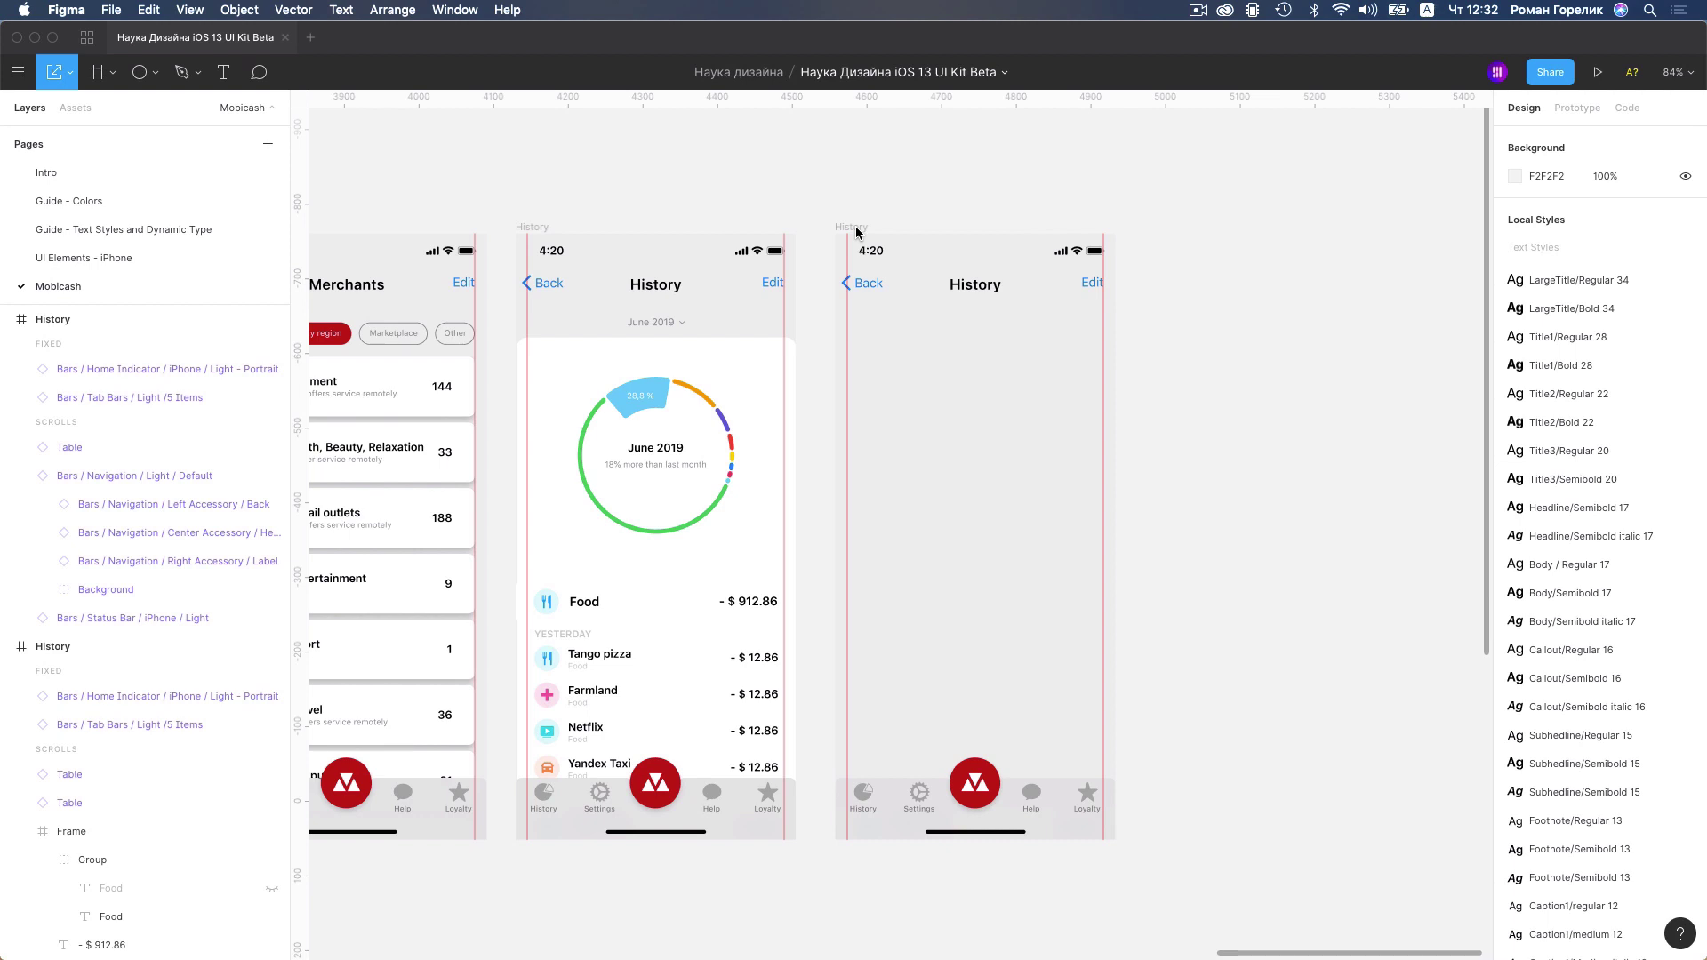
Remove the Edit label by swapping the nav bar's Right Accessory to _Empty
left_click(868, 227)
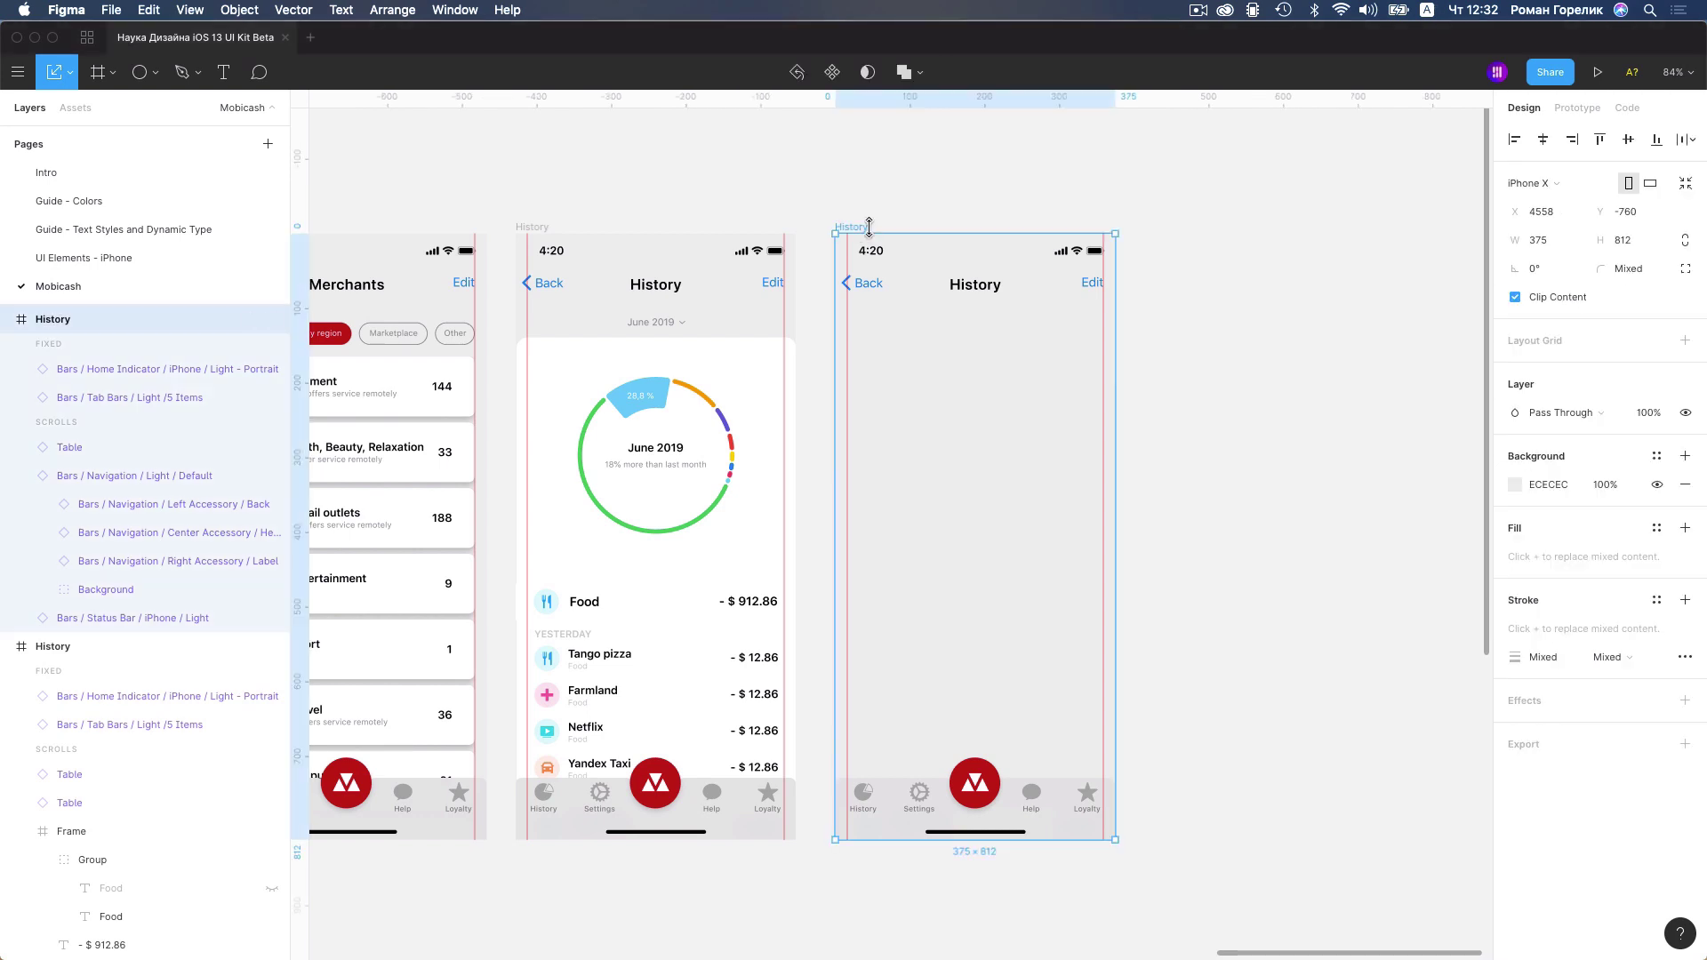
left_click(969, 220)
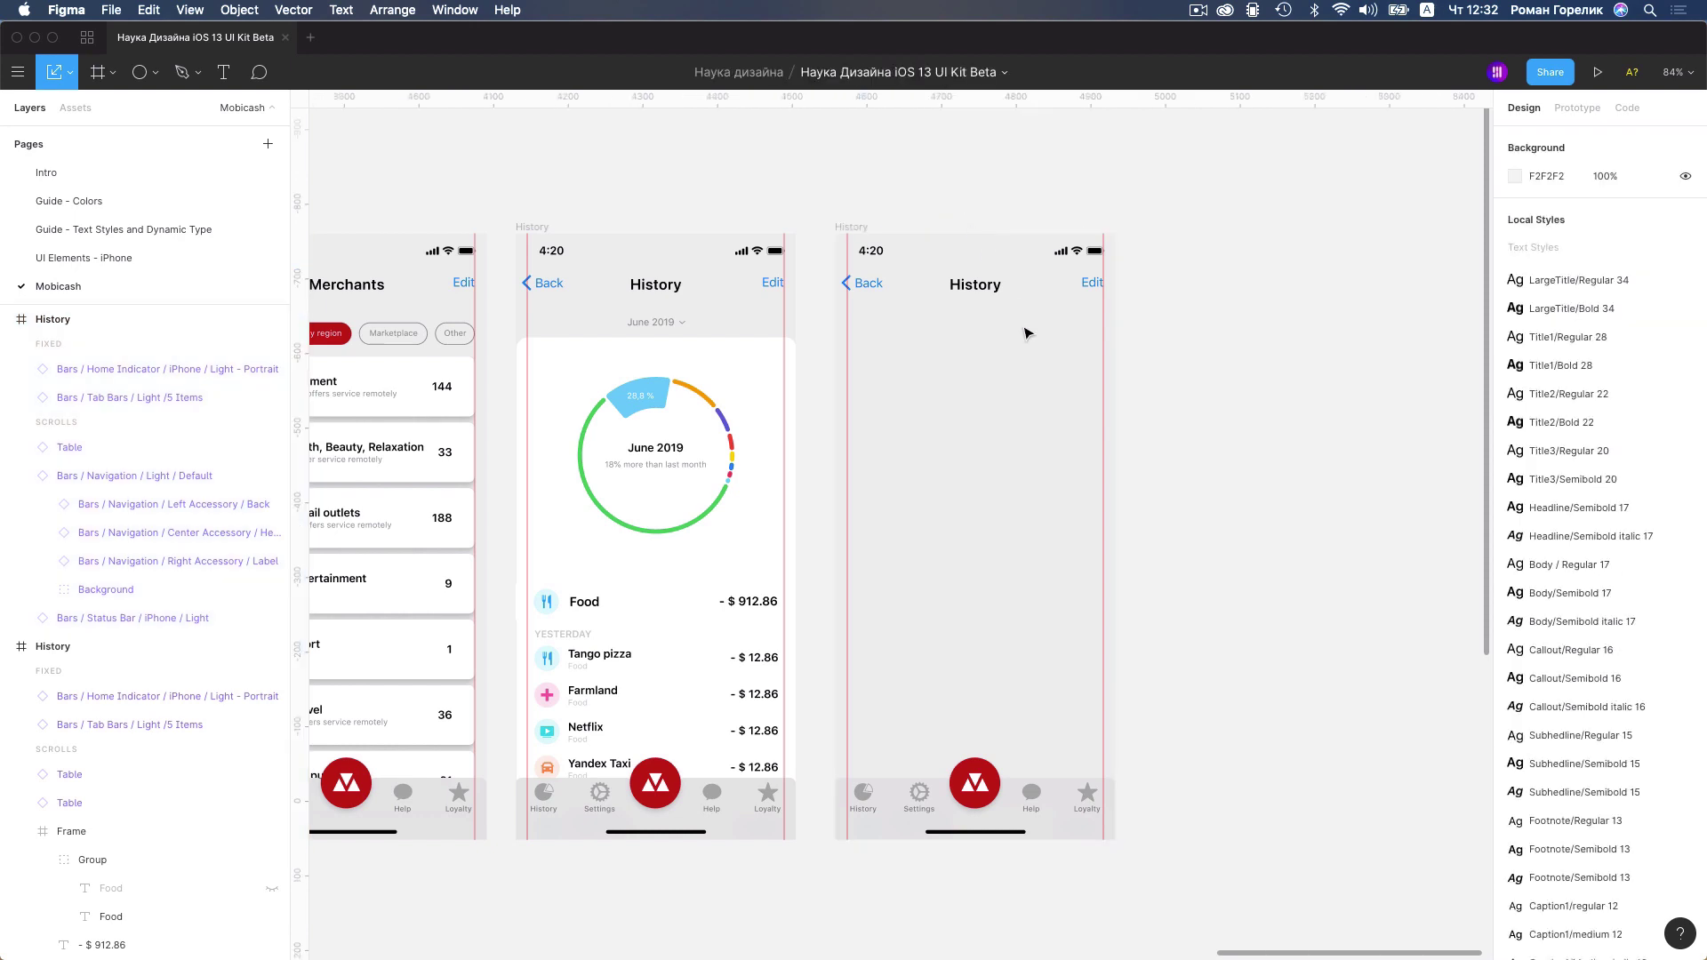
left_click(1095, 290)
double_click(1095, 290)
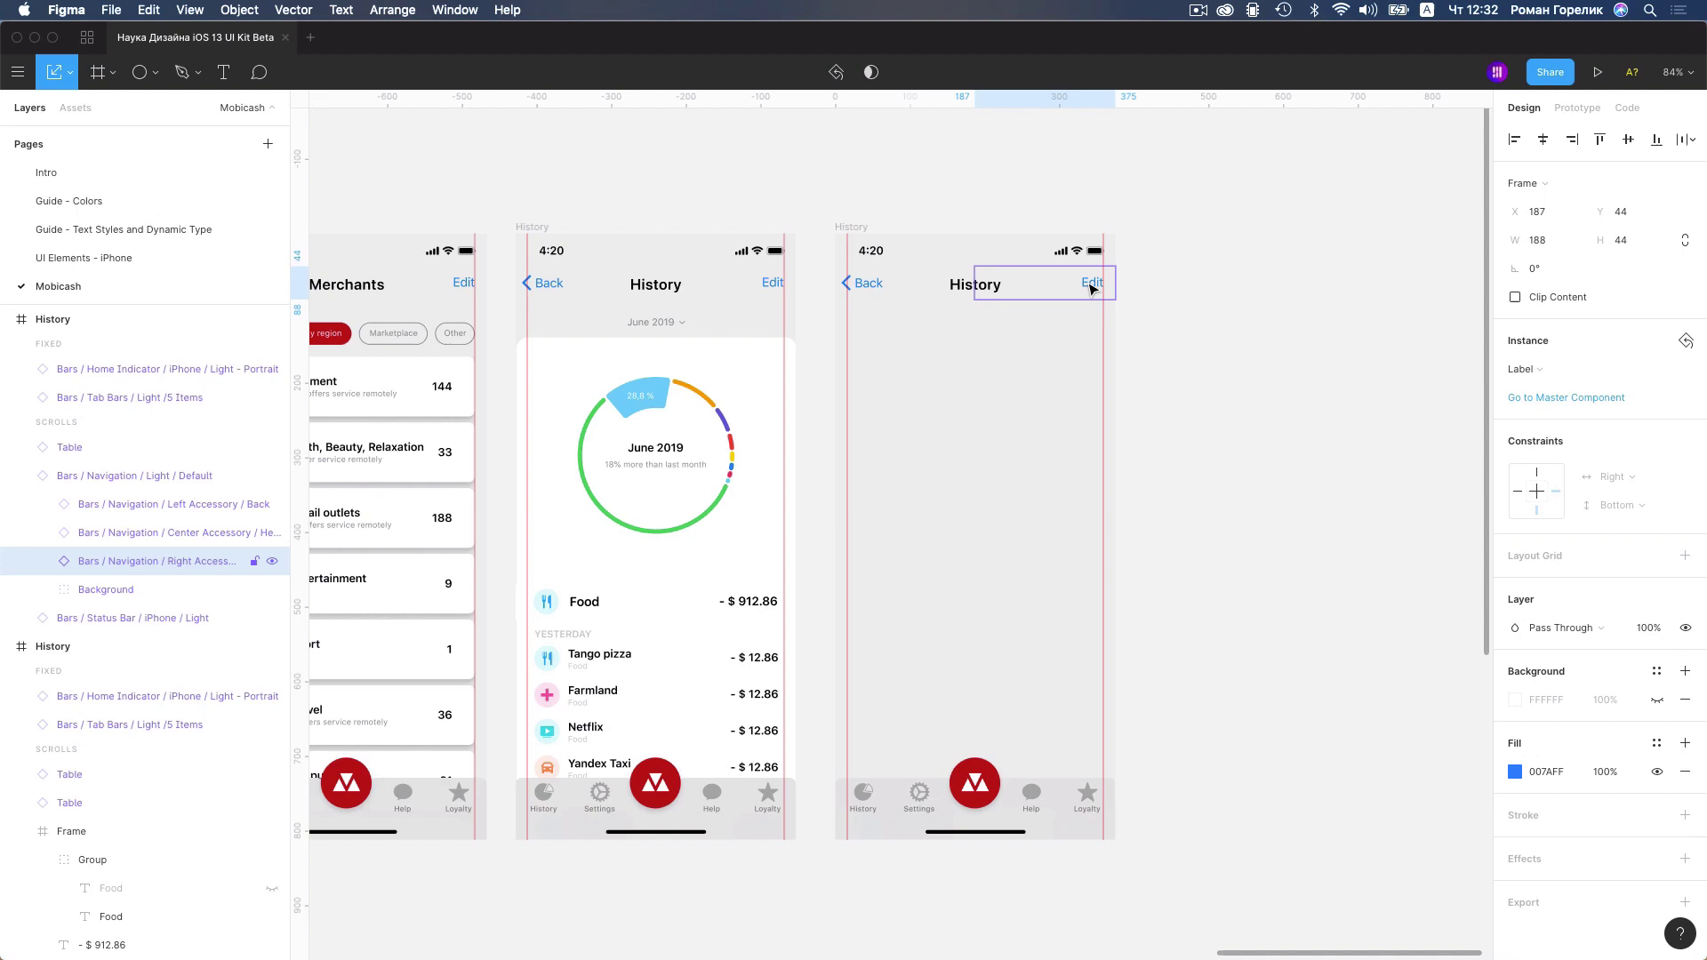
left_click(1563, 373)
left_click(1562, 477)
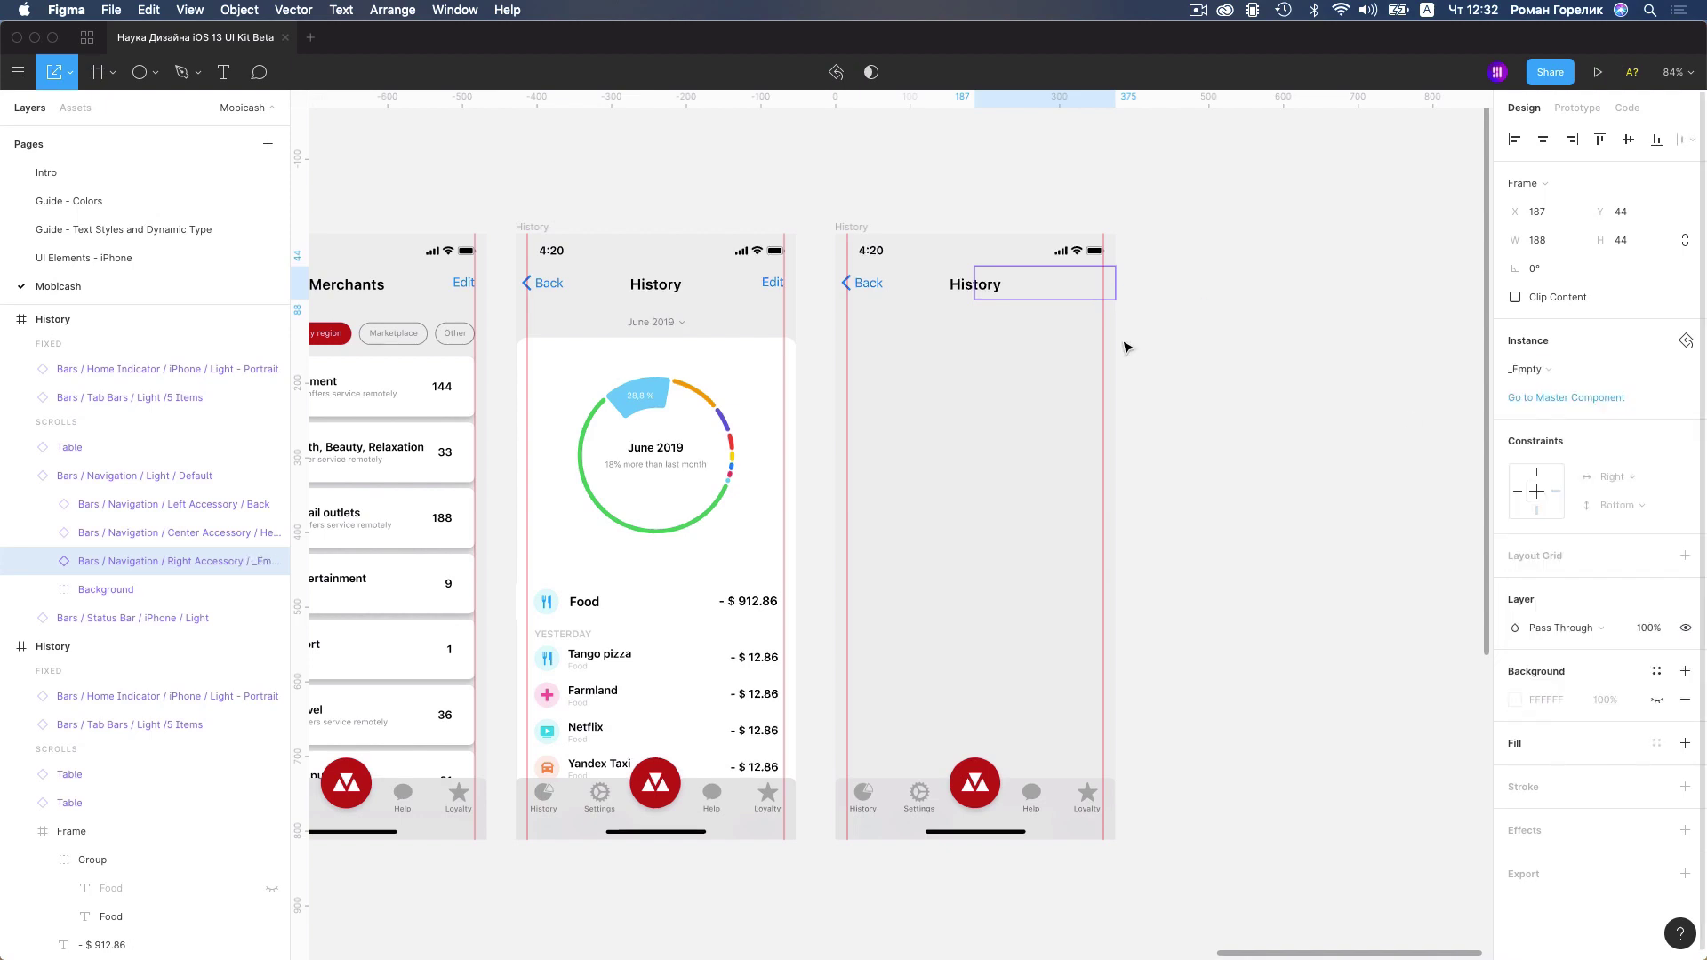
left_click(1011, 214)
Change the navigation bar title from History to 'Pay bill'
double_click(978, 286)
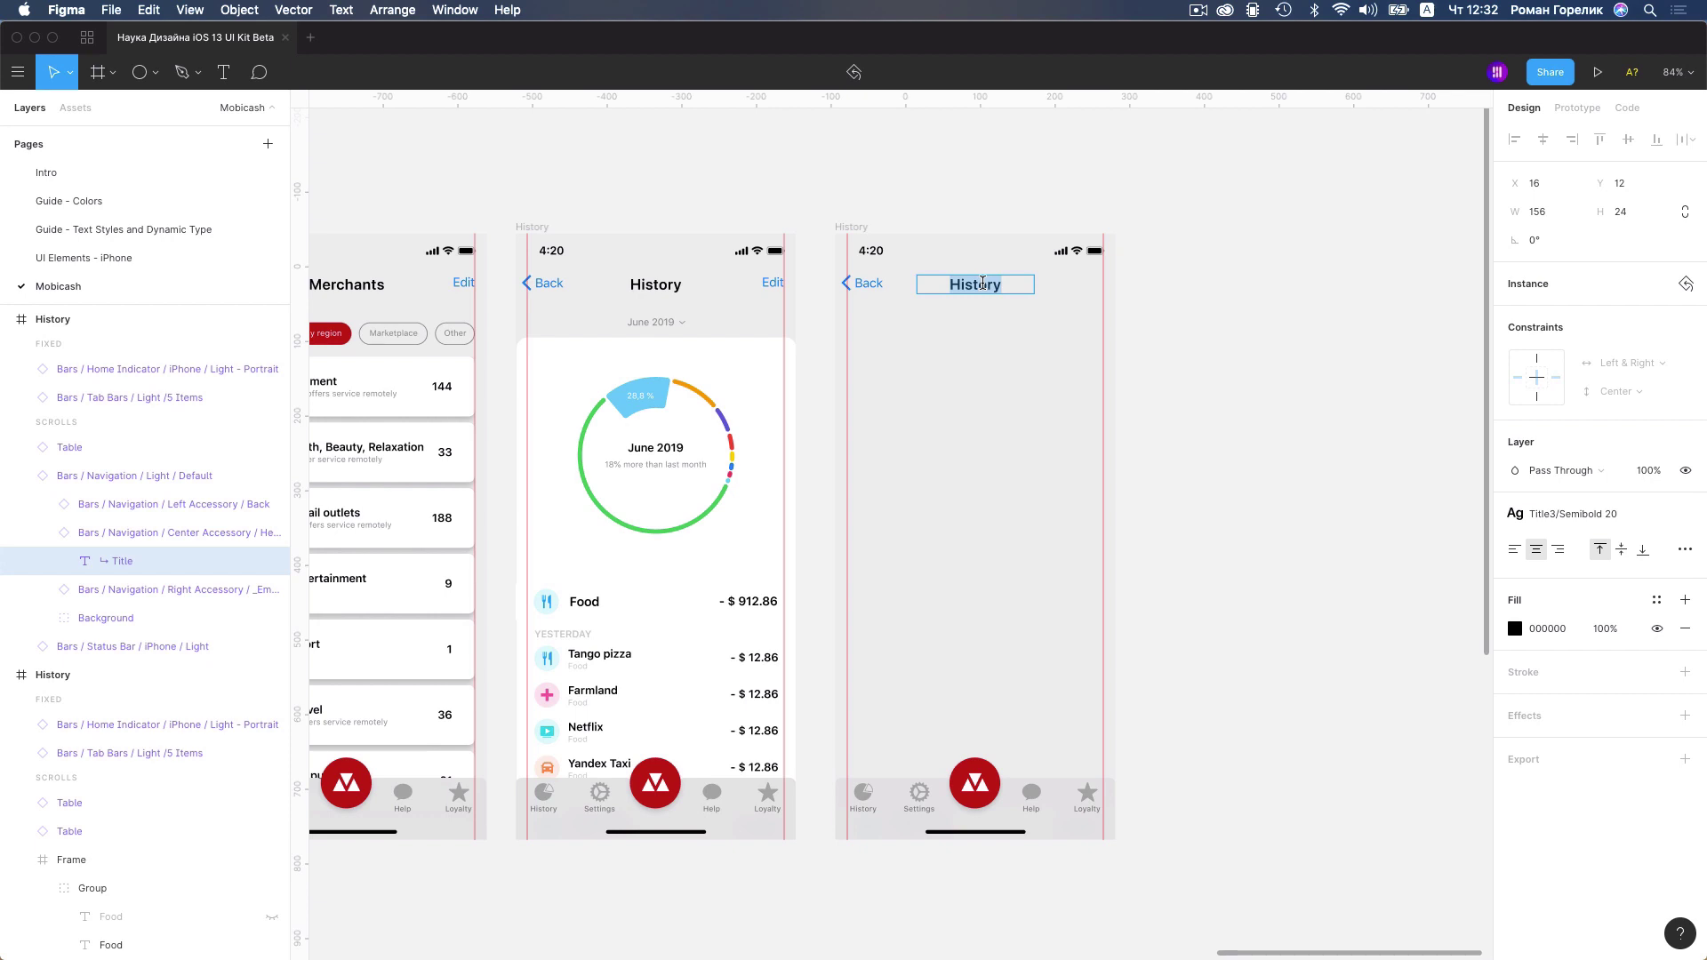
type("Pay bi")
type("ll")
key("Escape")
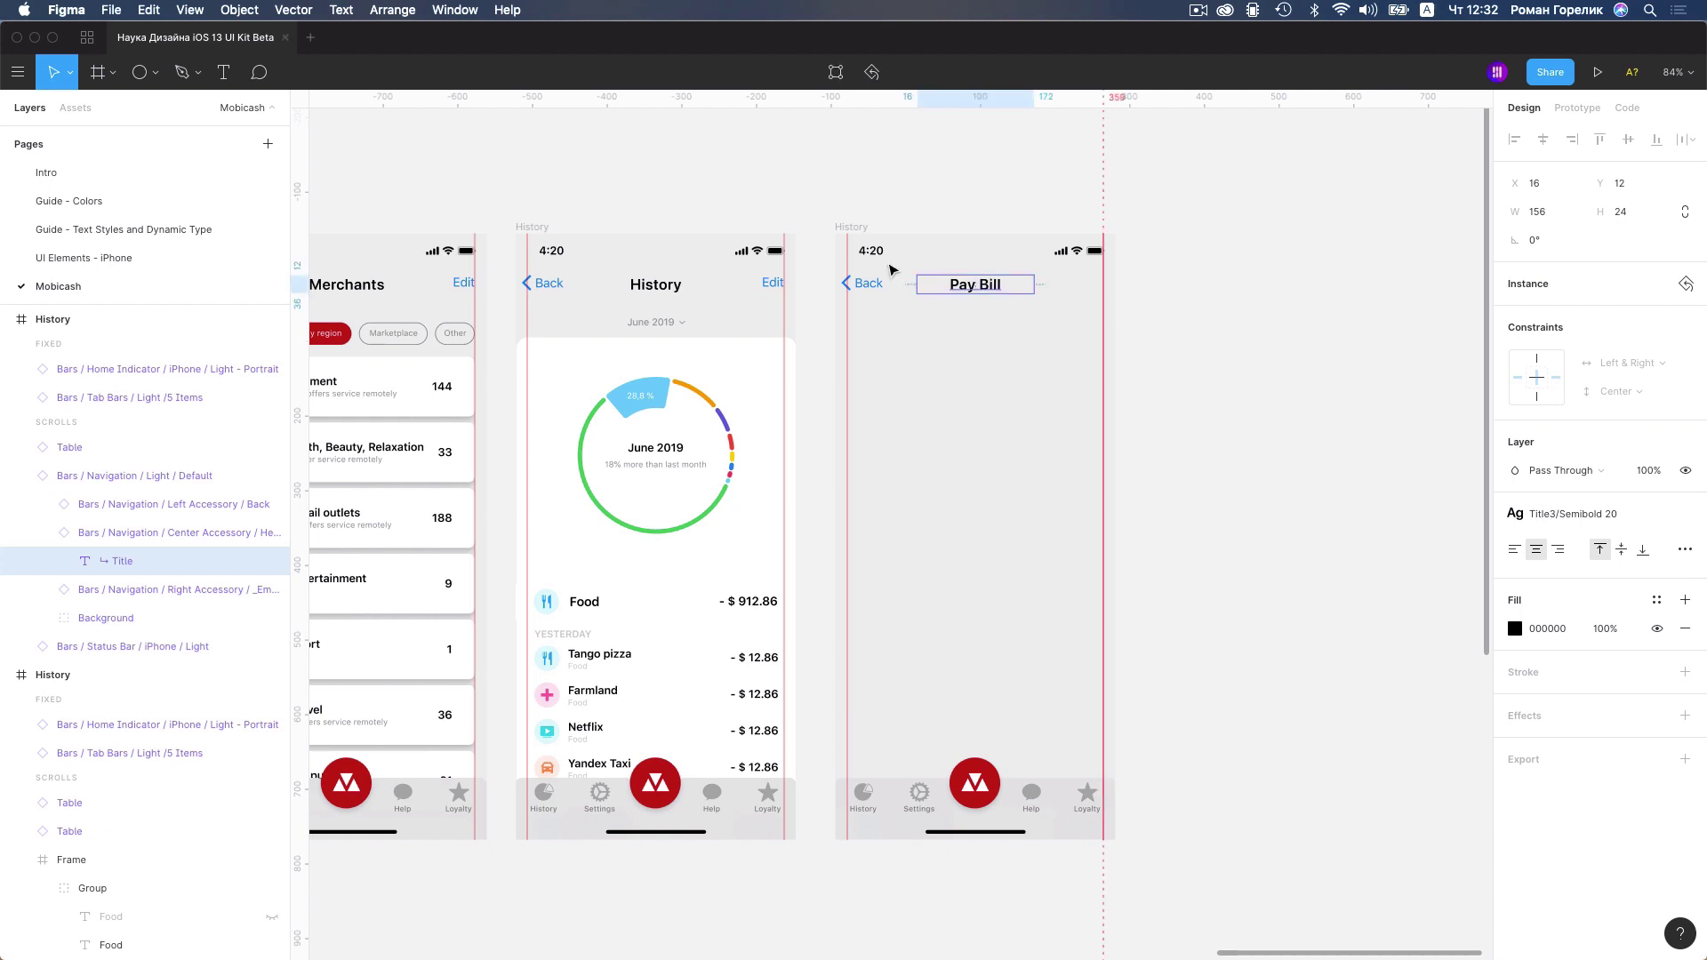
left_click(1172, 309)
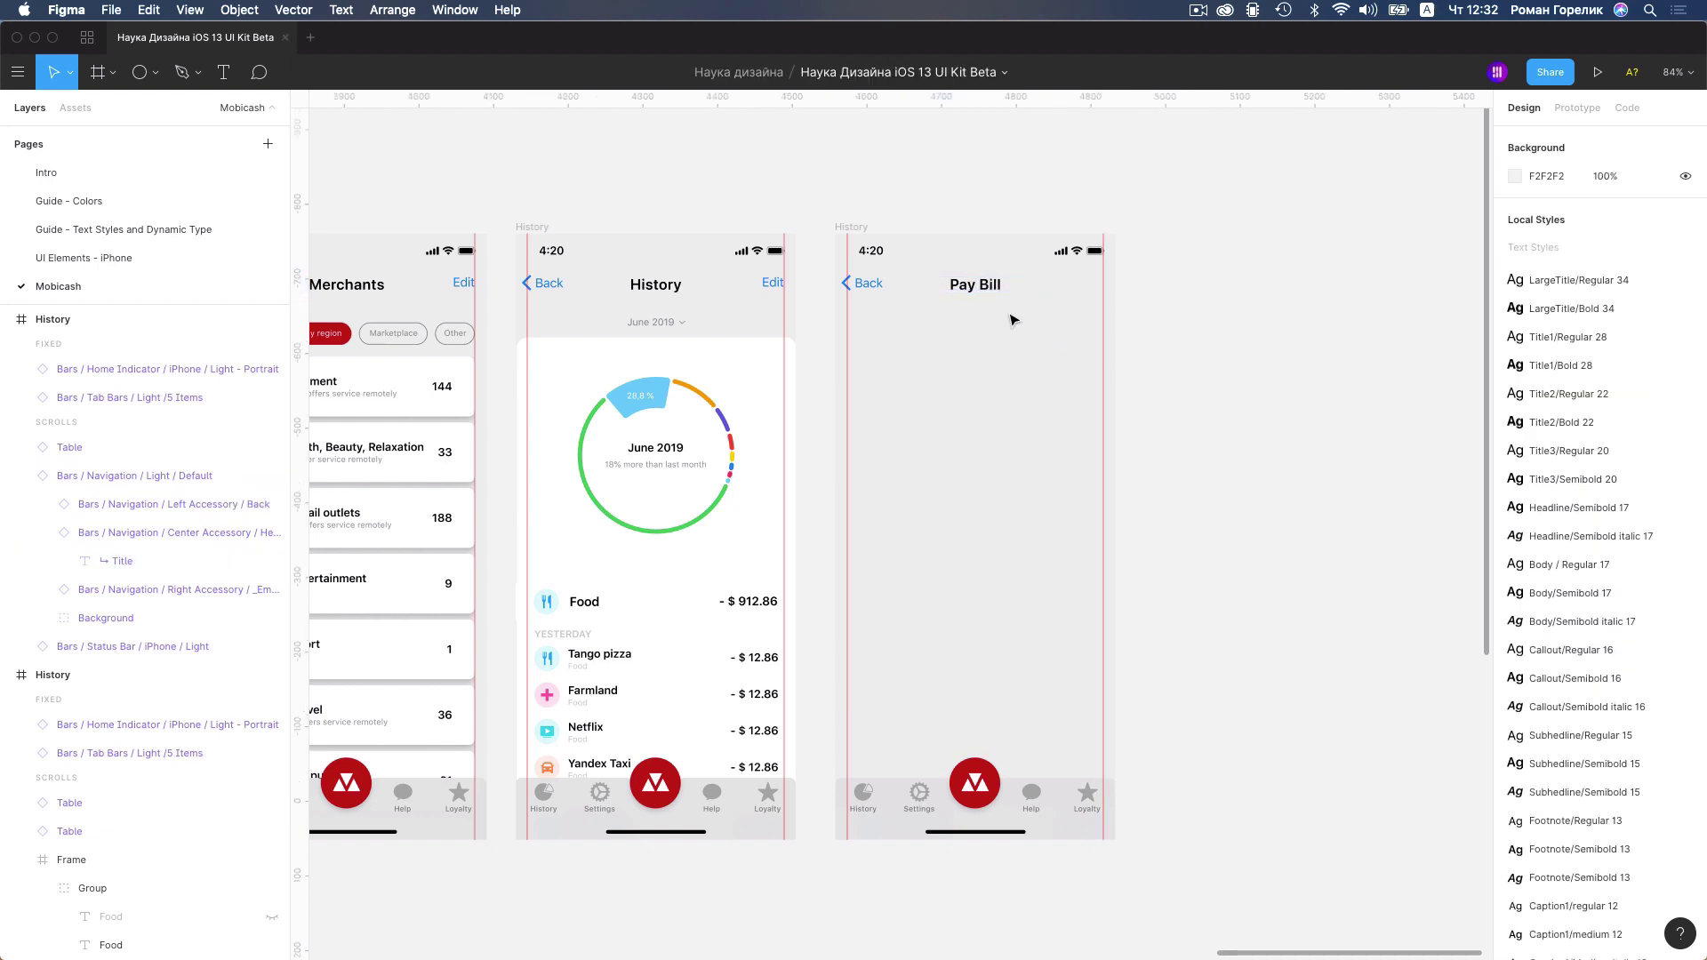
key("super+z")
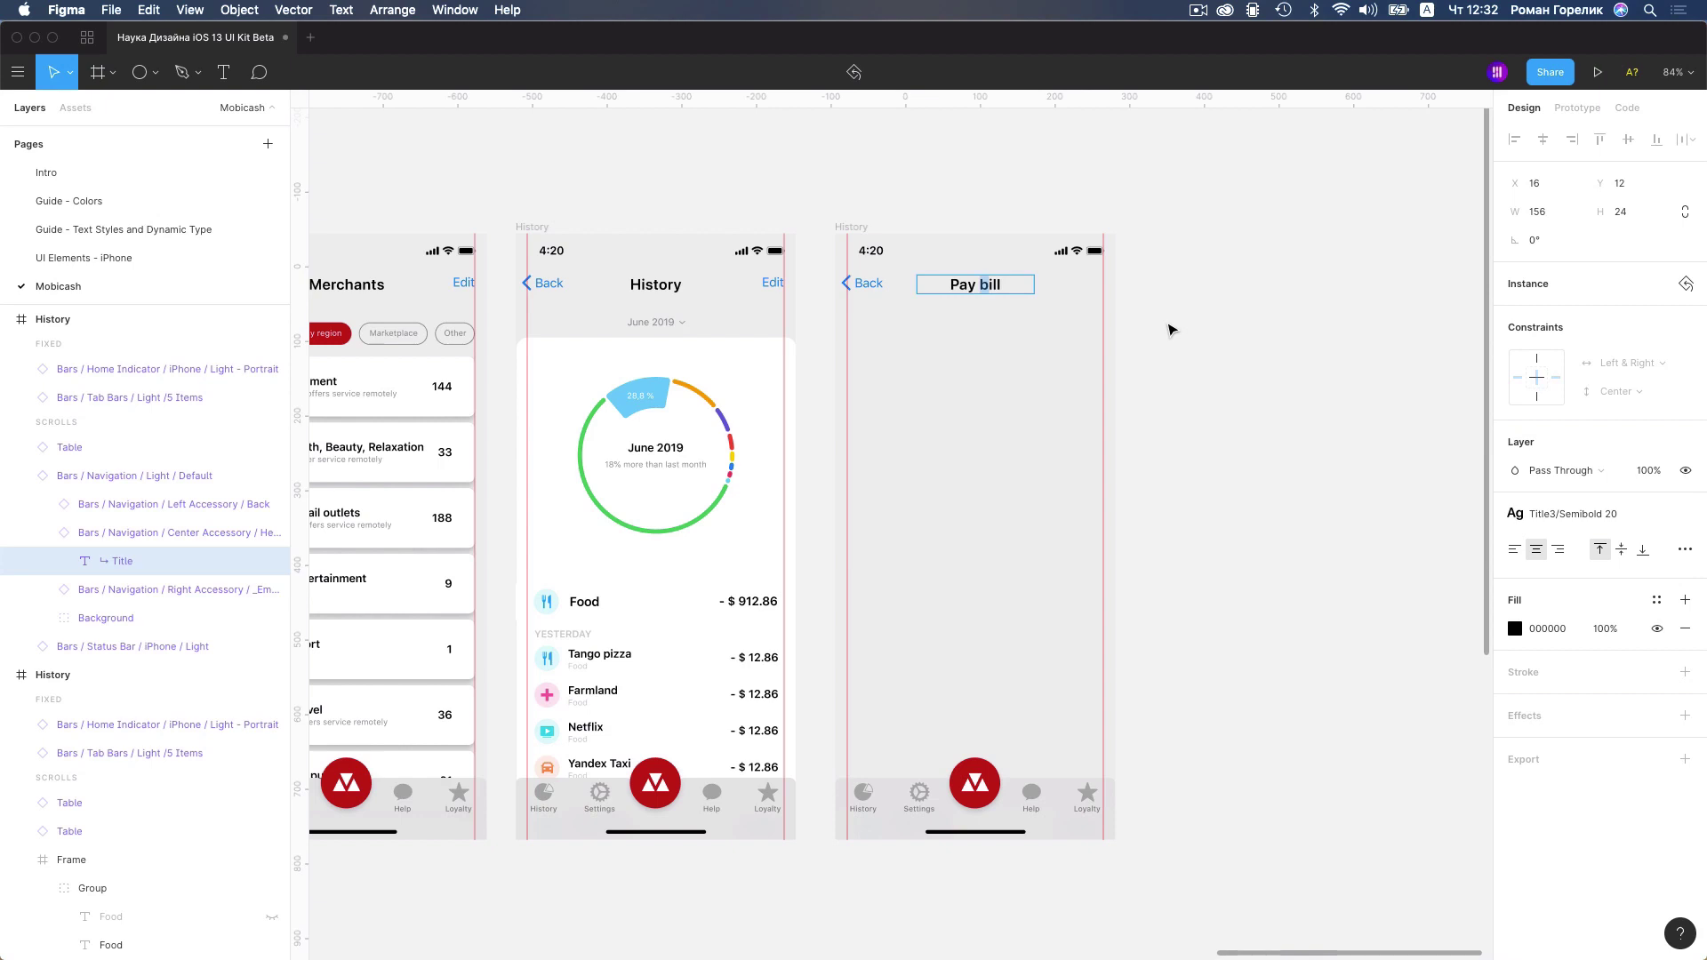
left_click(1214, 336)
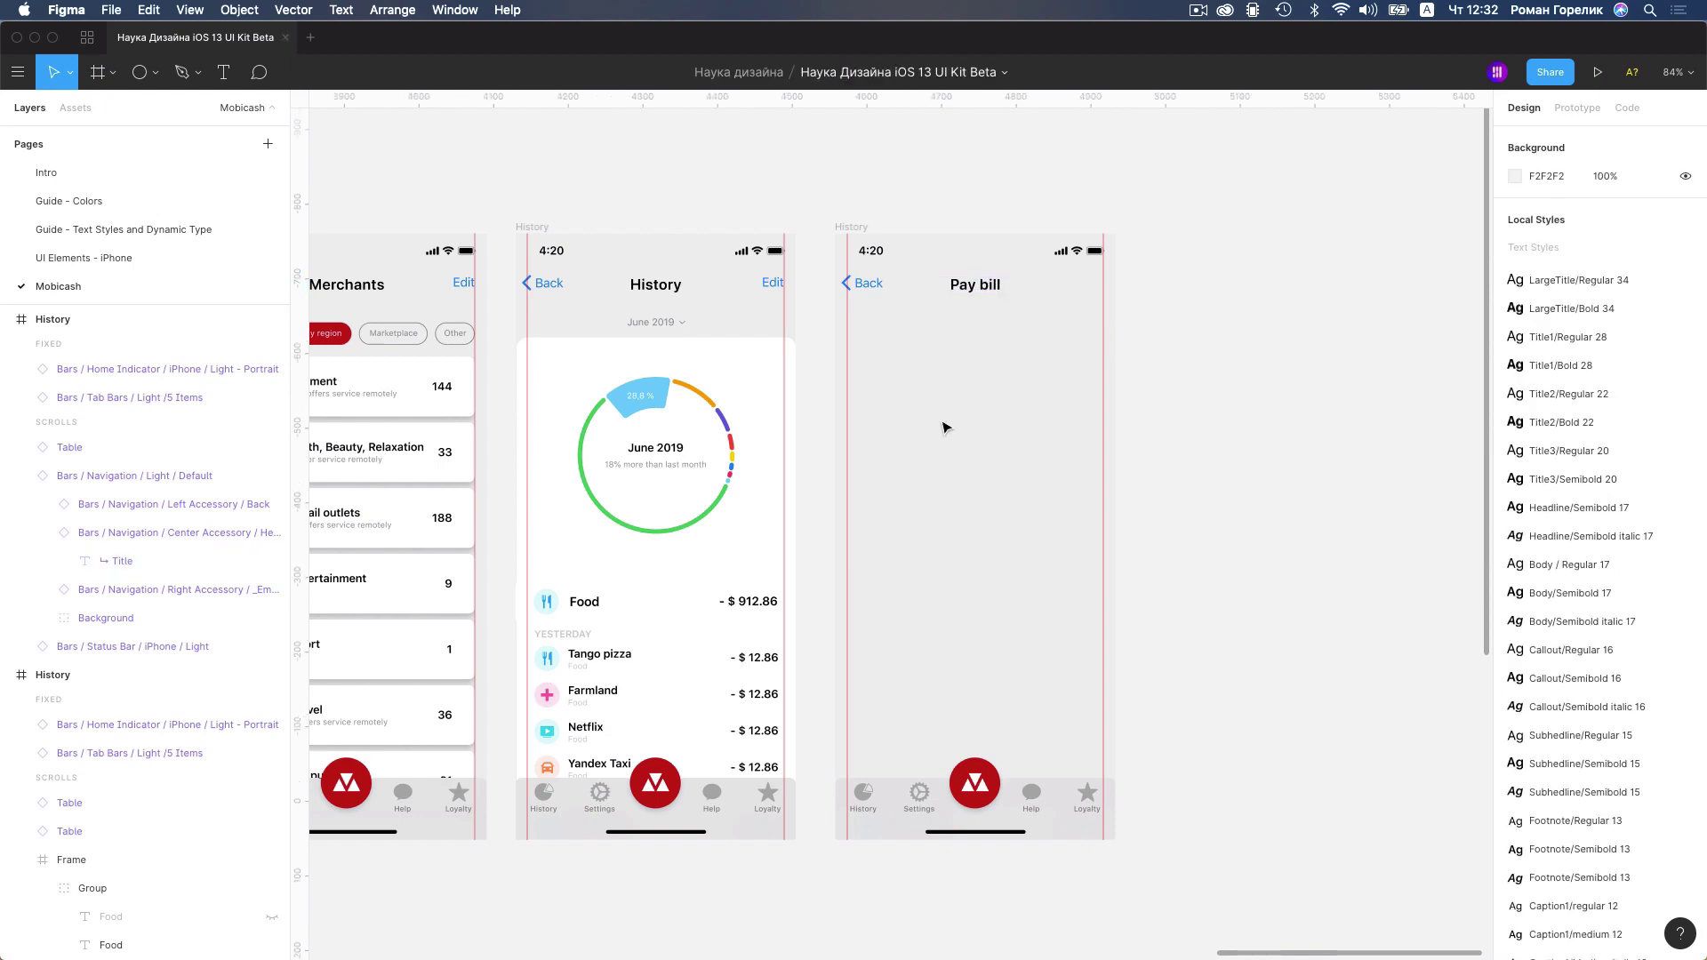
Draw a full-width rectangle at Y 110 over the Pay bill screen and darken its fill to charcoal
key("r")
left_click_drag(835, 313, 1116, 824)
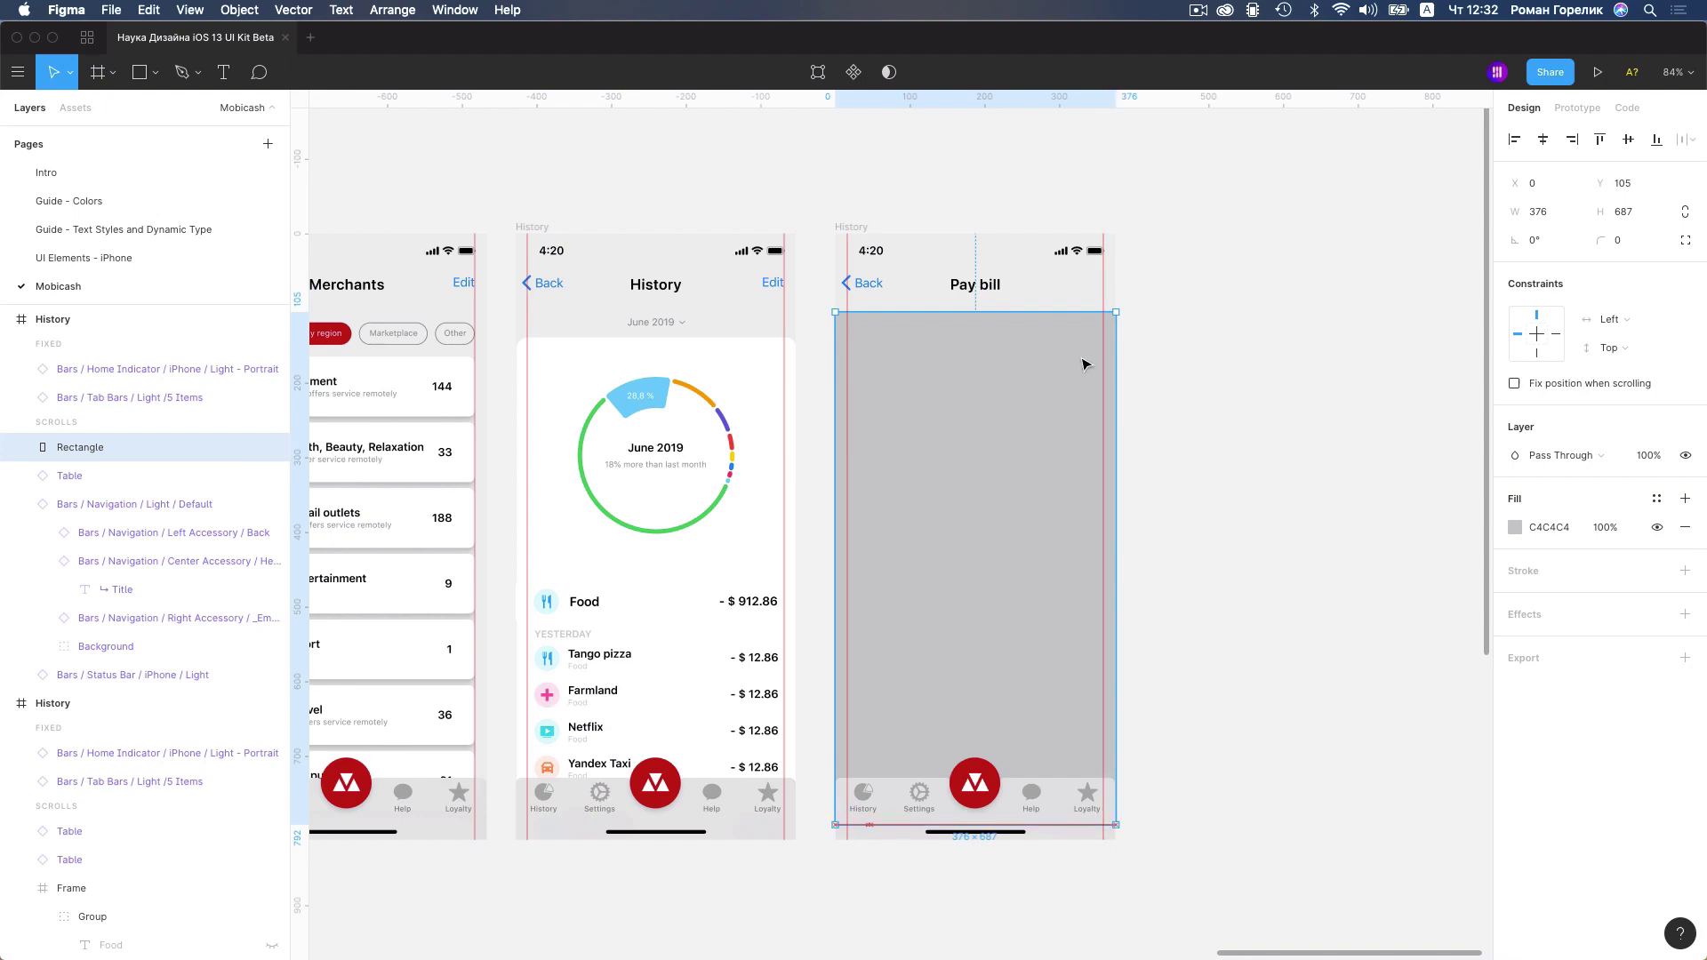
left_click(1626, 185)
type("0")
key("Return")
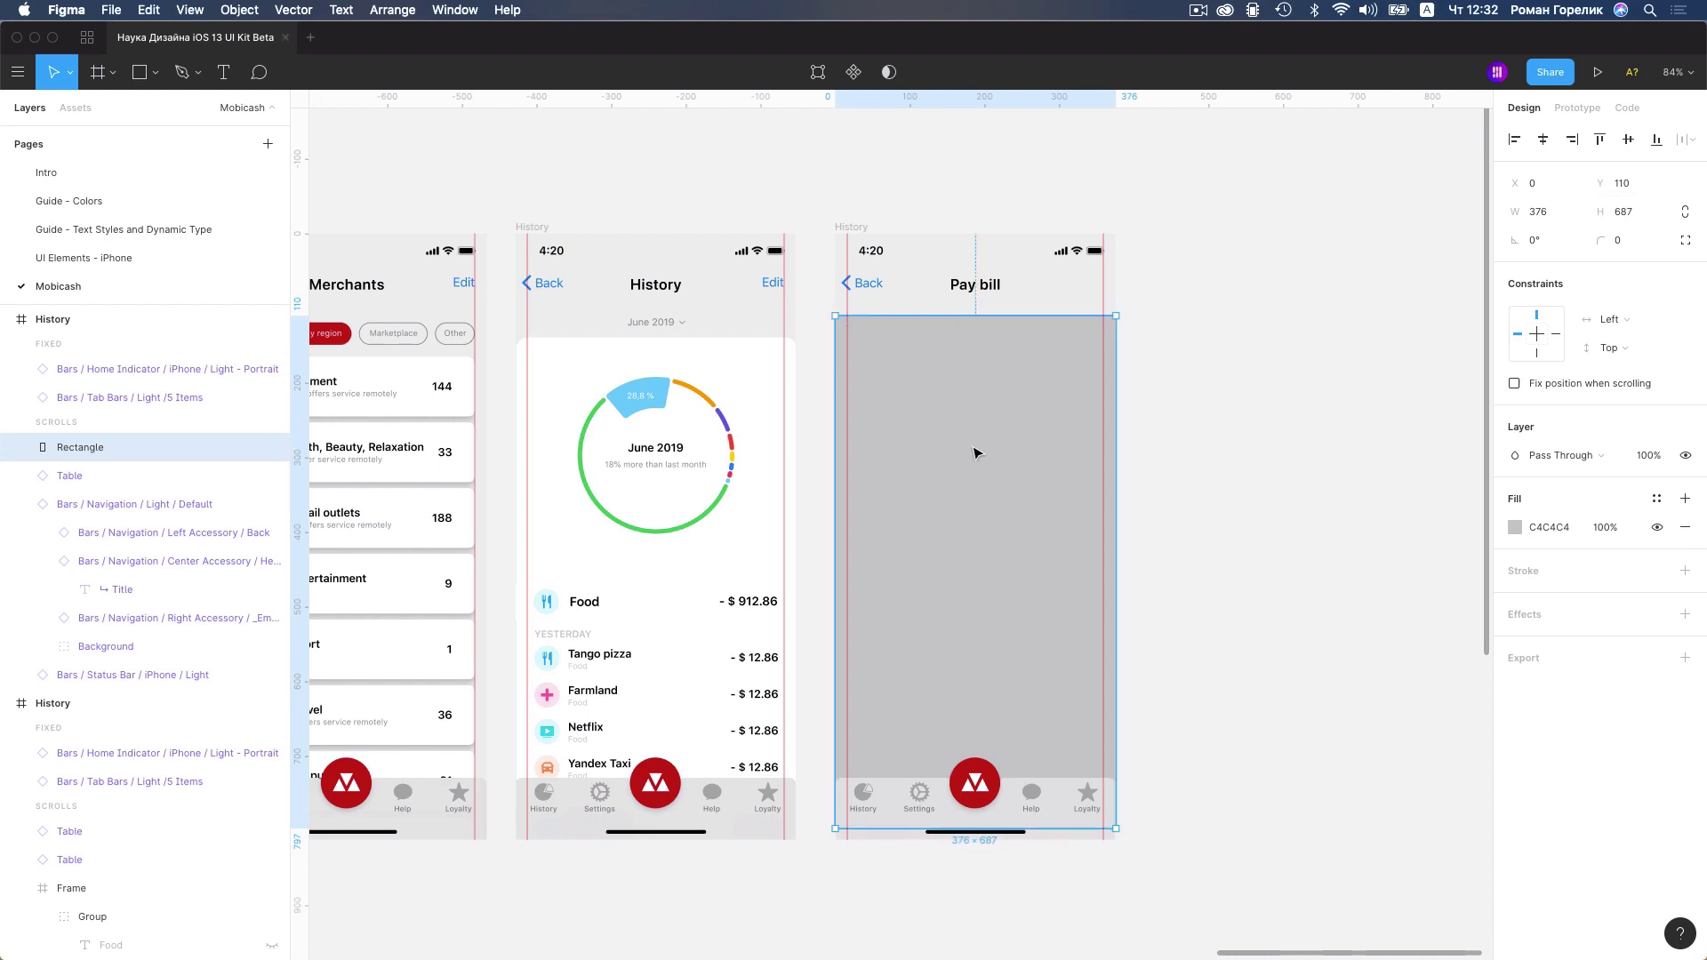
left_click(1515, 527)
left_click_drag(1282, 574, 1282, 687)
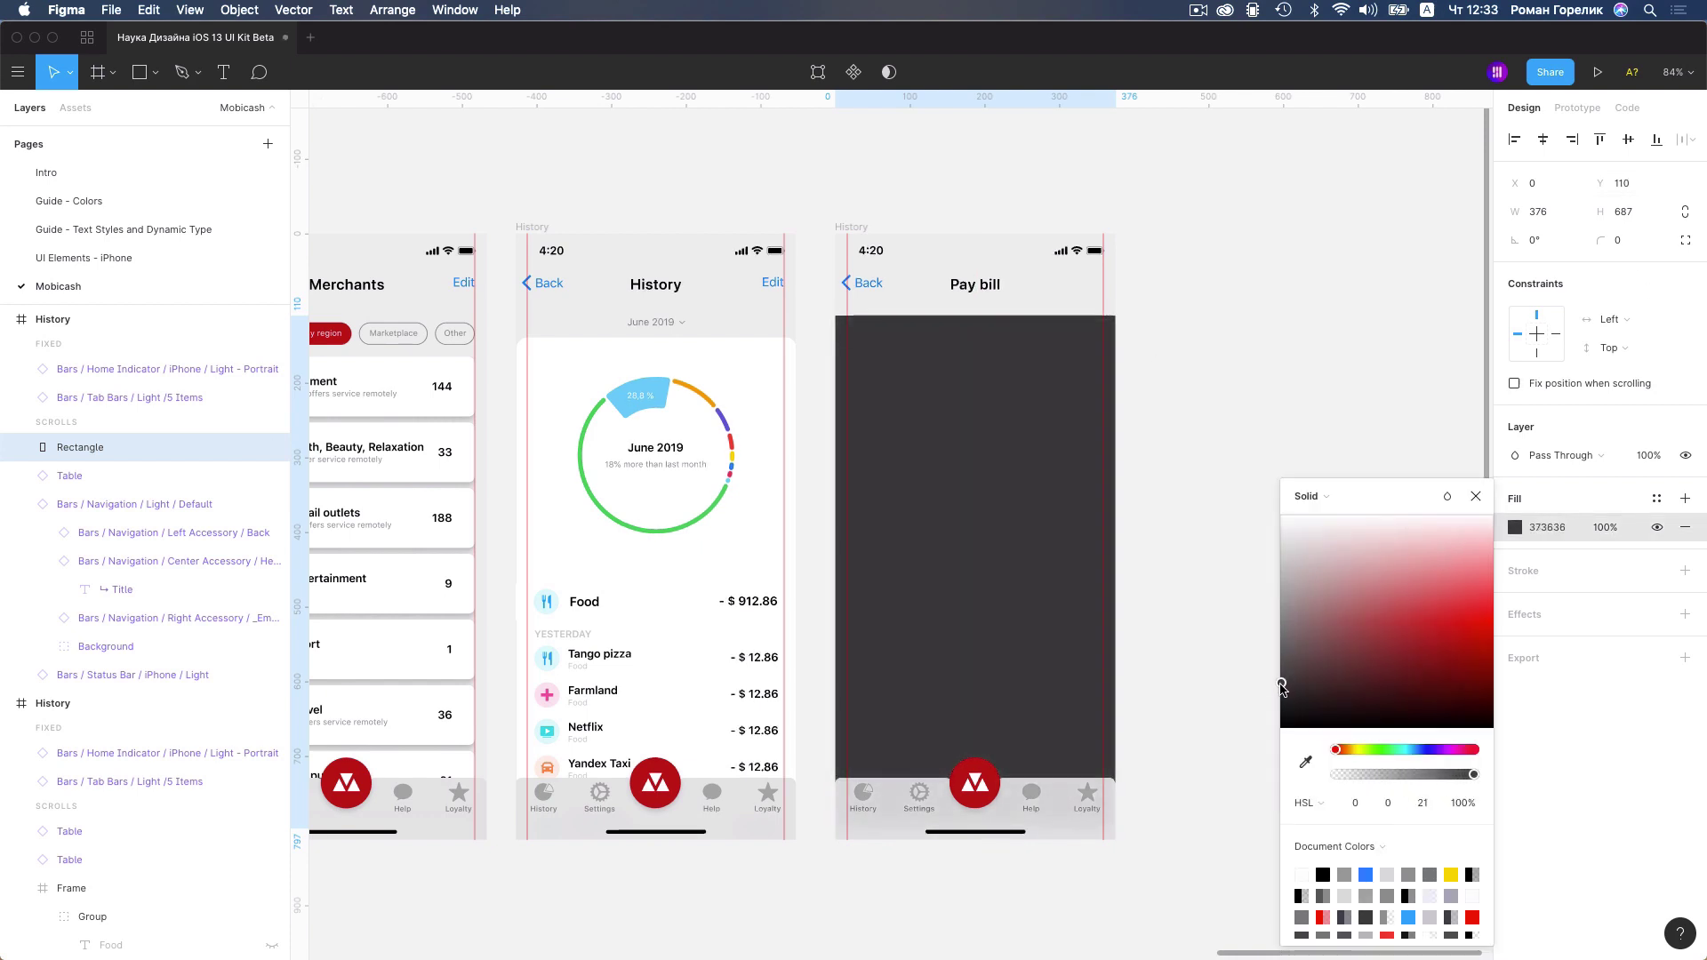
left_click(1187, 475)
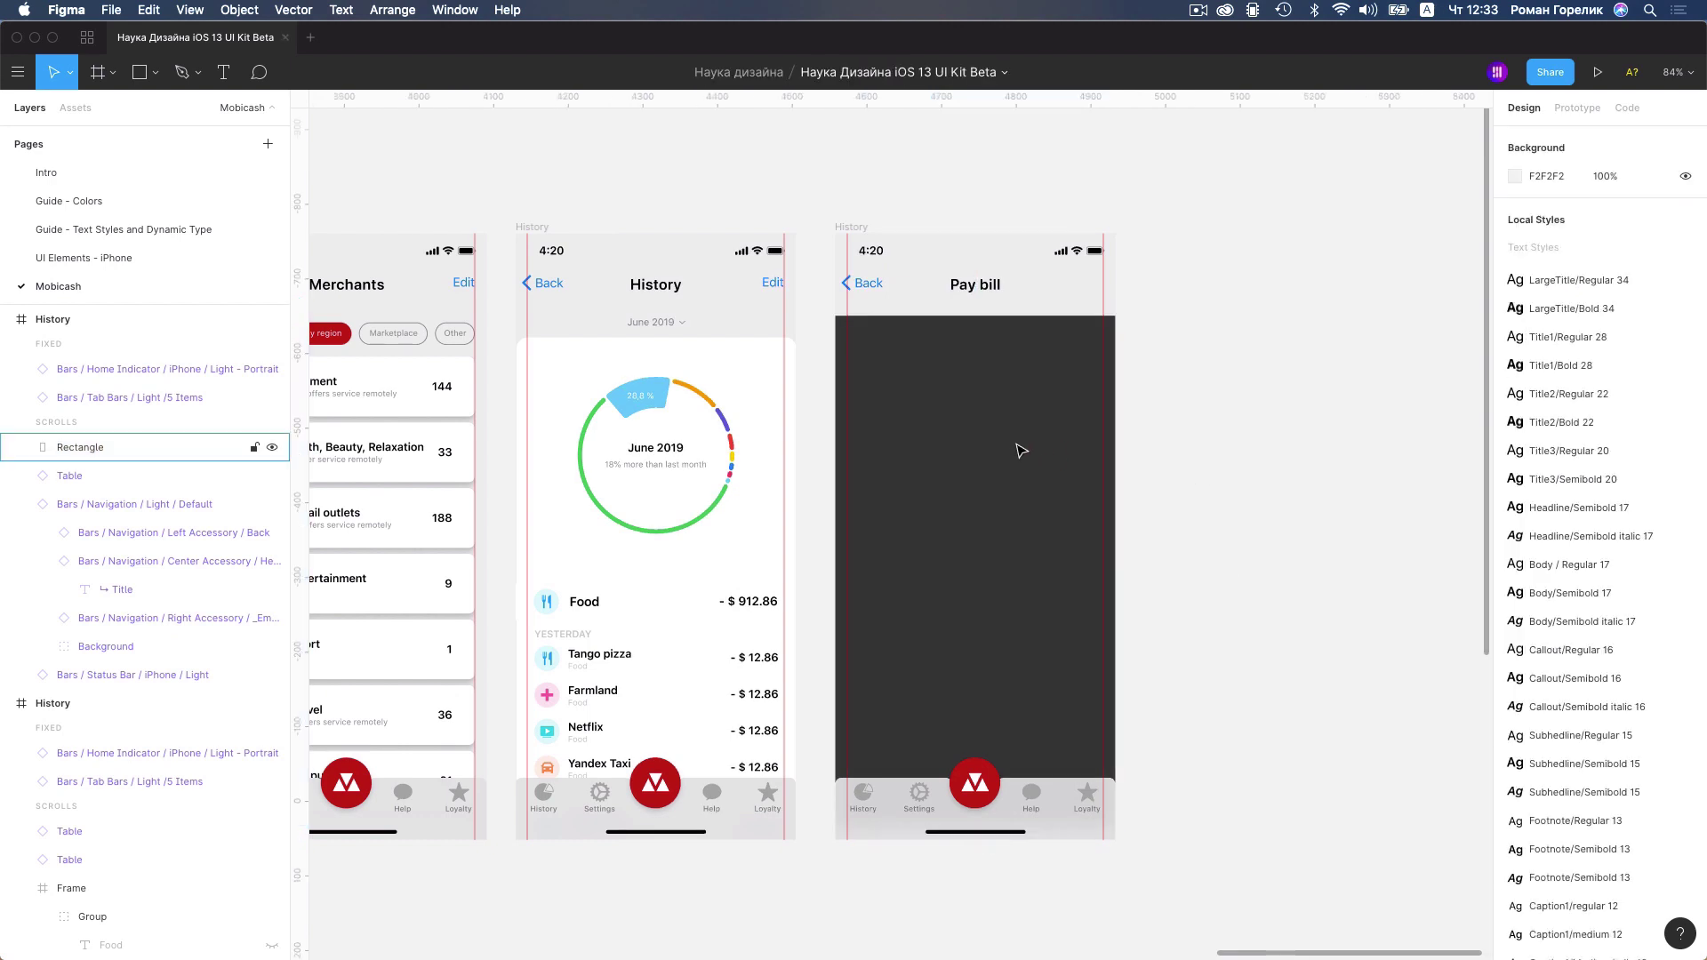
left_click(908, 398)
Draw a light grey square sized 230×230, centred horizontally in the dark area
key("r")
left_click_drag(900, 396, 1049, 548)
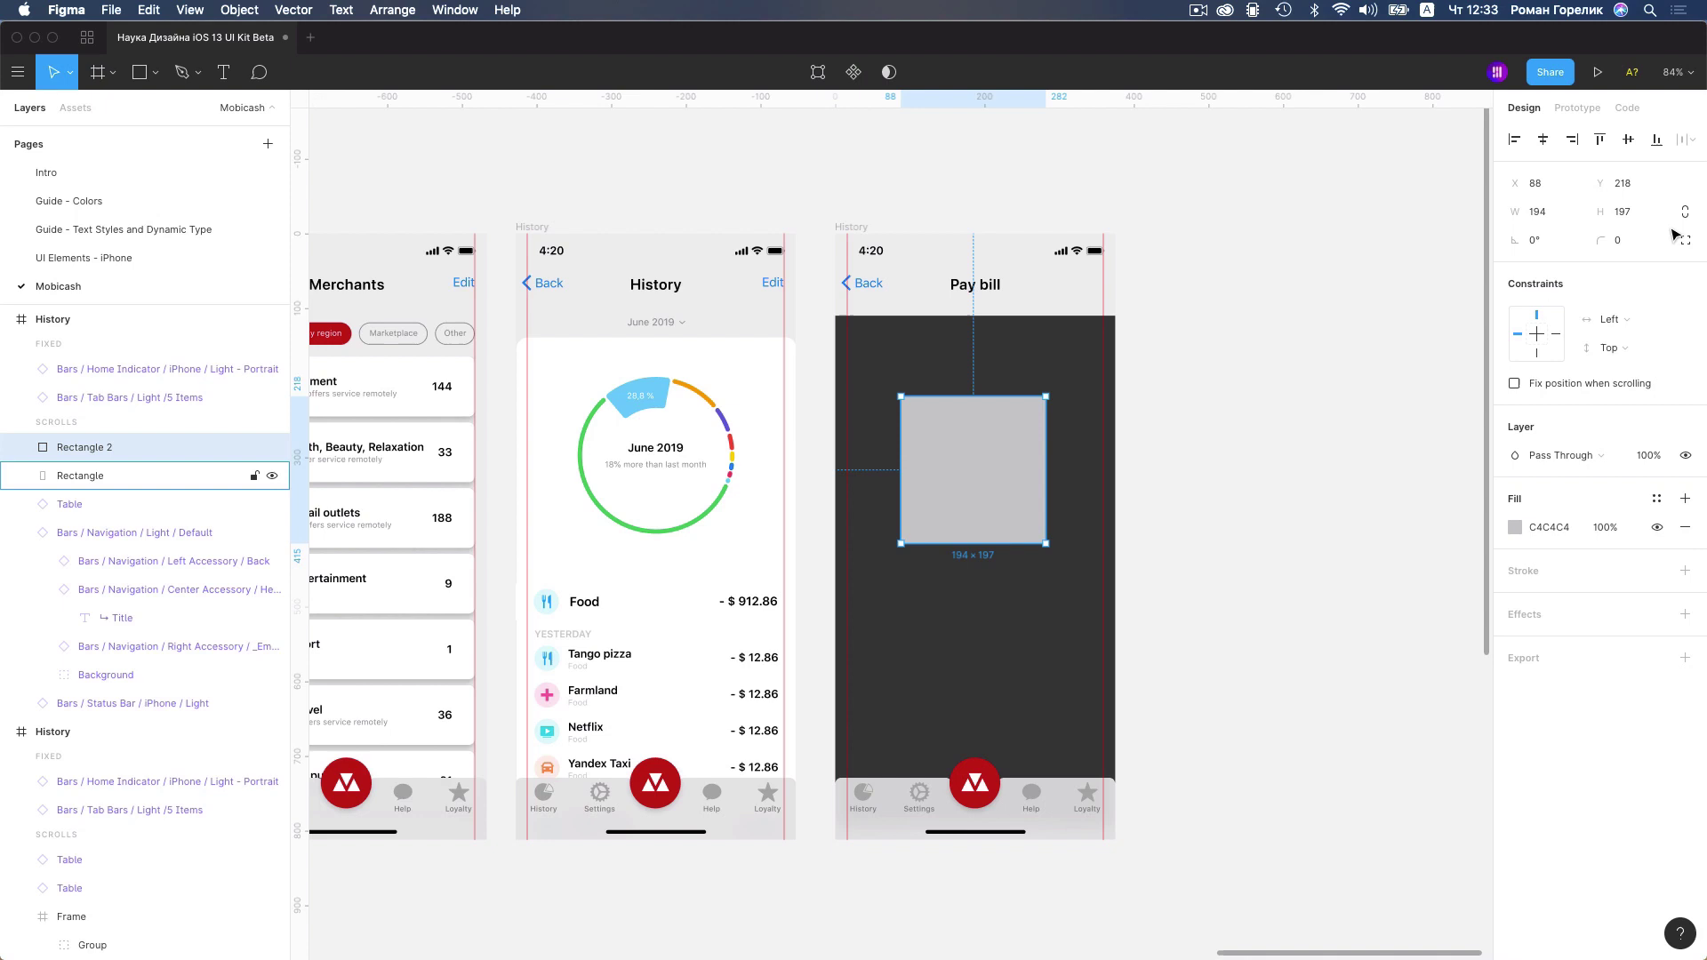
left_click(1534, 213)
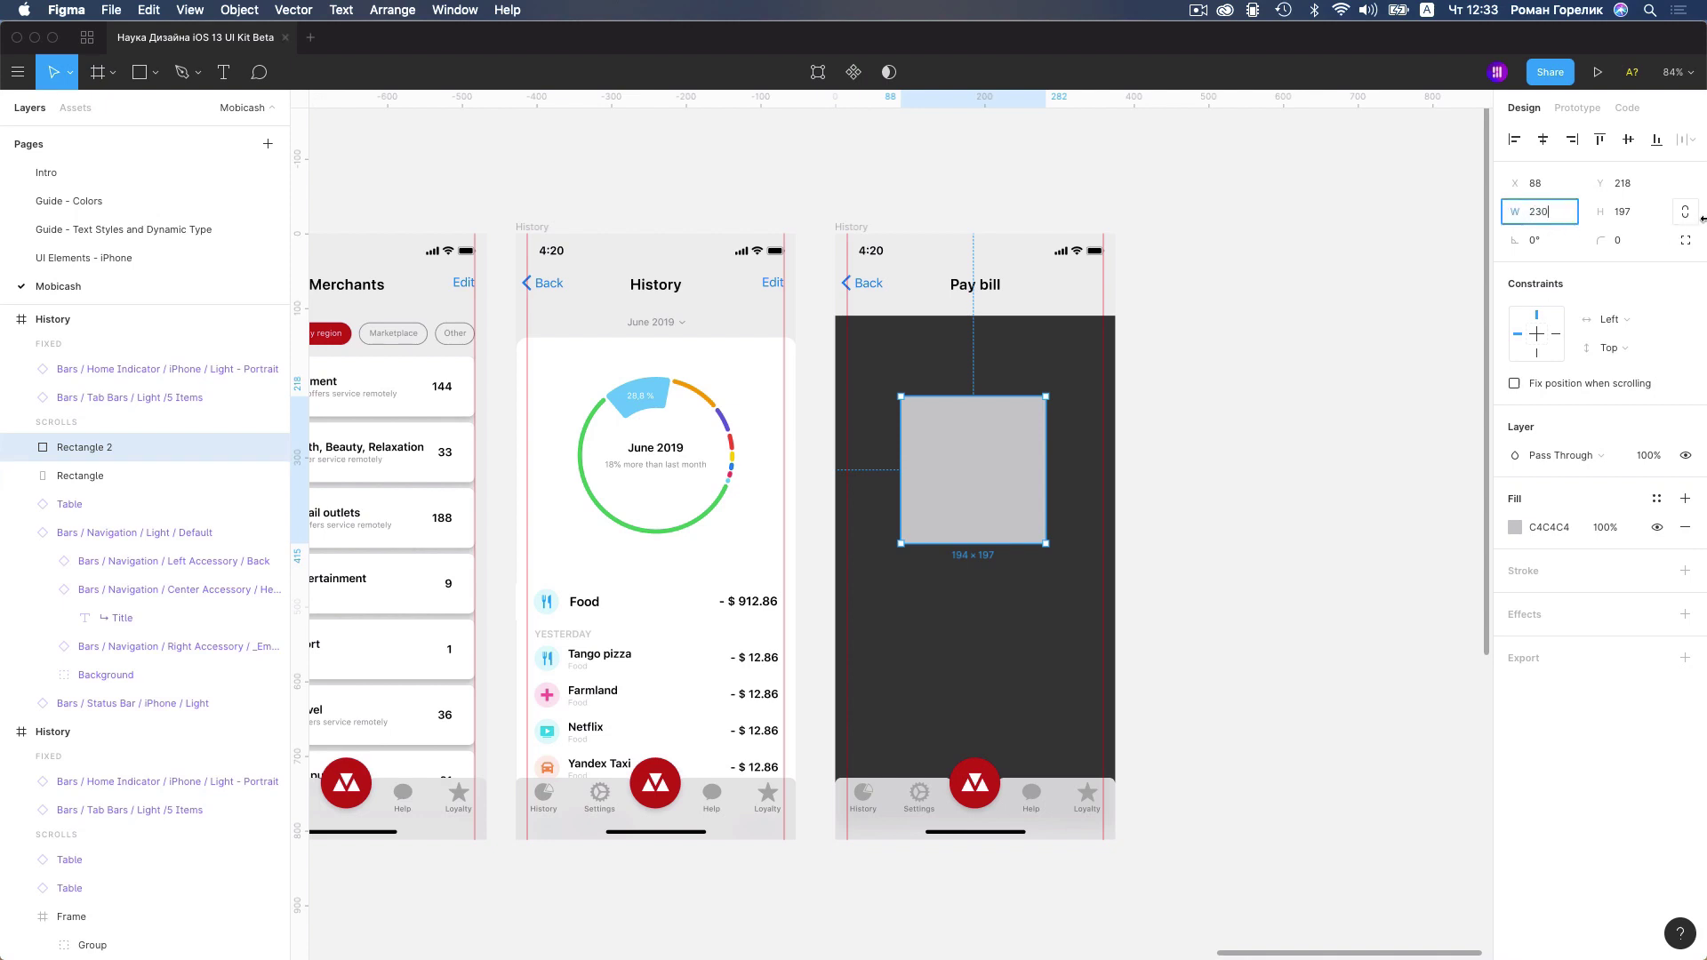
type("230")
left_click(1623, 216)
type("0")
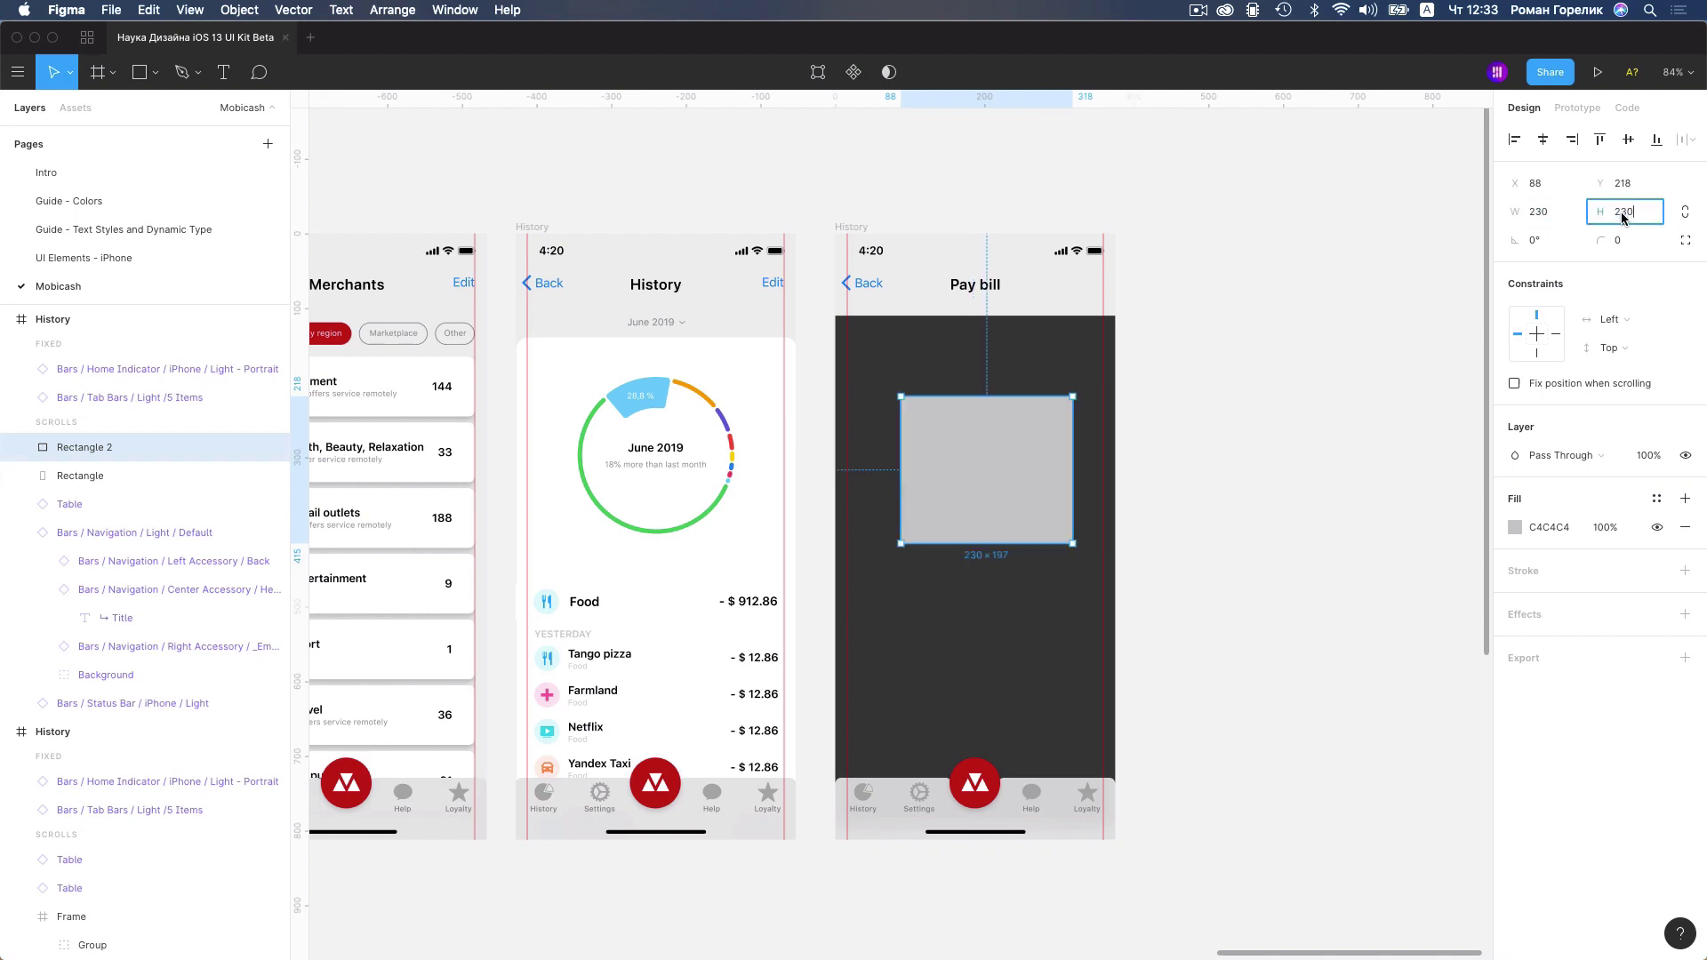
key("Return")
left_click(1543, 139)
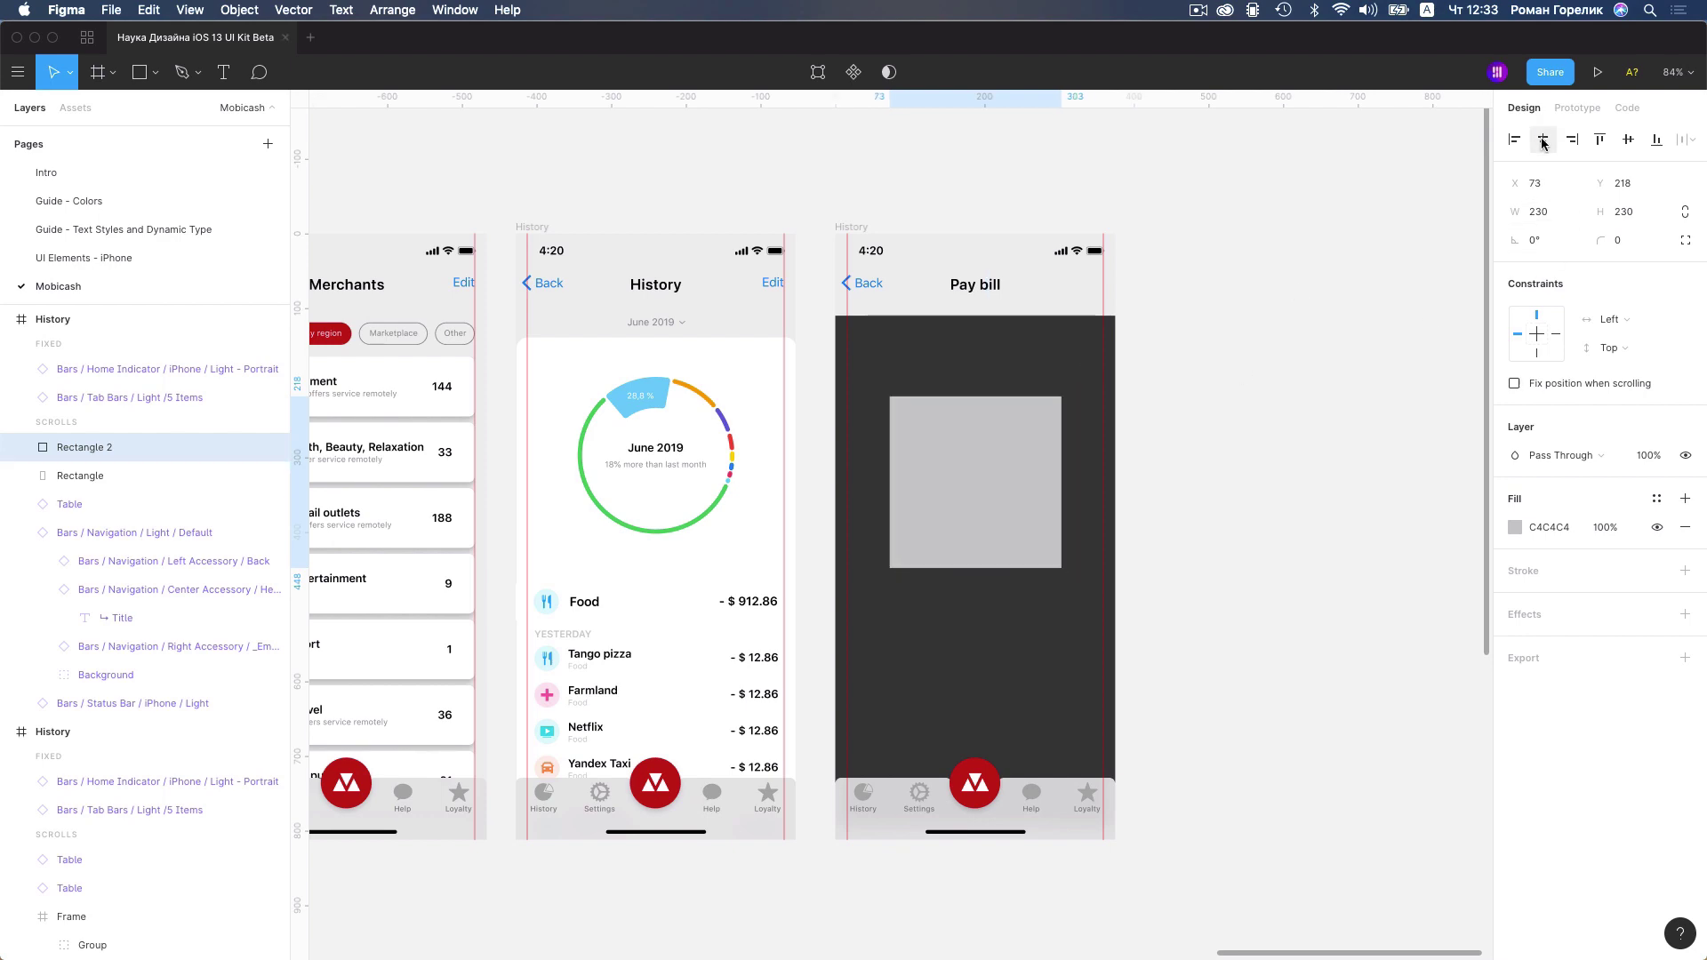
scroll(984, 473, "up", 2)
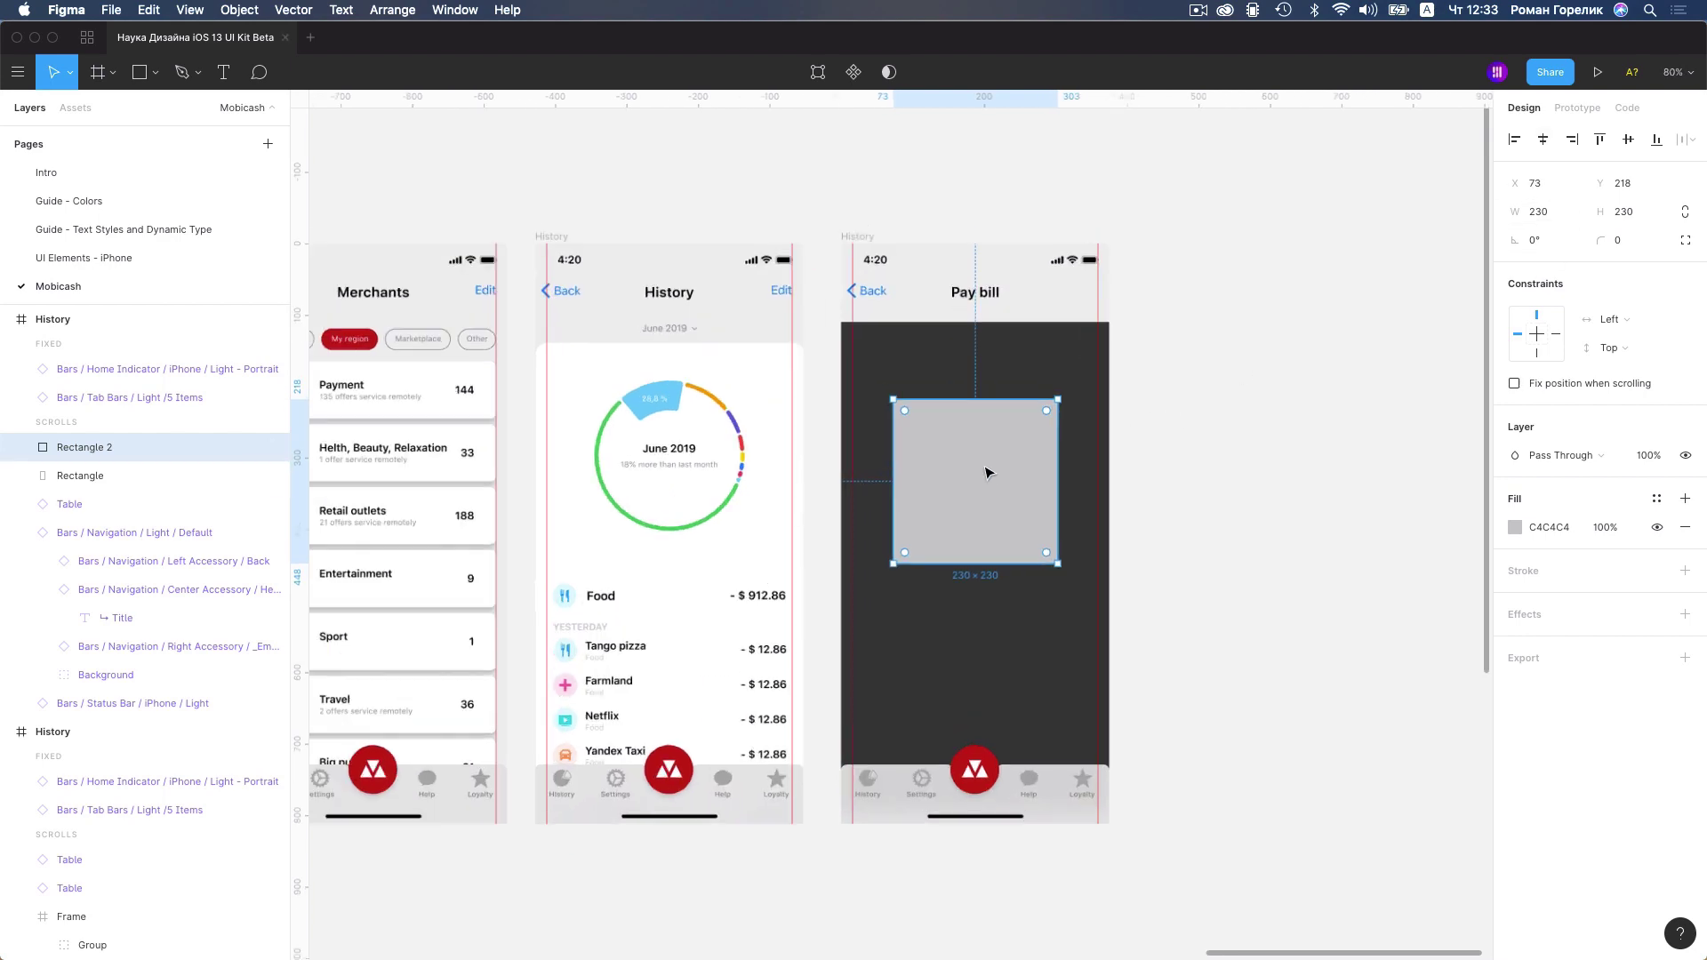
scroll(987, 472, "up", 3)
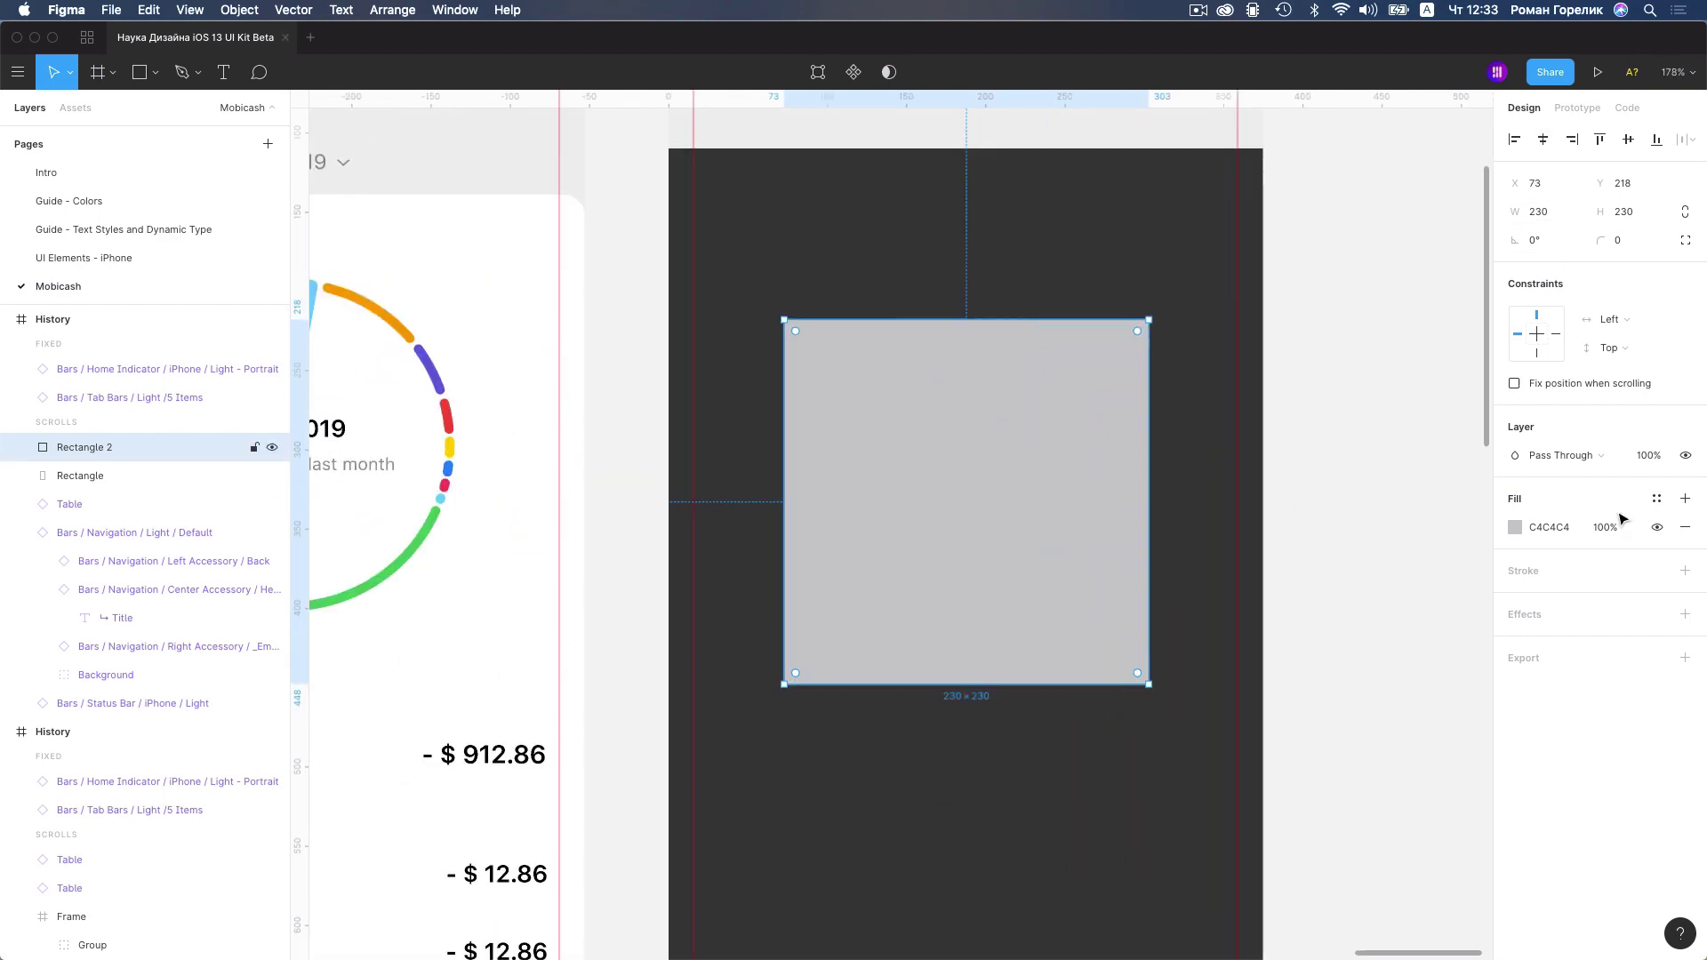
Give the square a 7-px stroke using the MobiCash / Red colour style
left_click(1599, 572)
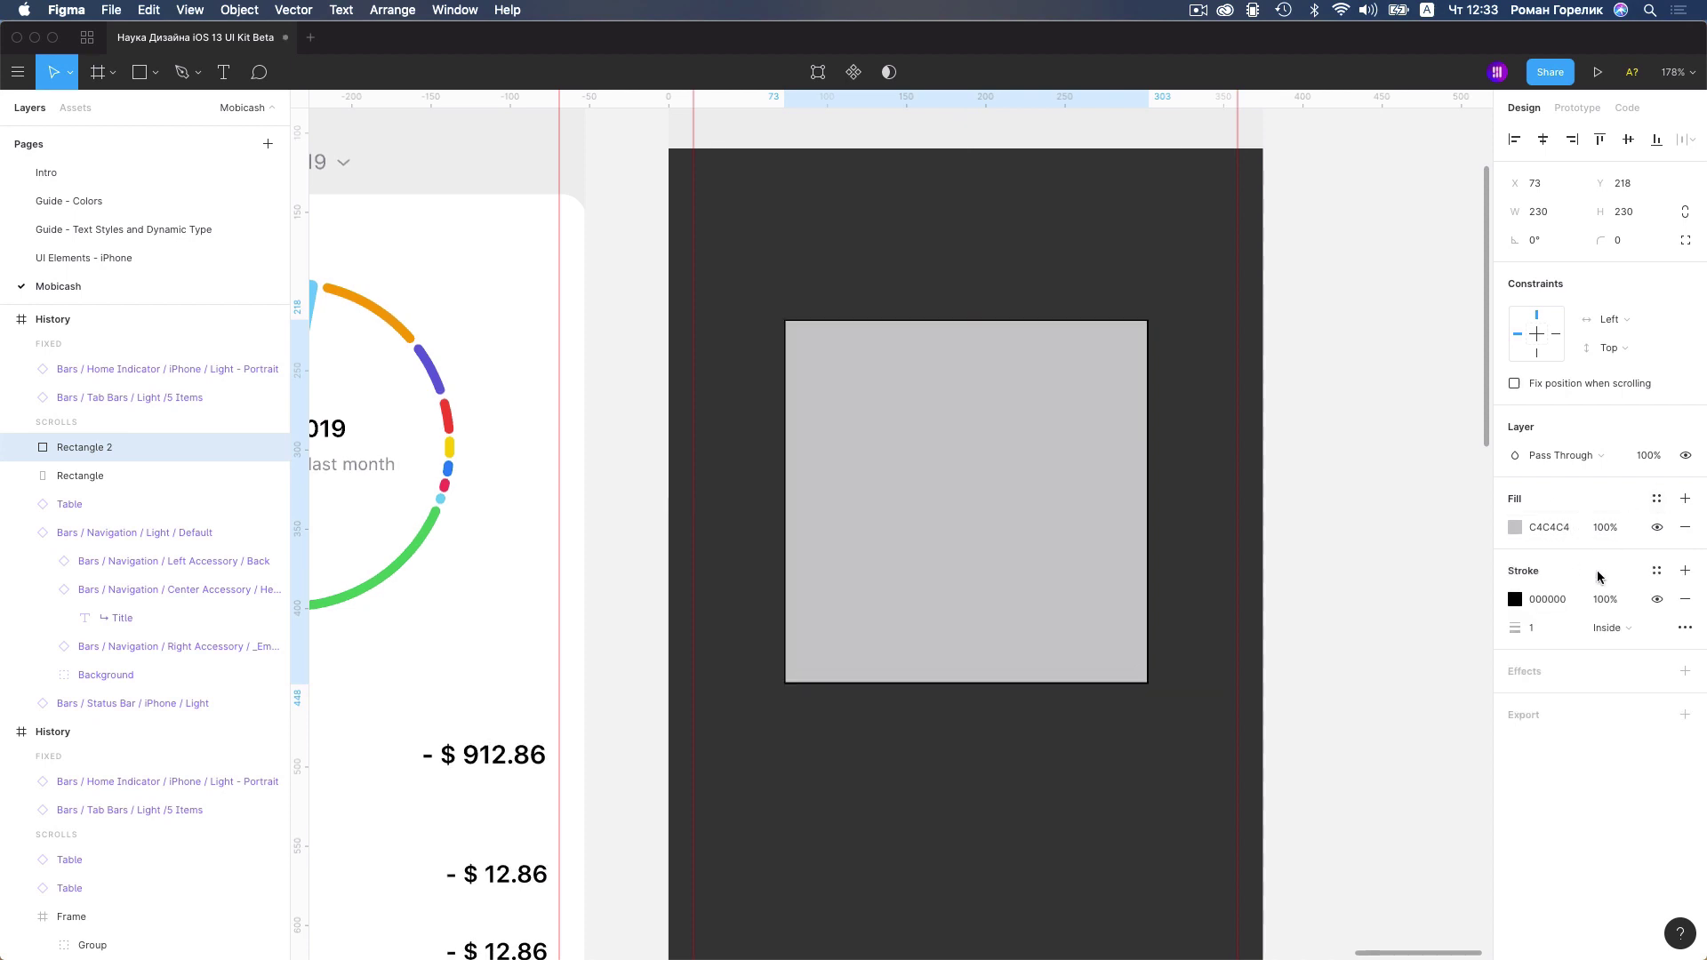
left_click(1516, 601)
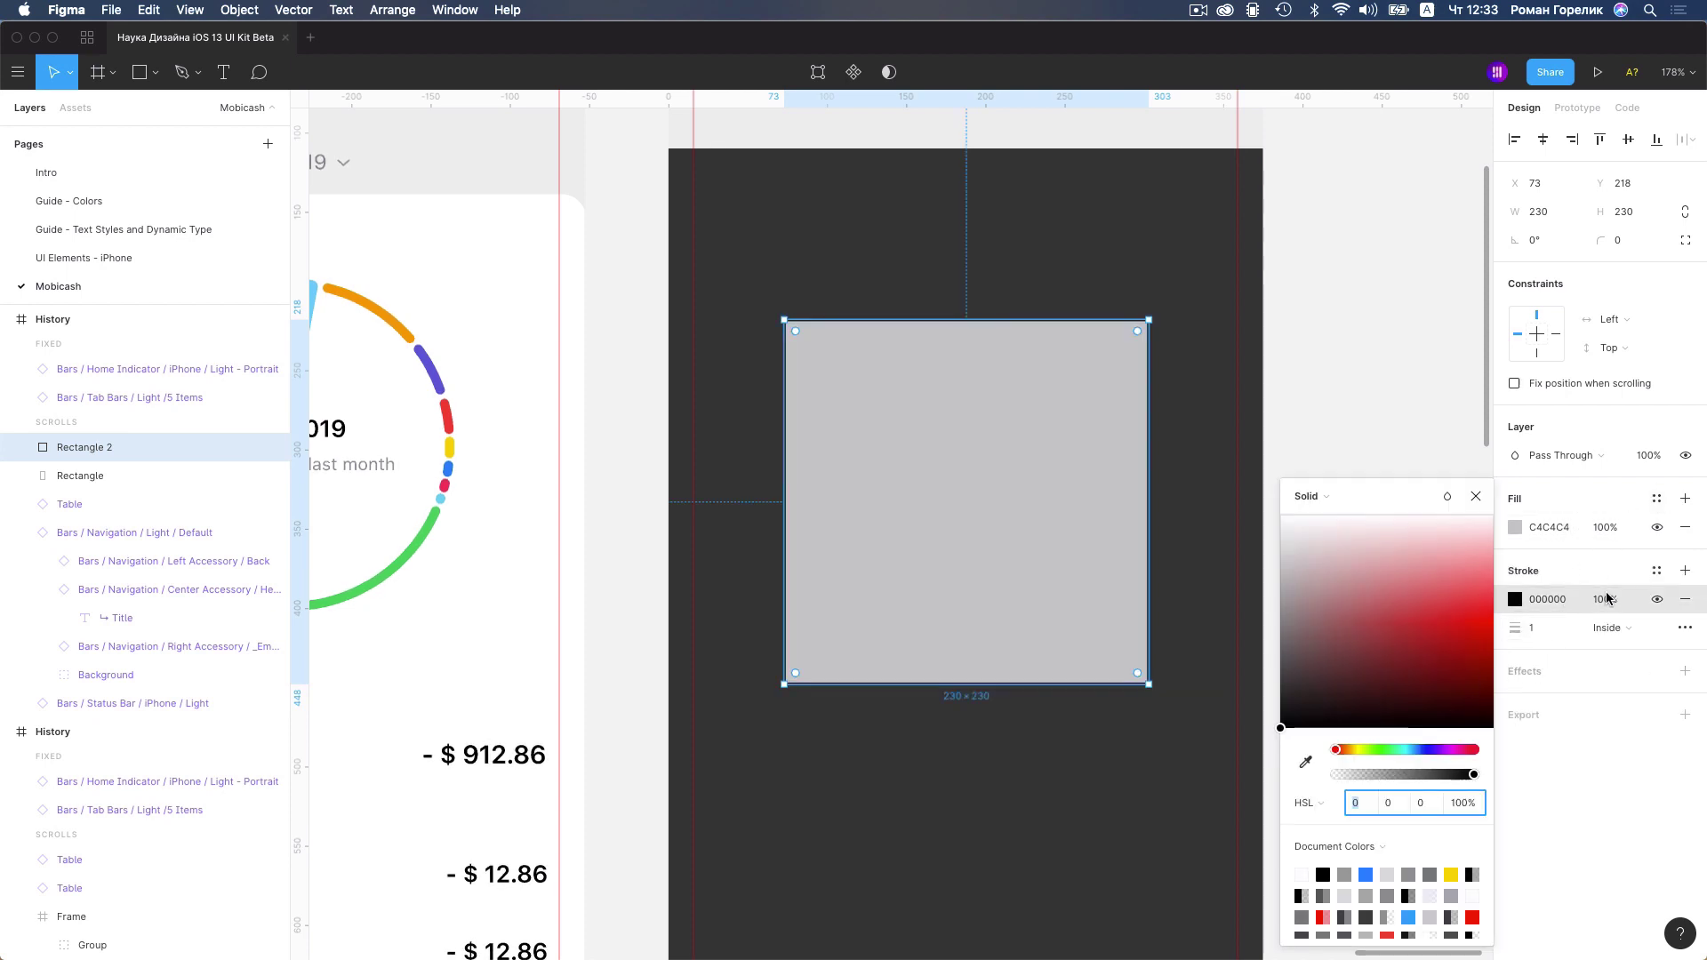
left_click(1656, 570)
scroll(1565, 783, "down", 5)
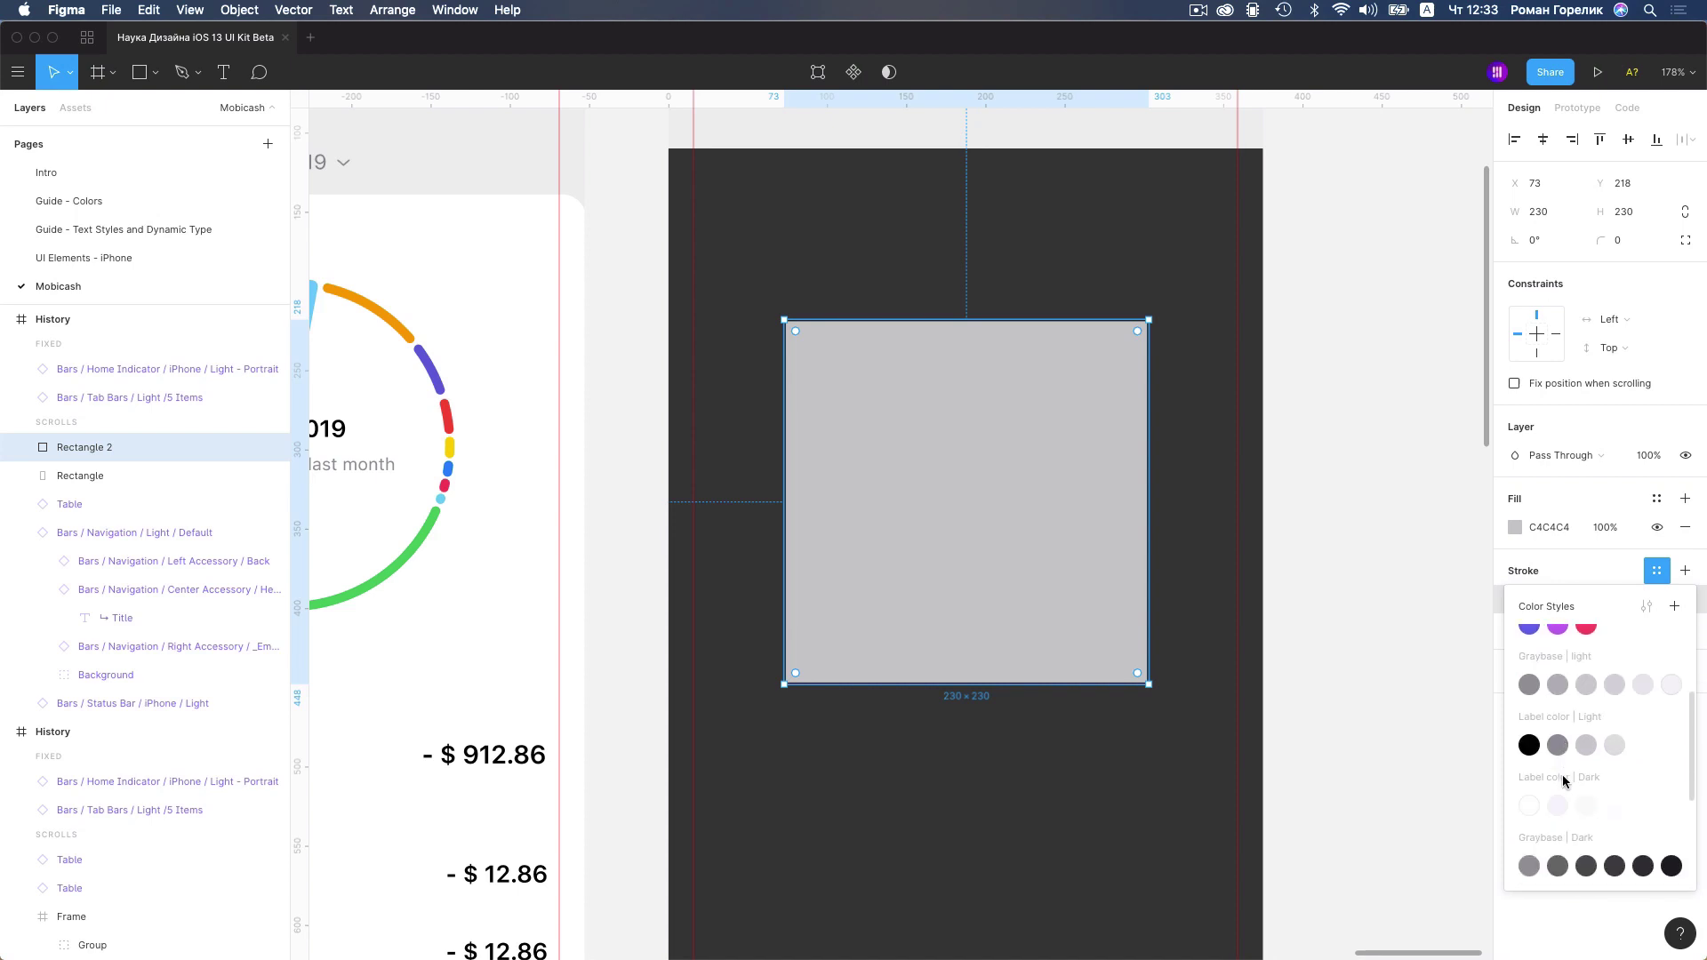
left_click(1529, 726)
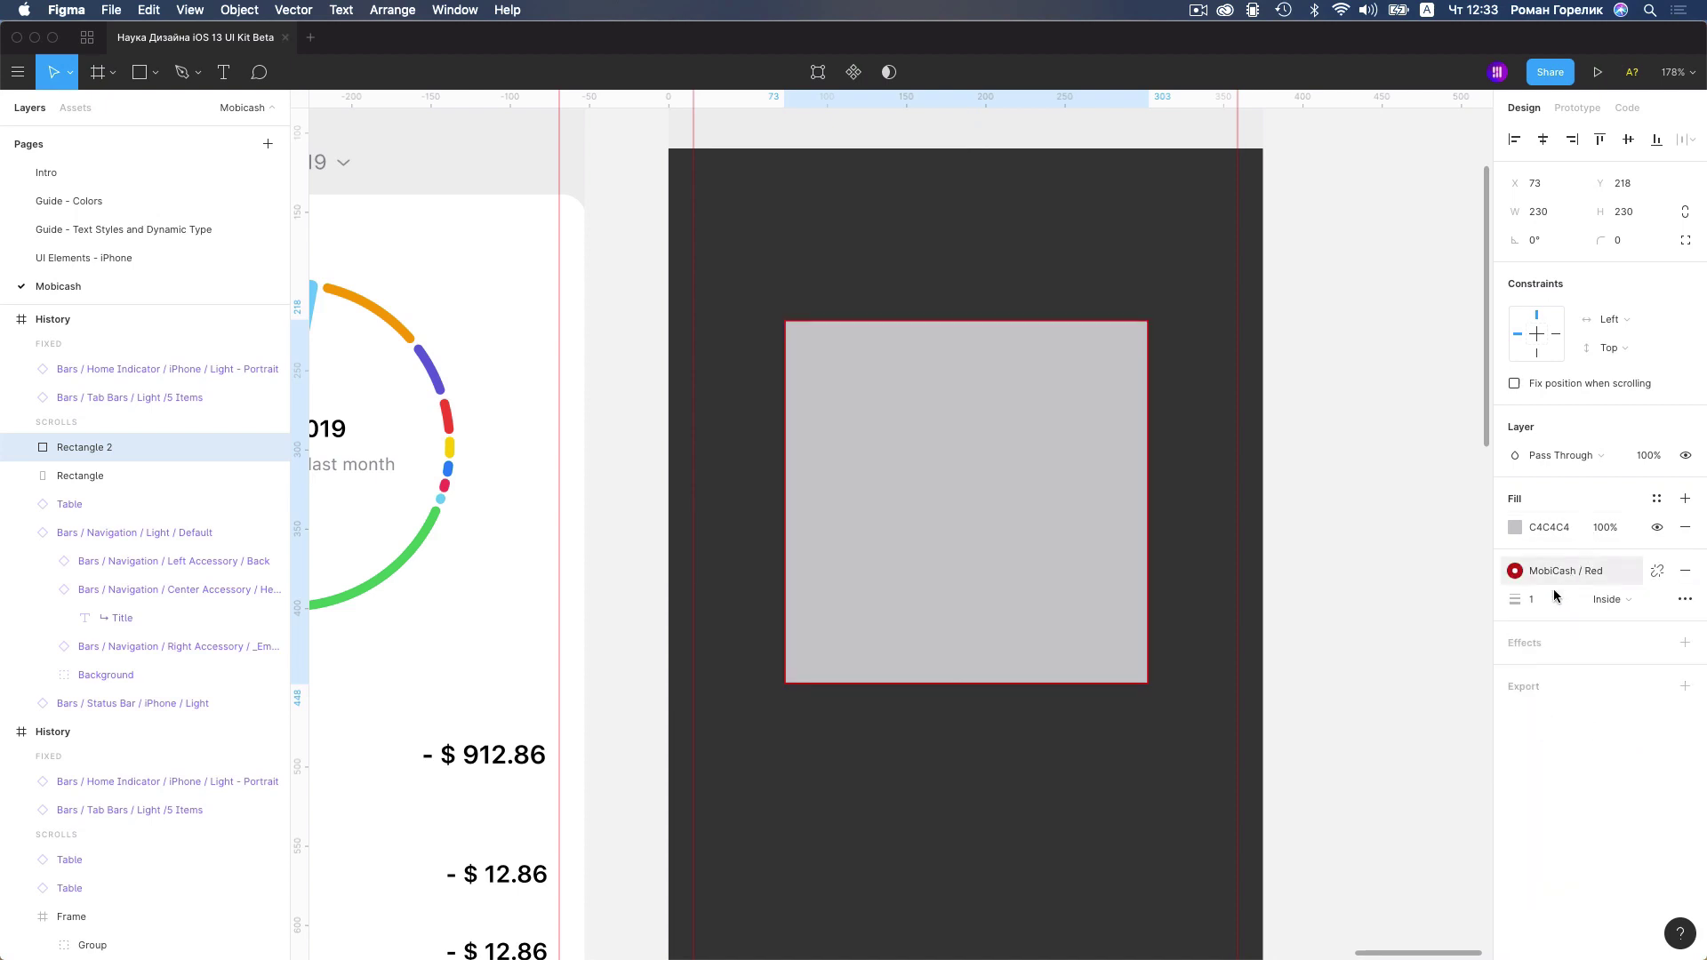
left_click_drag(1535, 607, 1542, 600)
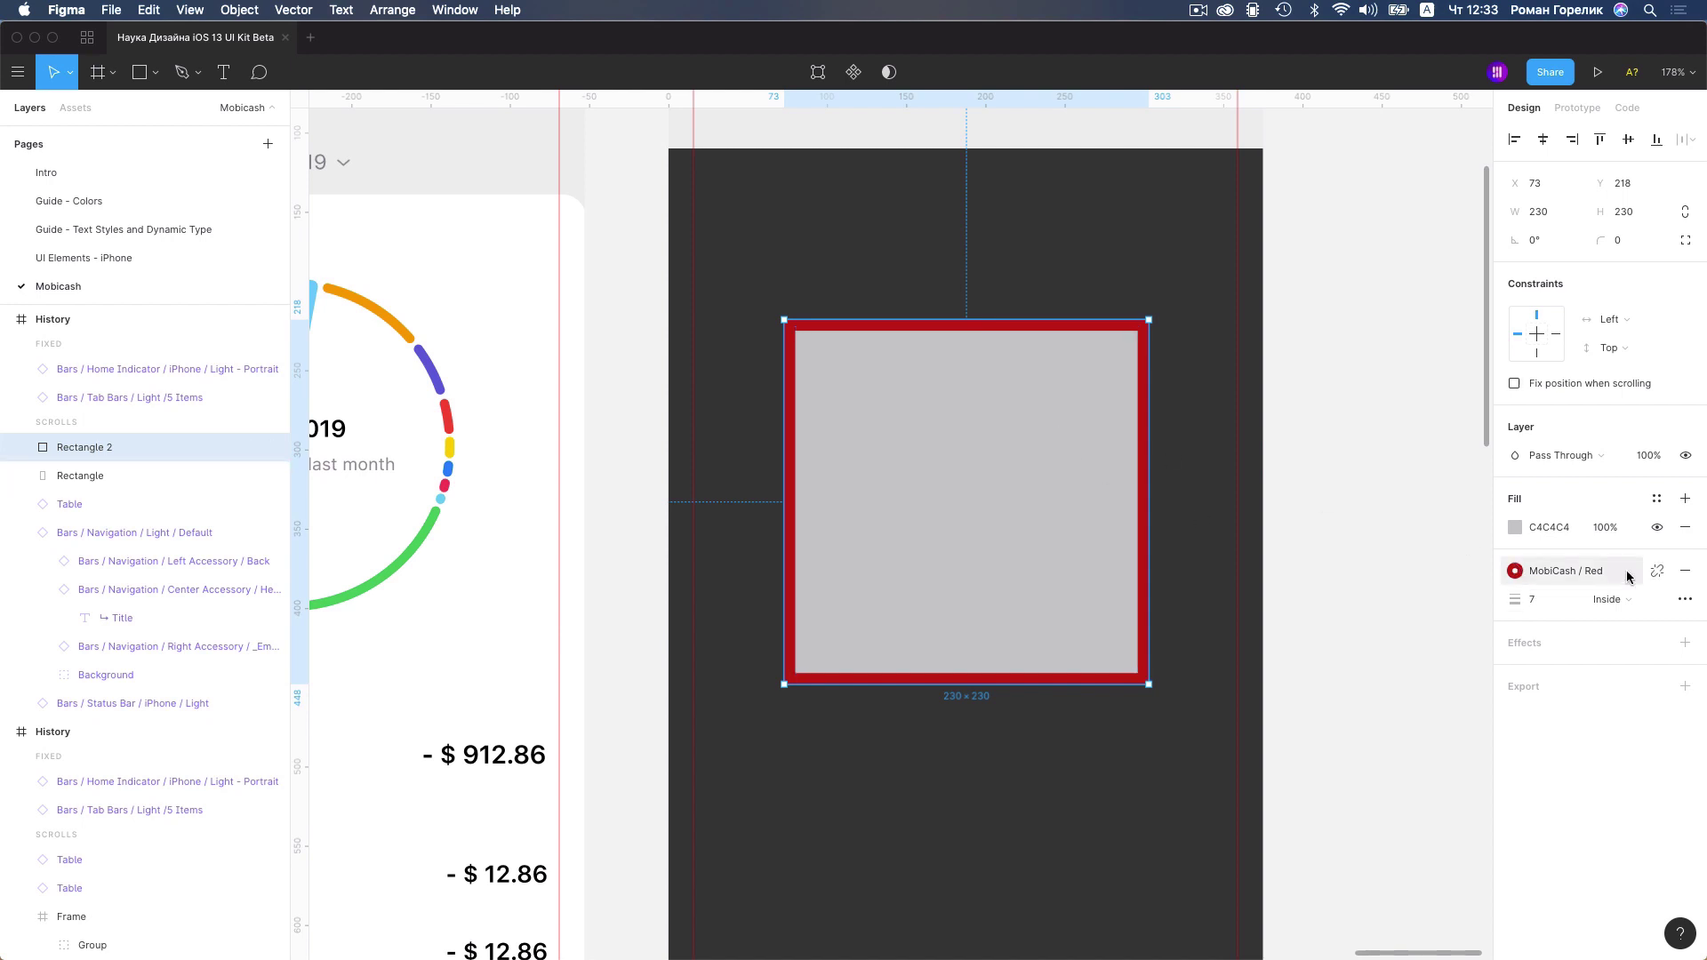
Remove the square's grey fill and convert its red stroke with Outline Stroke
left_click(1685, 527)
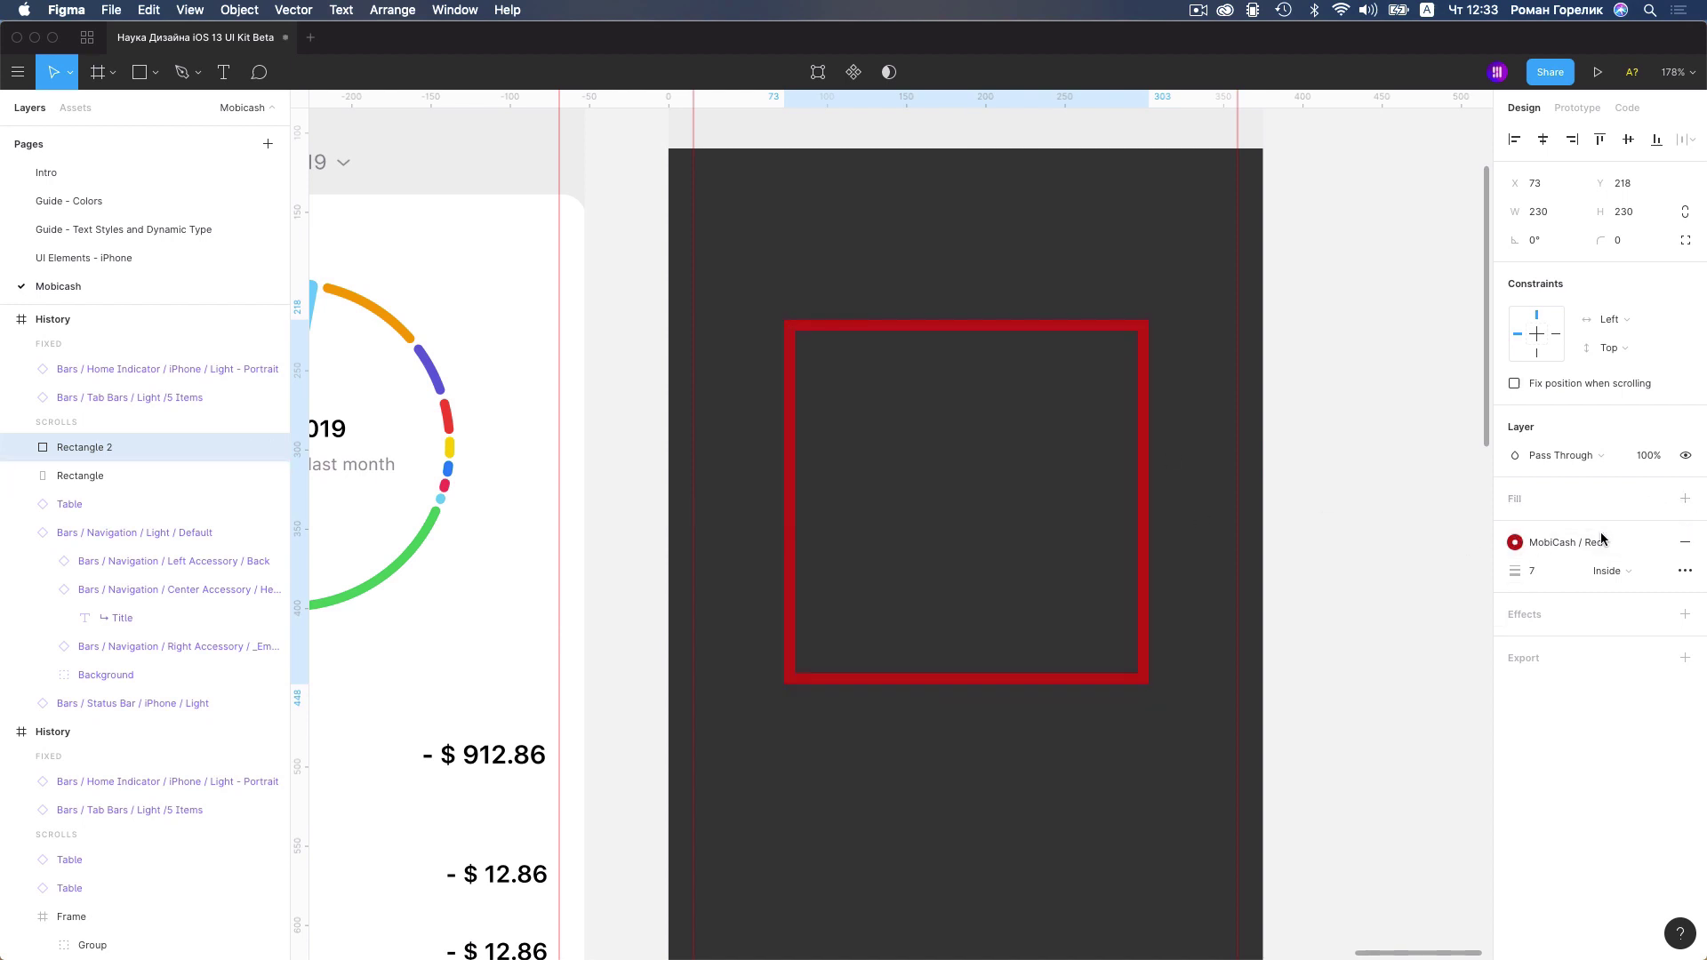
right_click(1018, 326)
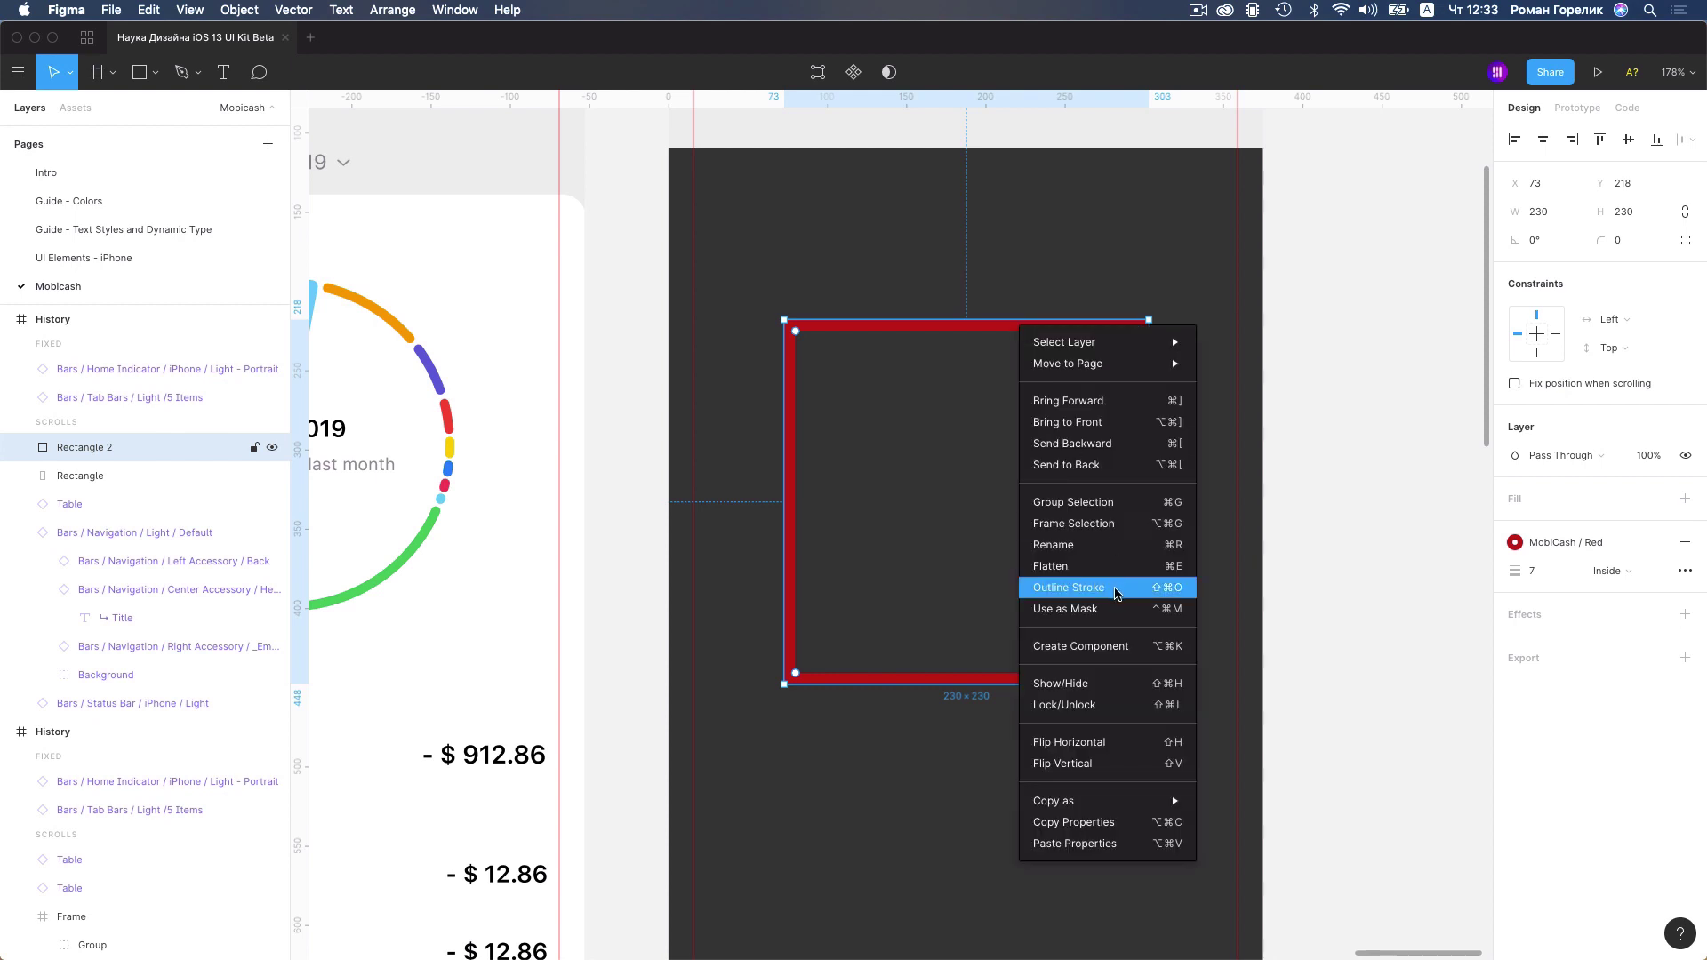
left_click(1114, 588)
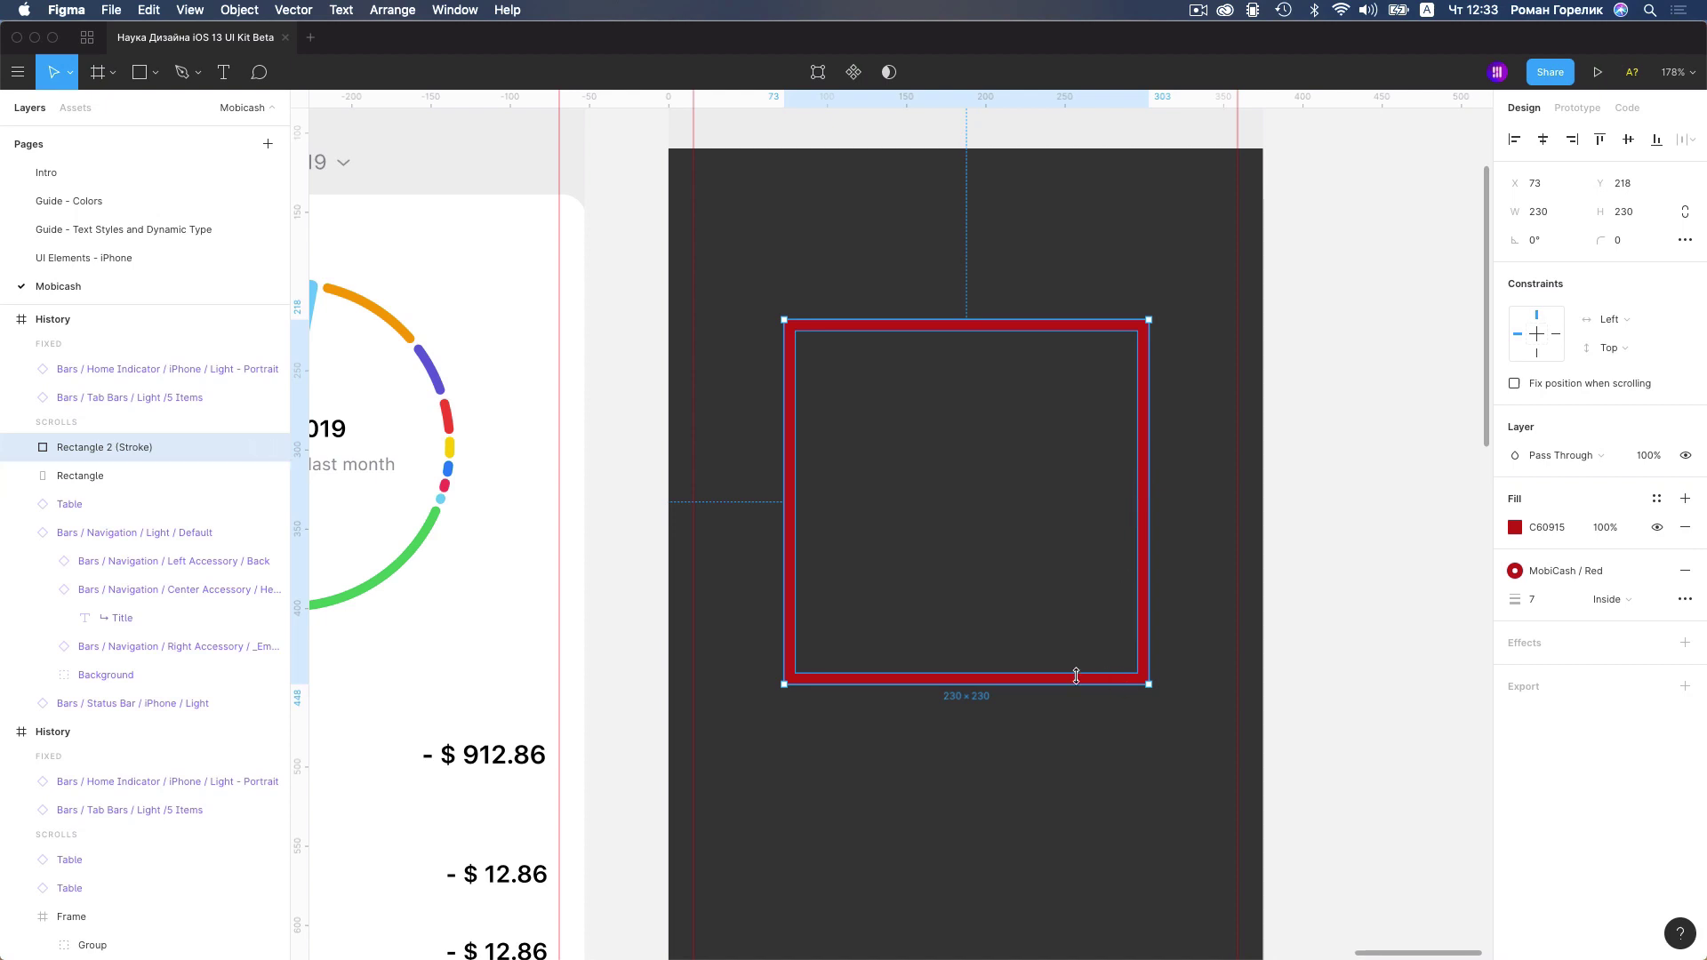
key("r")
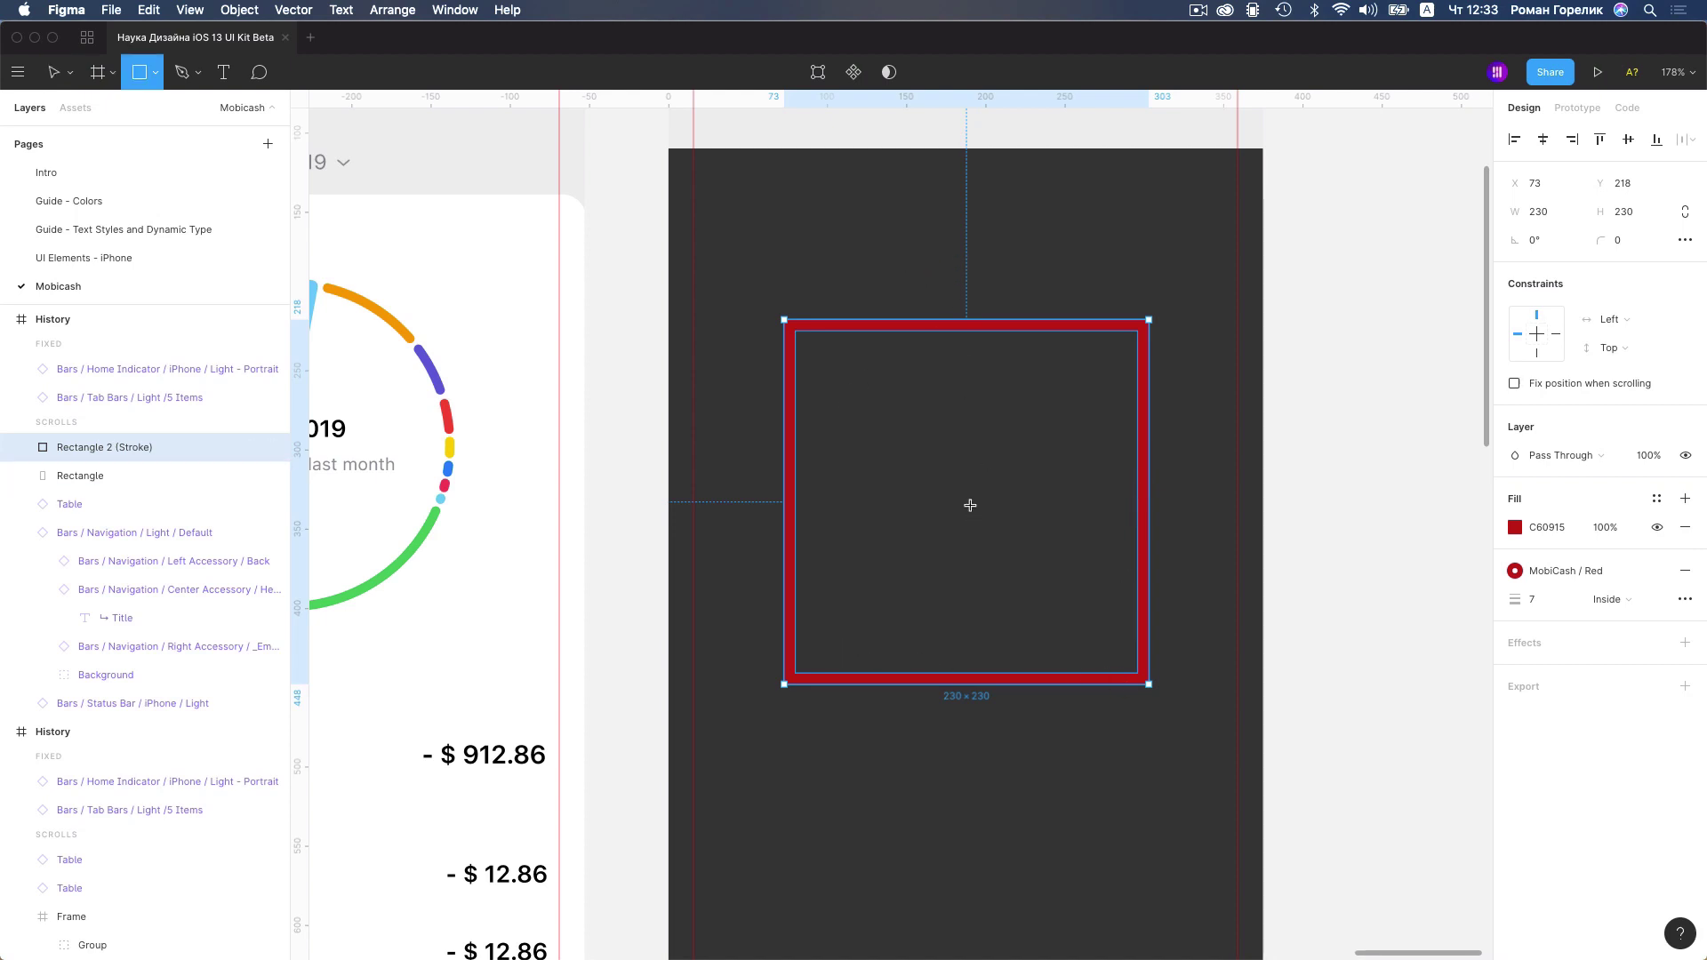
Build a grey cross from two centred rectangles, one vertical and one rotated horizontal
left_click_drag(970, 497, 926, 405)
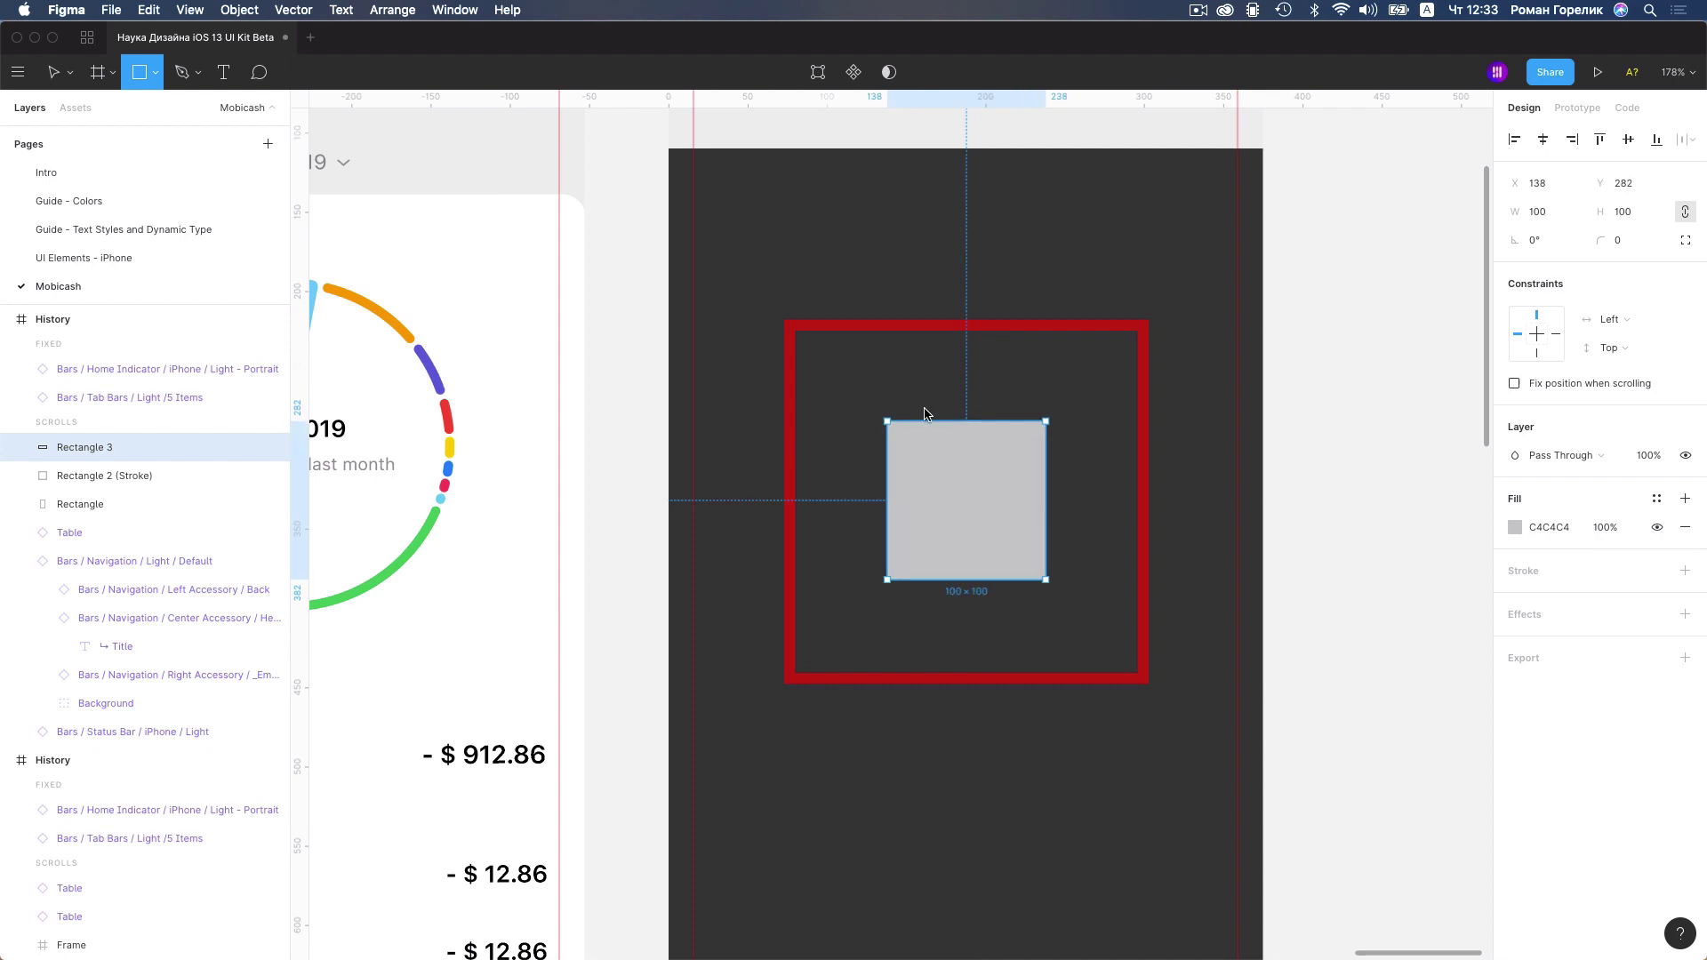
left_click(1003, 333, "shift")
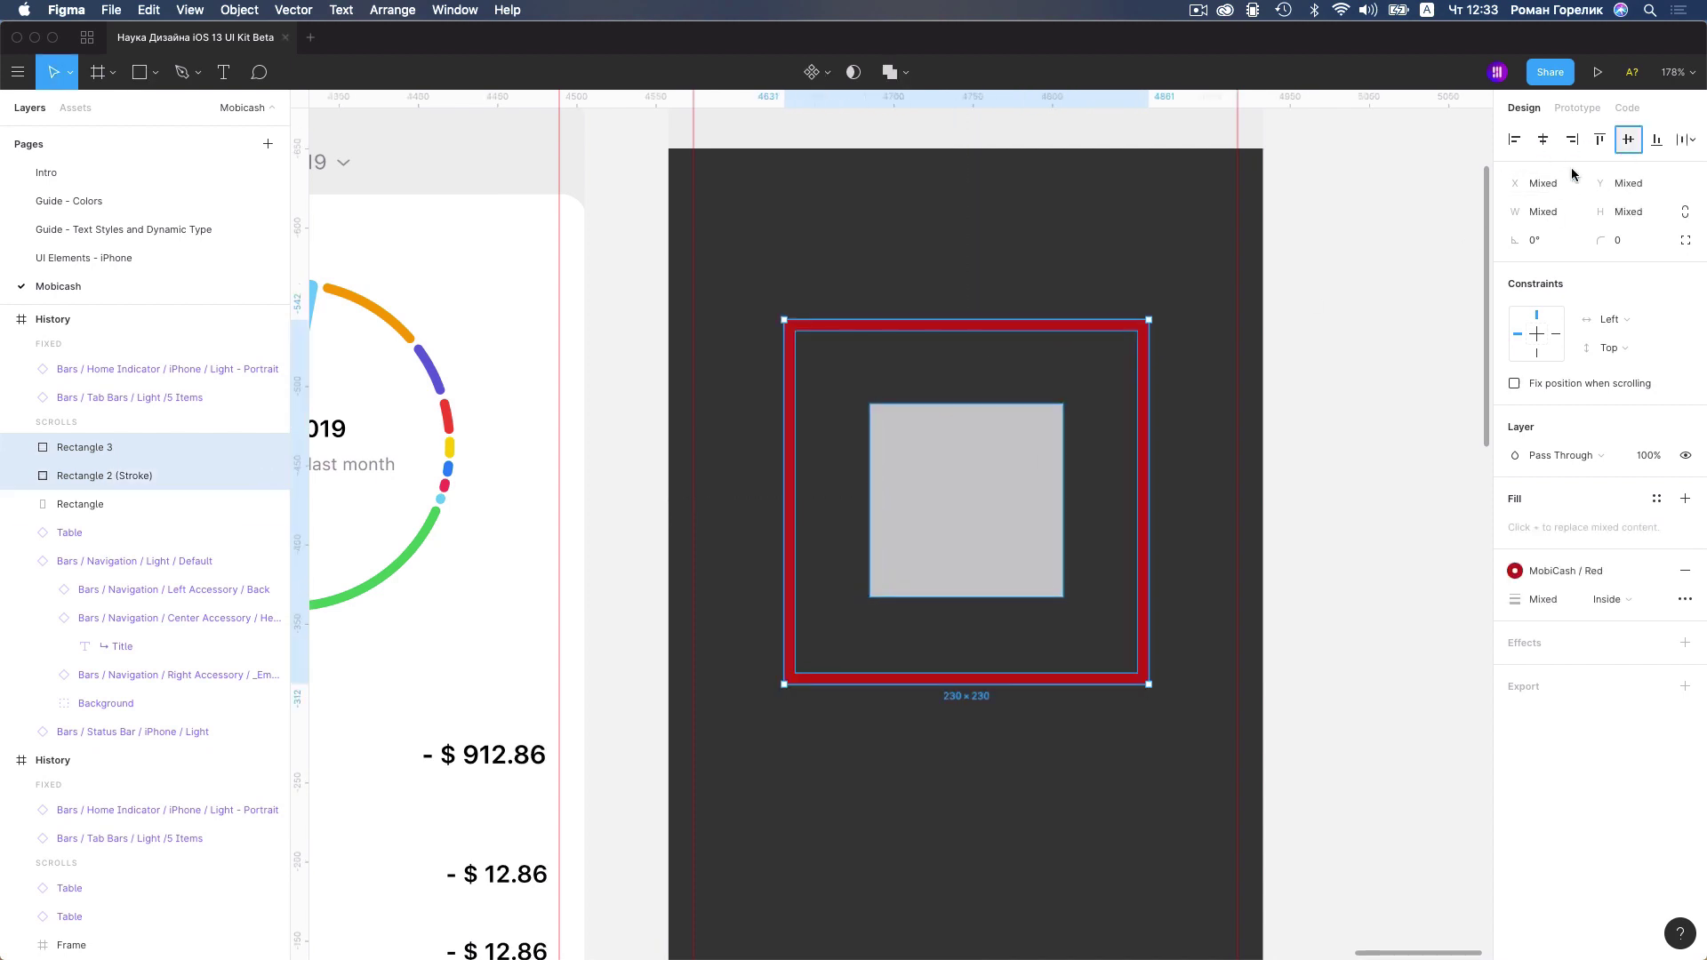
left_click(1628, 139)
left_click(1036, 454)
left_click_drag(969, 406, 968, 261)
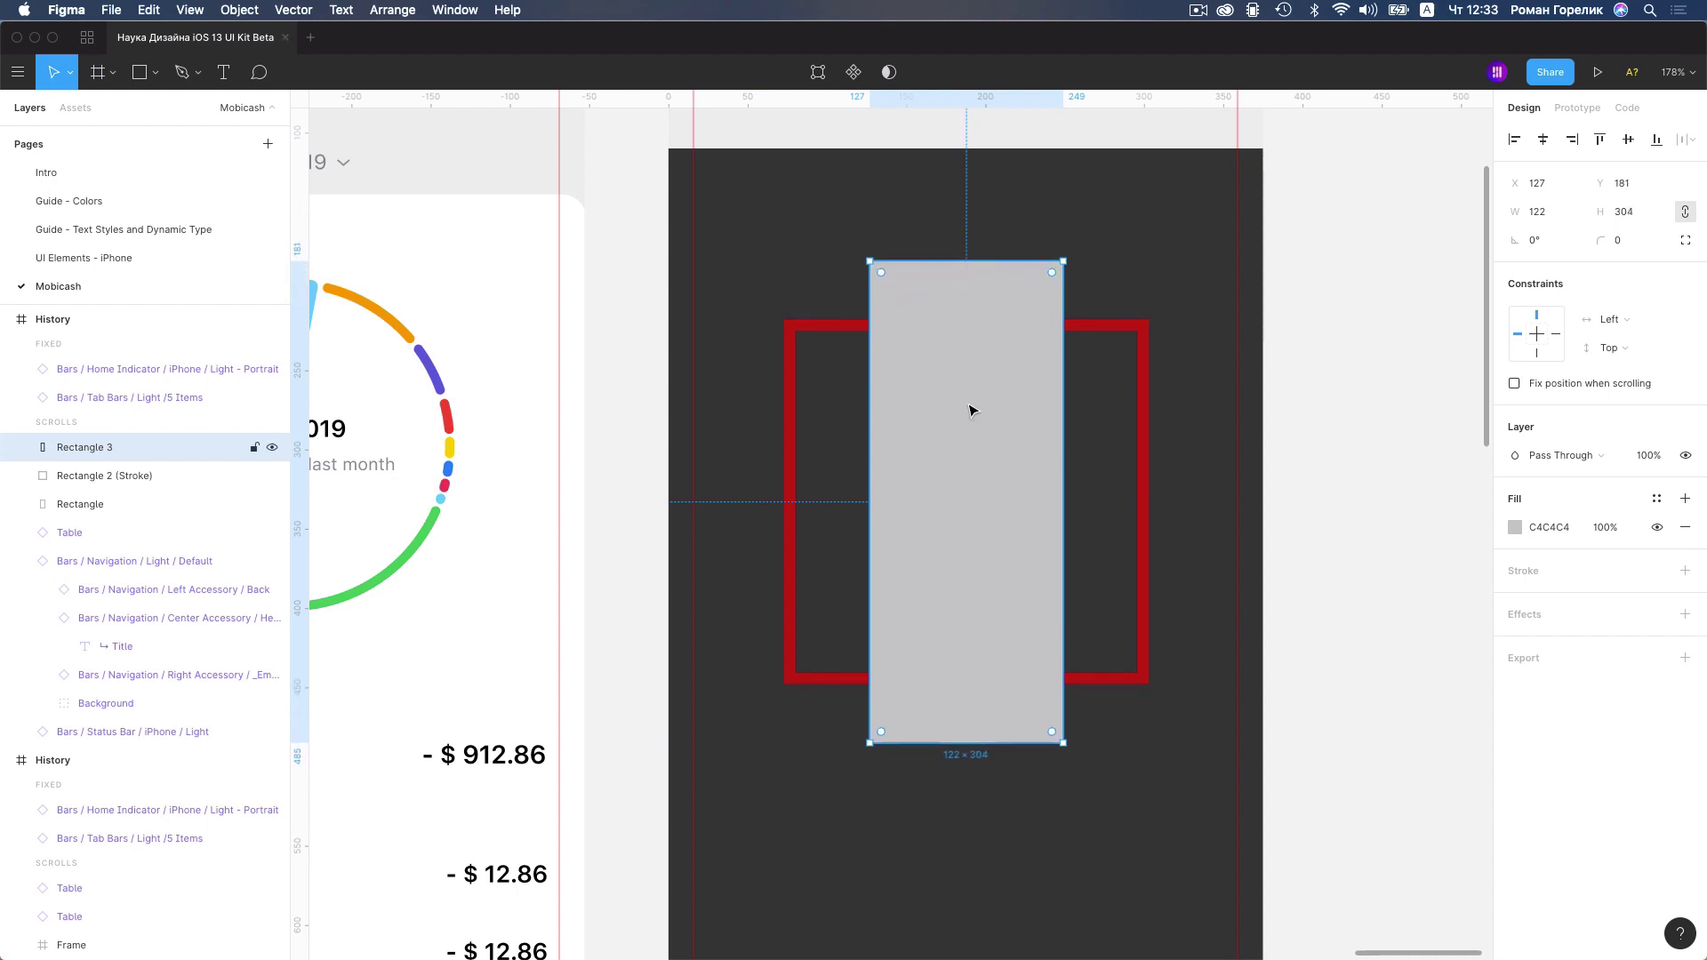
key("super+c")
key("super+v")
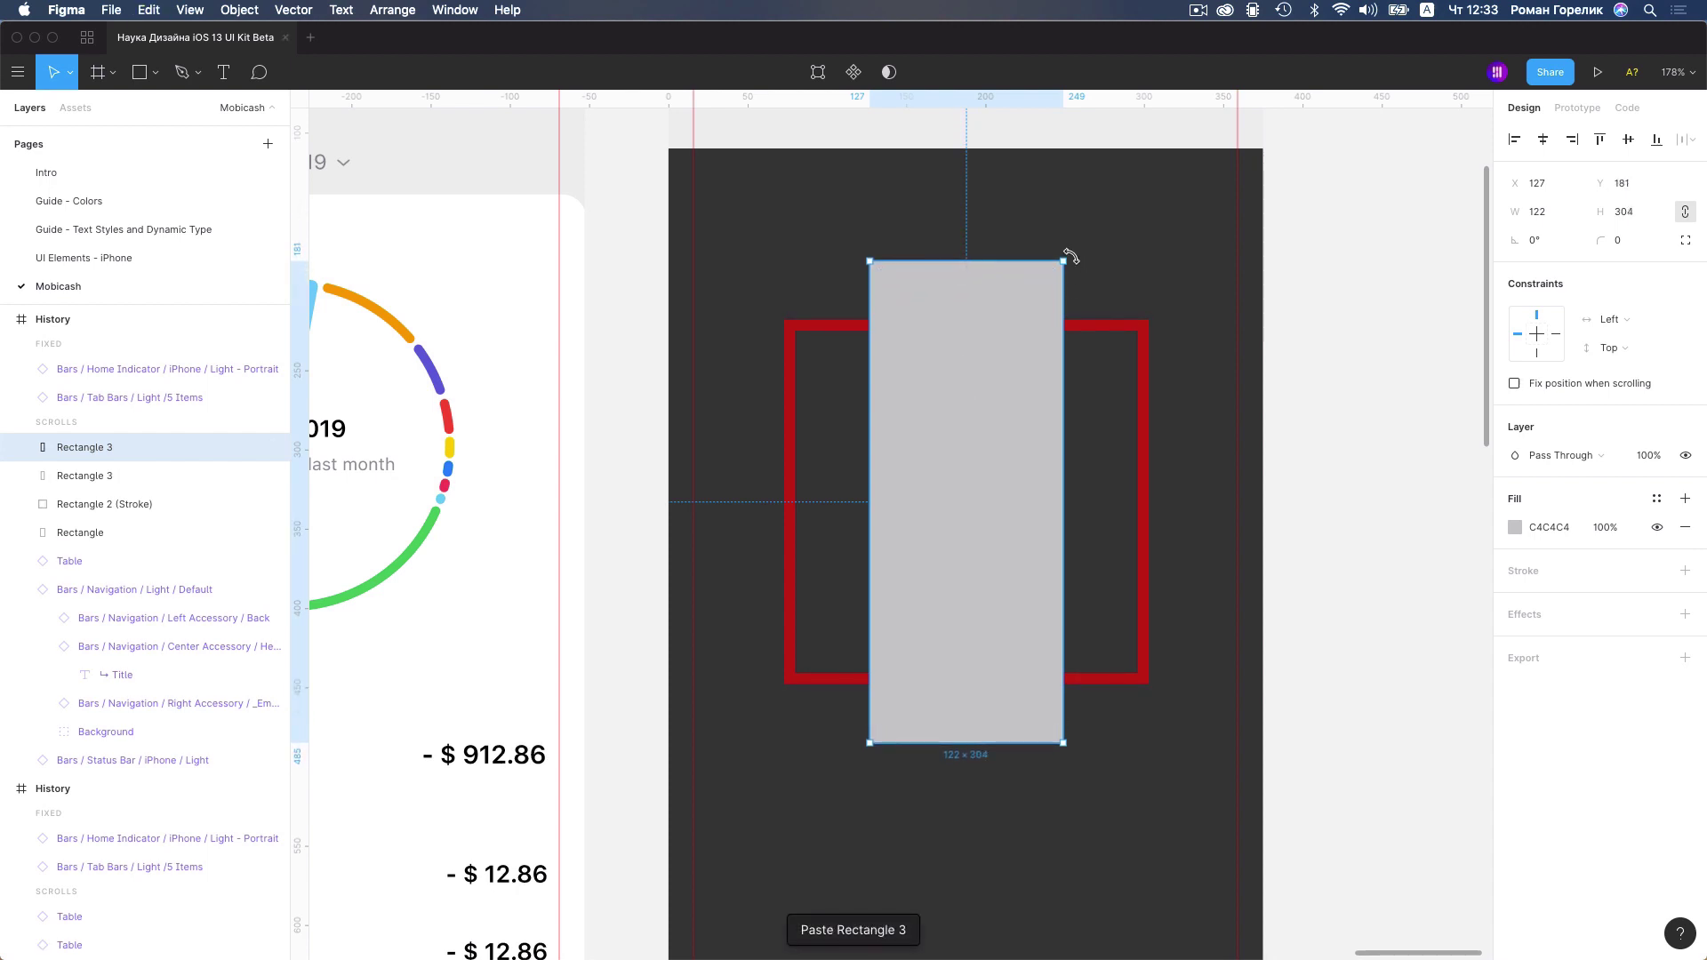
left_click_drag(1070, 257, 1165, 582)
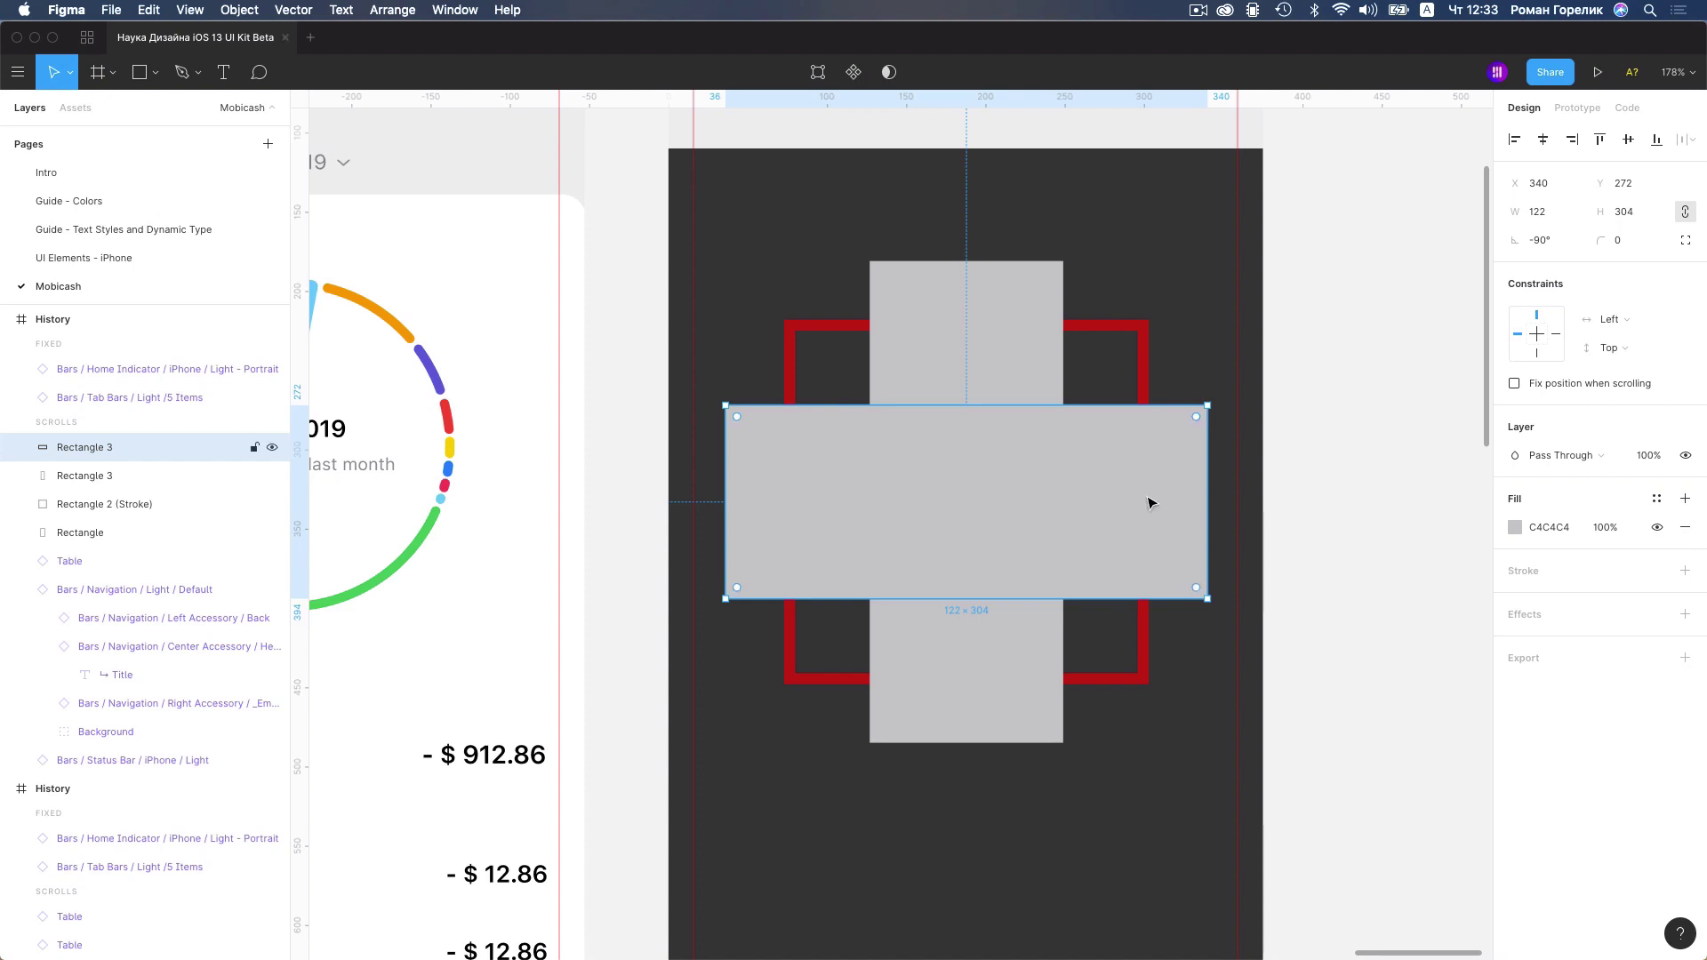
Flatten the two grey rectangles into a single cross shape
left_click(1036, 352, "shift")
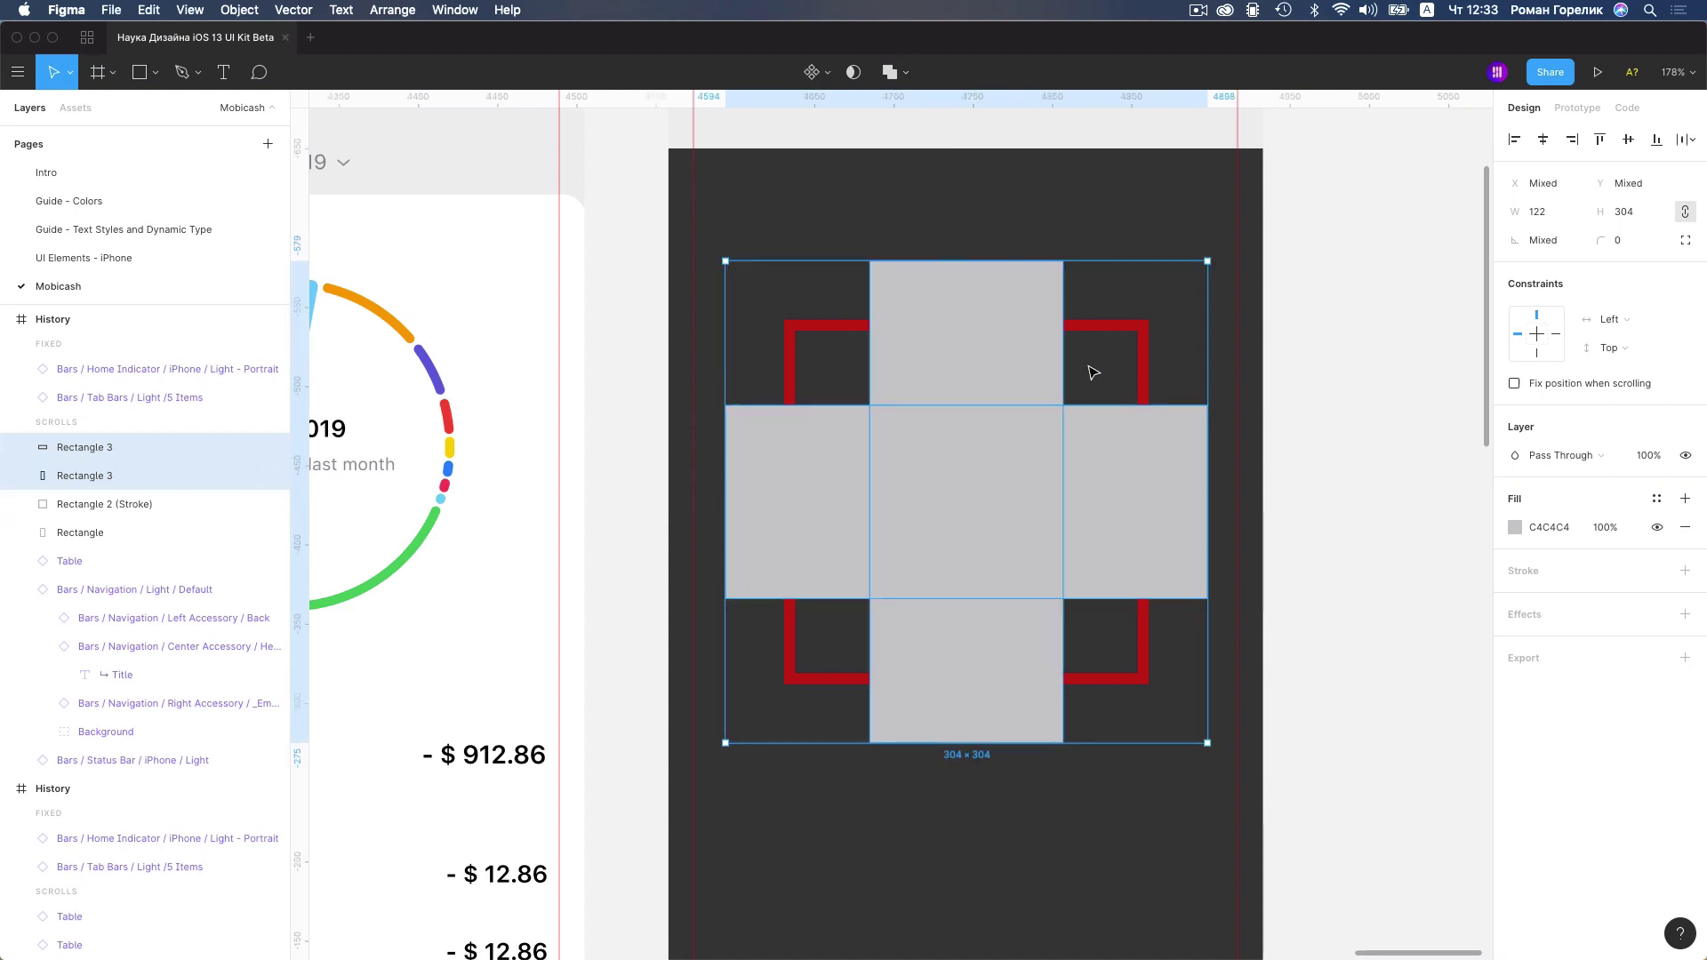
left_click(1105, 327, "shift")
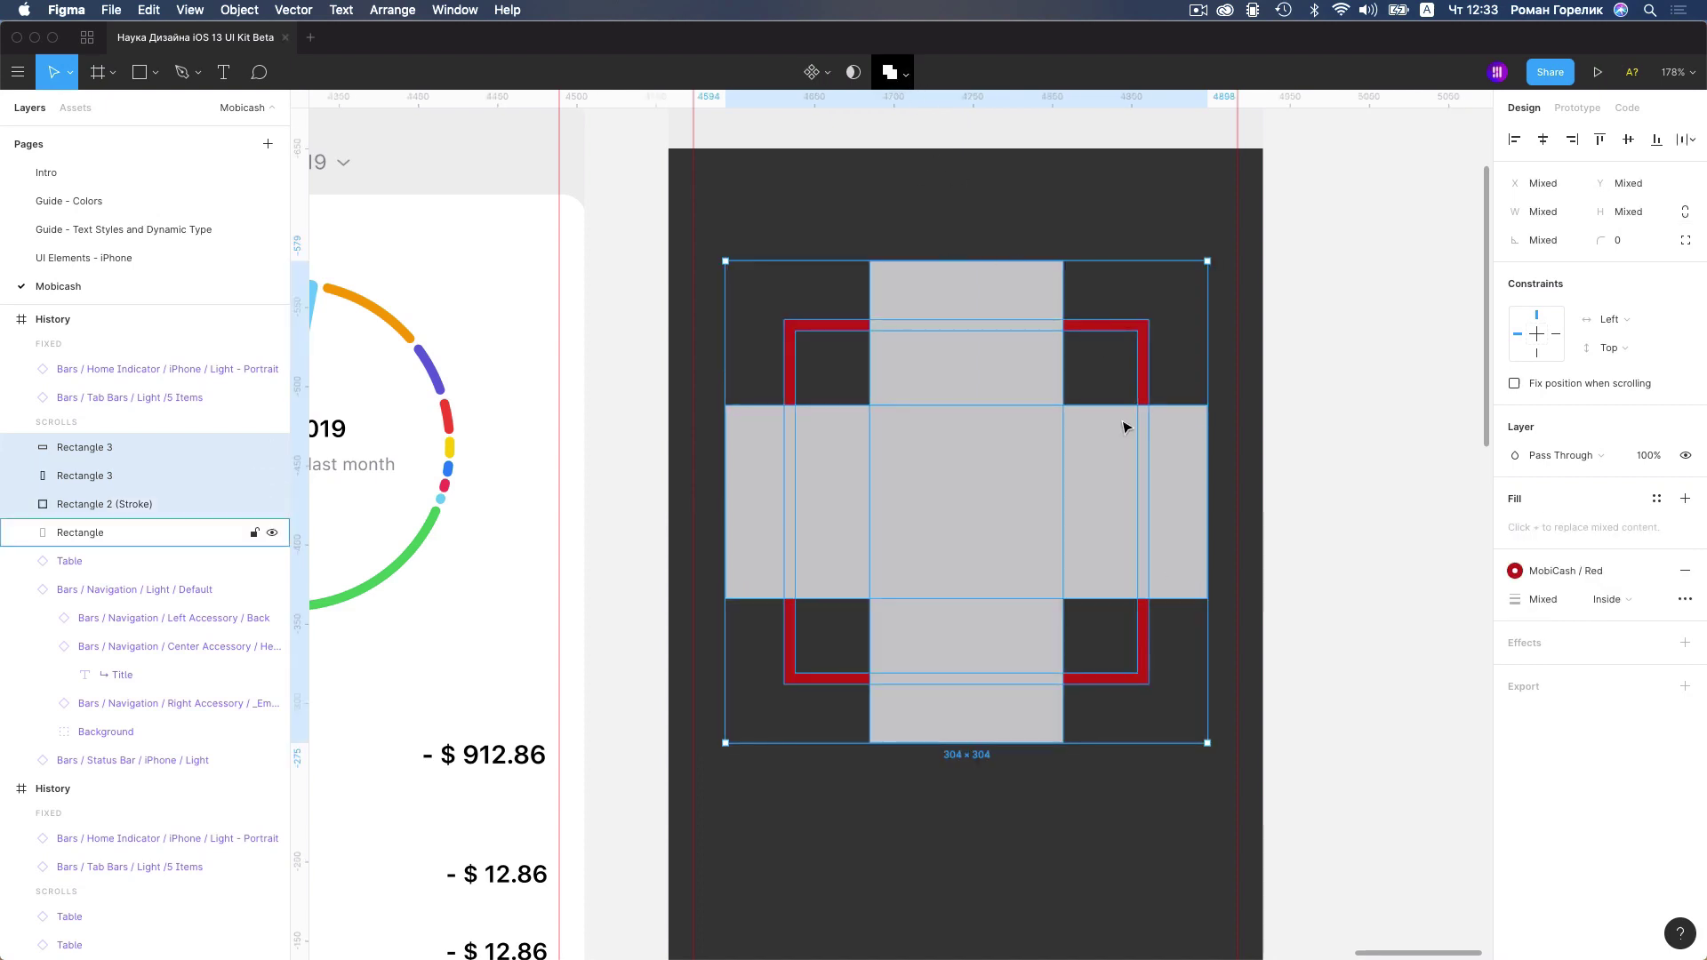
left_click(1222, 418)
left_click(1111, 462)
left_click(958, 336, "shift")
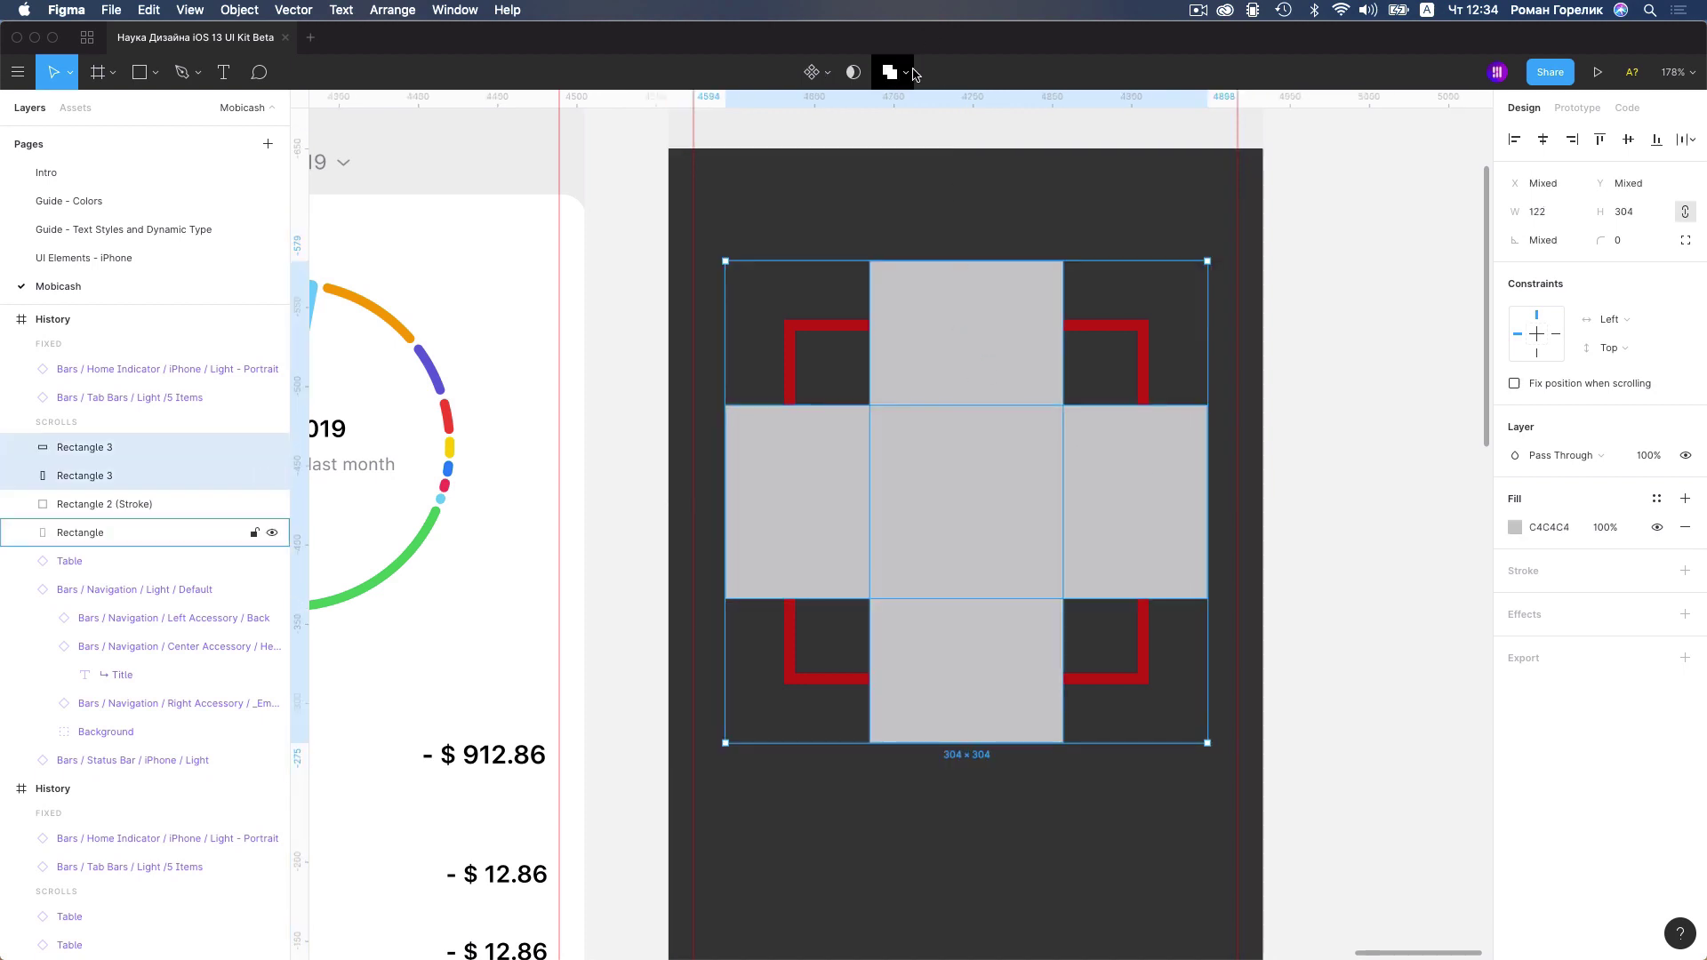
left_click(914, 72)
left_click(894, 213)
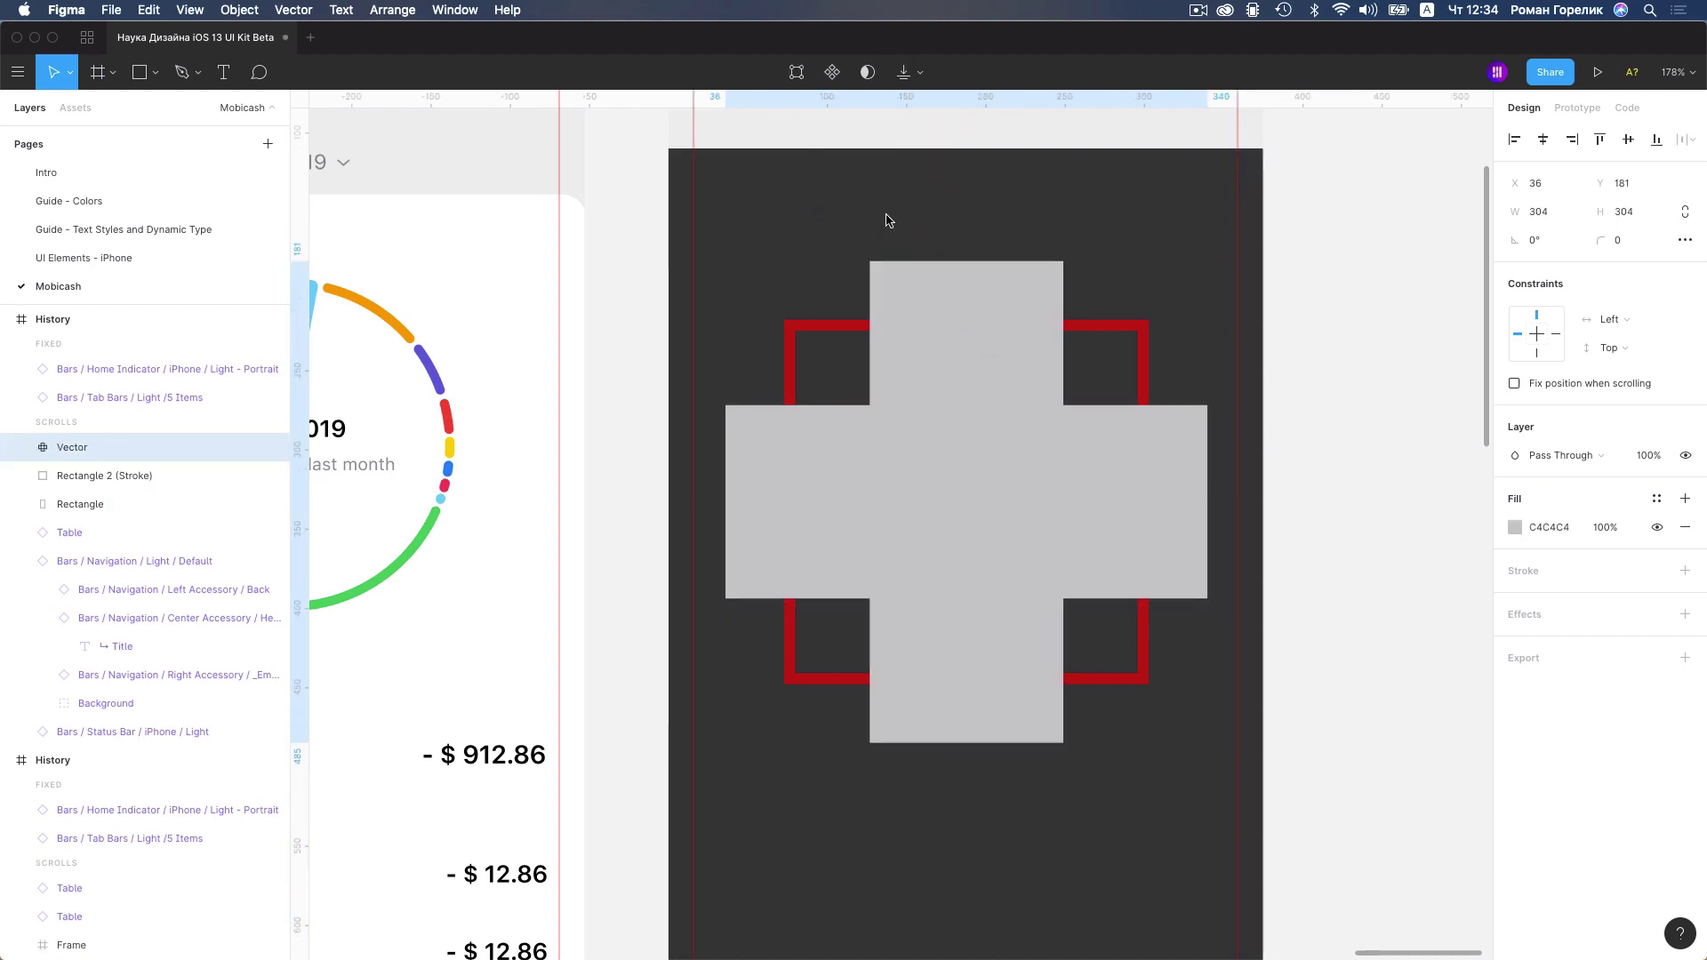
Subtract the grey cross from the red outline and set corner radius 8
left_click(1102, 331, "shift")
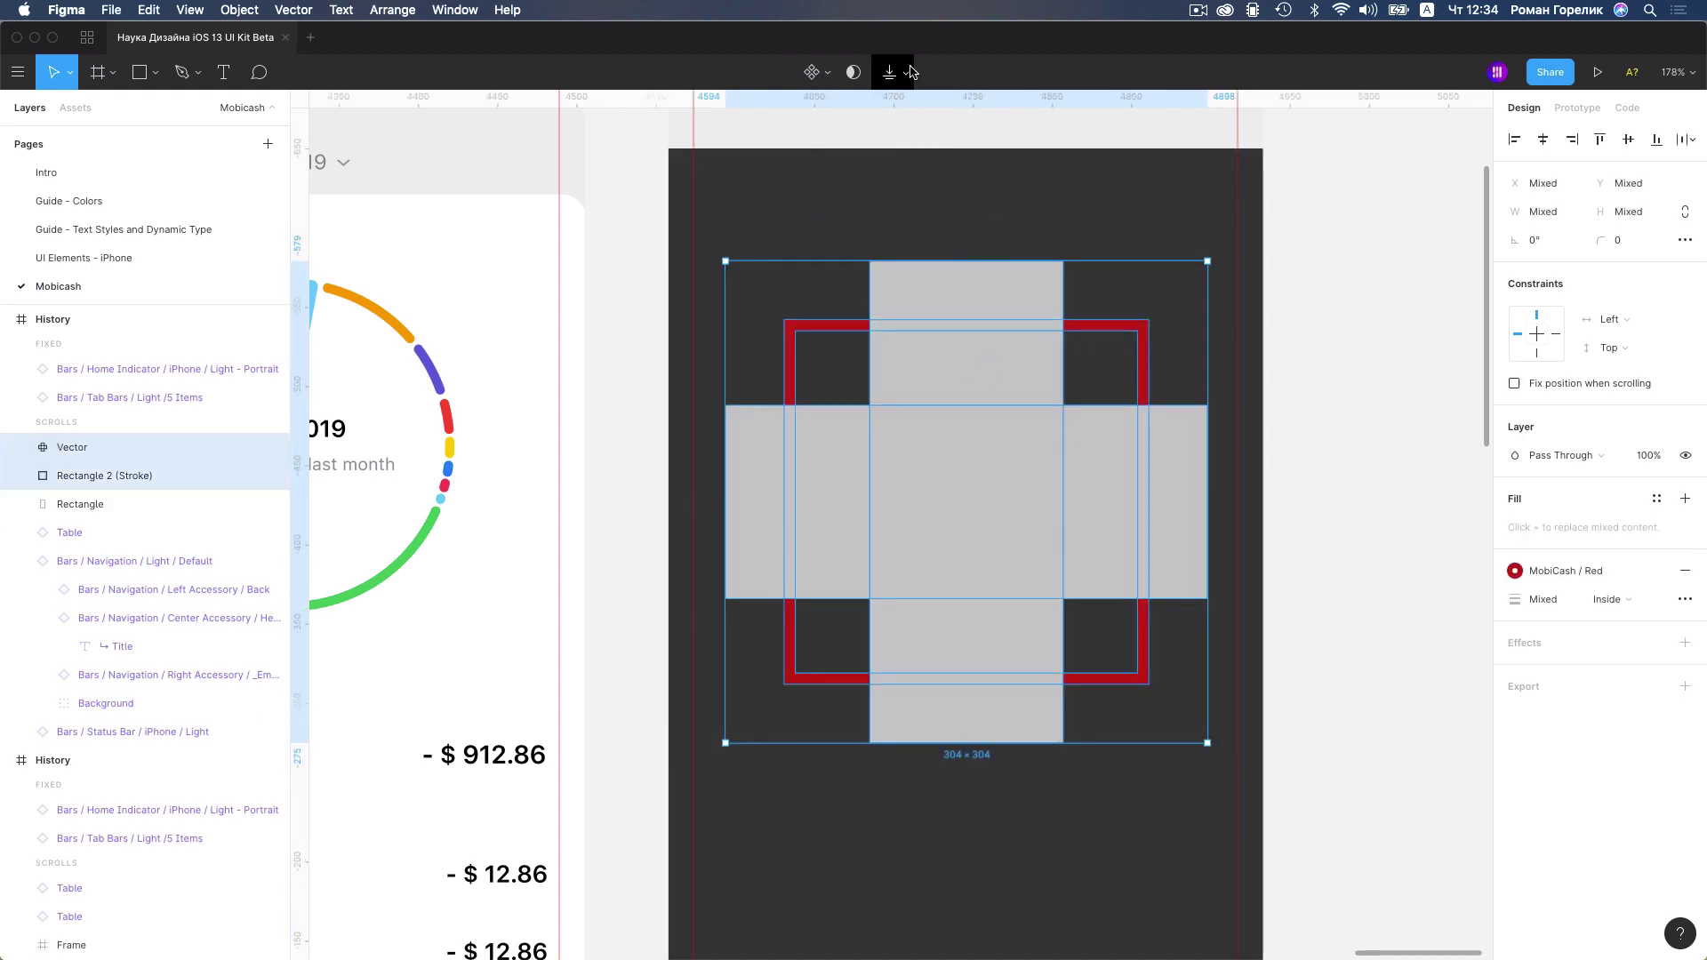
left_click(815, 72)
left_click(900, 133)
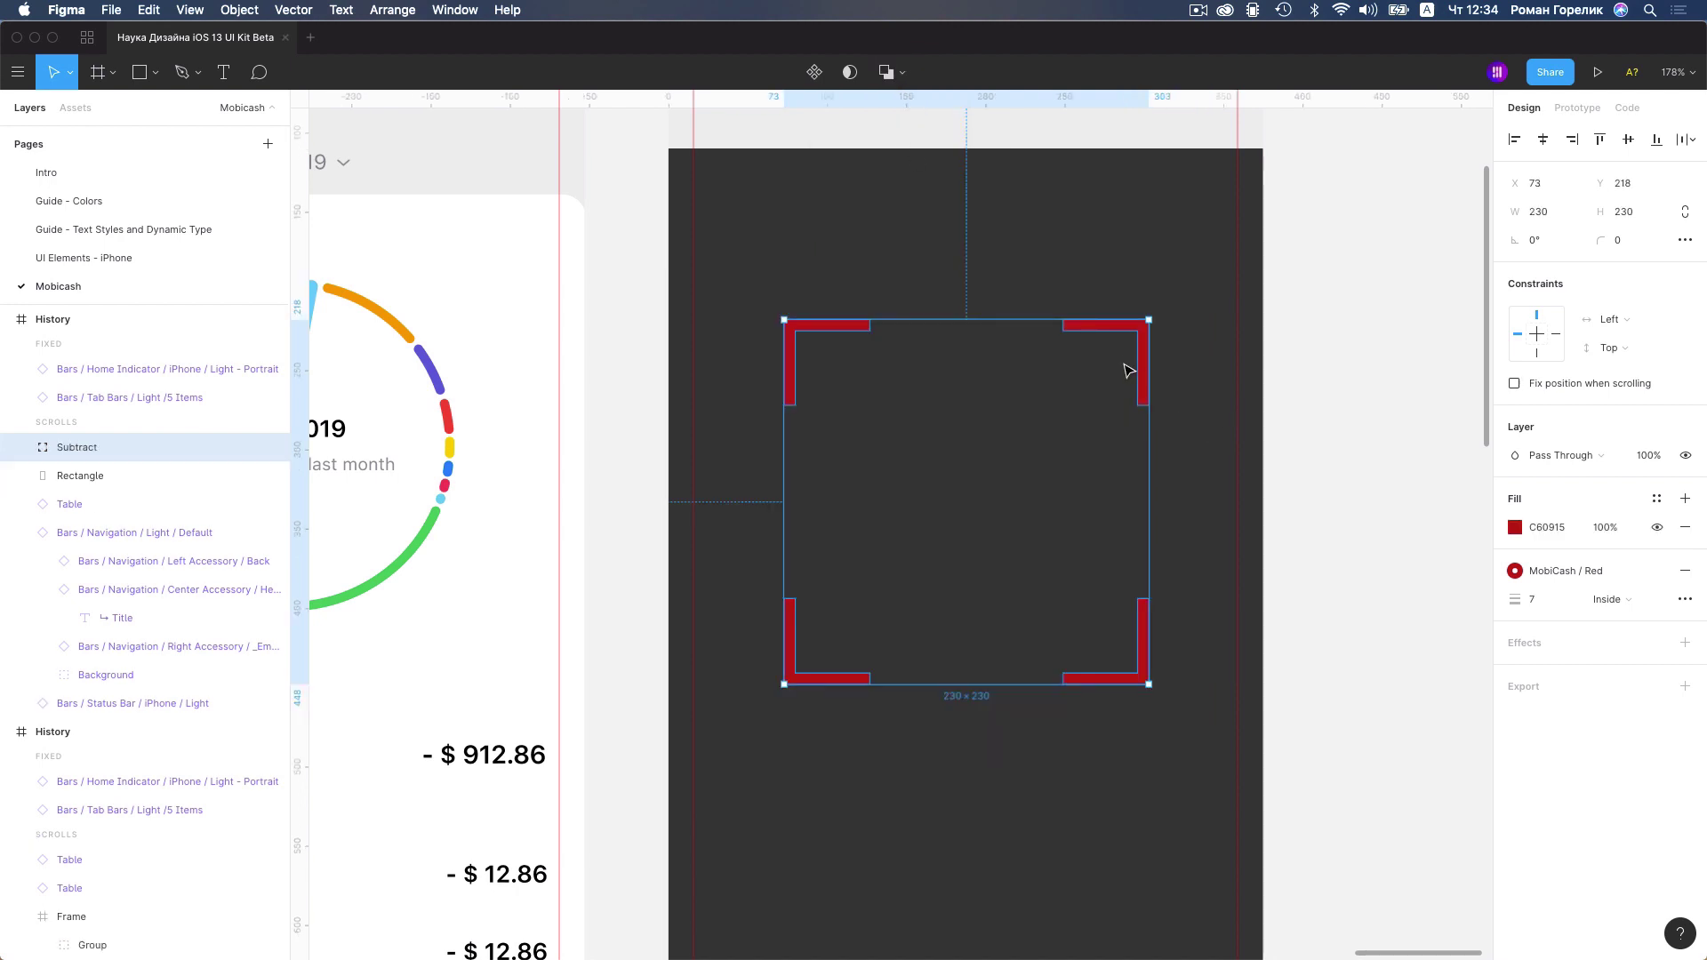
left_click(1642, 242)
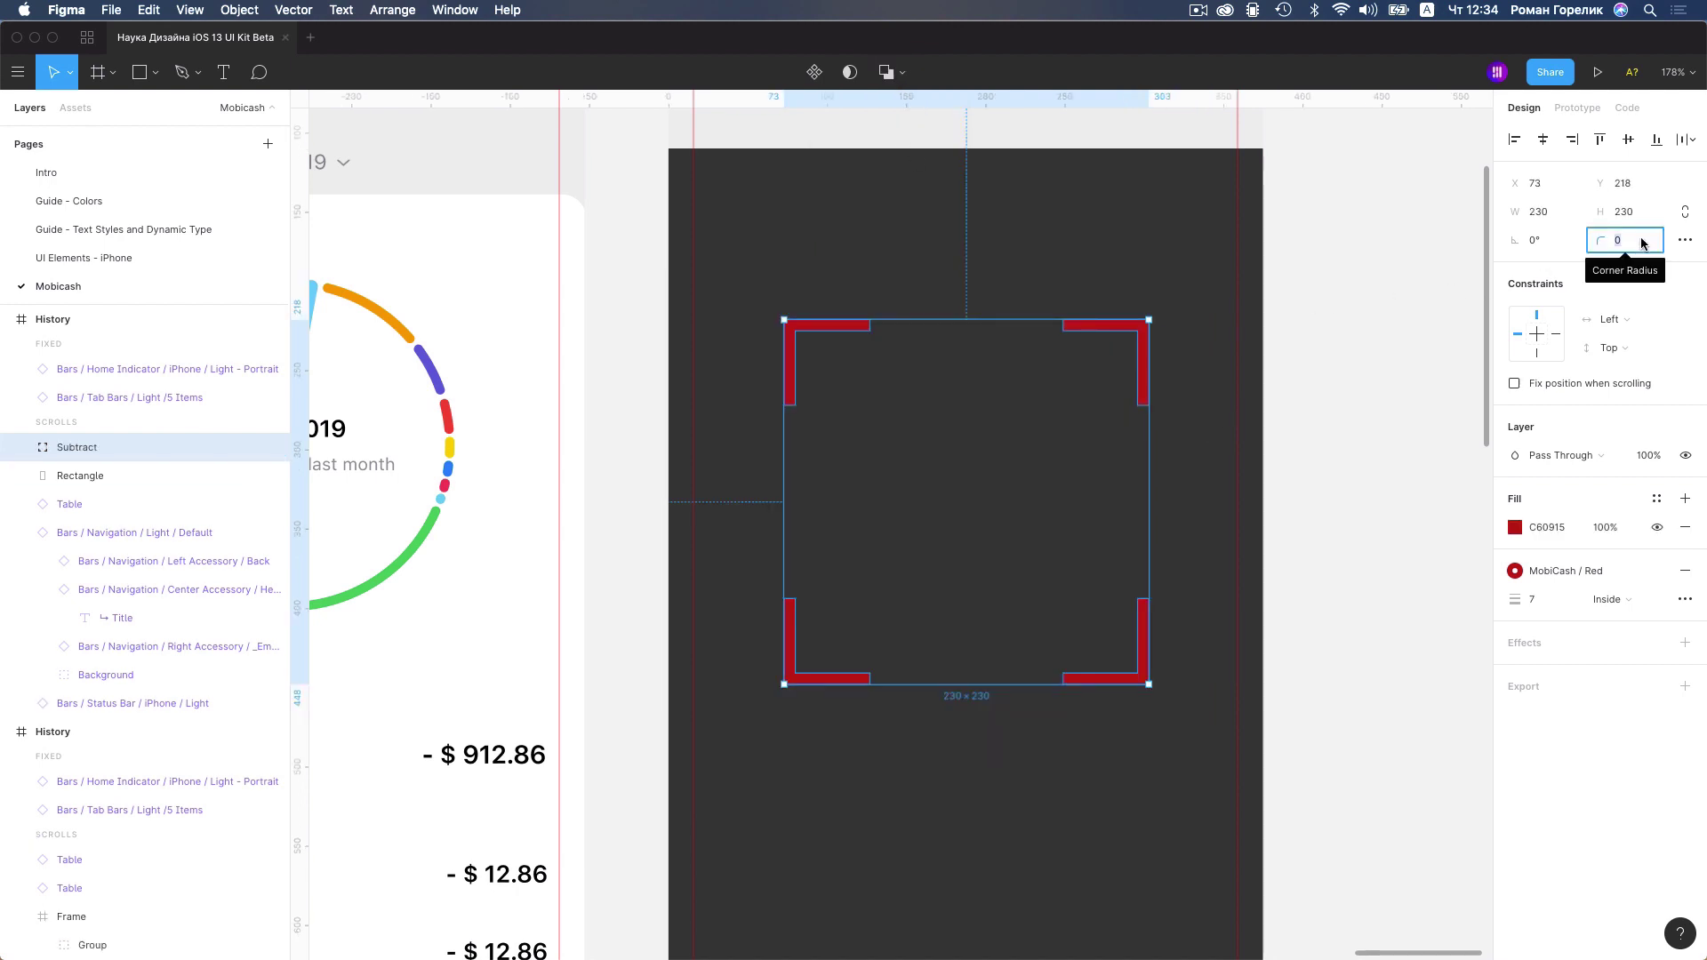
type("8")
key("Return")
Hide the Tab Bars instance at the bottom of the Pay bill frame via its eye icon
left_click(1067, 256)
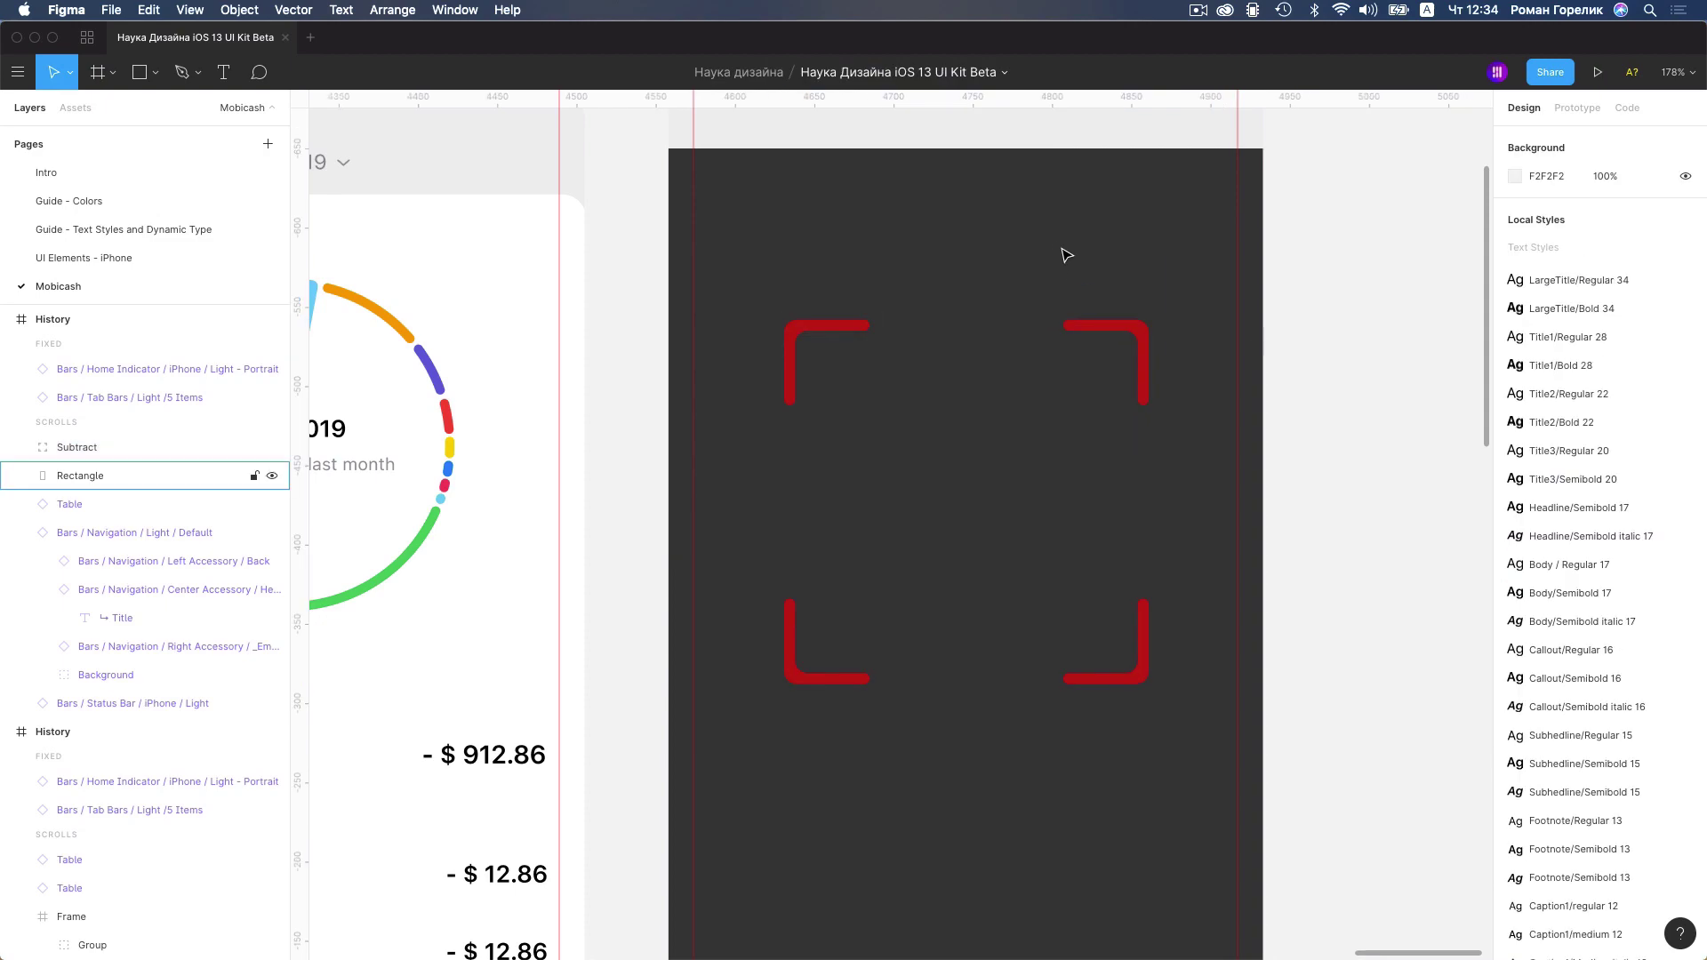
scroll(1067, 256, "down", 5)
scroll(1067, 256, "down", 3)
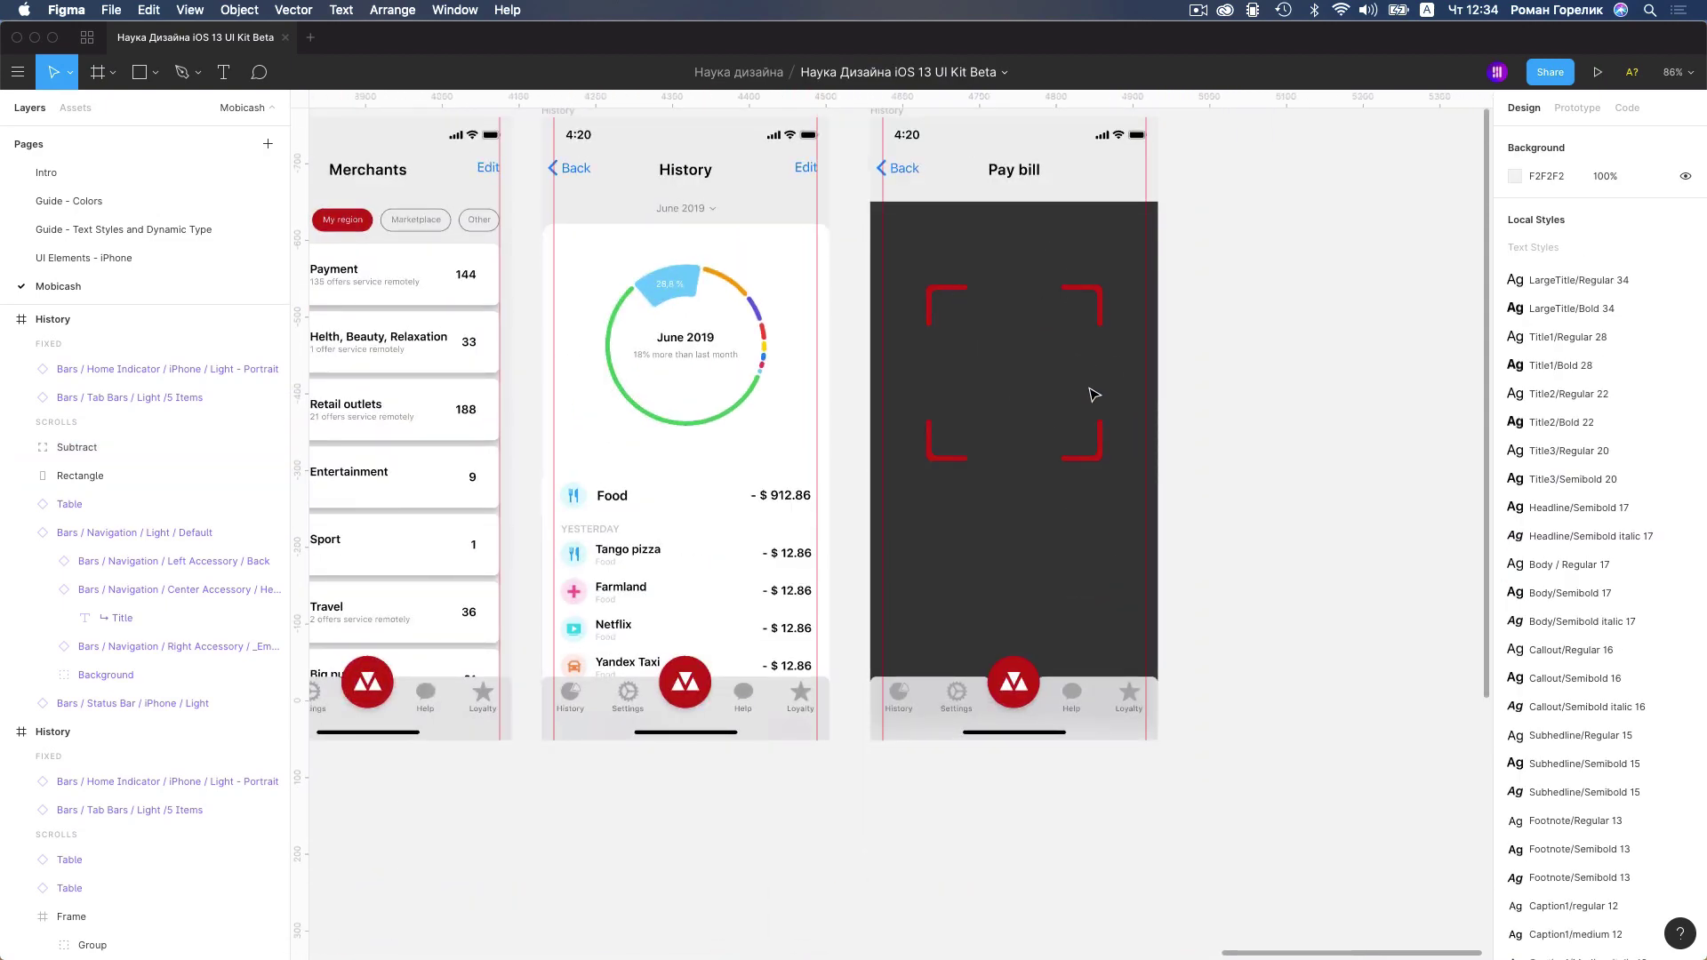
scroll(1095, 394, "up", 1)
scroll(1092, 404, "up", 1)
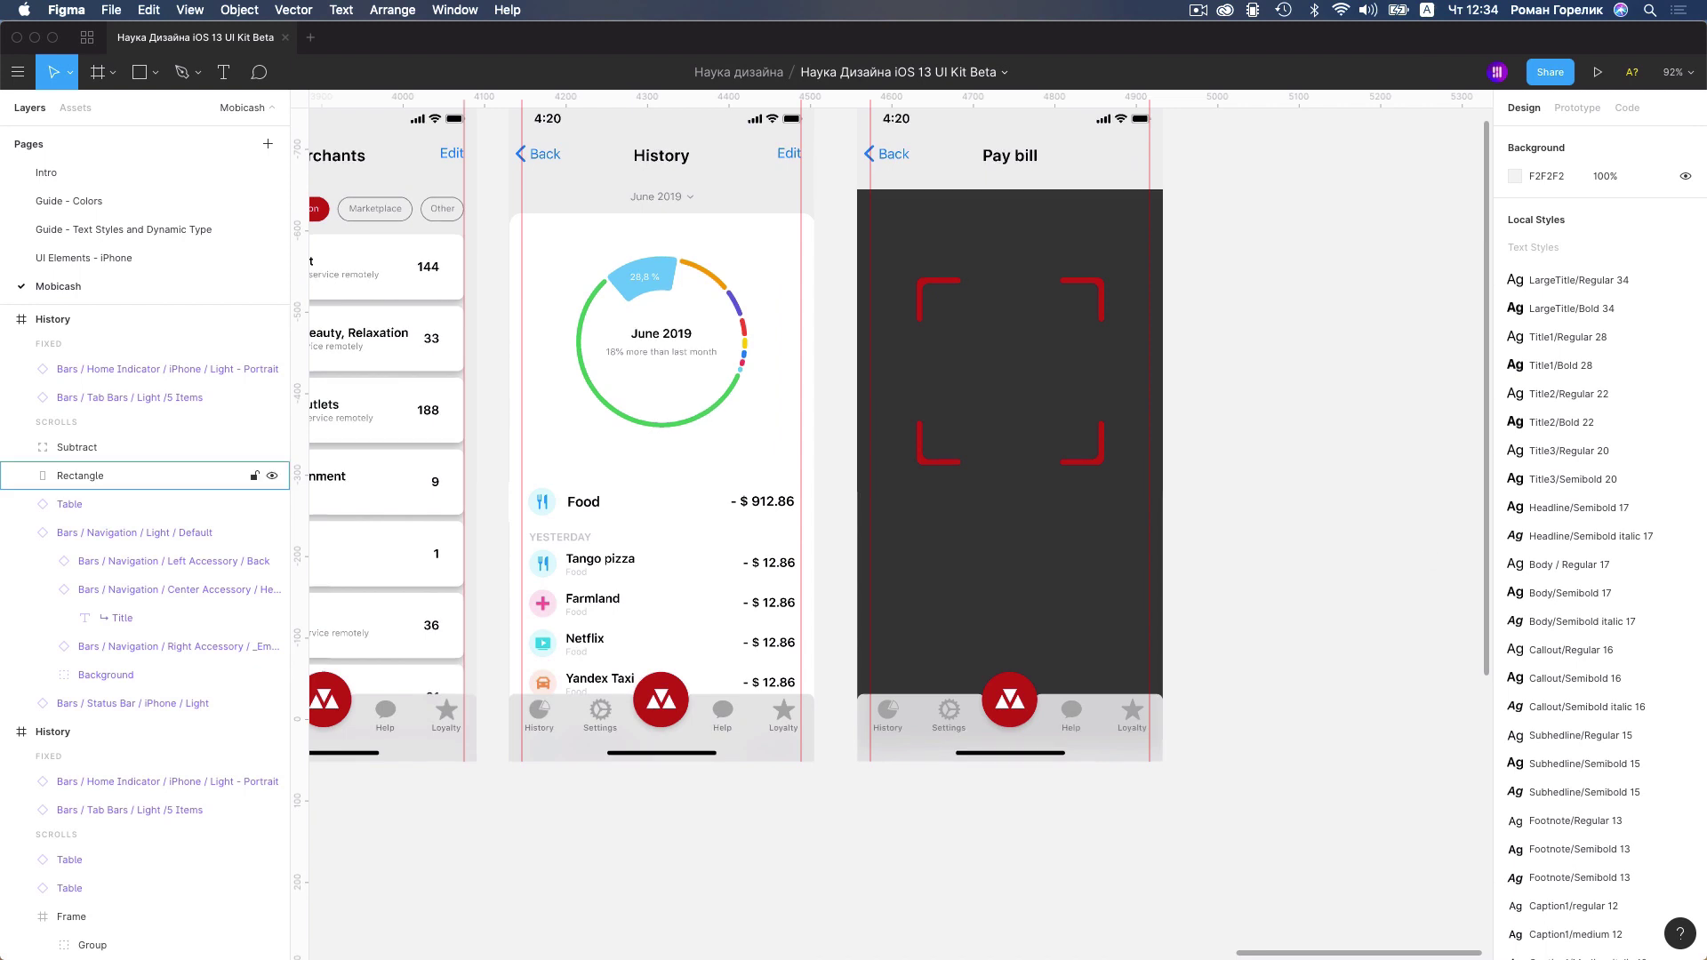
left_click(902, 707)
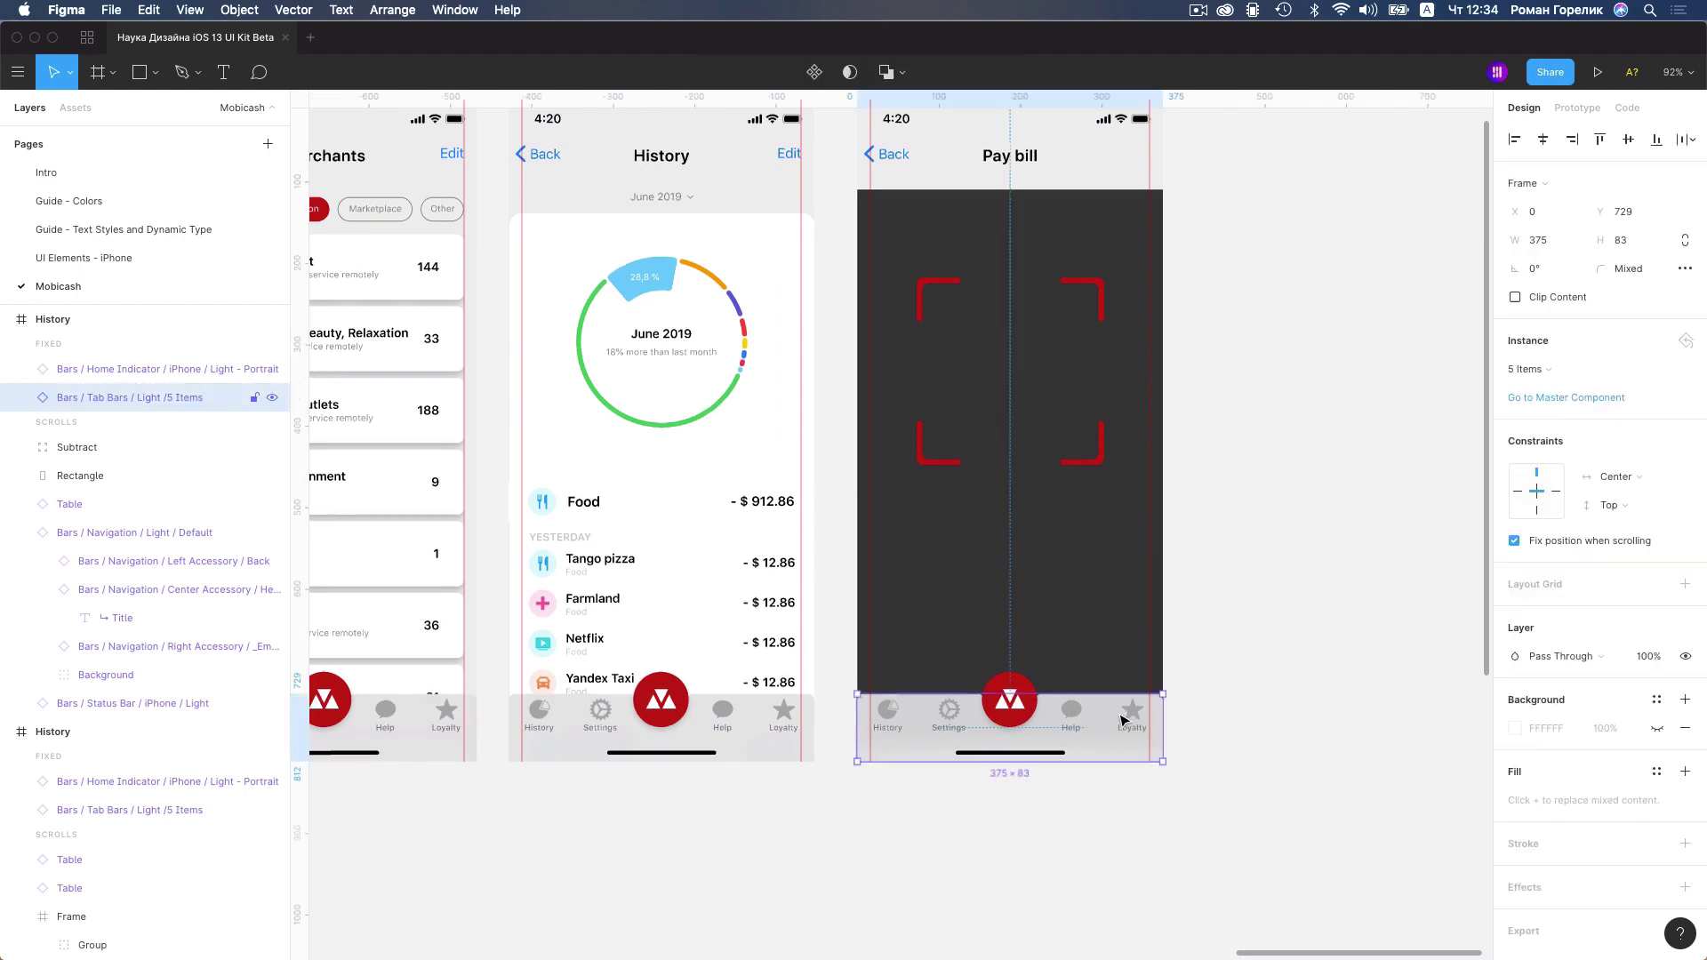
left_click(273, 397)
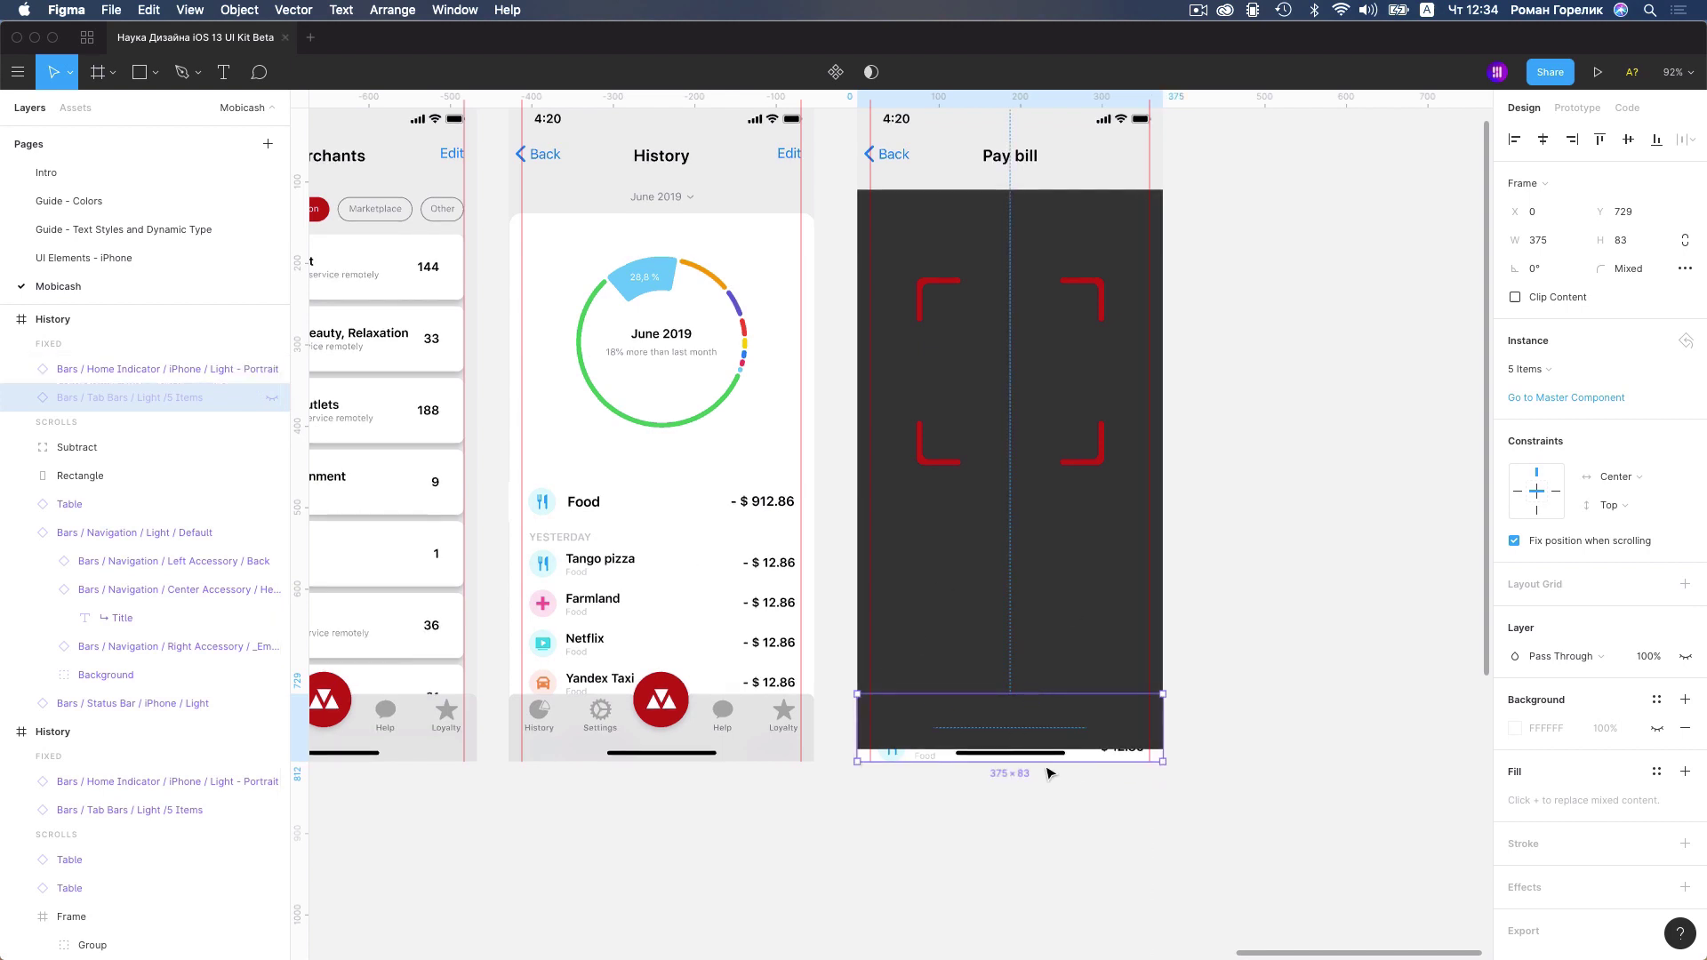
Delete the leftover Table layer from the Pay bill screen
scroll(1111, 756, "up", 1)
scroll(1110, 756, "up", 5)
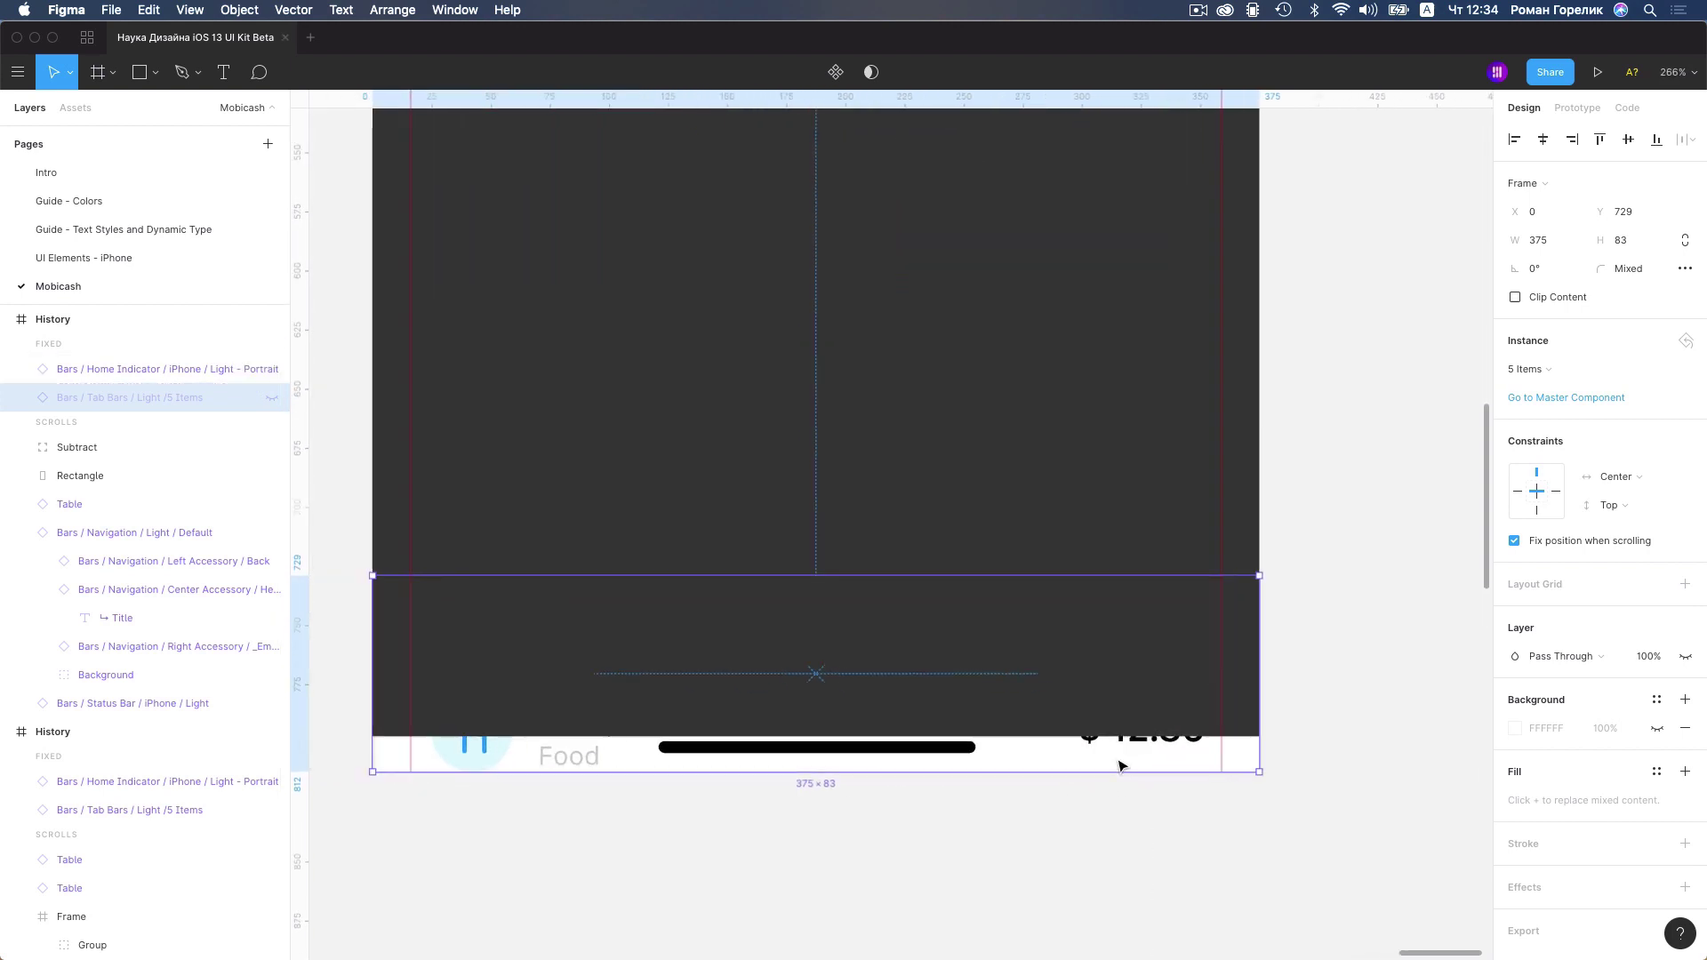
scroll(1119, 767, "down", 4)
left_click(1079, 761)
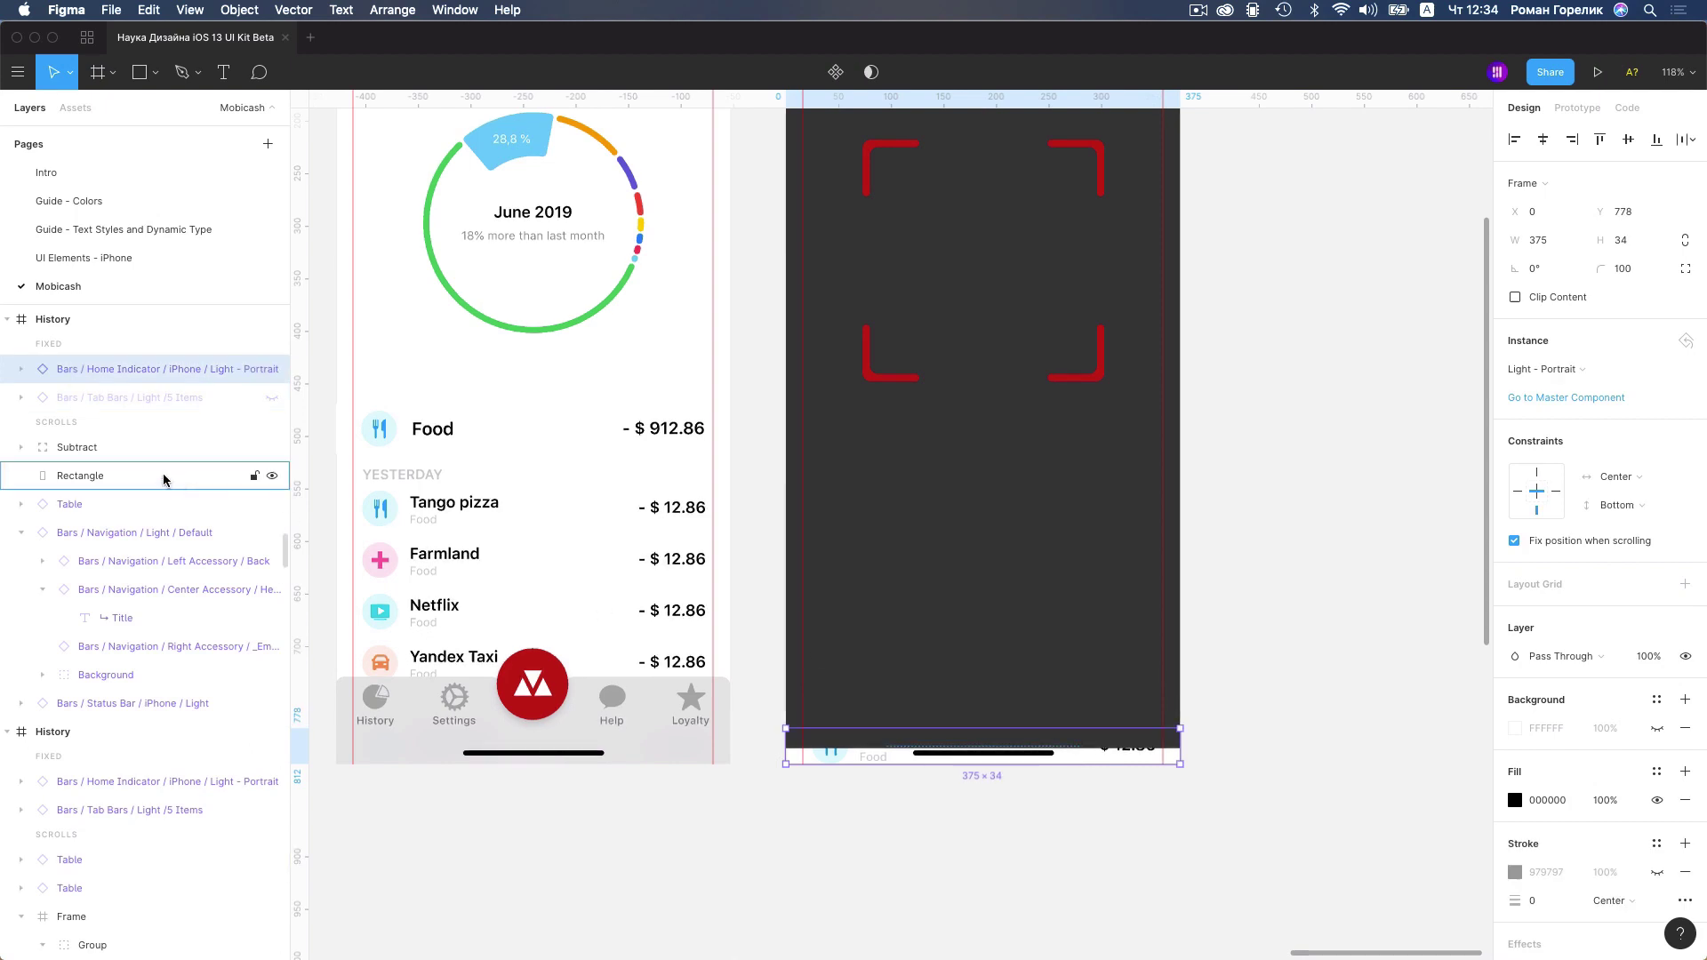
left_click(121, 396)
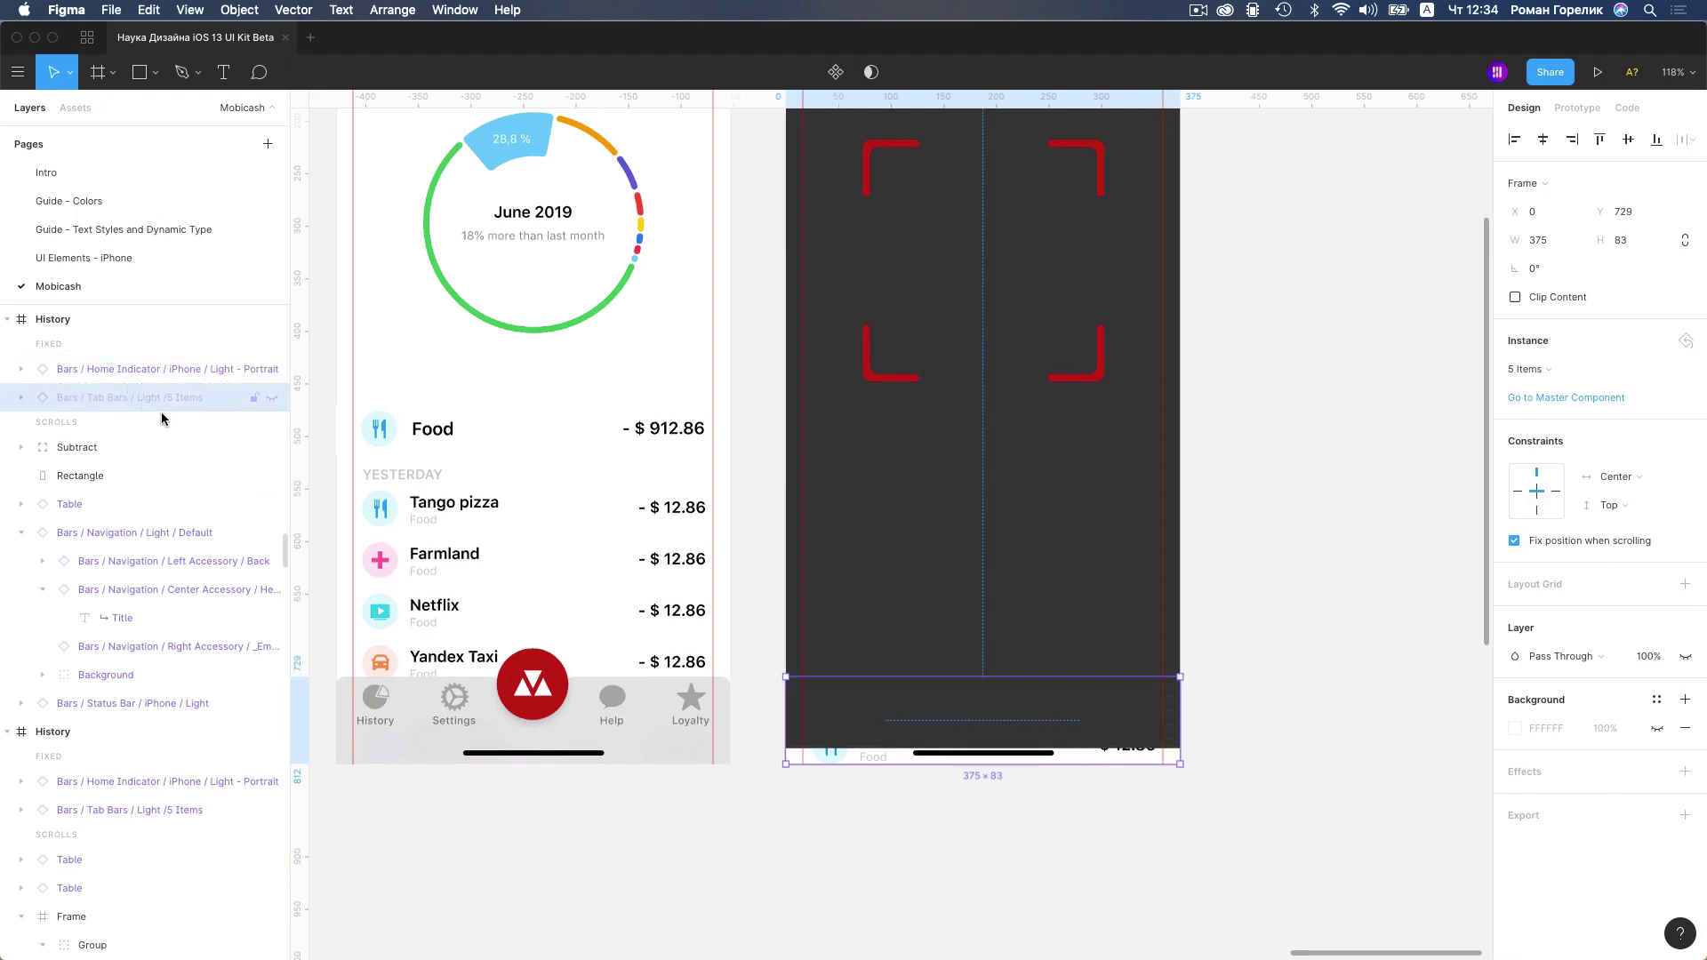
left_click(164, 374)
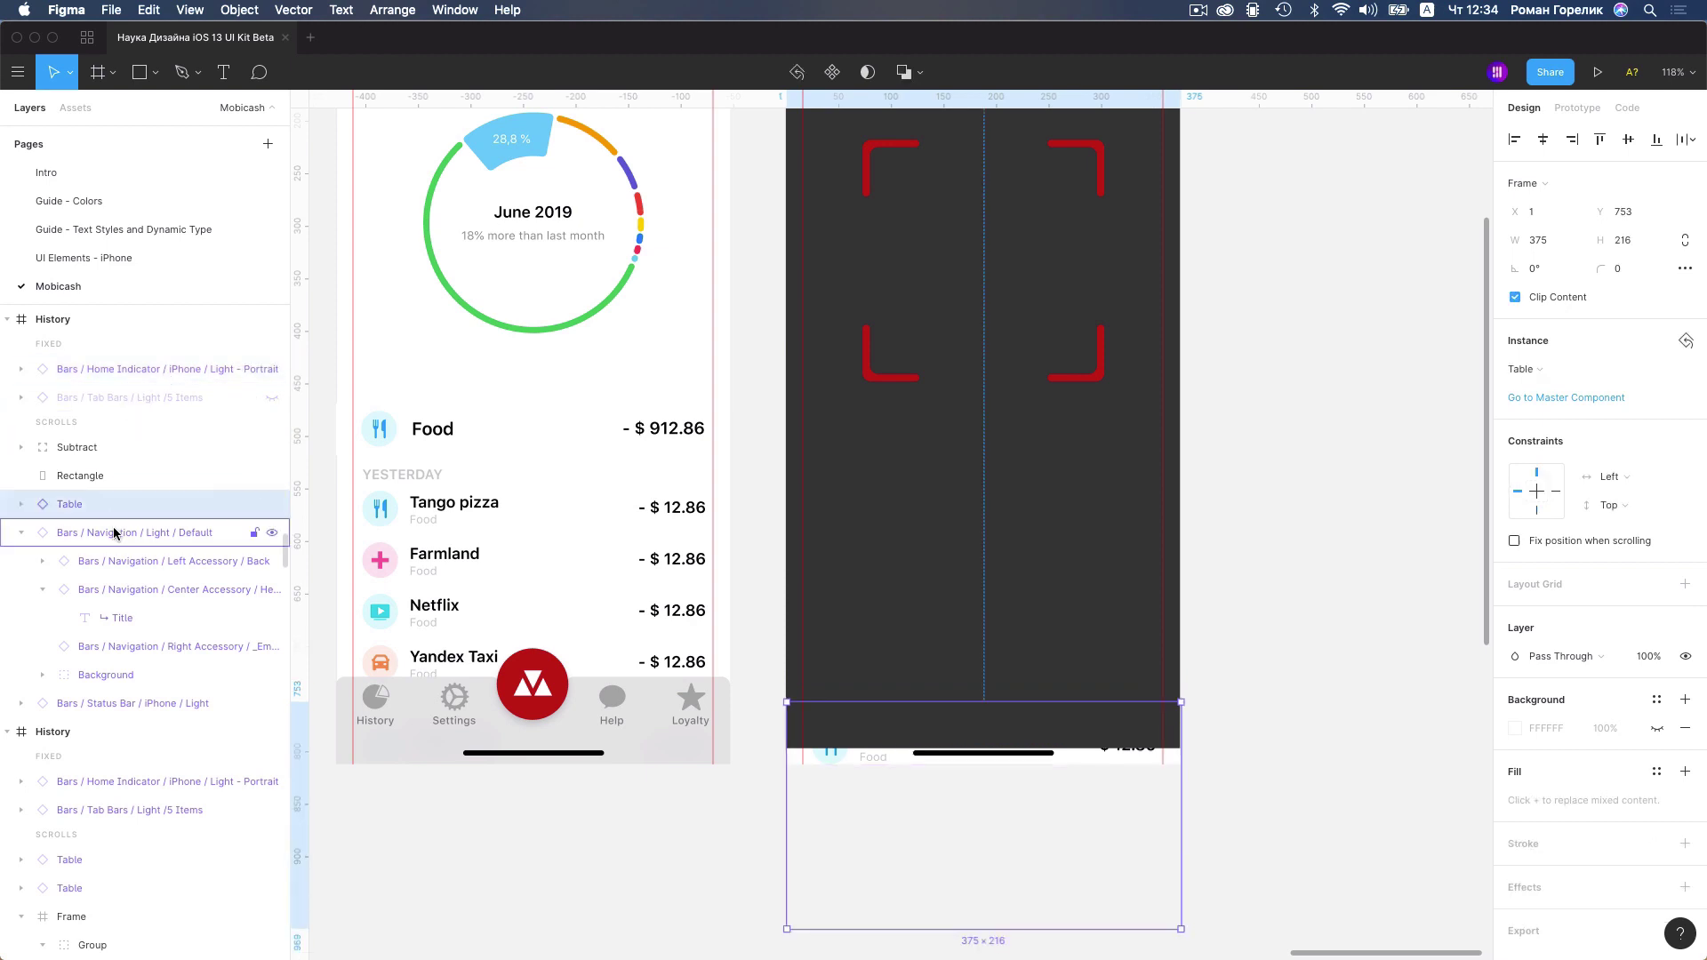
key("Delete")
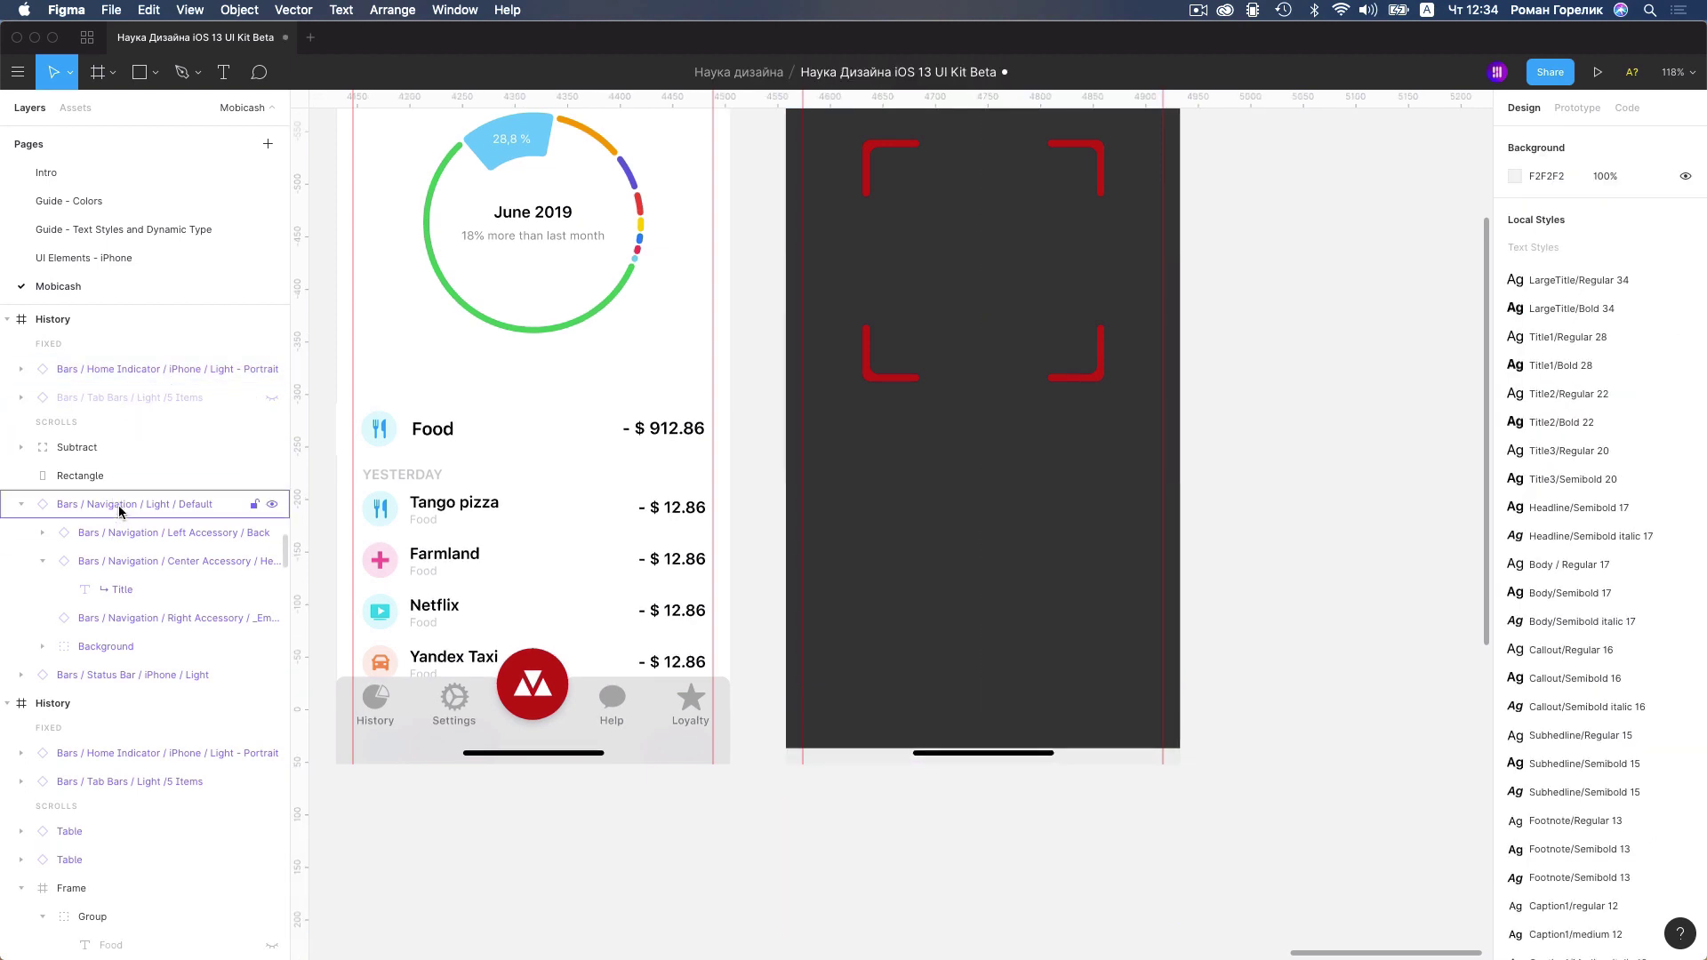
Stretch the dark camera rectangle down to the screen's bottom, 702 px high
left_click(119, 507)
left_click(23, 508)
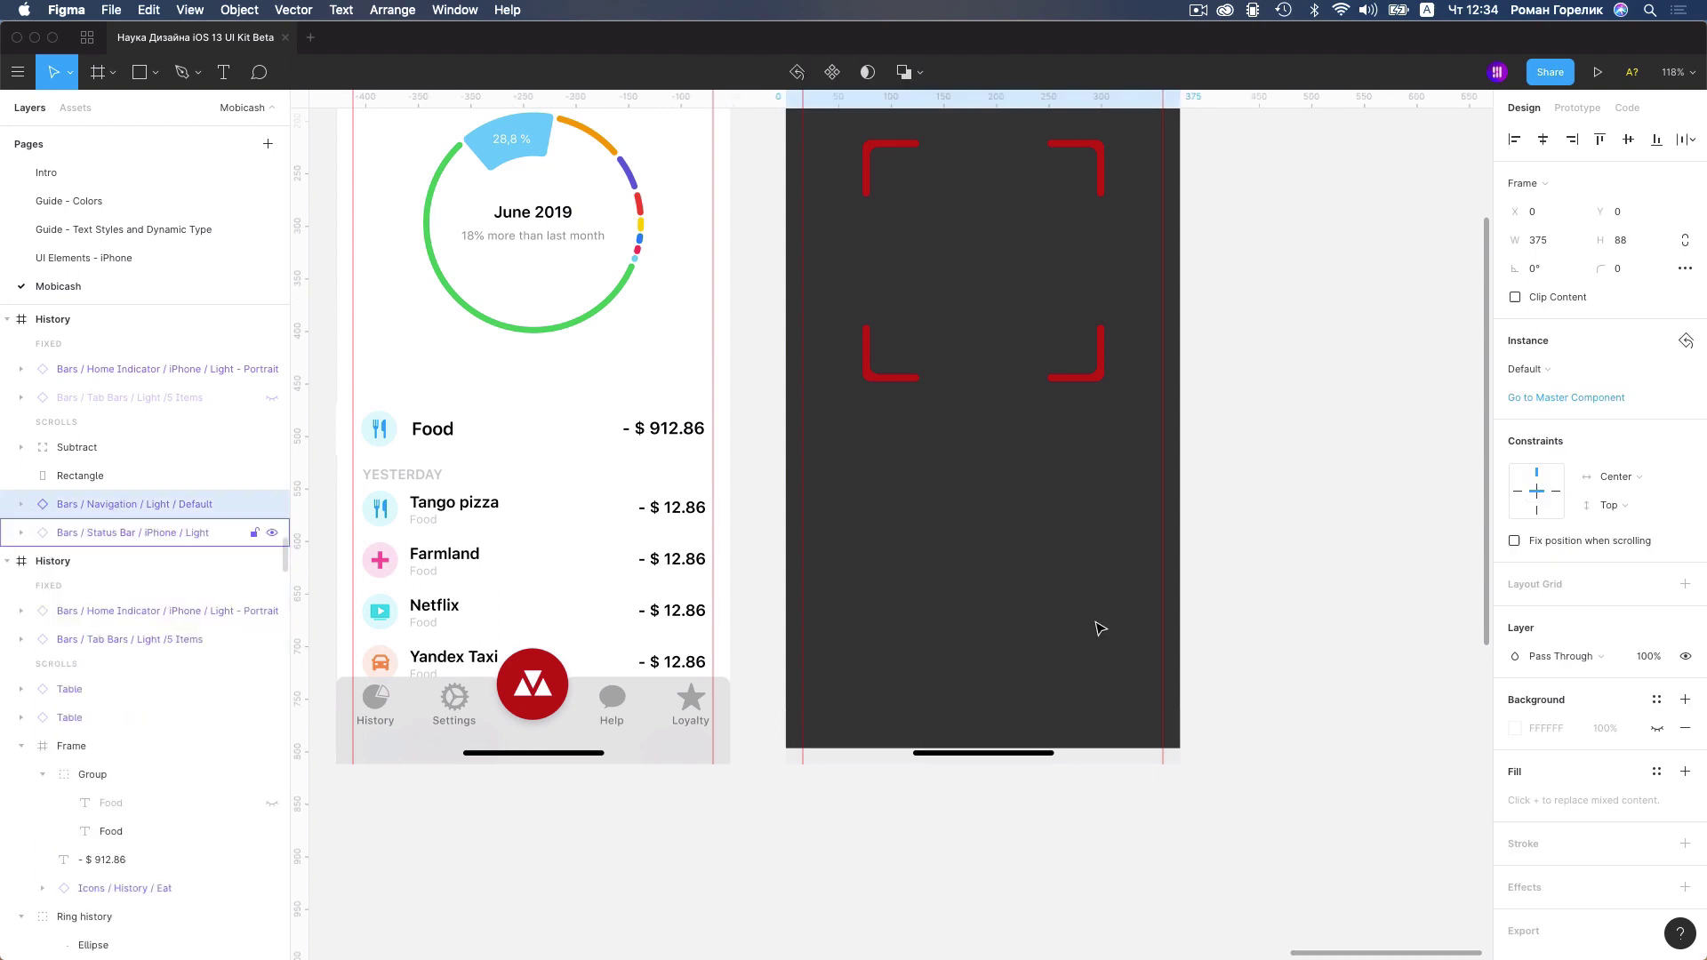
left_click(1028, 725)
left_click_drag(1041, 748, 1047, 763)
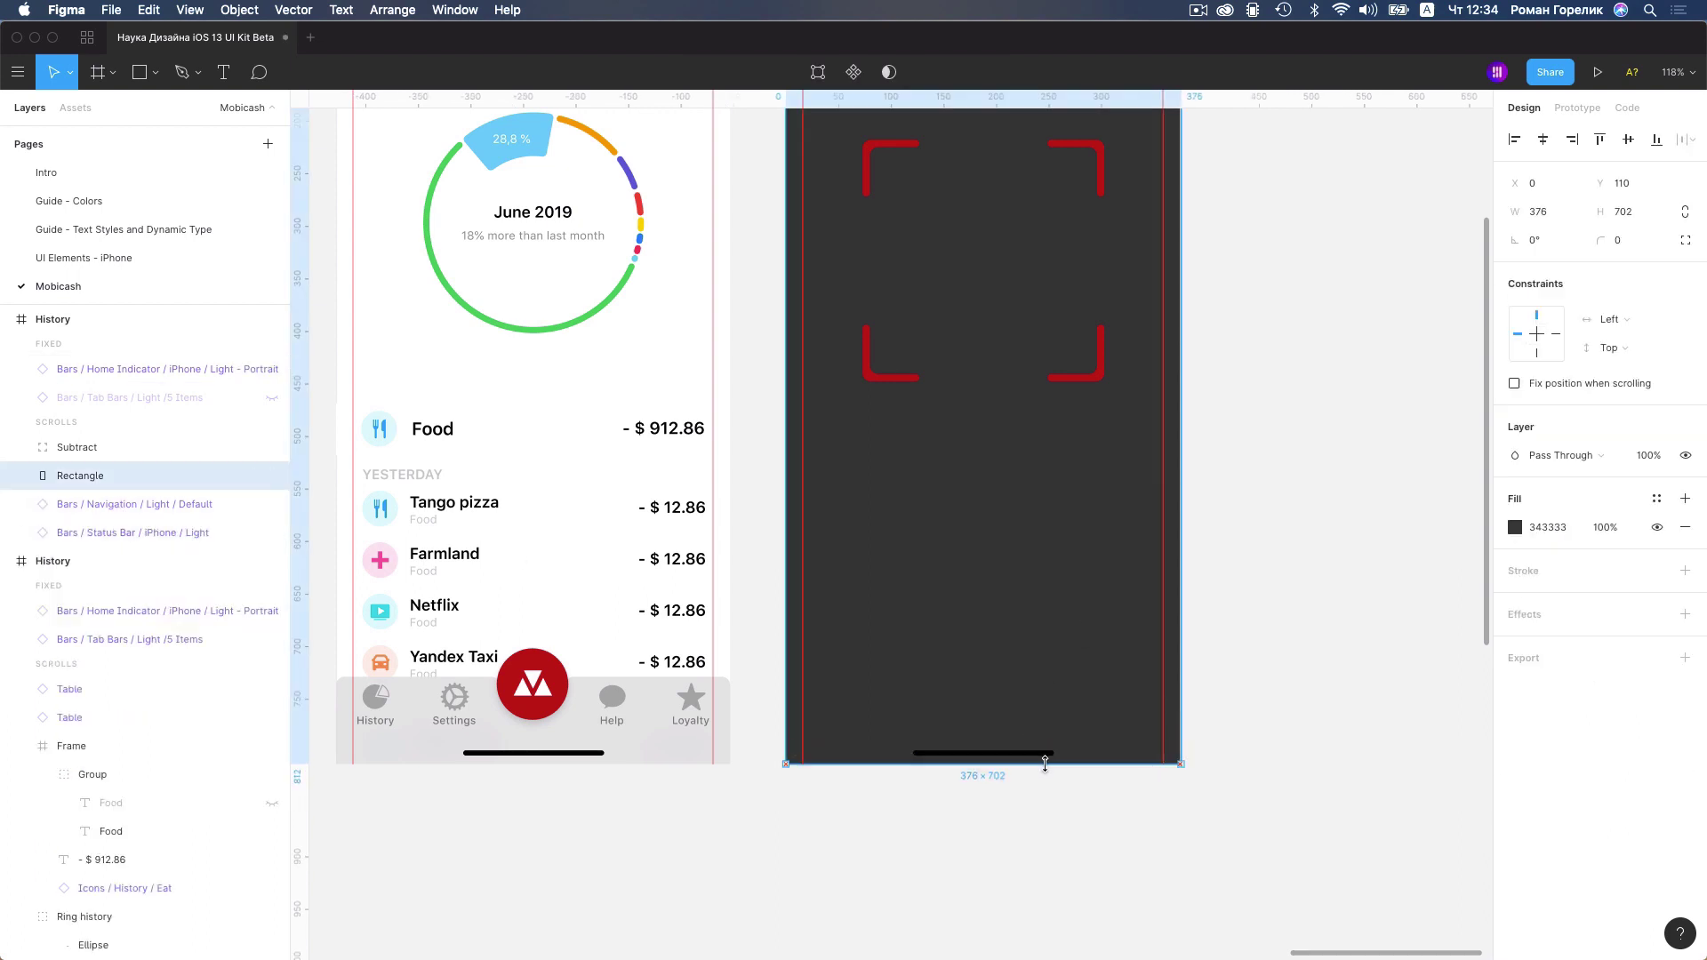
scroll(1058, 732, "up", 1)
scroll(1055, 730, "up", 4)
scroll(1053, 729, "down", 2)
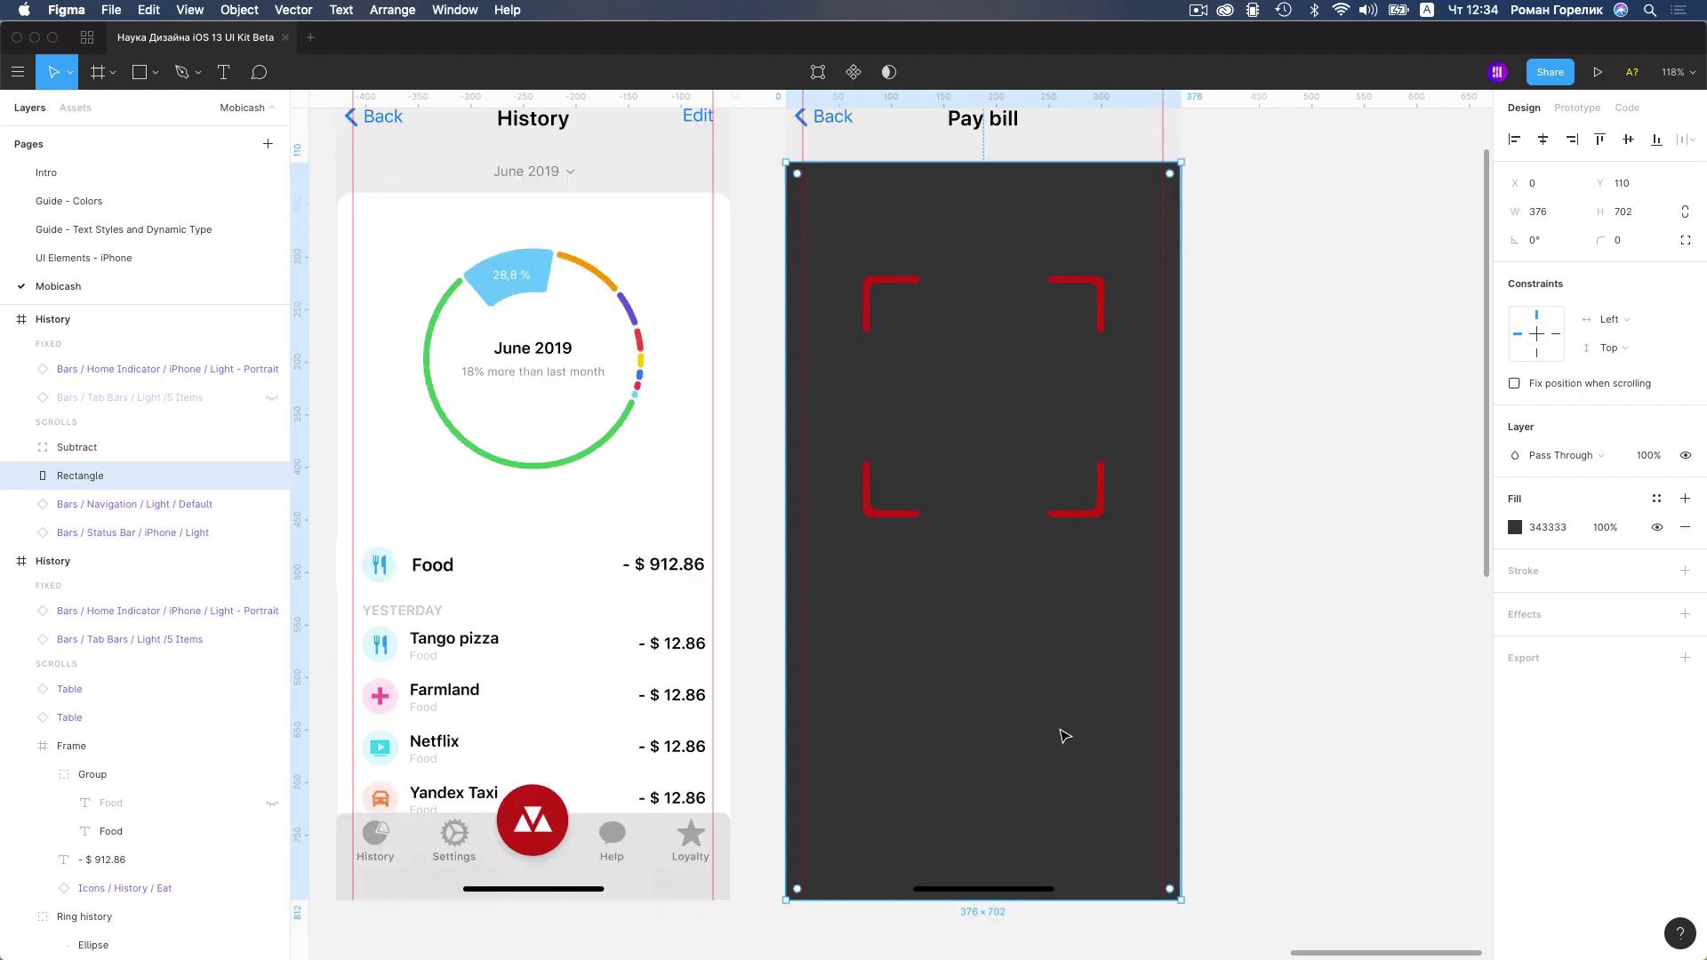
scroll(1058, 659, "down", 1)
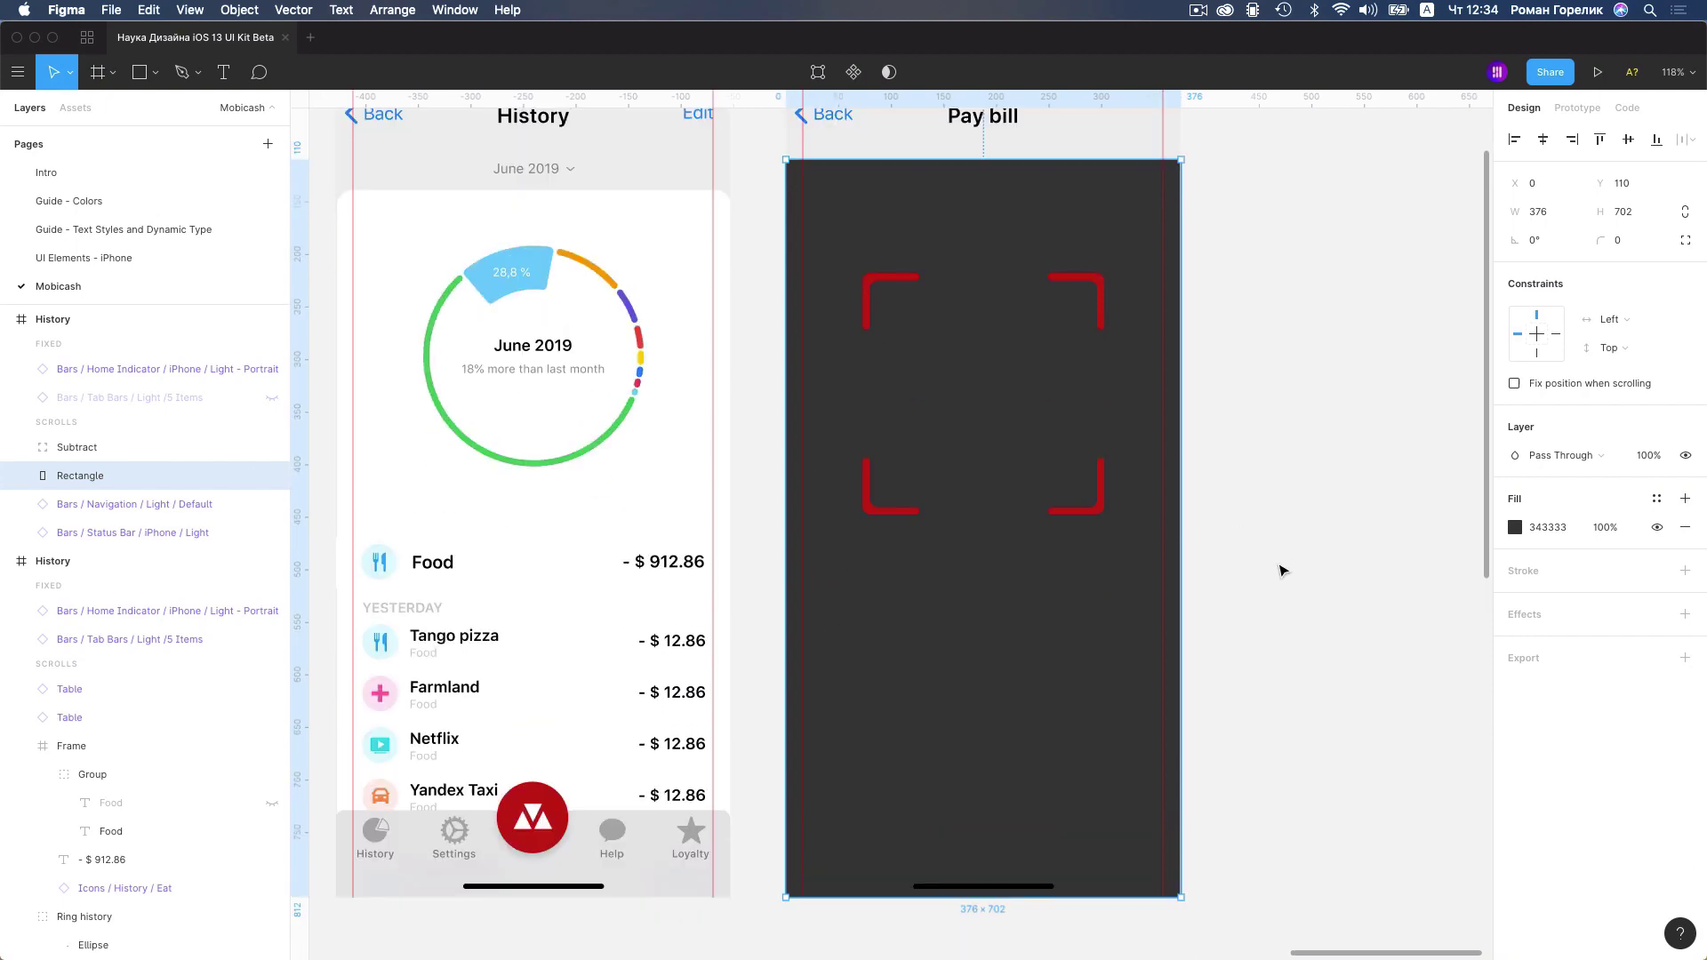
key("Escape")
scroll(858, 622, "down", 5)
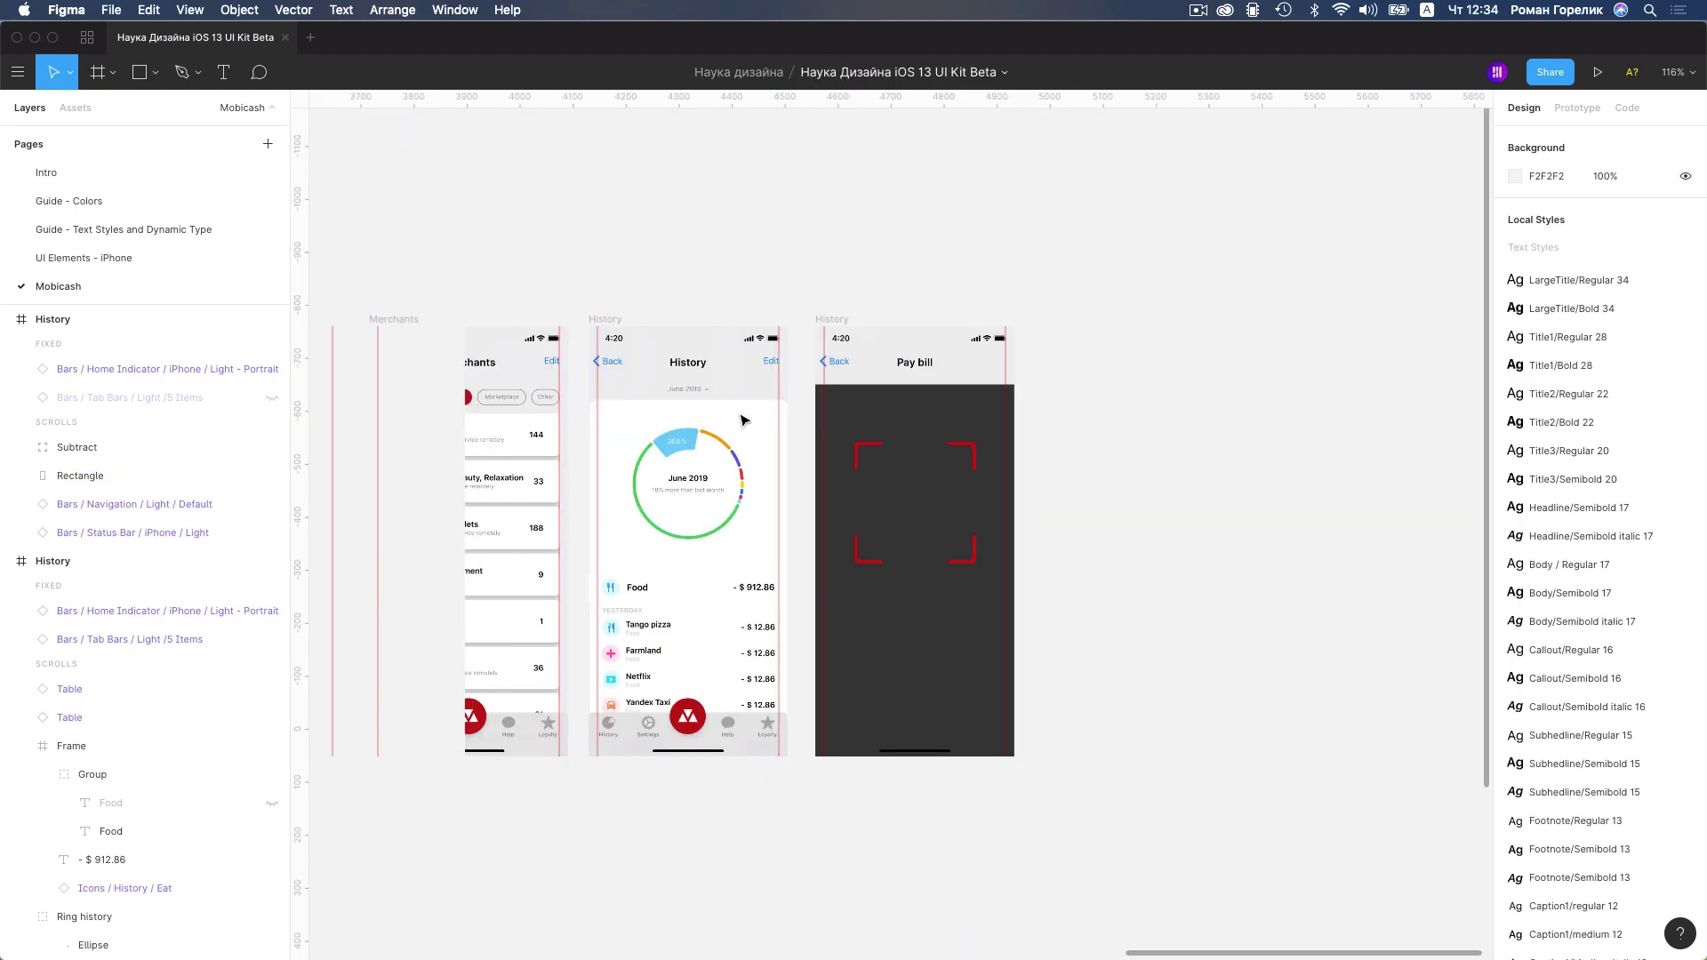
left_click(744, 421)
Move the white rounded-top panel into the Pay bill frame, centred horizontally at Y 600
left_click_drag(911, 560, 982, 613)
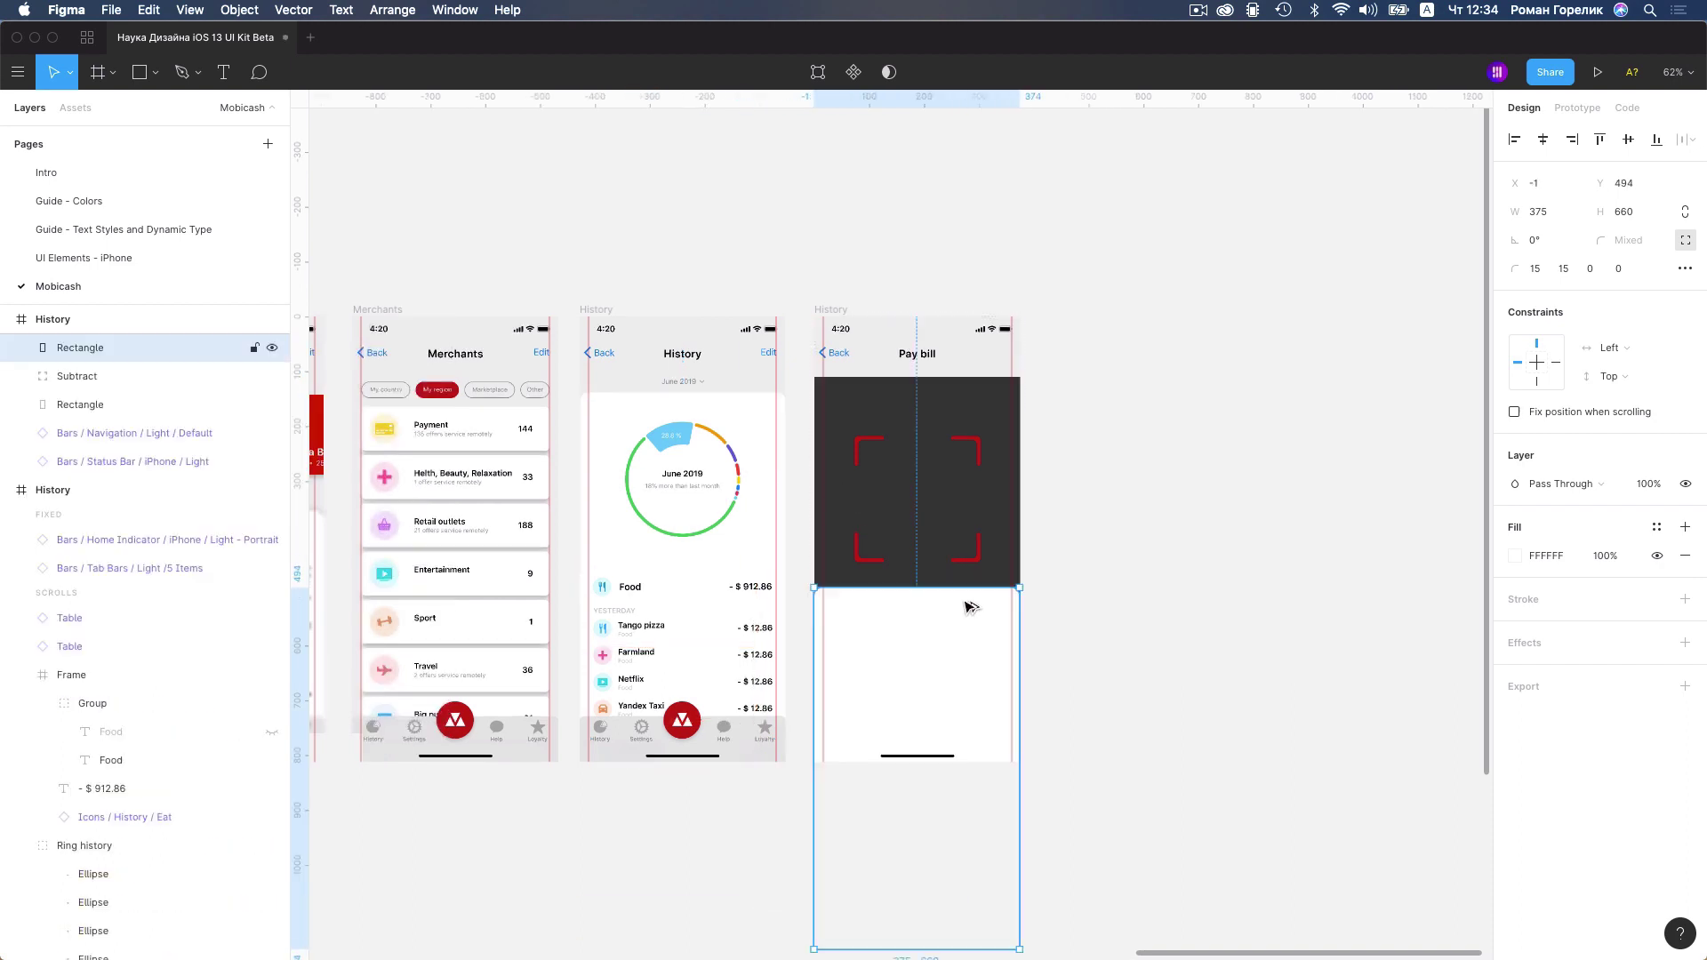
left_click(1543, 139)
key("Right")
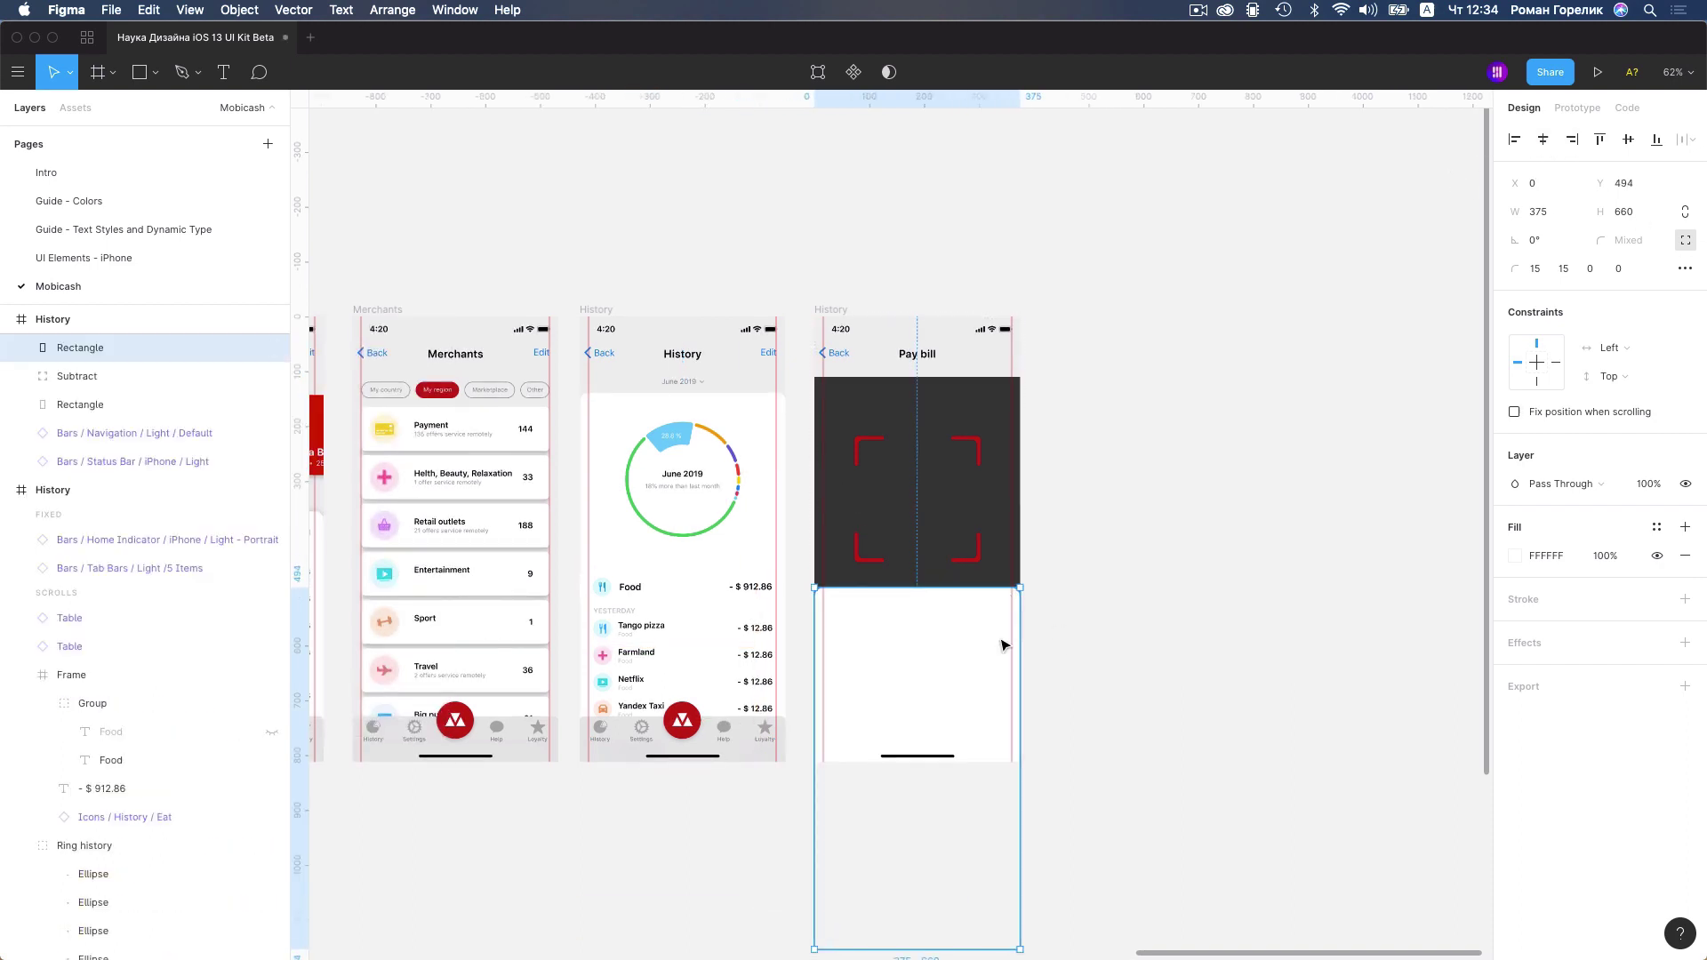
left_click(1640, 189)
type("600")
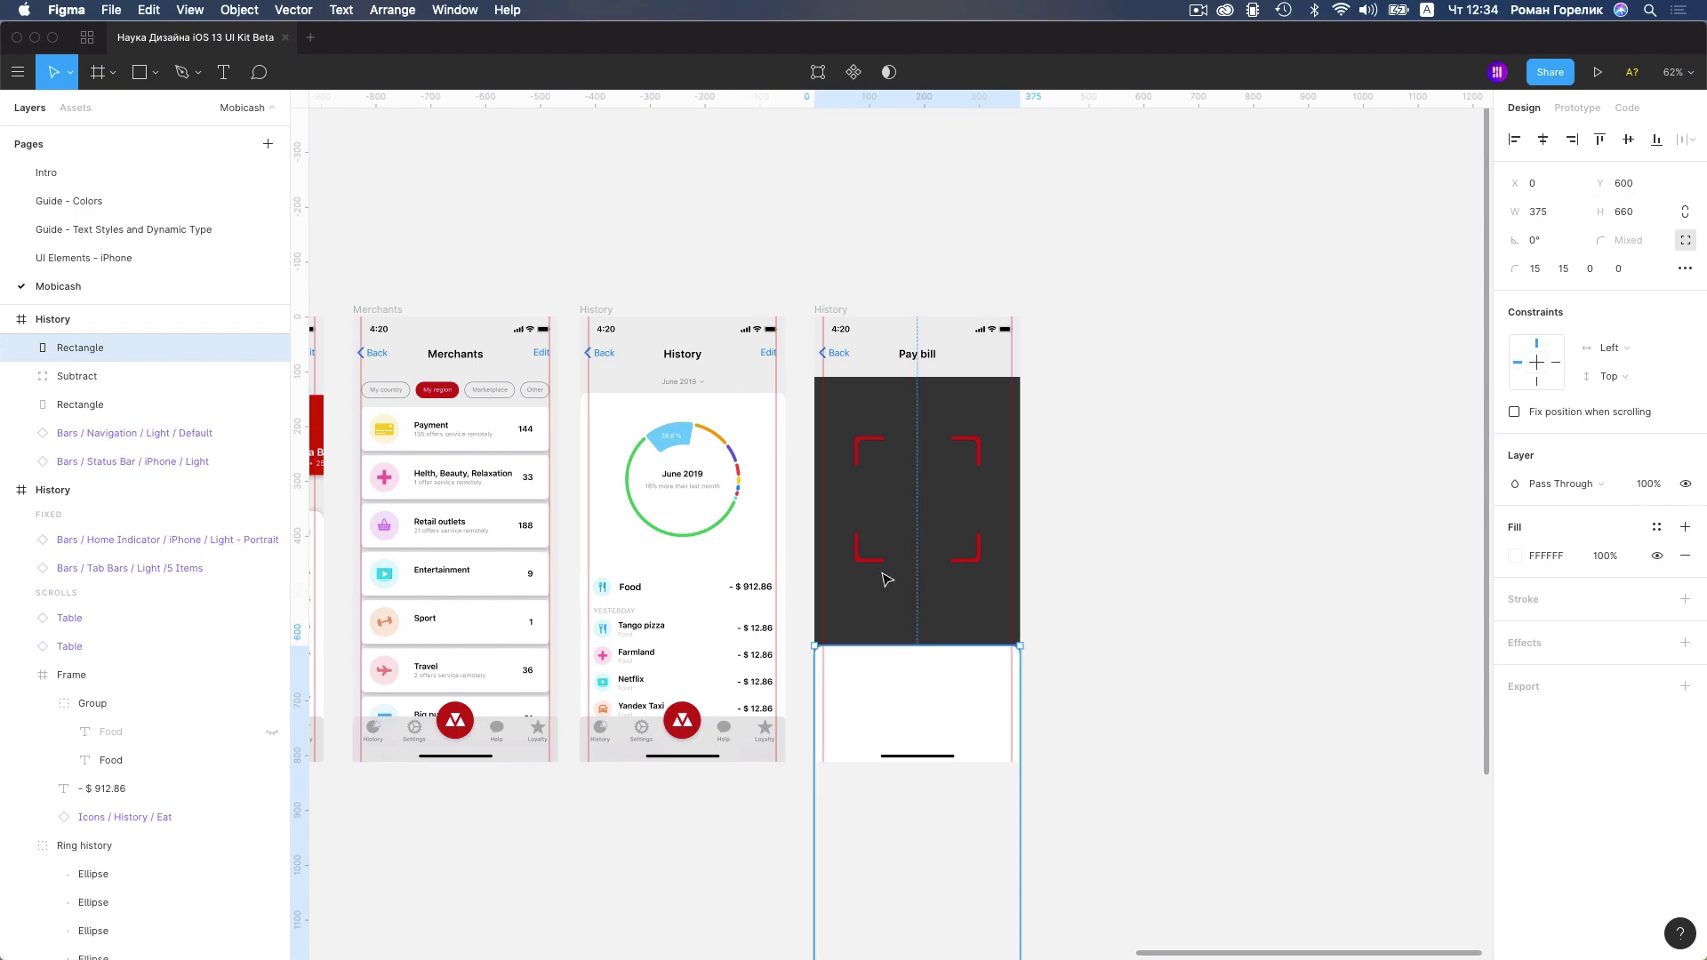
scroll(881, 623, "up", 5, "ctrl")
scroll(918, 612, "down", 8, "ctrl")
scroll(933, 605, "up", 4, "ctrl")
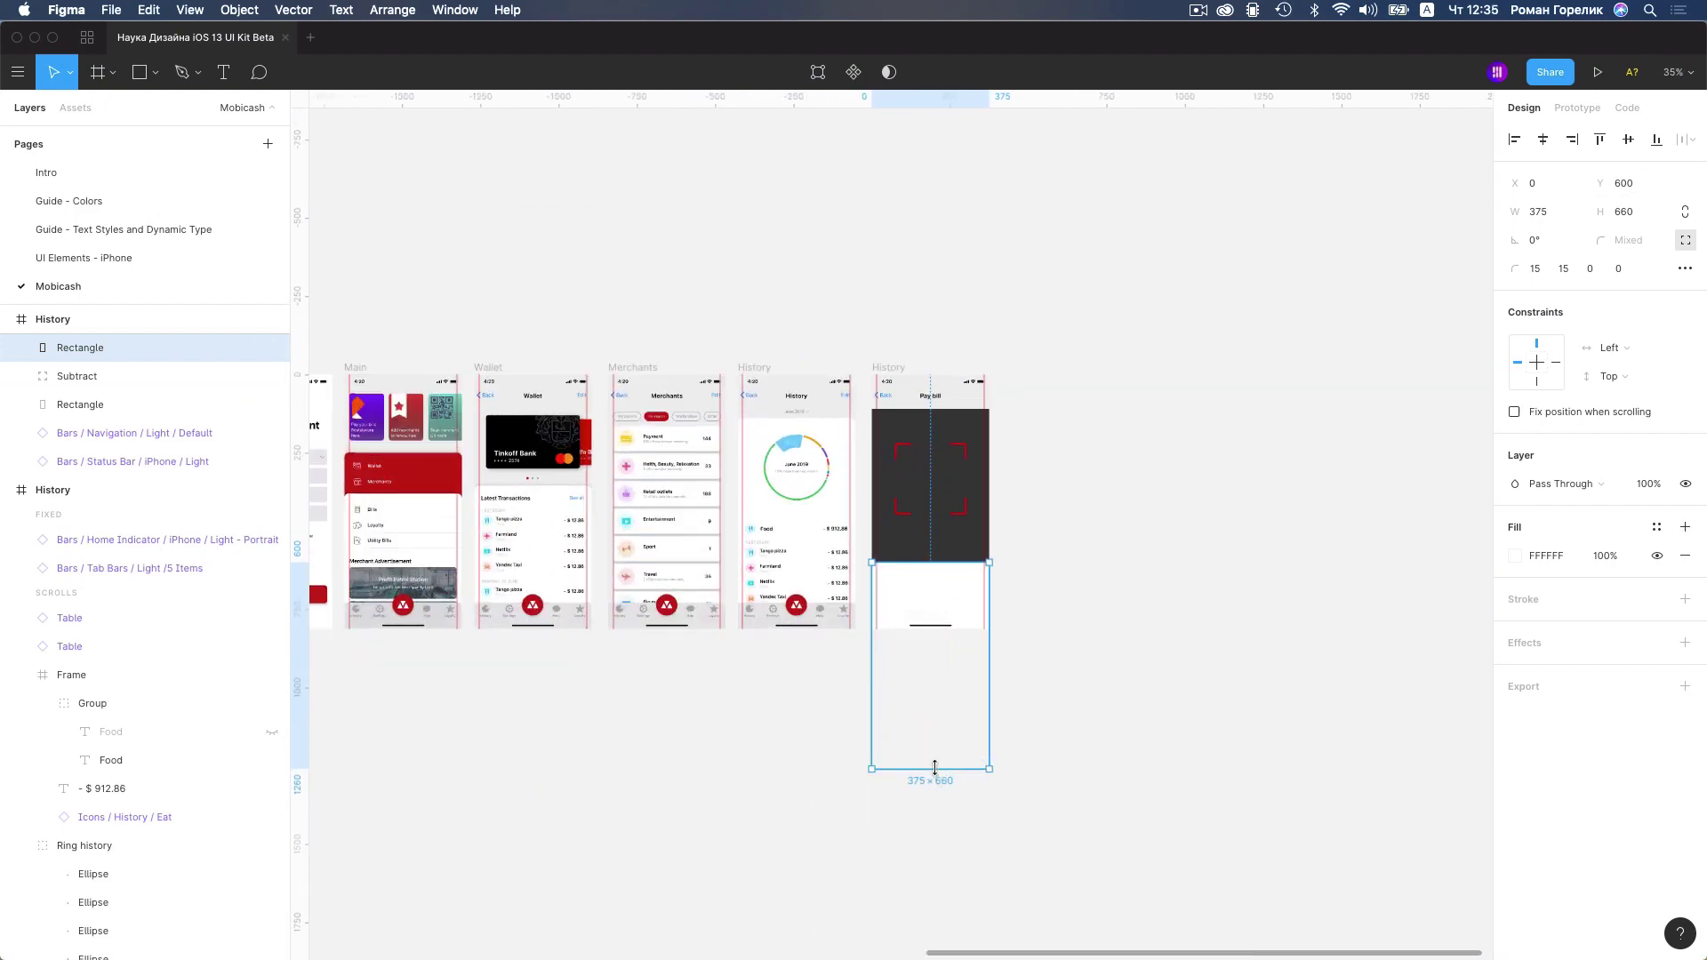
Shorten the white panel to 212 px high and Alt-drag a copy just below it
double_click(942, 730)
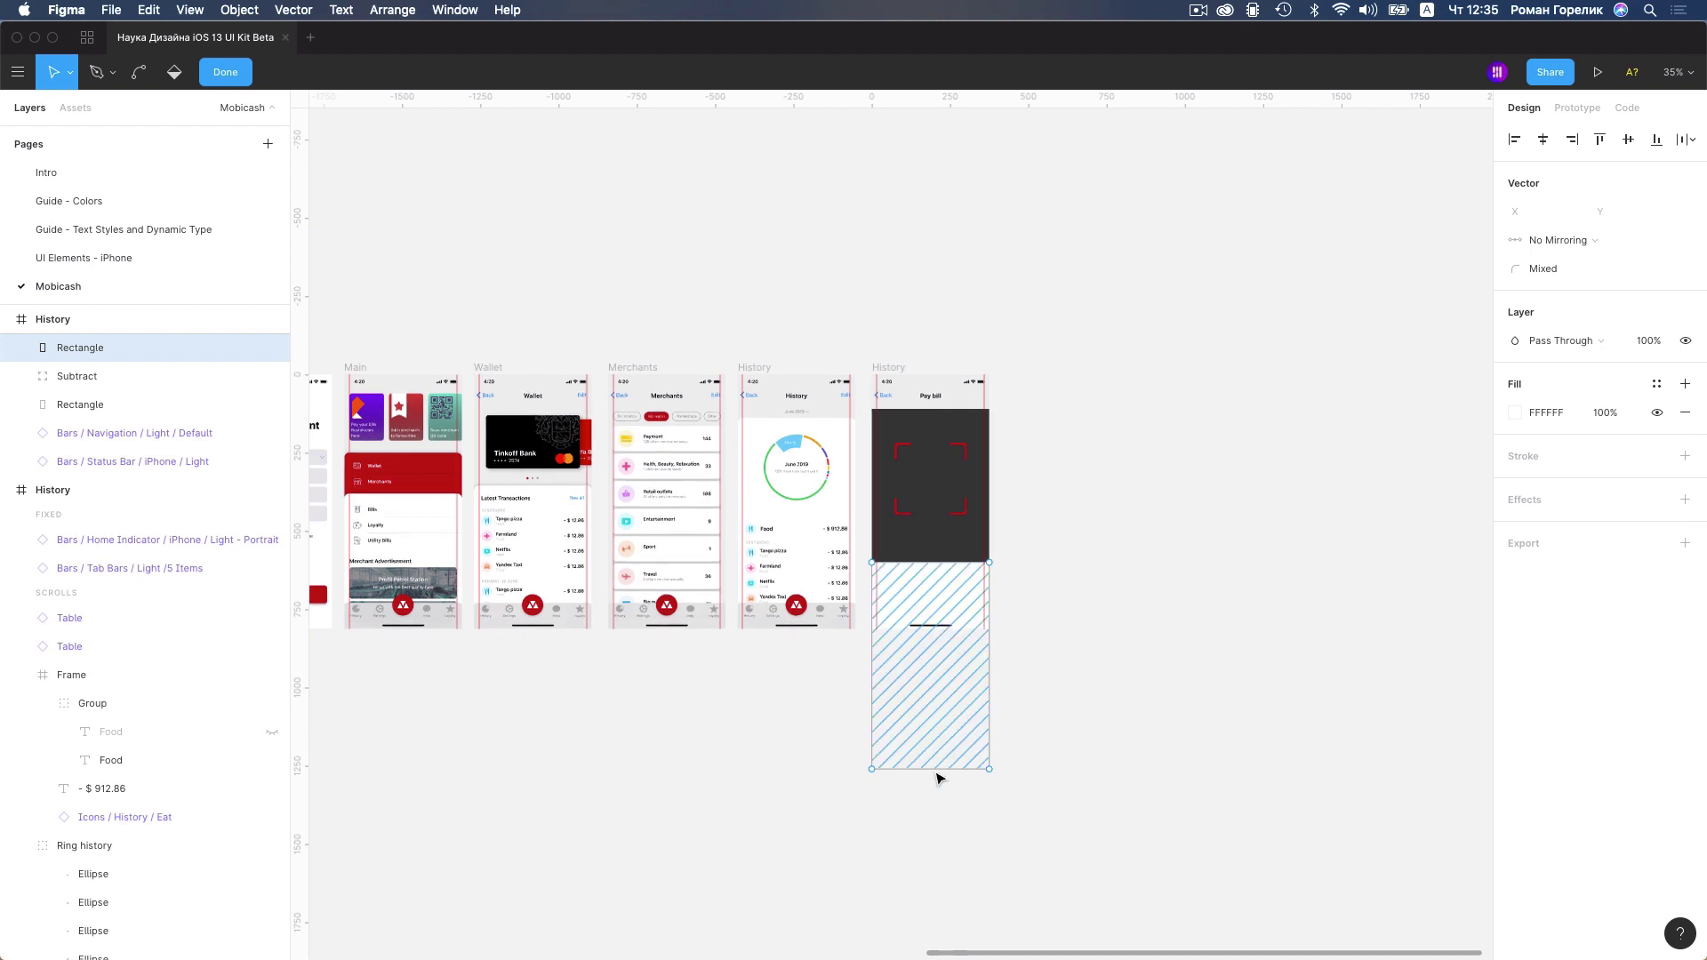
left_click(233, 72)
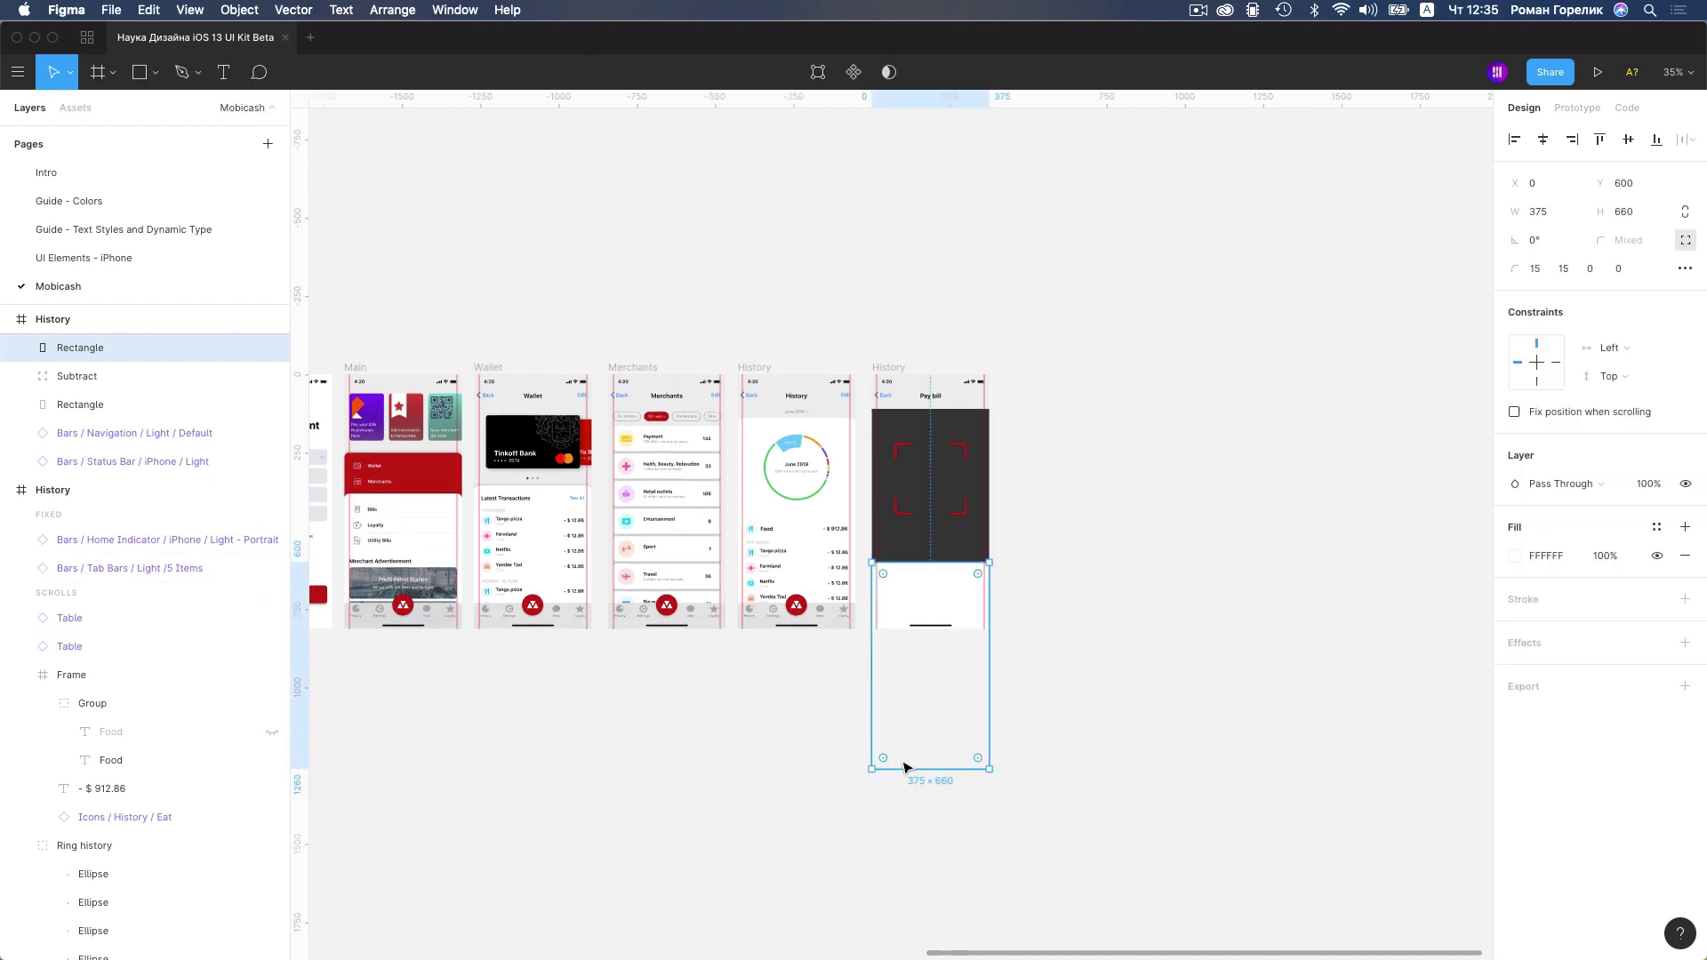
left_click_drag(905, 769, 923, 619)
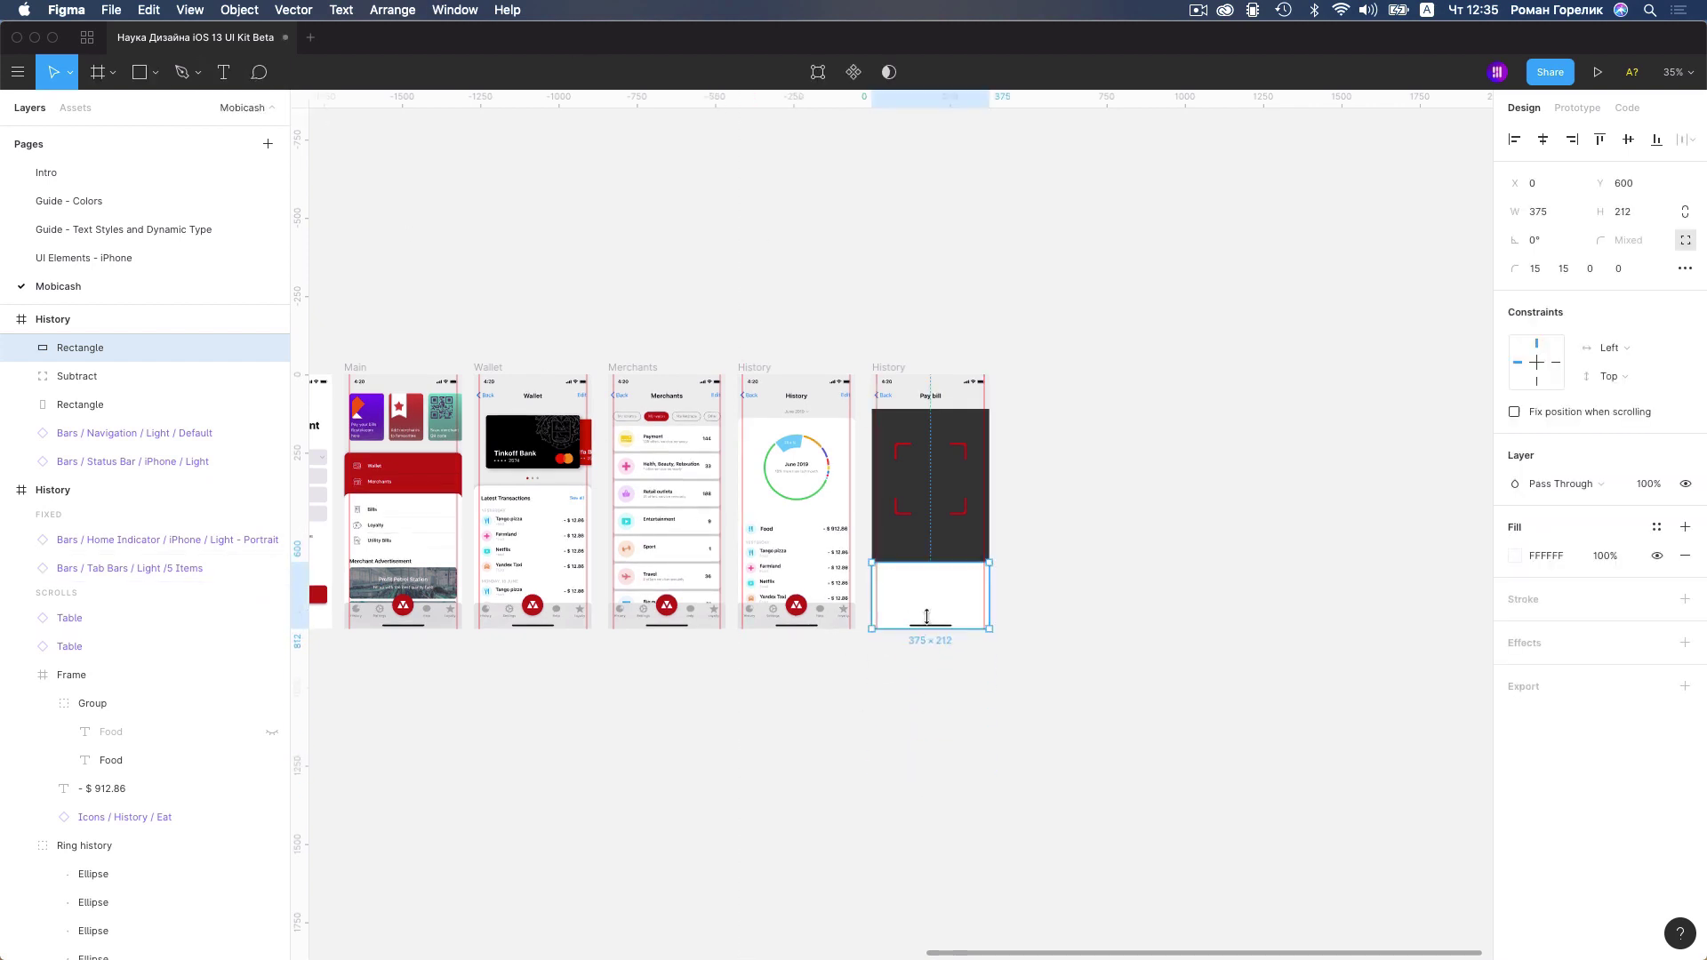
scroll(931, 583, "up", 5)
scroll(931, 583, "up", 5)
mouse_move(1047, 594)
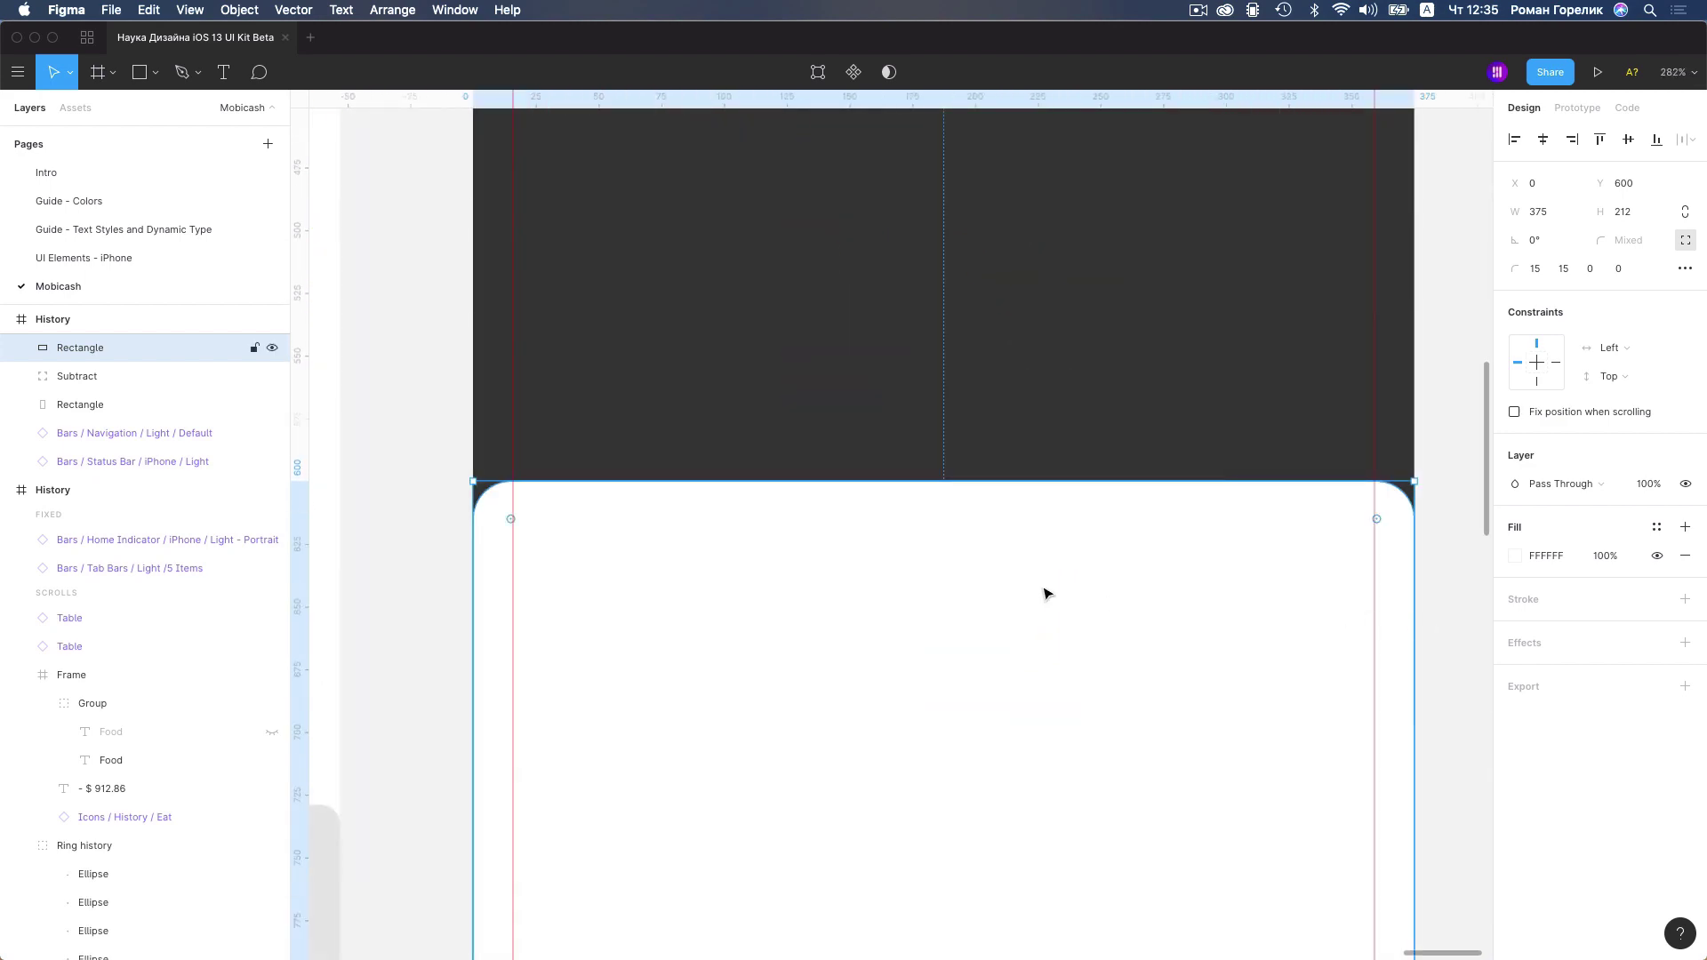
scroll(1068, 592, "down", 5)
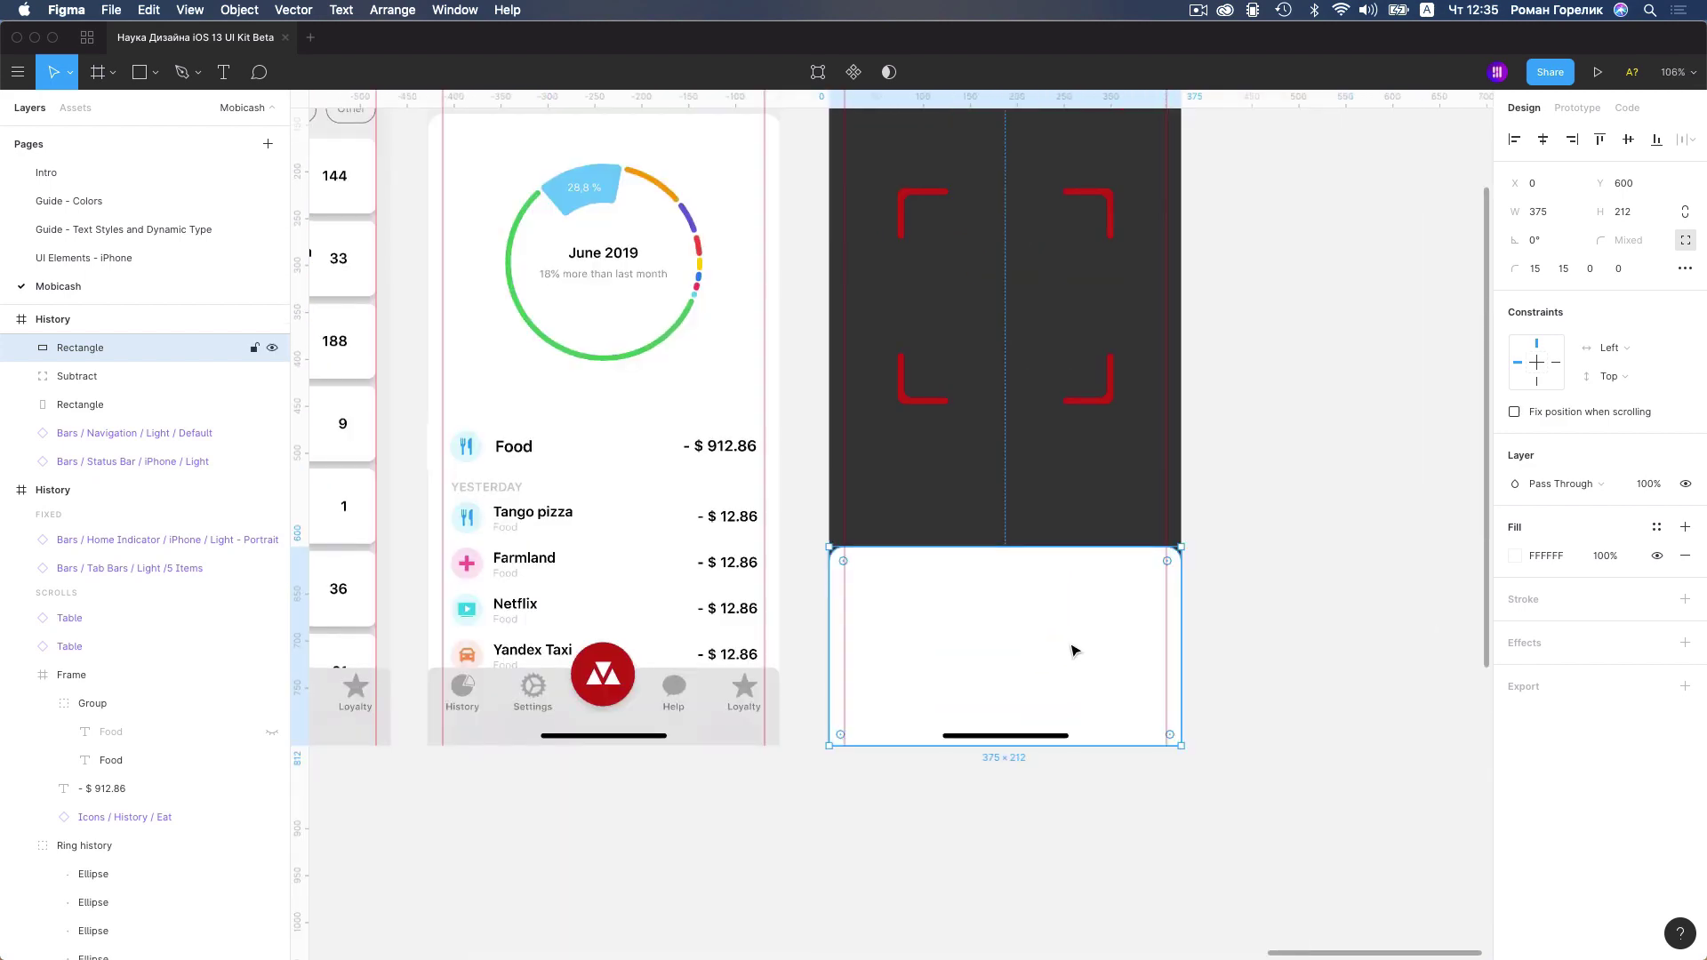
left_click_drag(1073, 651, 1075, 691)
Move the bottom panel to Y 730 and fill it grey 8E8E93
left_click(1616, 213)
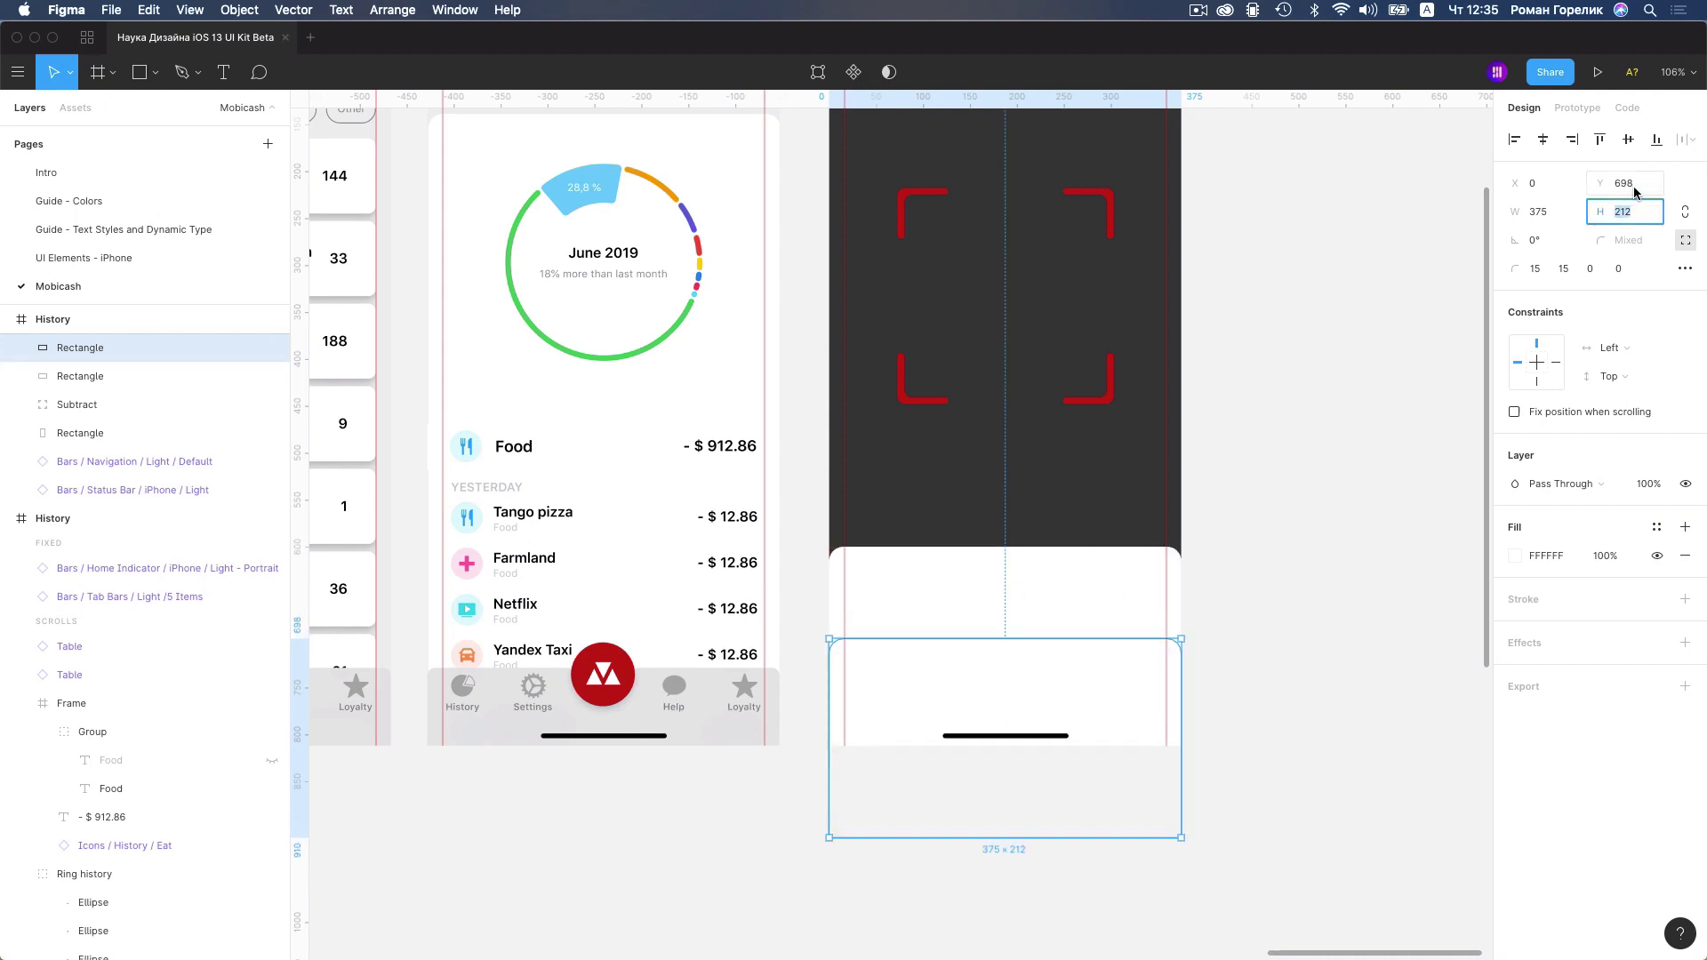
left_click(1635, 192)
type("730")
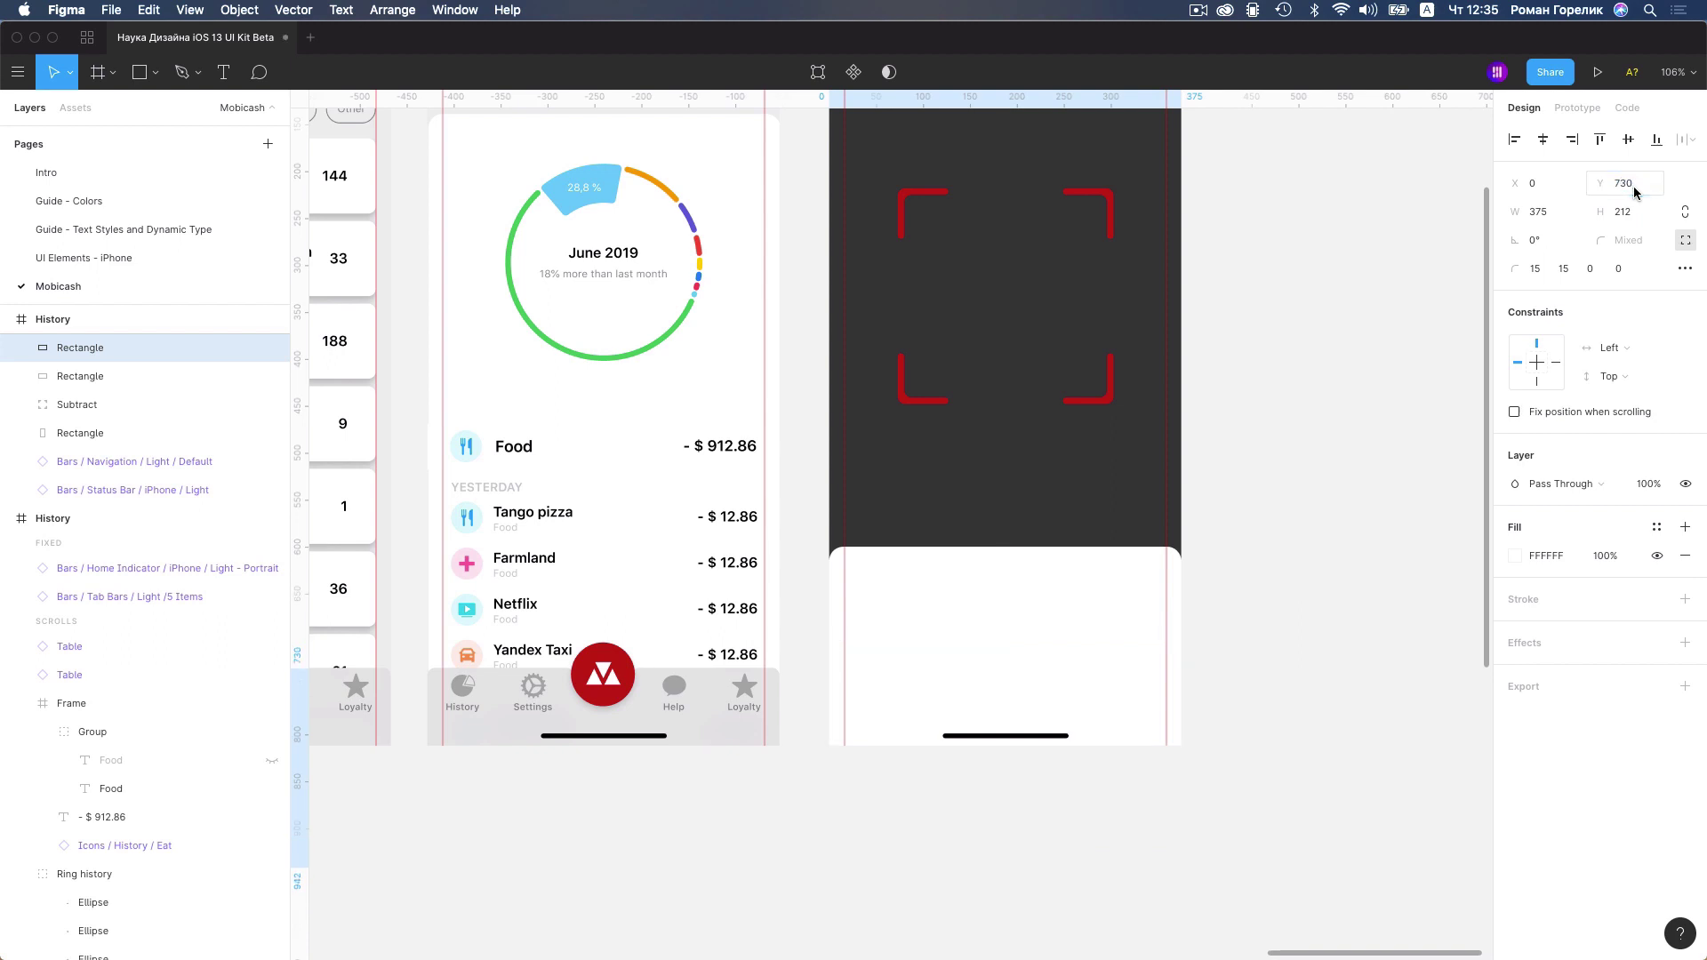
key("Return")
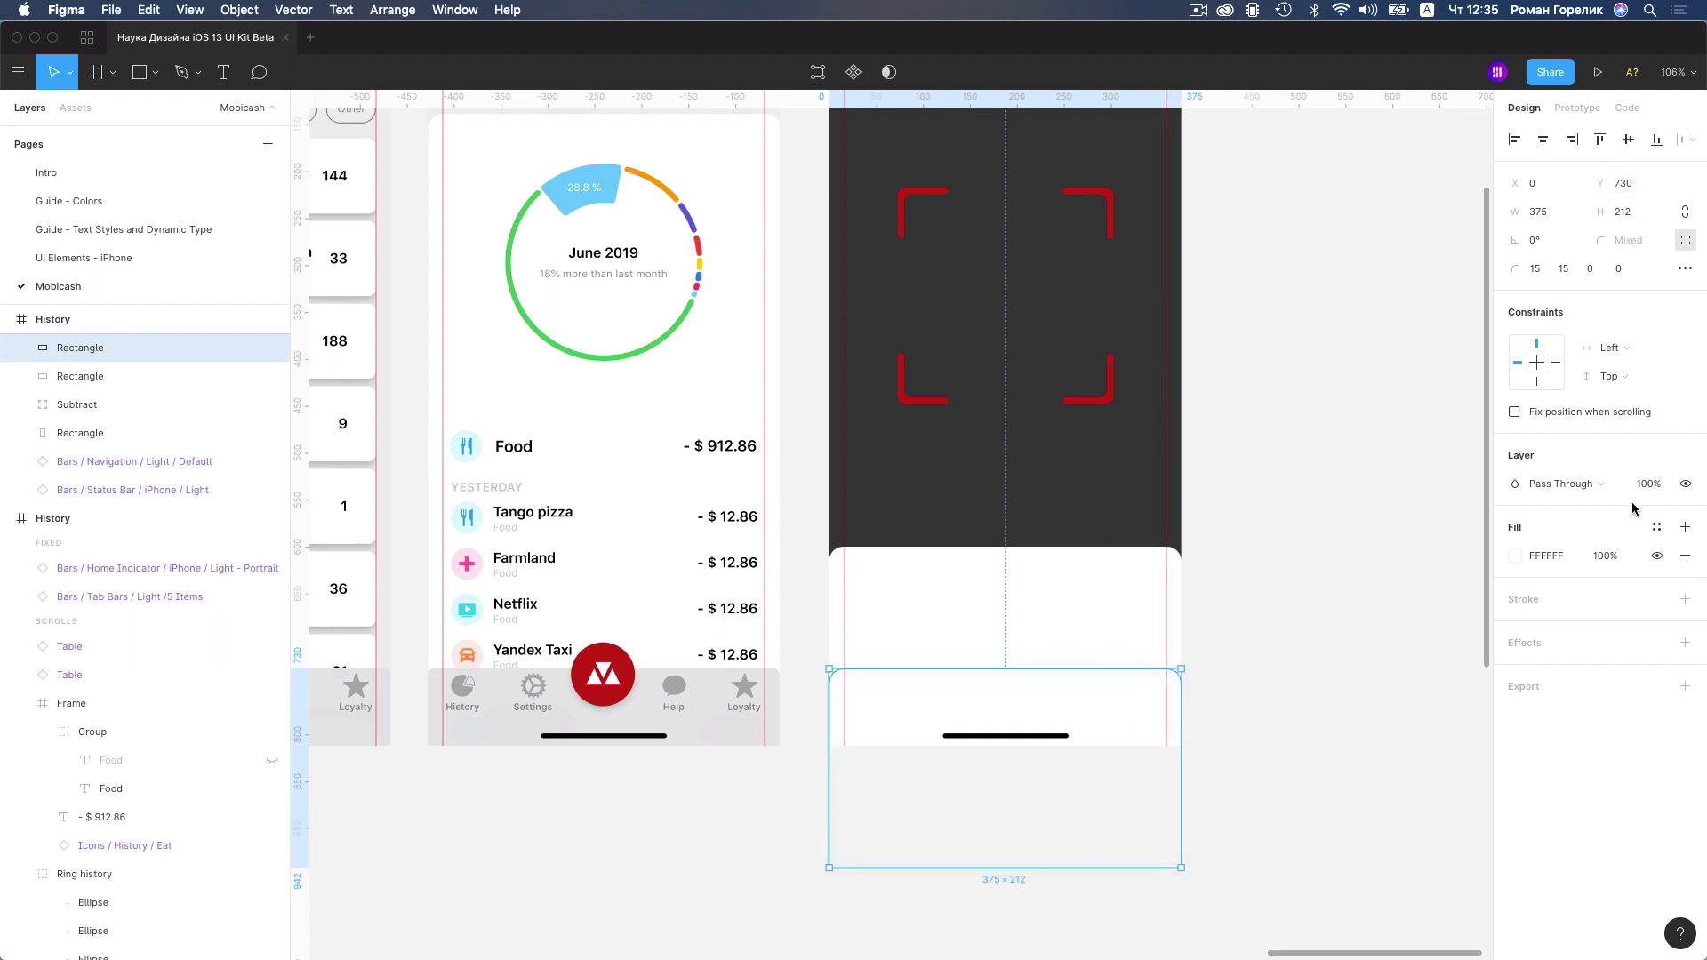
left_click(1515, 557)
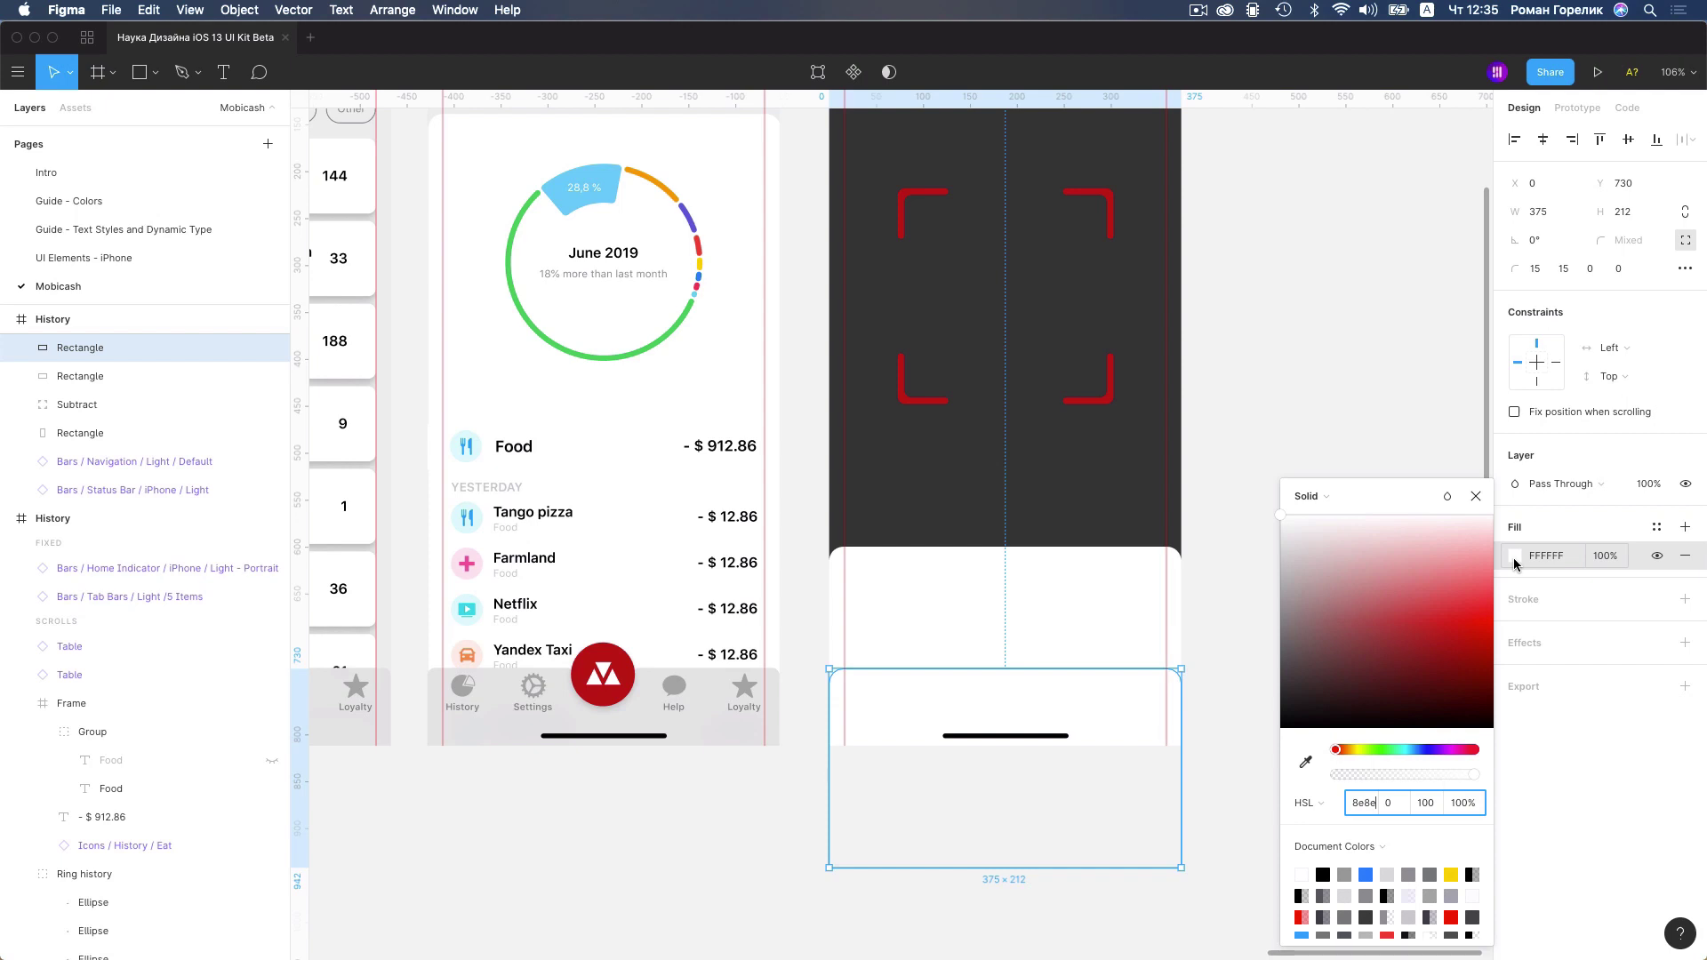
key("Return")
left_click(1565, 560)
type("8e8e93")
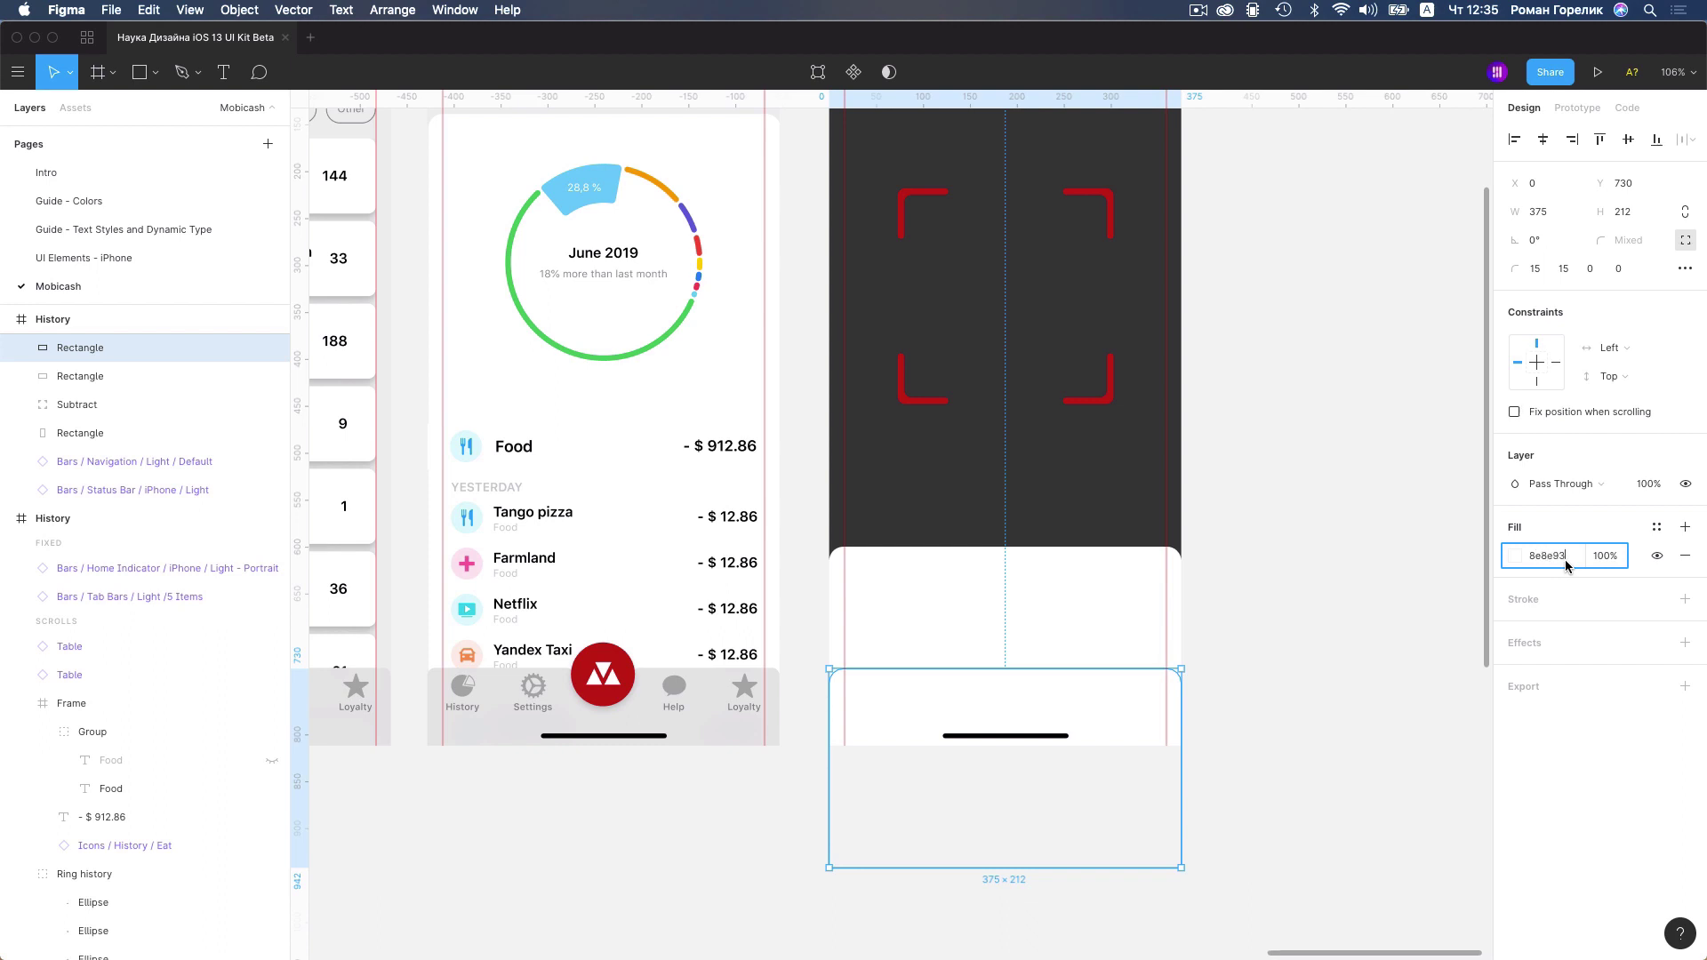
key("Return")
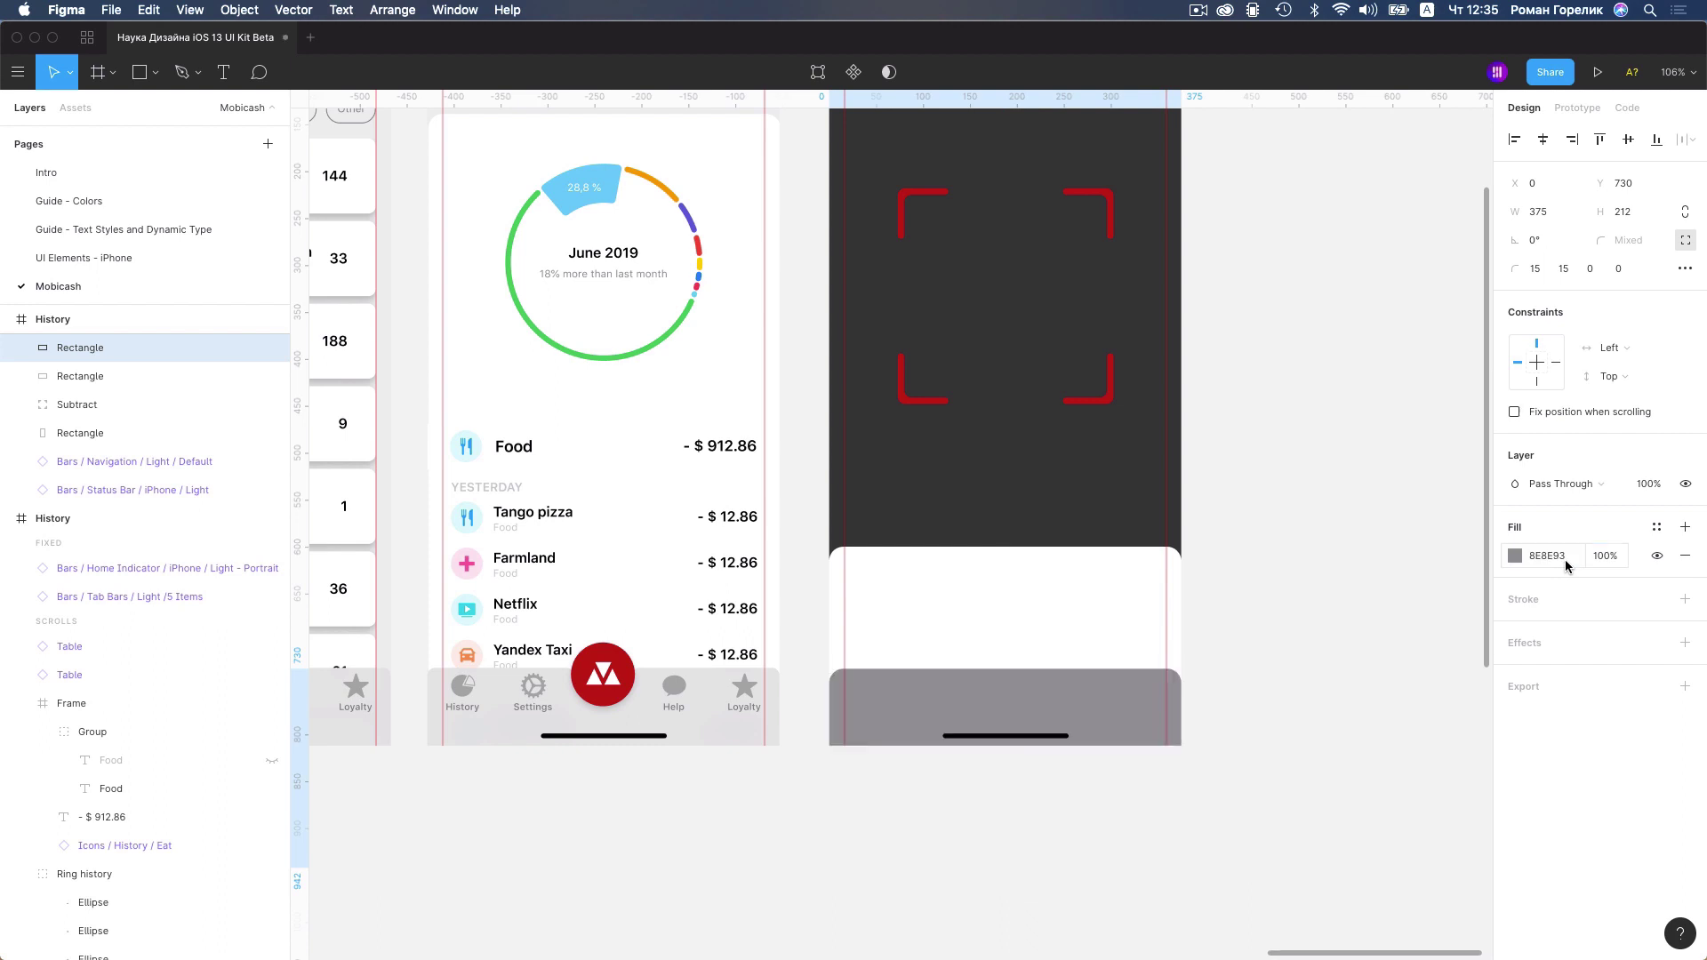
Fill the upper panel light grey ECECEC, eyedropped from the History header
left_click(1080, 616)
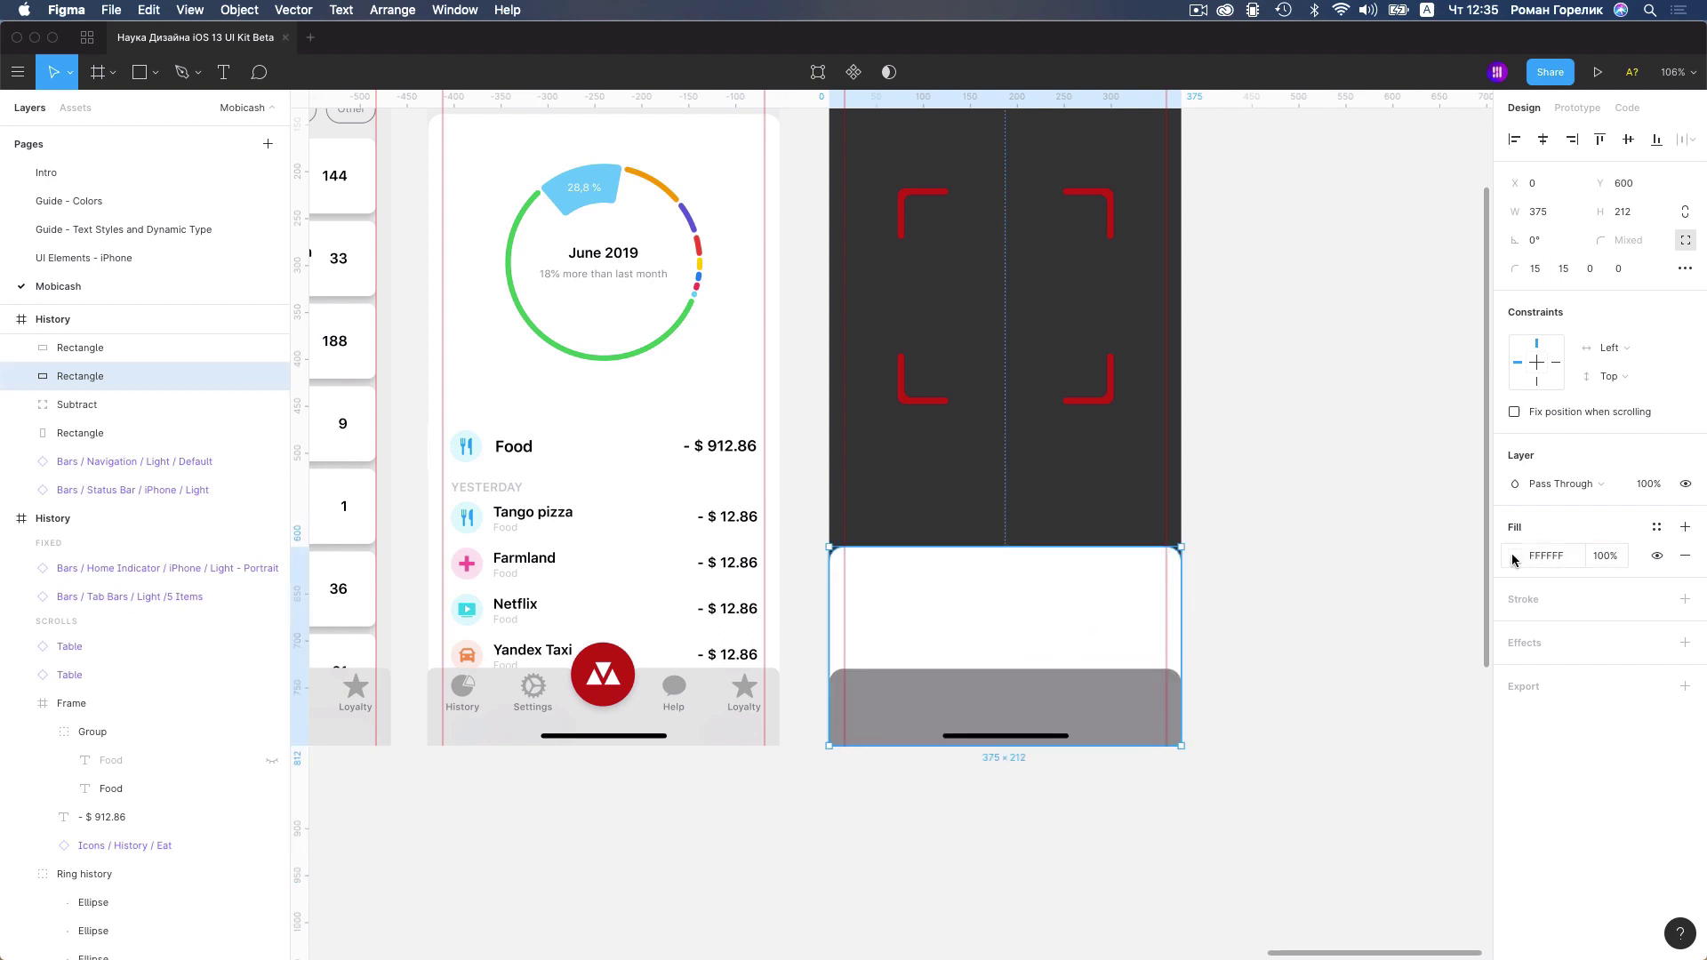
scroll(1033, 650, "down", 5)
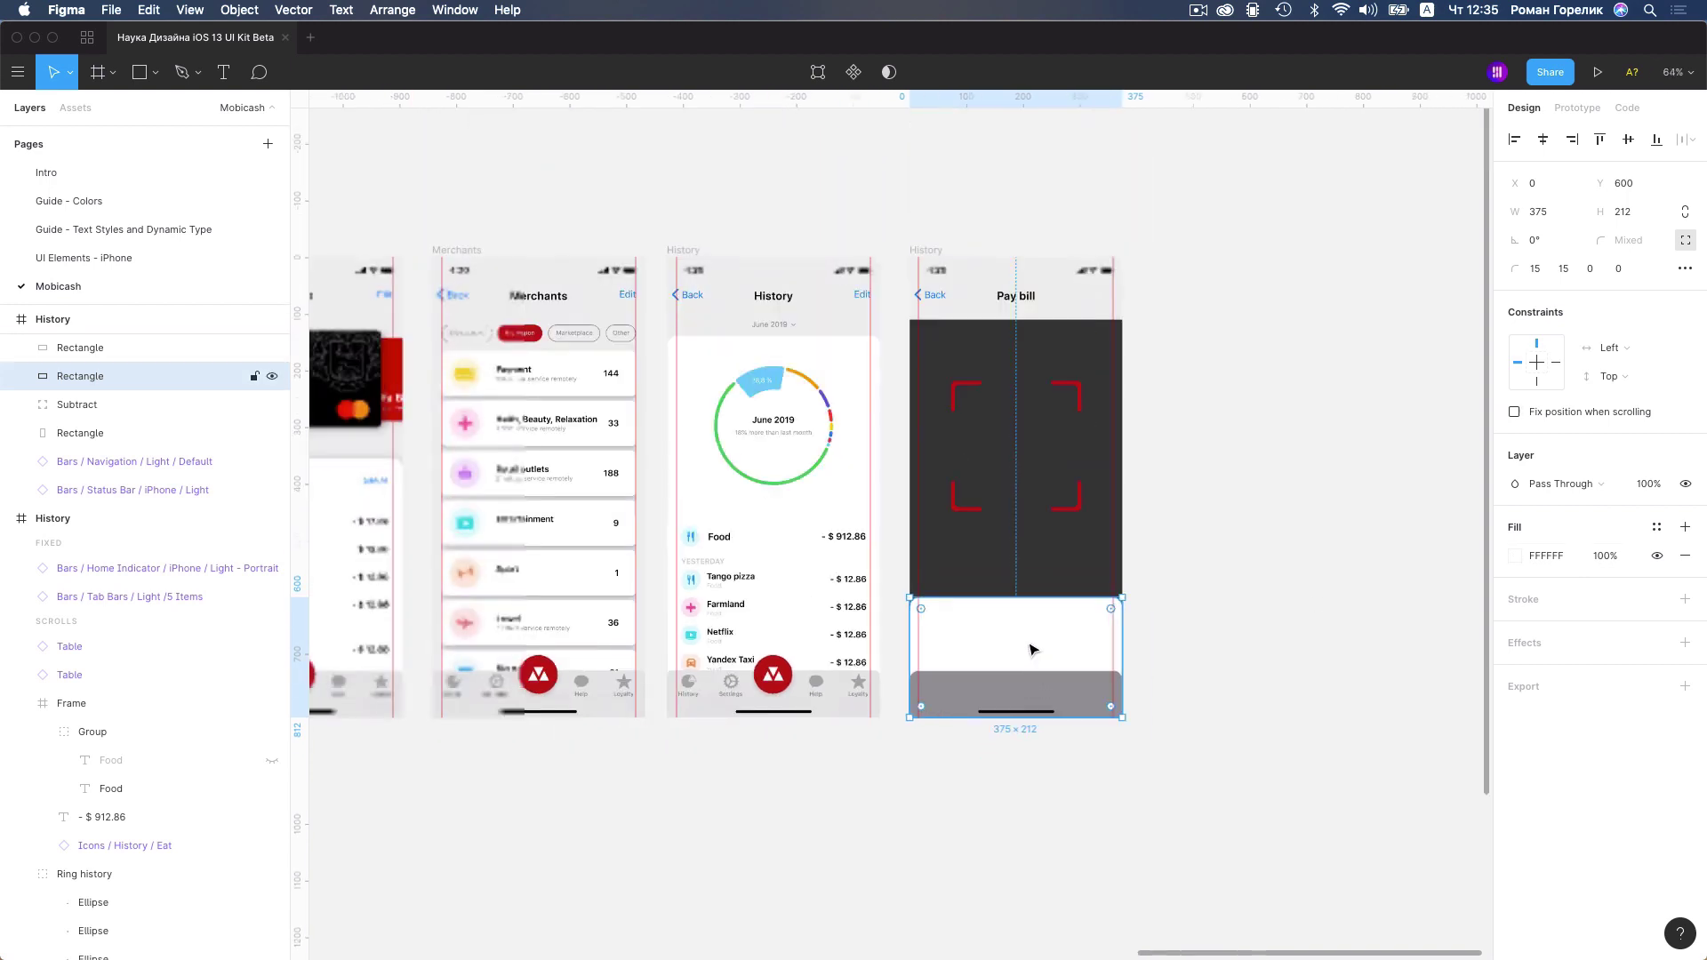
scroll(1053, 647, "up", 1)
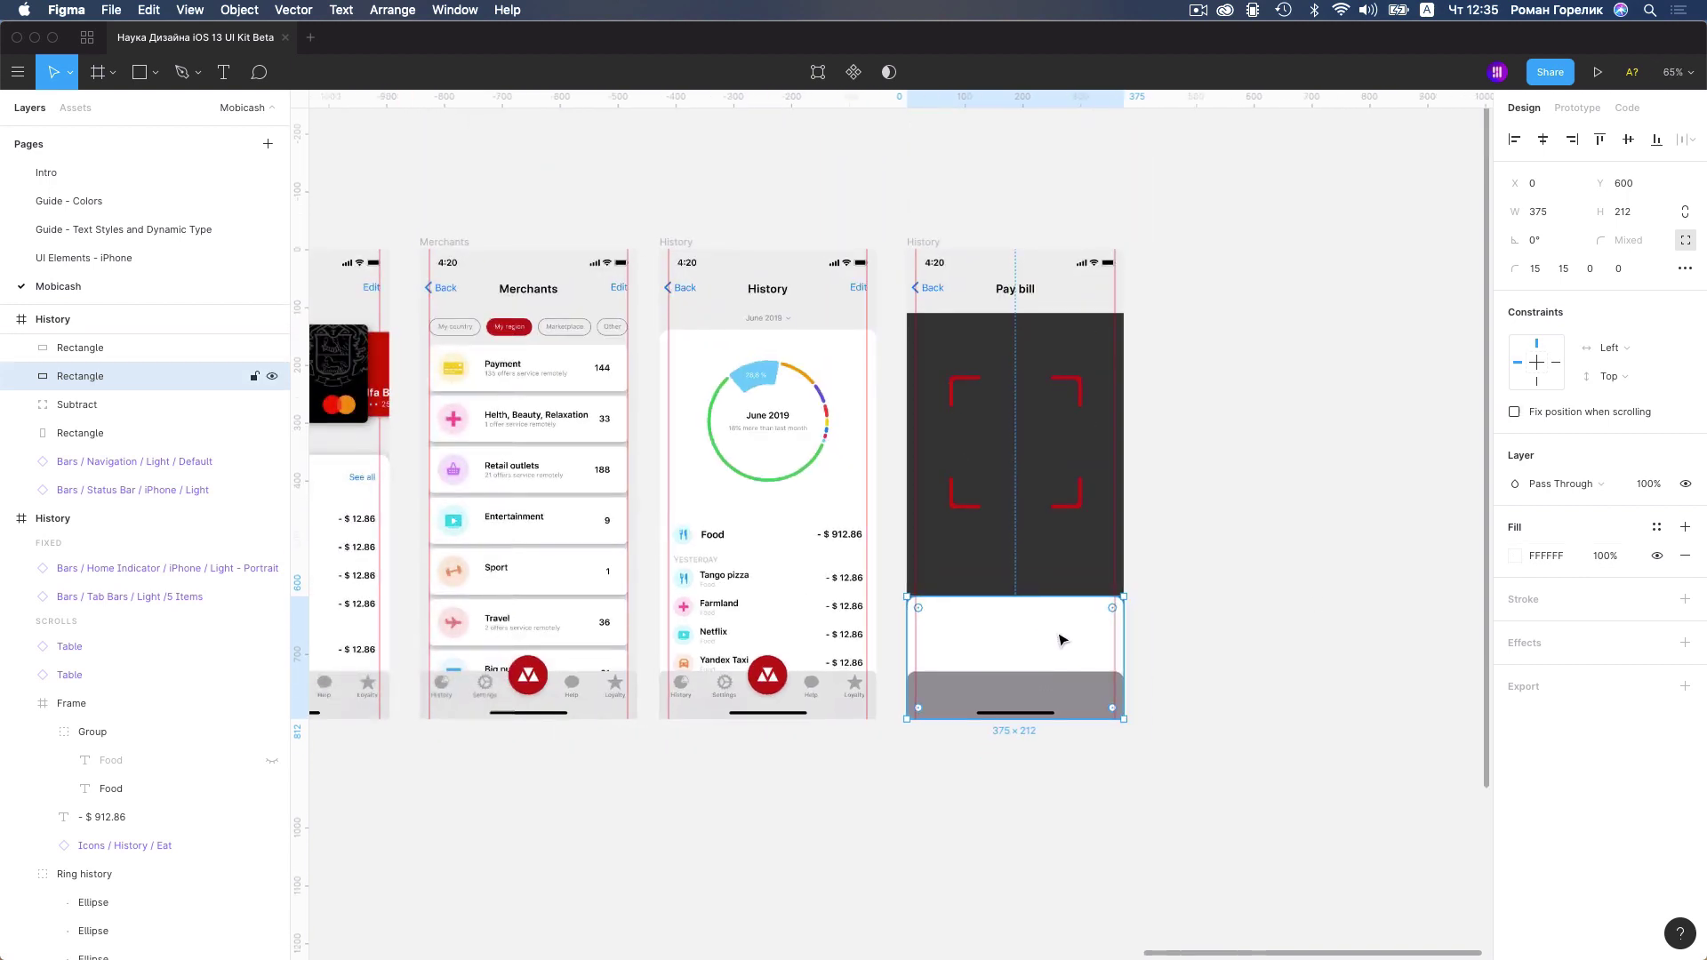
key("i")
left_click(825, 292)
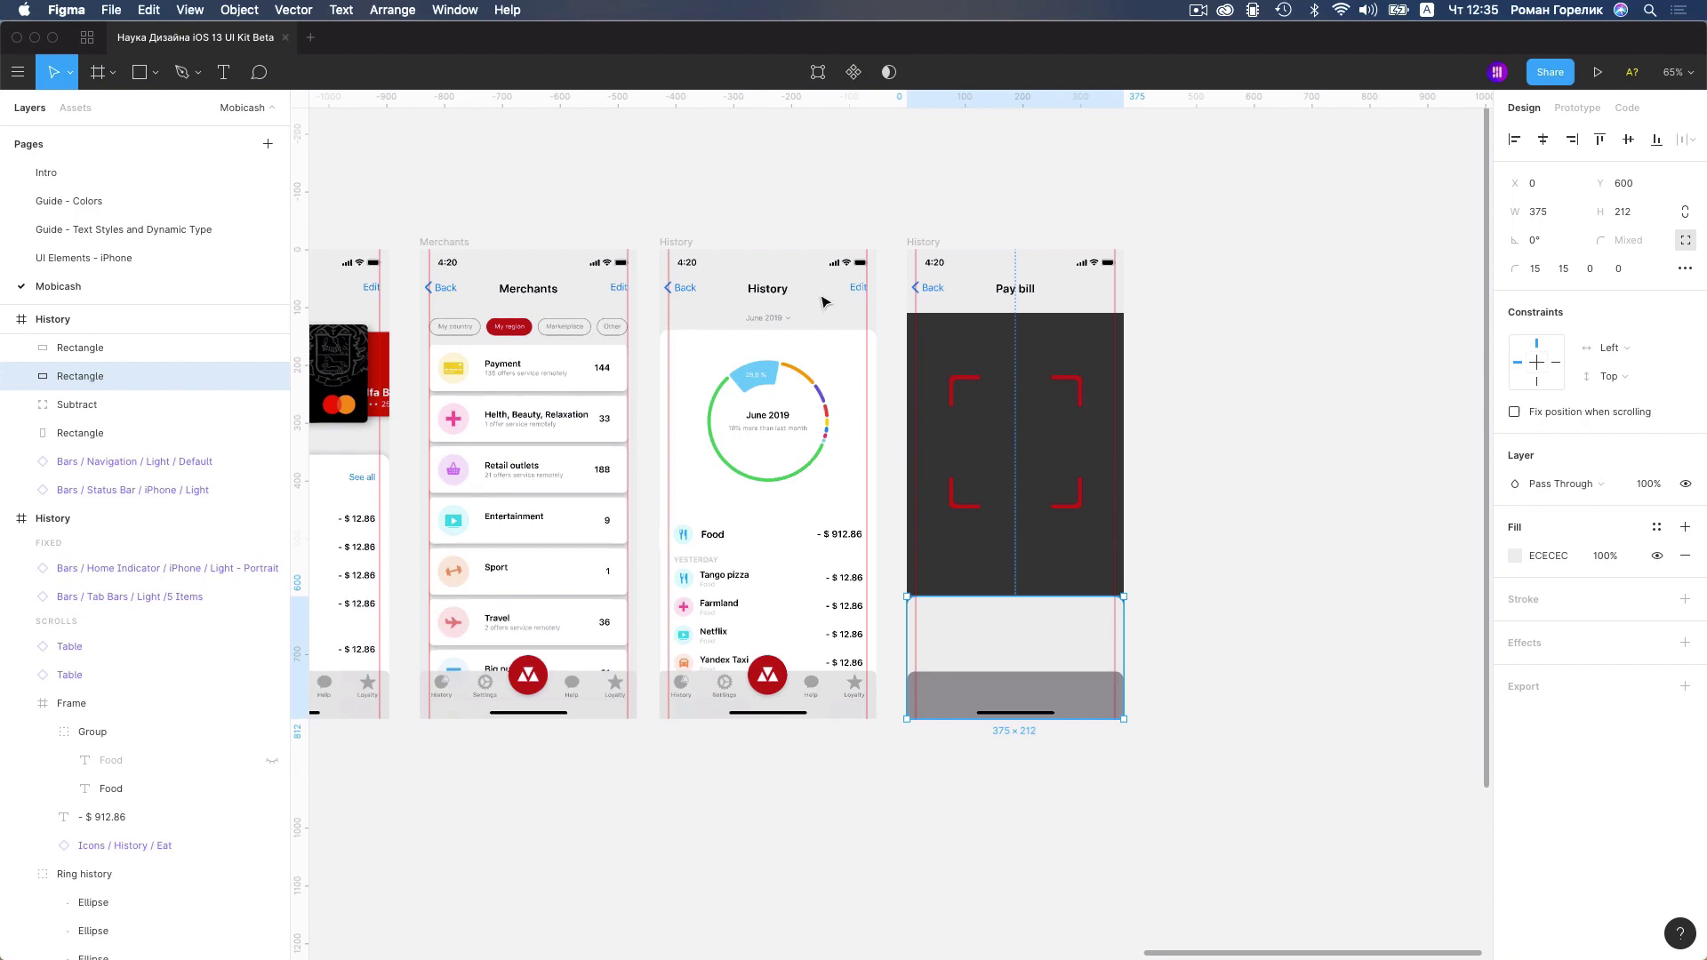
left_click(1156, 498)
Drag the grey 8E8E93 bottom panel up to Y 696, overlapping the light grey panel
scroll(1018, 691, "up", 3)
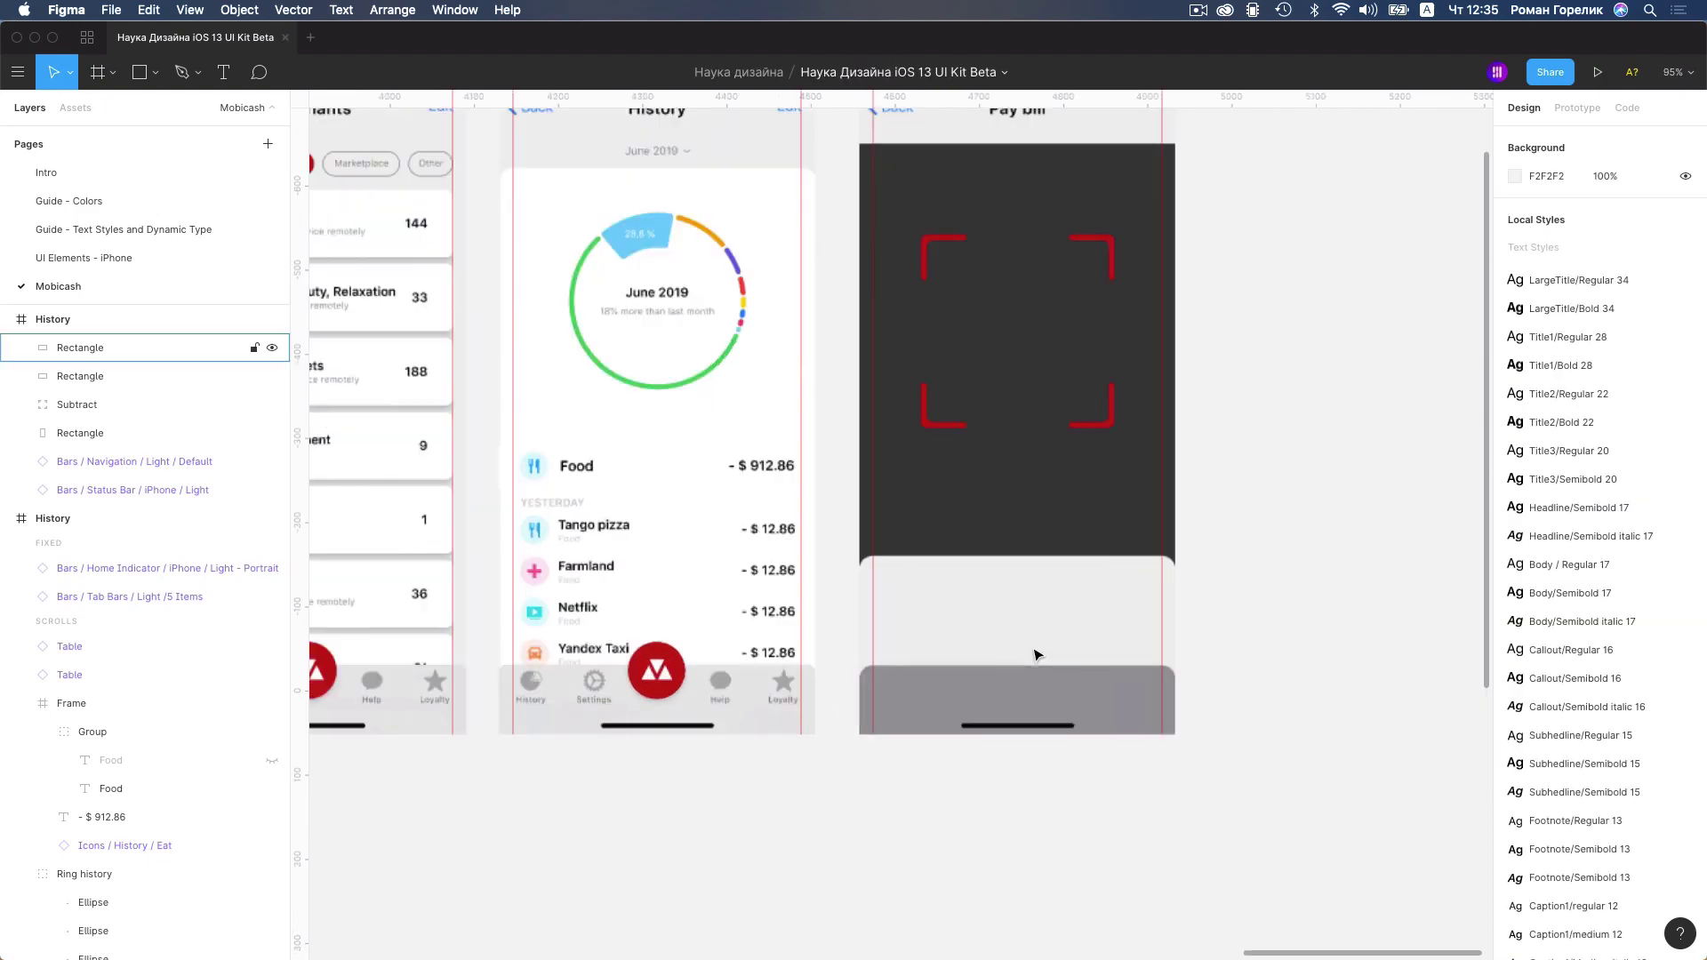
scroll(1022, 676, "up", 3)
scroll(1036, 654, "right", 3)
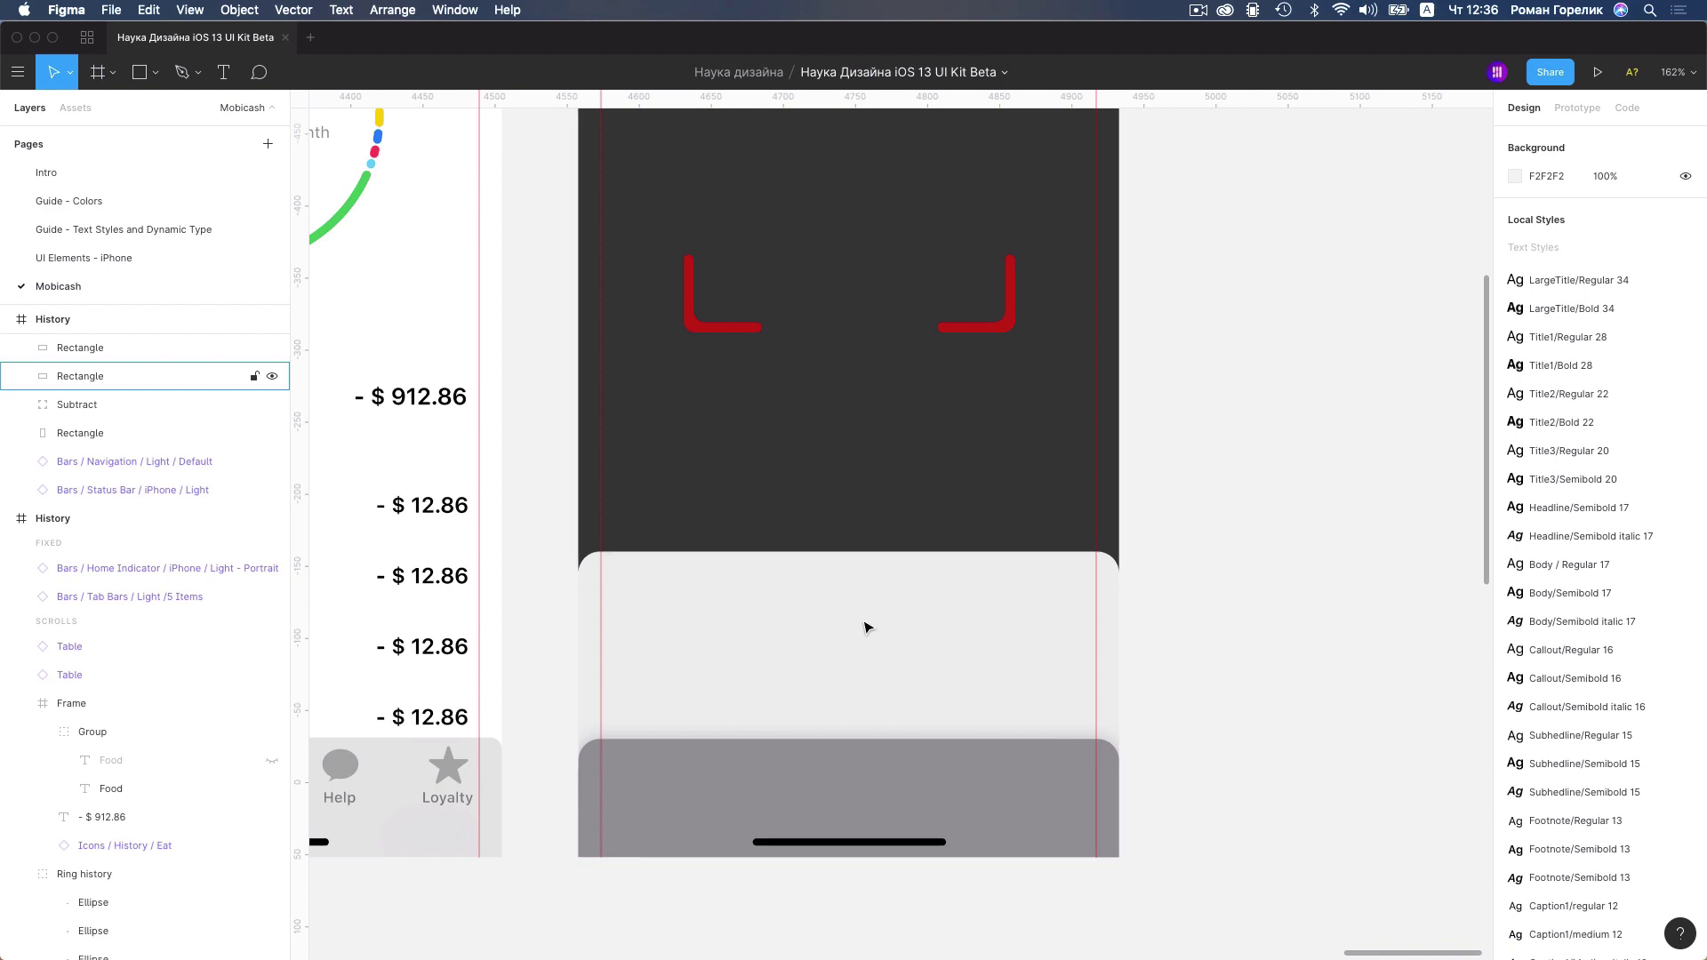
scroll(1119, 702, "down", 3)
scroll(1118, 702, "down", 3)
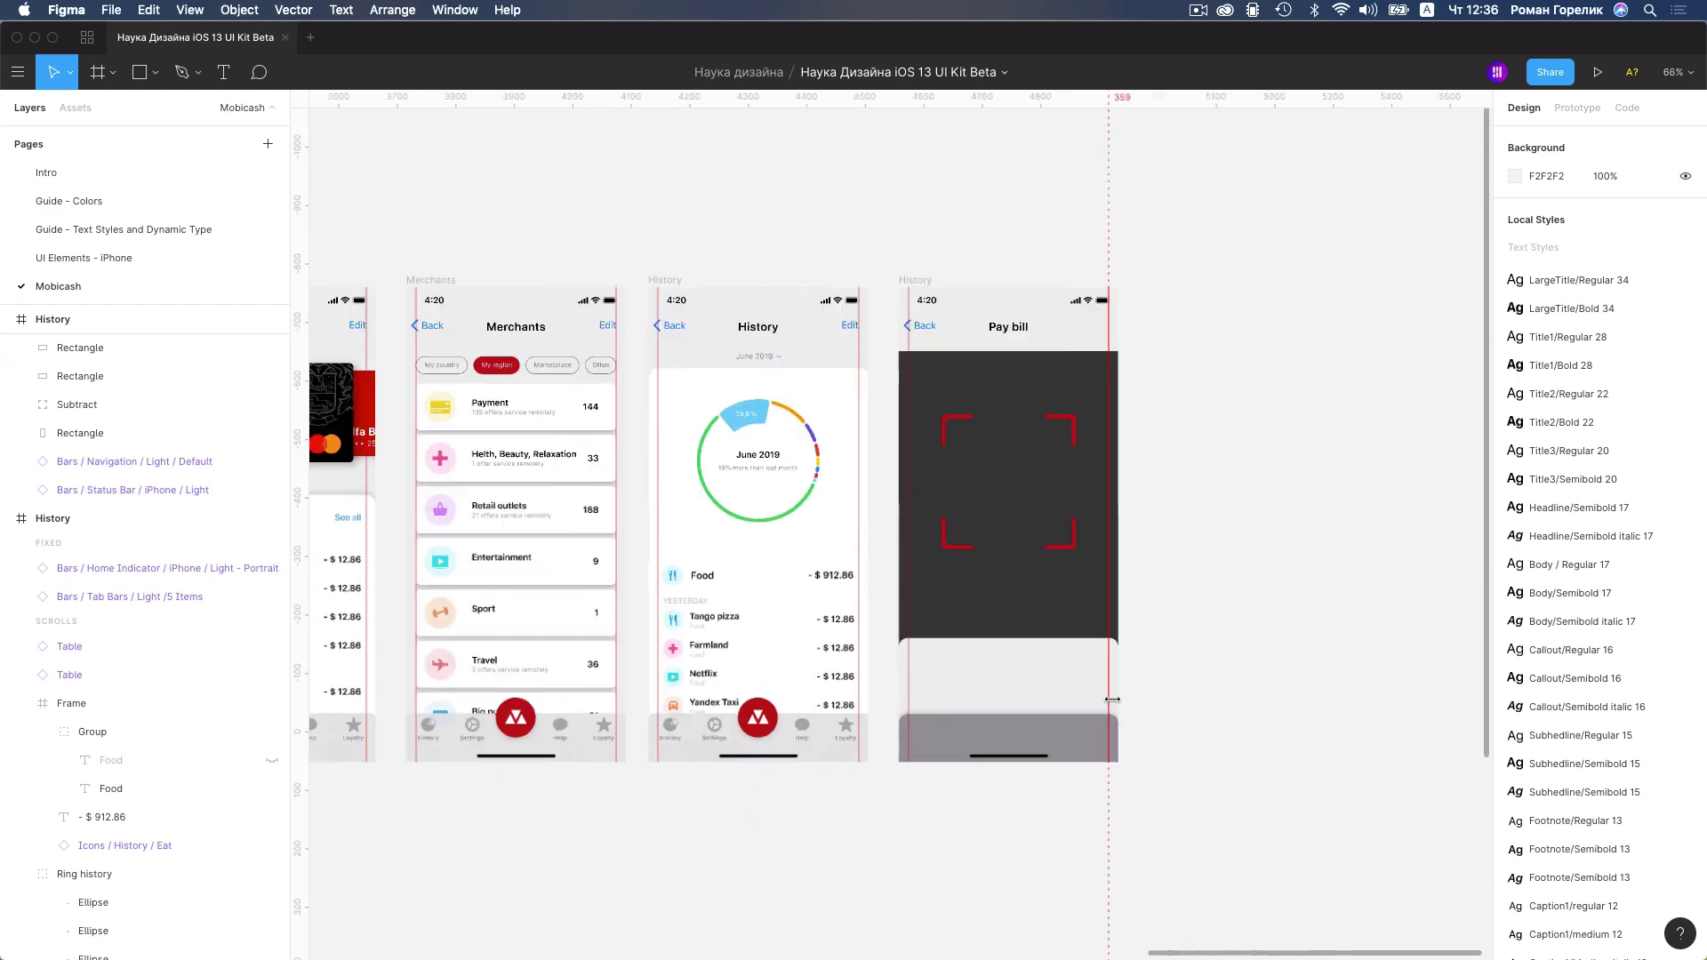
scroll(943, 686, "up", 3)
scroll(938, 684, "up", 2)
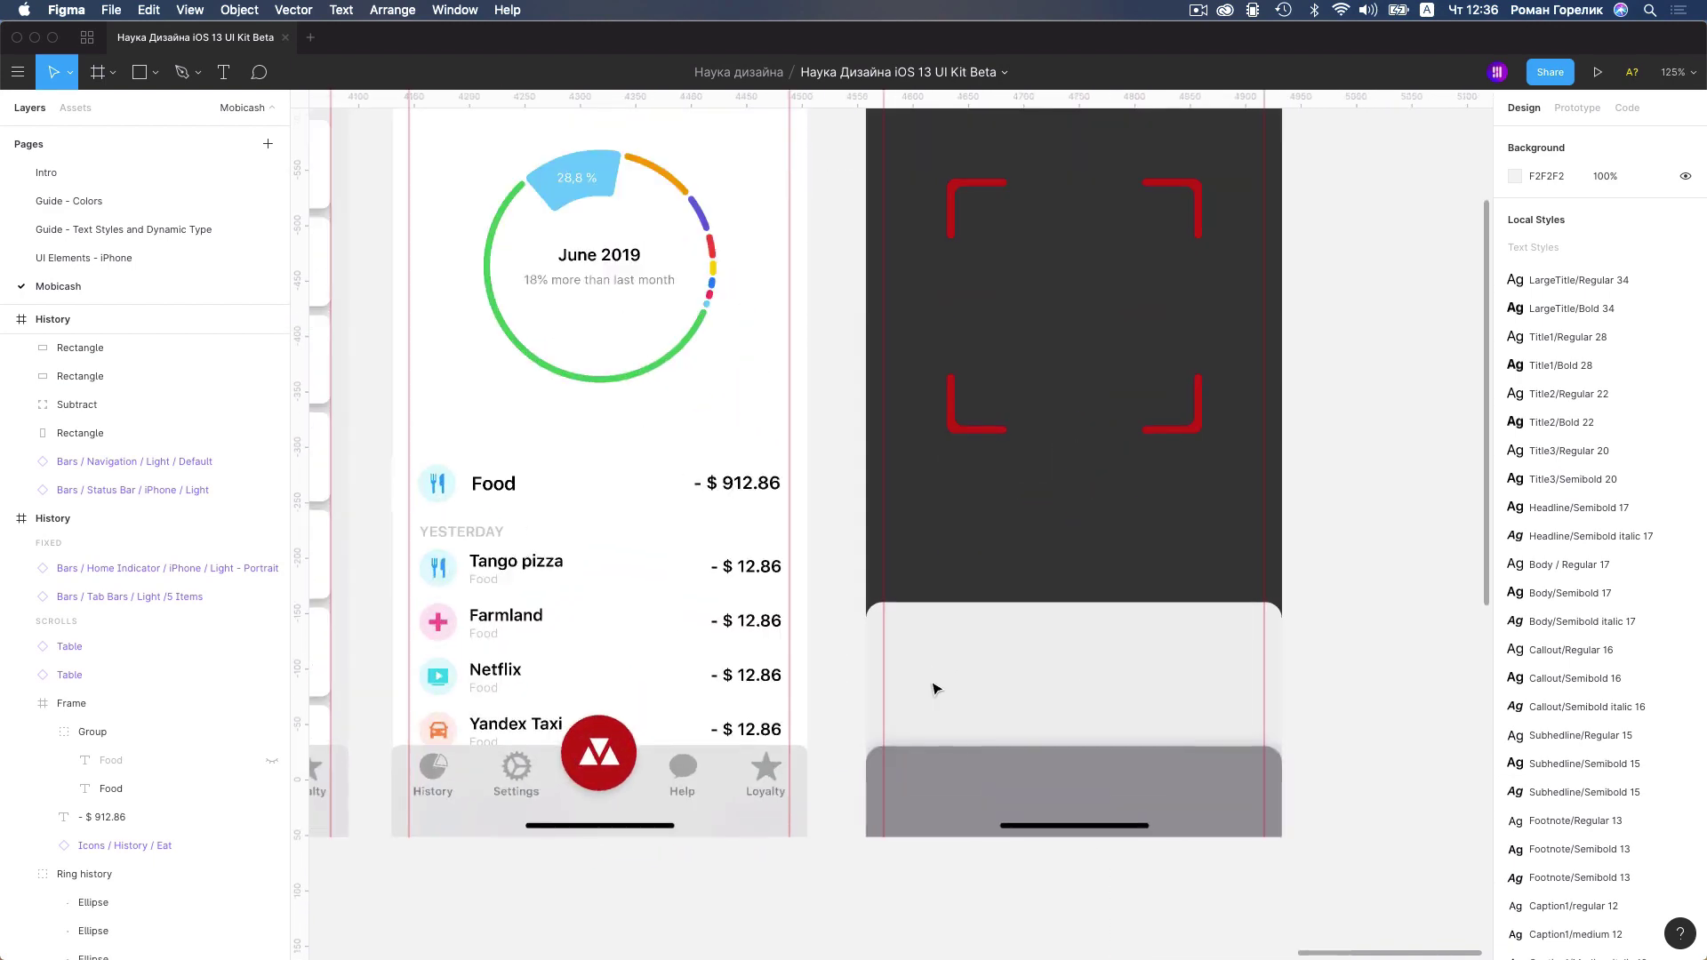
scroll(934, 680, "up", 2)
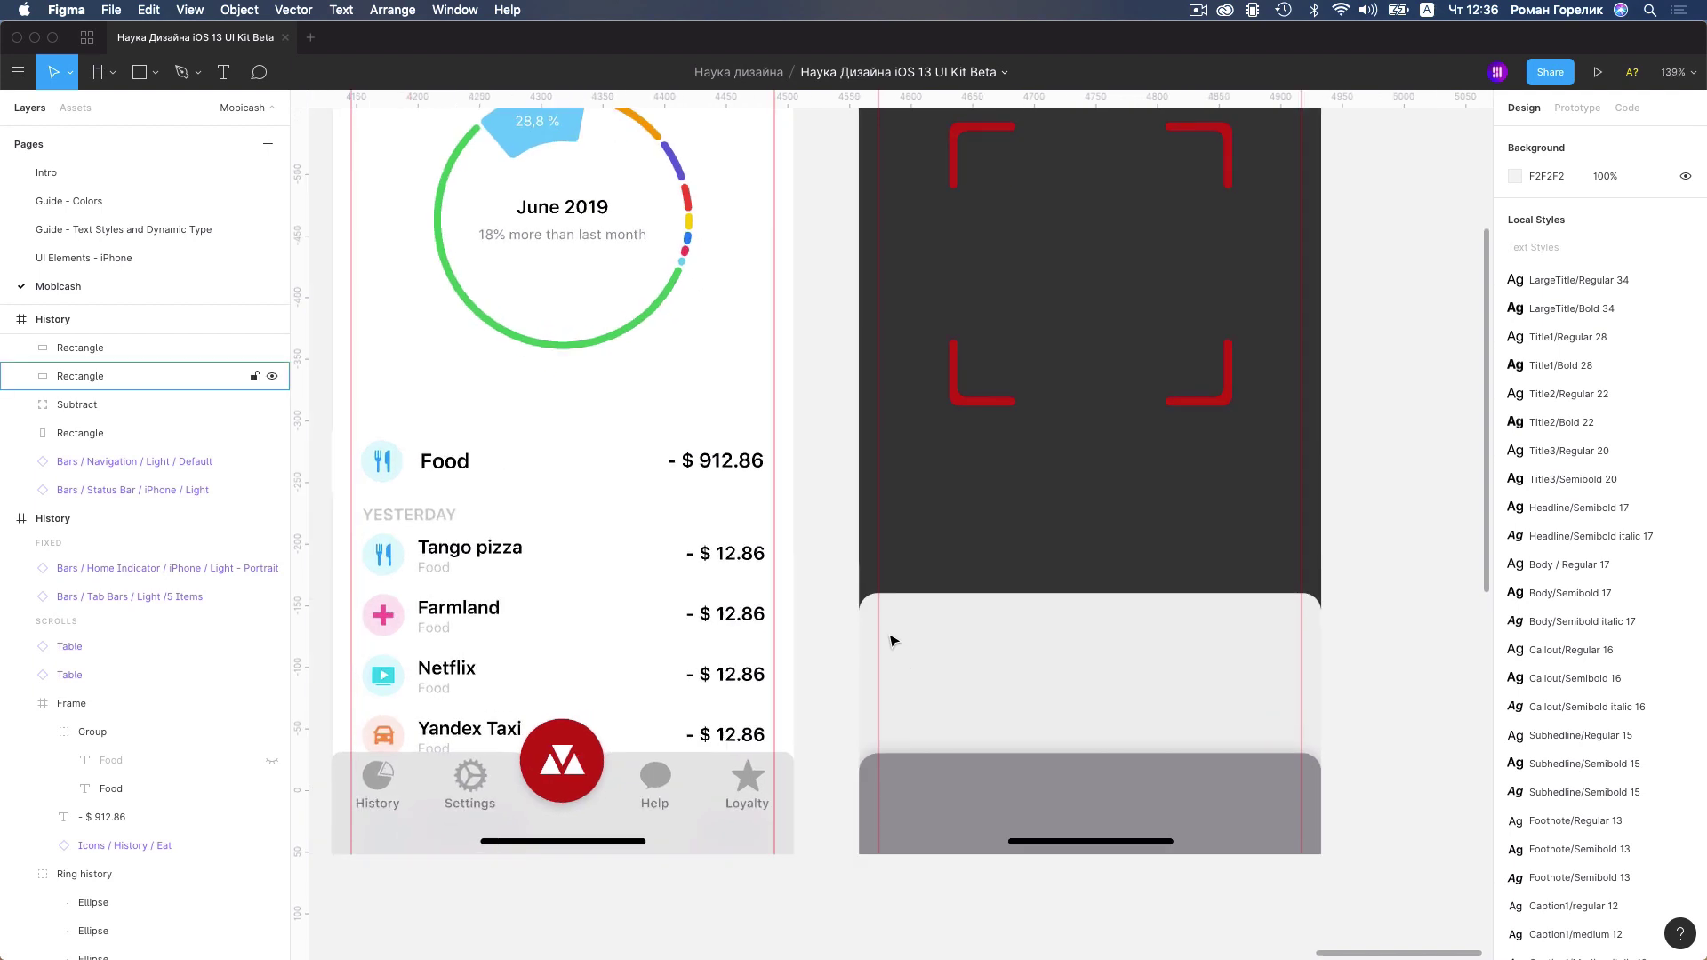
left_click(892, 639)
key("r")
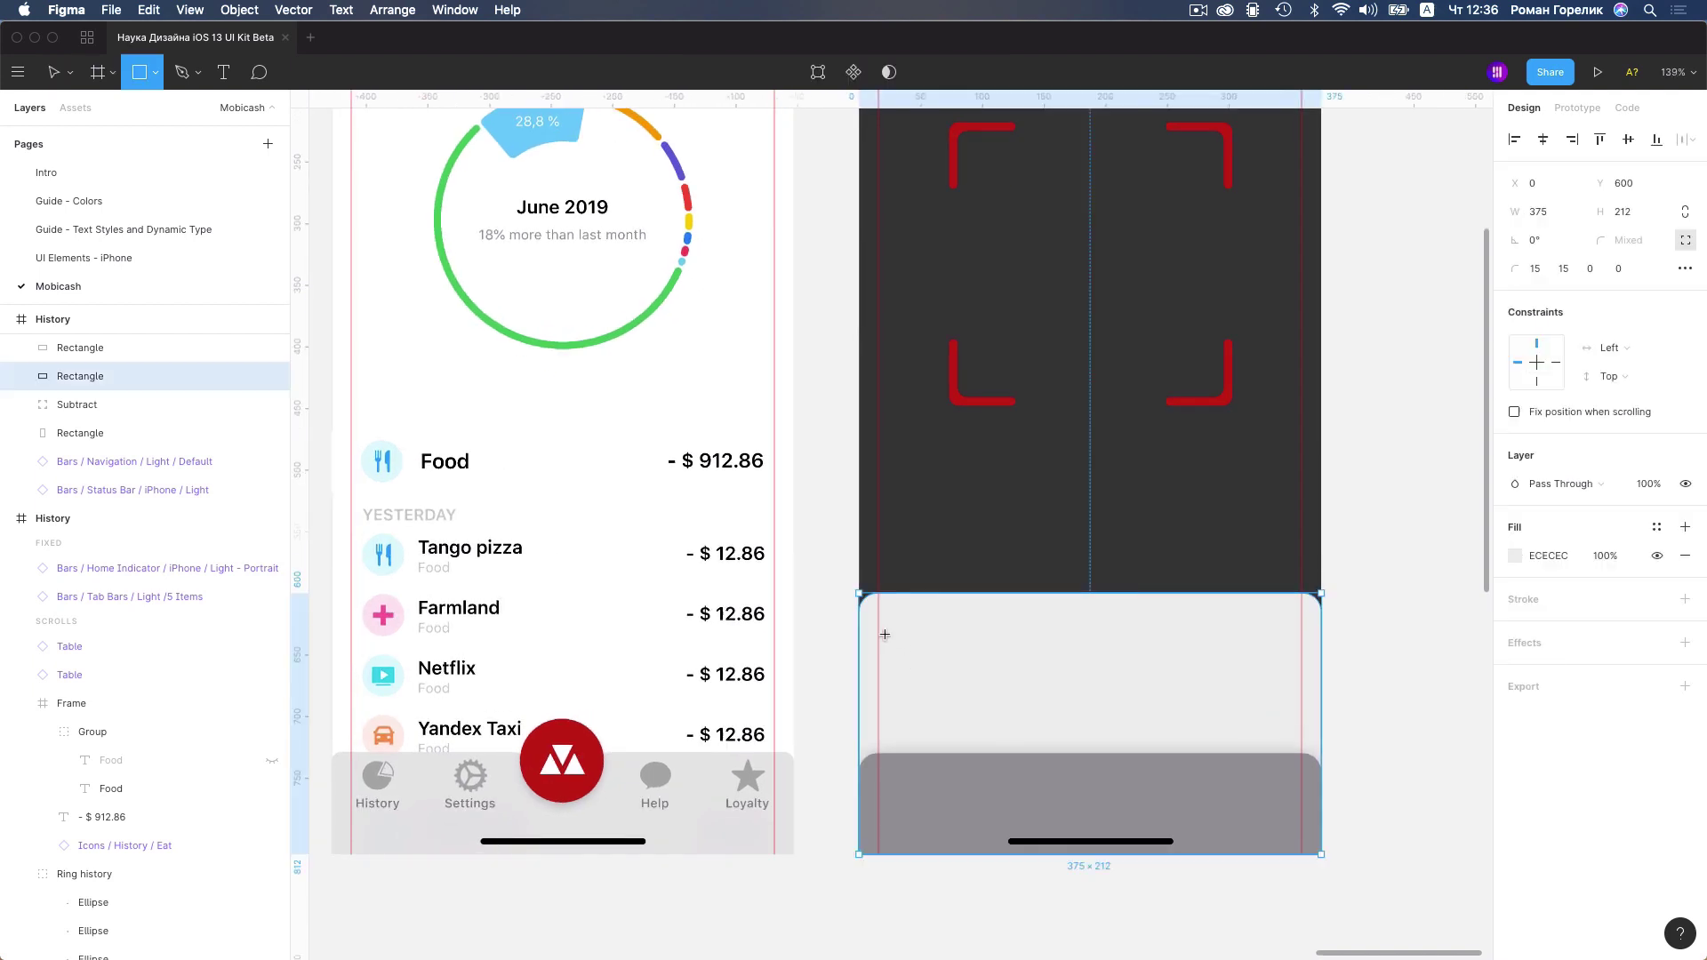
key("v")
left_click(991, 798)
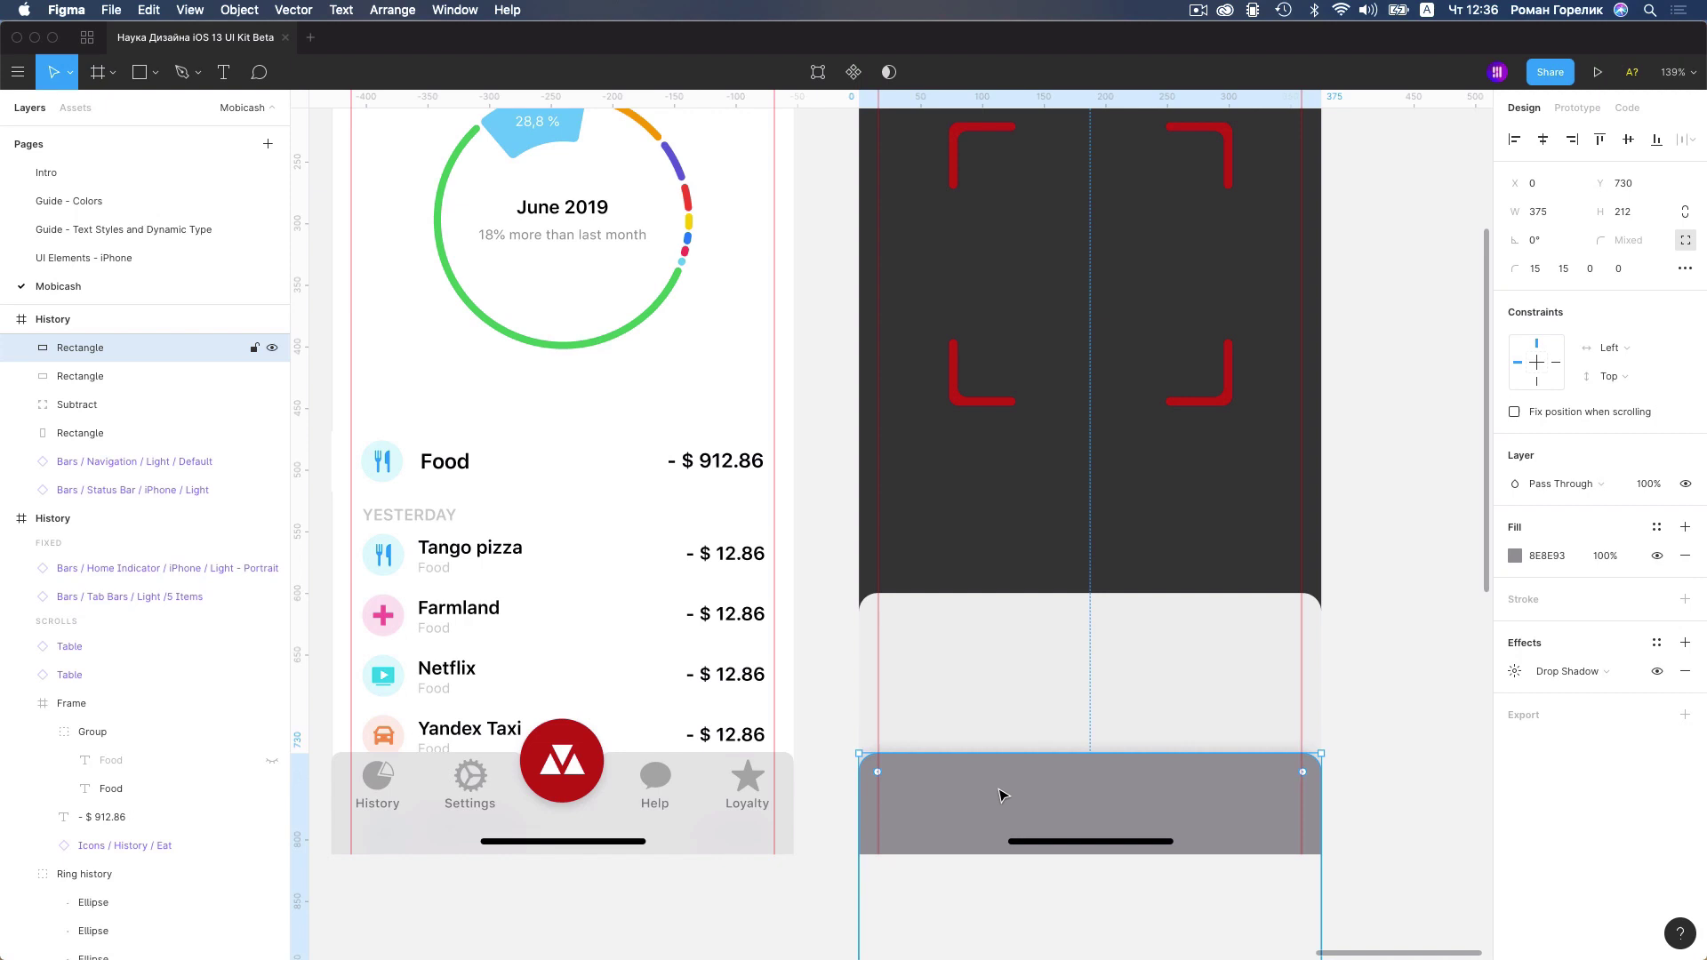
left_click_drag(1011, 790, 1016, 752)
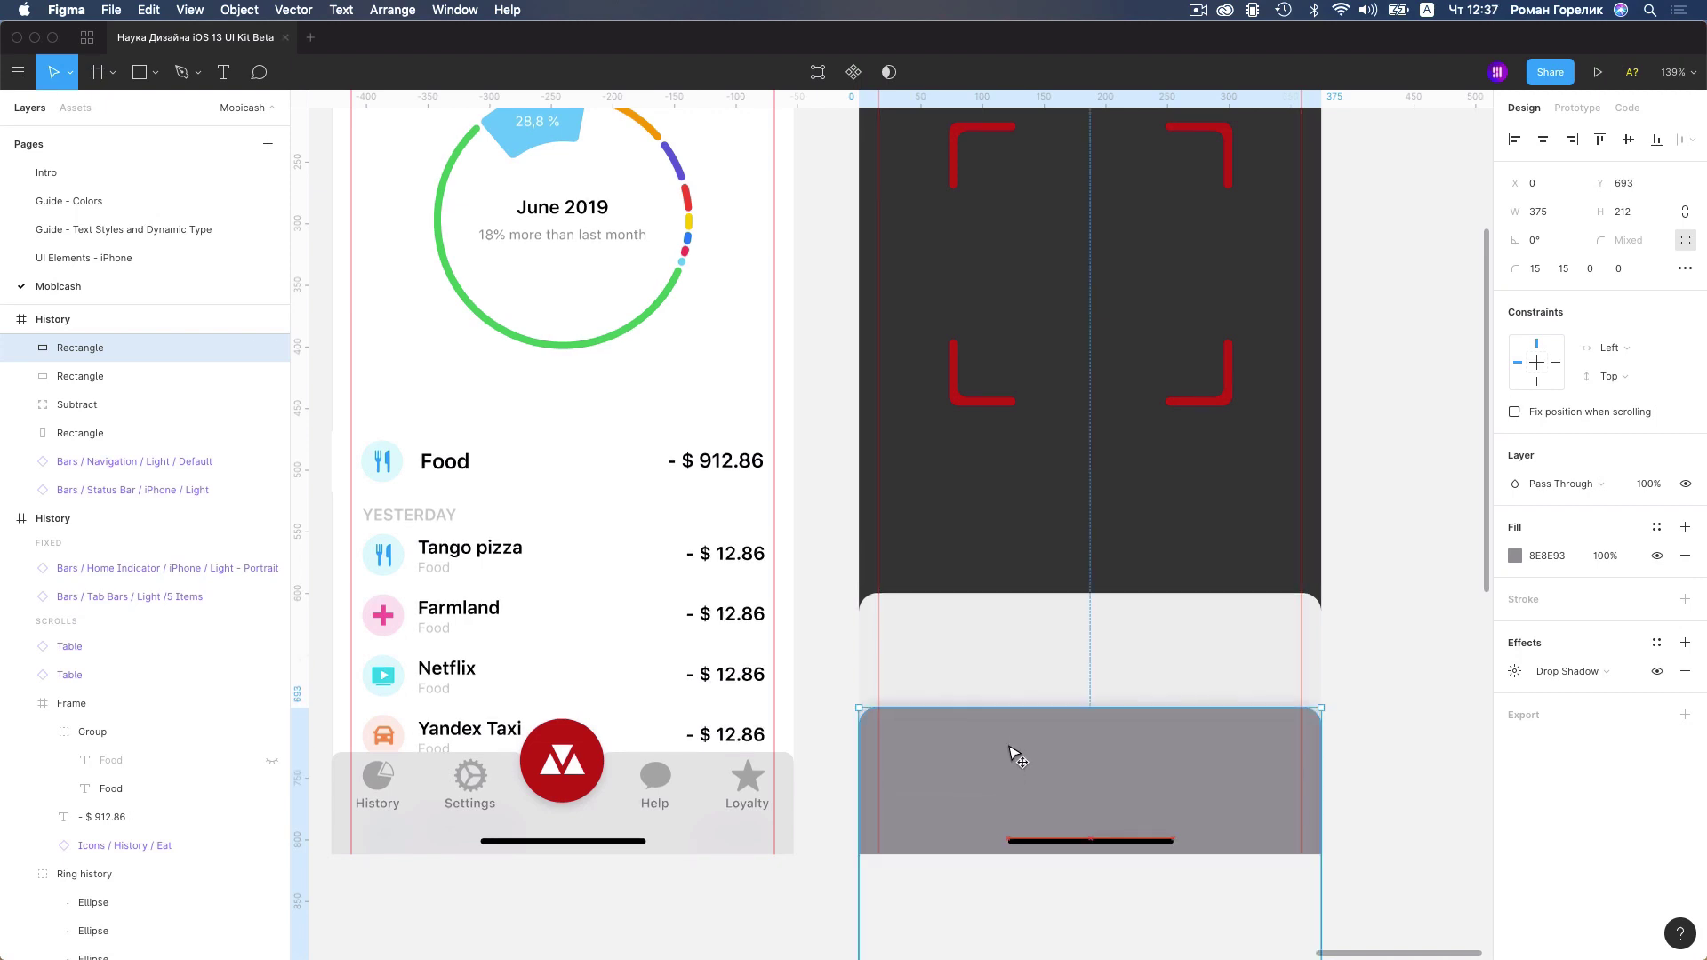
left_click_drag(1018, 755, 1009, 752)
scroll(951, 665, "up", 5)
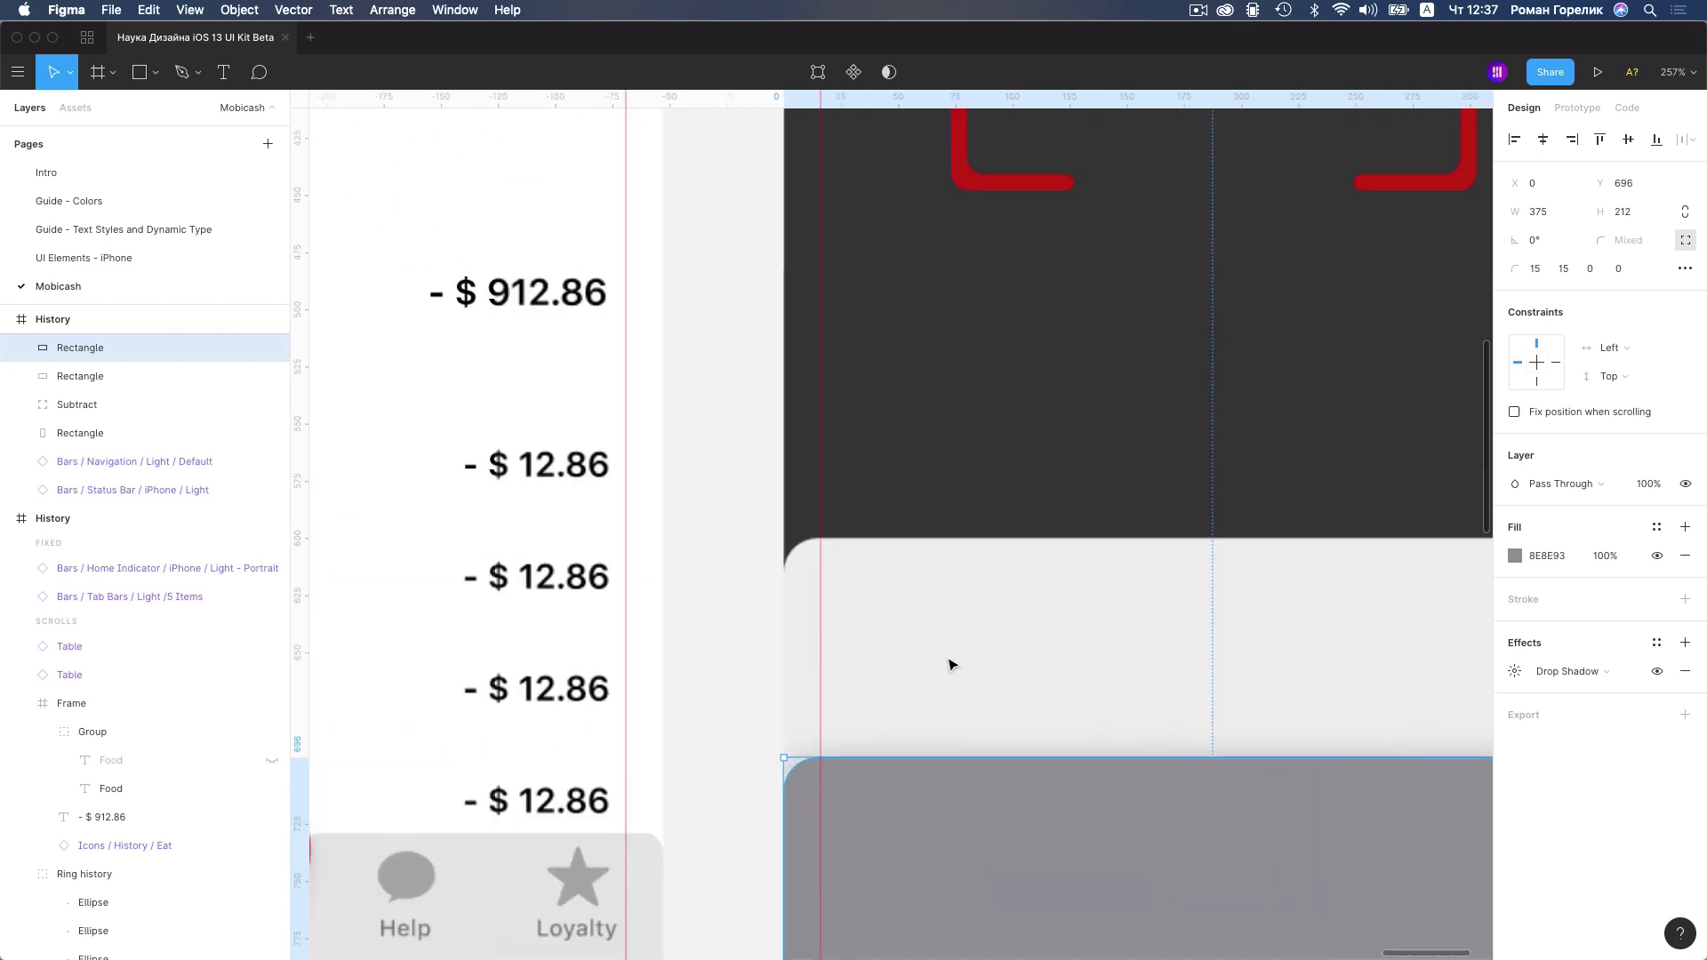
Draw a rectangle on the light grey panel and size it to 107×44 with 12 px corner radius
key("r")
left_click(839, 591)
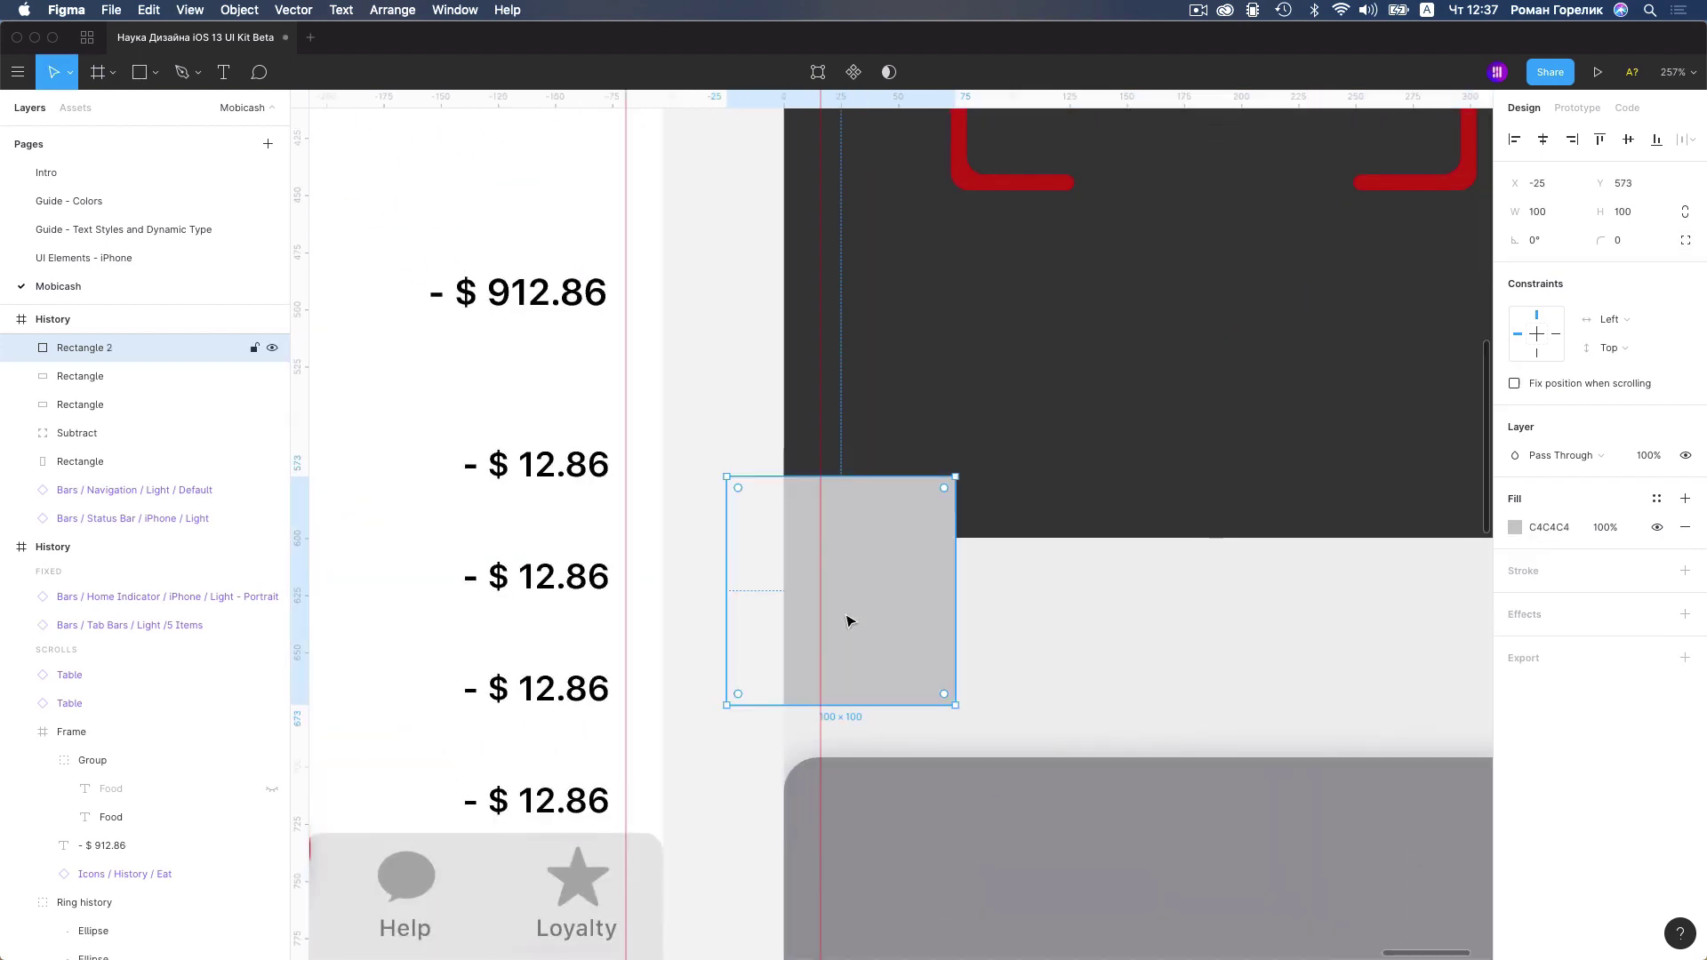
mouse_move(872, 617)
left_mouse_down()
mouse_move(963, 686)
mouse_move(896, 732)
left_mouse_up()
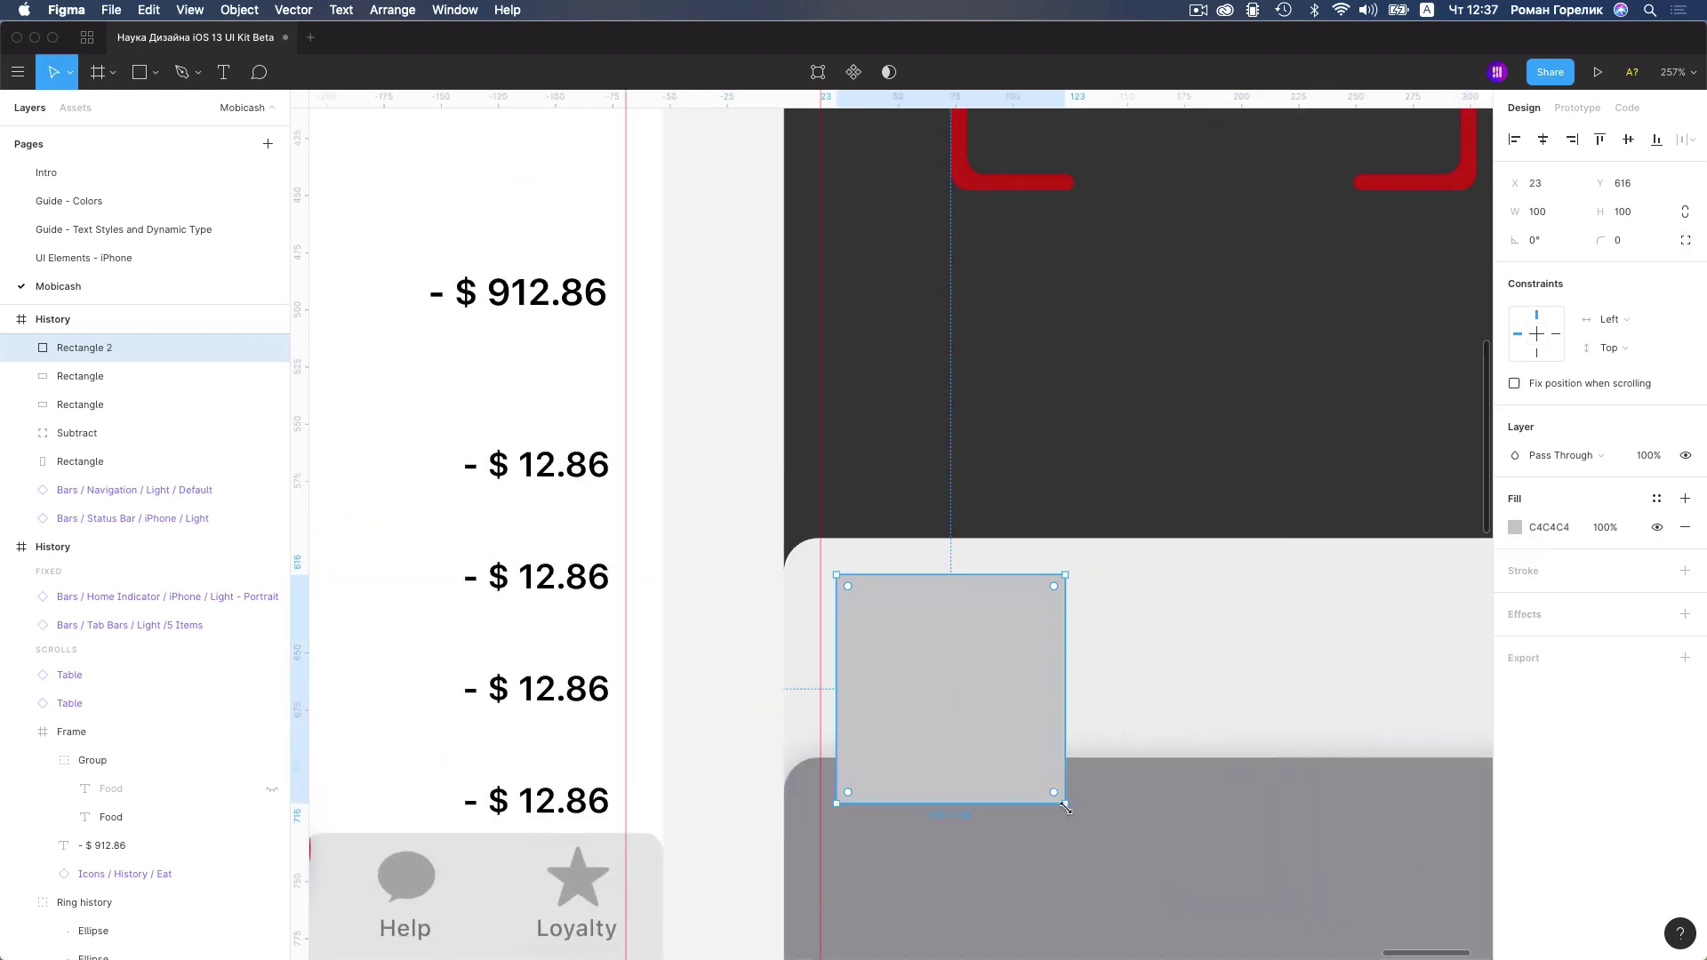
left_click_drag(1063, 800, 1081, 675)
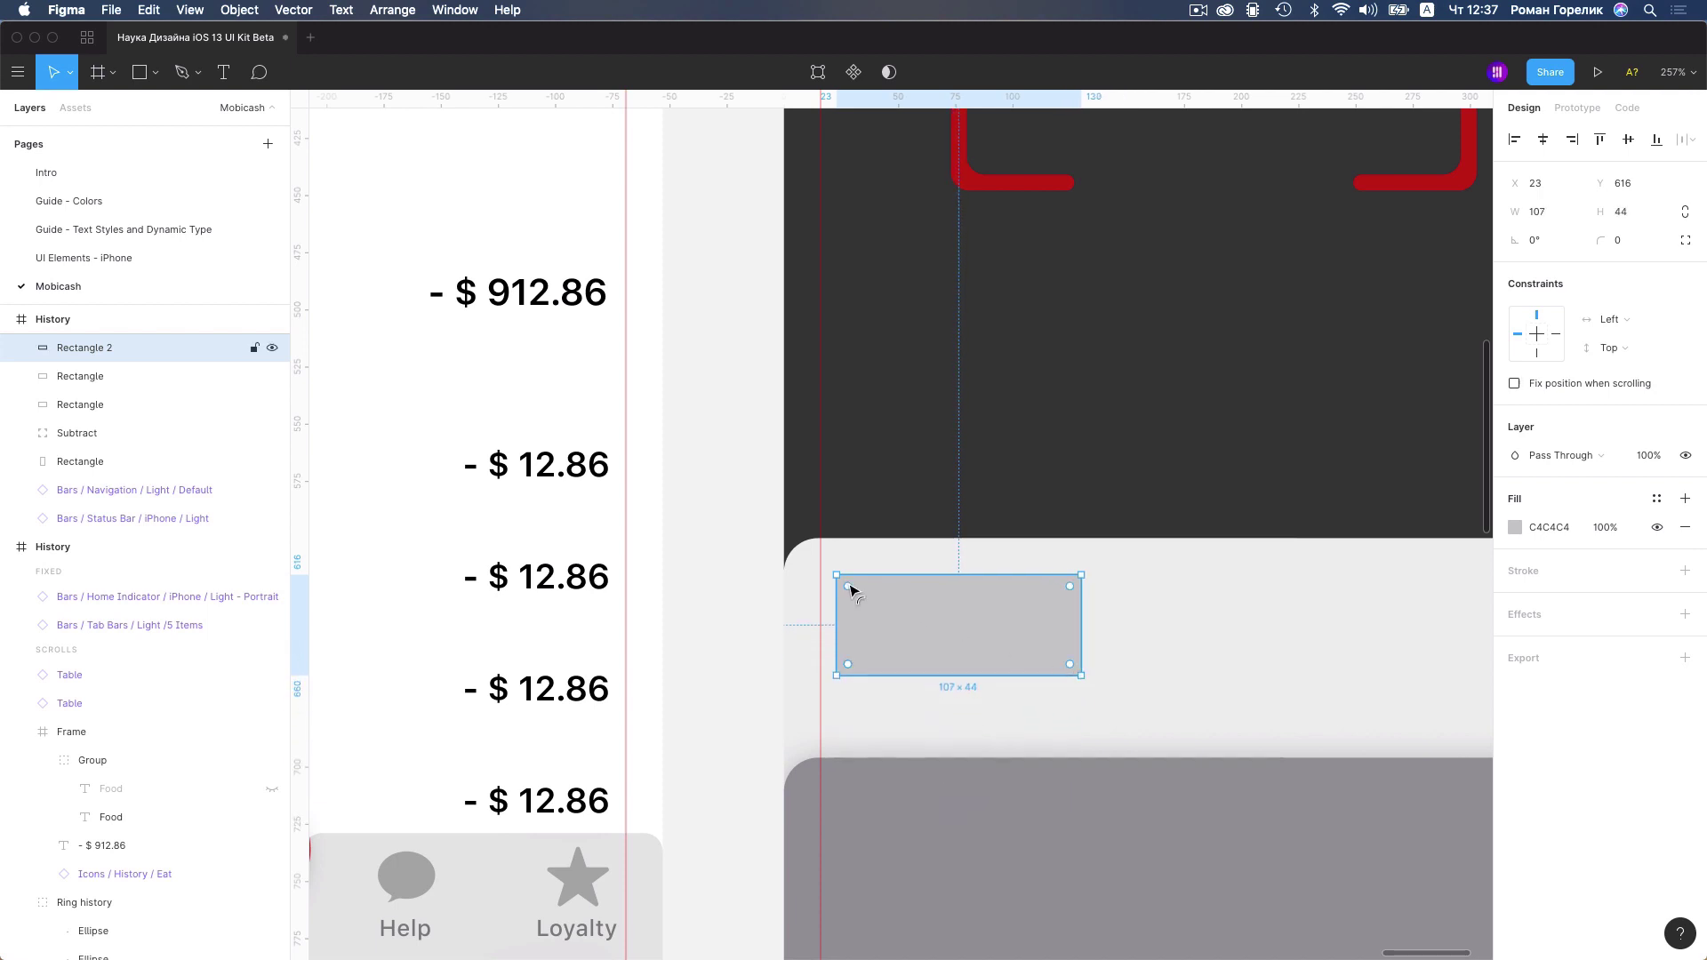
left_click_drag(852, 589, 881, 601)
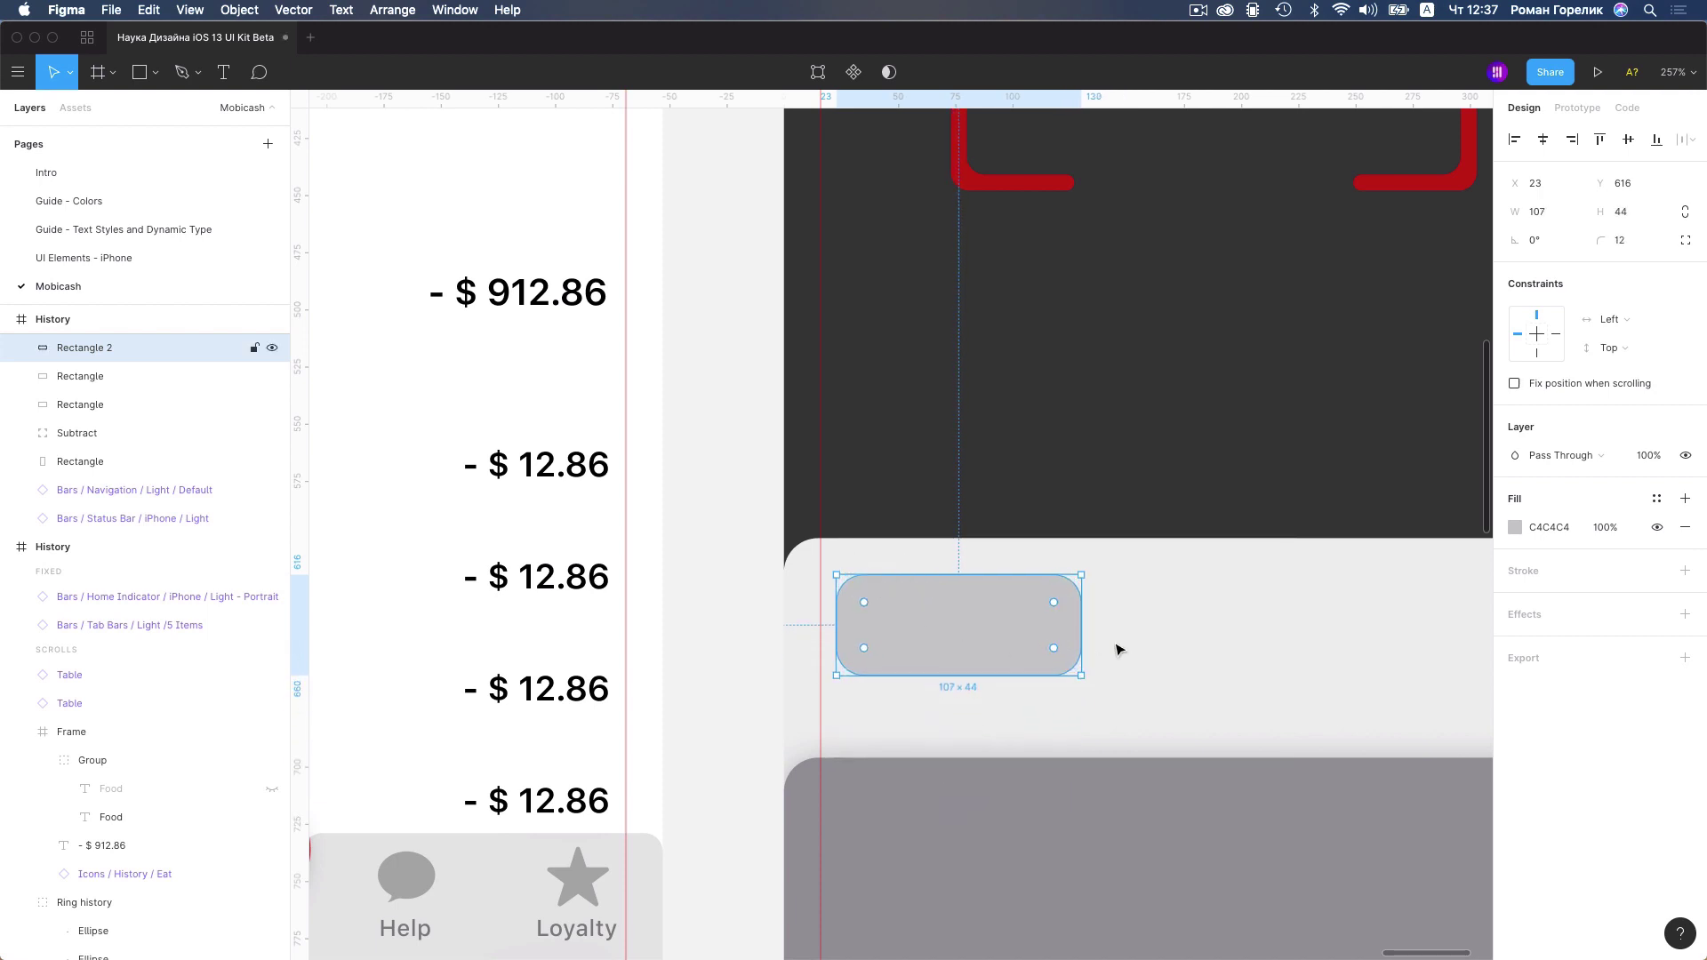
Give the button rectangle a white FFFFFF fill and a drop shadow
left_click(1515, 527)
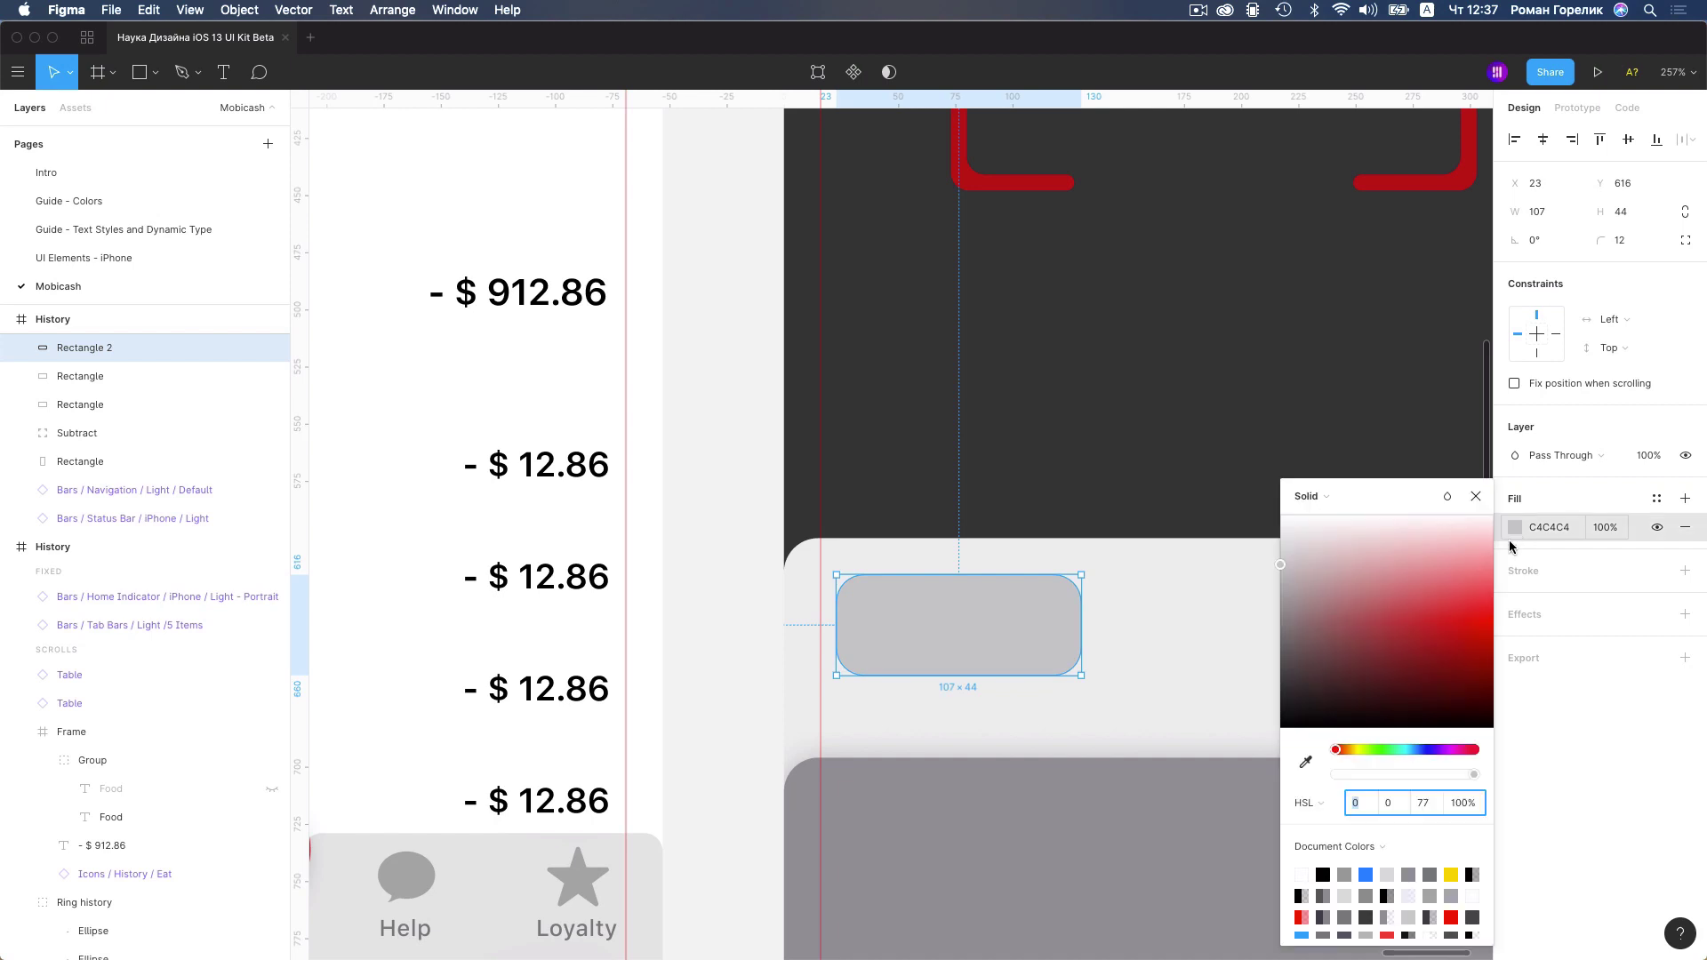
left_click_drag(1454, 567, 1280, 514)
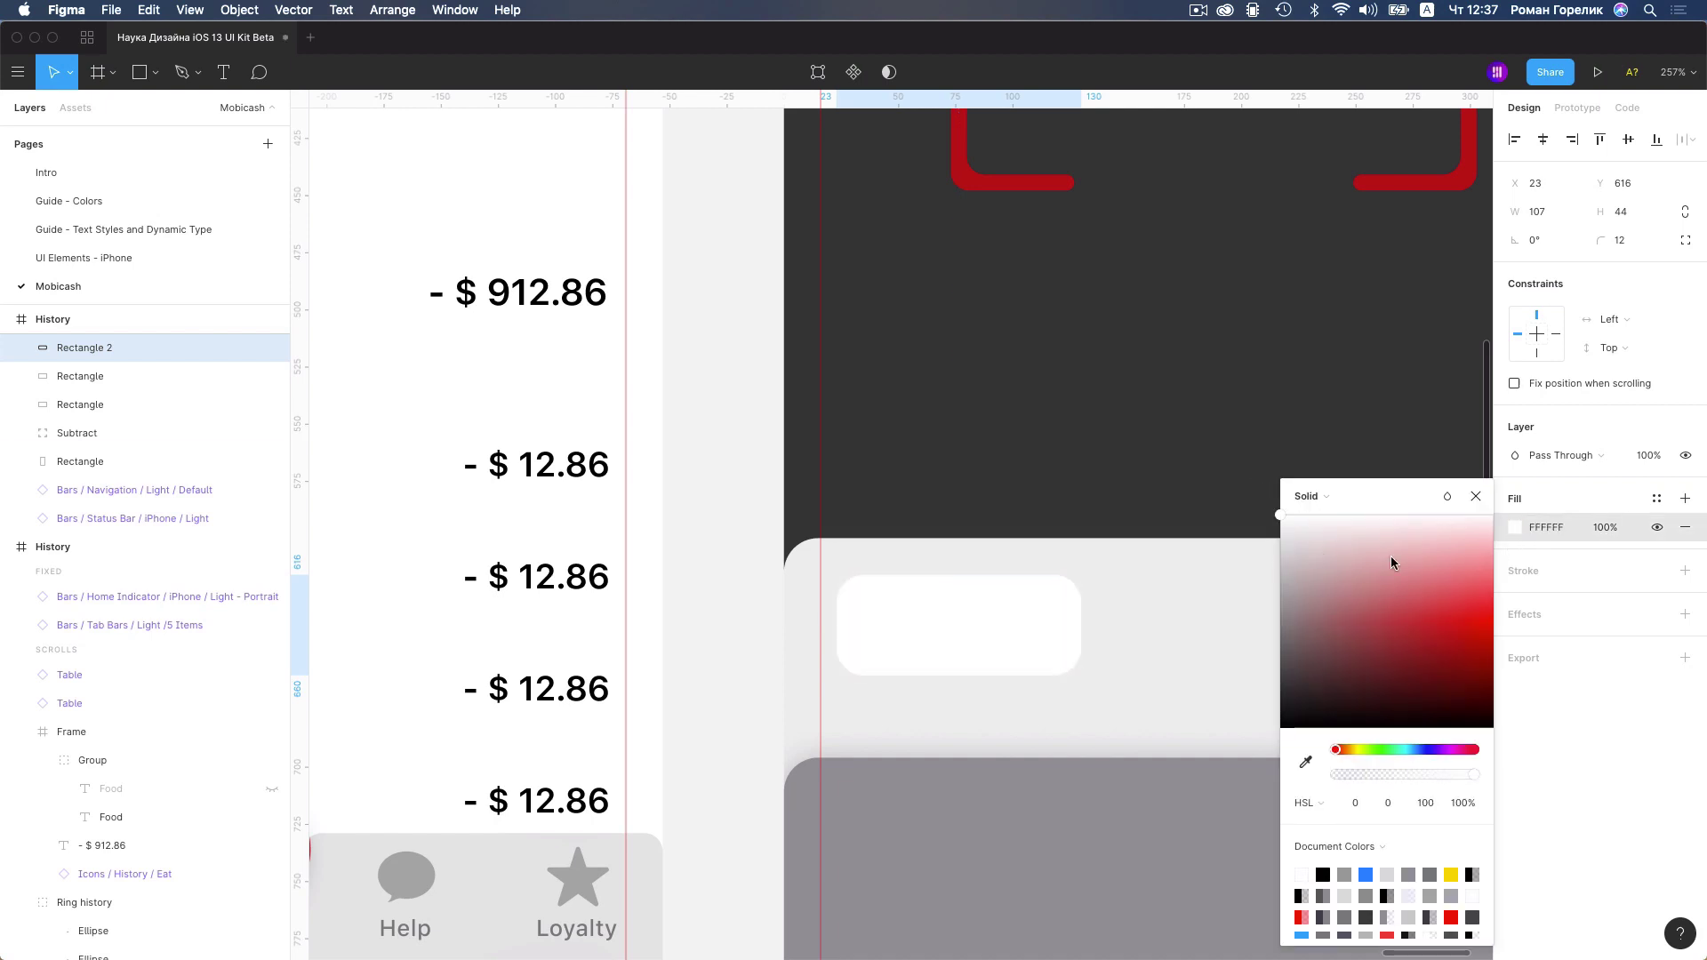
left_click(1503, 625)
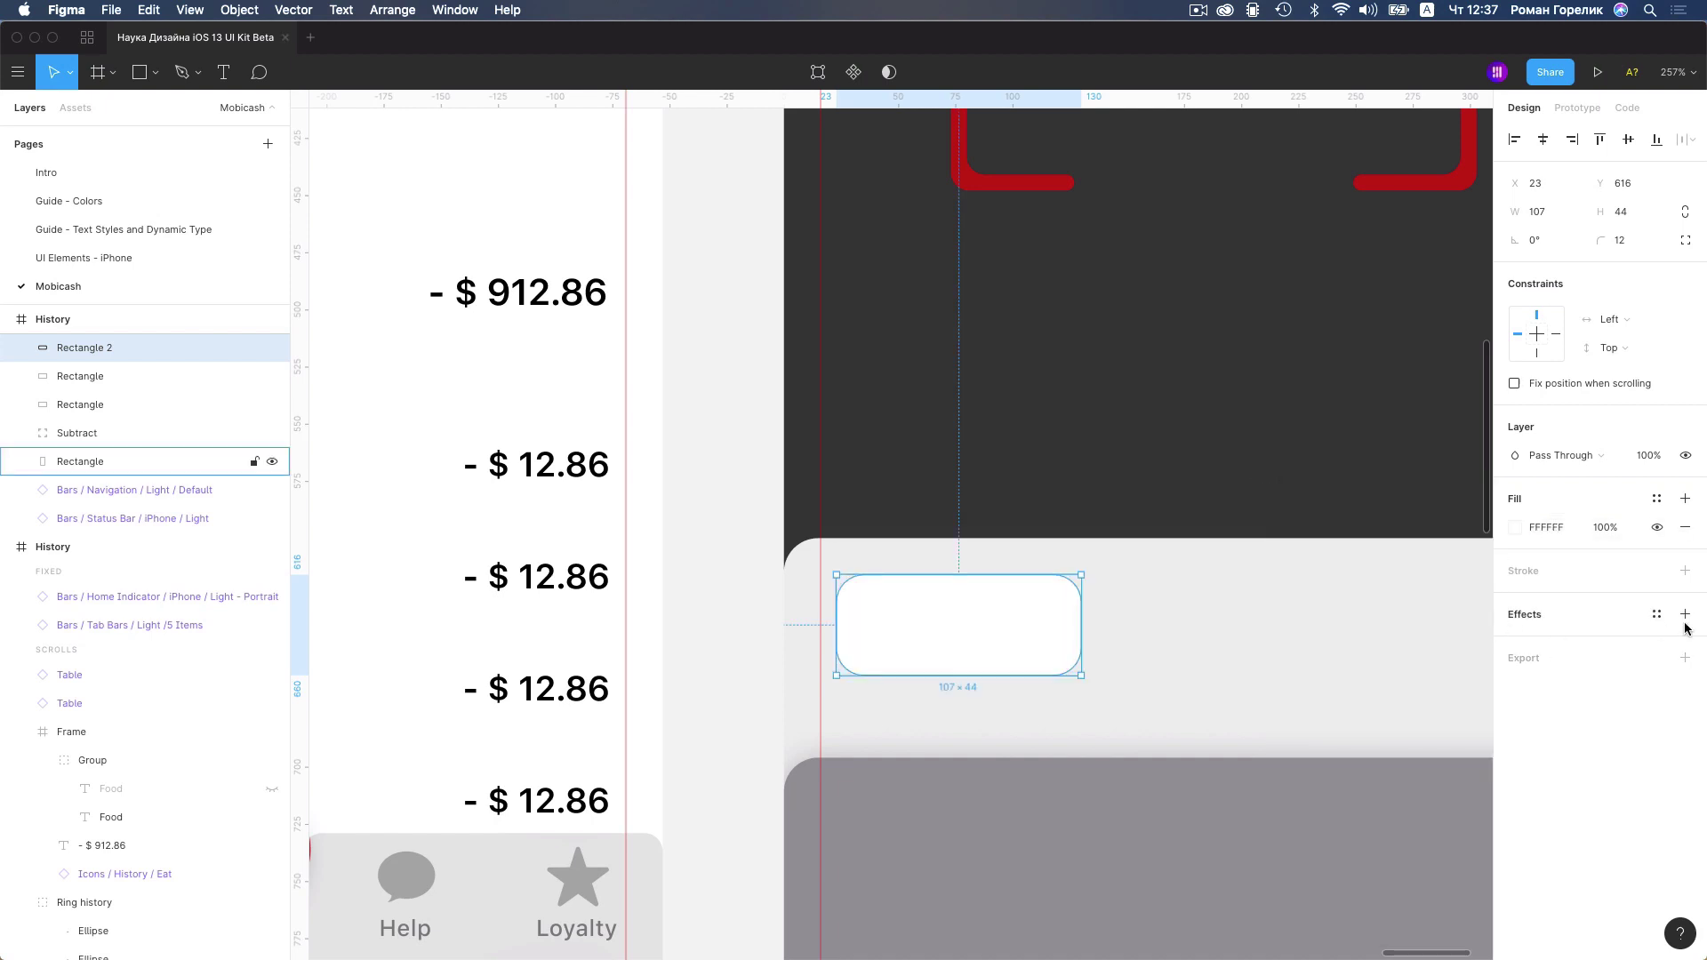
left_click(1685, 614)
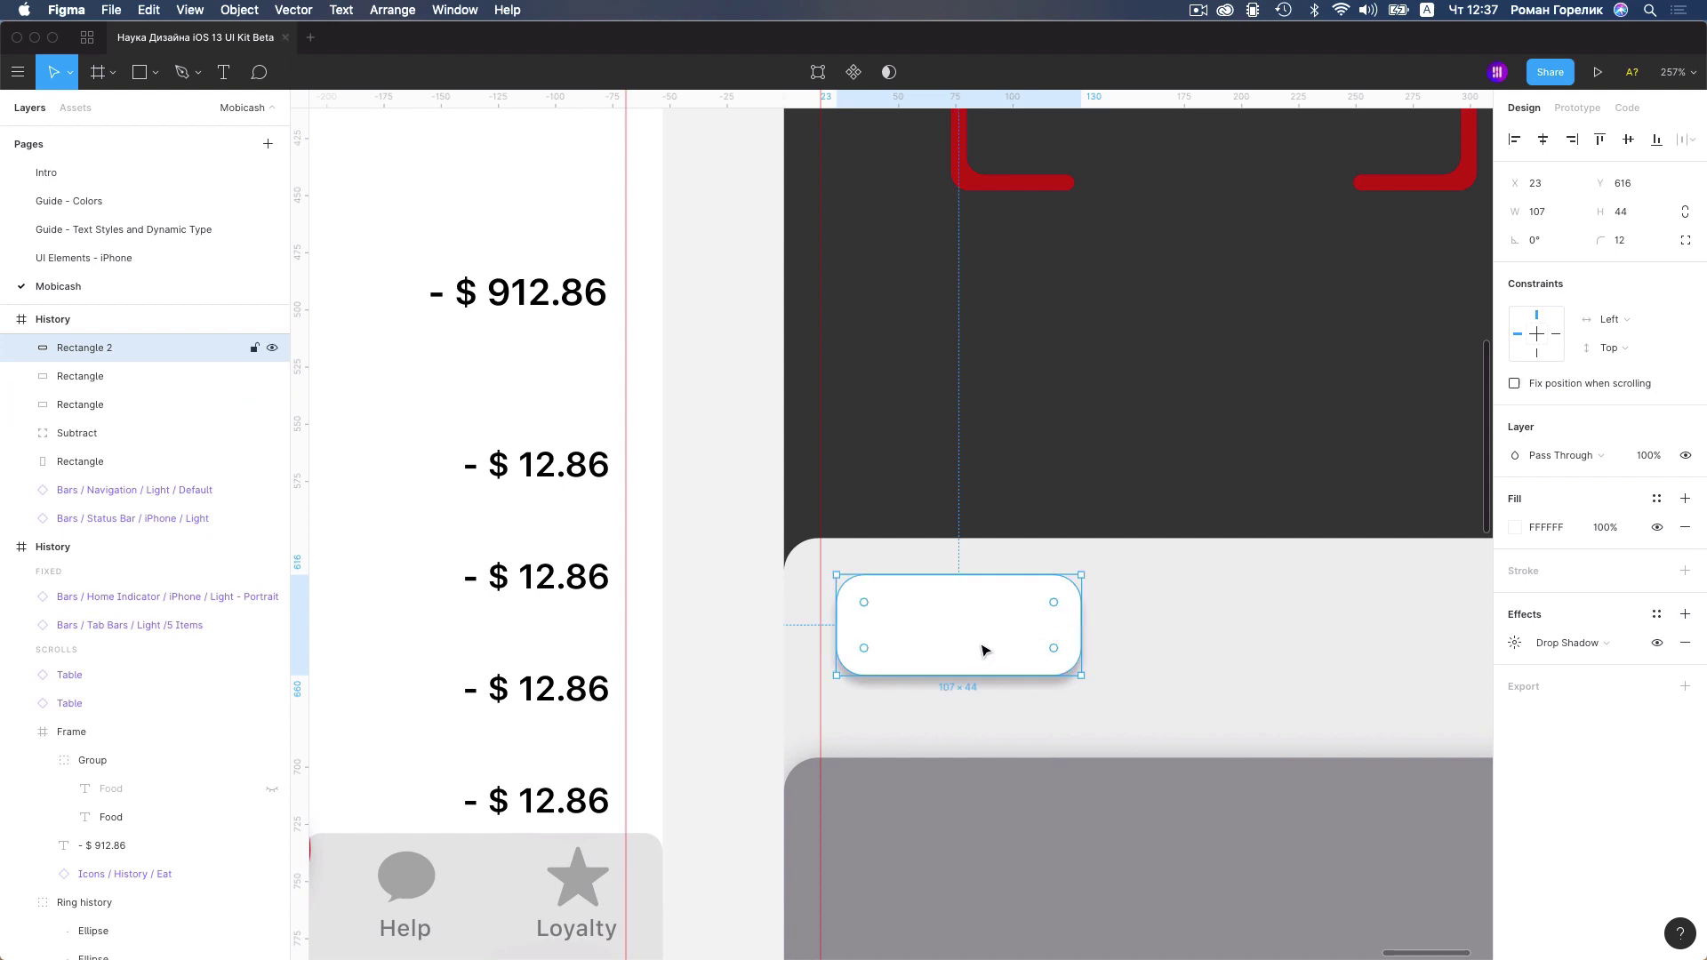
Add the text 'Keyboard' on the white button and move it to the button's centre
key("t")
left_click(948, 653)
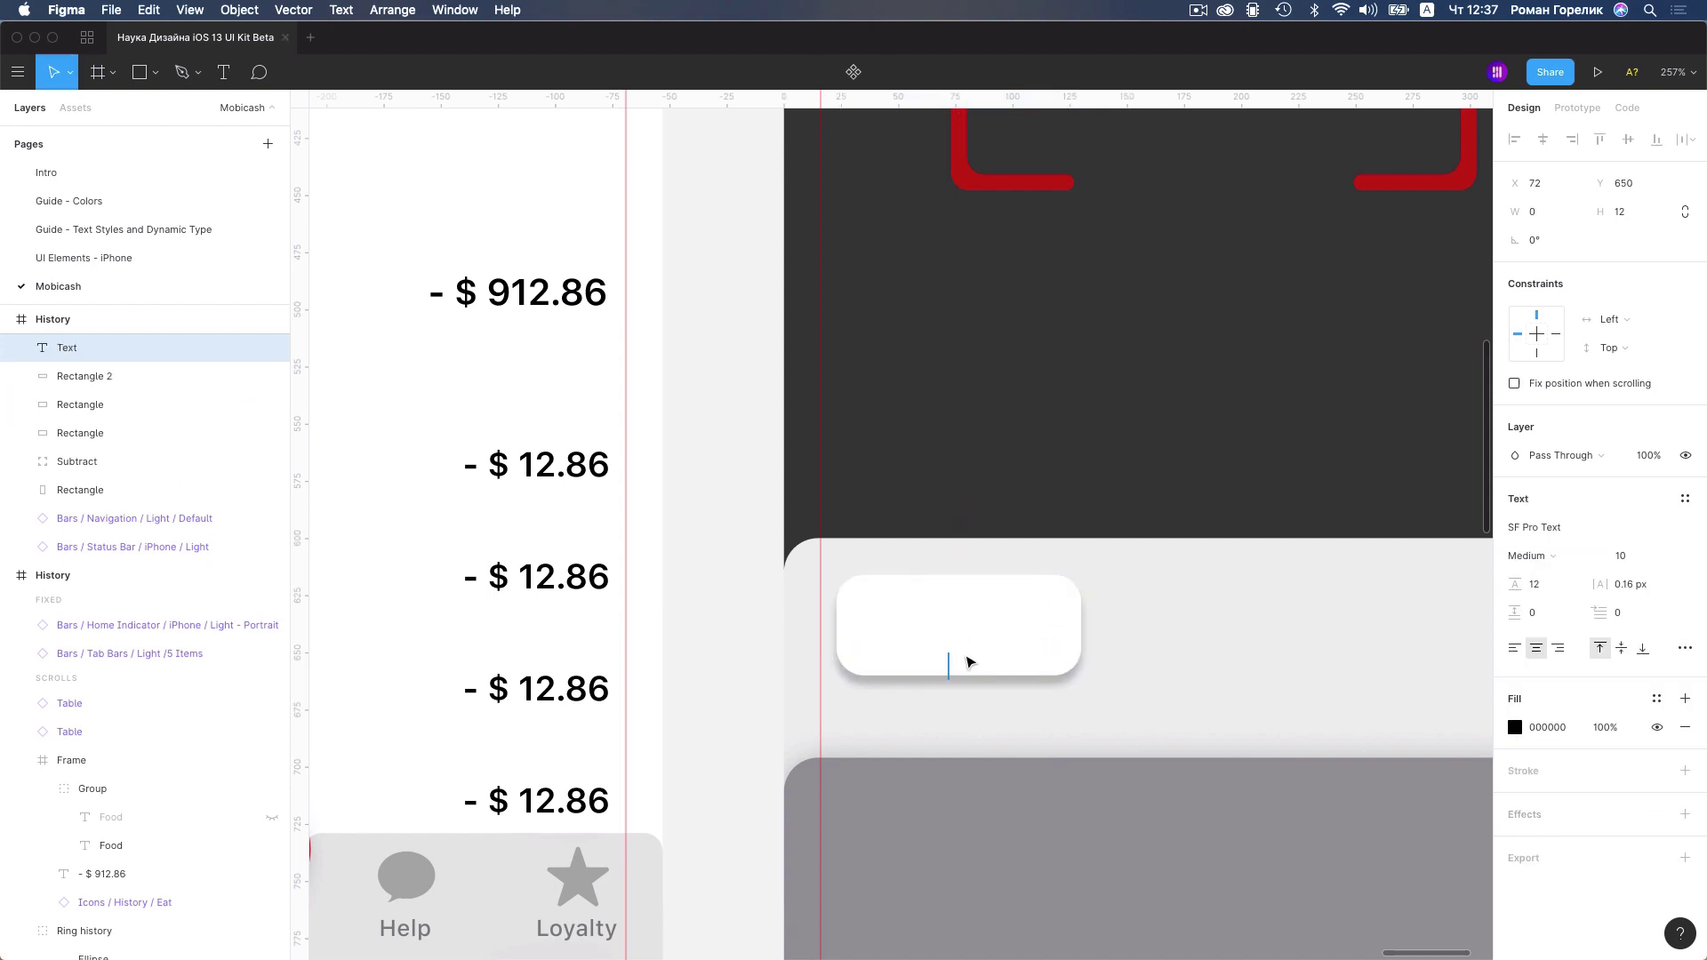
type("K")
key("BackSpace")
type("Code")
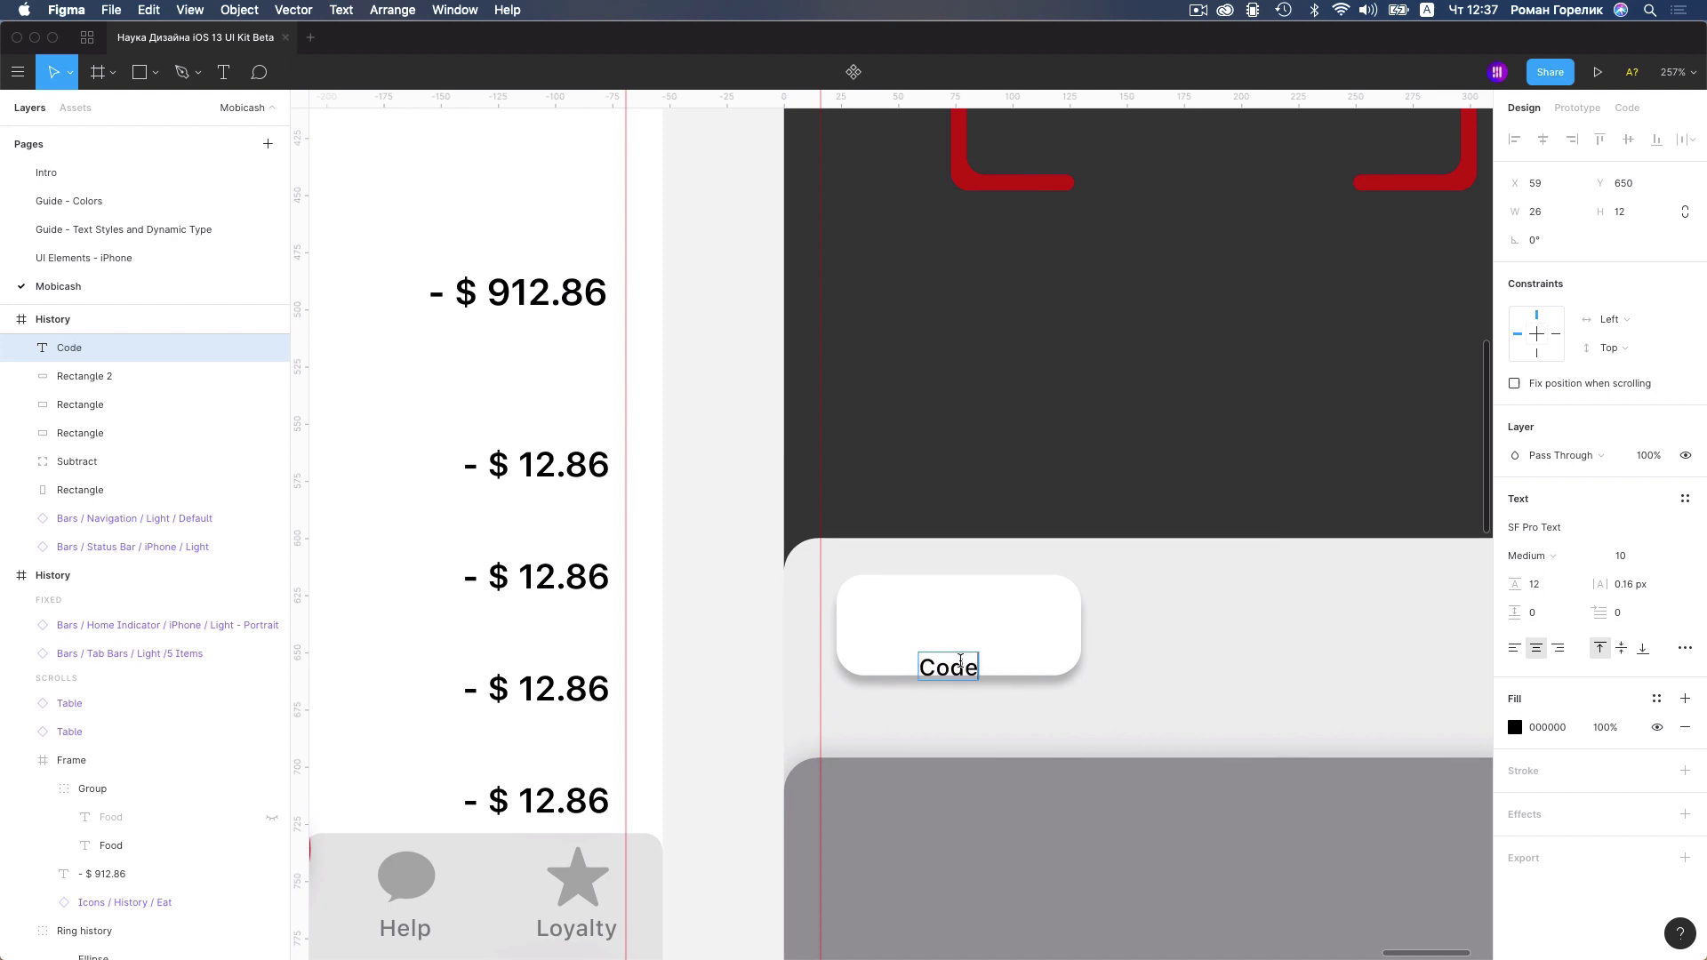
key("BackSpace")
key("BackSpace")
key("BackSpace")
key("BackSpace")
type("Ke")
type("yboa")
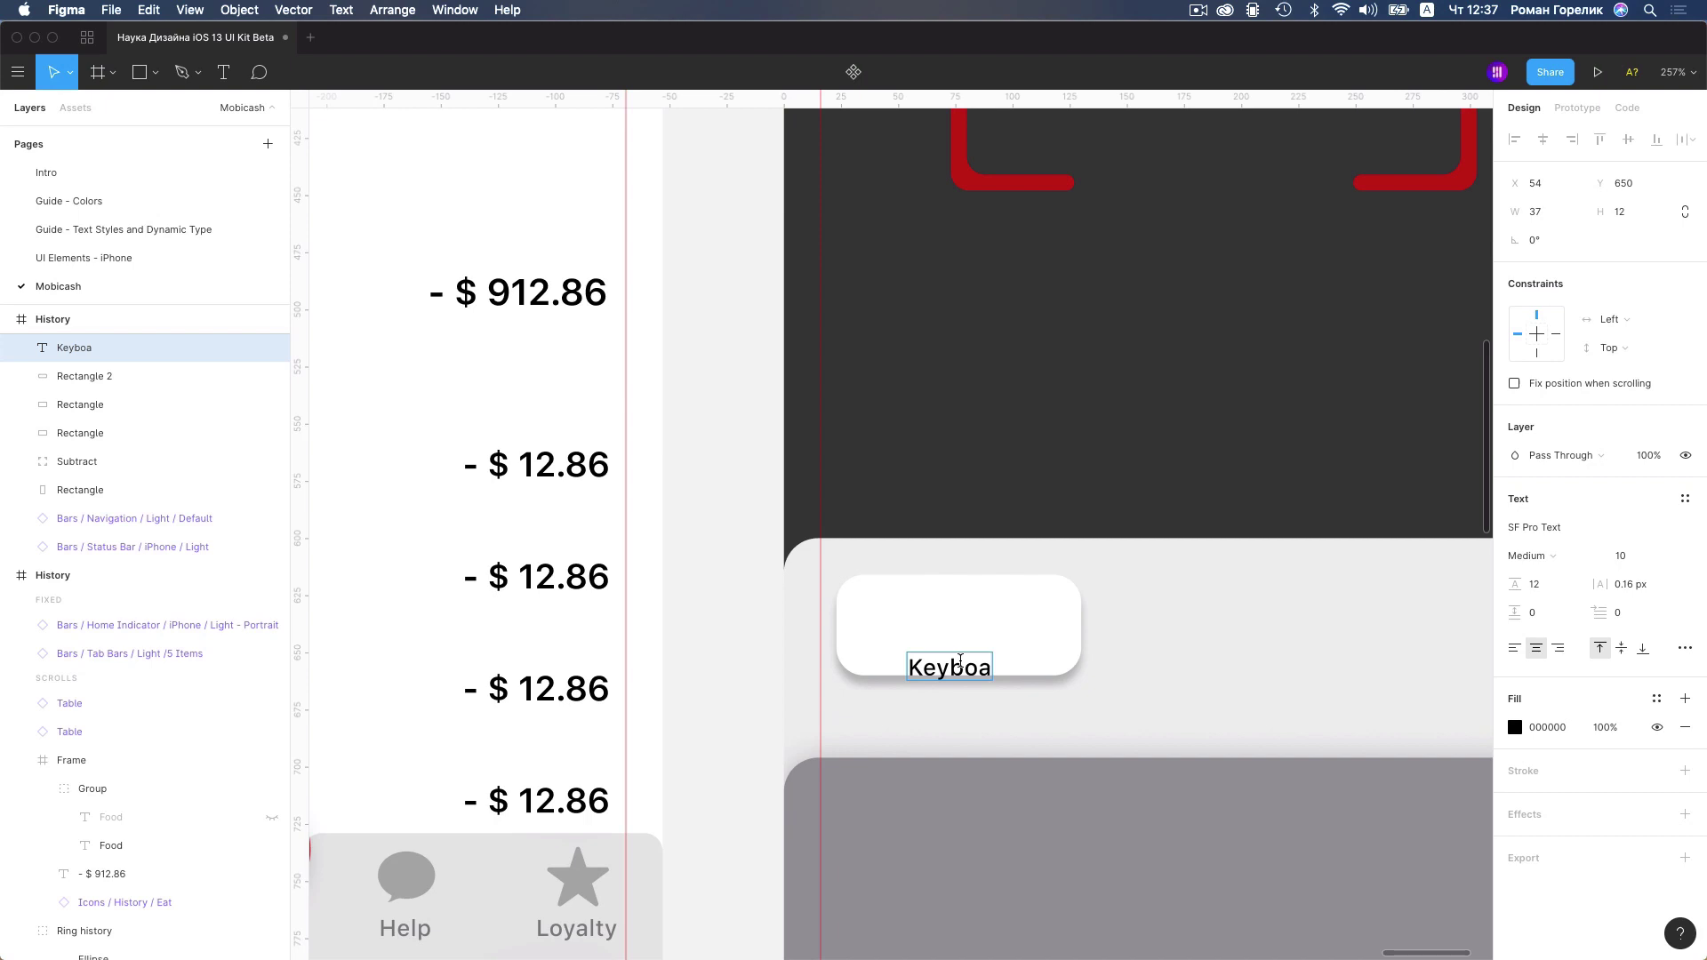
type("rd")
key("Escape")
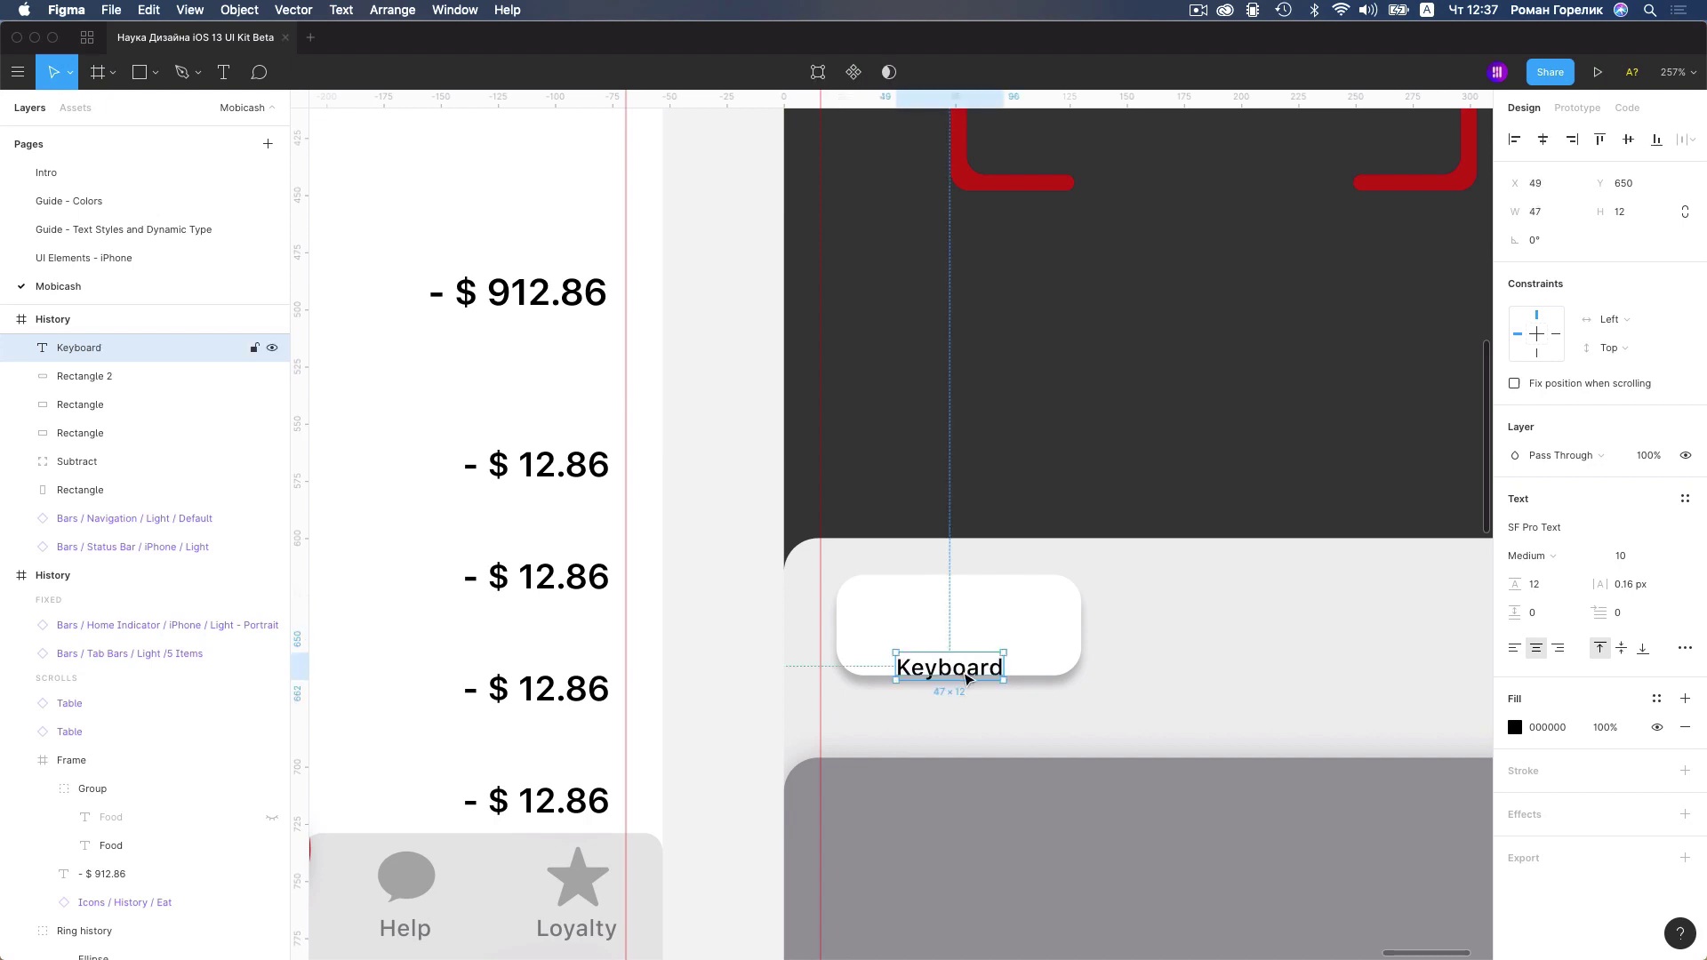
left_click_drag(960, 665, 978, 640)
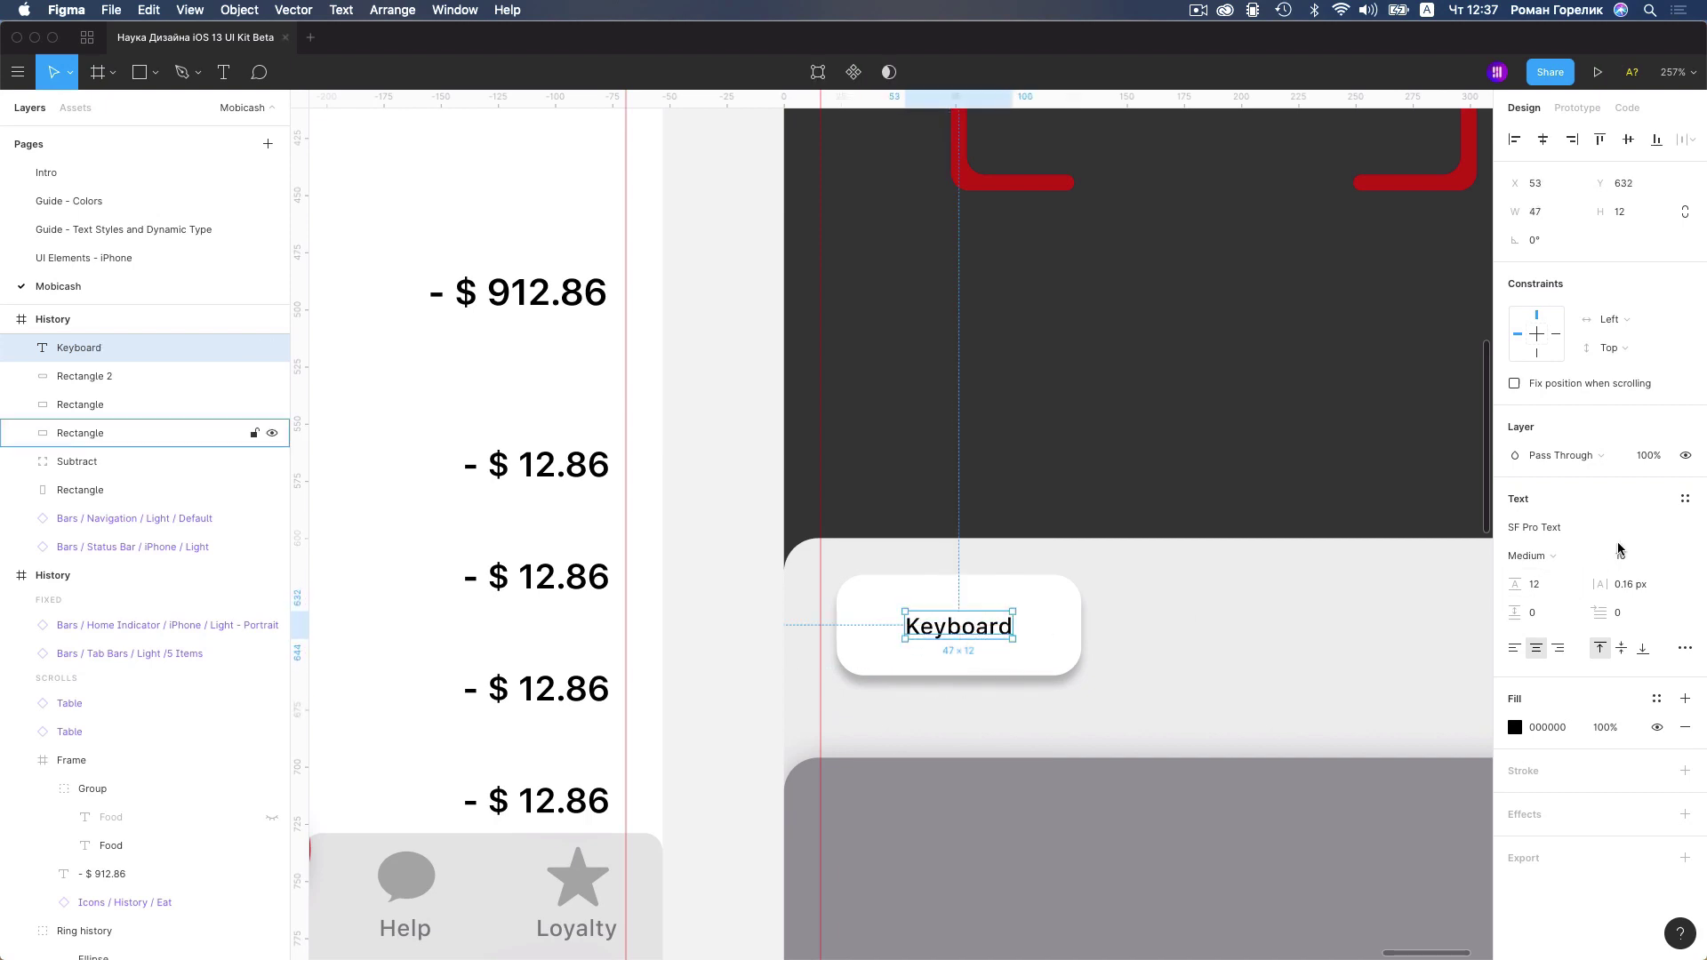
Apply the Caption2 Semibold 11 text style to the Keyboard label
left_click(1683, 502)
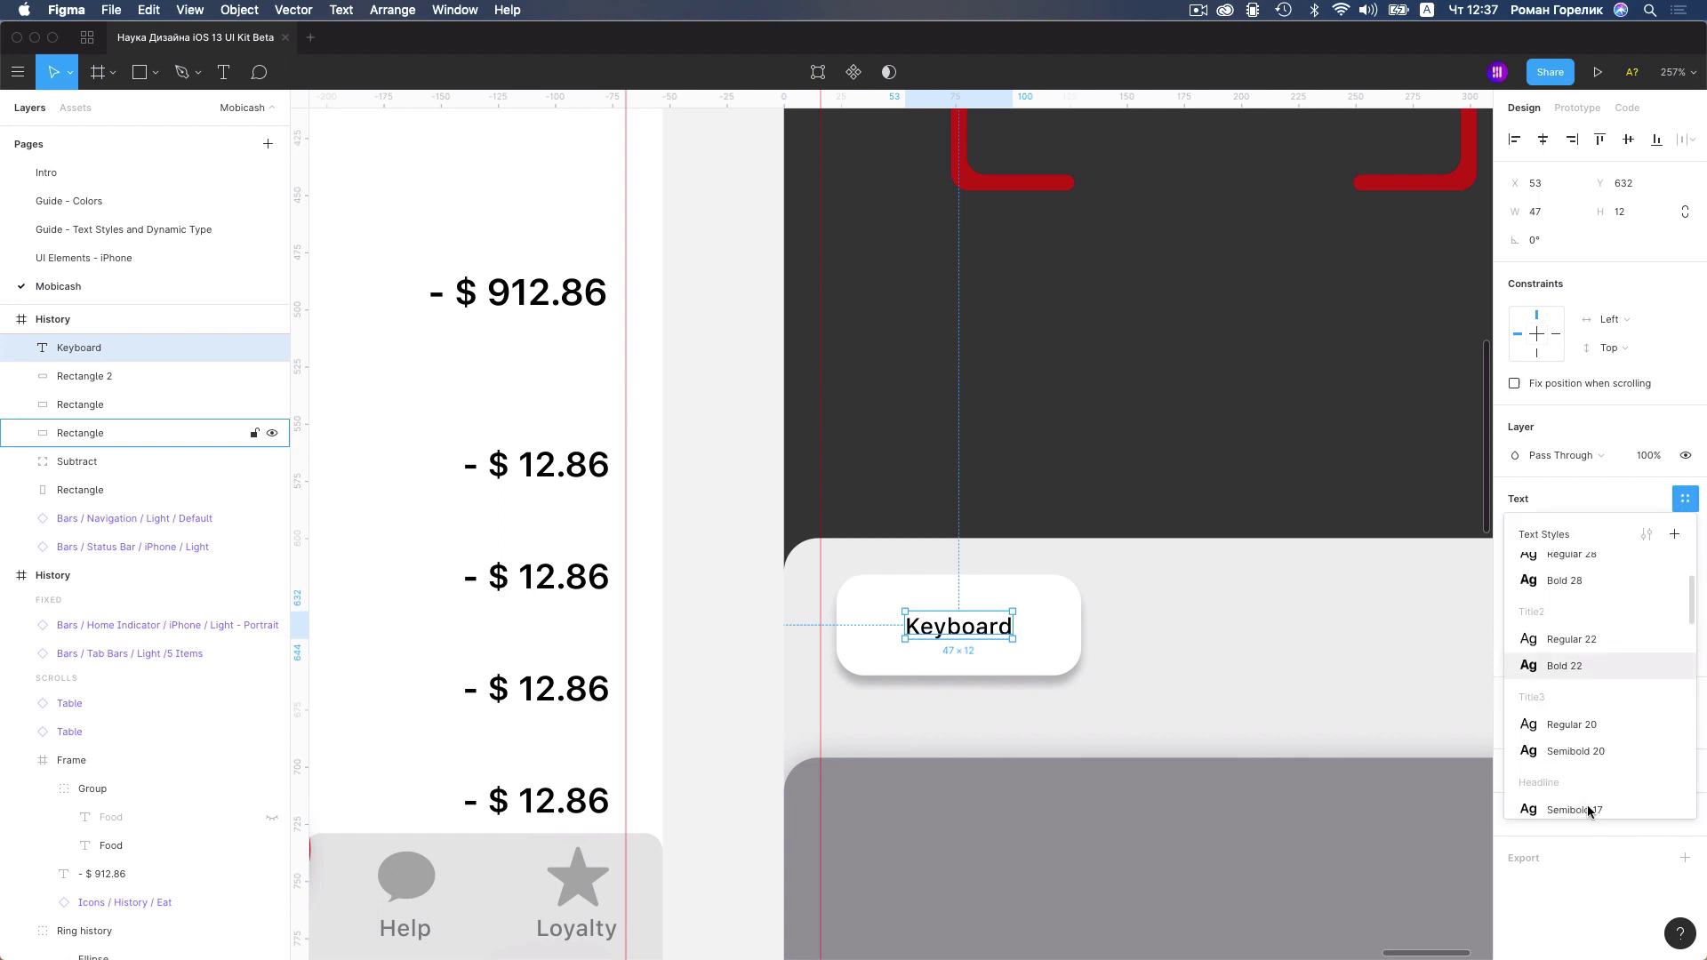
scroll(1582, 804, "down", 3)
scroll(1589, 809, "down", 3)
scroll(1589, 809, "down", 3)
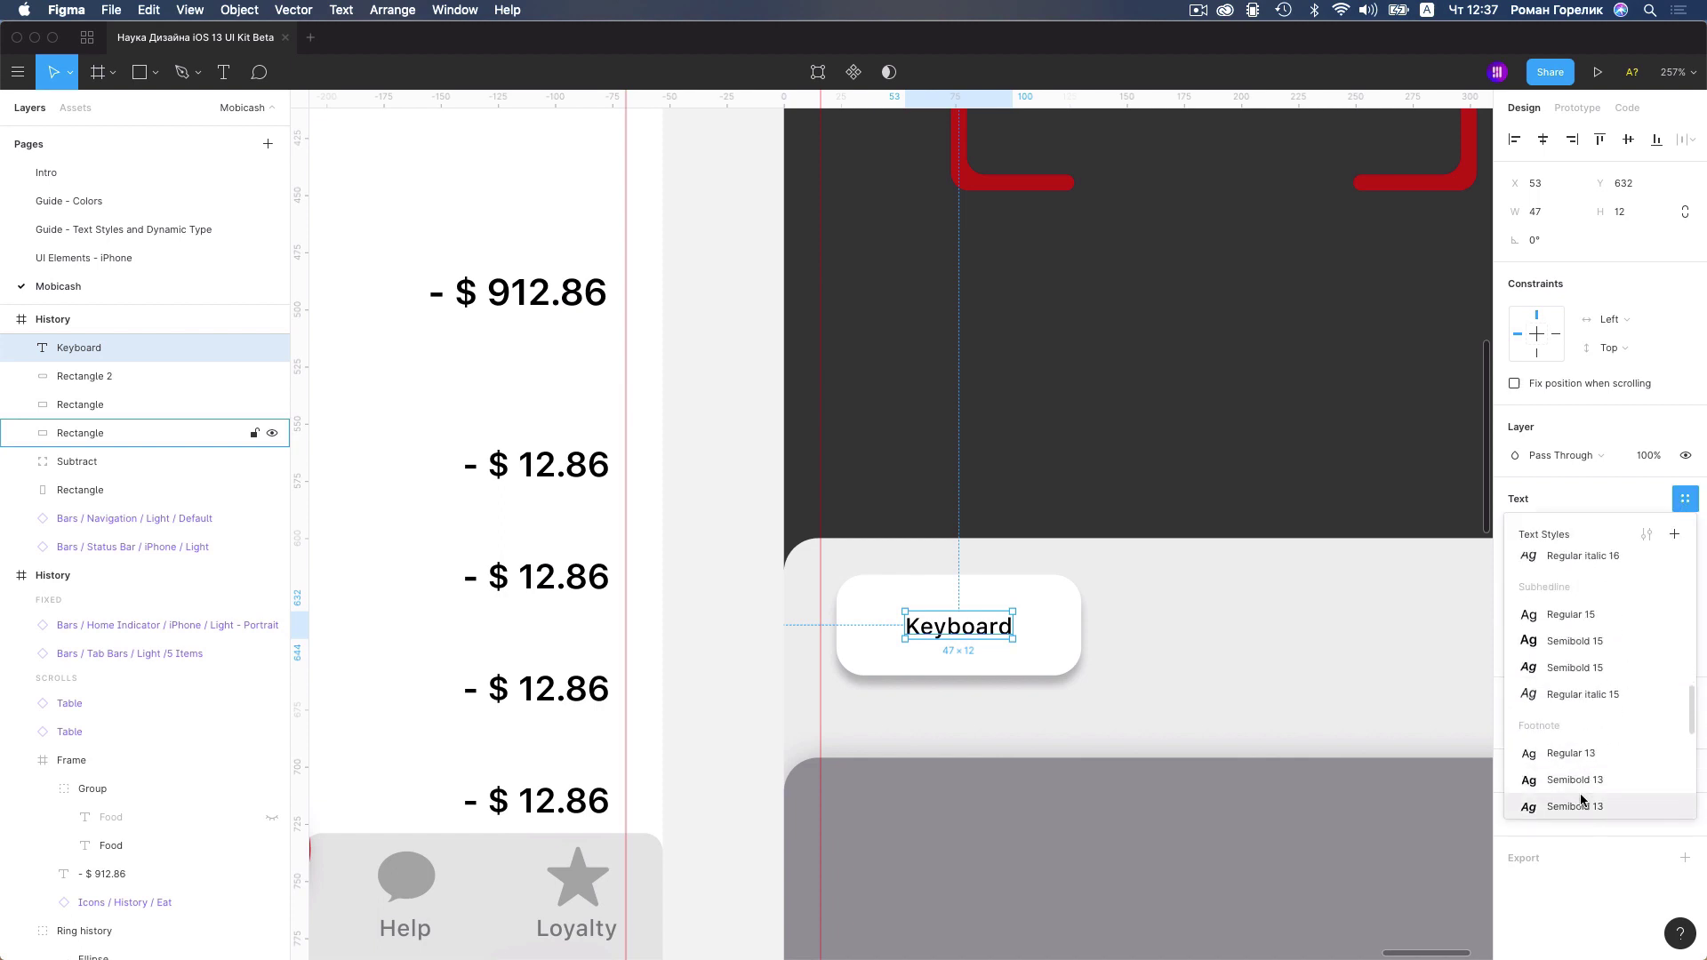
scroll(1583, 797, "down", 5)
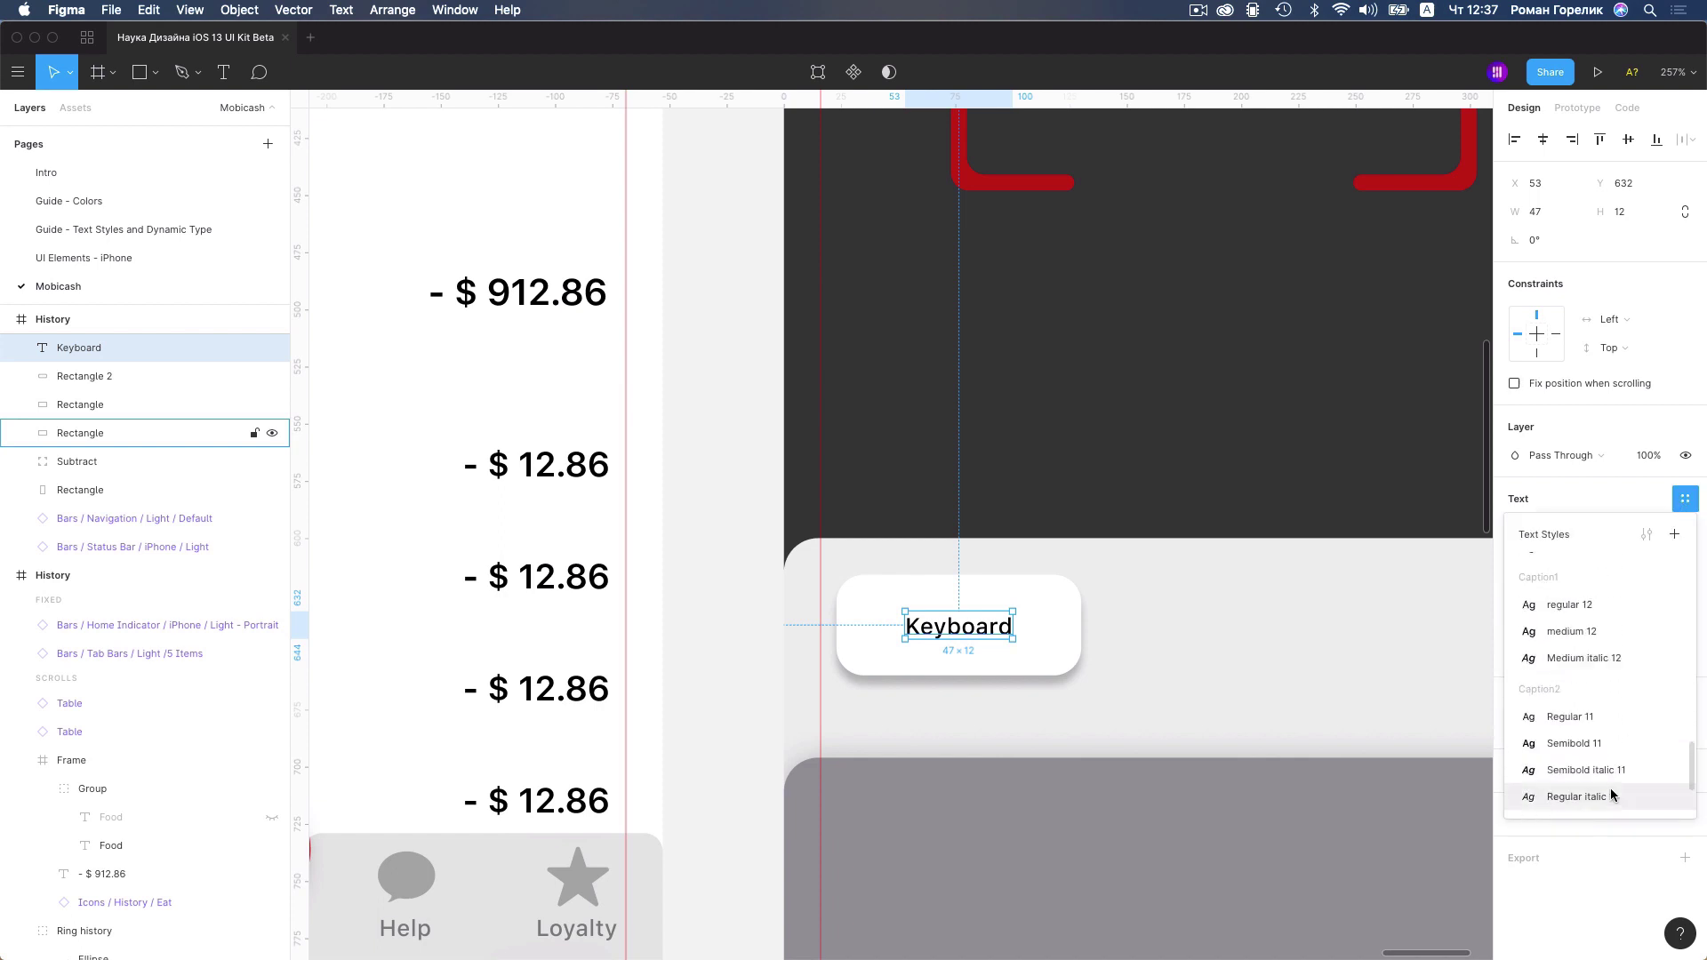
left_click(1585, 716)
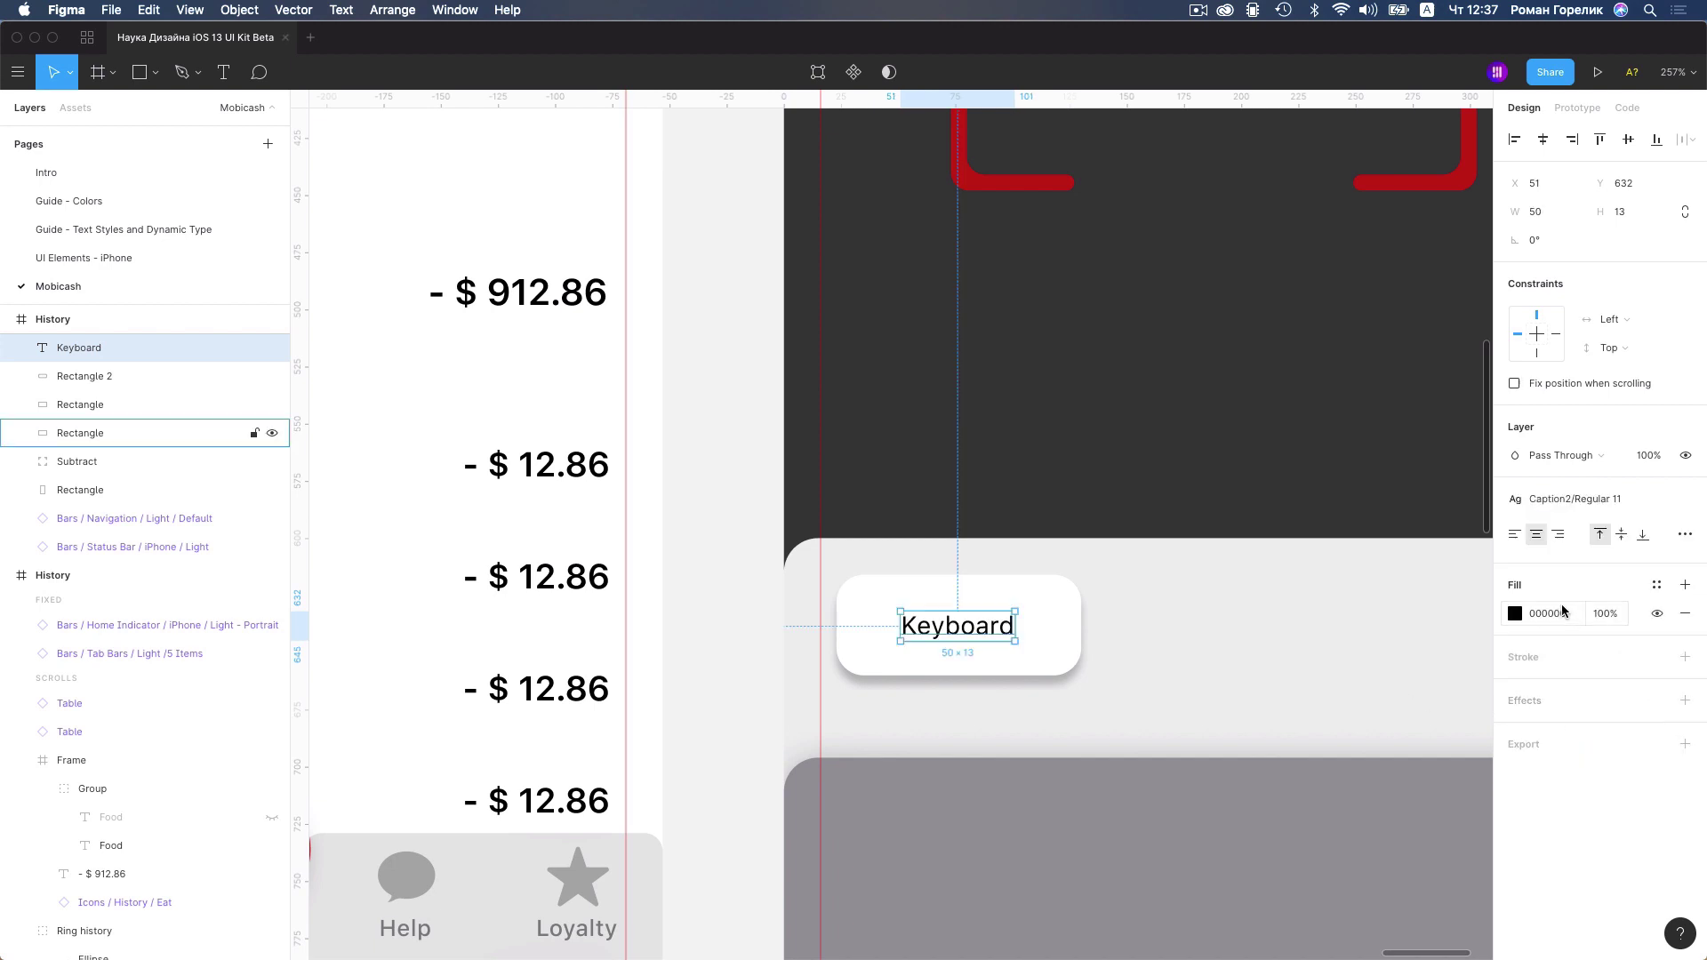
left_click(1668, 504)
left_click(1596, 719)
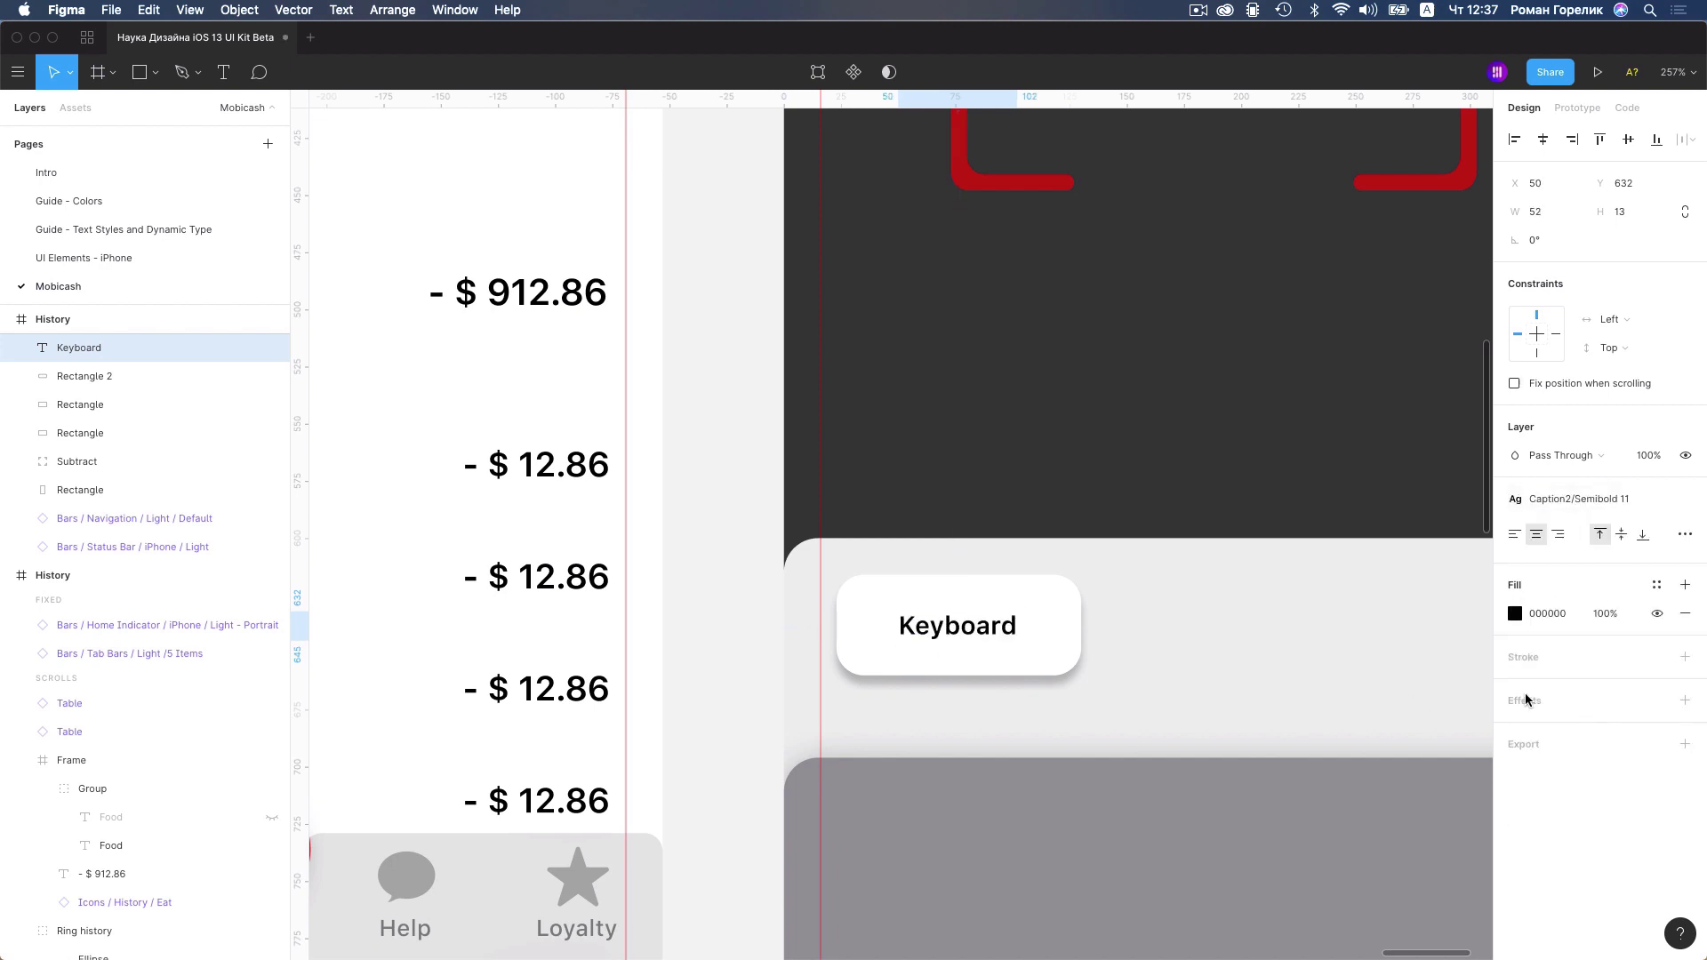
scroll(948, 658, "down", 5)
scroll(915, 653, "up", 8)
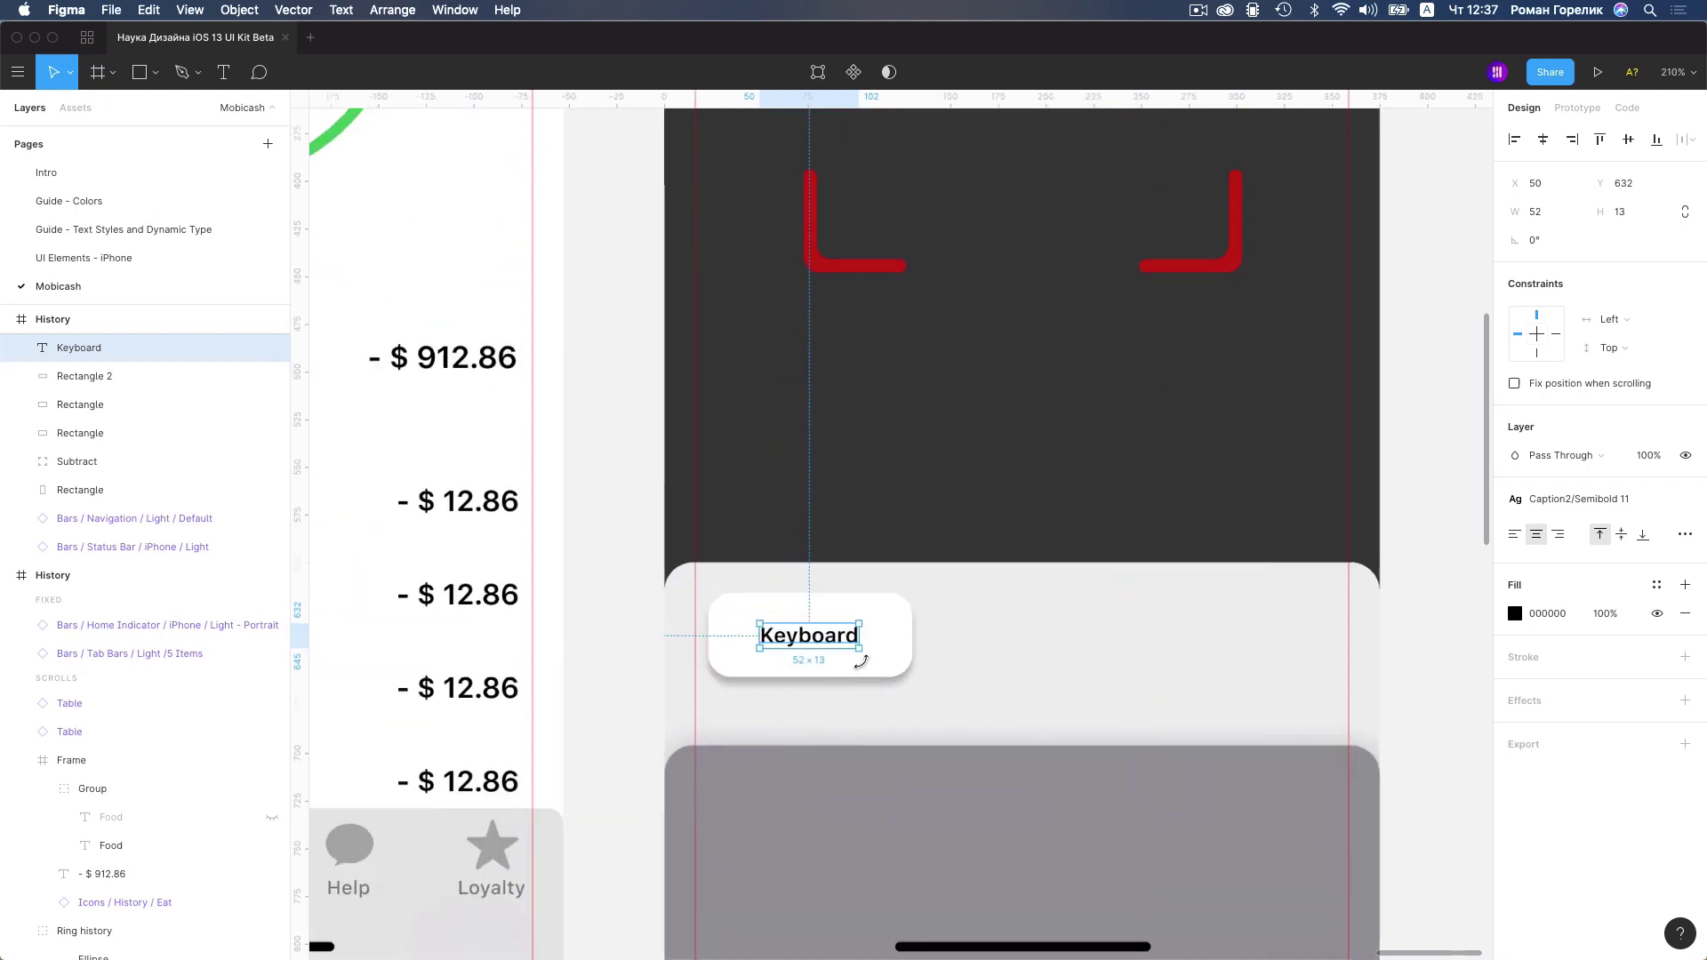
Shrink the white button to 72×35 and centre the Keyboard label inside it
left_click(916, 658)
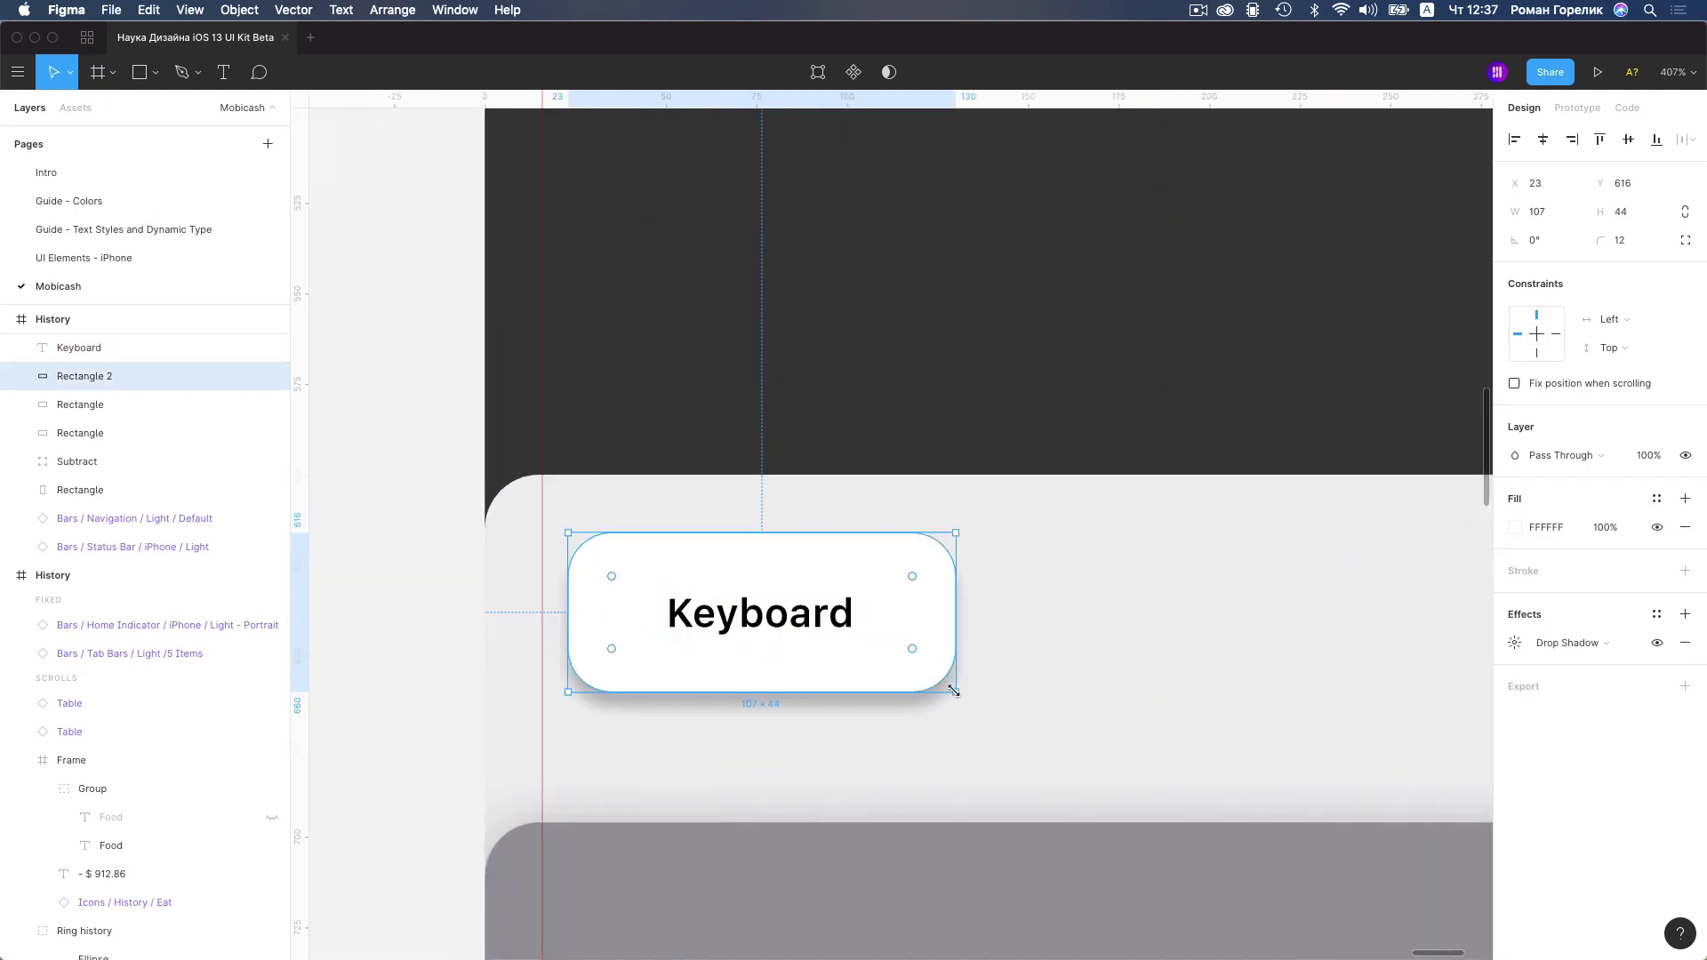
left_click_drag(957, 692, 828, 660)
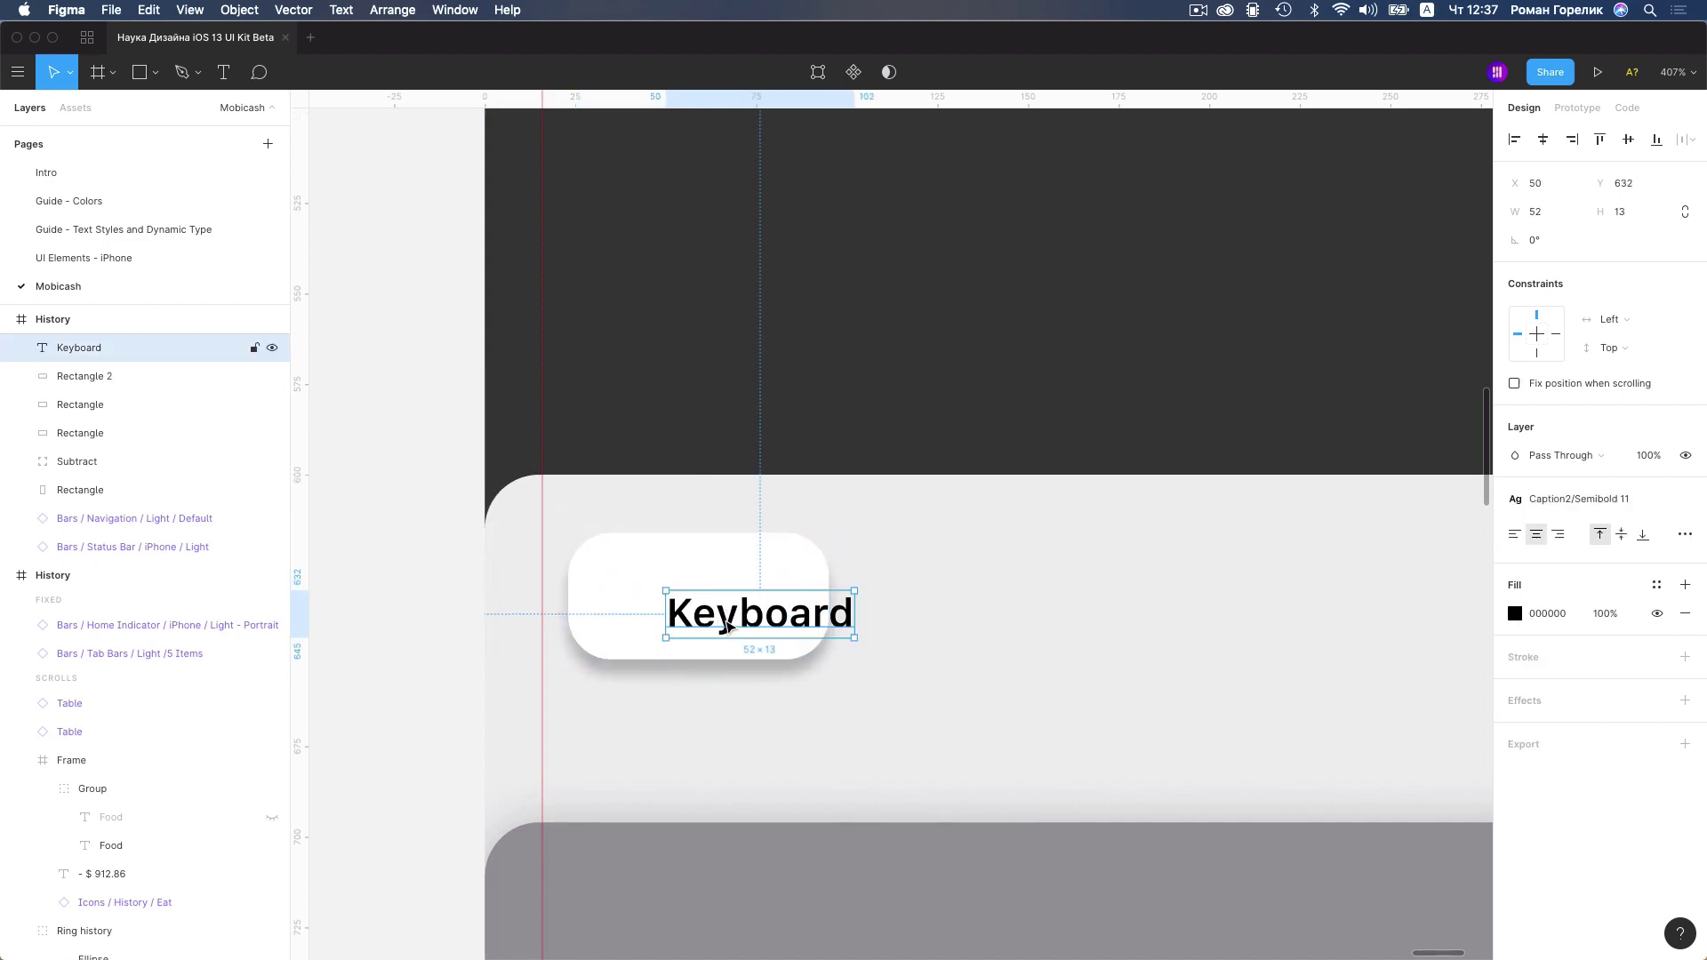
left_click_drag(722, 627, 678, 610)
left_click(697, 552, "shift")
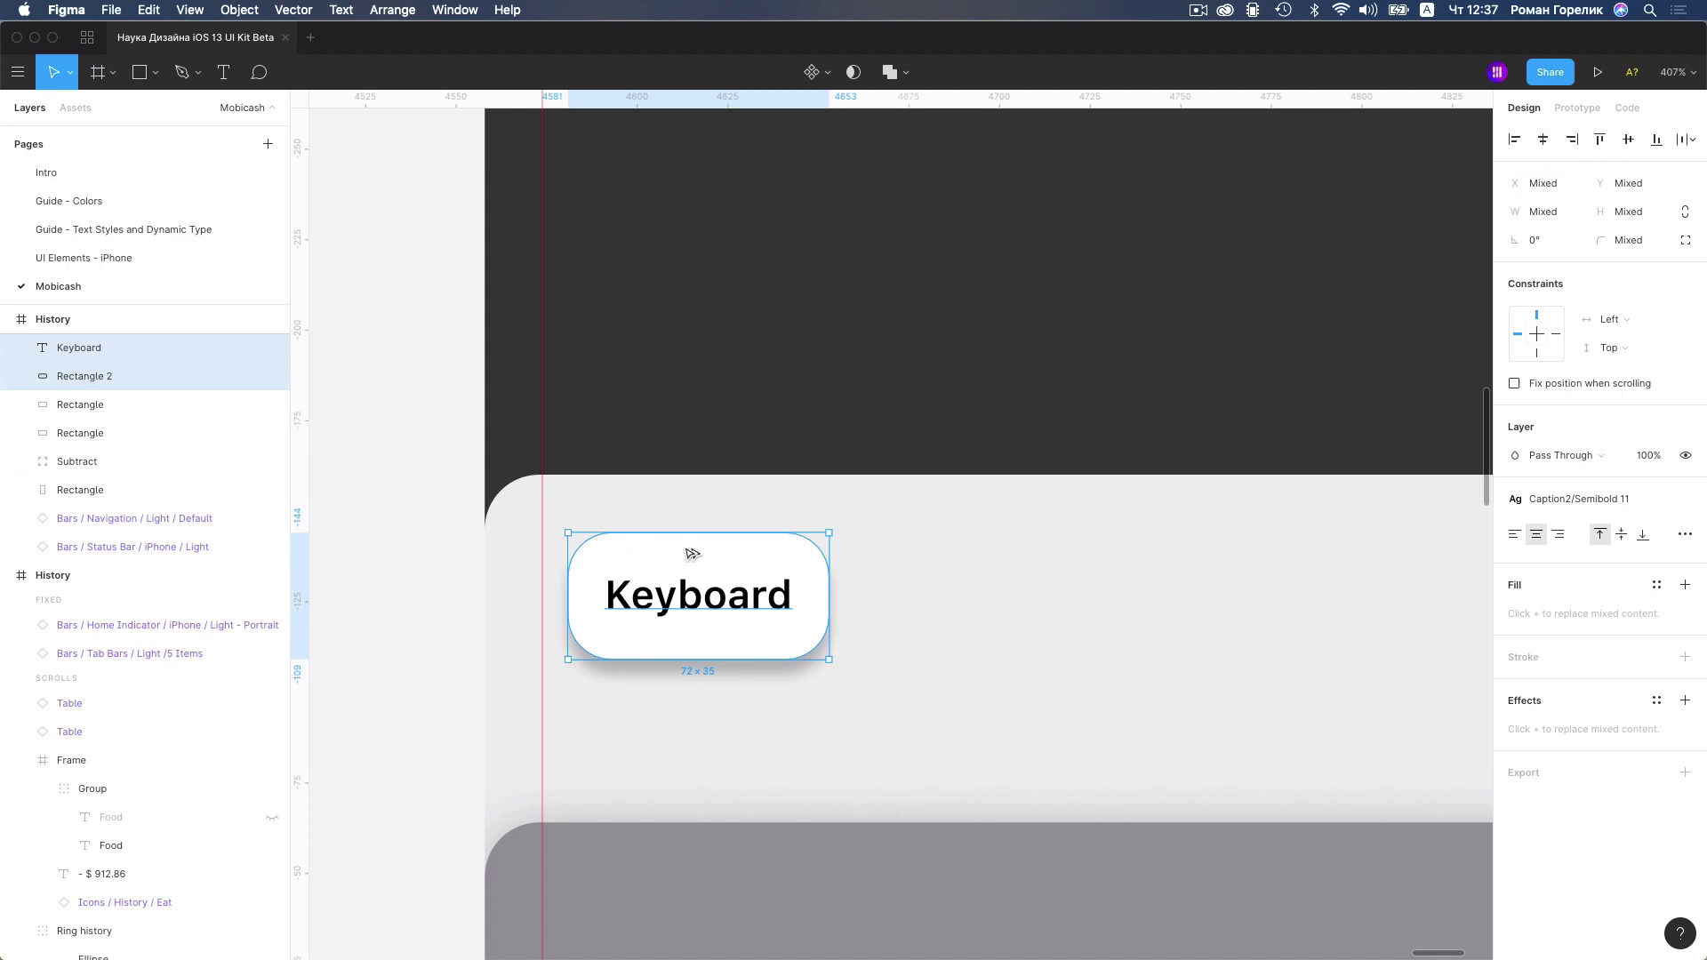
Duplicate the Keyboard button once, leaving a single copy just to its right
left_click_drag(694, 557, 919, 551)
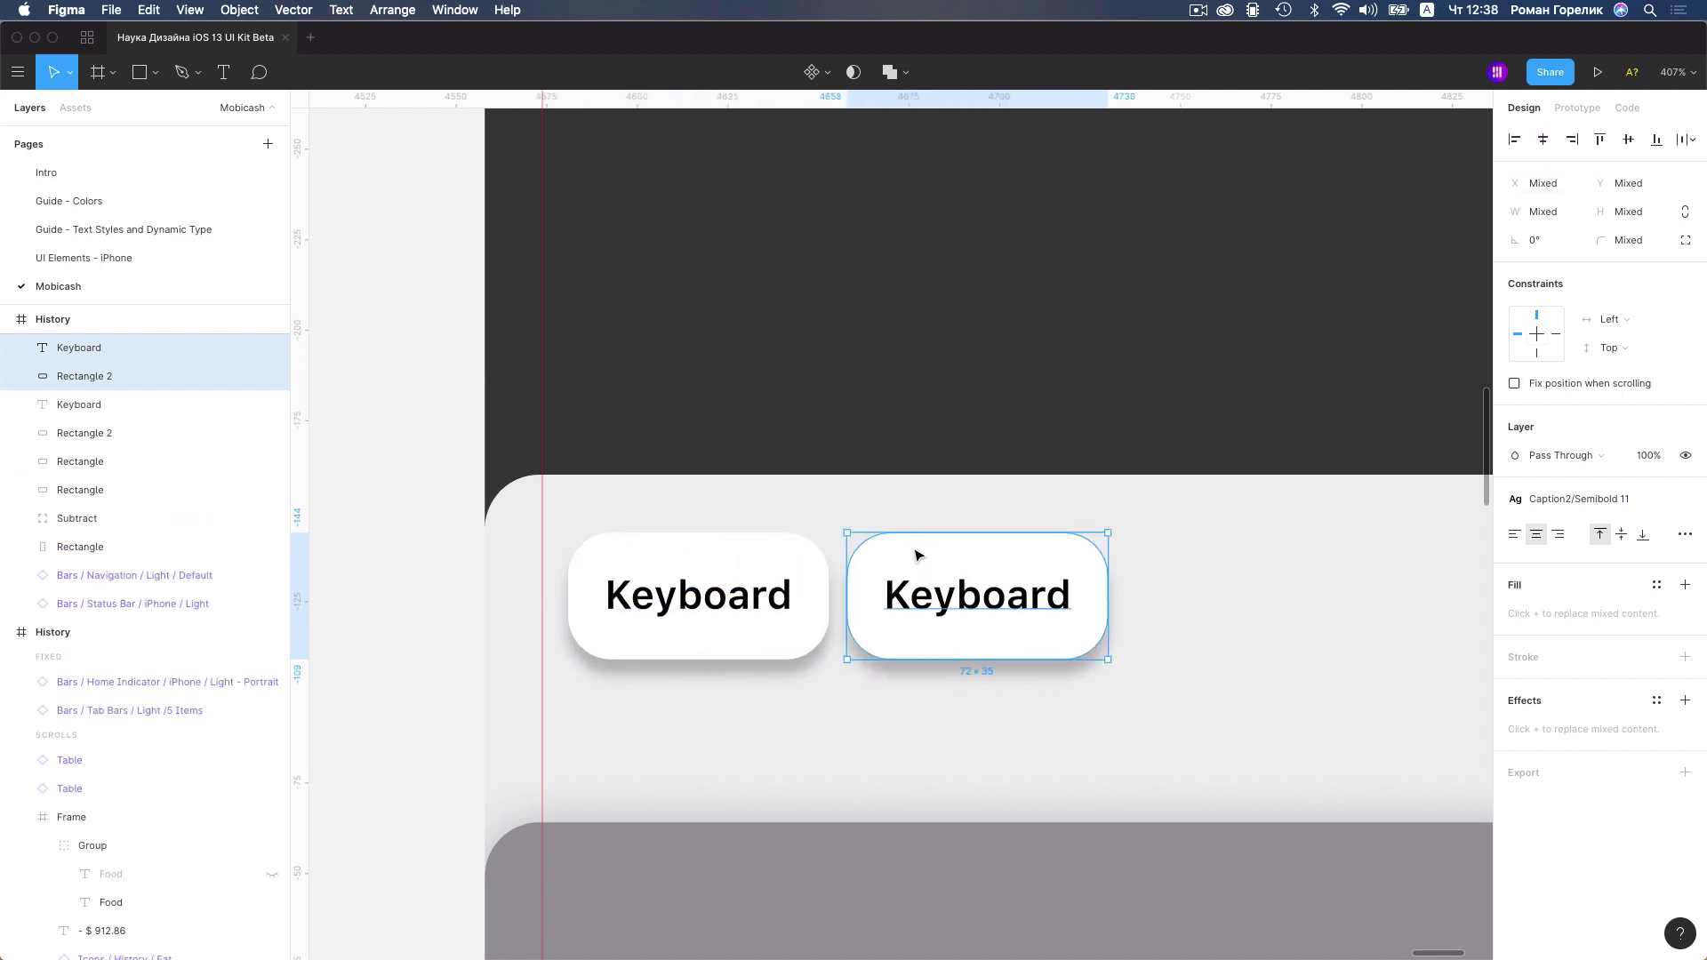
key("super+d")
key("super+d")
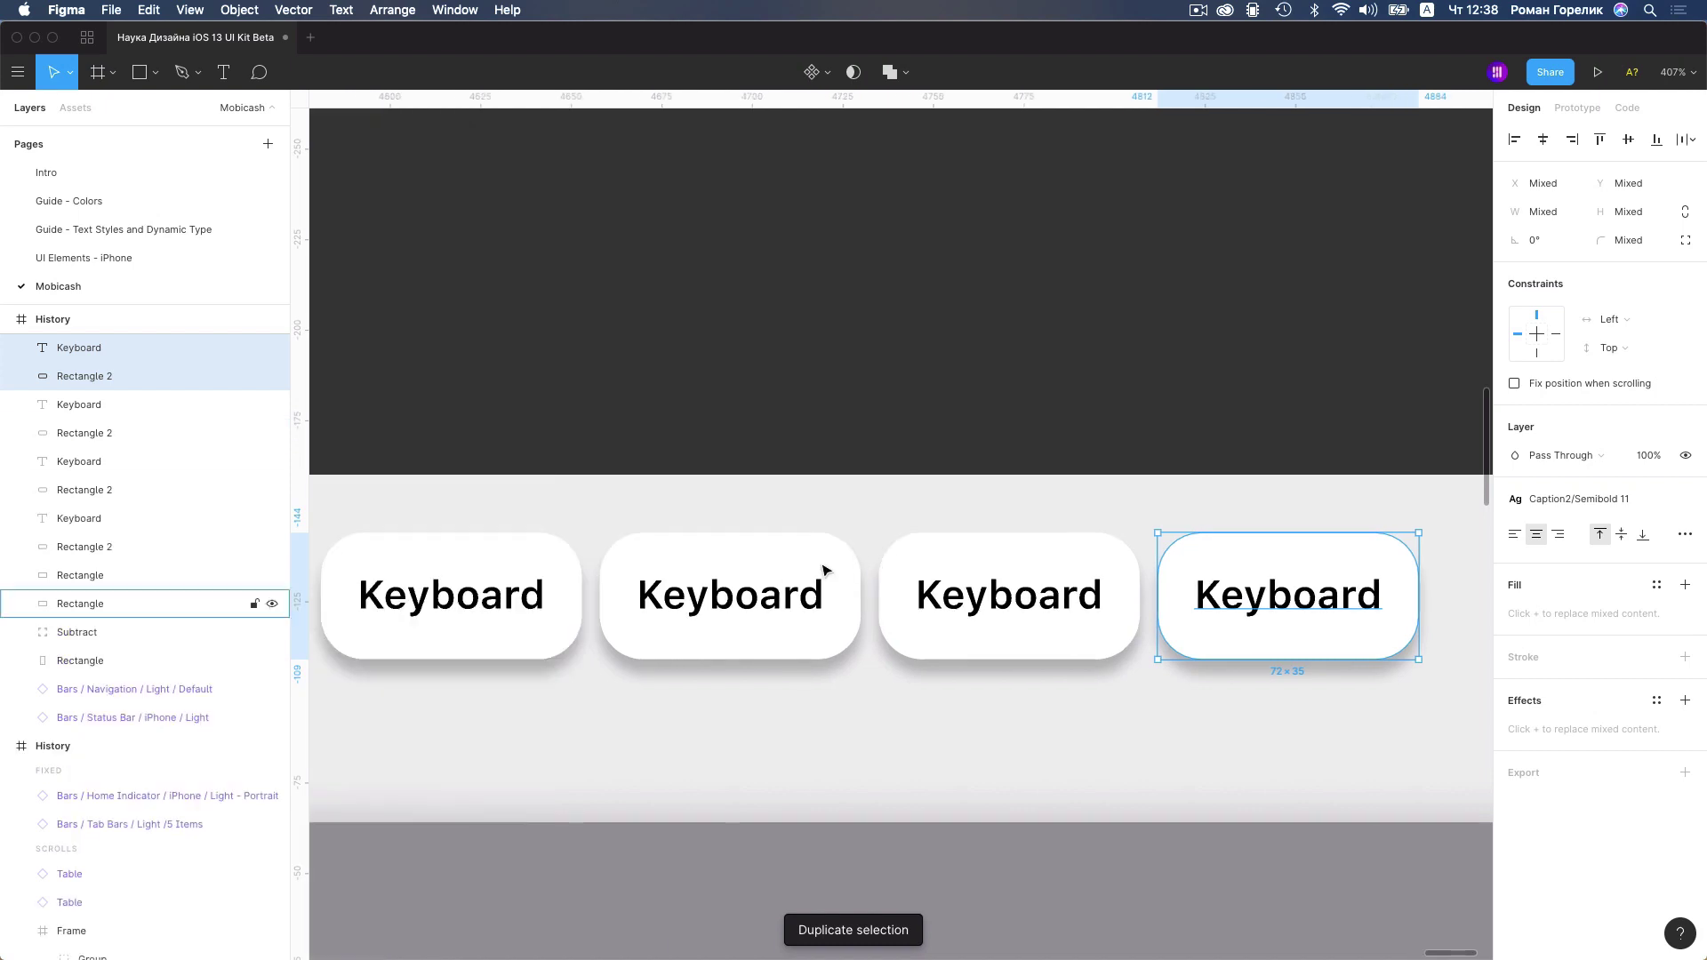
scroll(1119, 604, "down", 5)
scroll(1111, 600, "down", 3)
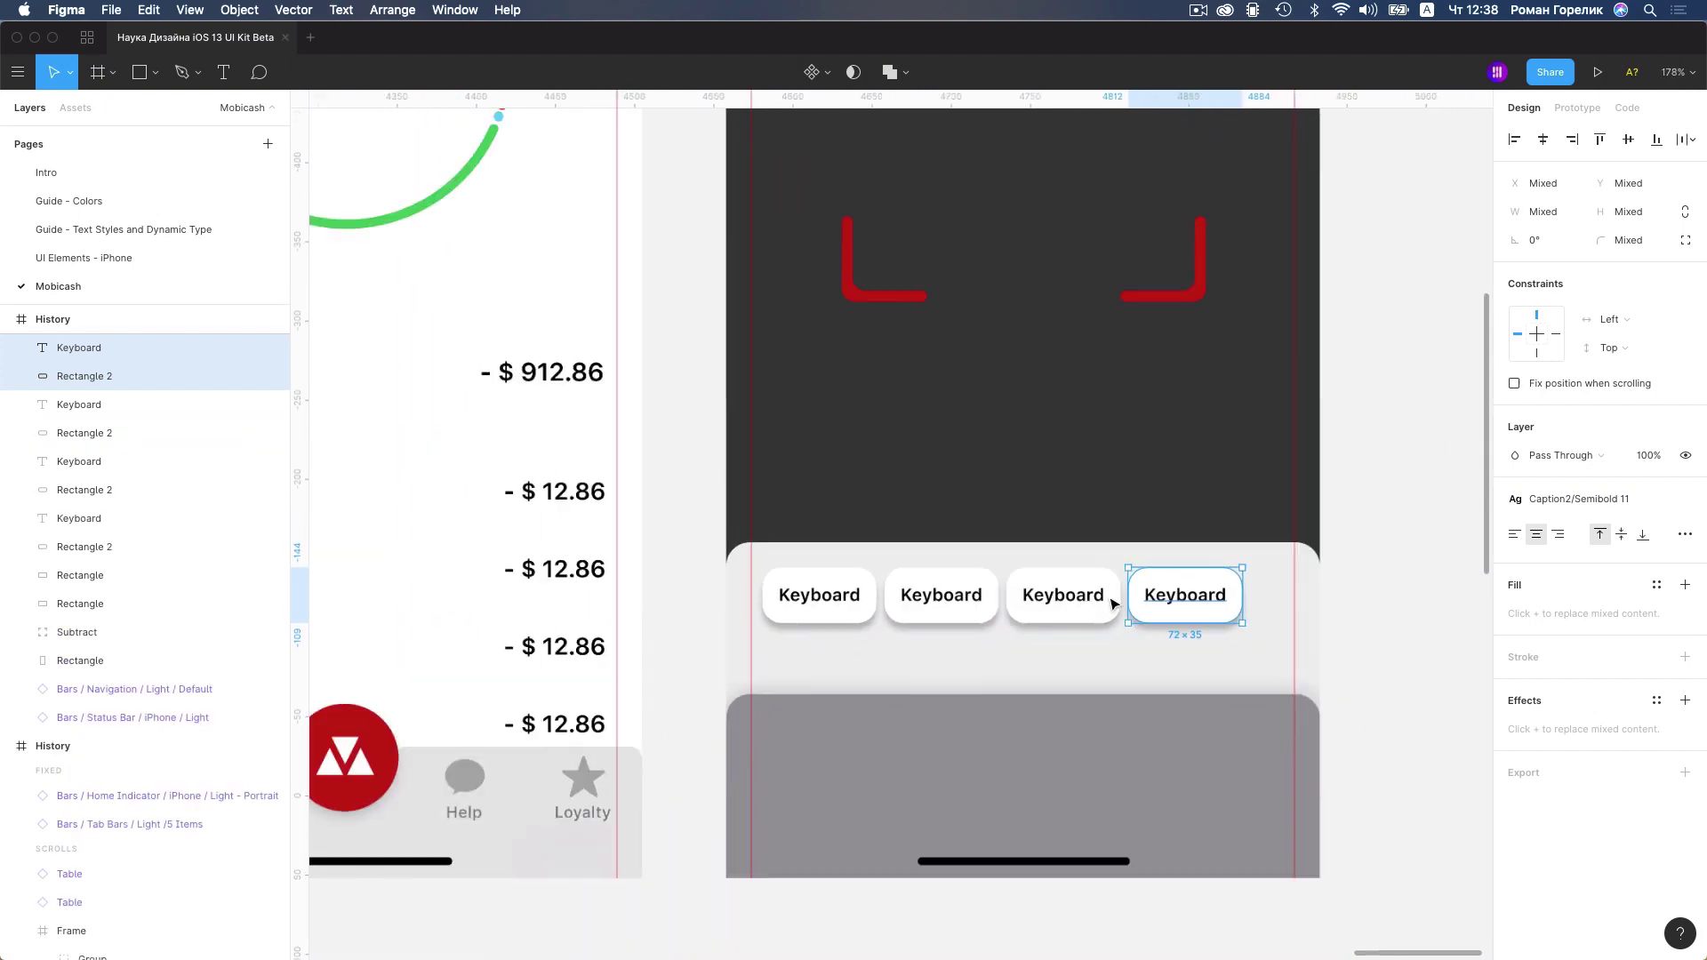
scroll(1156, 613, "up", 5)
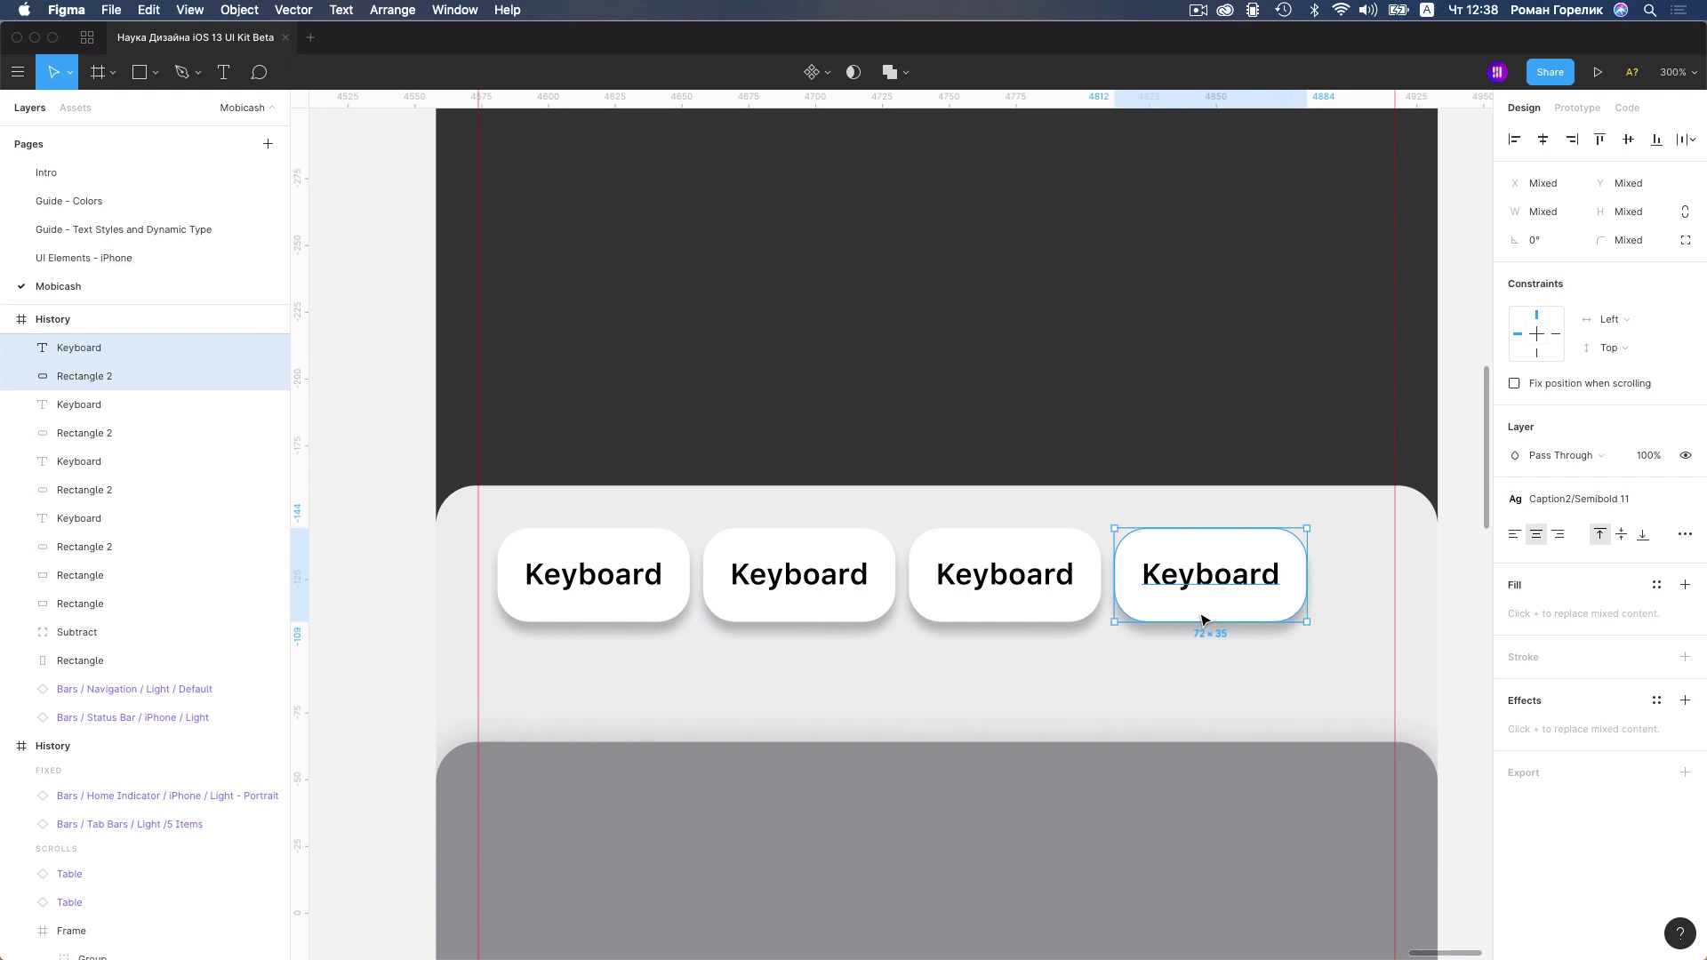
key("super+z")
key("super+z")
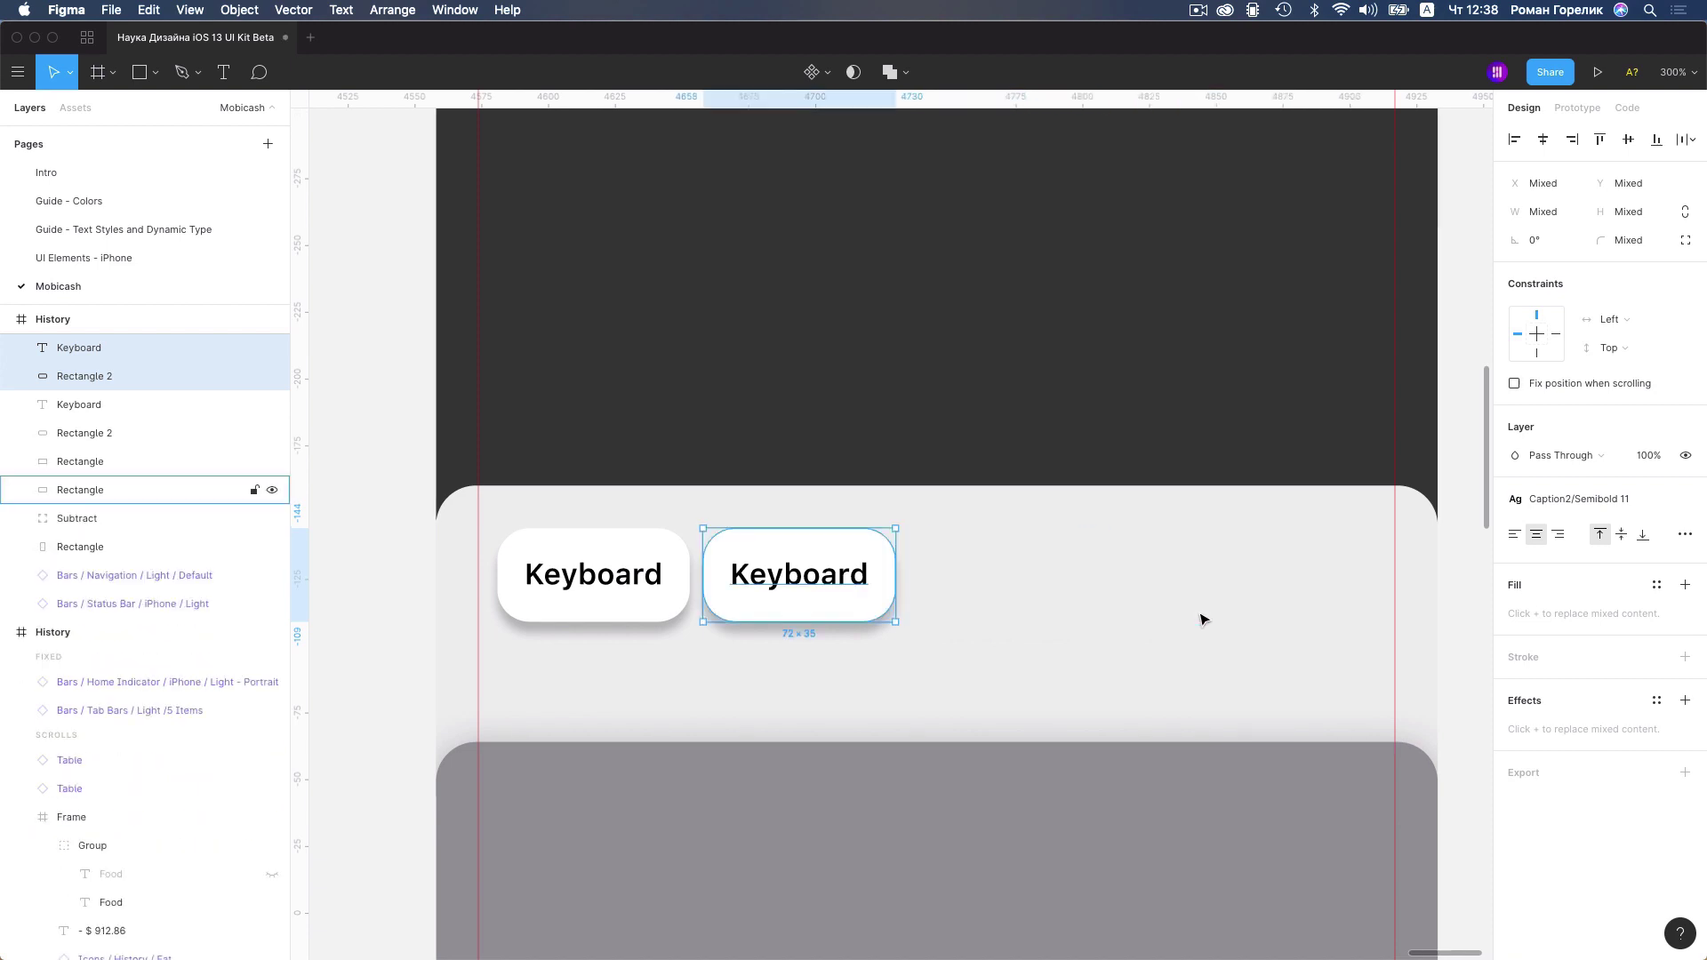
key("super+z")
Widen the Keyboard button to 80 and duplicate it into four evenly spaced buttons
left_click_drag(691, 578, 701, 579)
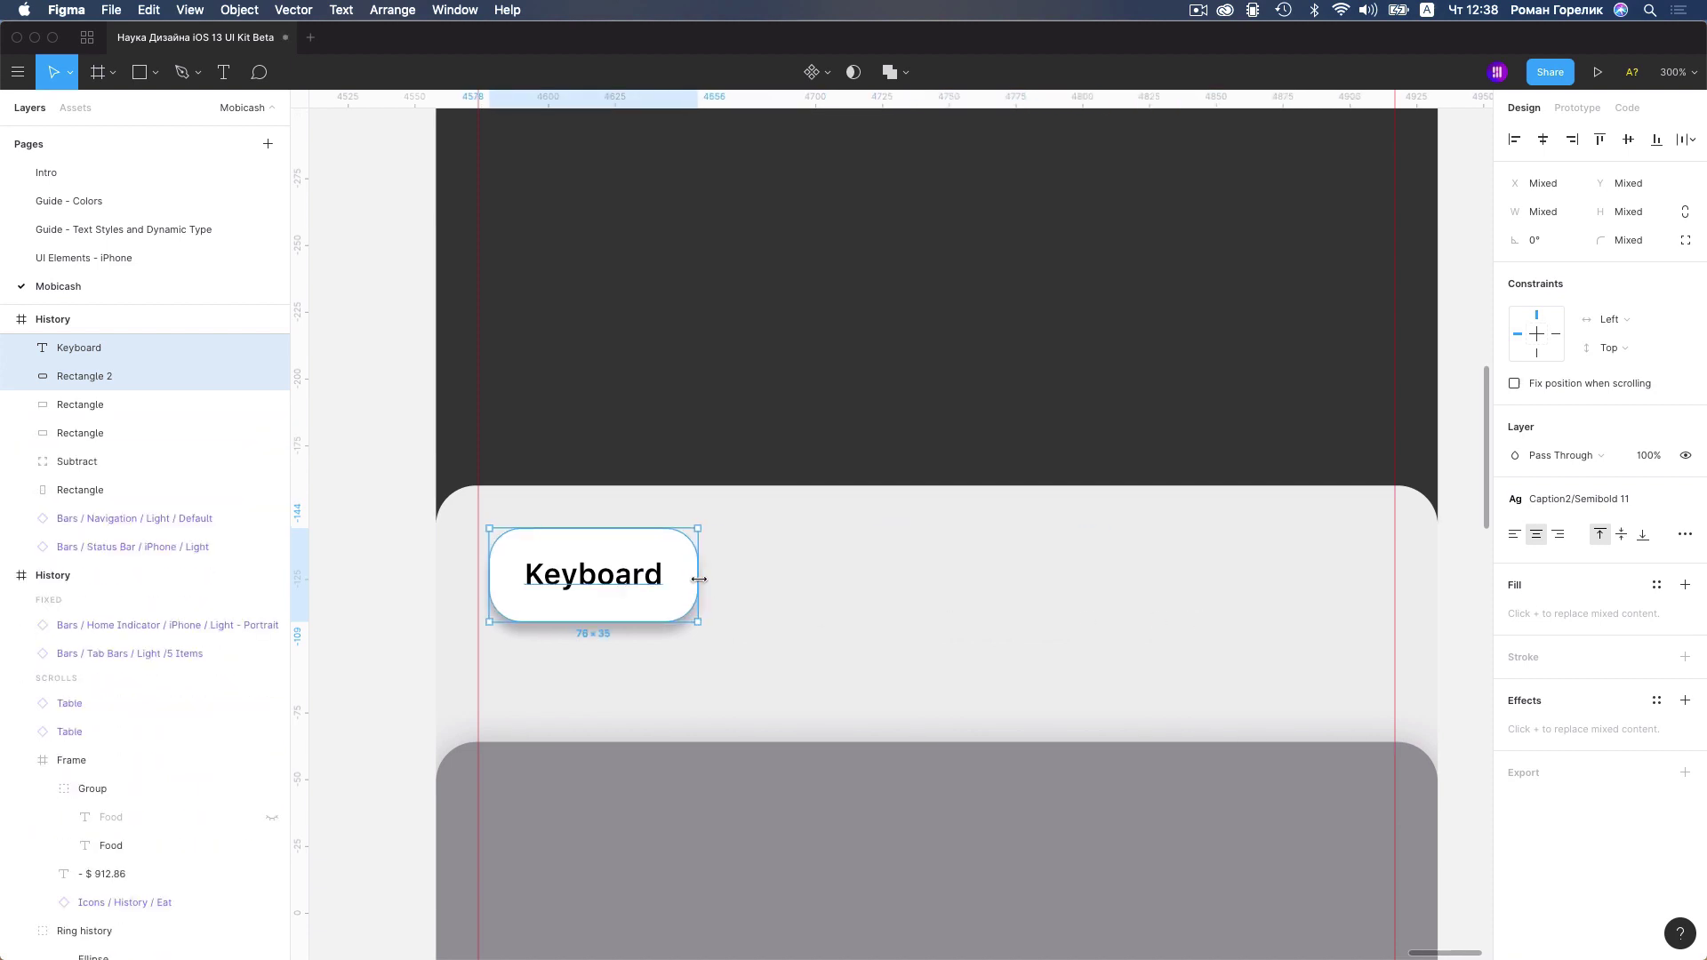
left_click(560, 598)
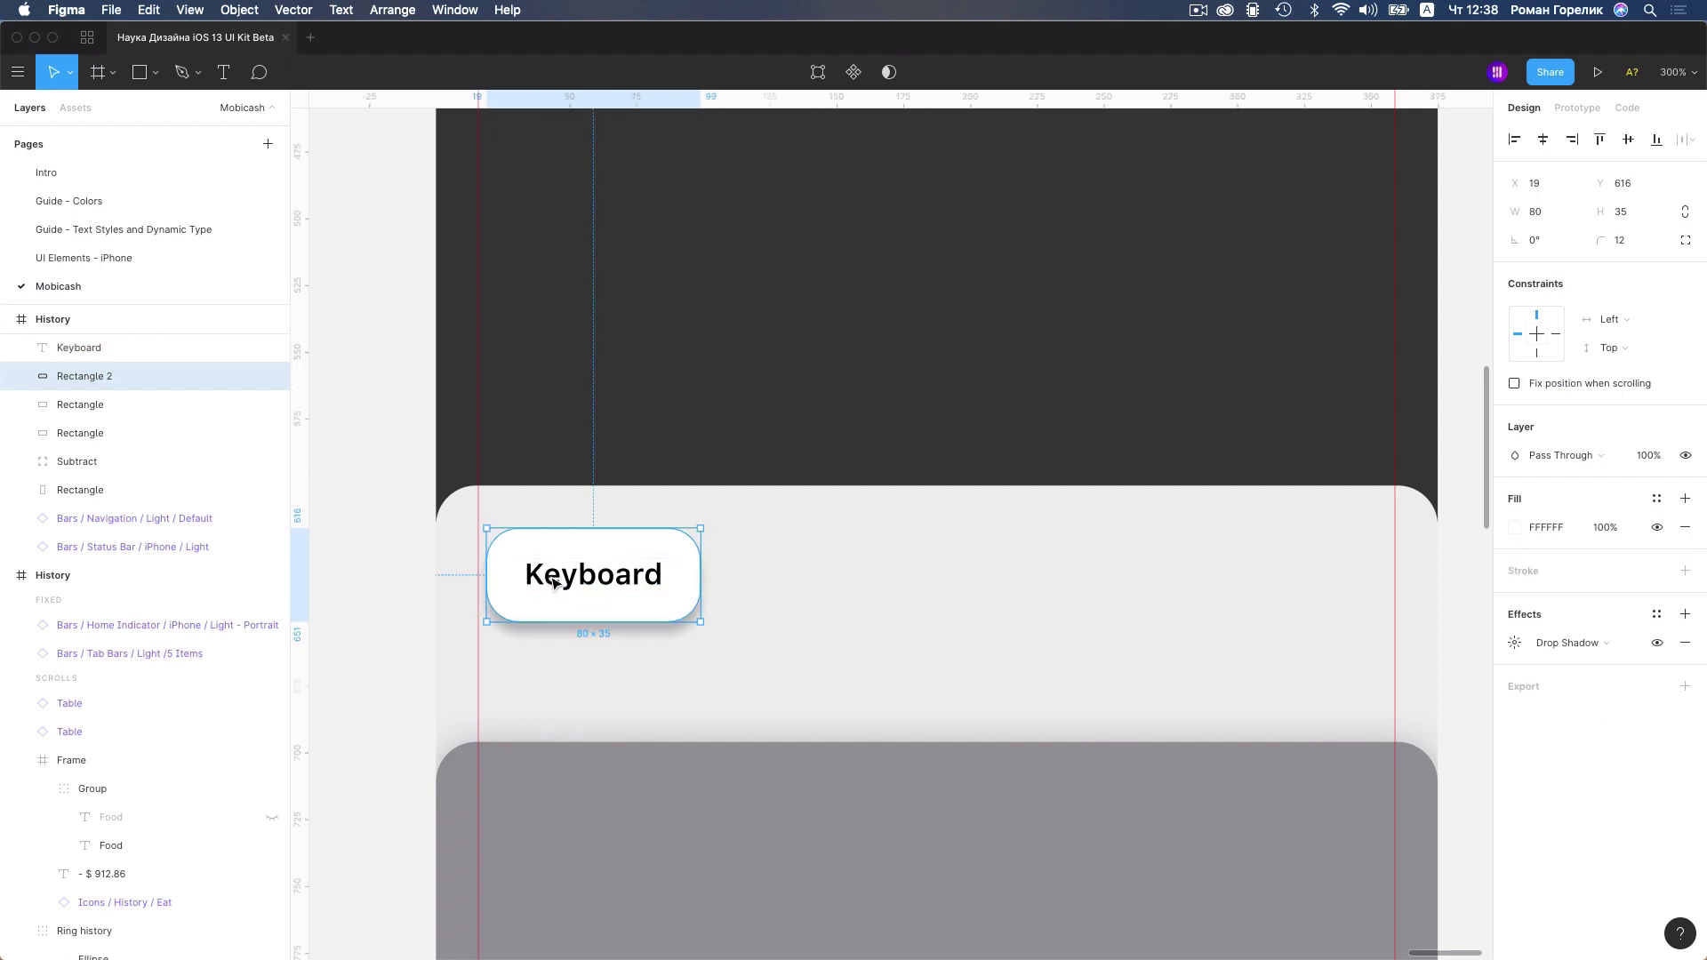
left_click(556, 584)
left_click(537, 552, "shift")
left_click_drag(537, 551, 772, 552)
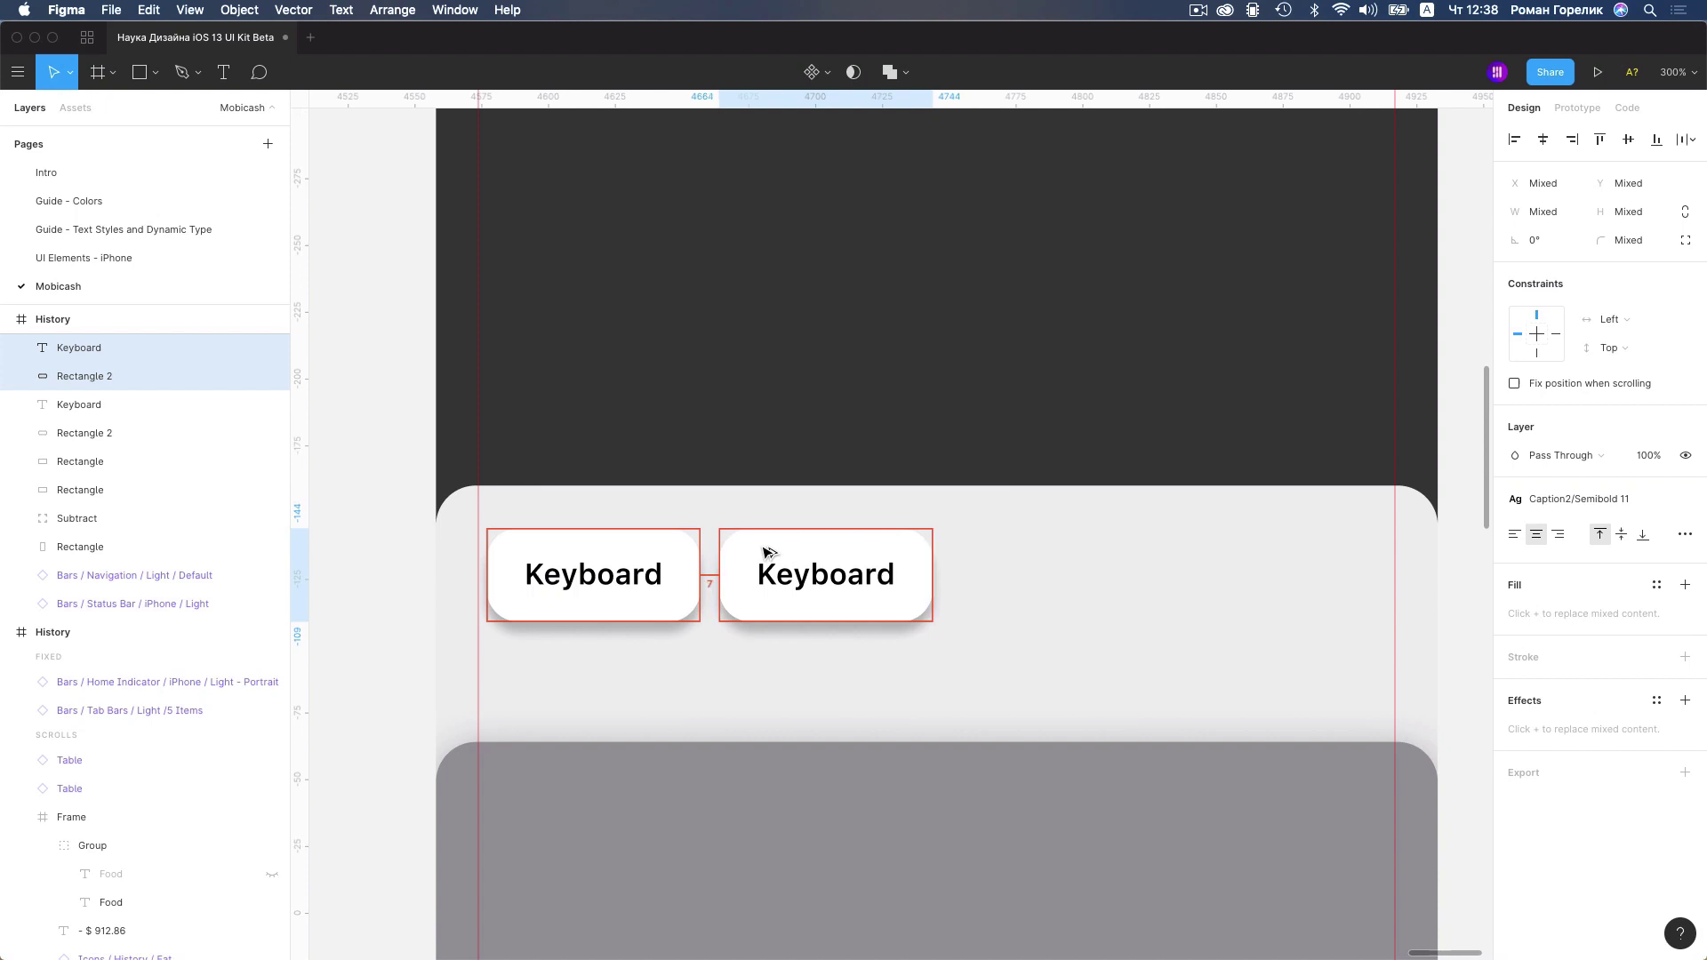
key("super+d")
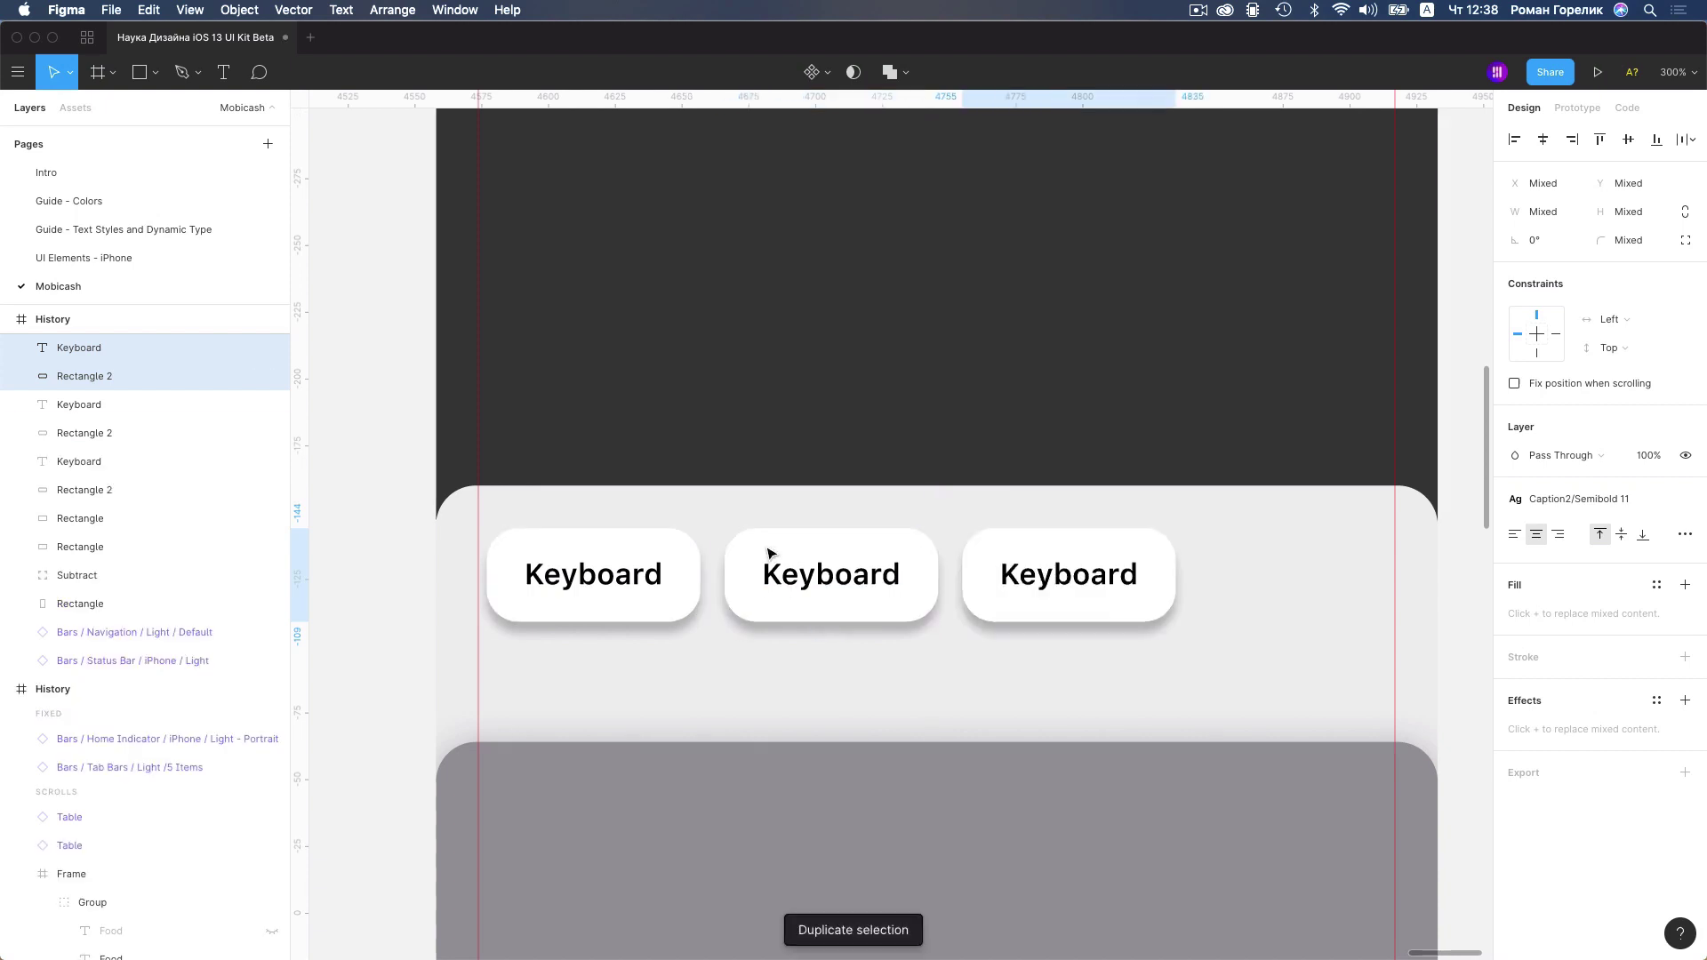
key("super+d")
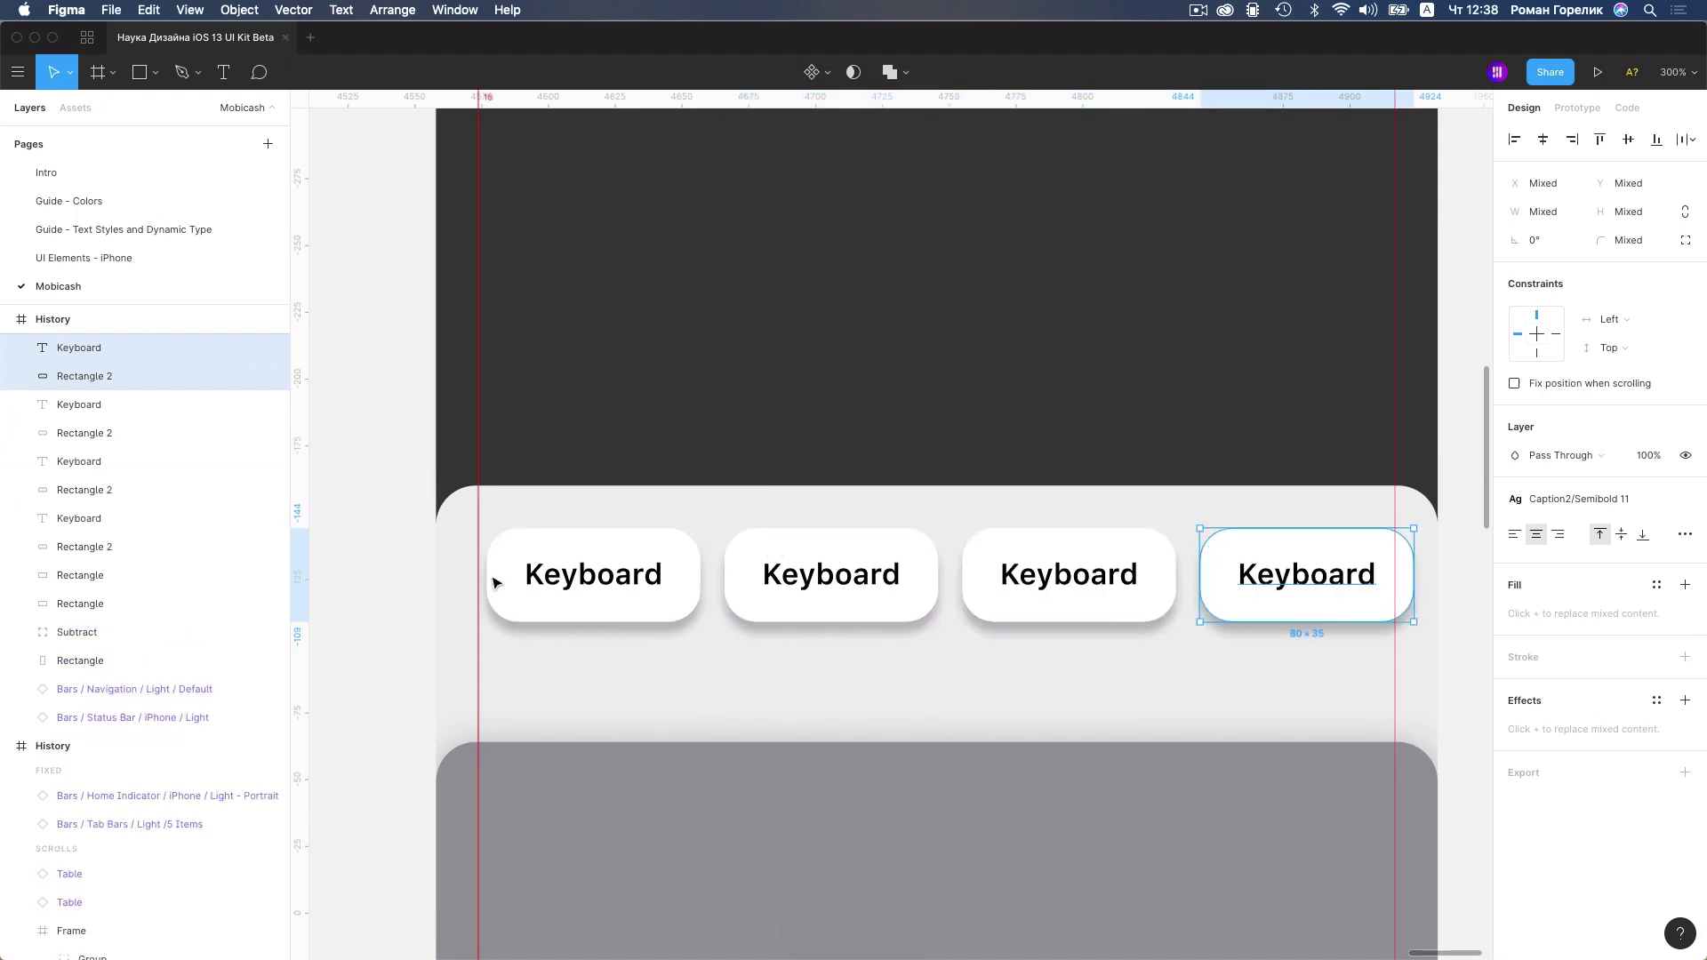
Group the four buttons, centre the group horizontally and resize it to 343 wide
left_click_drag(400, 550, 1045, 622)
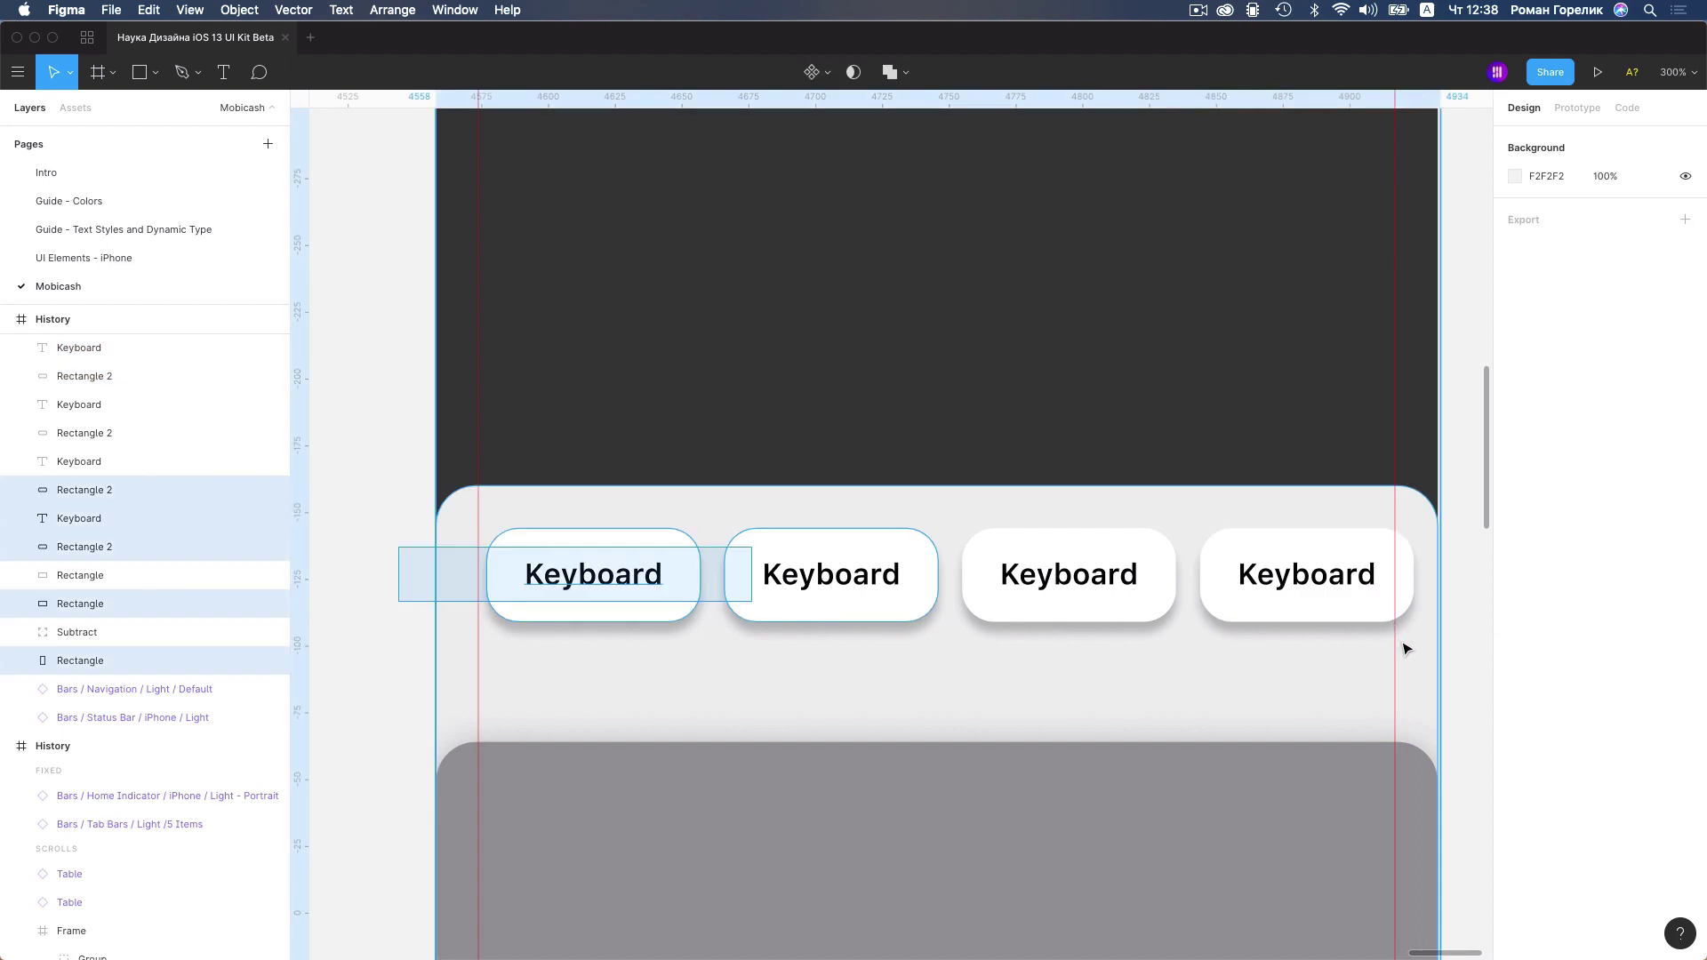
left_click_drag(1405, 649, 1407, 655)
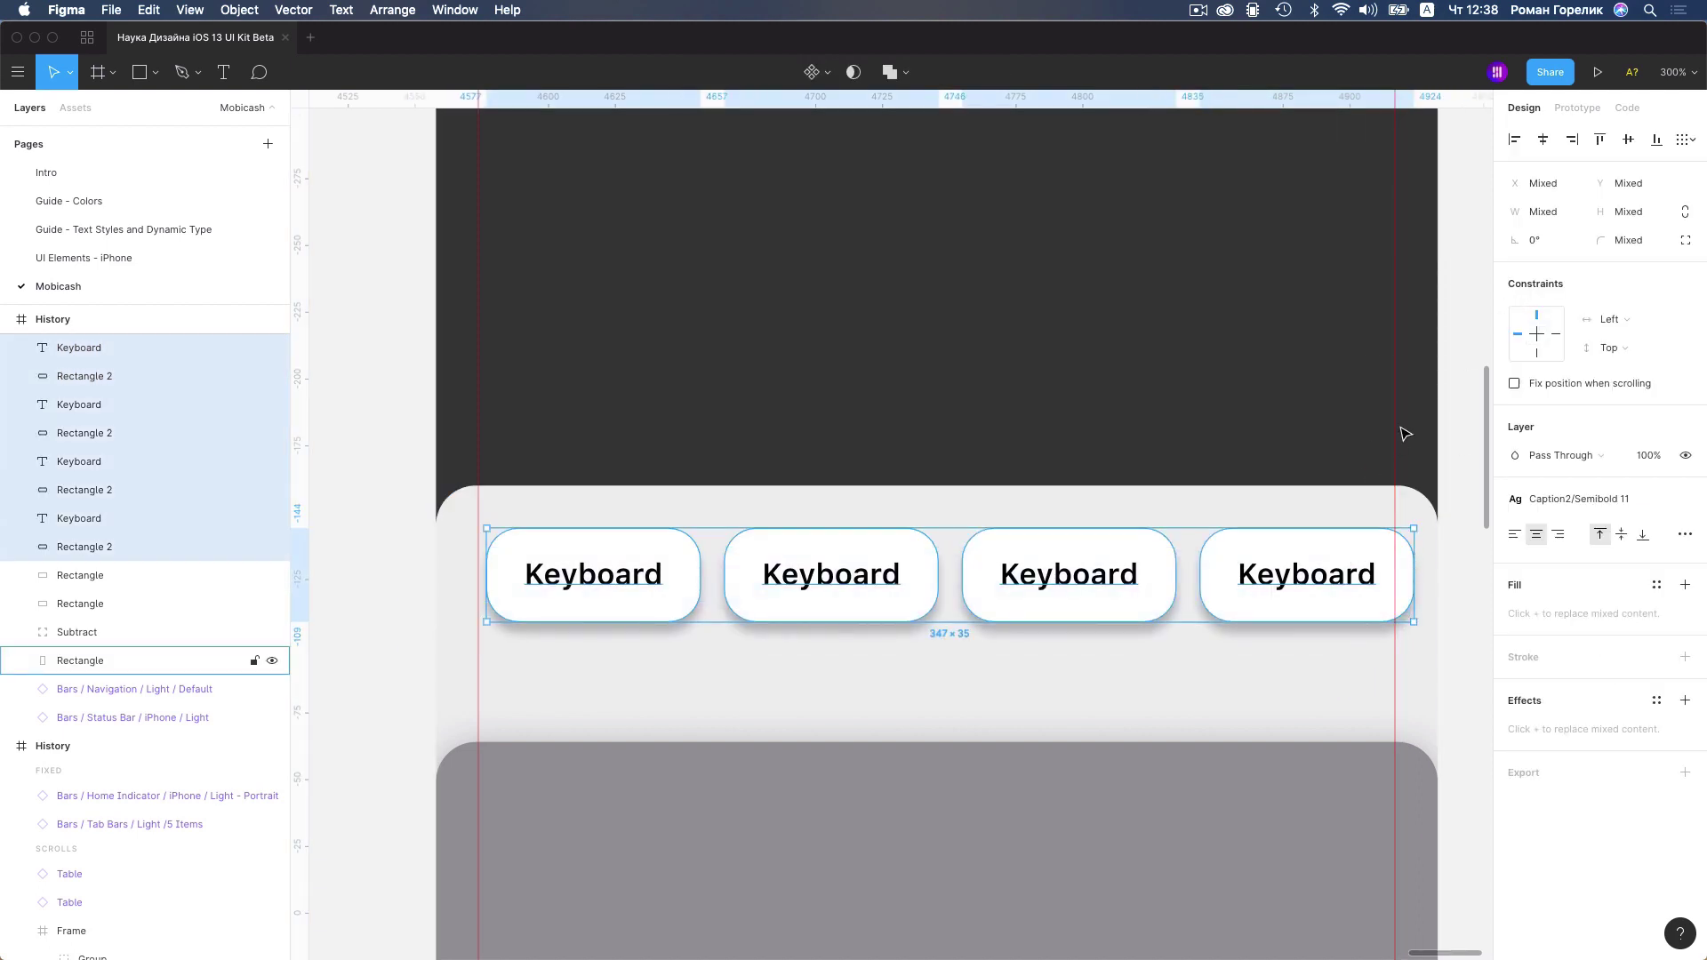
key("super+g")
left_click(1543, 140)
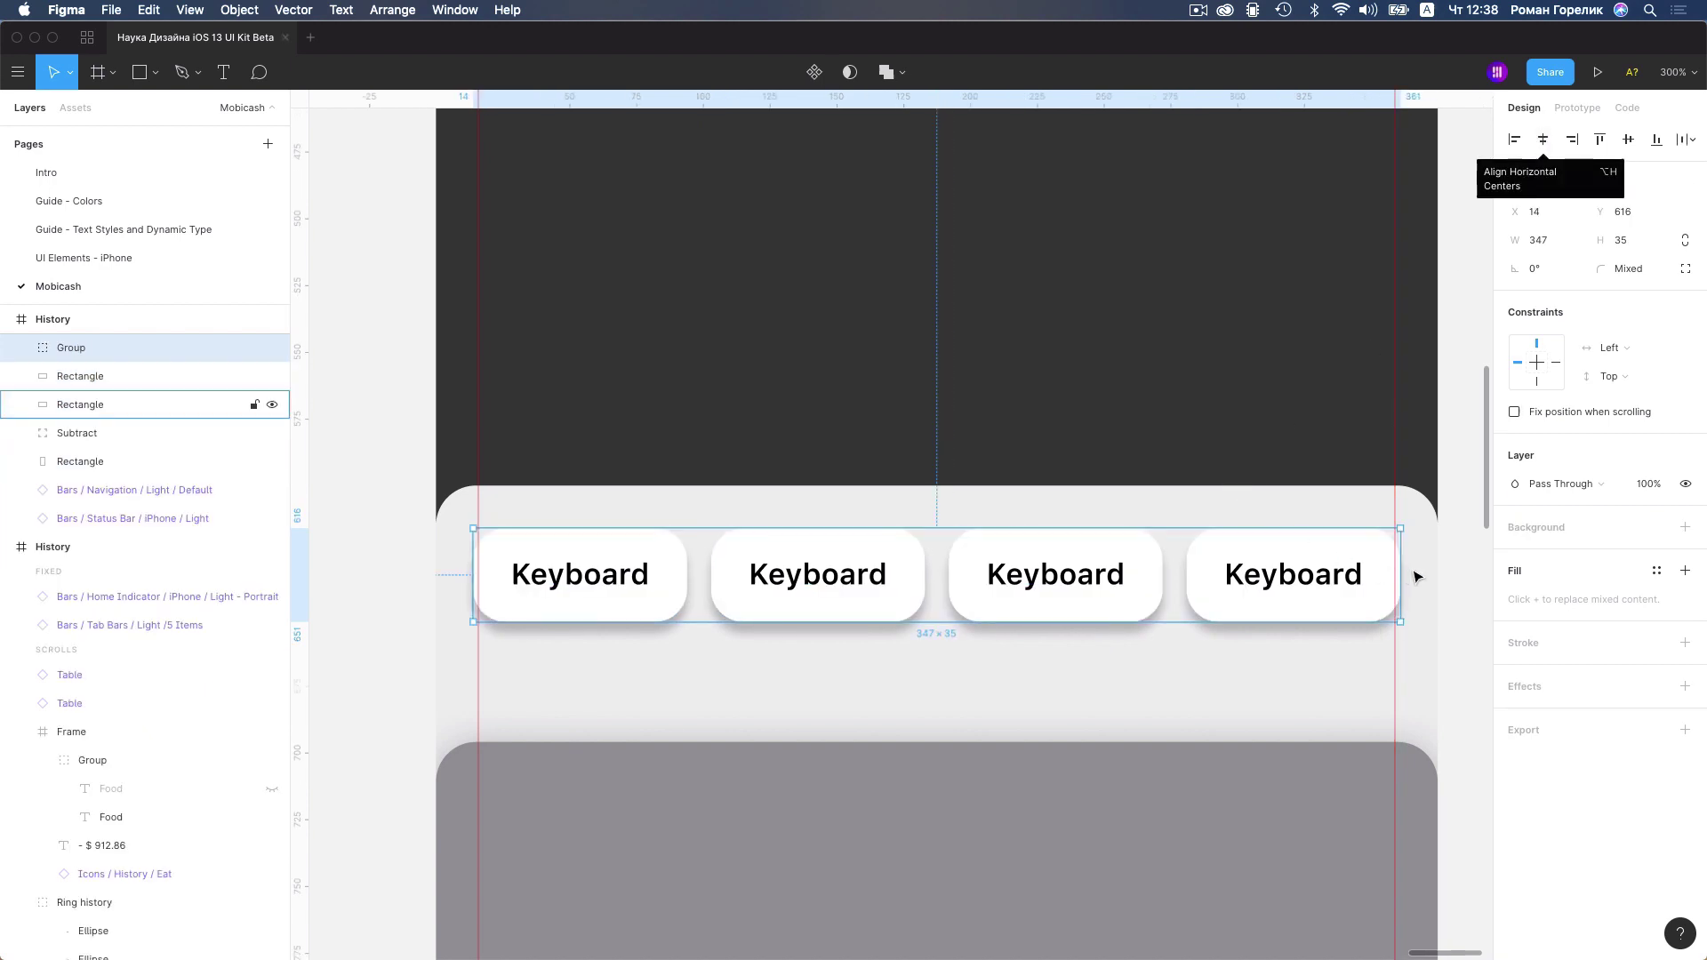
left_click_drag(1401, 574, 1396, 572)
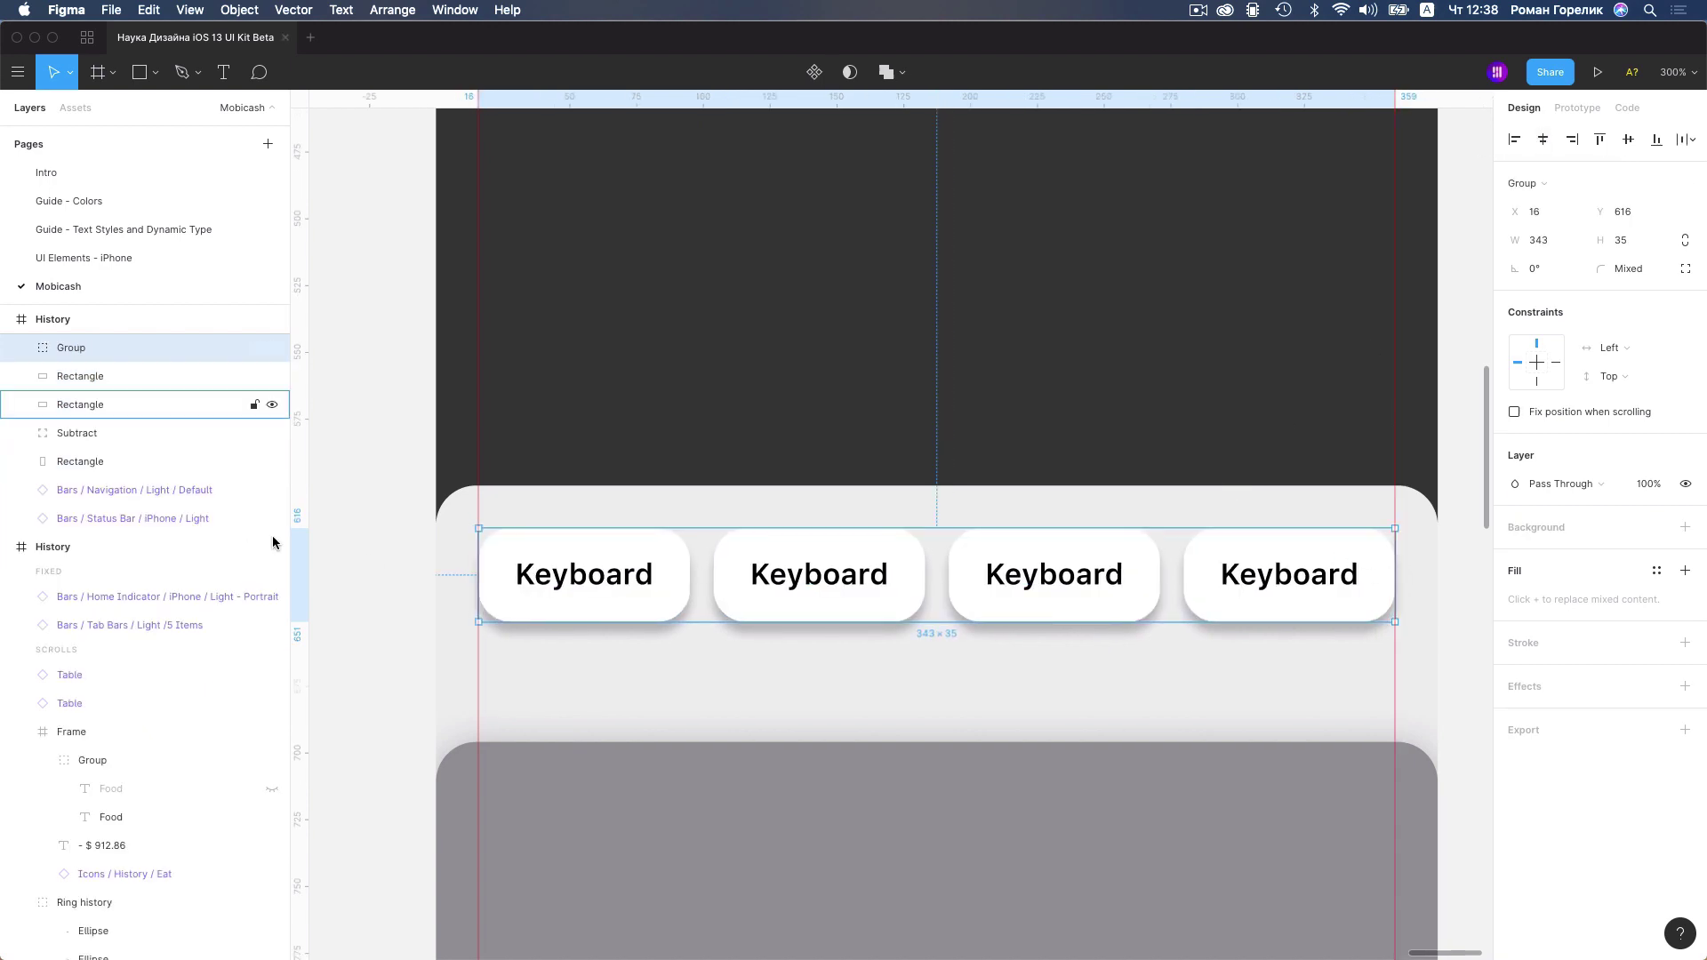
key("Escape")
Relabel the second, third and fourth buttons 'NFS', 'Gallerey' and 'QR Code'
double_click(781, 582)
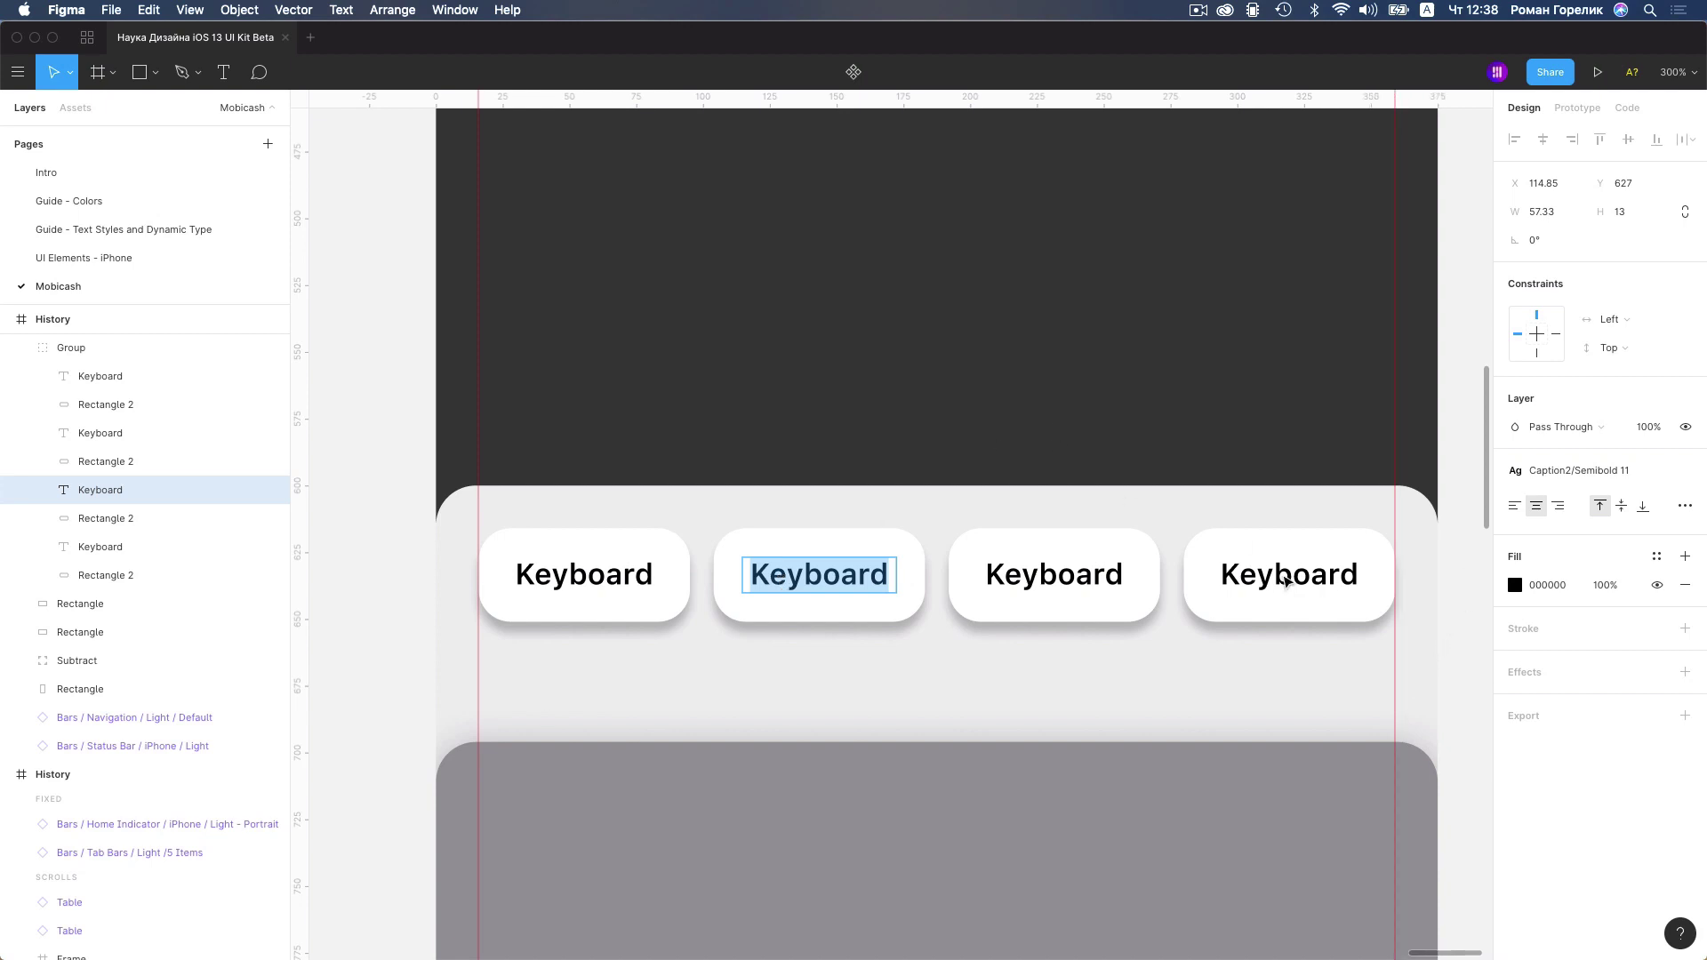
type("nf")
key("BackSpace")
key("BackSpace")
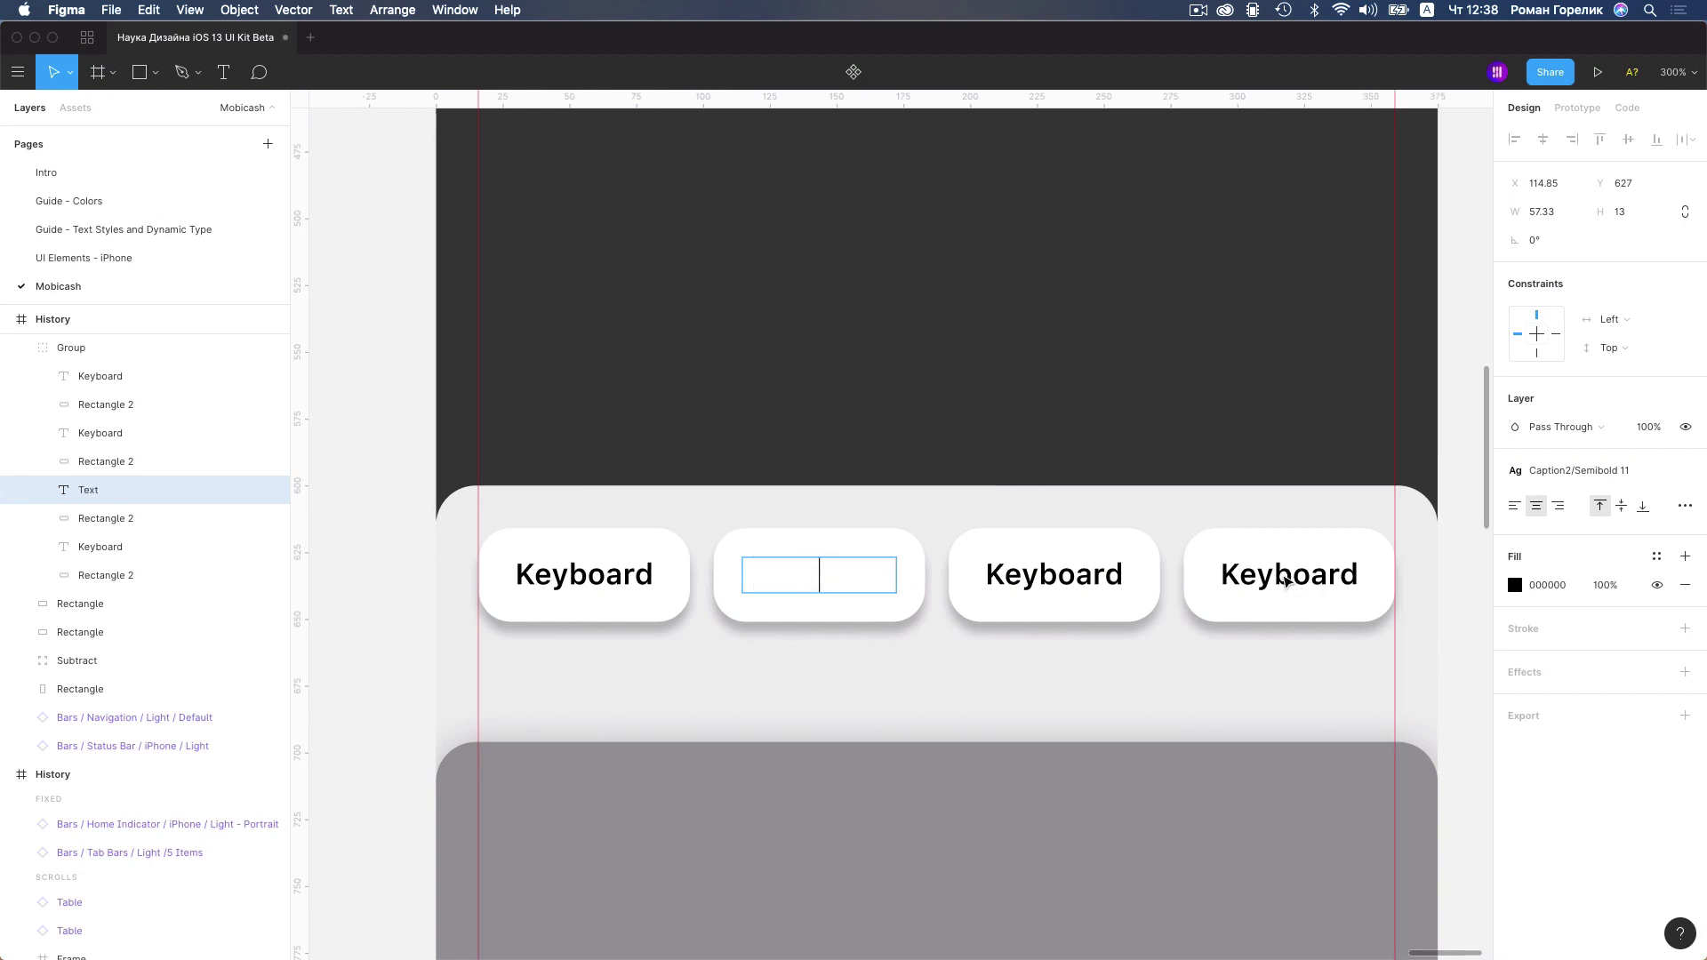
type("NFS")
left_click(1099, 583)
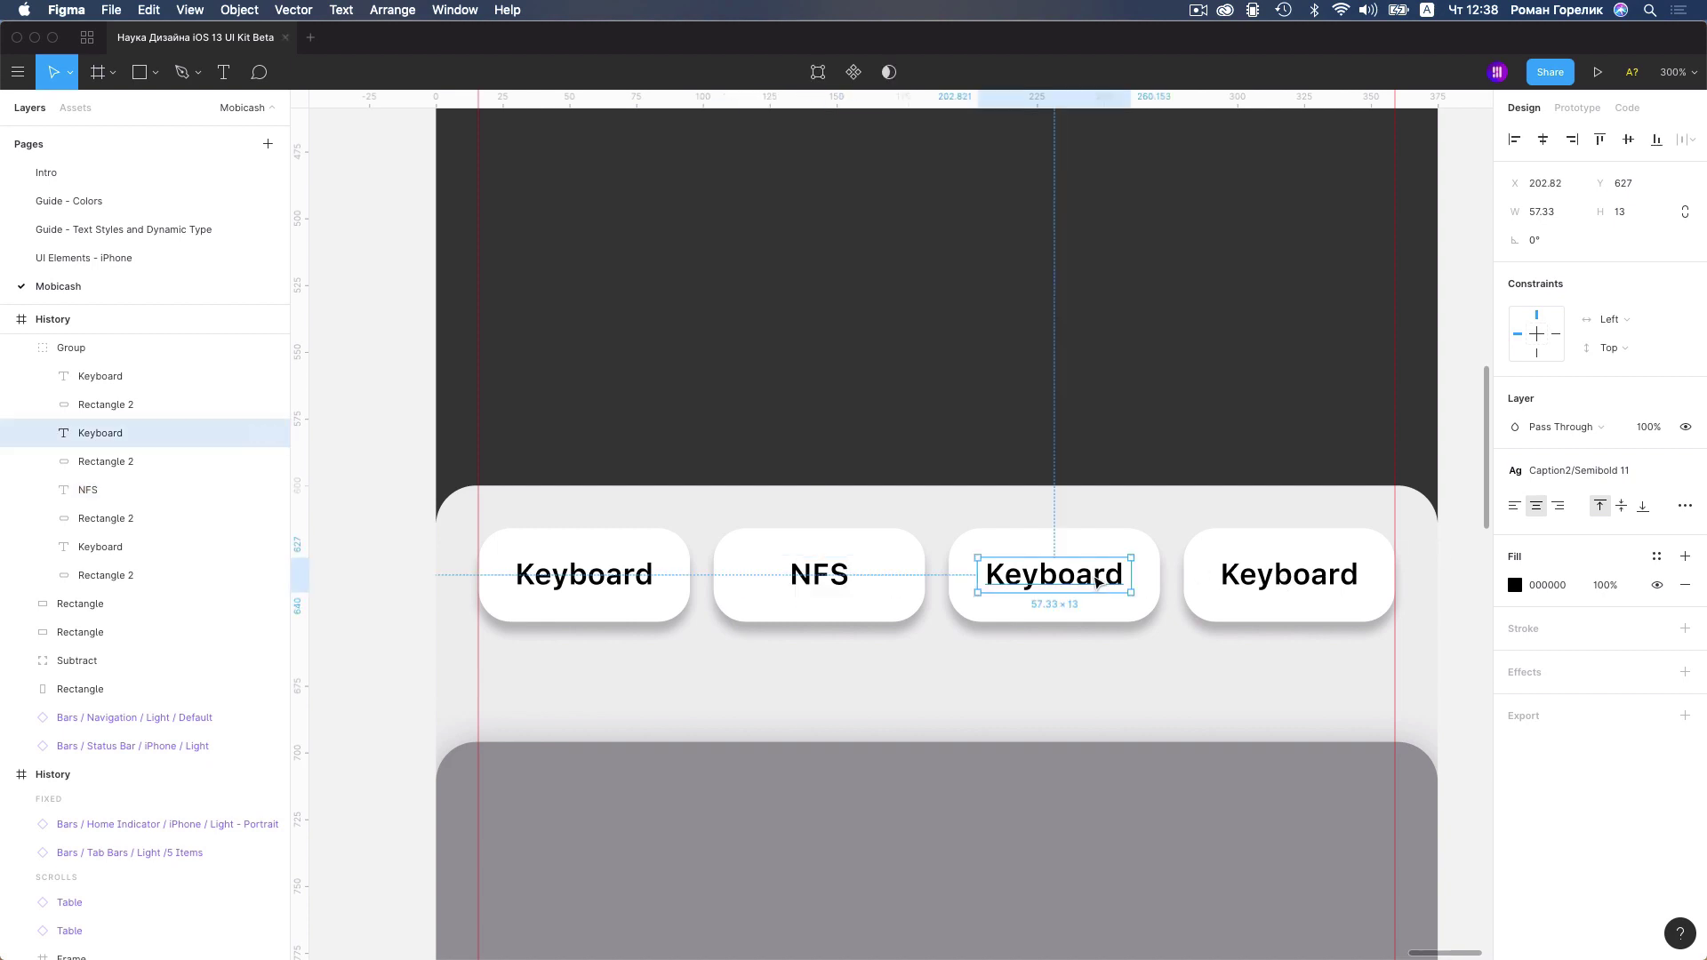
double_click(1084, 578)
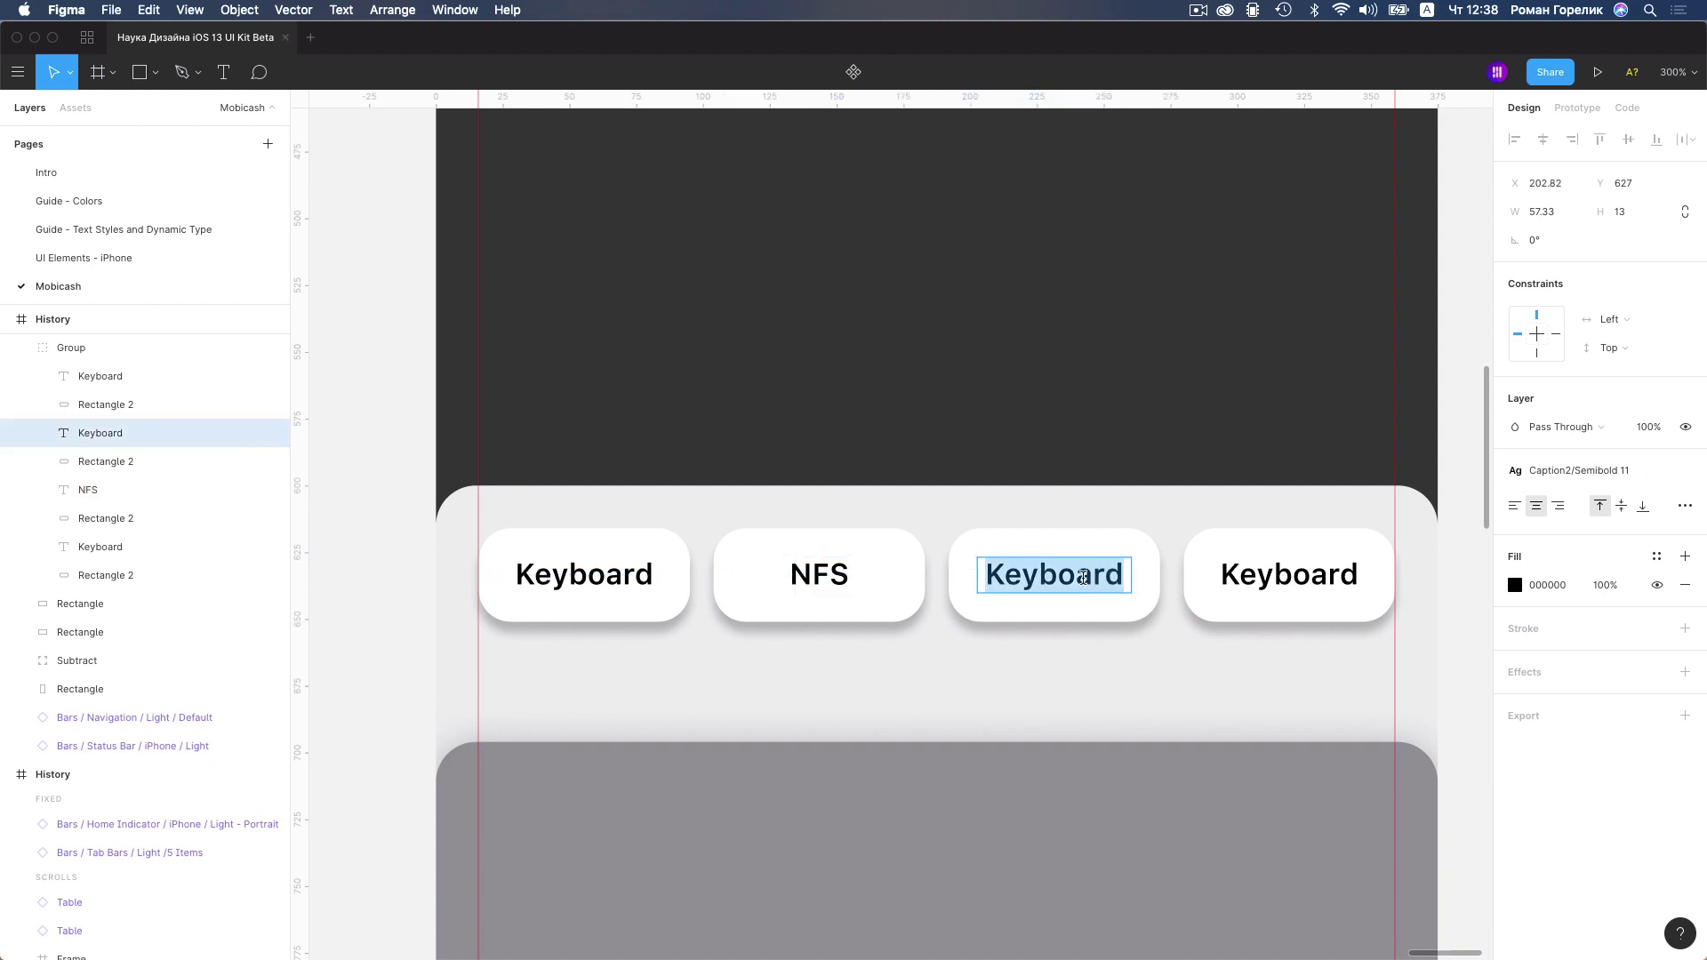
type("Galle")
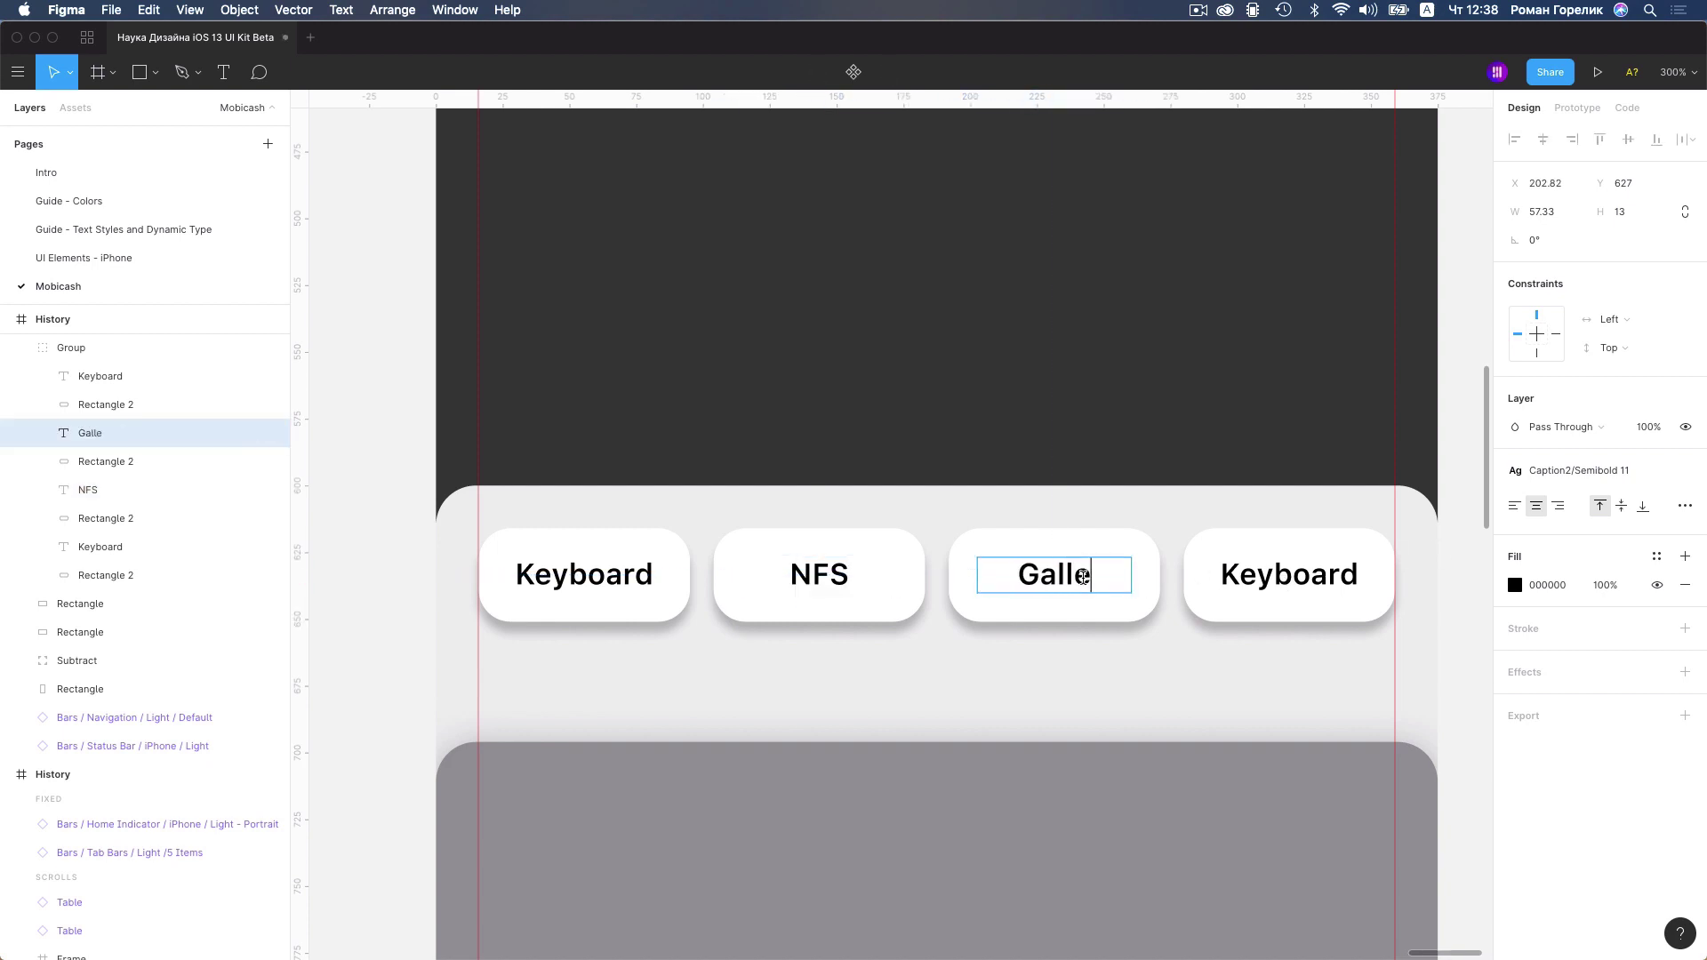
type("r")
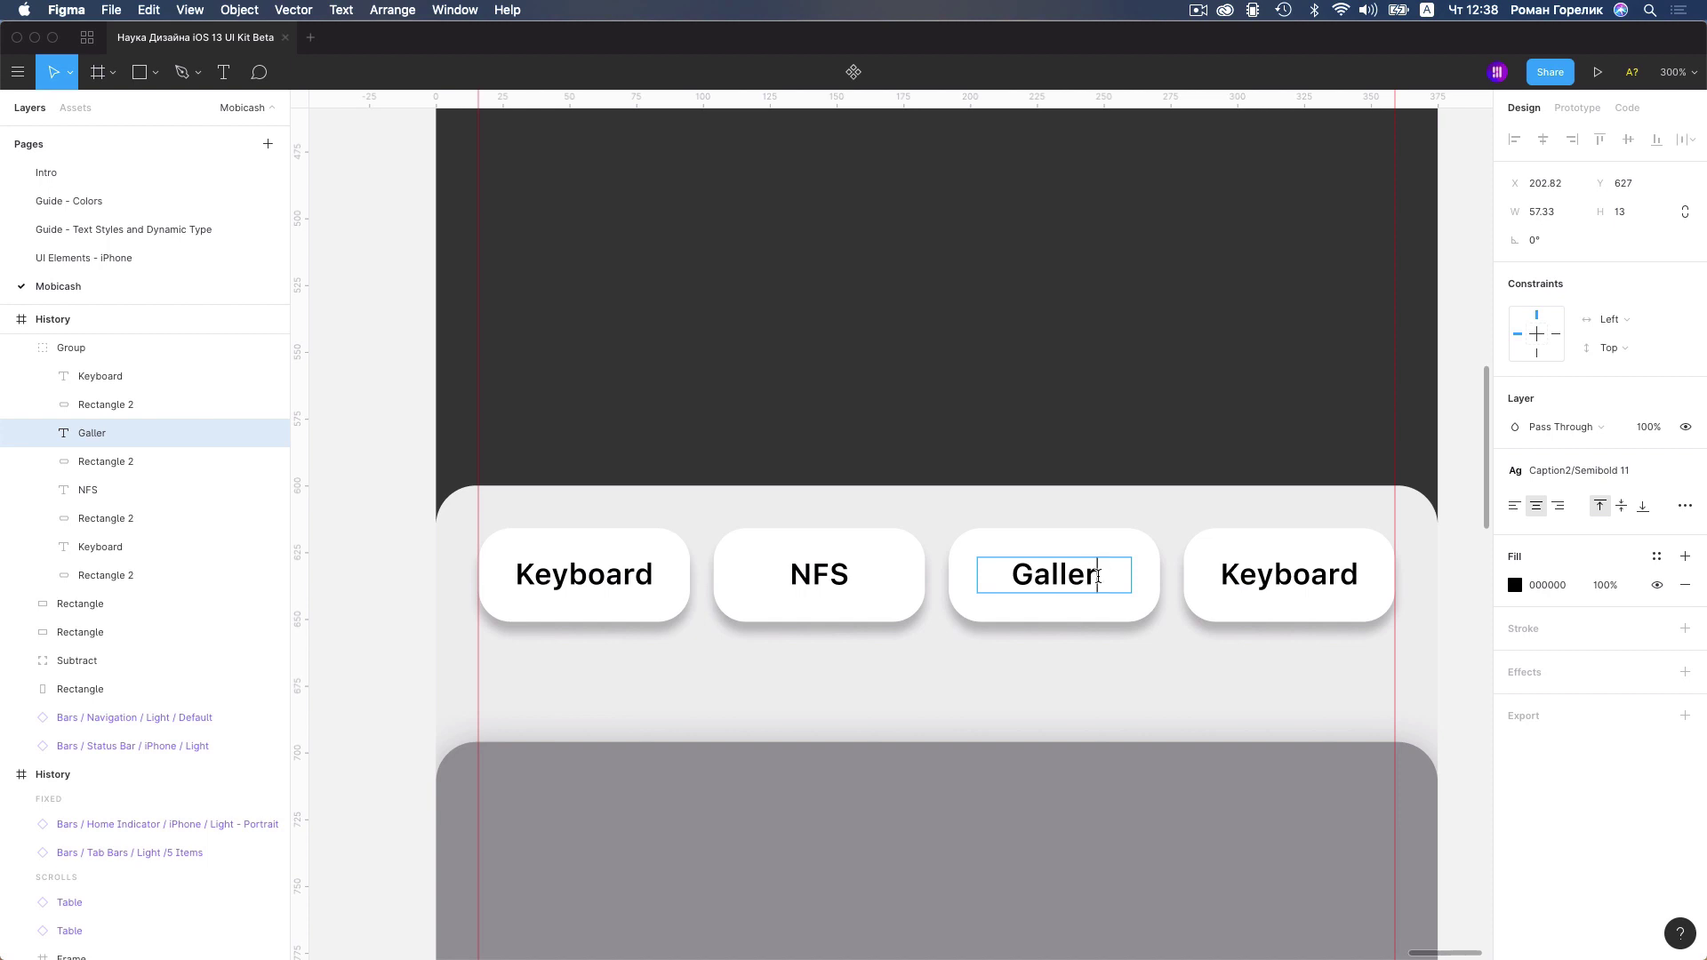
type("e")
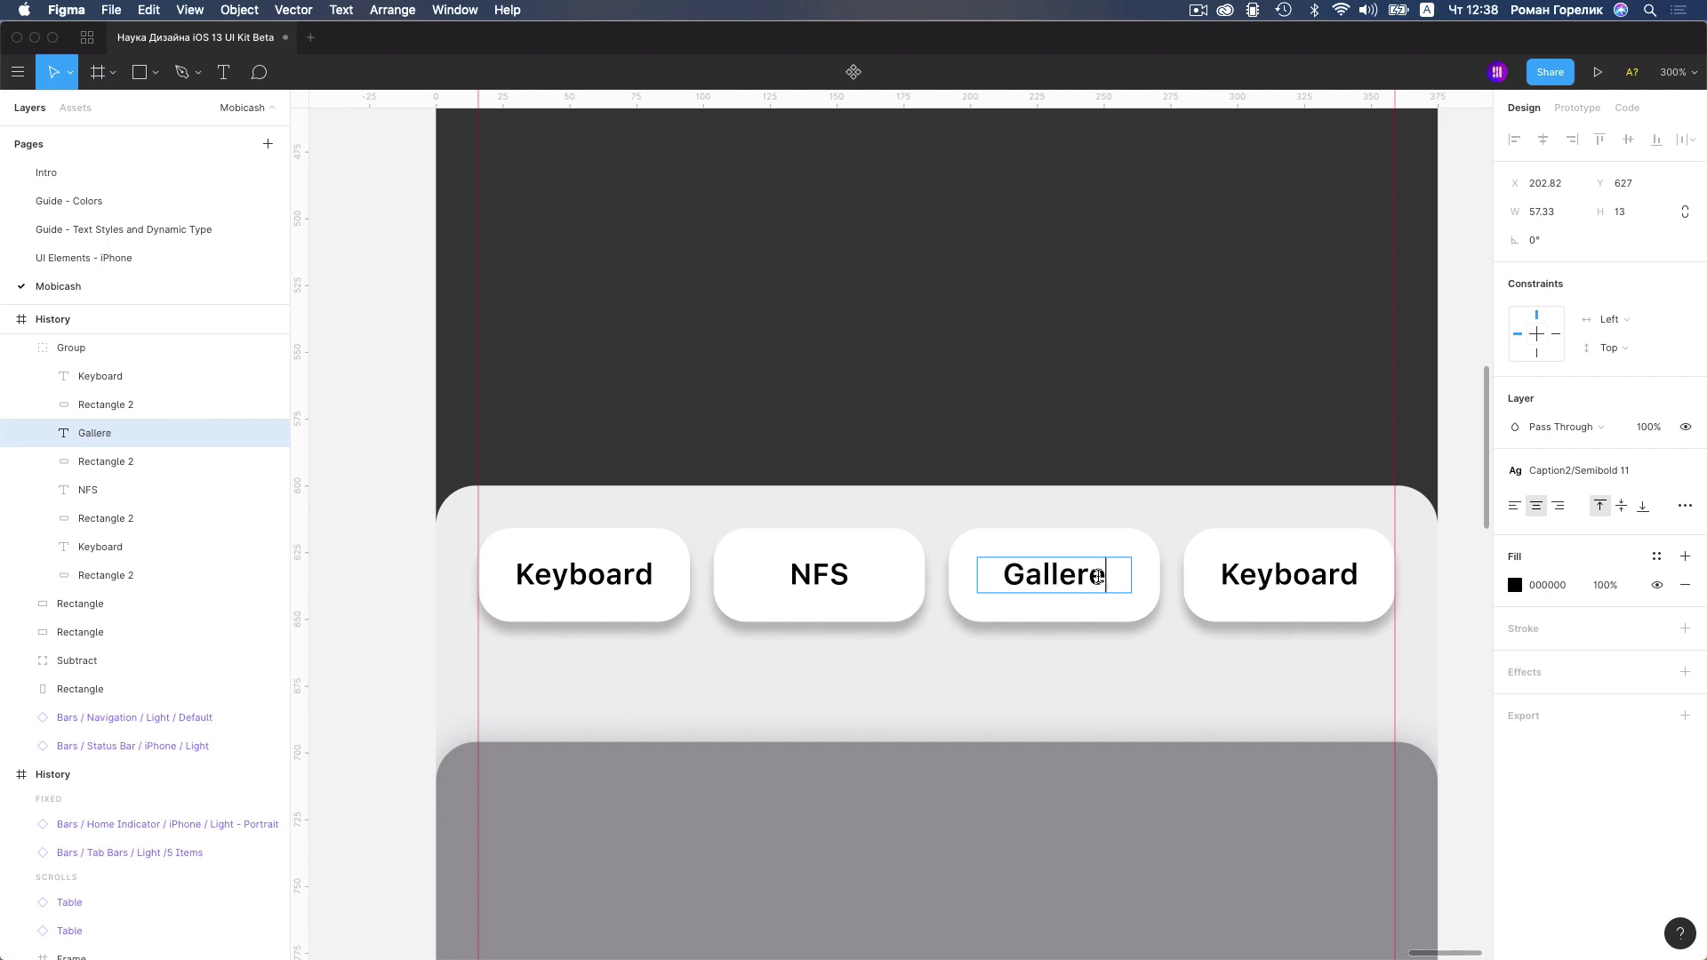
type("y")
left_click(1289, 576)
double_click(1279, 578)
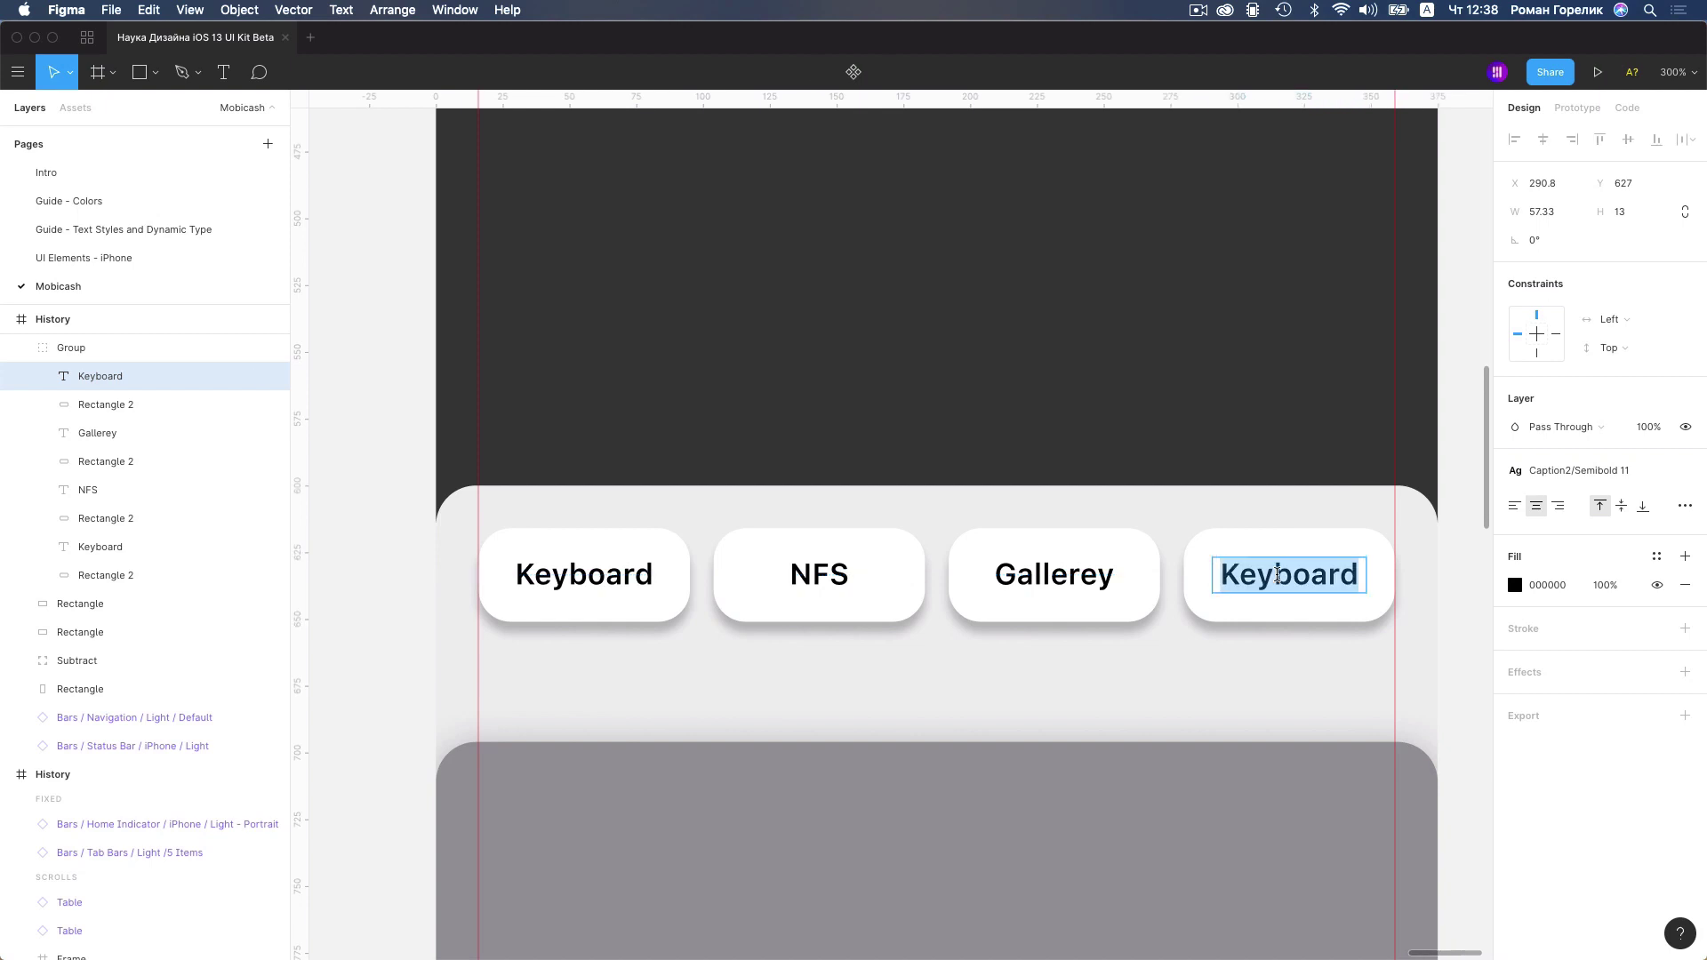
type("QR")
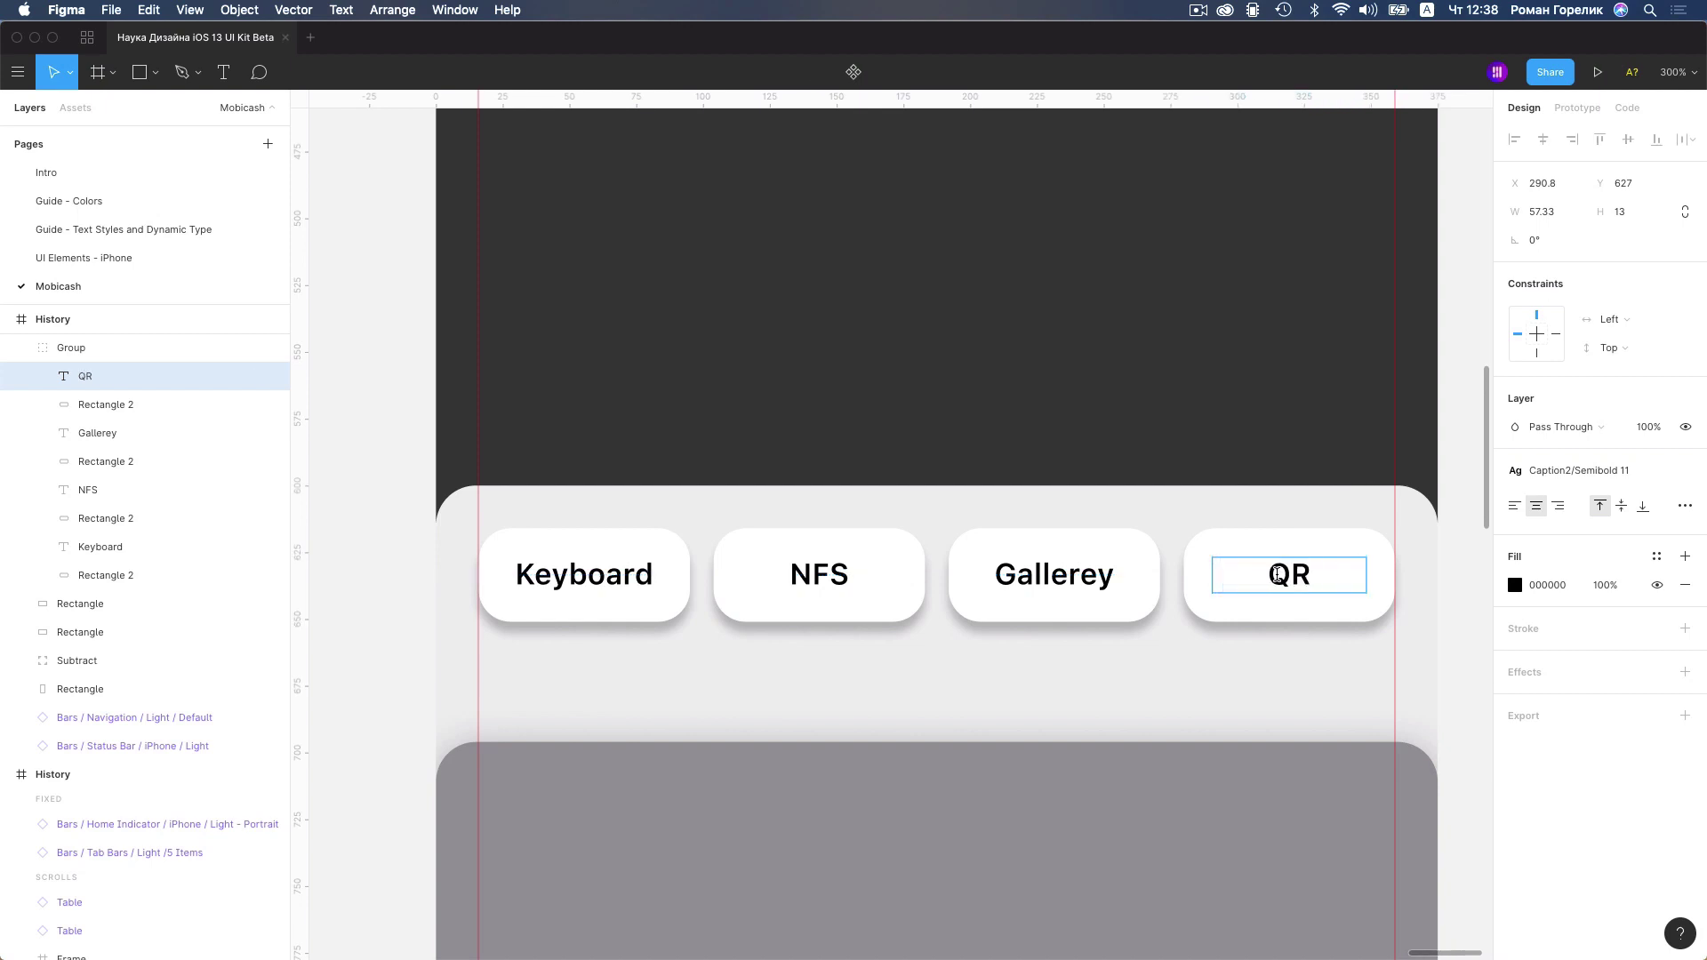
type(" Code")
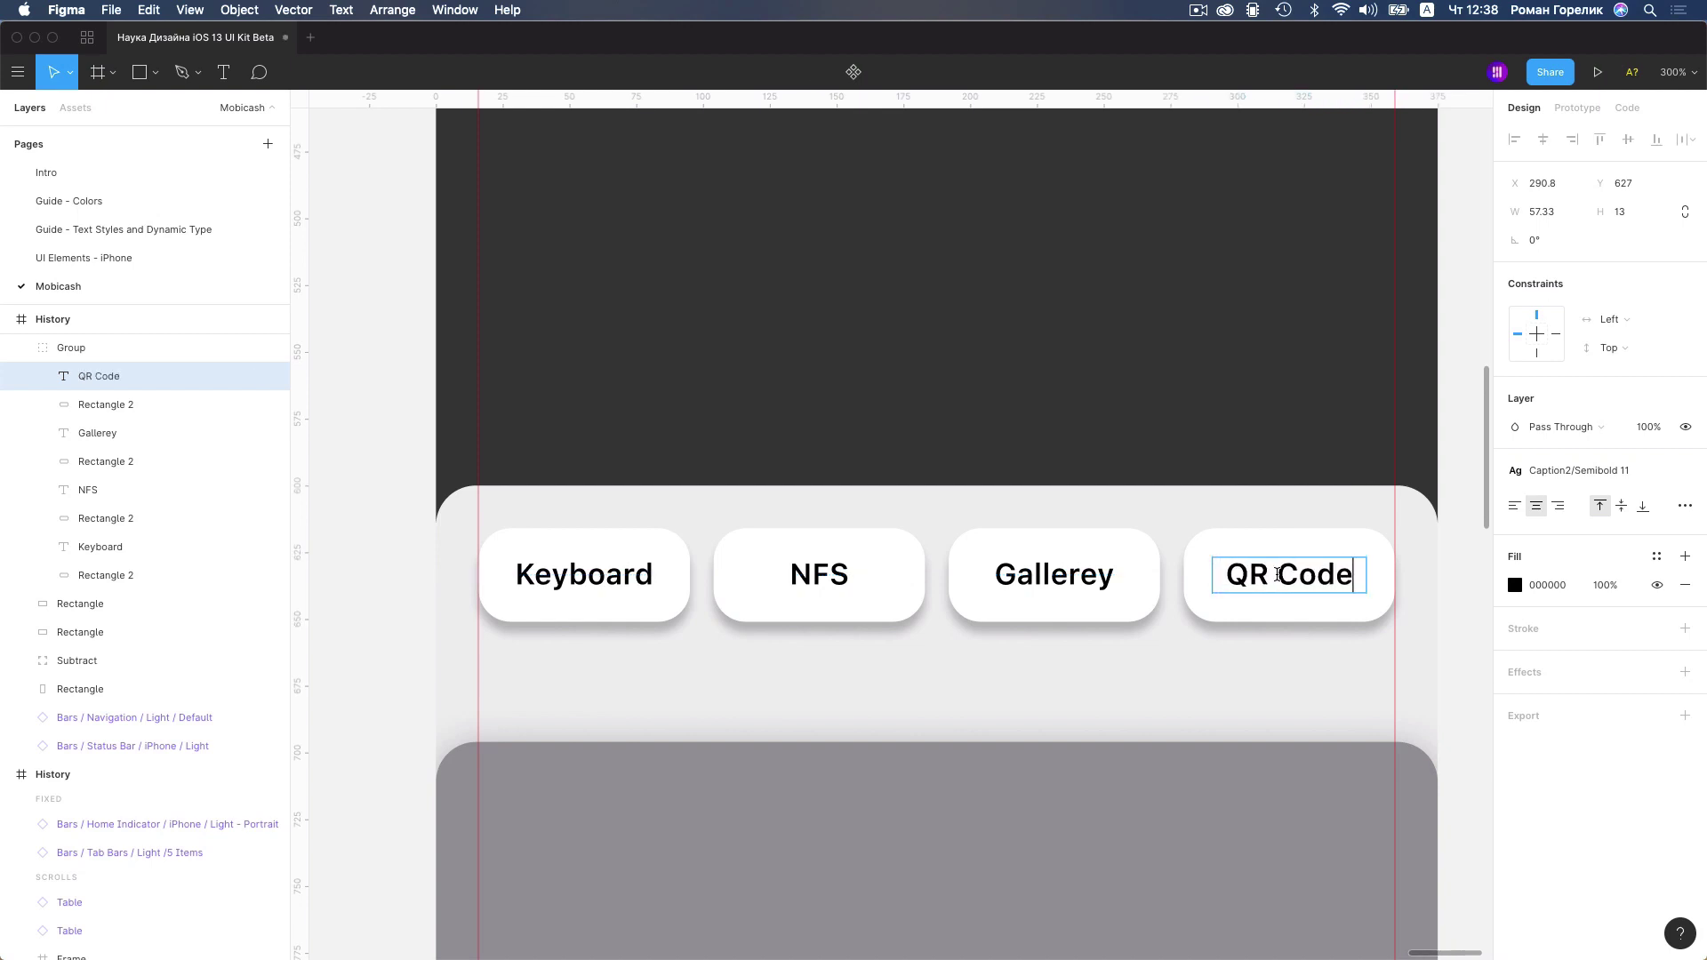
key("Escape")
Outline the QR Code button with a stroke in the MobiCash / Red style
left_click(947, 434)
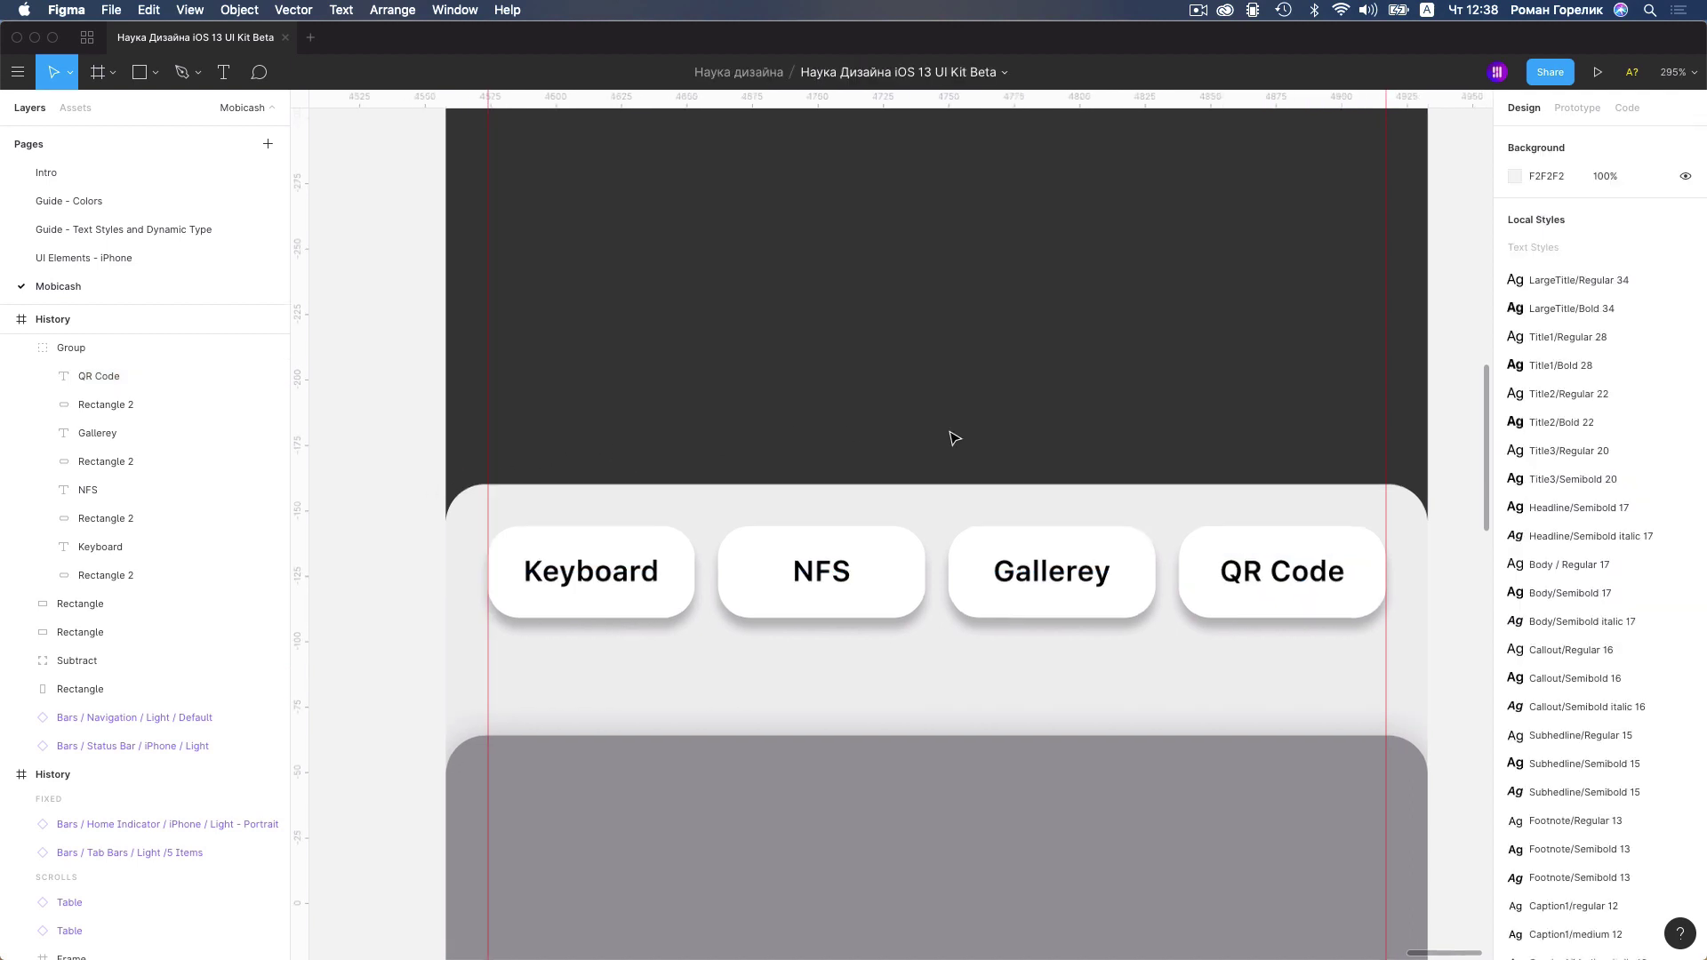
scroll(947, 434, "down", 3)
scroll(1100, 527, "up", 2)
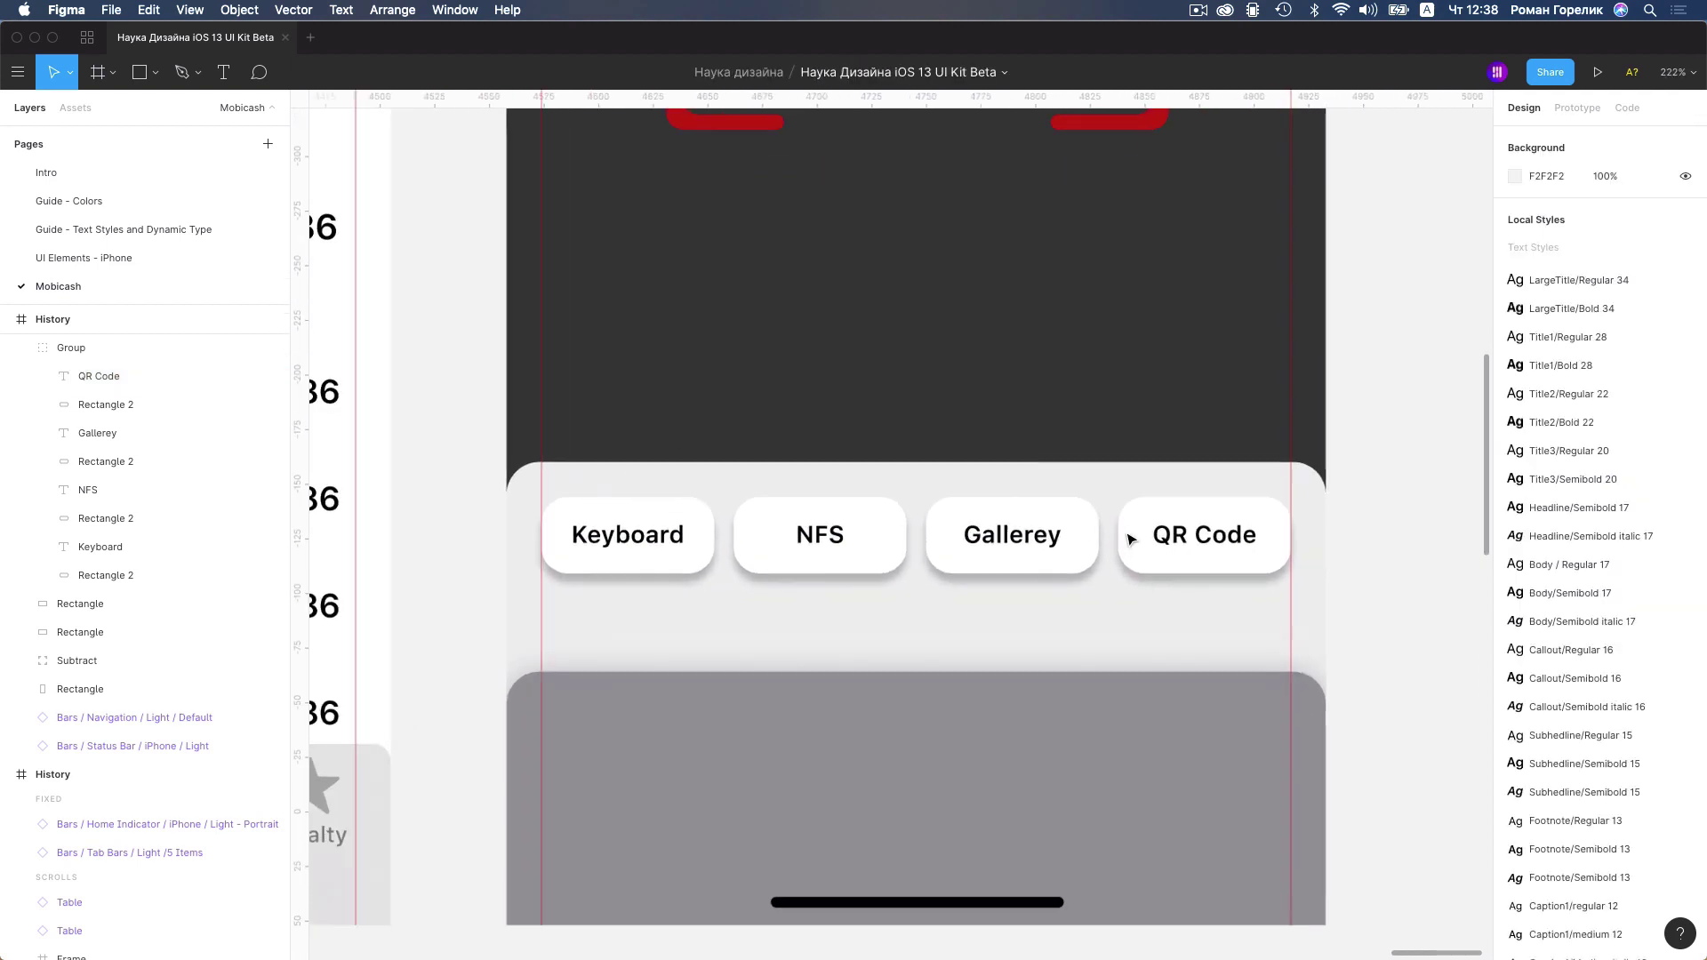
left_click(1137, 536)
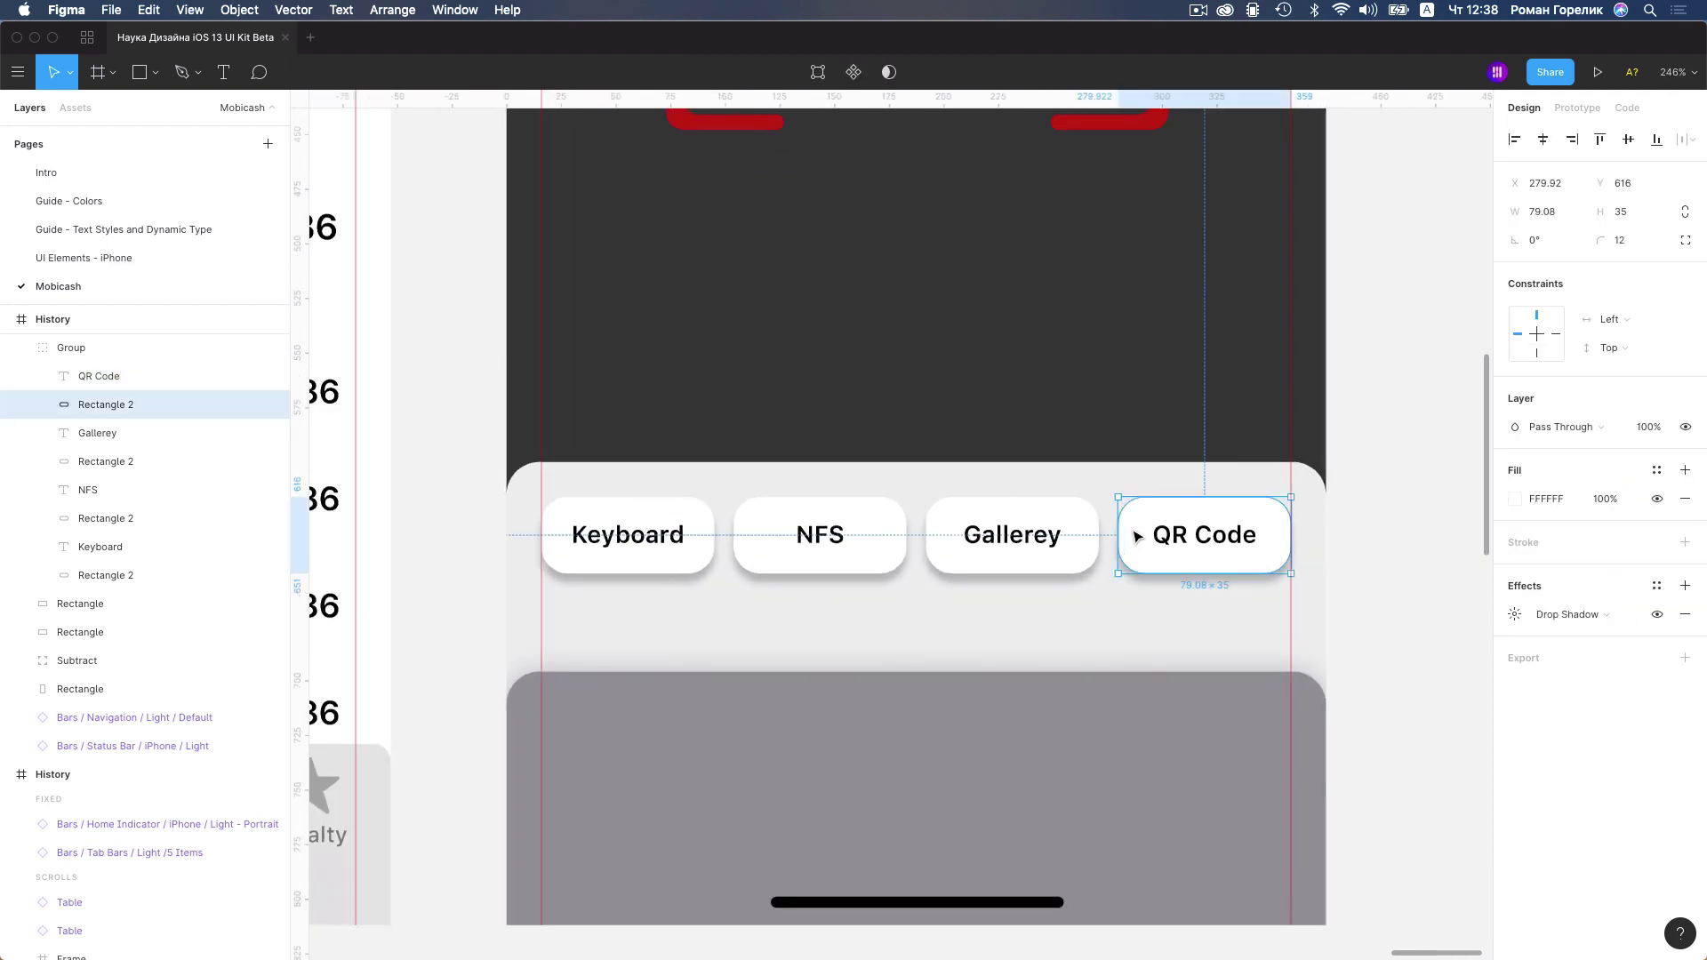
left_click(1685, 541)
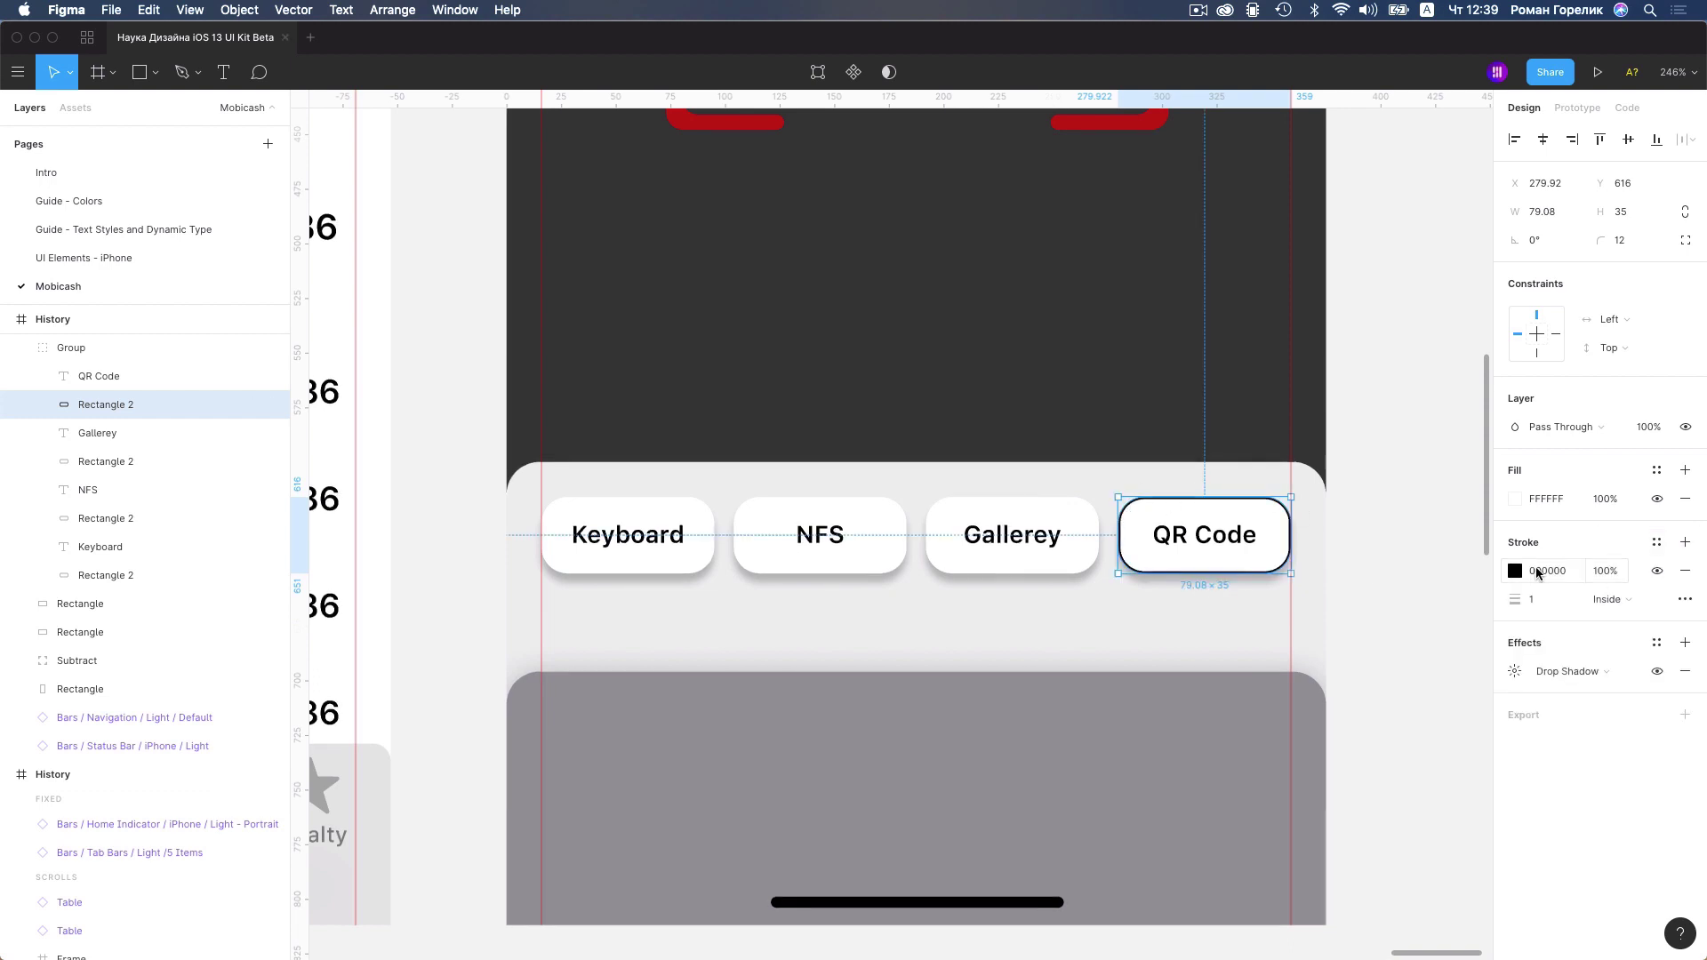
left_click(1659, 543)
scroll(1538, 756, "down", 2)
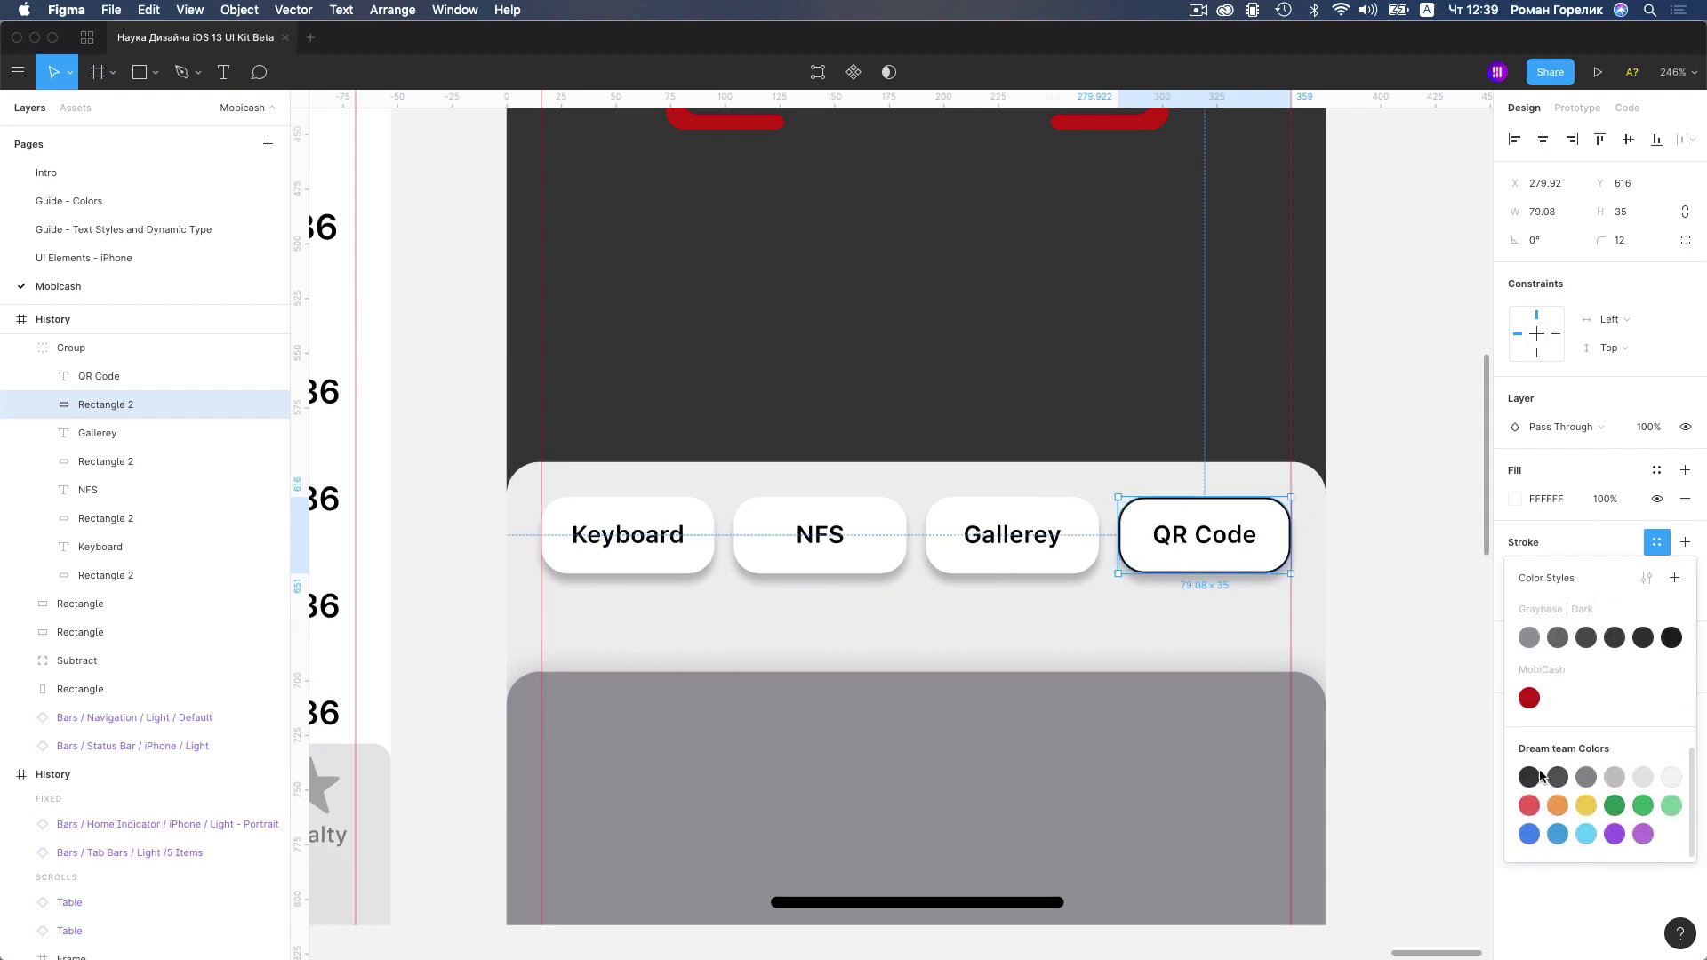
left_click(1529, 701)
Adjust the bottom grey panel and shift the option buttons about 27 px lower
left_click(1418, 591)
scroll(1418, 591, "down", 5)
scroll(1182, 613, "down", 5)
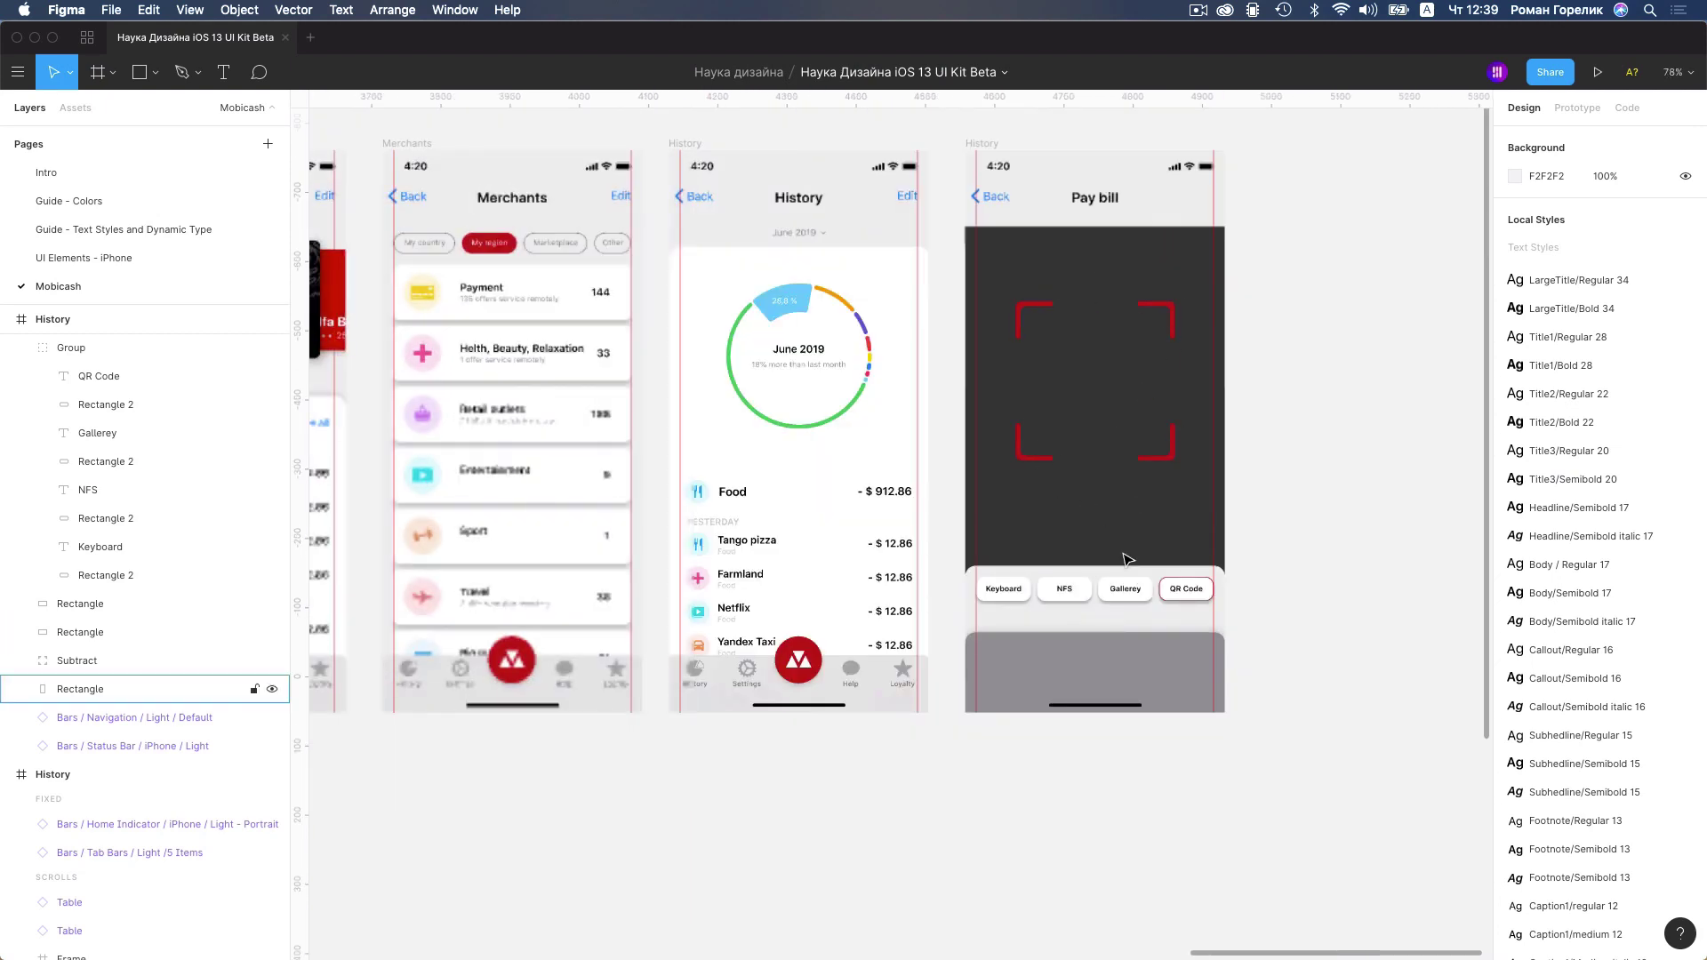
scroll(1127, 591, "up", 3)
scroll(1131, 581, "up", 3)
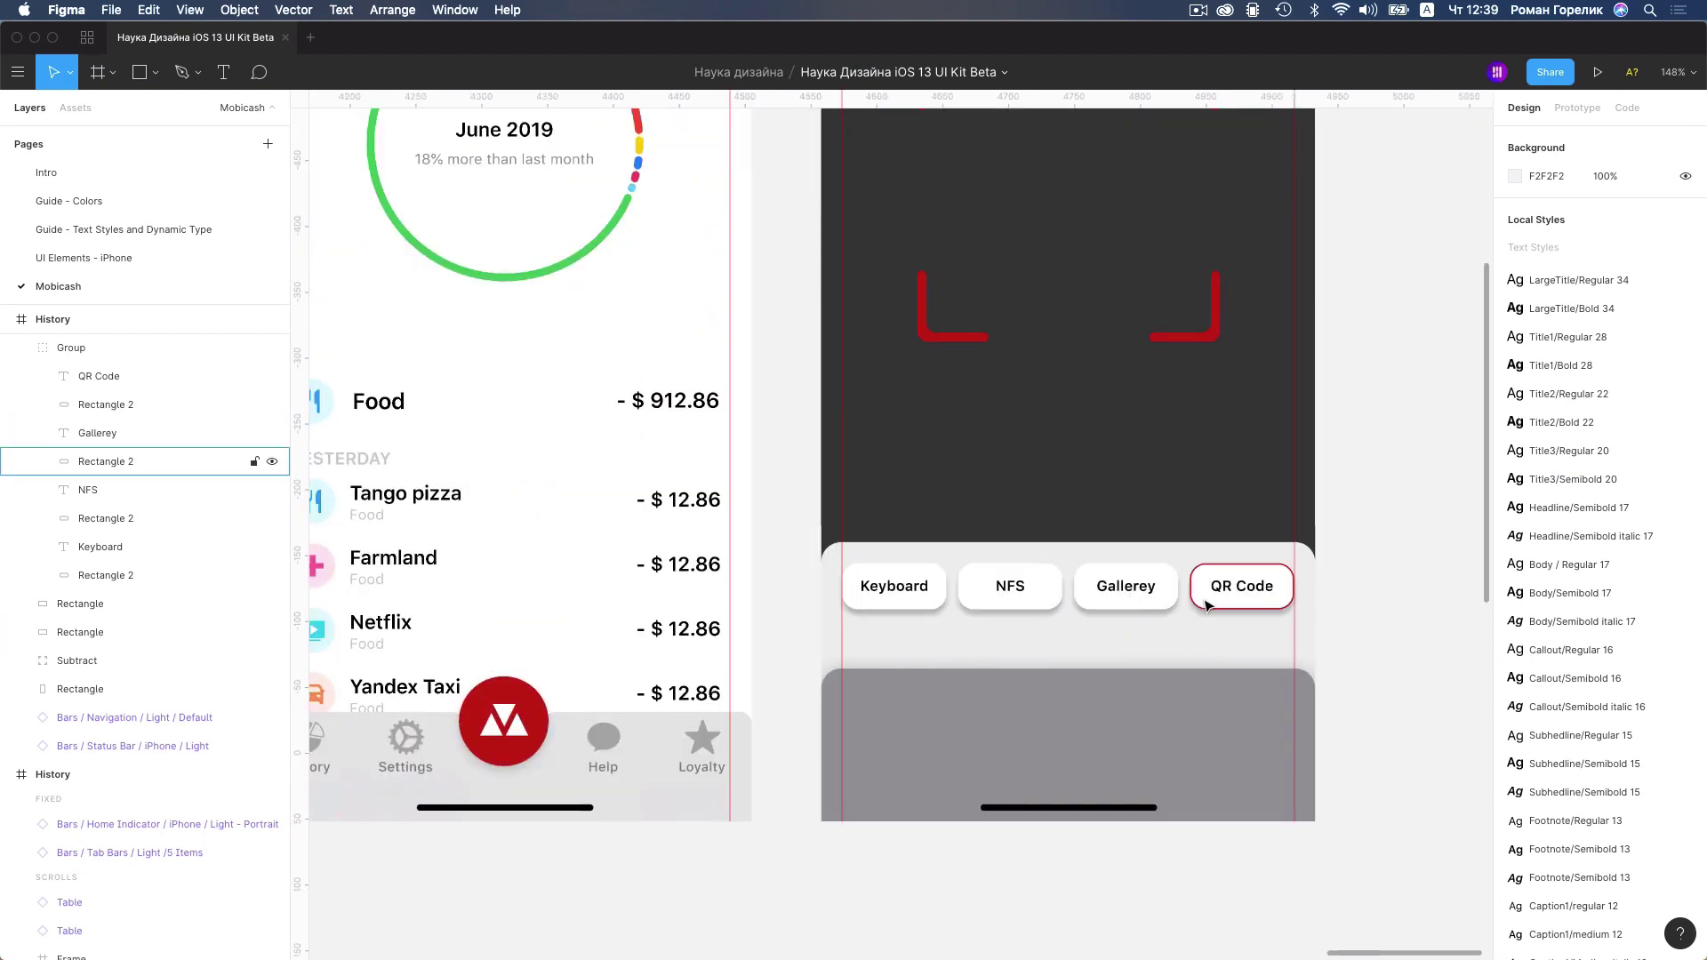
left_click(1160, 720)
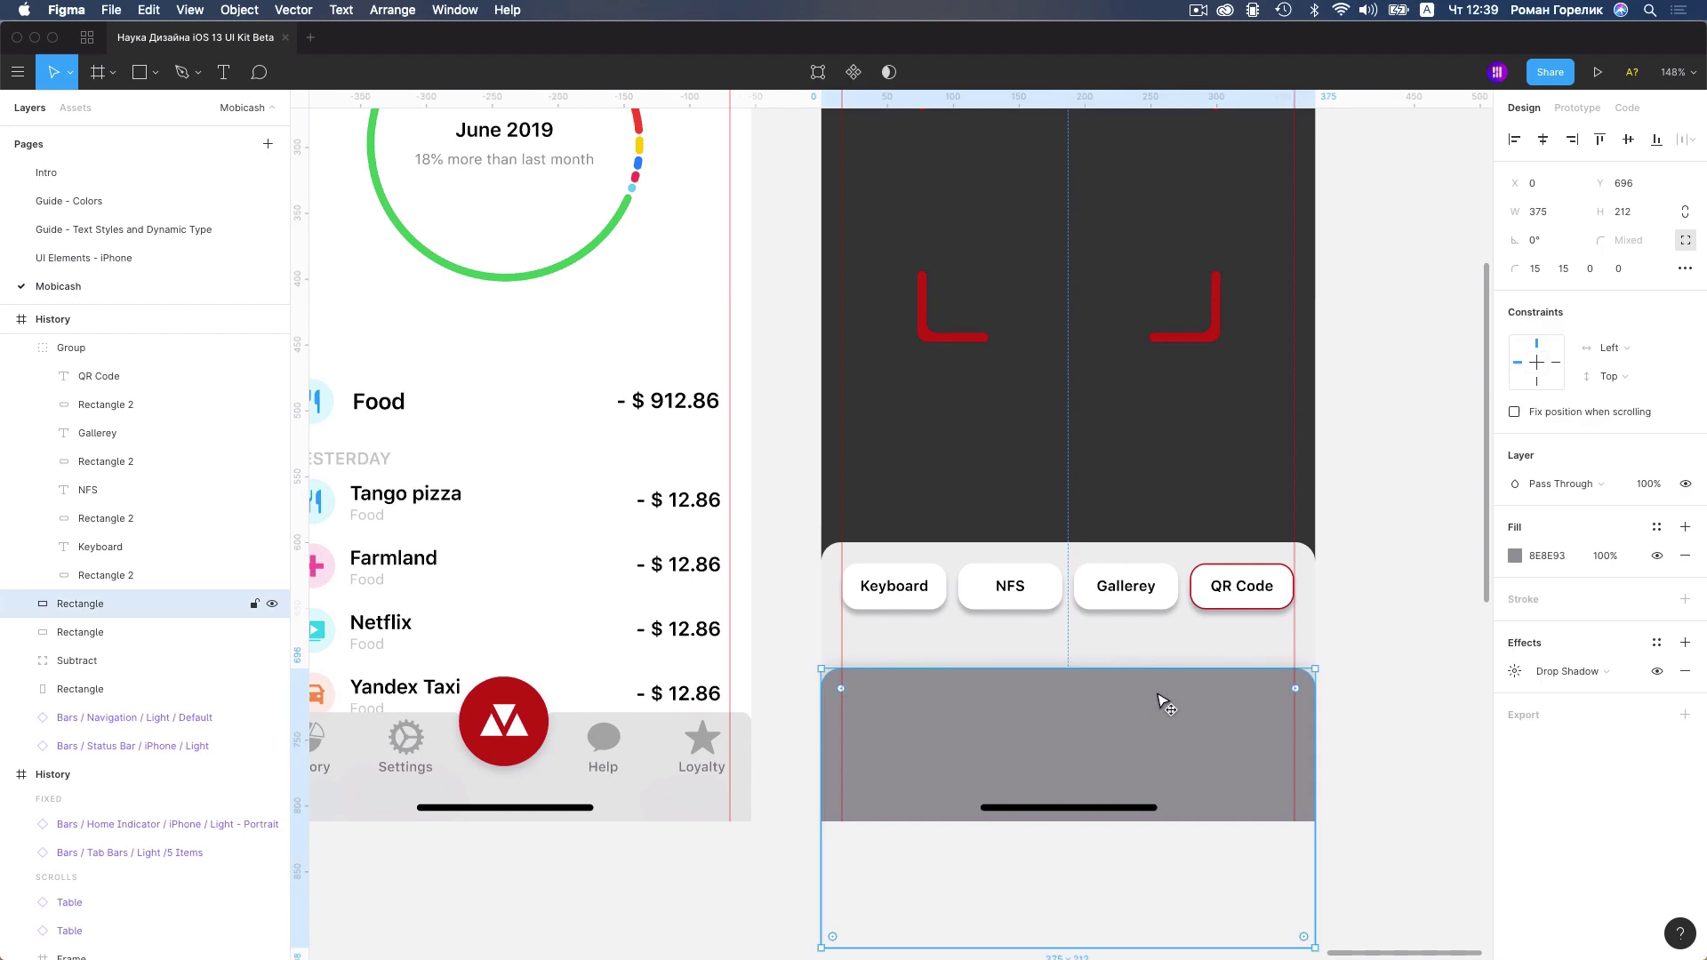
key("shift+Up")
key("shift+Up")
left_click_drag(1157, 691, 1157, 713)
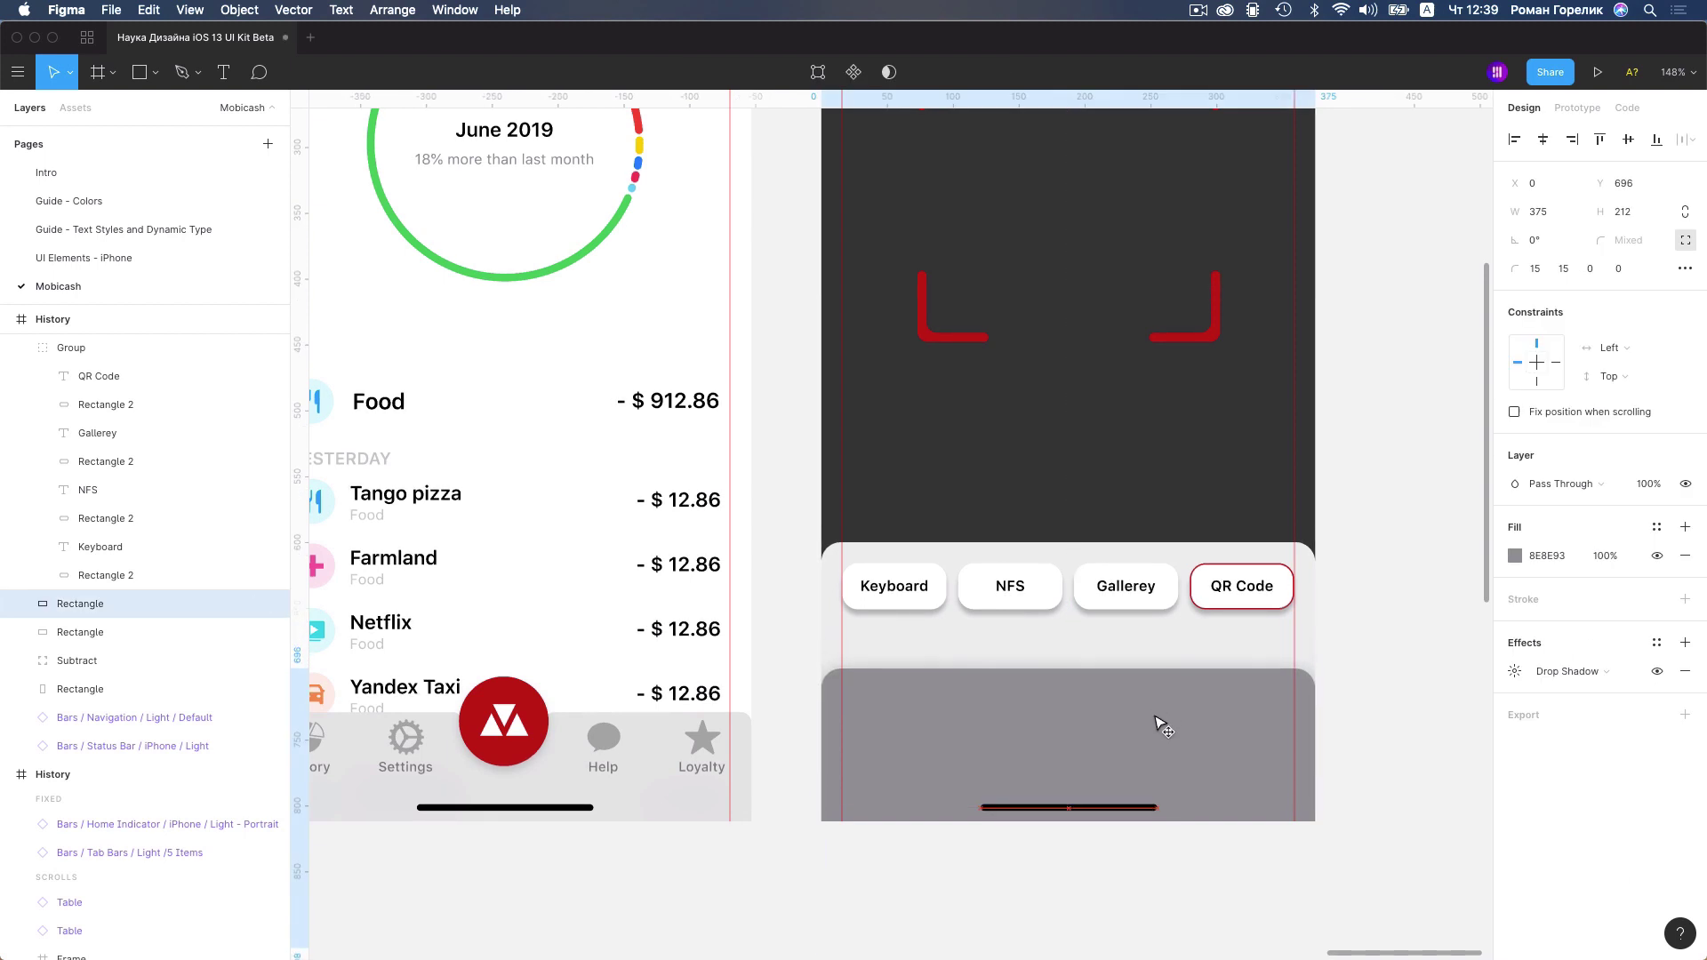
left_click_drag(1376, 613, 811, 562)
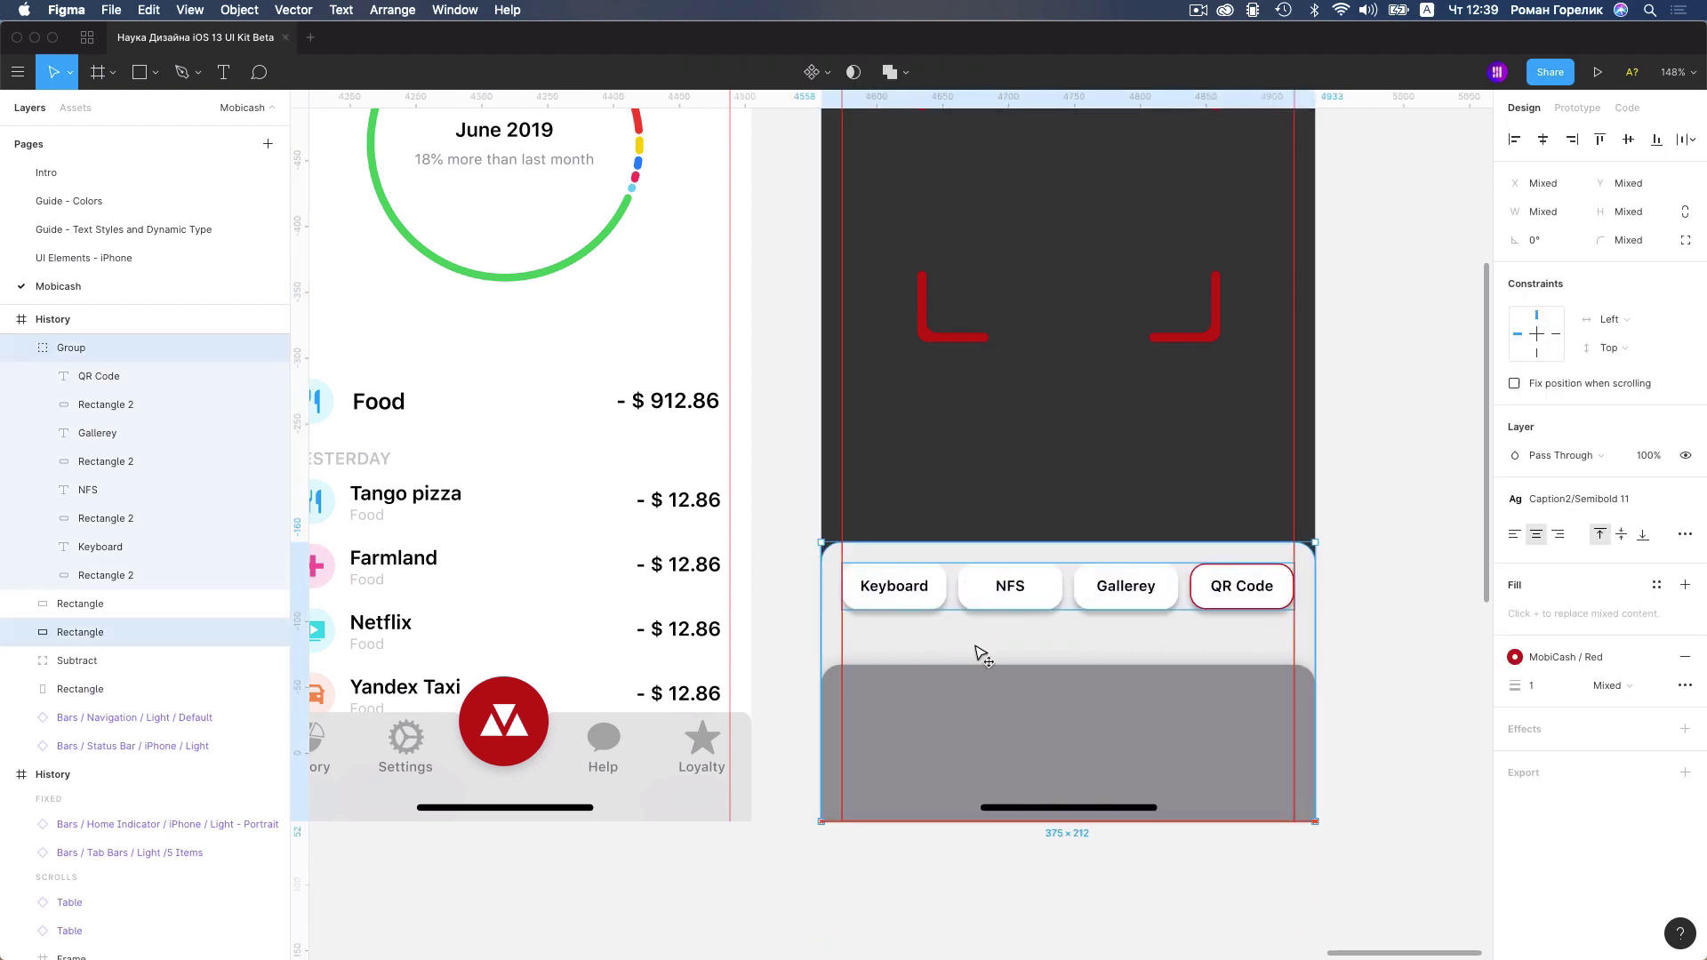
left_click_drag(981, 640, 976, 665)
left_click(1367, 561)
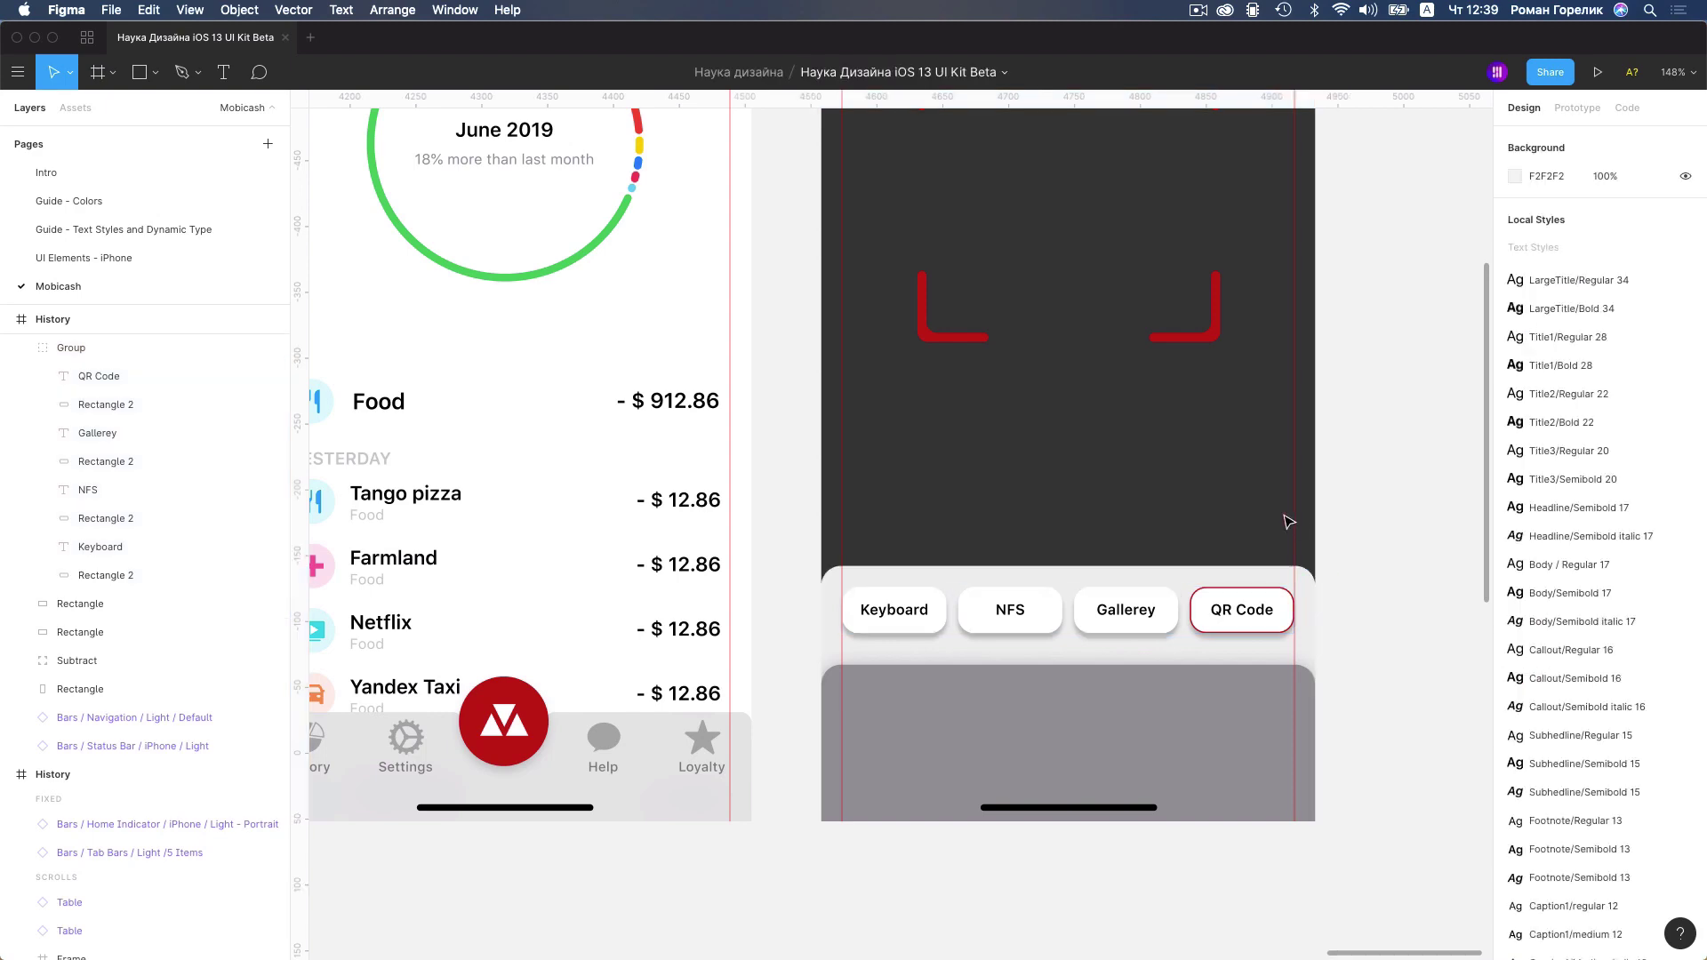
Darken the light panel behind the buttons from ECECEC to E1E1E1
scroll(1263, 622, "down", 5)
scroll(1206, 649, "down", 3)
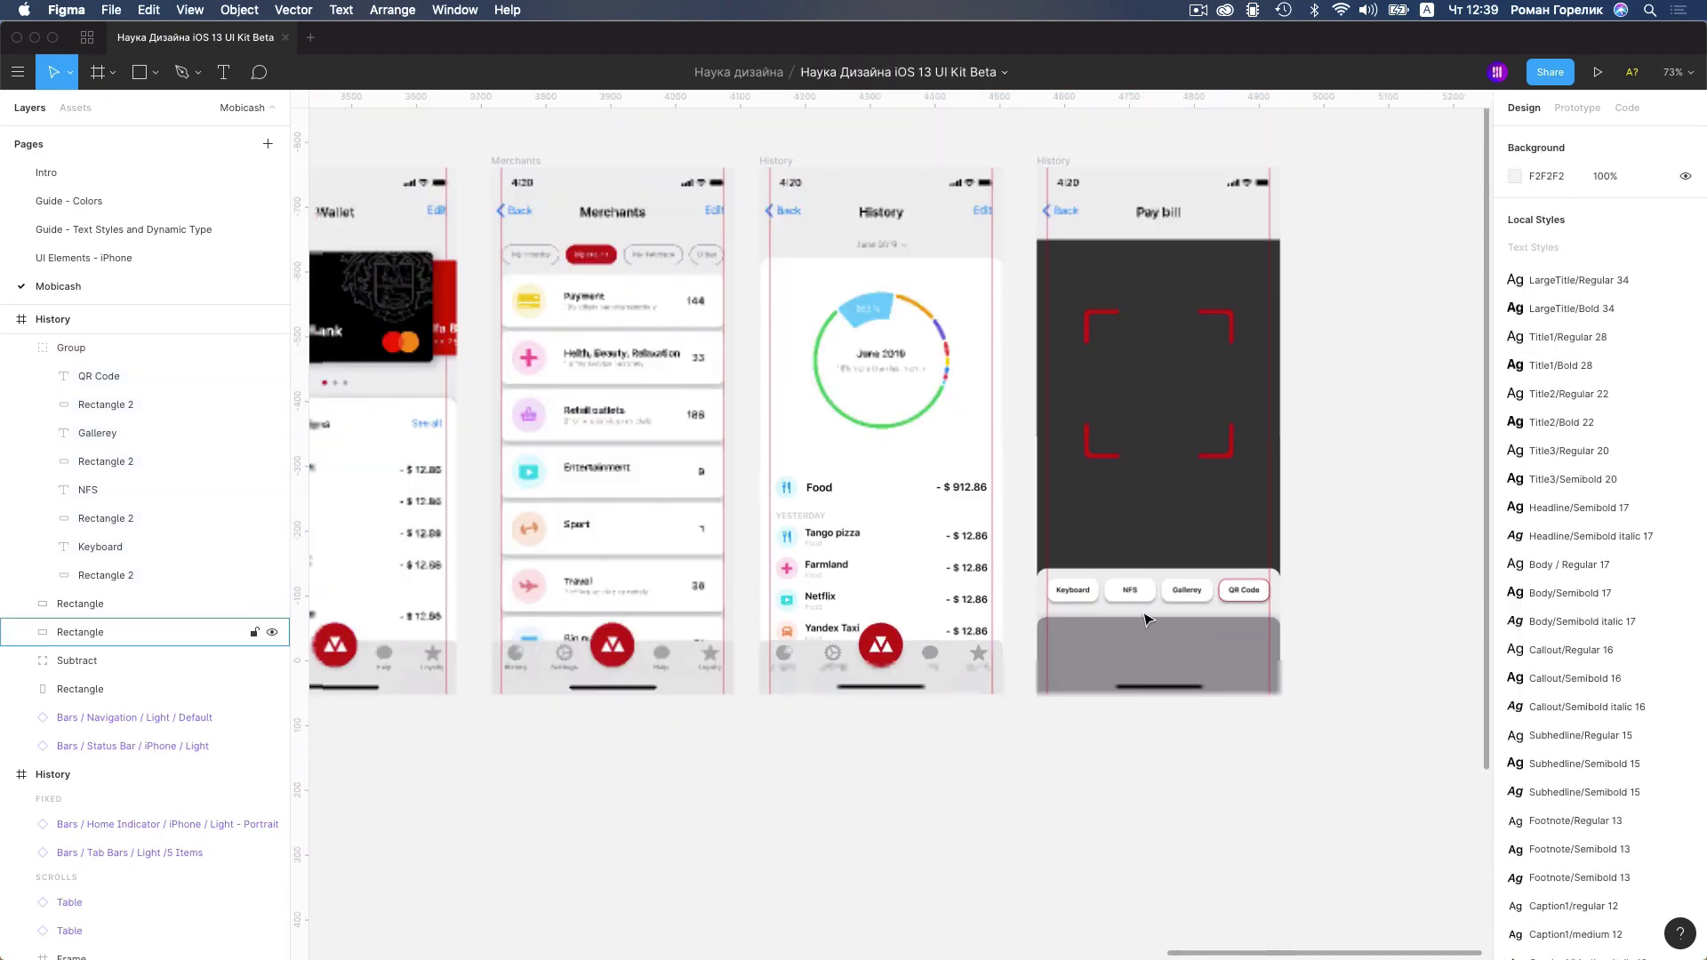
left_click(1229, 617)
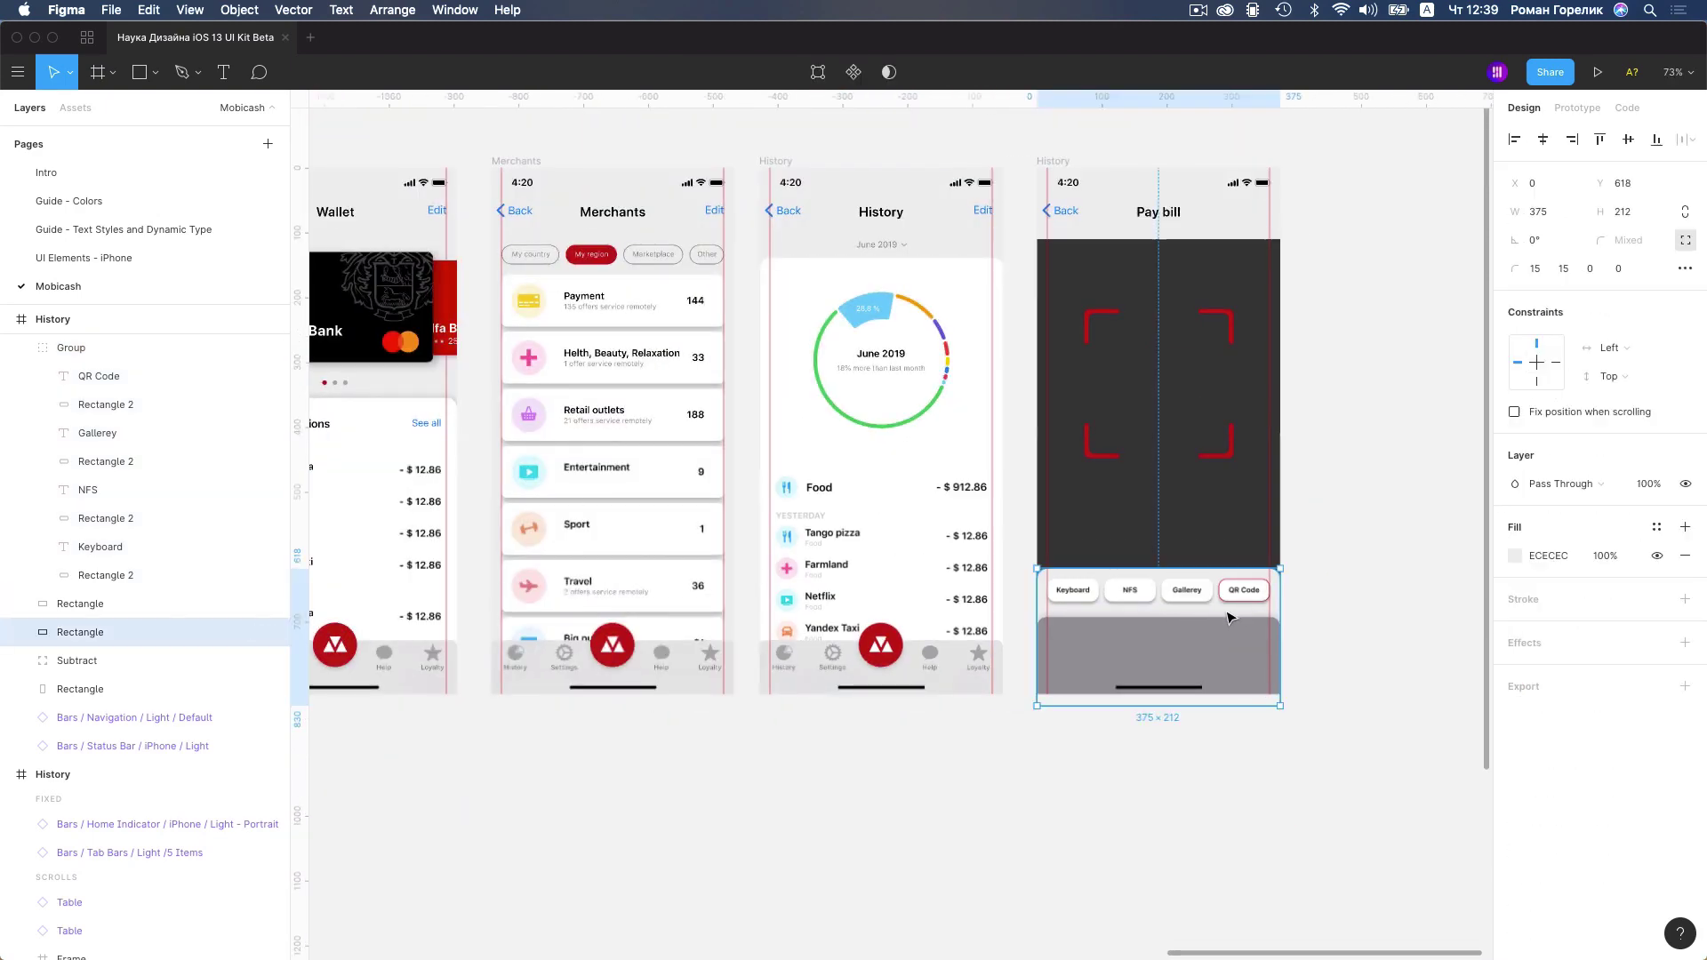
left_click(1515, 556)
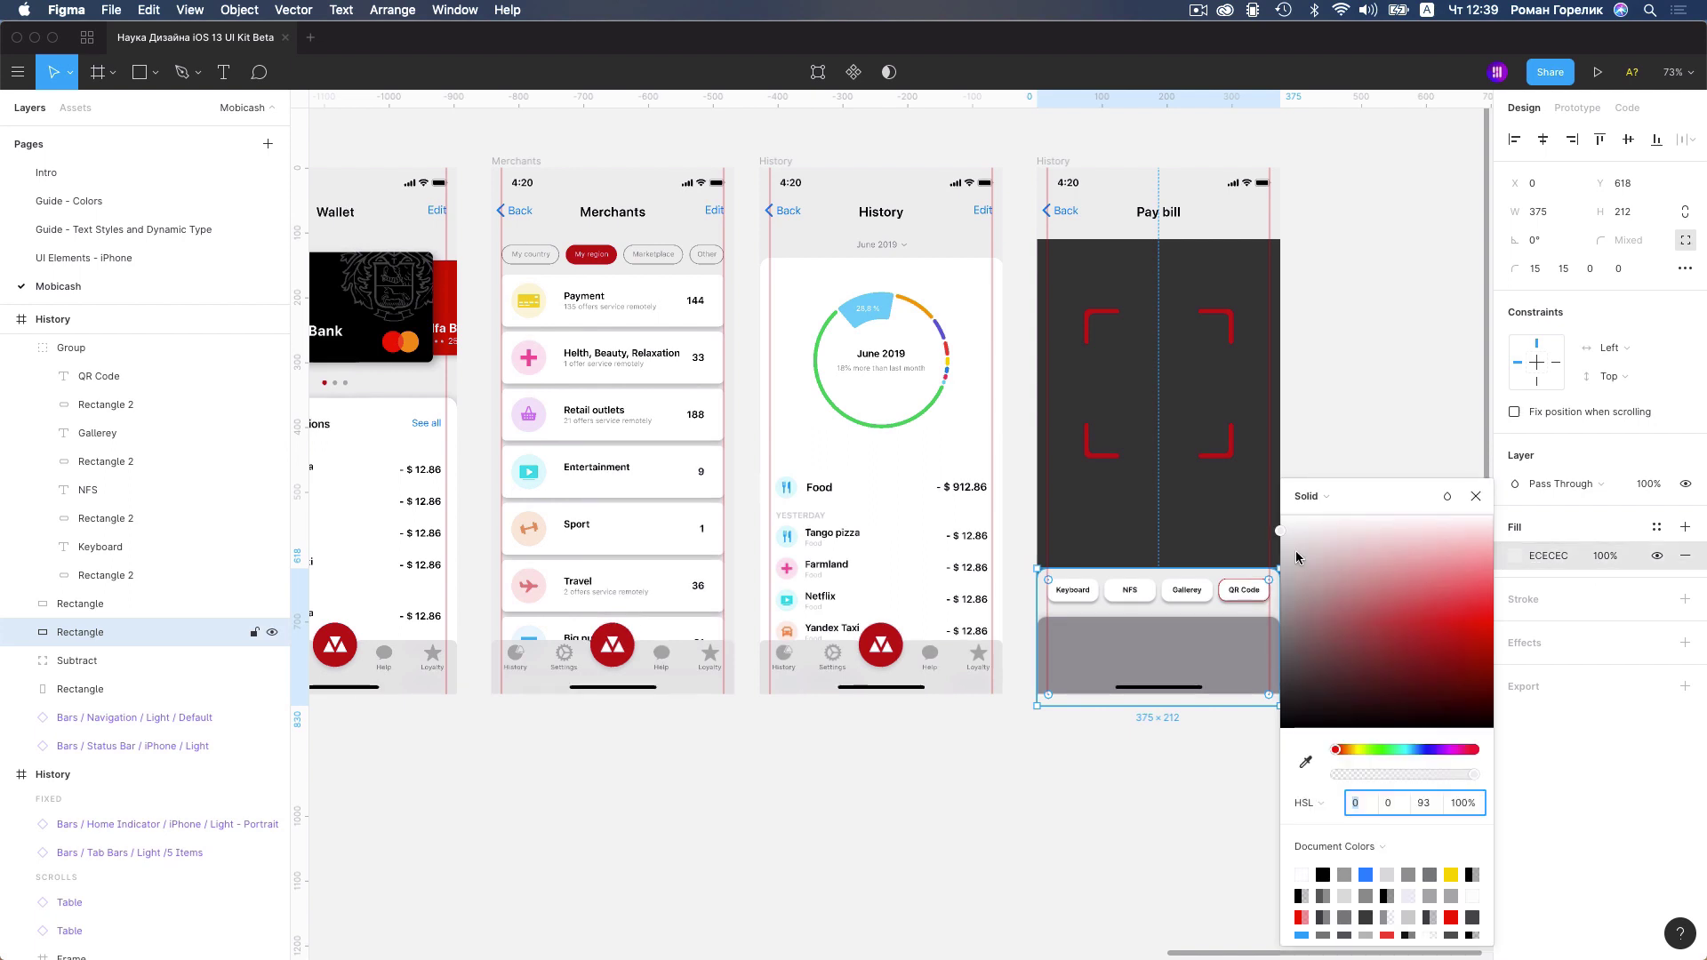
left_click(1281, 538)
left_click_drag(1280, 538, 1278, 544)
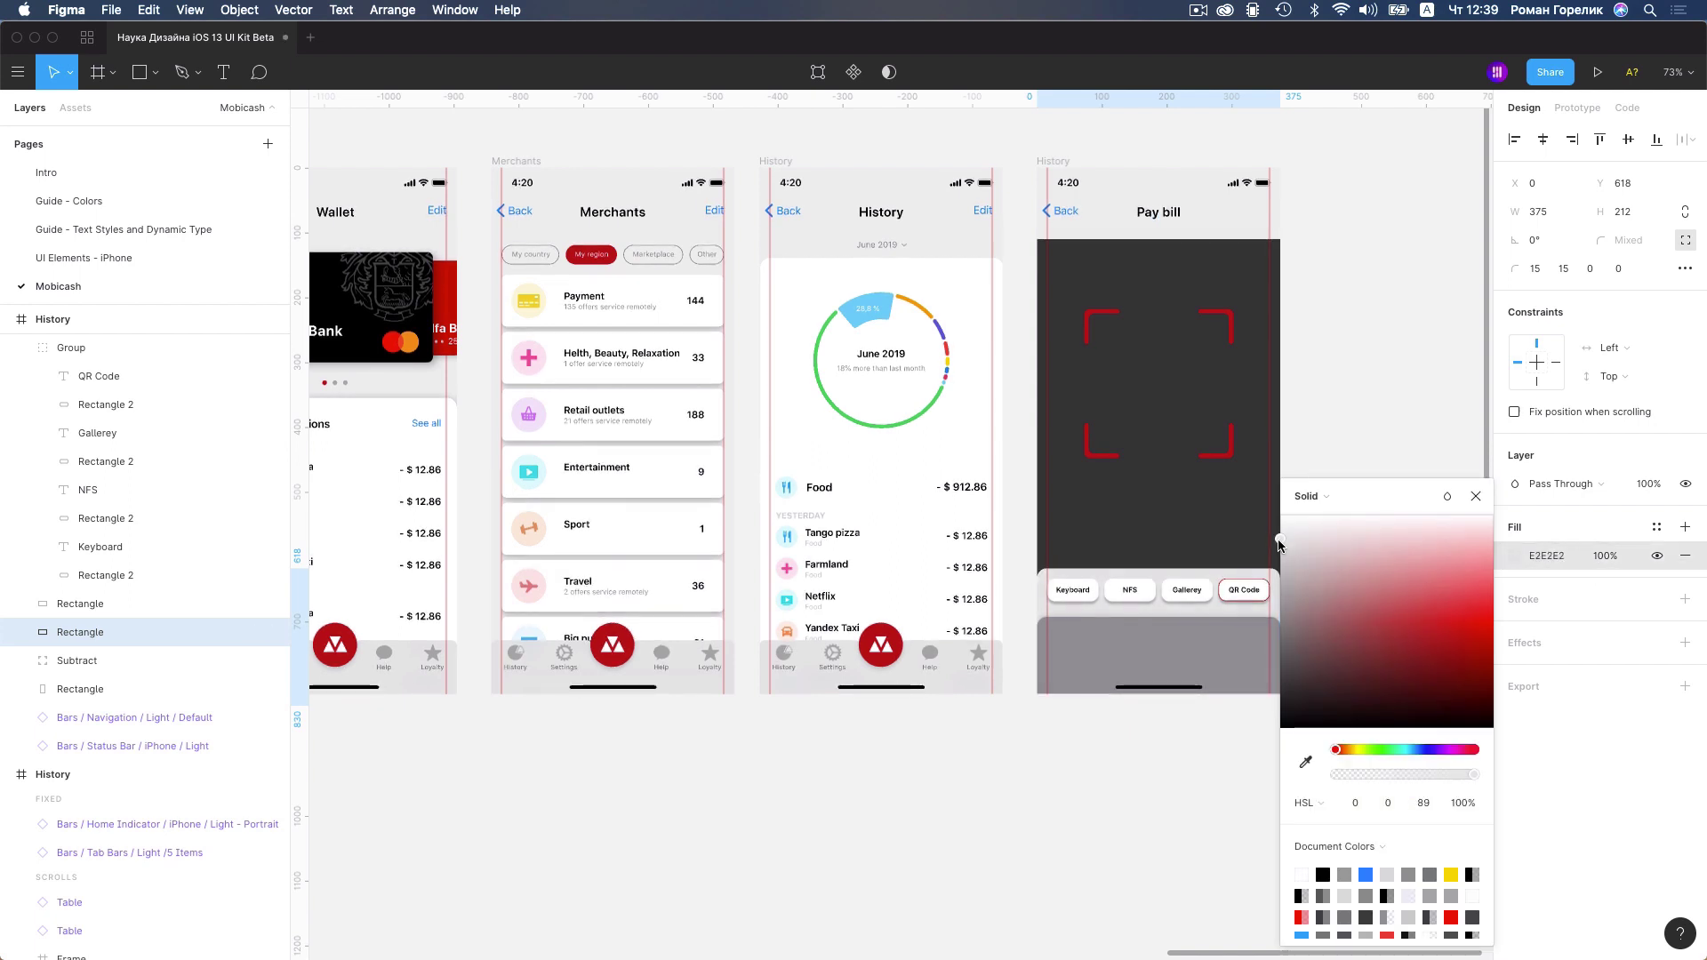
left_click(1476, 496)
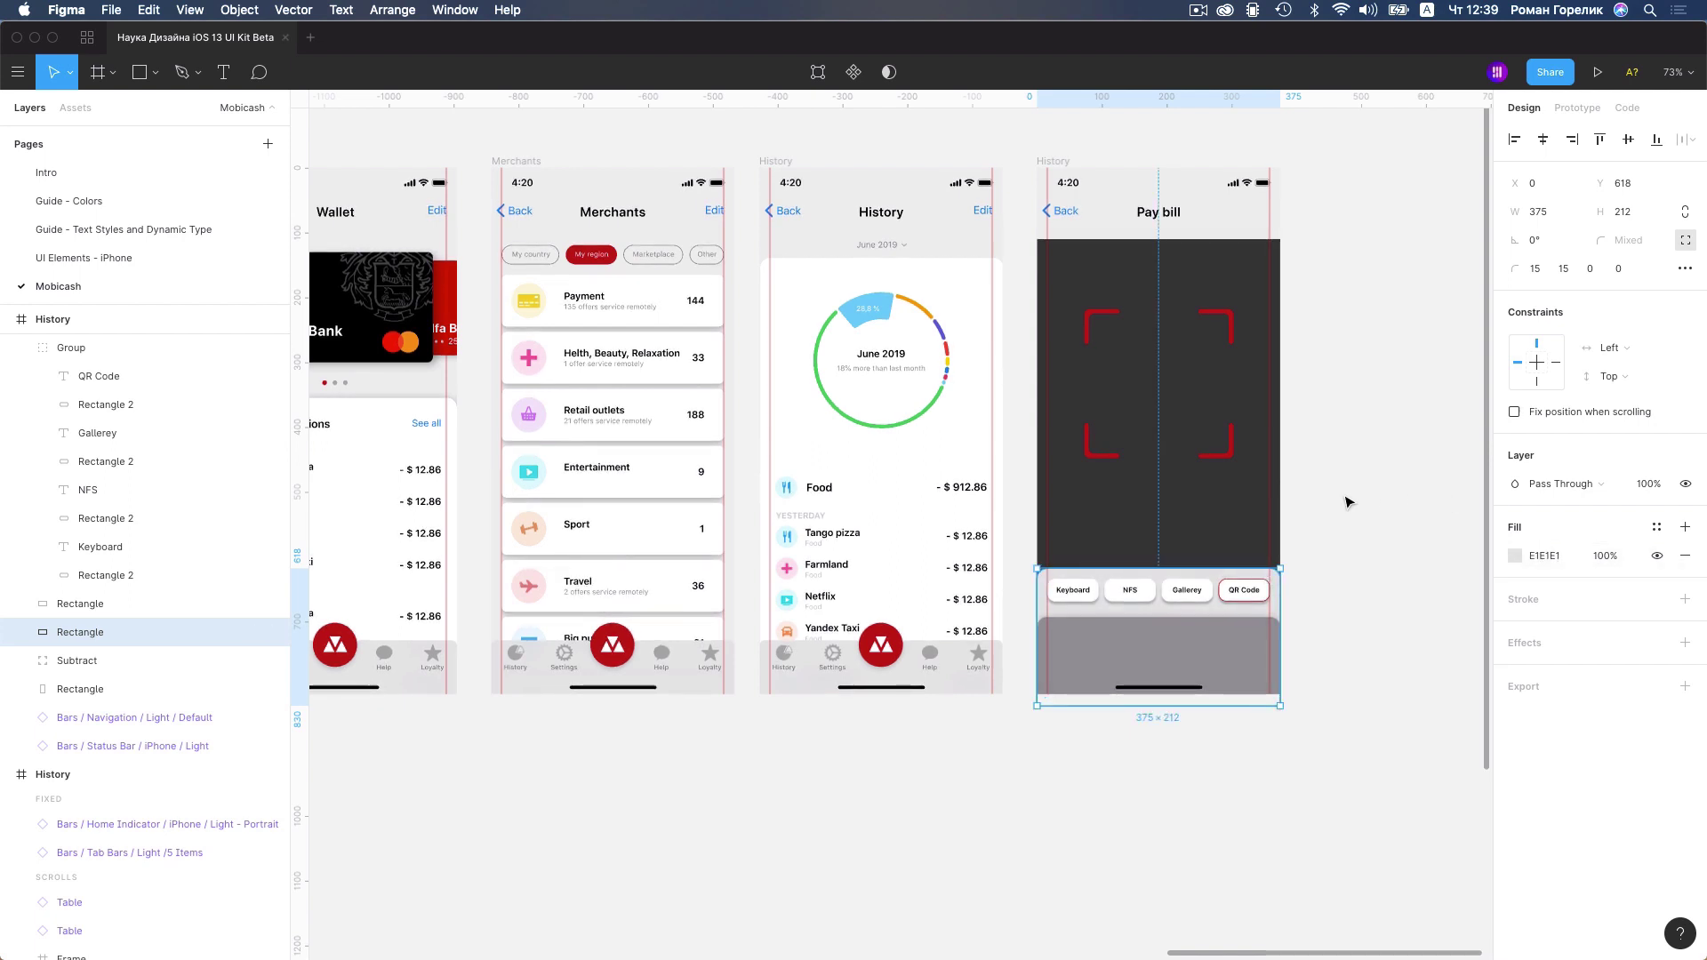
left_click(1344, 496)
left_click_drag(773, 525, 982, 521)
Select the Wallet icon and label on the Main screen, then bring Pay bill into view
scroll(982, 522, "left", 5)
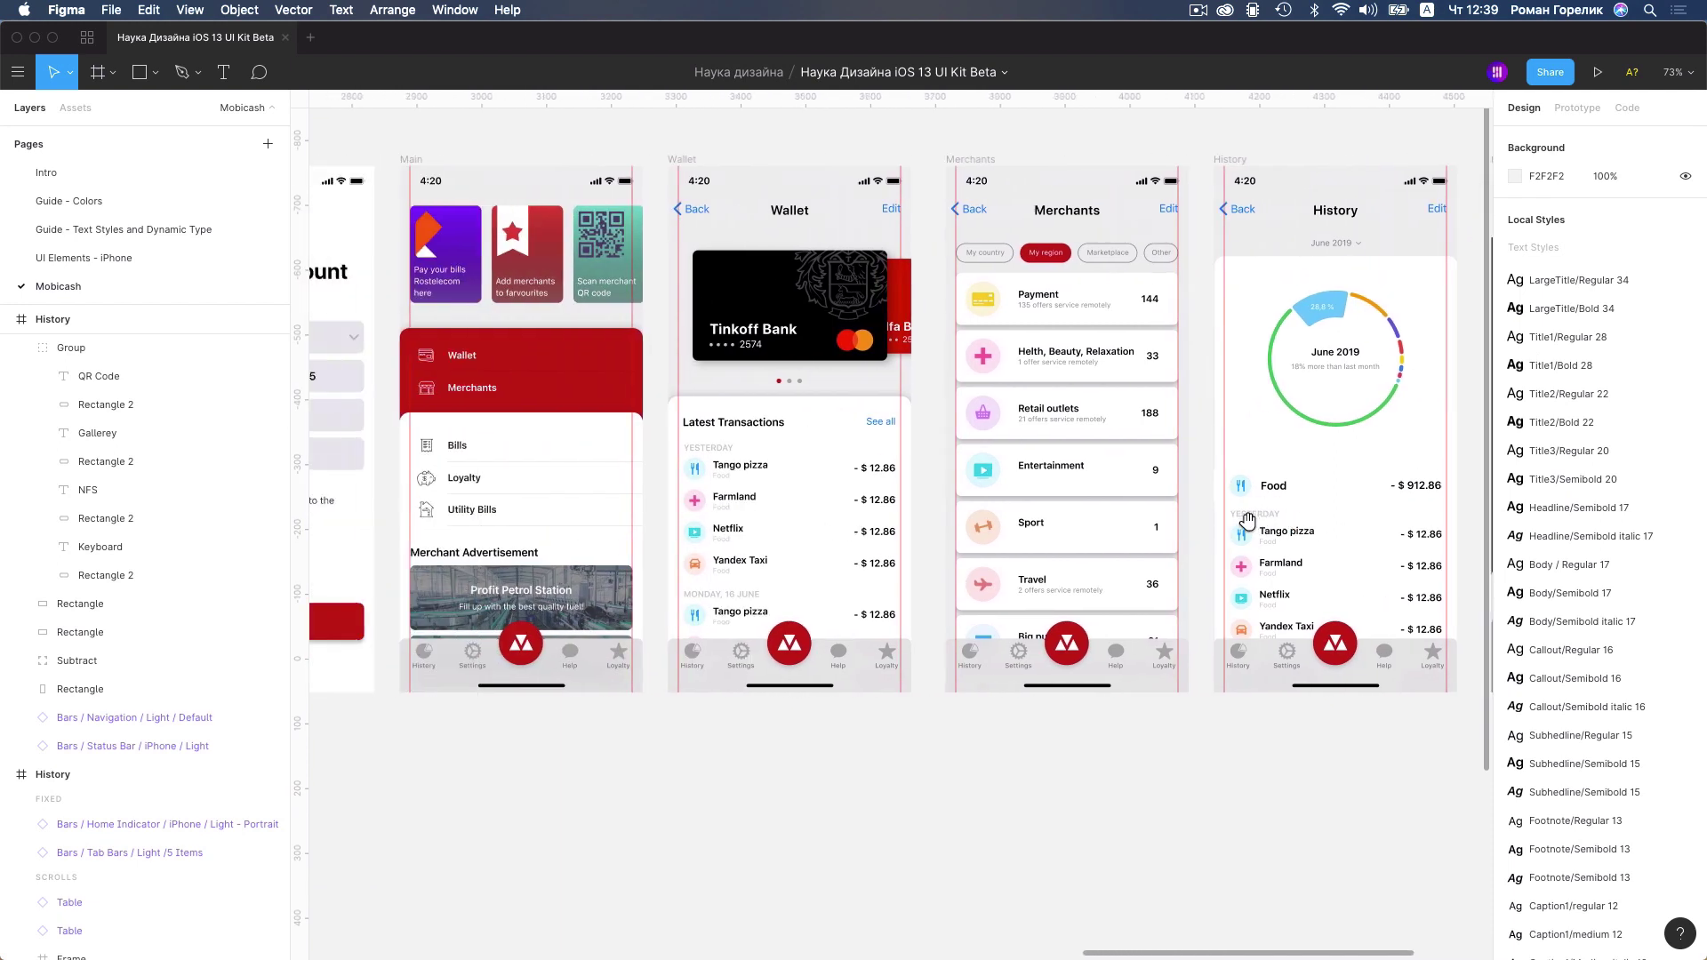
scroll(567, 445, "left", 3)
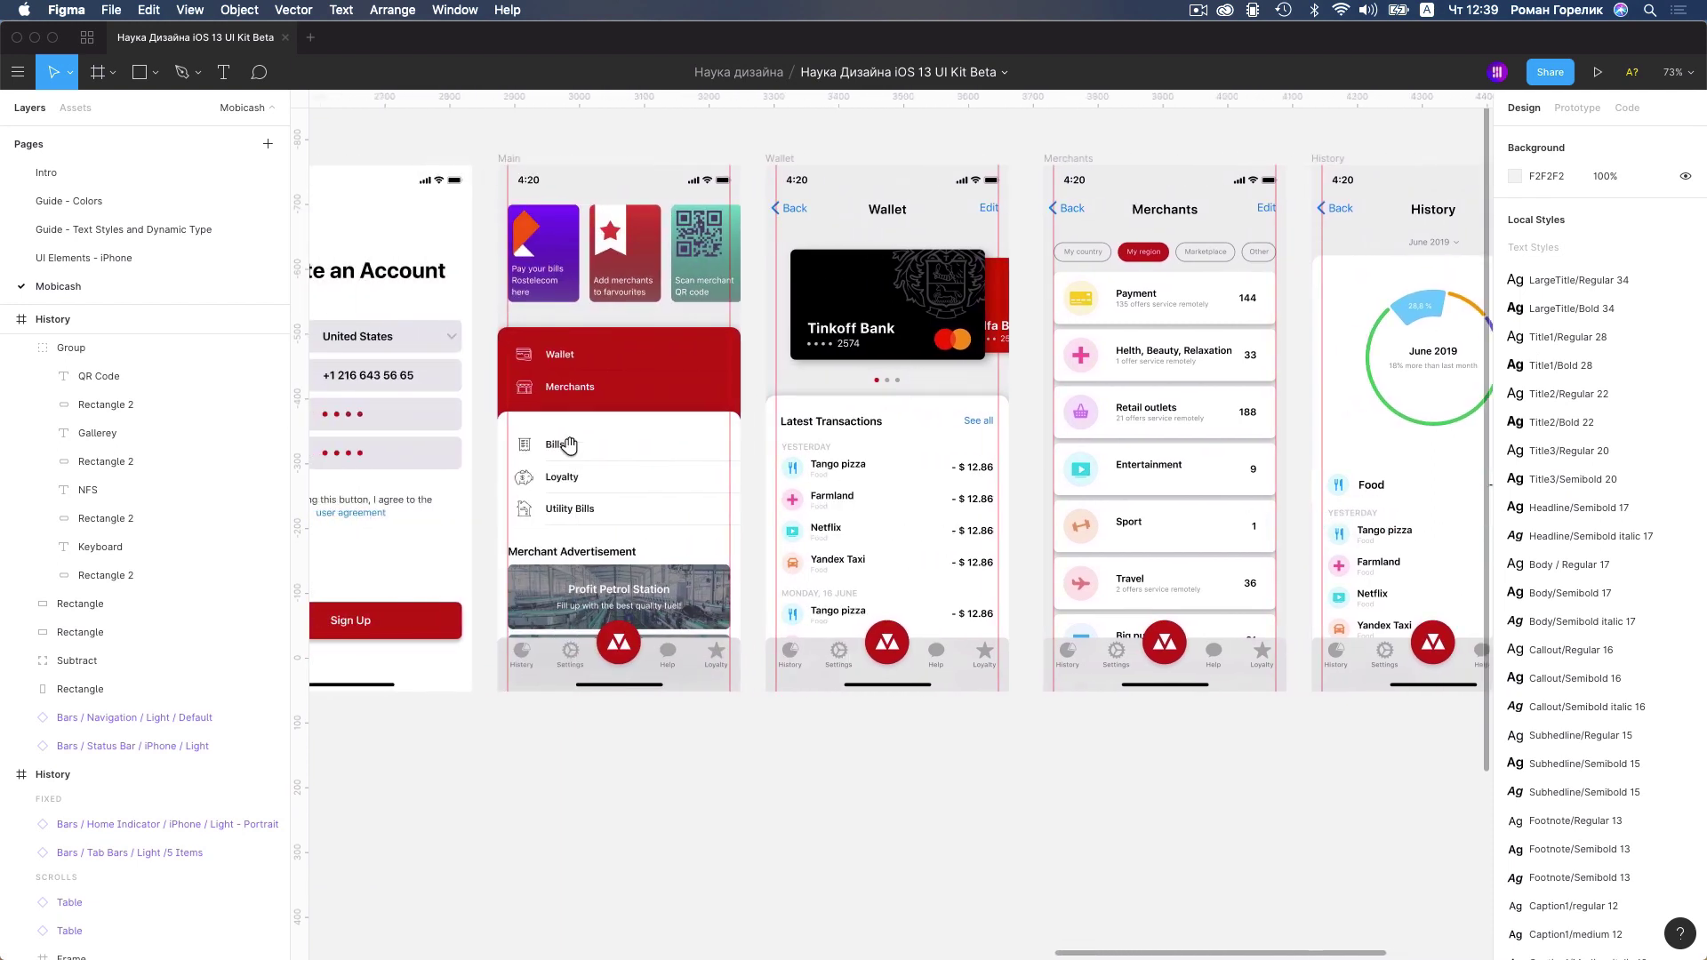
left_click(525, 356, "super")
left_click(559, 355, "shift")
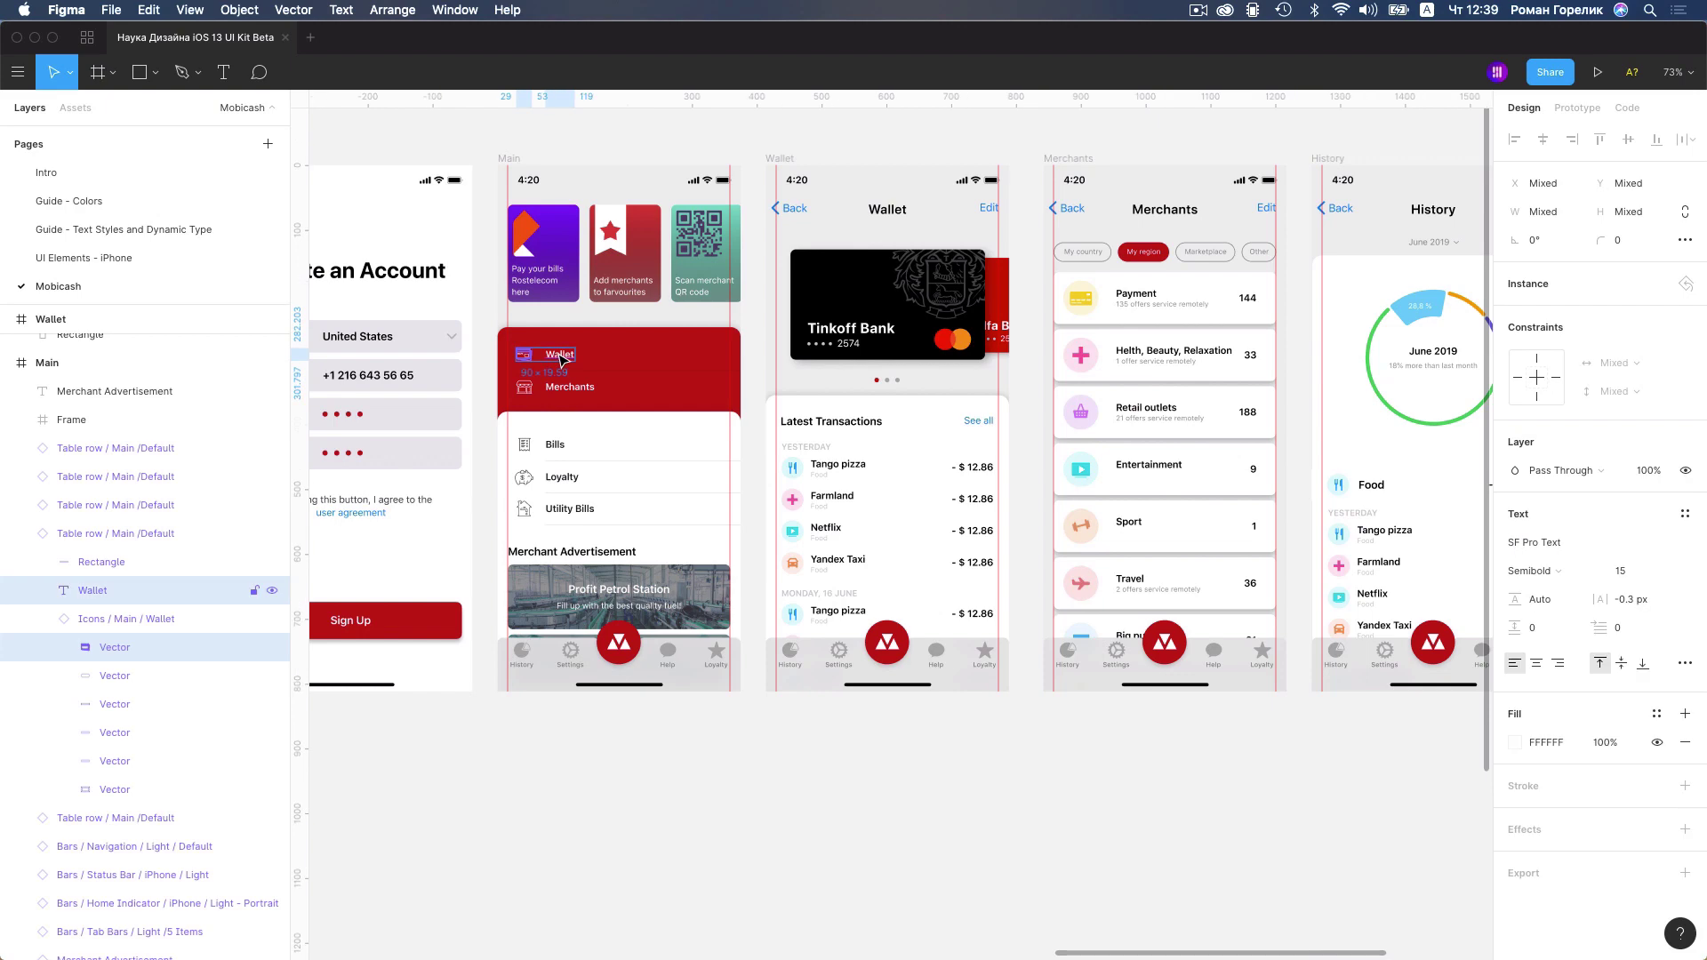
left_click(1252, 705)
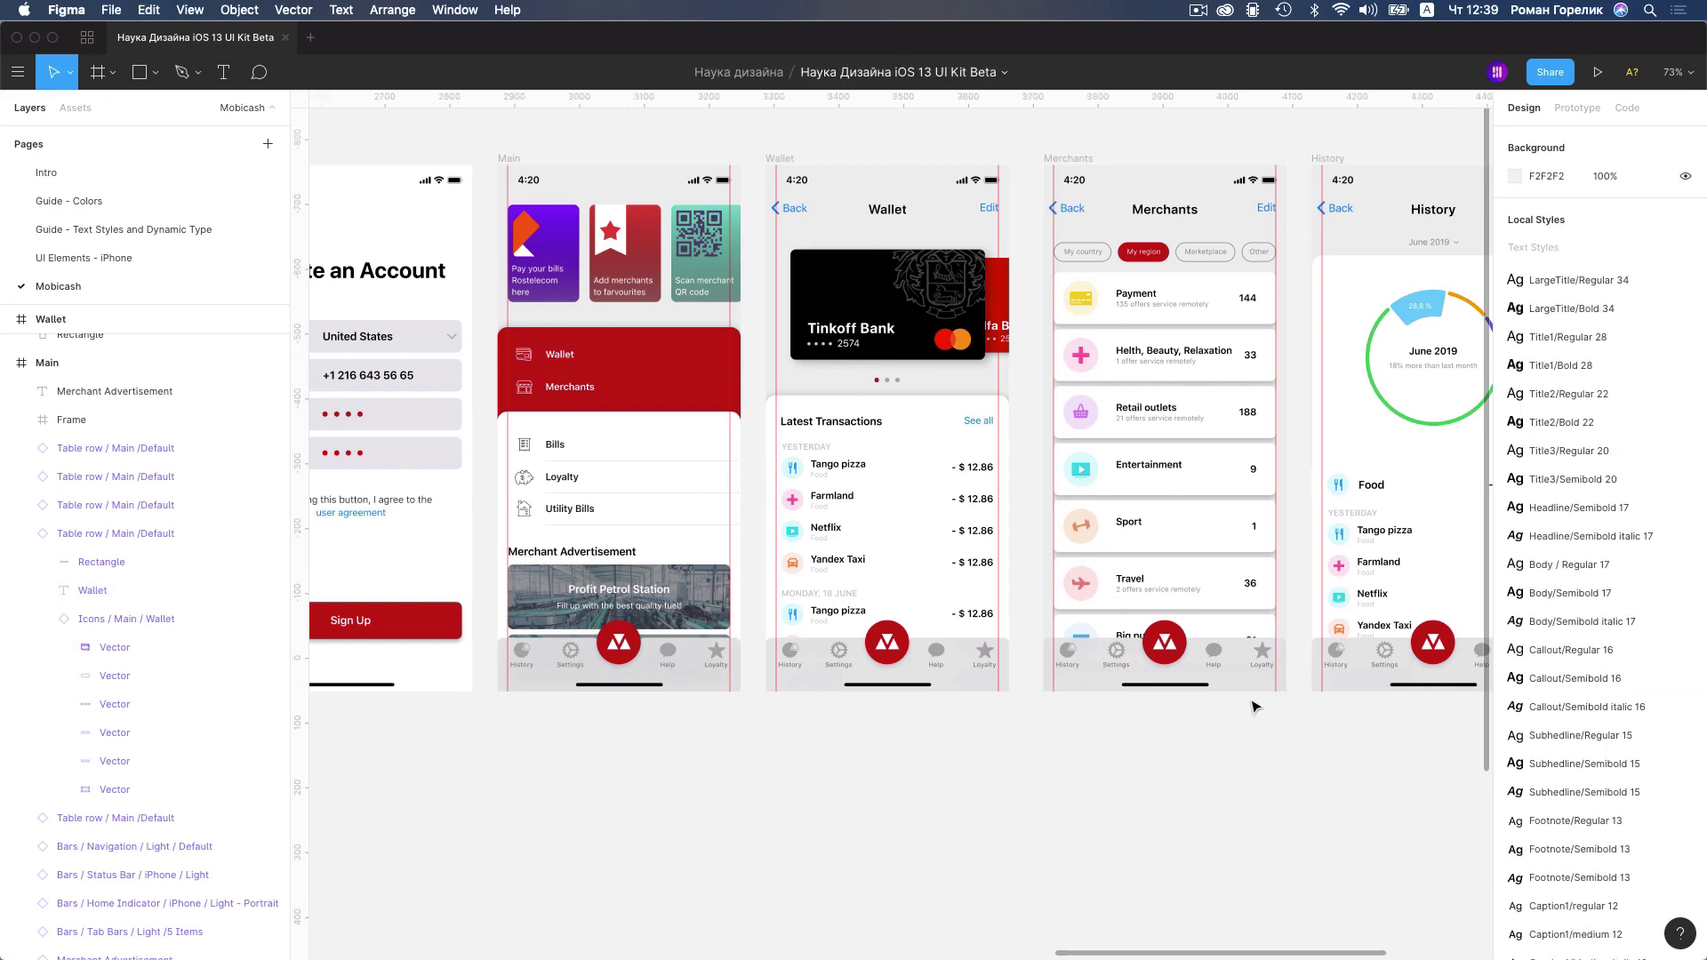
left_click_drag(1270, 722, 868, 655)
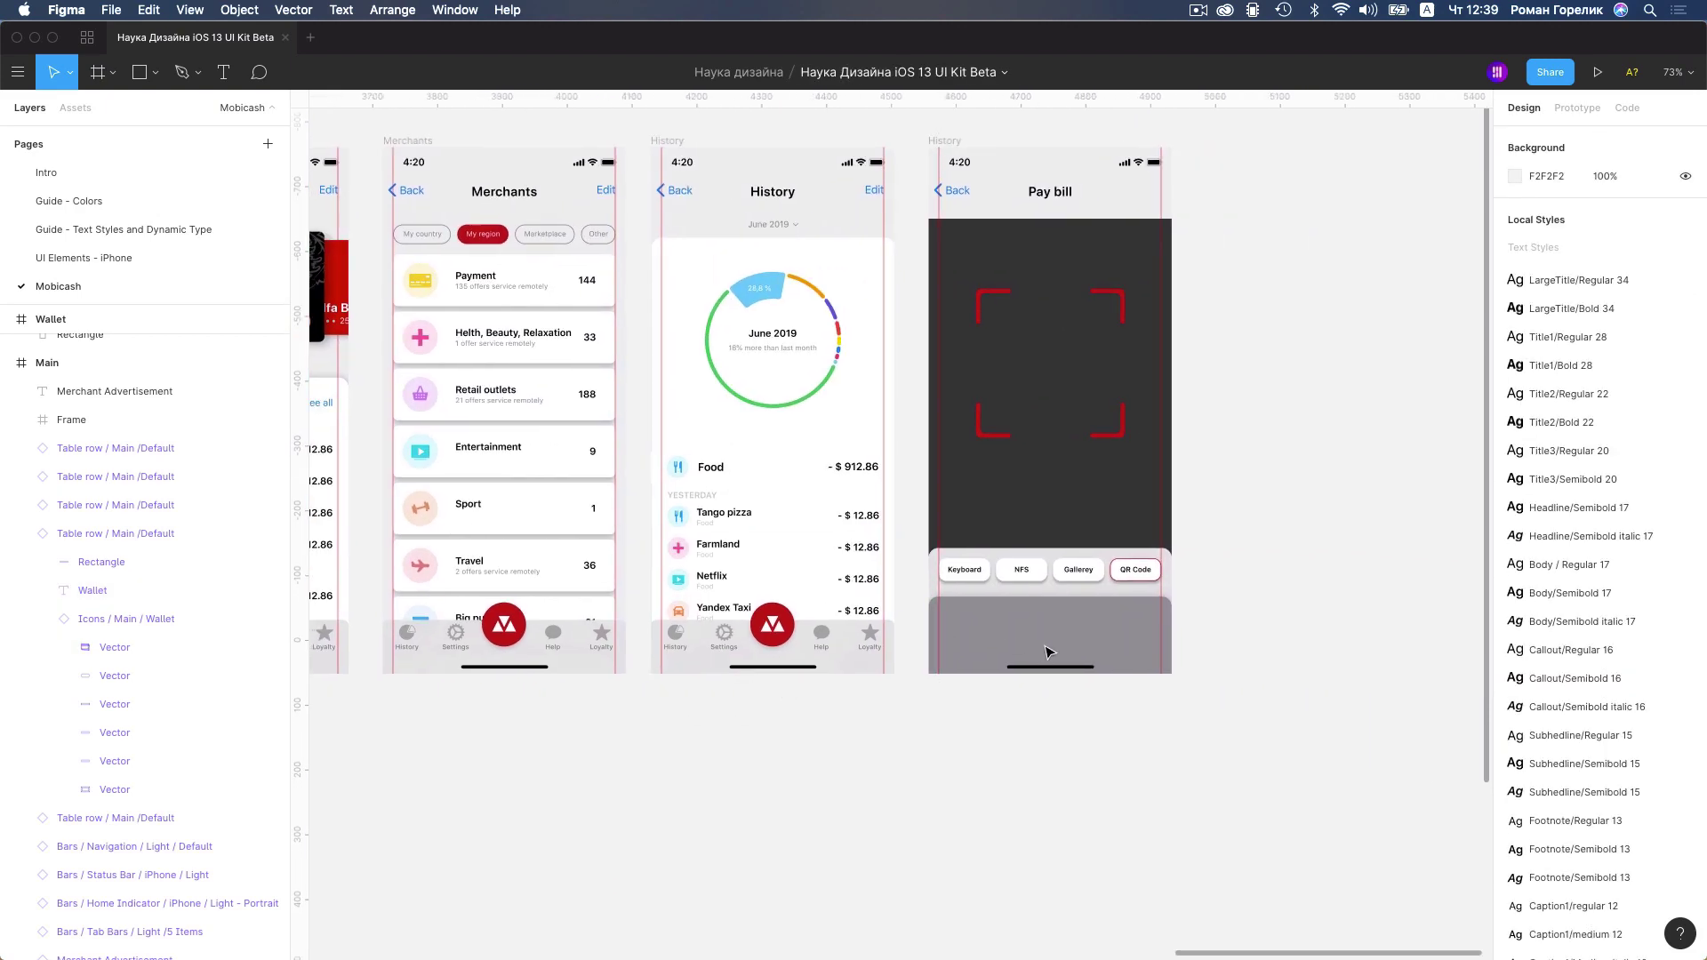
Paste the Wallet icon and label into Pay bill, then undo the misplaced paste
scroll(1048, 651, "up", 5)
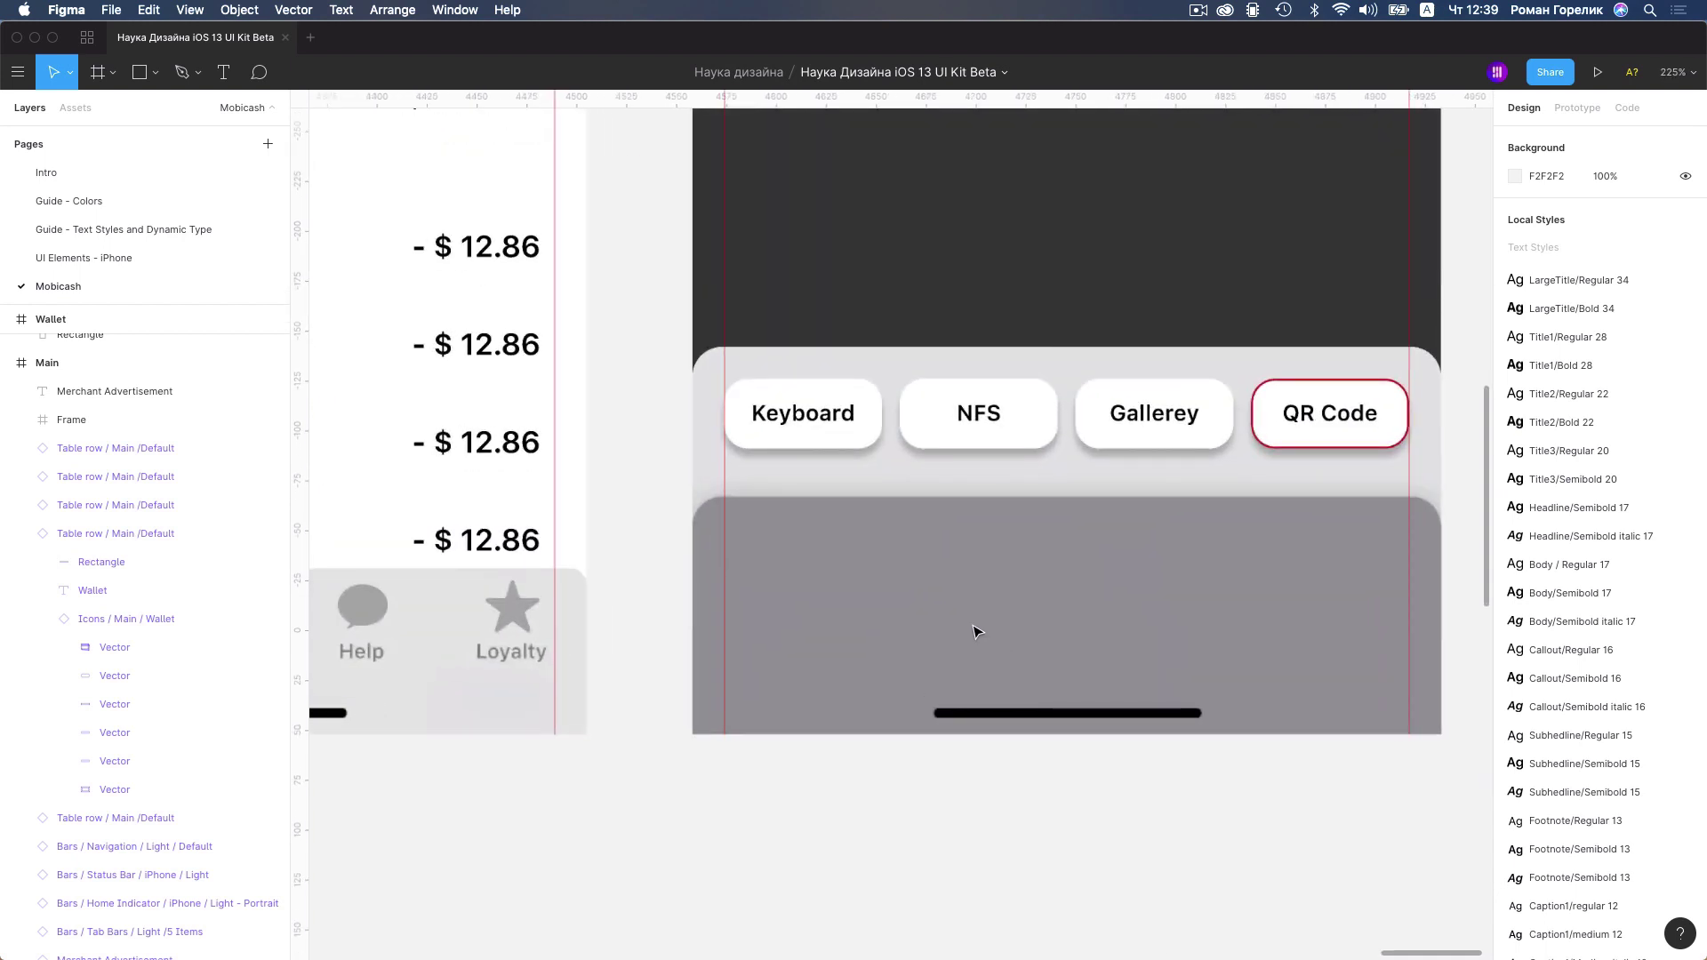
left_click(974, 630)
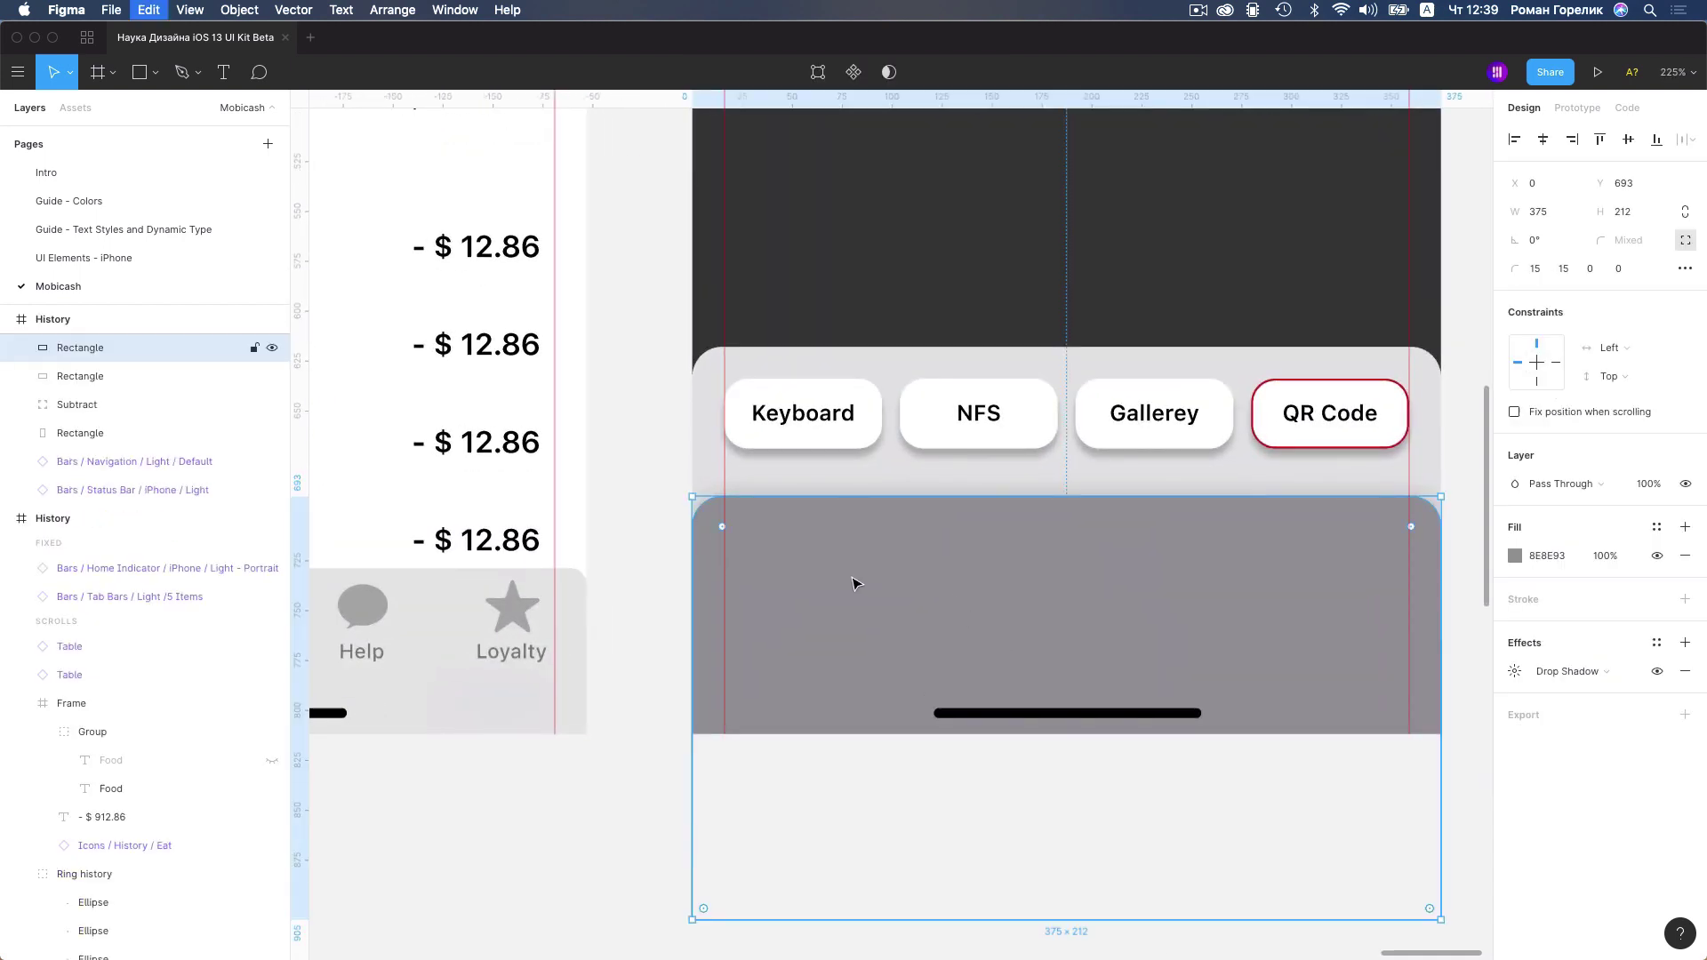
key("super+v")
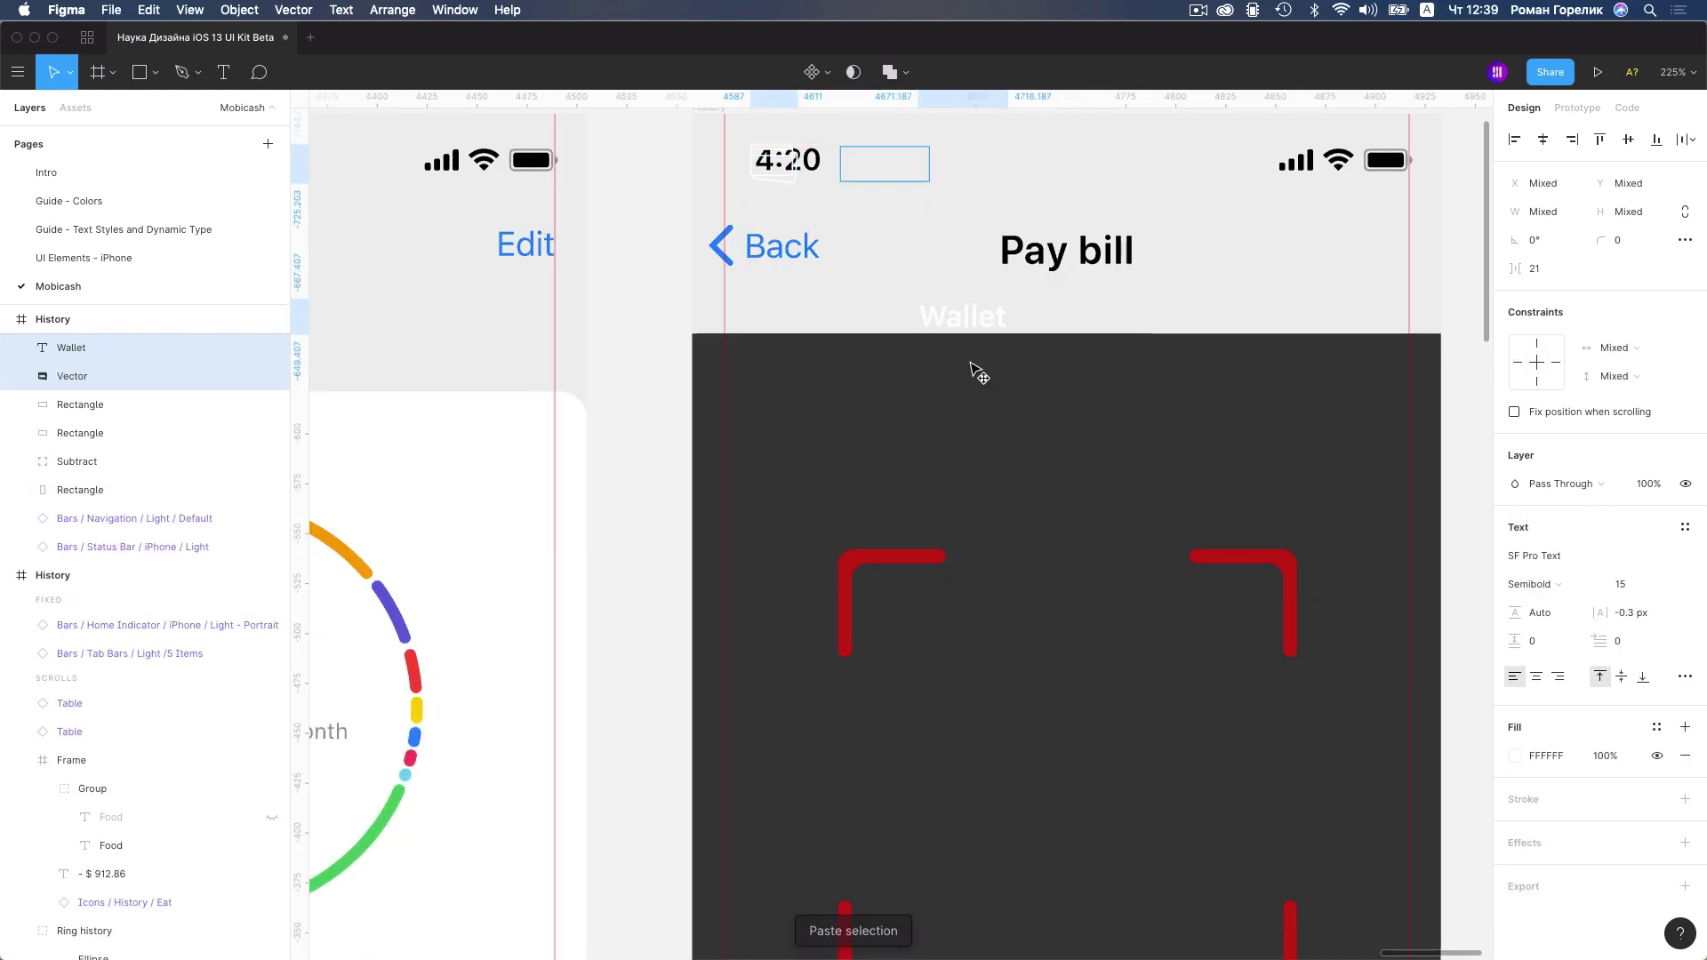
left_click_drag(883, 172, 984, 454)
key("super+z")
key("super+z")
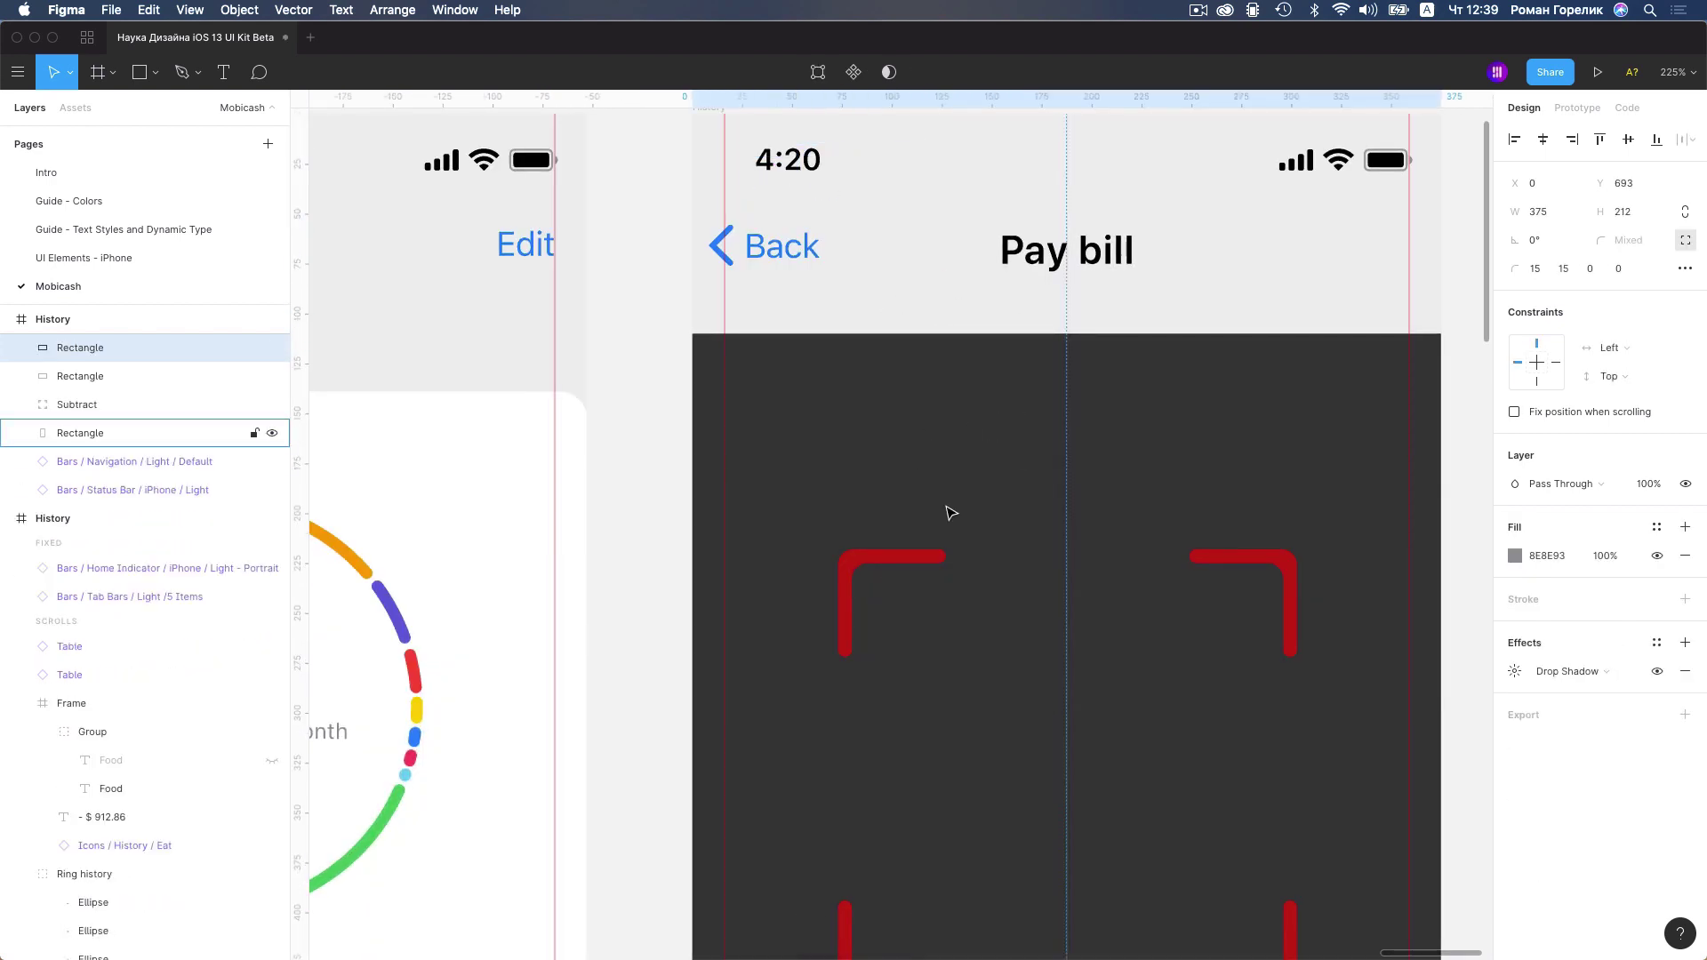
Paste the Wallet icon and label again and place them on the bottom grey panel
scroll(949, 510, "down", 5)
scroll(948, 510, "down", 5)
scroll(943, 551, "down", 5)
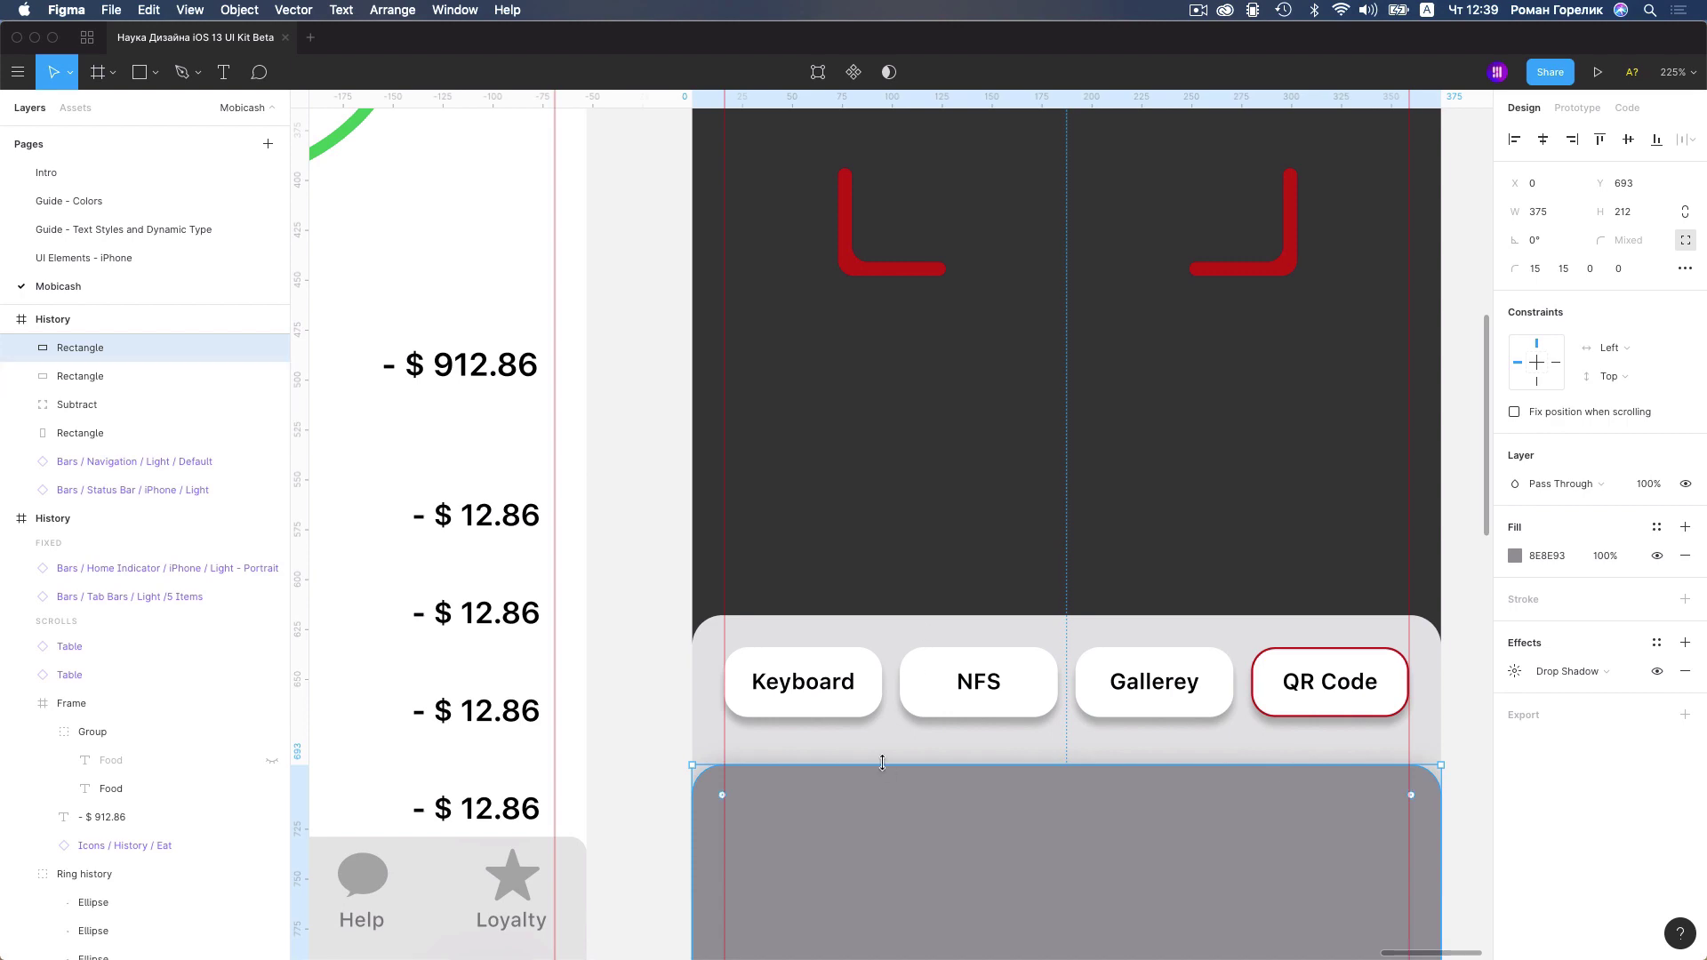
scroll(908, 569, "down", 5)
scroll(907, 555, "down", 5)
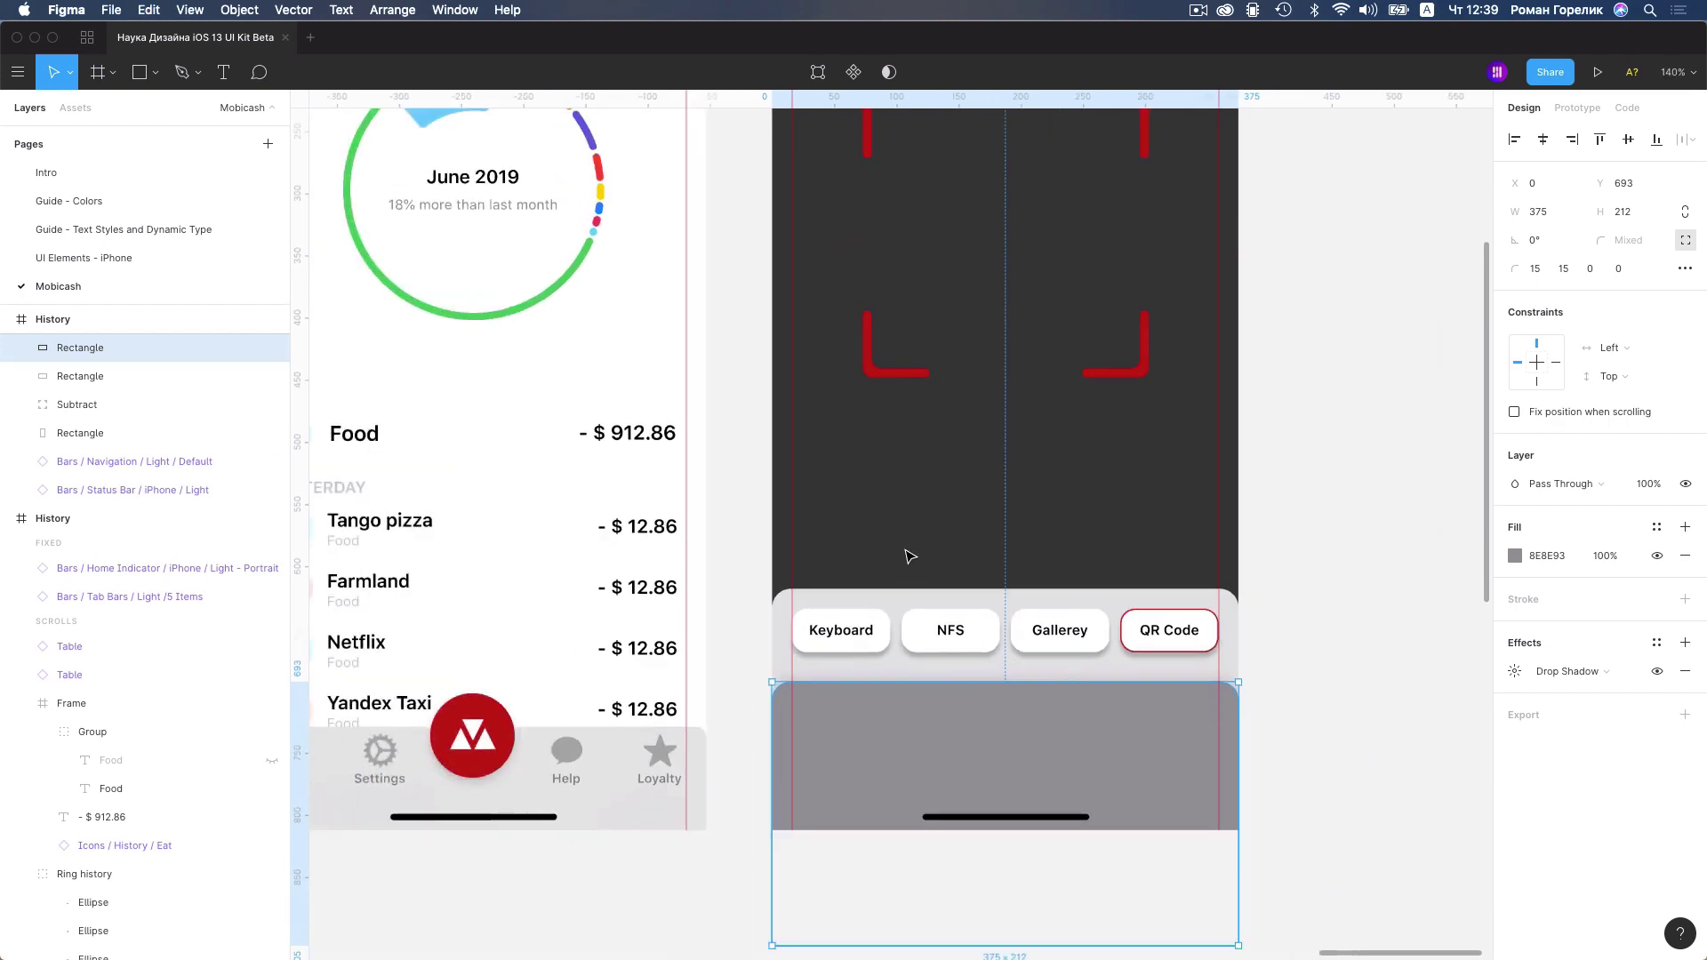
scroll(911, 562, "down", 5)
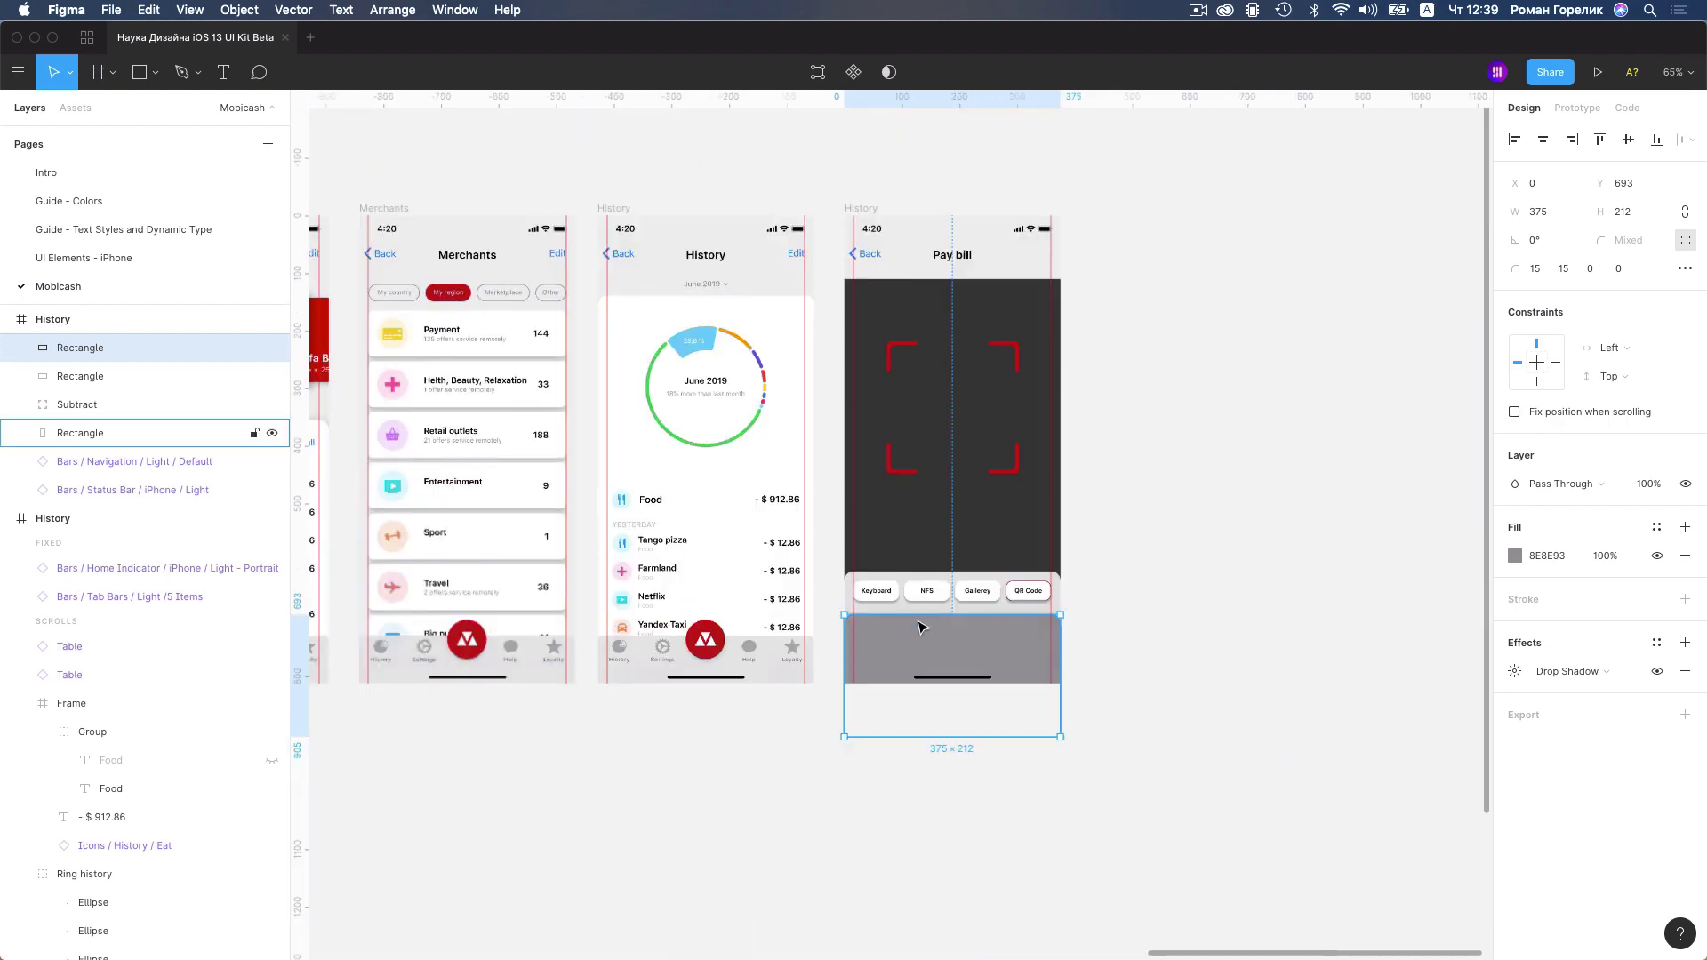
right_click(922, 649)
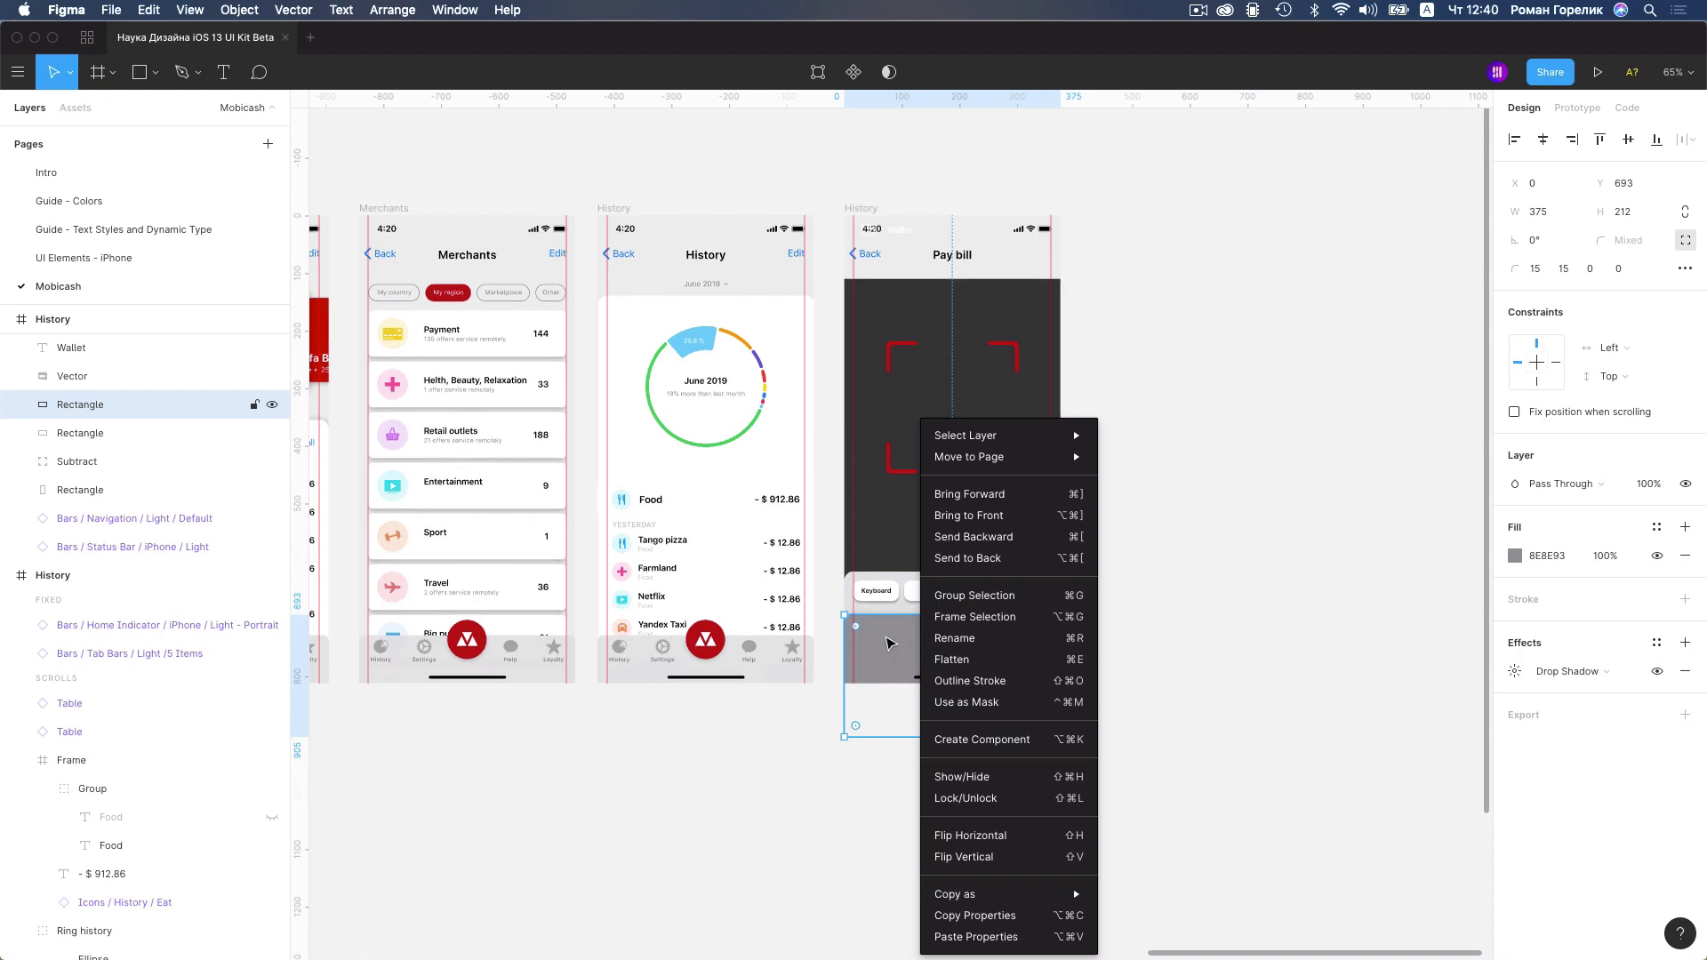
key("Escape")
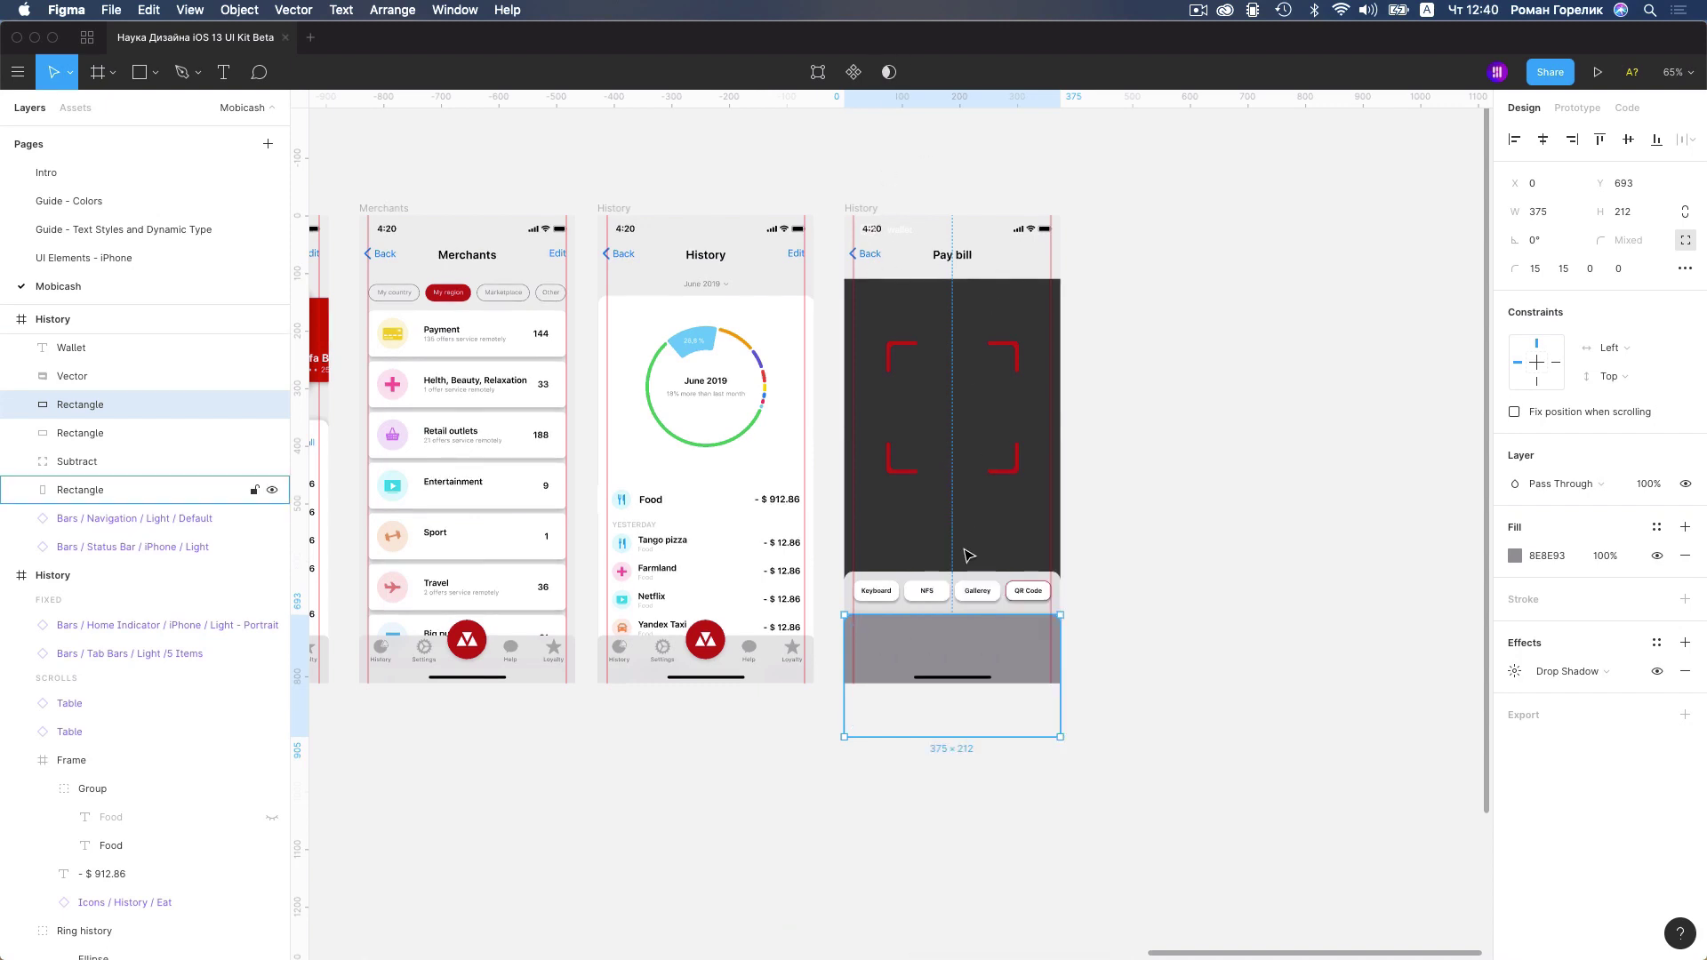
key("ctrl+v")
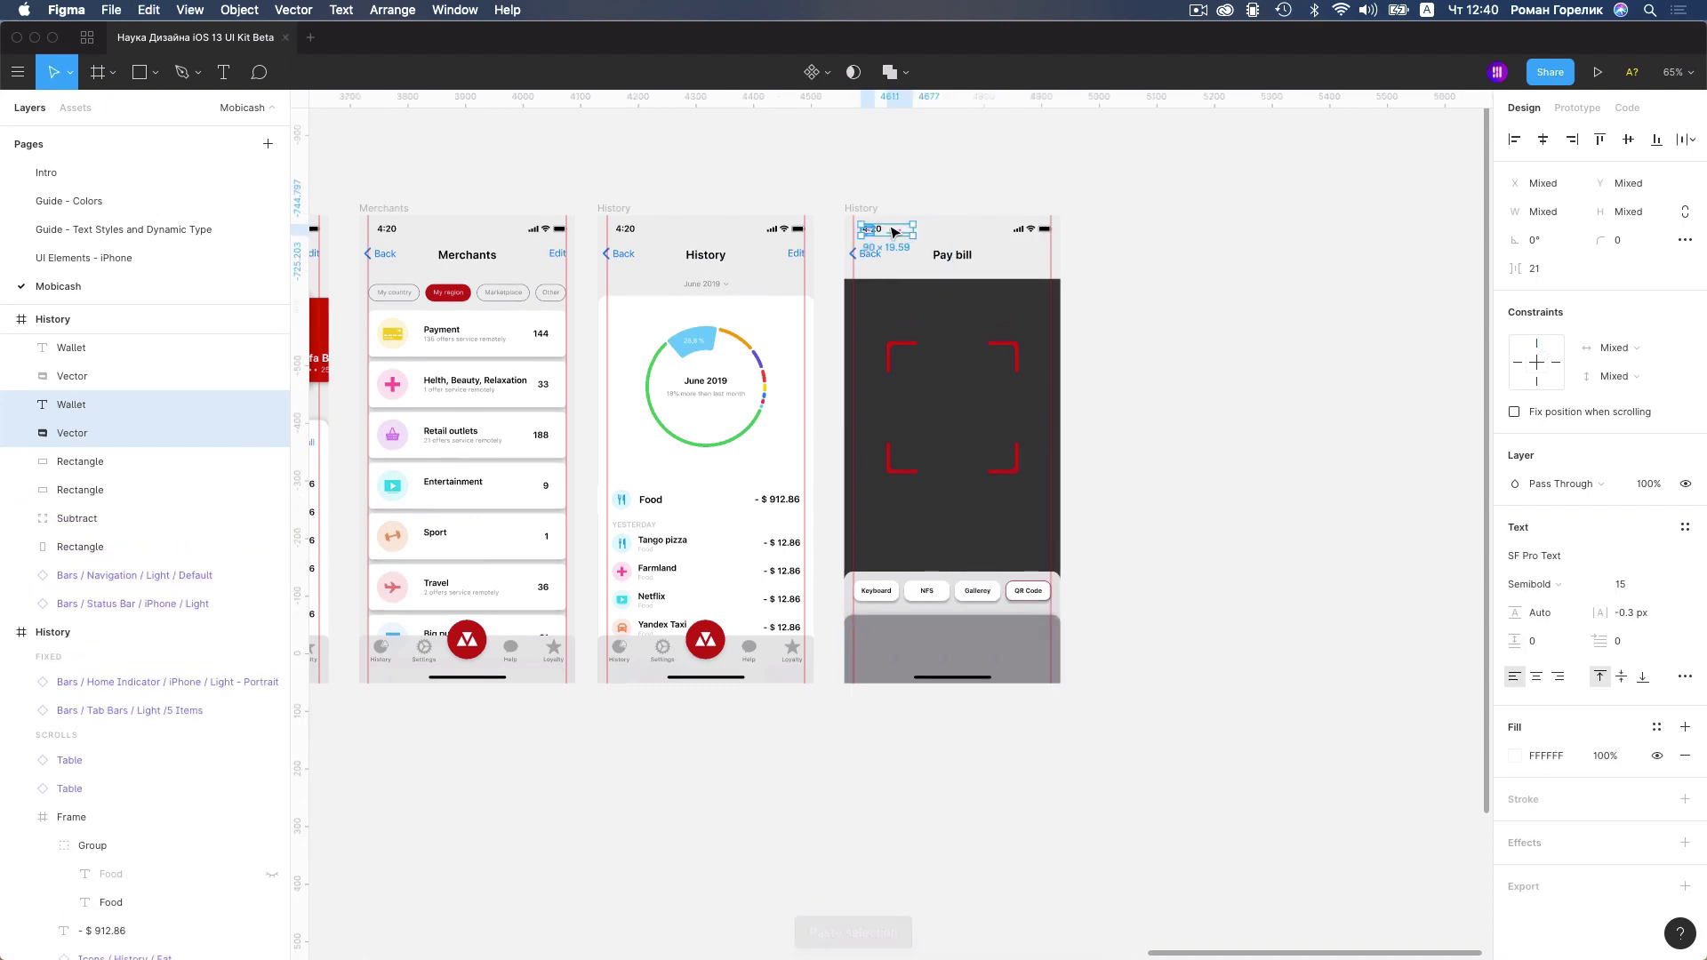
left_click_drag(912, 247, 902, 652)
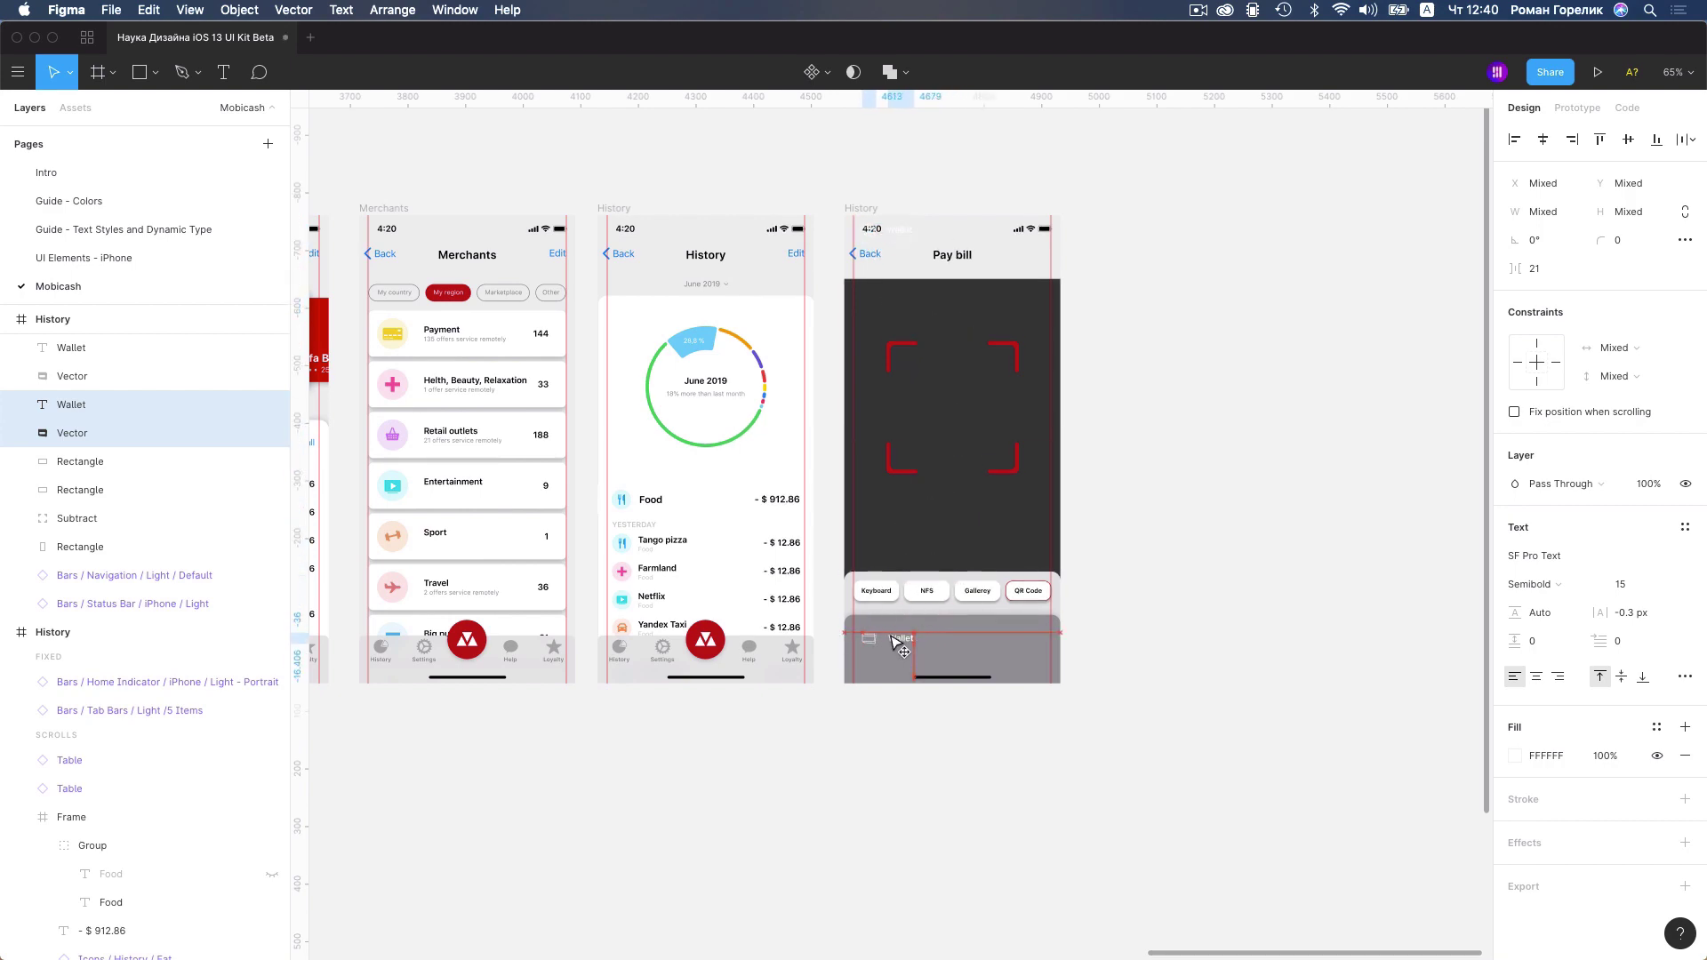
scroll(898, 642, "up", 5)
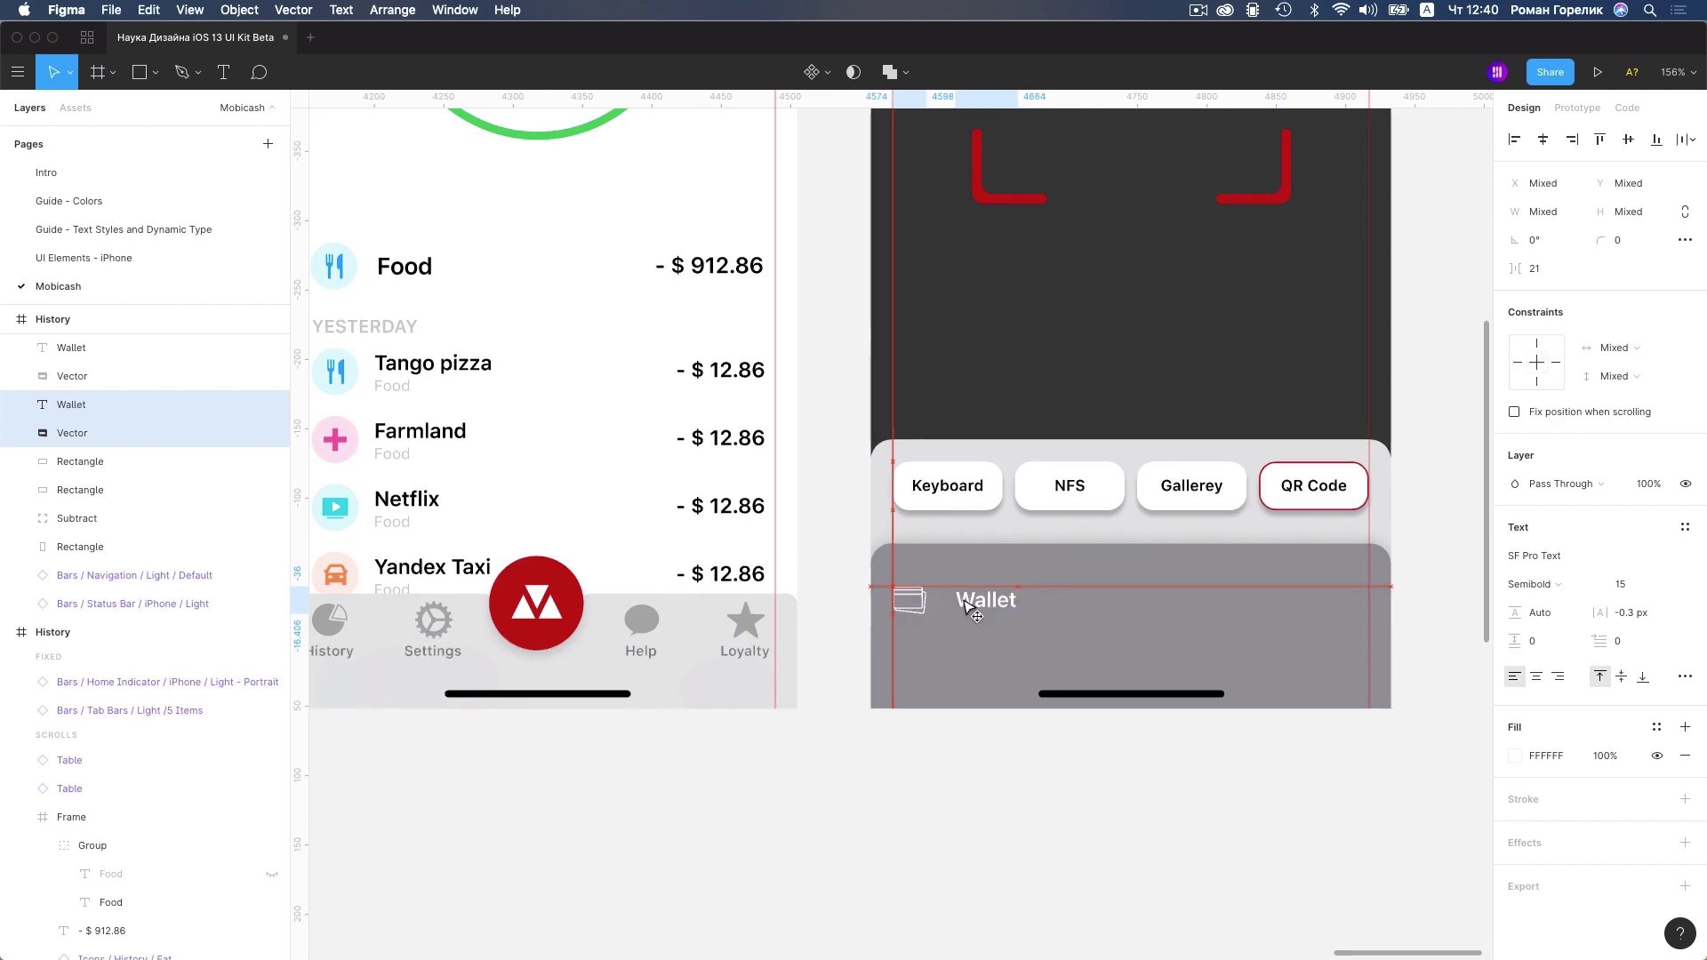
scroll(1216, 619, "down", 5)
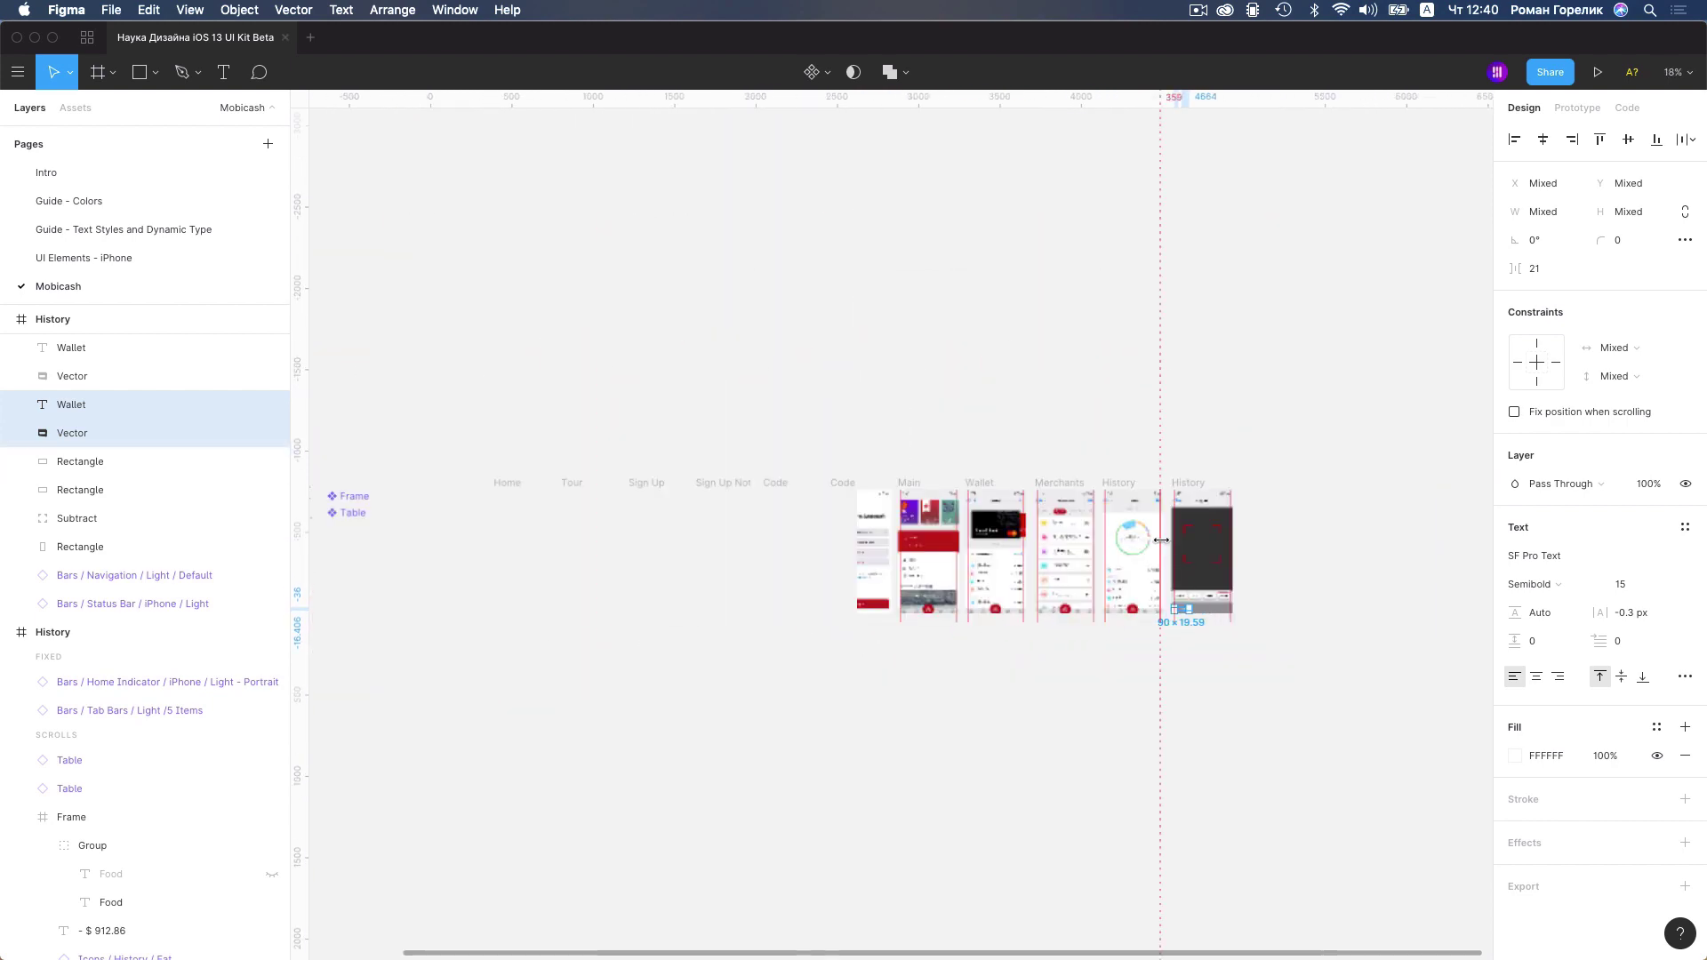
scroll(1162, 557, "up", 3)
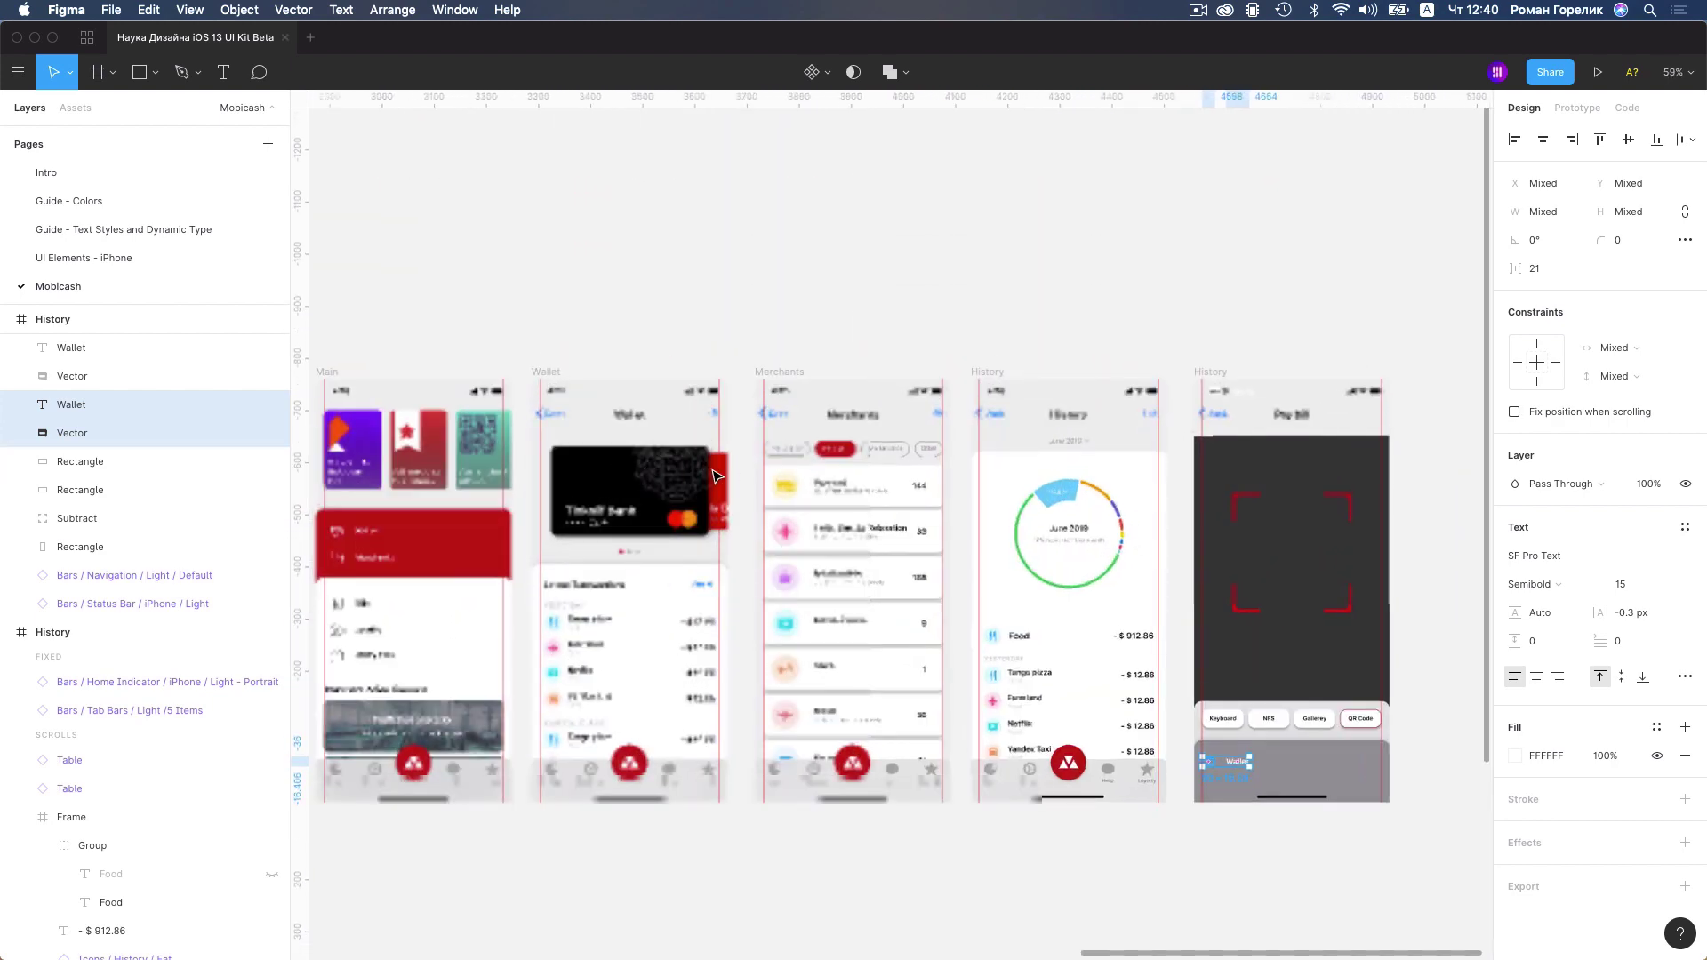
Copy the Alfa card into the Pay bill Wallet panel and shrink it to about half size
left_click(591, 480)
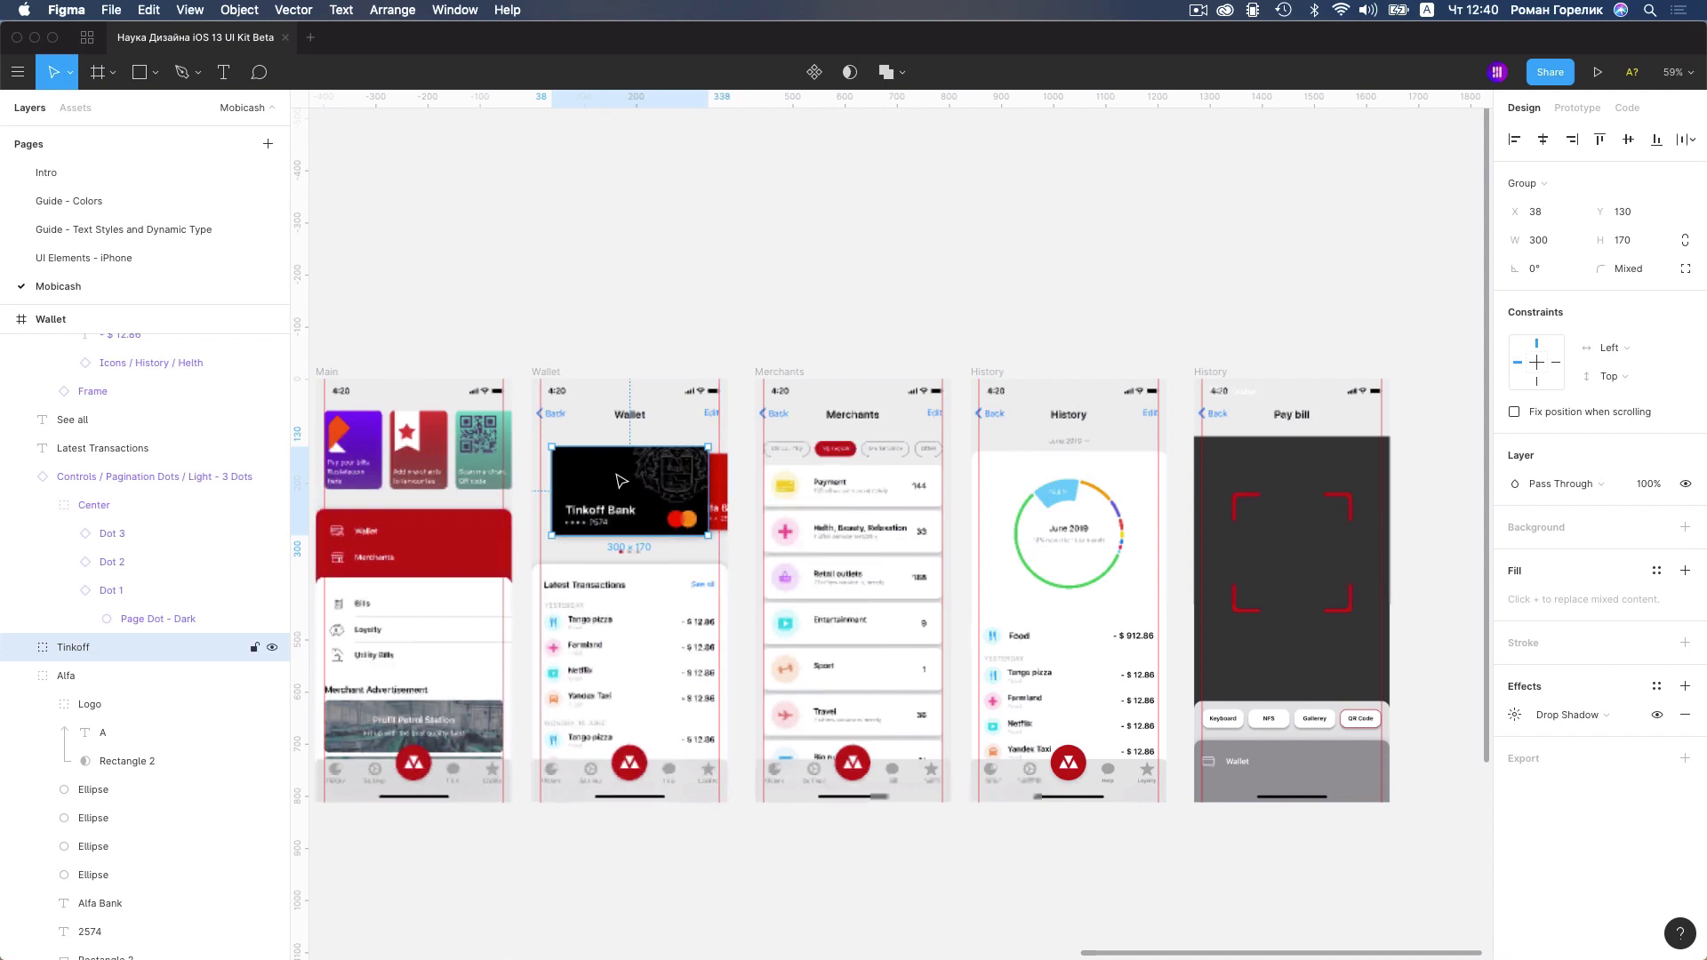
left_click(749, 492)
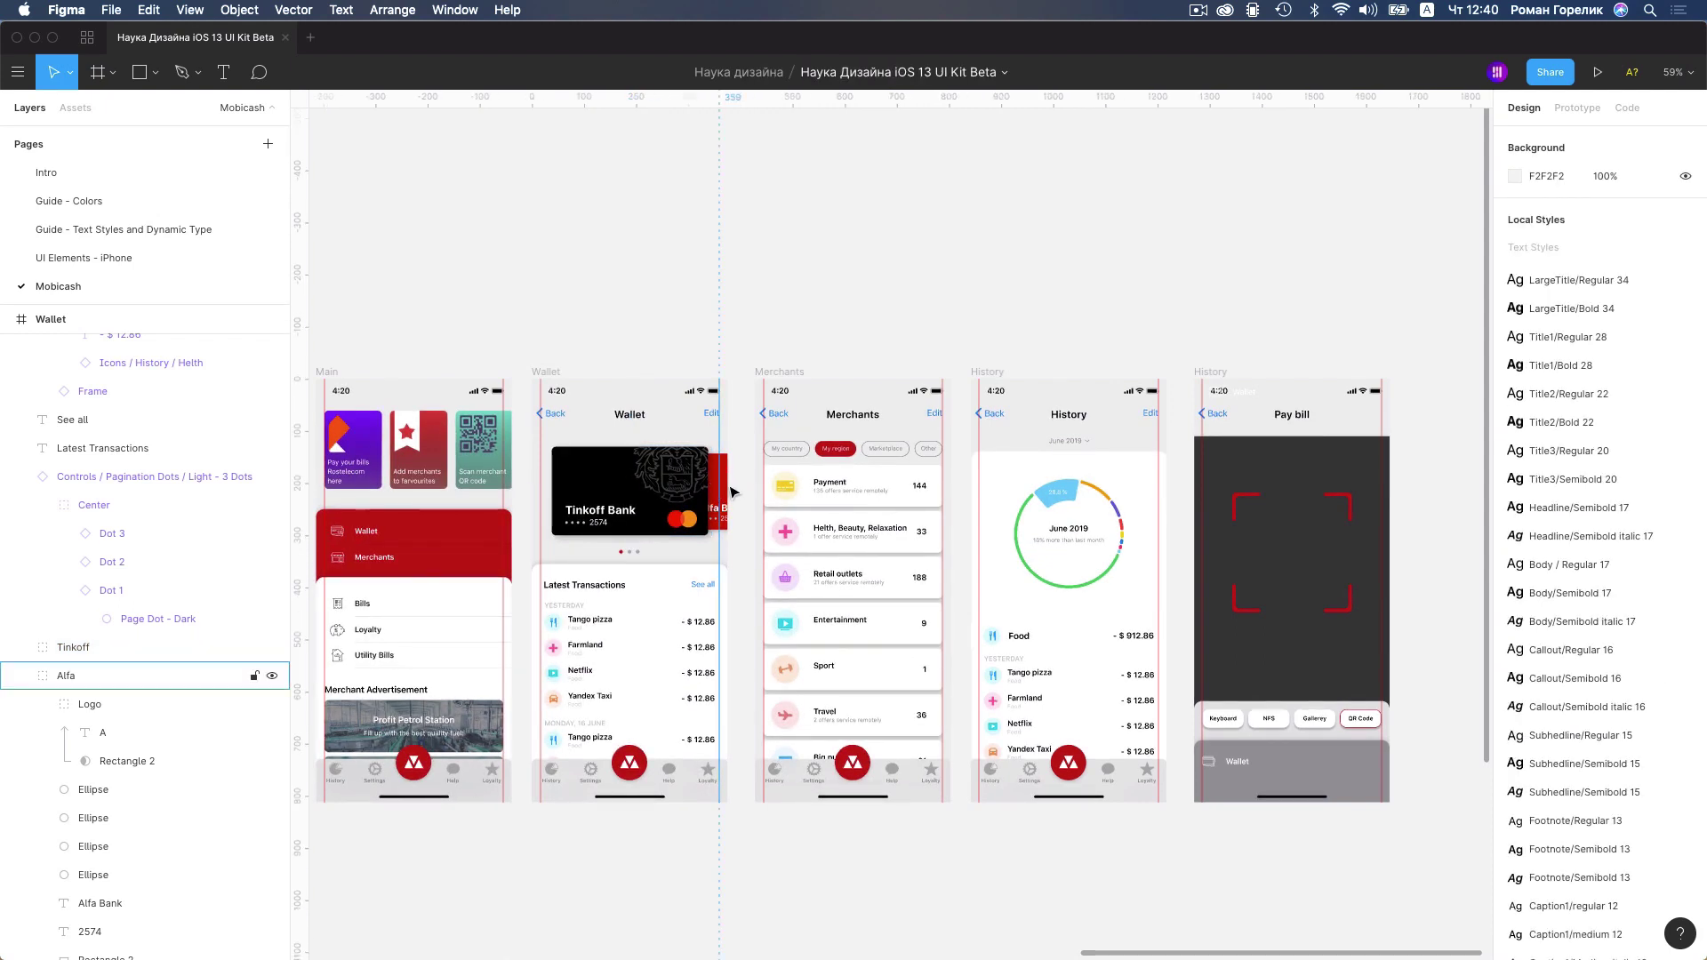
scroll(723, 483, "up", 3)
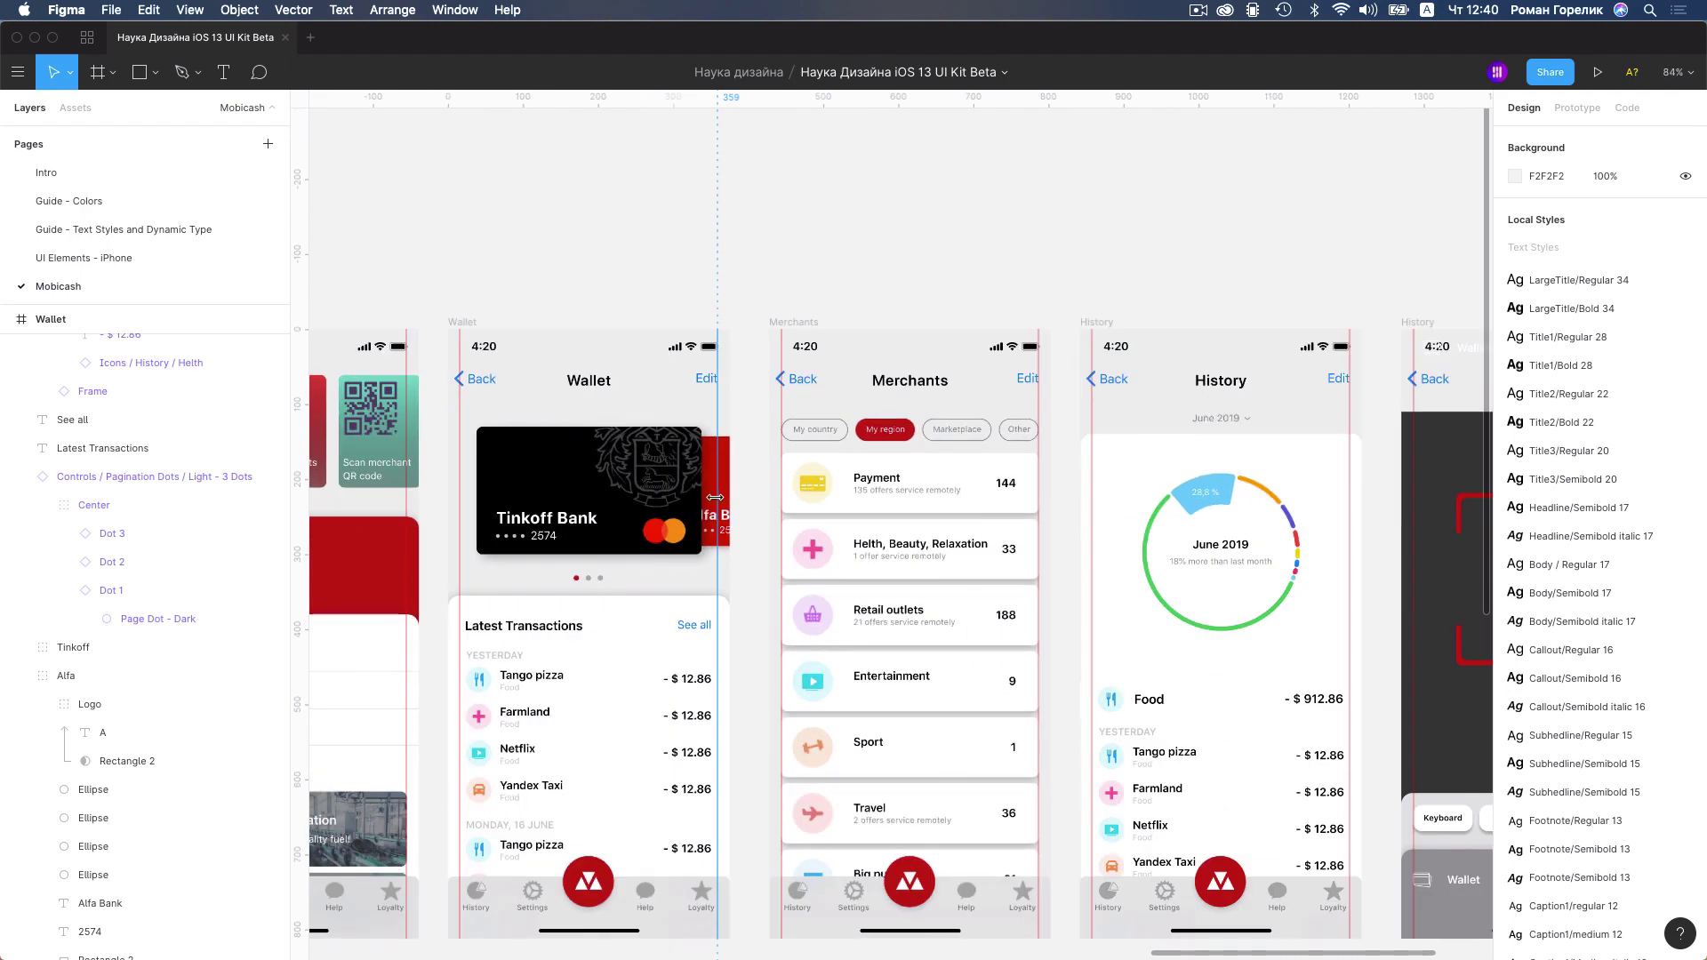
left_click(720, 487)
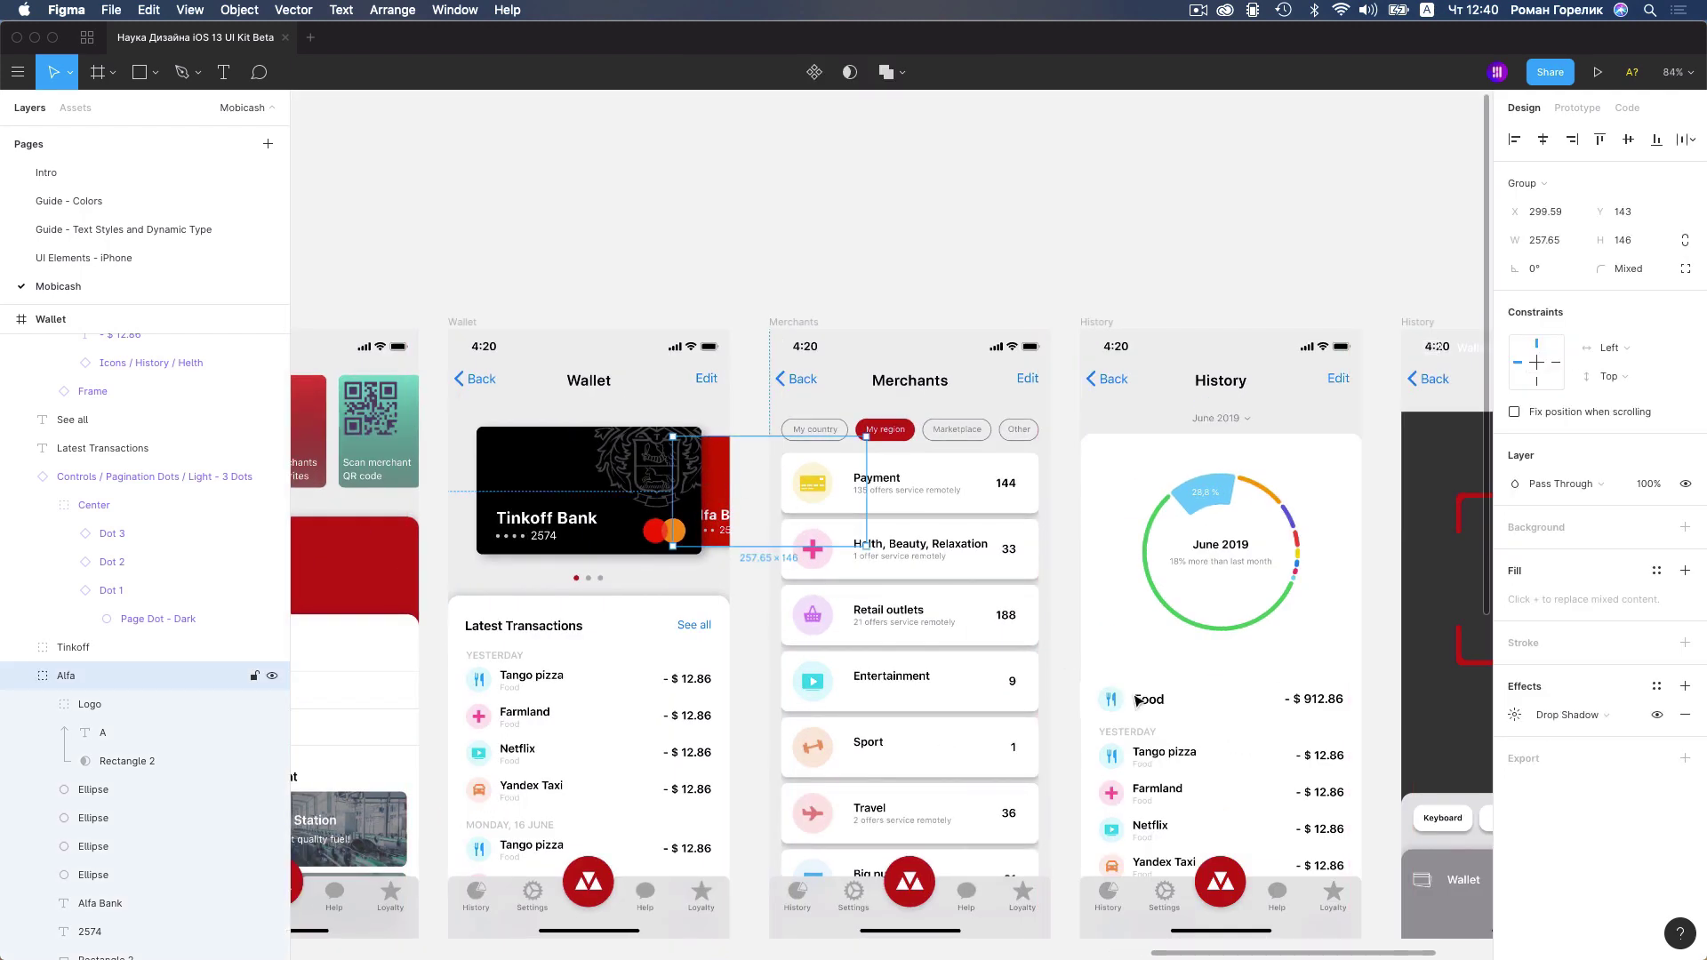
left_click_drag(1453, 921, 1476, 925)
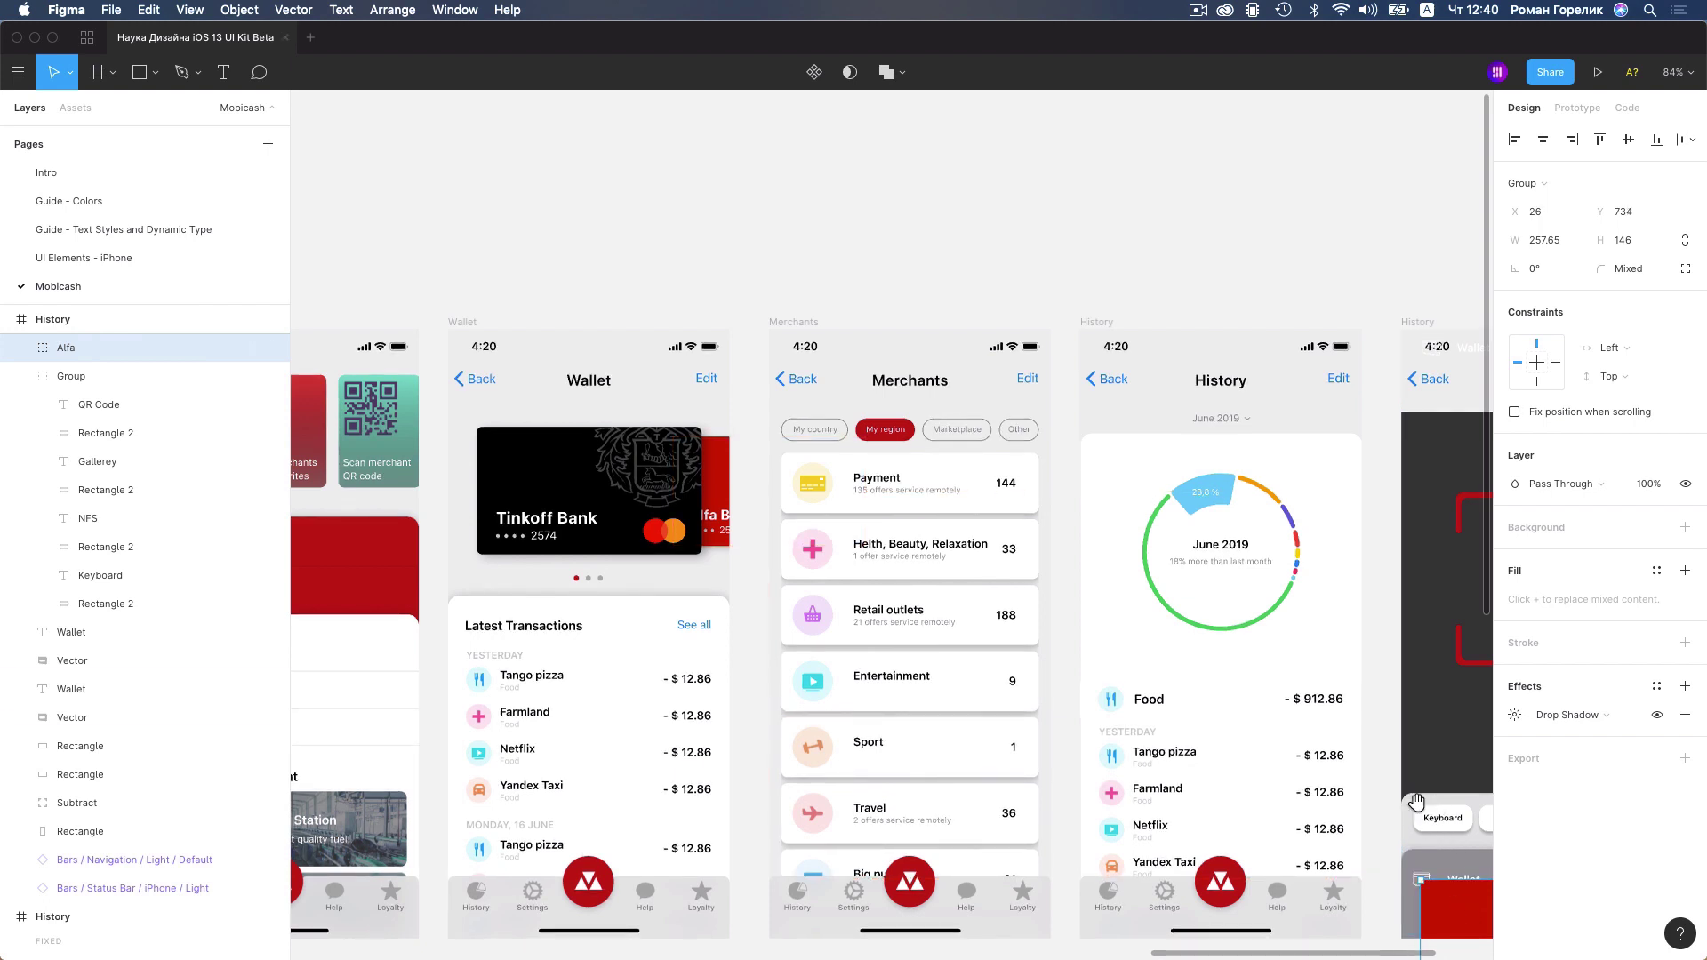
scroll(1416, 802, "right", 5)
scroll(1416, 803, "down", 2)
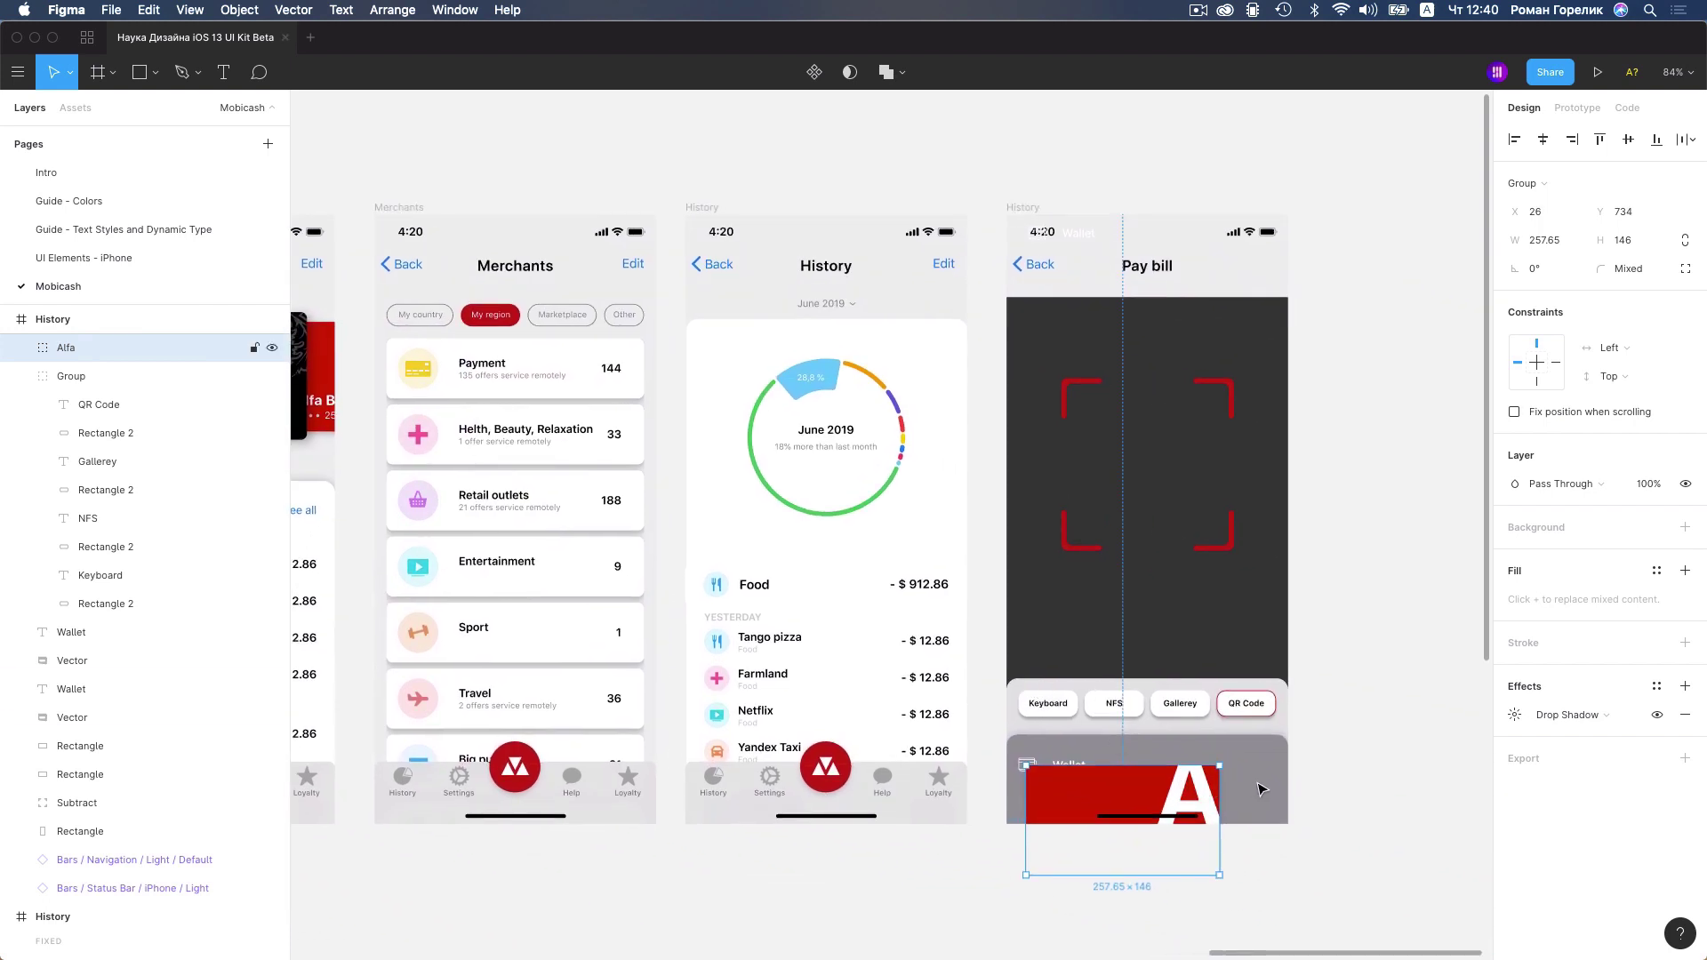
left_click_drag(1160, 802, 1242, 790)
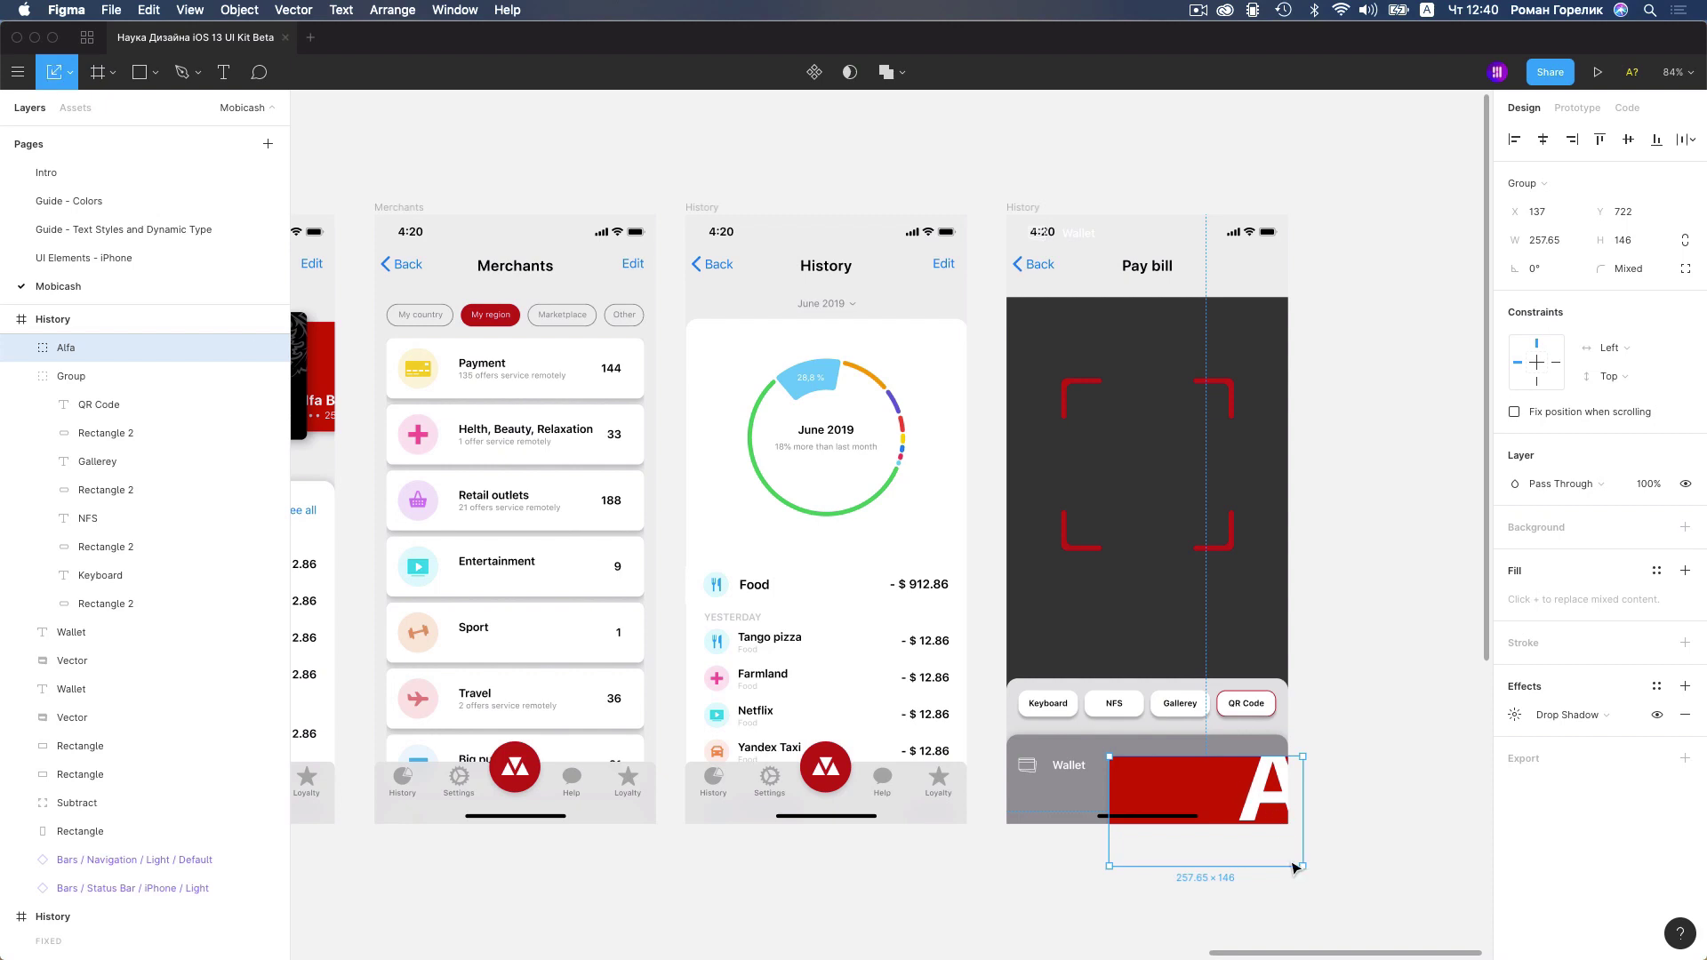
left_click_drag(1303, 867, 1212, 787)
Add a half-size copy of the Tinkoff card to the Wallet panel
left_click(302, 352)
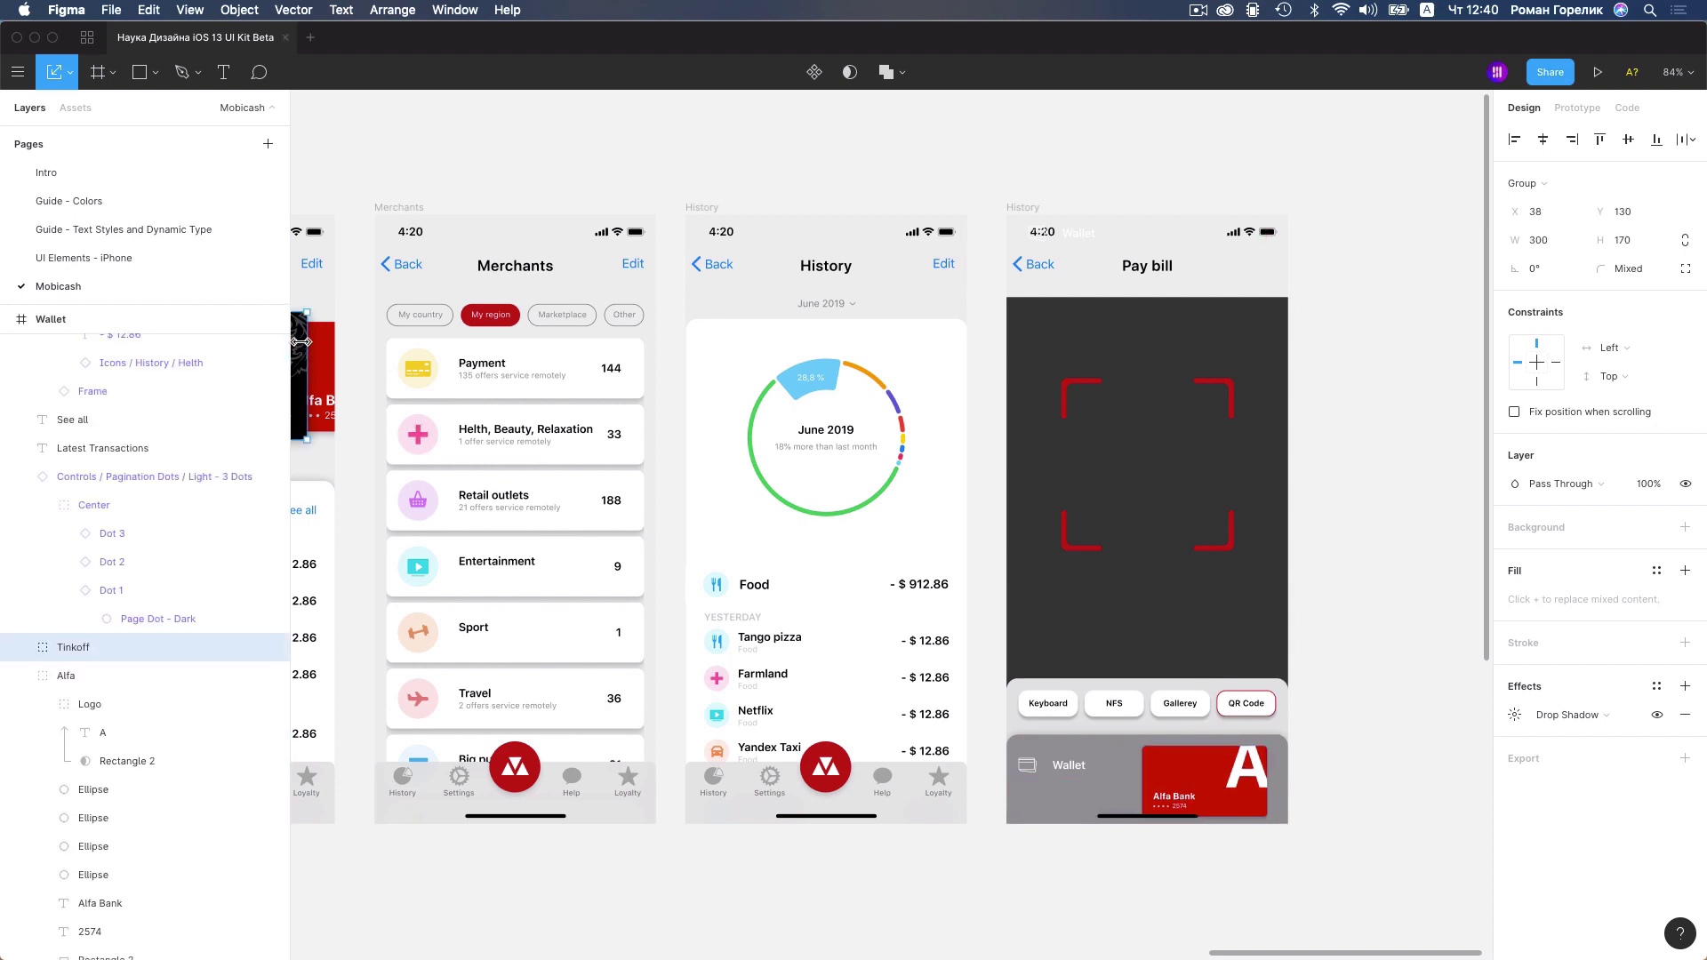
scroll(365, 427, "left", 3)
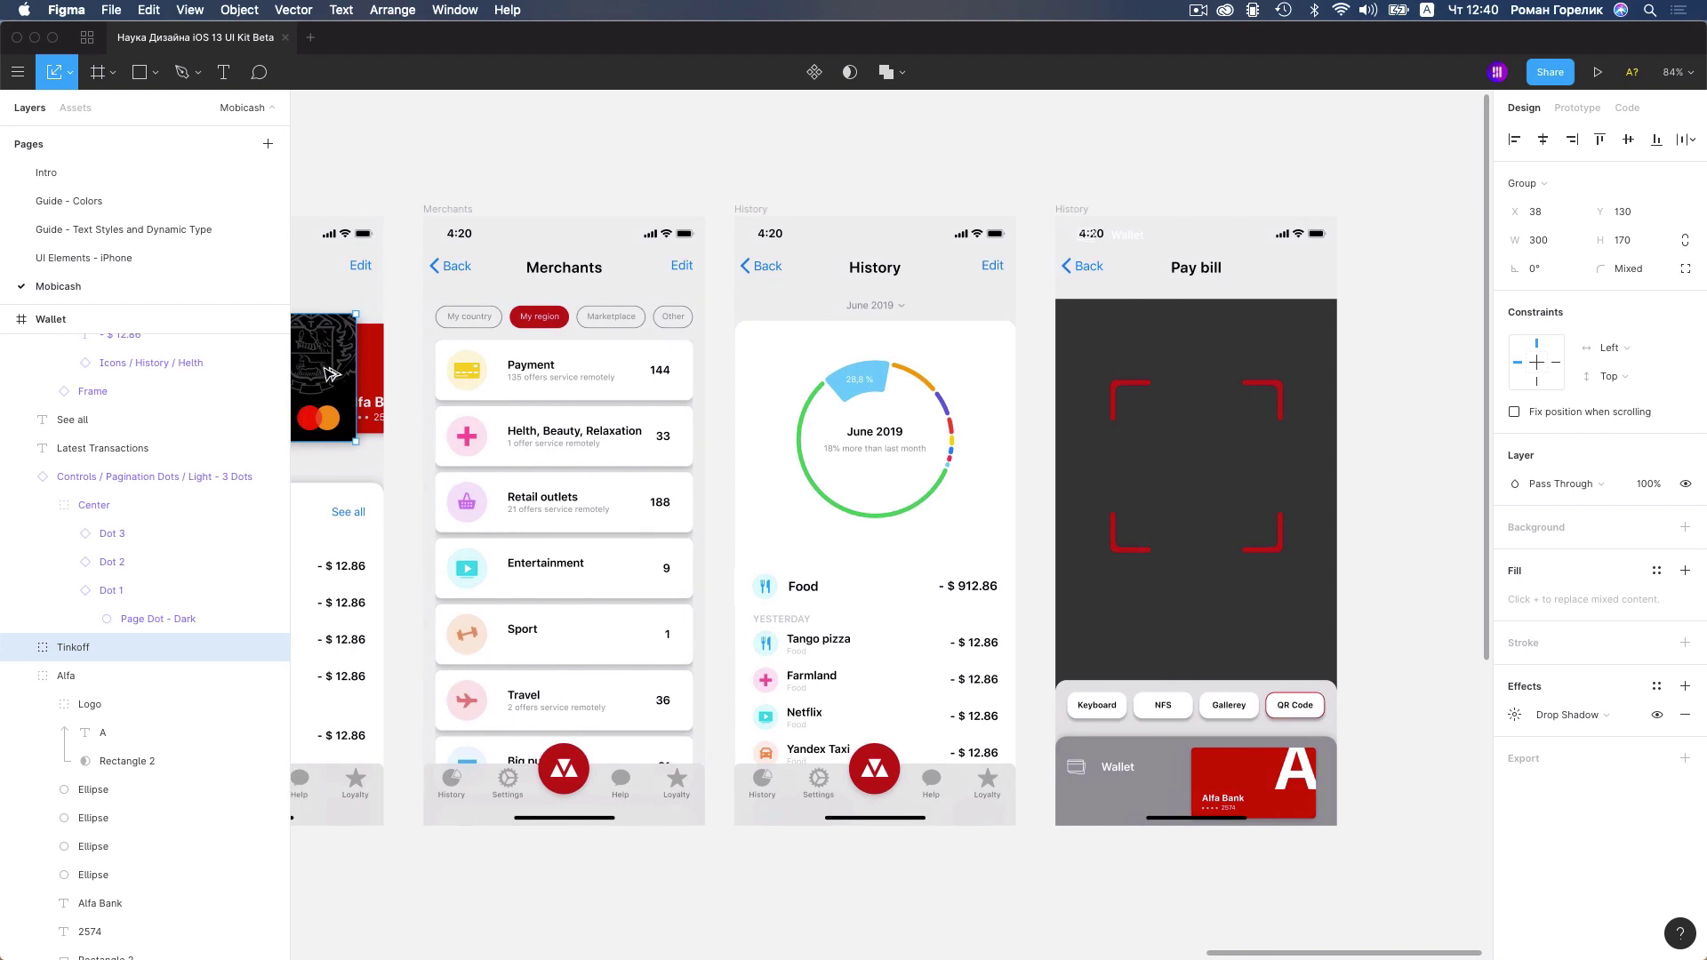
left_click_drag(1299, 819, 1304, 816)
mouse_move(1338, 888)
left_mouse_down()
mouse_move(1231, 823)
mouse_move(1295, 820)
mouse_move(1334, 850)
mouse_move(1268, 820)
left_mouse_up()
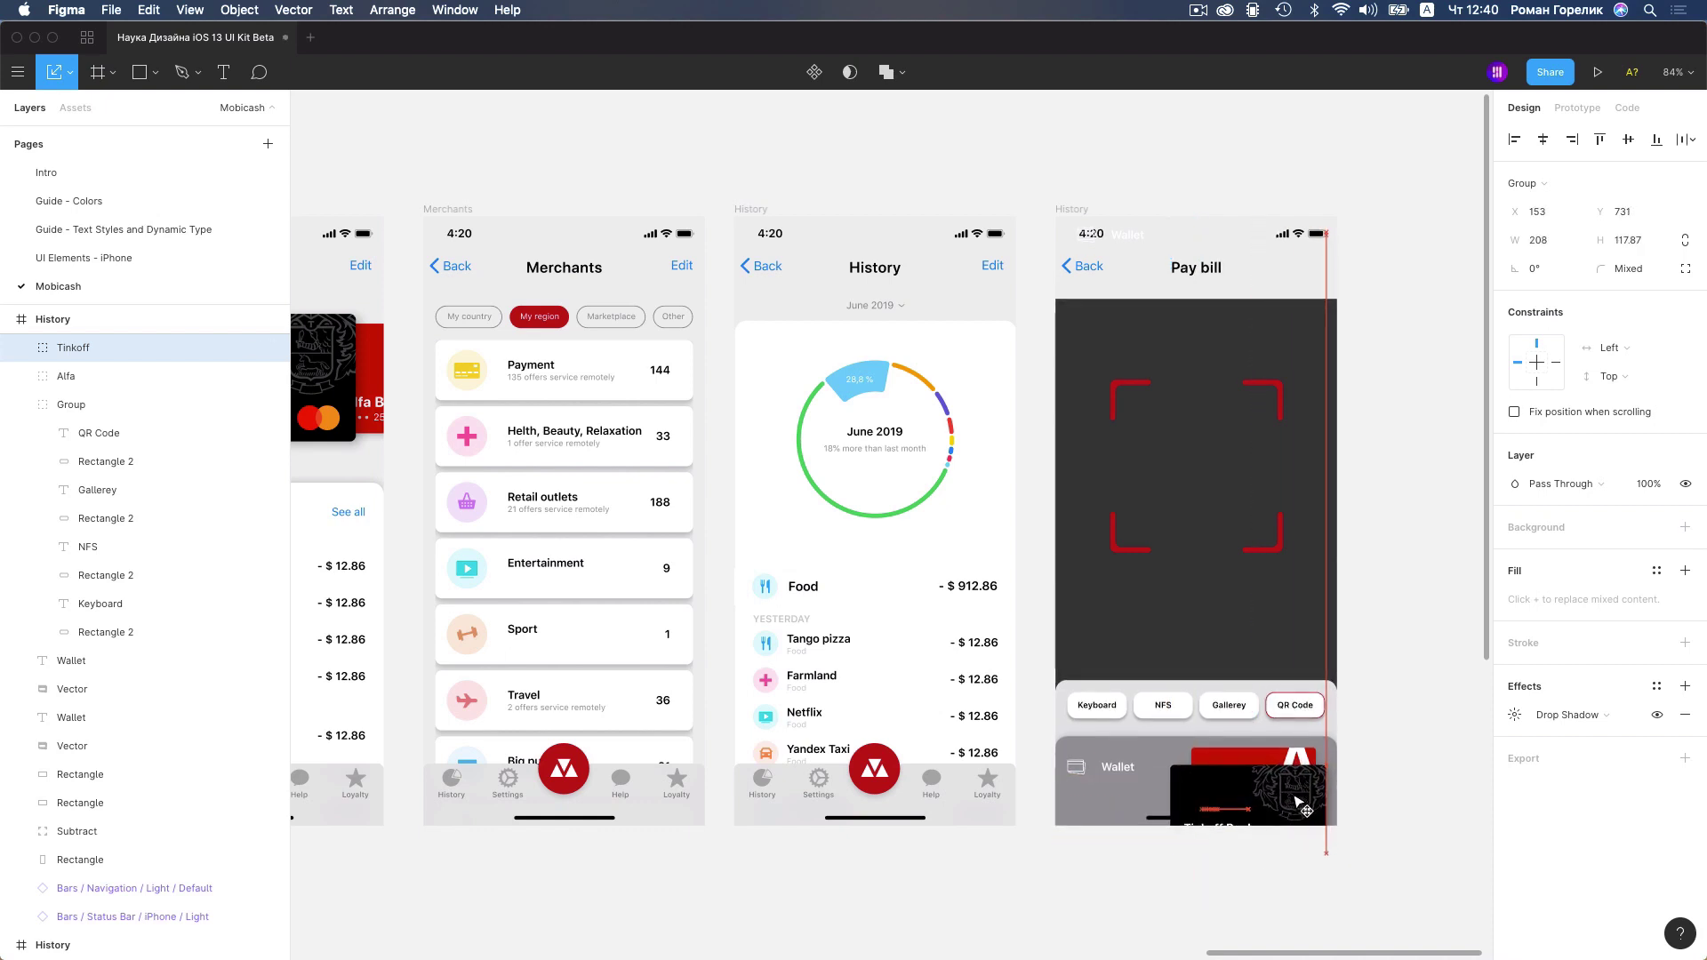
Move the Tinkoff Bank text up onto the visible part of the card
scroll(1268, 819, "up", 5)
scroll(1268, 820, "up", 2)
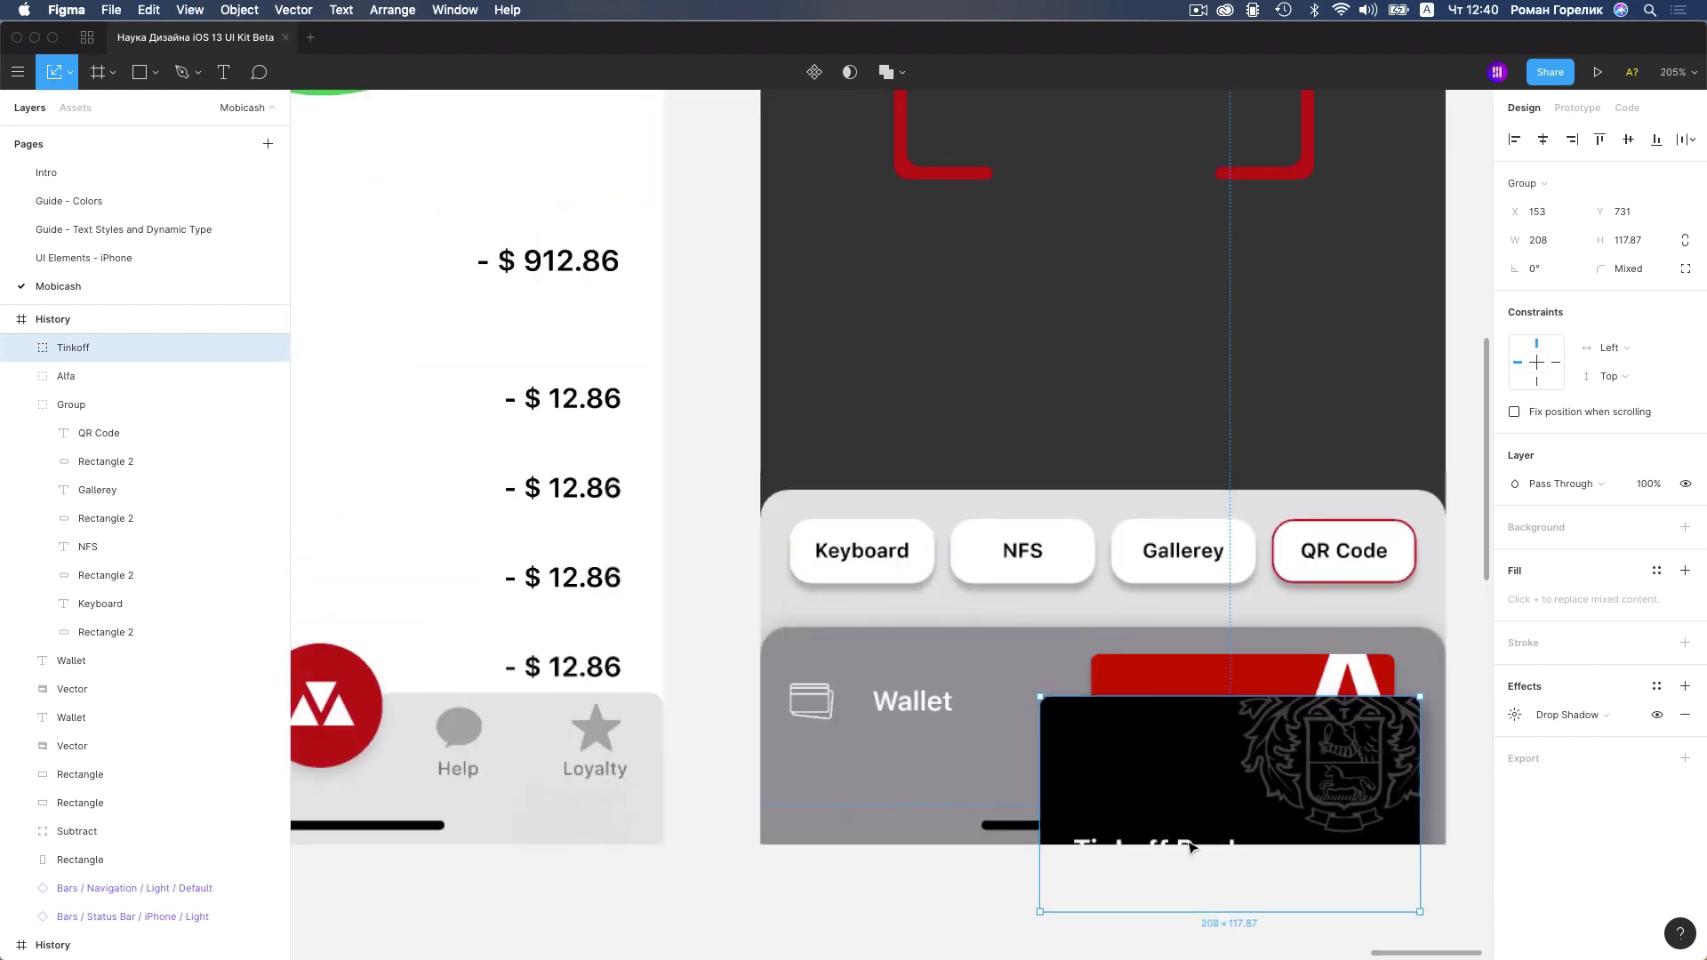
double_click(1192, 846)
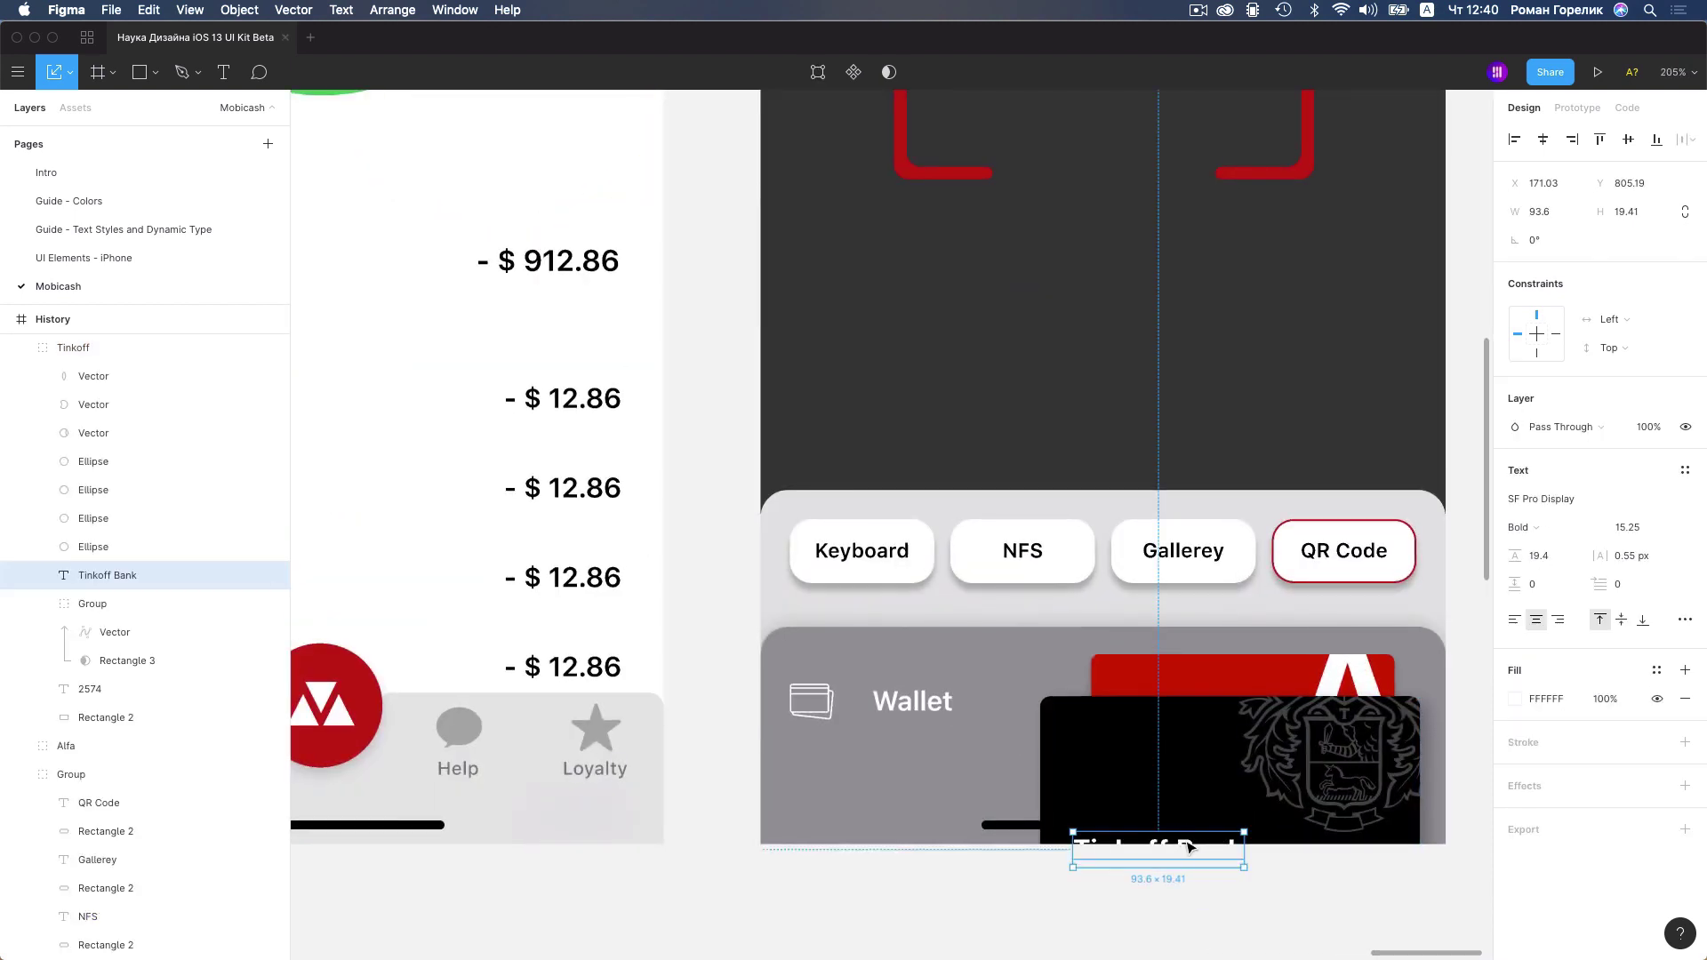
left_click_drag(1192, 844, 1189, 718)
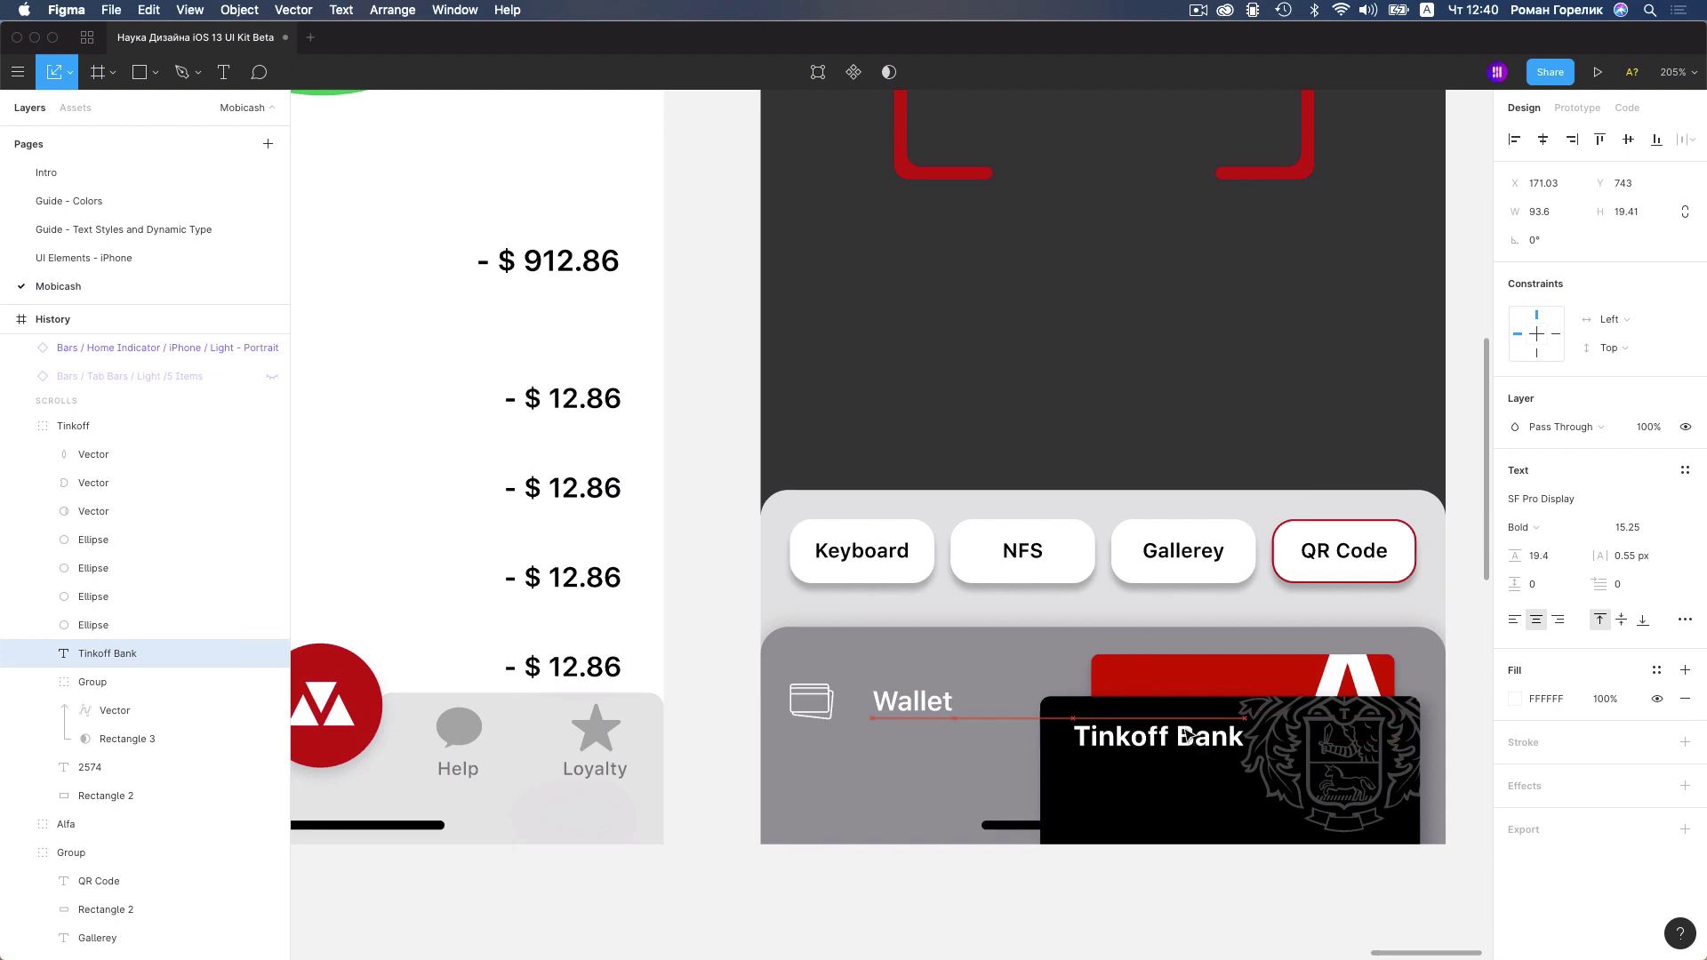
scroll(1203, 817, "down", 3)
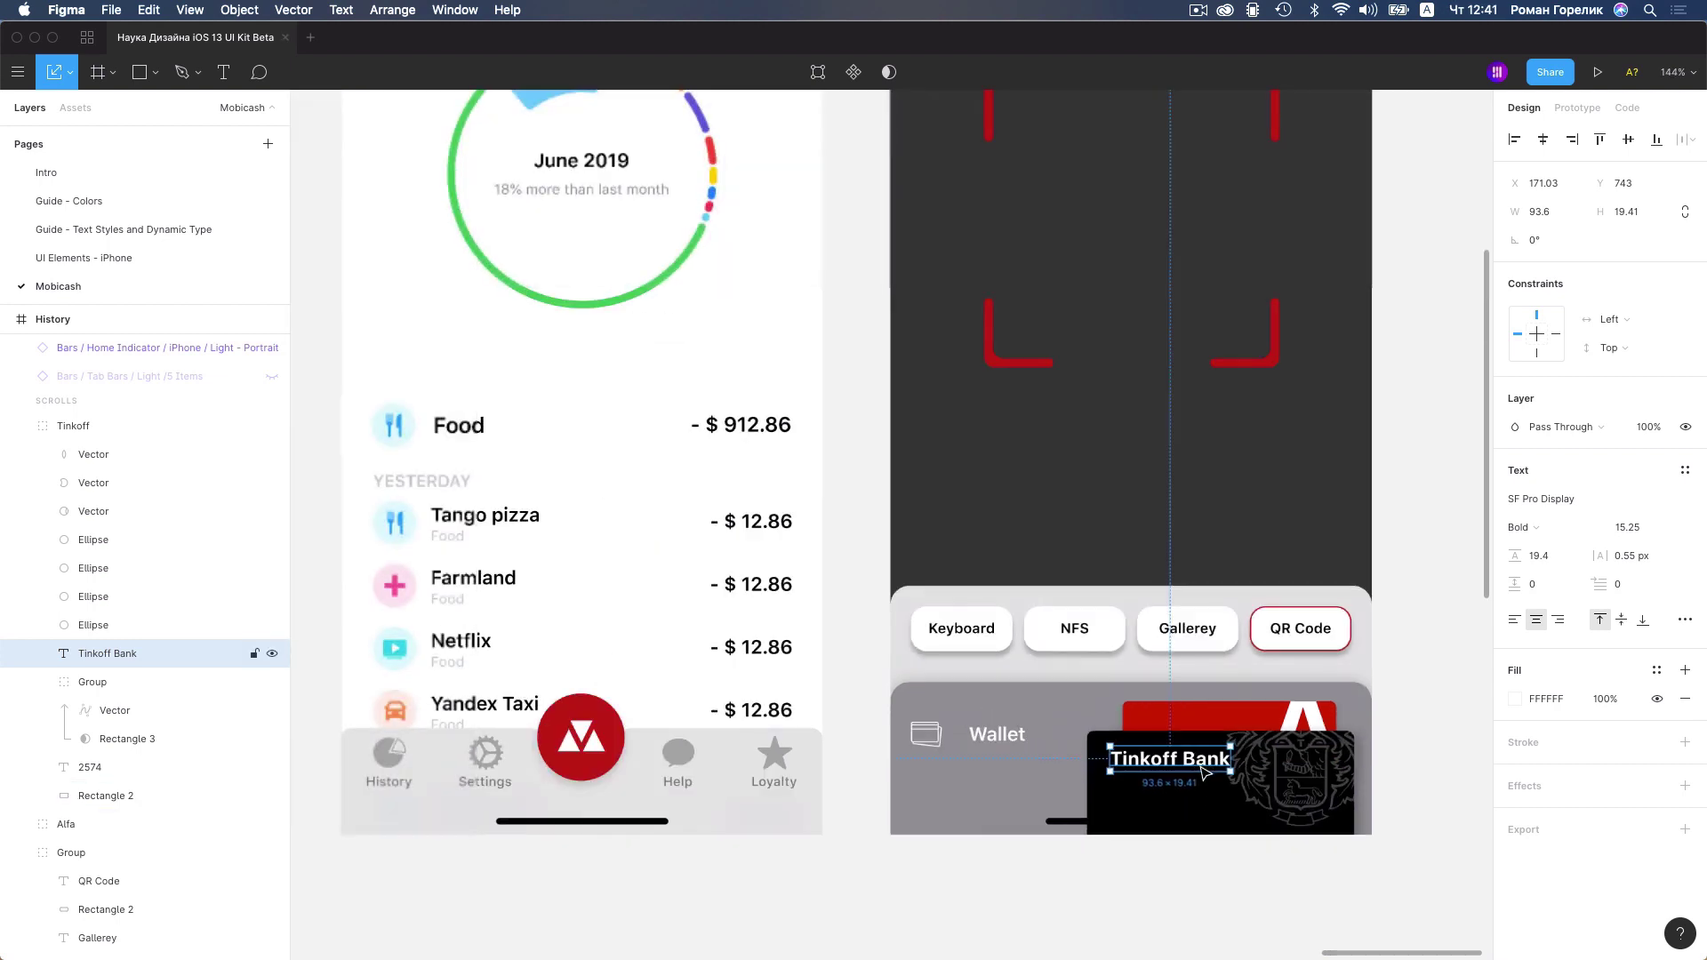
key("Down")
key("Down")
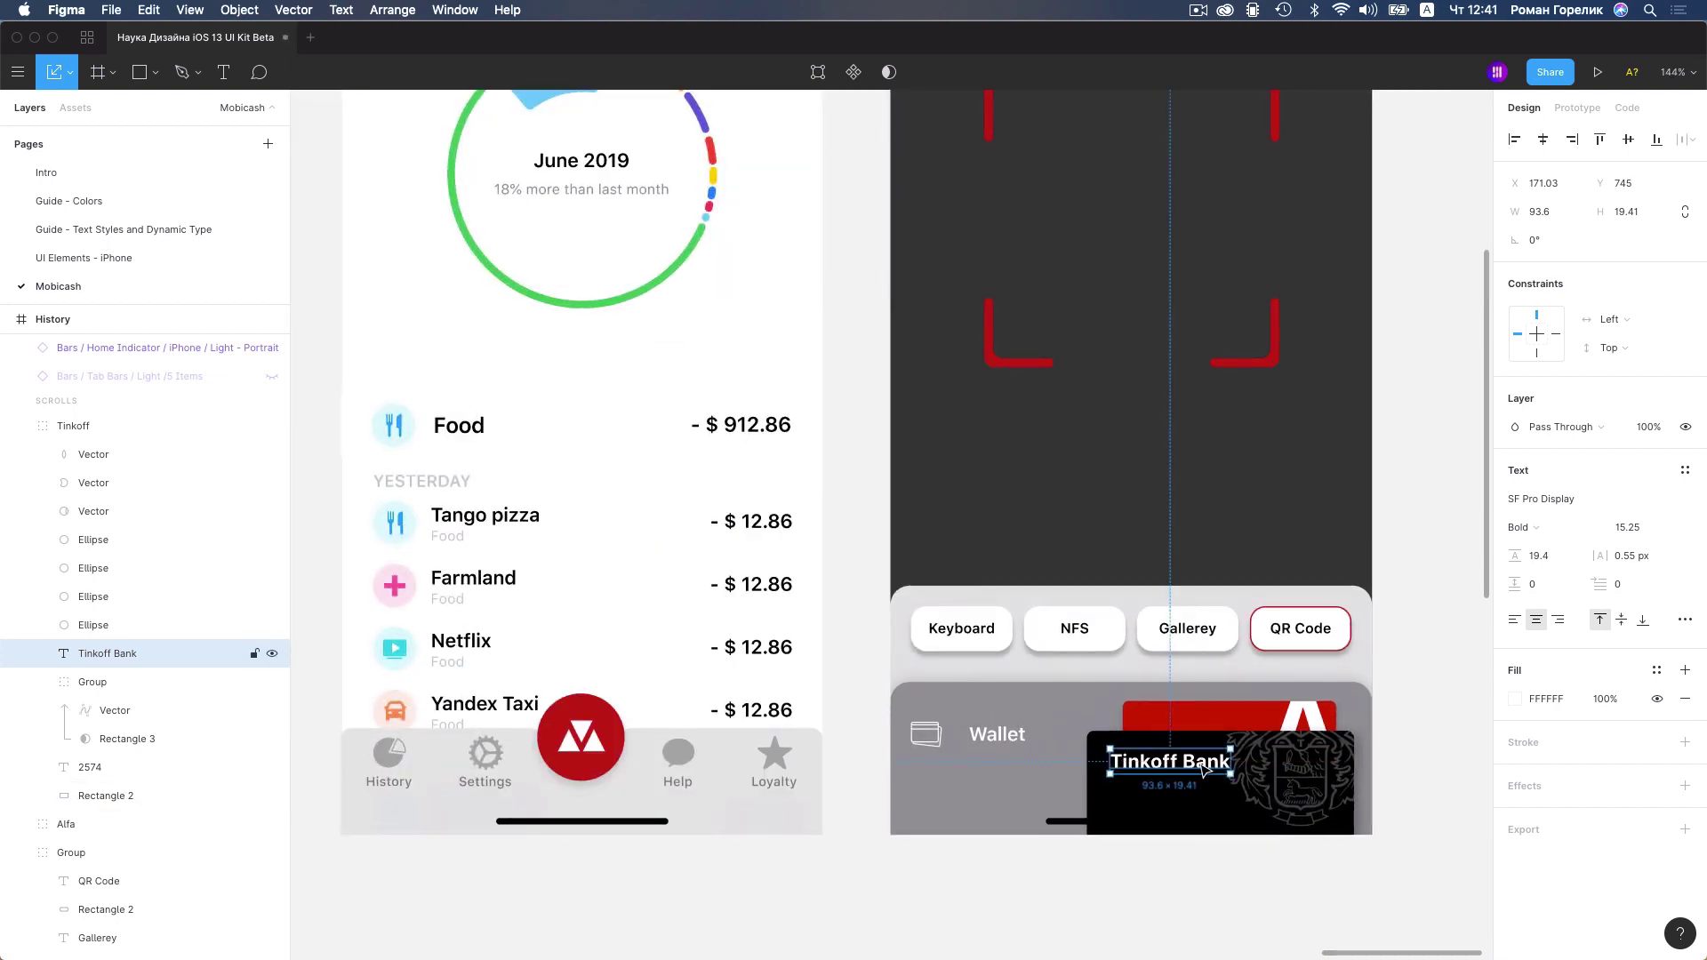
Nudge the wallet icon beside the Wallet label slightly to the right
left_click(984, 736)
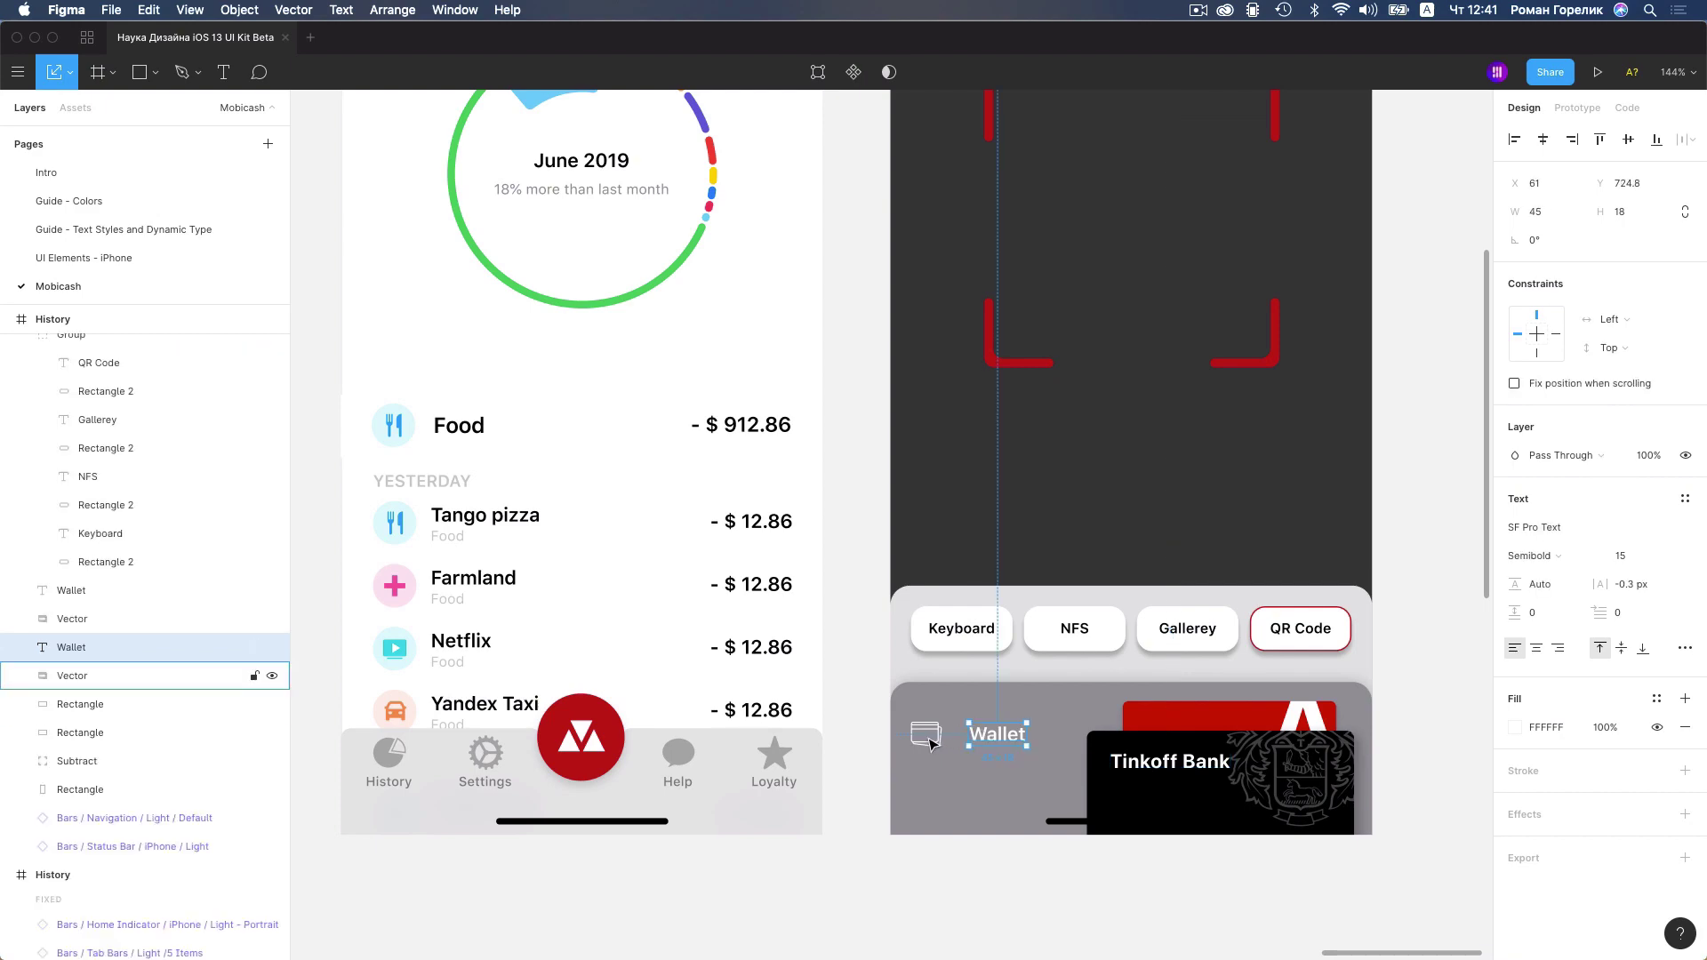
left_click(926, 734)
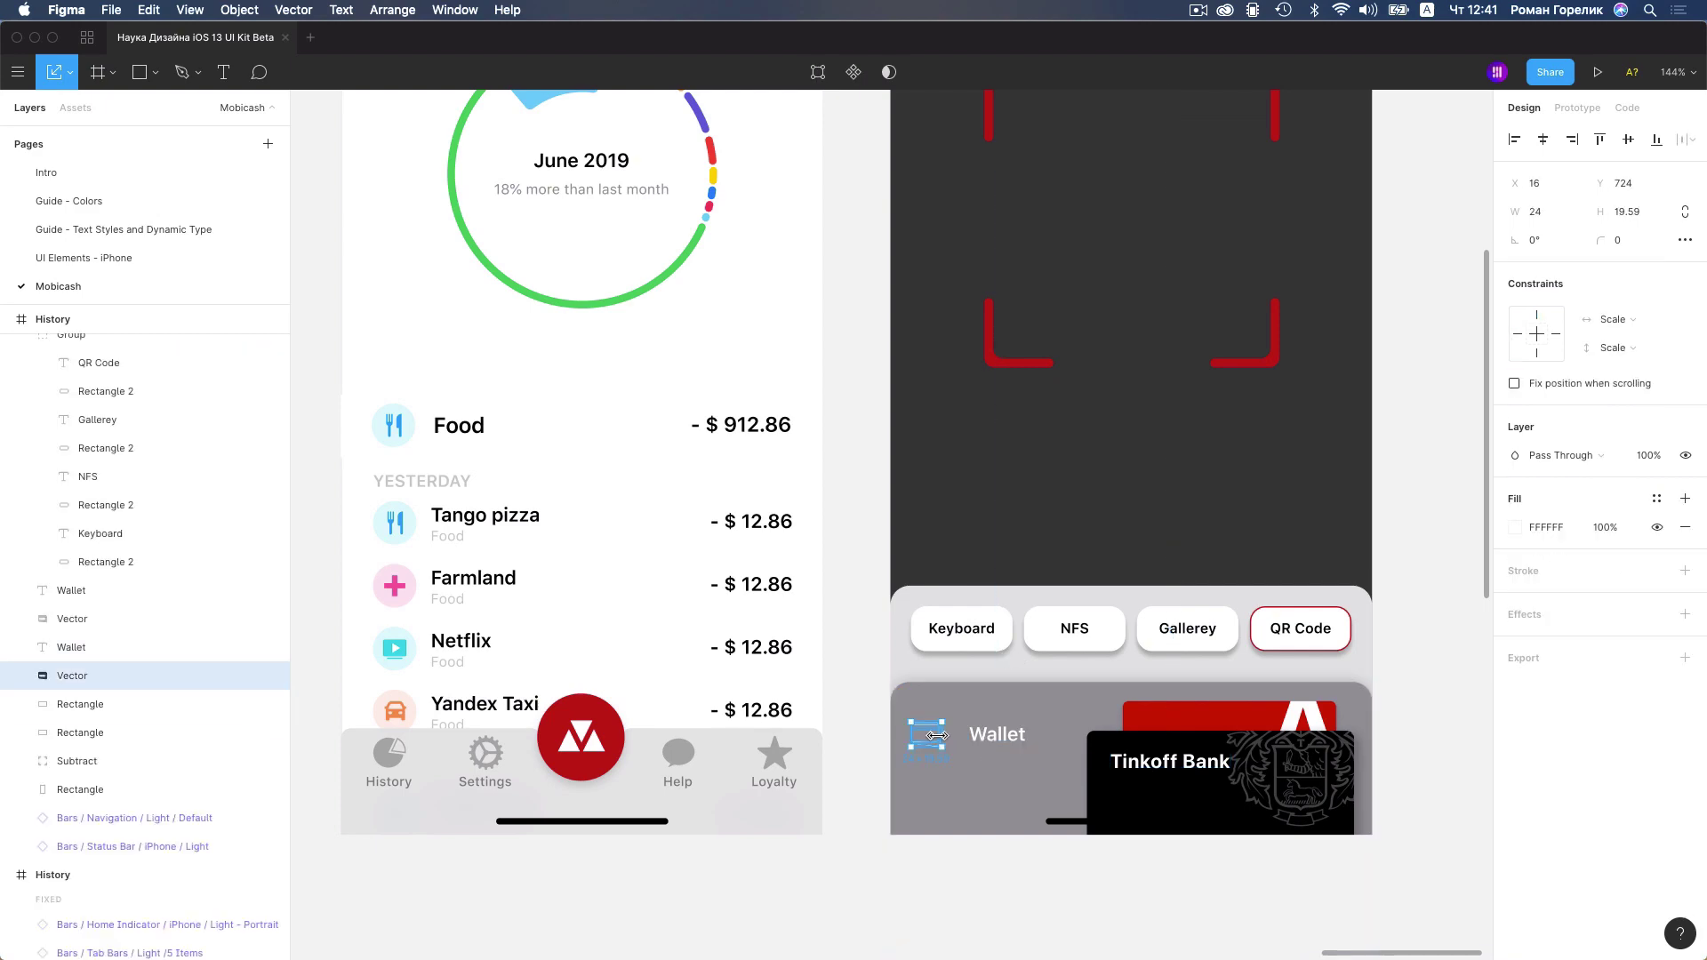
scroll(938, 739, "up", 10, "ctrl")
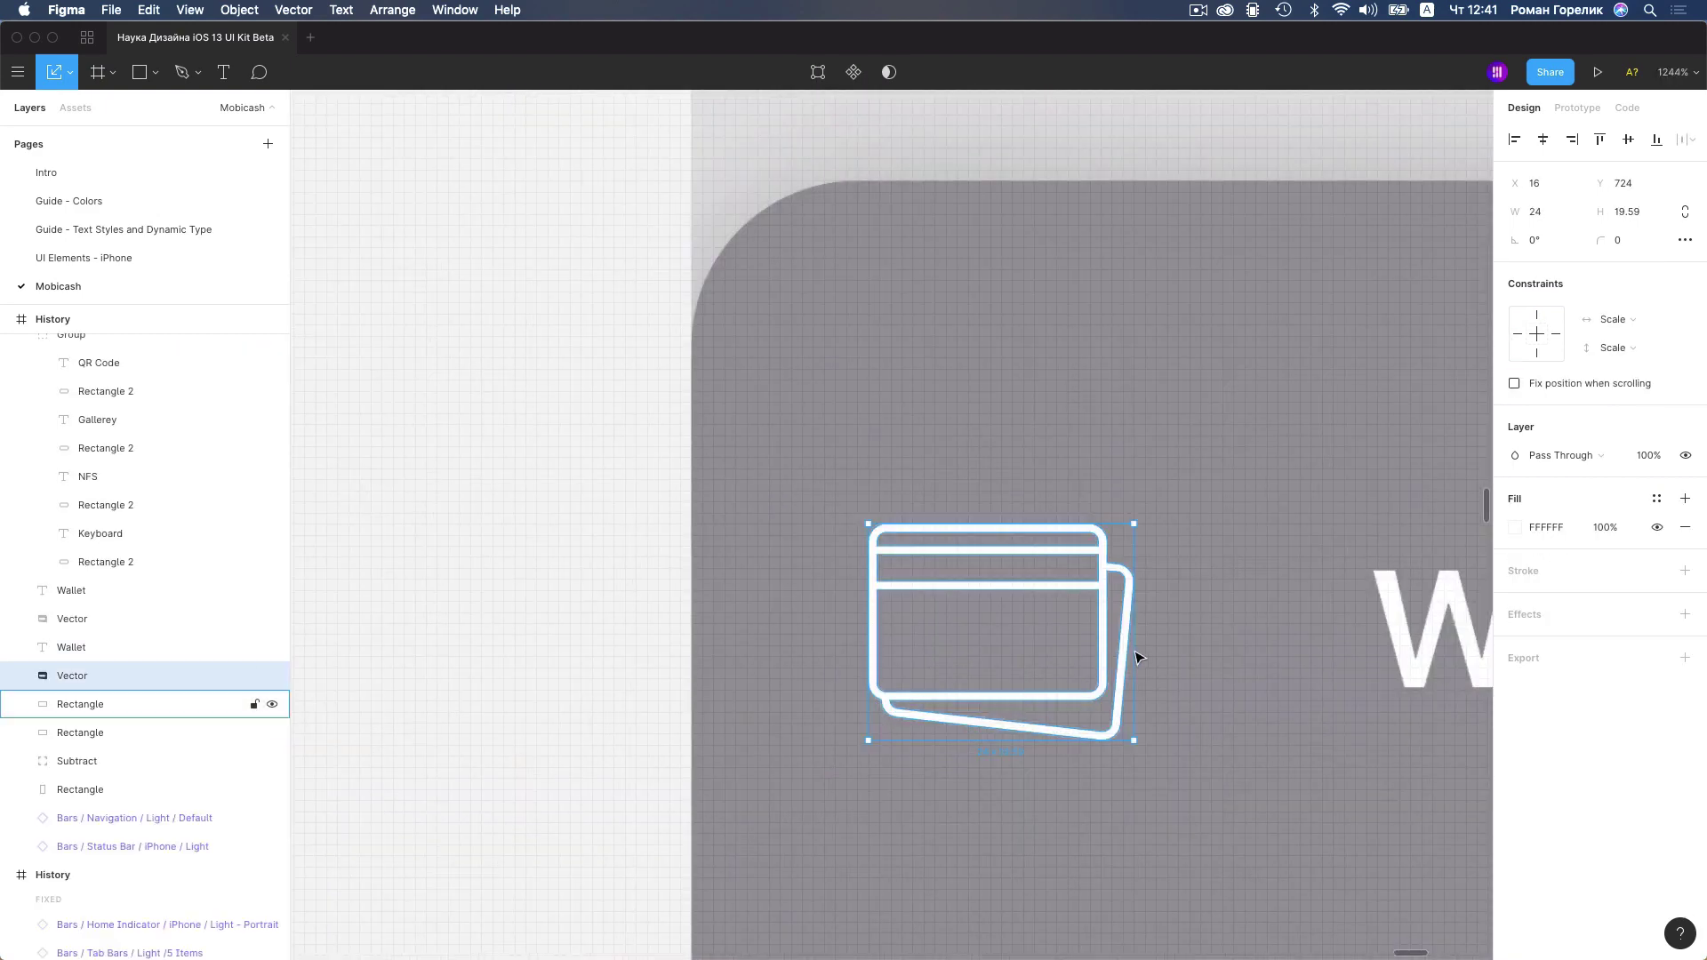
key("Right")
key("Right")
key("Right")
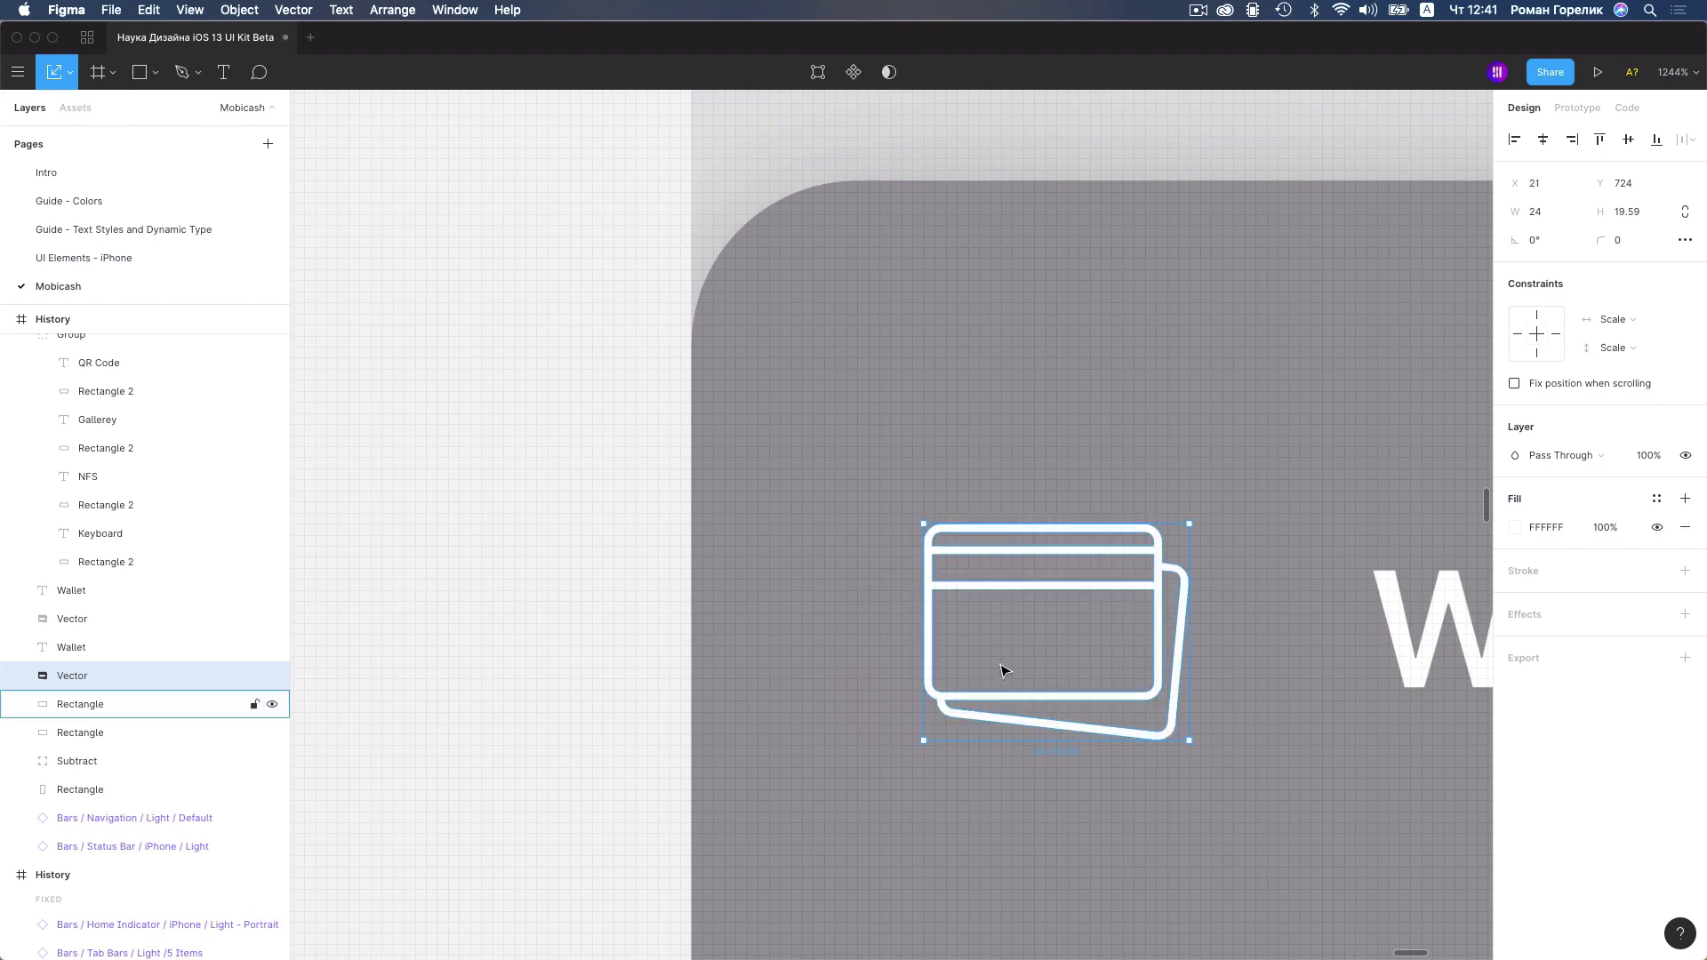
scroll(985, 678, "up", 1, "ctrl")
scroll(986, 678, "down", 5, "ctrl")
scroll(987, 680, "down", 5, "ctrl")
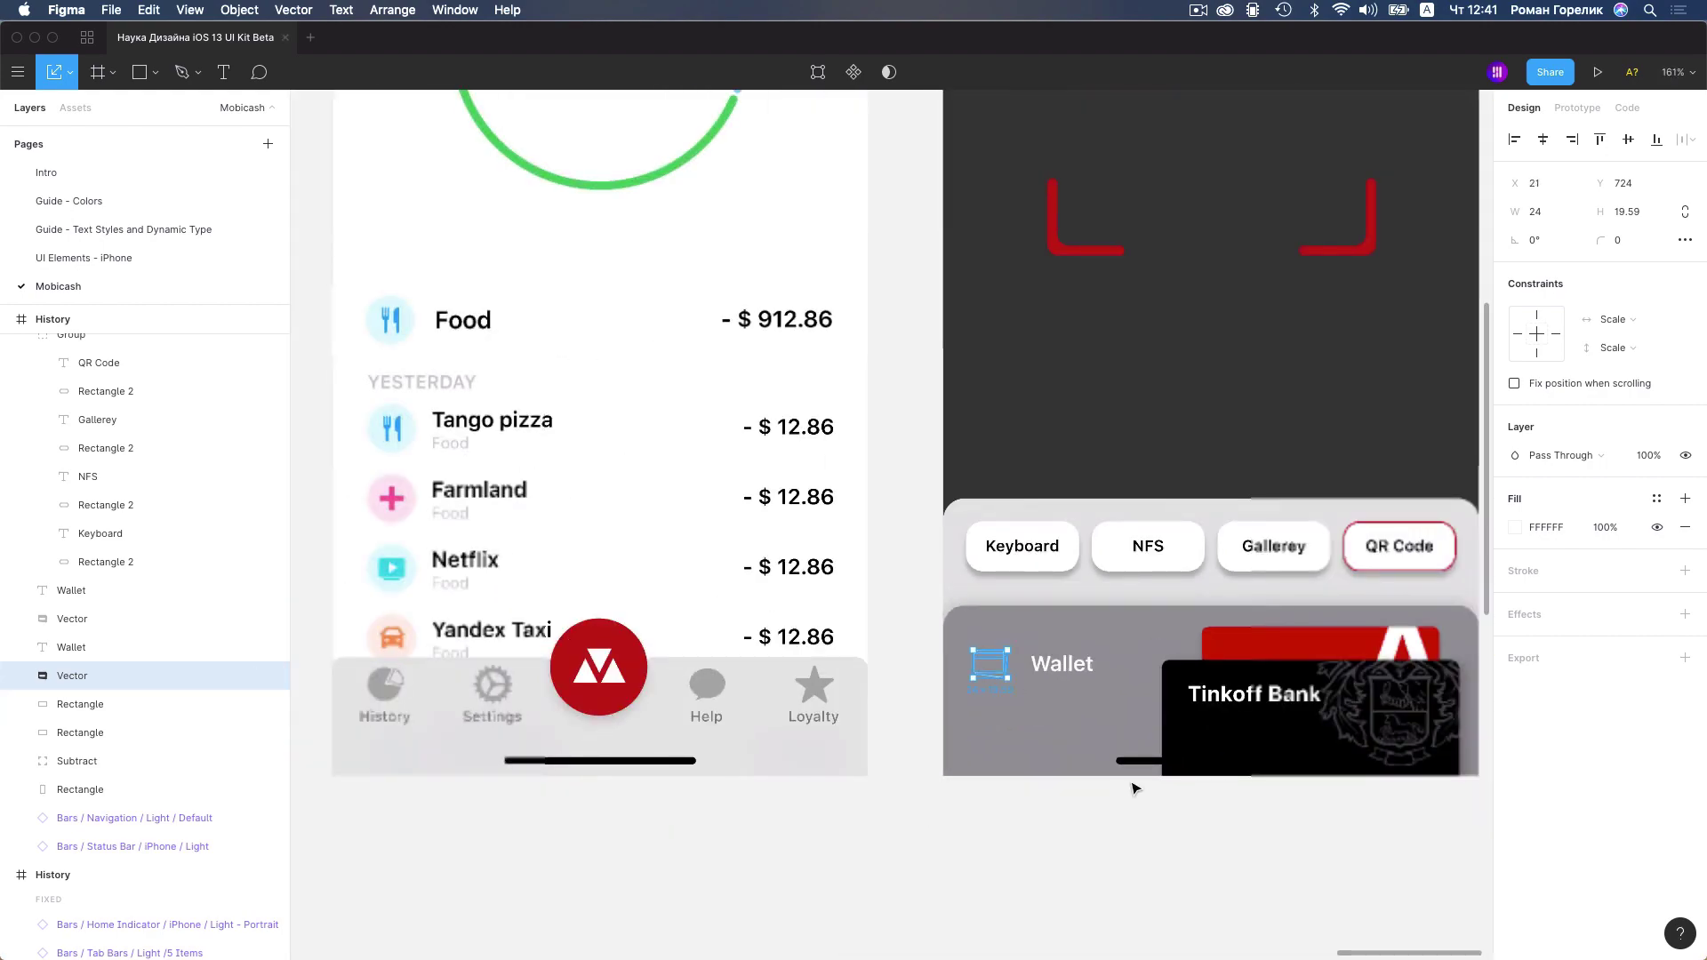
key("Escape")
scroll(1248, 737, "down", 2, "ctrl")
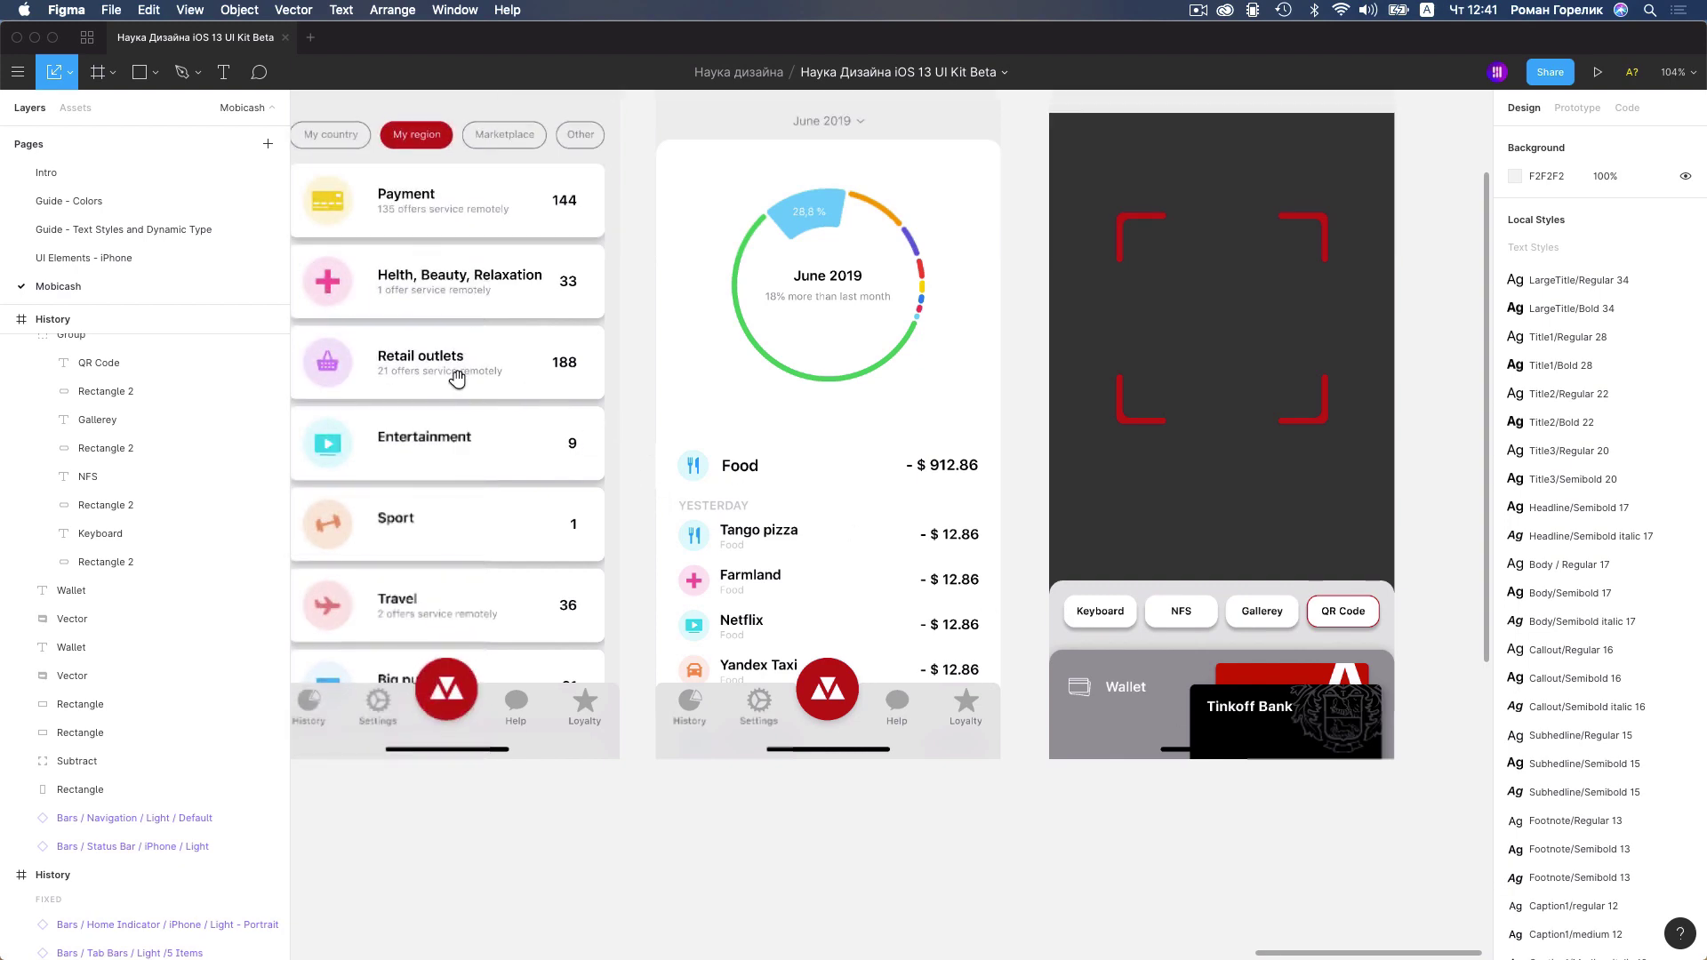
Select the wallet icon inside the Main screen's Wallet row
scroll(454, 377, "left", 10)
scroll(454, 377, "up", 3)
scroll(738, 483, "left", 3)
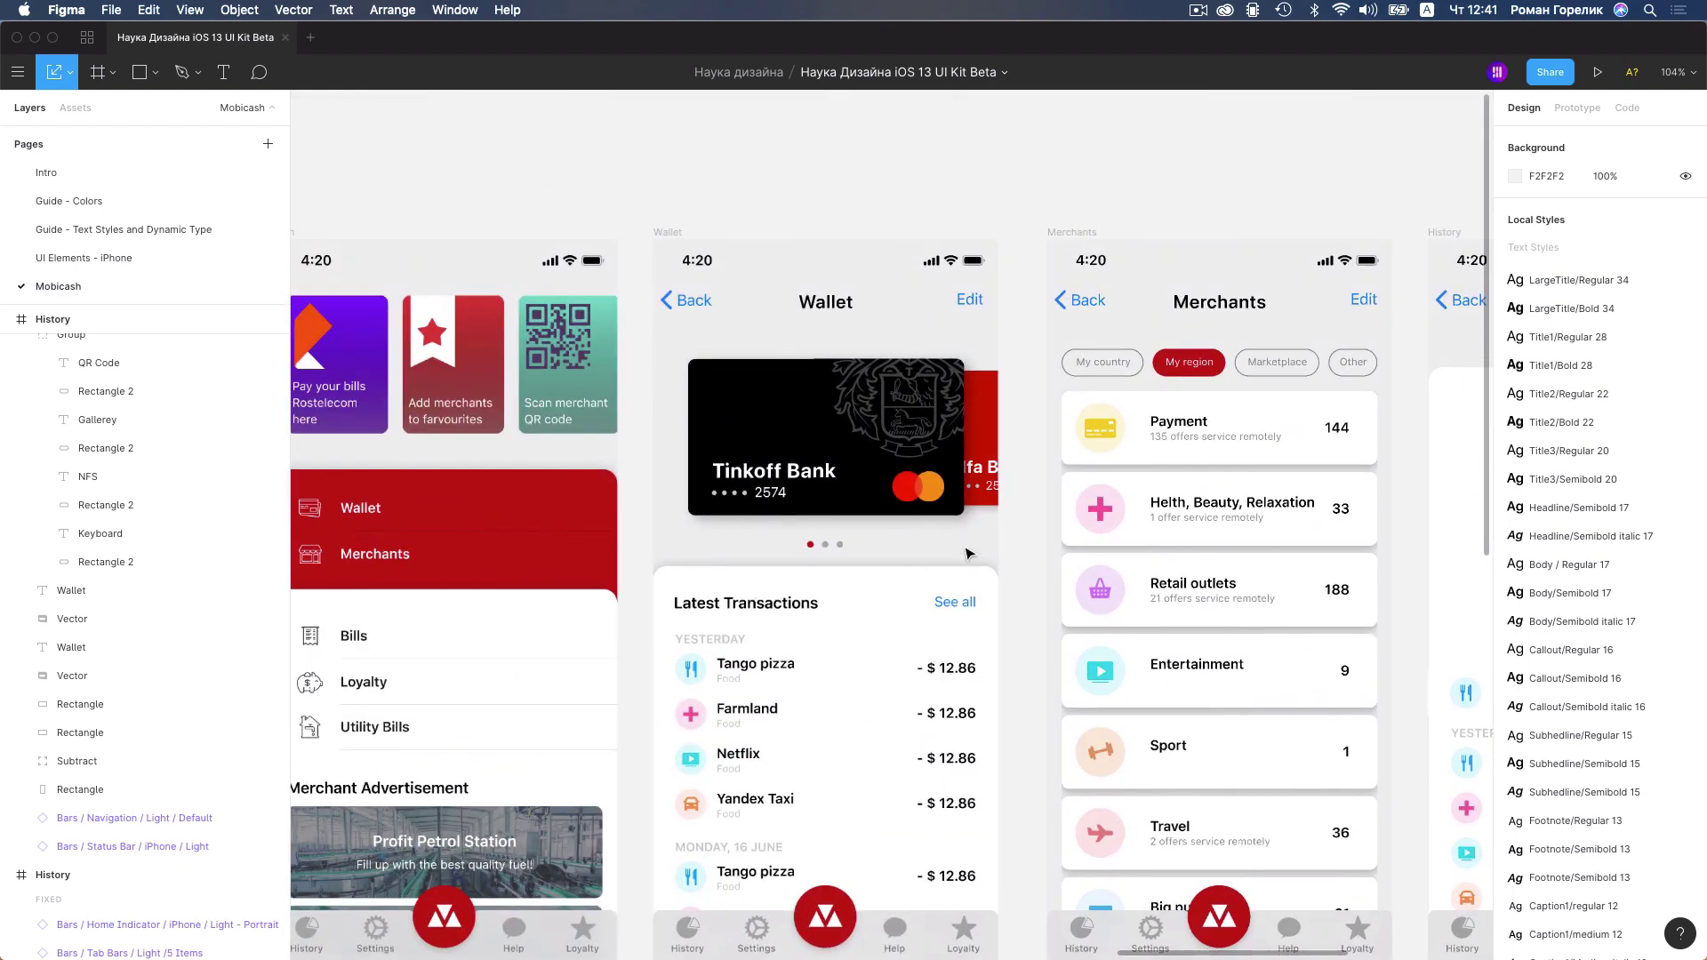
scroll(969, 553, "left", 5)
scroll(970, 553, "down", 1)
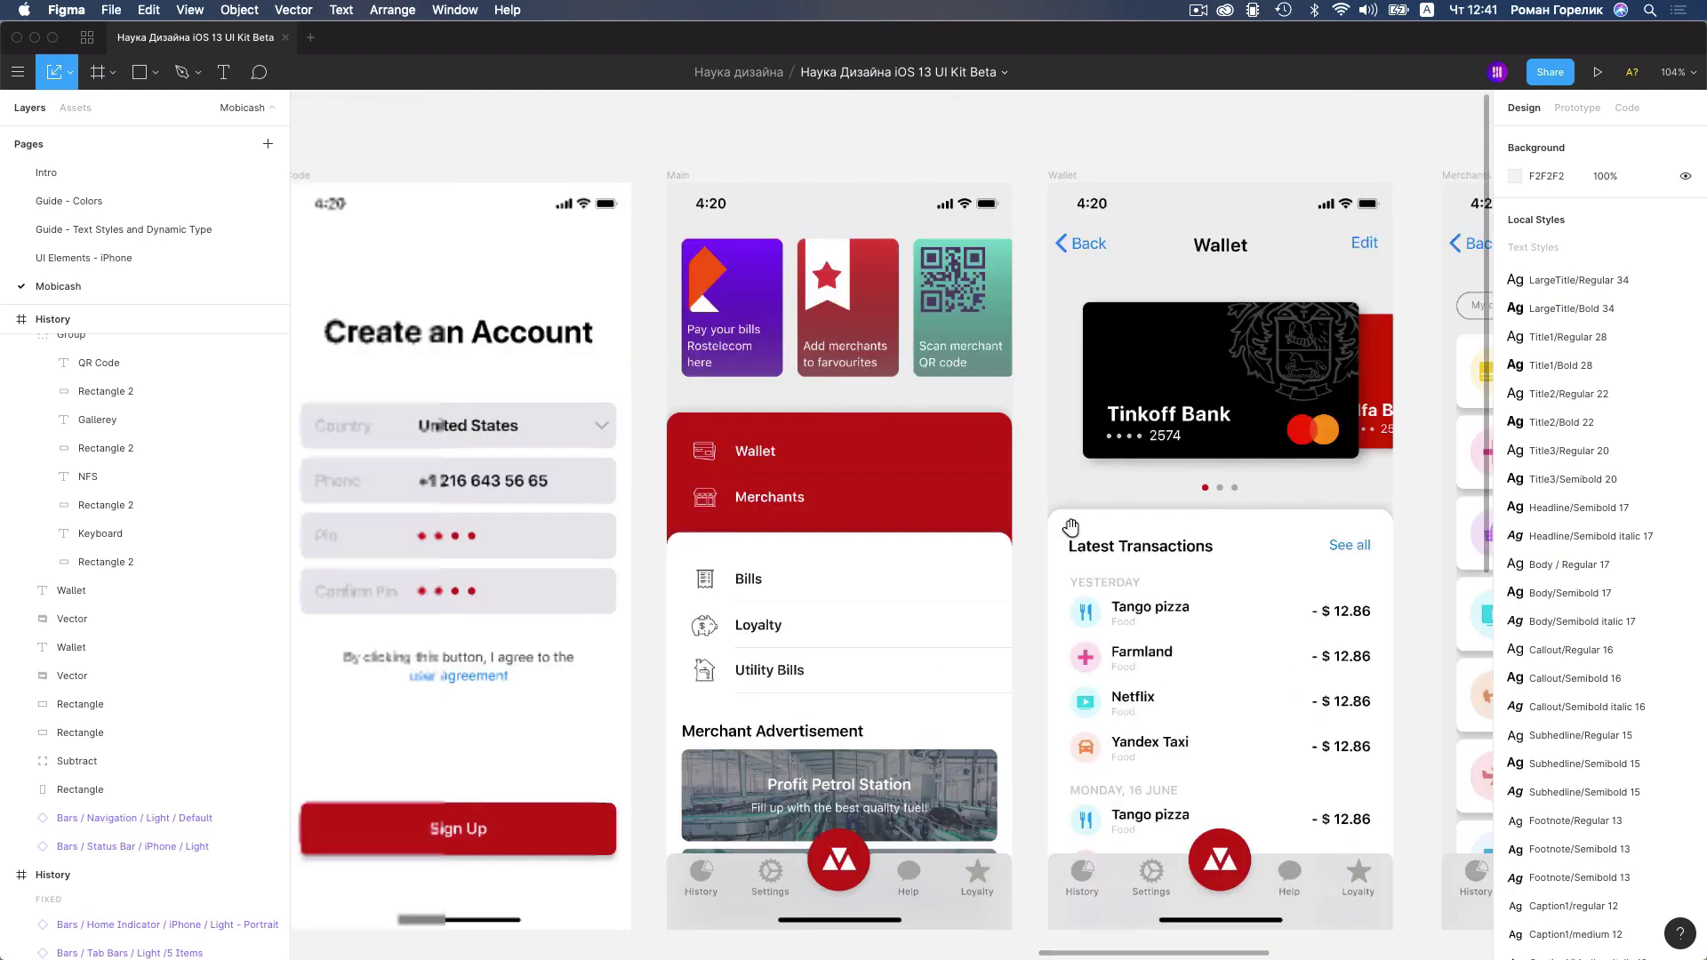
left_click(714, 458)
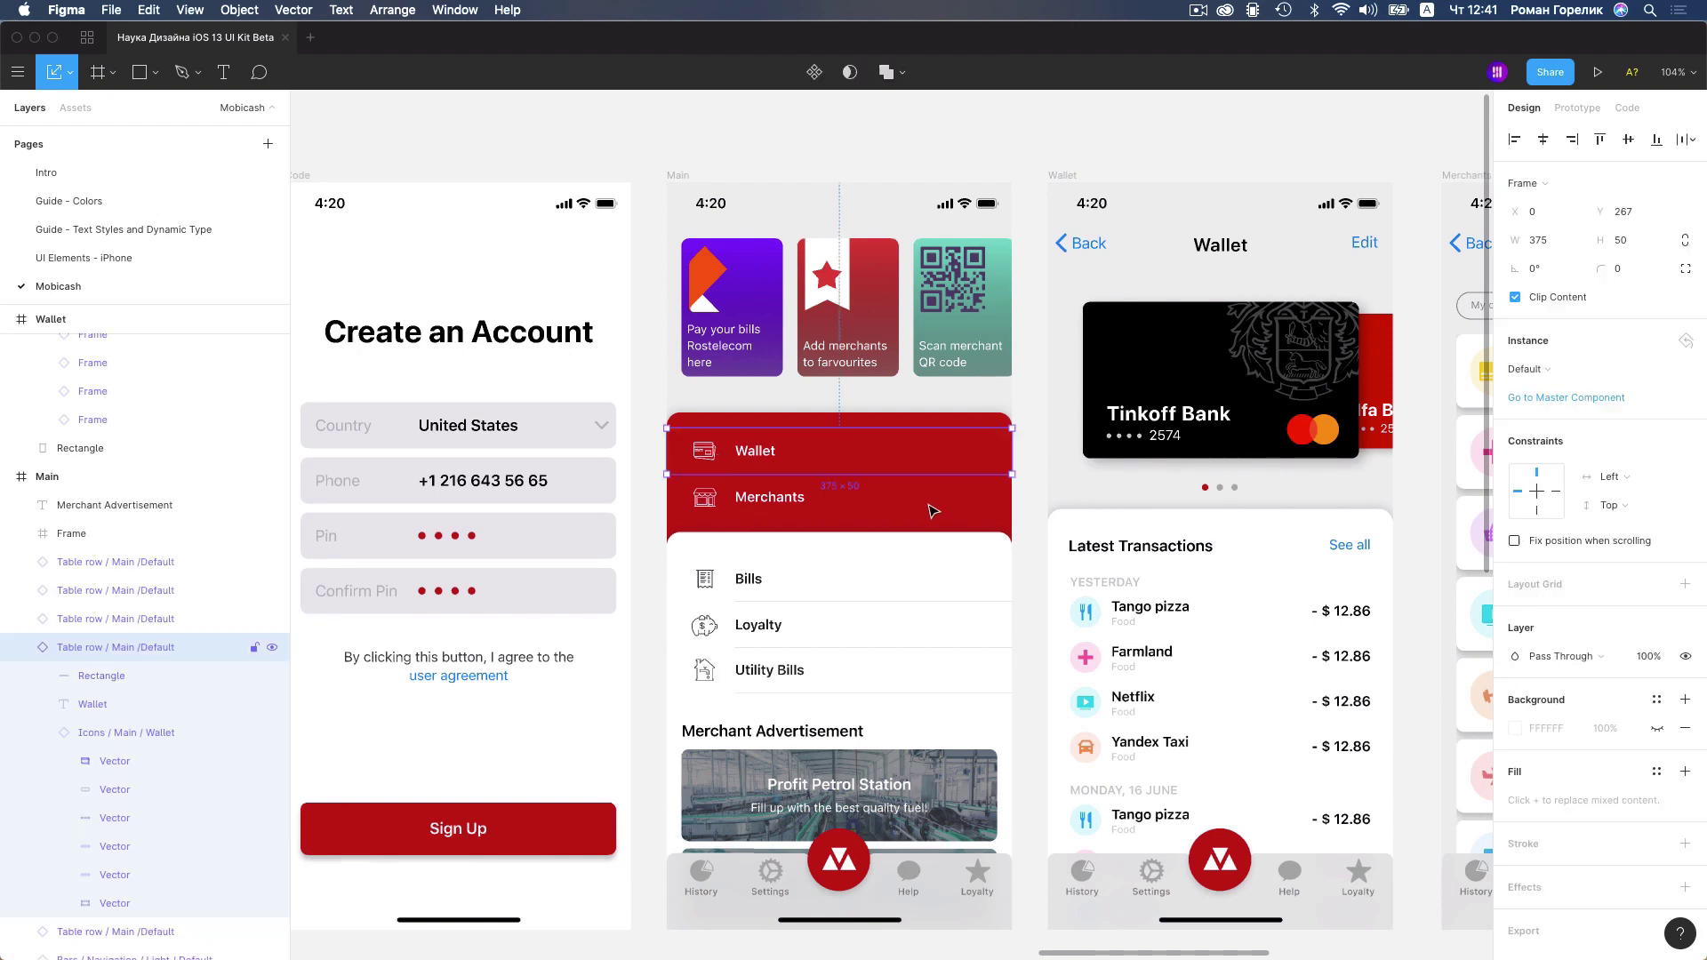
double_click(712, 456)
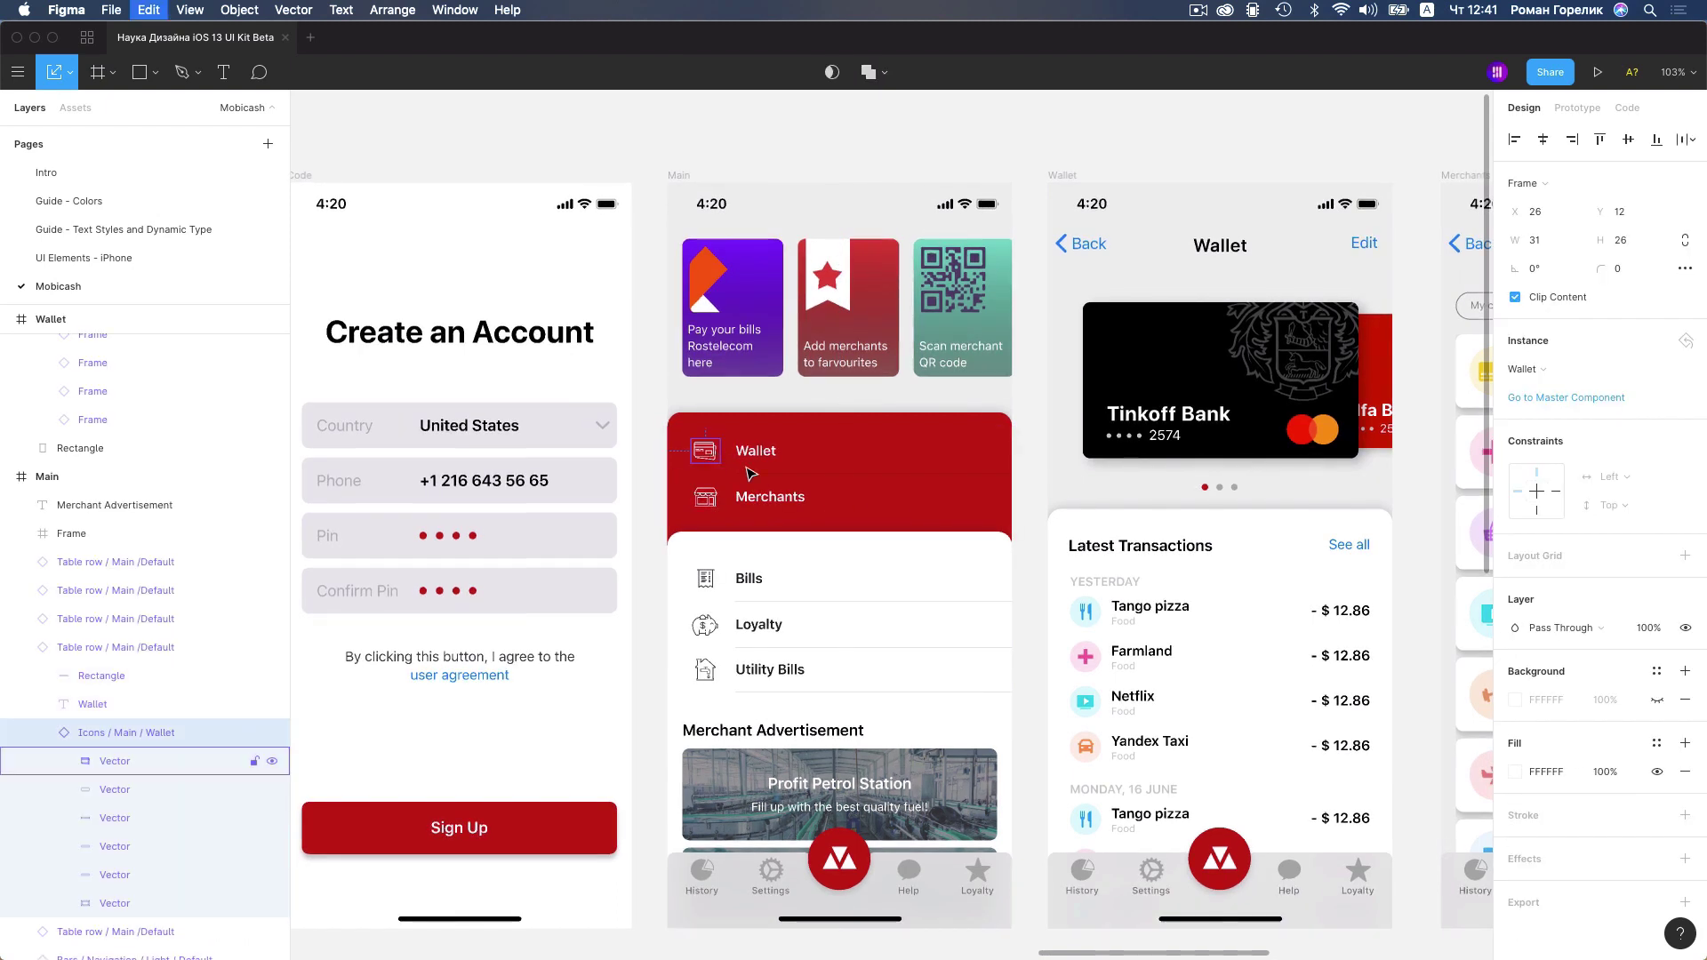
left_click(1021, 621)
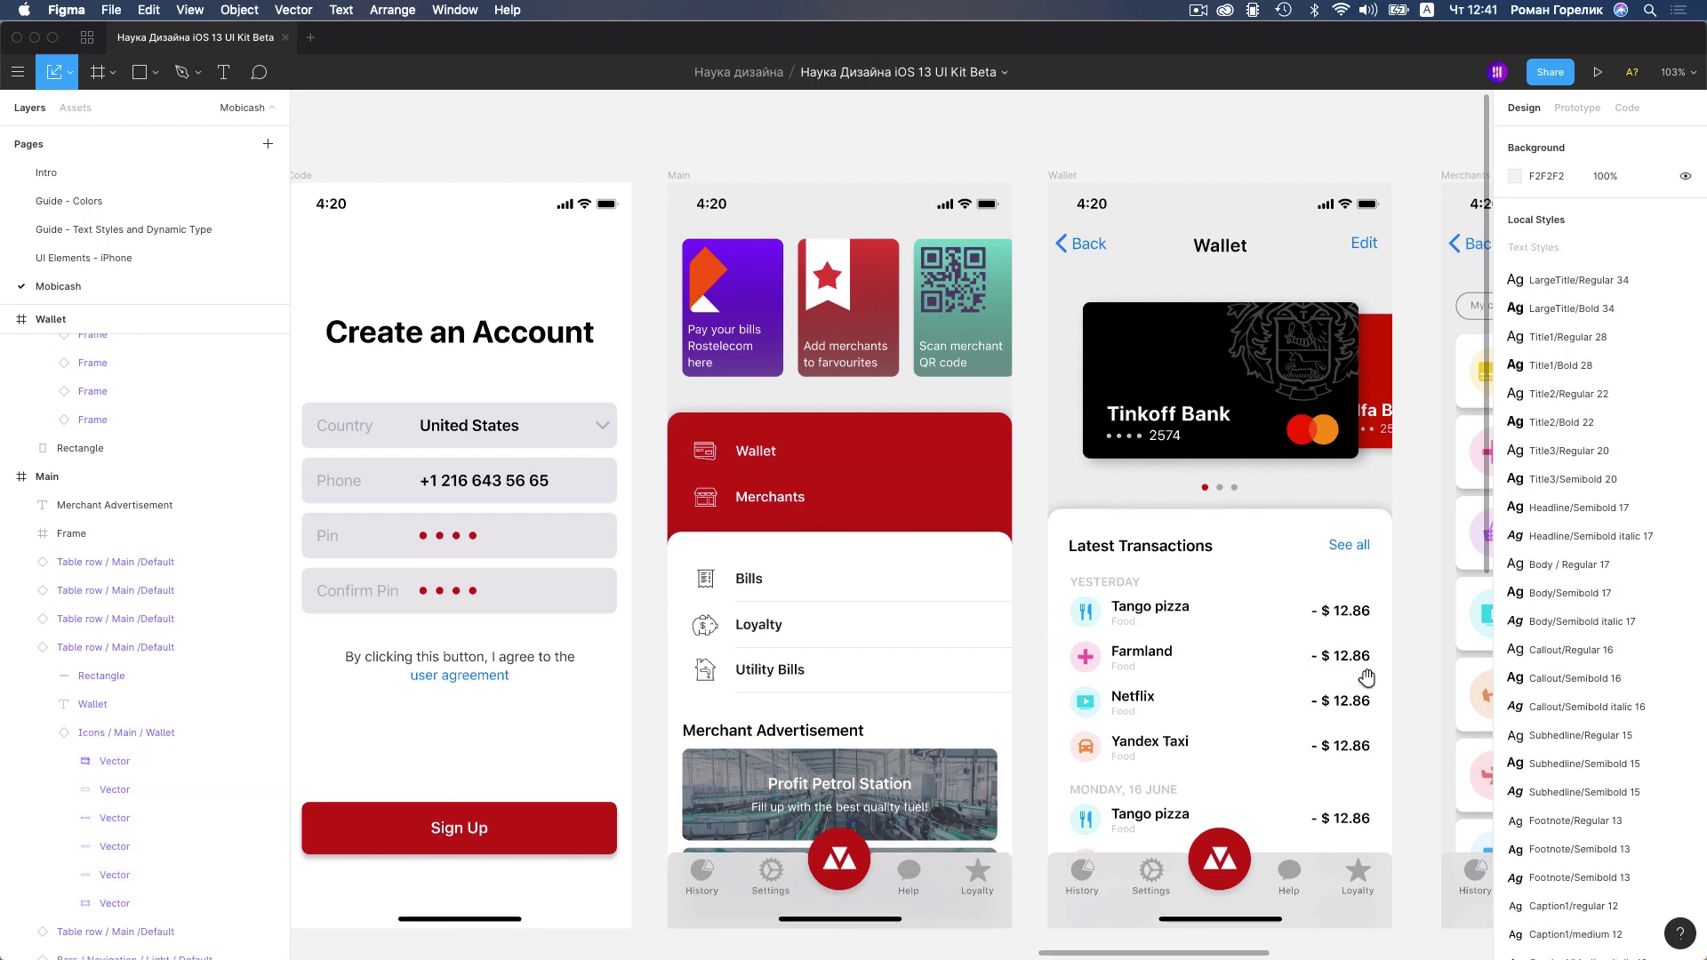
Replace the panel's old wallet icon with the pasted one, placed beside the Wallet label
scroll(1367, 678, "right", 8)
scroll(1156, 693, "right", 6)
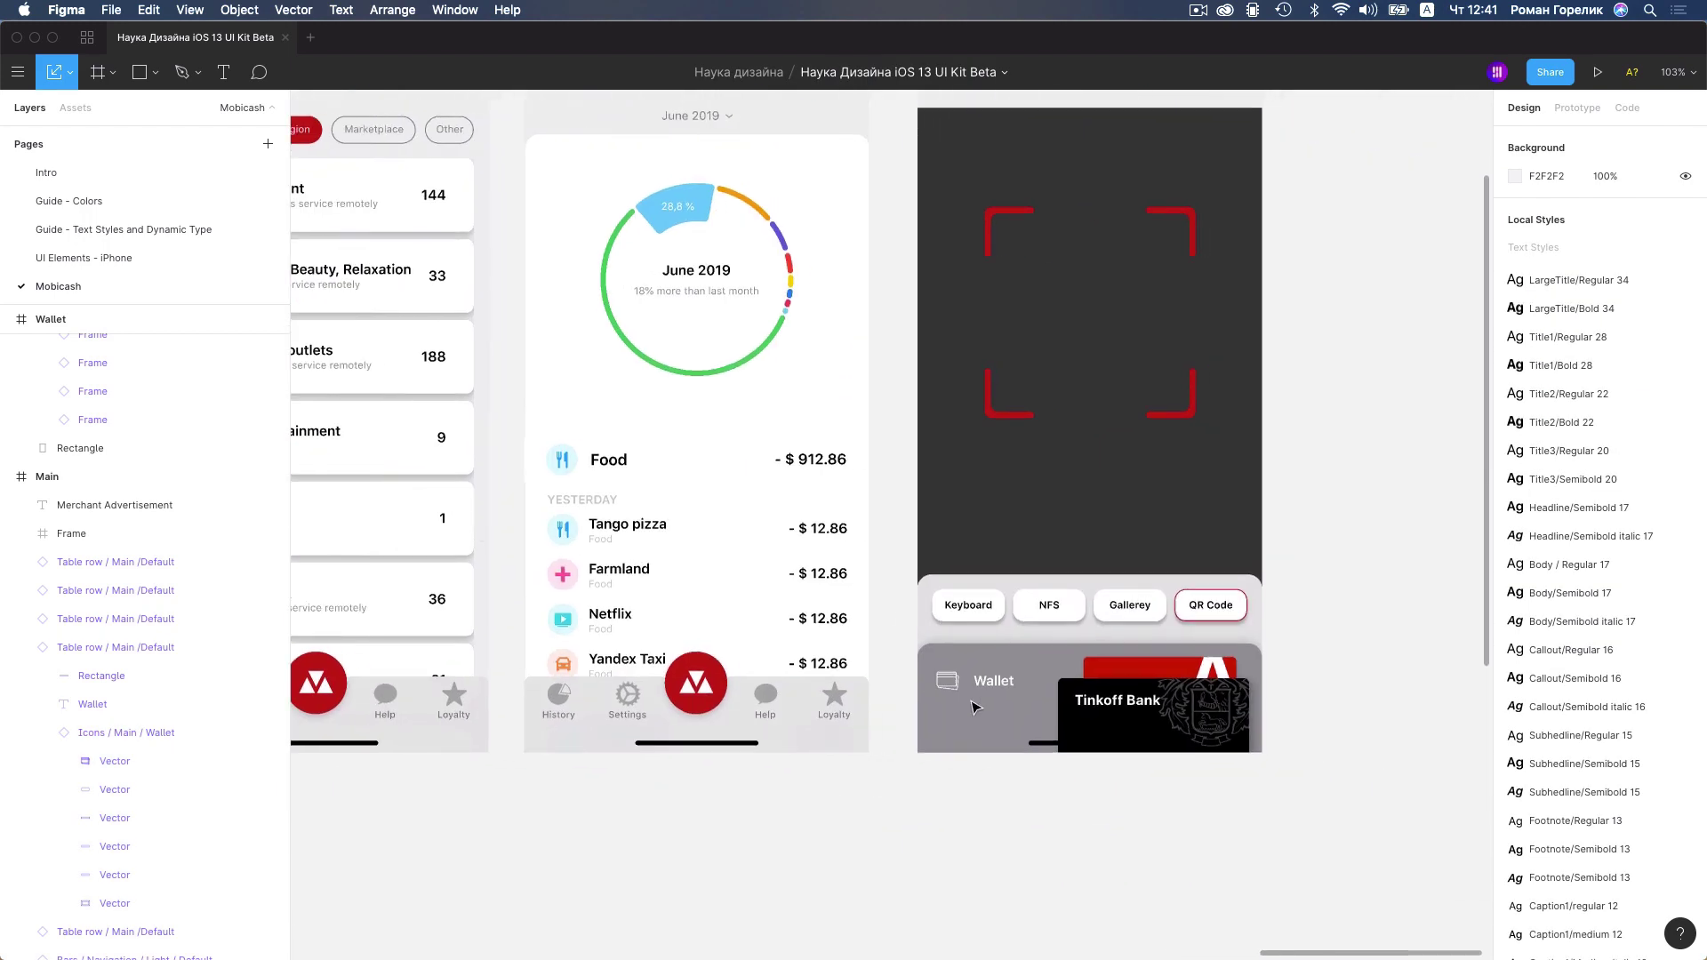
scroll(974, 707, "up", 5)
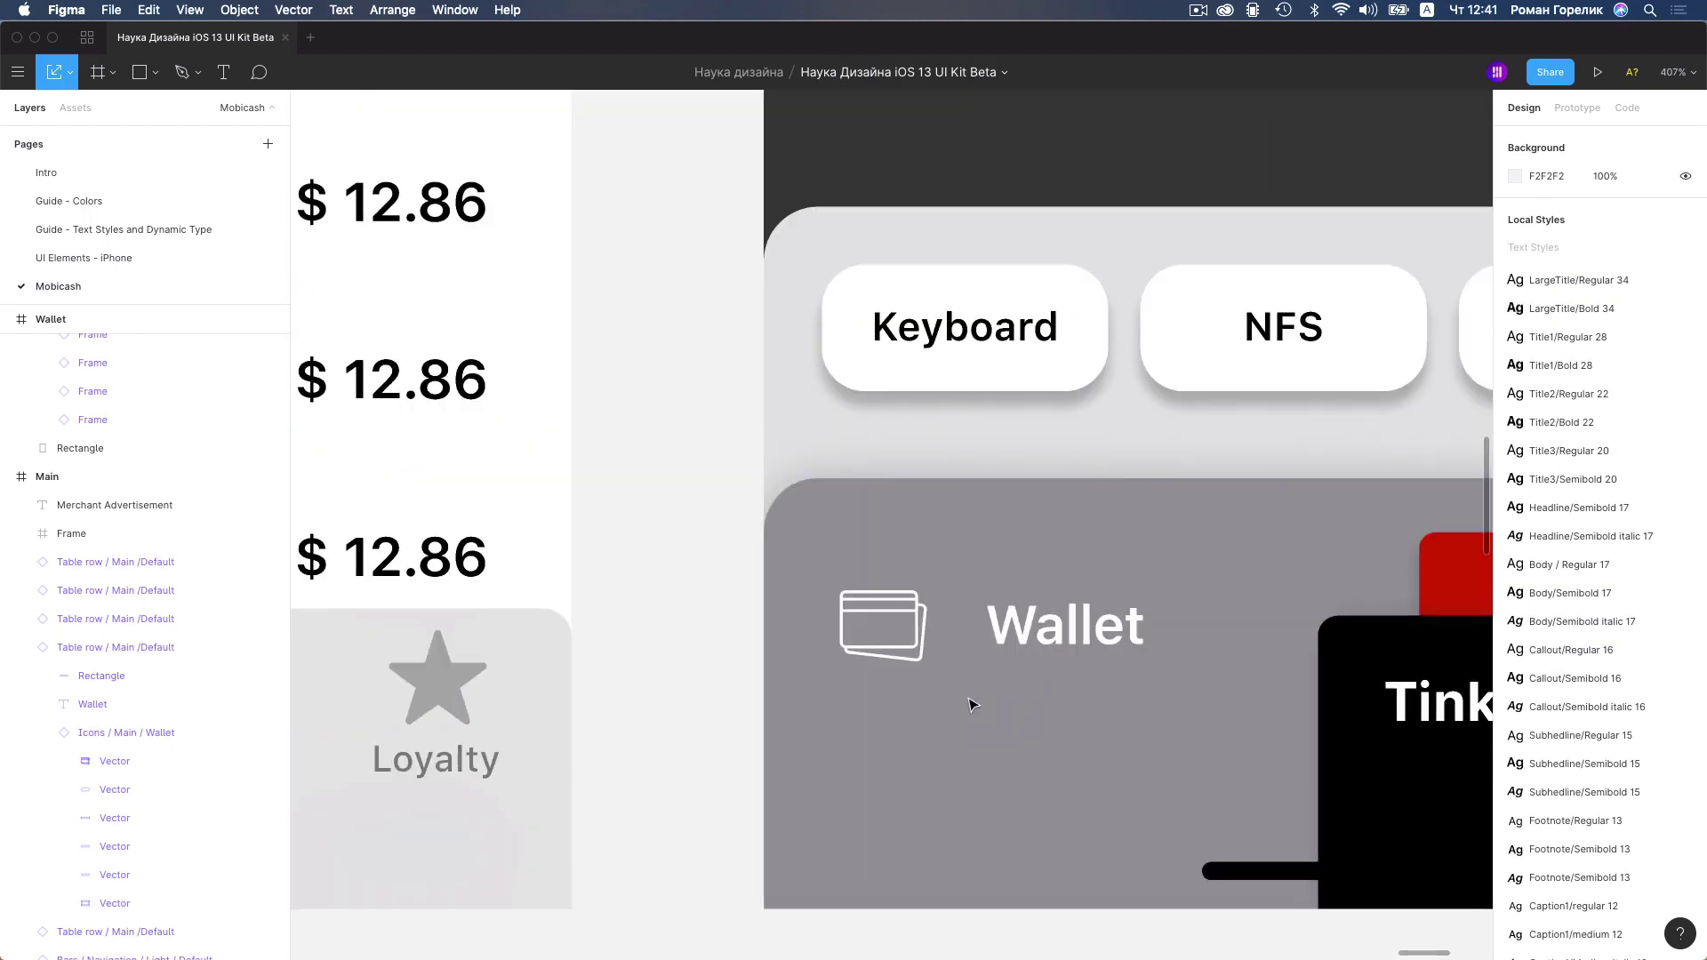
left_click(921, 638)
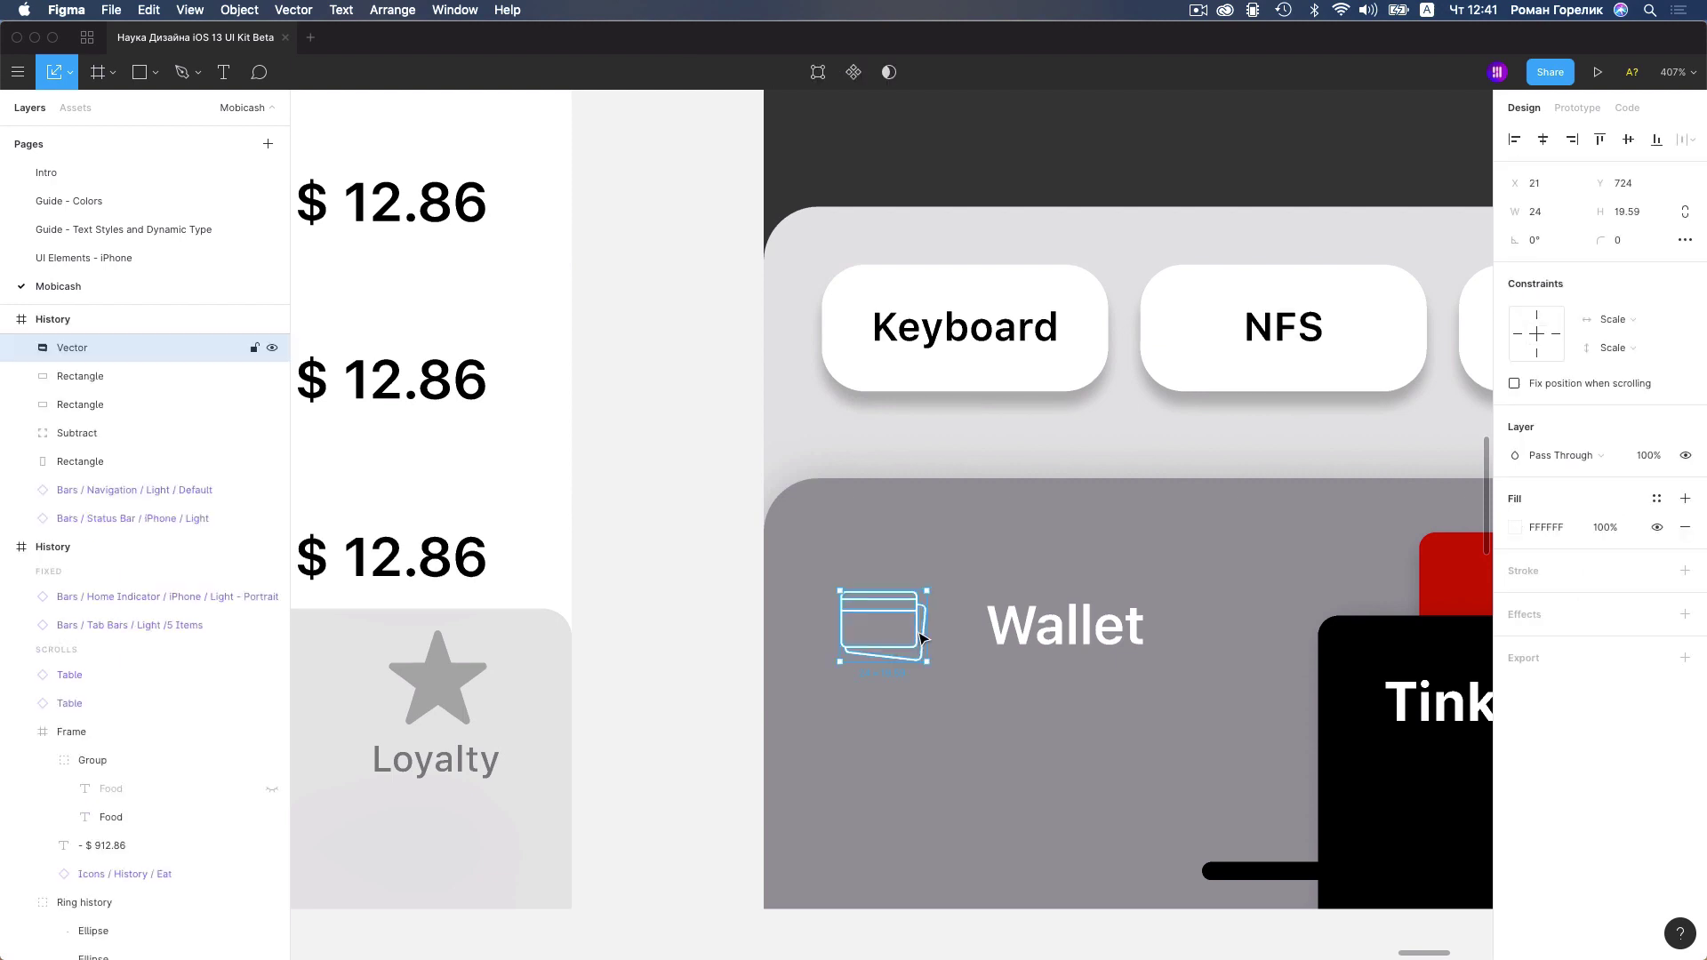
key("Delete")
key("super+v")
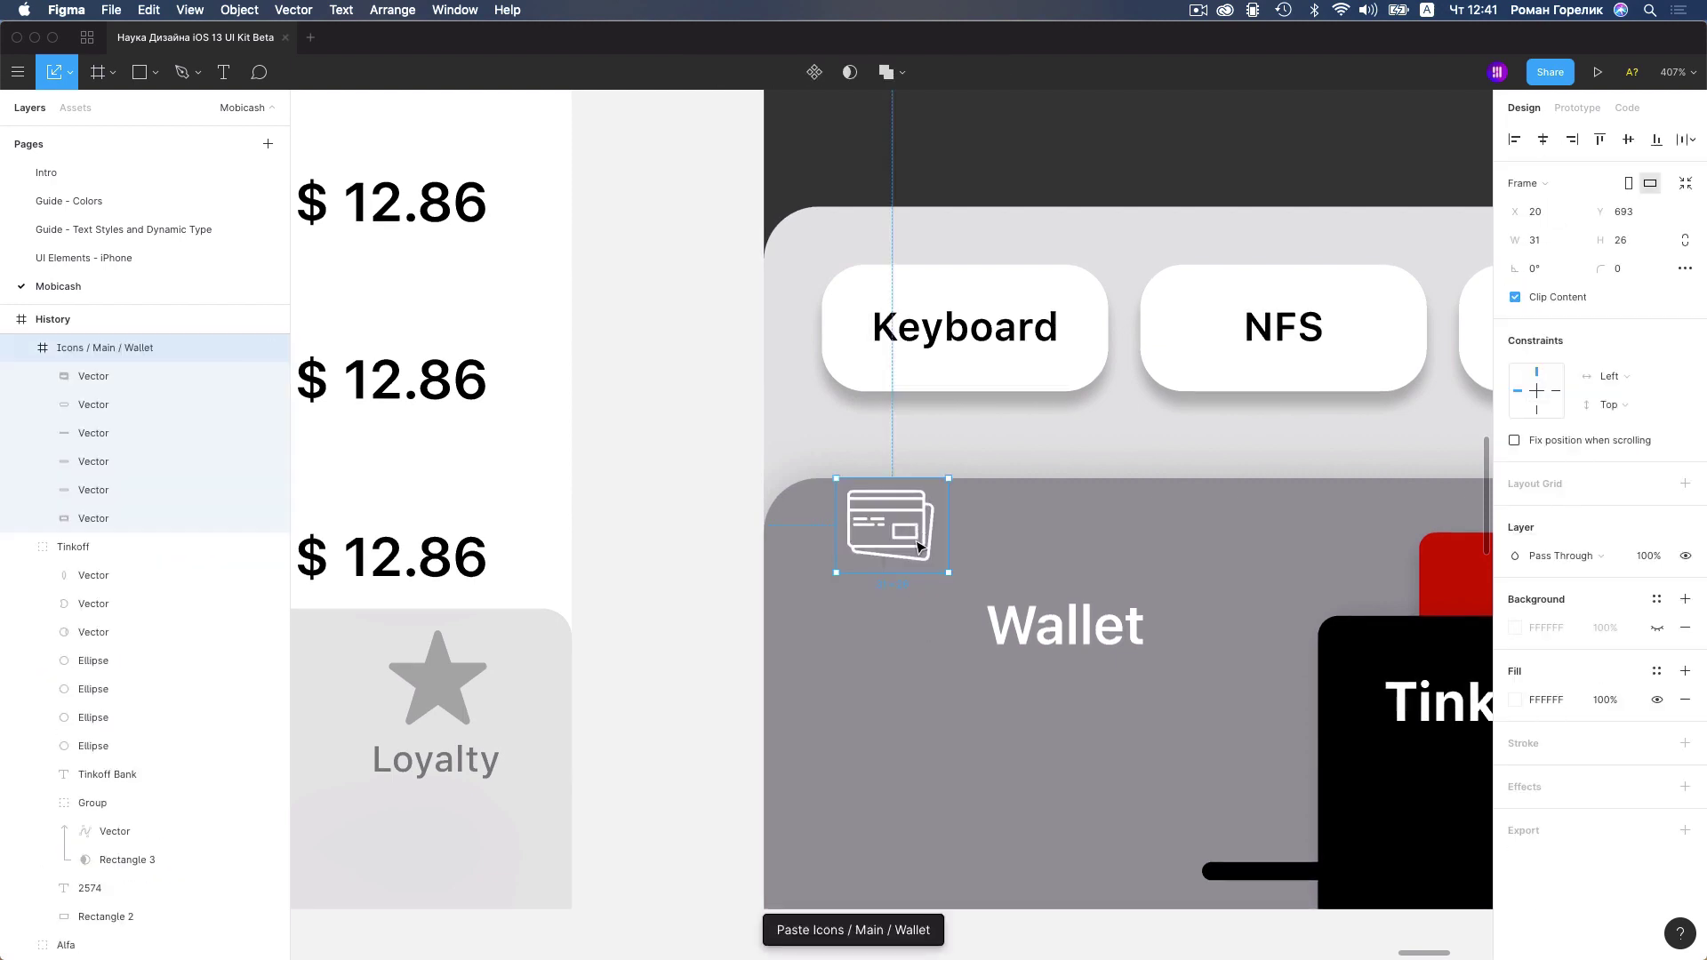
left_click_drag(919, 546, 928, 632)
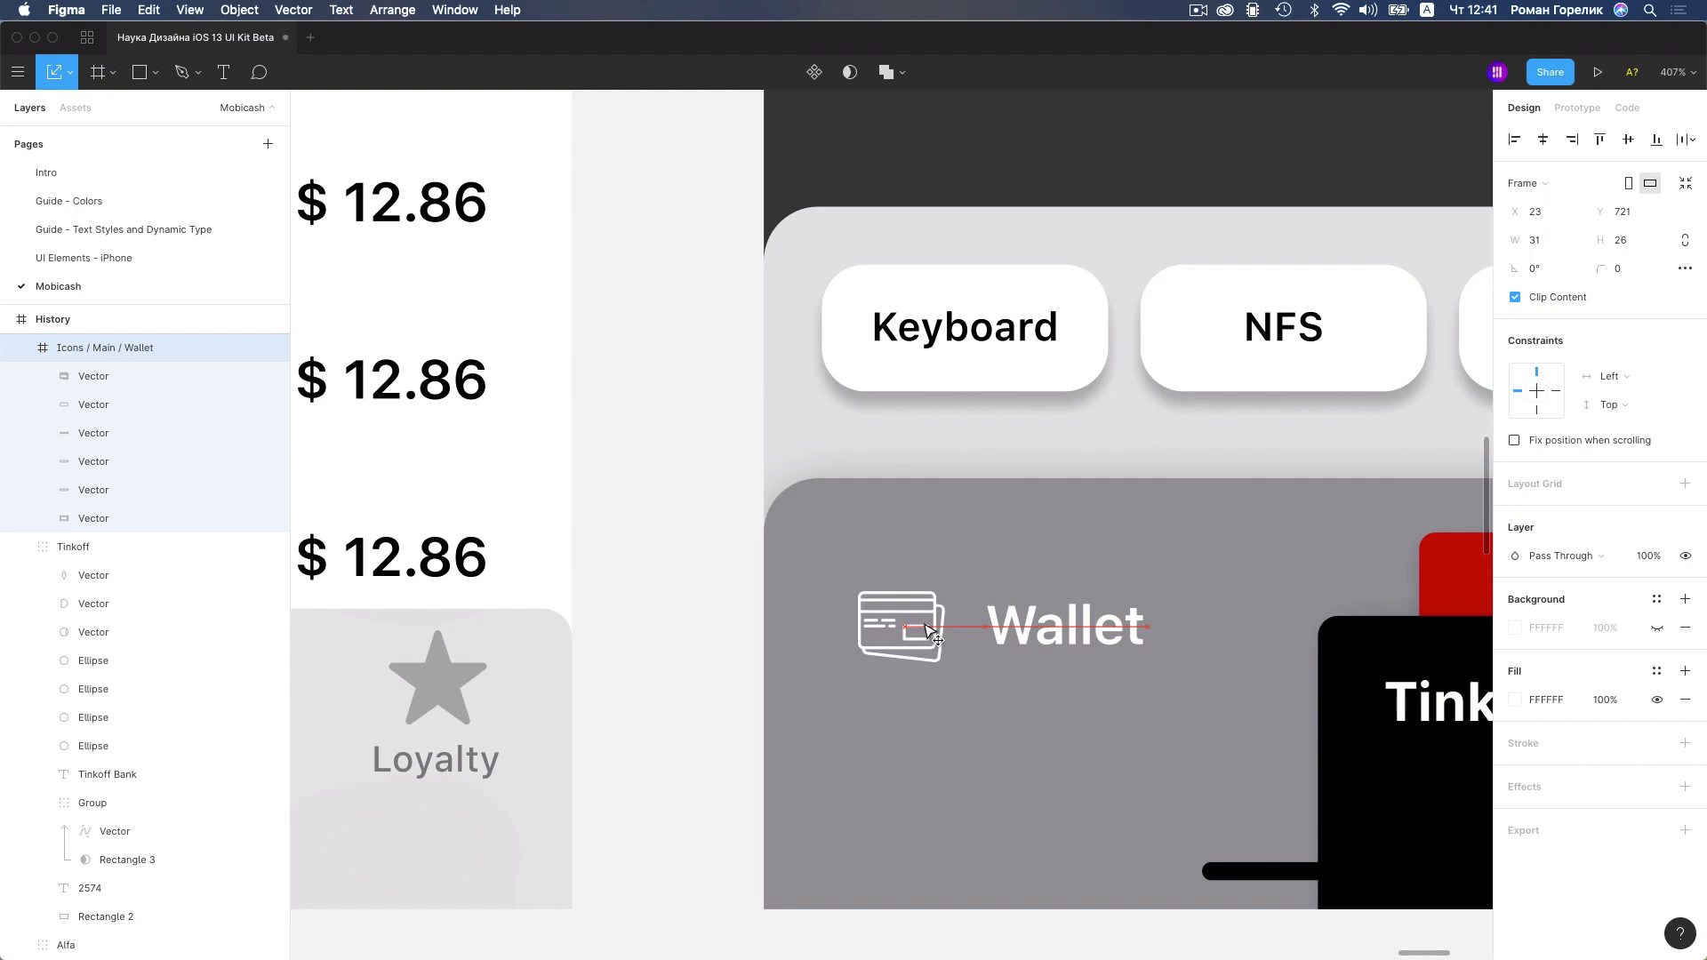
scroll(792, 565, "down", 3)
scroll(791, 565, "down", 2)
scroll(793, 566, "down", 5)
Swap the home indicator instance to Dark - Portrait
scroll(791, 565, "up", 1)
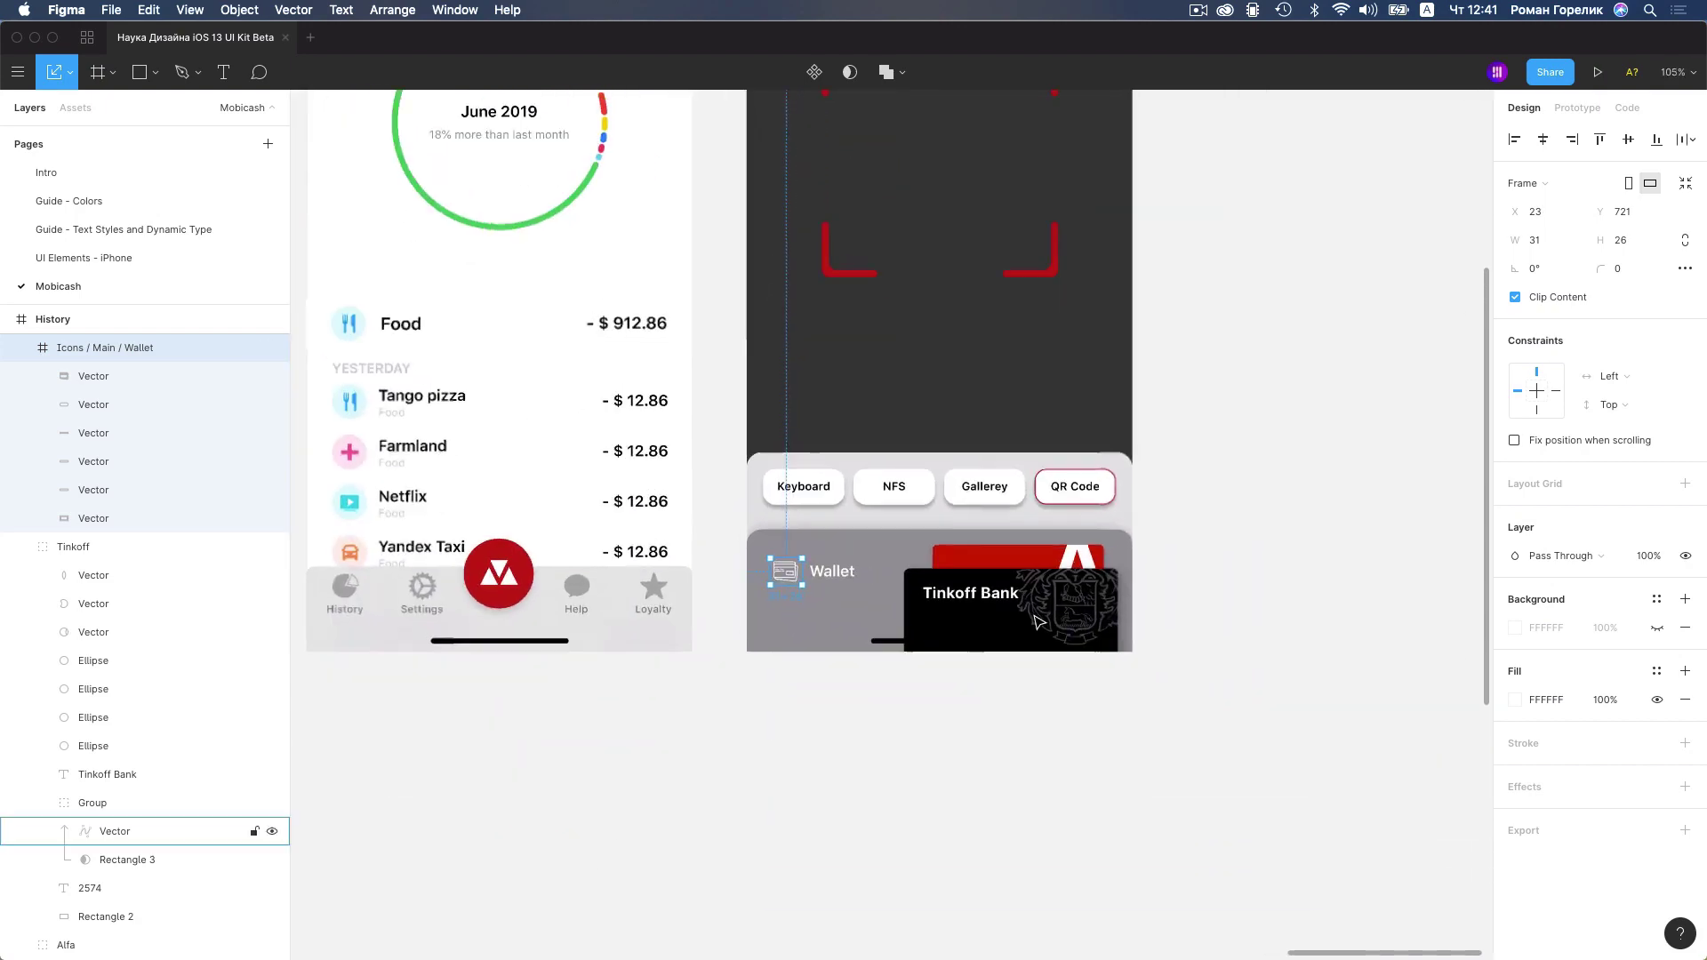
scroll(835, 614, "up", 5)
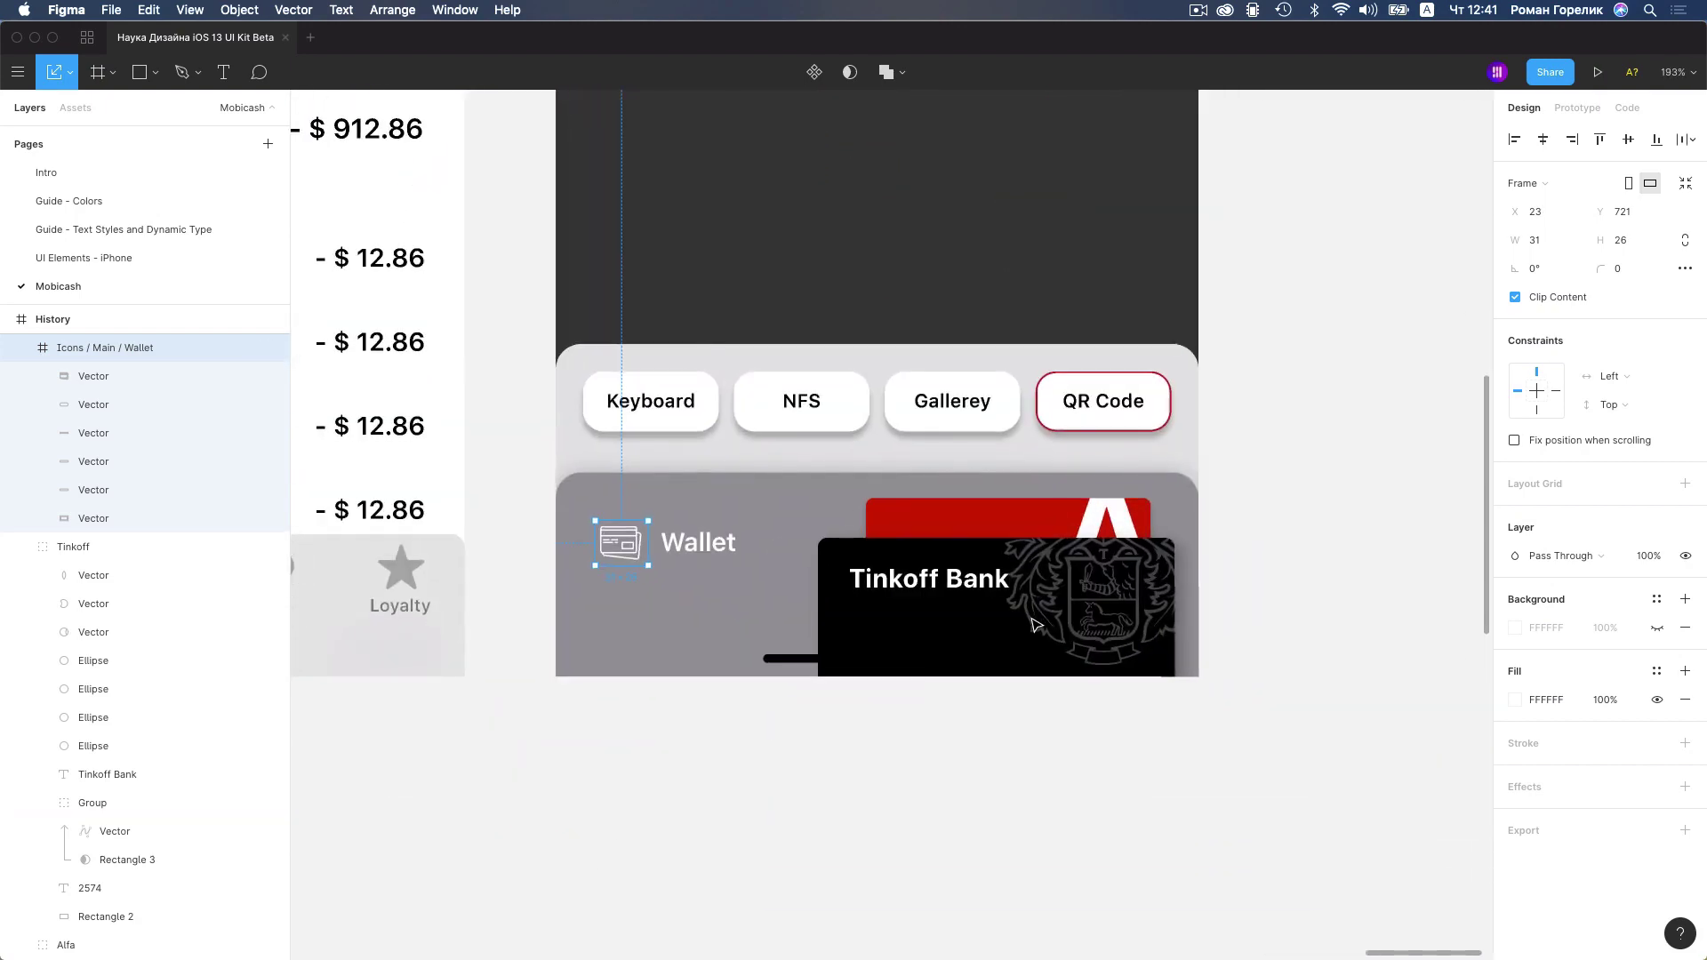
left_click(794, 659)
left_click(1583, 369)
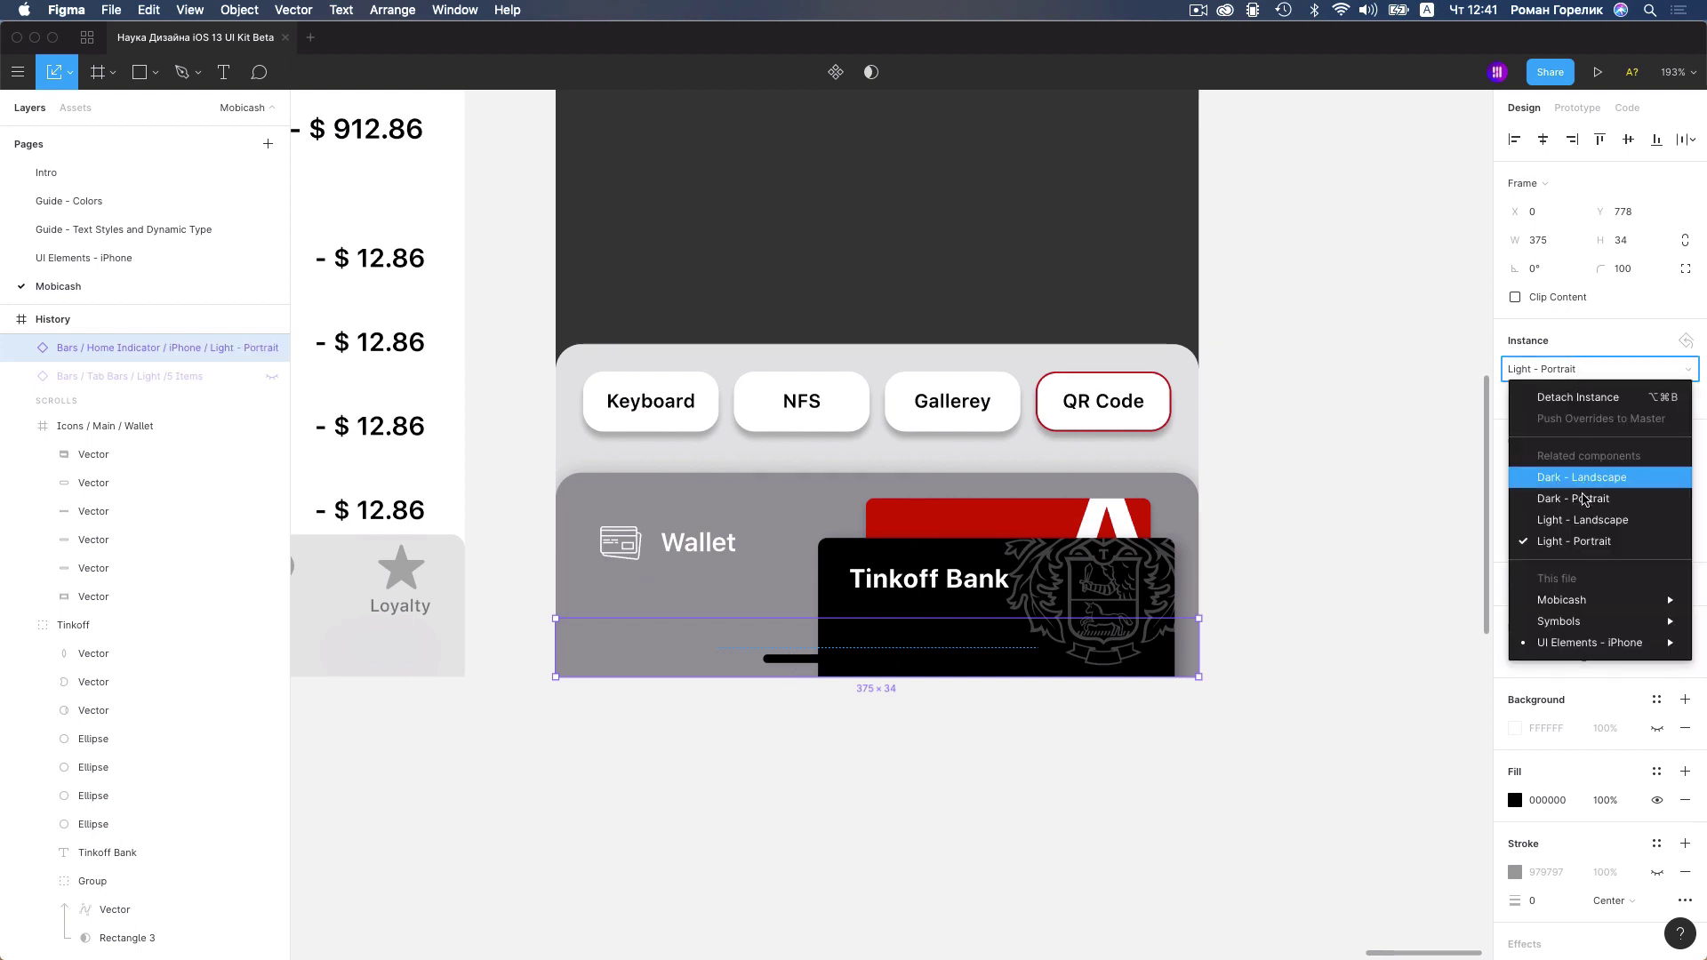
left_click(1583, 506)
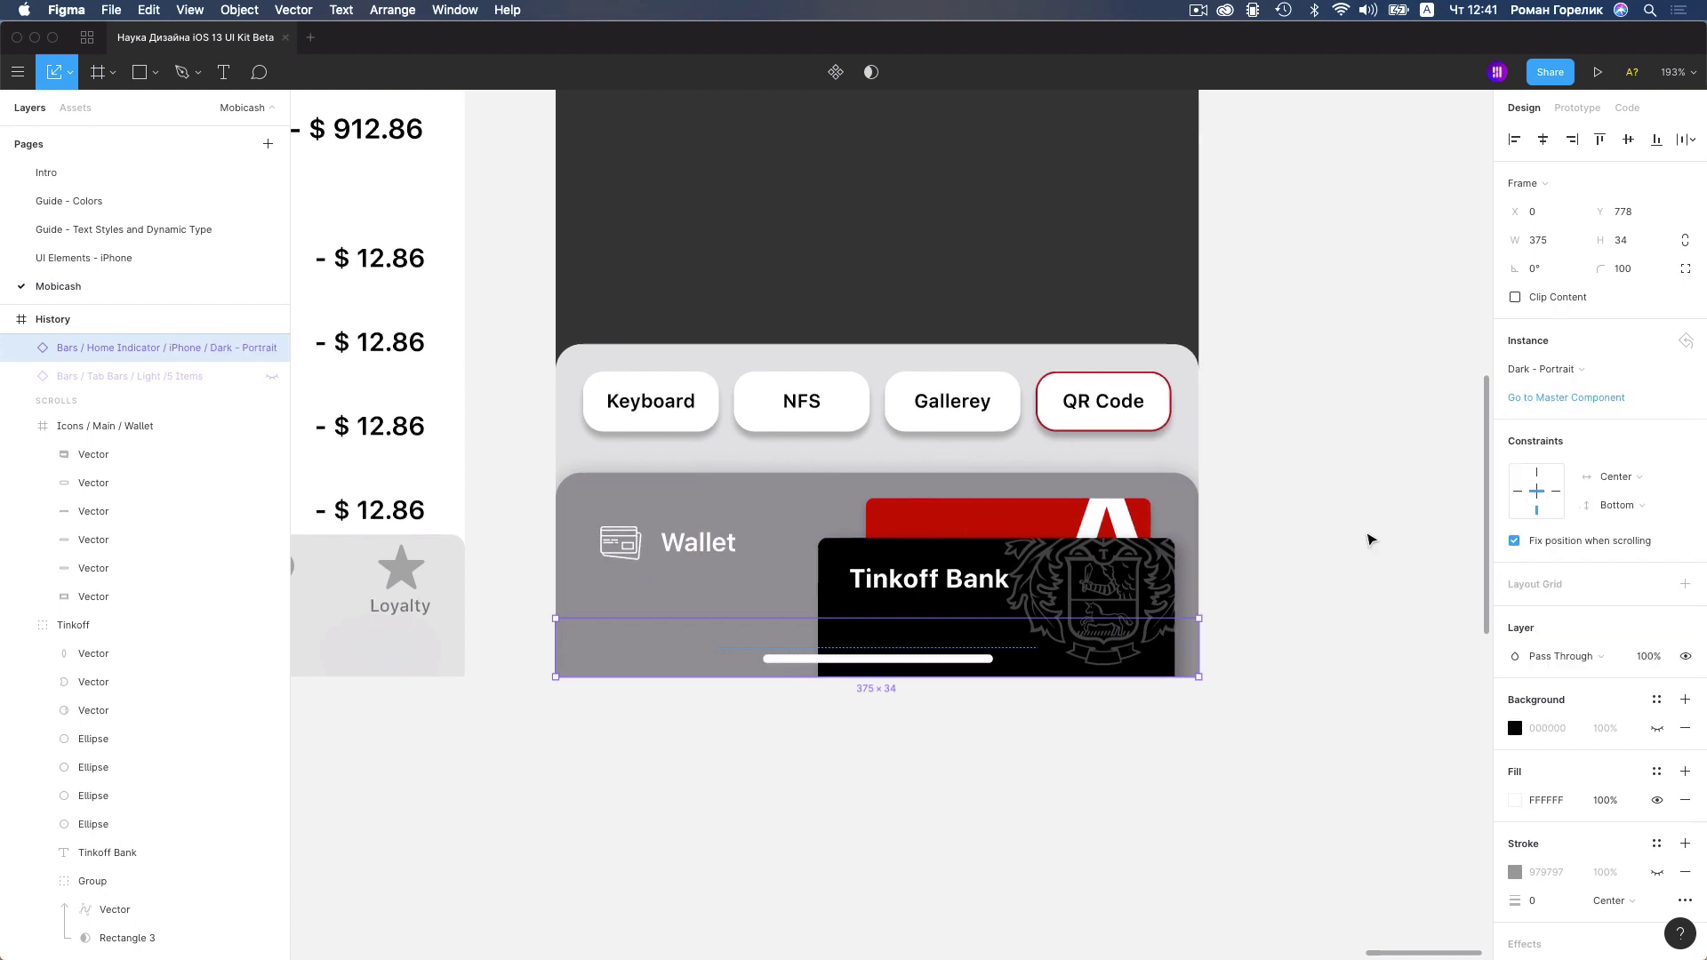
left_click(1342, 535)
Shift the option buttons and Wallet panel down slightly together
scroll(1087, 607, "down", 5)
scroll(1083, 606, "down", 2)
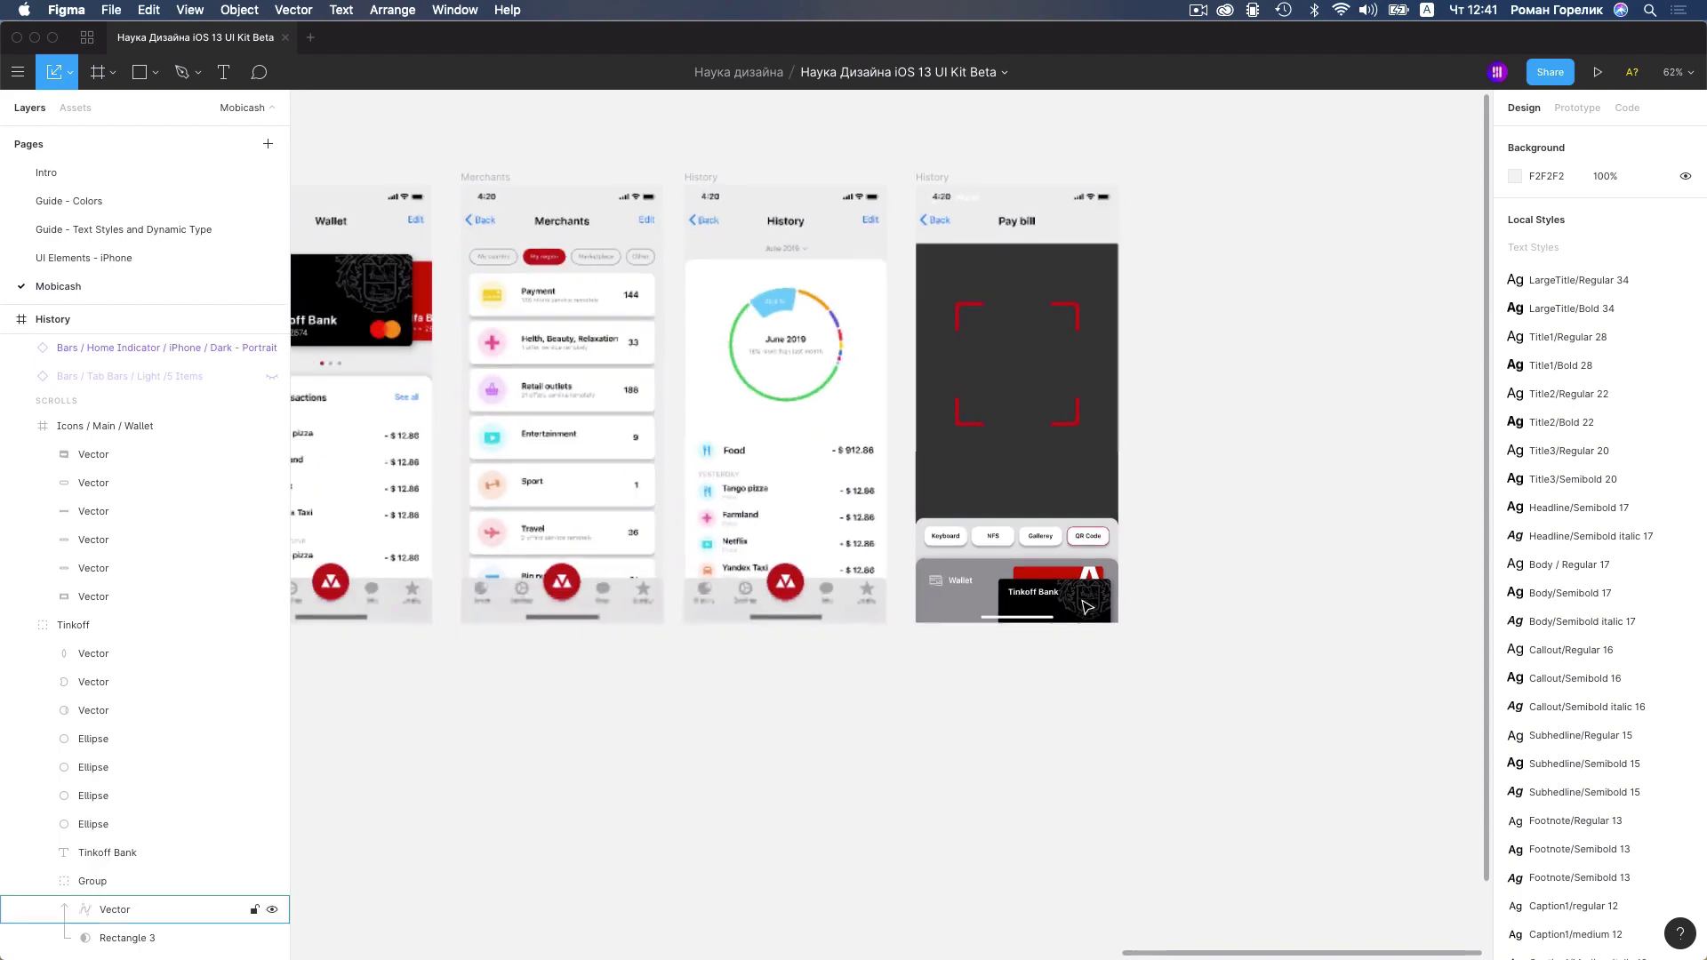
scroll(1080, 606, "down", 3)
scroll(1078, 605, "up", 2)
scroll(1078, 605, "up", 5)
scroll(1078, 605, "down", 3)
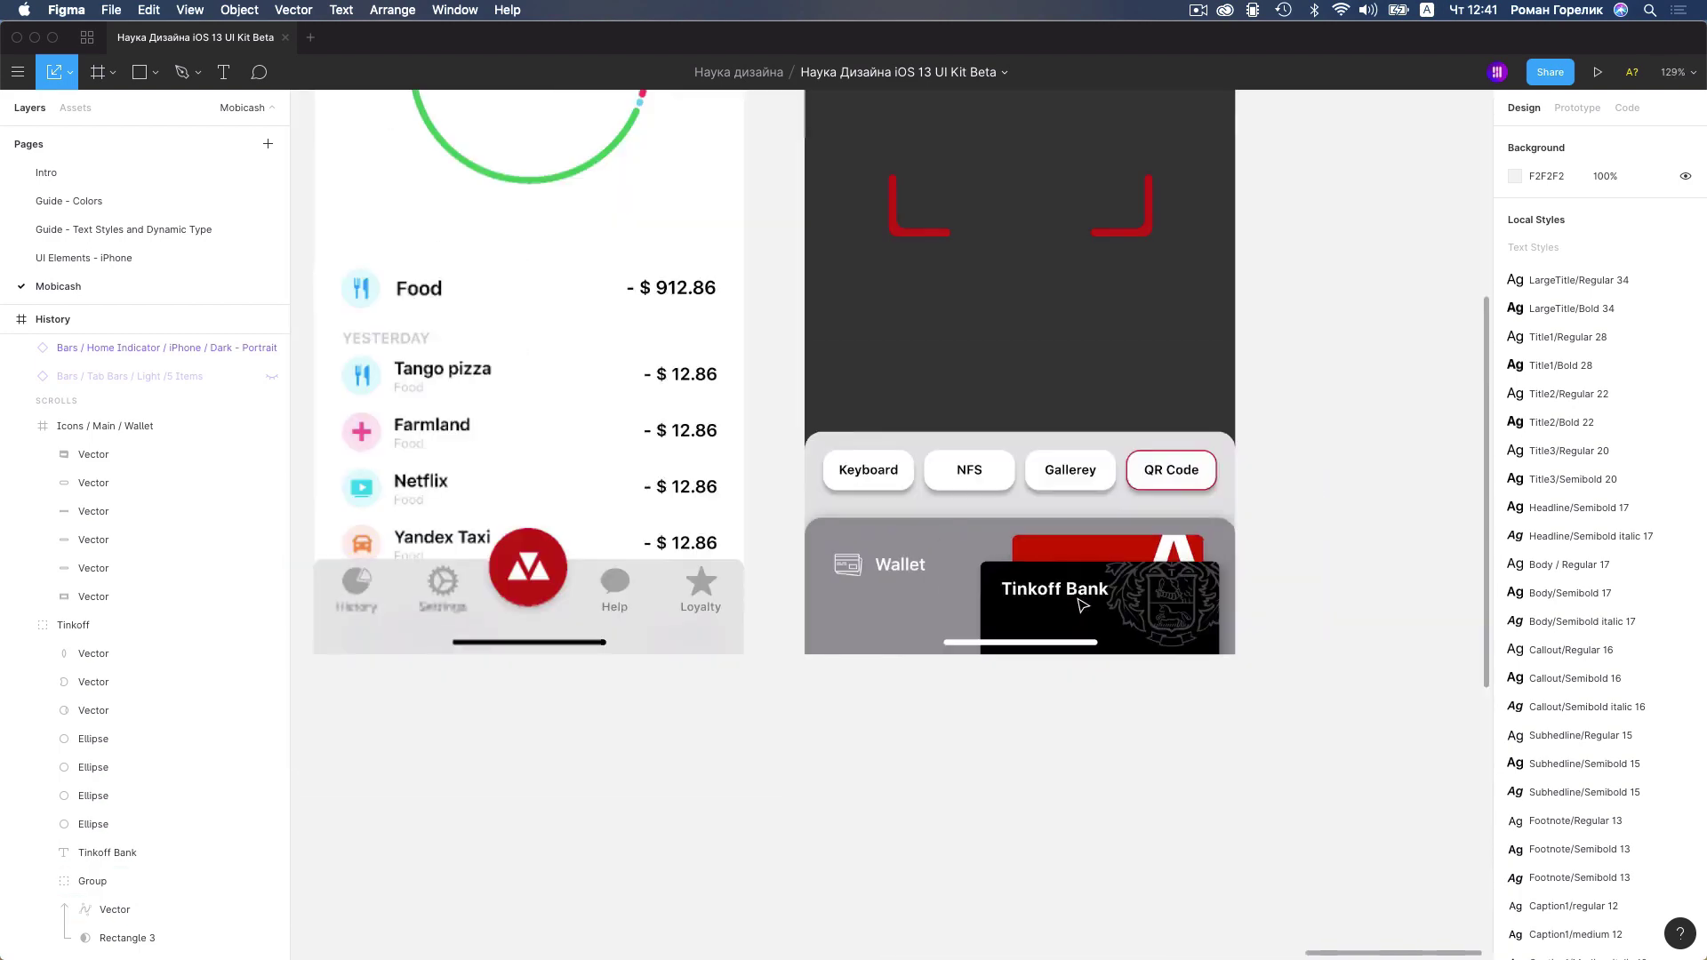
scroll(1078, 605, "down", 2)
scroll(1262, 485, "up", 1)
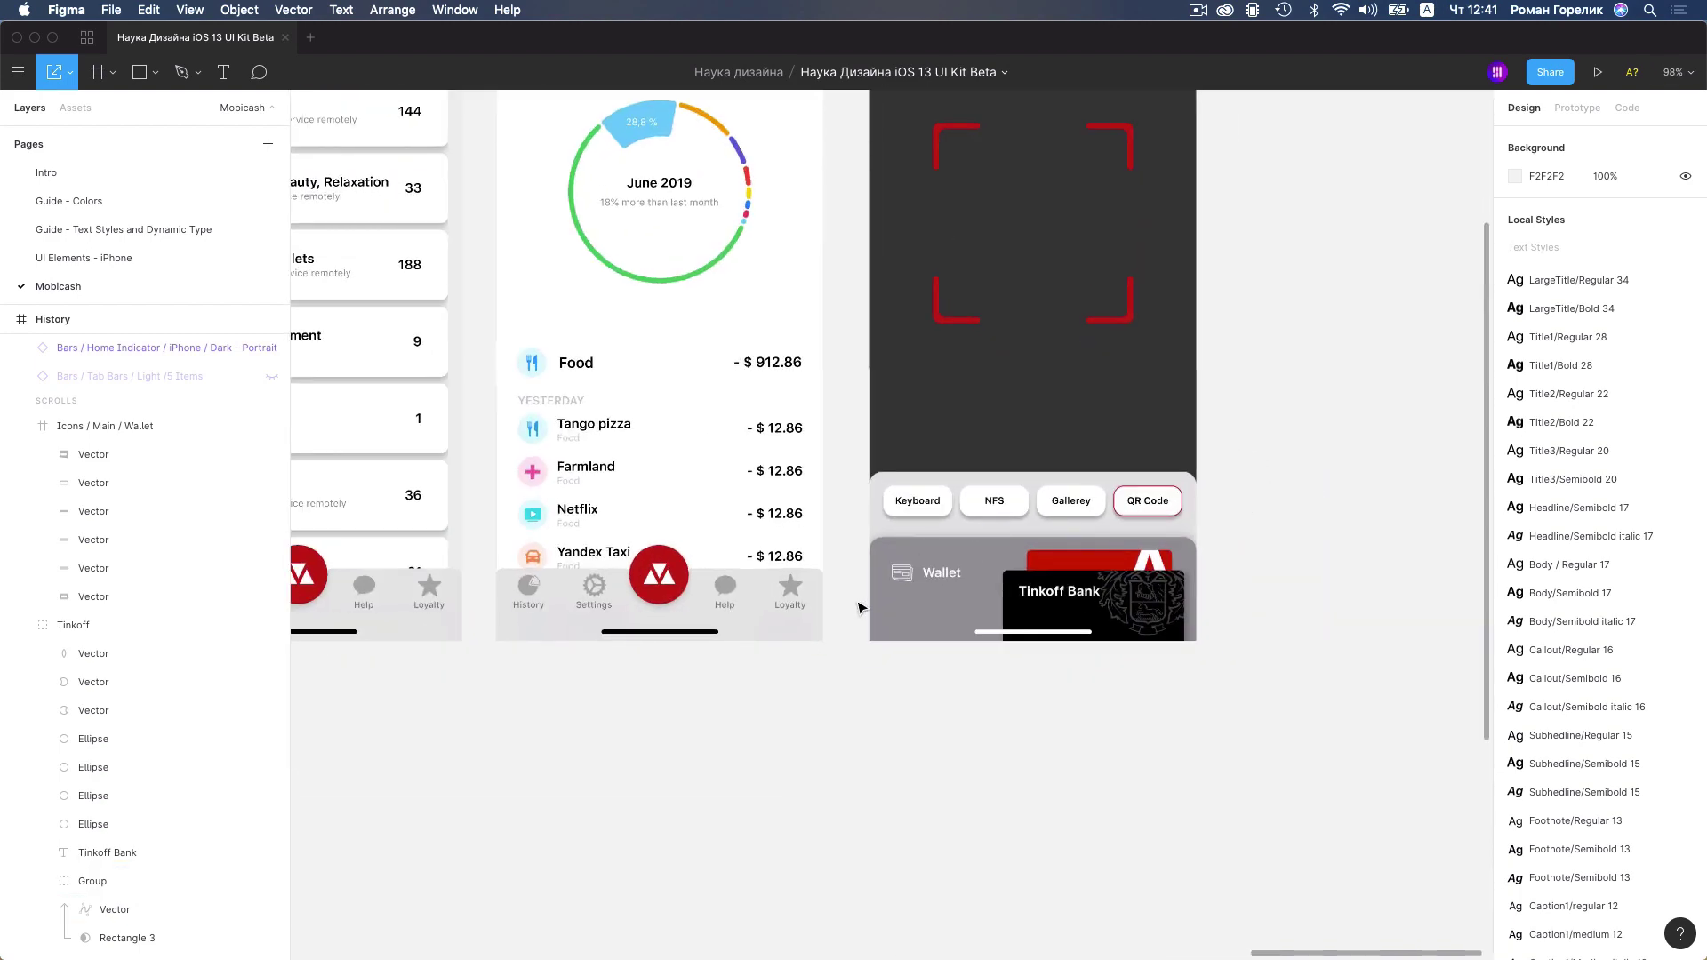
left_click_drag(1261, 450, 862, 601)
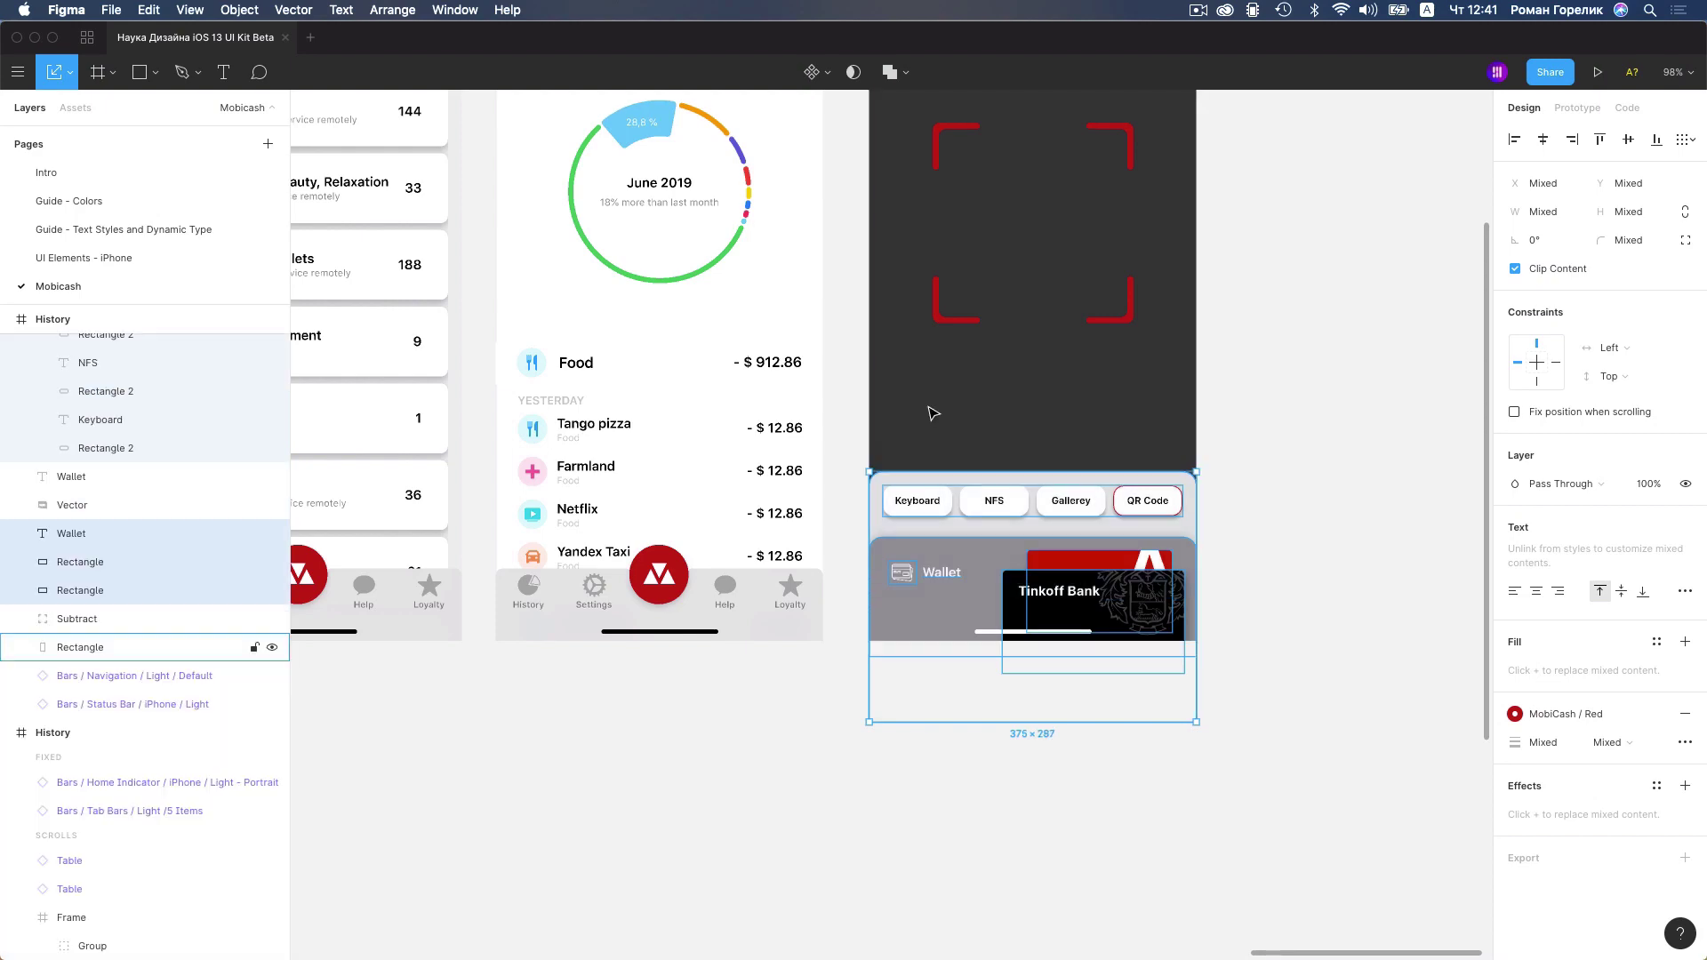
left_click_drag(1120, 558, 1122, 578)
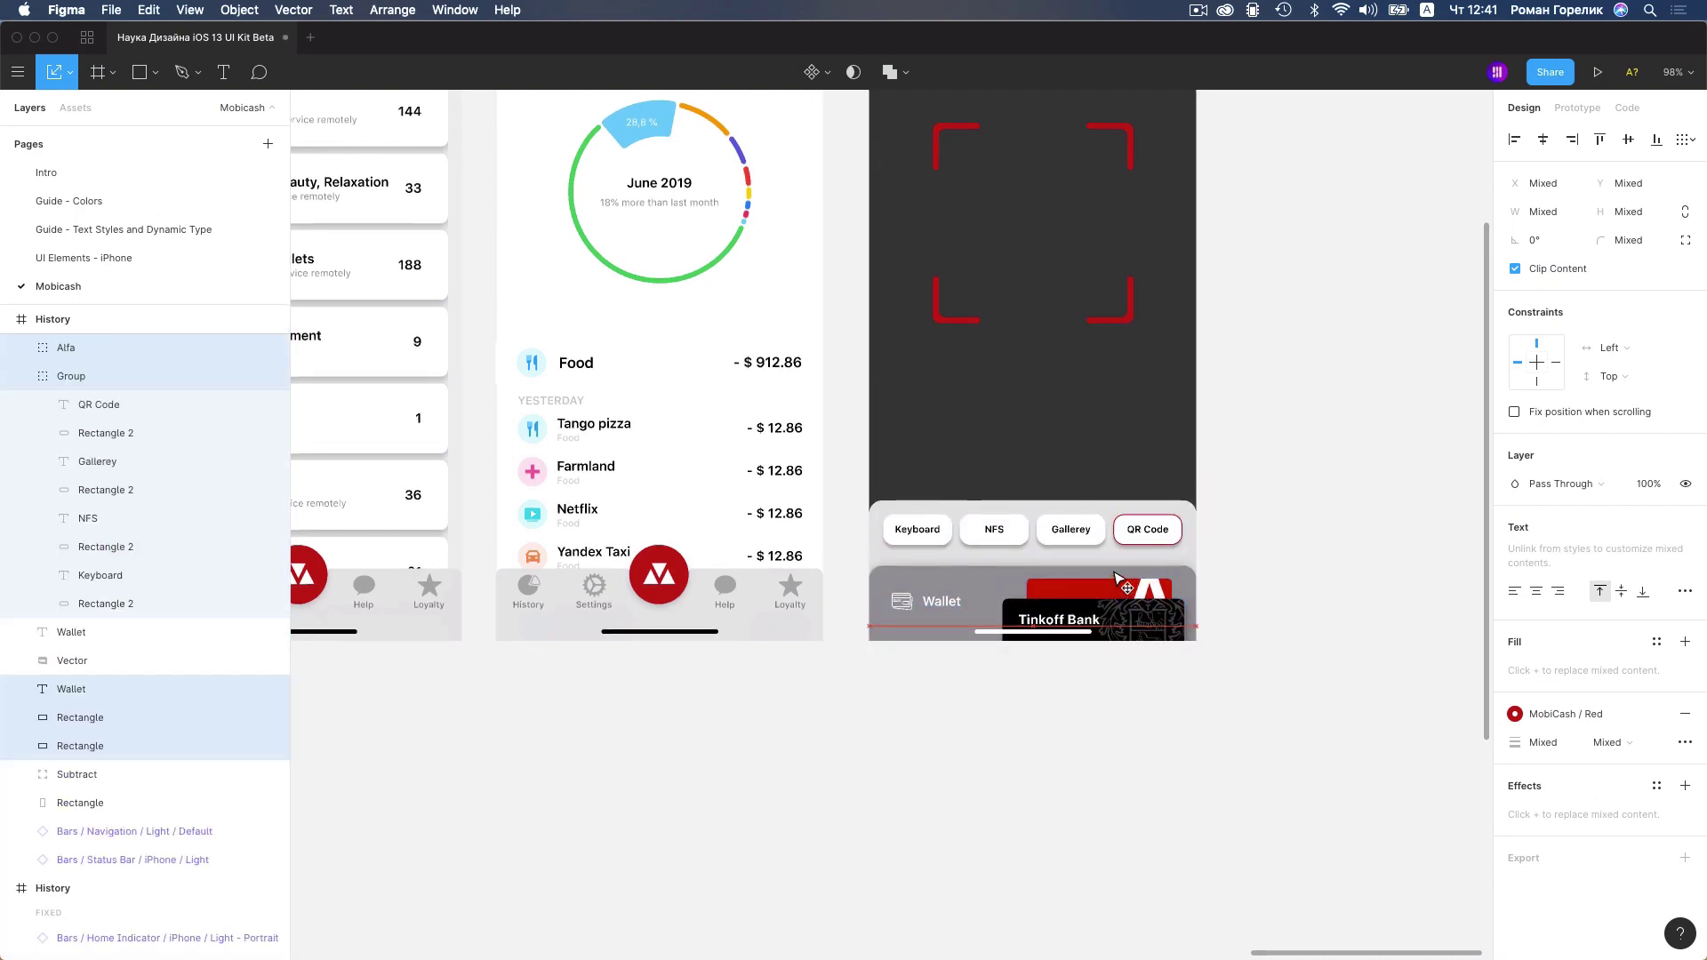
key("Escape")
Lower the red corner brackets to Y 240, centred in the dark camera area
scroll(1095, 496, "down", 5)
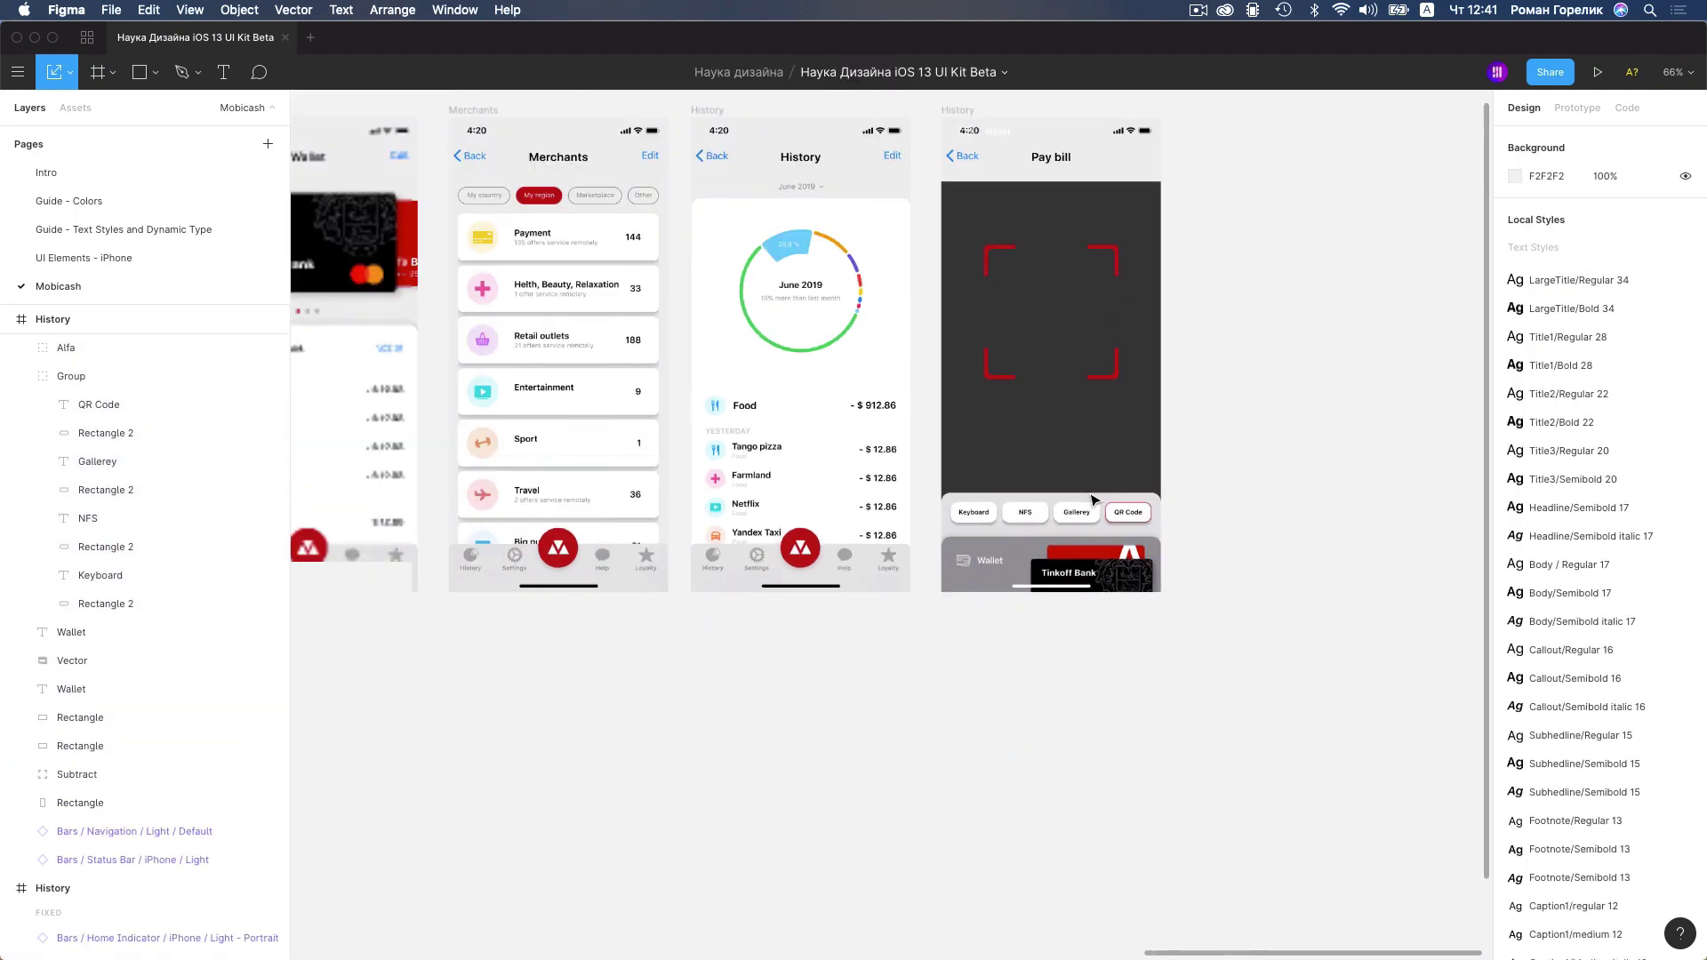
scroll(1067, 381, "up", 5)
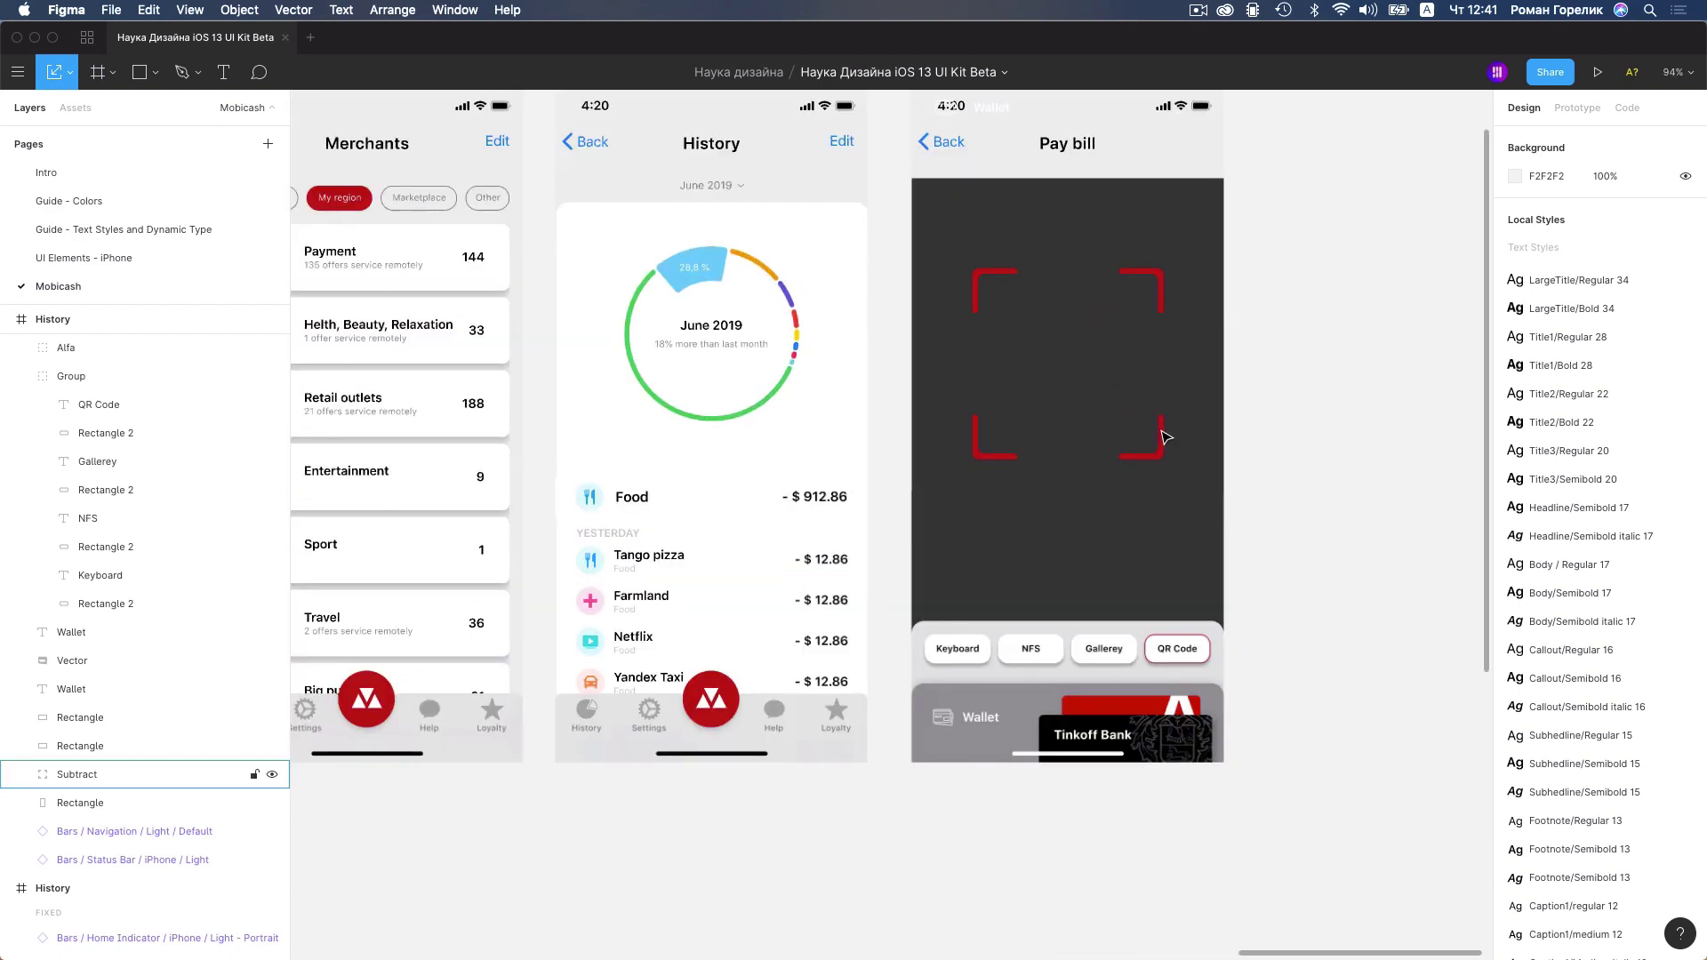
left_click(1162, 432)
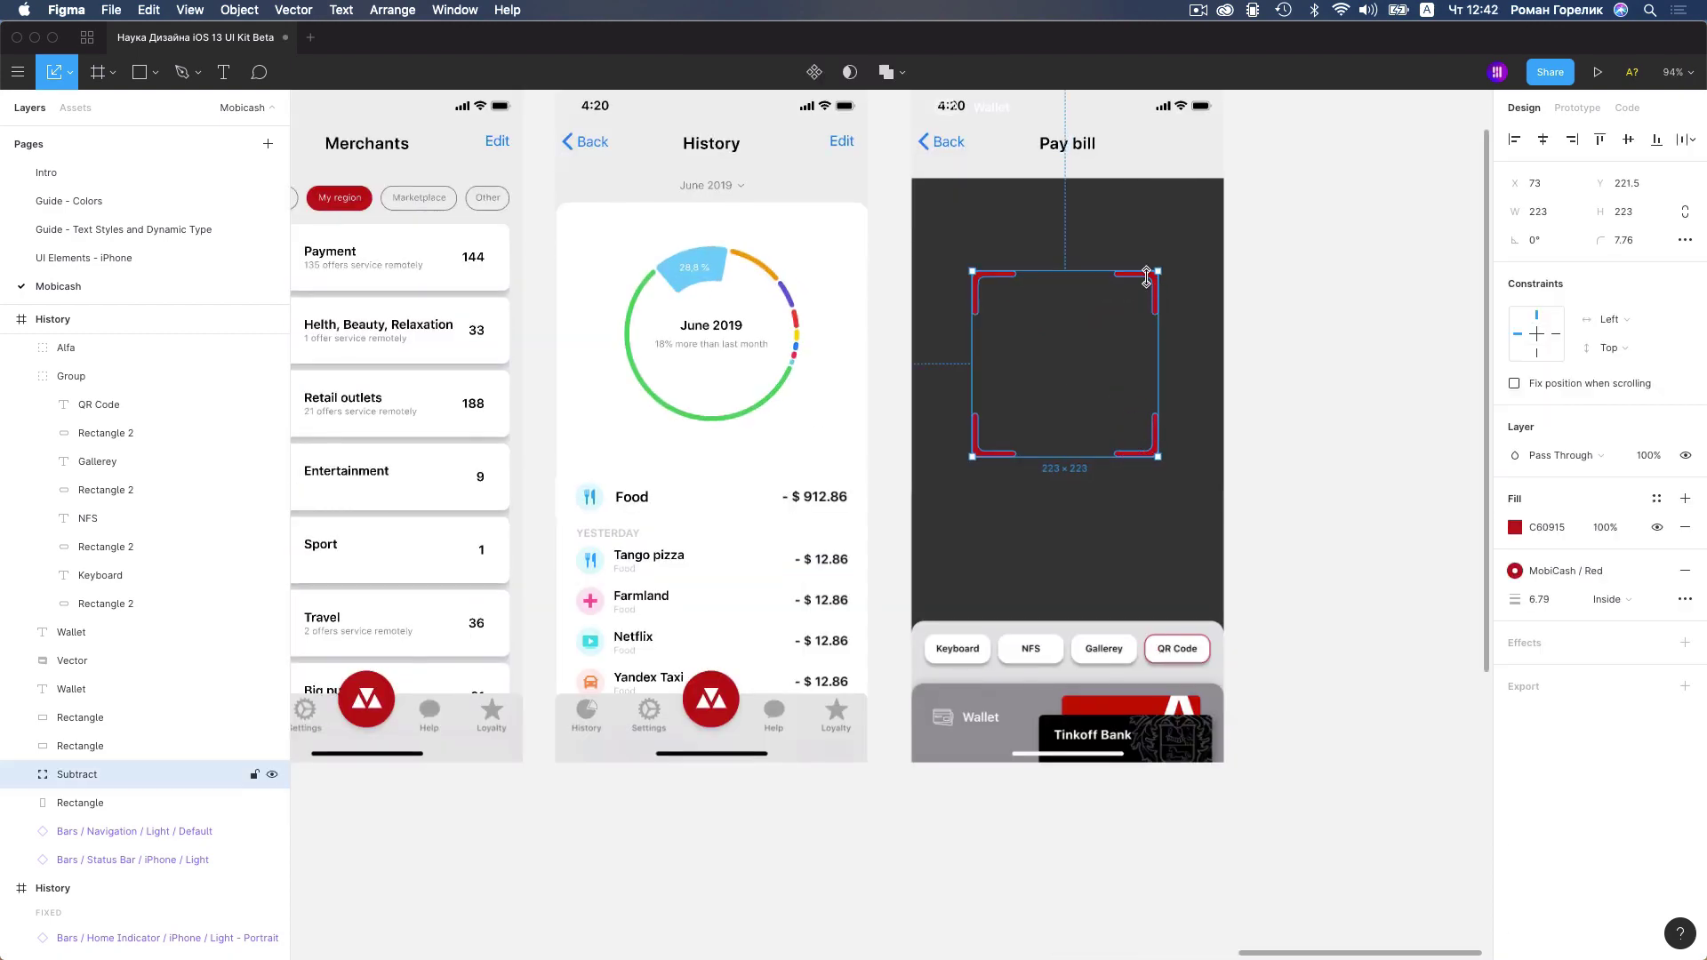
left_click_drag(1142, 303, 1142, 339)
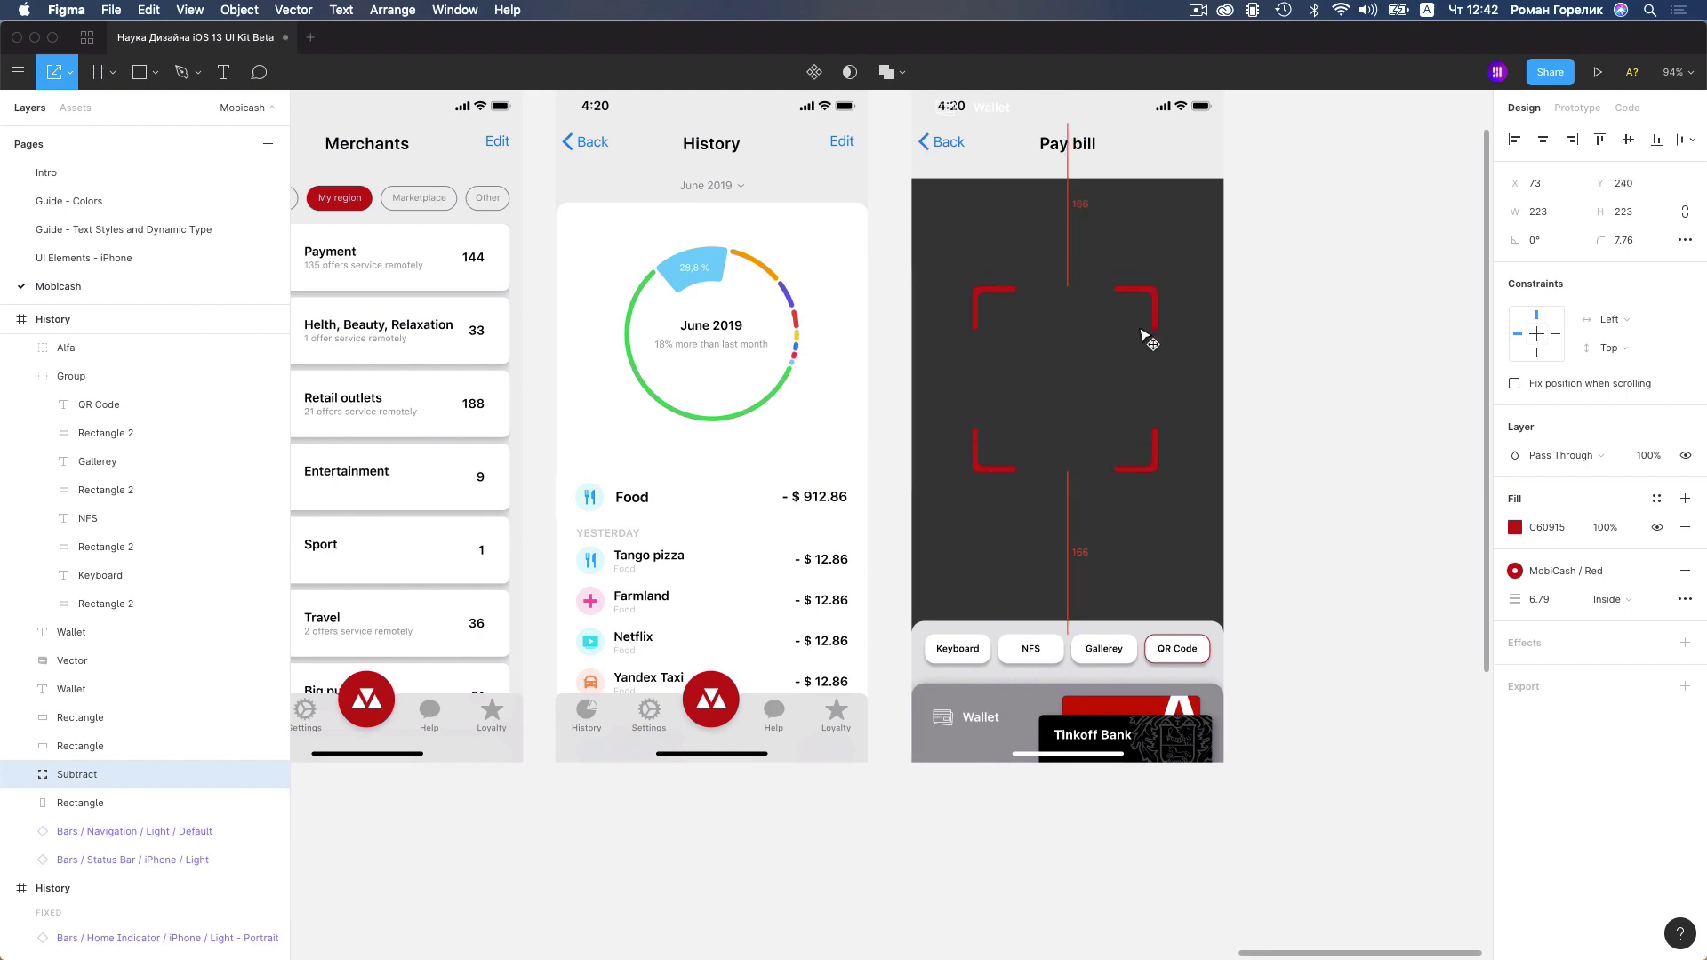
key("Escape")
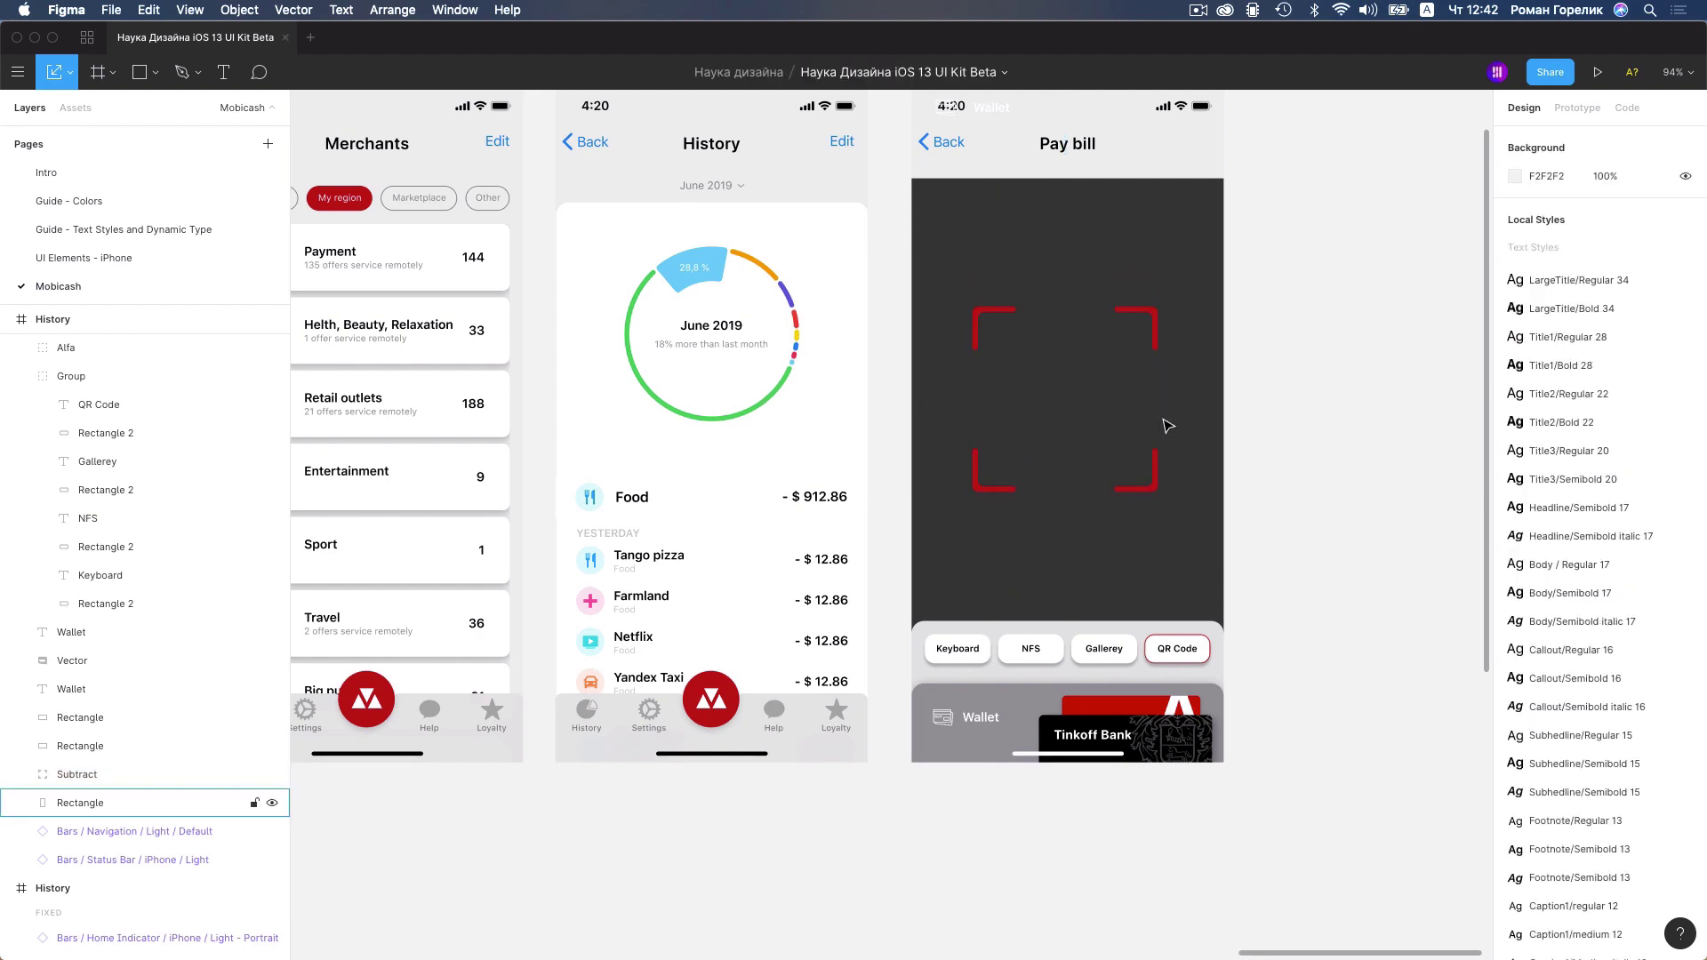
scroll(1166, 424, "down", 5)
scroll(1167, 442, "up", 5)
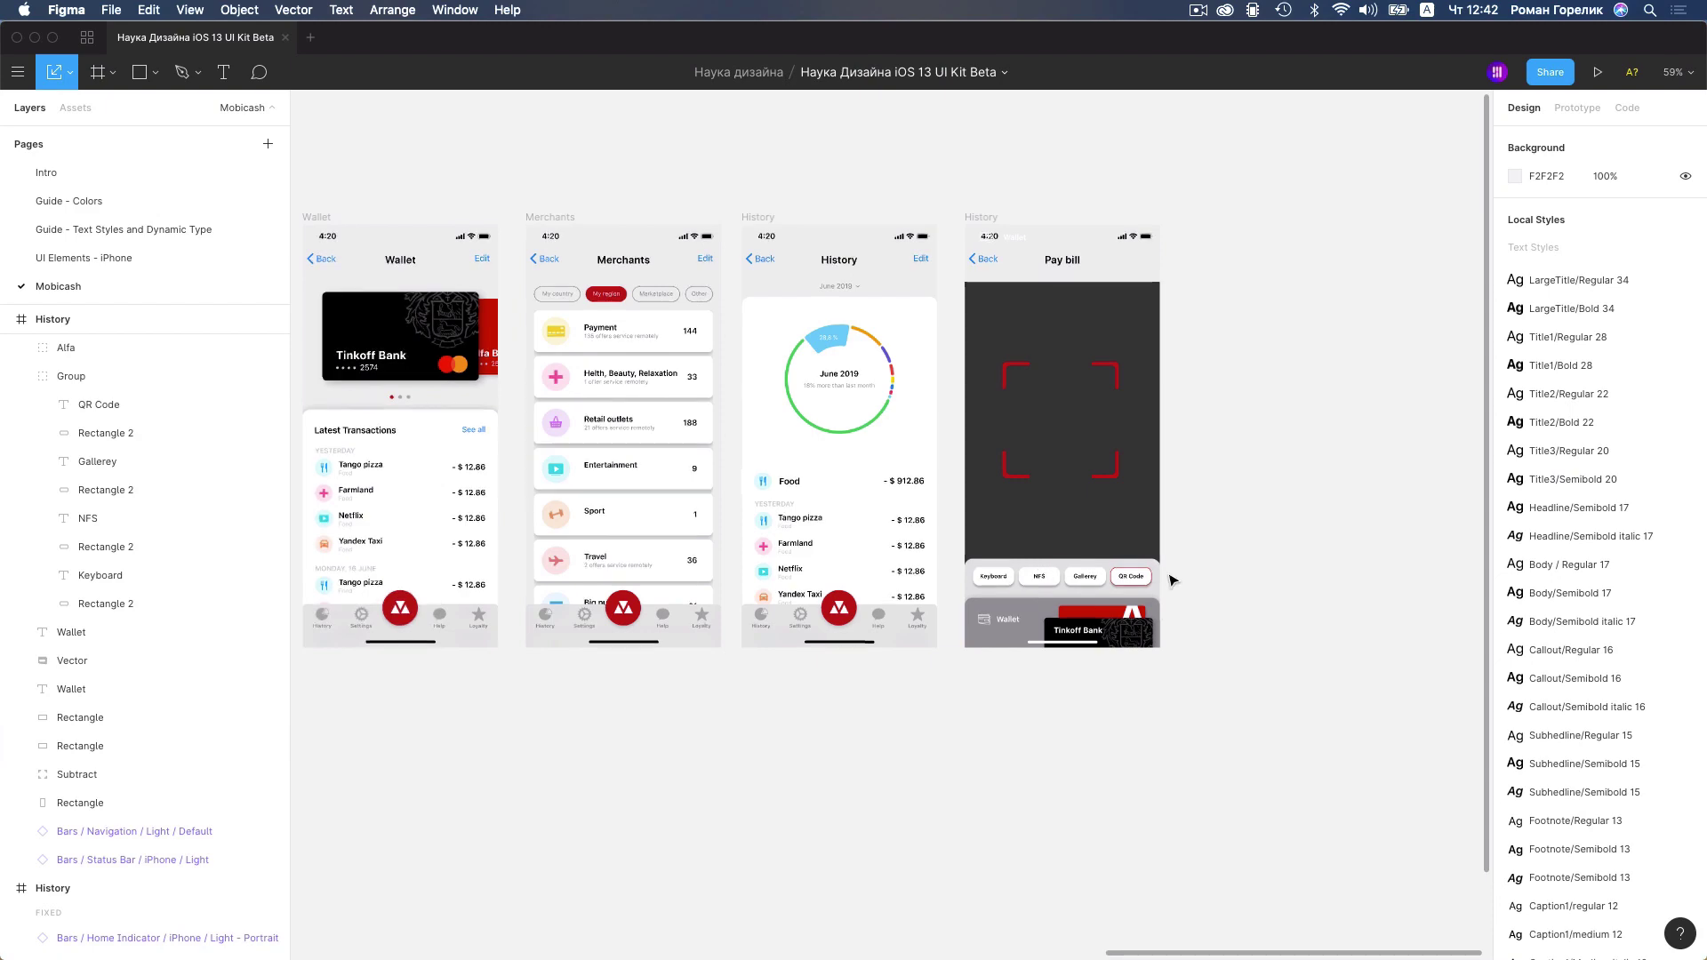
scroll(1046, 593, "up", 5)
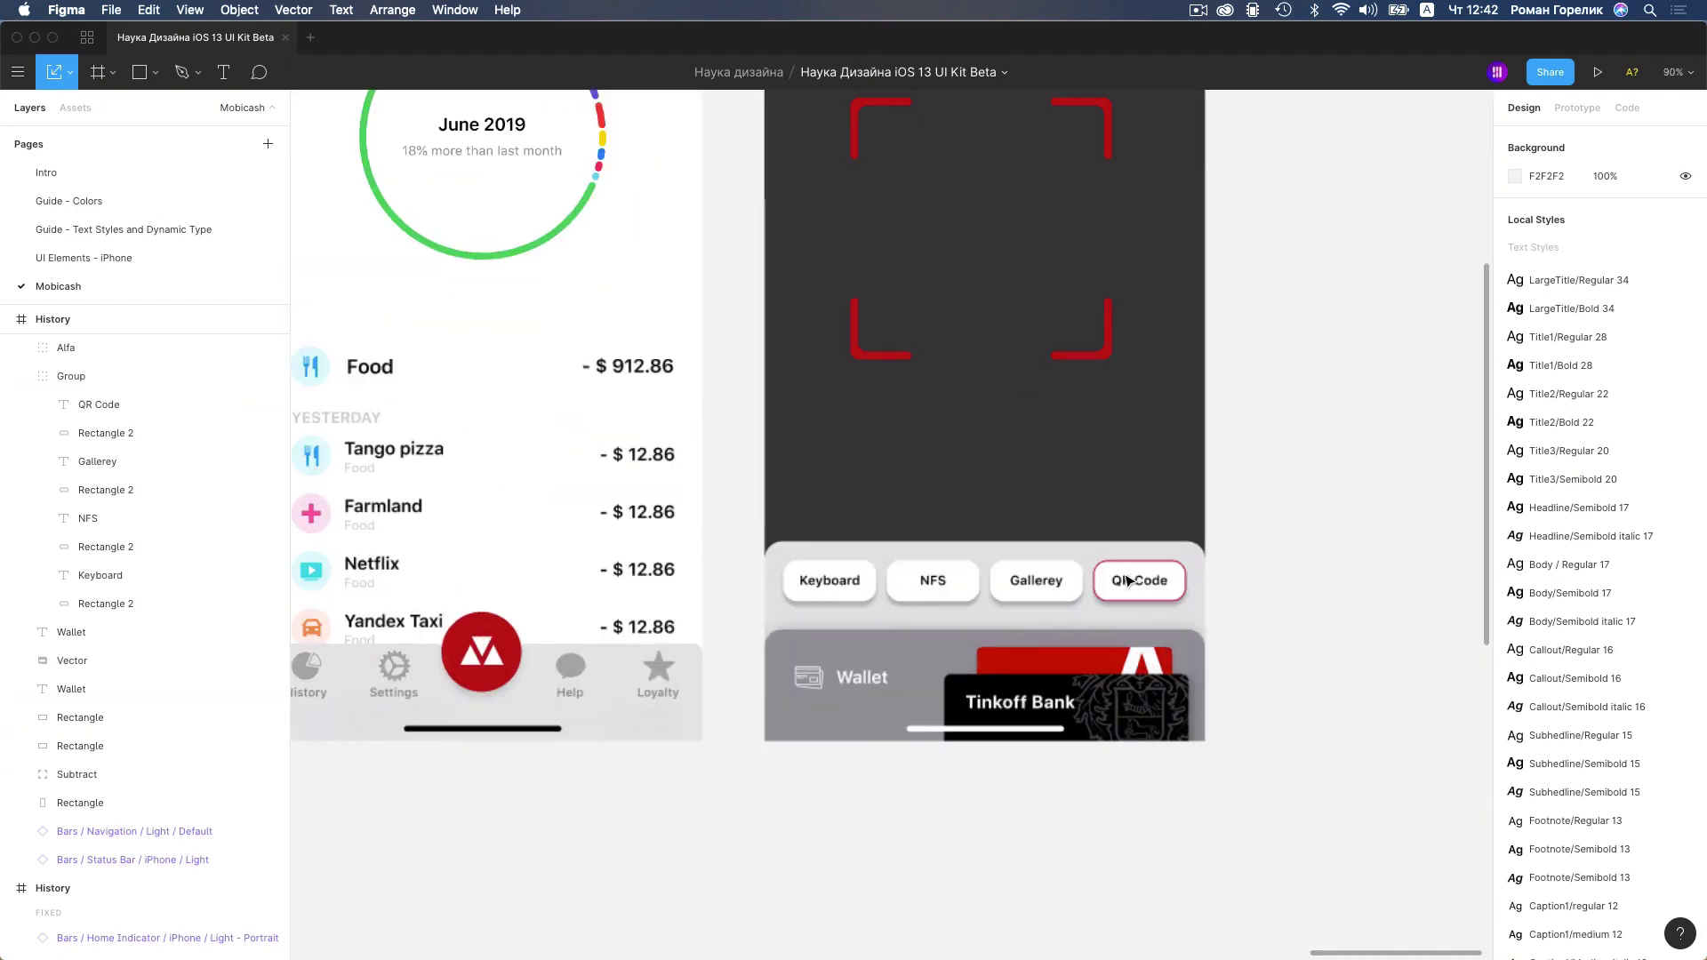
scroll(1030, 613, "down", 3)
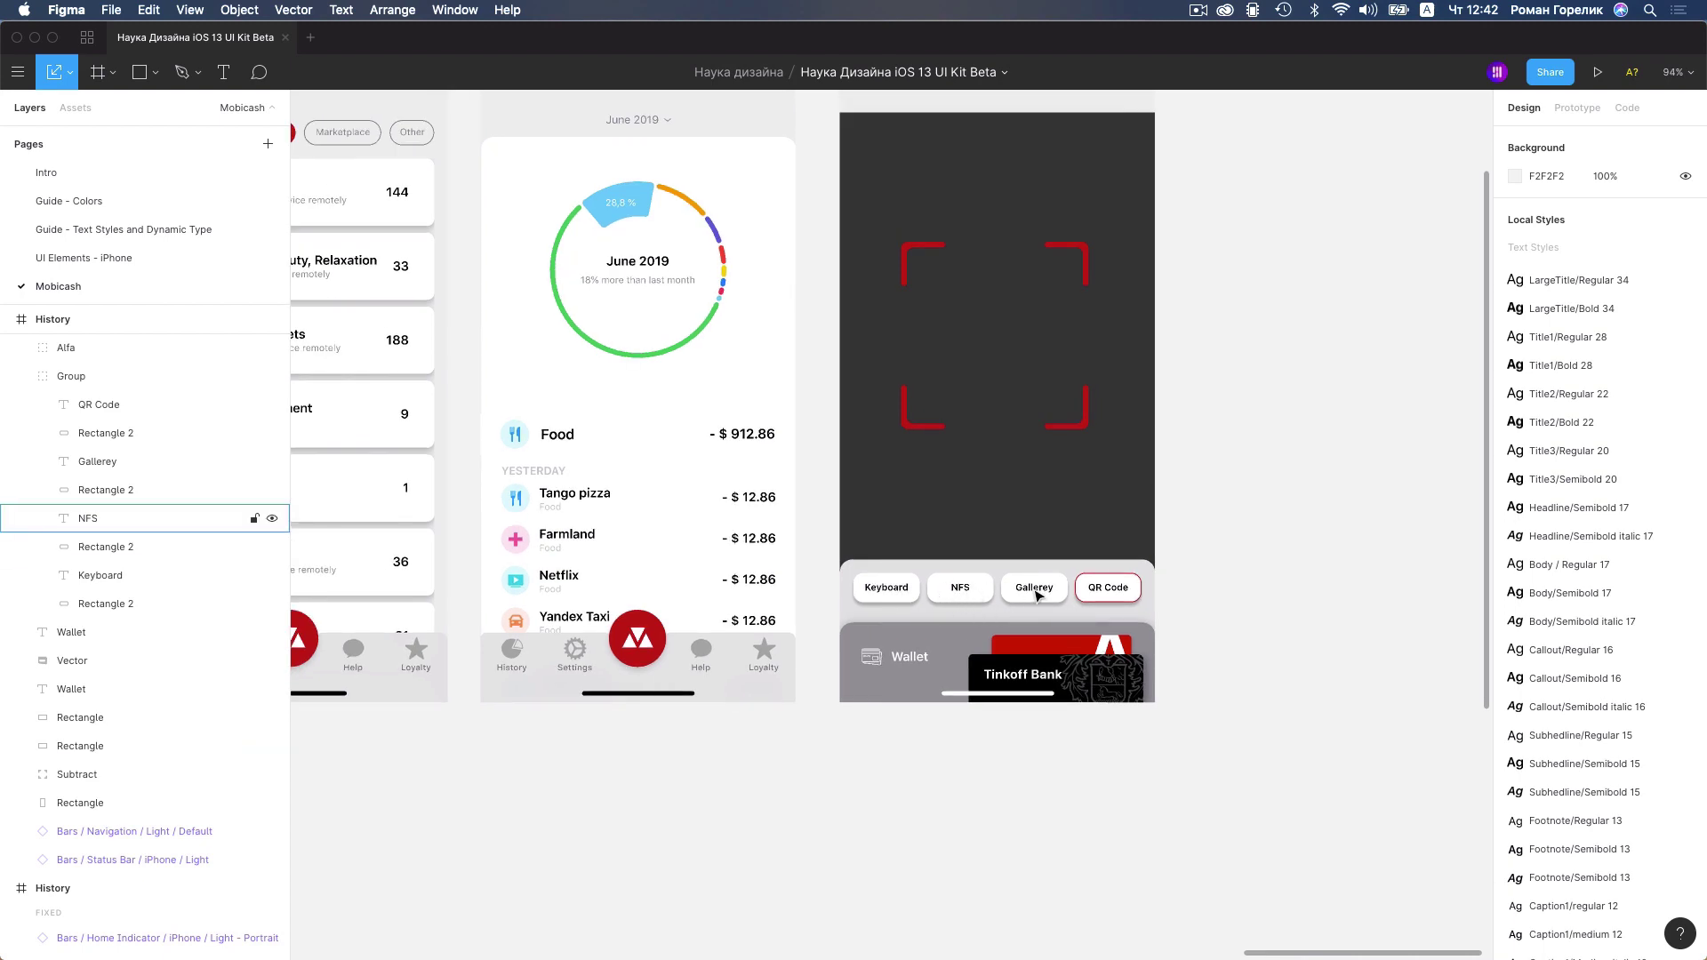
Rename the screen frame to 'Pay bill'
key("n")
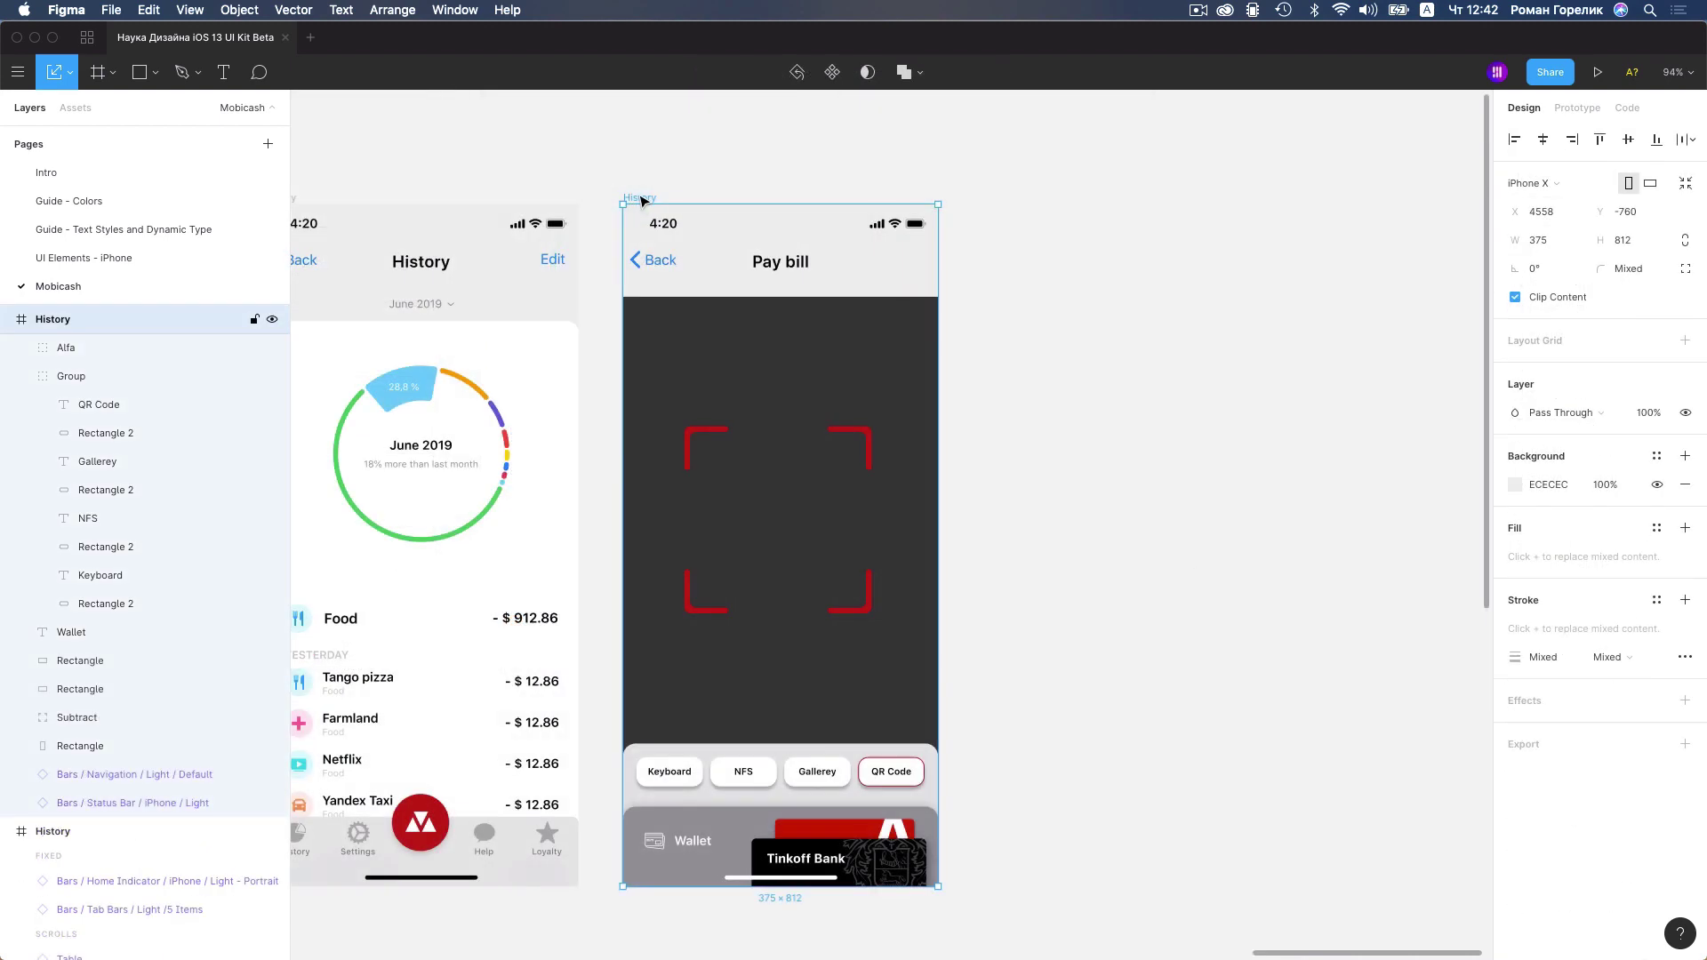
key("super+r")
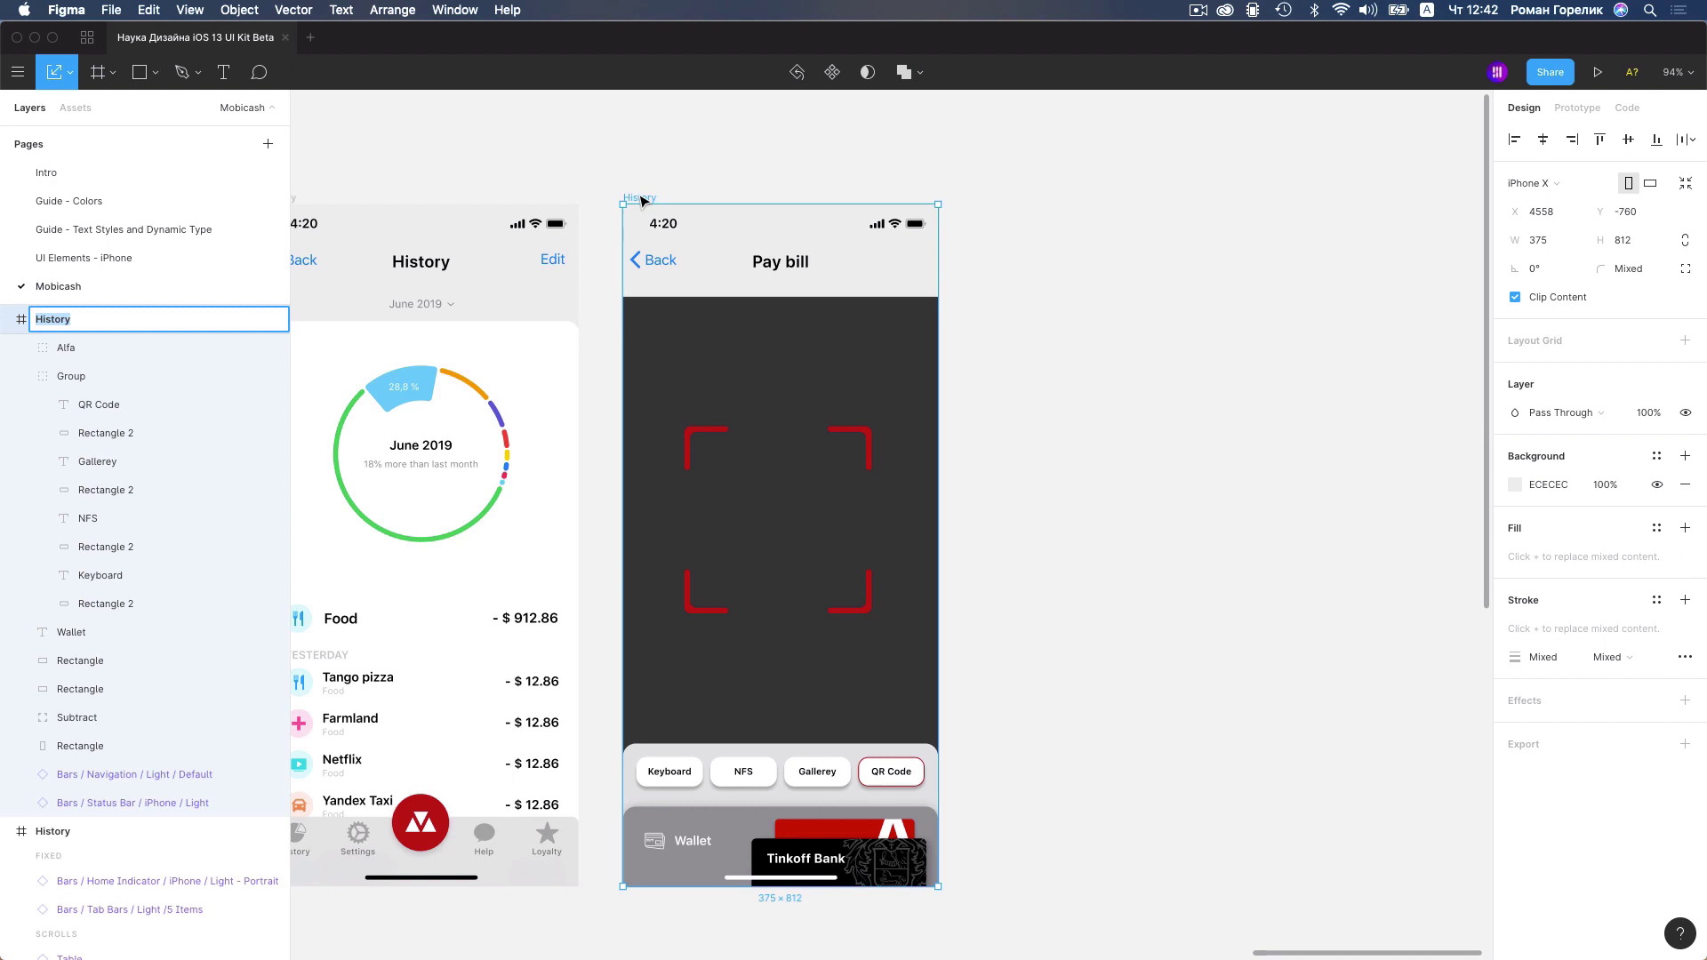
type("Pay bill")
key("Return")
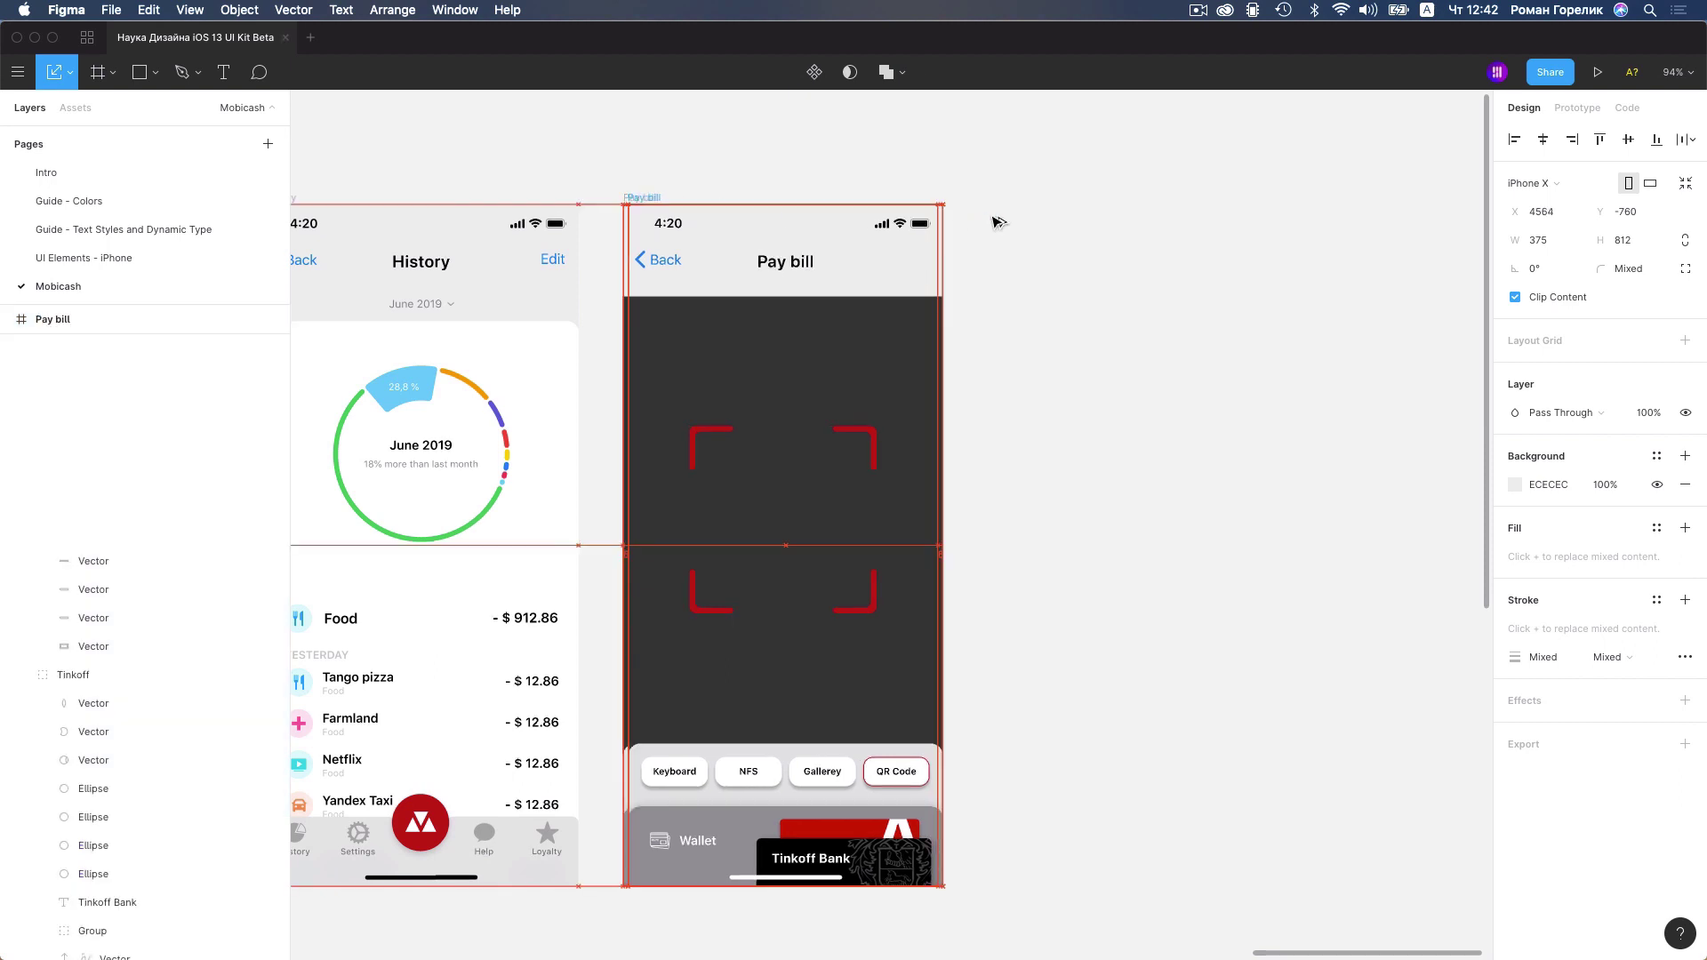
Duplicate the frame to the right and delete the red brackets and dark area from the copy
left_click_drag(646, 202, 986, 220)
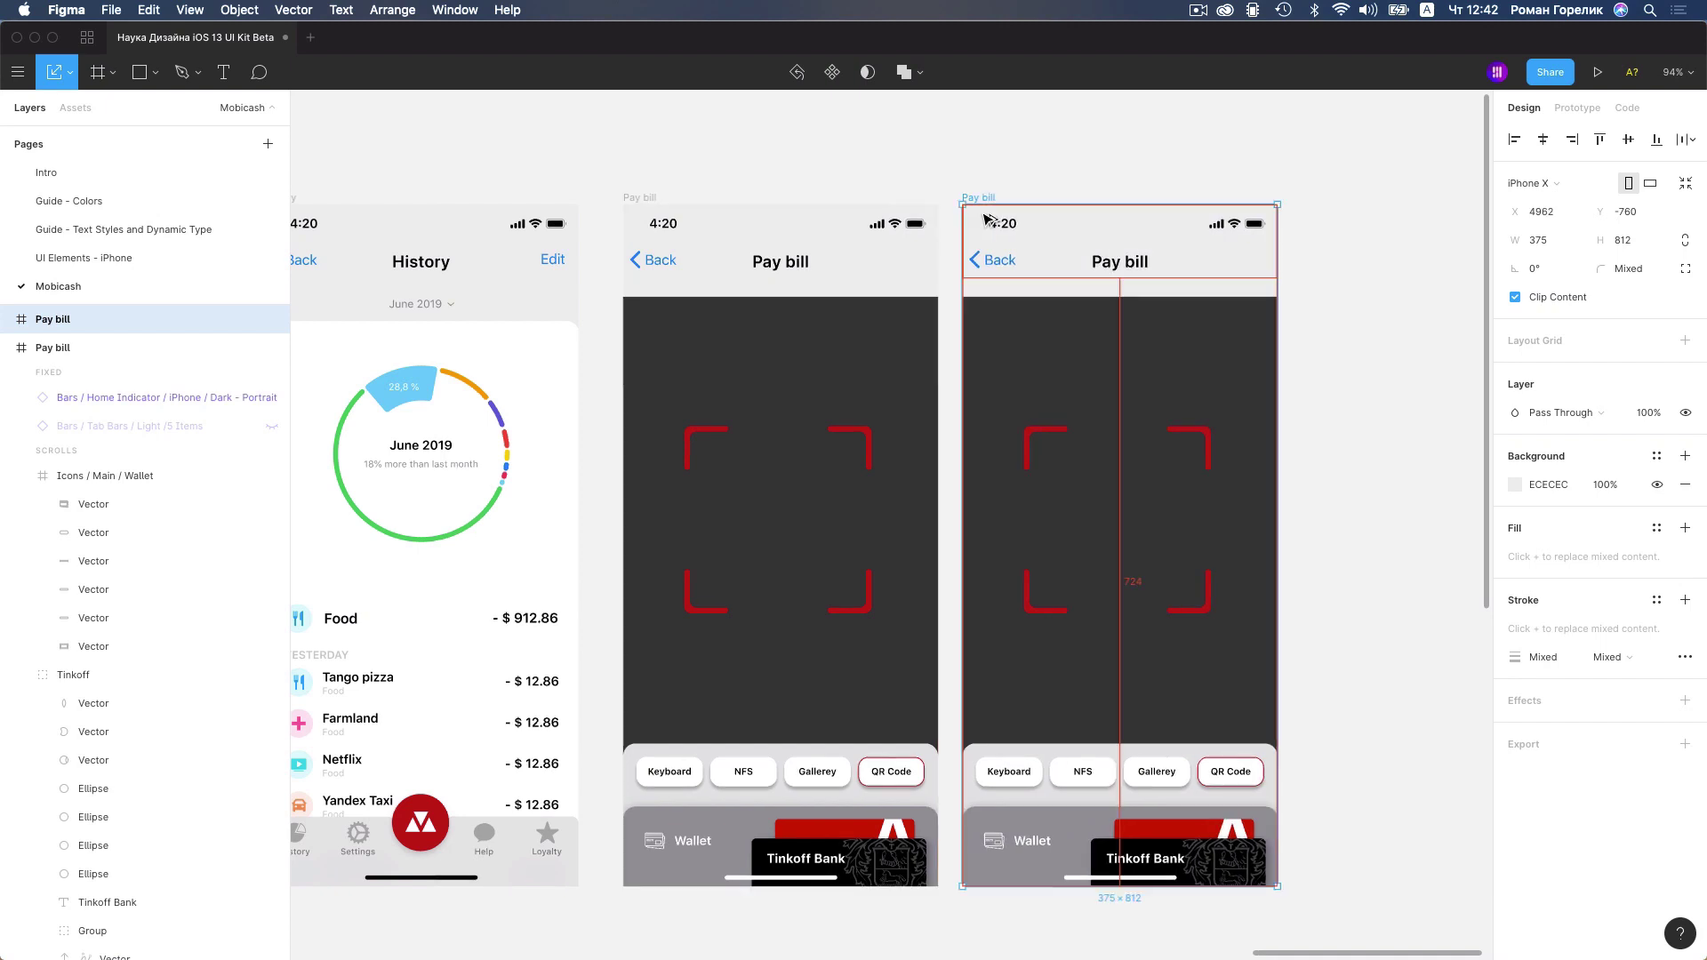
left_click(1147, 453)
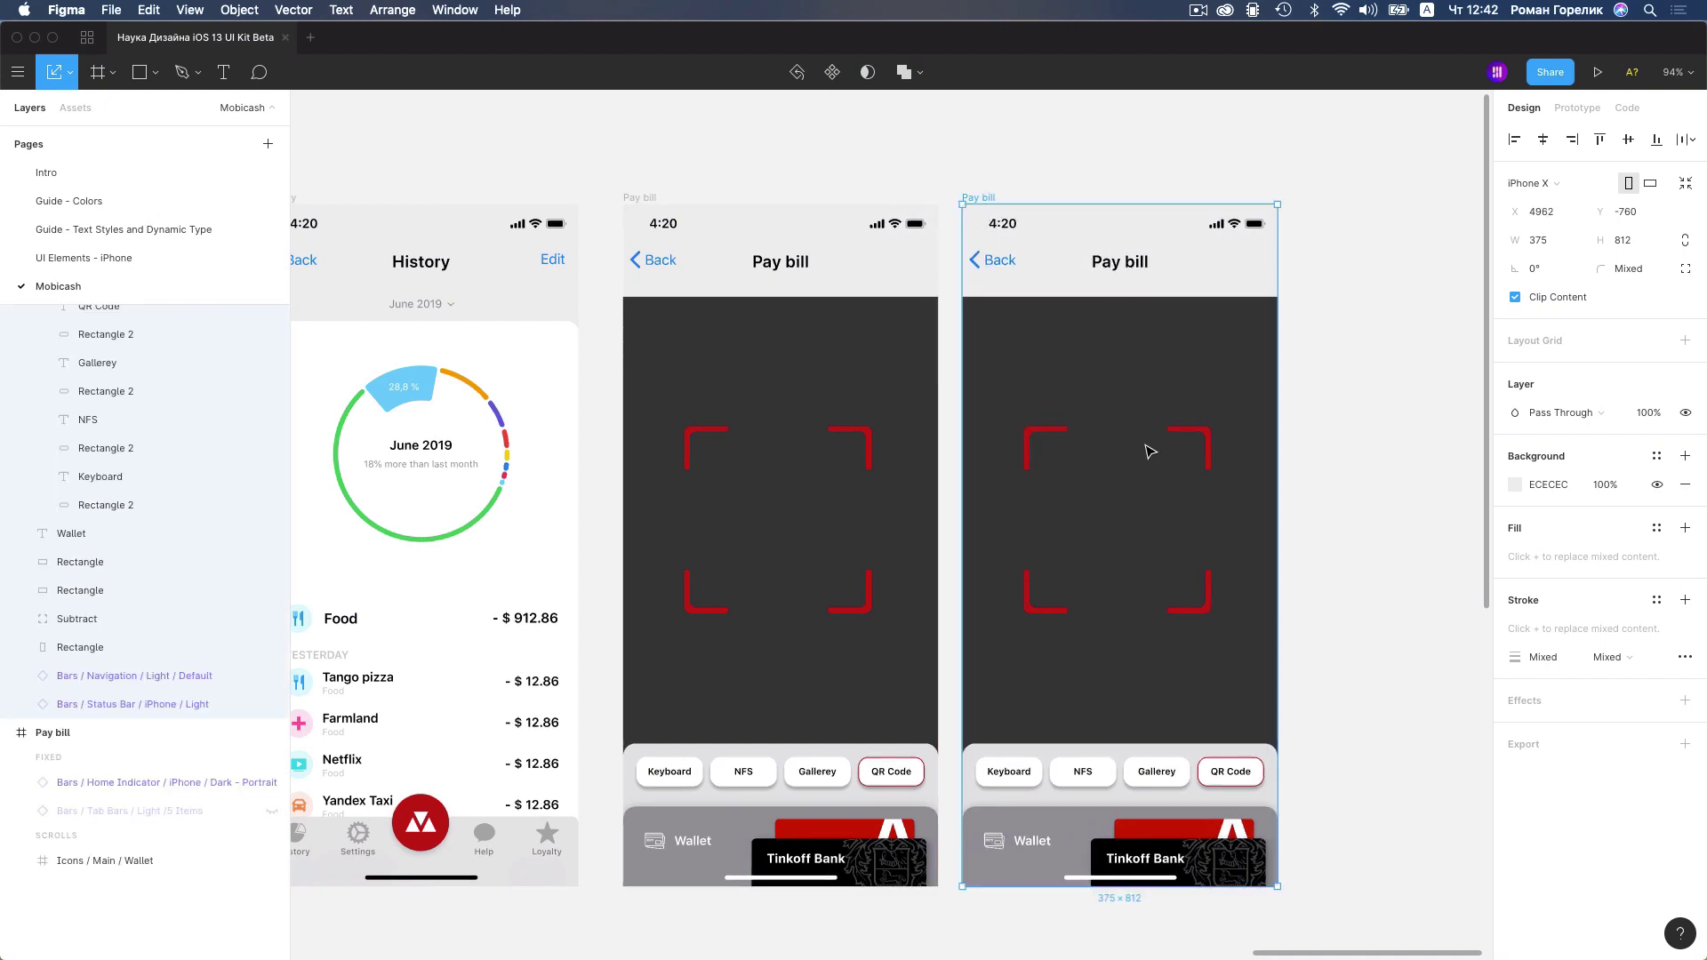
left_click(1205, 433)
key("Delete")
left_click(1198, 443)
key("Delete")
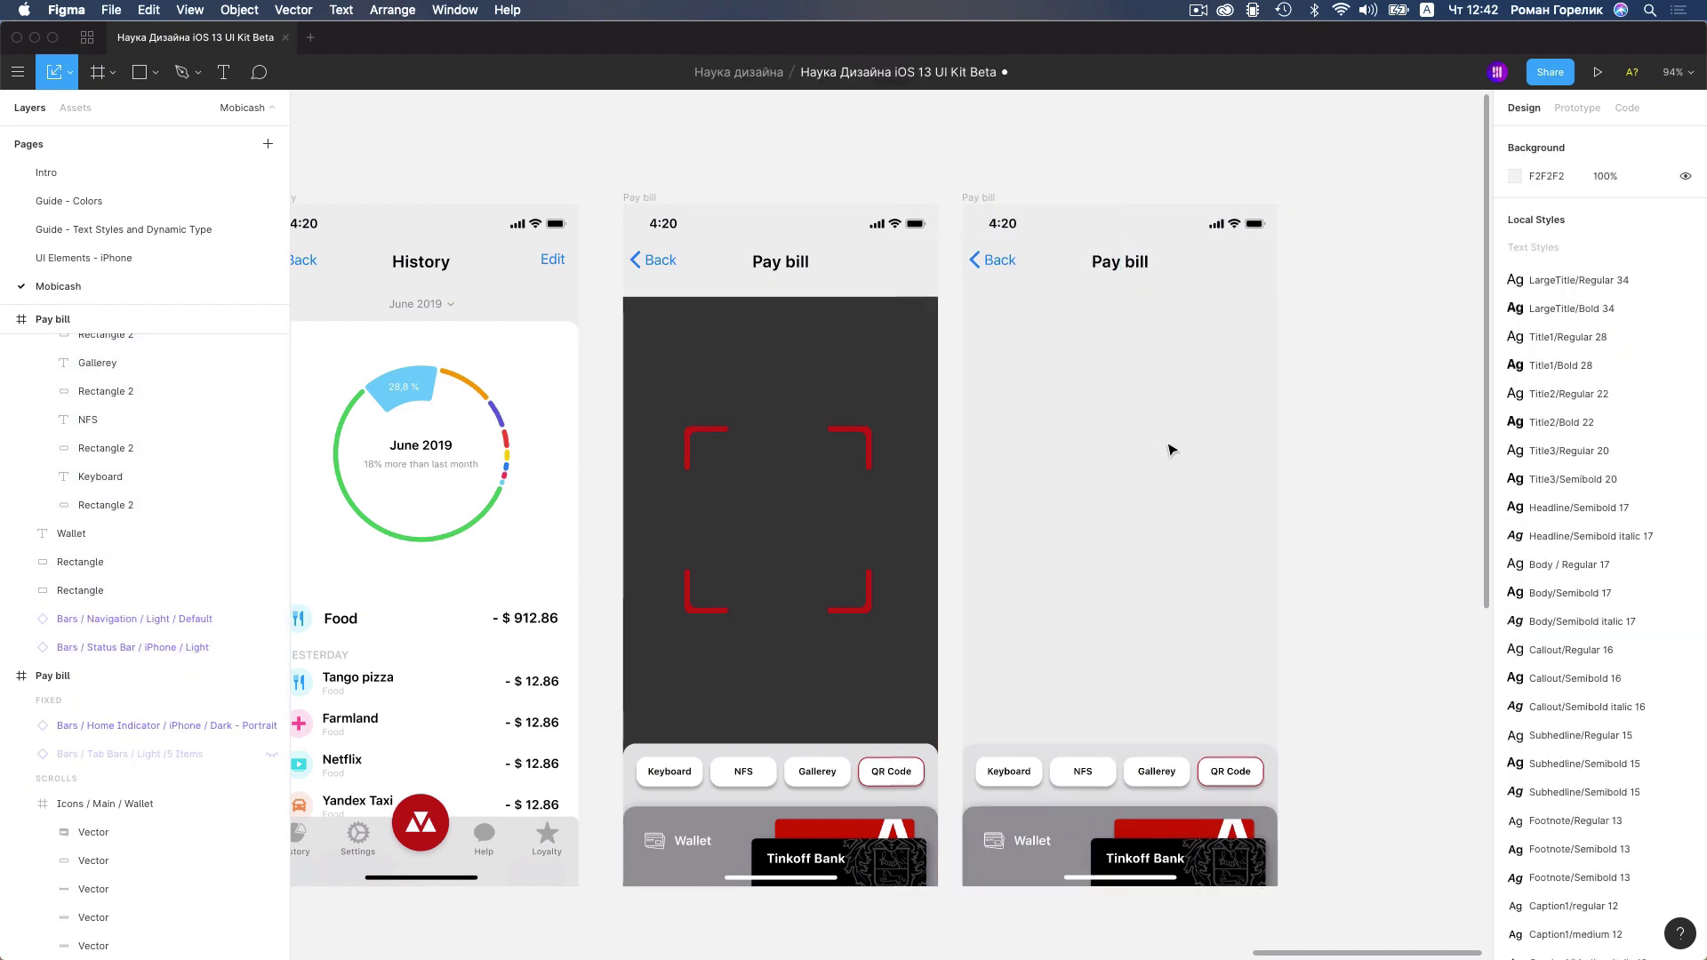
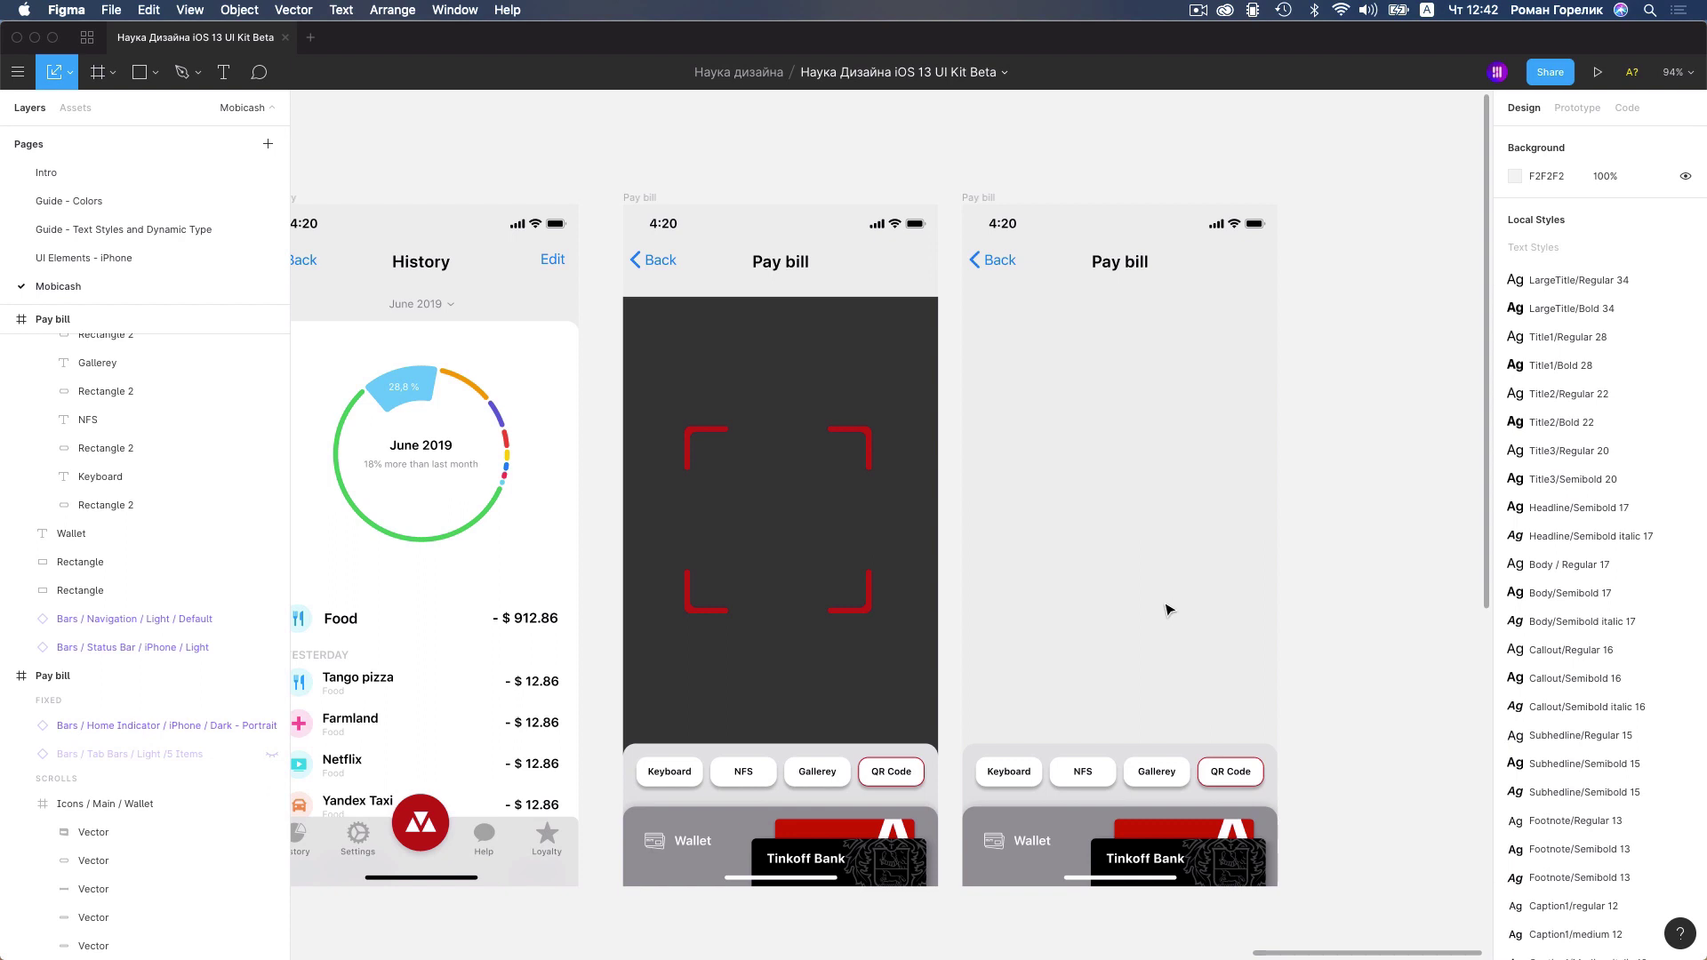
Select the right Pay bill's button row and Wallet block, then the Code screen's number keyboard
scroll(1147, 614, "down", 2)
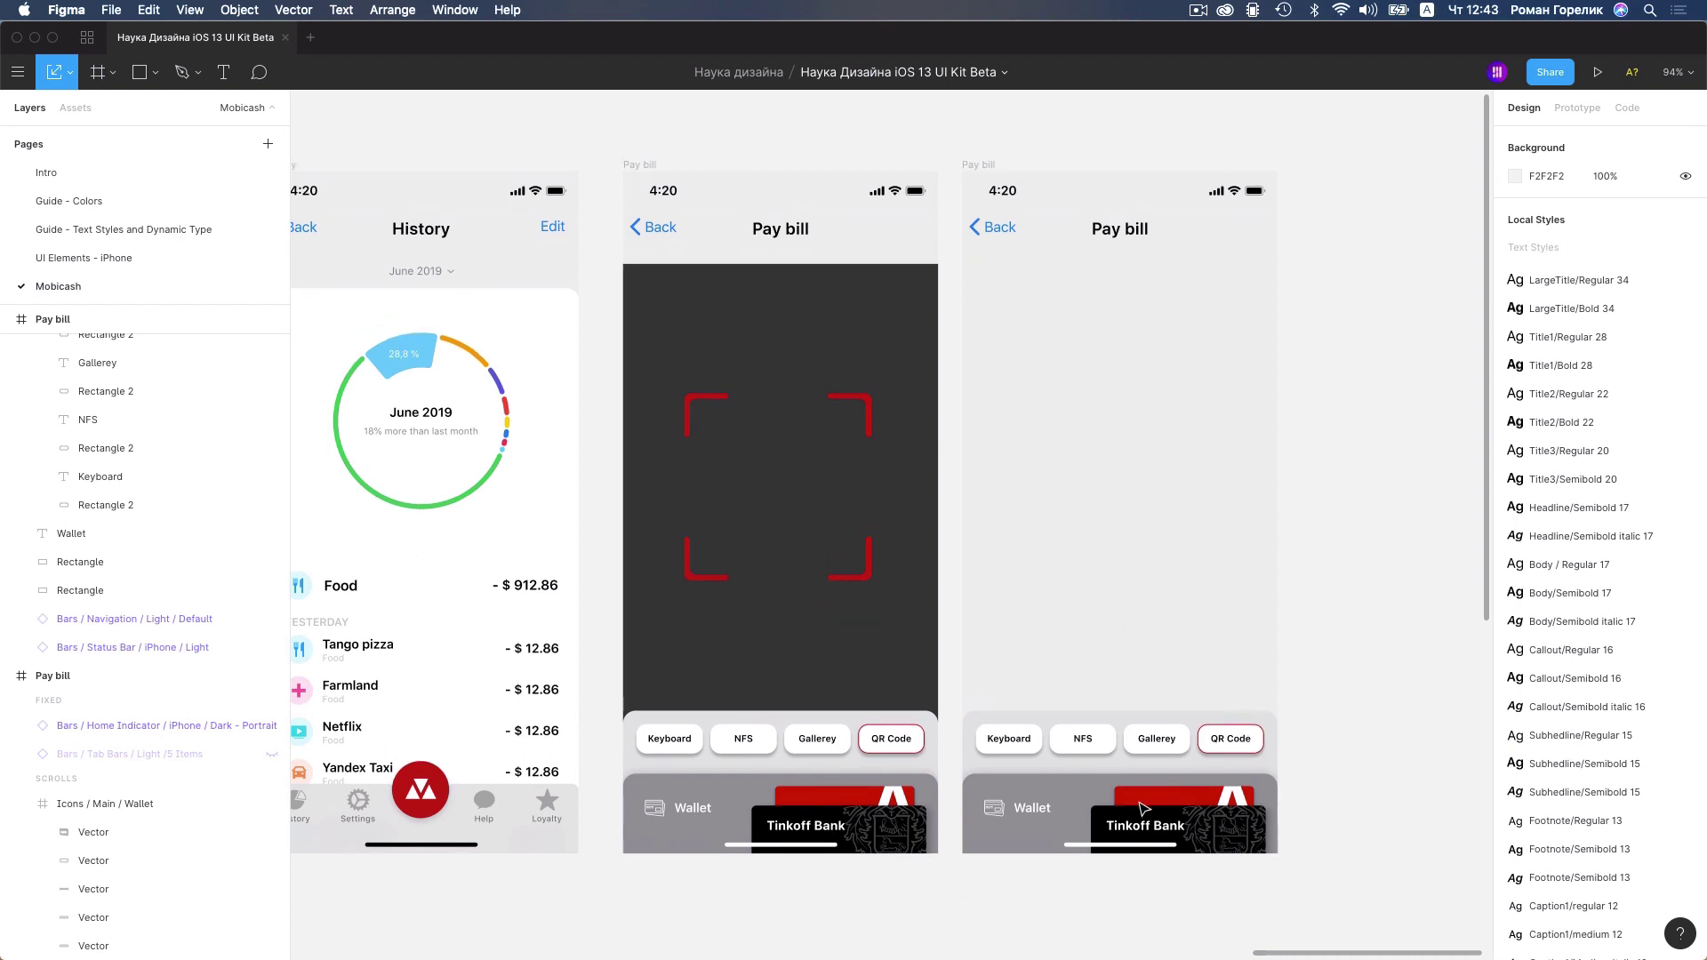
mouse_move(1315, 704)
left_mouse_down()
mouse_move(1002, 831)
mouse_move(971, 860)
mouse_move(1045, 673)
mouse_move(1074, 876)
mouse_move(1073, 582)
left_mouse_up()
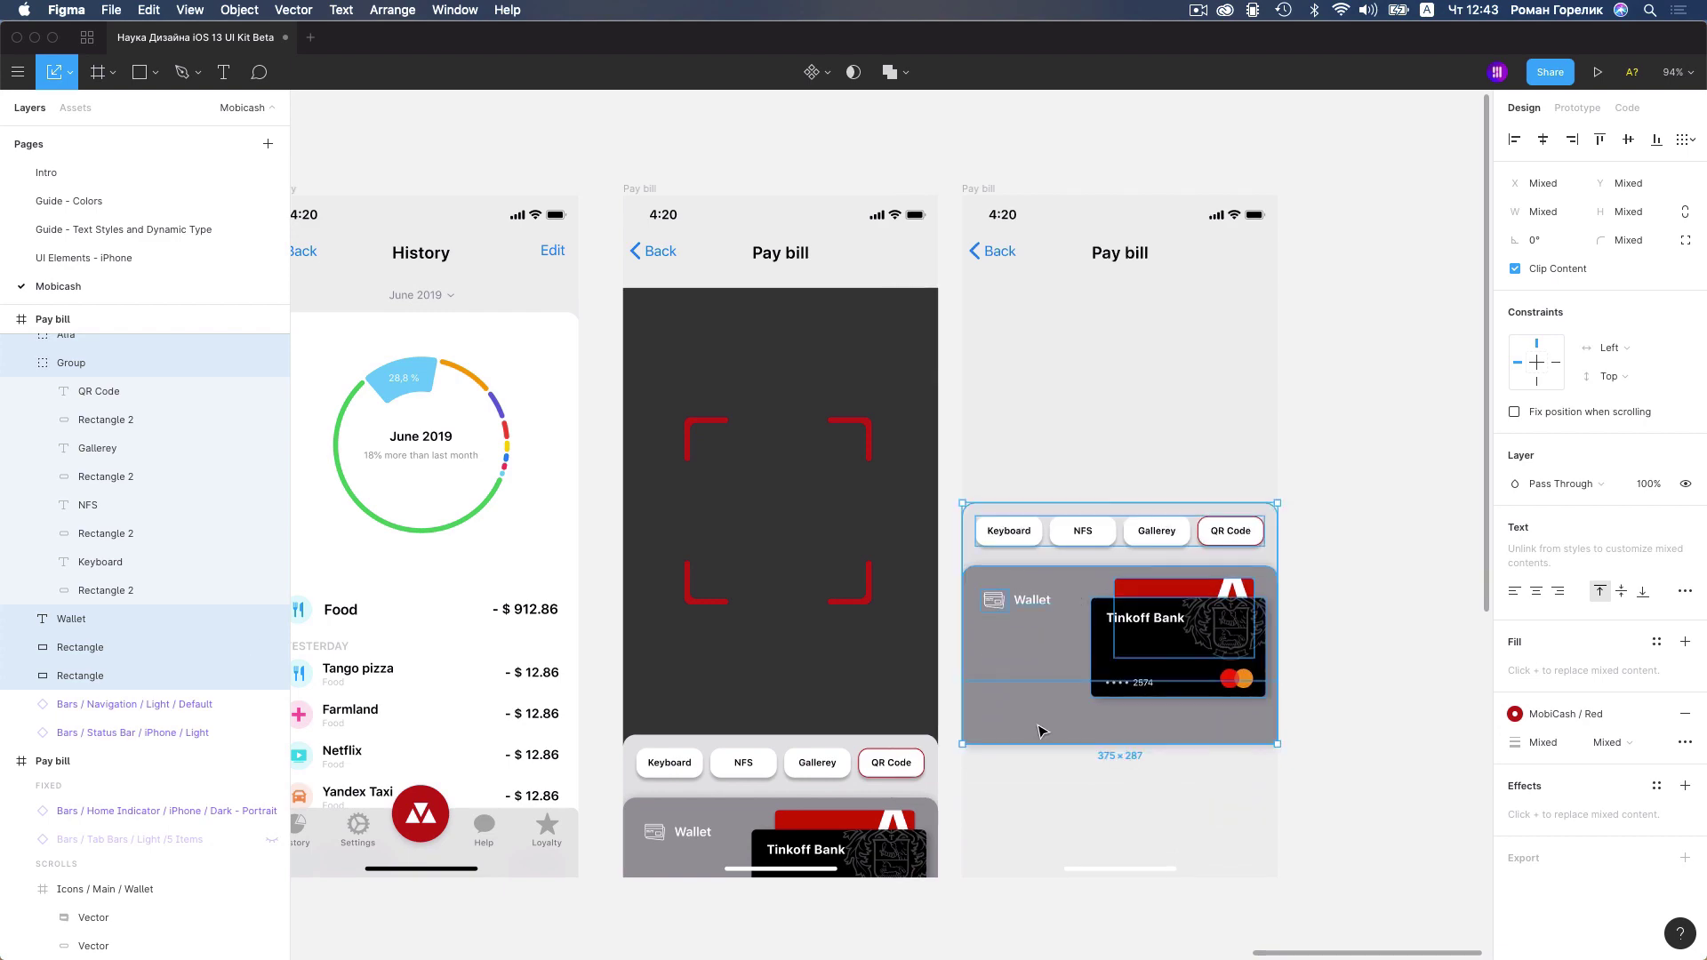
scroll(1112, 697, "down", 3)
scroll(1111, 696, "down", 1)
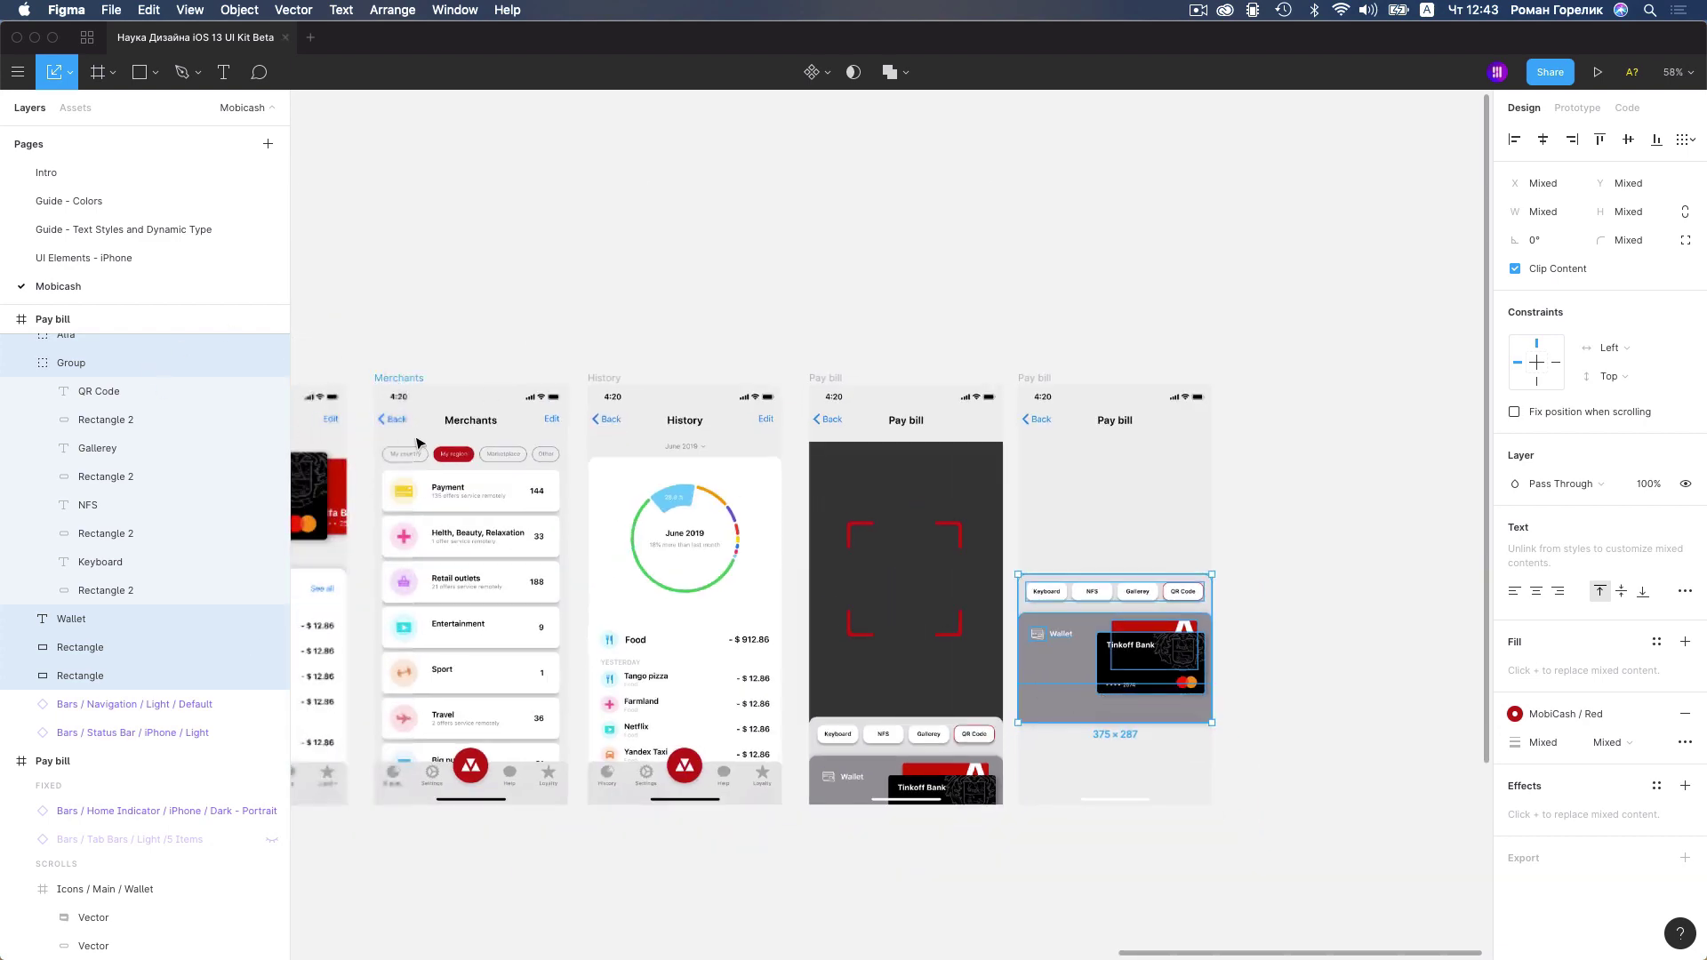
scroll(850, 410, "left", 10)
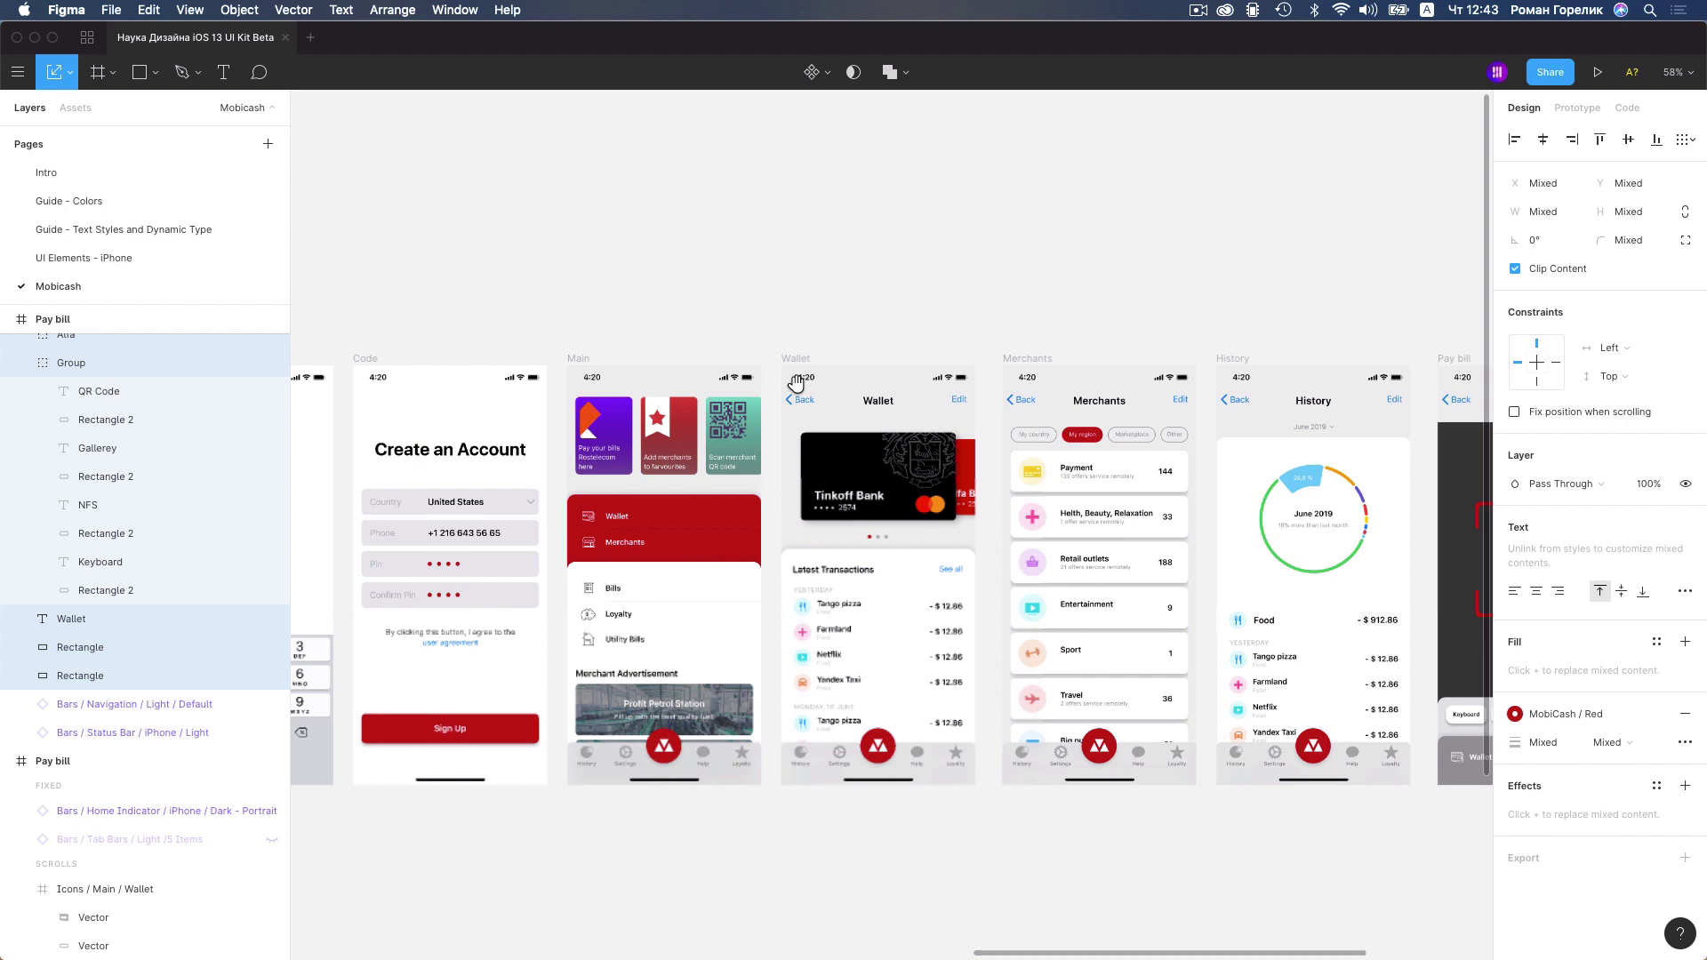
scroll(792, 382, "left", 5)
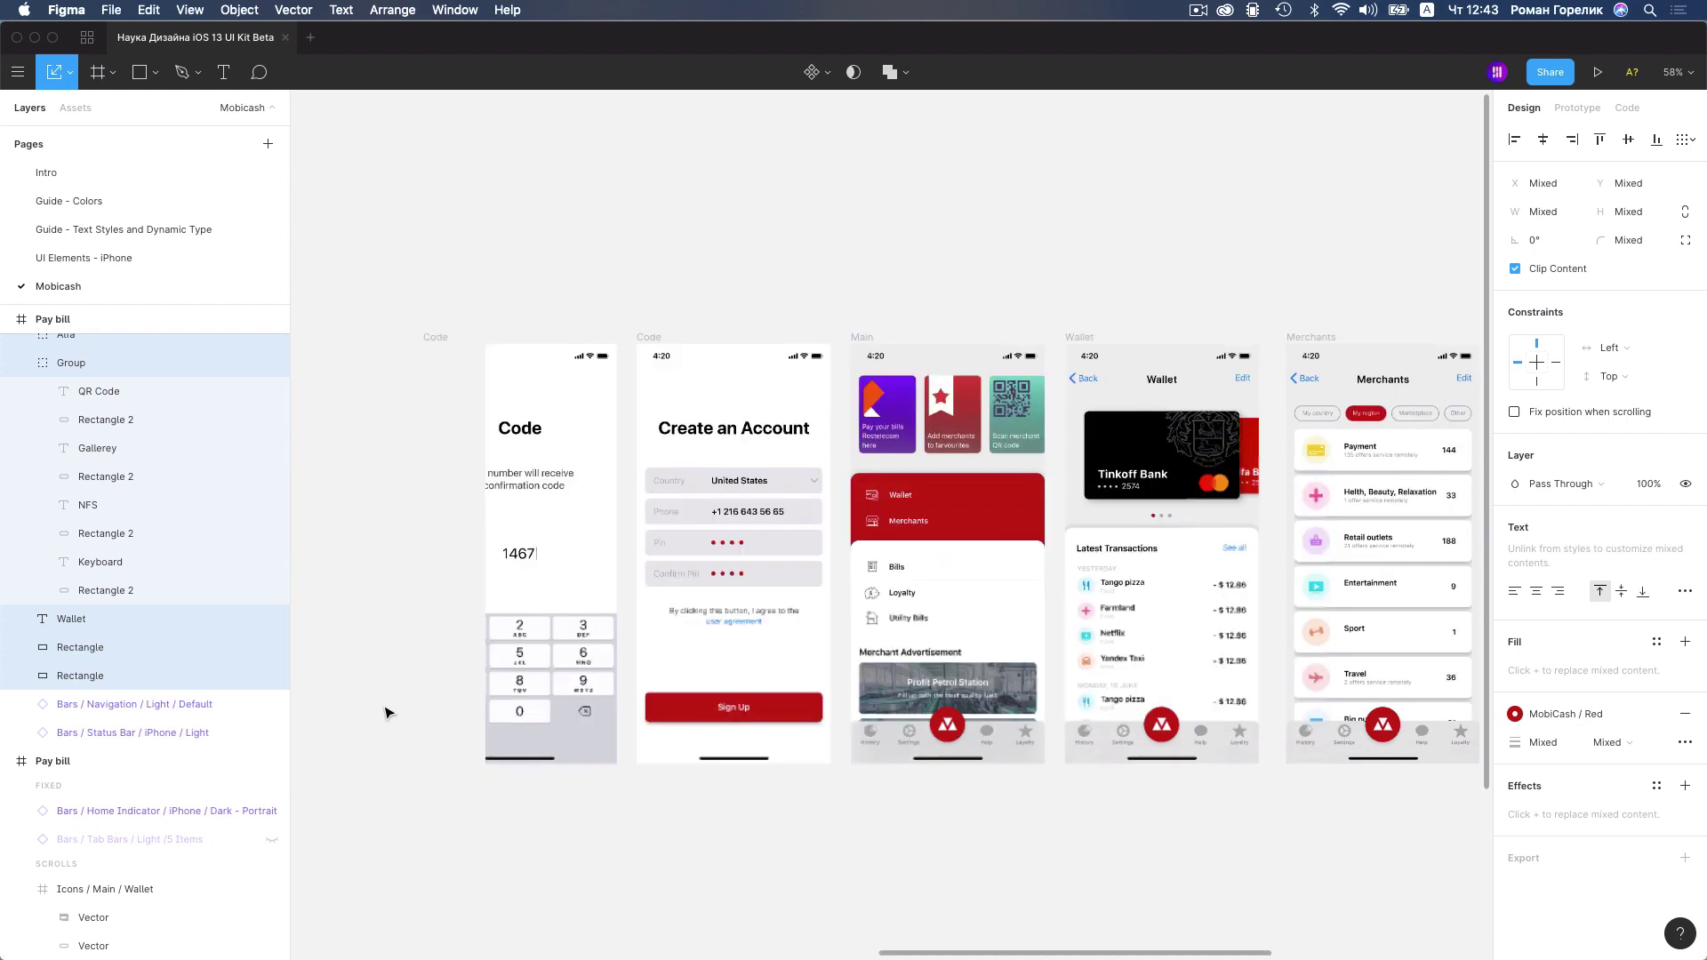
left_click(586, 711)
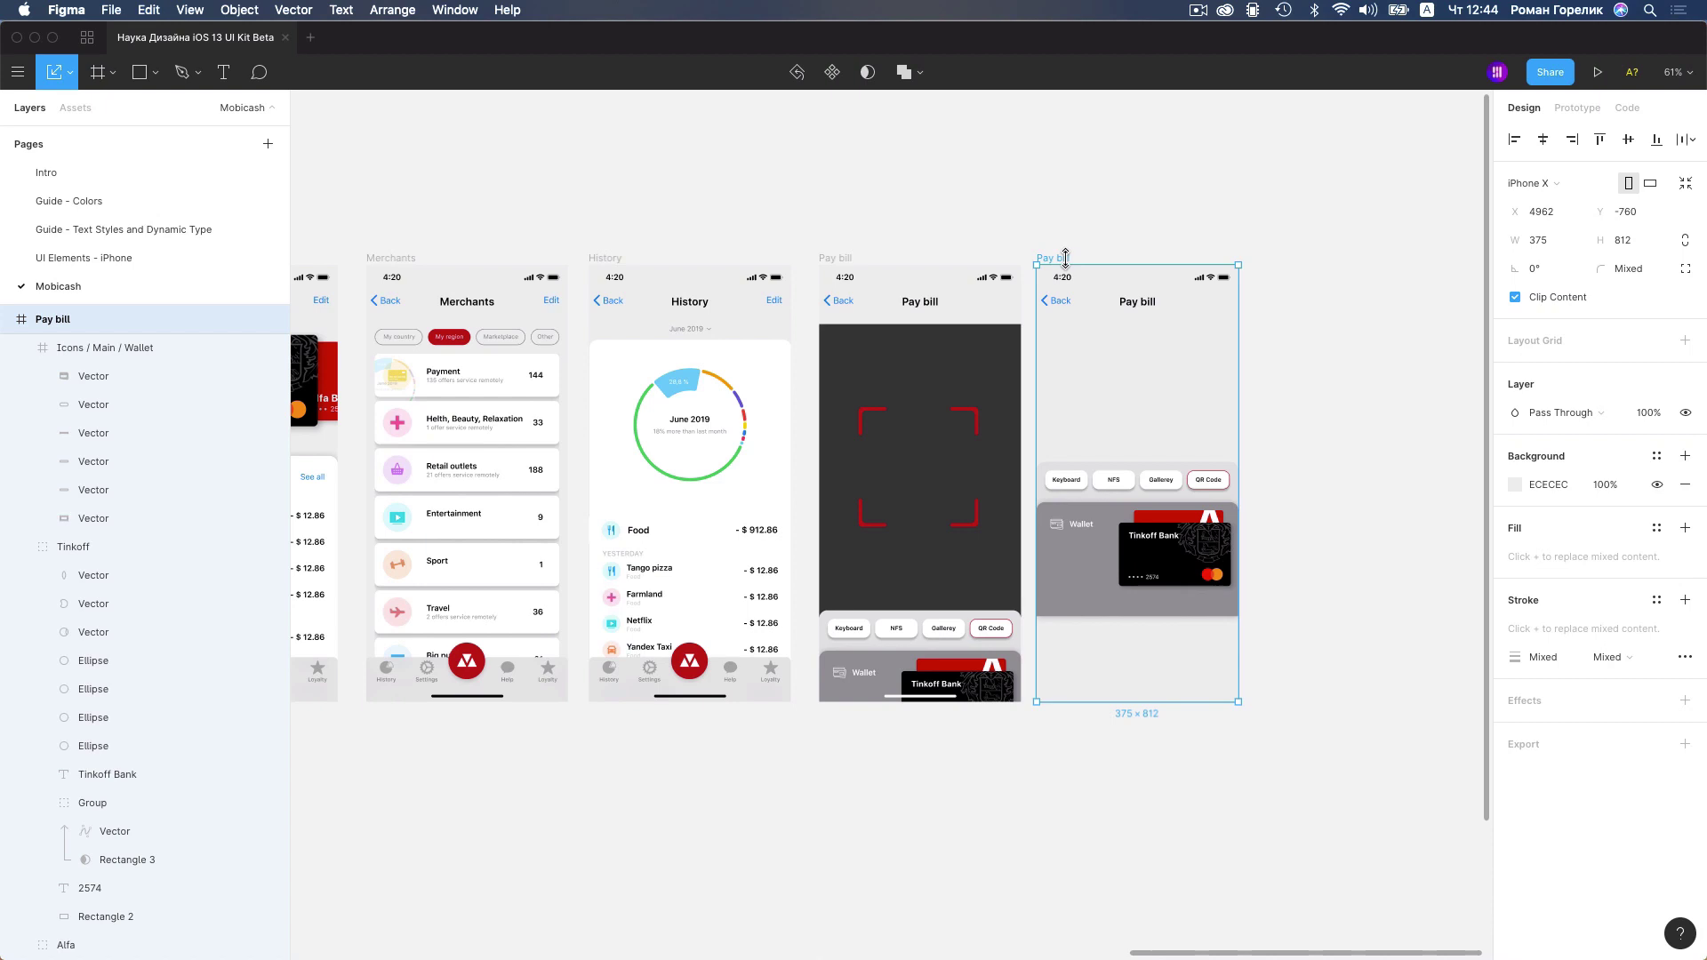
Paste the Keyboards/Light/Numbers instance into Pay bill and select the Wallet icon and label
key("super+v")
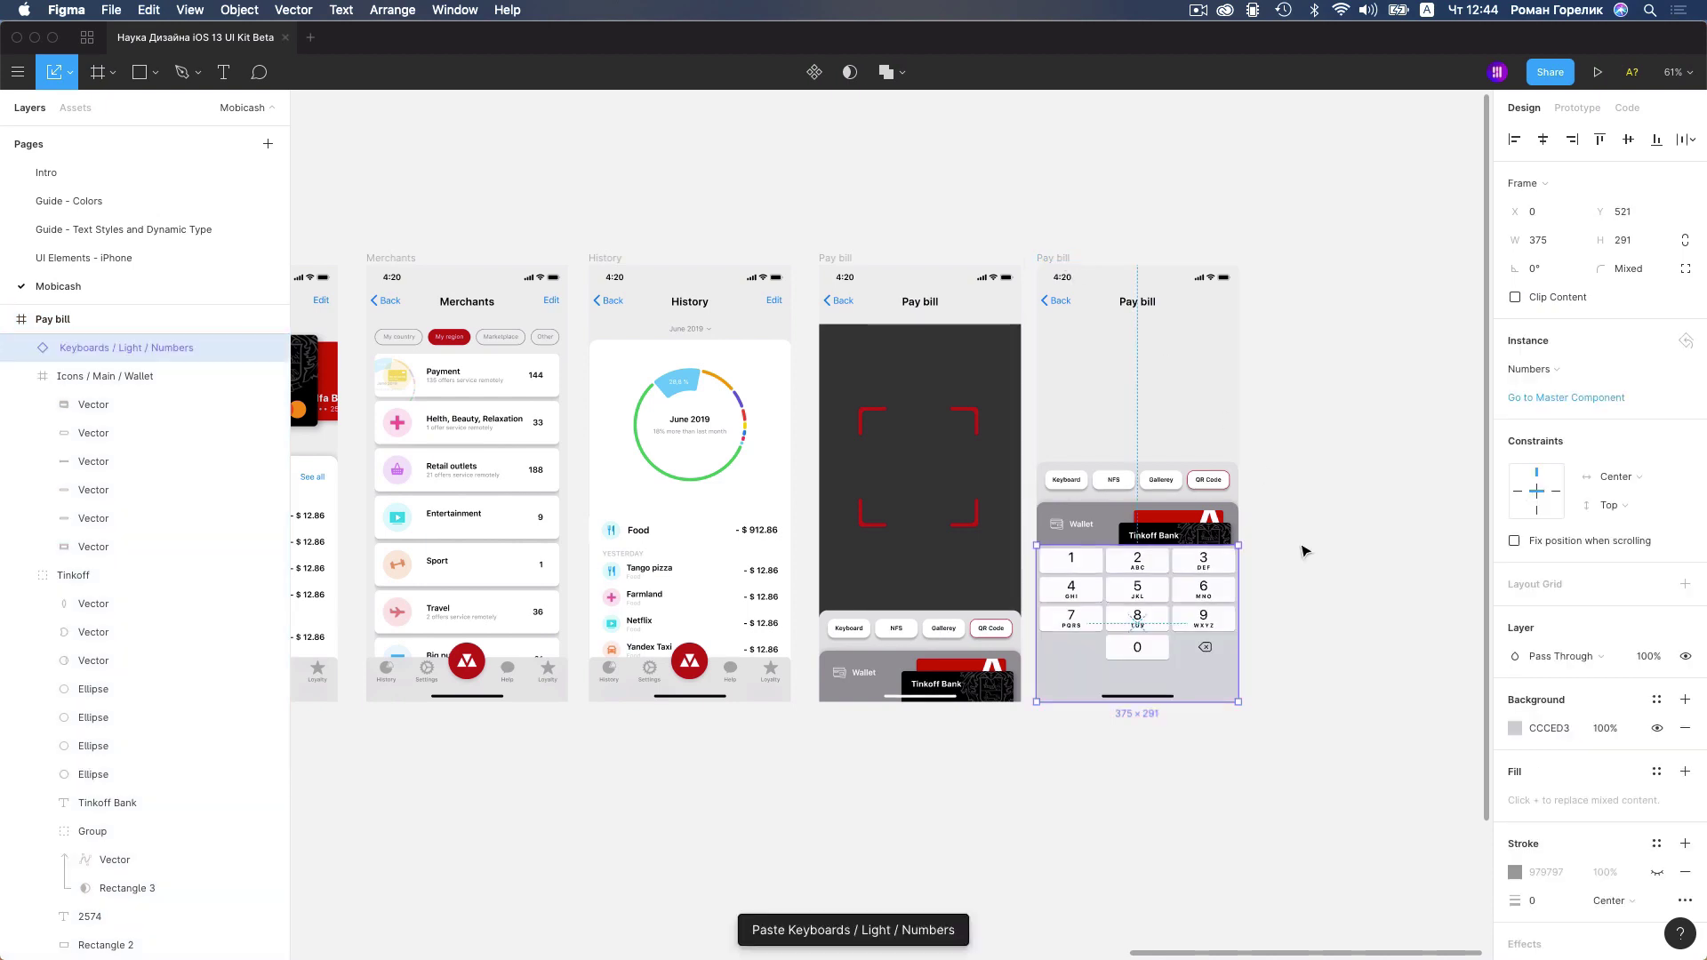
left_click(1300, 553)
scroll(1196, 582, "up", 3)
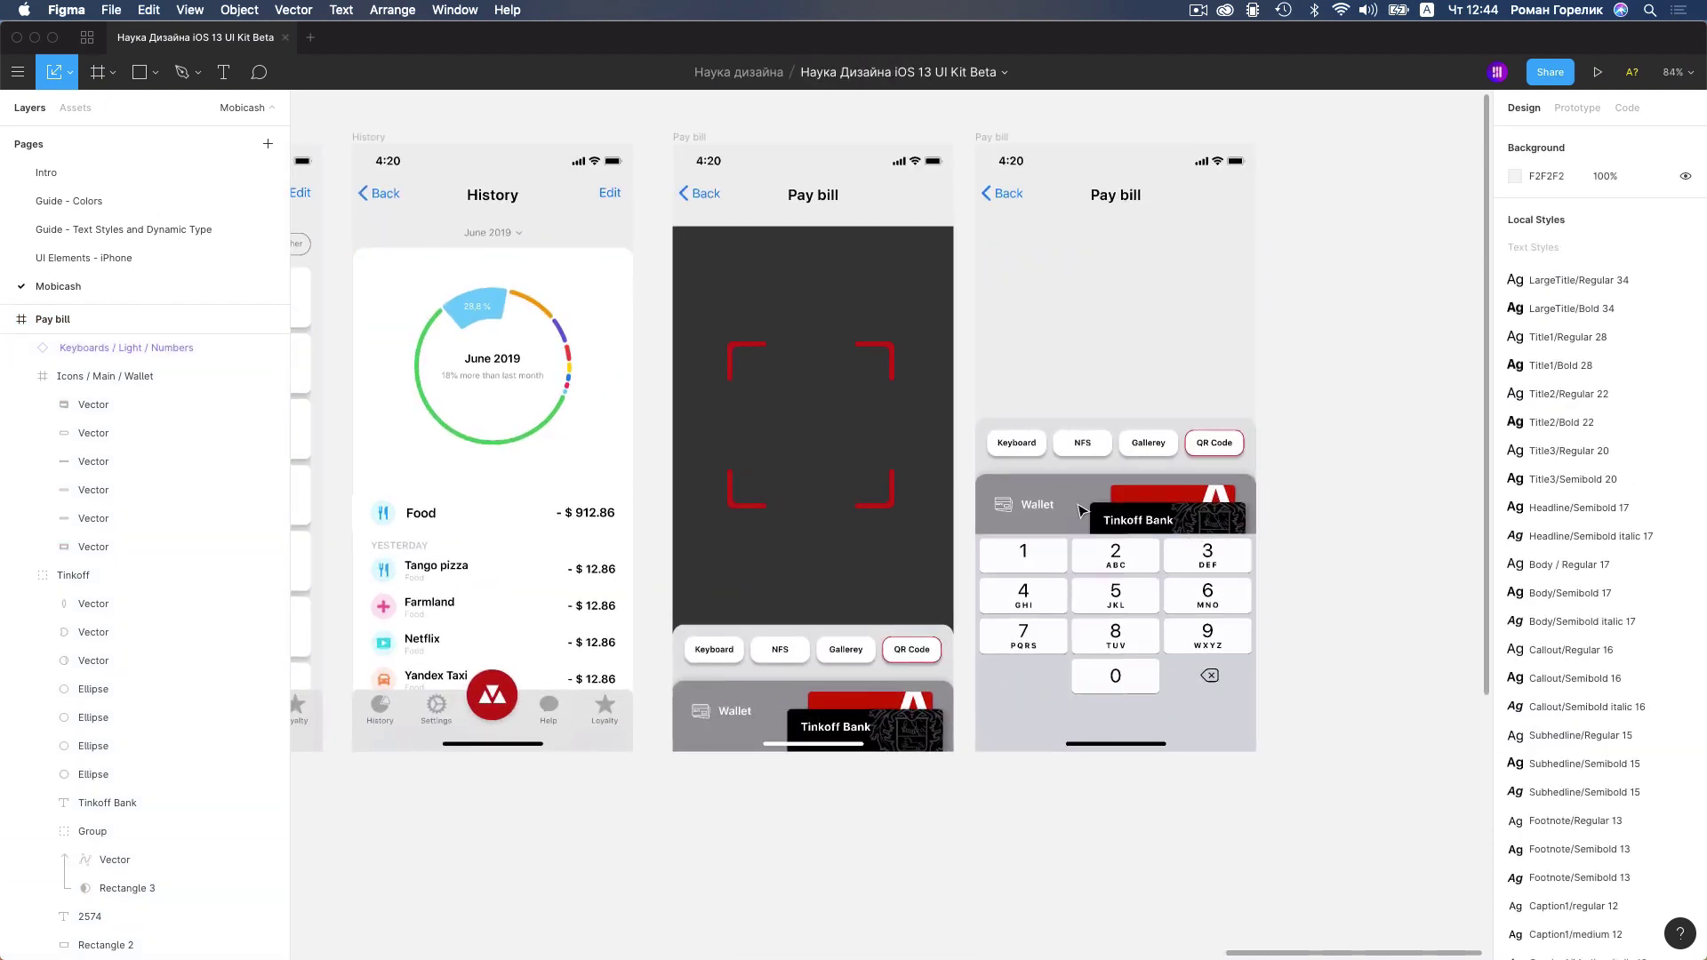
scroll(1071, 507, "up", 5)
left_click(973, 503)
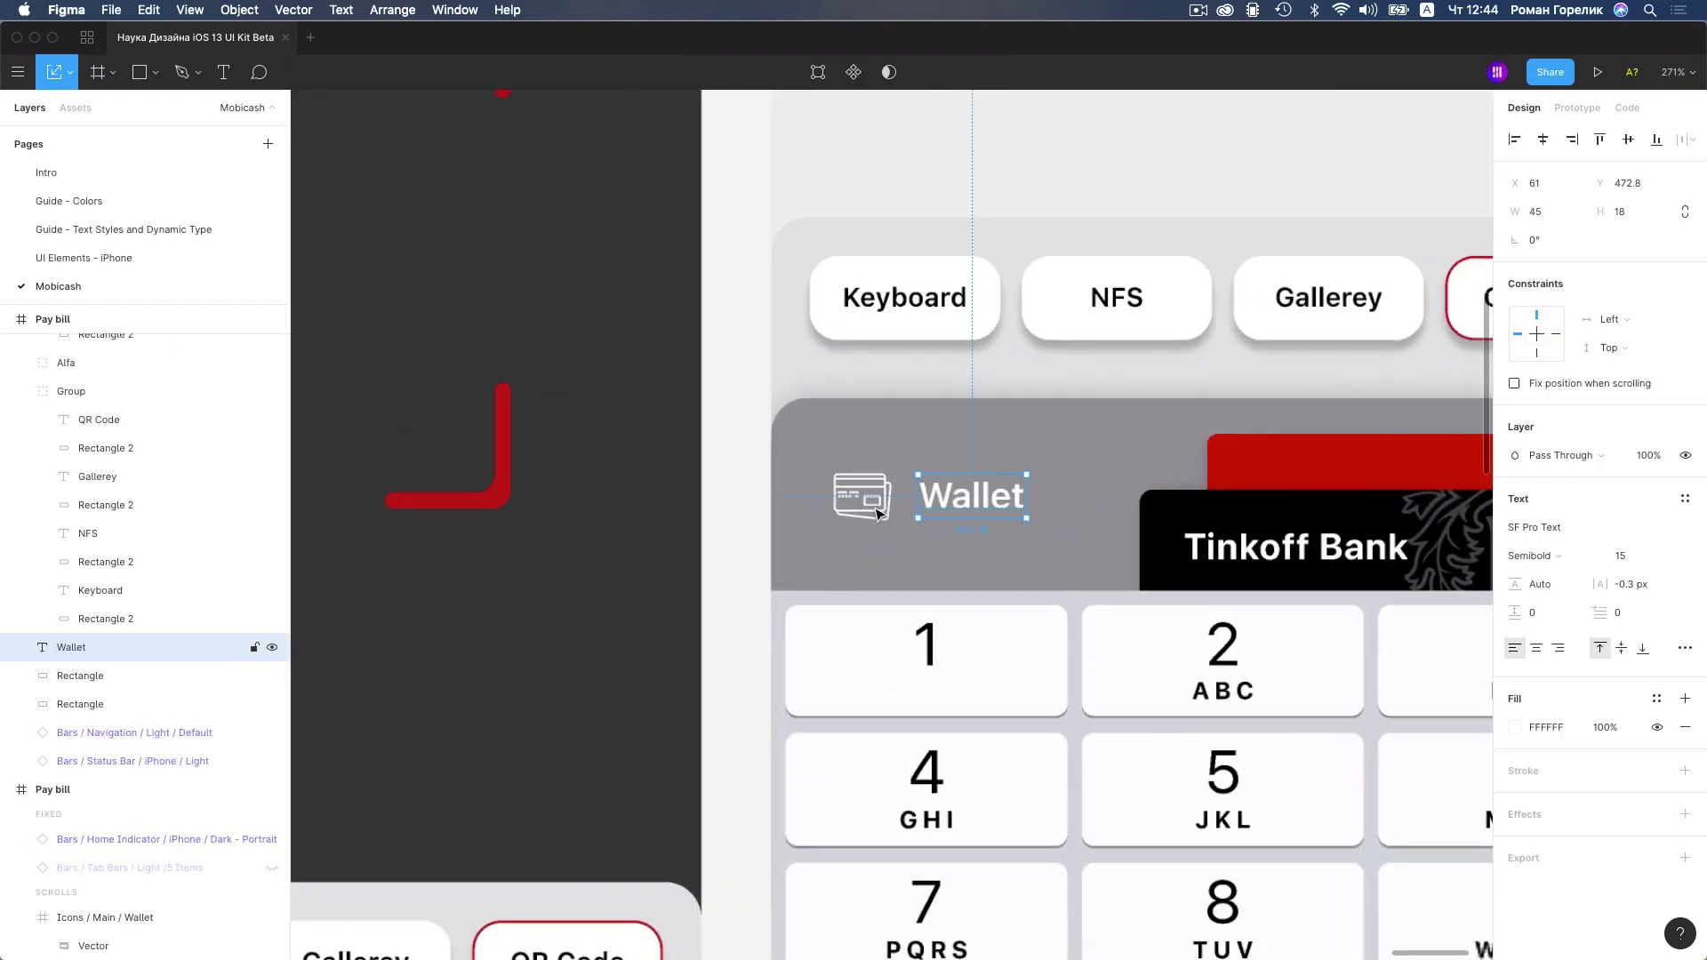
left_click(862, 496, "shift")
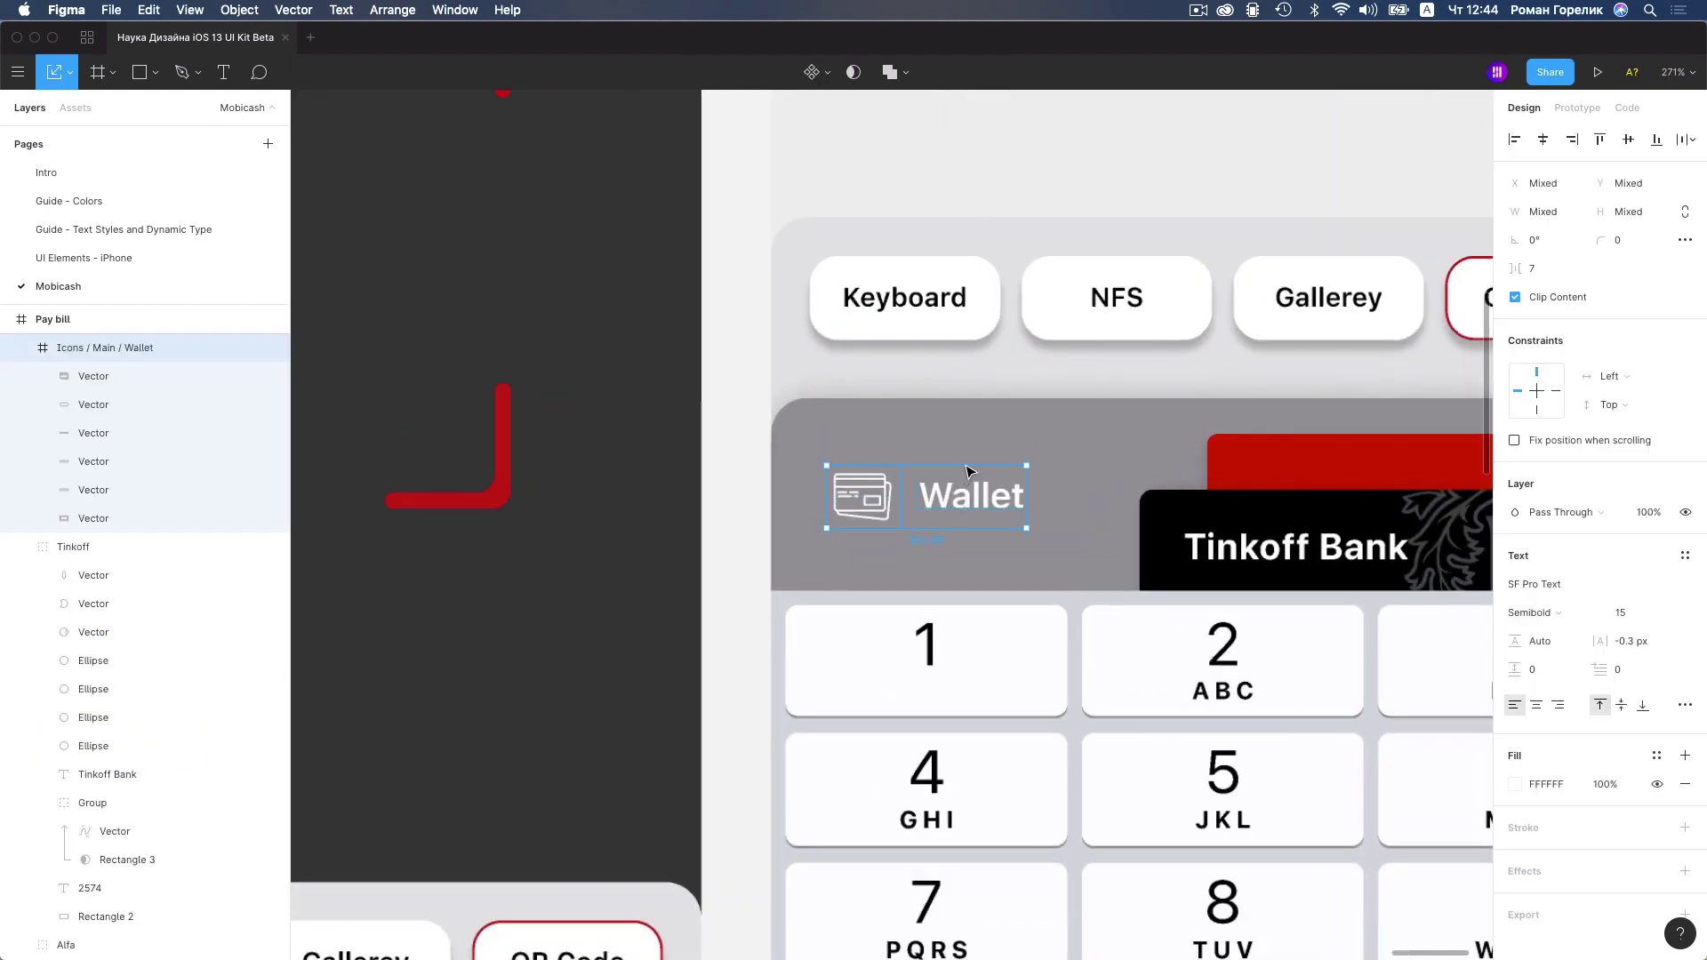
Raise the Tinkoff card about 29 px and move the button row and Wallet block down
scroll(969, 471, "down", 2)
scroll(942, 481, "down", 5)
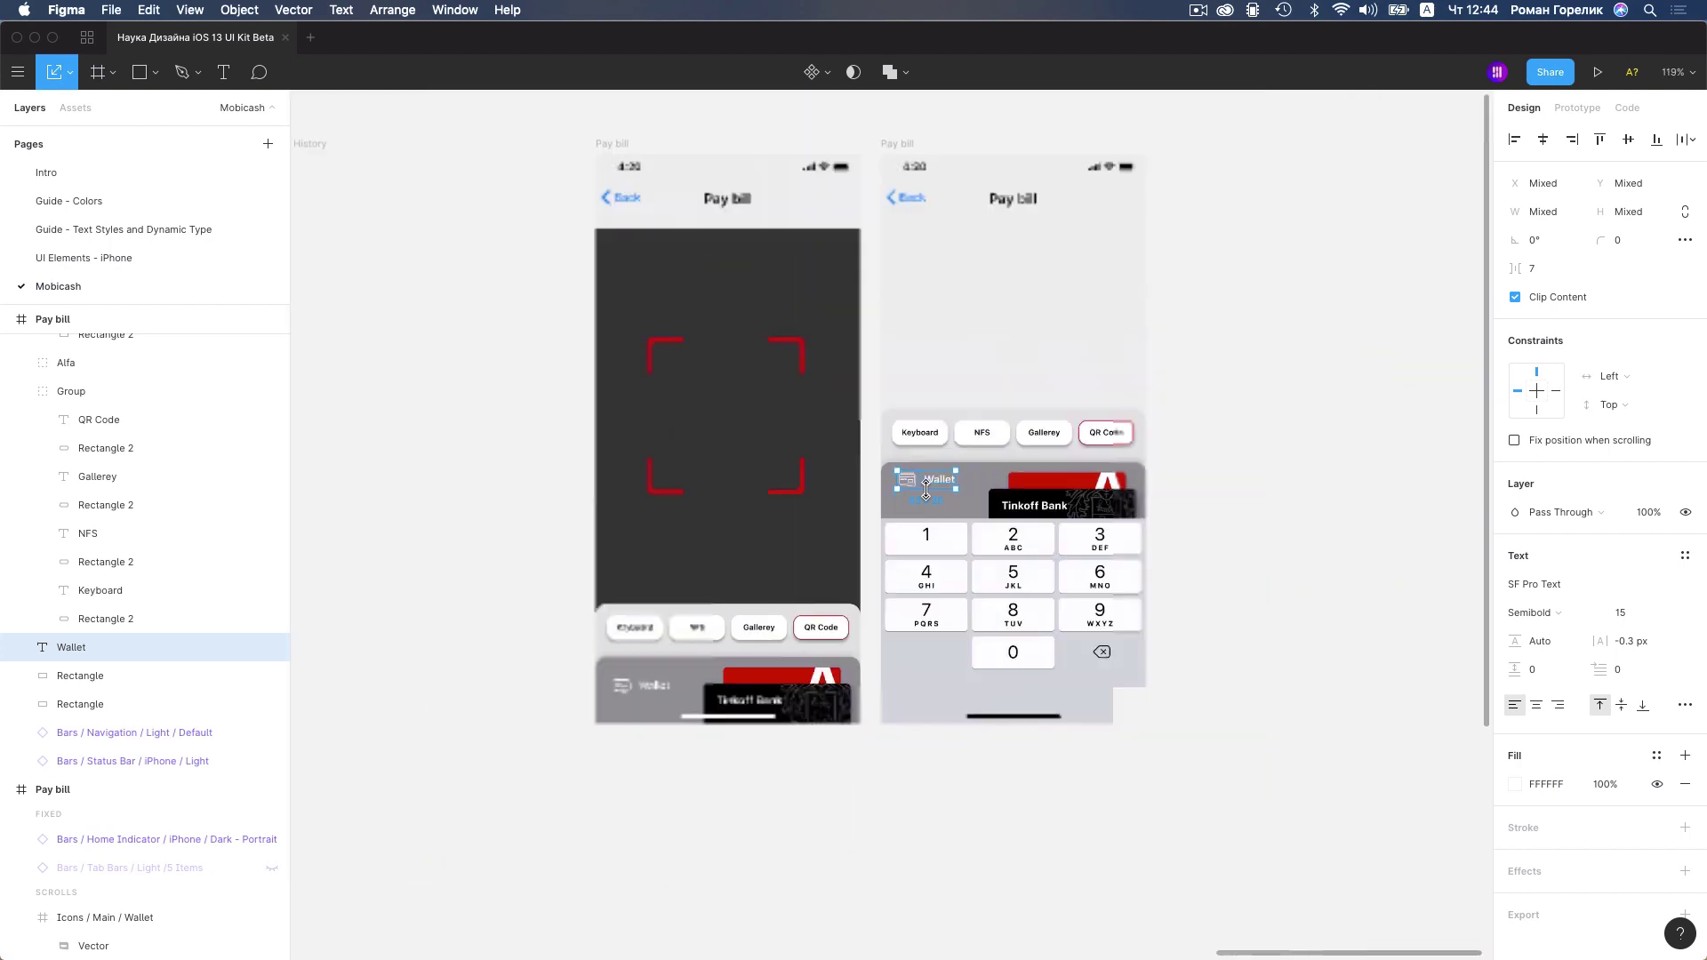
scroll(1111, 498, "up", 5)
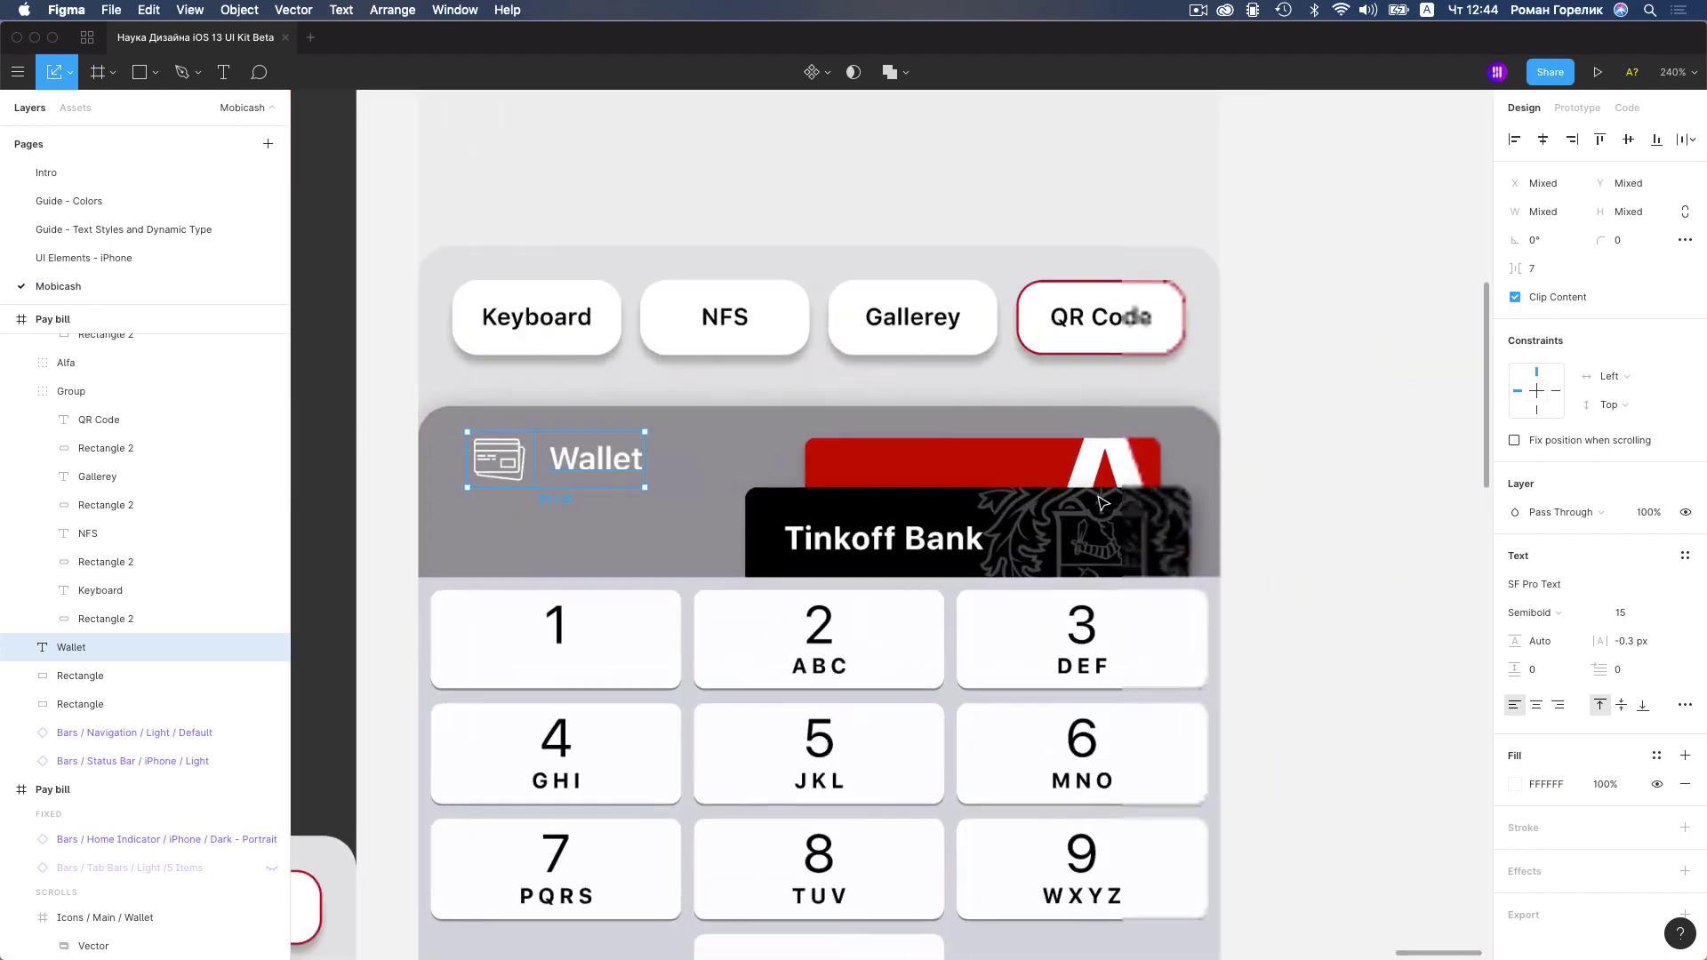
left_click(1036, 533)
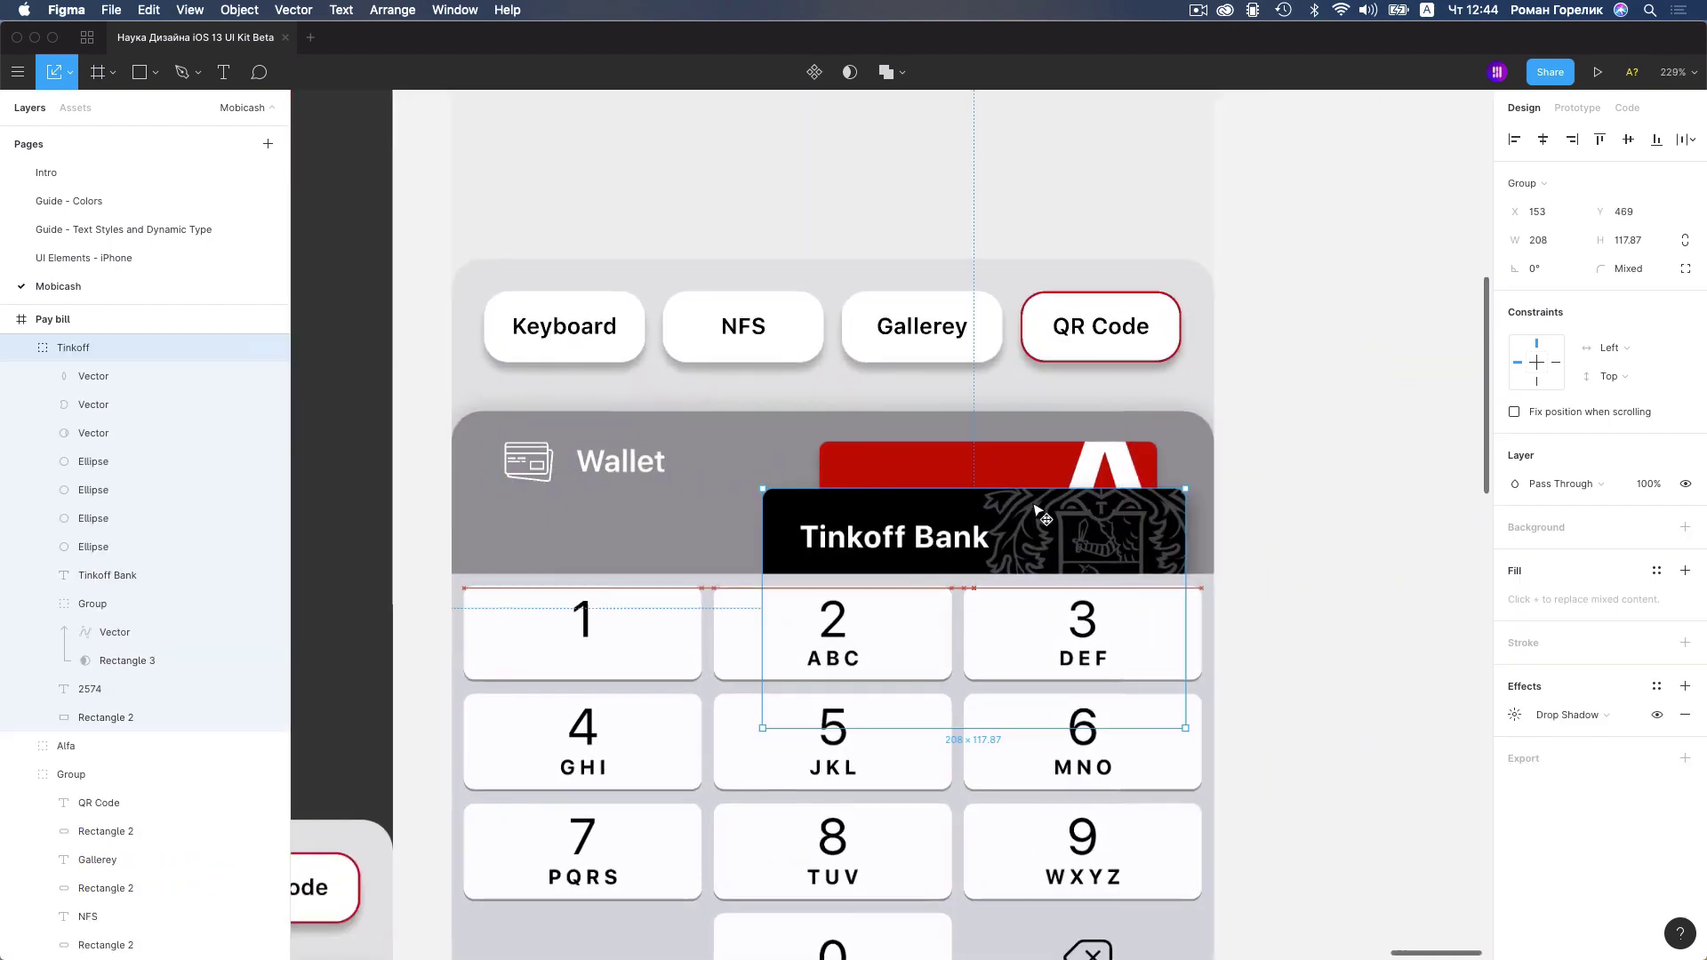
left_click_drag(1036, 516, 1036, 490)
left_click(1291, 283)
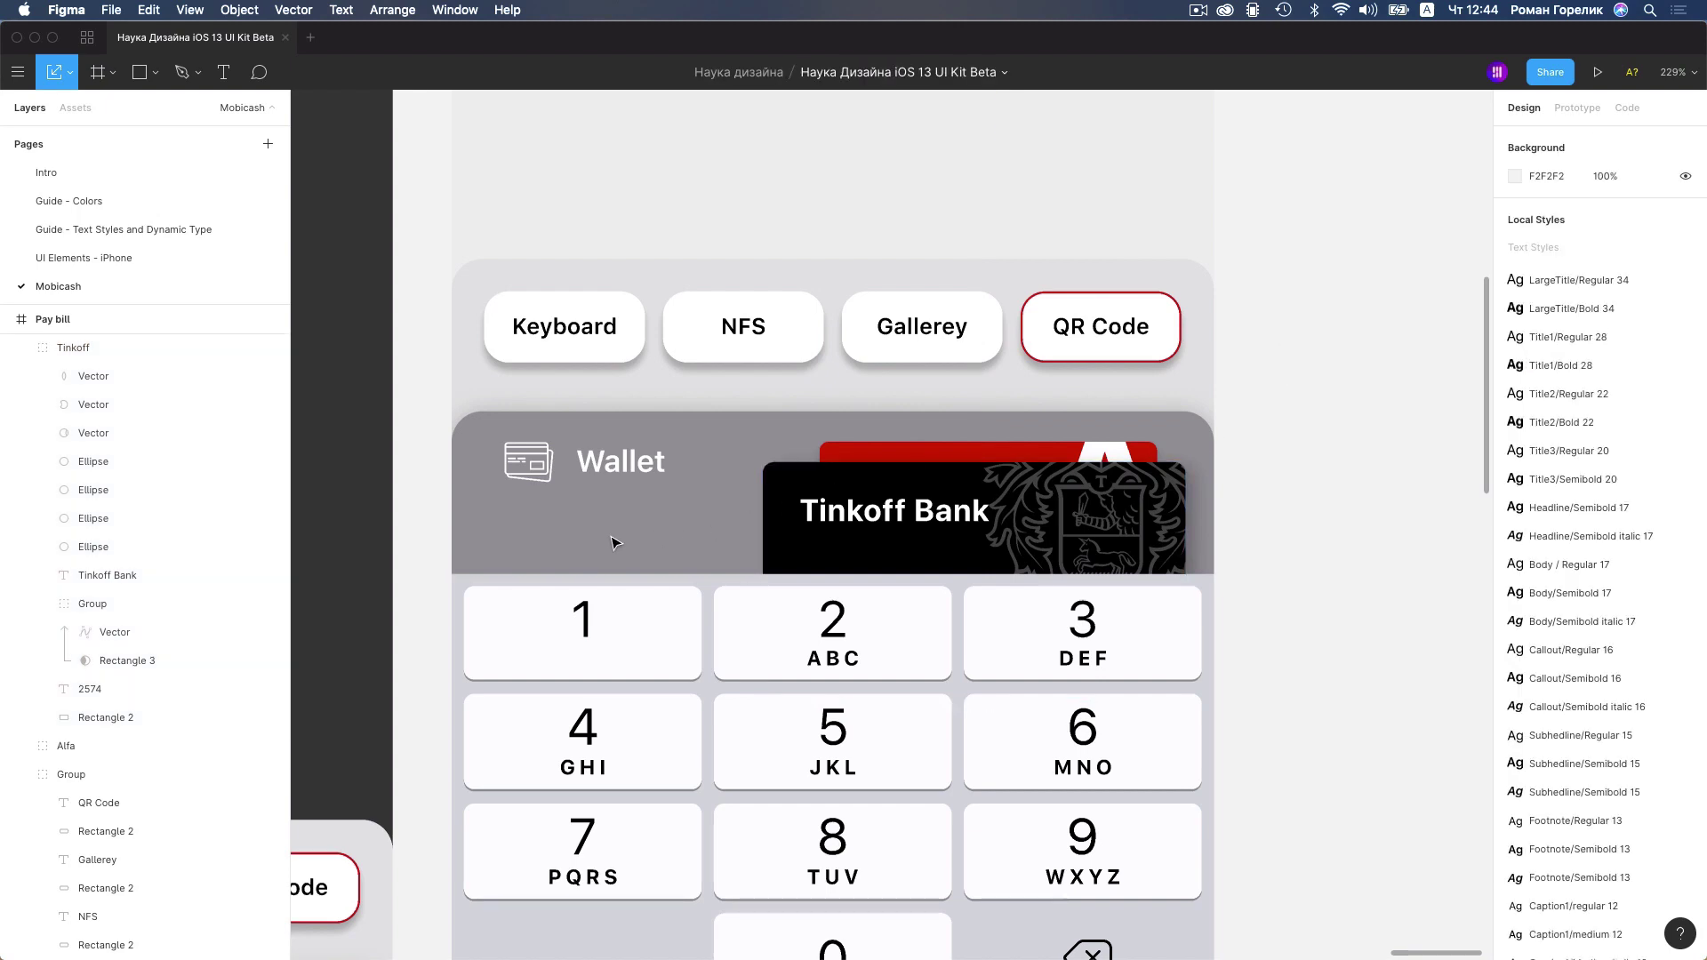
key("ctrl+a")
left_click_drag(686, 450, 713, 501)
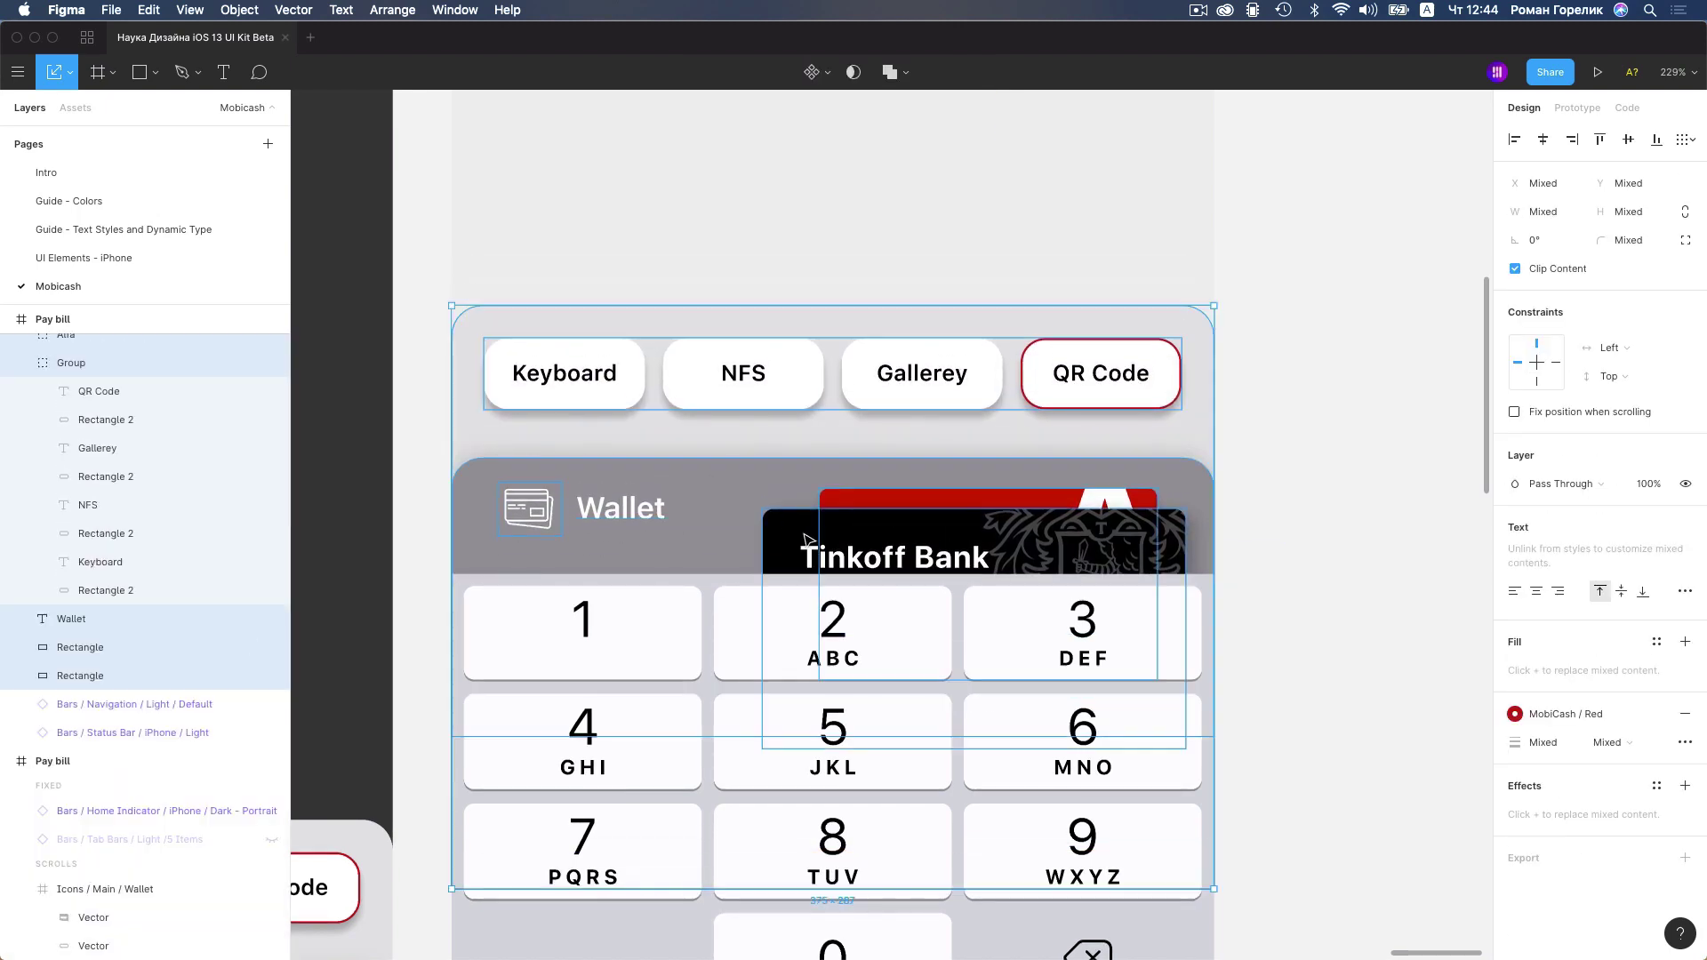
left_click(1312, 501)
Draw a horizontal line in the empty Pay bill area and centre it horizontally
scroll(1170, 446, "down", 5)
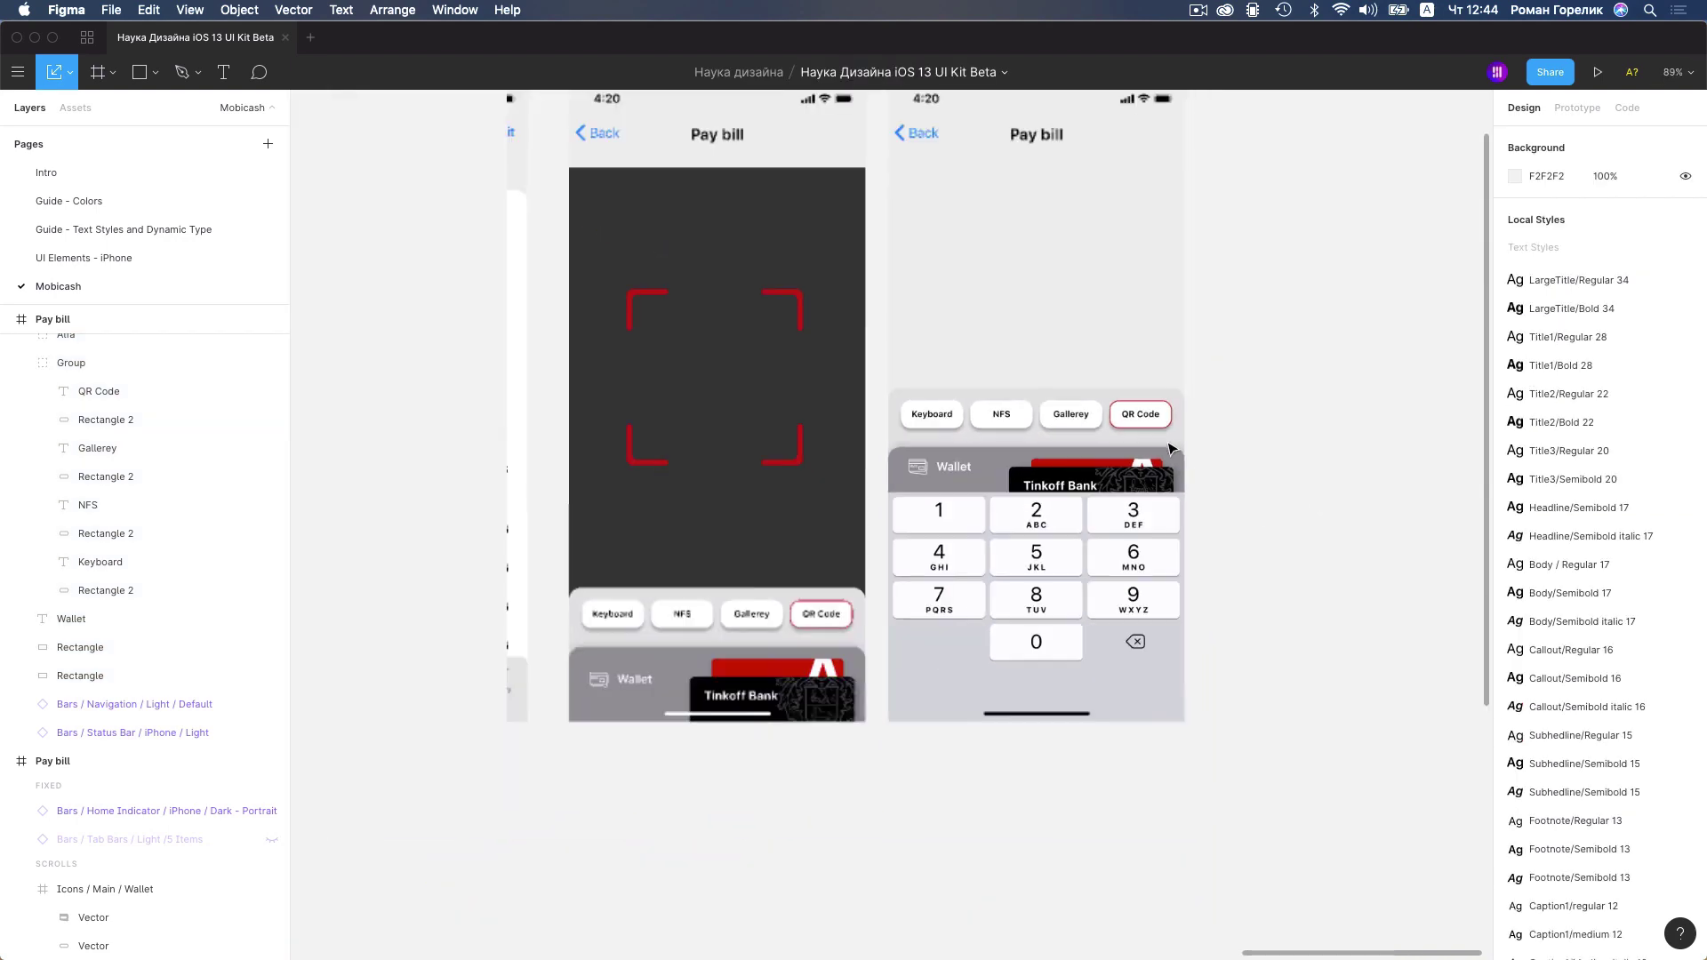
scroll(1162, 454, "down", 5)
scroll(1159, 458, "down", 3)
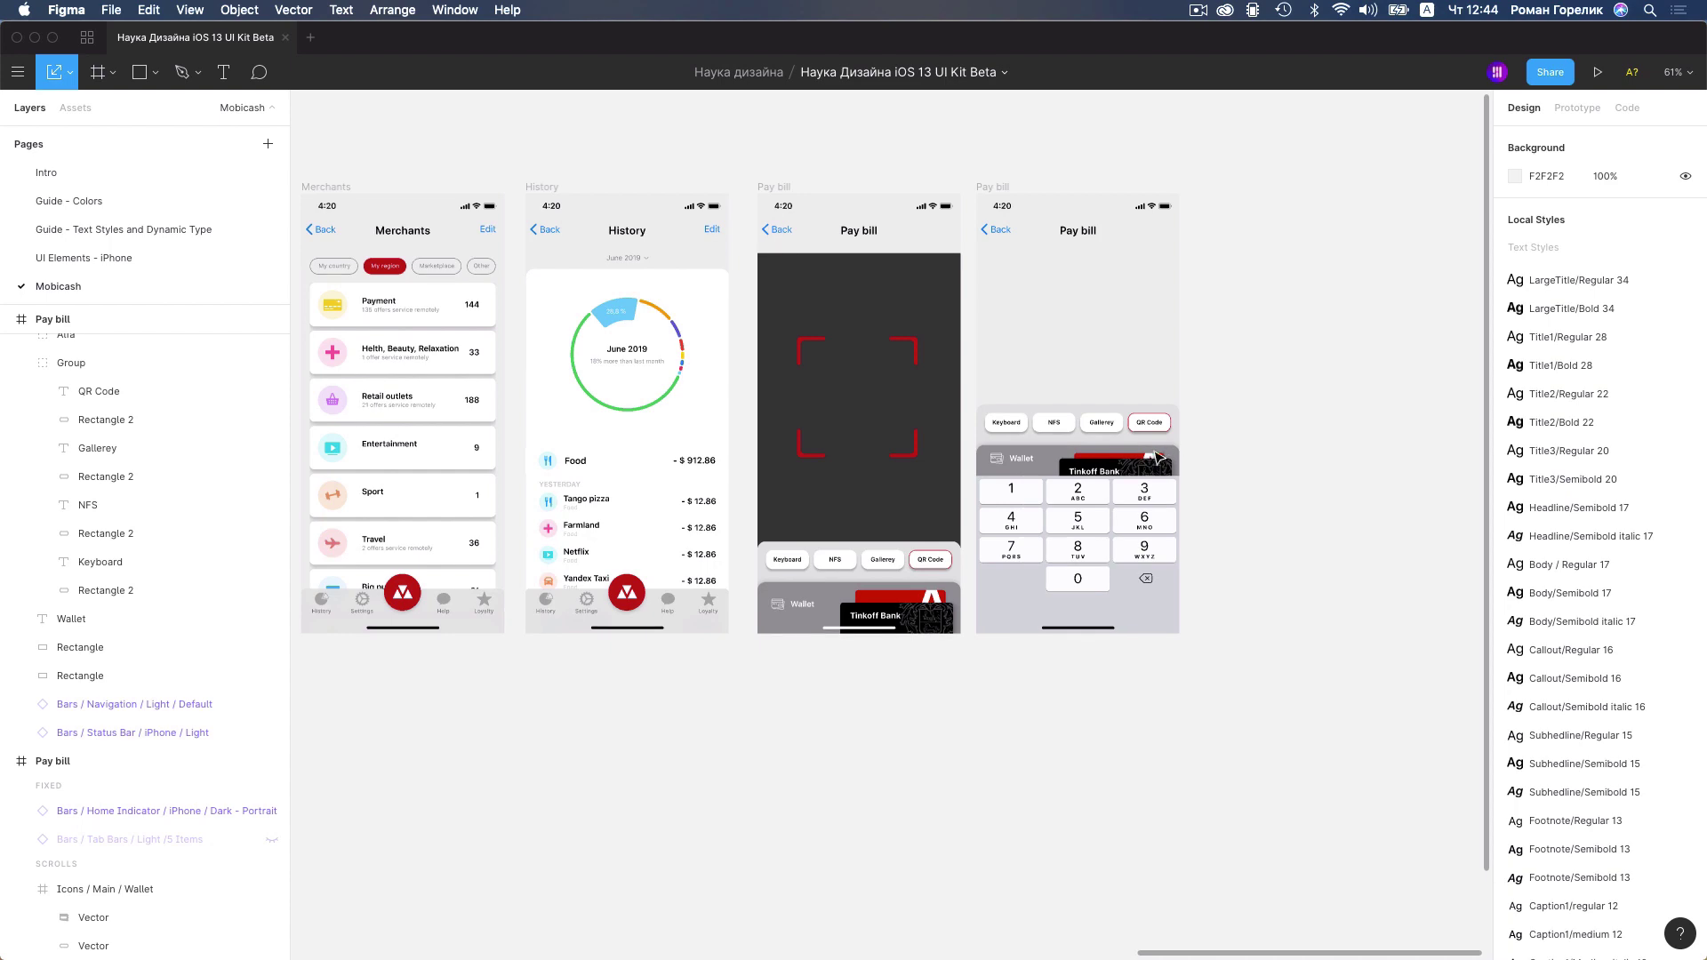
scroll(1067, 336, "up", 2)
scroll(1073, 335, "up", 3)
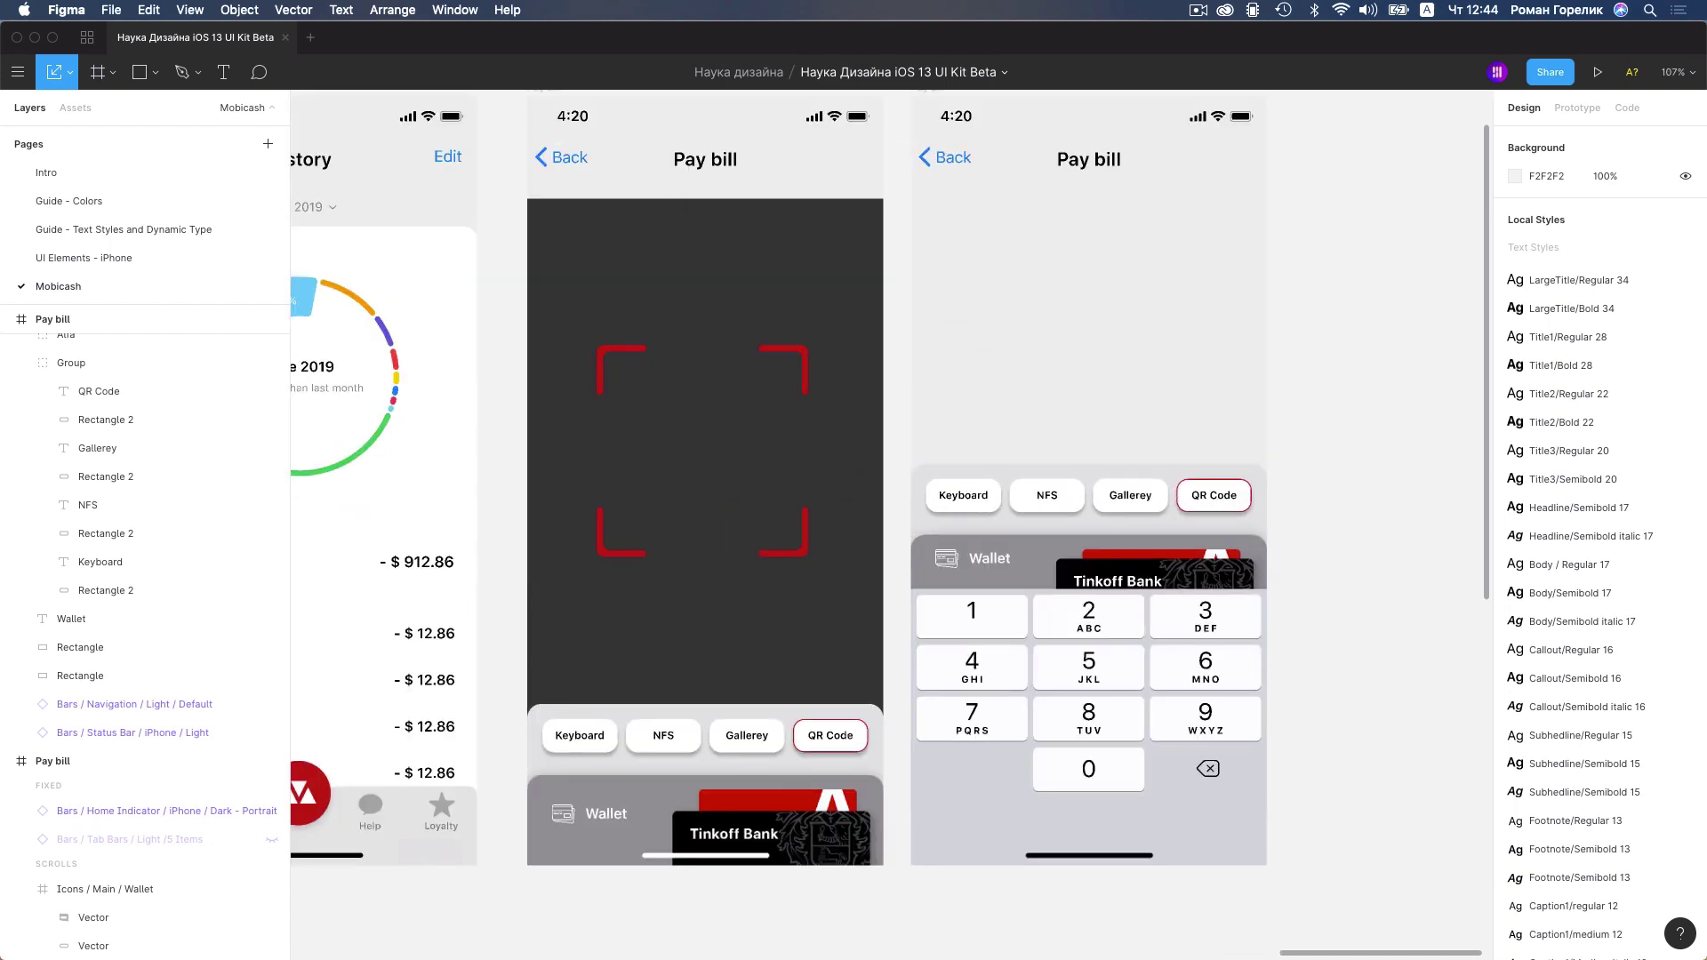
scroll(1058, 398, "up", 4)
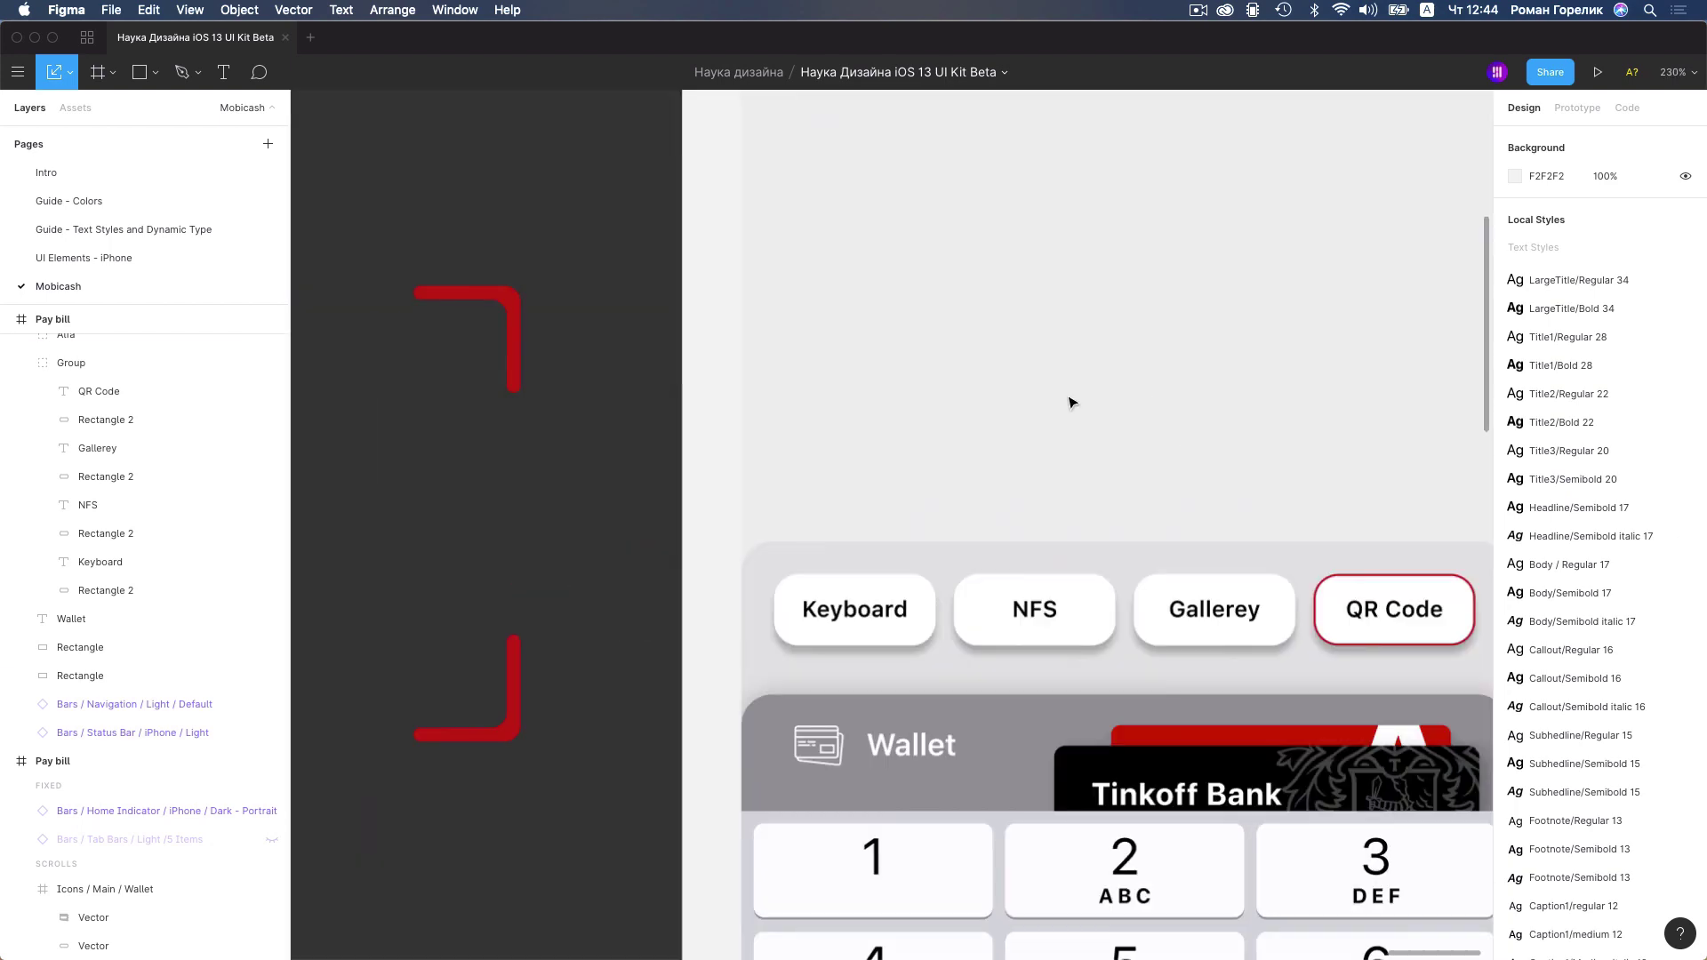
key("l")
scroll(1034, 341, "up", 1)
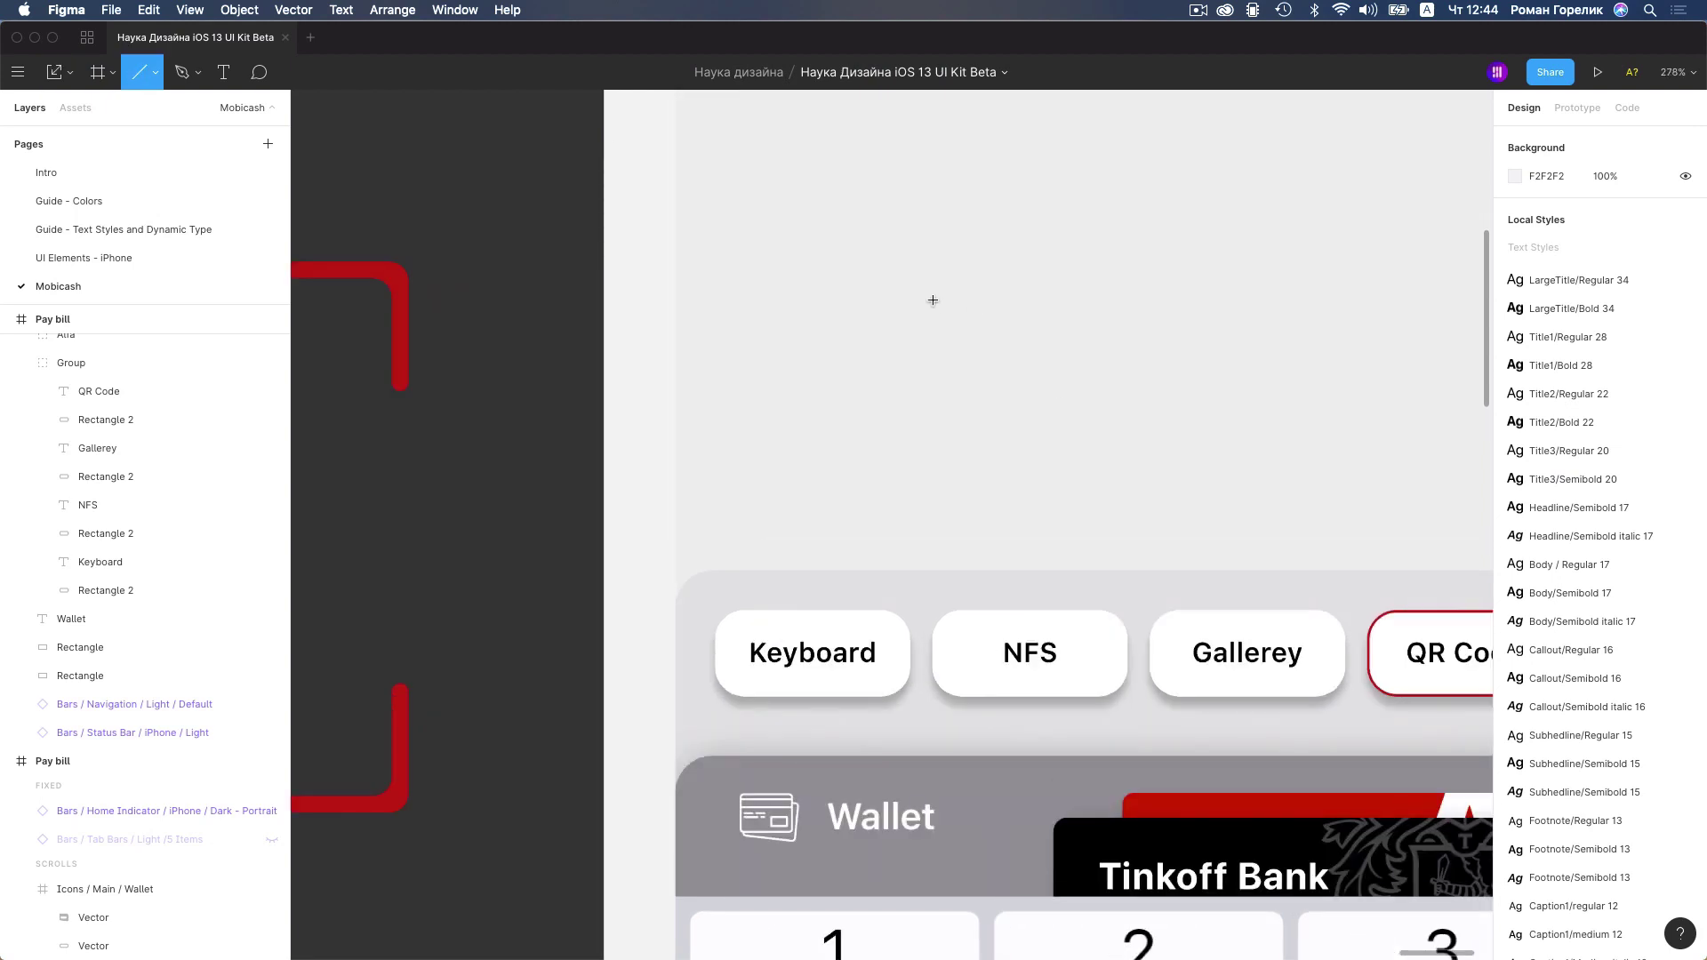
left_click_drag(932, 299, 1269, 298)
left_click_drag(1372, 296, 1371, 299)
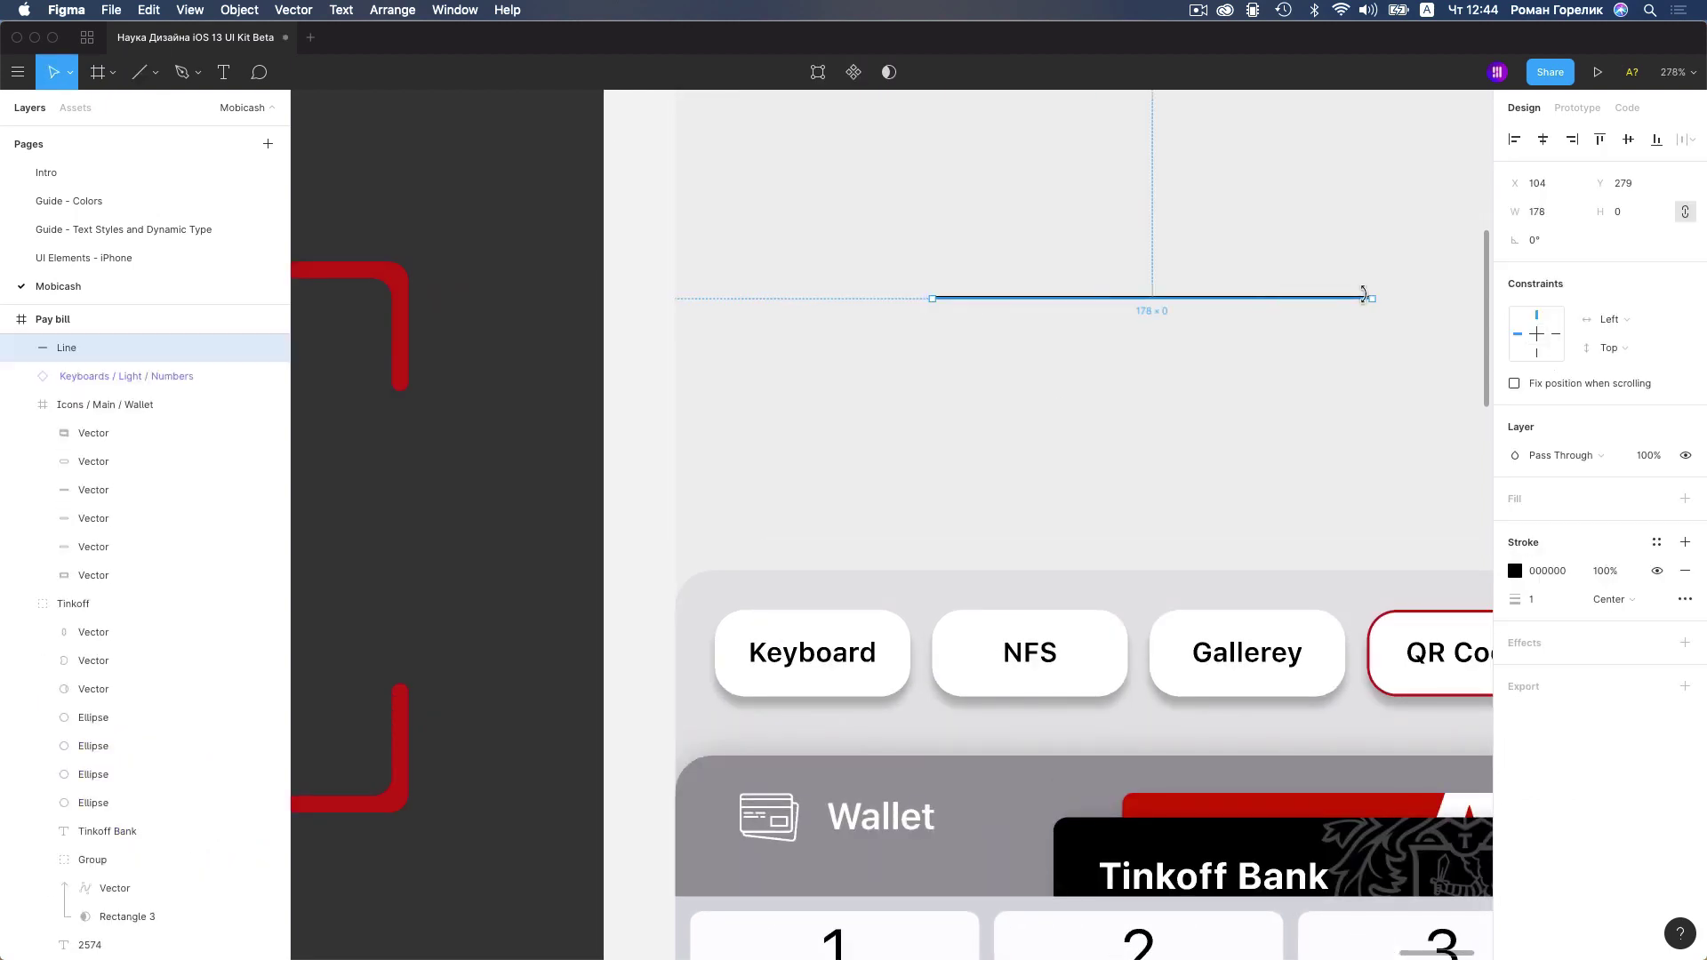
left_click(1545, 139)
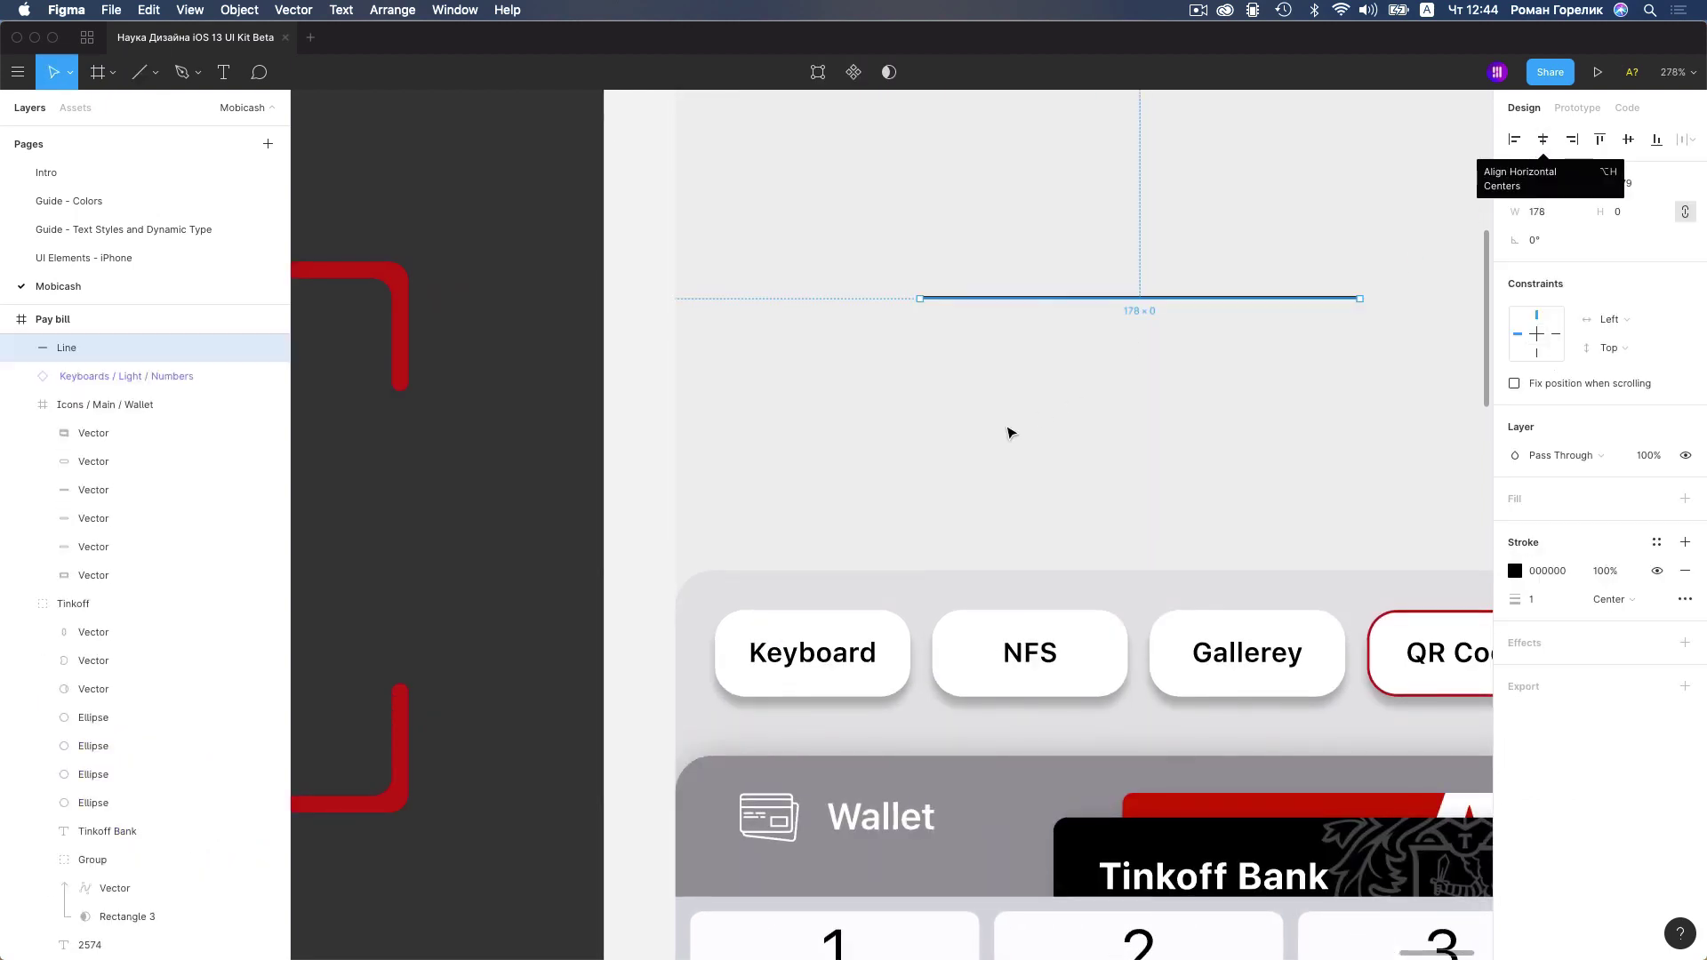
Set the line's width to 140 and re-centre it horizontally
scroll(1010, 431, "down", 5)
scroll(1092, 356, "down", 3)
scroll(1091, 355, "up", 5)
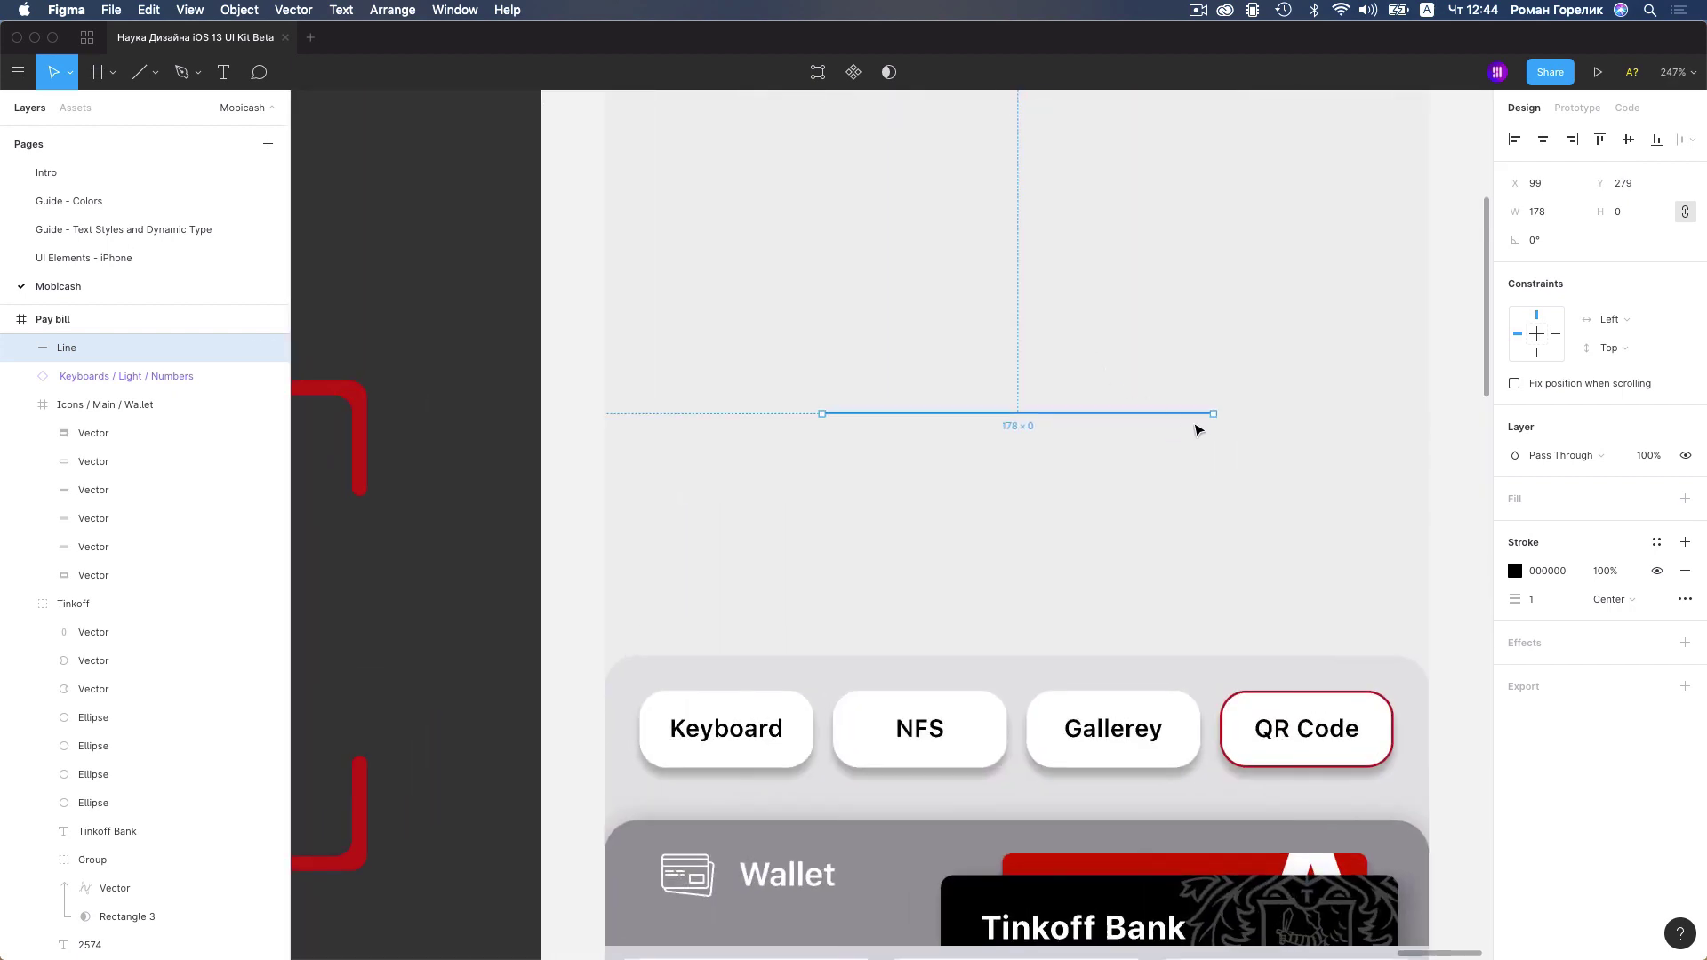
left_click(1534, 218)
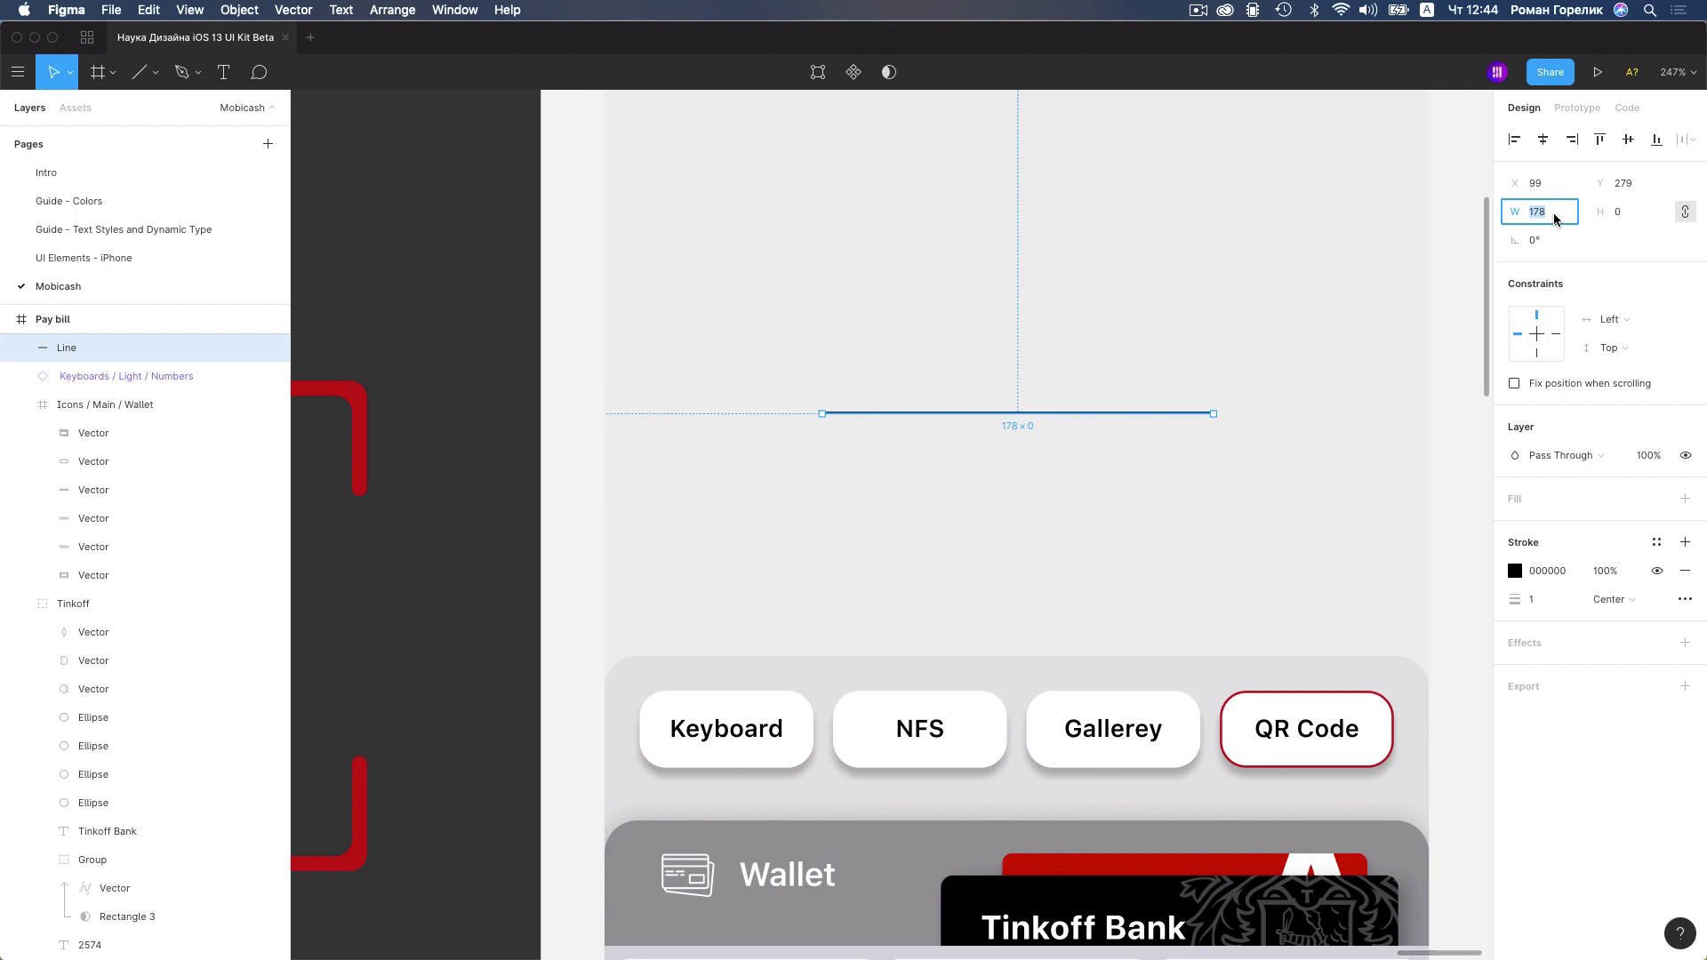
type("140")
key("Return")
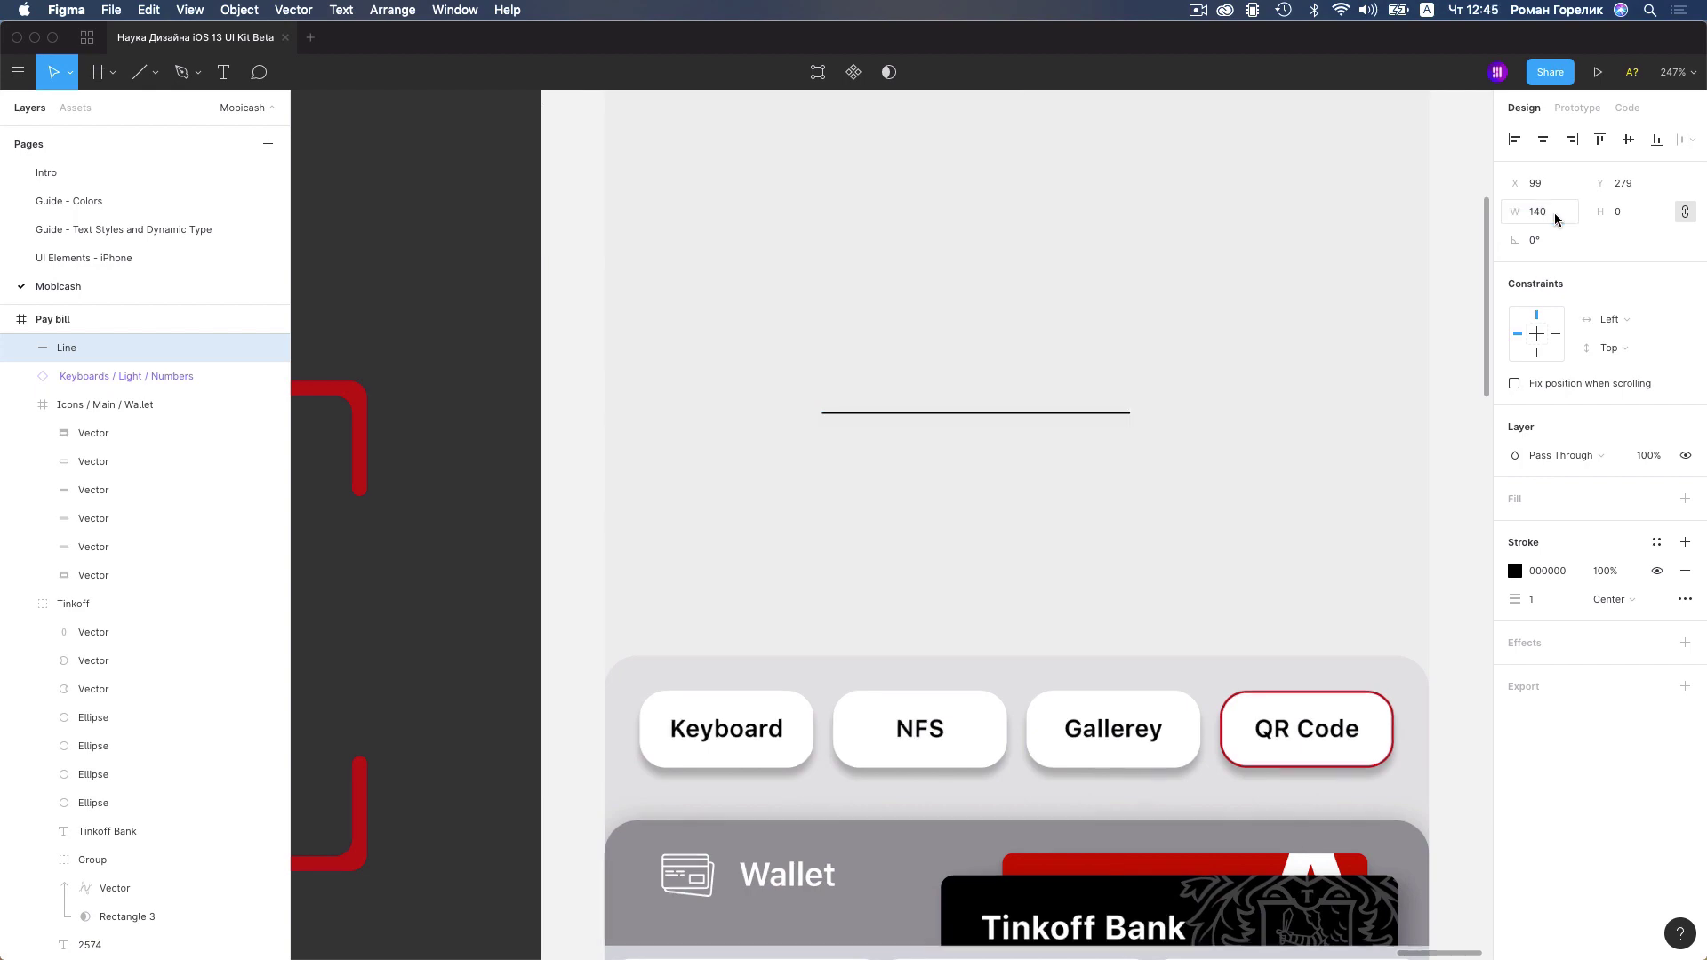
left_click(1543, 139)
left_click(947, 457)
Add the caption 'Enter bill number' just below the line
scroll(1010, 477, "down", 1)
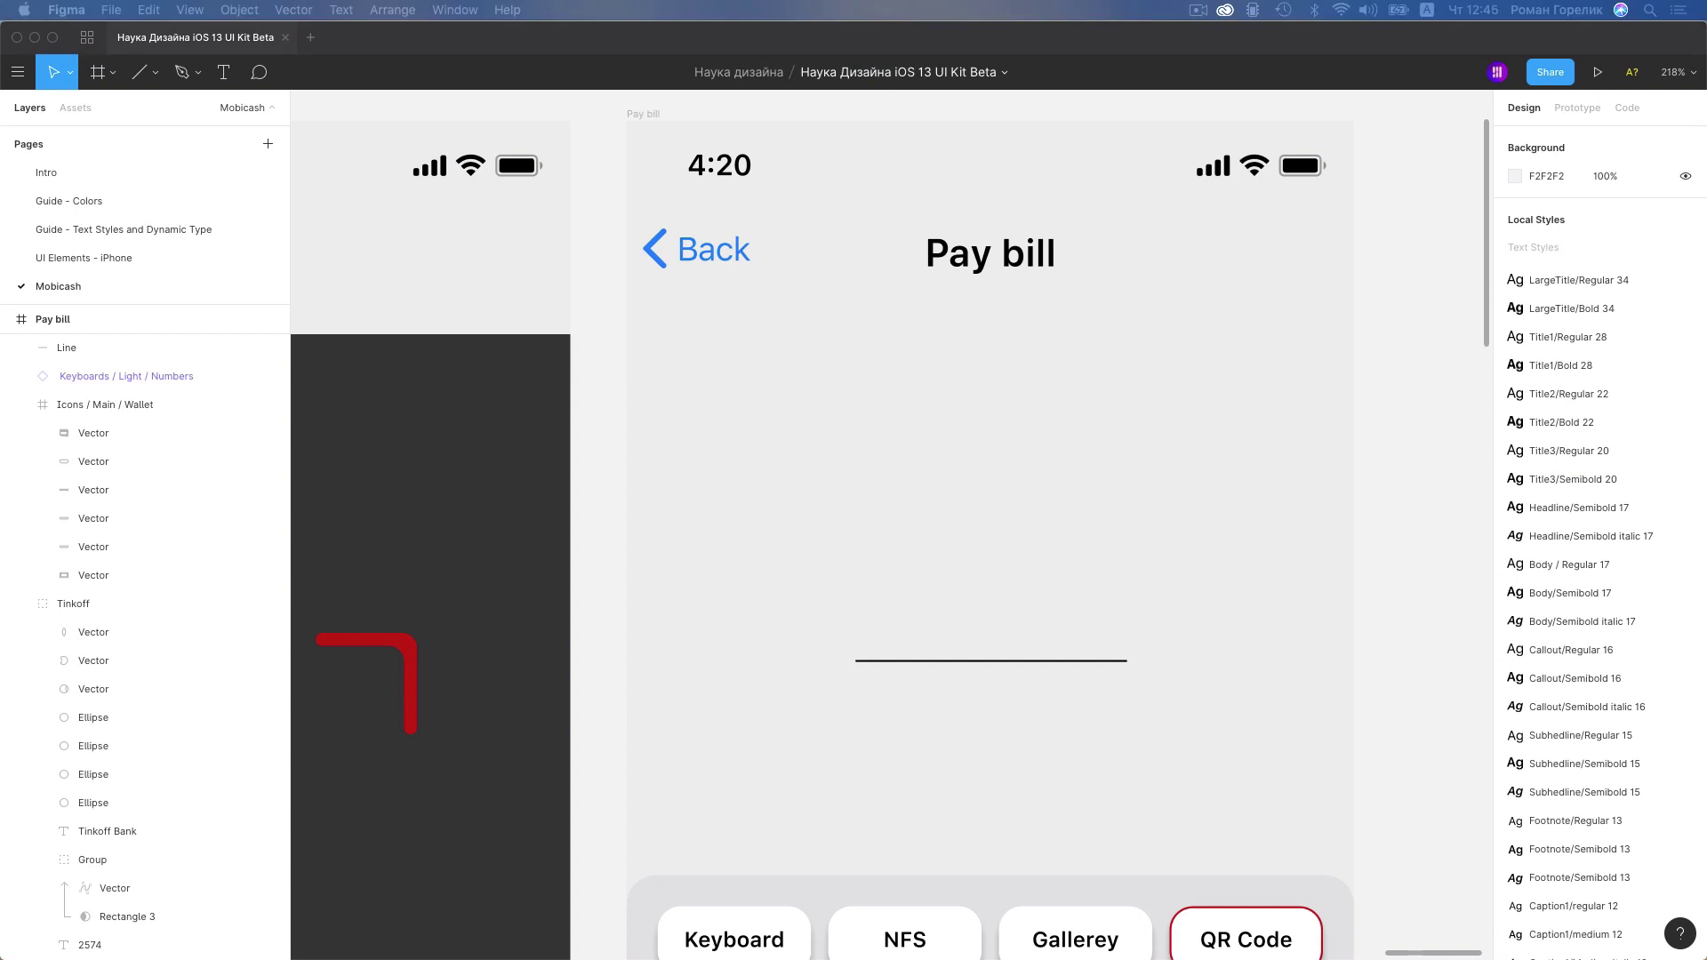
key("t")
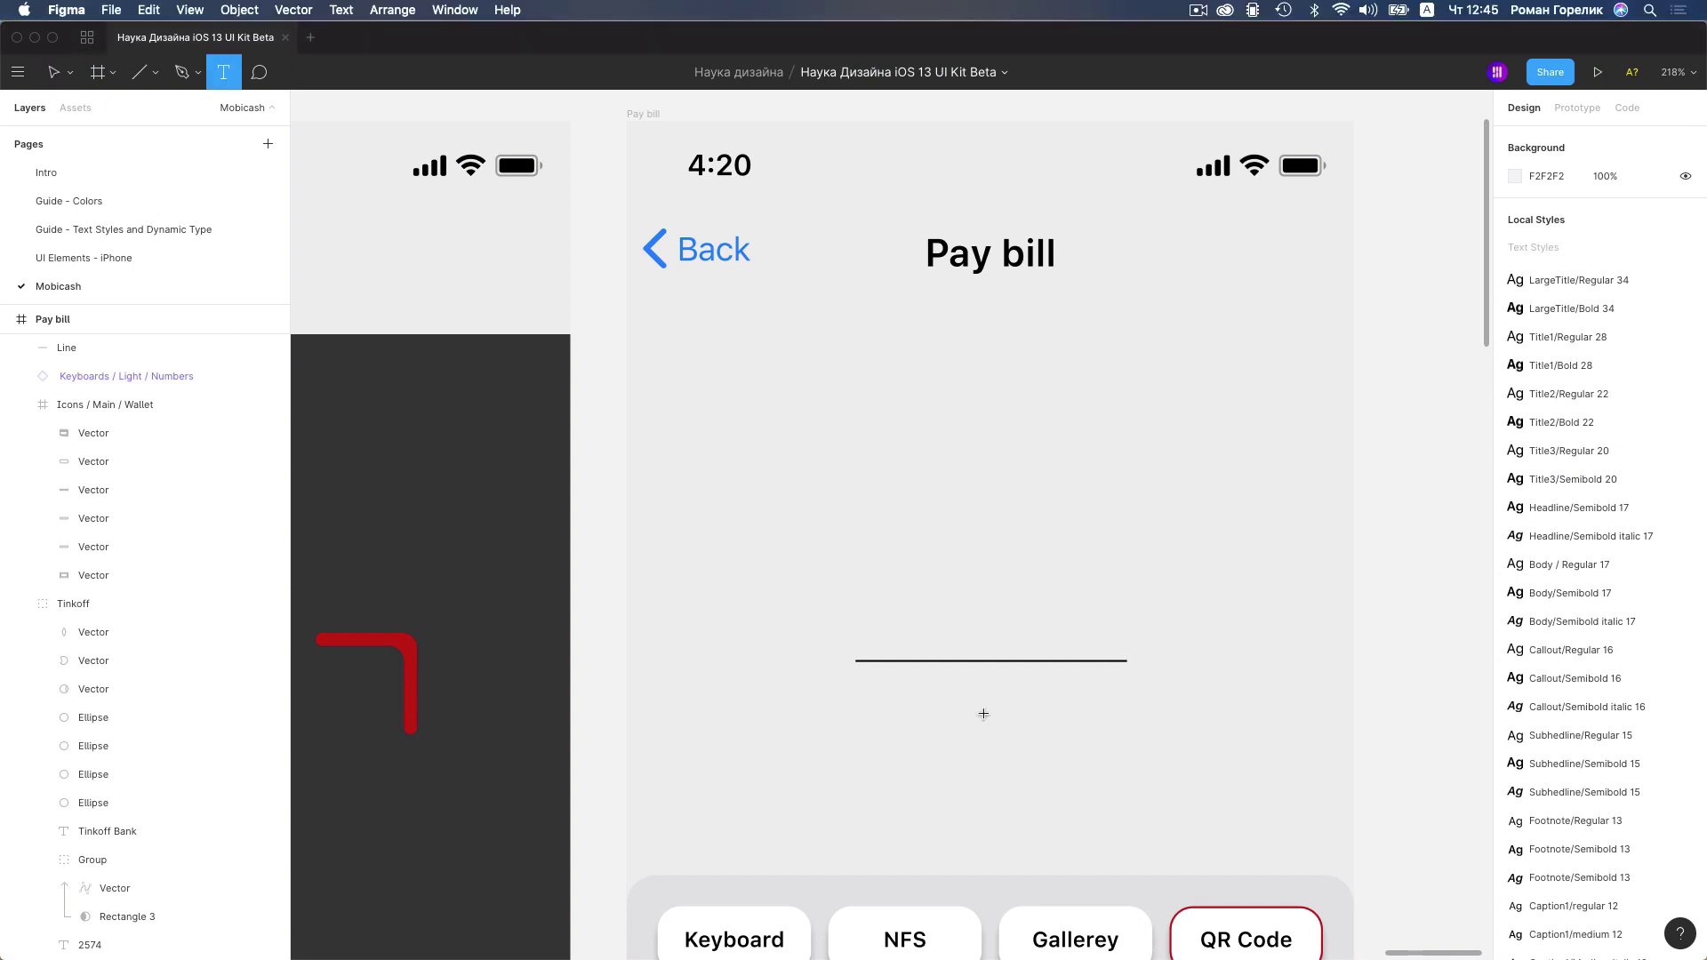
left_click(989, 695)
type("Enter bill number")
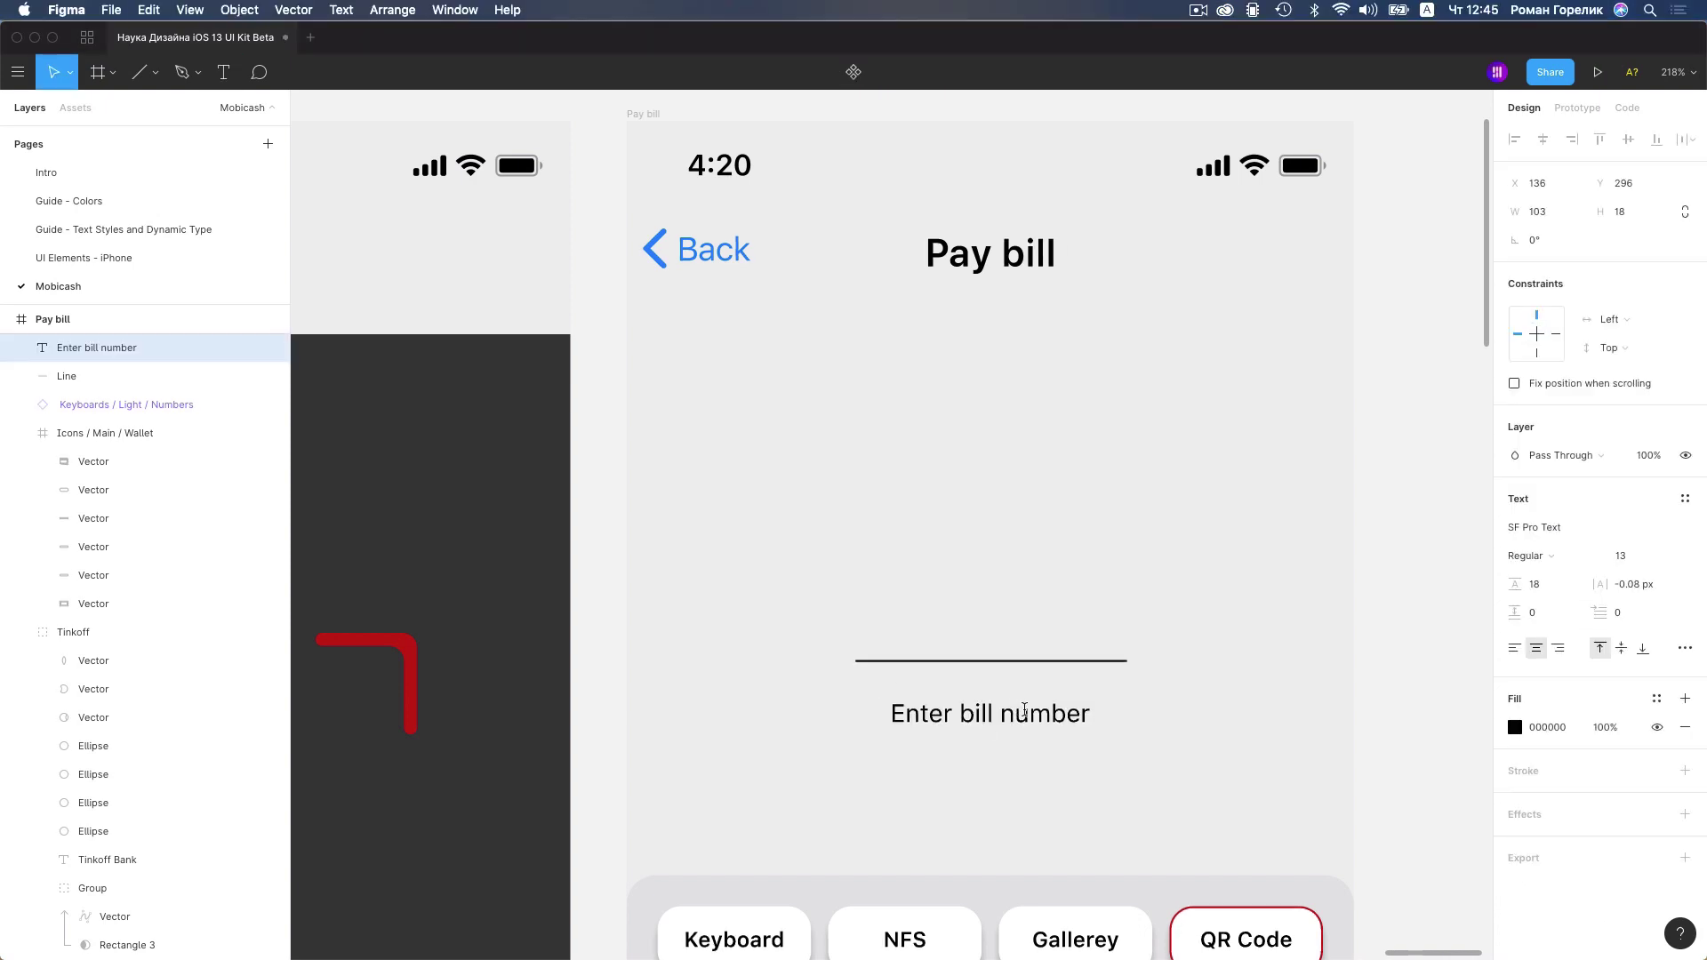
key("Escape")
left_click_drag(1052, 712, 1059, 708)
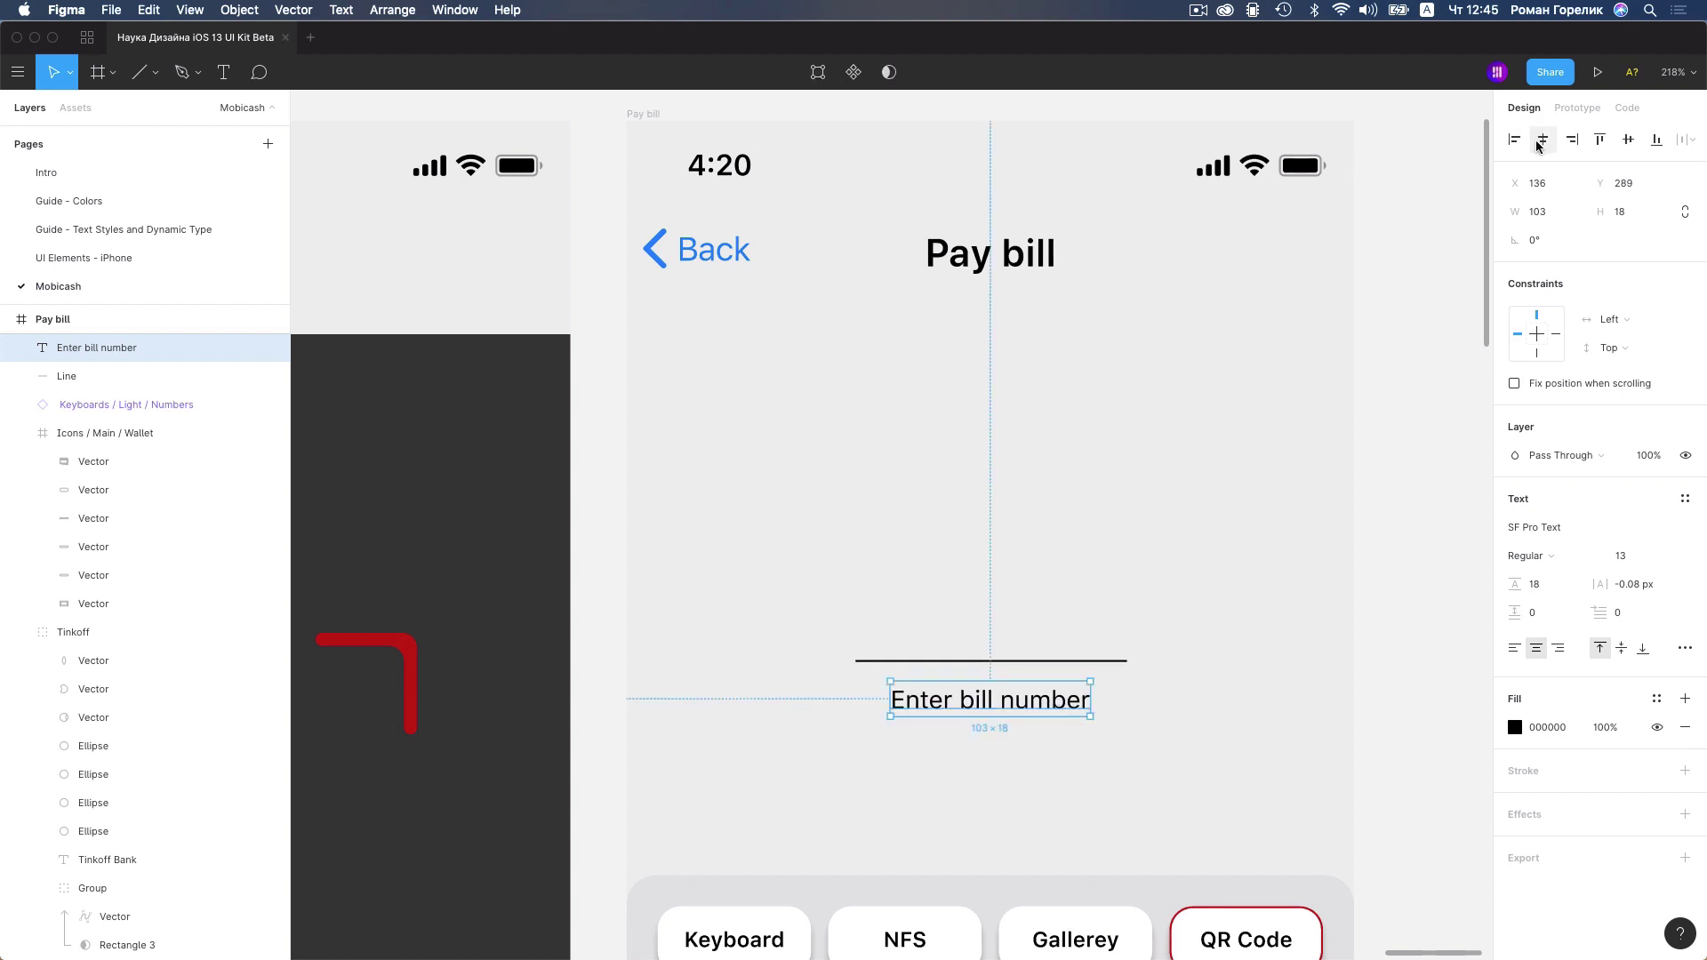
left_click(964, 465)
scroll(1006, 472, "down", 3)
scroll(1054, 485, "down", 3)
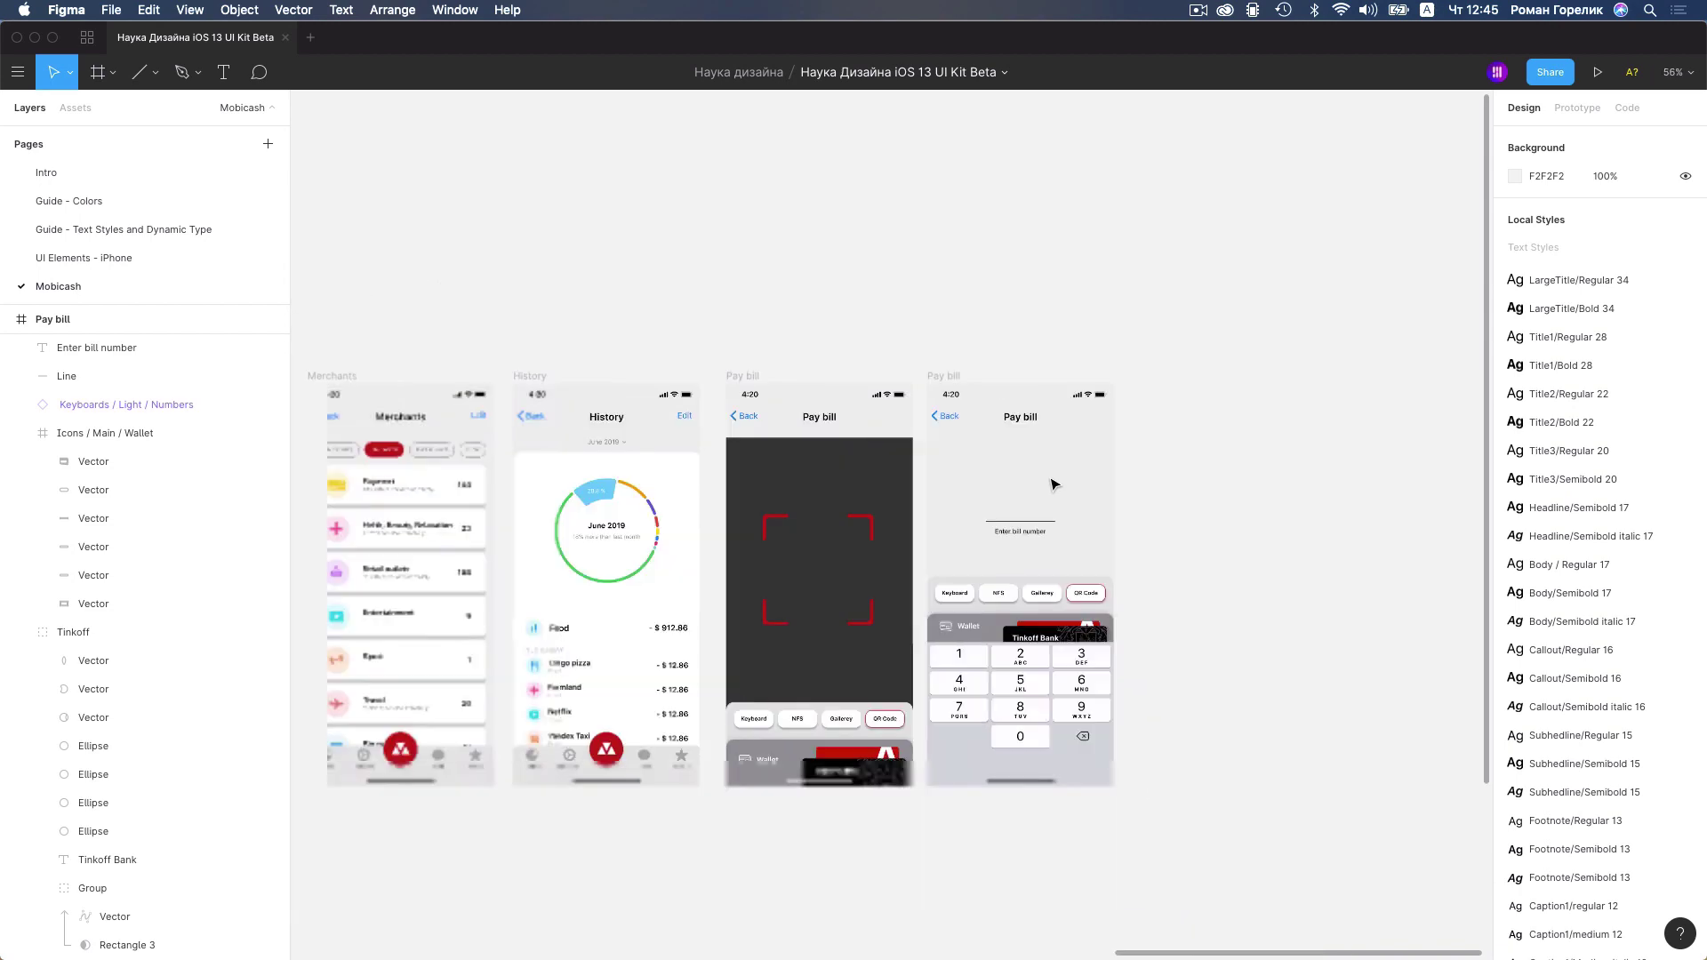
scroll(1063, 489, "up", 1)
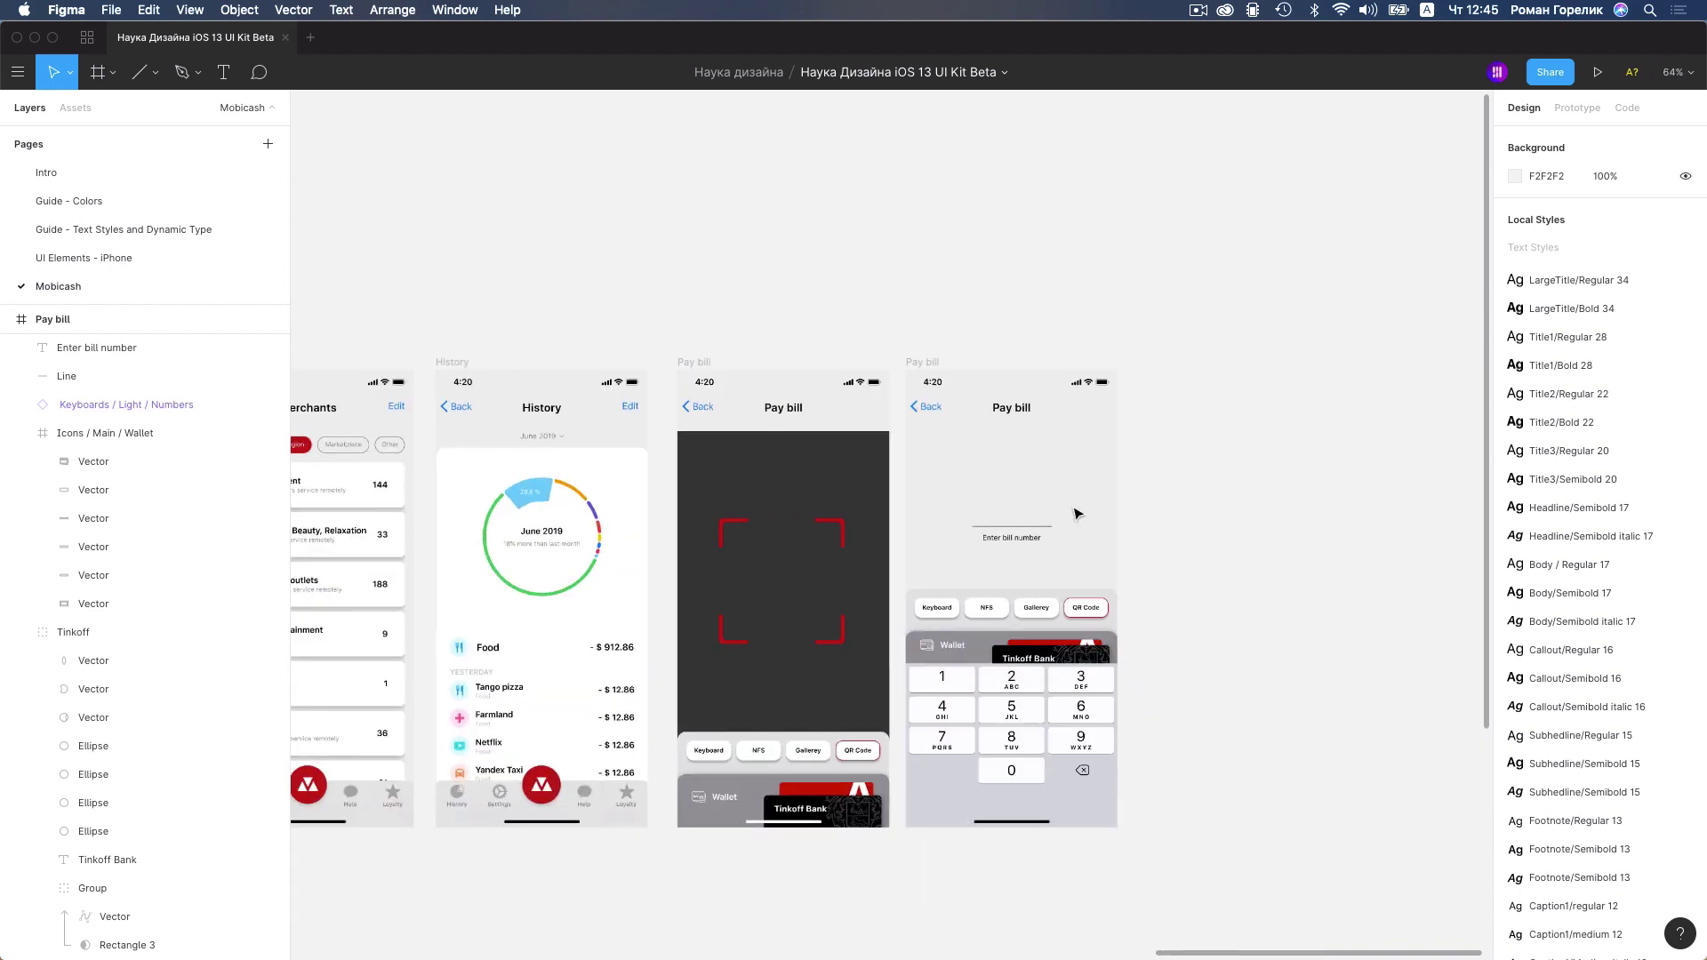
scroll(1078, 514, "down", 1)
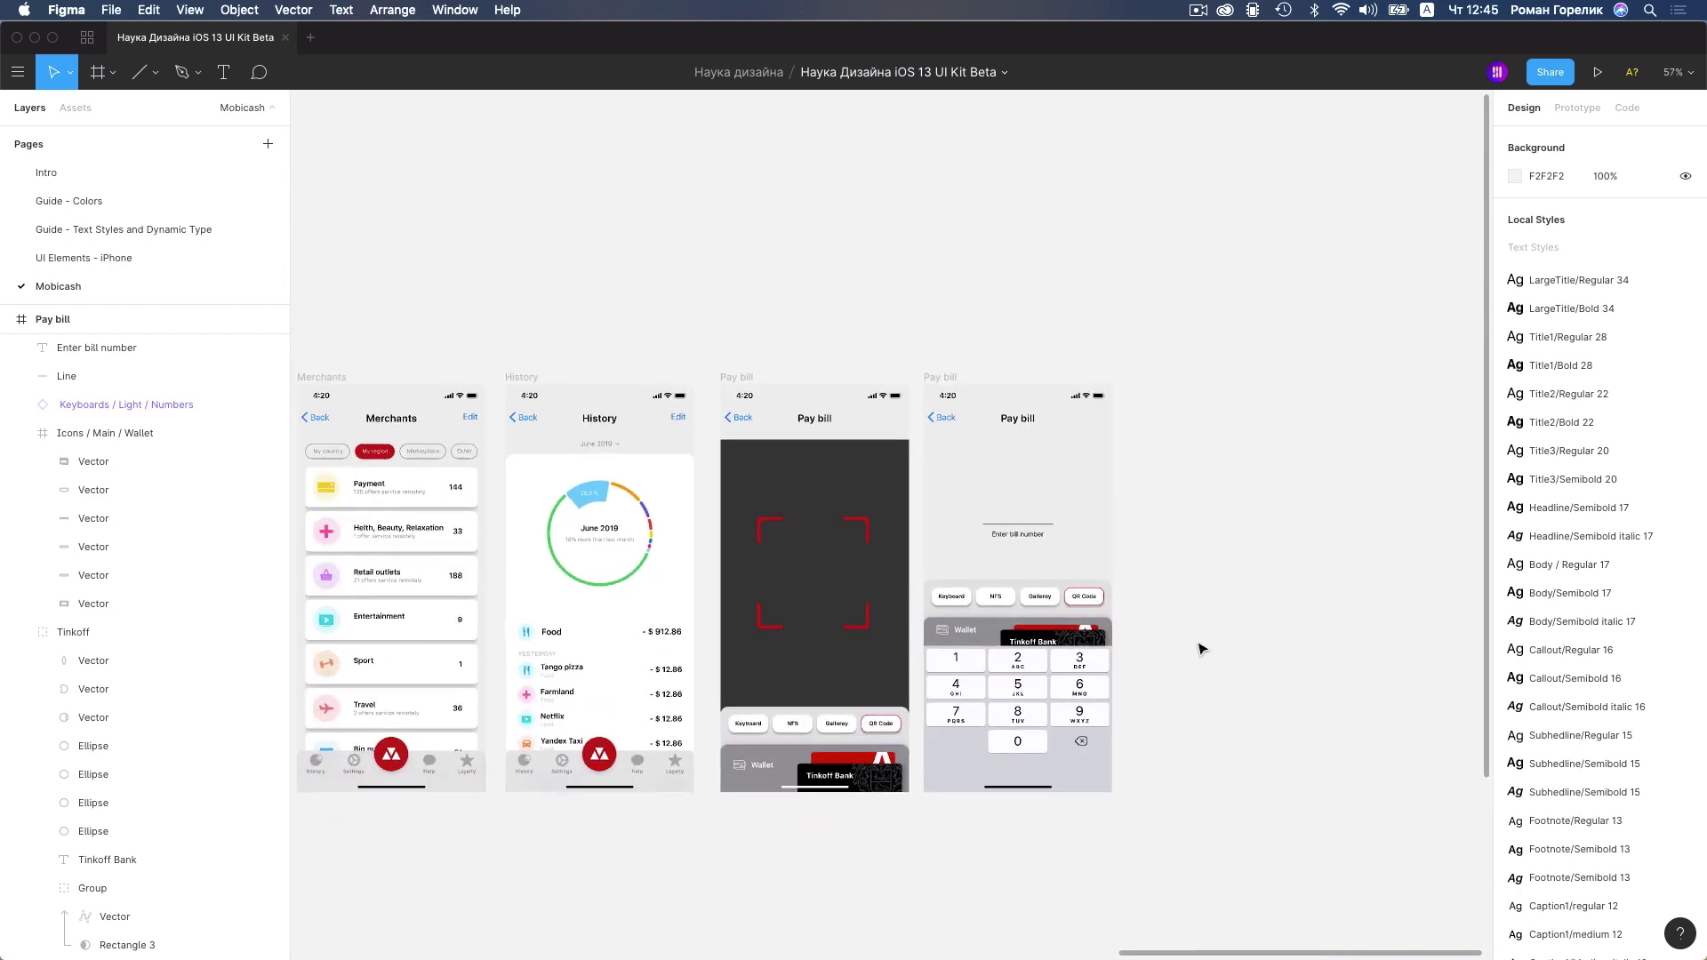
left_click_drag(868, 506, 1263, 496)
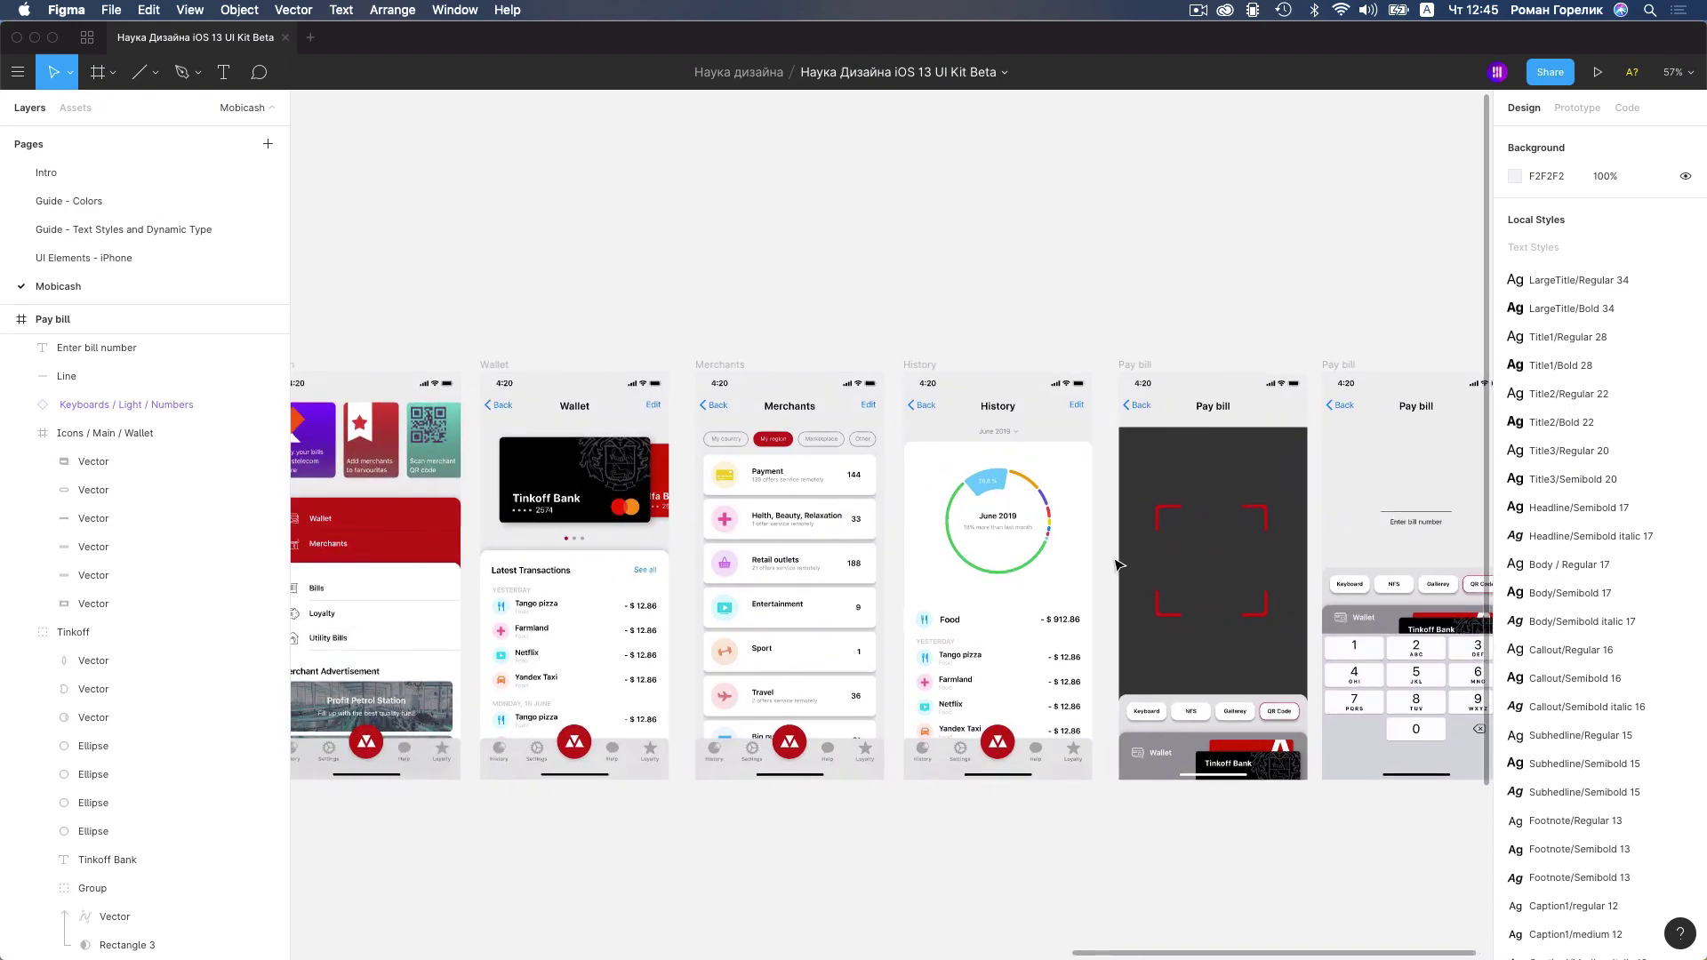
scroll(1106, 569, "down", 2)
scroll(1105, 569, "down", 3)
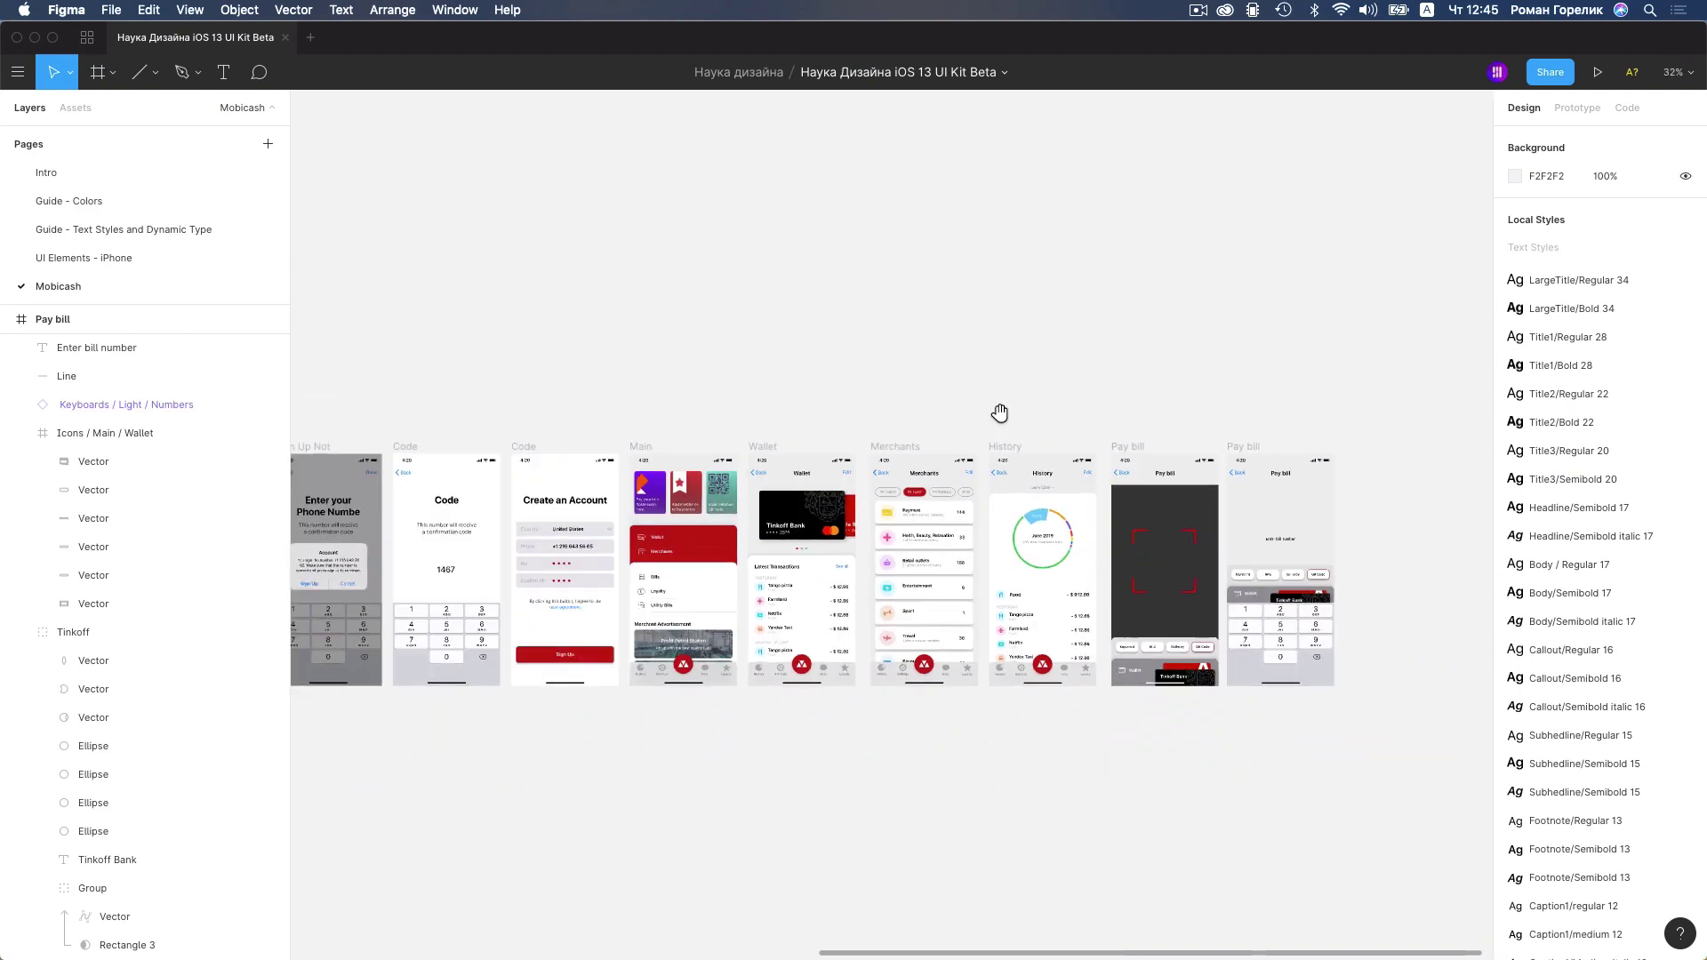
scroll(978, 400, "left", 5)
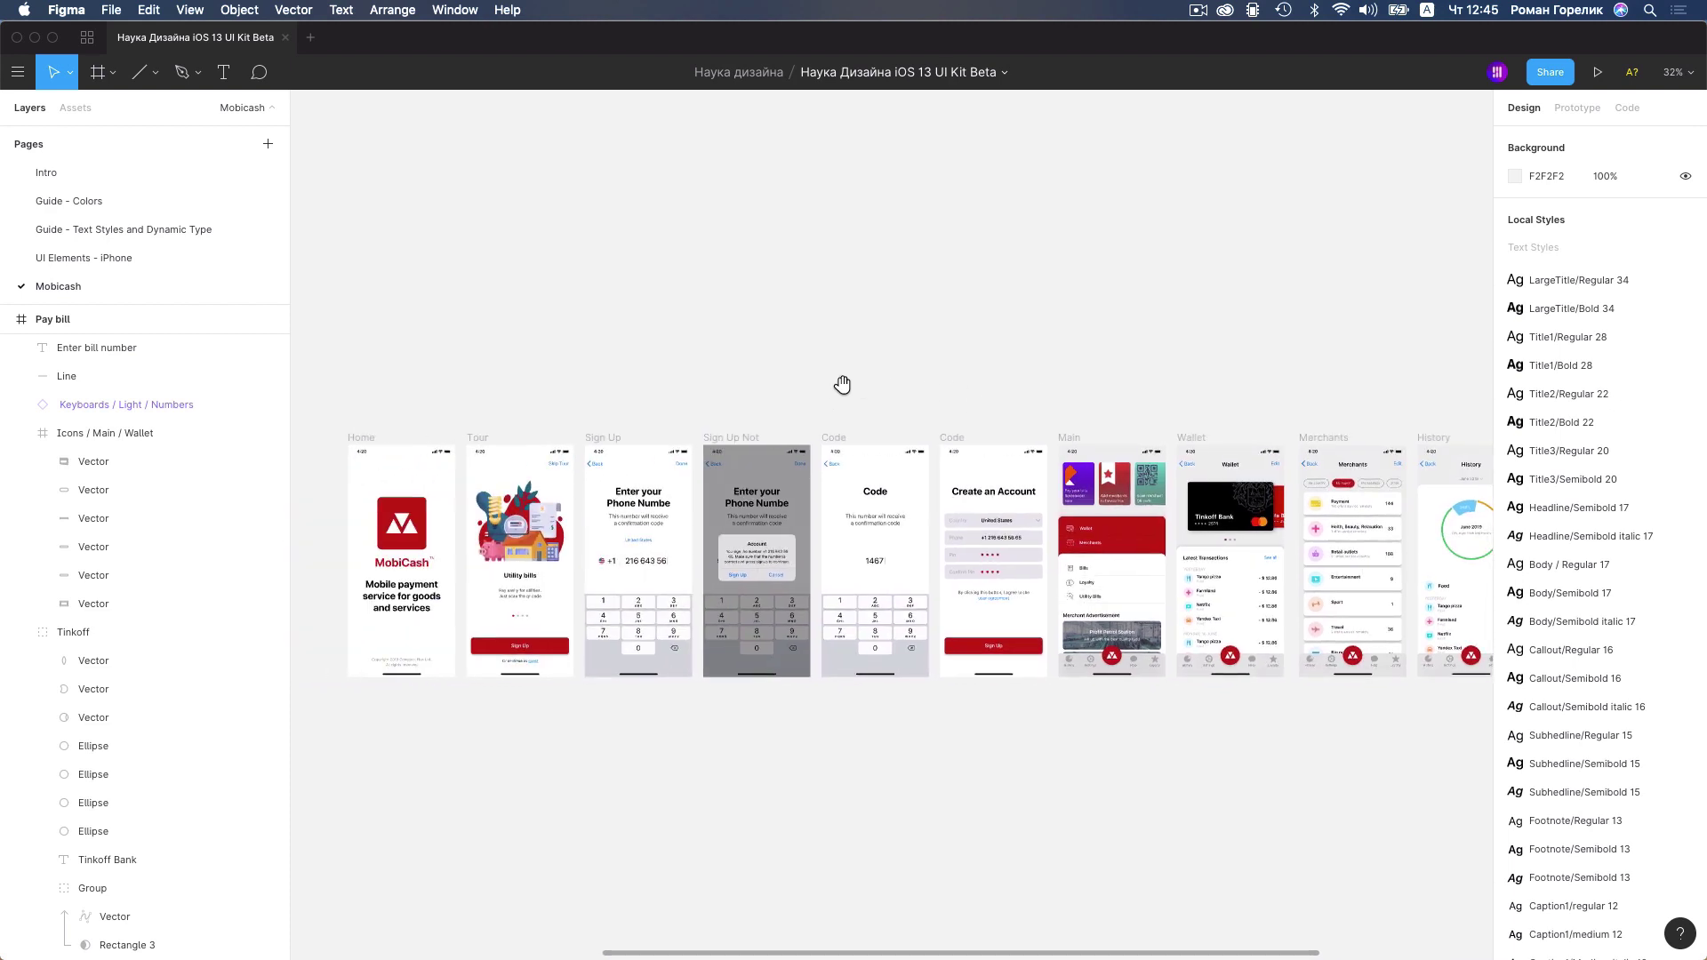
scroll(836, 384, "right", 5)
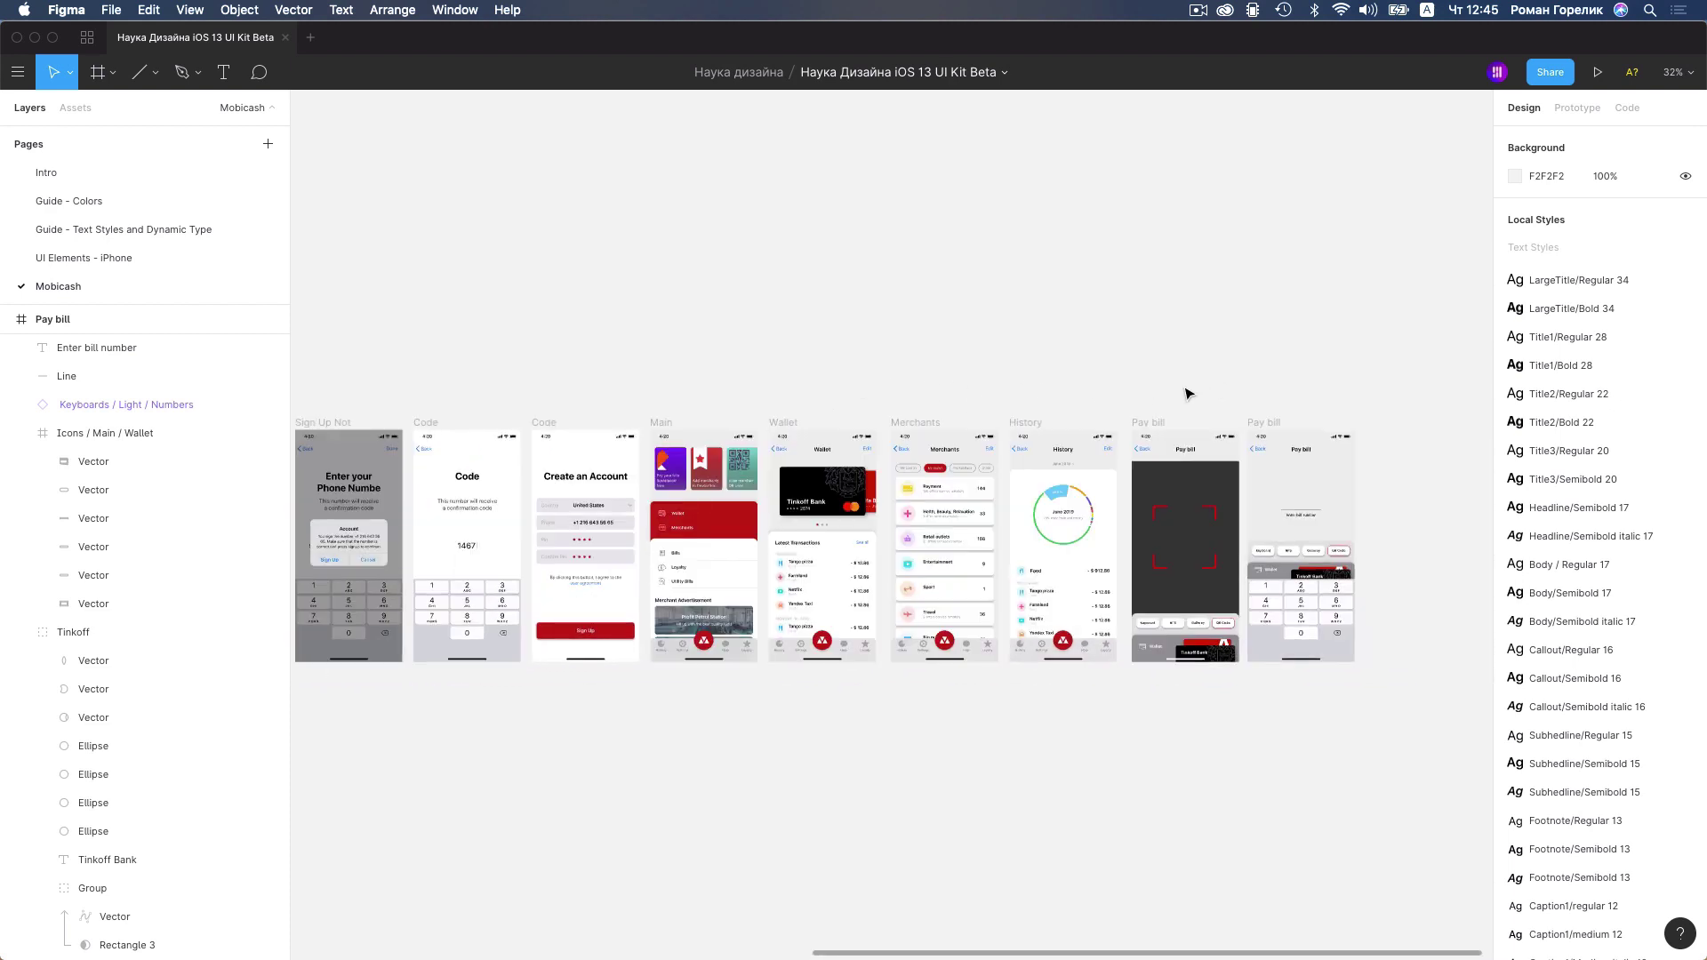
scroll(1188, 394, "right", 1)
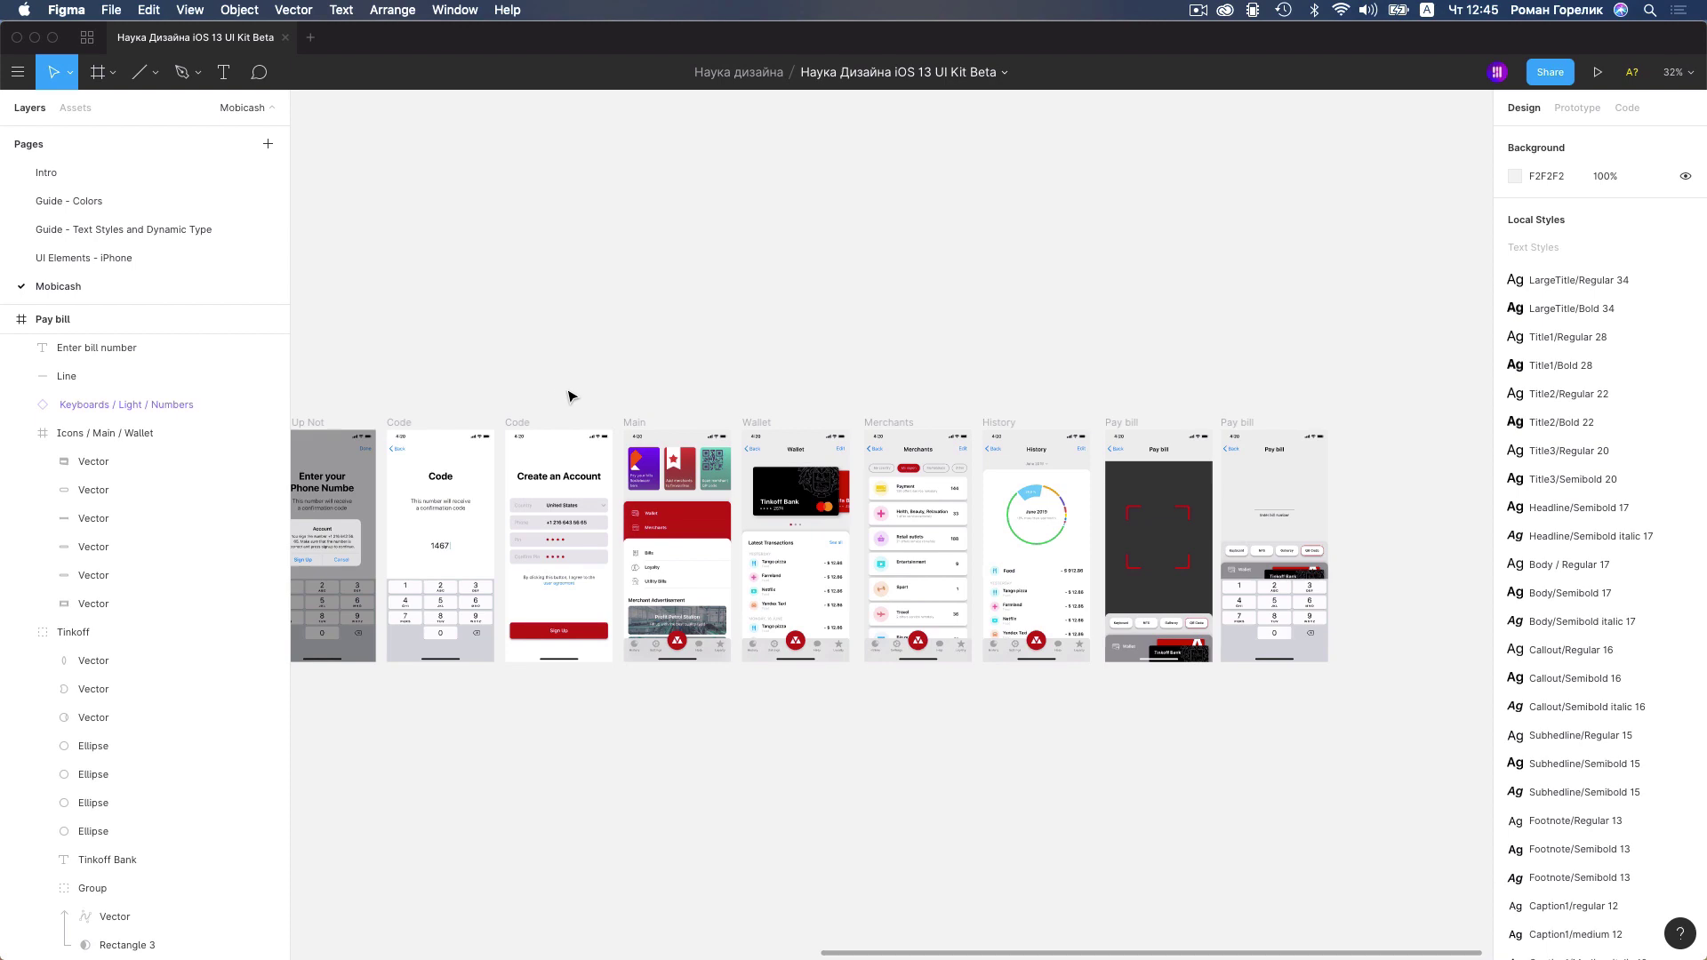
left_click(678, 650)
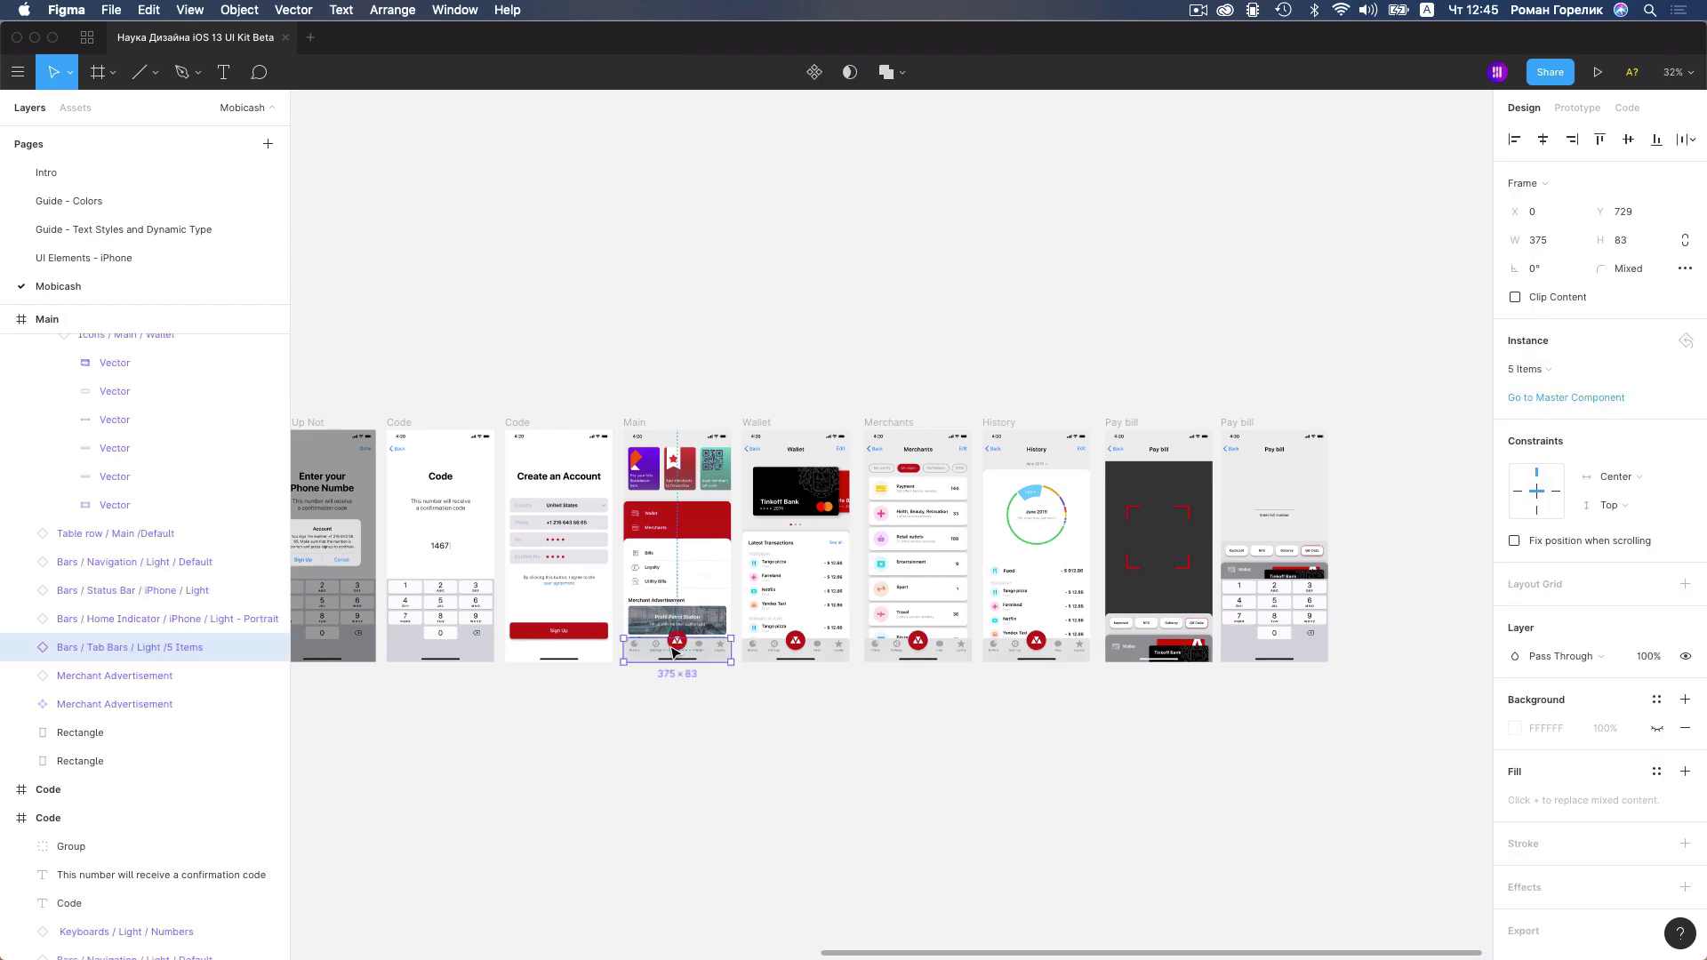
scroll(674, 651, "up", 5)
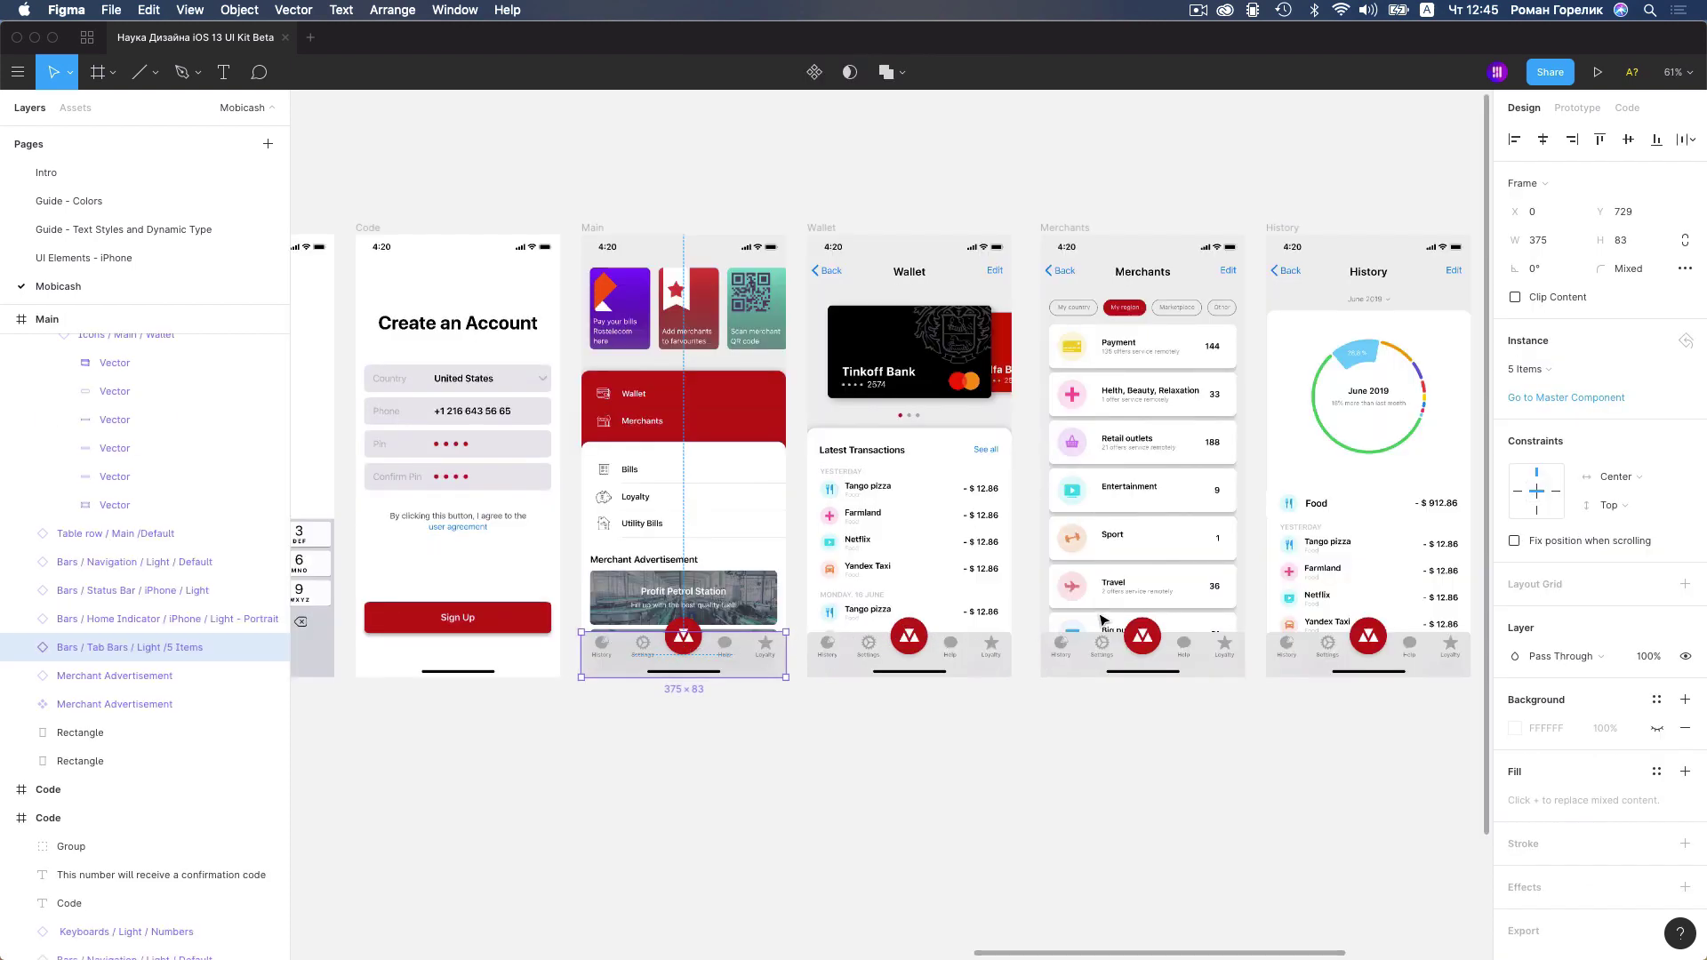
scroll(1101, 619, "down", 5)
scroll(1023, 619, "down", 3)
scroll(930, 620, "down", 3)
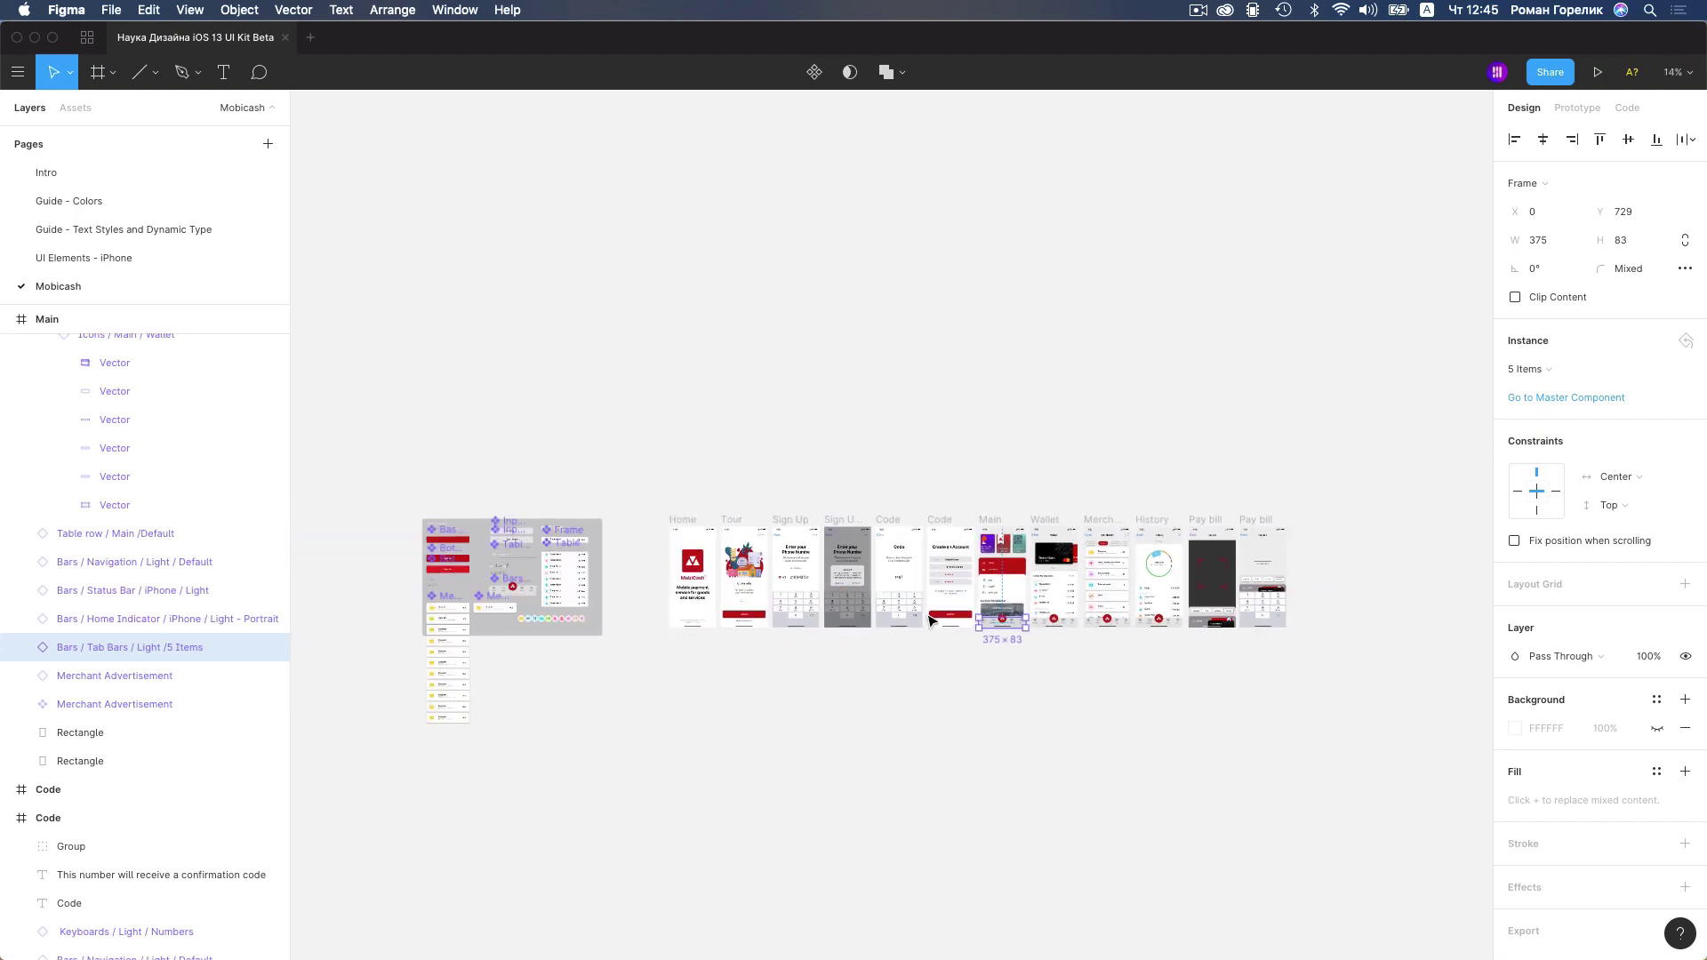
Make the tab bar master's red Ellipse button navigate to Pay bill On Tap
double_click(513, 590)
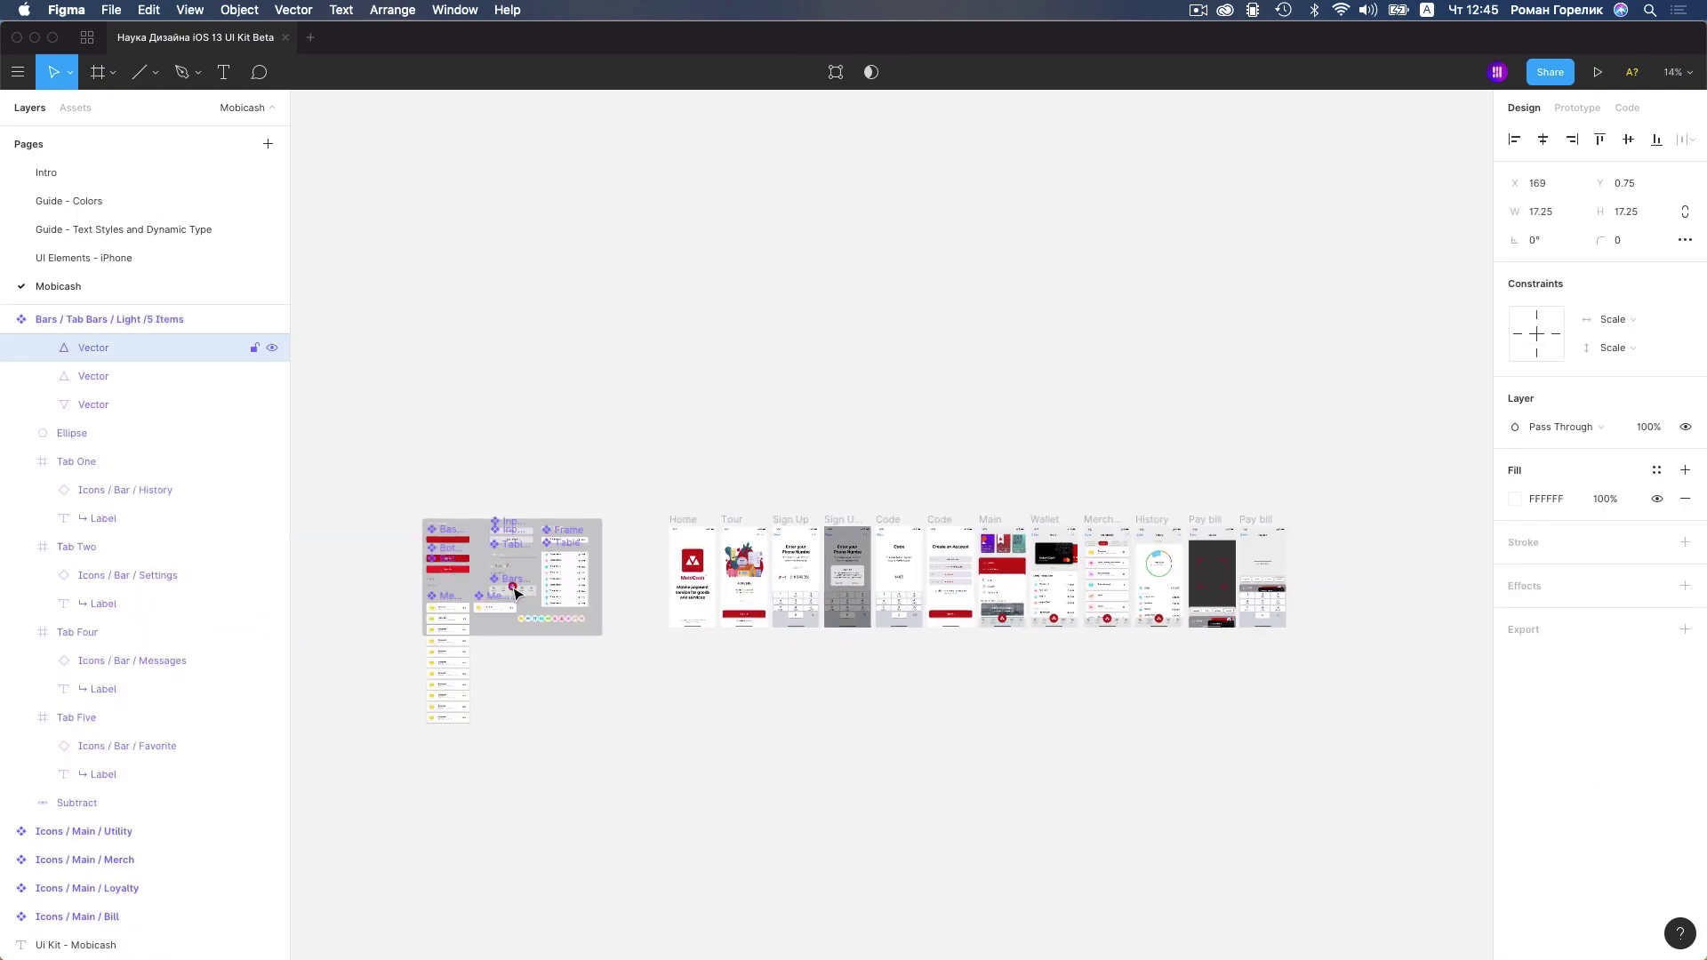
left_click(530, 656)
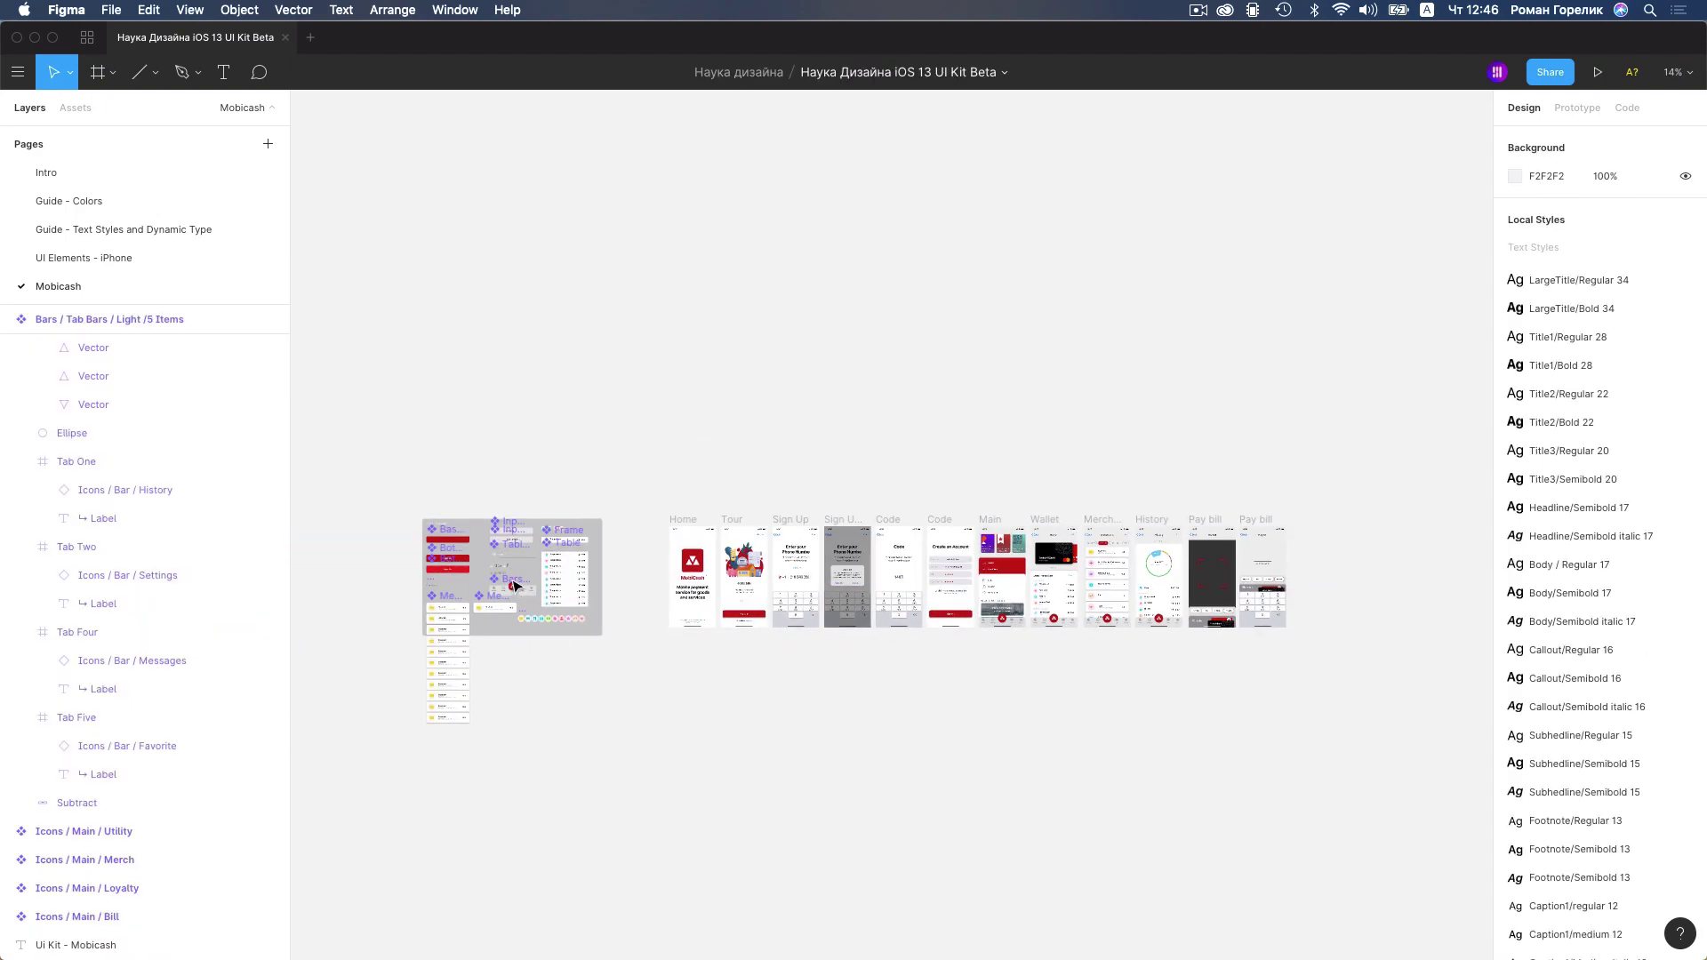
left_click(524, 598)
scroll(524, 597, "up", 10)
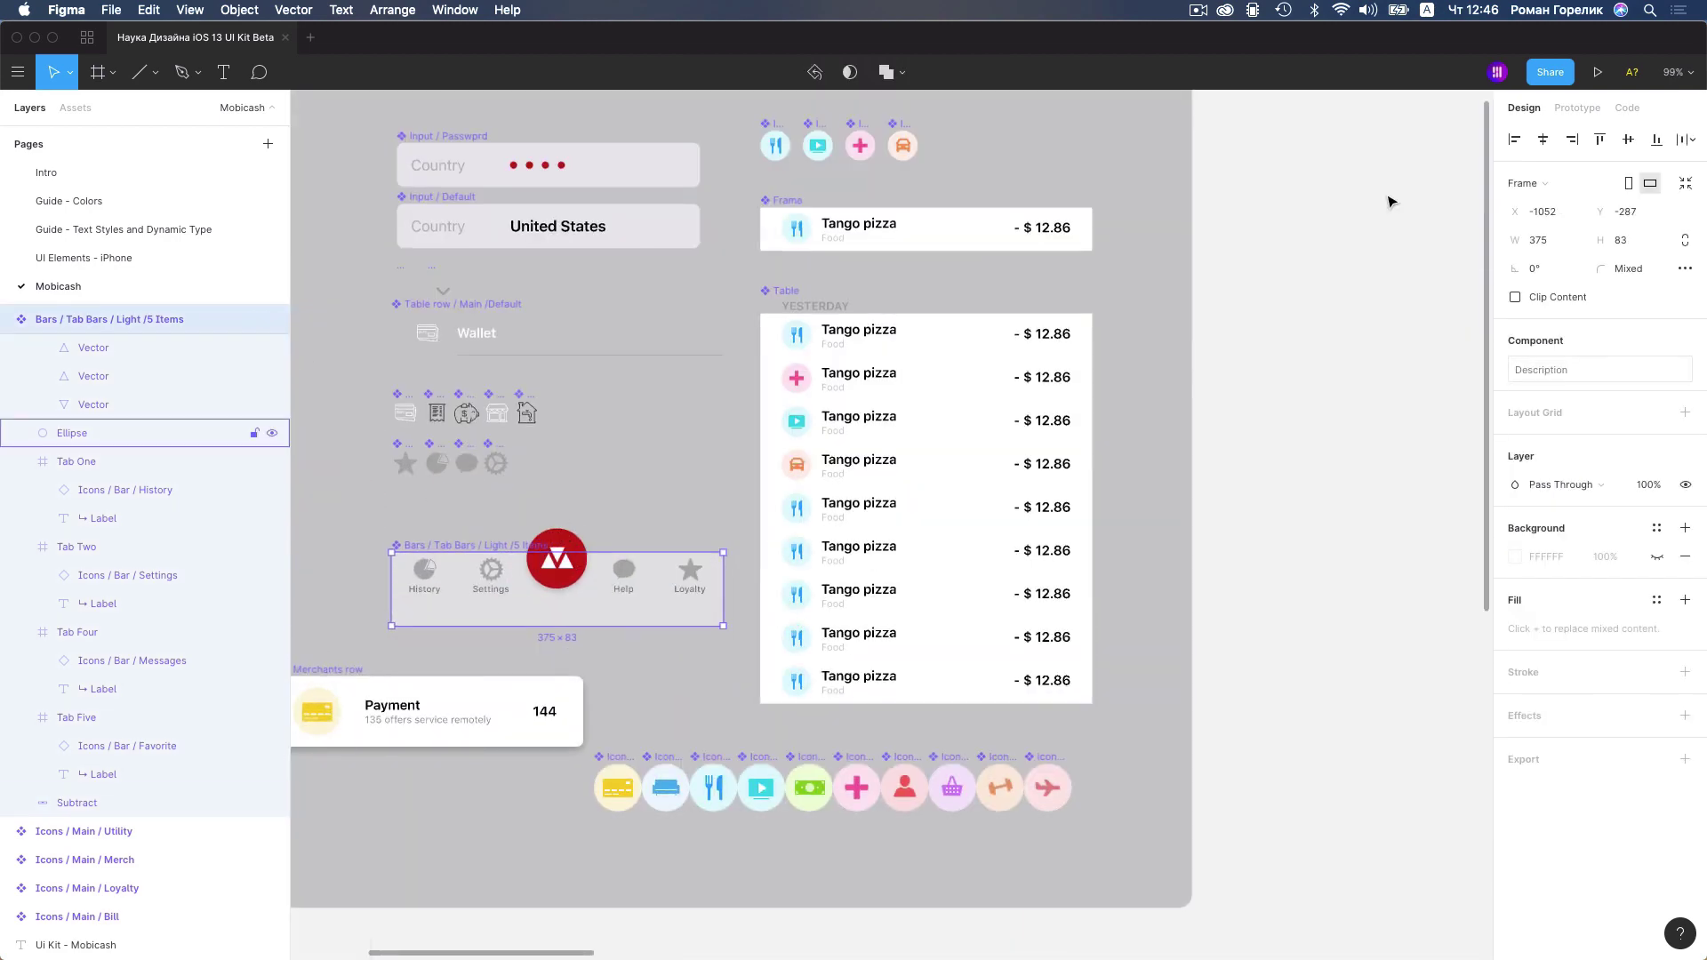
left_click(1591, 110)
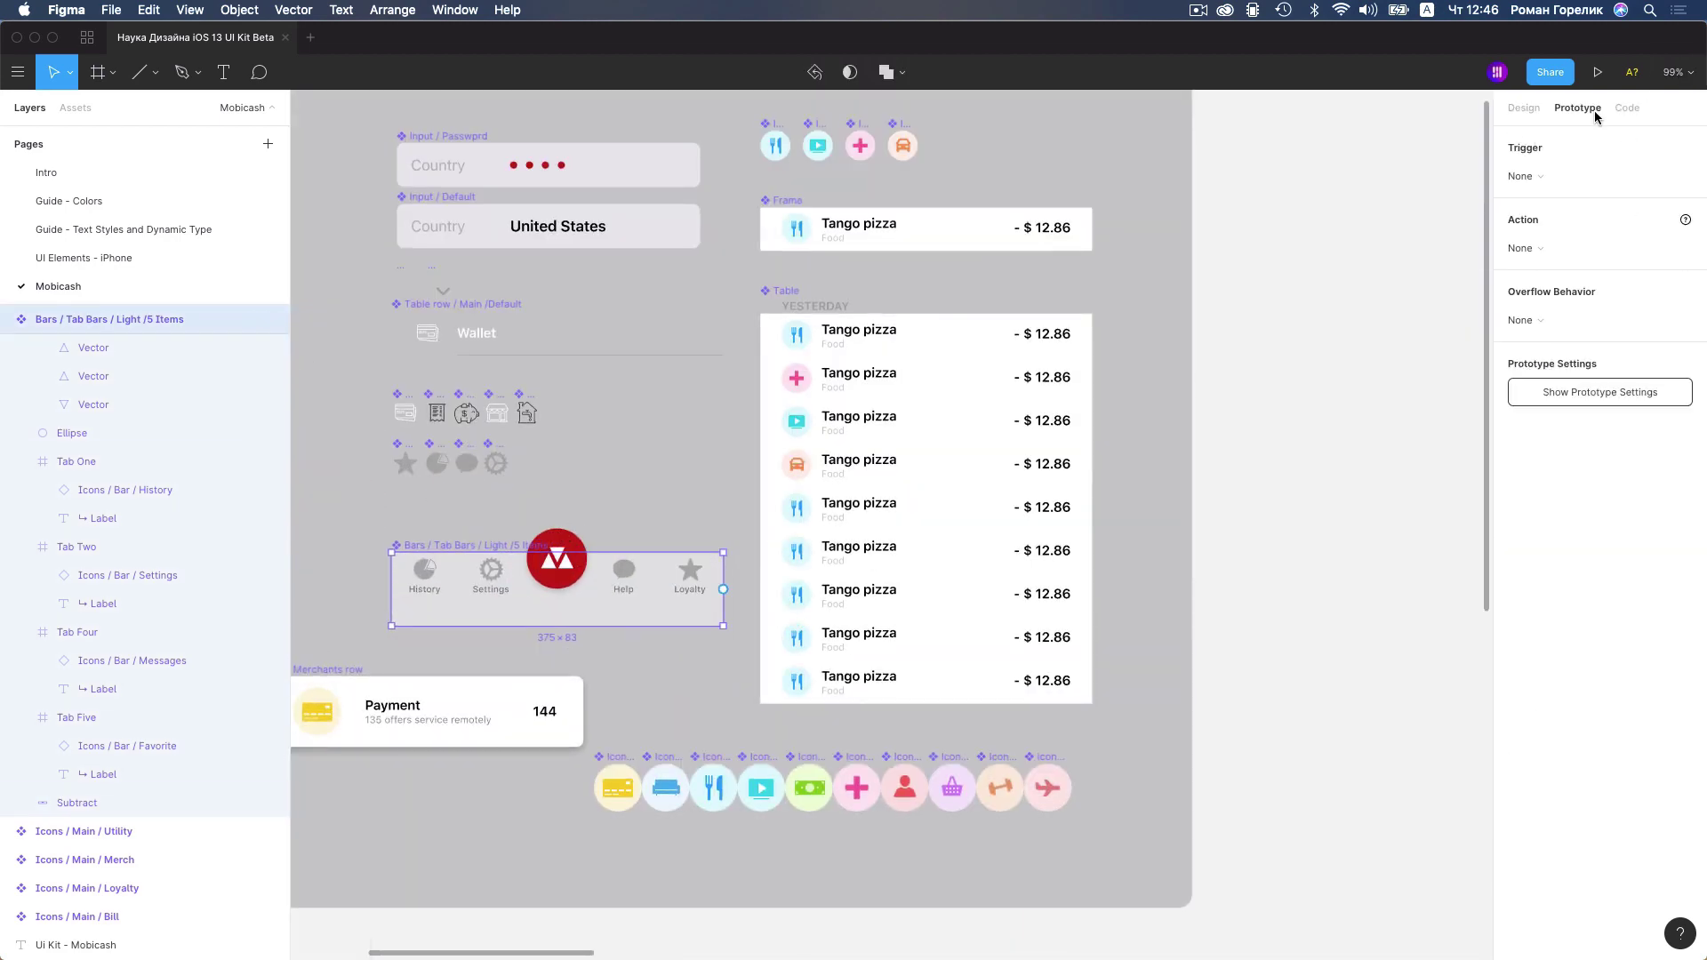
double_click(573, 544)
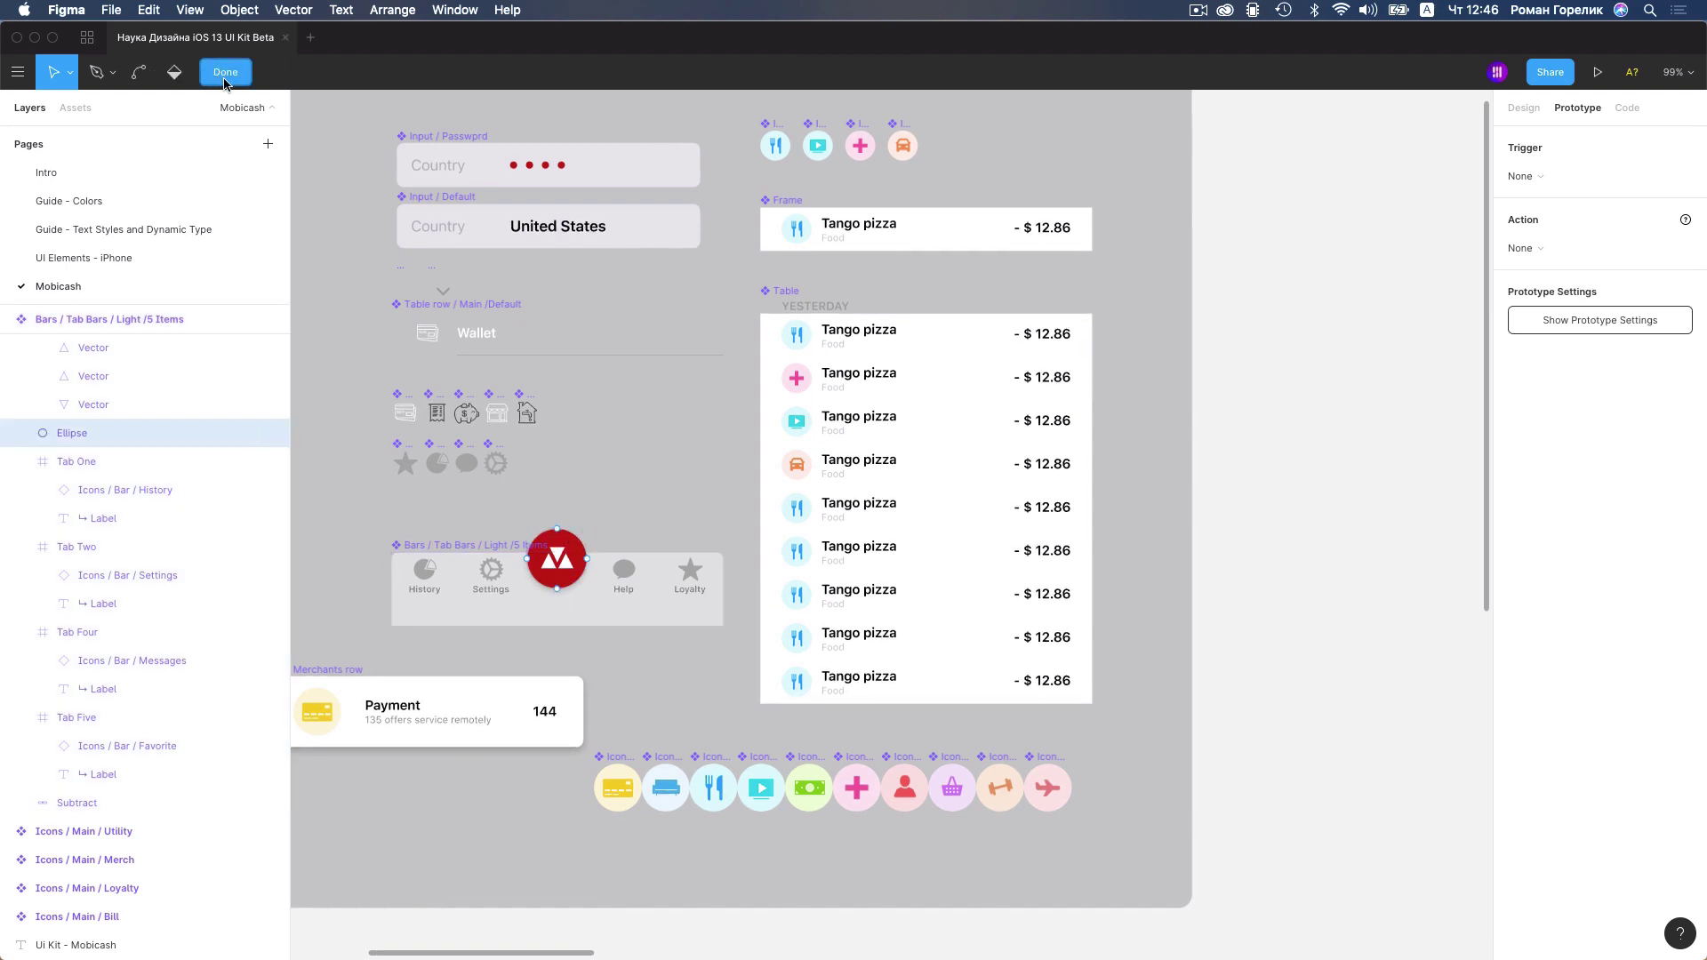
left_click(222, 71)
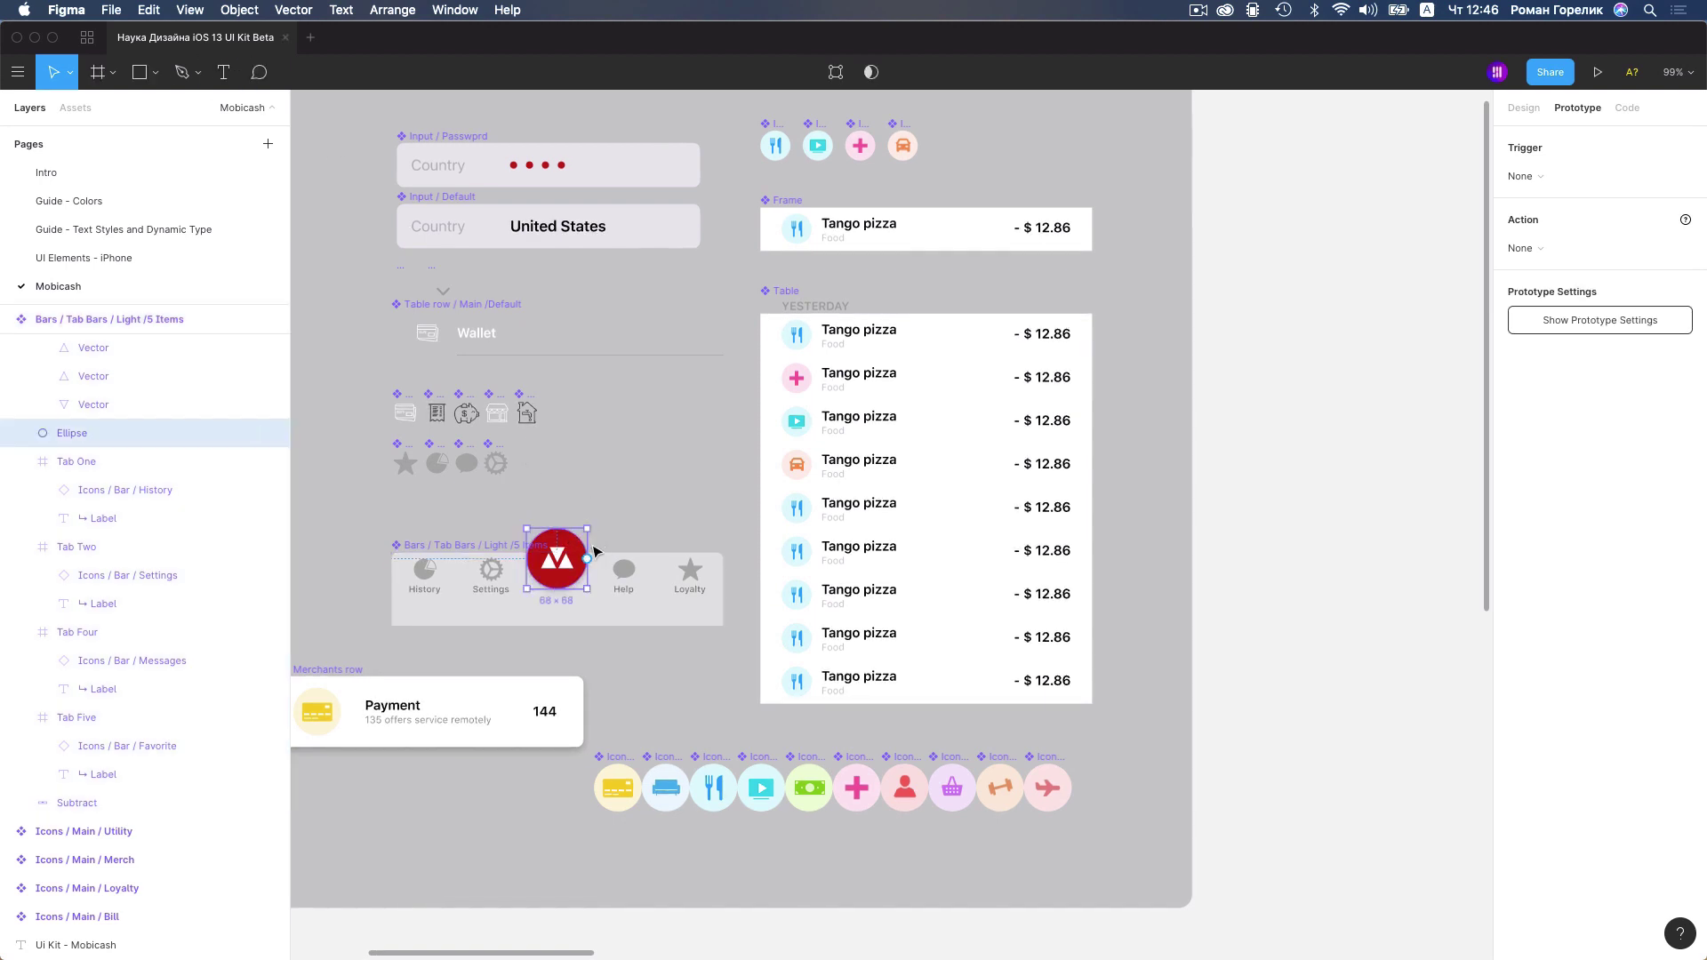
left_click(1541, 251)
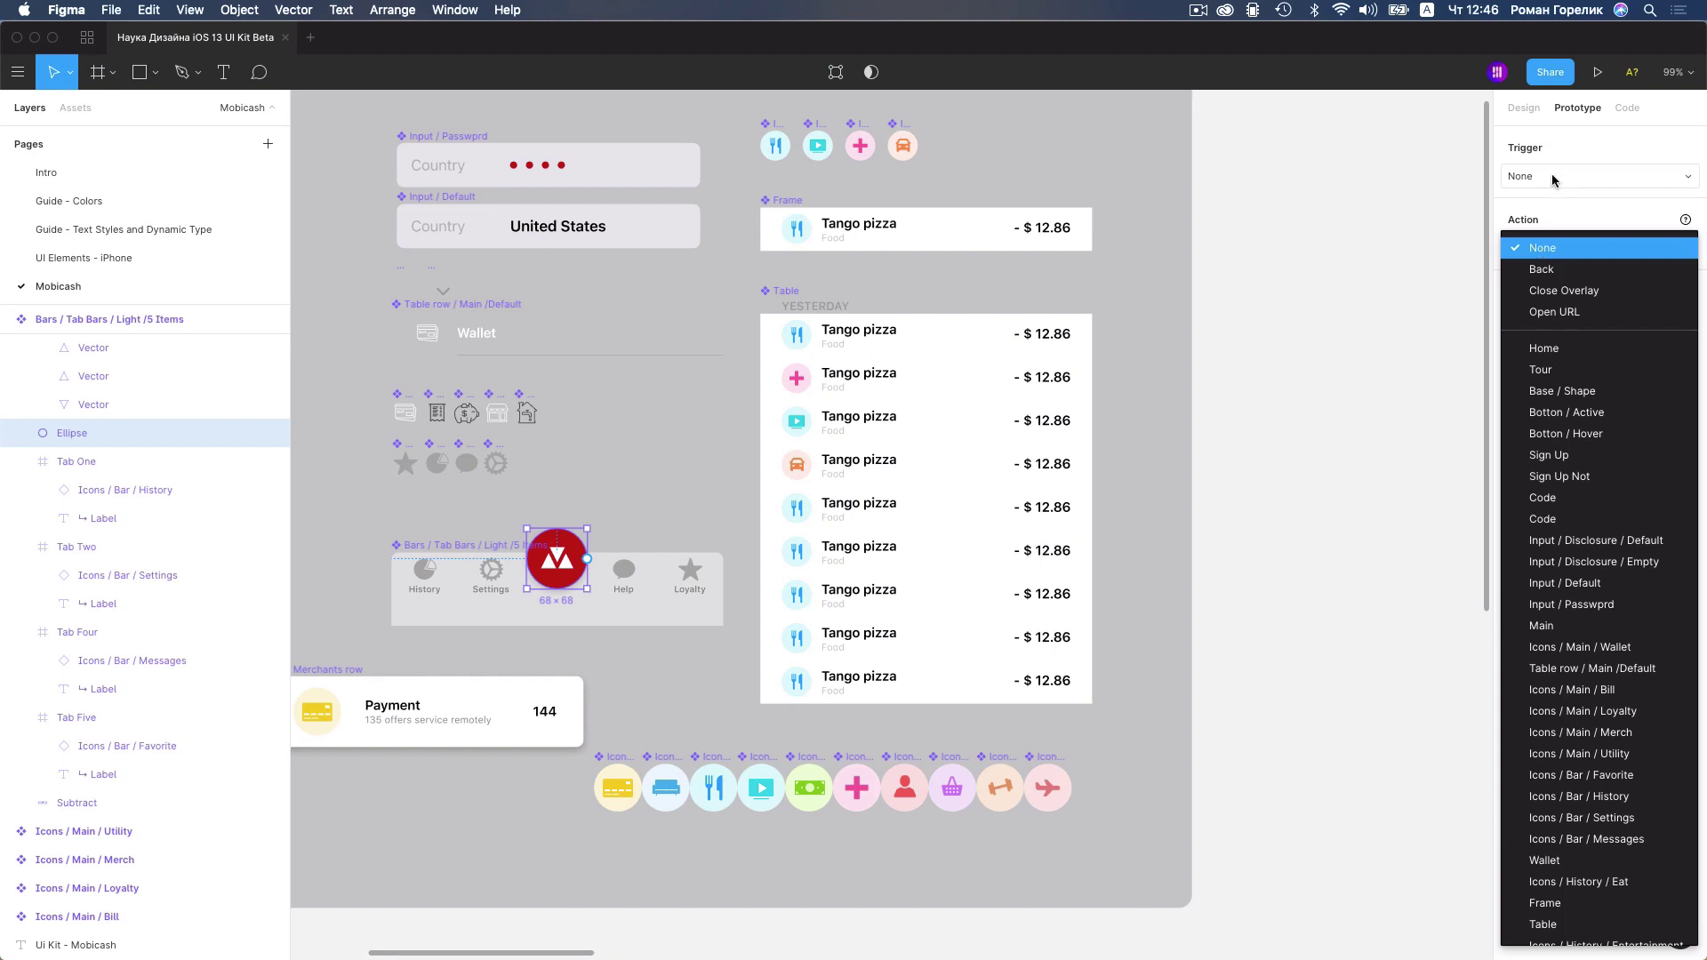
scroll(1581, 540, "down", 3)
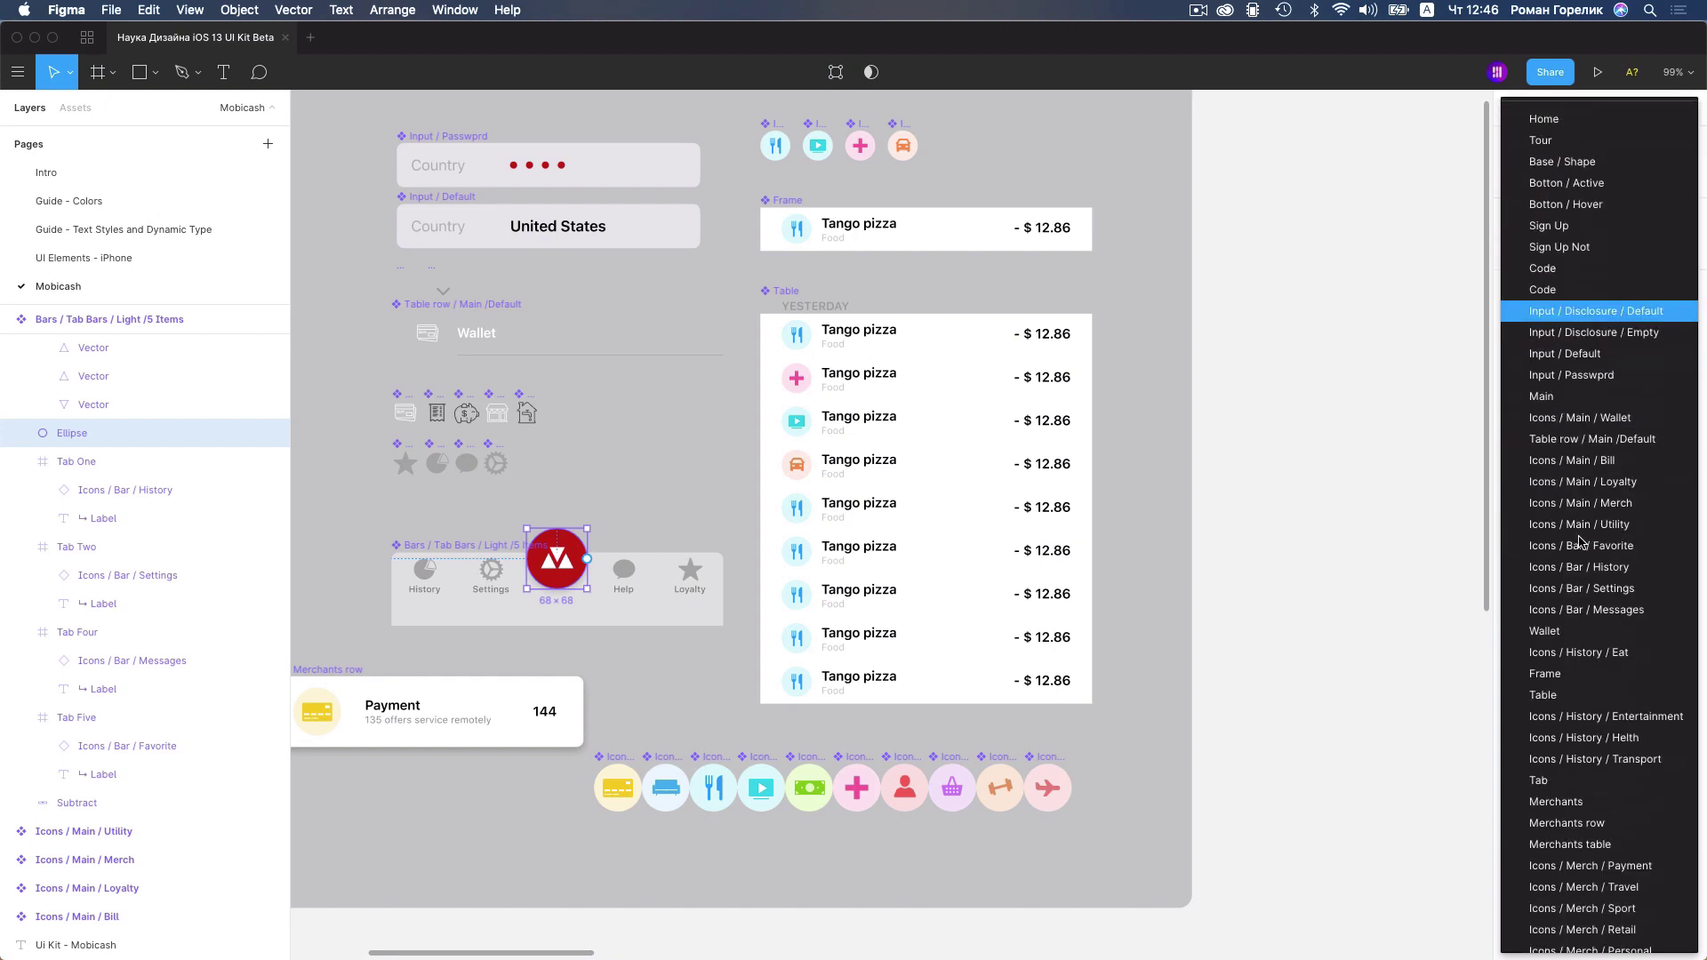
scroll(1580, 541, "down", 2)
scroll(1580, 540, "down", 1)
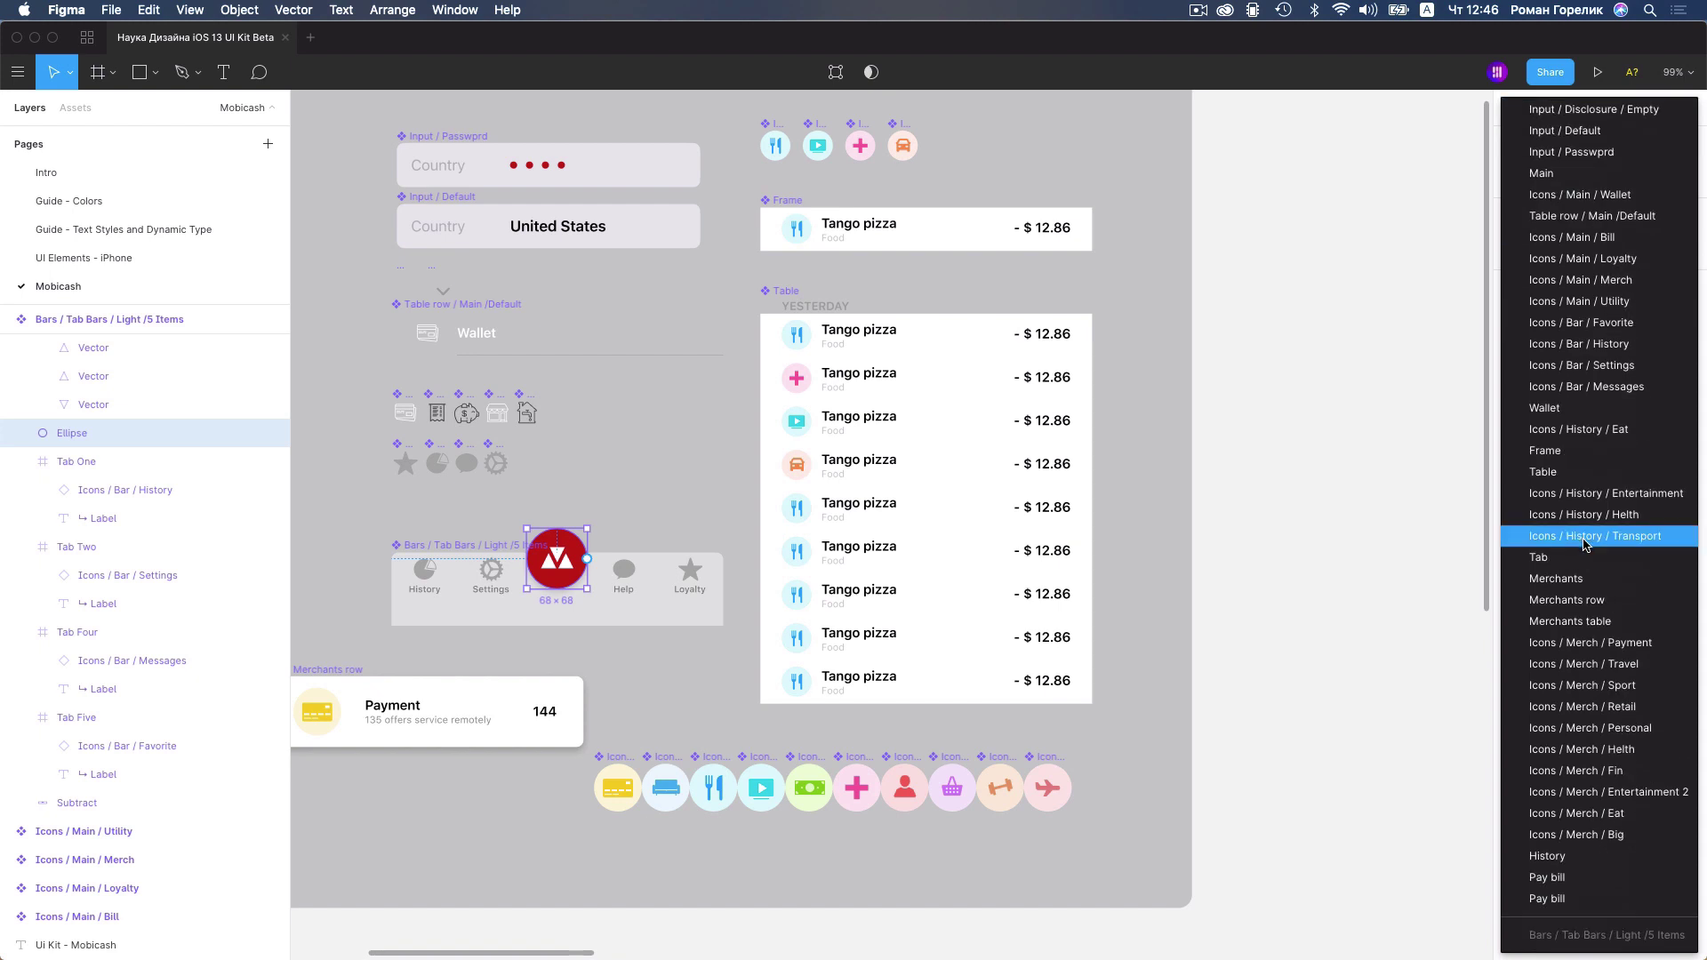
left_click(1576, 881)
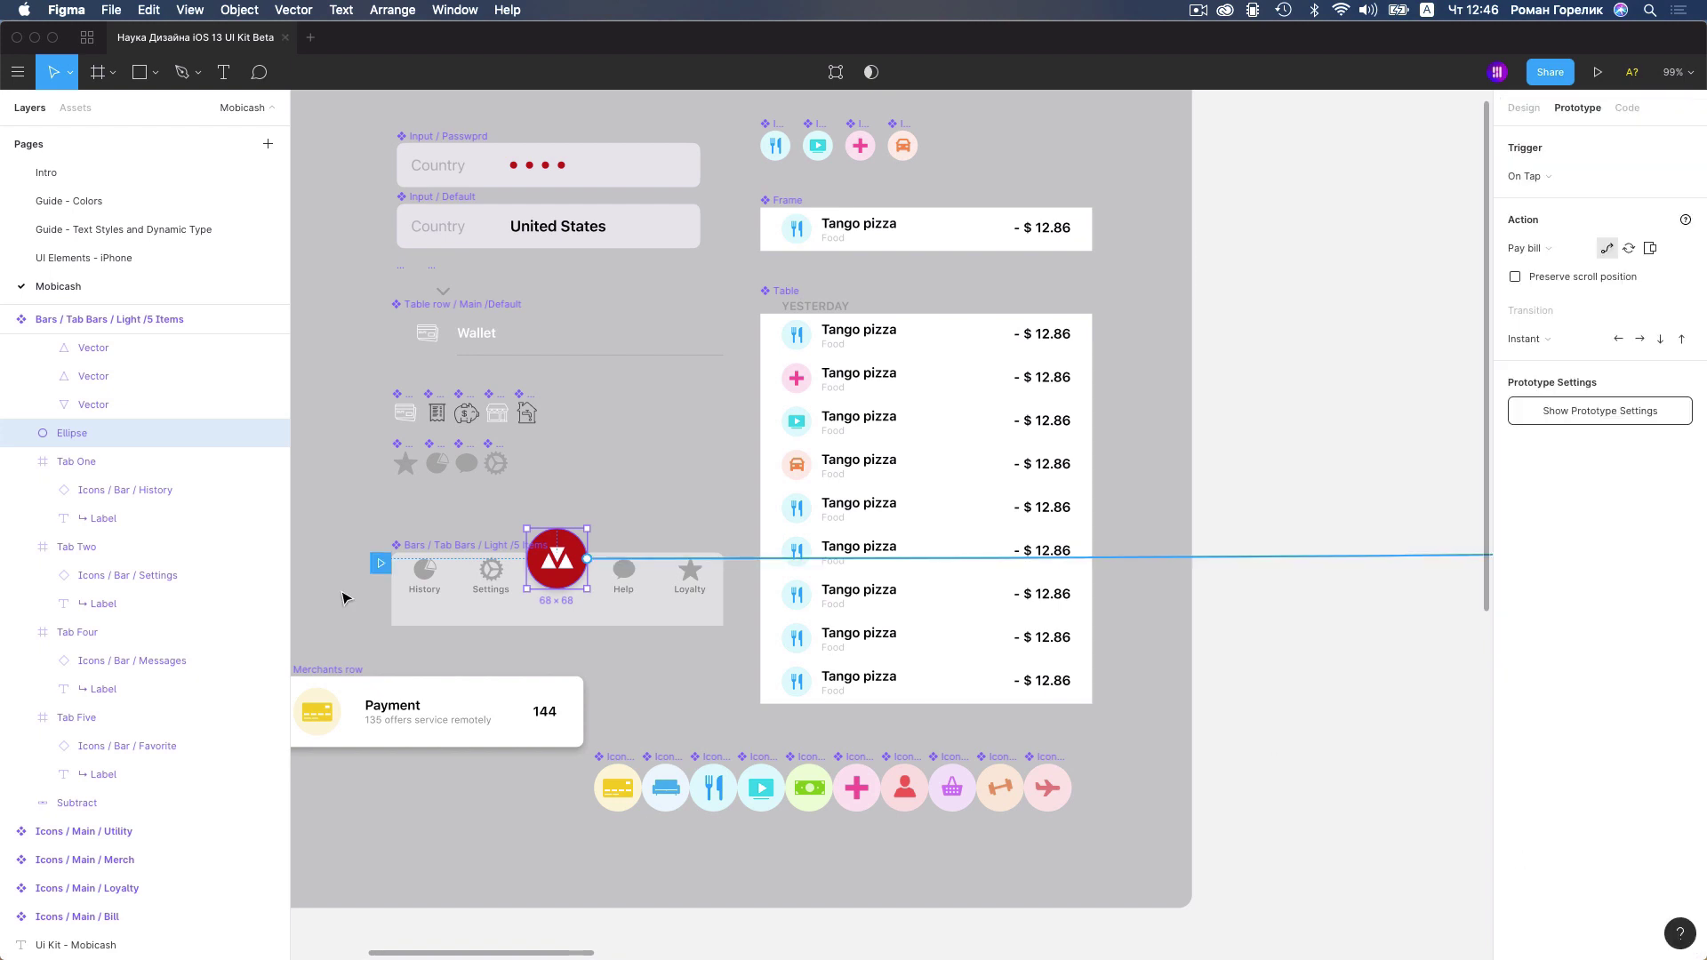
scroll(525, 538, "down", 5)
scroll(527, 537, "down", 5)
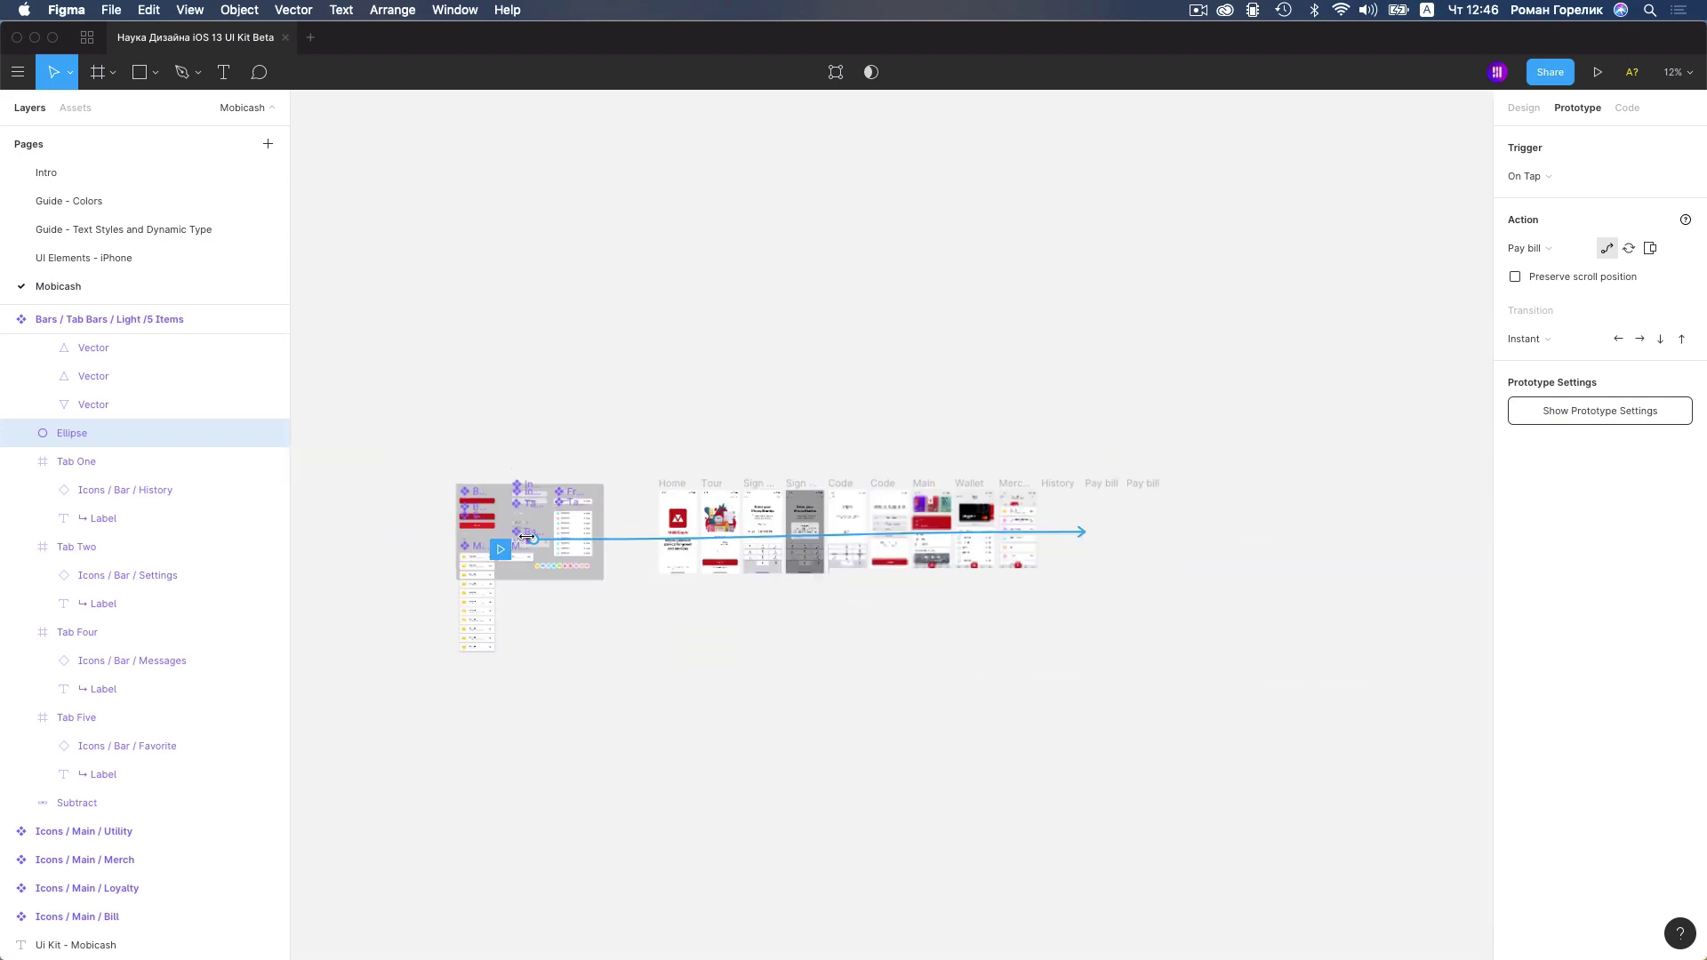
scroll(1052, 580, "up", 1)
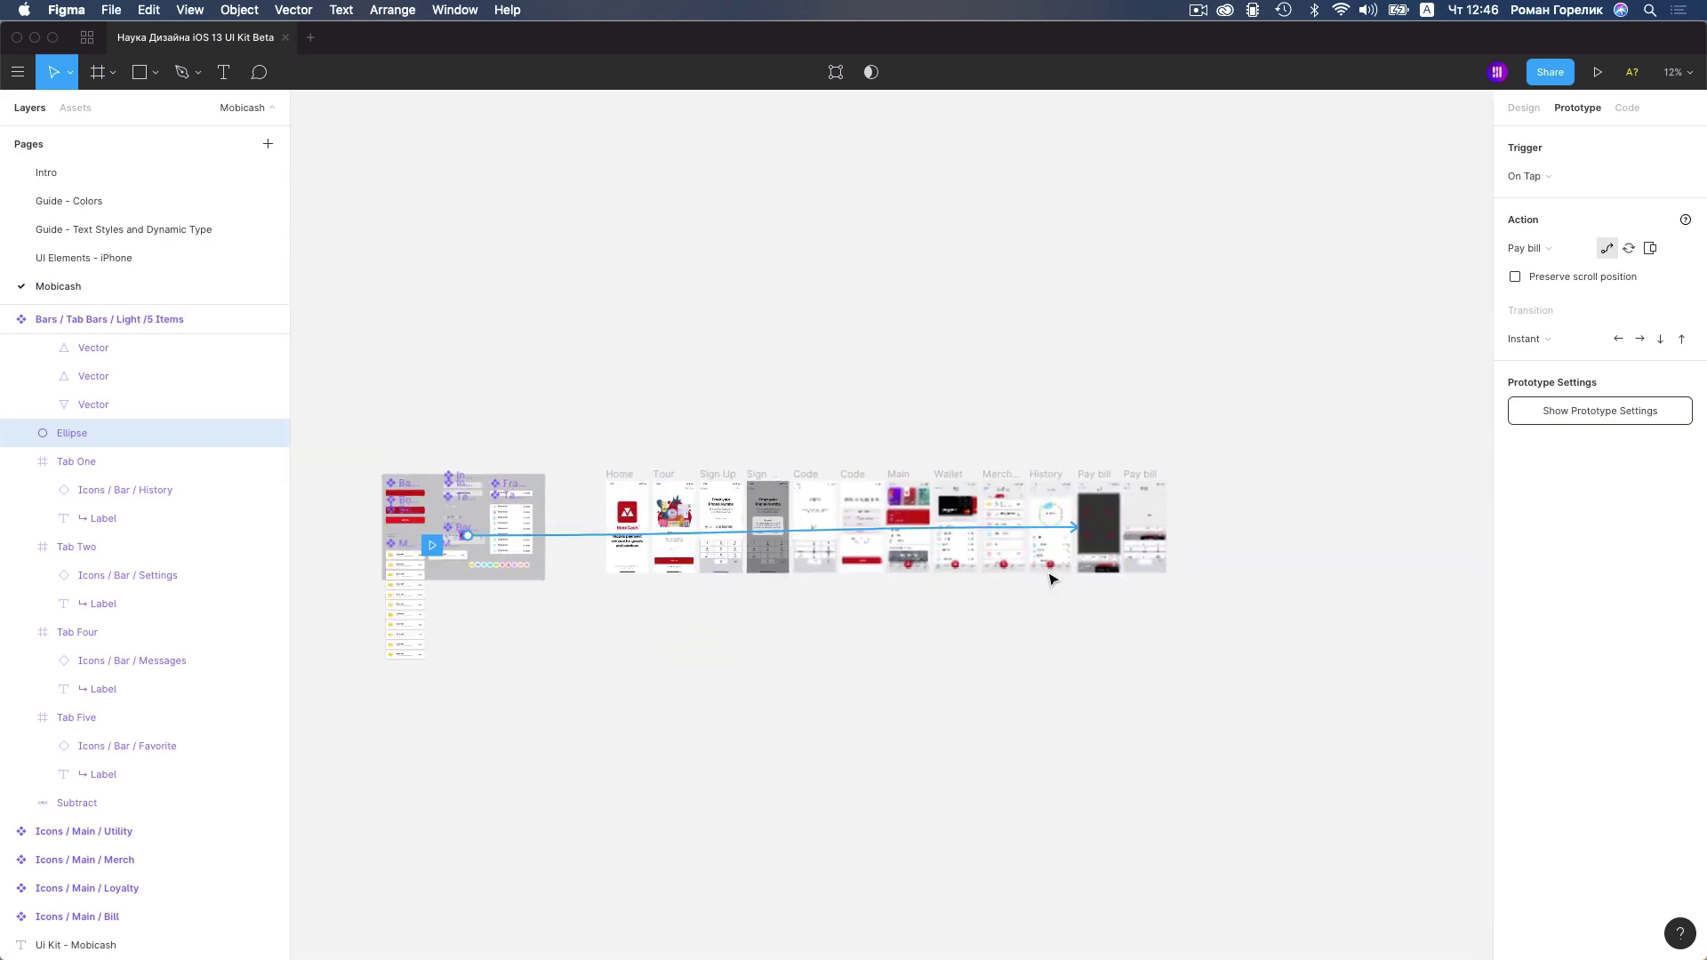
left_click(1011, 630)
scroll(1007, 622, "up", 3)
scroll(1228, 500, "down", 3)
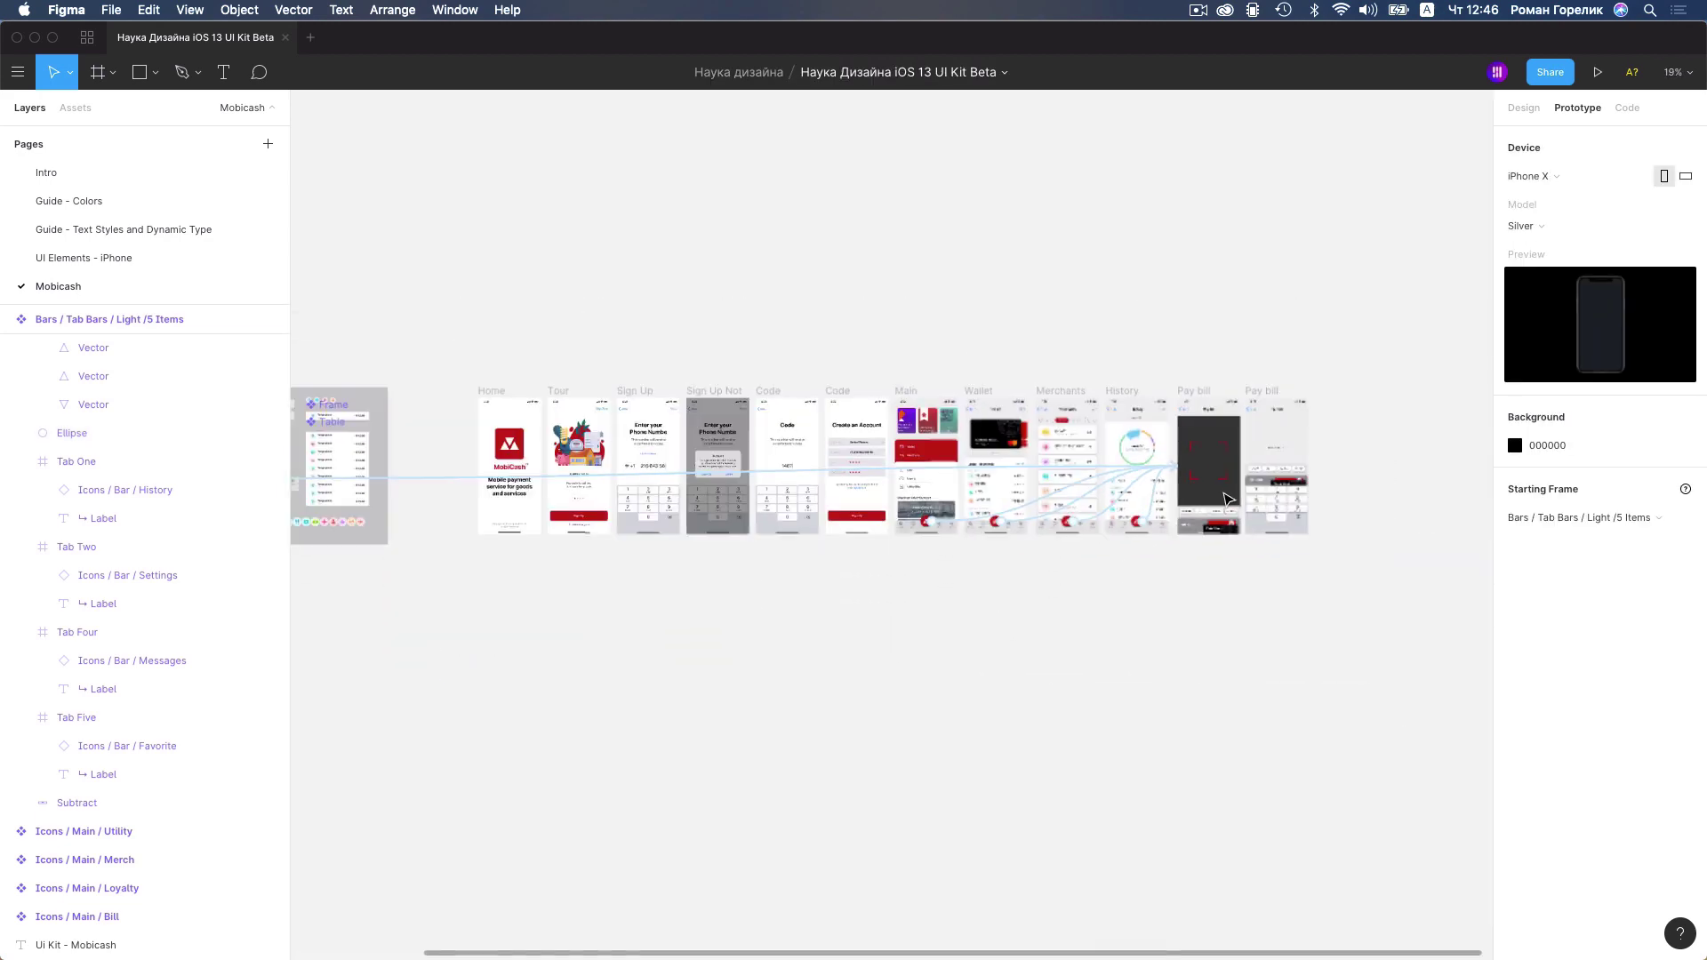
scroll(603, 450, "up", 1)
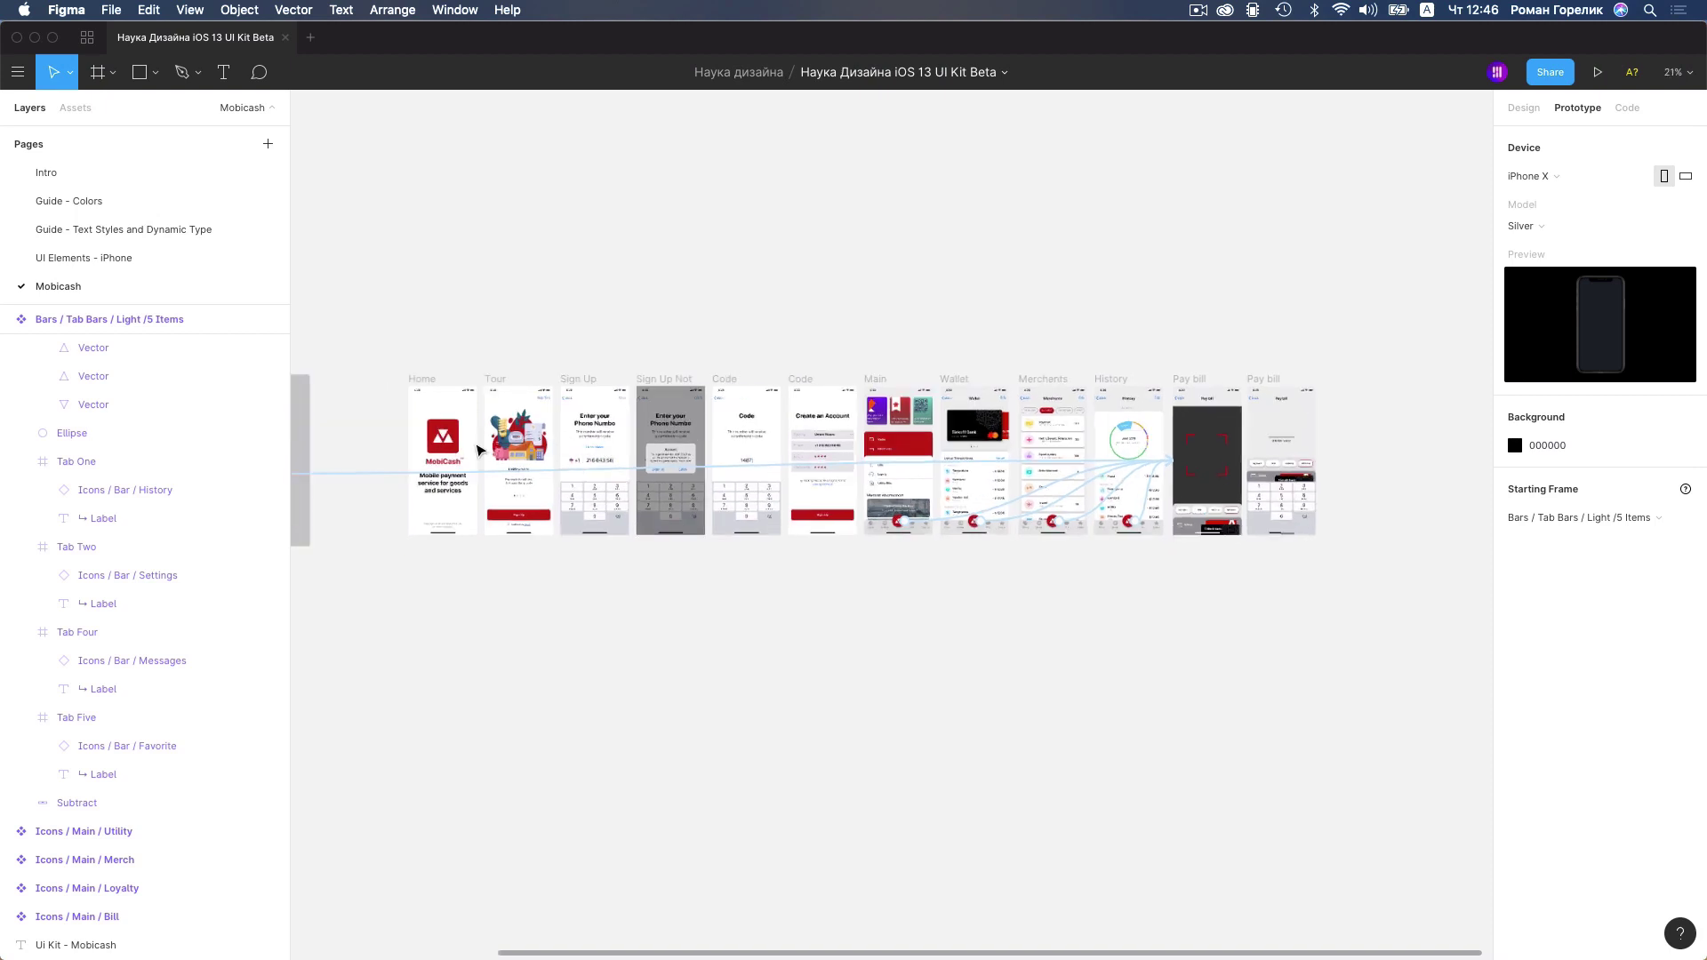
scroll(409, 409, "up", 2)
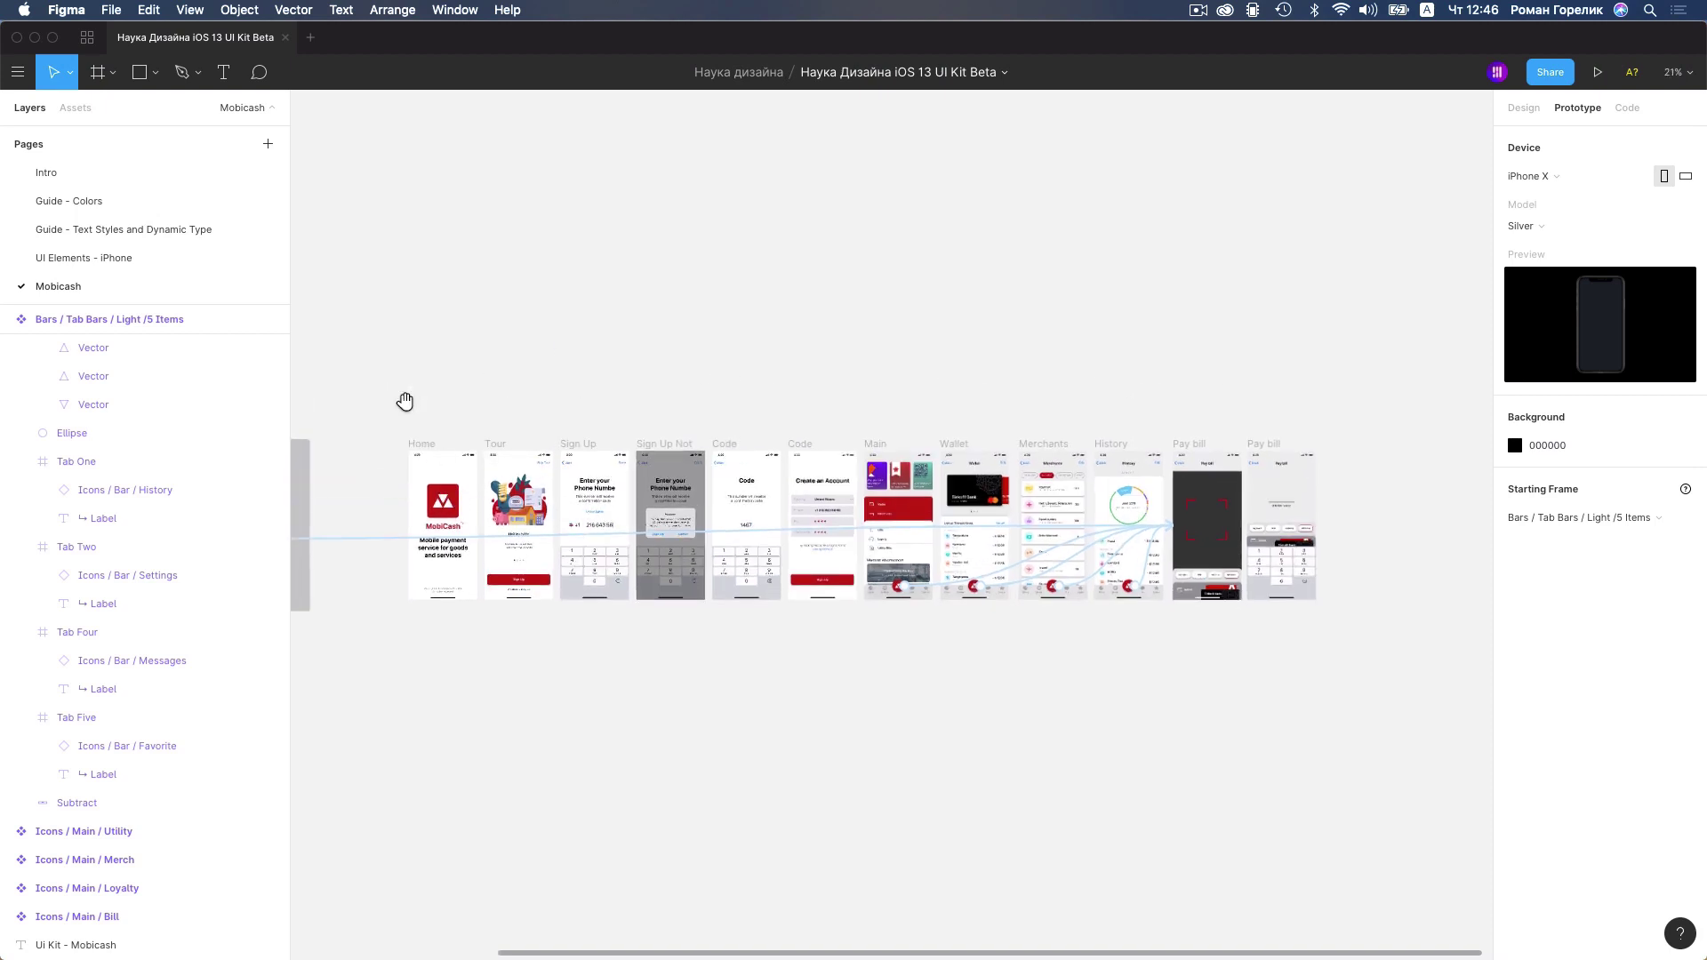
scroll(786, 492, "up", 3)
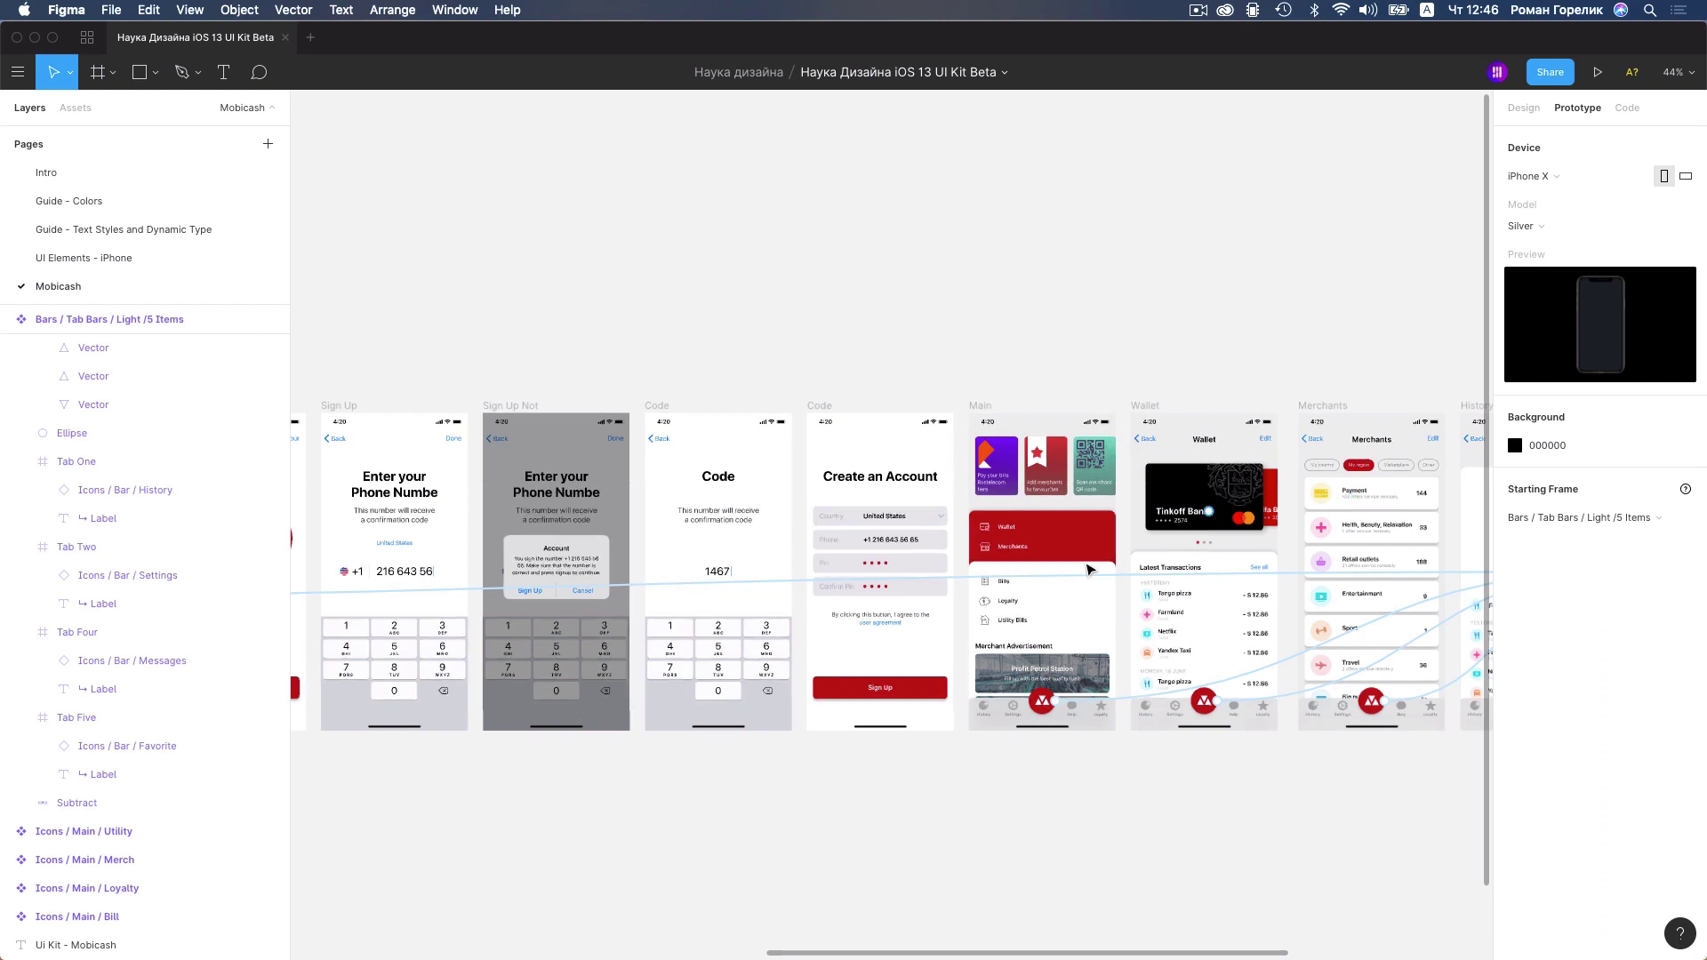
left_click_drag(530, 378, 1193, 391)
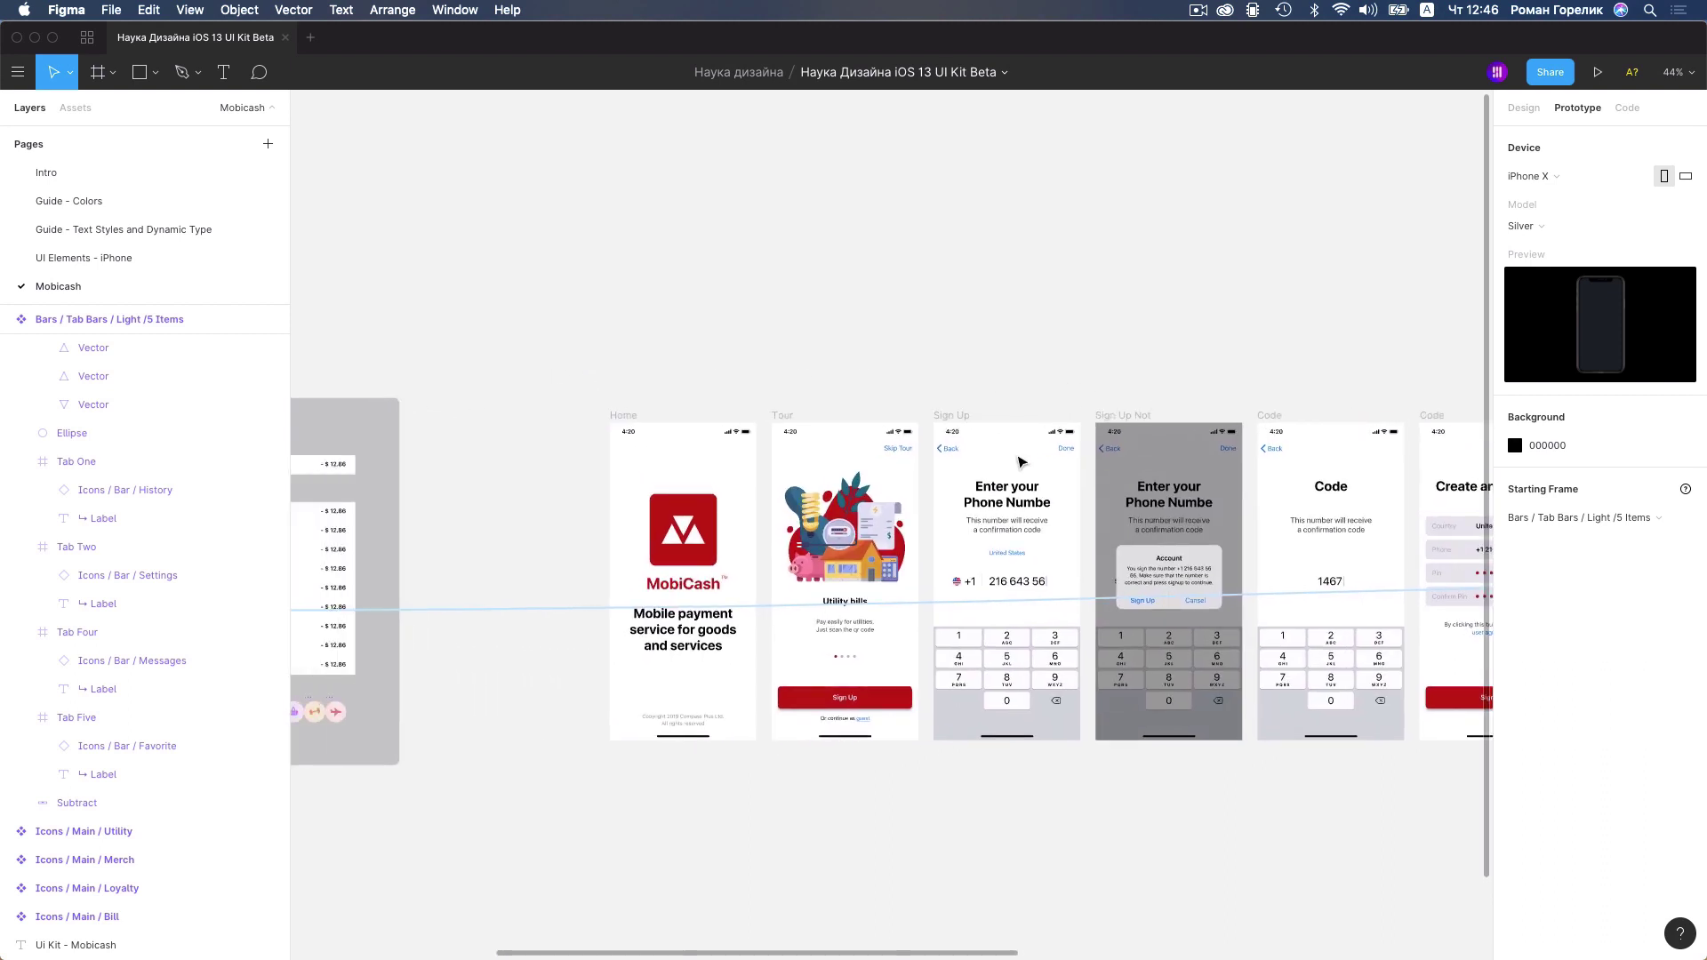
Set the Home frame's prototype trigger to After Delay with a 300 ms delay
scroll(603, 415, "up", 1)
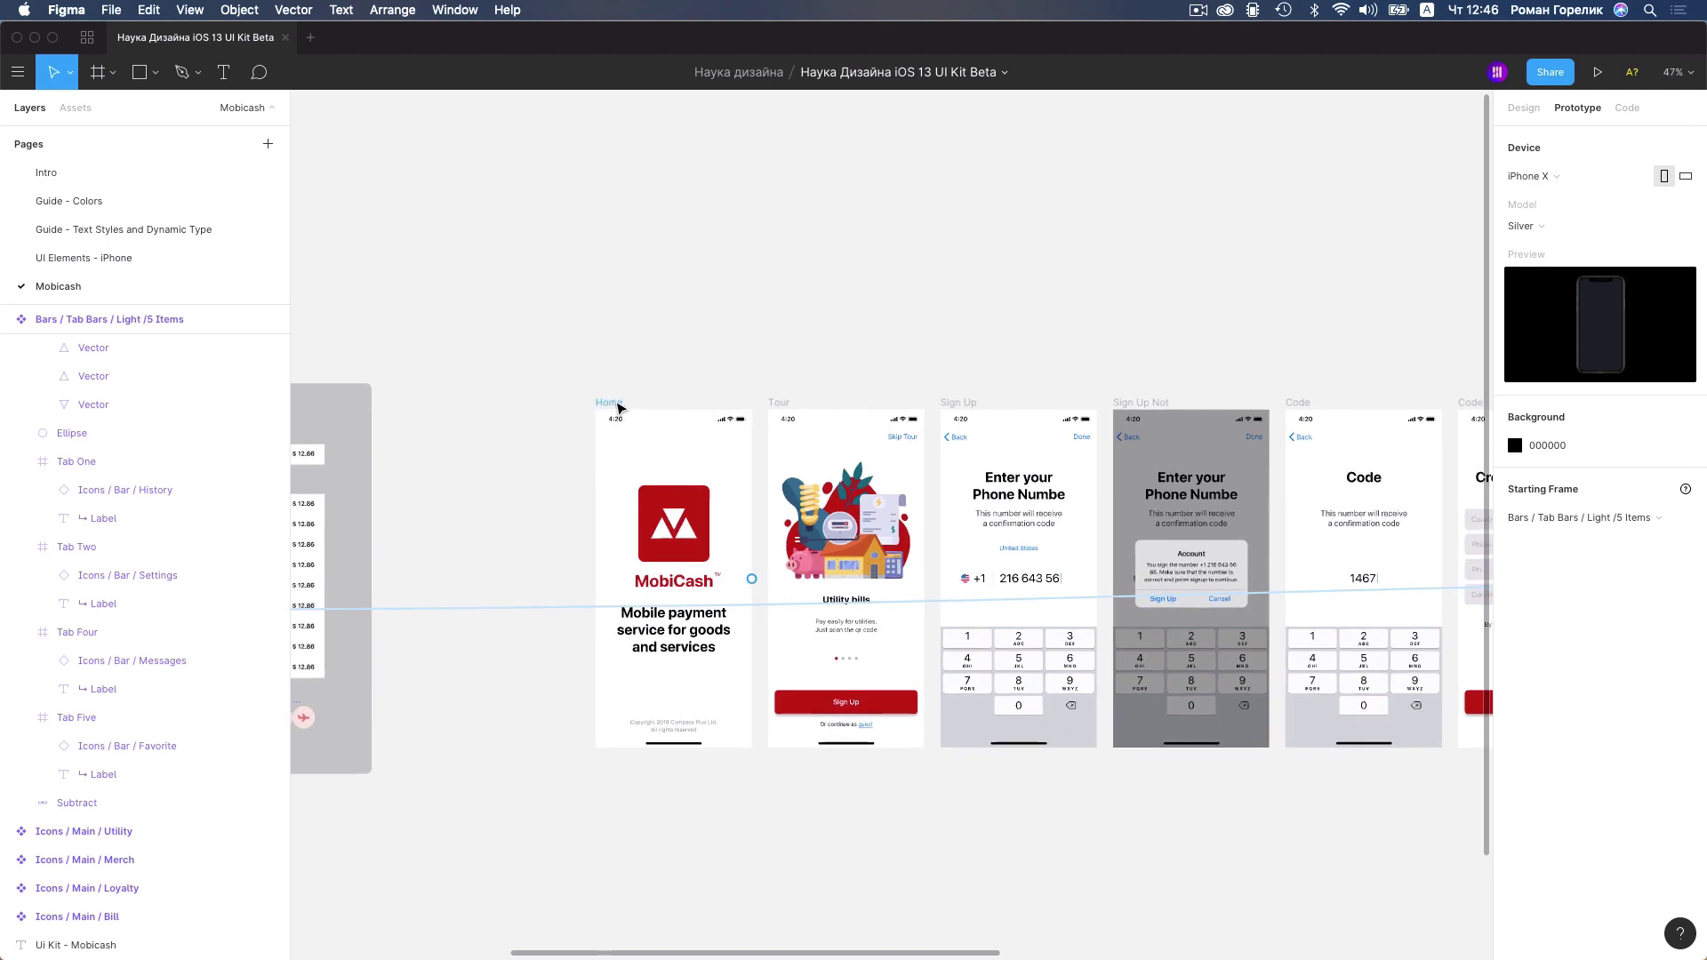
left_click(610, 405)
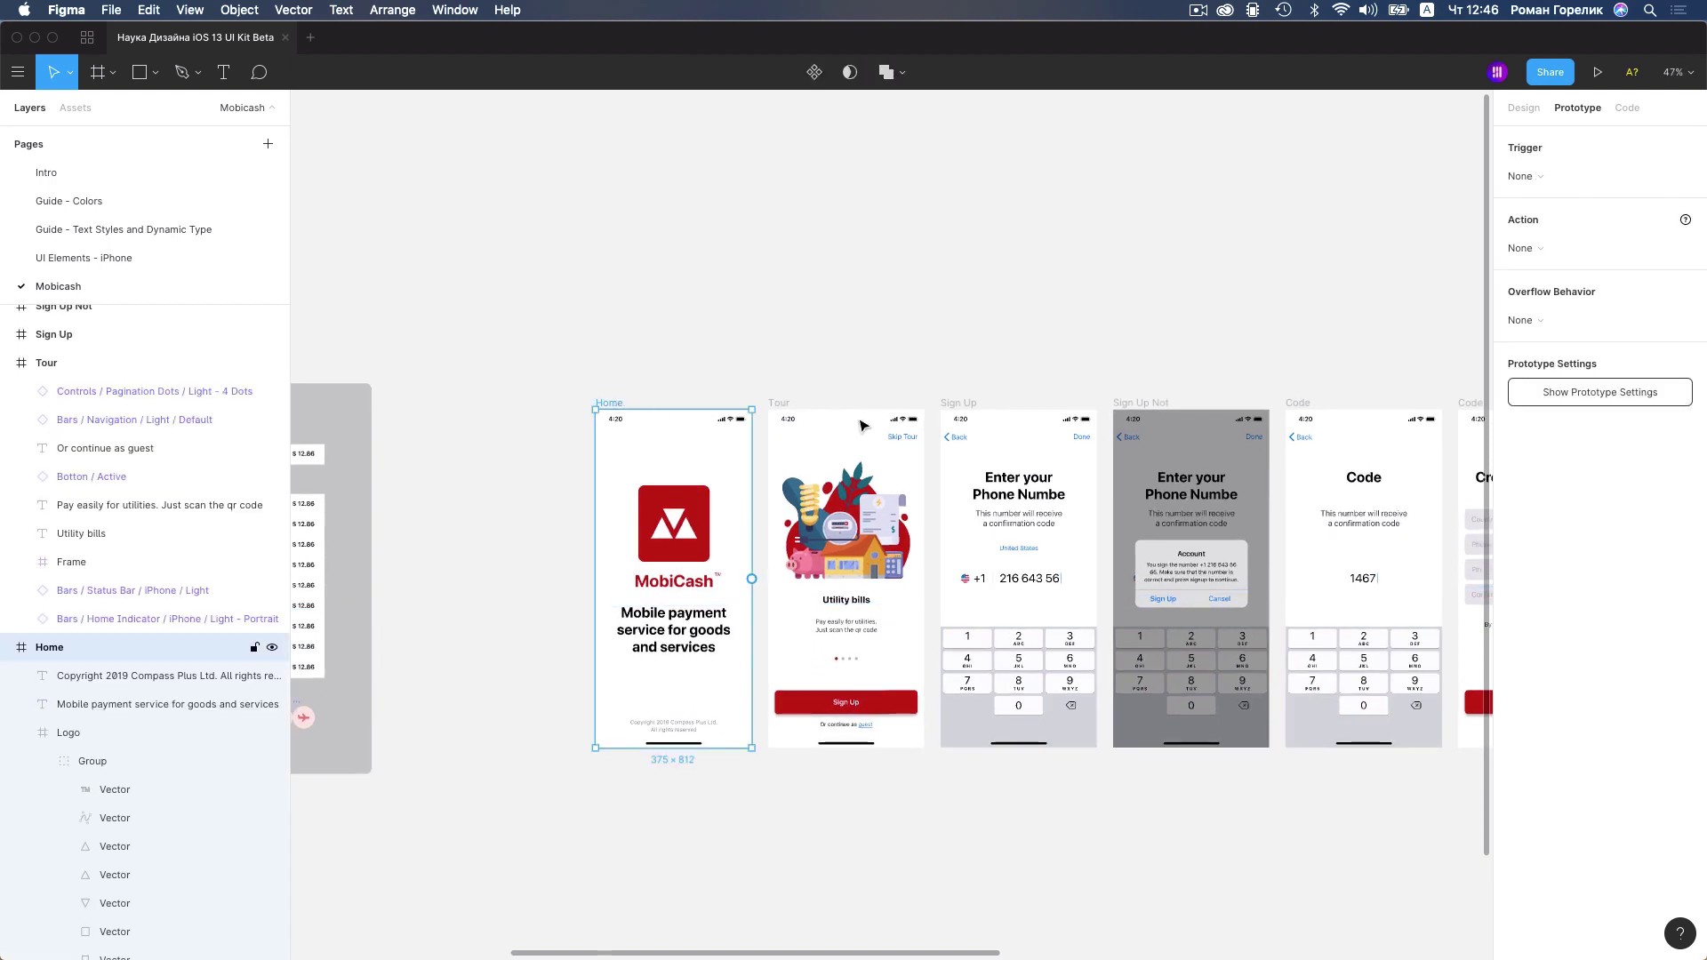
left_click(1547, 179)
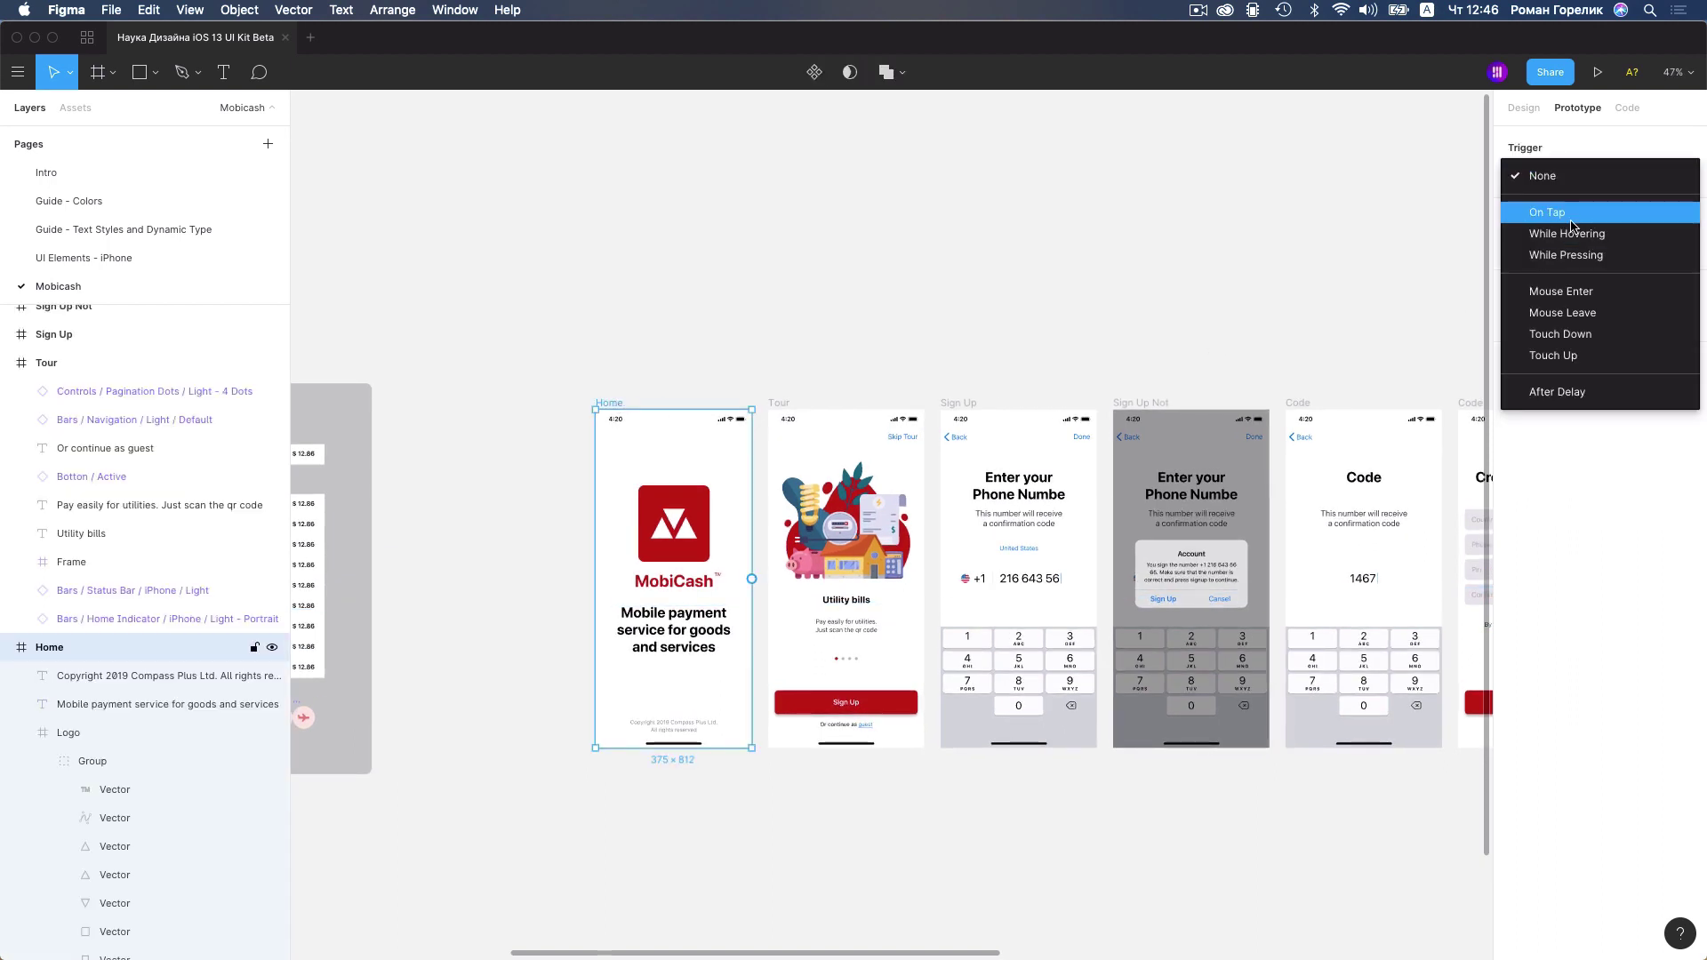
left_click(1579, 402)
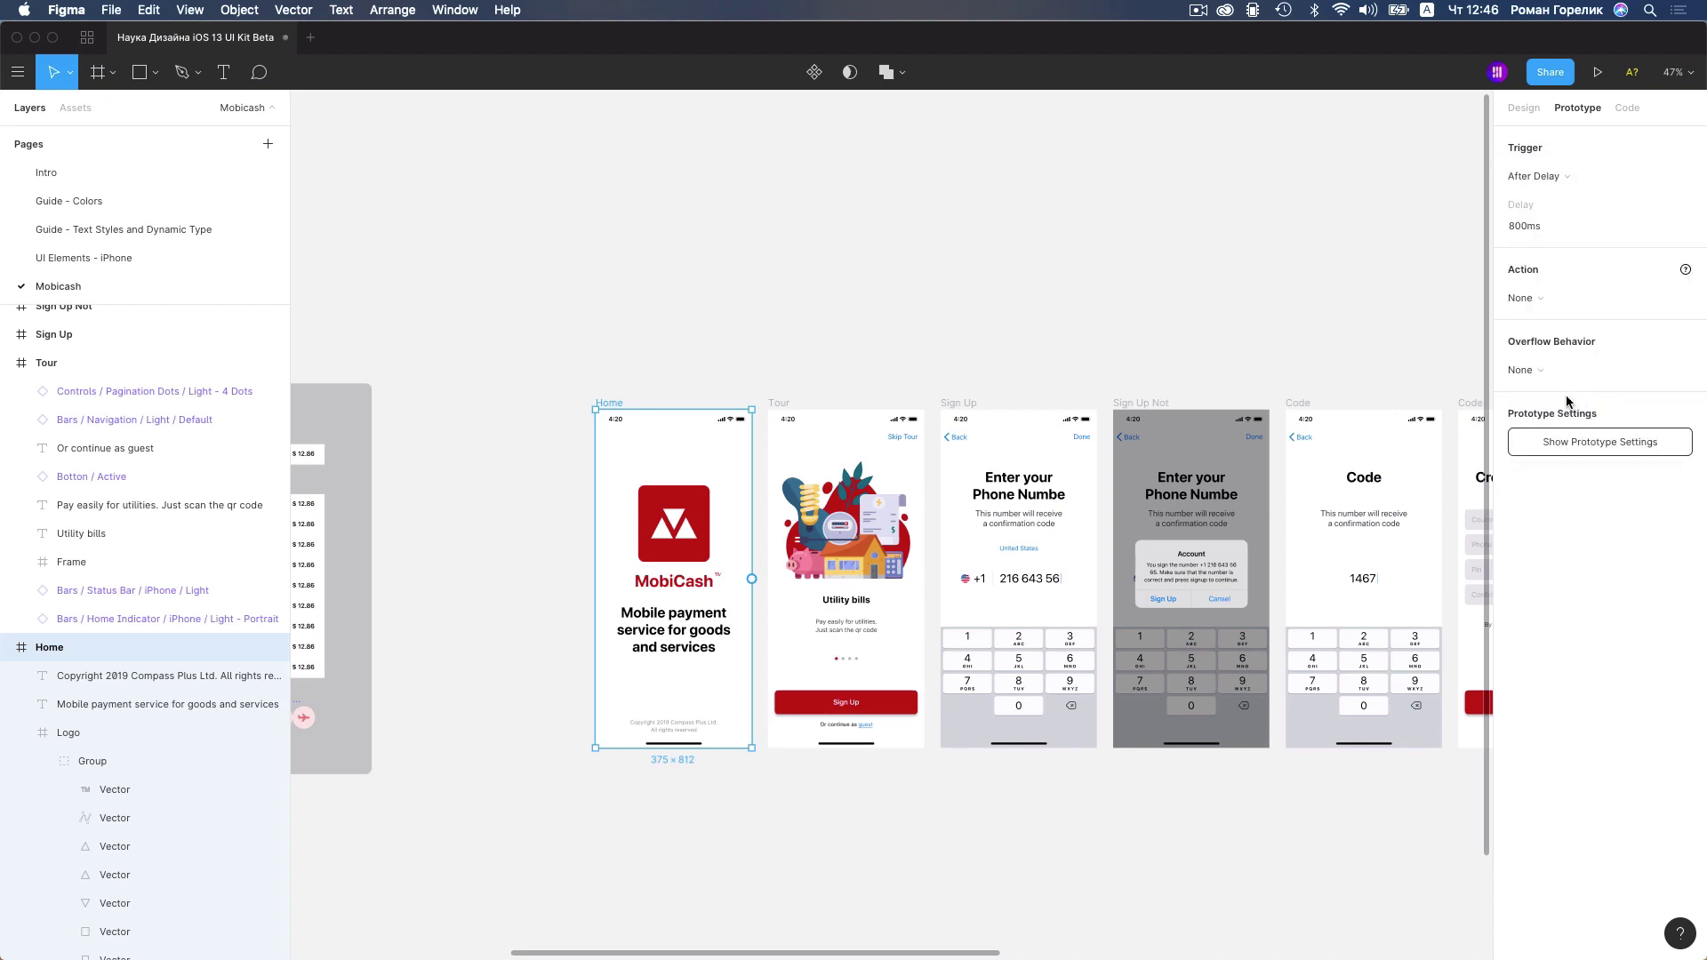
left_click(1523, 229)
type("300")
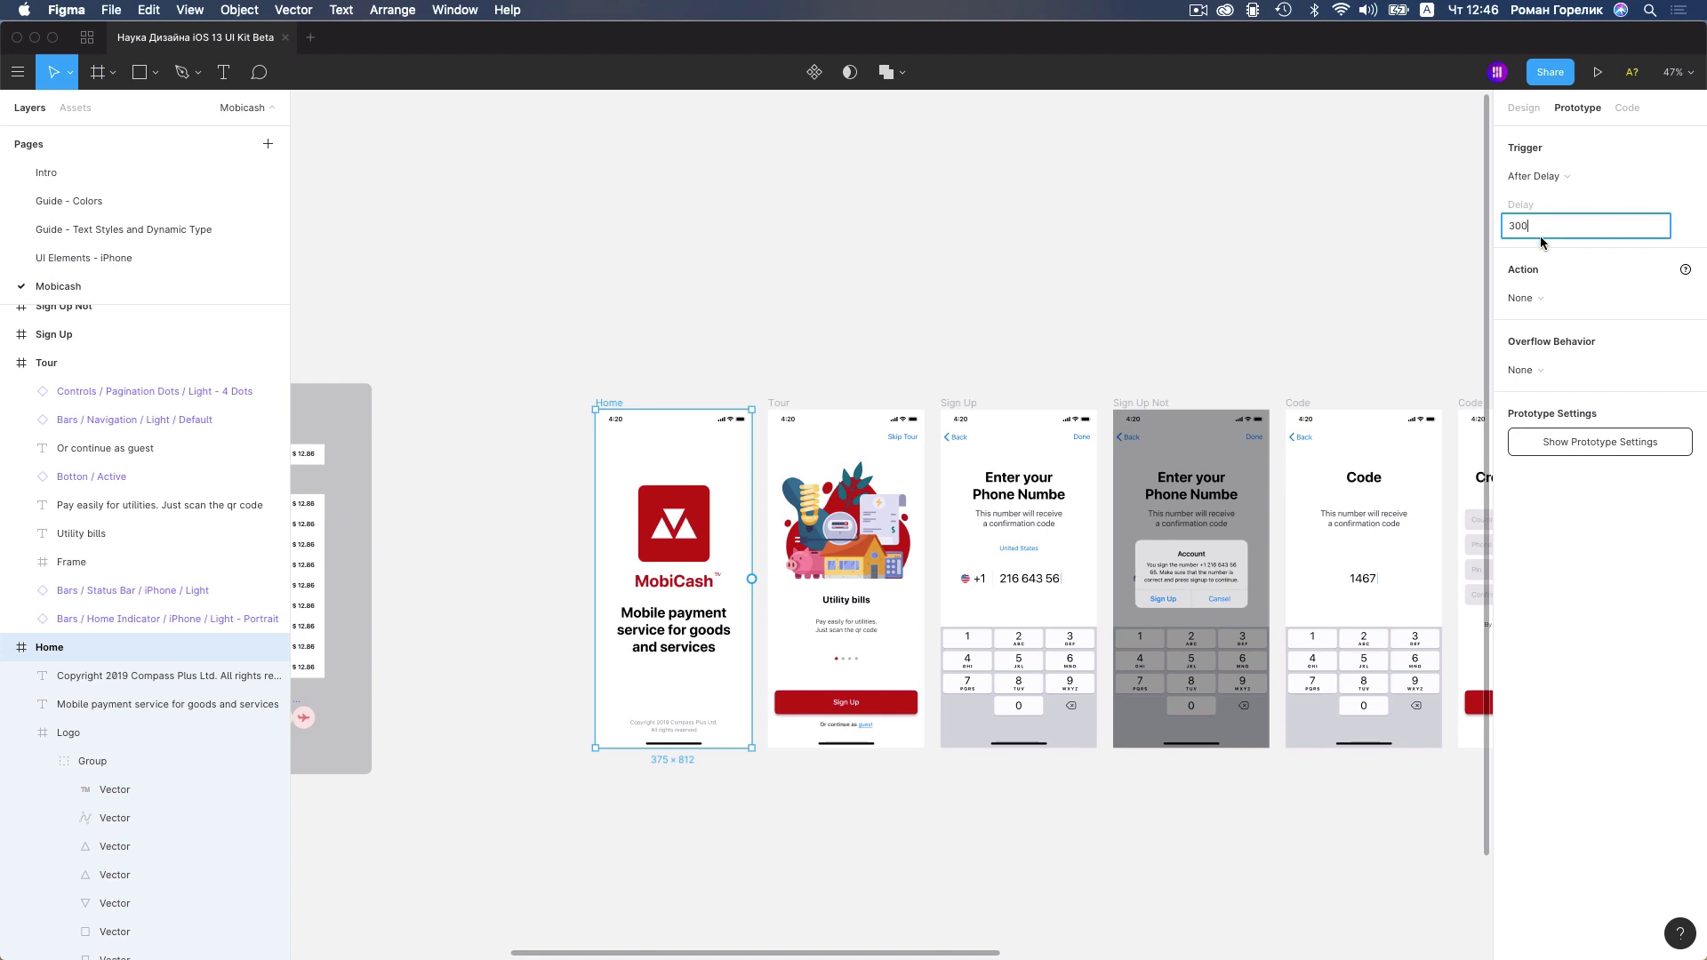
left_click(1605, 269)
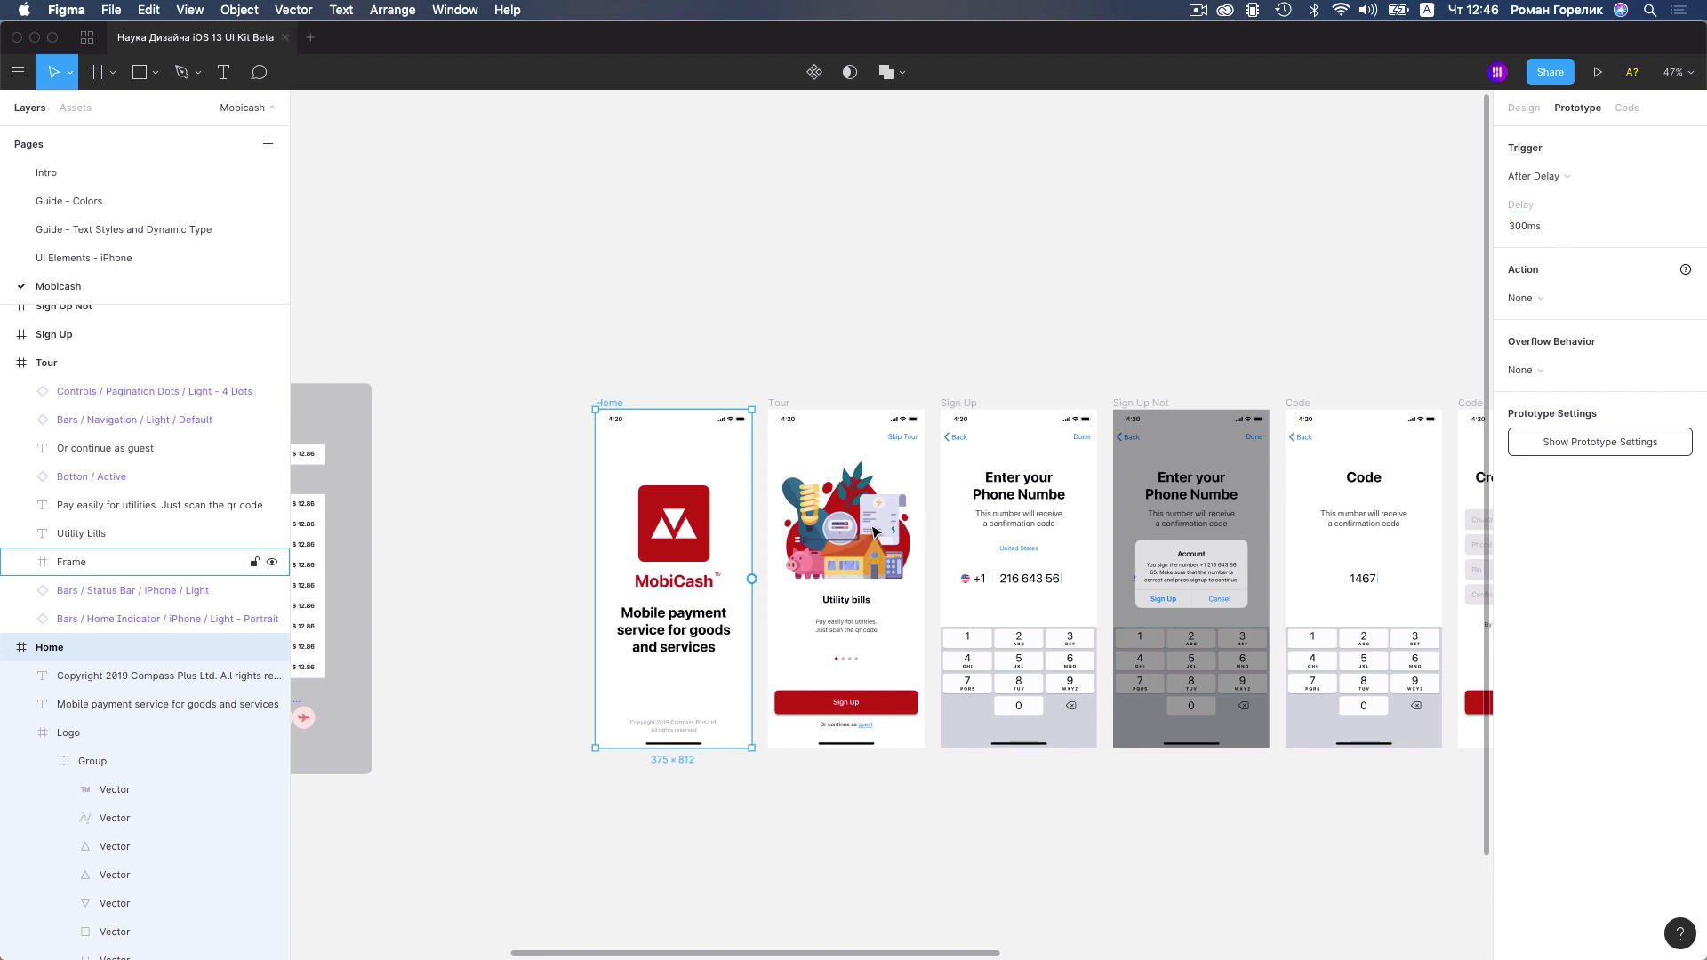
left_click(860, 705)
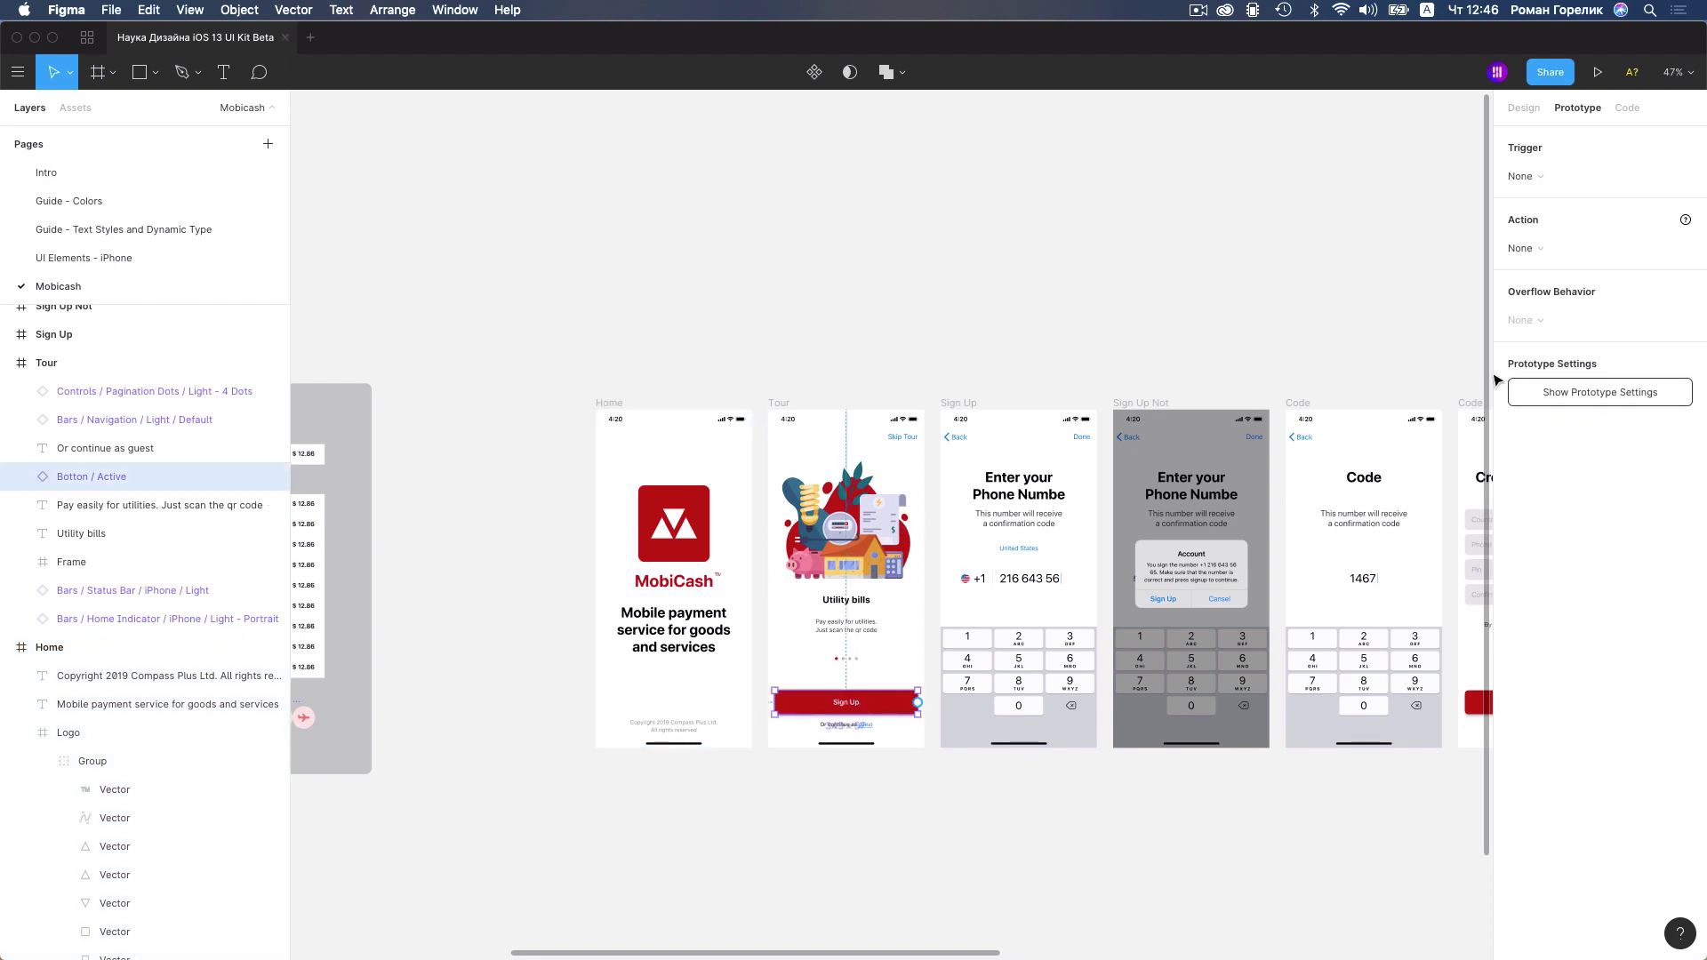
Link Tour's Sign Up button and Skip Tour label to the Sign Up screen
left_click_drag(918, 703, 1000, 656)
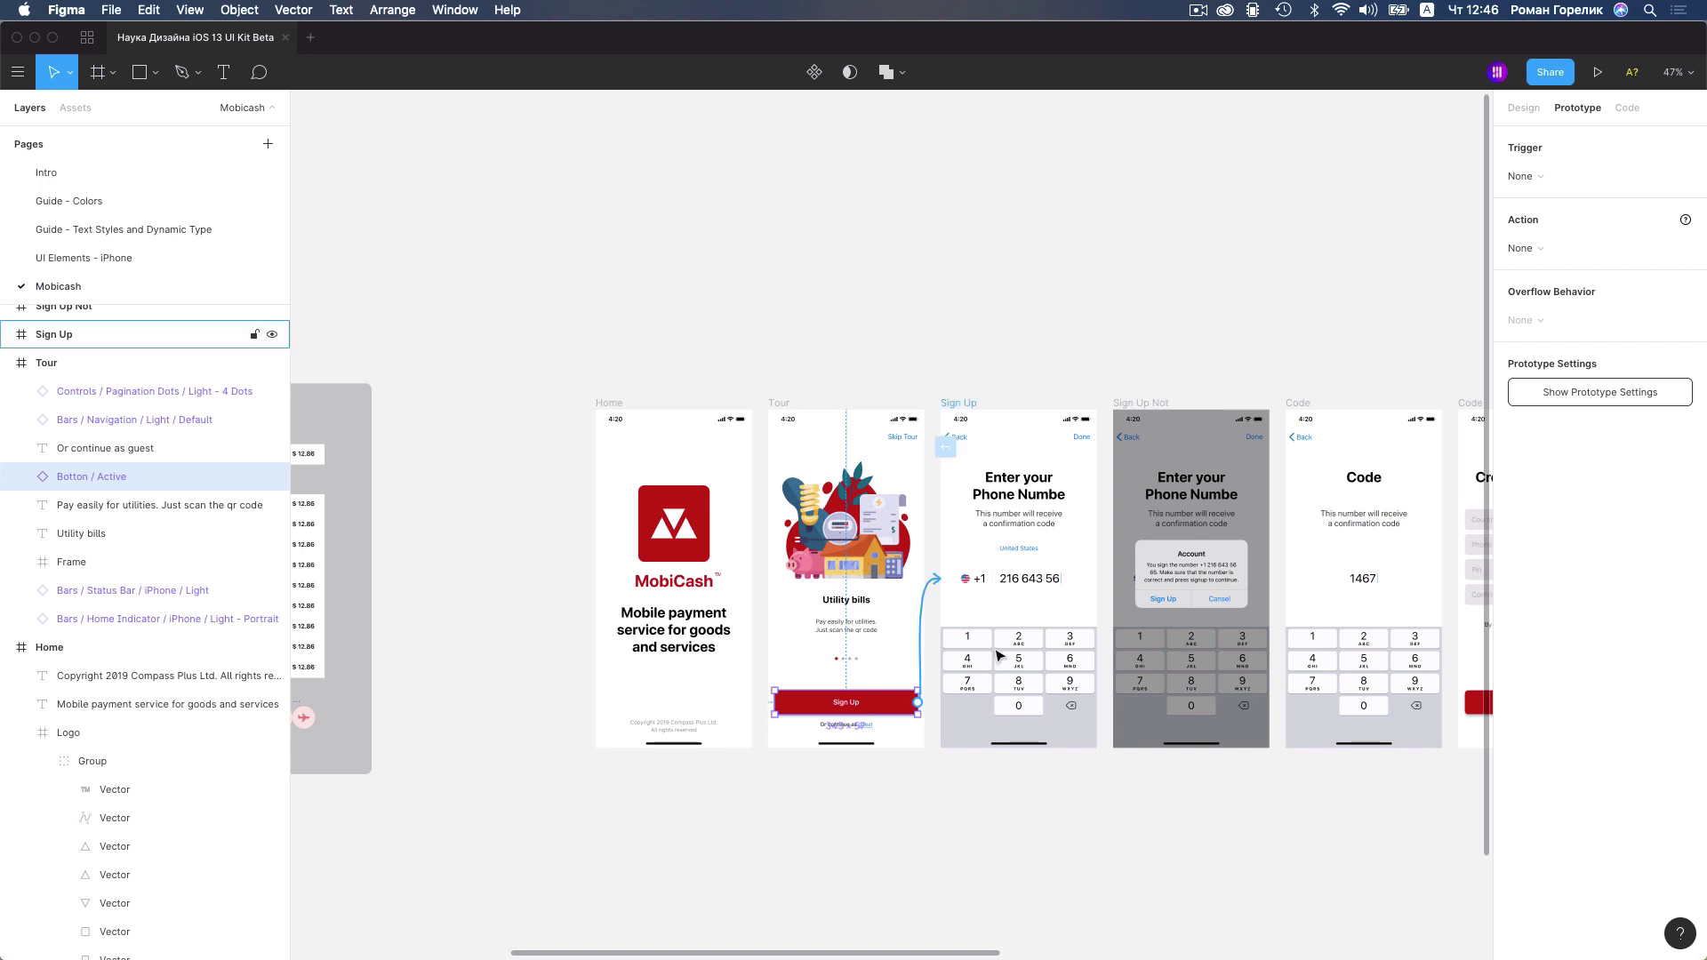
left_click(921, 436)
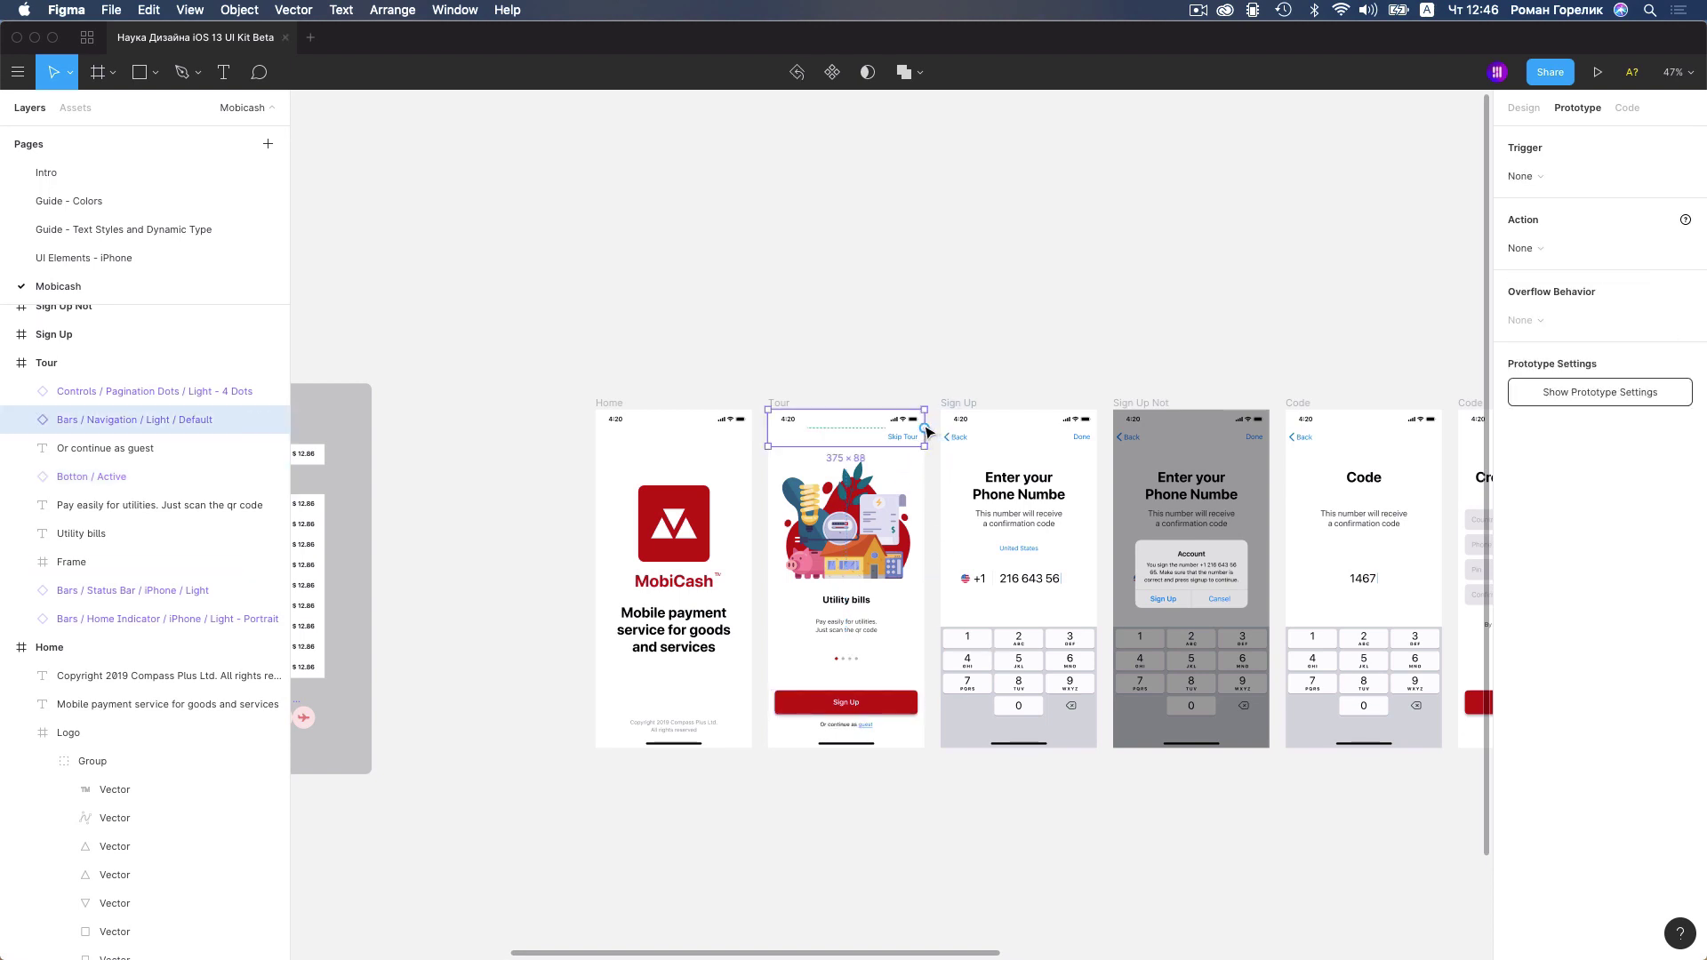
double_click(905, 437)
left_click_drag(925, 437, 1036, 582)
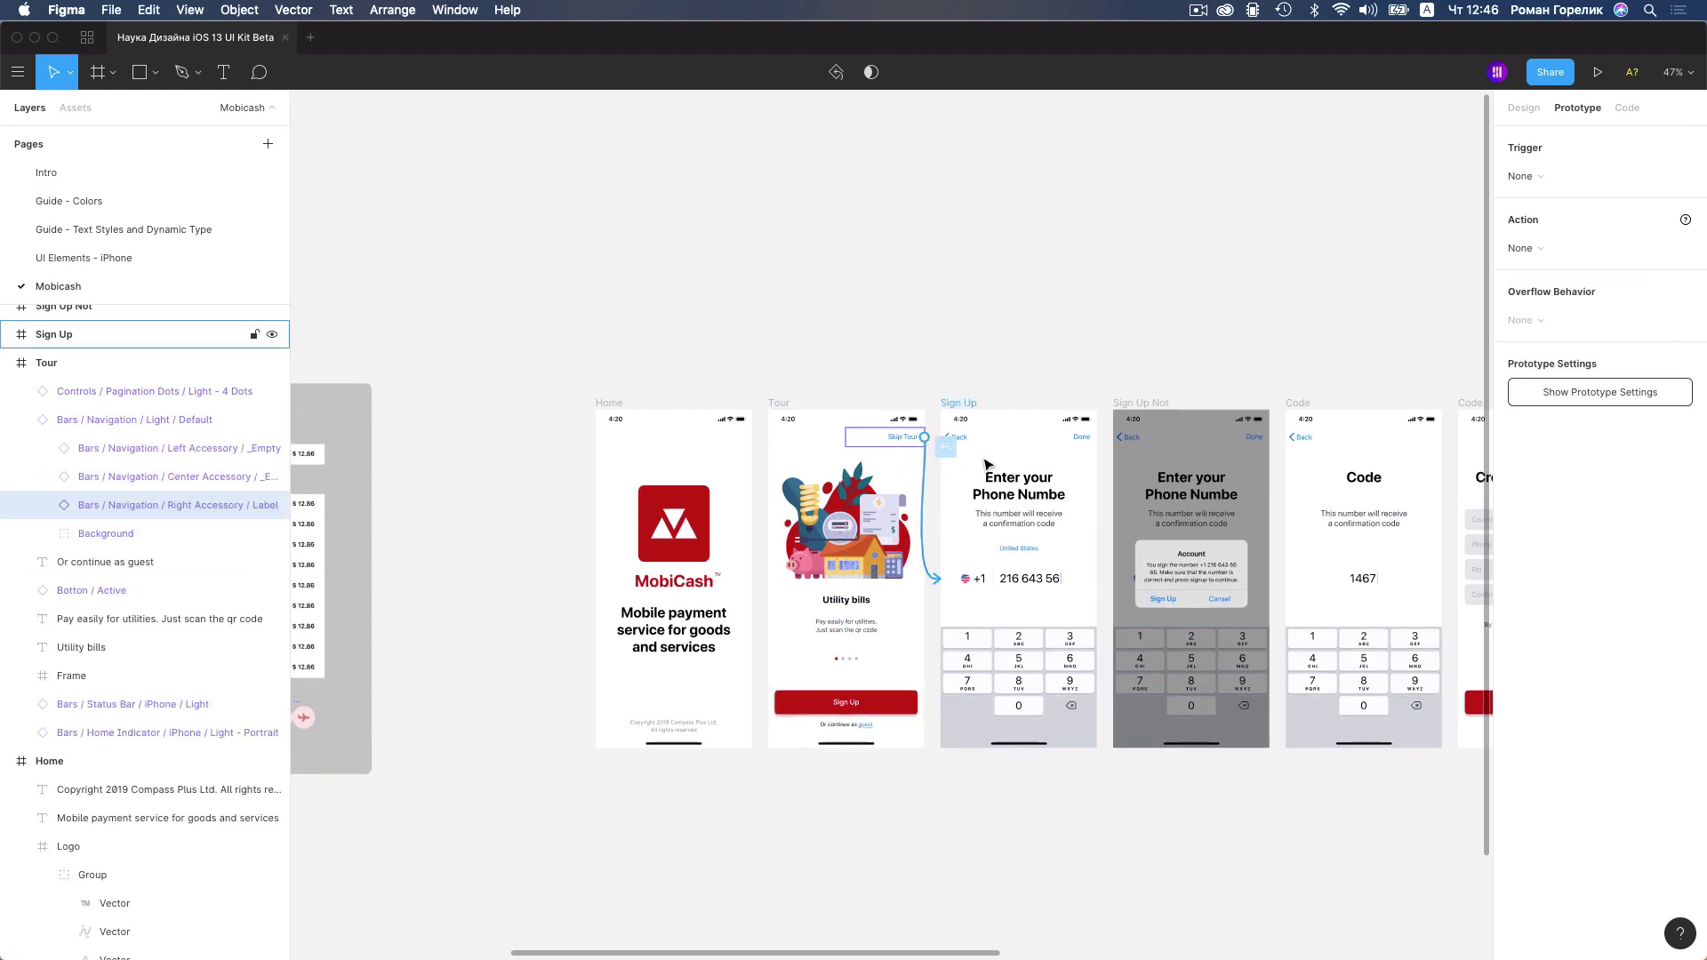
key("Escape")
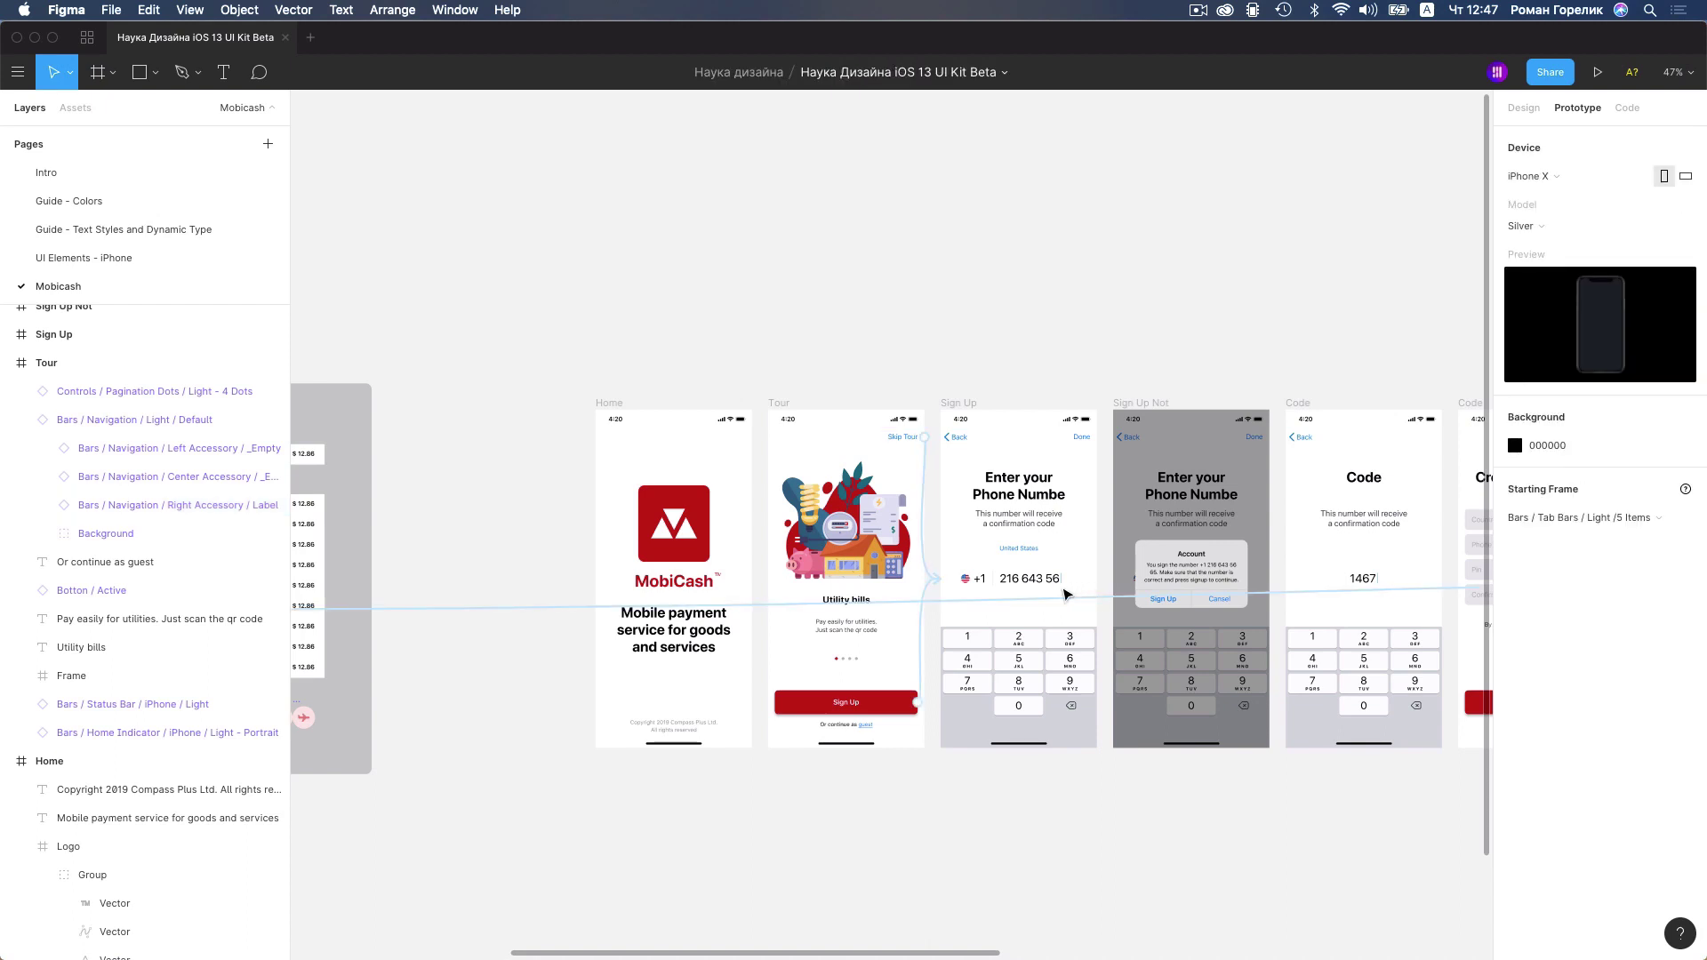
Link Sign Up's Back label to Tour and its Done label to Sign Up Not
left_click(1086, 442)
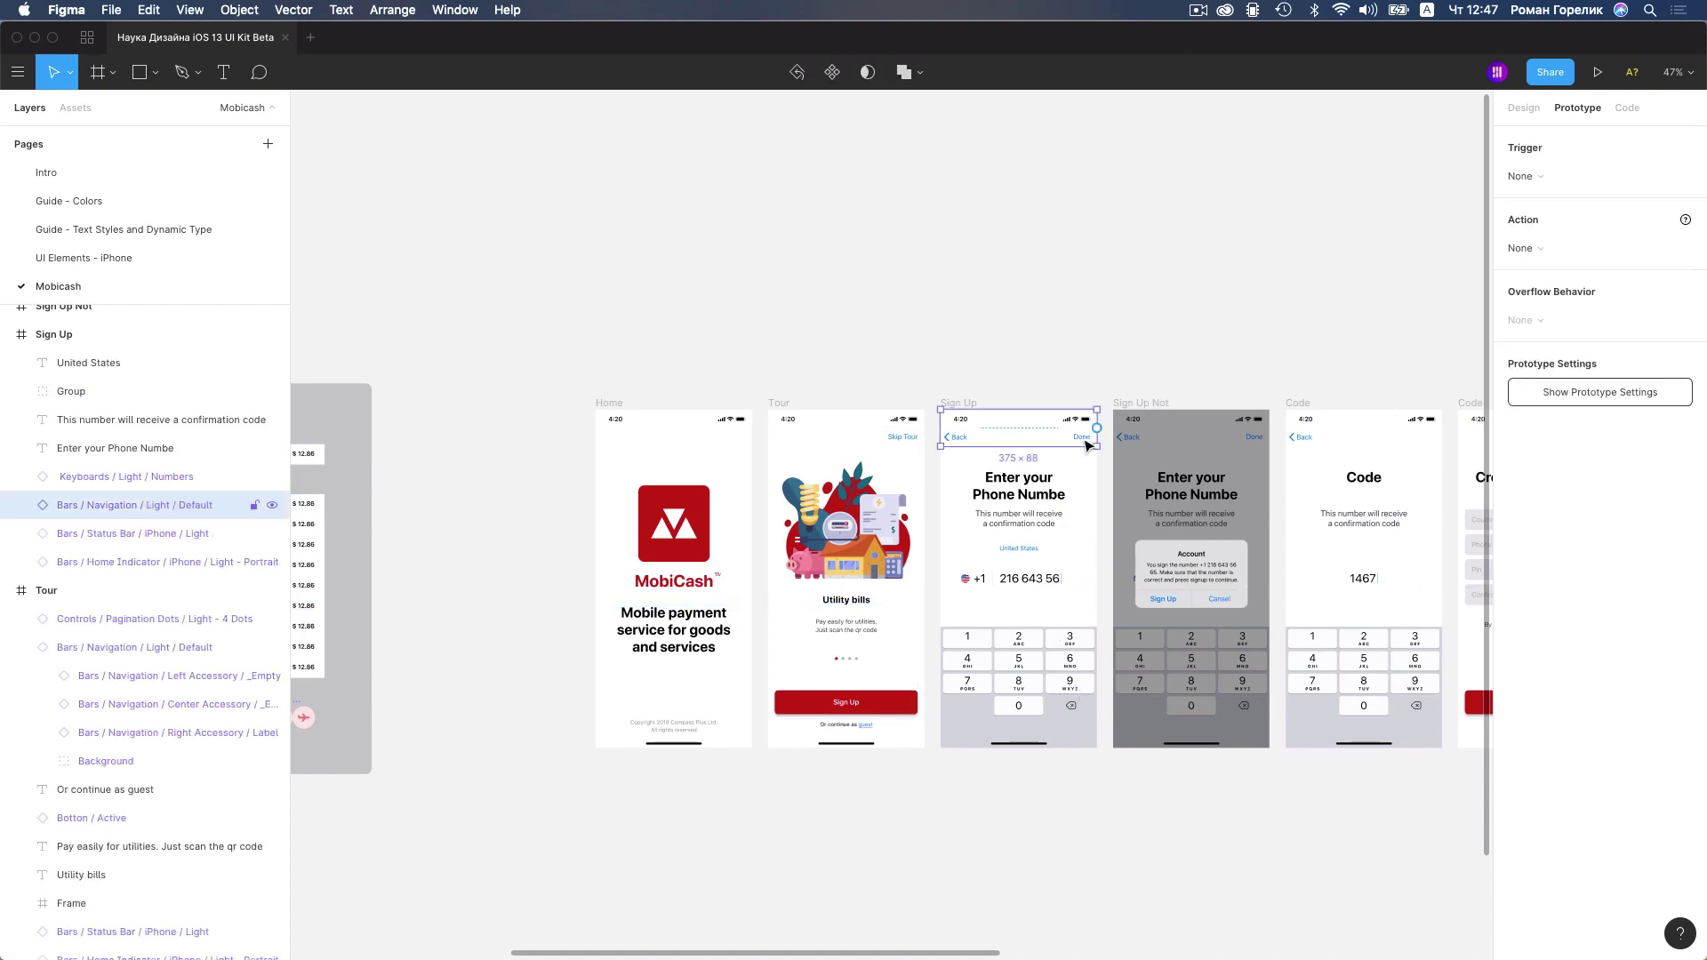
left_click(1086, 581)
scroll(1078, 571, "right", 4)
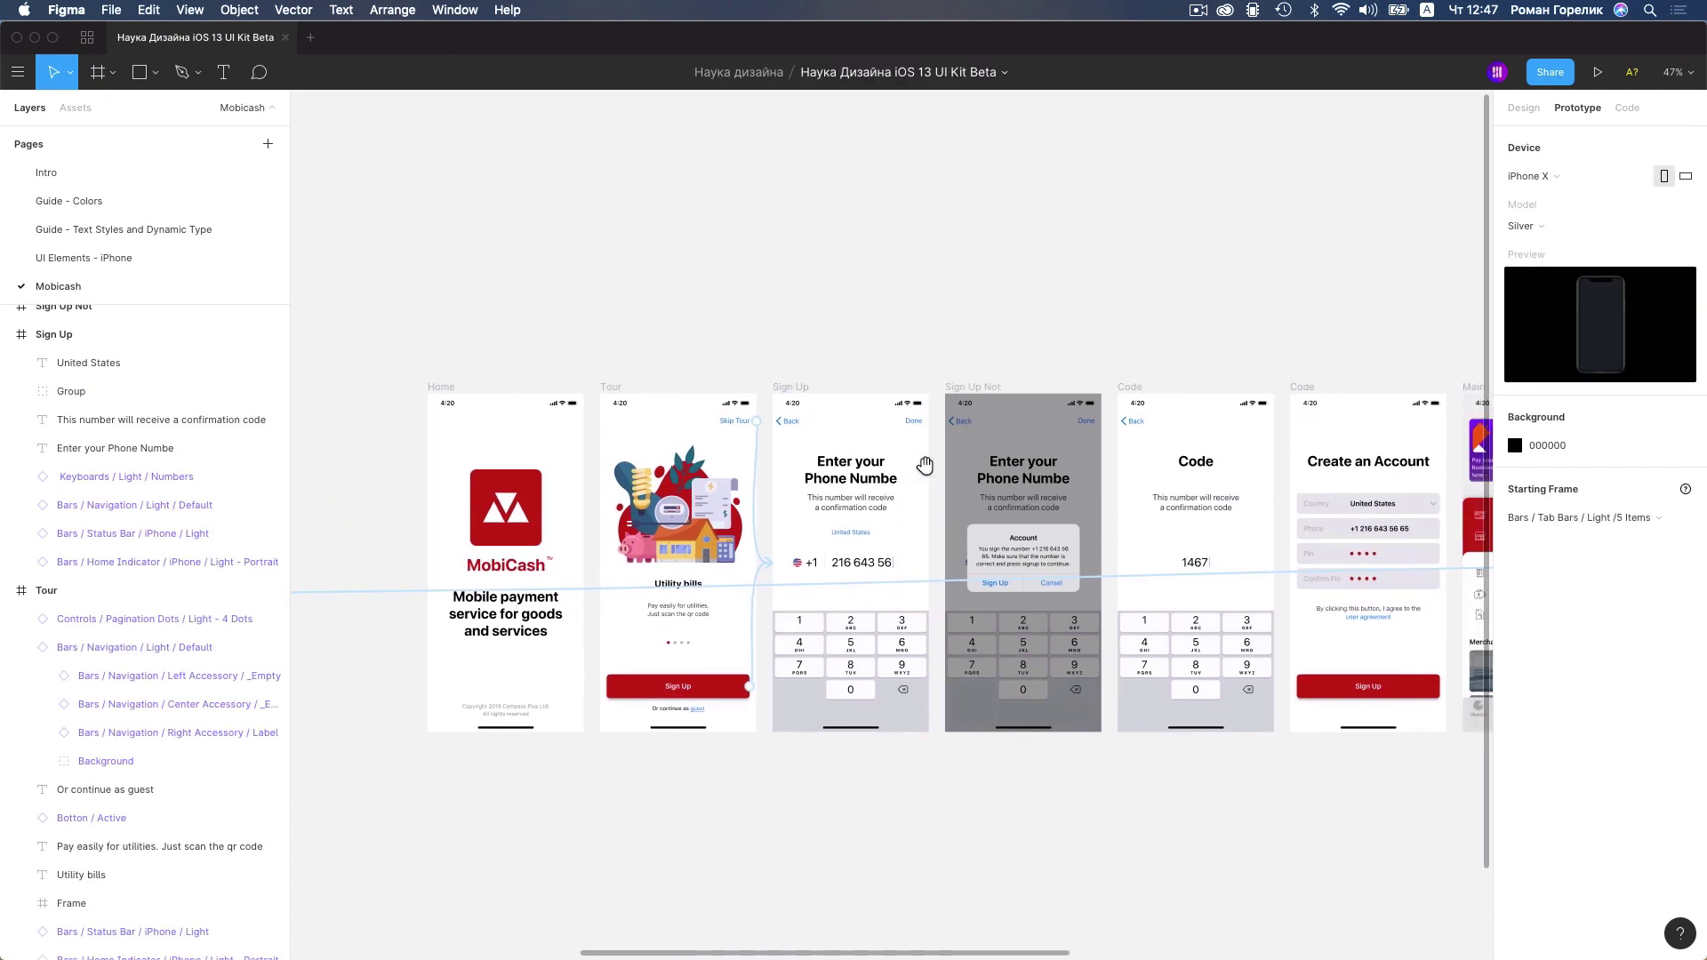
left_click(921, 421)
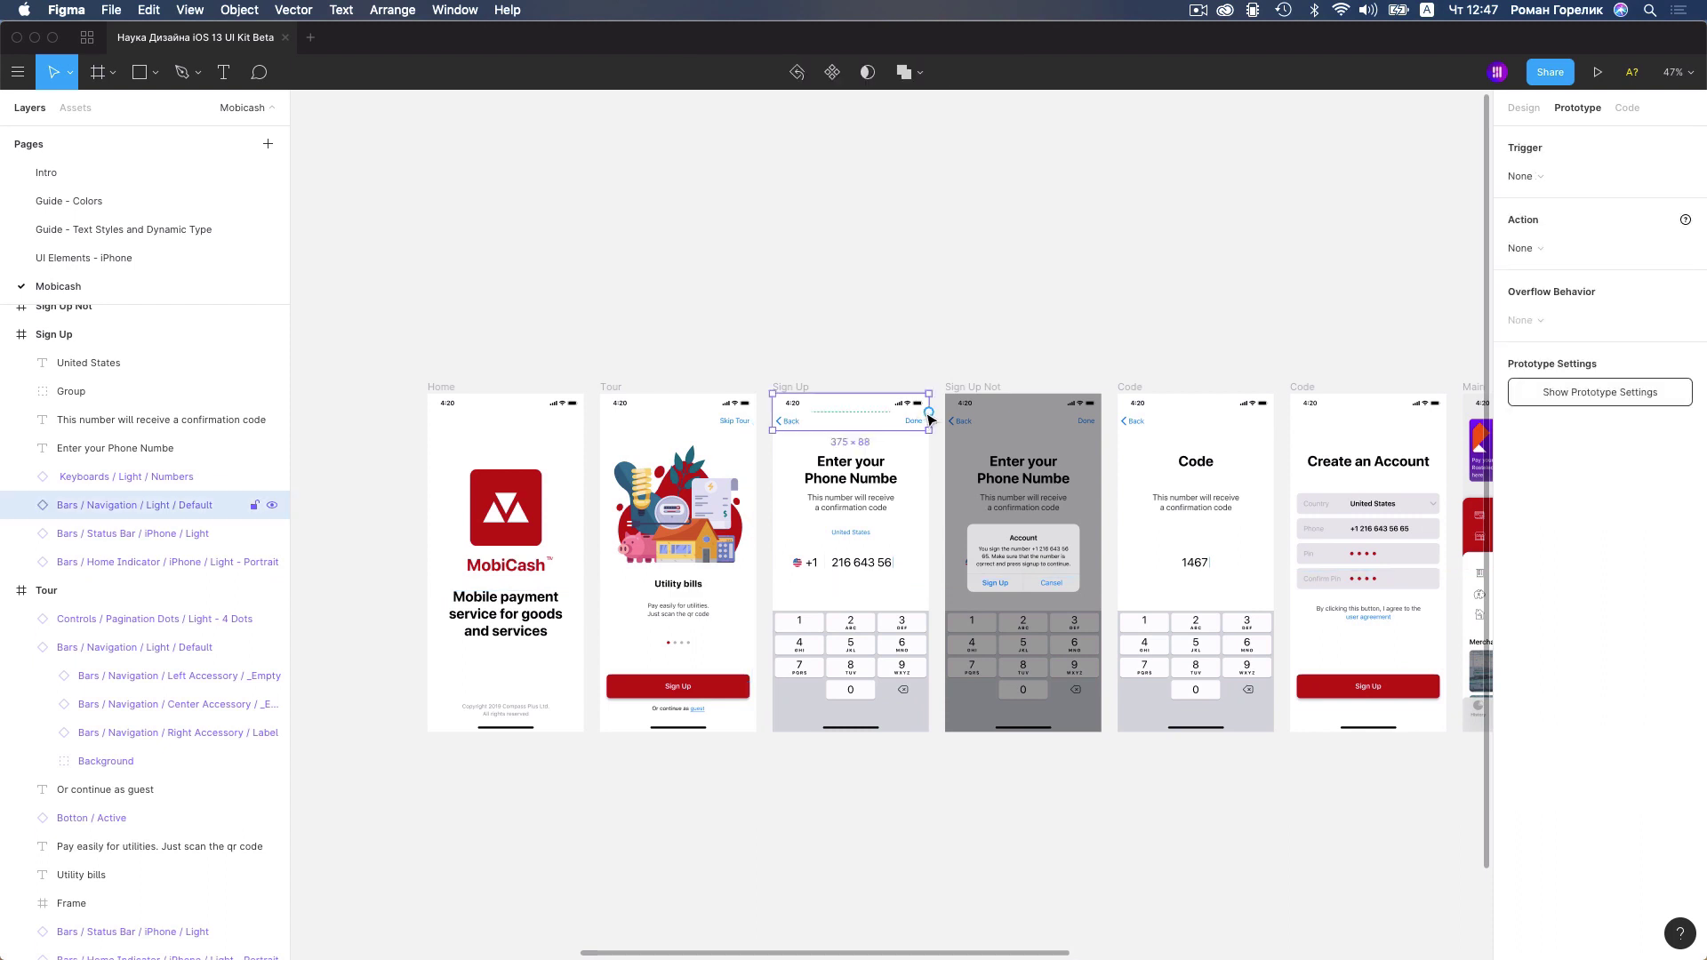
double_click(788, 420)
left_click_drag(850, 421, 717, 471)
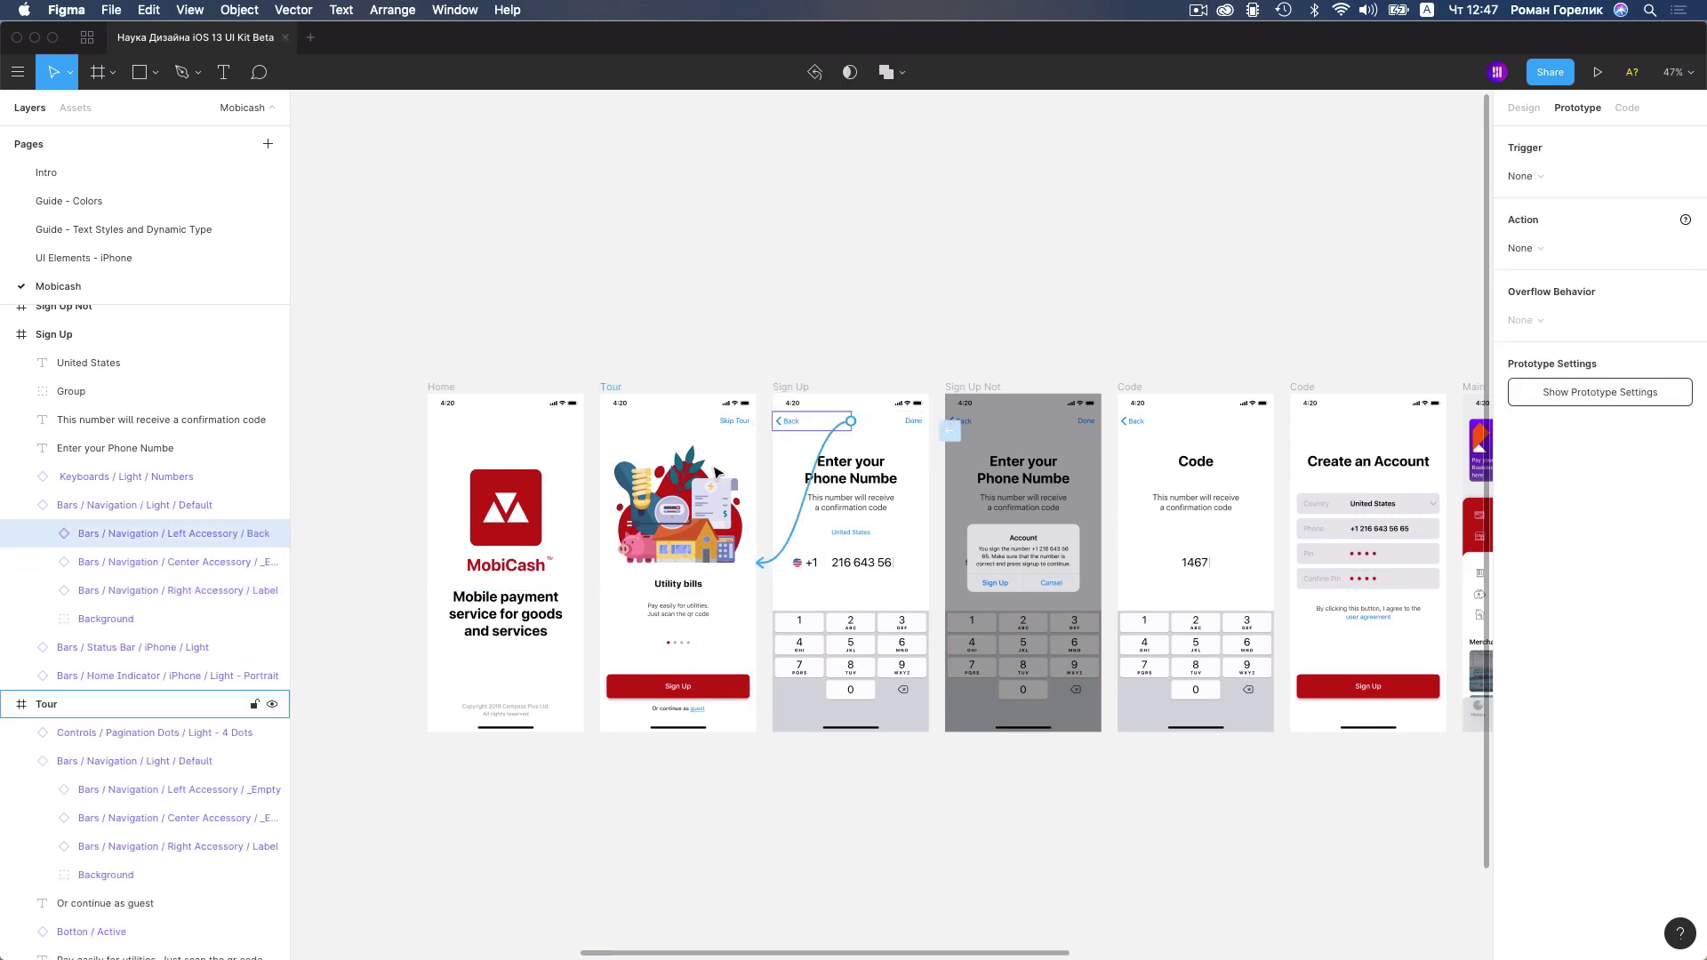
double_click(915, 422)
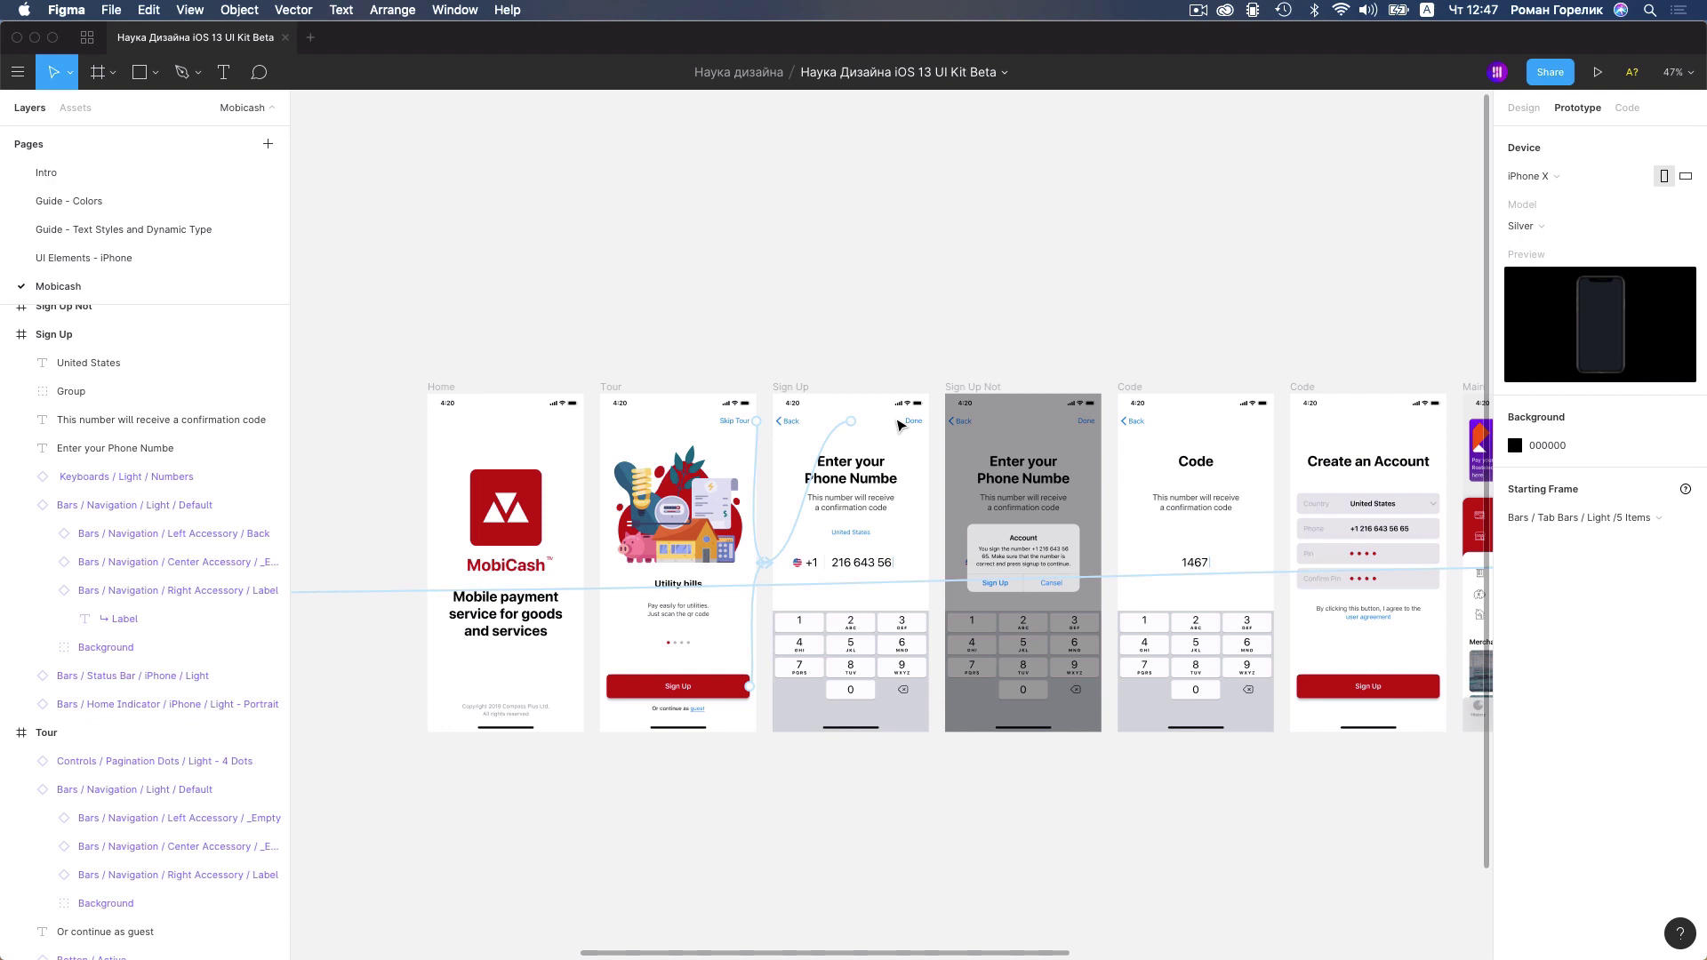
left_click(905, 424)
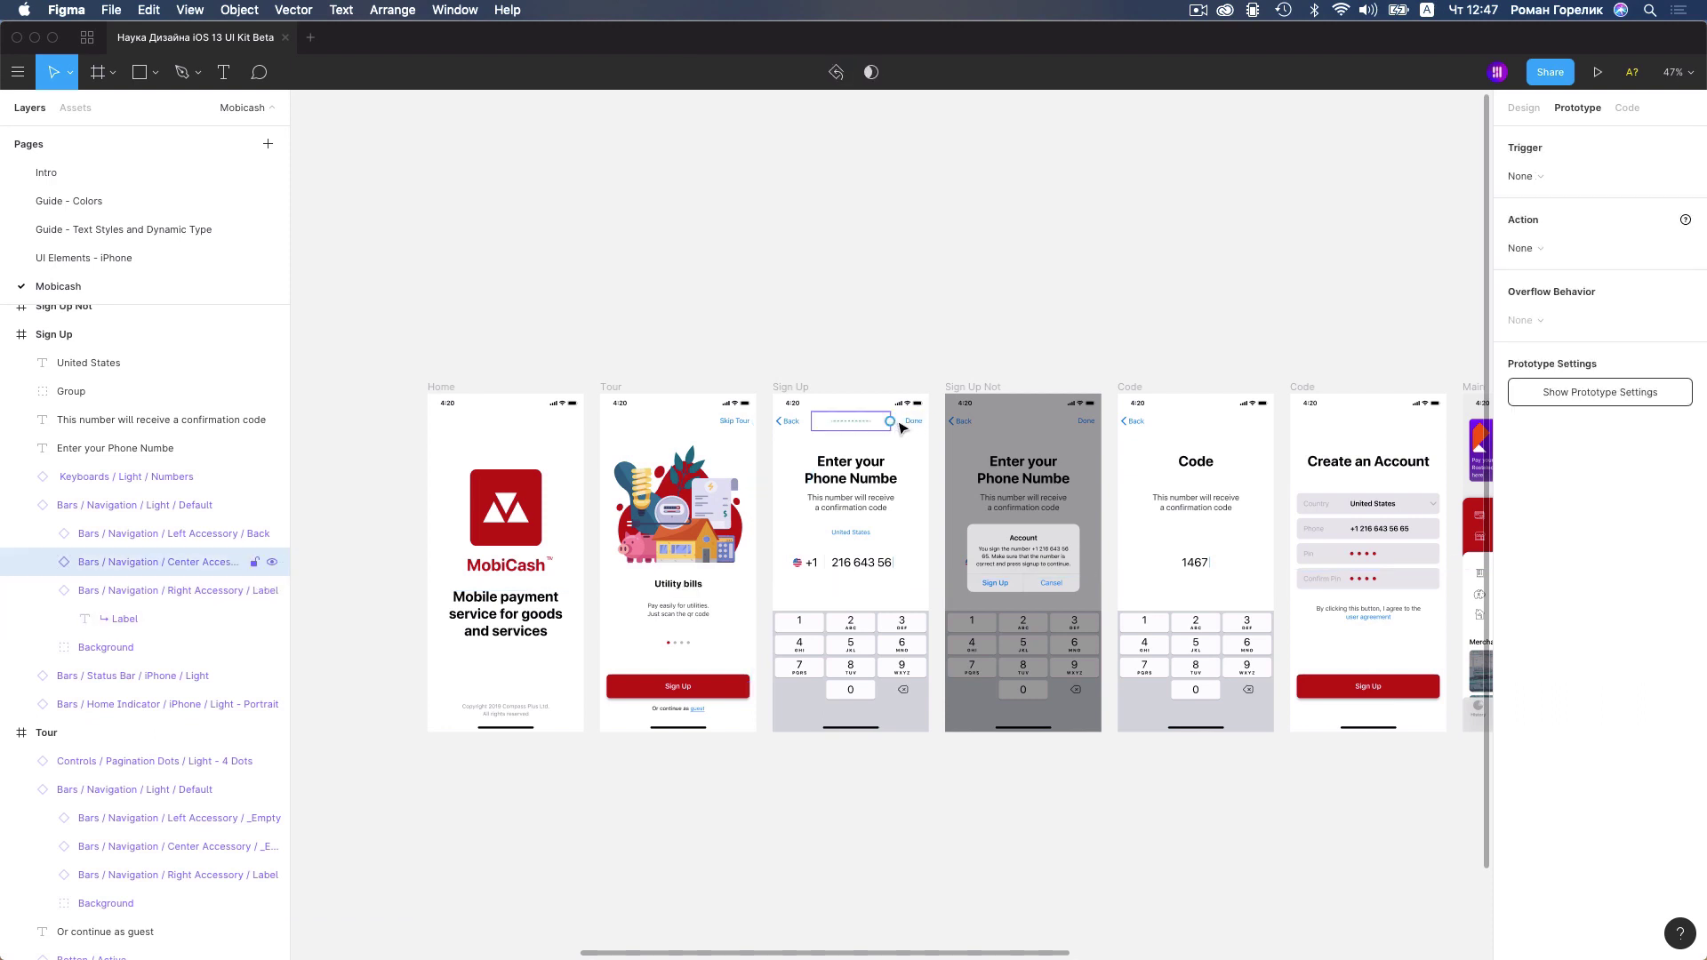
left_click_drag(931, 425, 1000, 534)
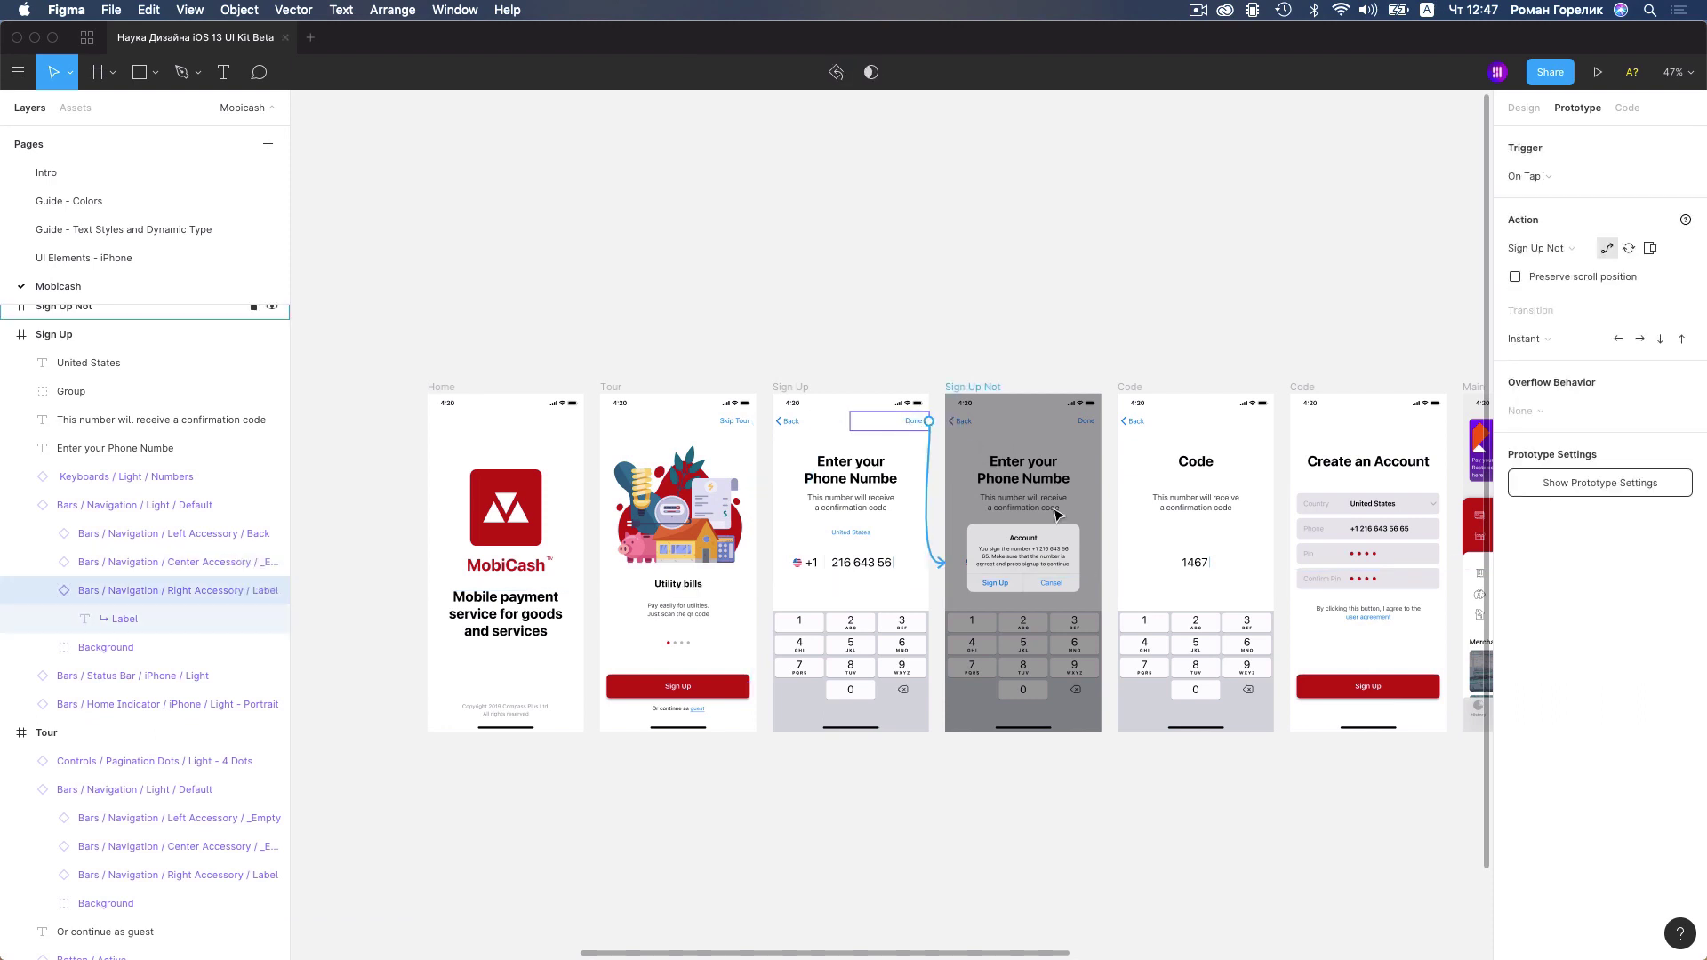
left_click(1000, 589)
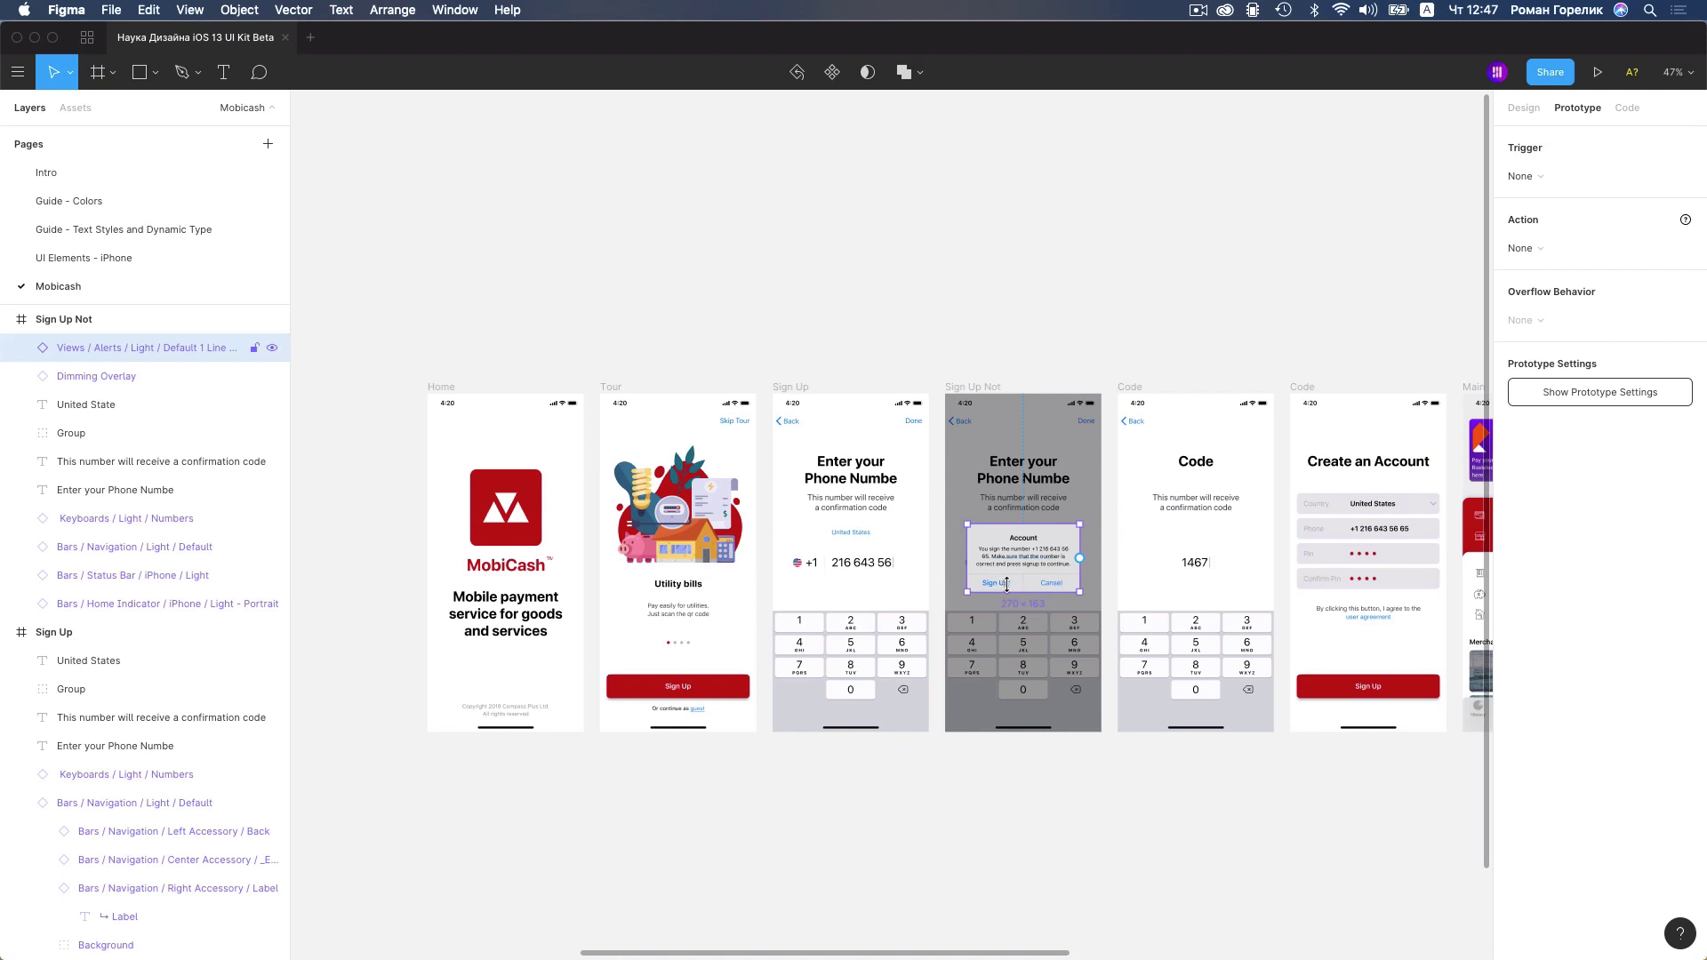
Connect the alert's Sign Up button to Code and its Cancel button back to Sign Up
double_click(1007, 585)
double_click(1011, 588)
left_click_drag(1023, 583, 1131, 593)
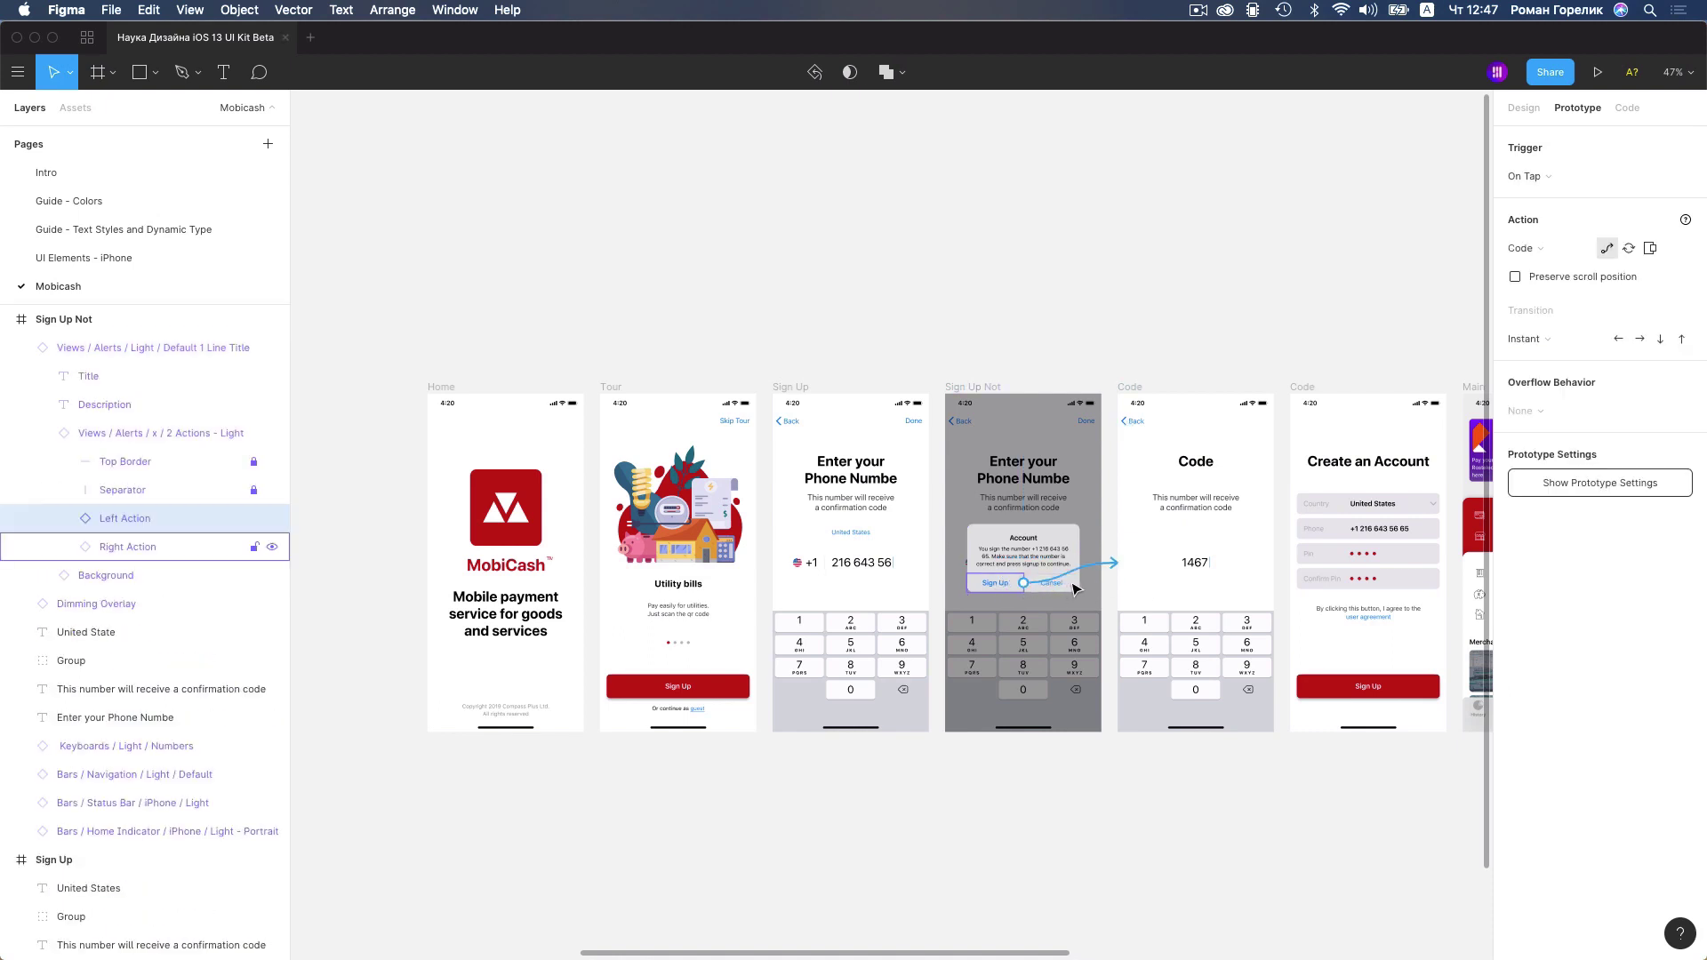
scroll(1076, 588, "up", 5)
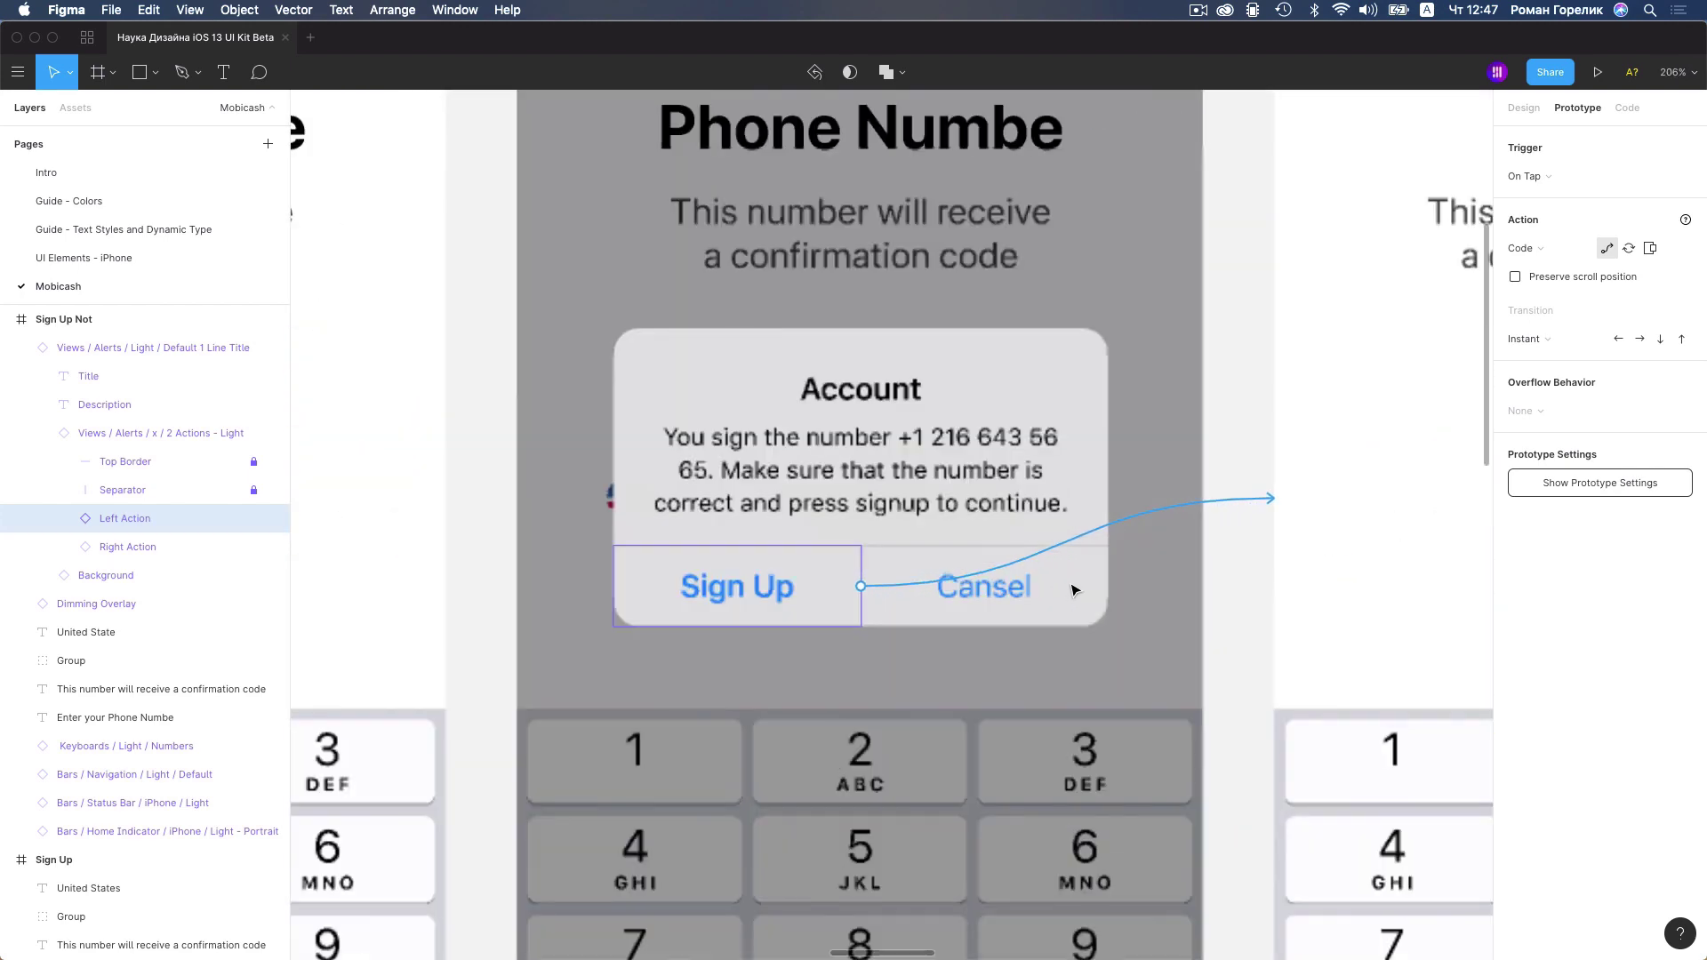
left_click(1013, 594)
left_click_drag(480, 592, 405, 594)
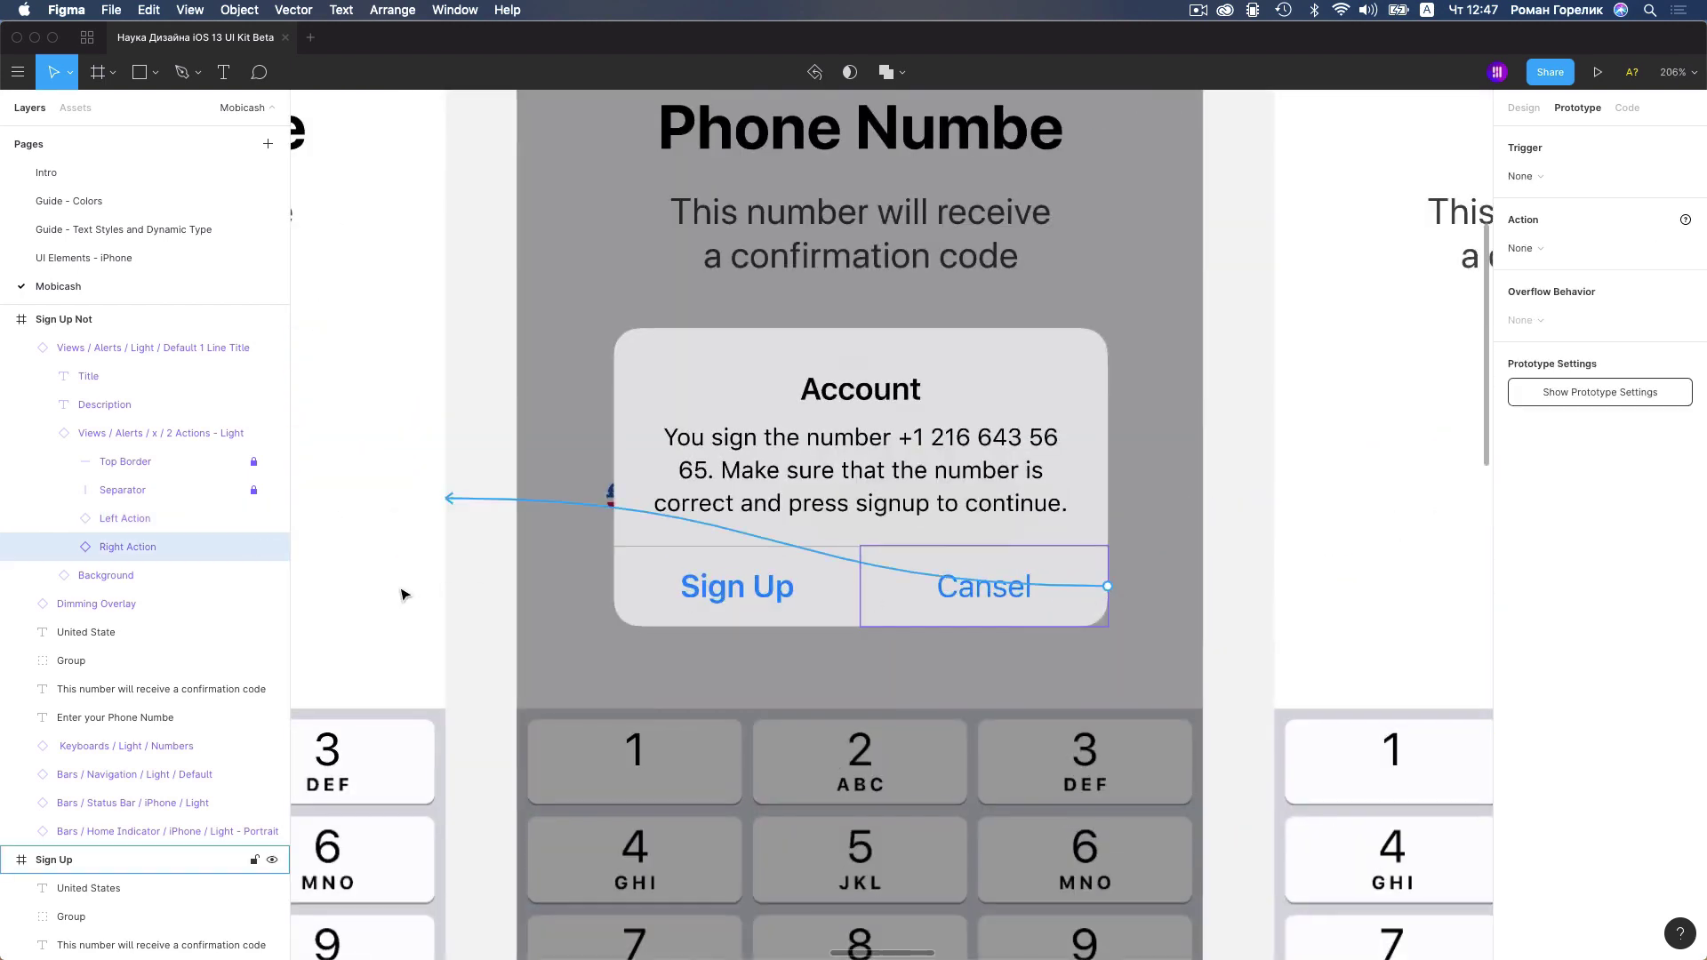
scroll(462, 614, "down", 5)
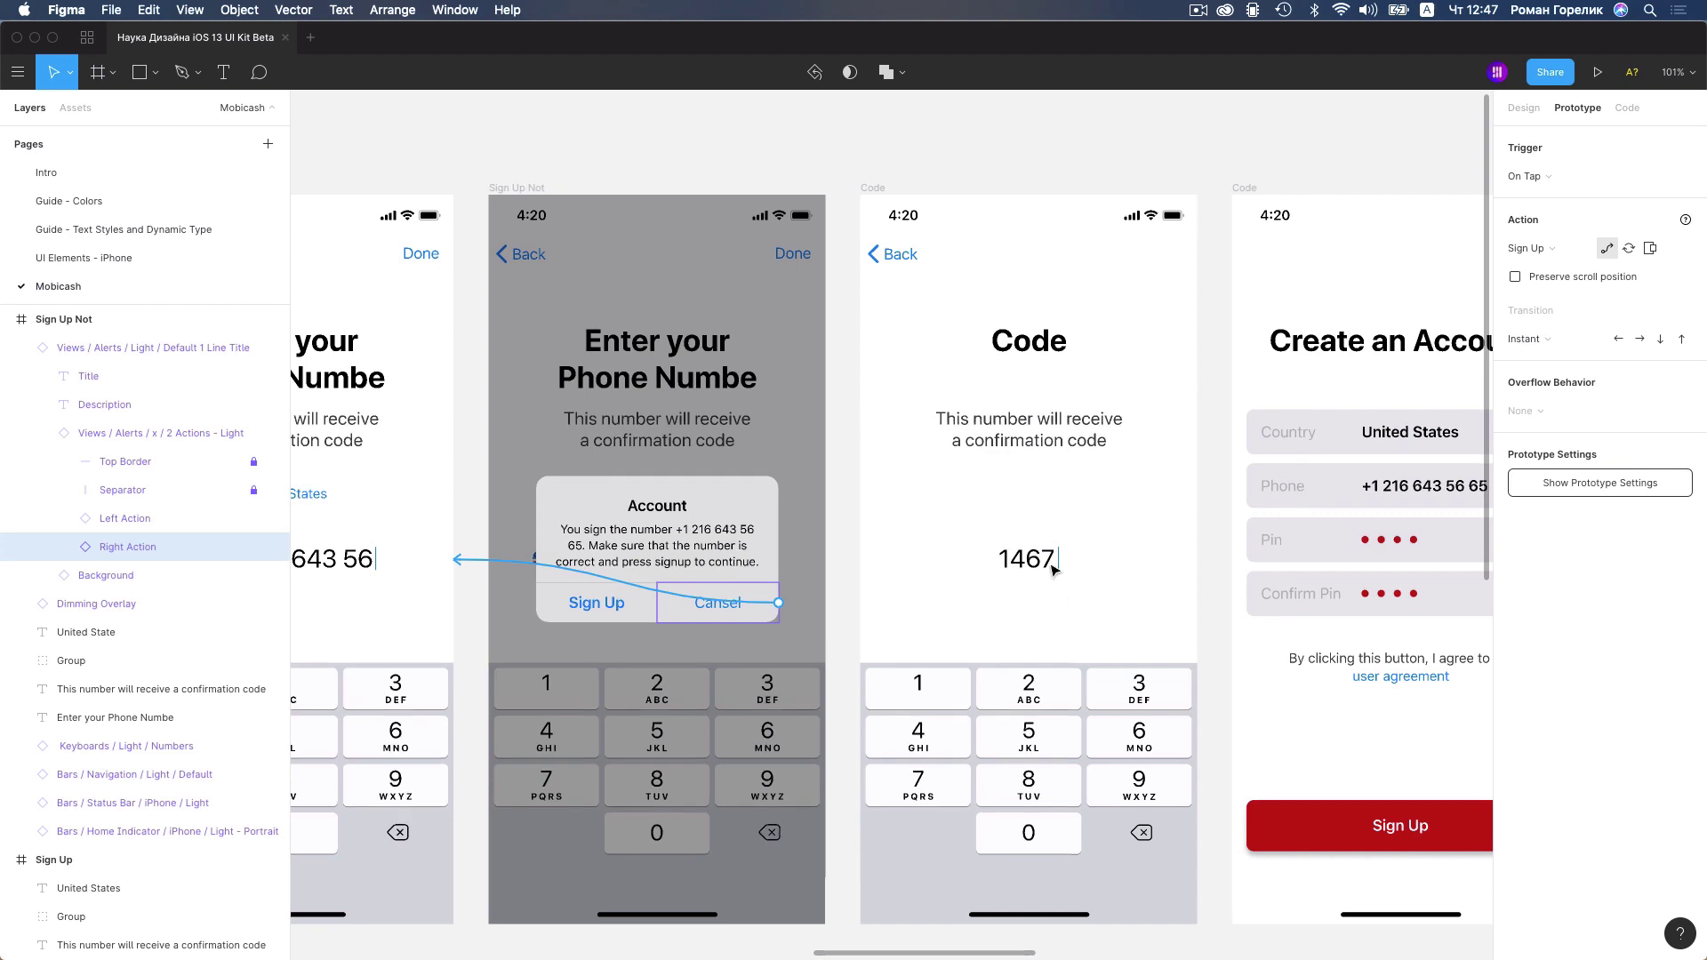
left_click(1147, 577)
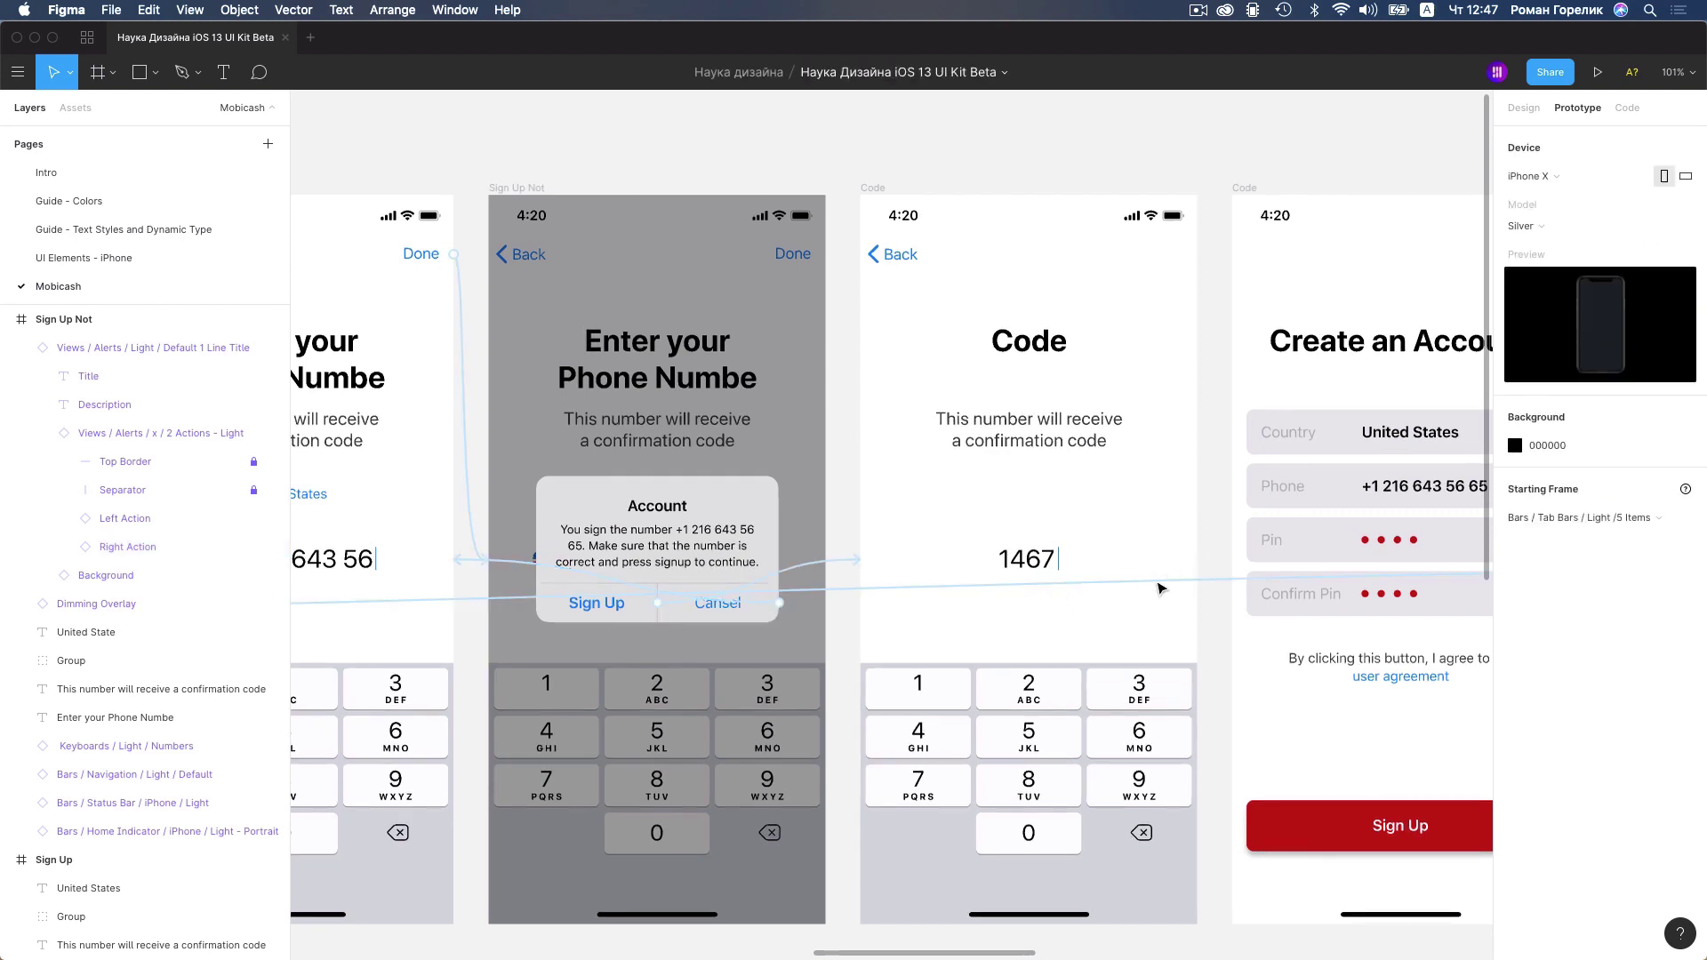
Set the Code frame's trigger to After Delay with 200 ms
left_click(875, 189)
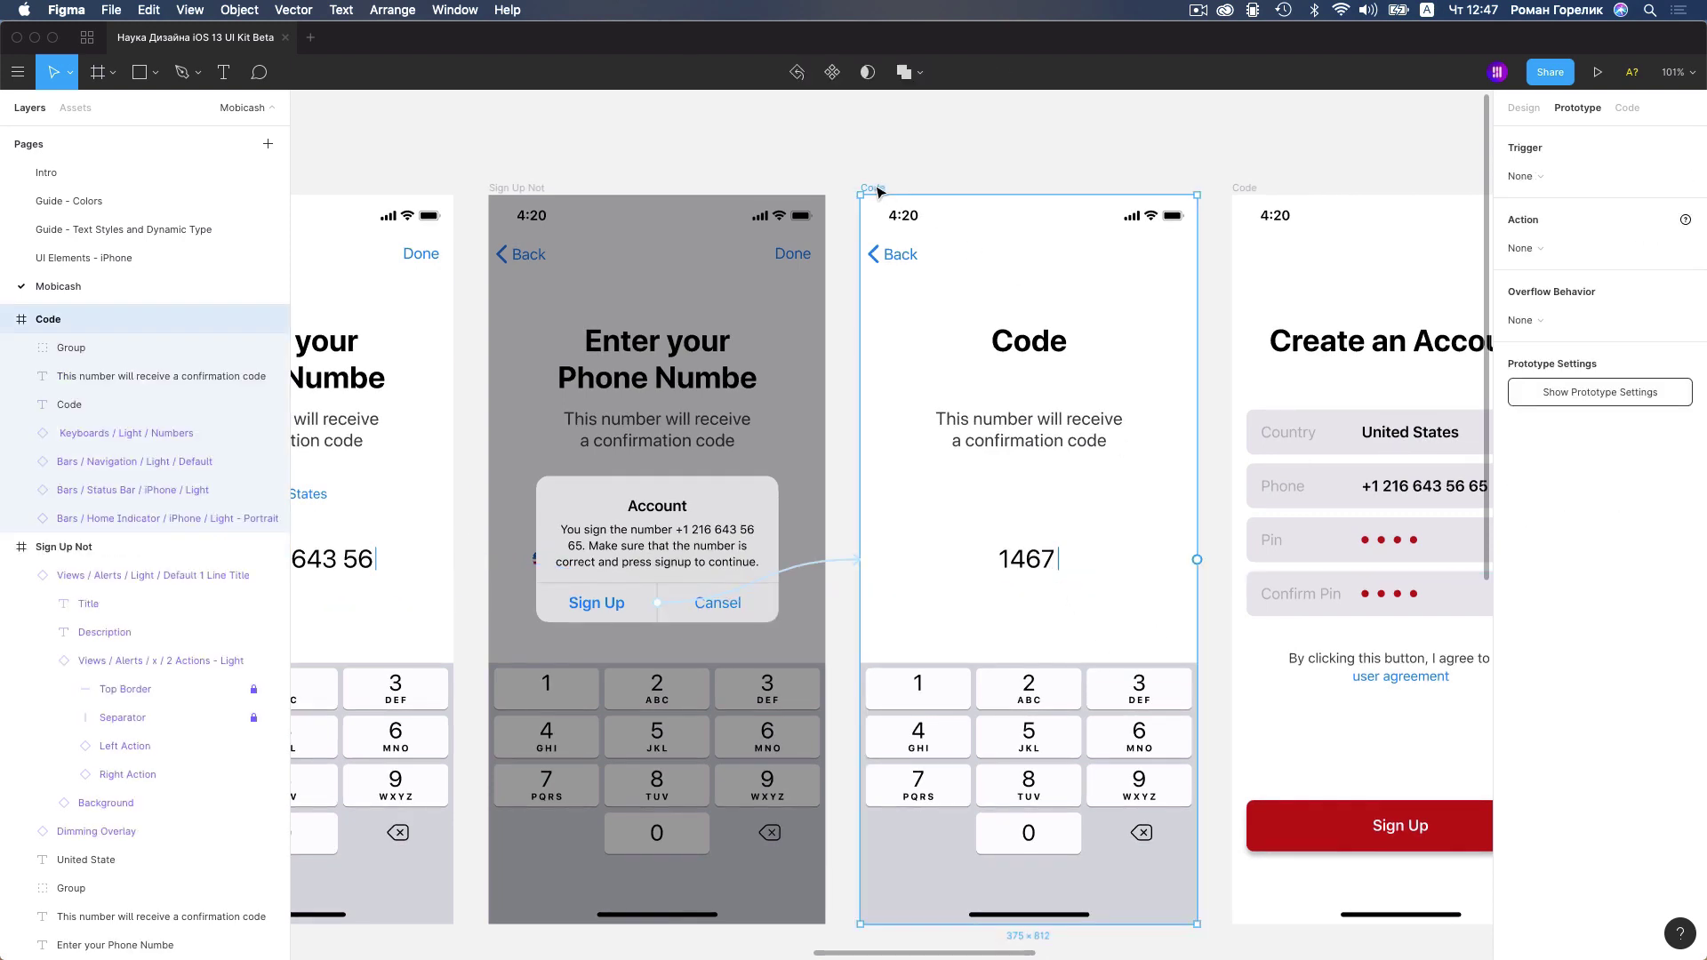
left_click(1522, 176)
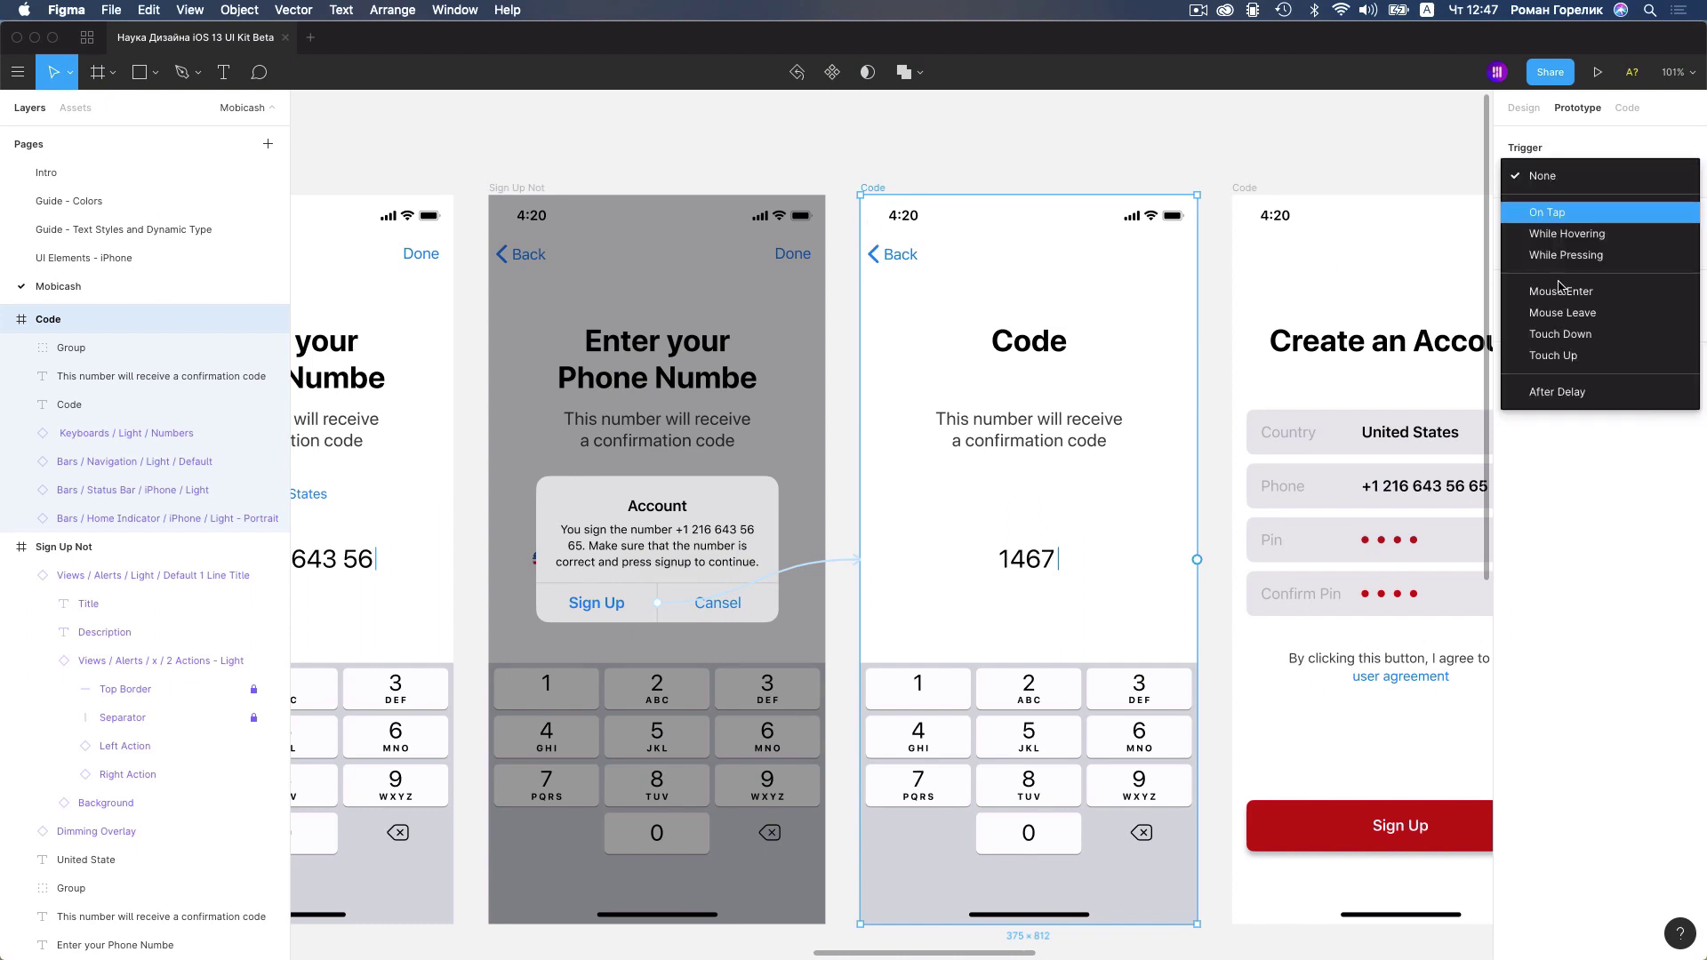
left_click(1564, 393)
left_click(1538, 227)
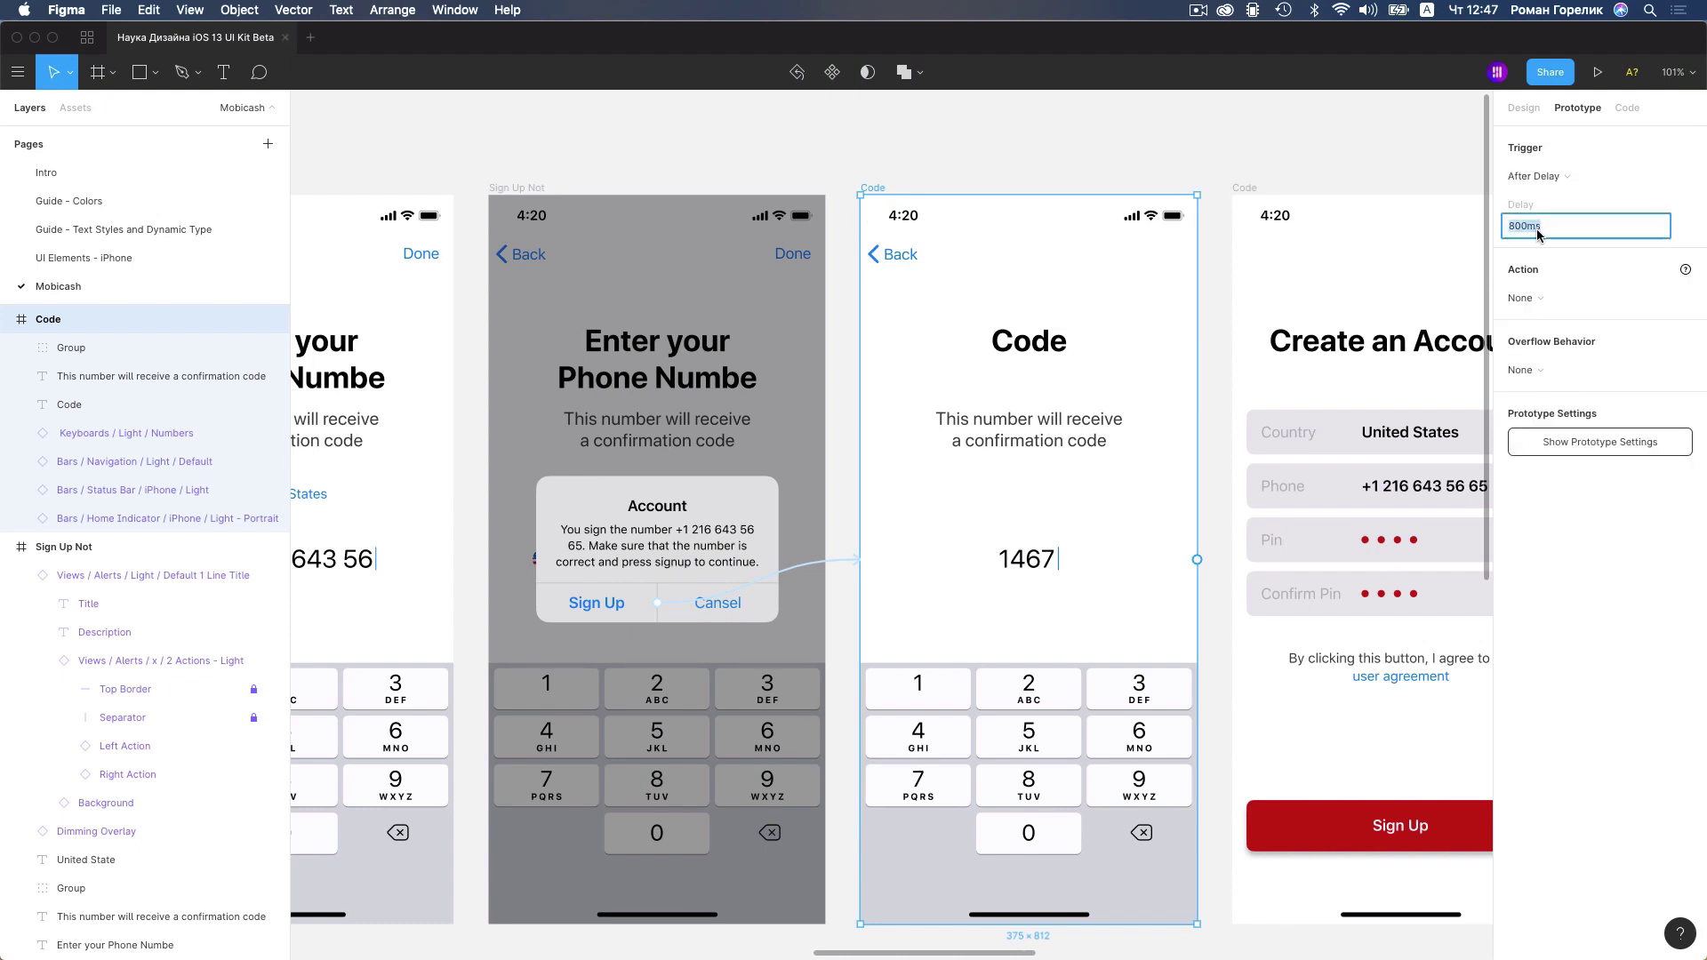
type("200")
key("Return")
Link the Code screen's Back label to Sign Up Not
left_click(914, 257)
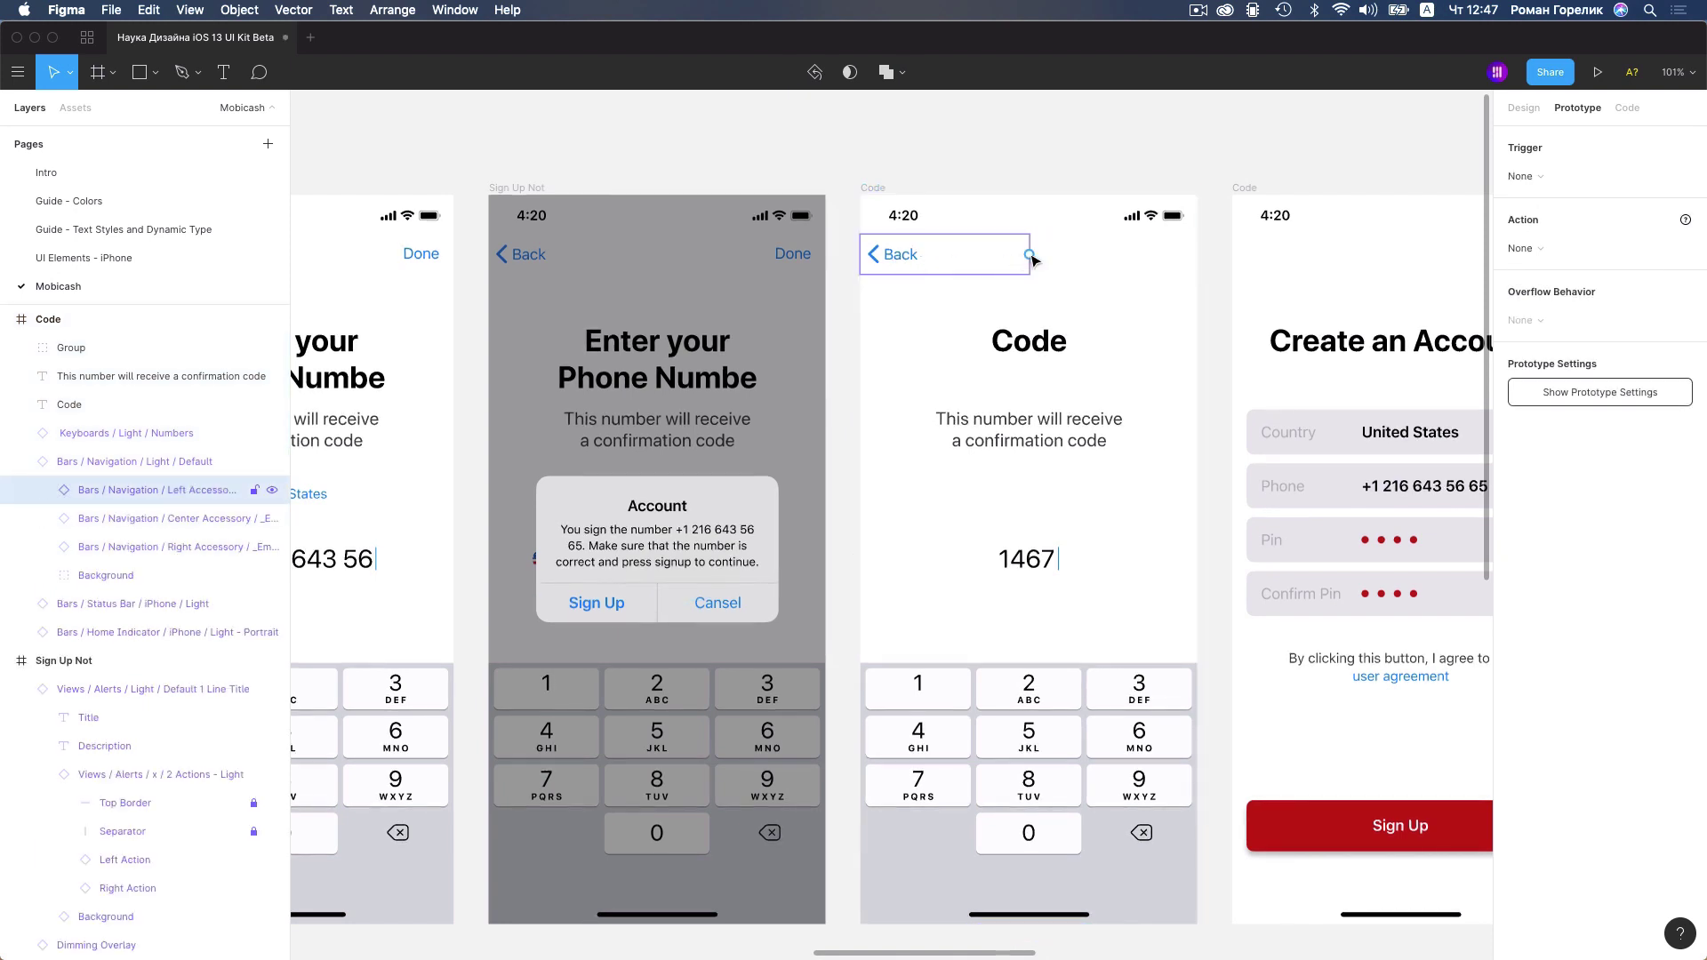
left_click_drag(1028, 254, 680, 295)
key("Escape")
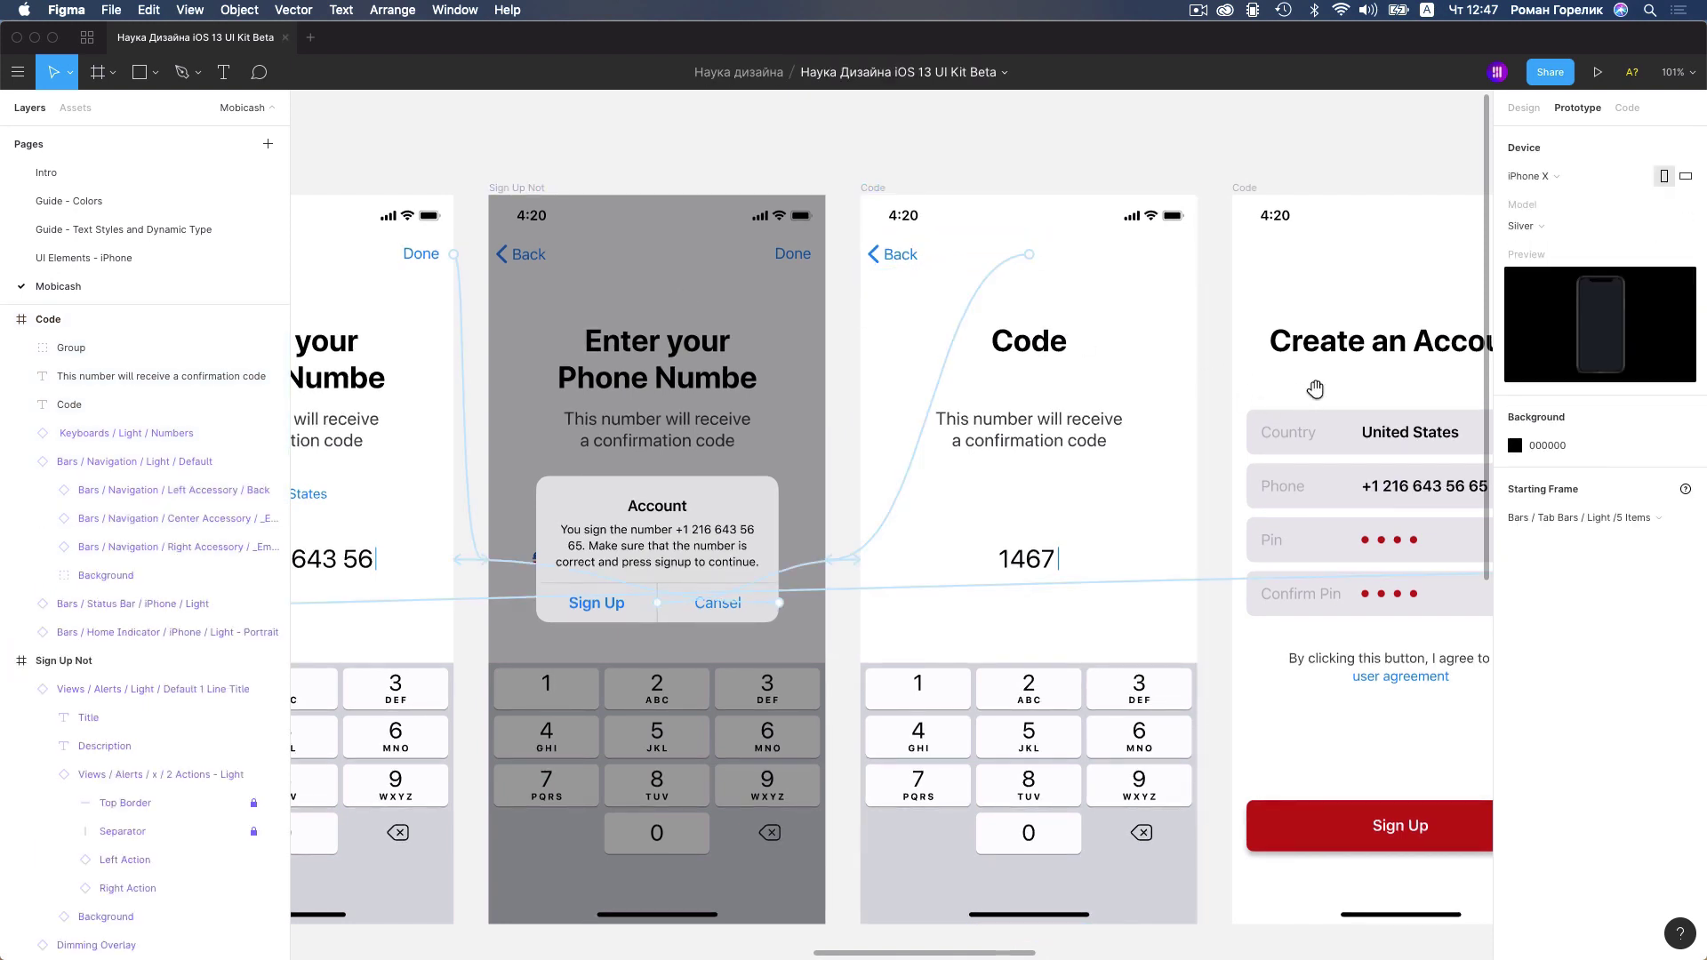
Make the Code screen's delayed action go to Create an Account
mouse_move(1284, 385)
left_mouse_down()
mouse_move(1019, 339)
mouse_move(879, 337)
left_mouse_up()
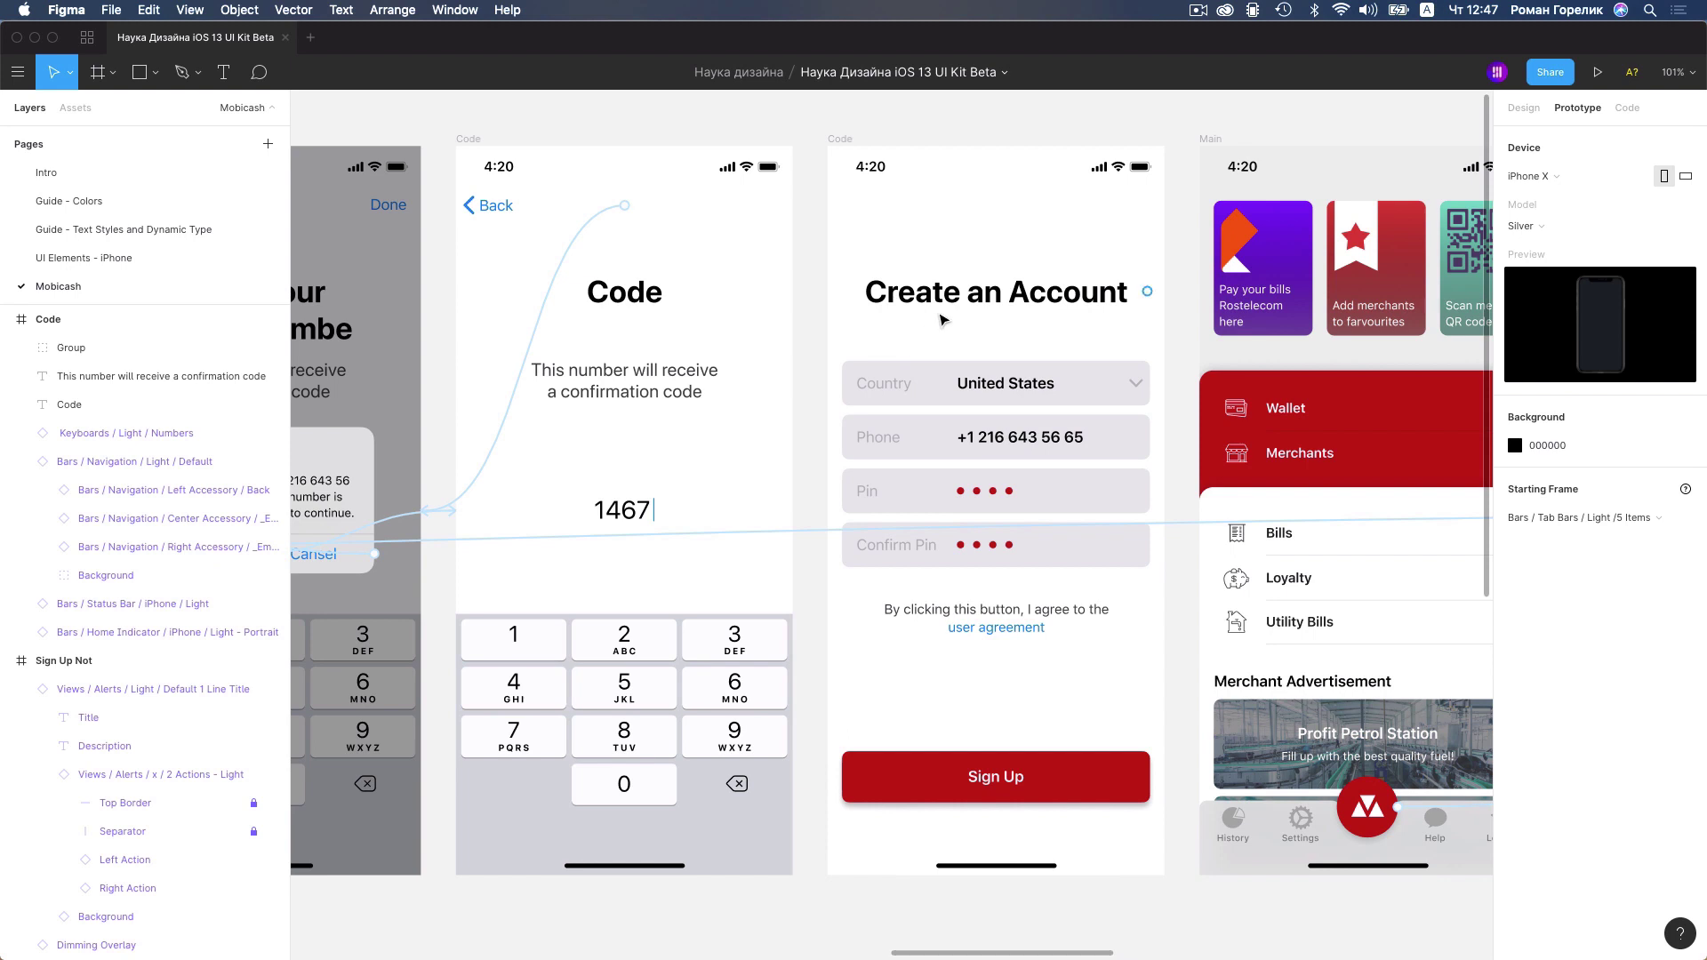
left_click(569, 175)
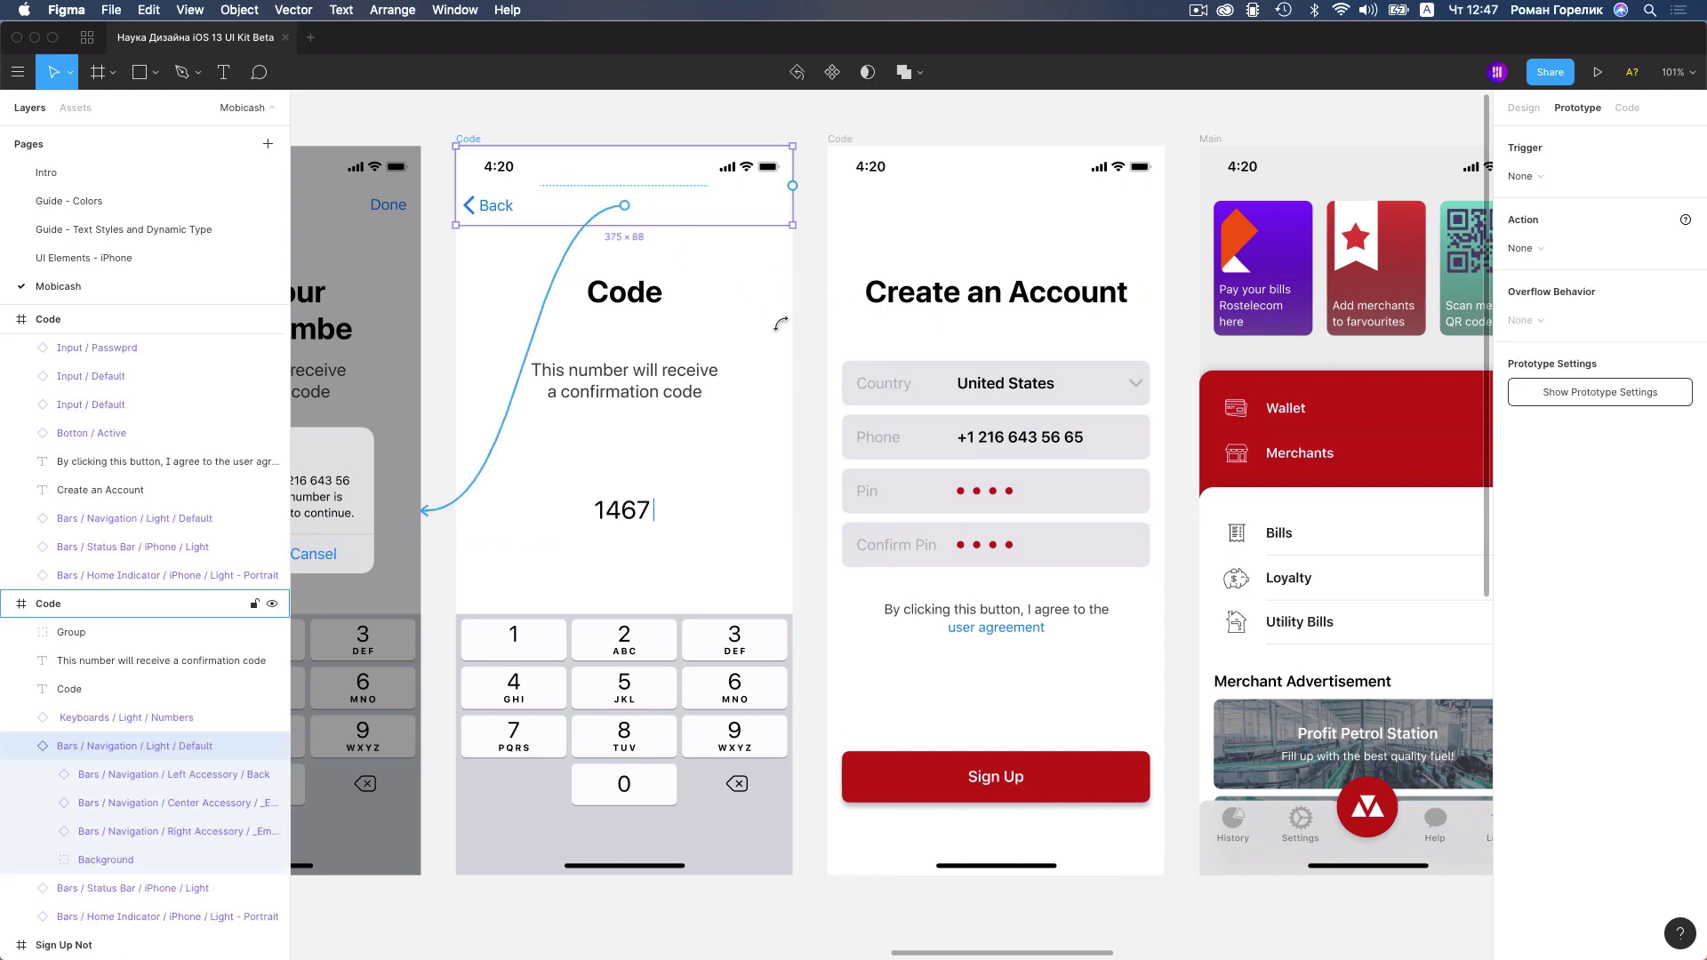
left_click(474, 140)
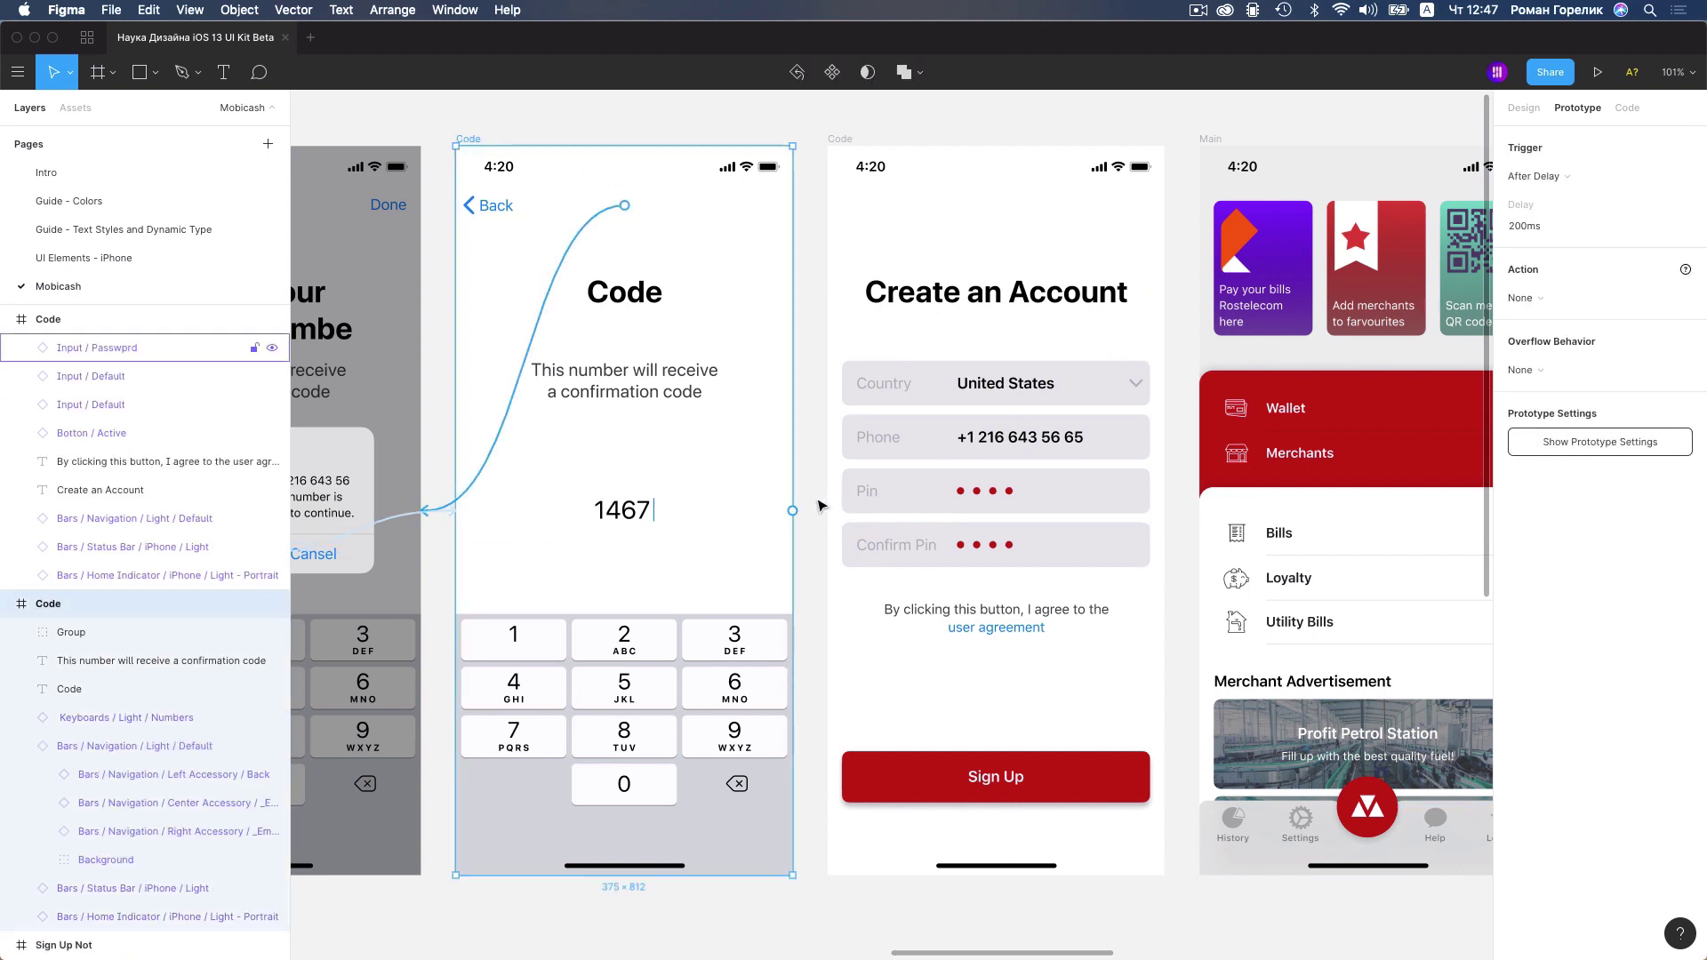
left_click_drag(792, 510, 891, 474)
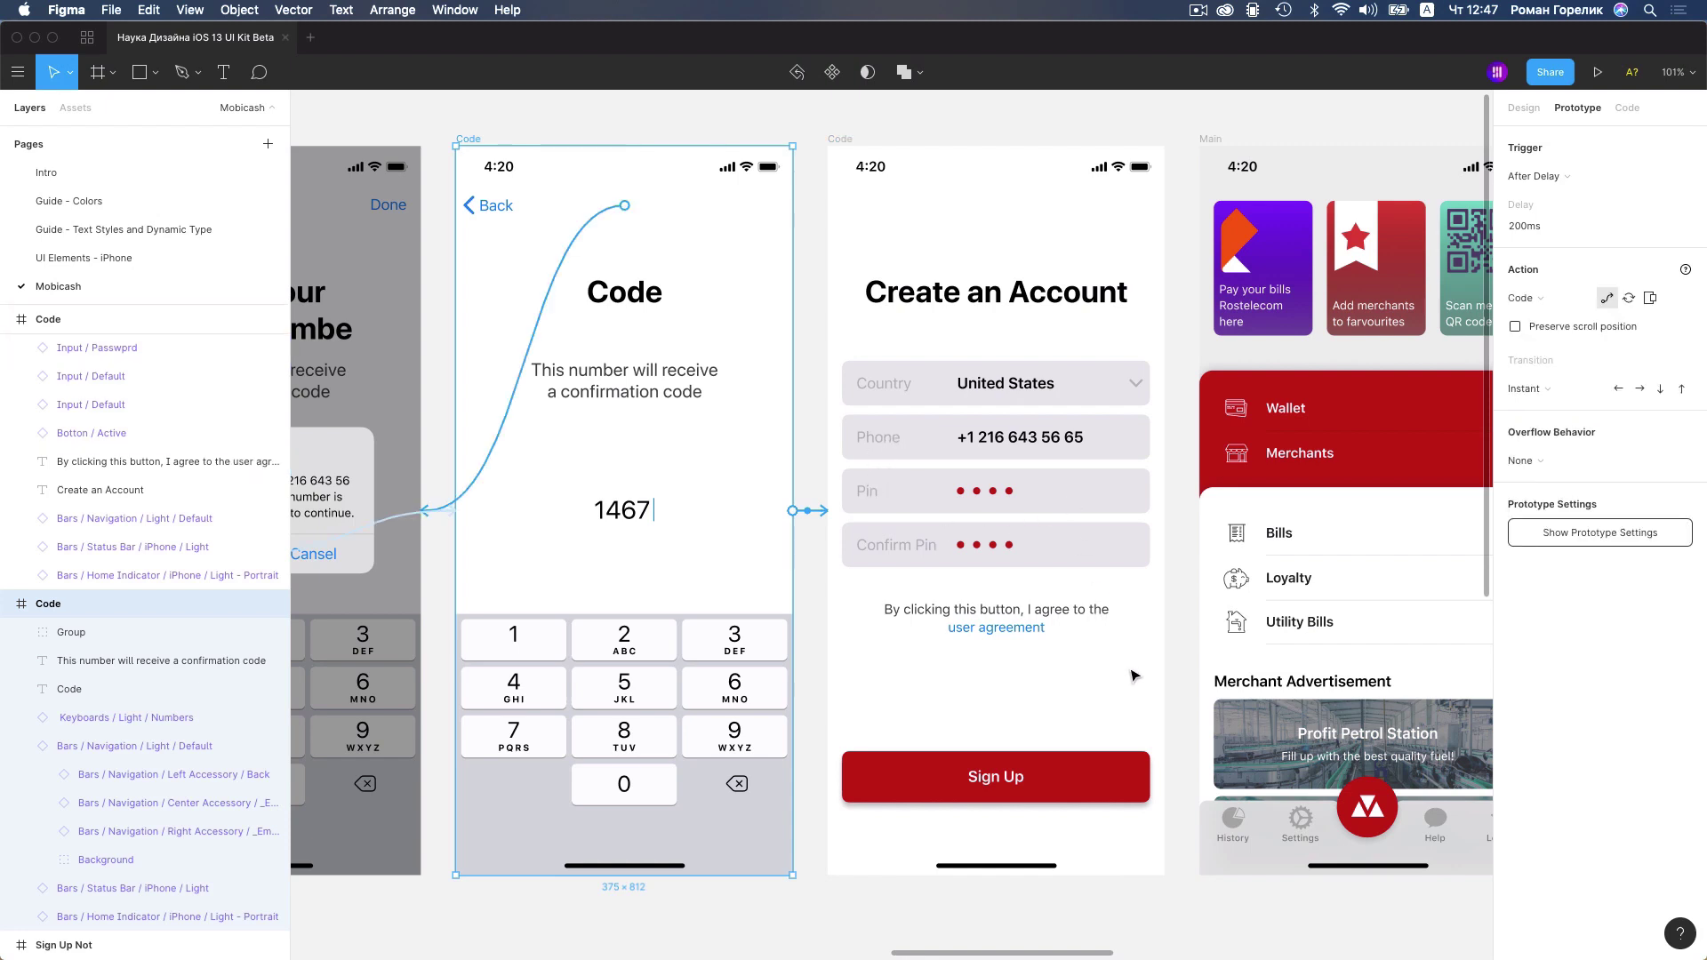
left_click(1031, 774)
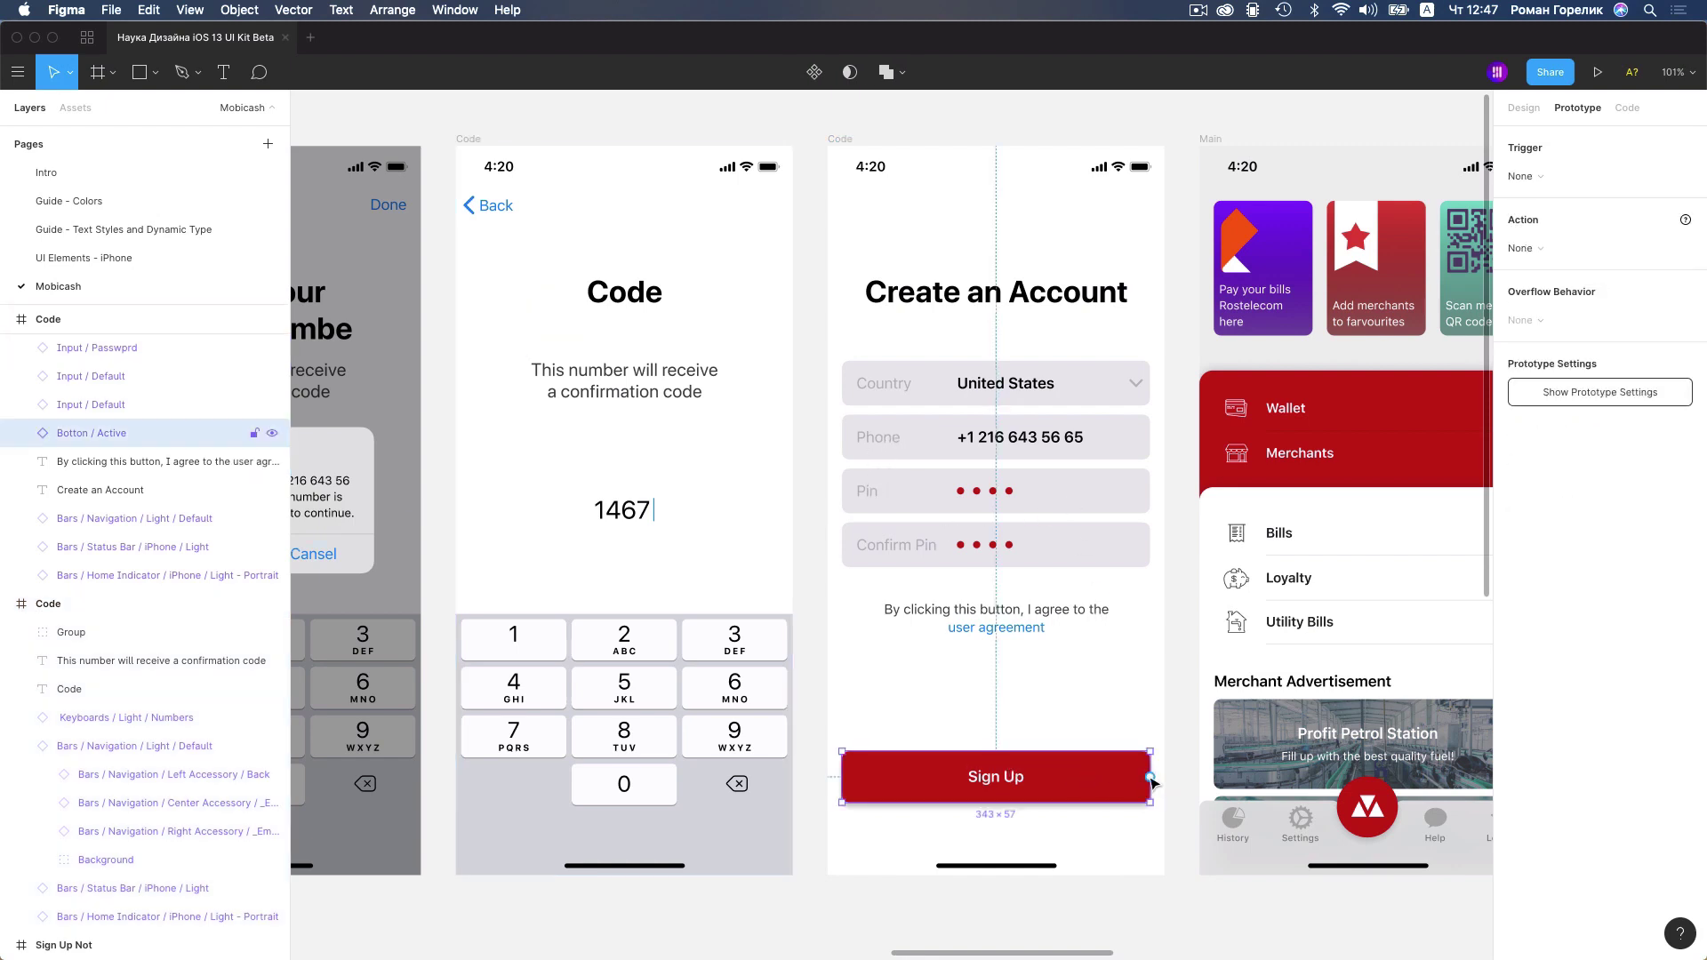
Link Create an Account's Sign Up to Main and Main's Merchants row to Merchants
mouse_move(1150, 777)
left_mouse_down()
mouse_move(1277, 675)
mouse_move(815, 633)
left_mouse_up()
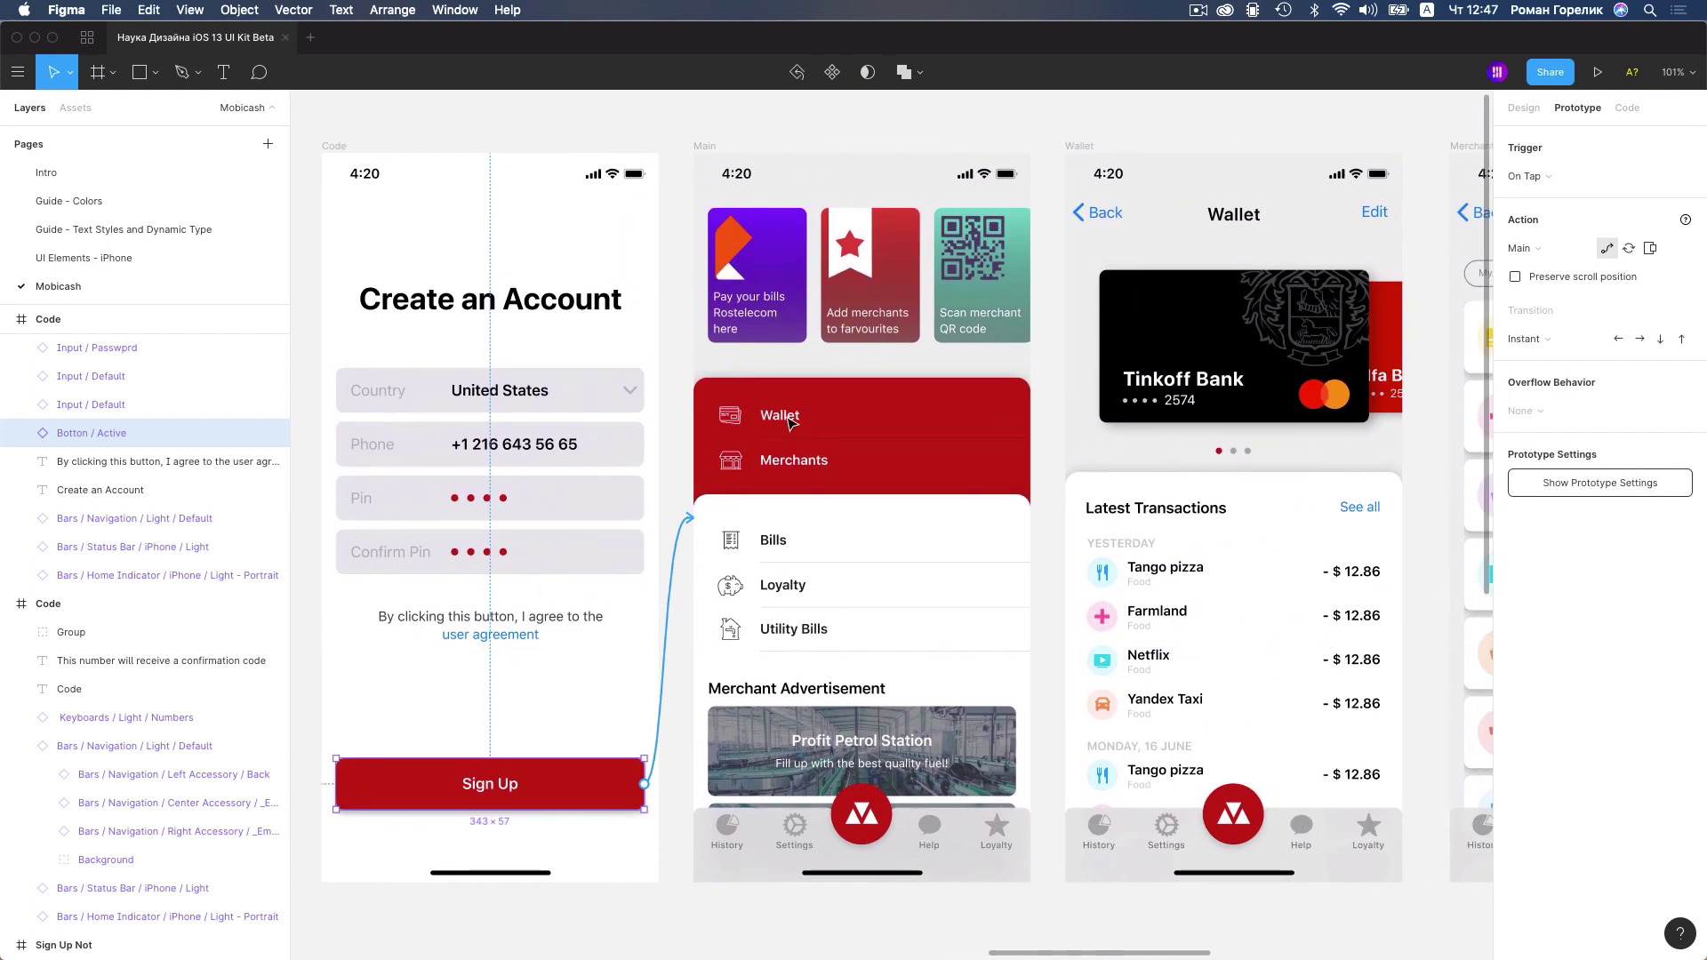
left_click(799, 418)
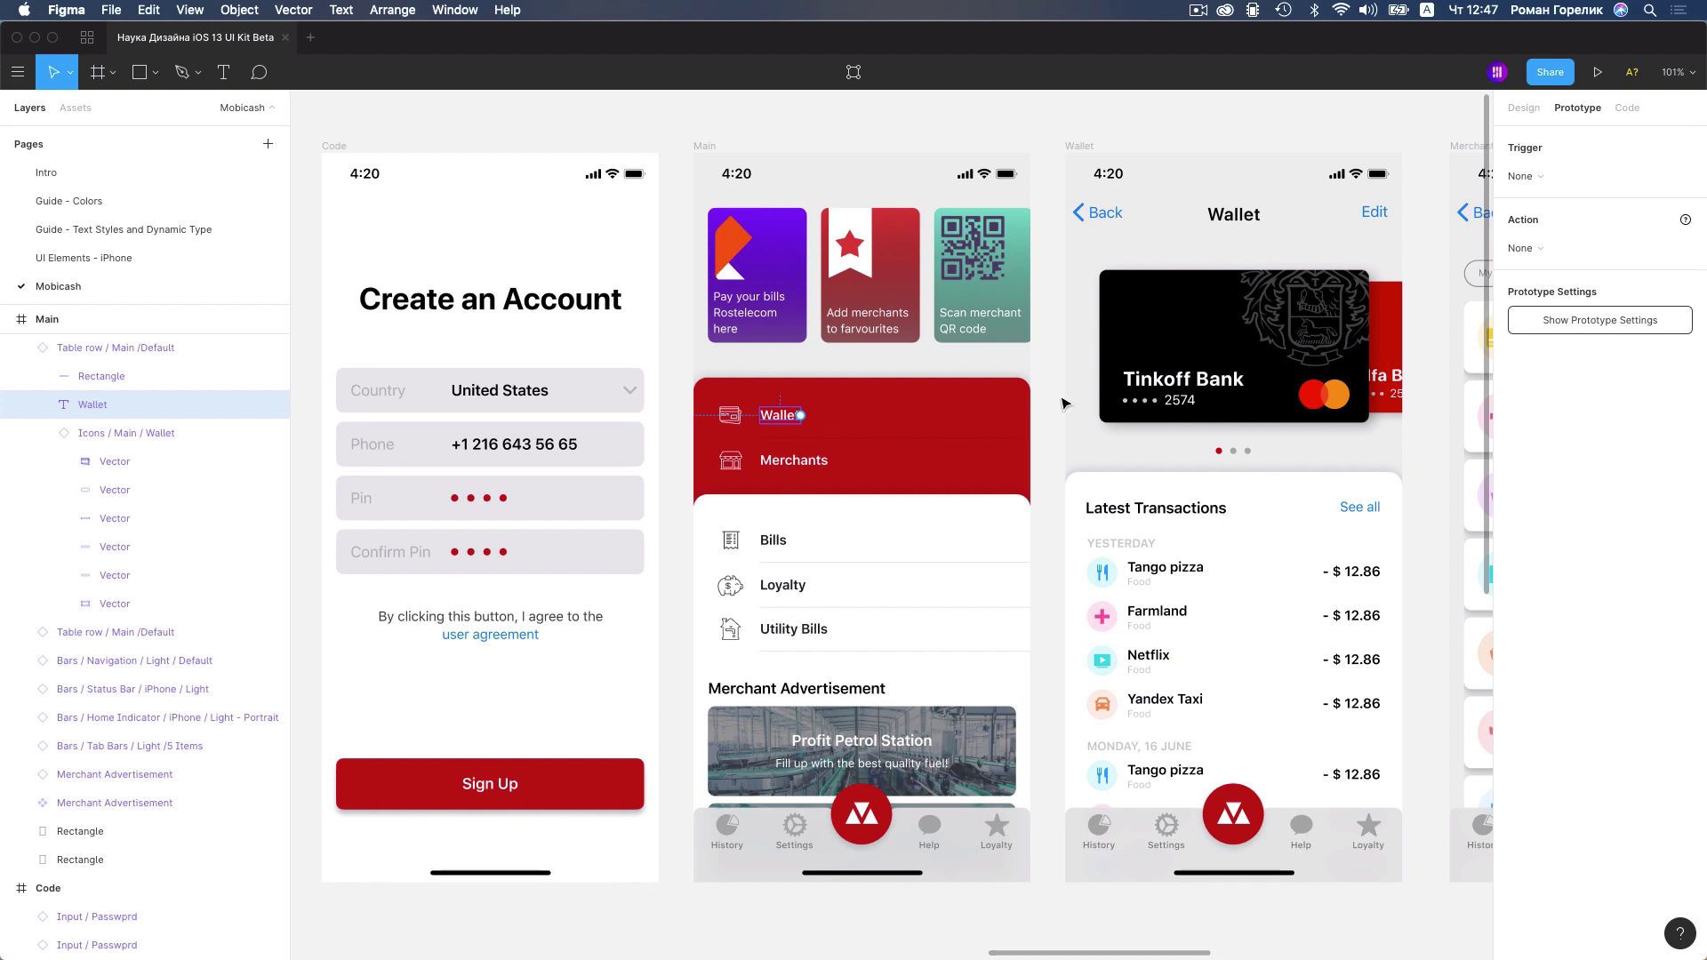
left_click(798, 424)
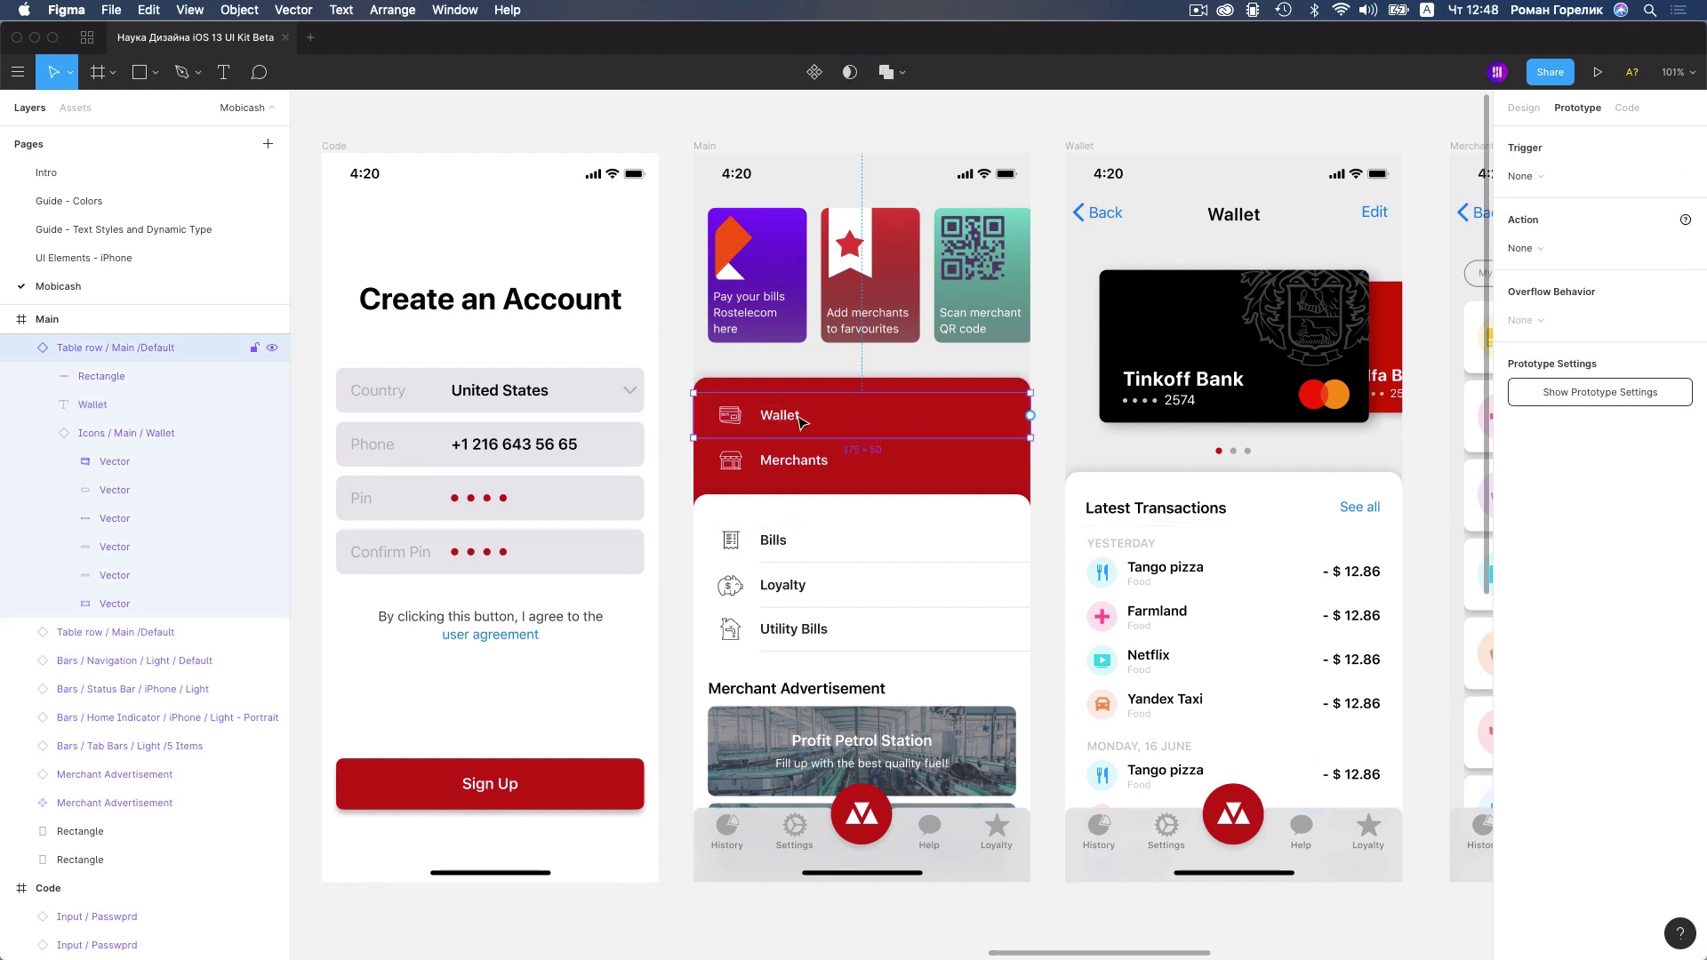
left_click(836, 461)
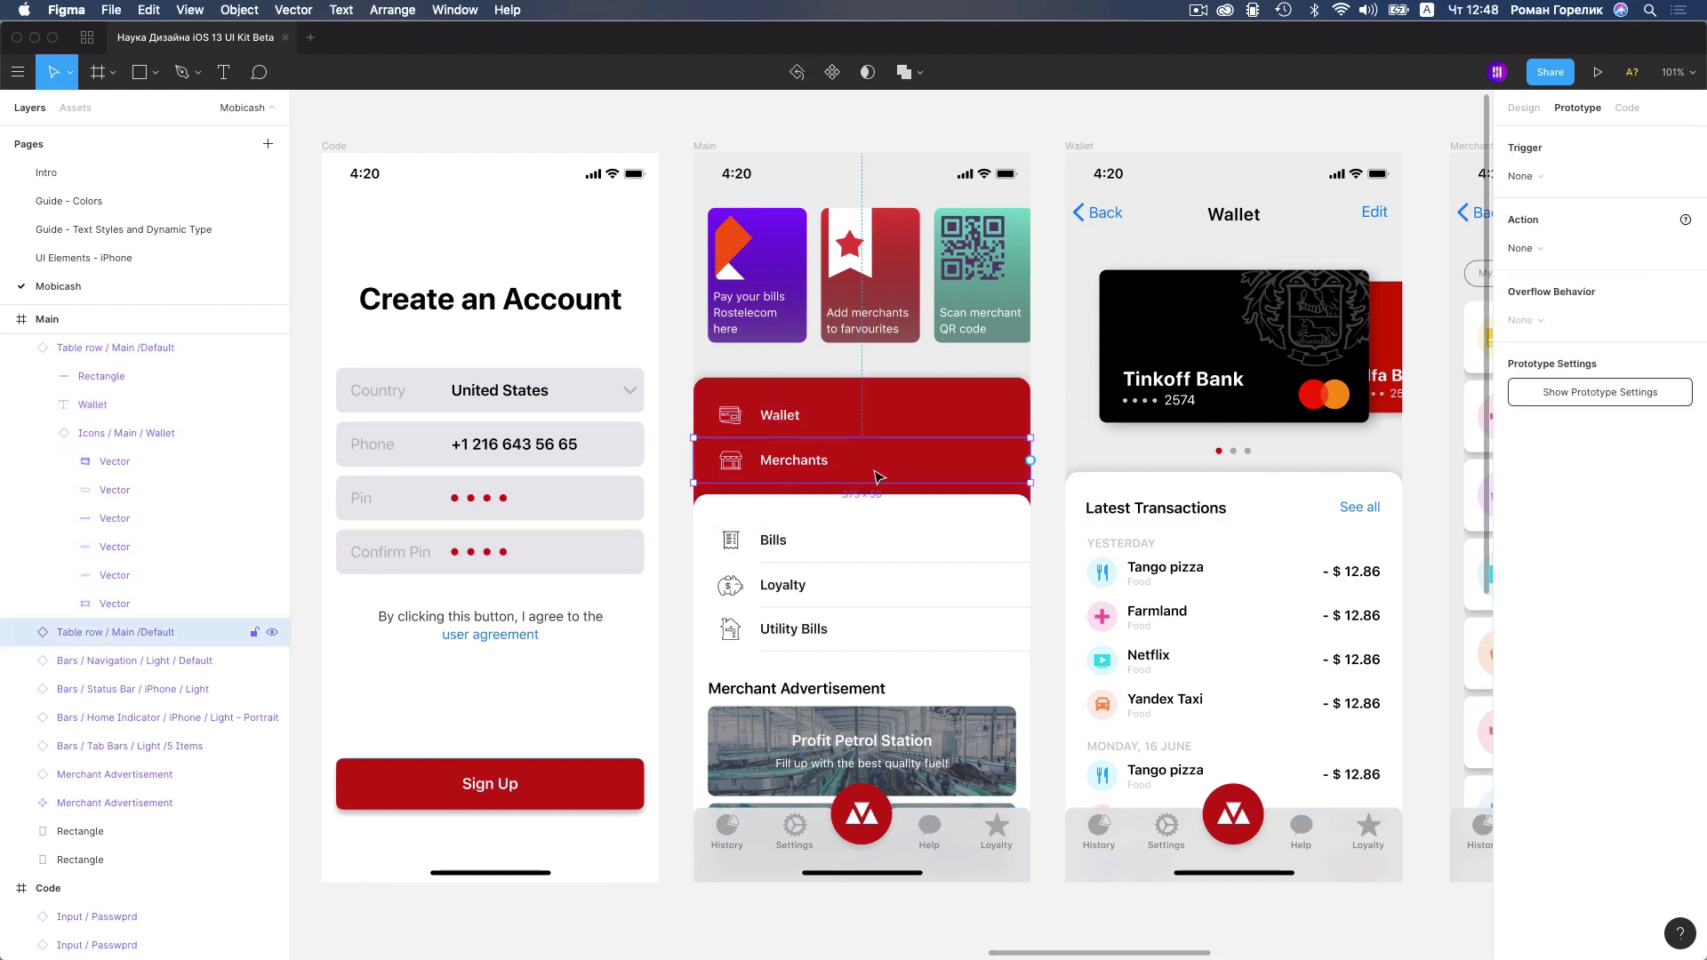
left_click_drag(1029, 461, 1441, 533)
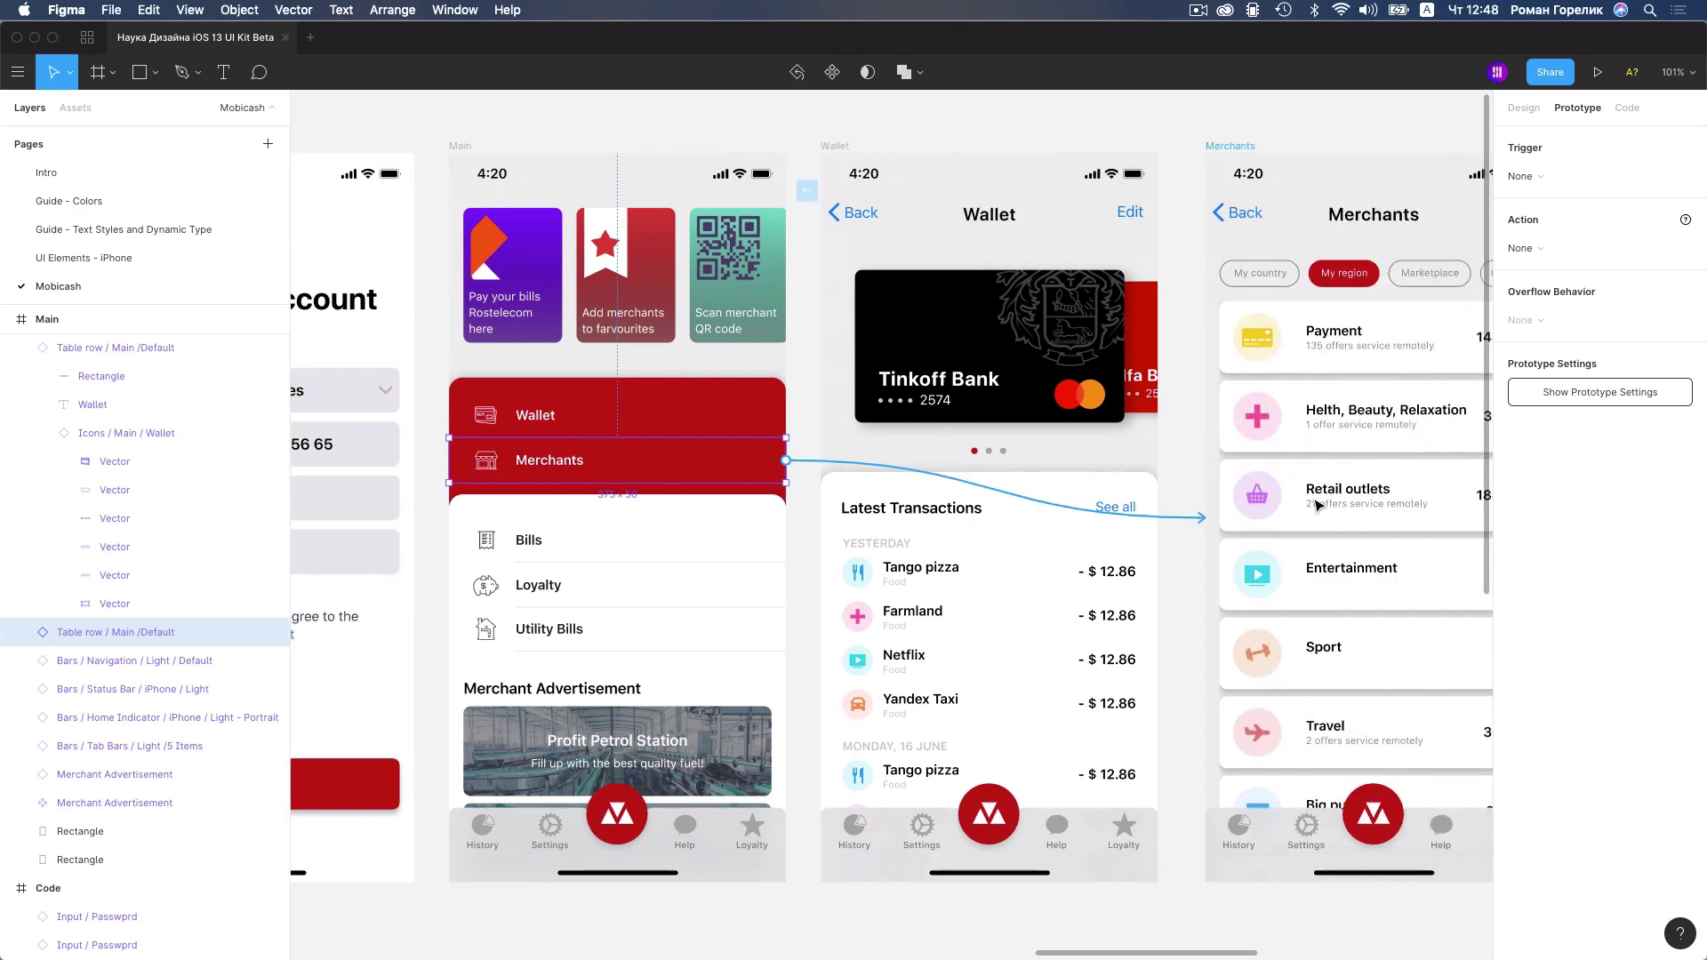
Pan to the UI Kit tab bar component and select its History tab (Tab One)
left_click(488, 837)
scroll(915, 645, "down", 5)
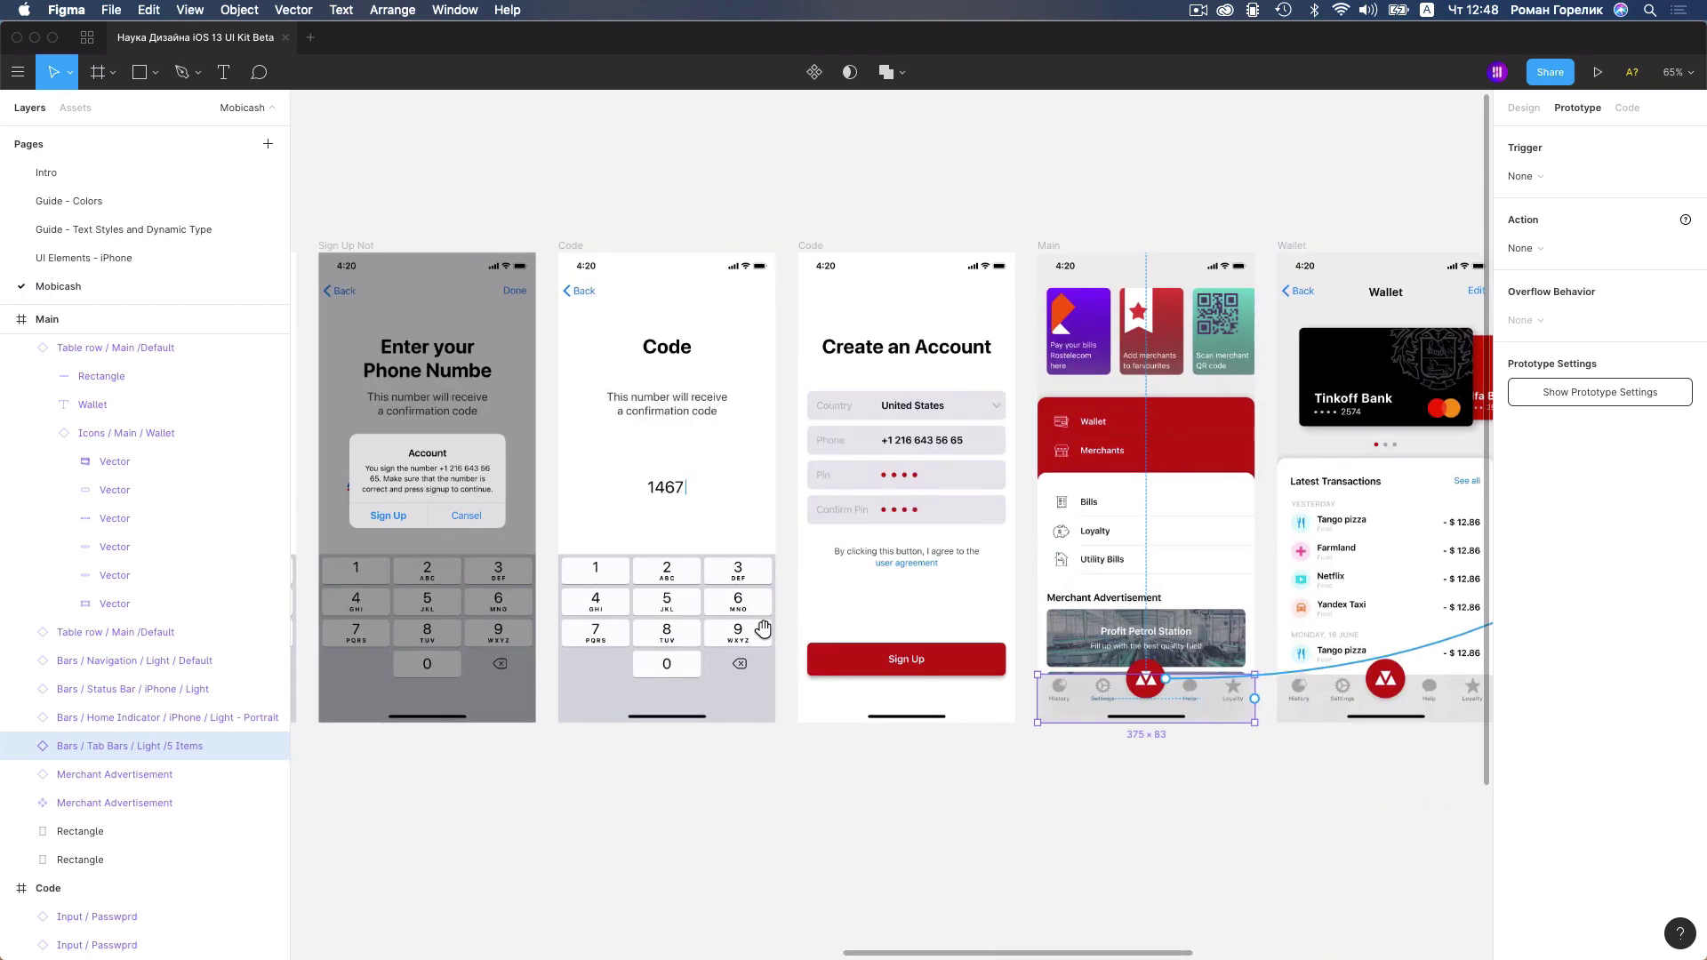
scroll(800, 622, "left", 5)
scroll(934, 586, "left", 5)
scroll(1110, 547, "left", 5)
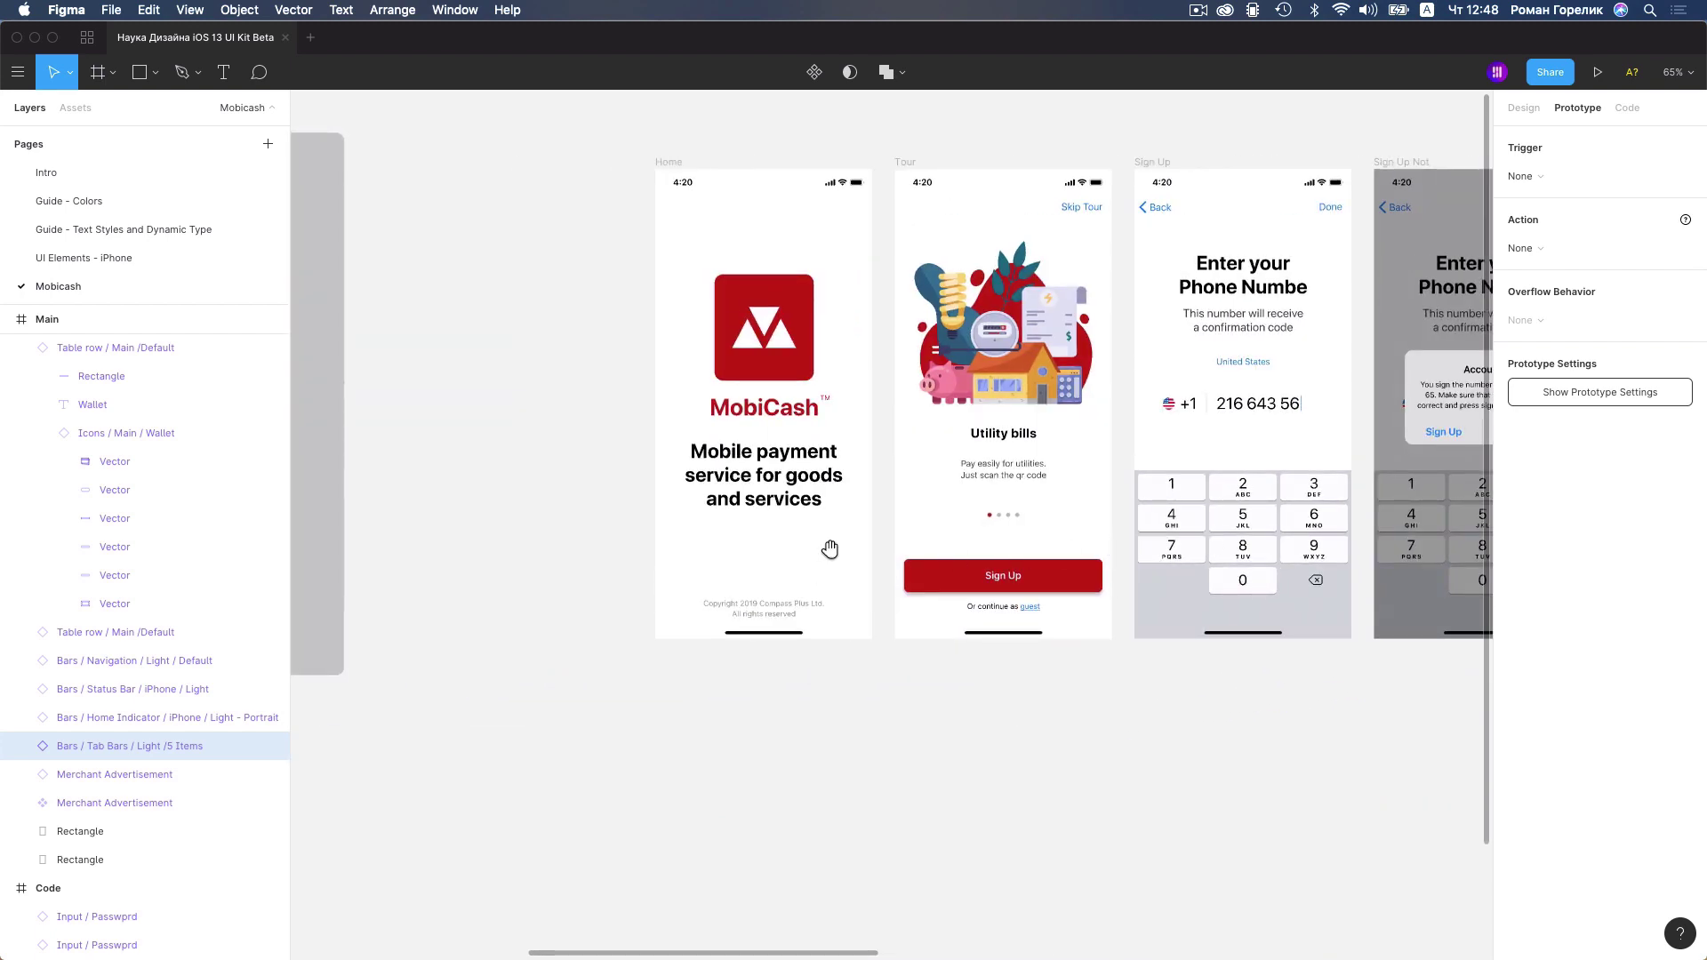
scroll(1280, 391, "right", 3)
scroll(1241, 534, "left", 10)
scroll(1227, 534, "left", 8)
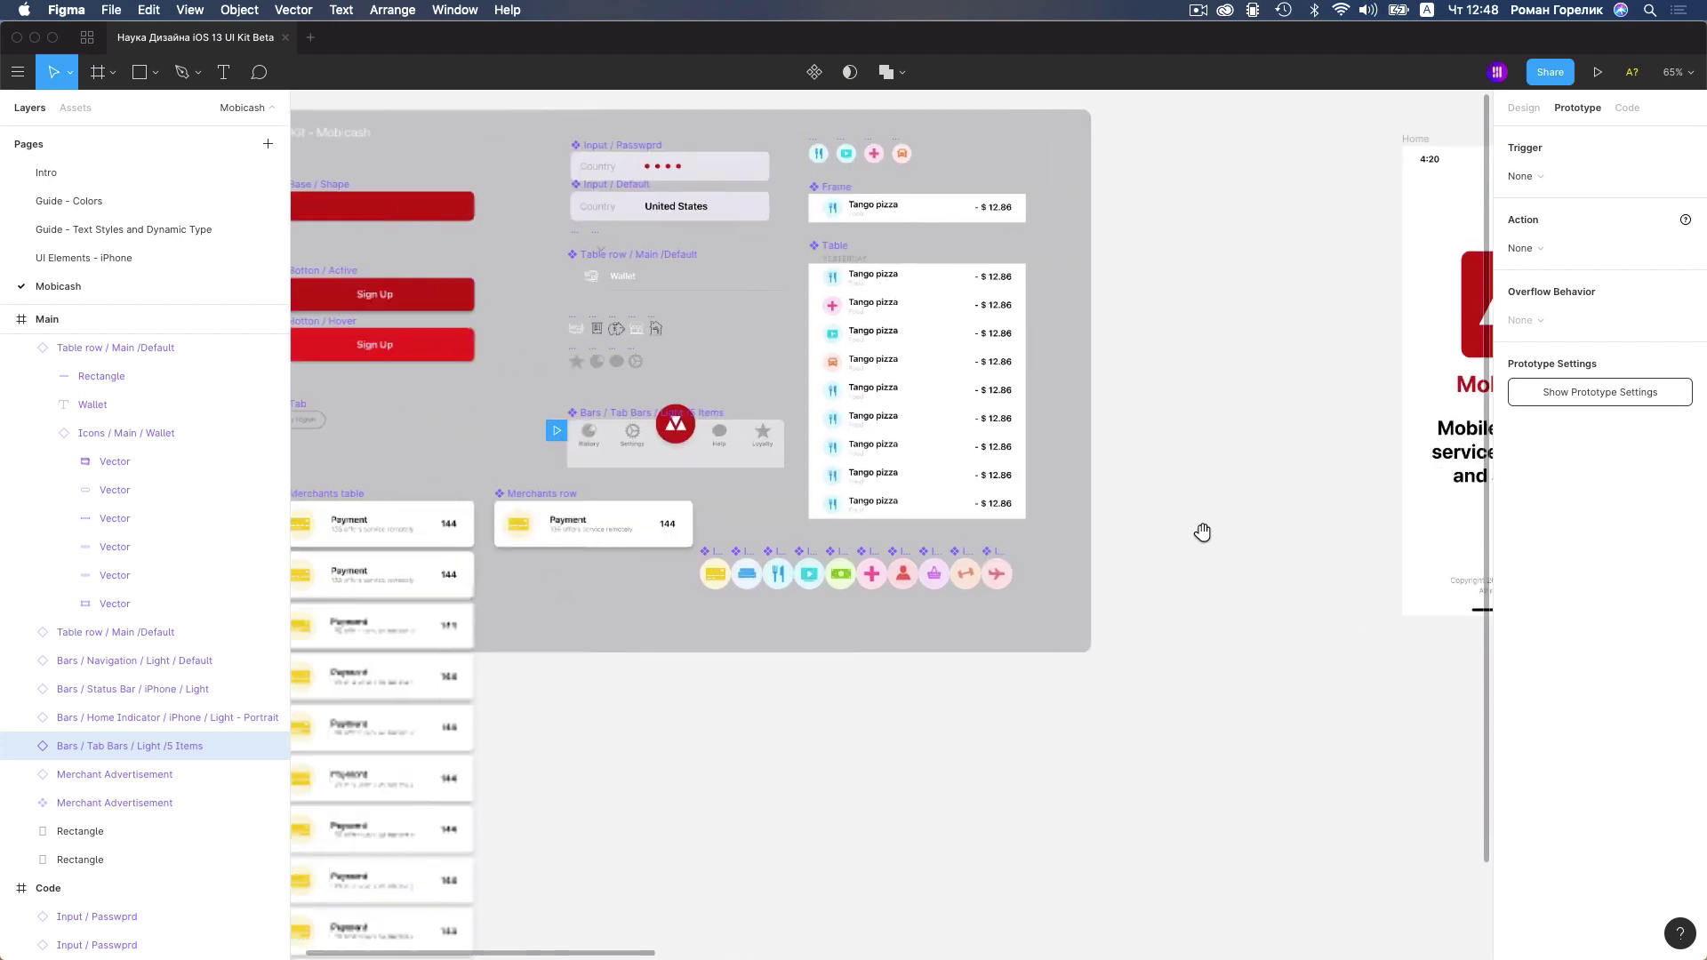
scroll(978, 498, "left", 2)
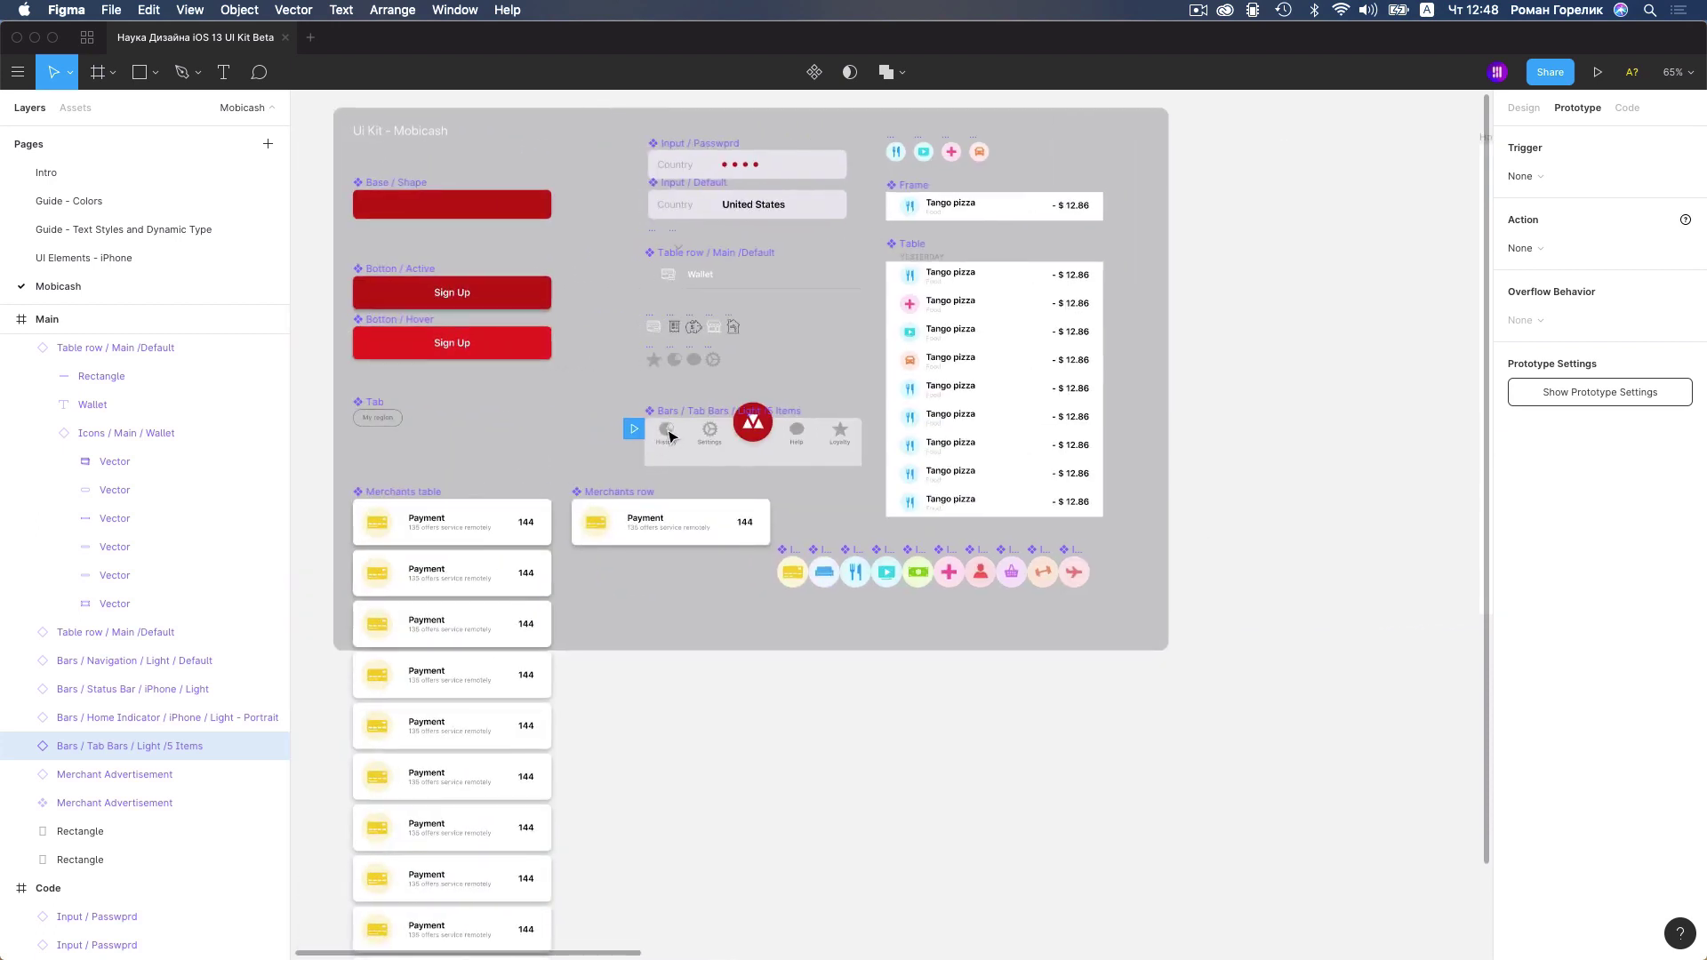
double_click(669, 435)
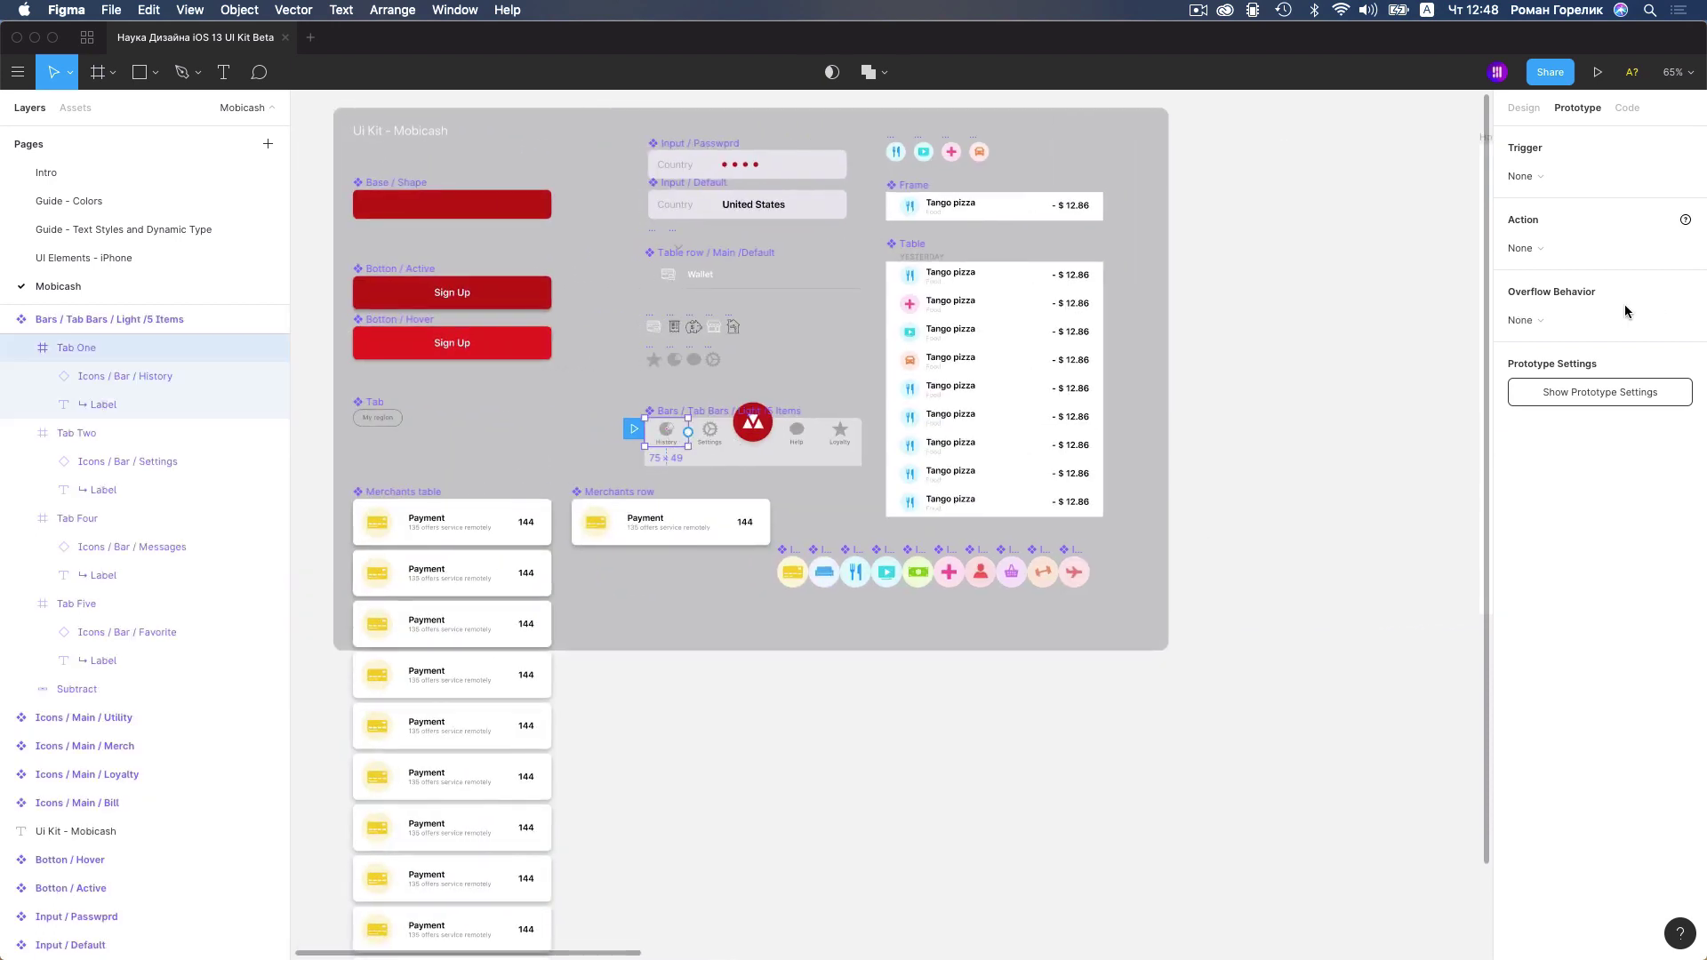
Set the History tab's On Tap action to navigate to the History screen
left_click(1524, 249)
scroll(1603, 627, "down", 2)
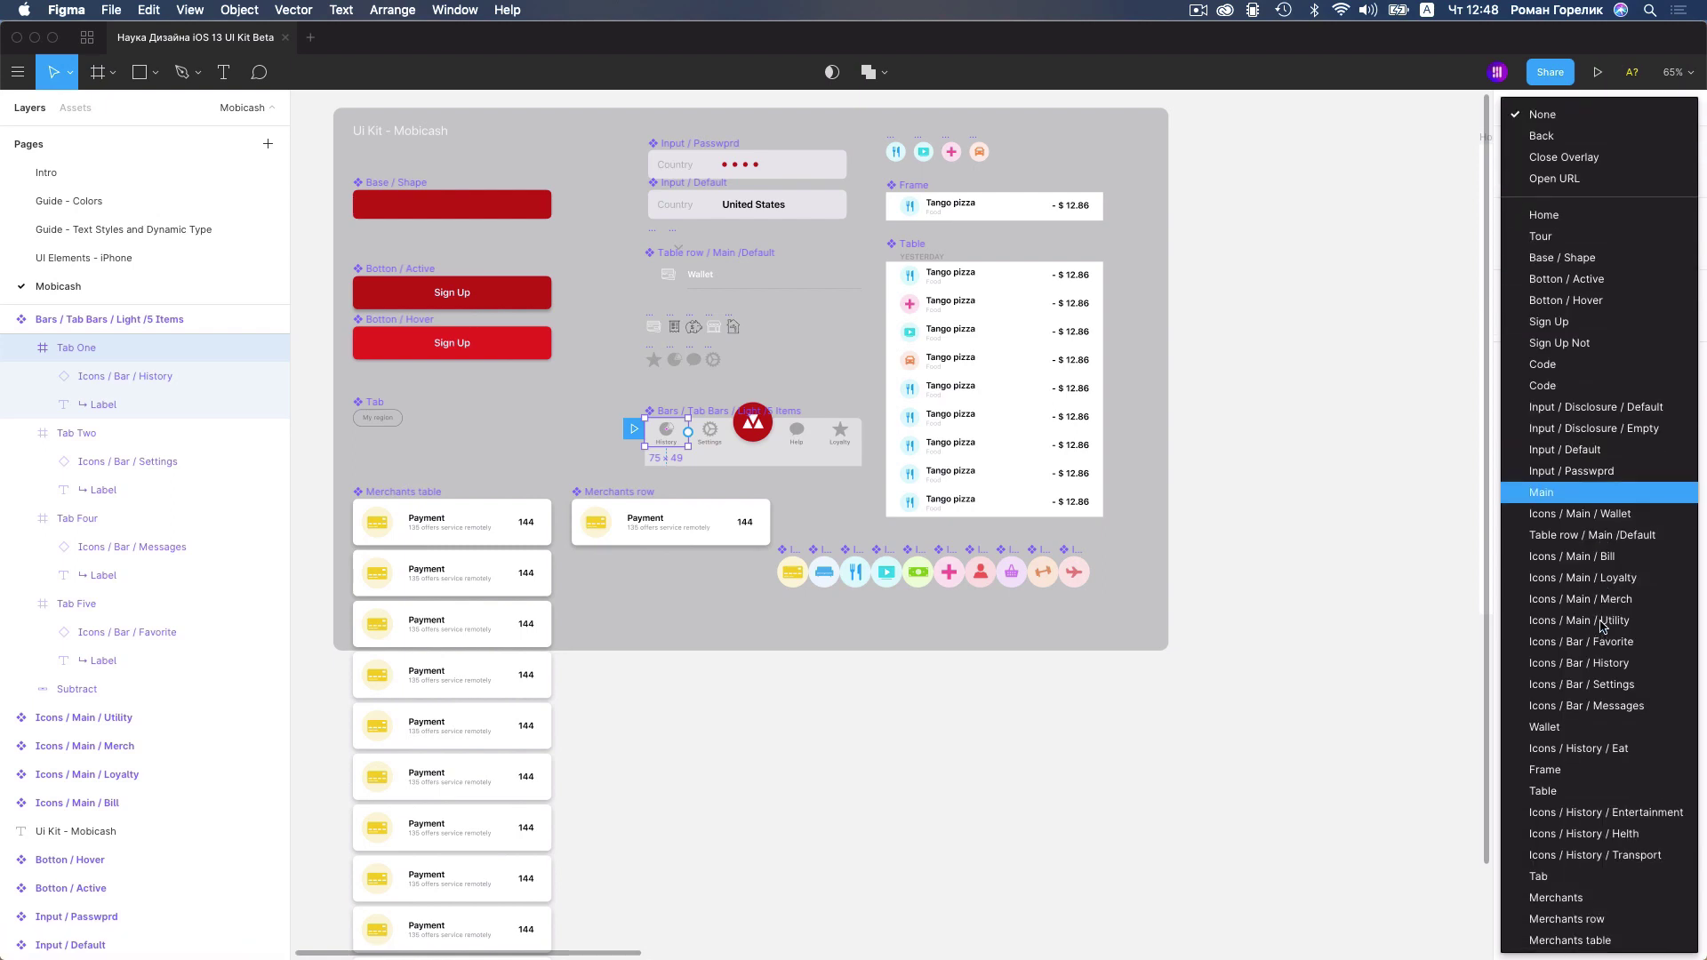
scroll(1601, 636, "down", 2)
scroll(1598, 645, "down", 2)
scroll(1596, 656, "down", 2)
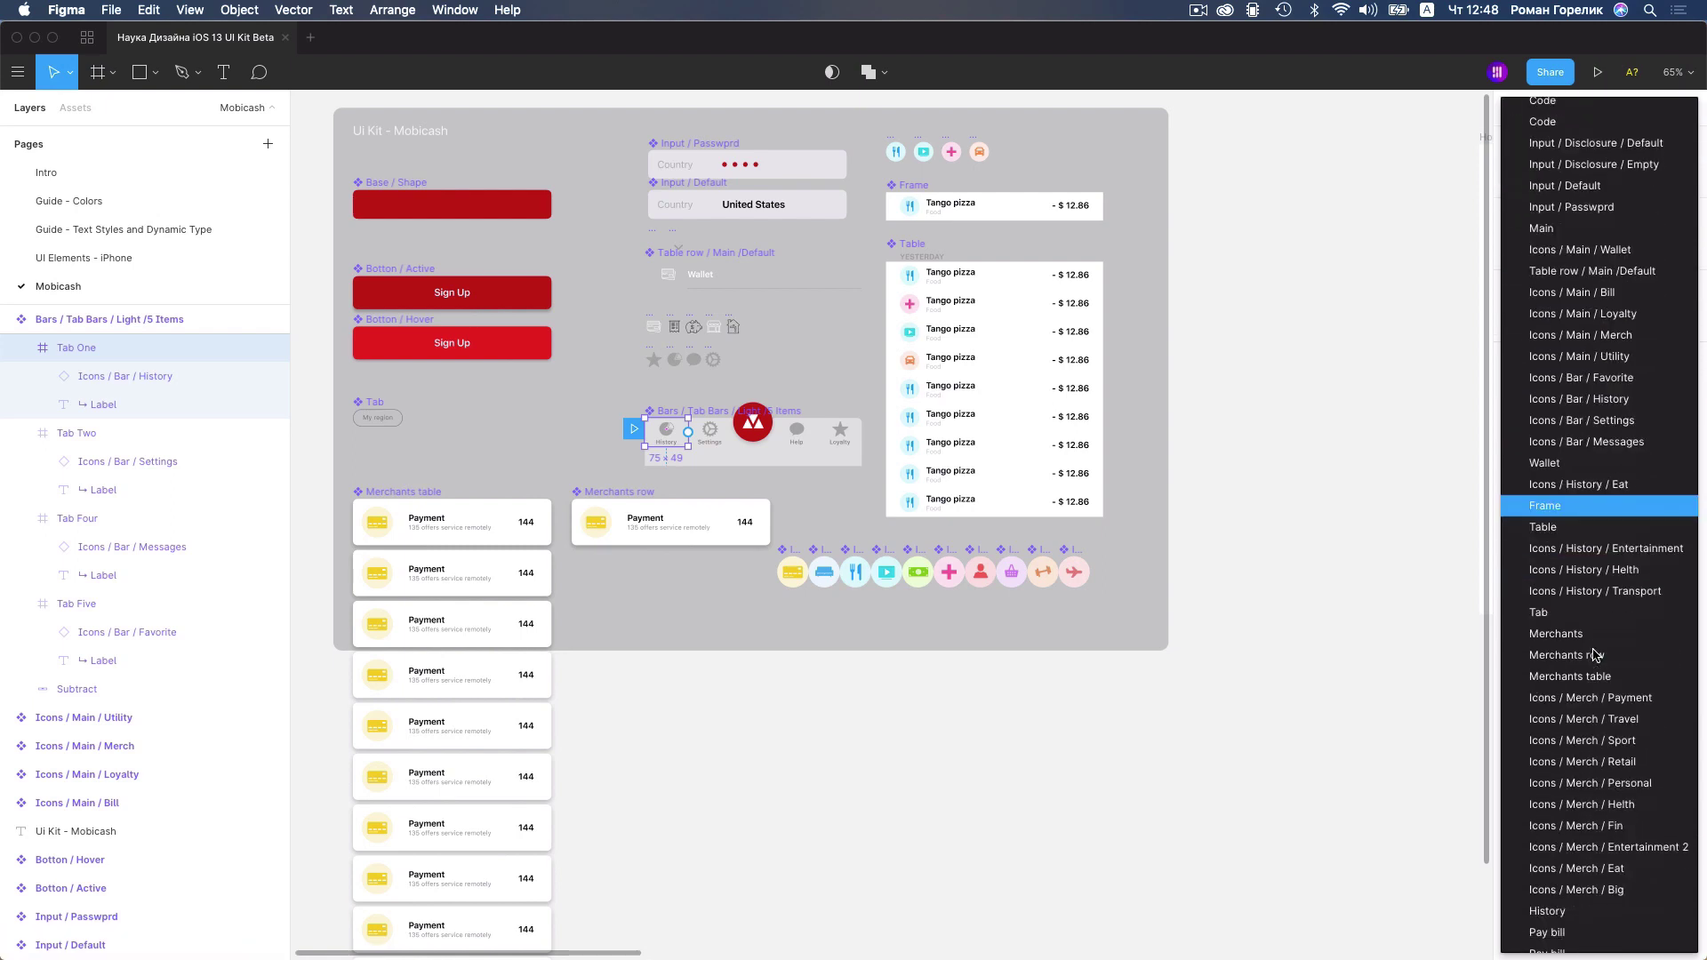
scroll(1596, 657, "down", 2)
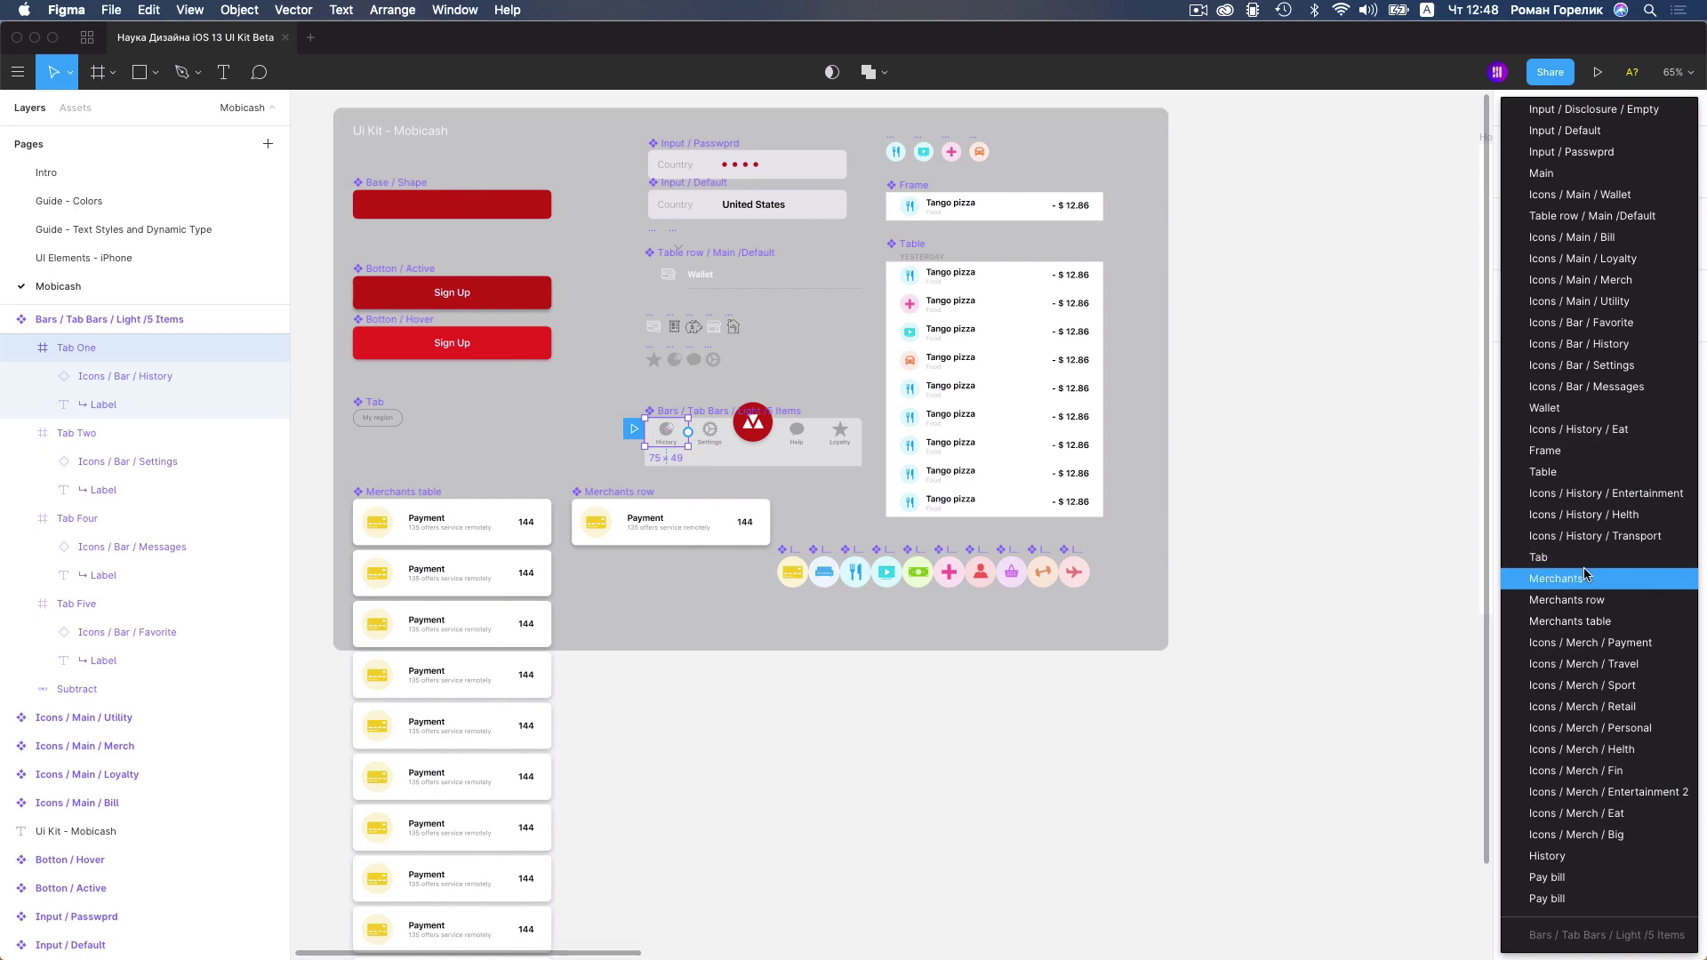
left_click(1561, 856)
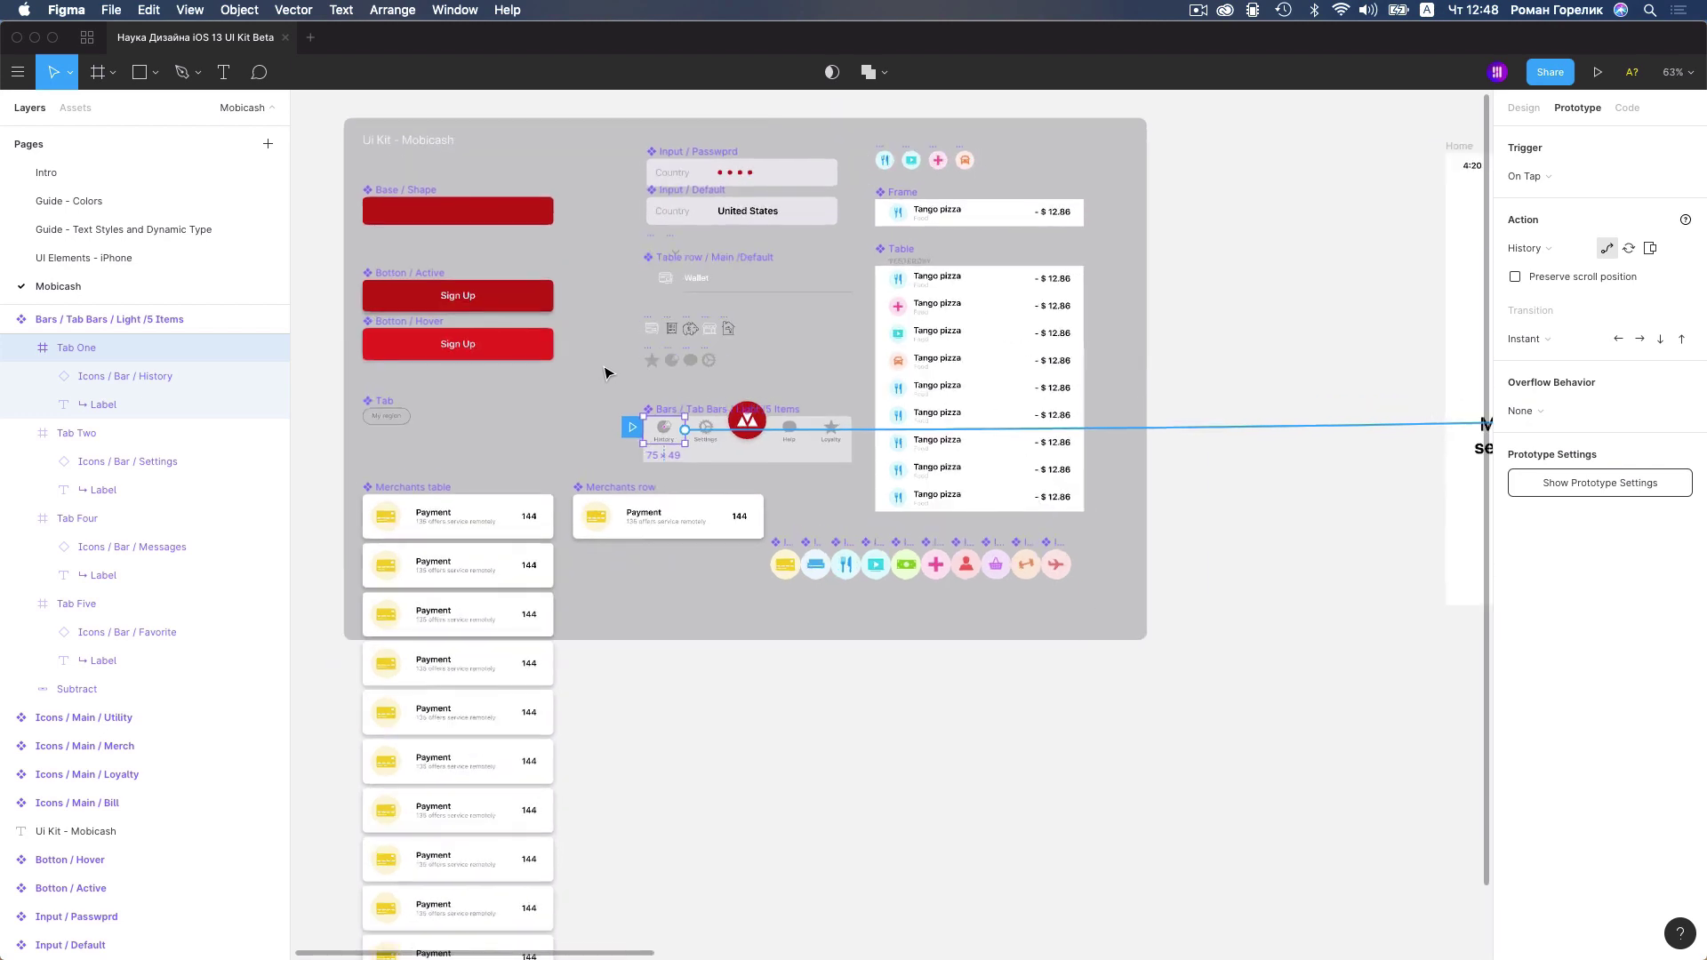
scroll(604, 372, "down", 3)
scroll(604, 371, "down", 2)
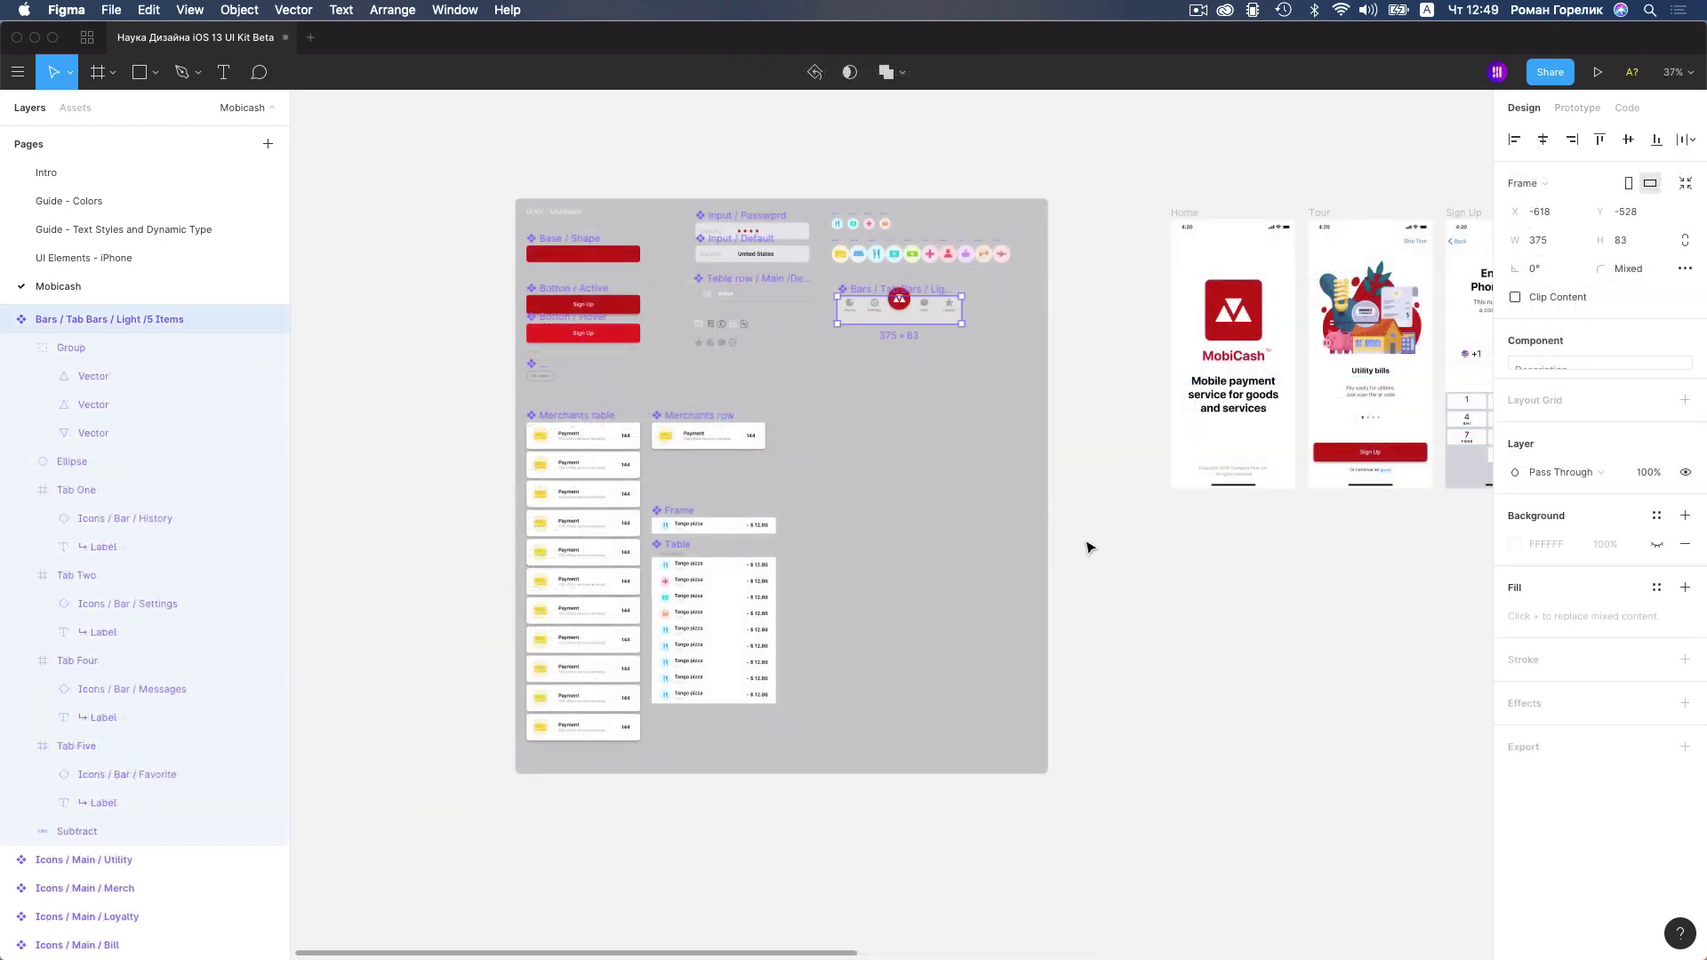
Link the Wallet screen's Back accessory to the Main screen
left_click_drag(1328, 412, 776, 401)
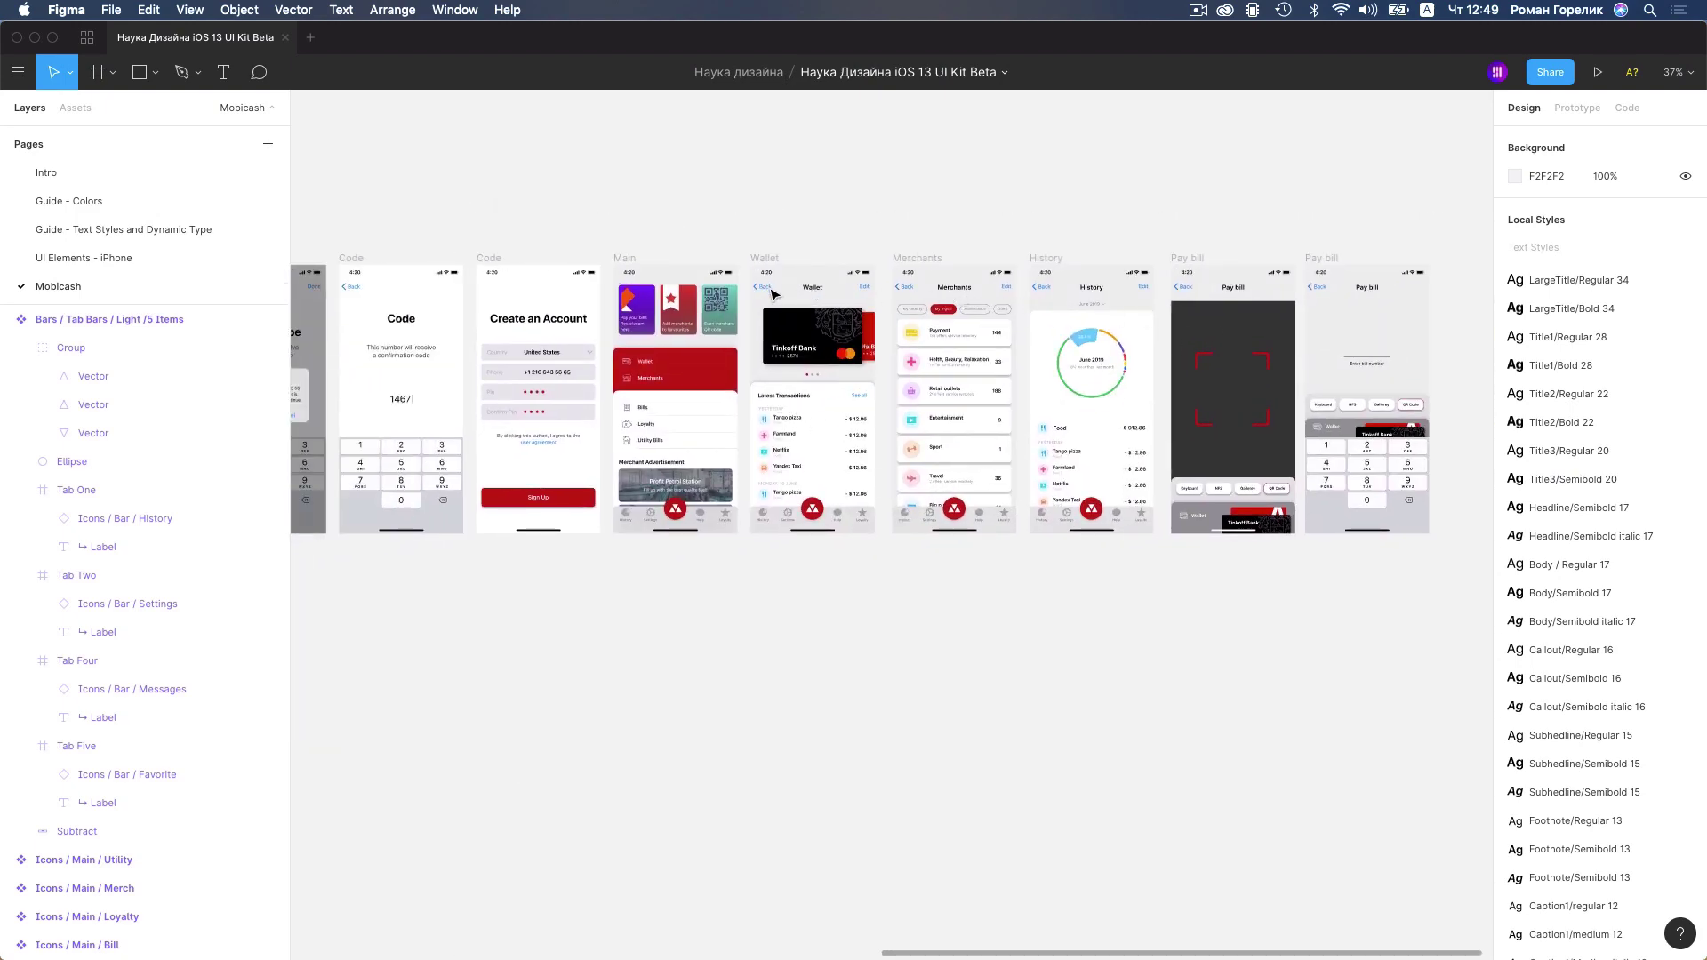
left_click(767, 290)
scroll(767, 298, "up", 5)
key("shift+Return")
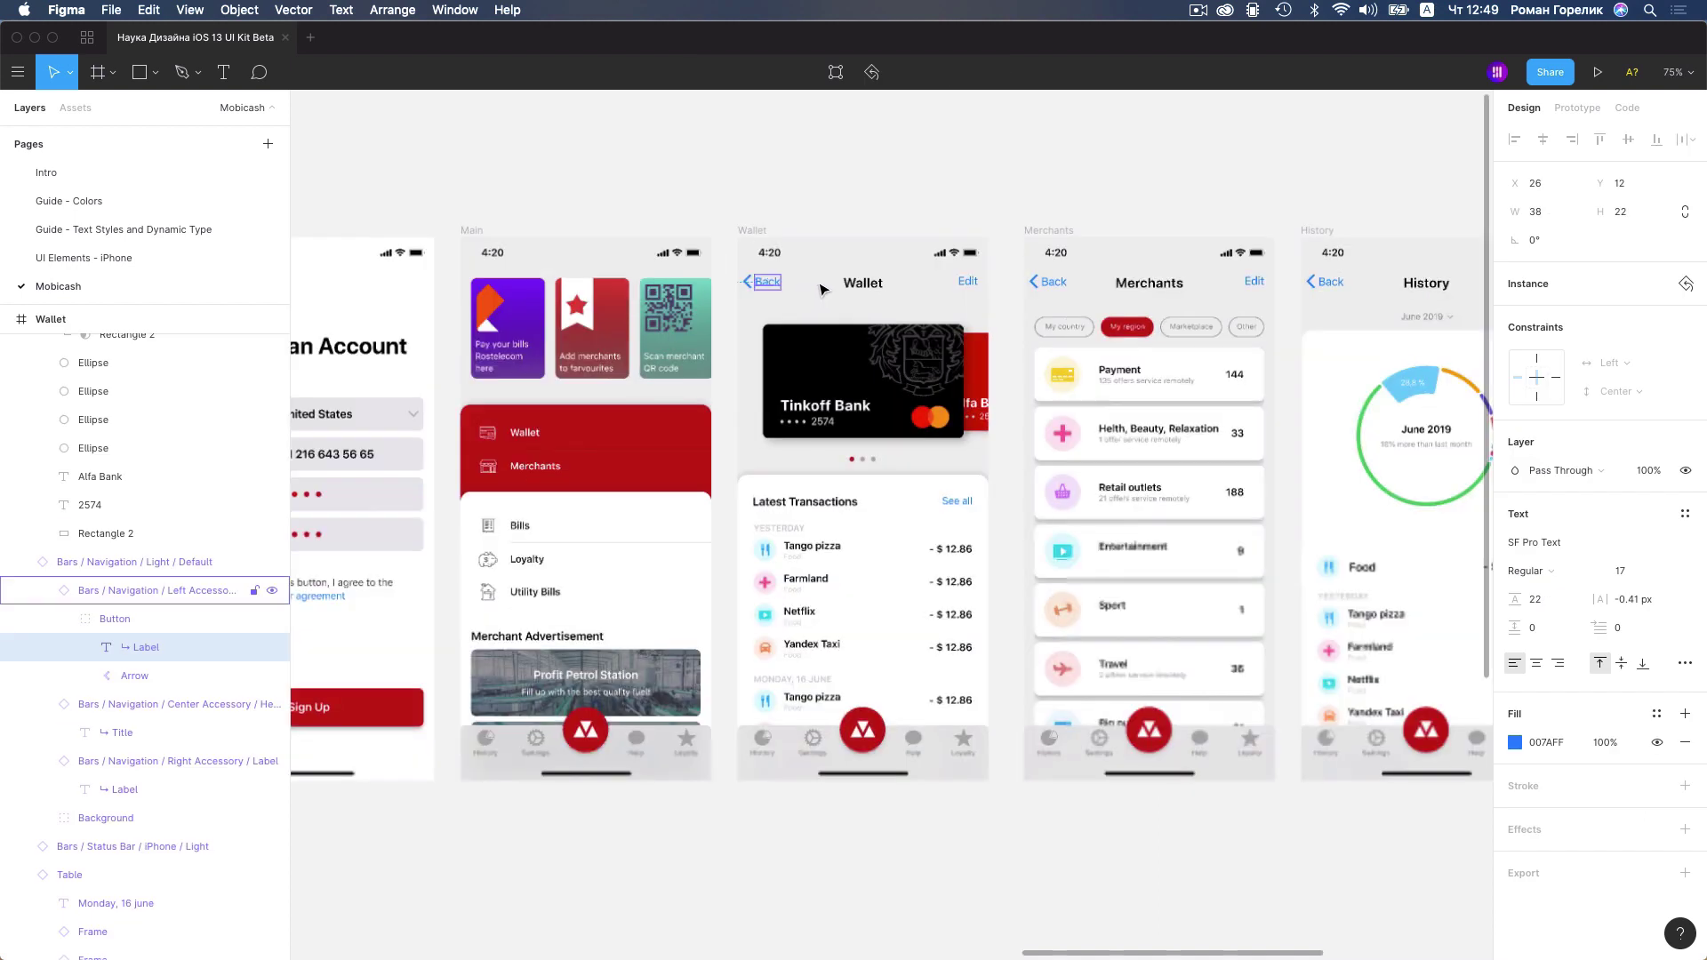
key("alt+9")
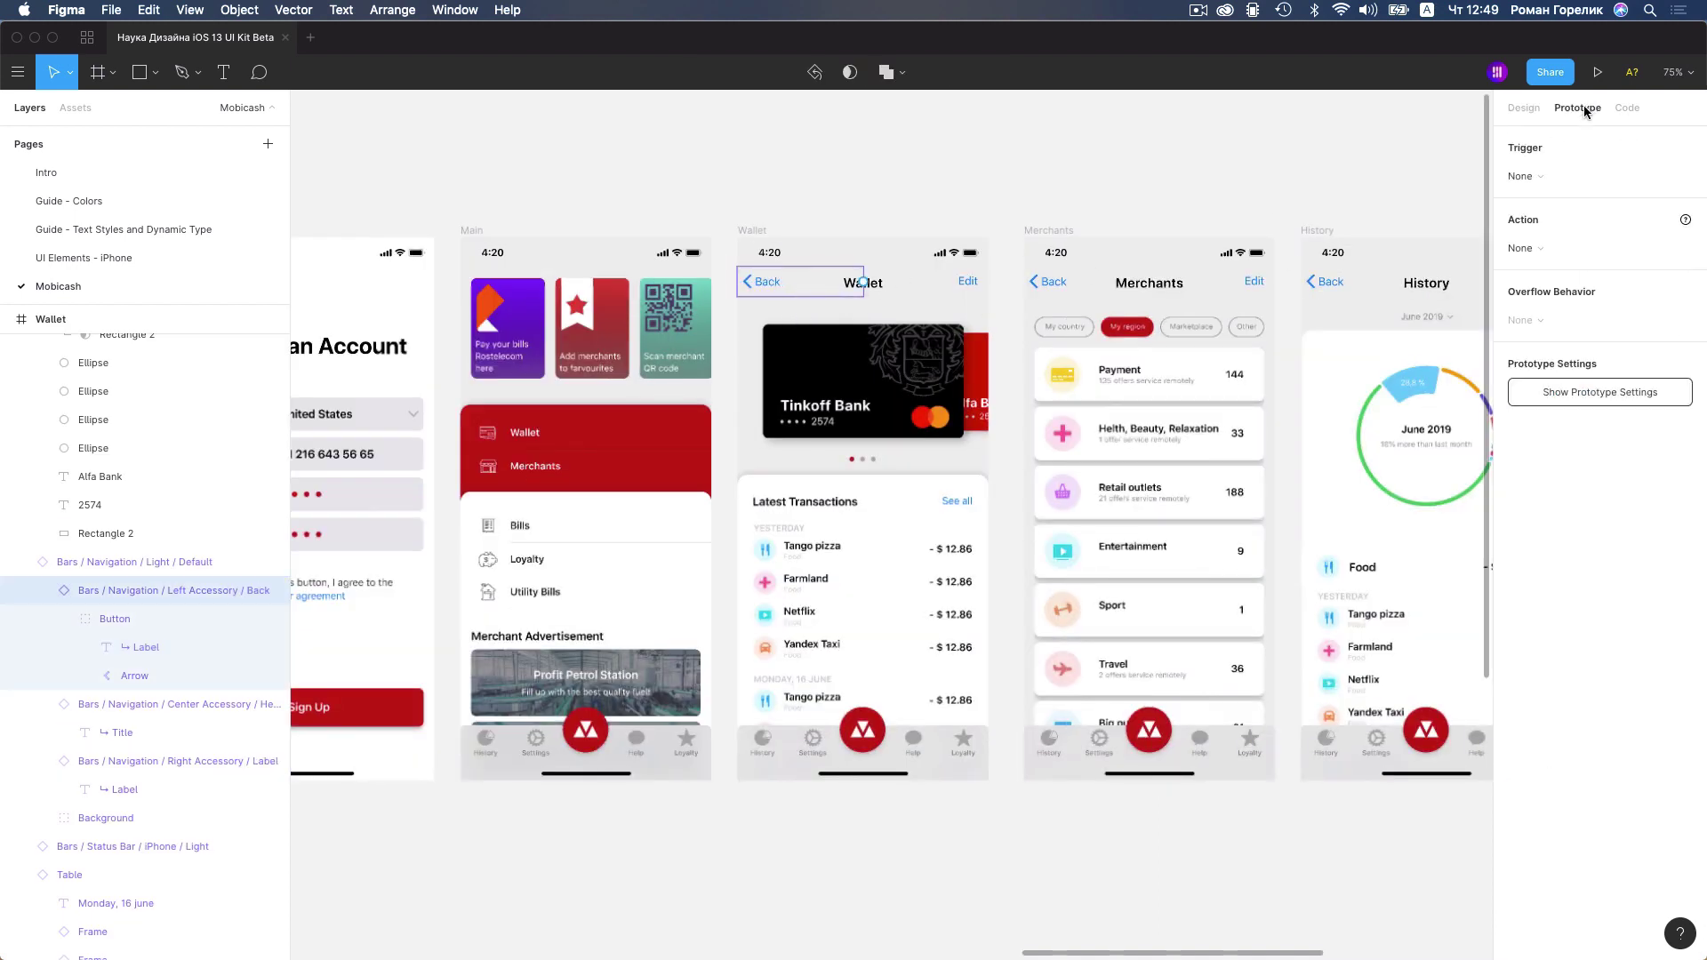
left_click_drag(865, 283, 676, 516)
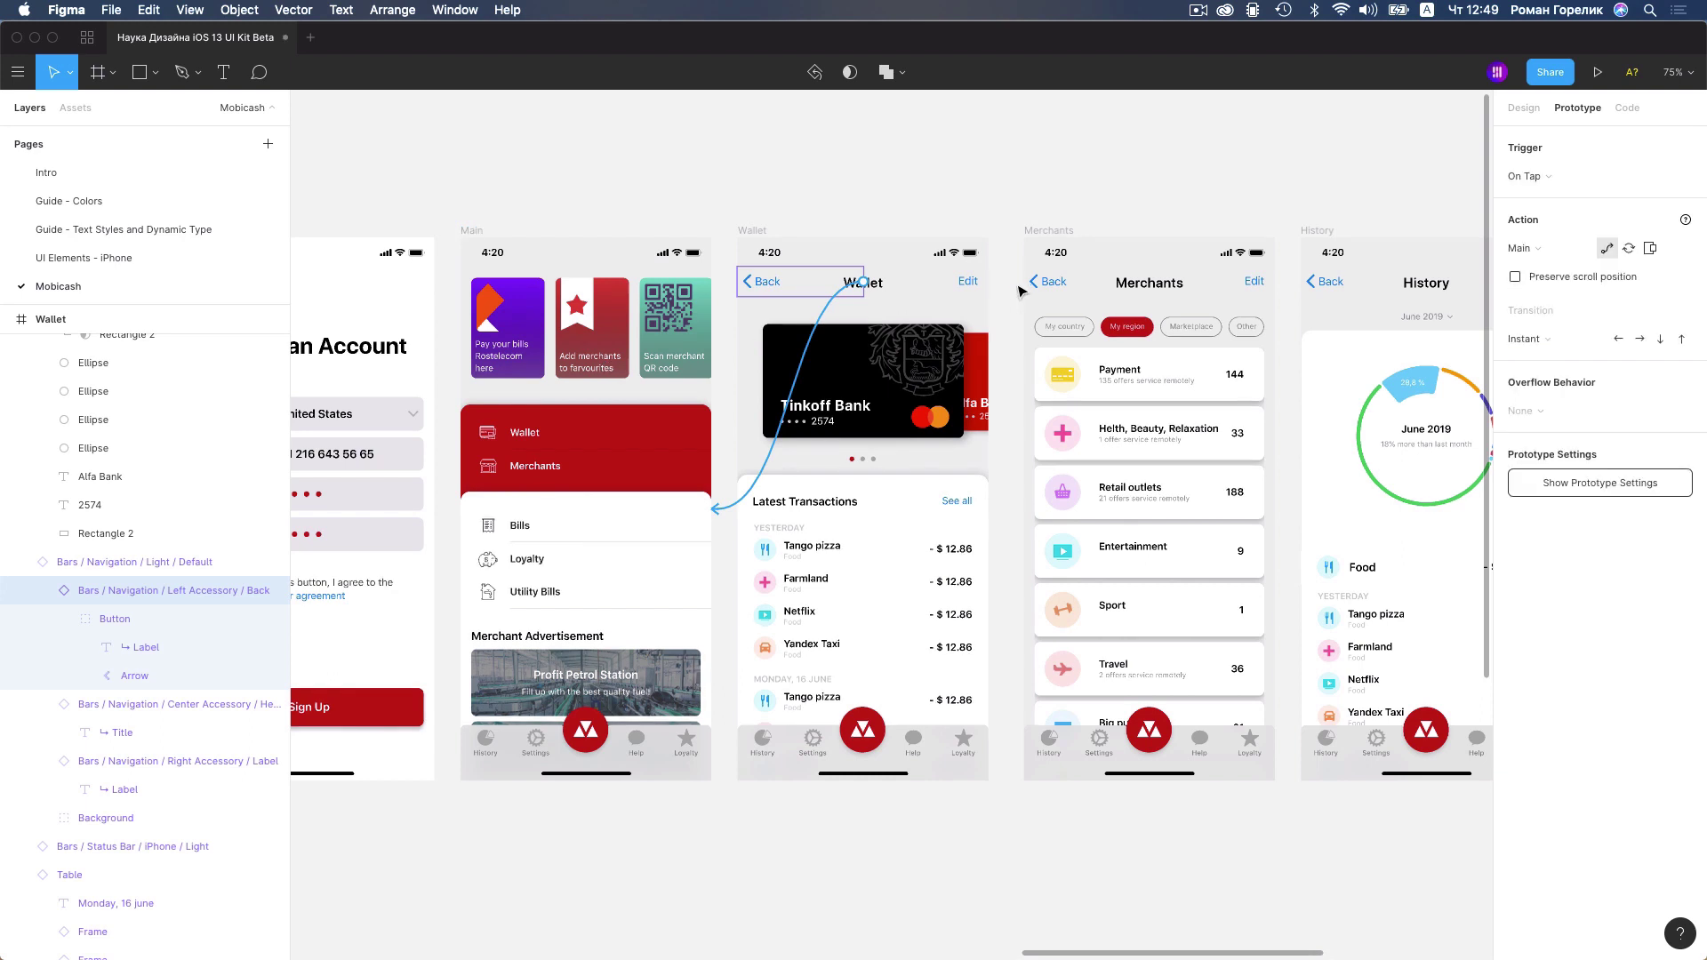
Select the Merchants and History Back accessories and link History's Back to Main
left_click(1064, 288)
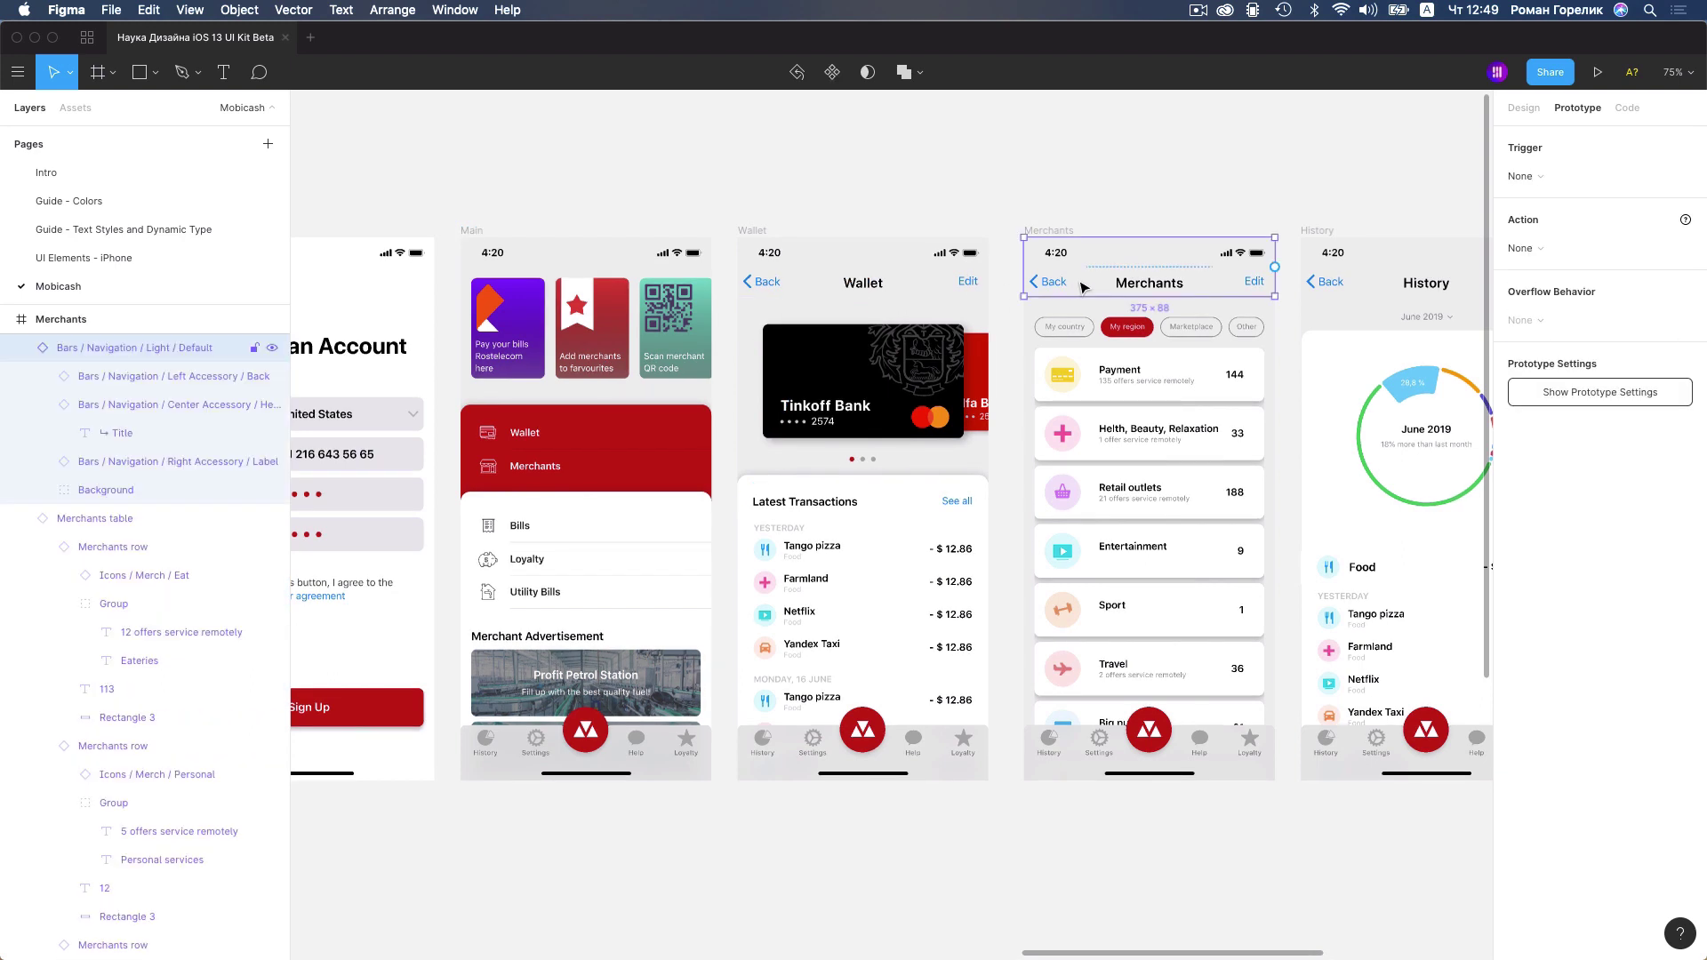
double_click(1083, 286)
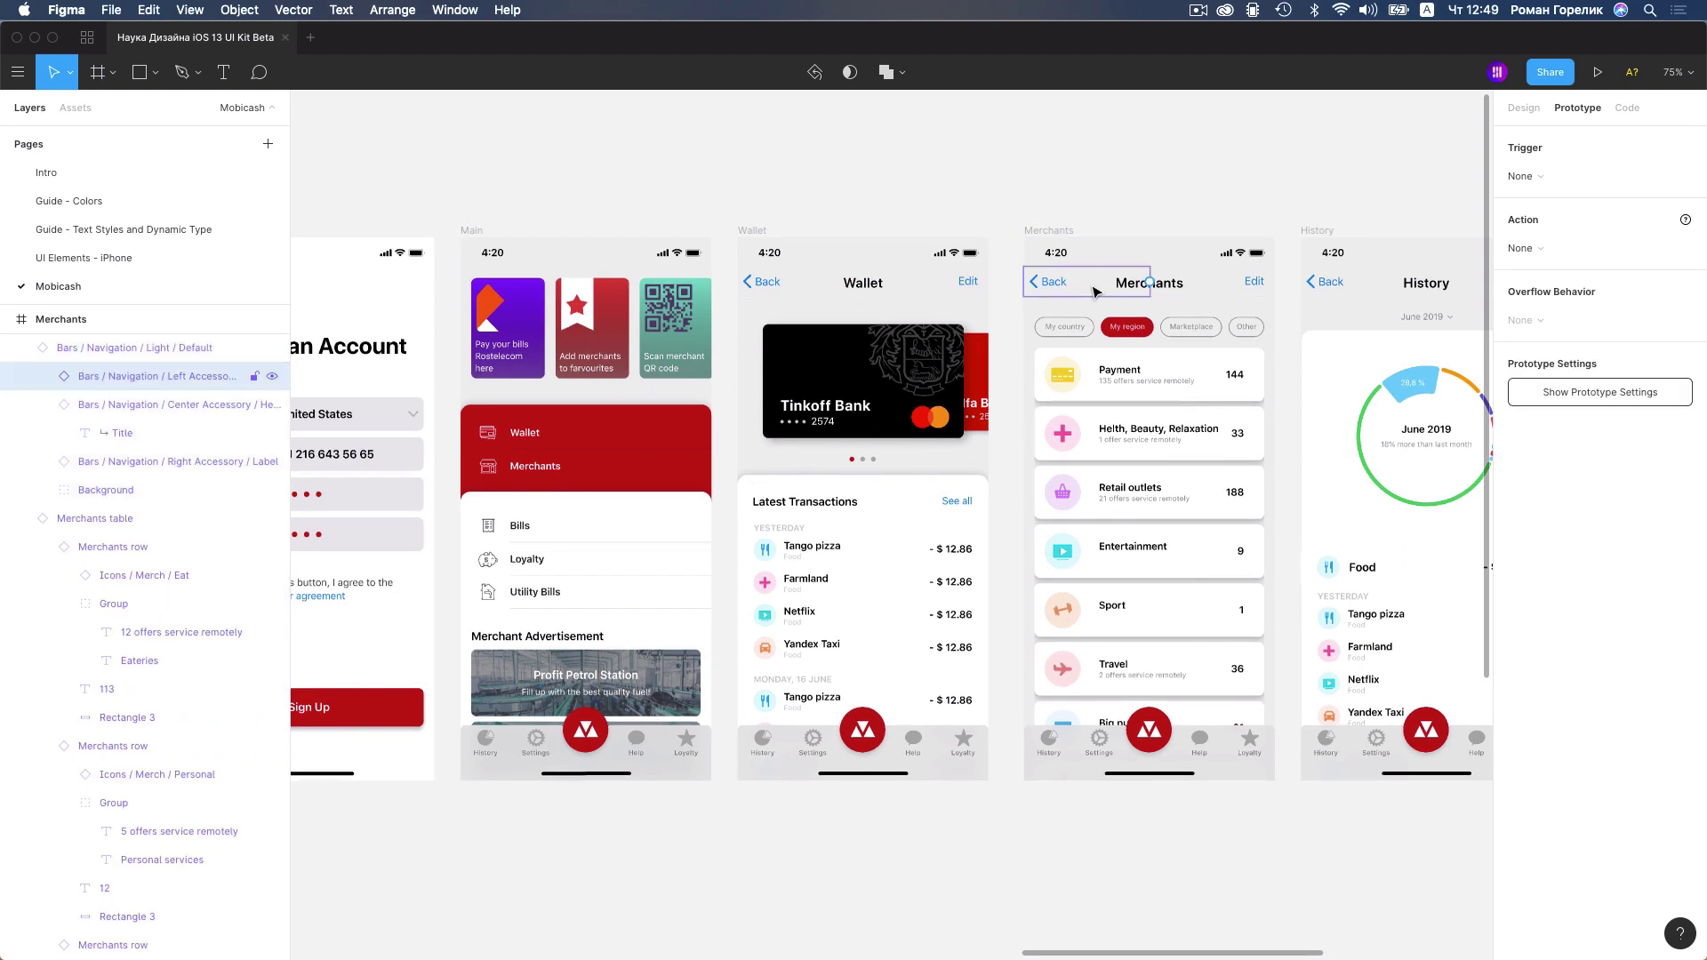
left_click(1367, 292)
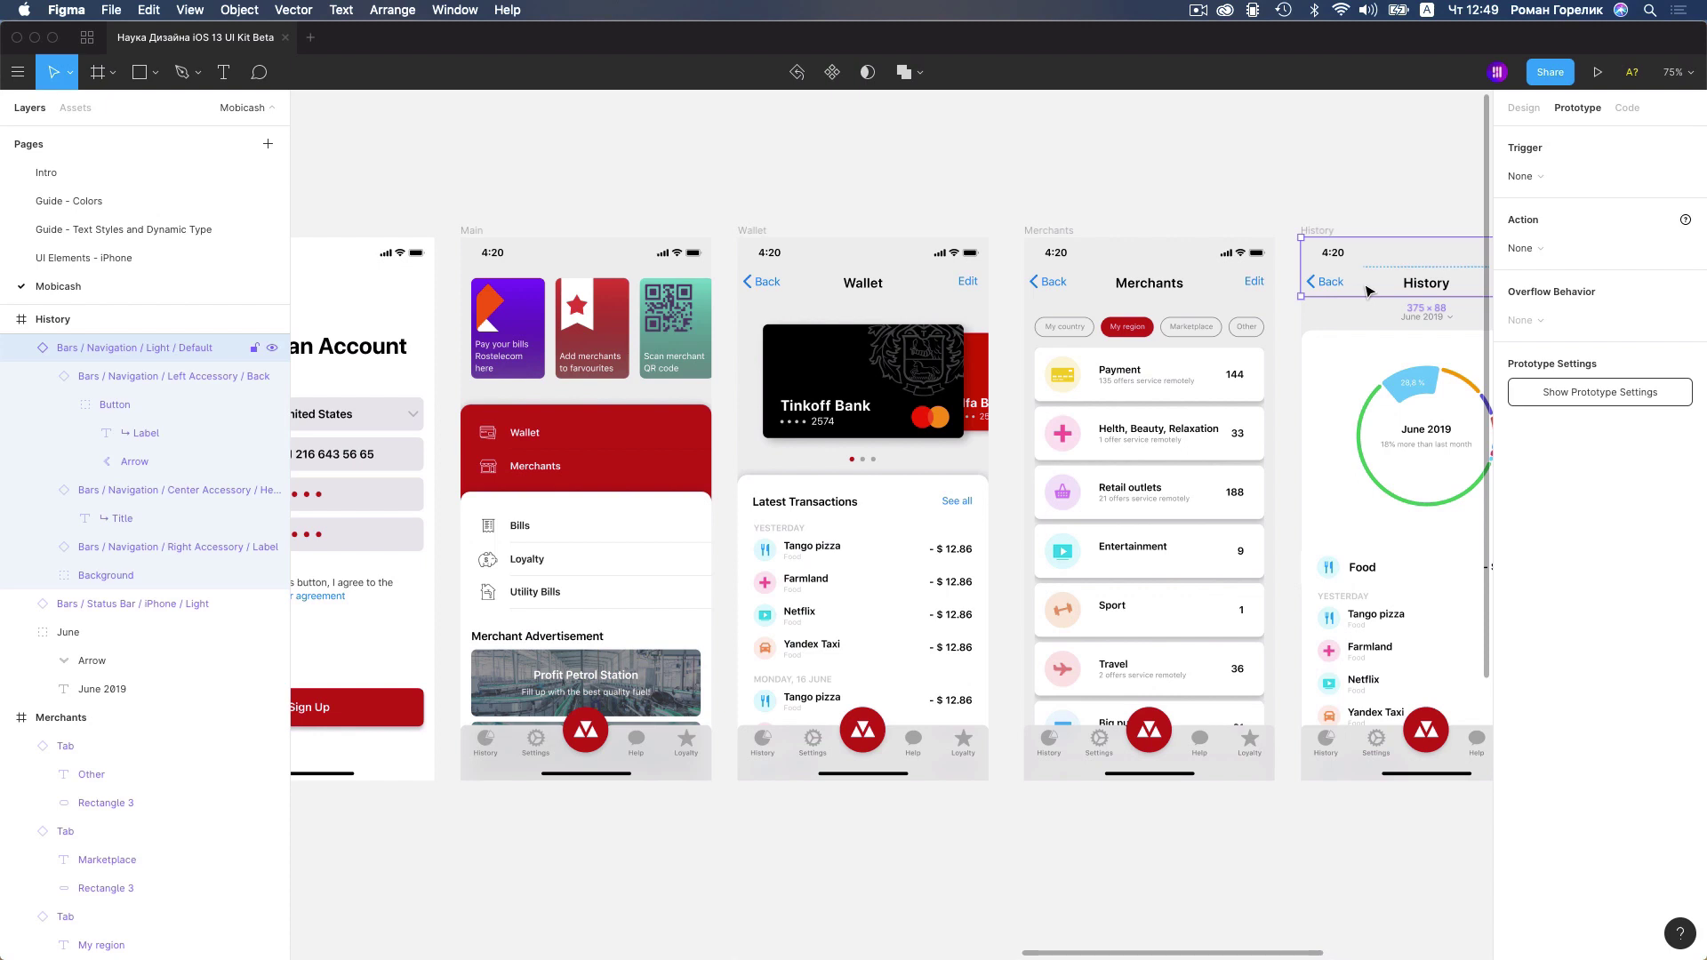
double_click(1367, 289)
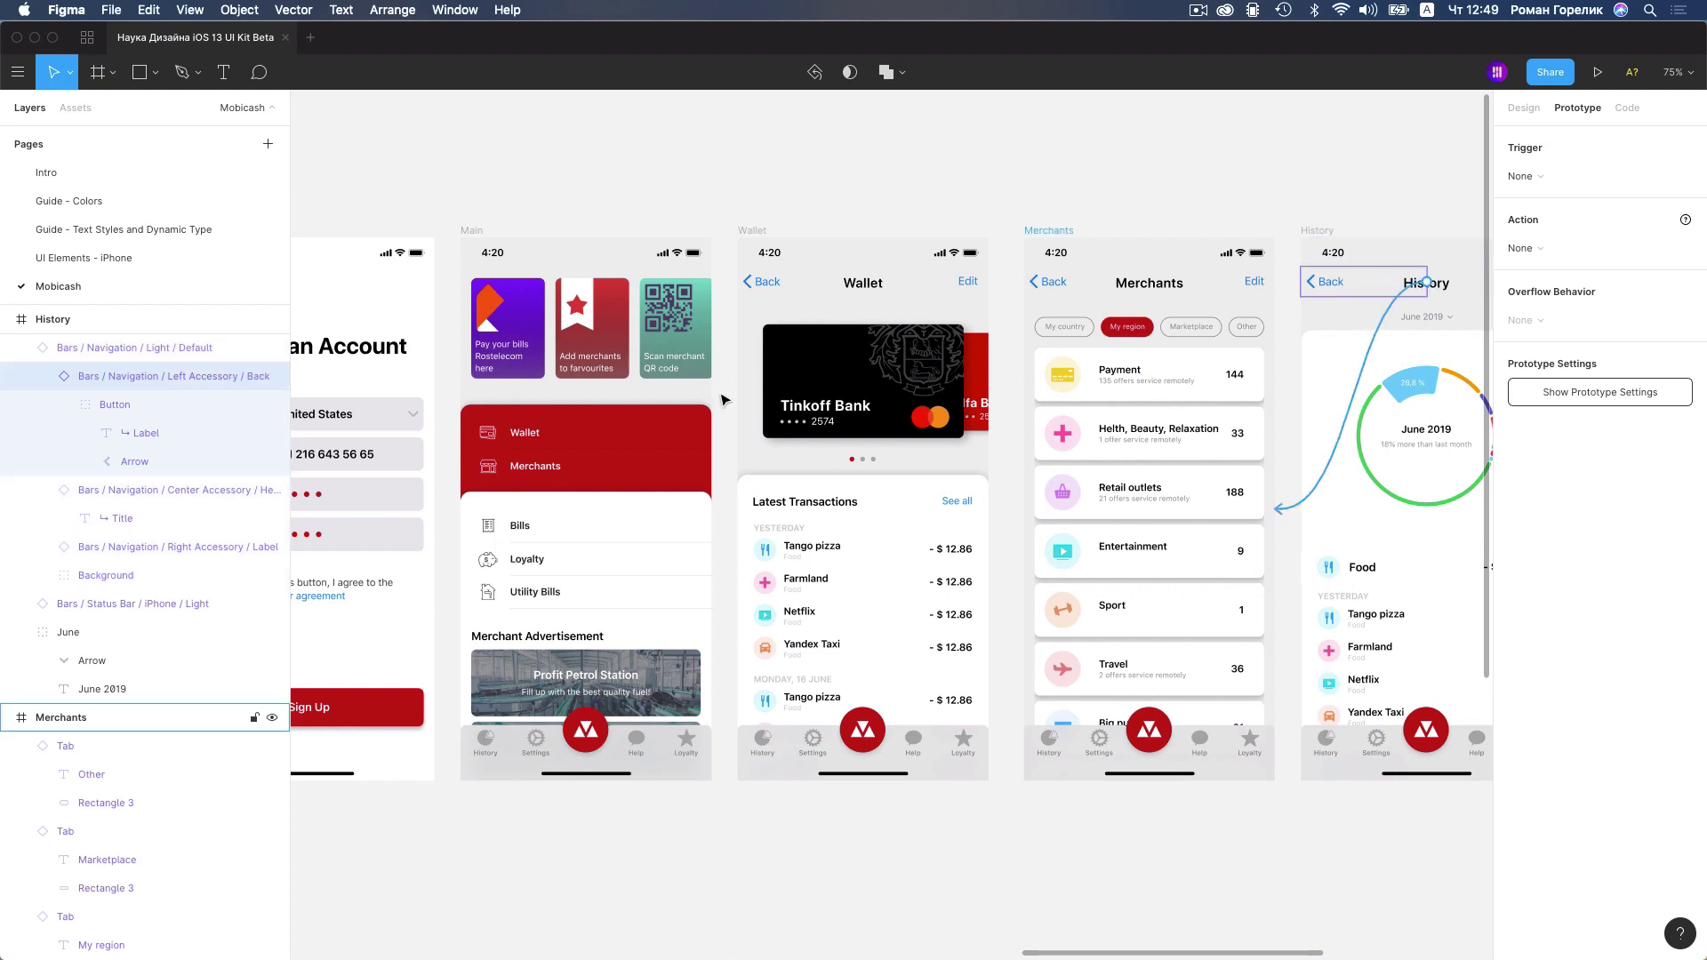
left_click_drag(1427, 282, 640, 514)
Link both Pay bill screens' Back accessories to Main, then deselect to review all links
scroll(1365, 344, "right", 5)
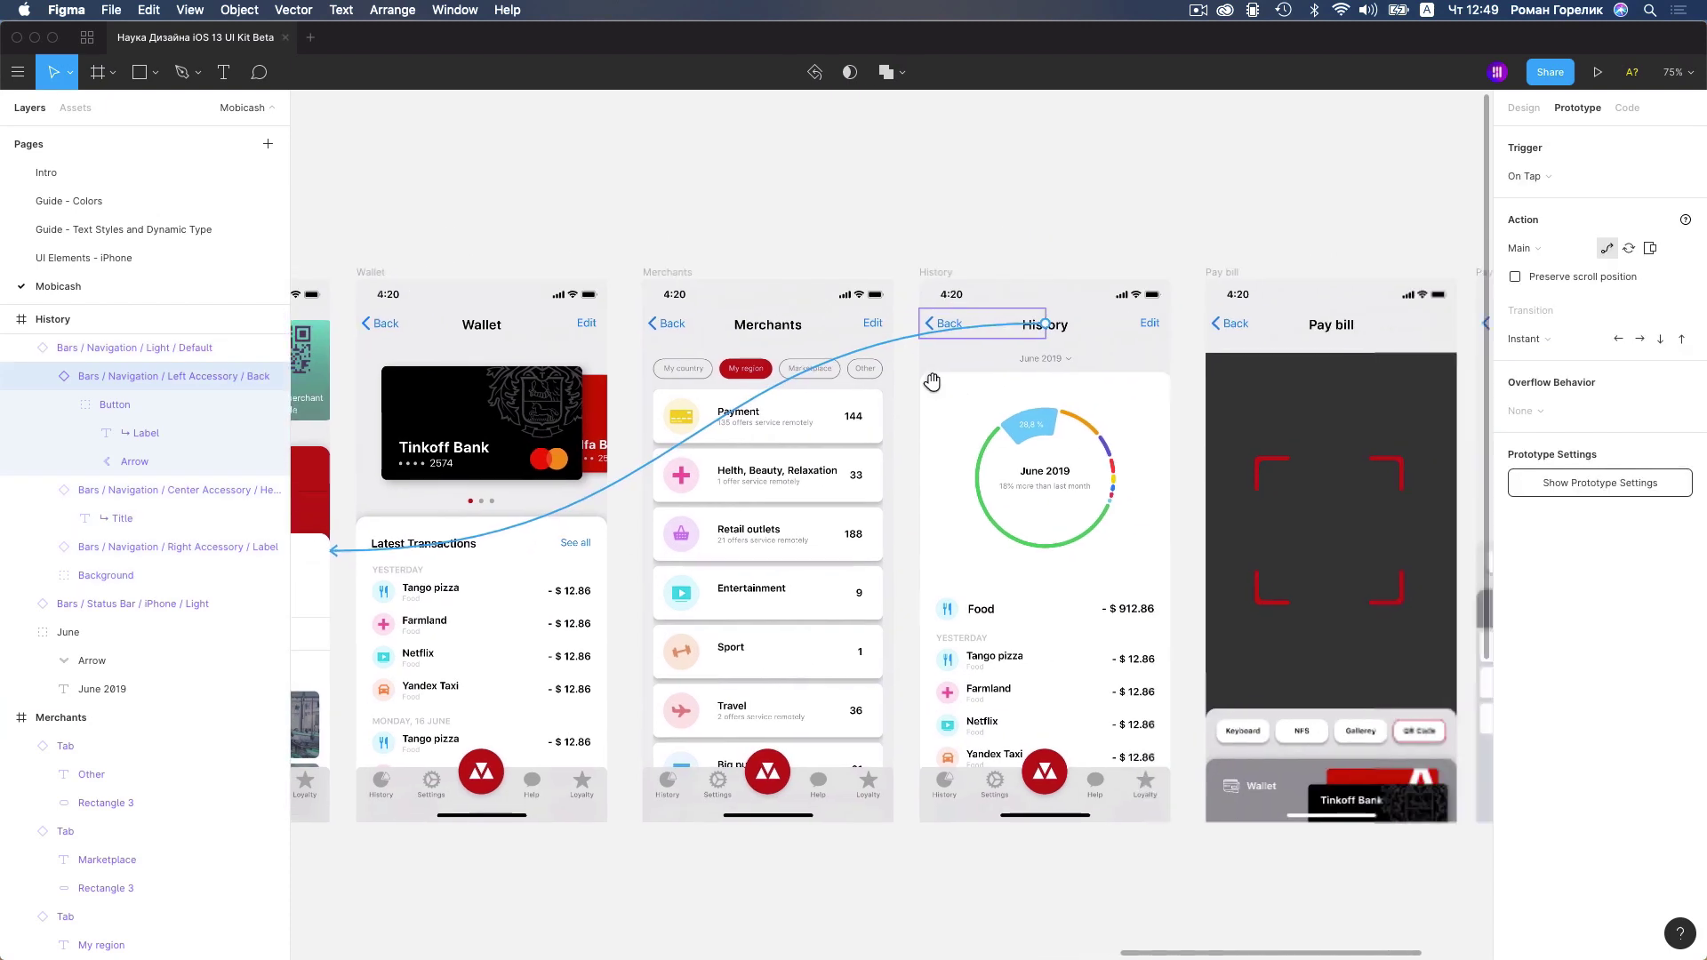
scroll(1156, 355, "right", 5)
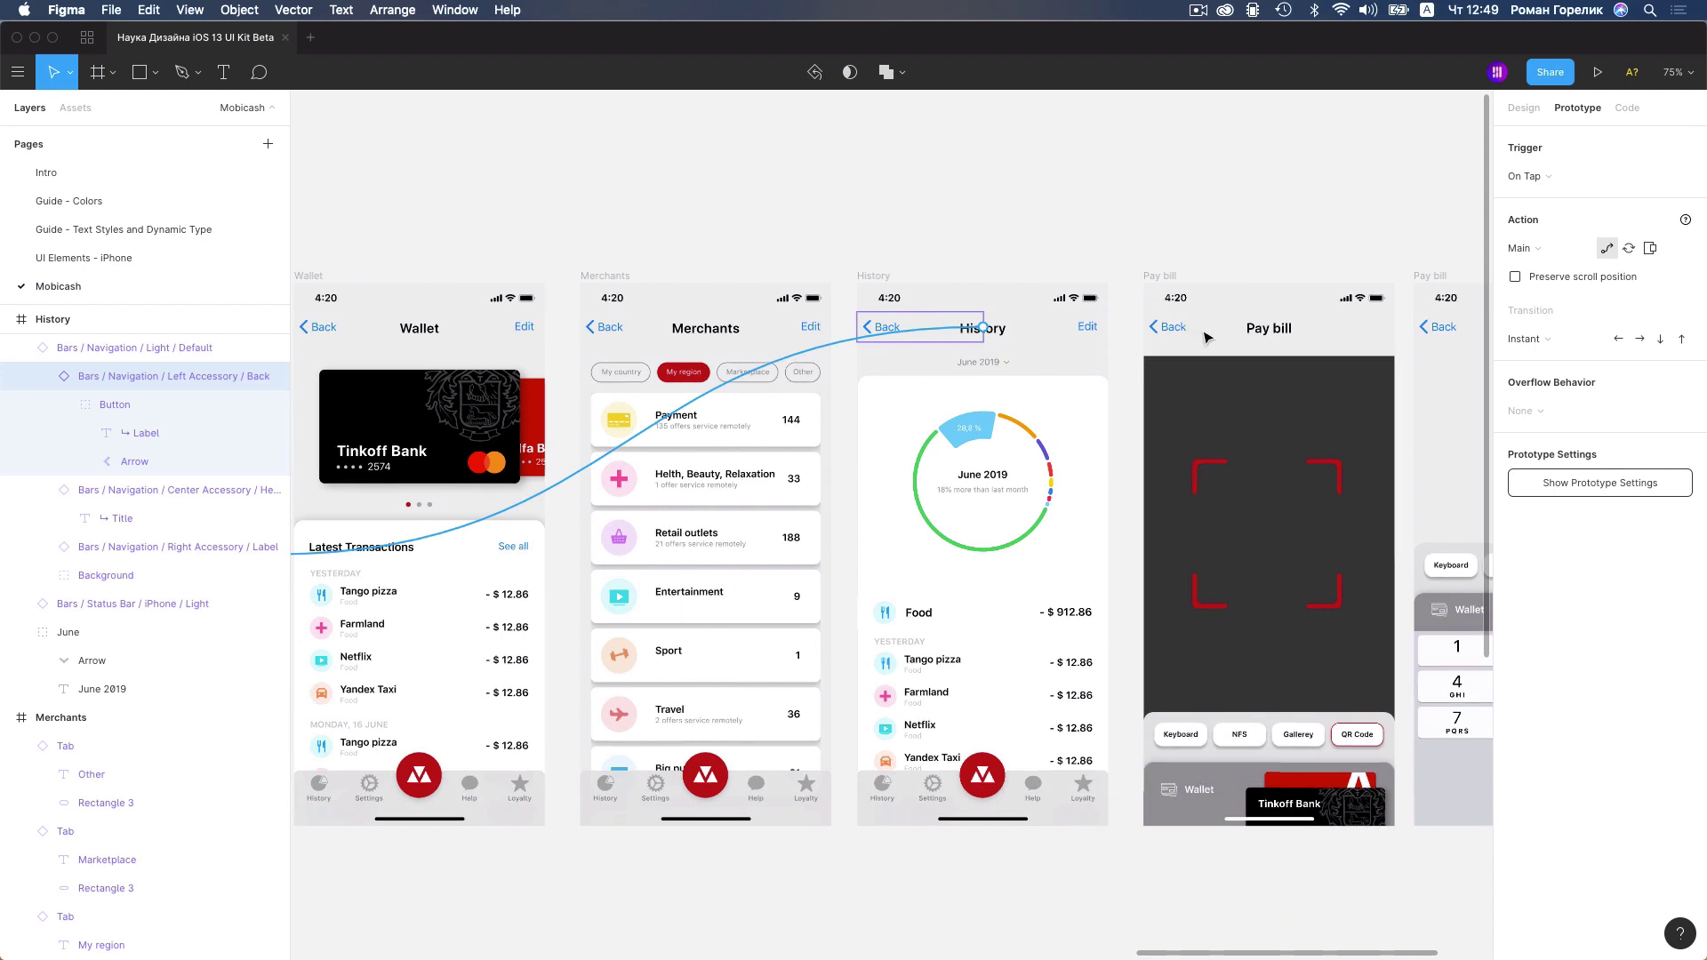
left_click(1207, 336)
left_click_drag(1270, 328, 430, 472)
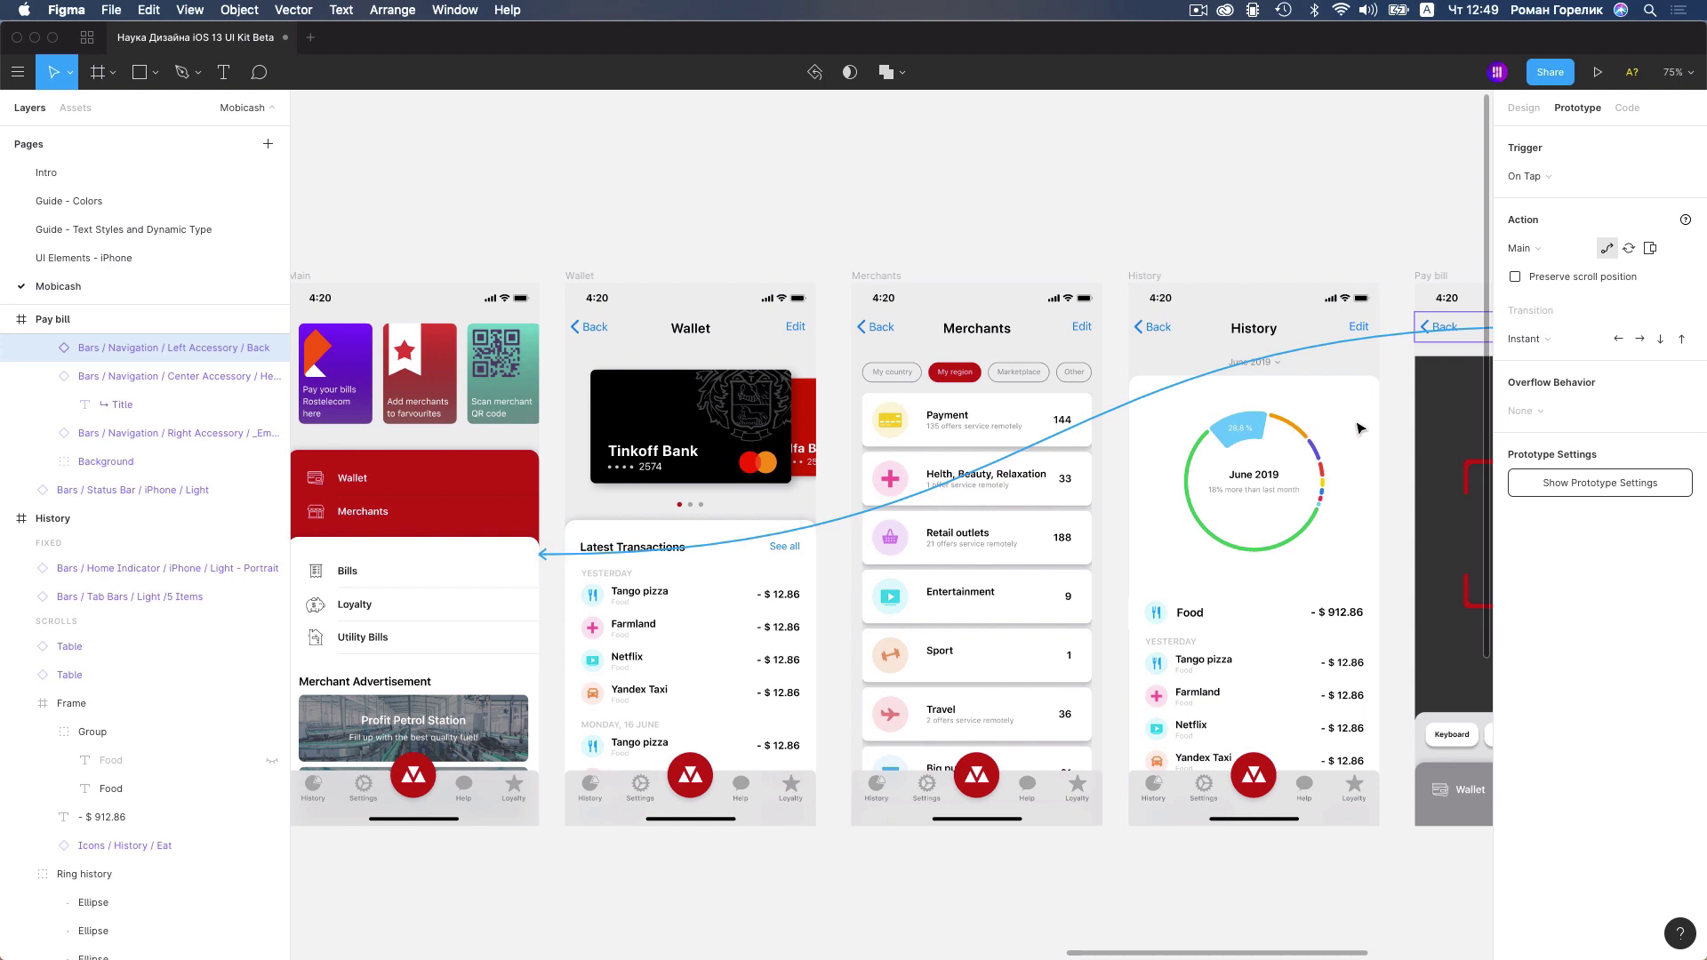
left_click_drag(1376, 425, 1005, 440)
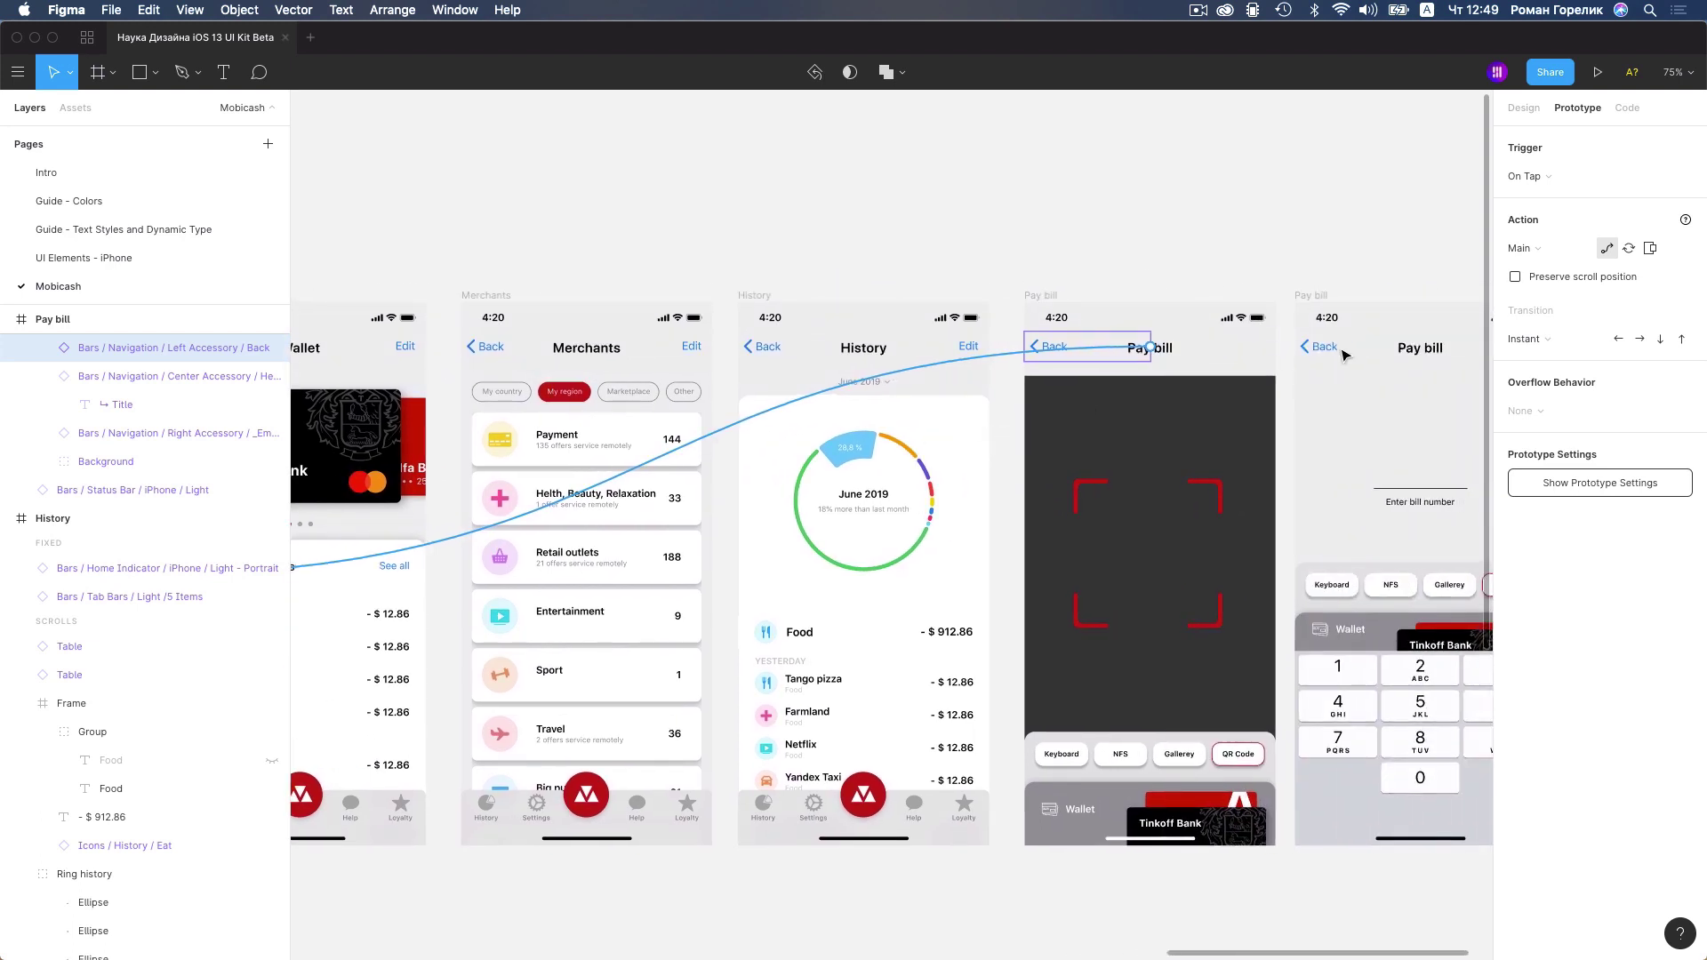
left_click(1352, 356)
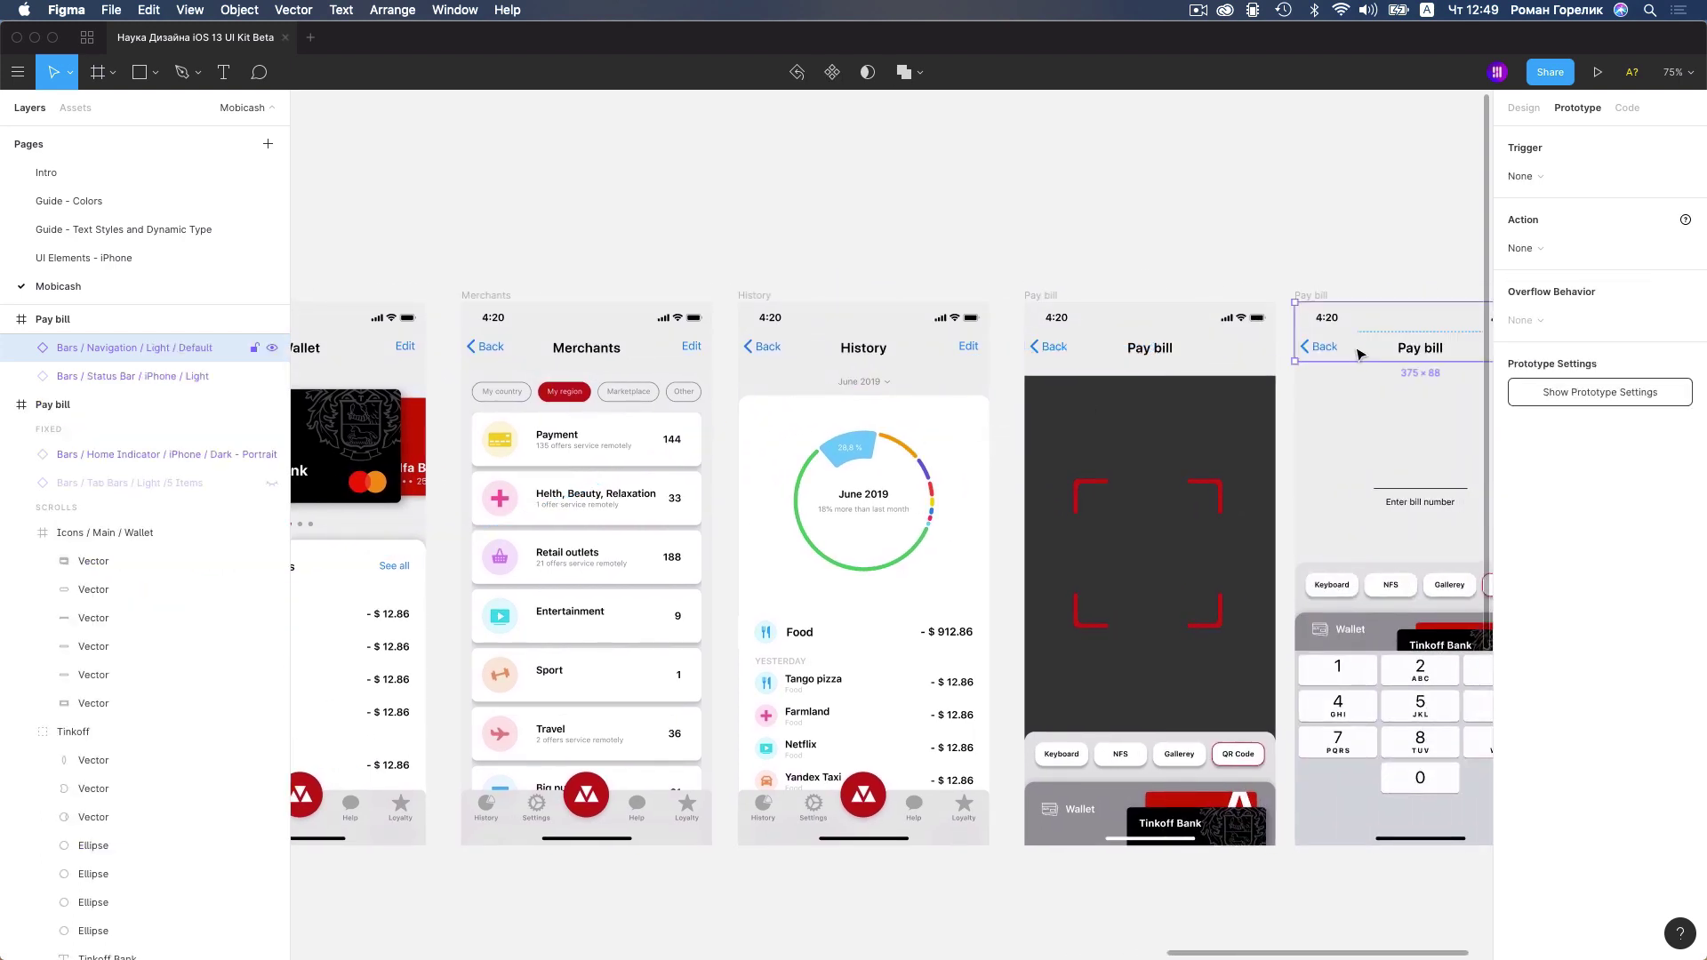
double_click(1363, 354)
left_click_drag(1420, 349, 385, 484)
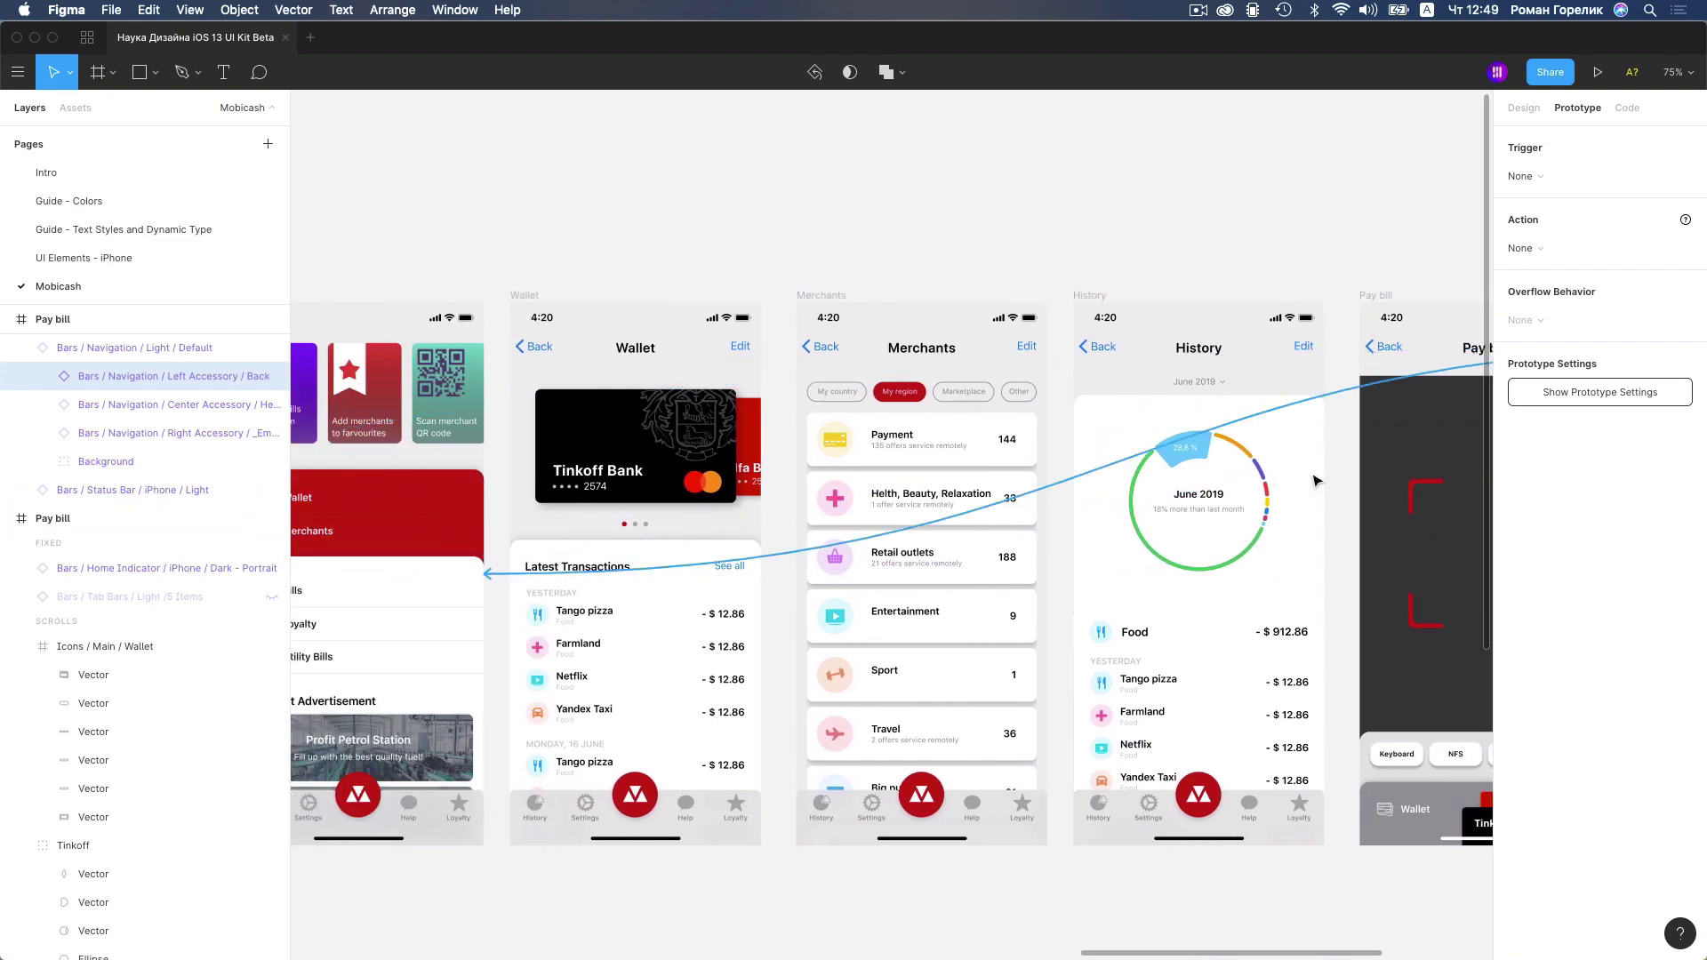
left_click(1344, 493)
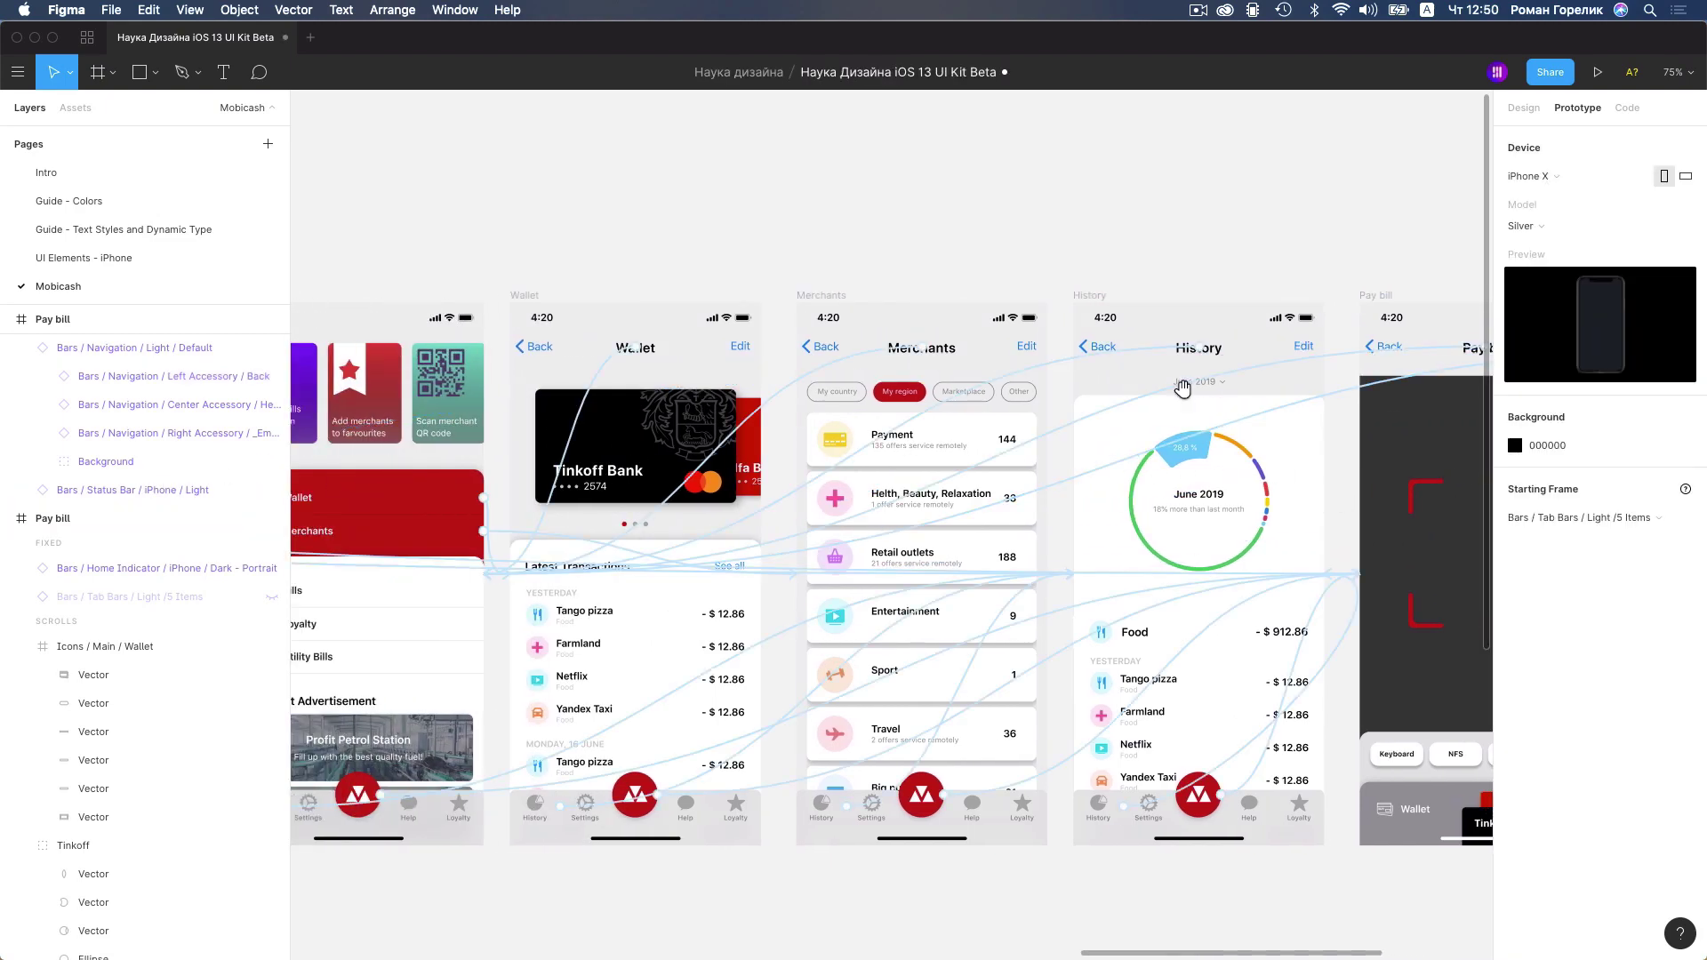
Set the Main screen's card row overflow to Horizontal Scrolling
scroll(1182, 389, "right", 10)
scroll(1182, 388, "down", 2)
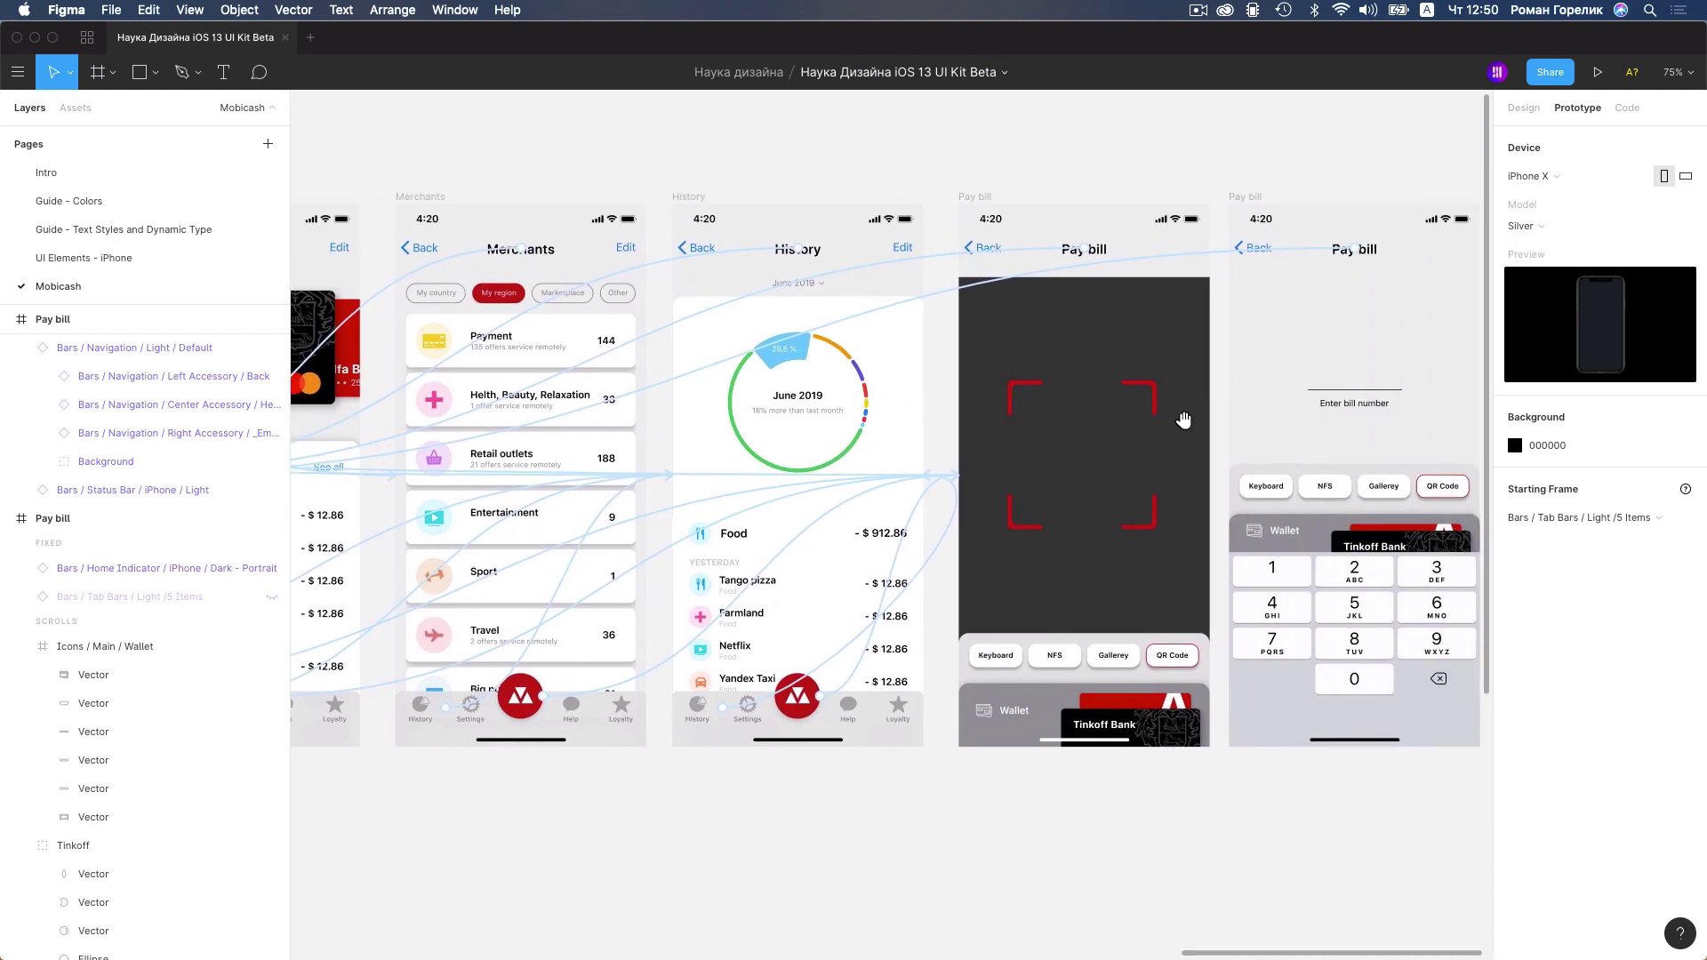
scroll(1182, 420, "left", 6)
scroll(1191, 427, "left", 10)
scroll(1210, 445, "left", 3)
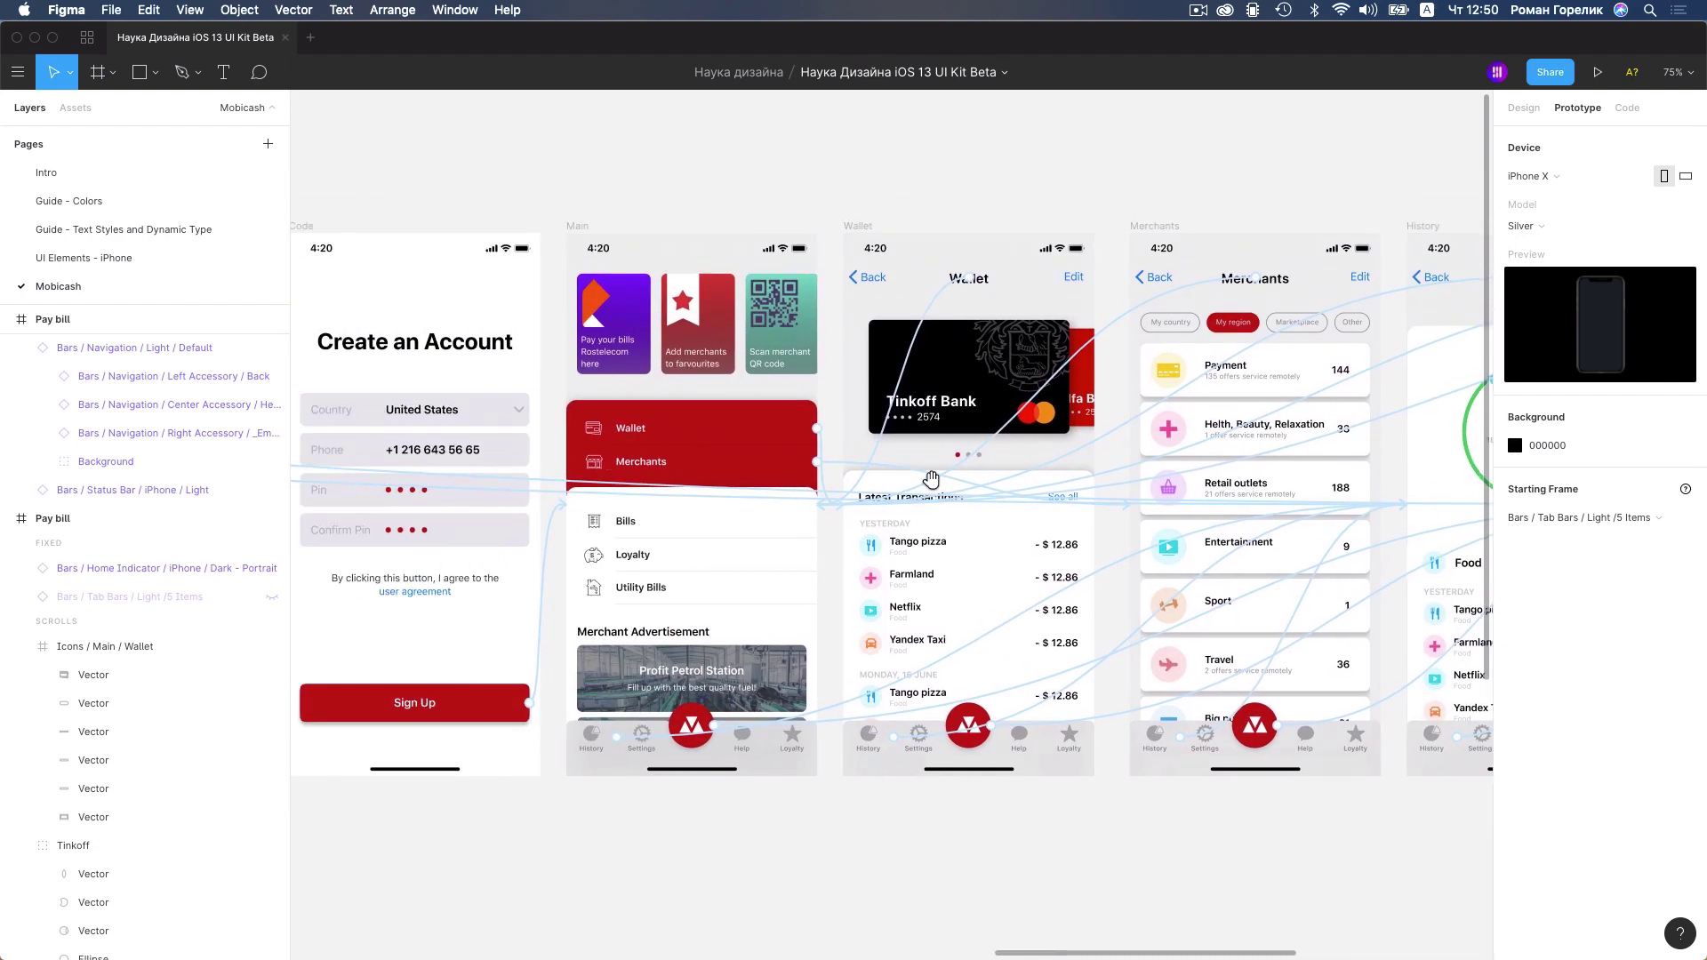
scroll(1224, 471, "left", 6)
scroll(855, 342, "right", 10)
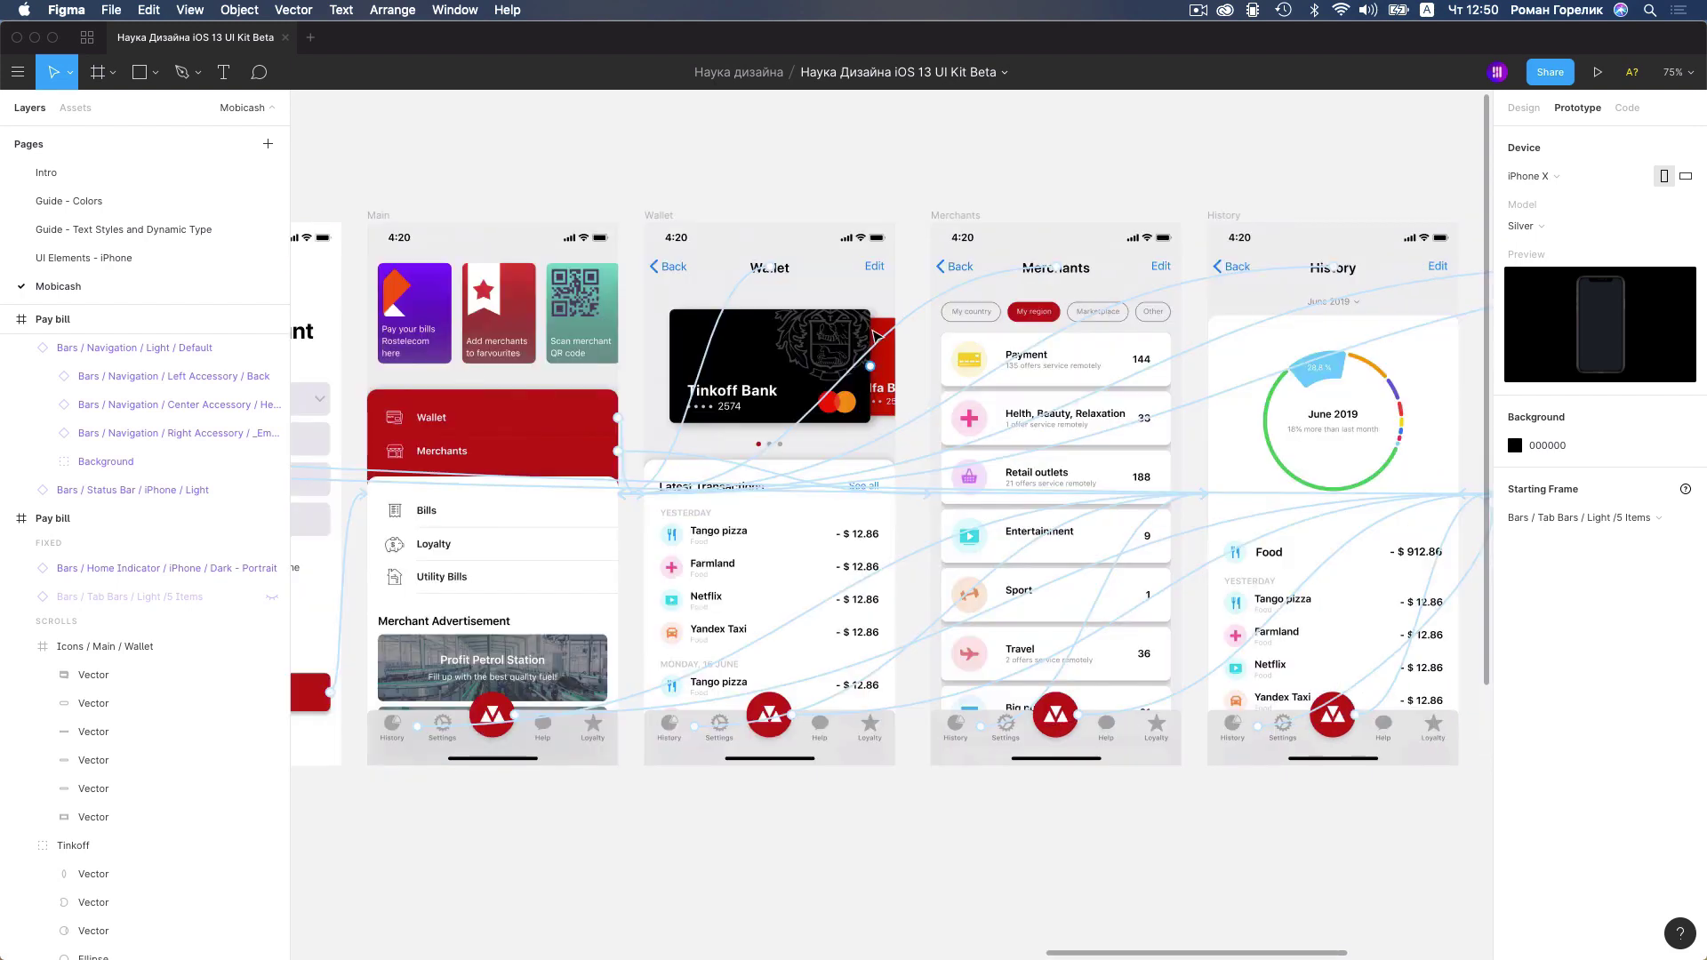
left_click(467, 301)
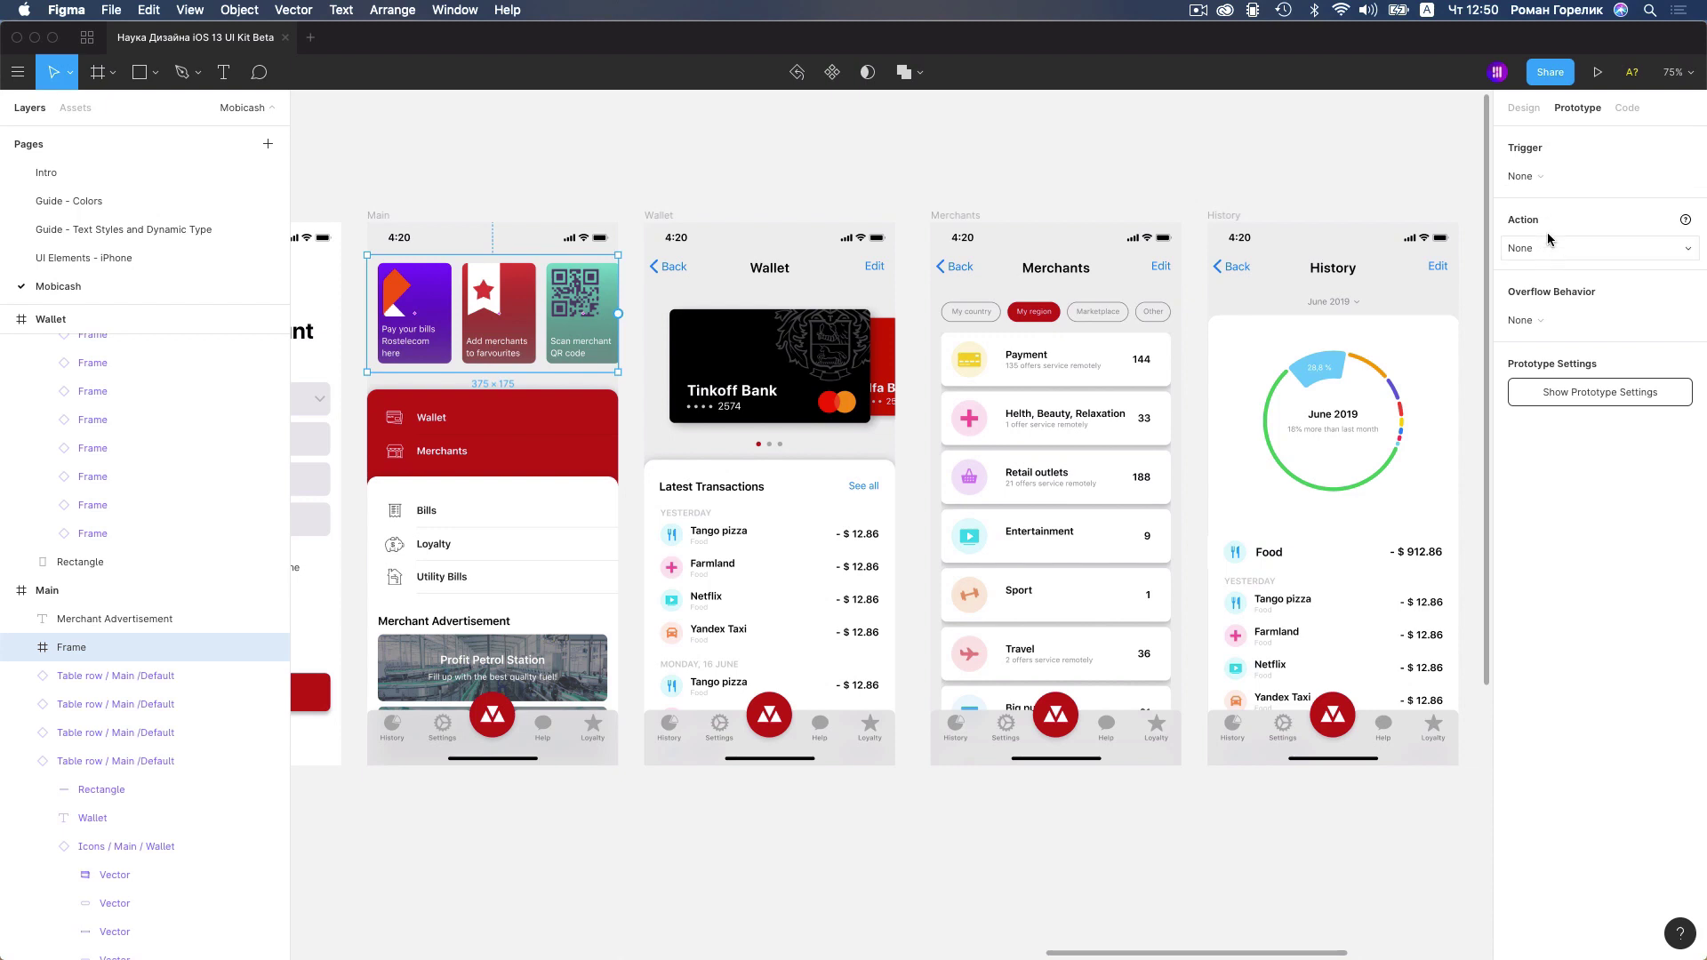
left_click(1556, 321)
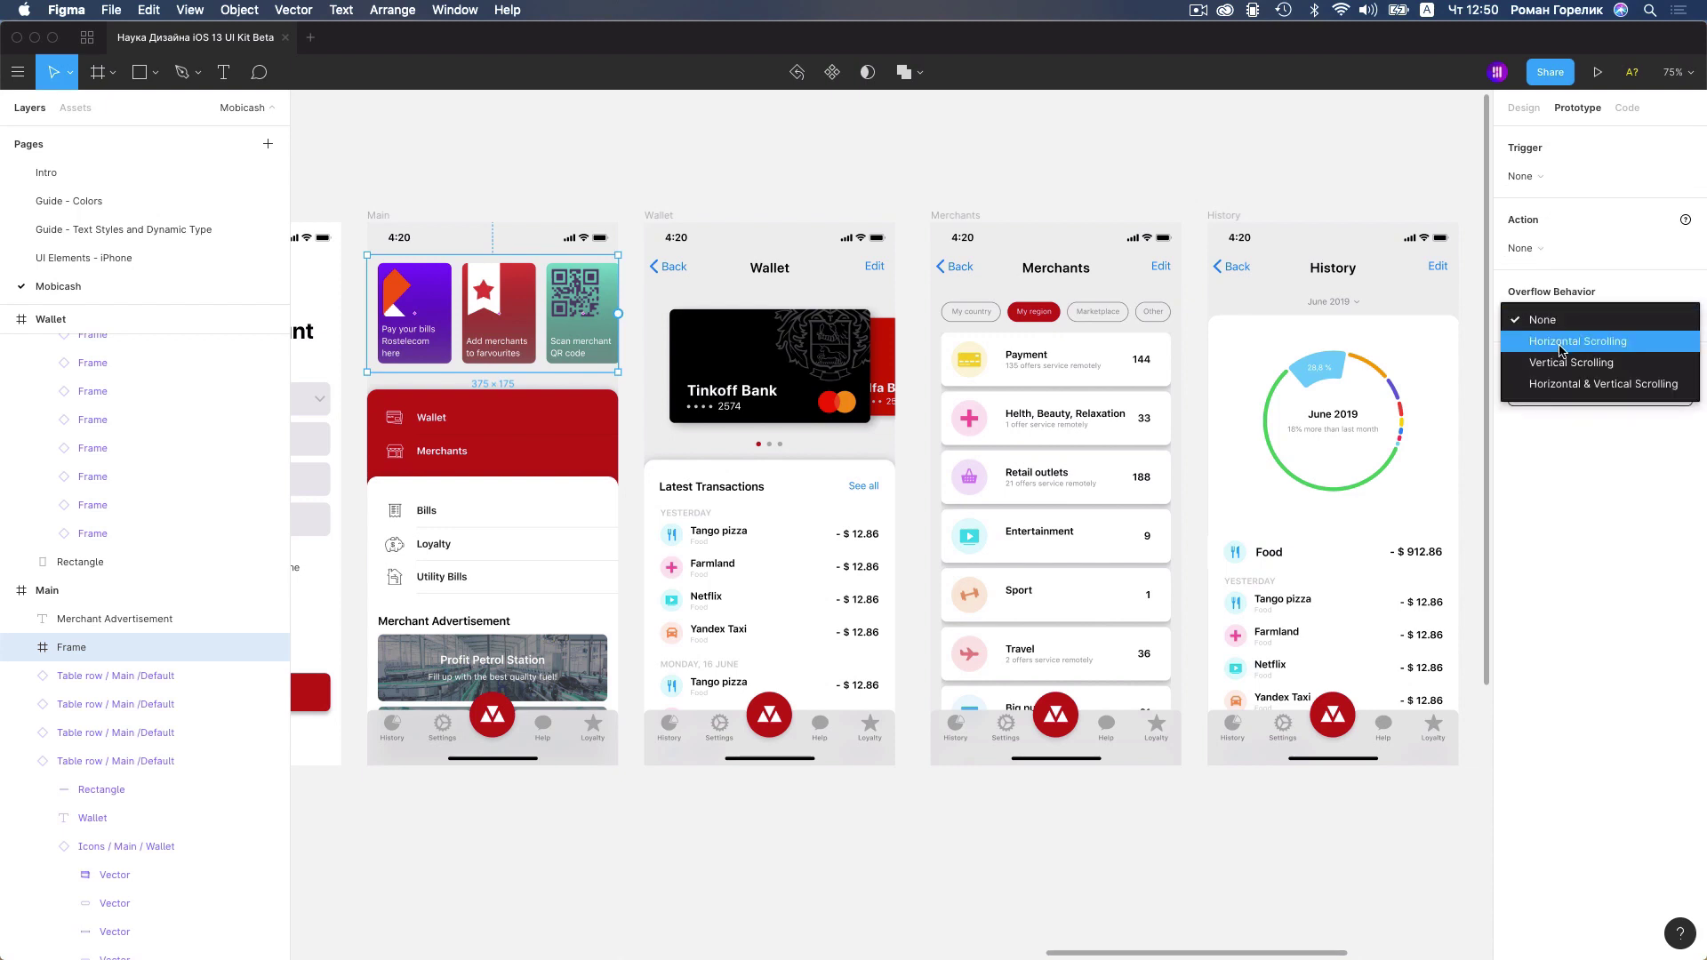
left_click(1560, 341)
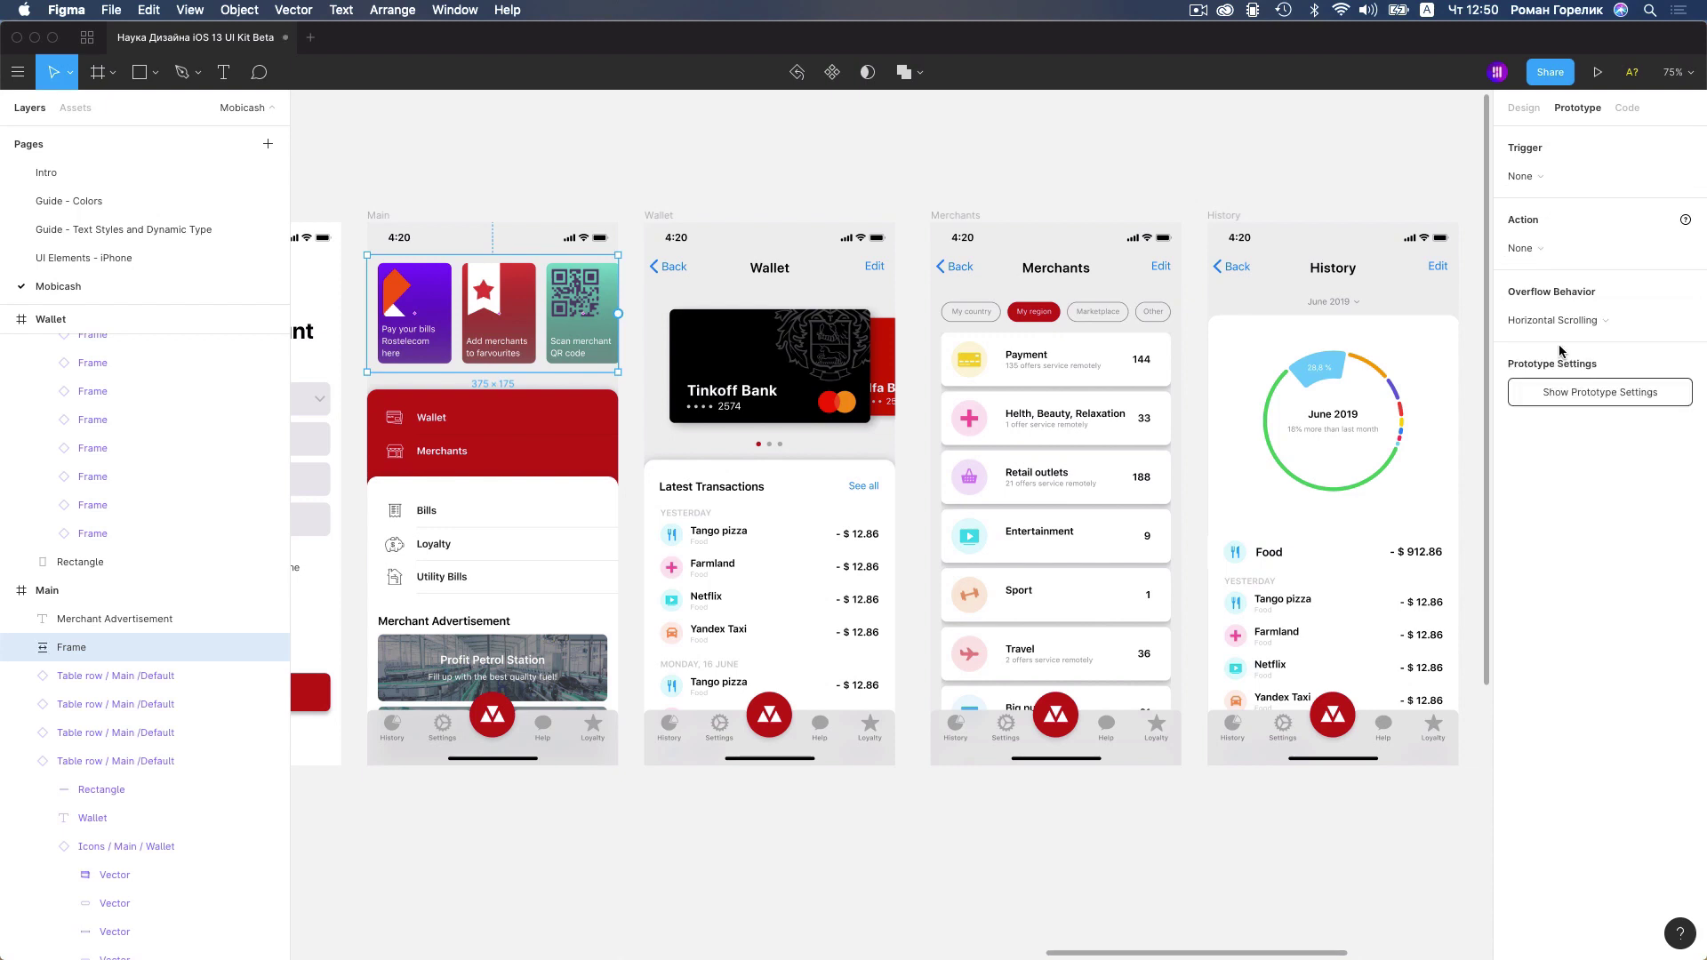
Wrap the Merchants table in a 646-high frame set to Vertical Scrolling
left_click(987, 489)
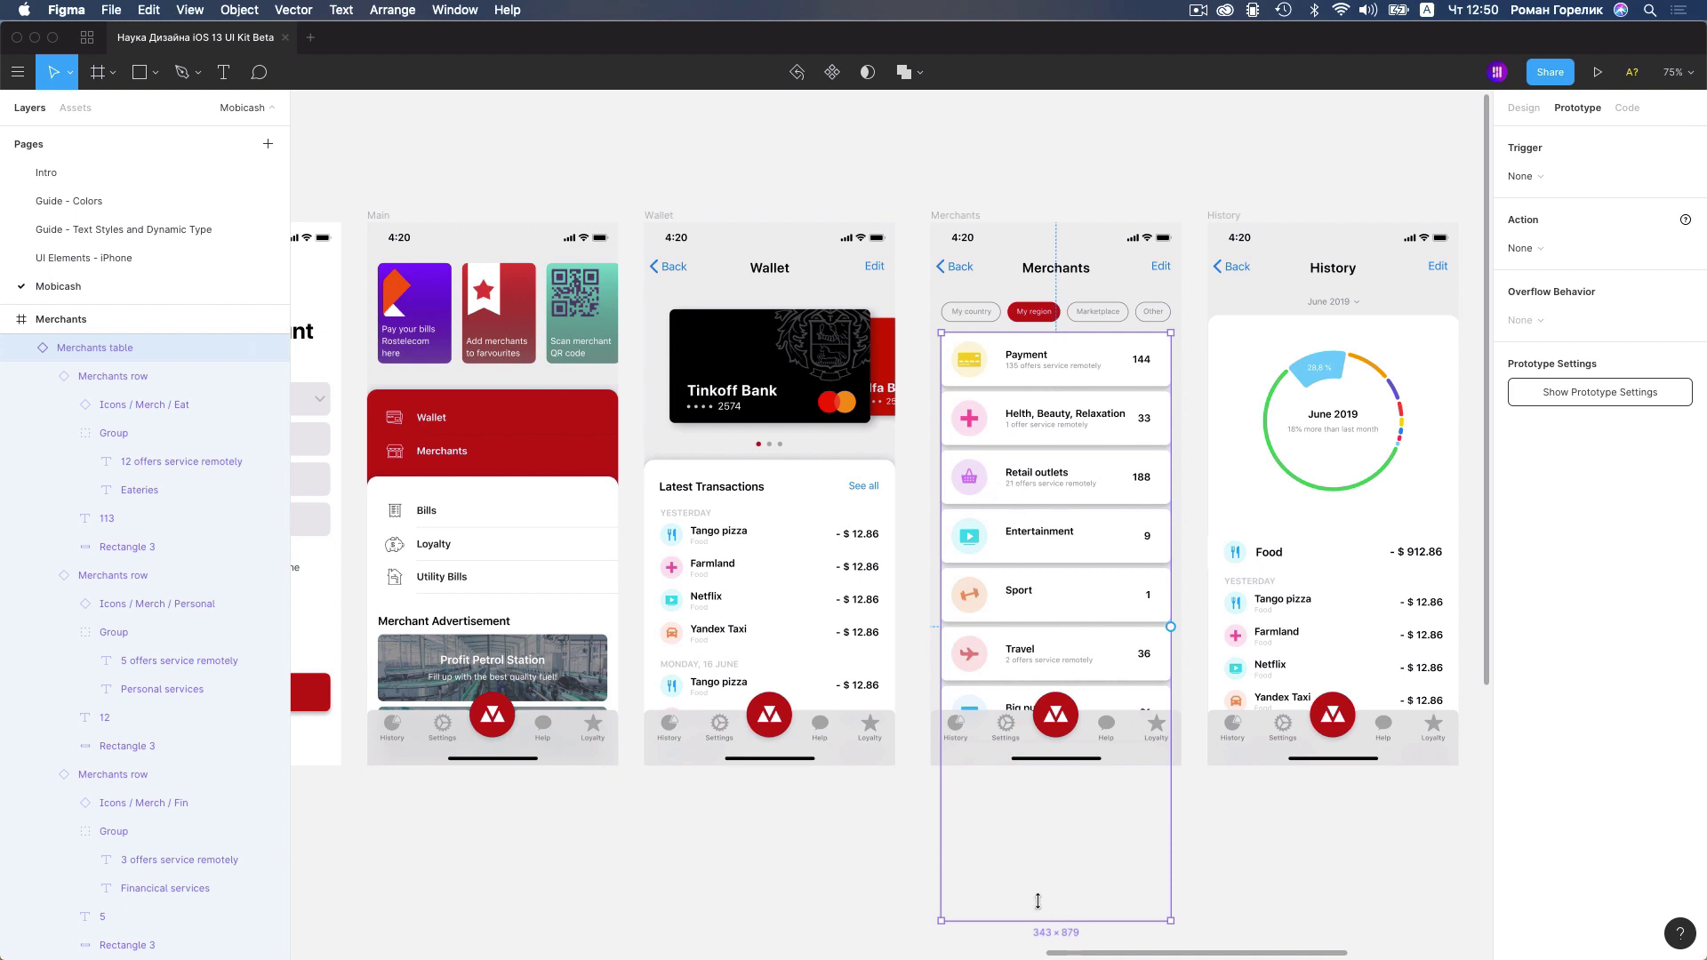
scroll(1088, 604, "down", 3)
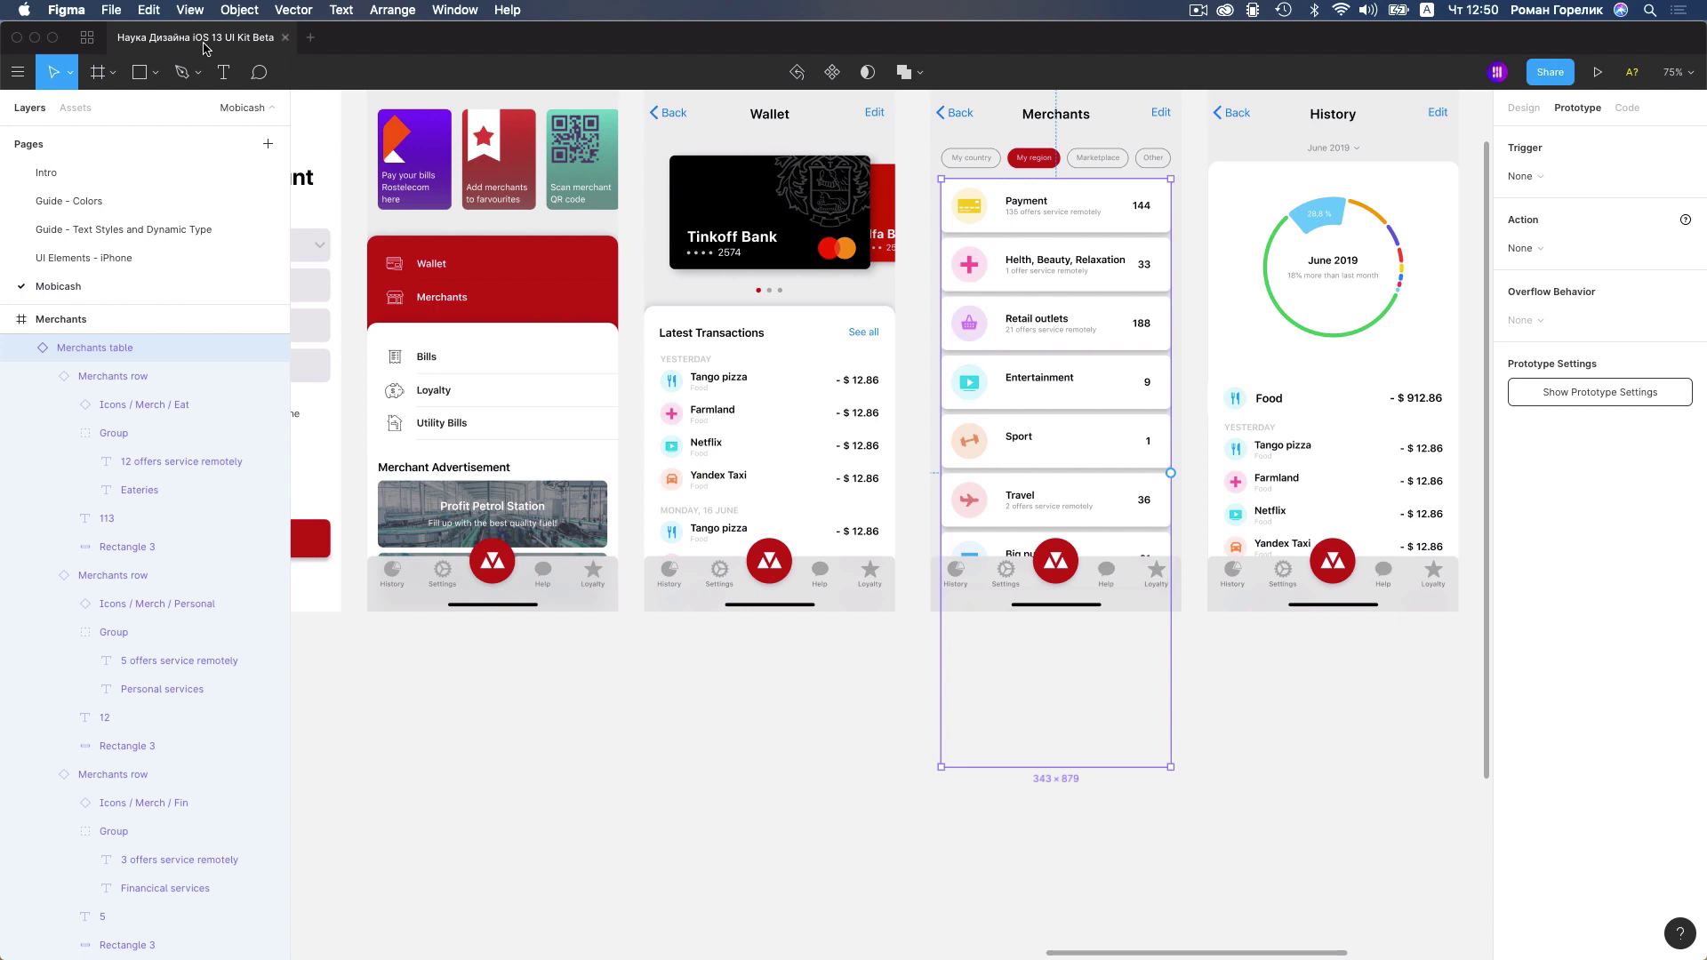
left_click(255, 15)
left_click(274, 66)
left_click_drag(1066, 764, 1079, 611)
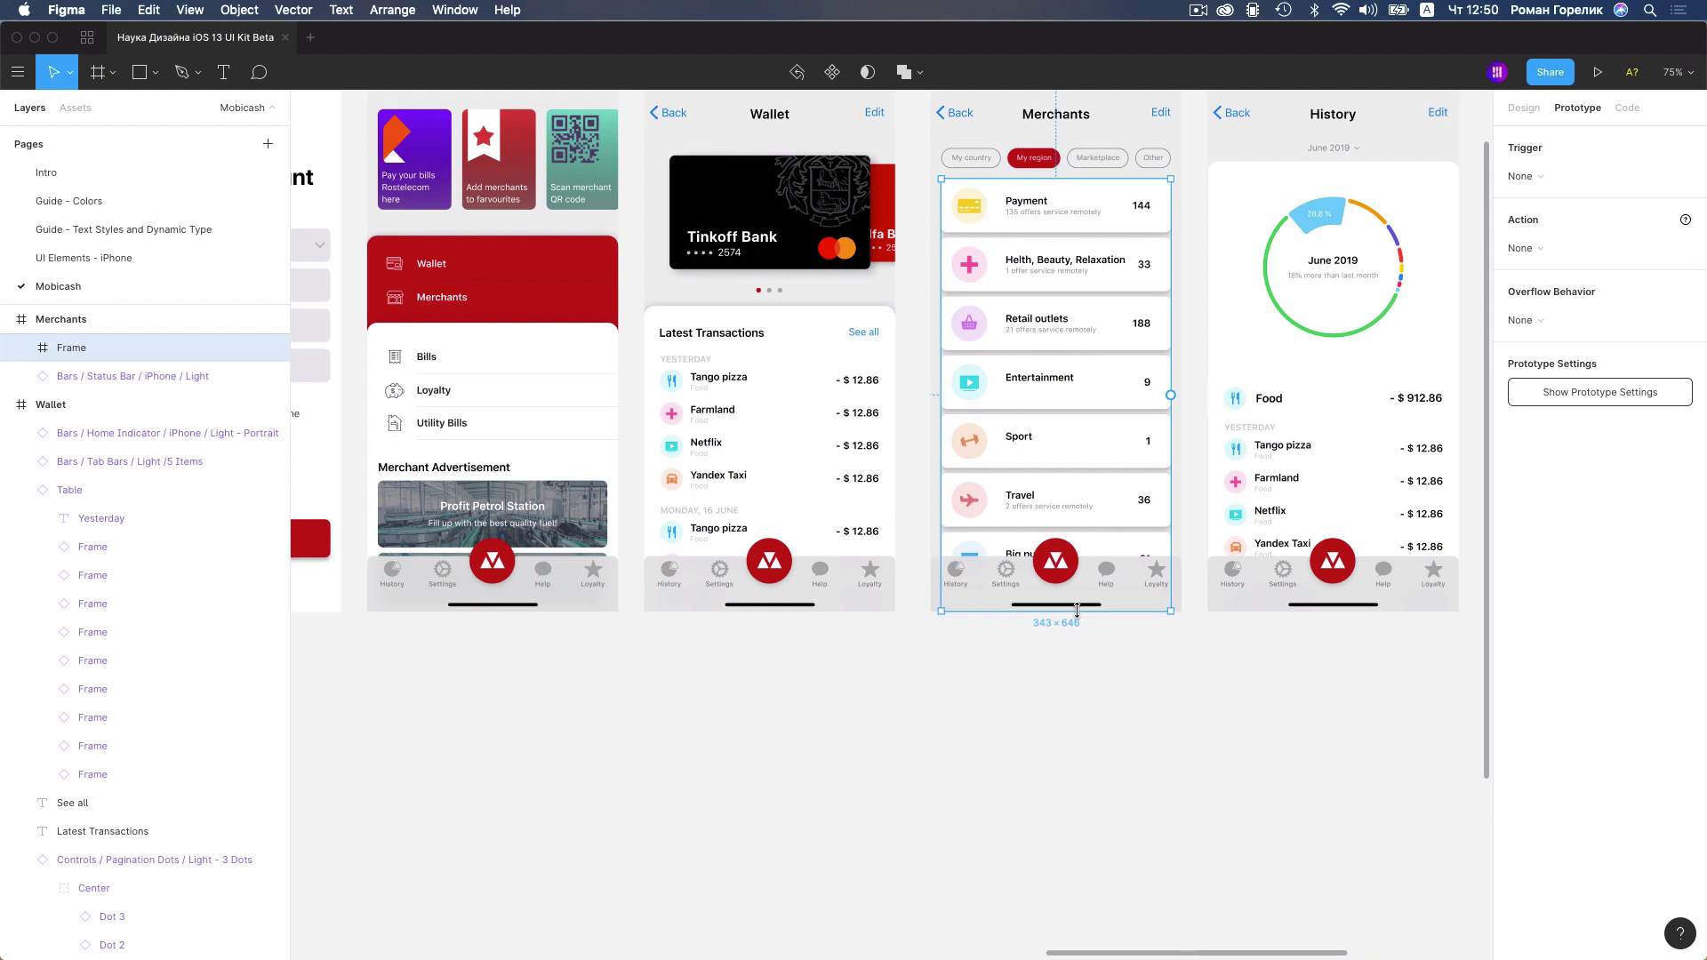
left_click(1522, 320)
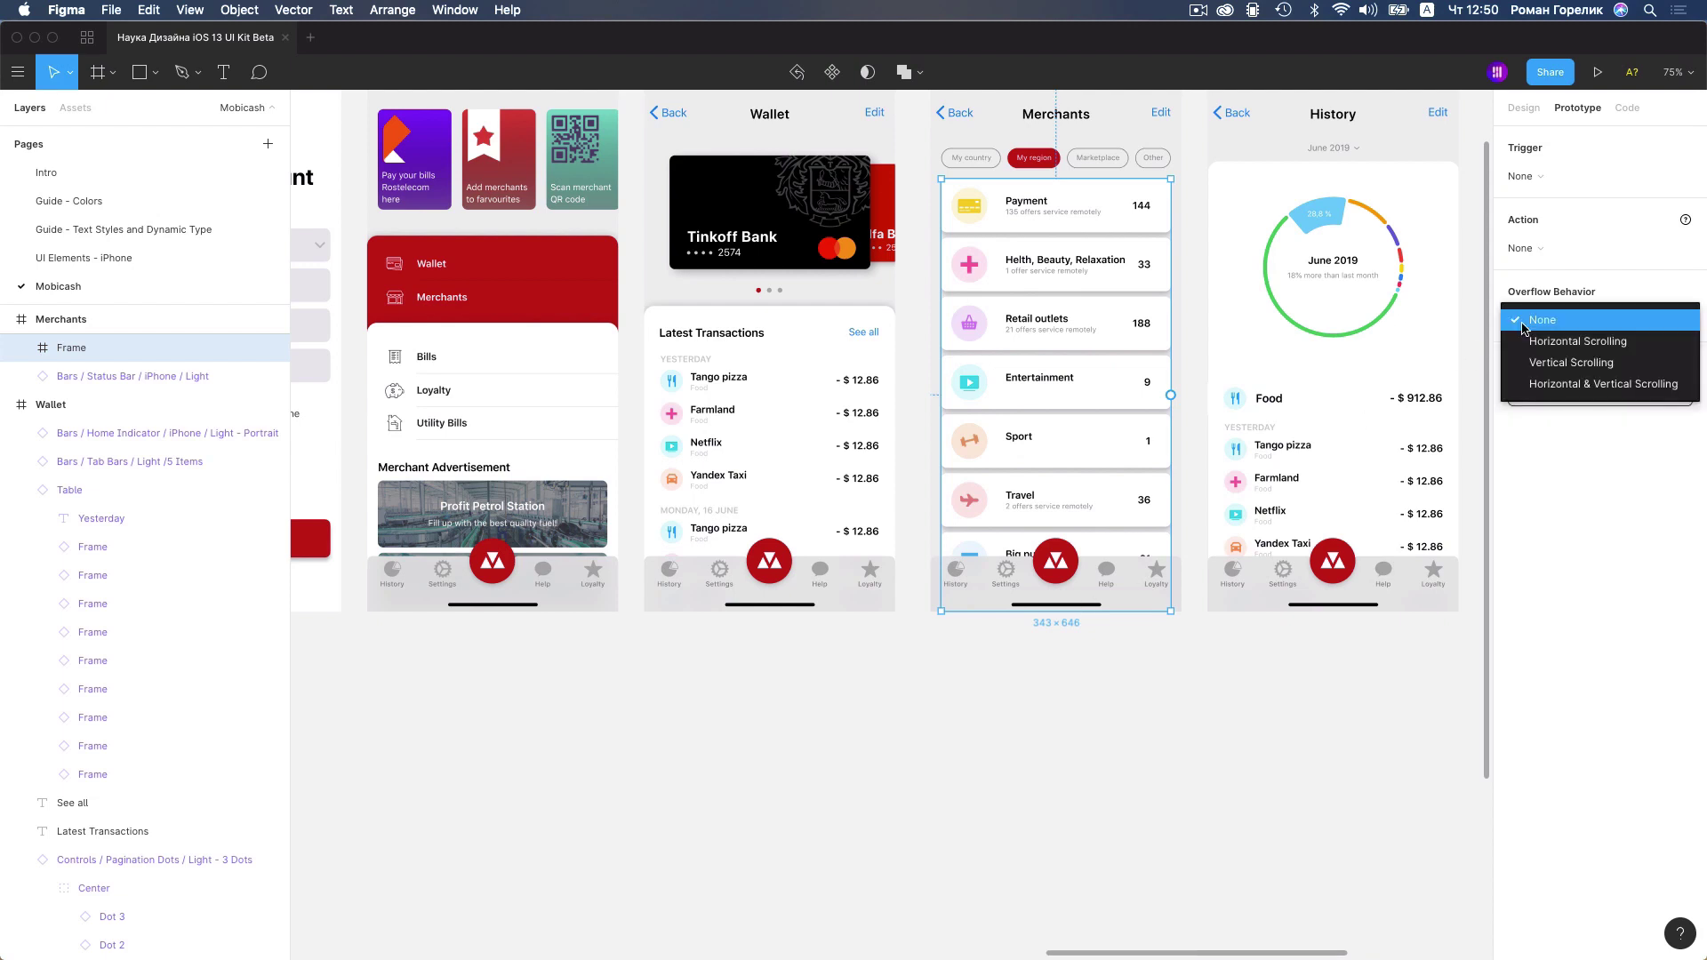
left_click(1550, 372)
Select the Wallet screen's transactions table, then its navigation bar
left_click(687, 433)
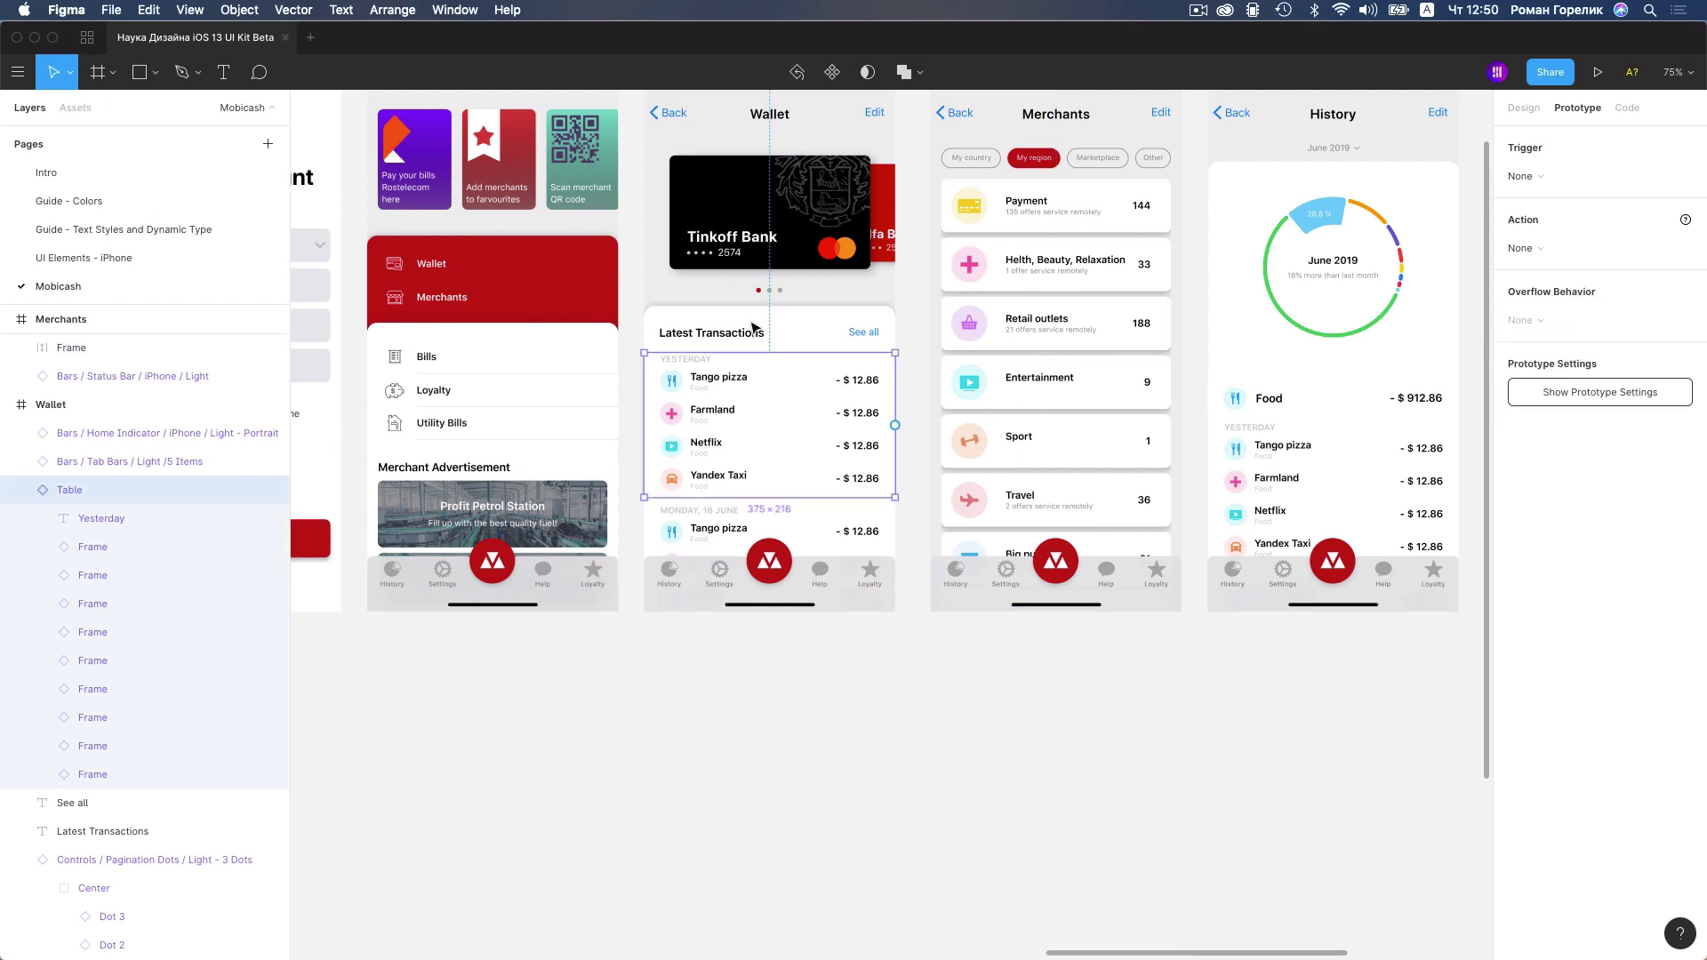
scroll(734, 356, "up", 2)
scroll(743, 382, "up", 3)
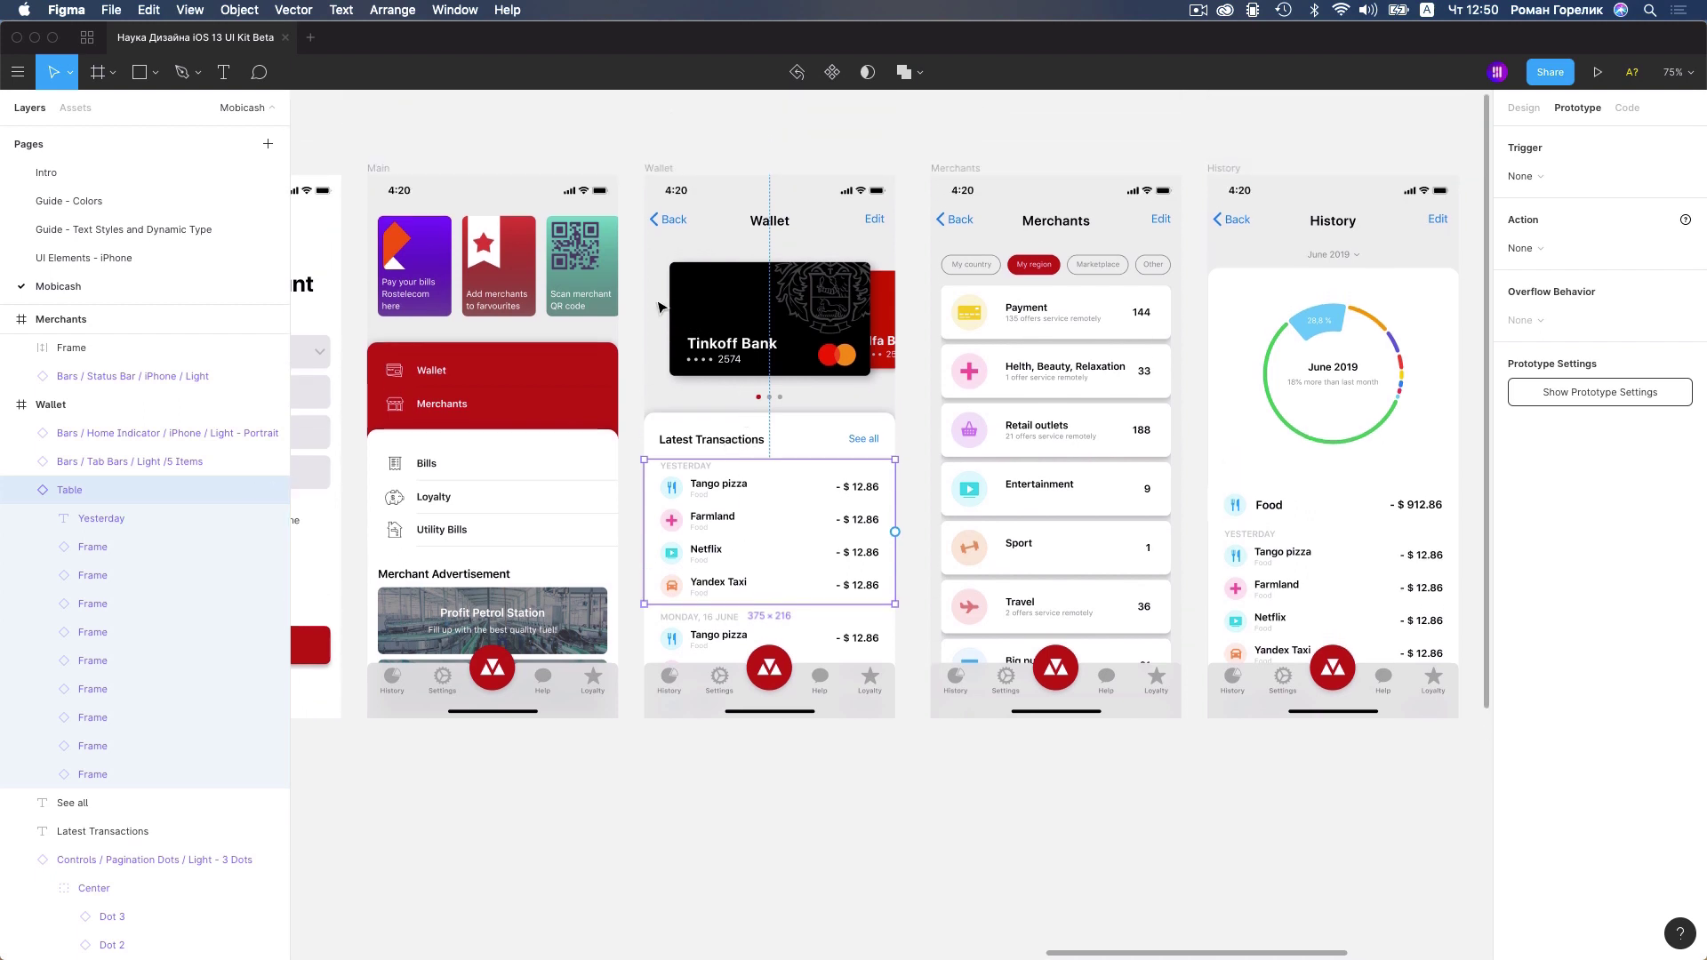
left_click(734, 228)
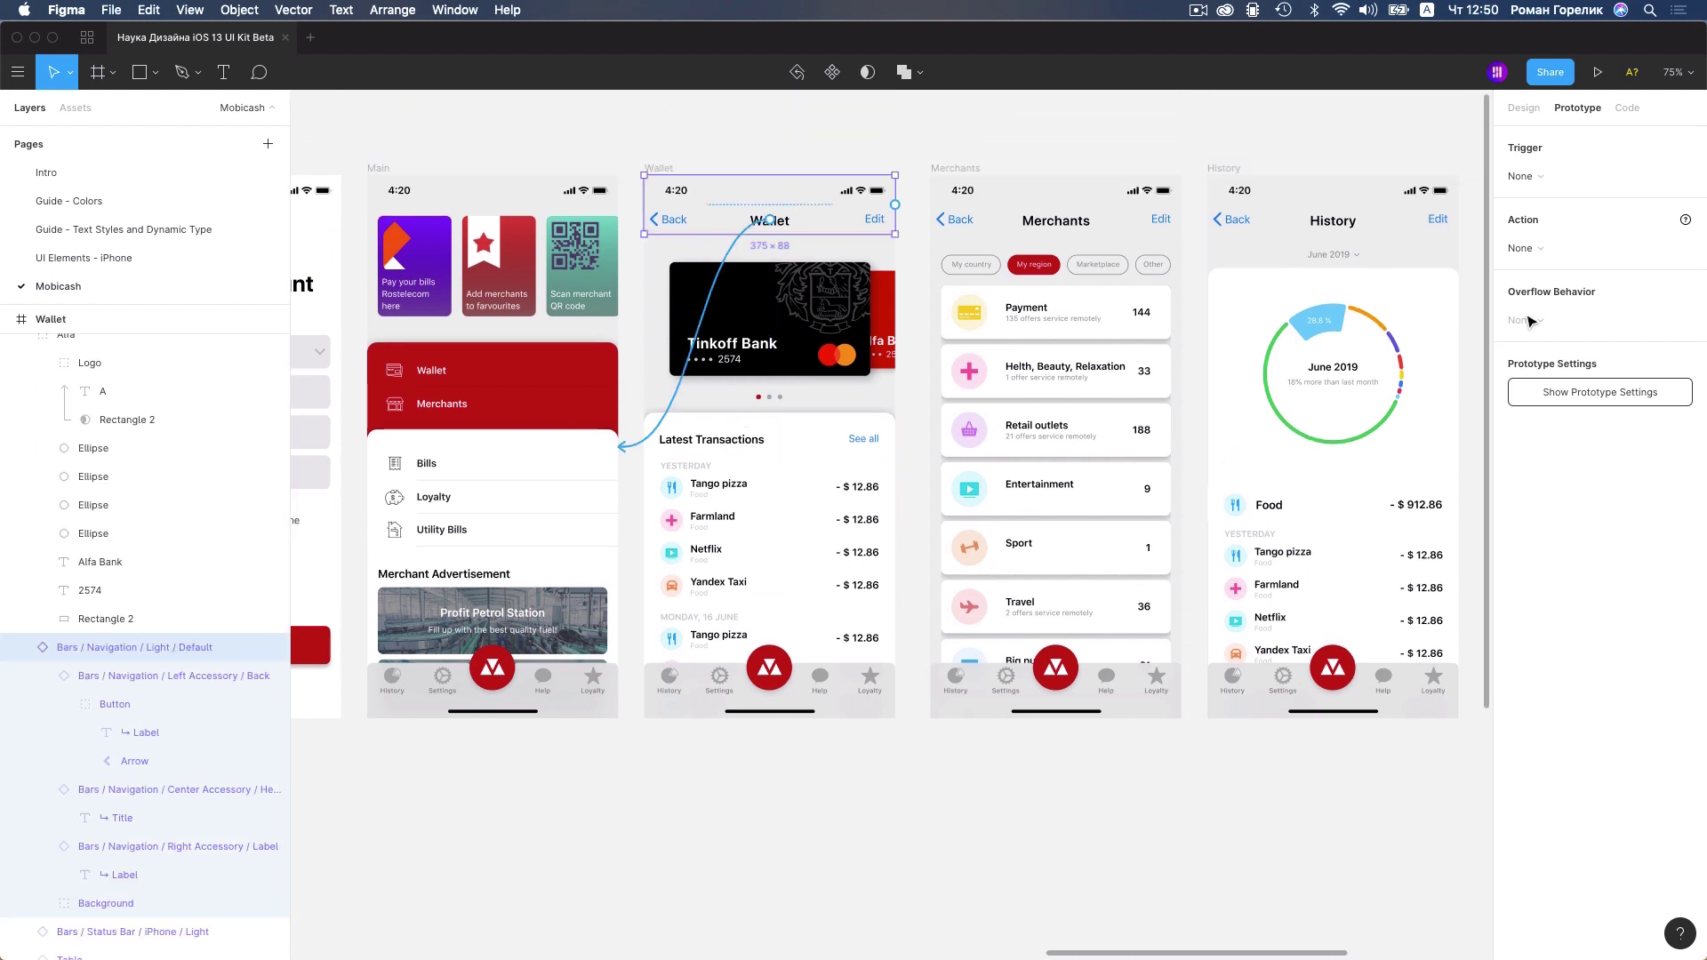
Fix the Wallet navigation bar's position when scrolling
key("alt+8")
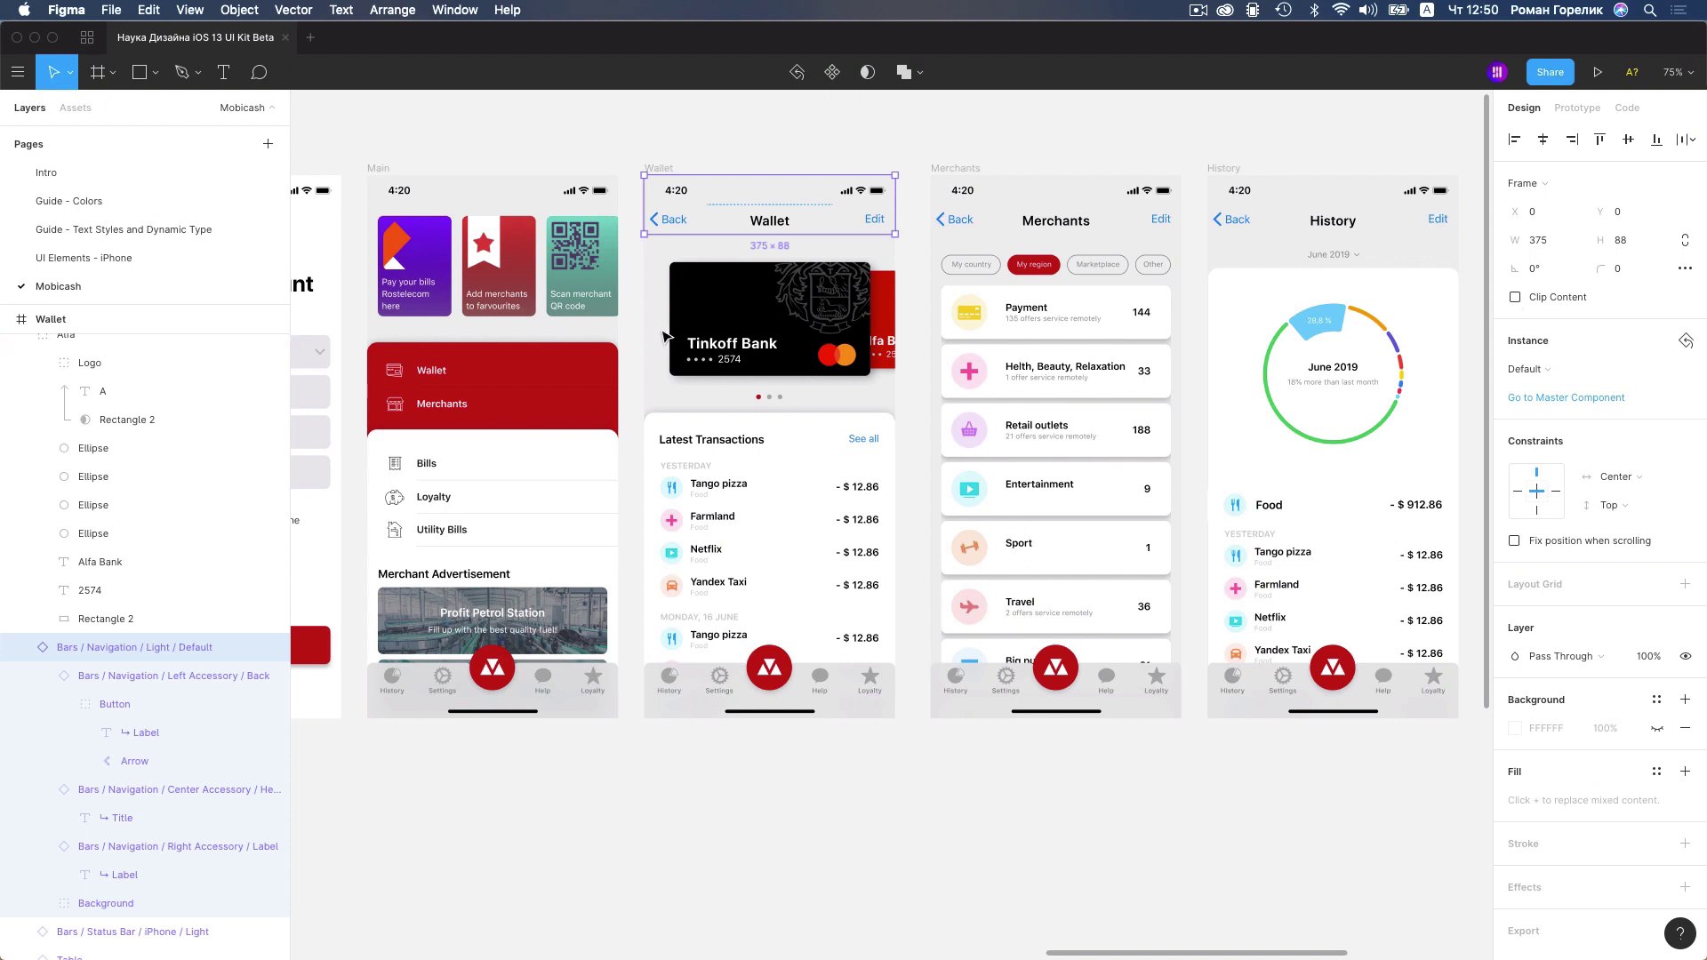
left_click(1515, 541)
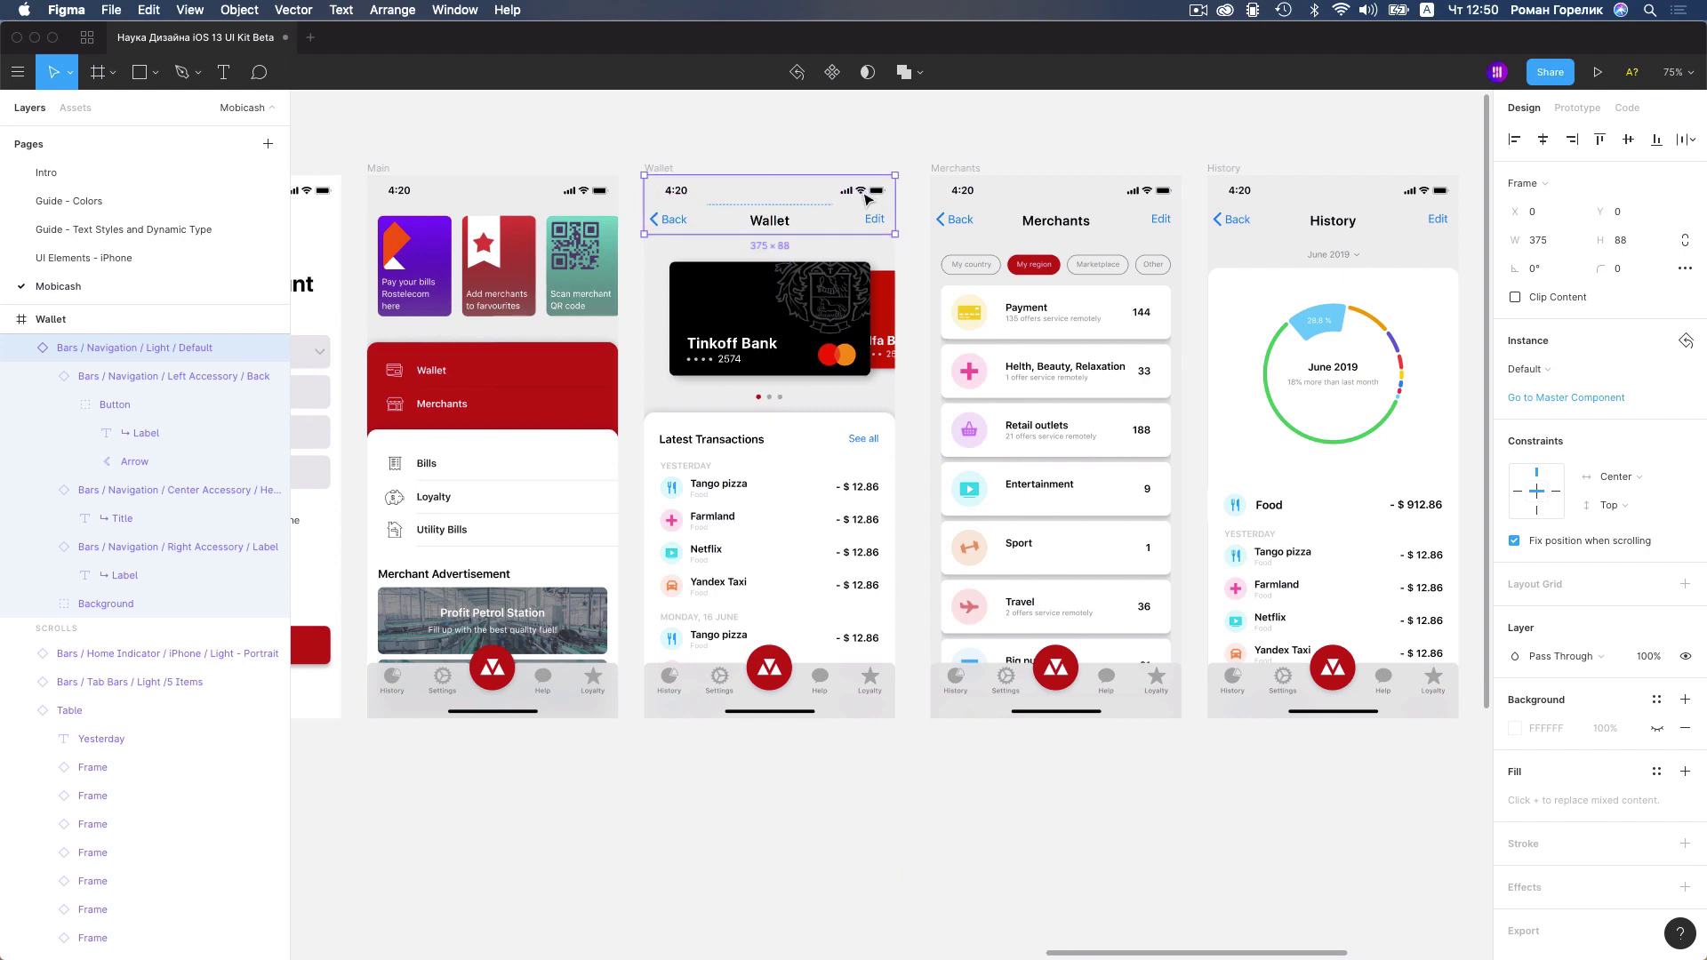
key("Escape")
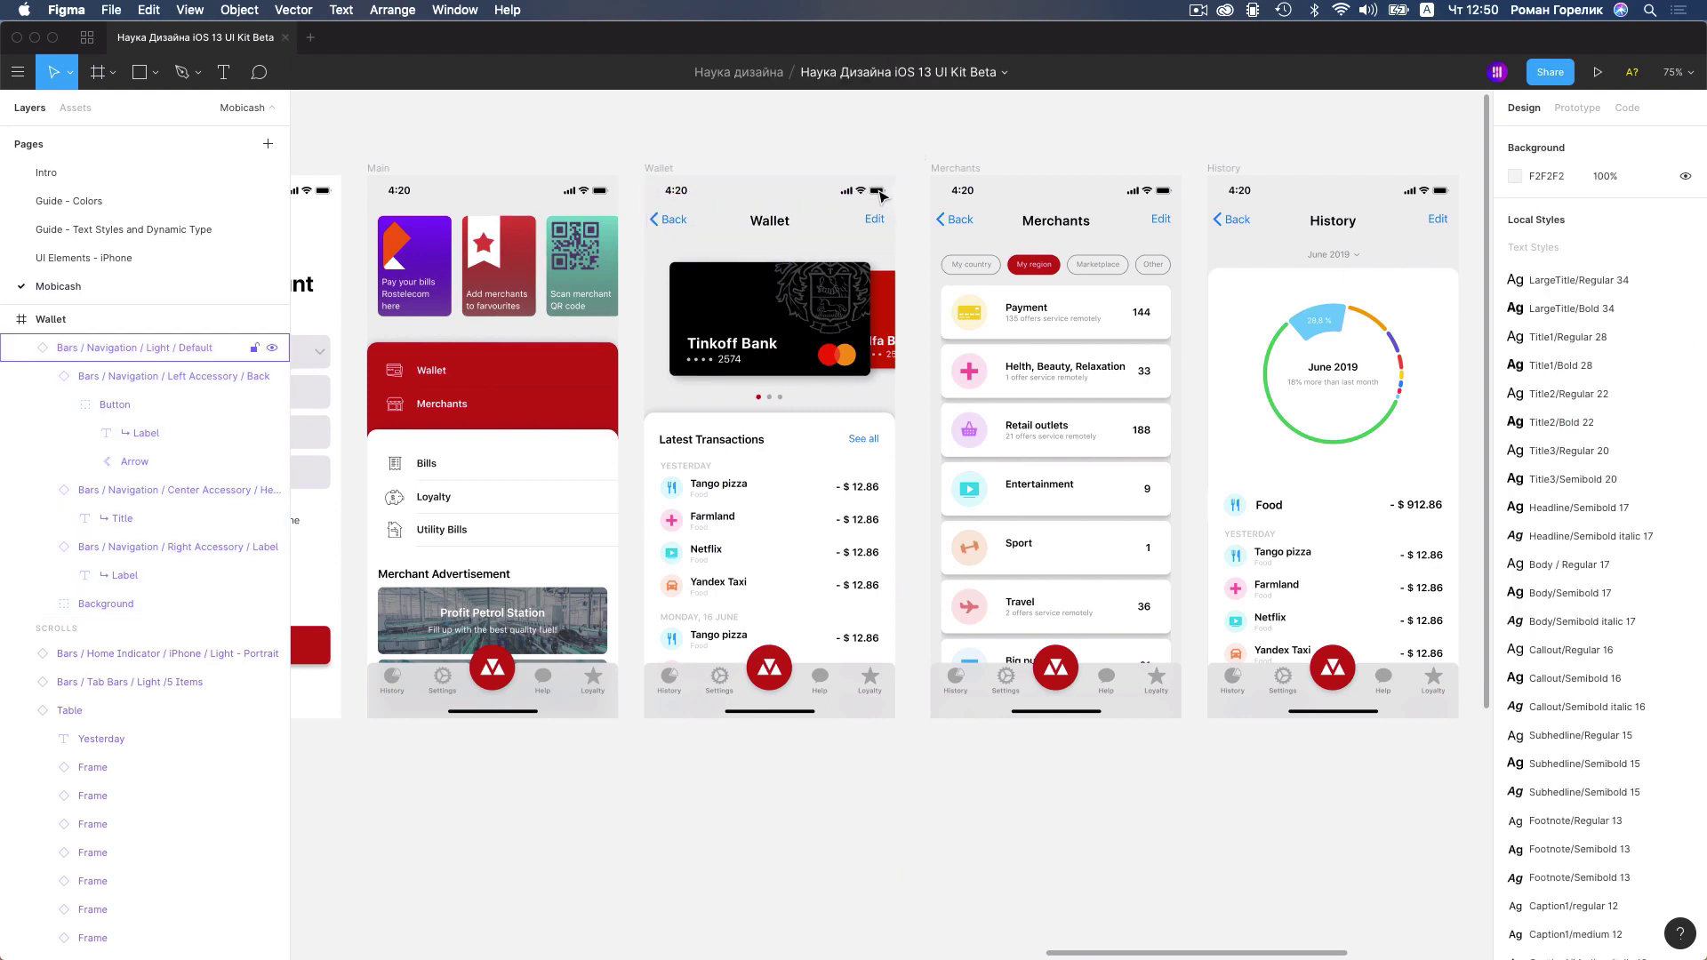
left_click(879, 196)
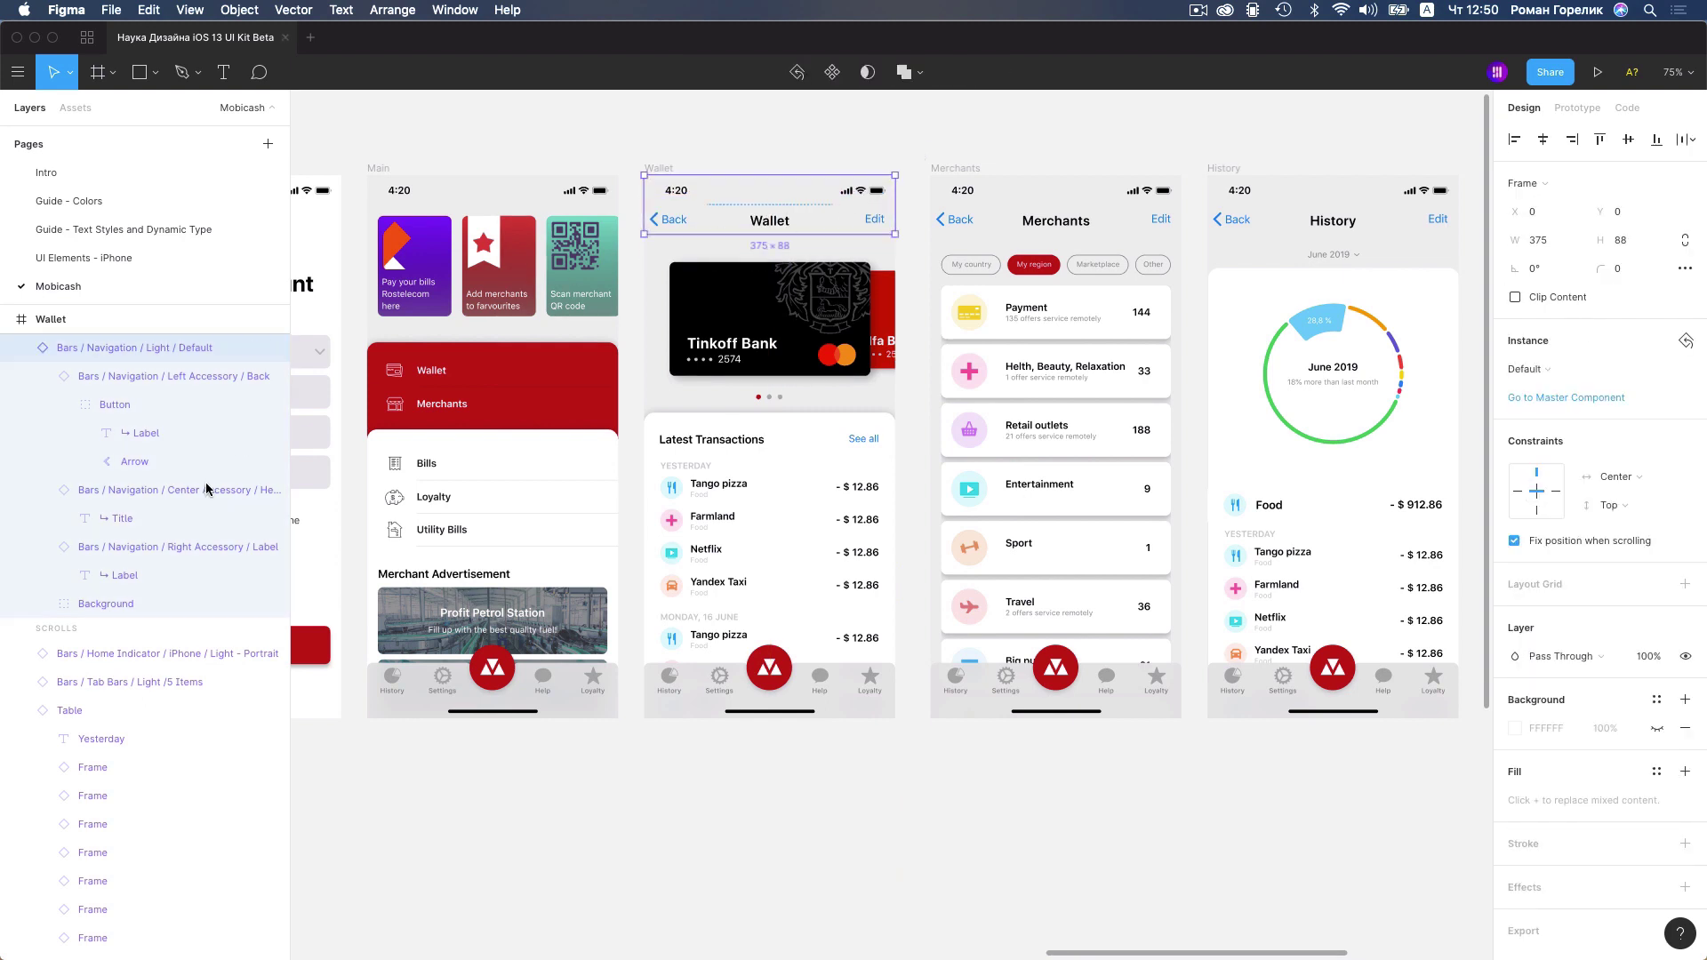
left_click(20, 348)
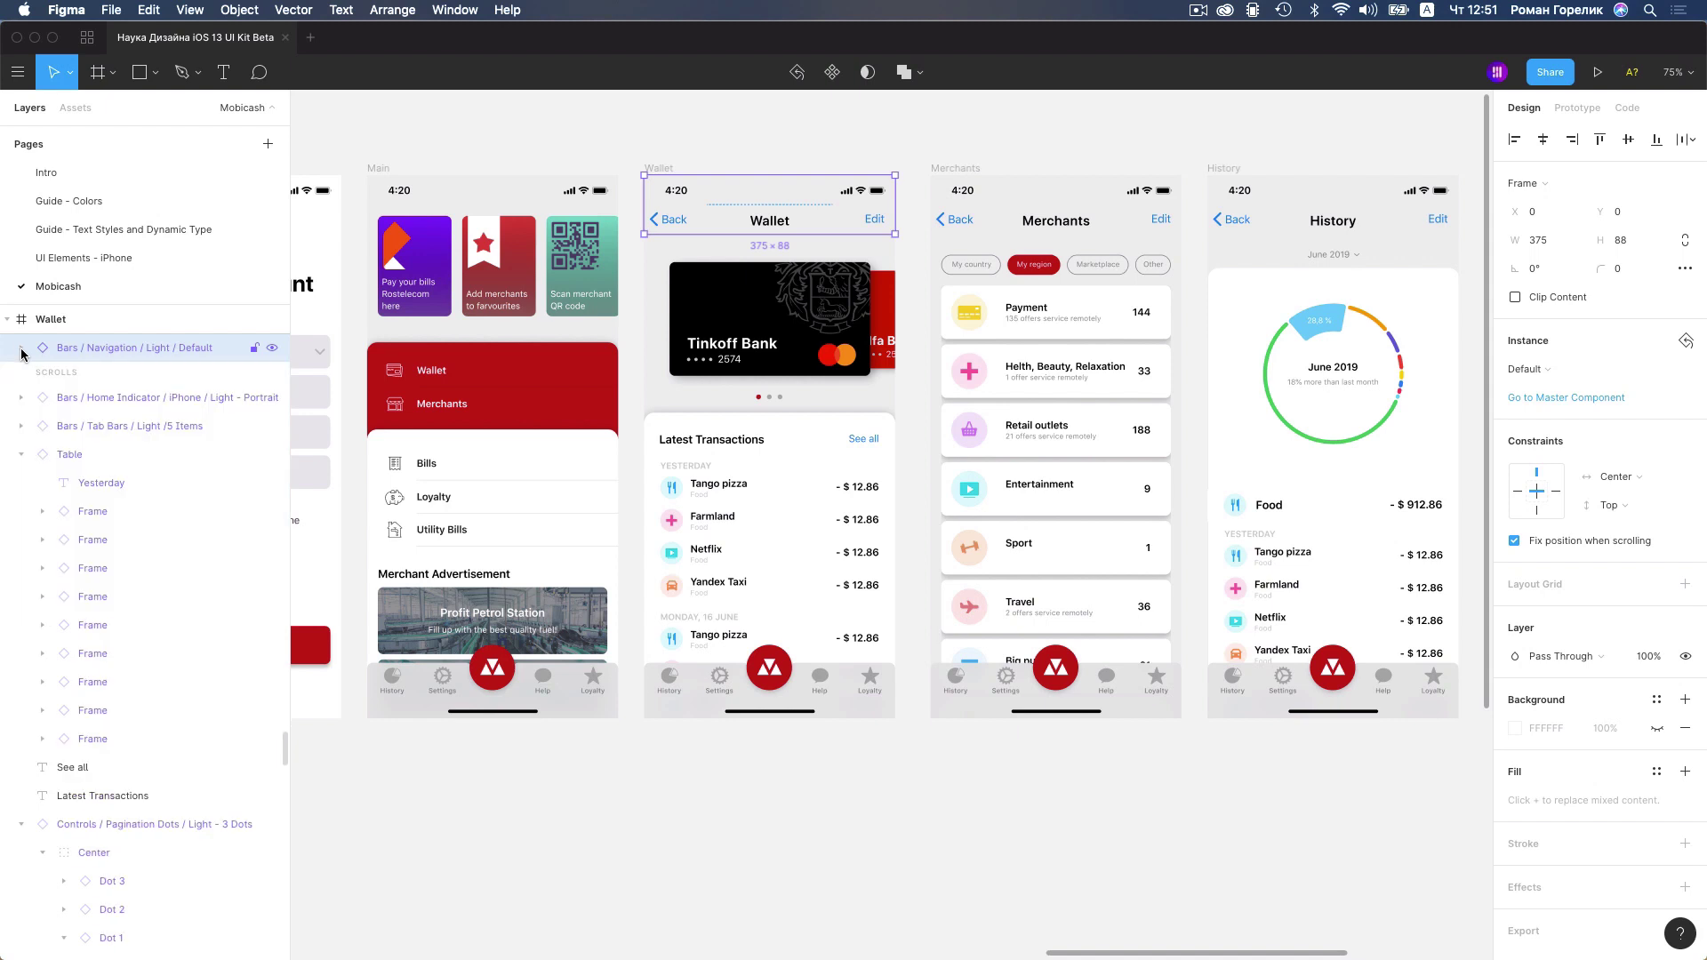
Fix the home indicator and tab bar in position when scrolling
left_click(98, 400)
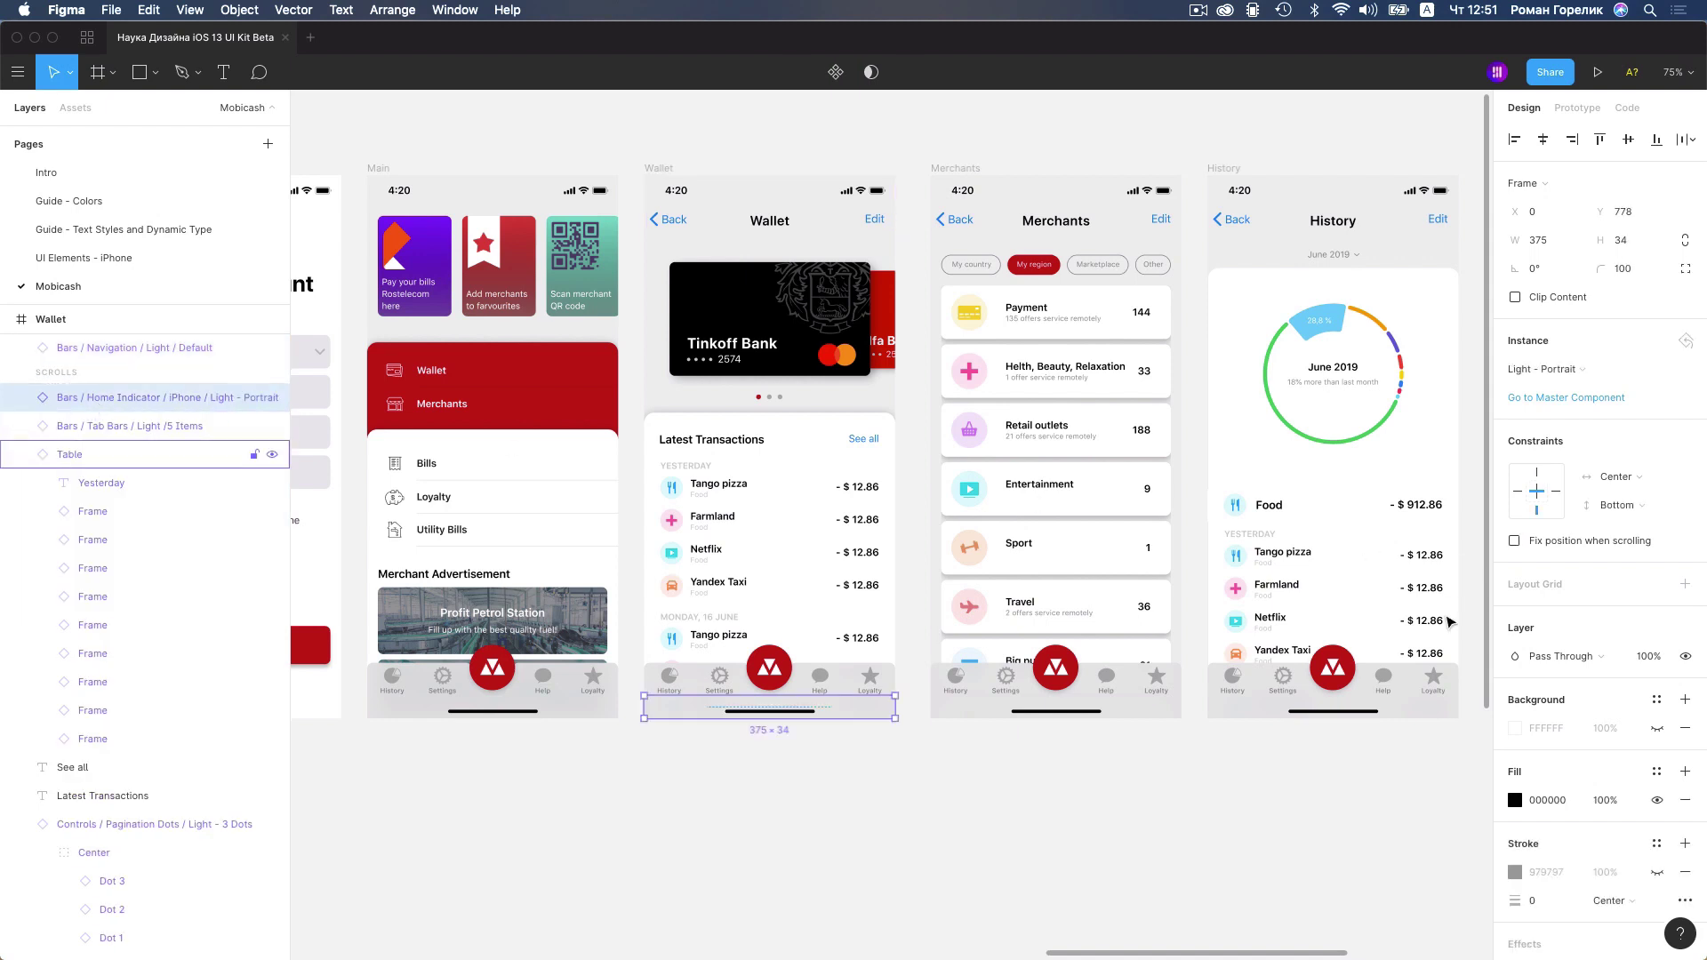
left_click(1515, 540)
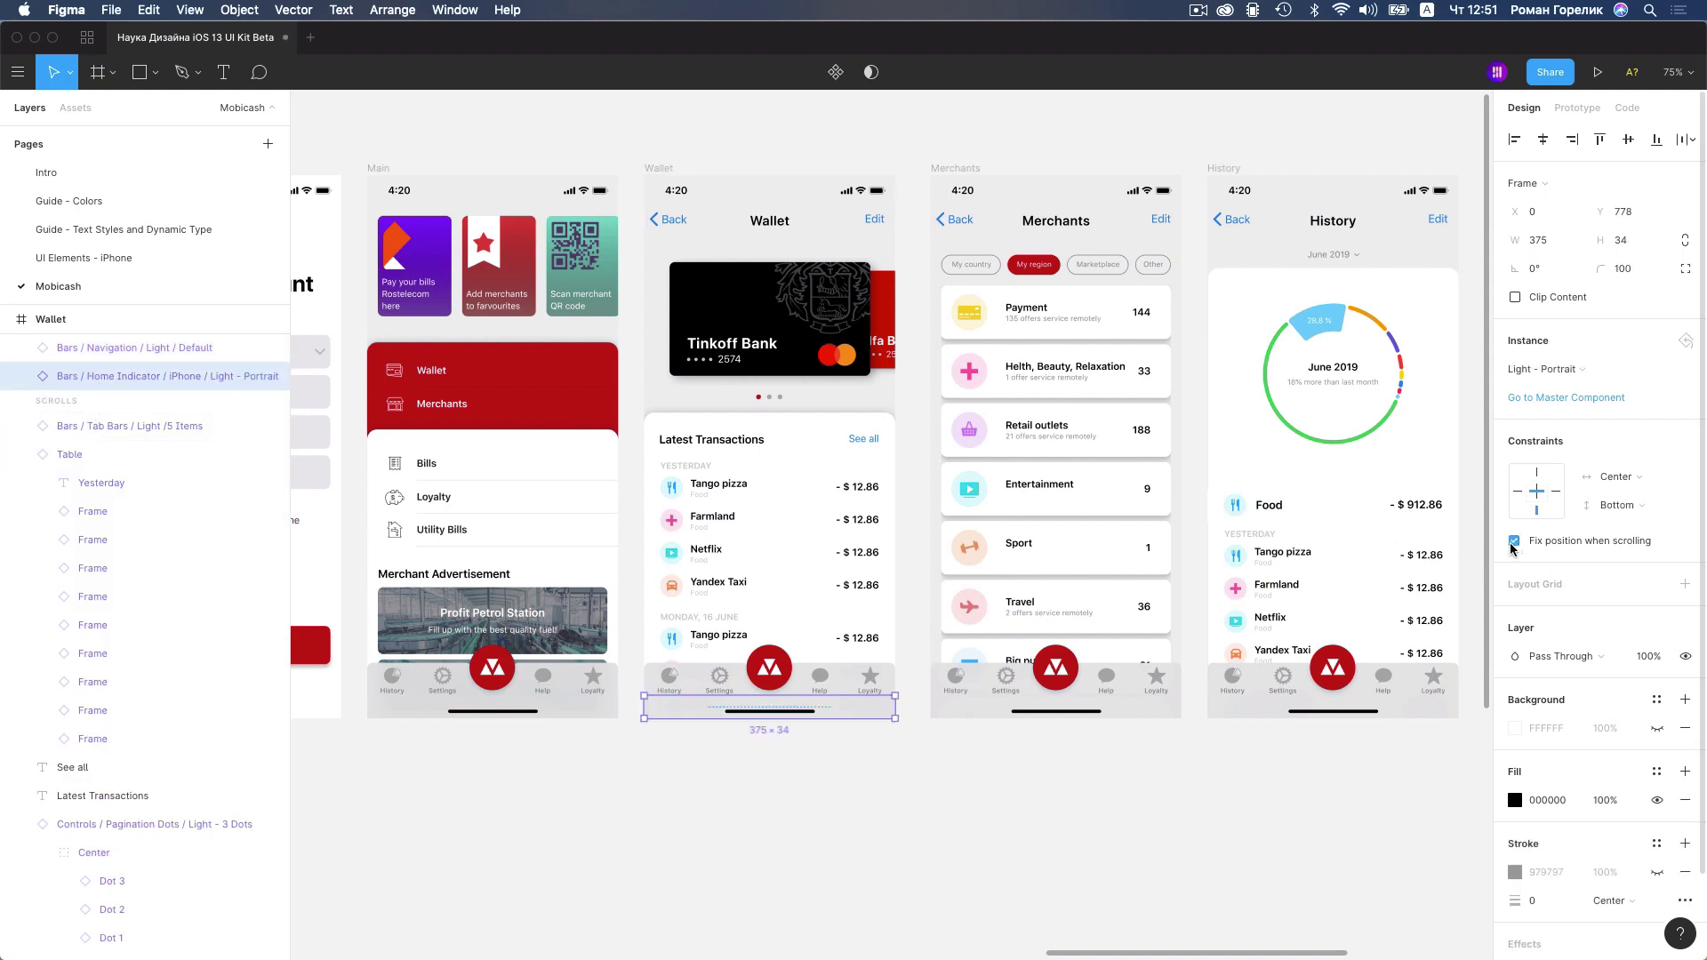
left_click(133, 428)
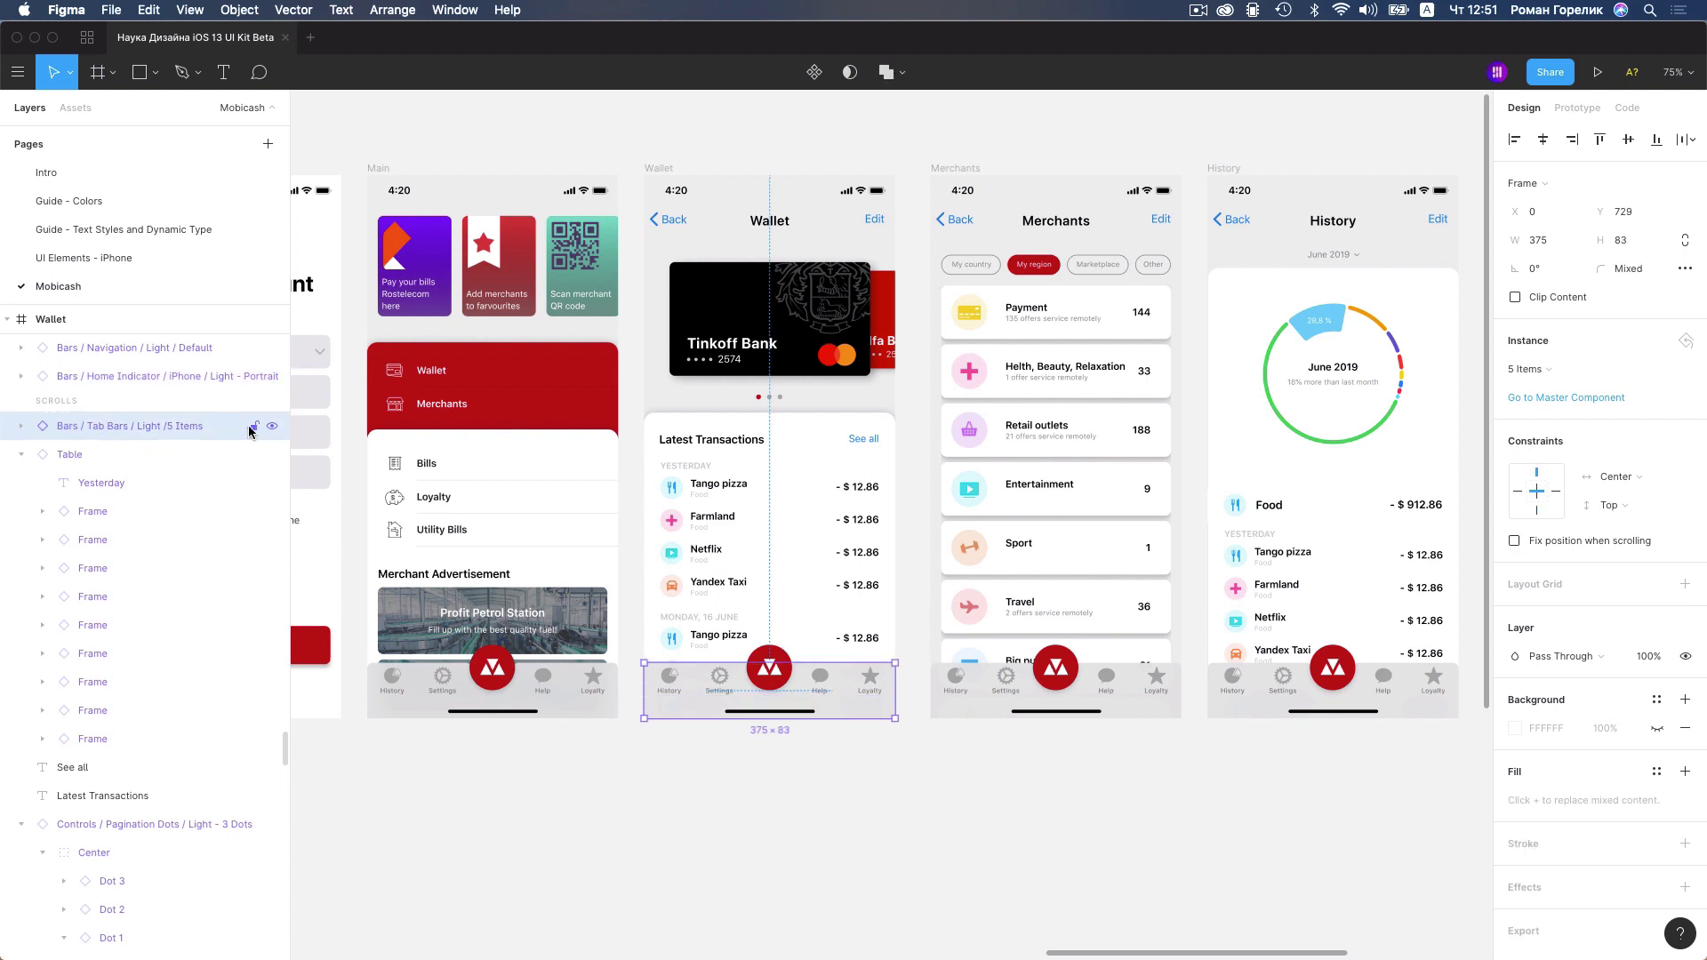
left_click(1514, 542)
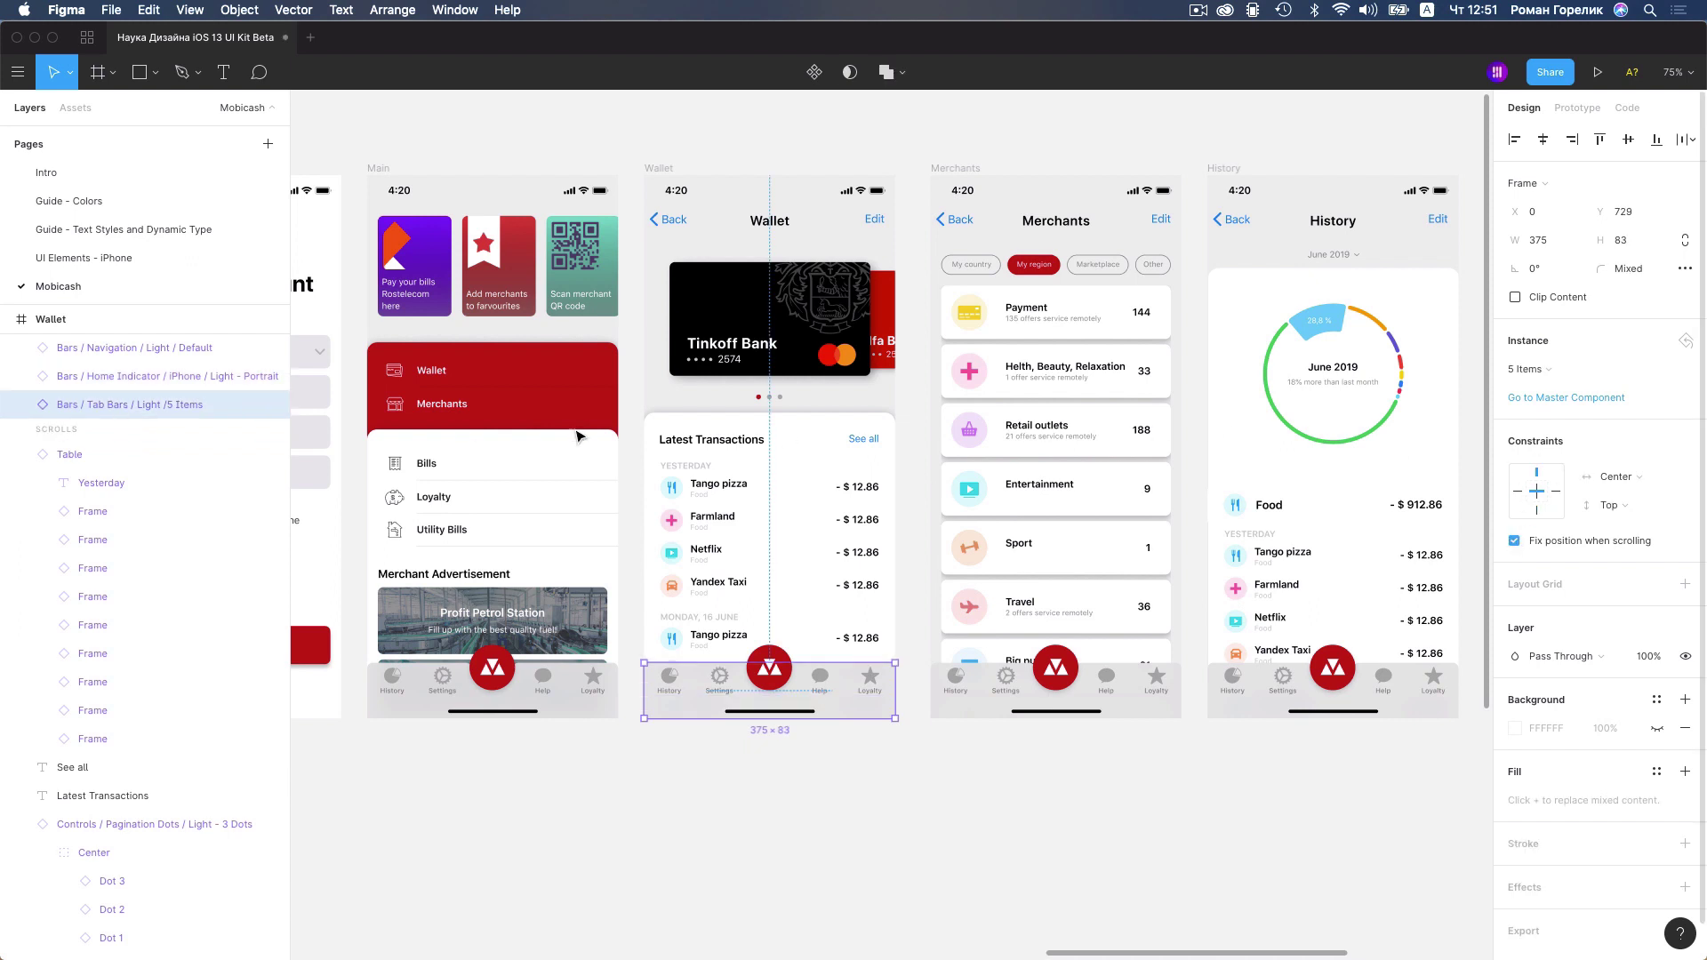
Fix the status bar's position when scrolling, collapsing layer groups to reach it
left_click(18, 457)
left_click(75, 541)
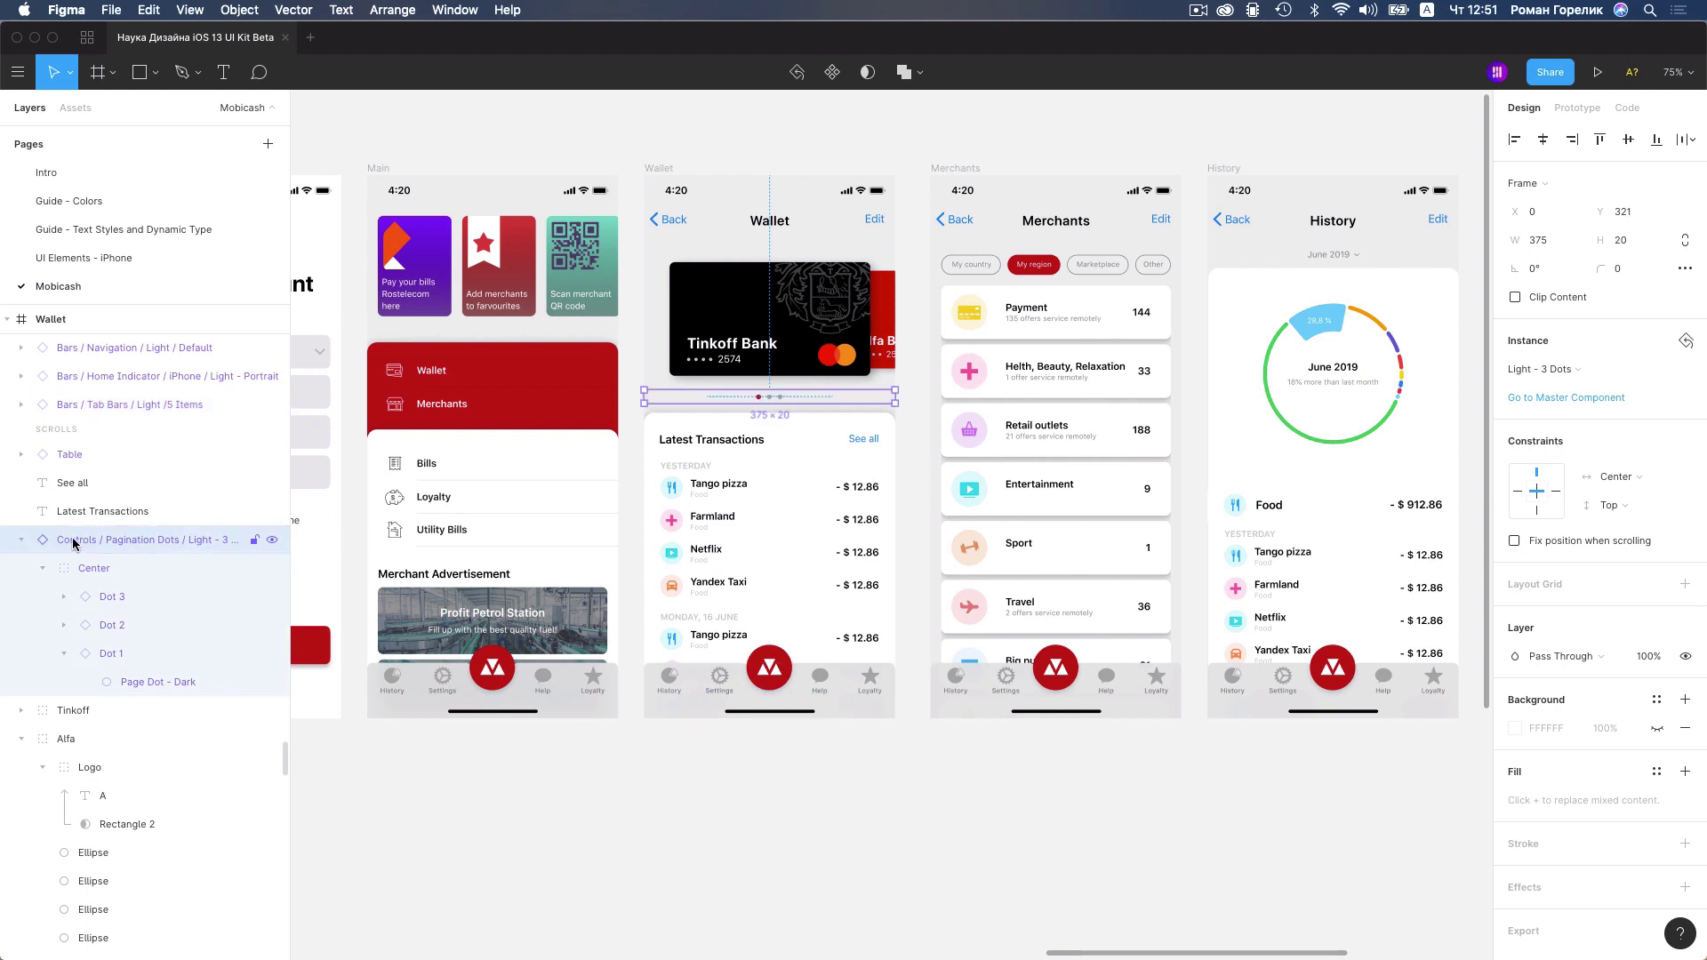
left_click(21, 541)
left_click(22, 597)
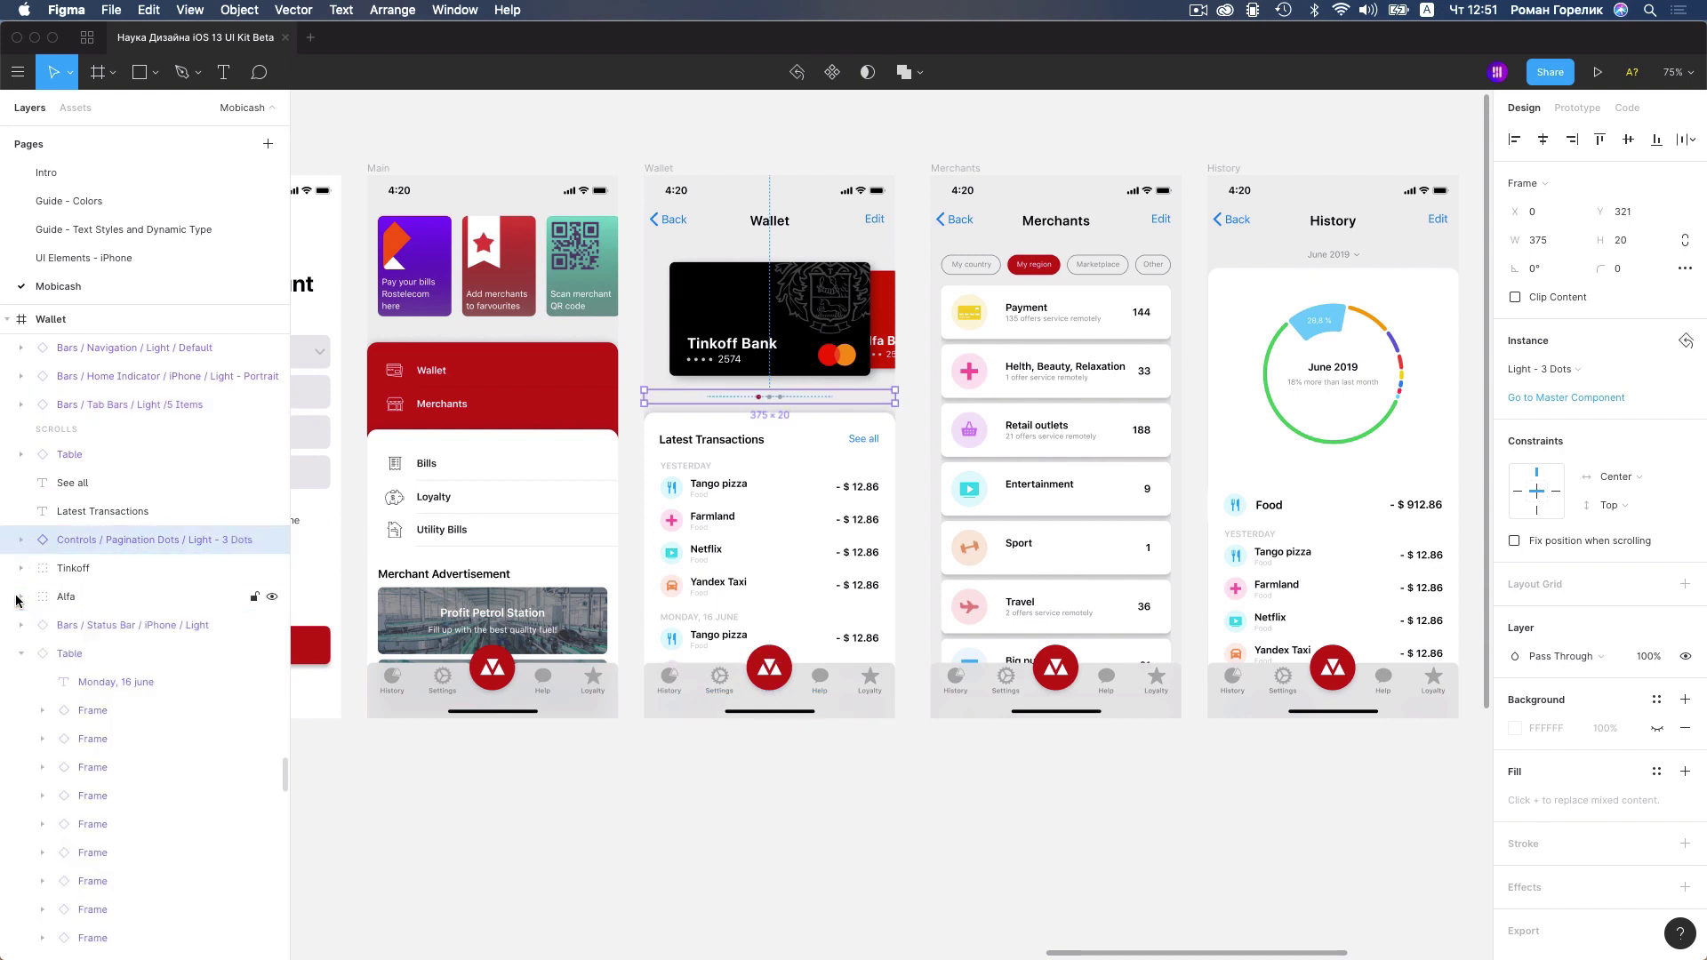
left_click(89, 627)
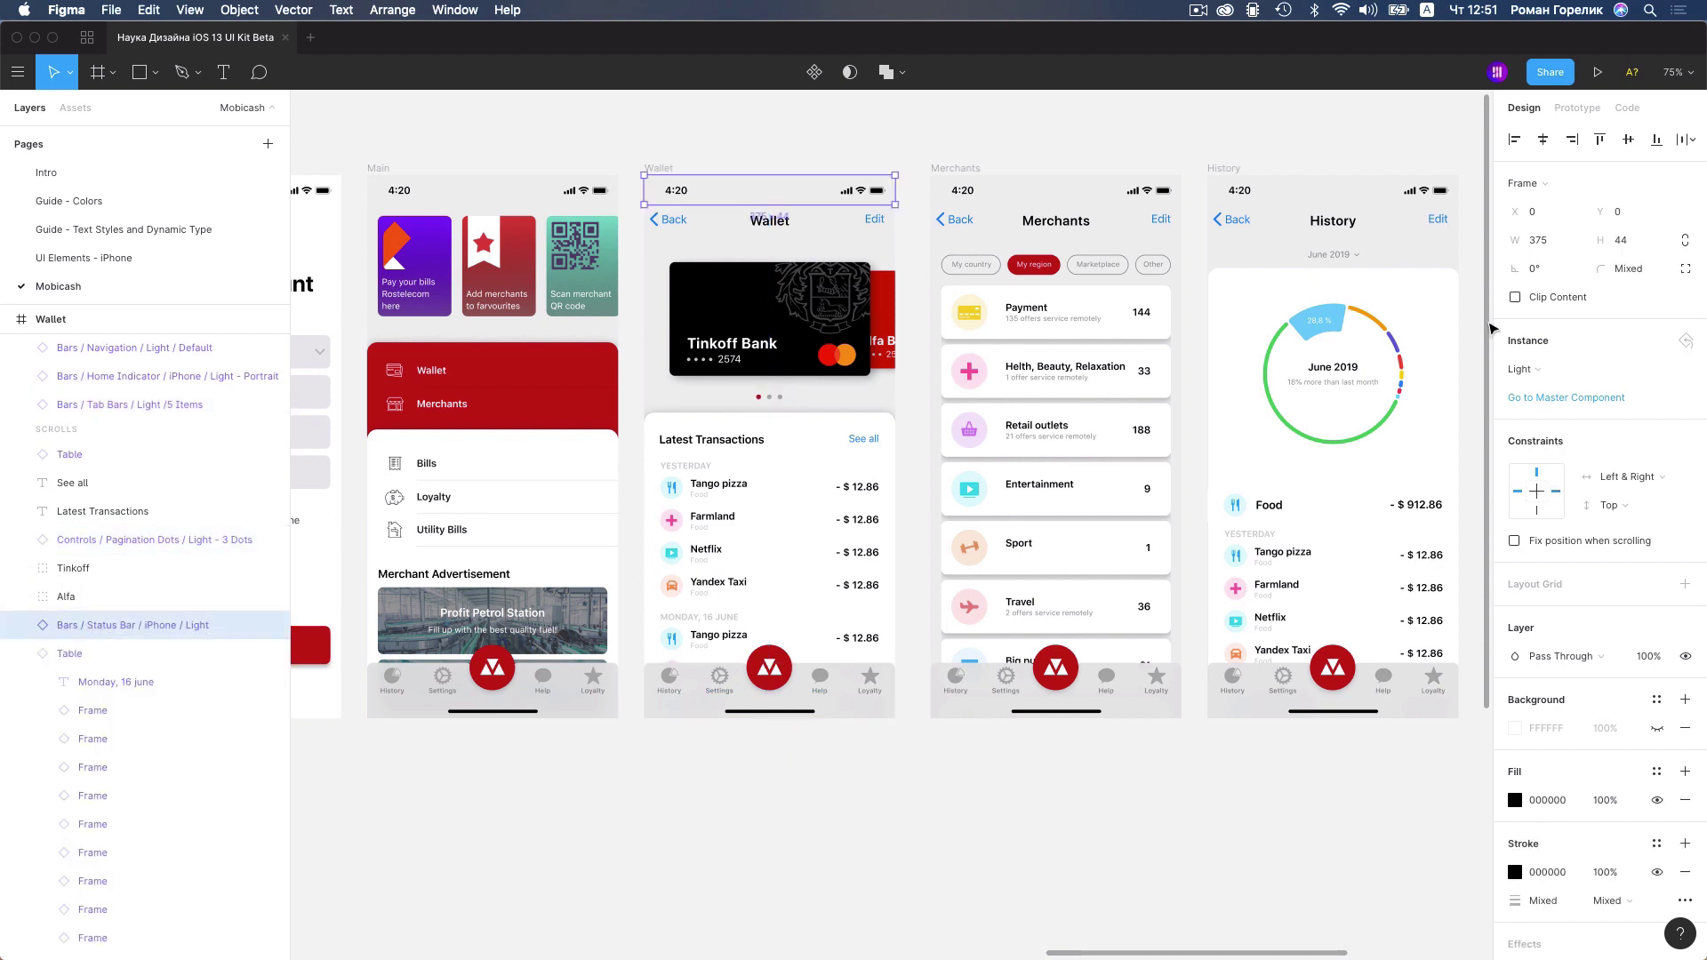
left_click(1514, 540)
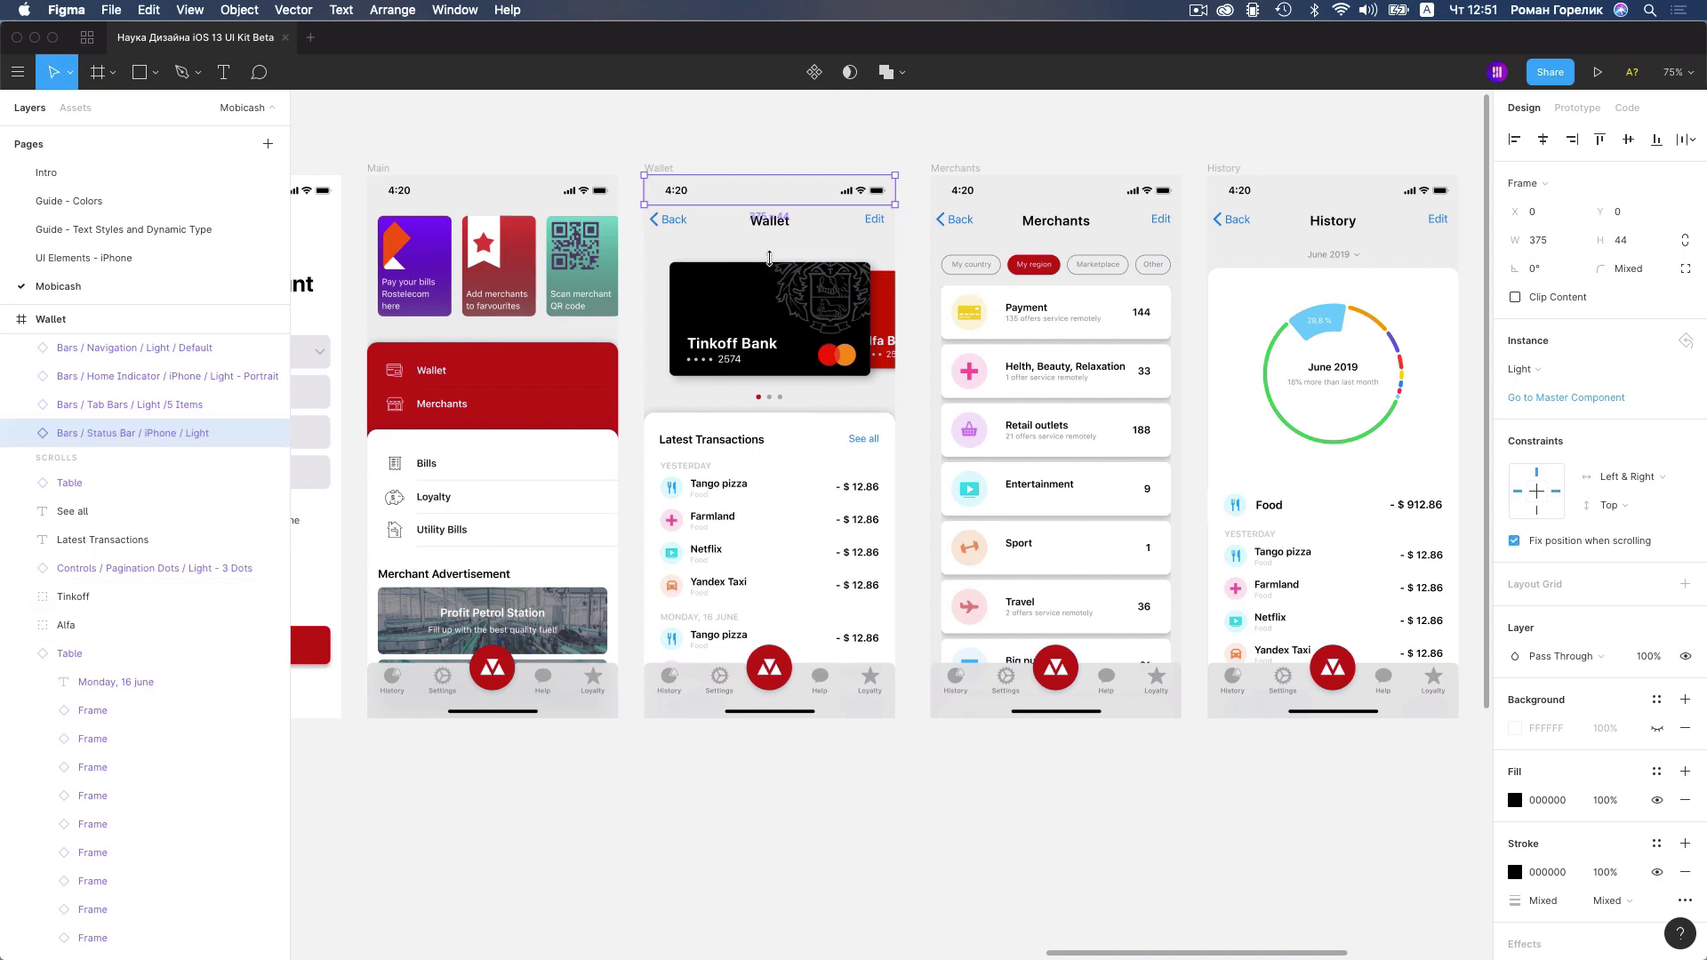
left_click(781, 304)
Deselect the Tinkoff card and zoom out to see all phone screens
left_click(654, 290)
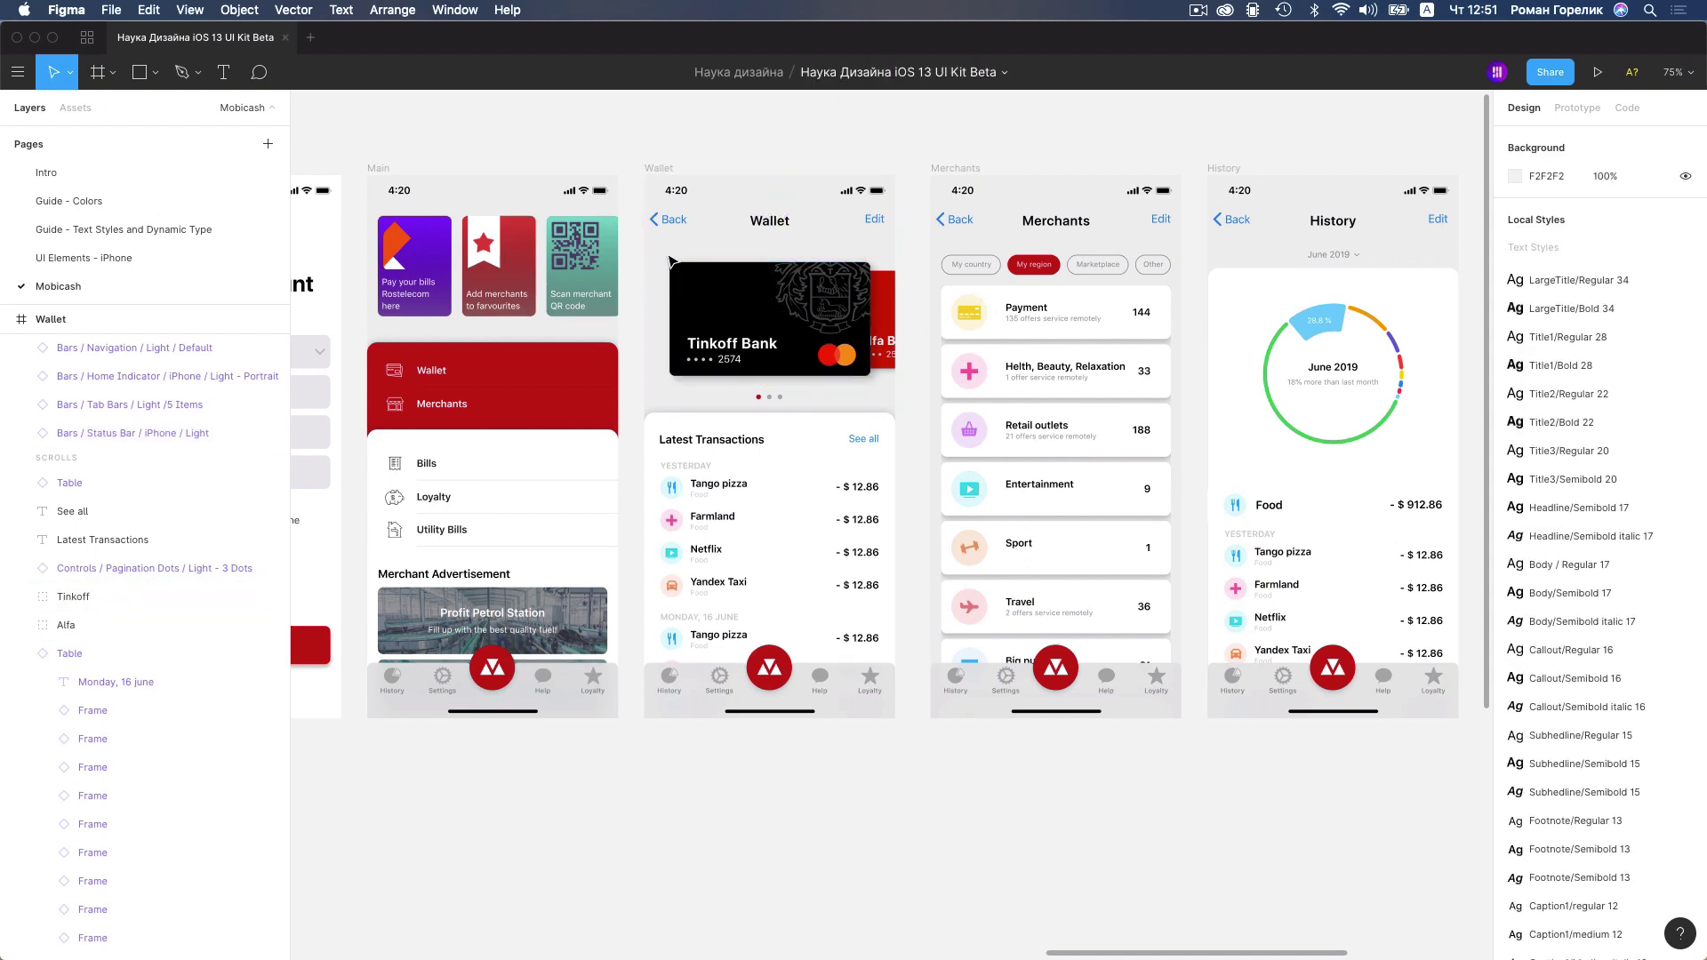
scroll(839, 336, "down", 5)
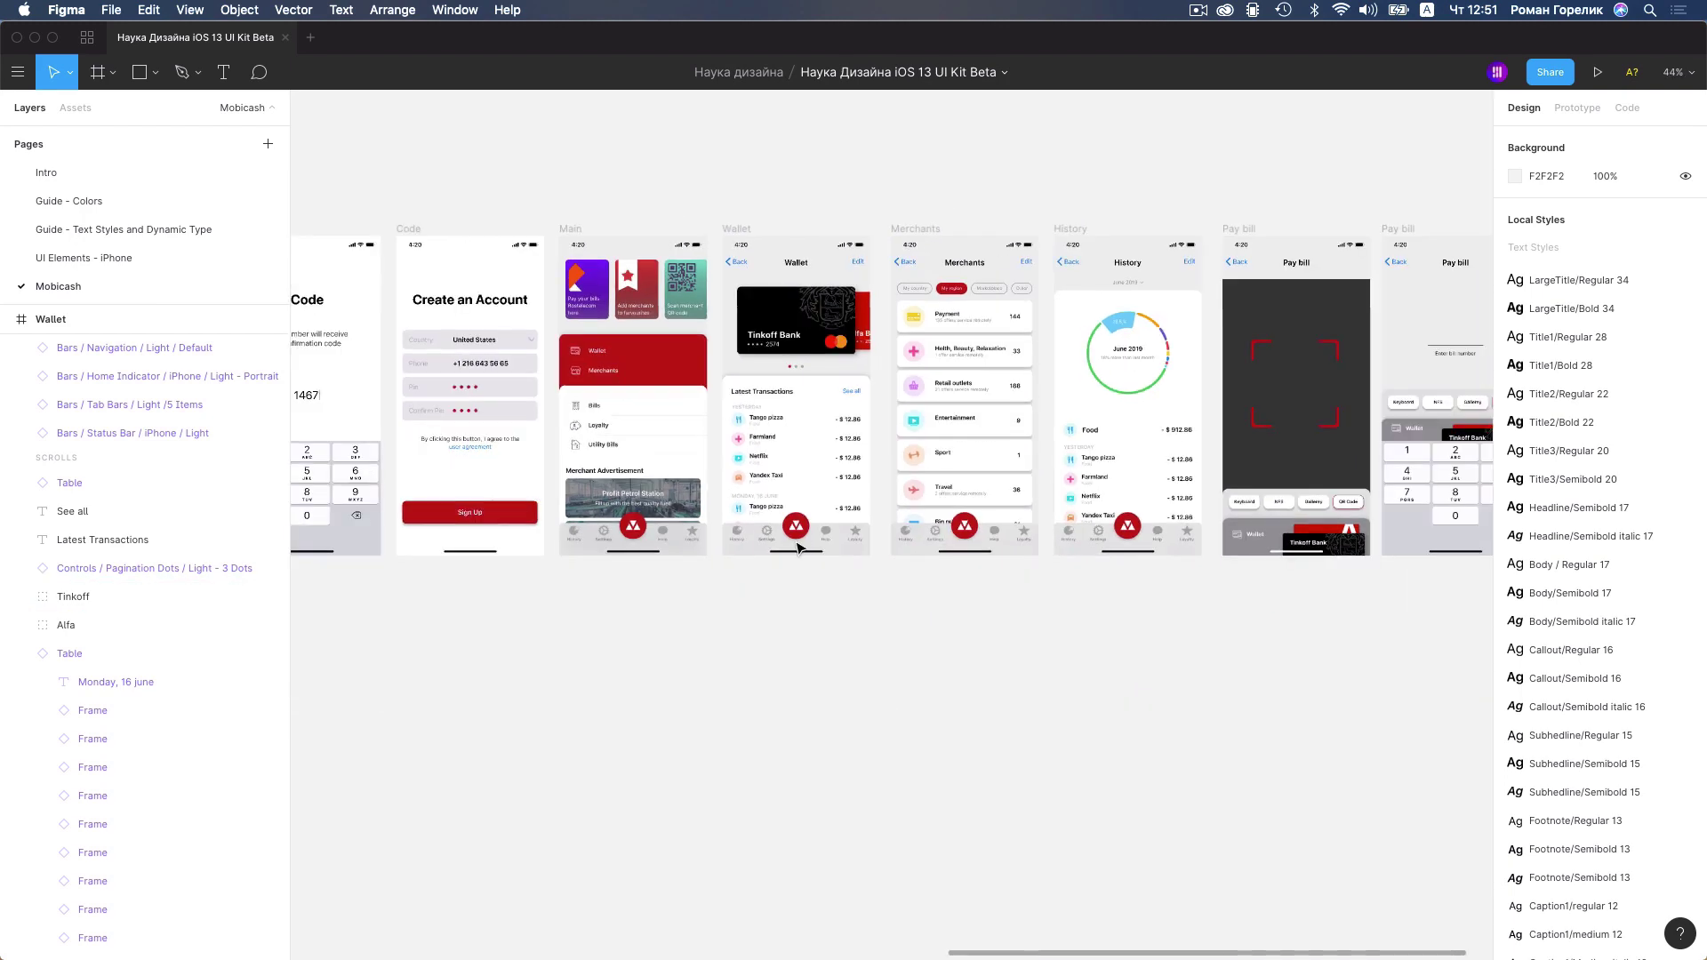
scroll(798, 546, "up", 1)
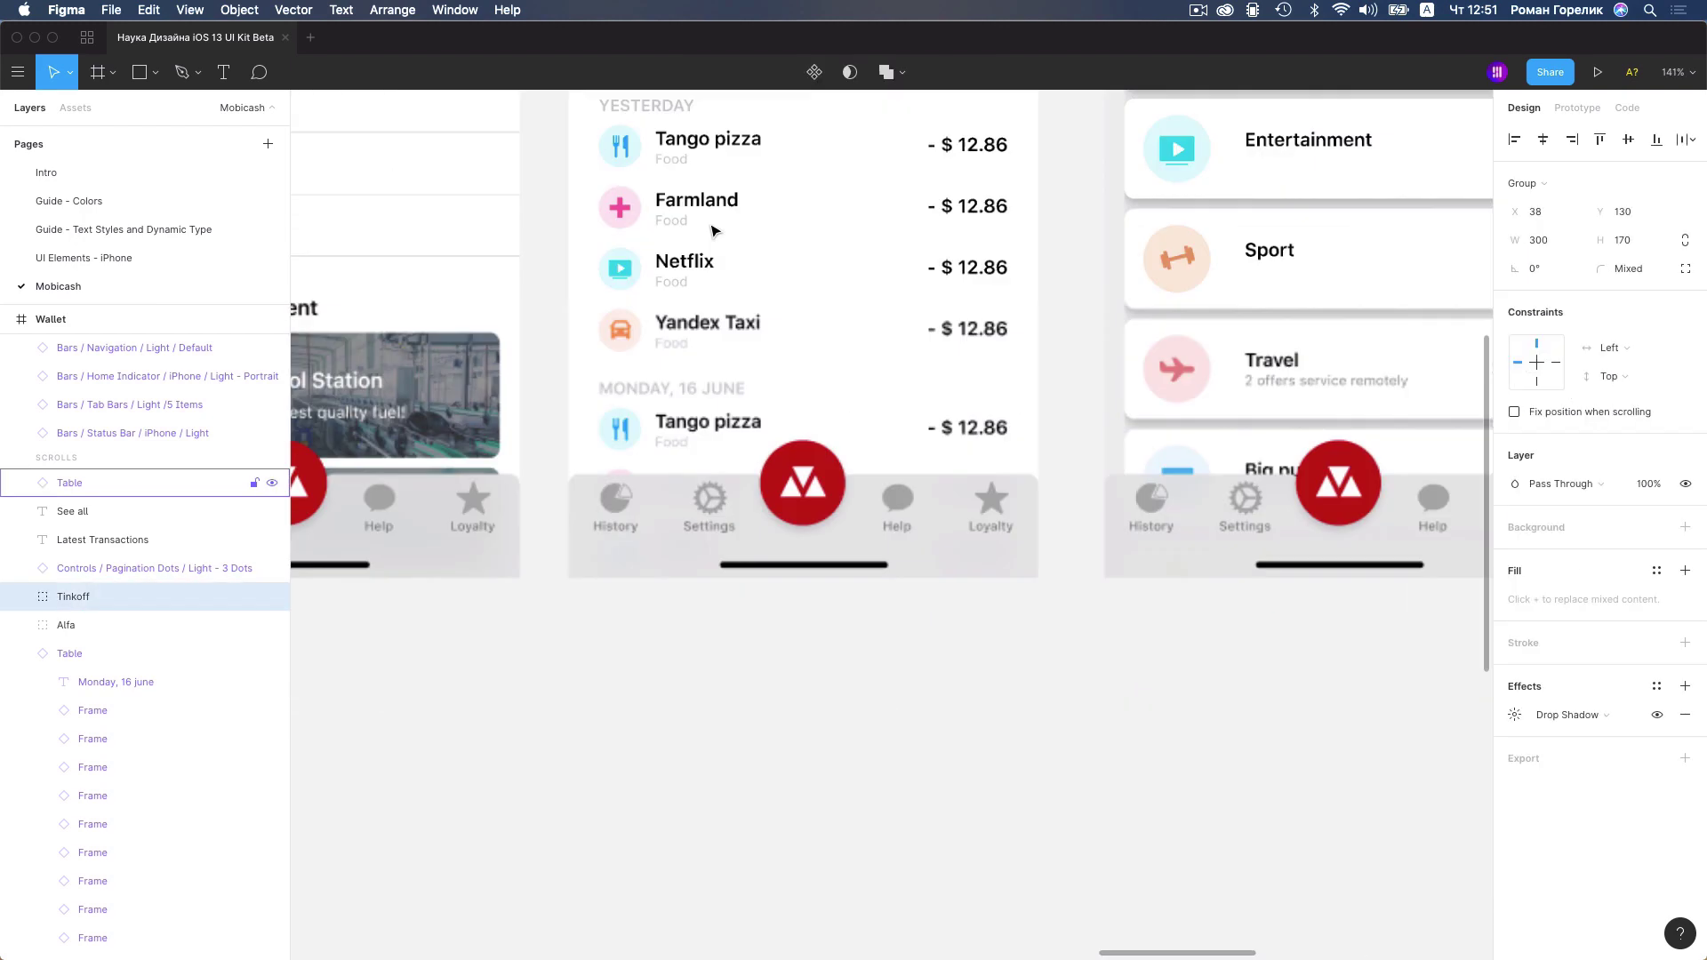
key("minus")
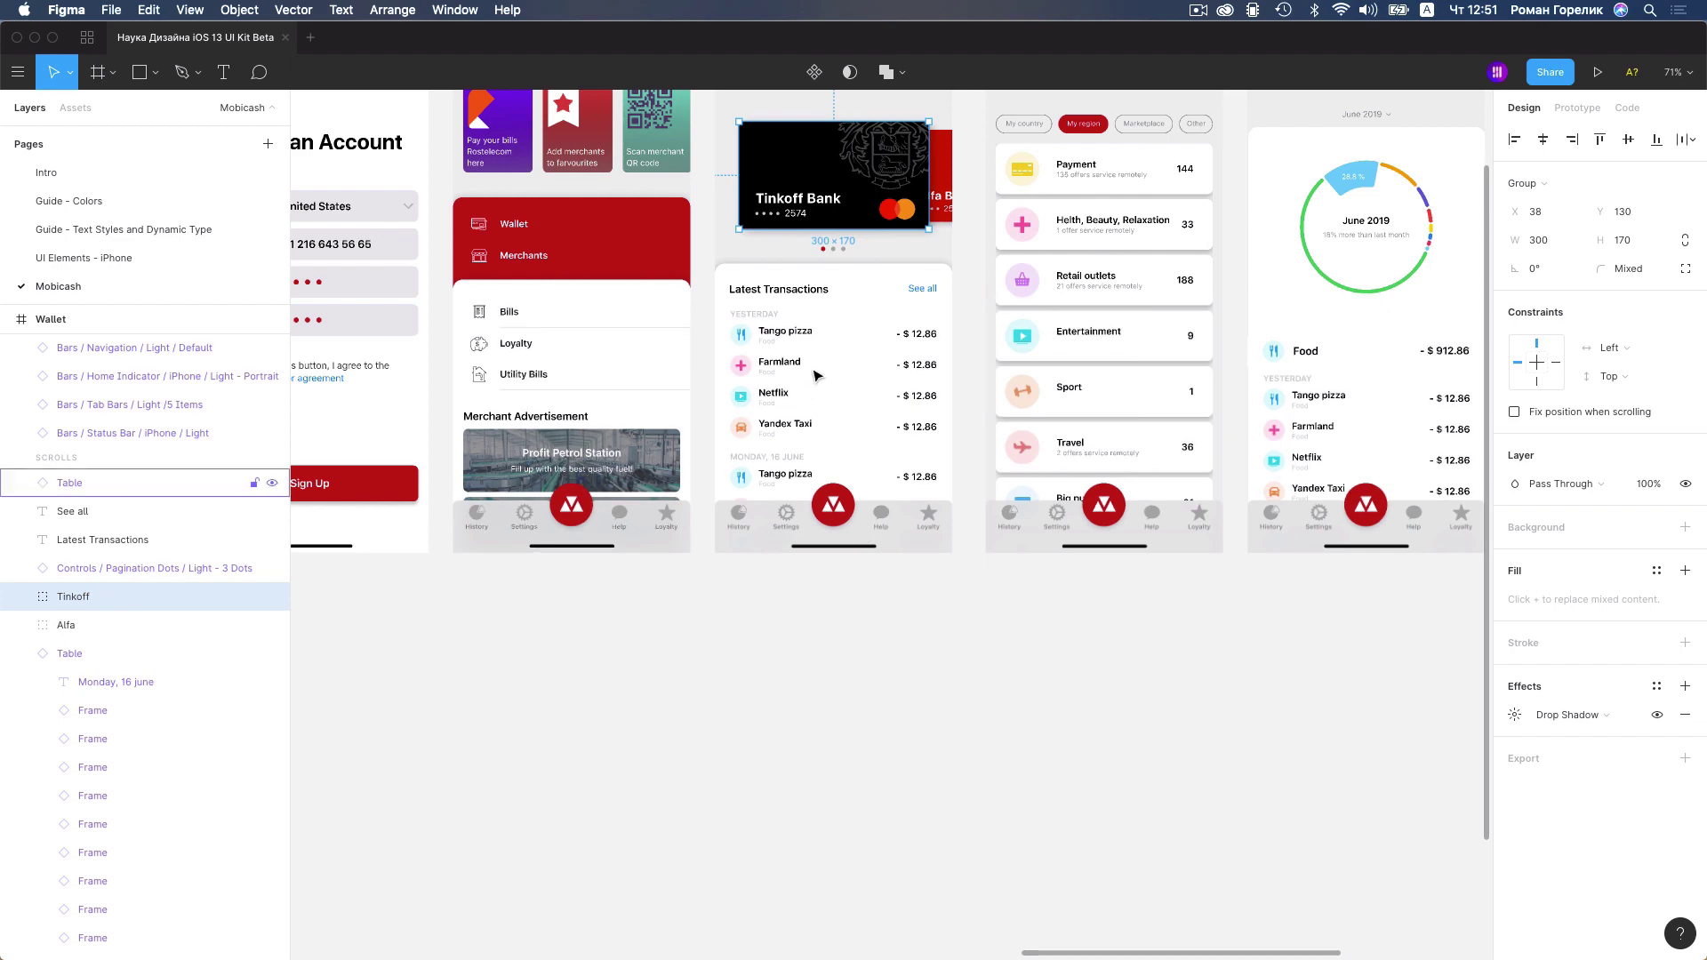
scroll(834, 601, "up", 1)
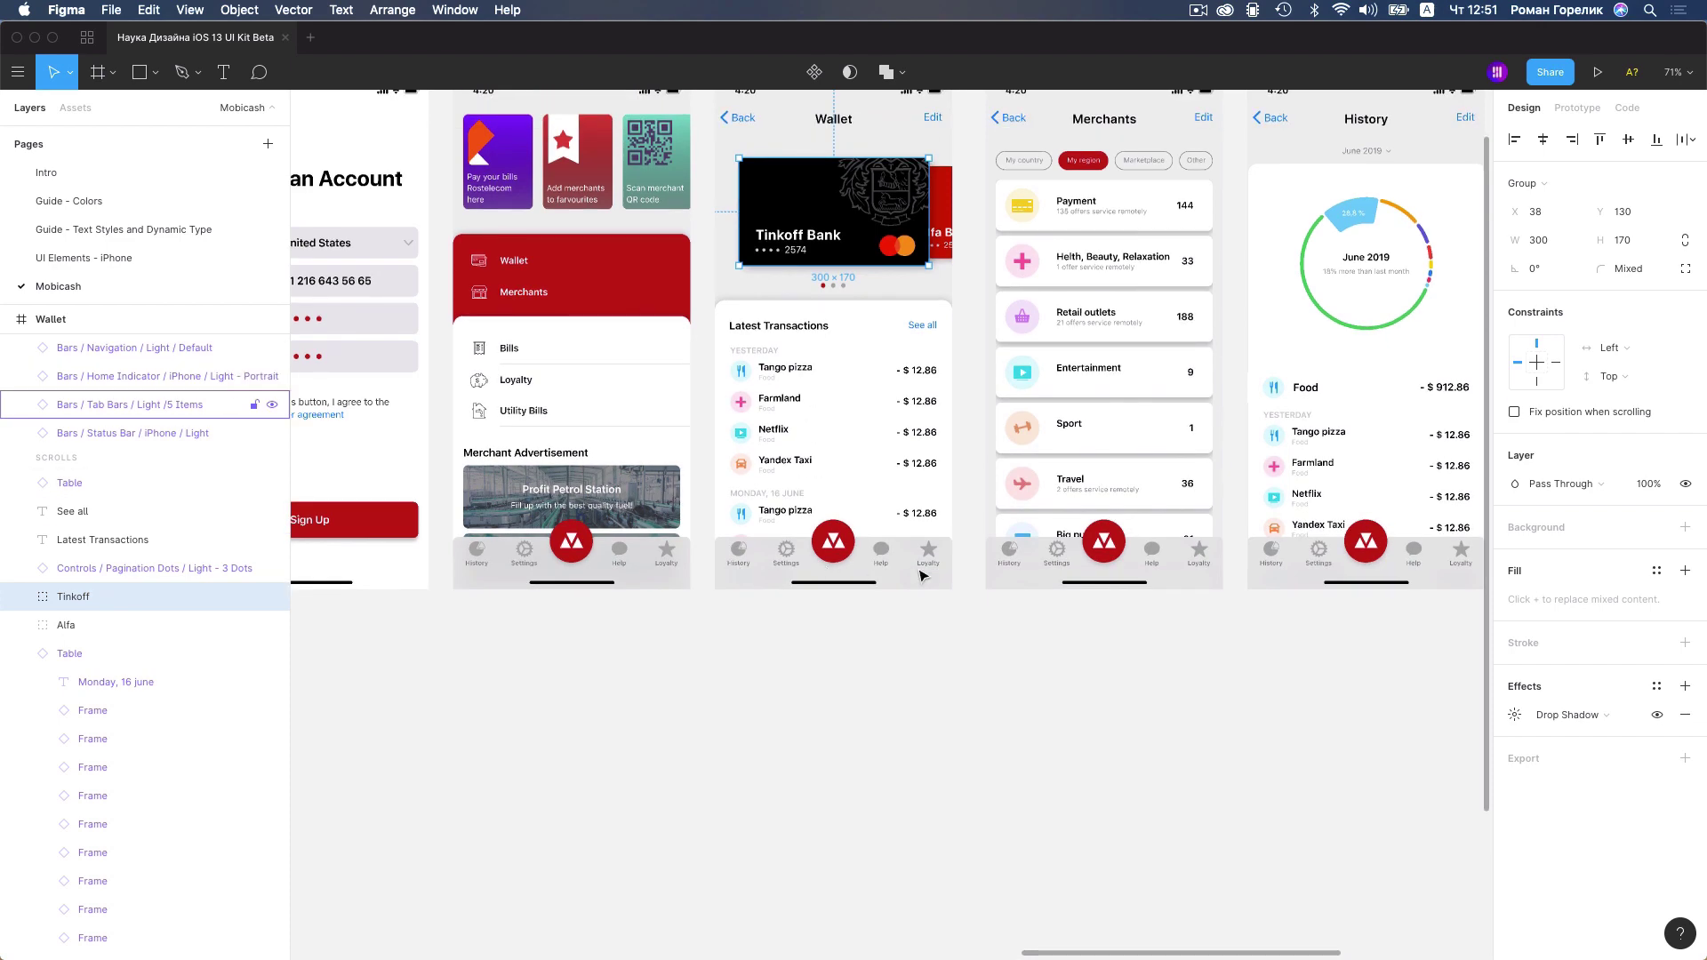
scroll(907, 579, "up", 3)
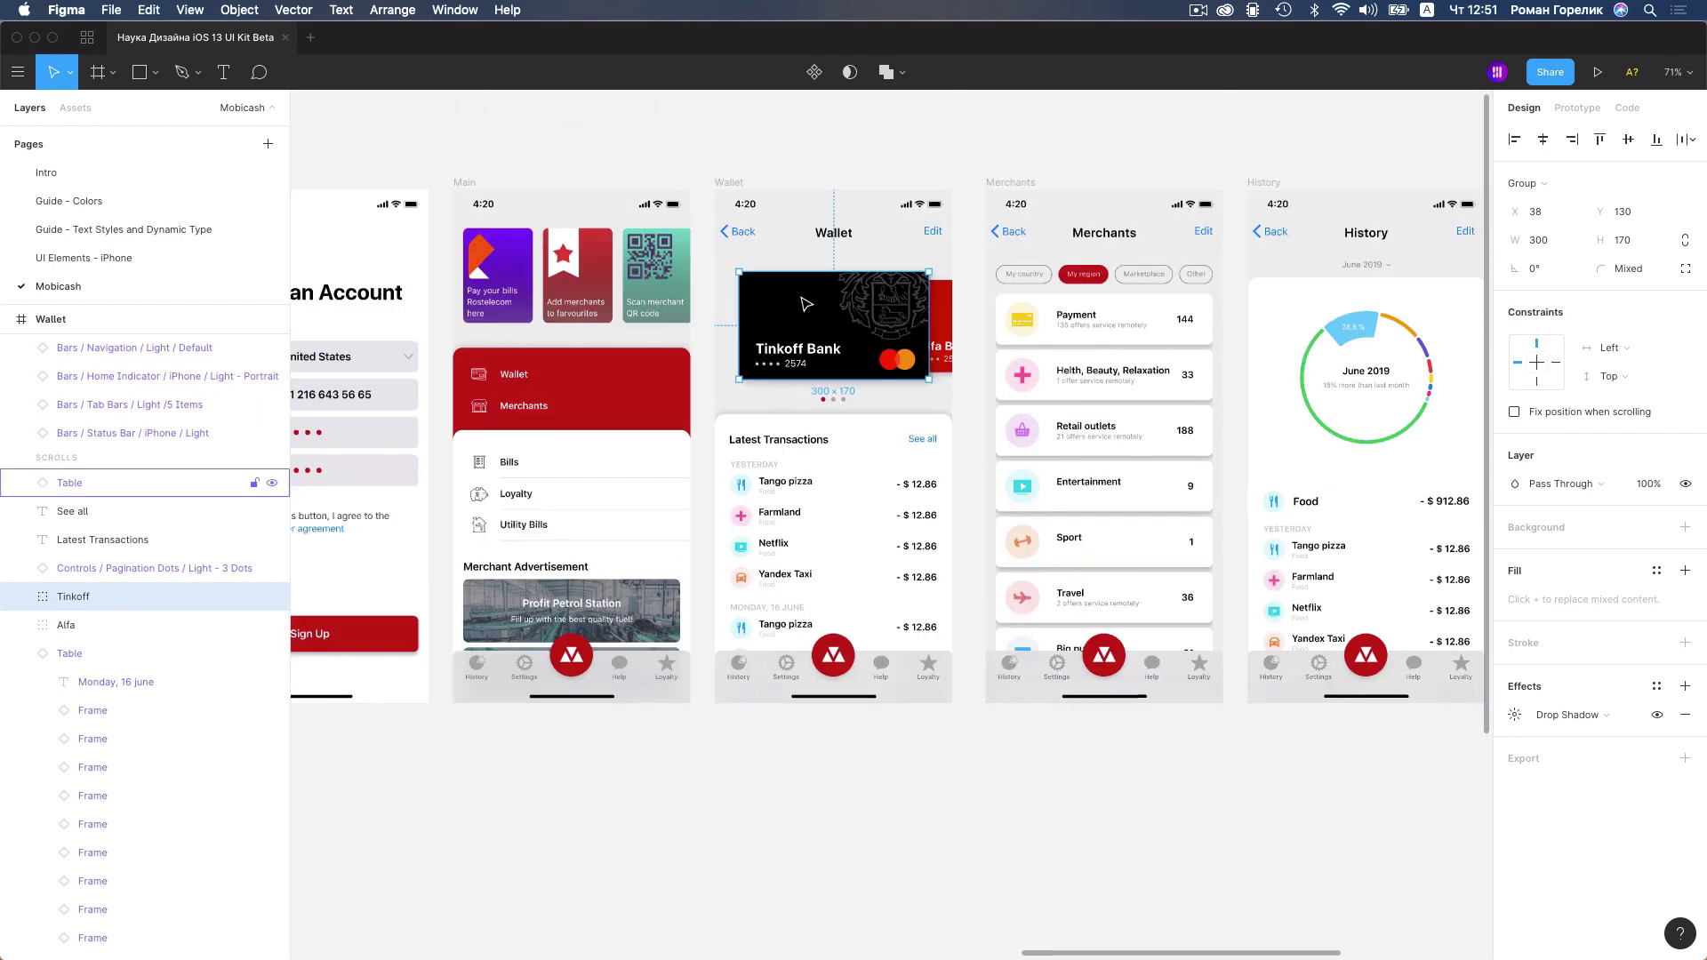
Stretch the Wallet screen taller, then restore its 812 height and select the Tinkoff card
left_click(727, 185)
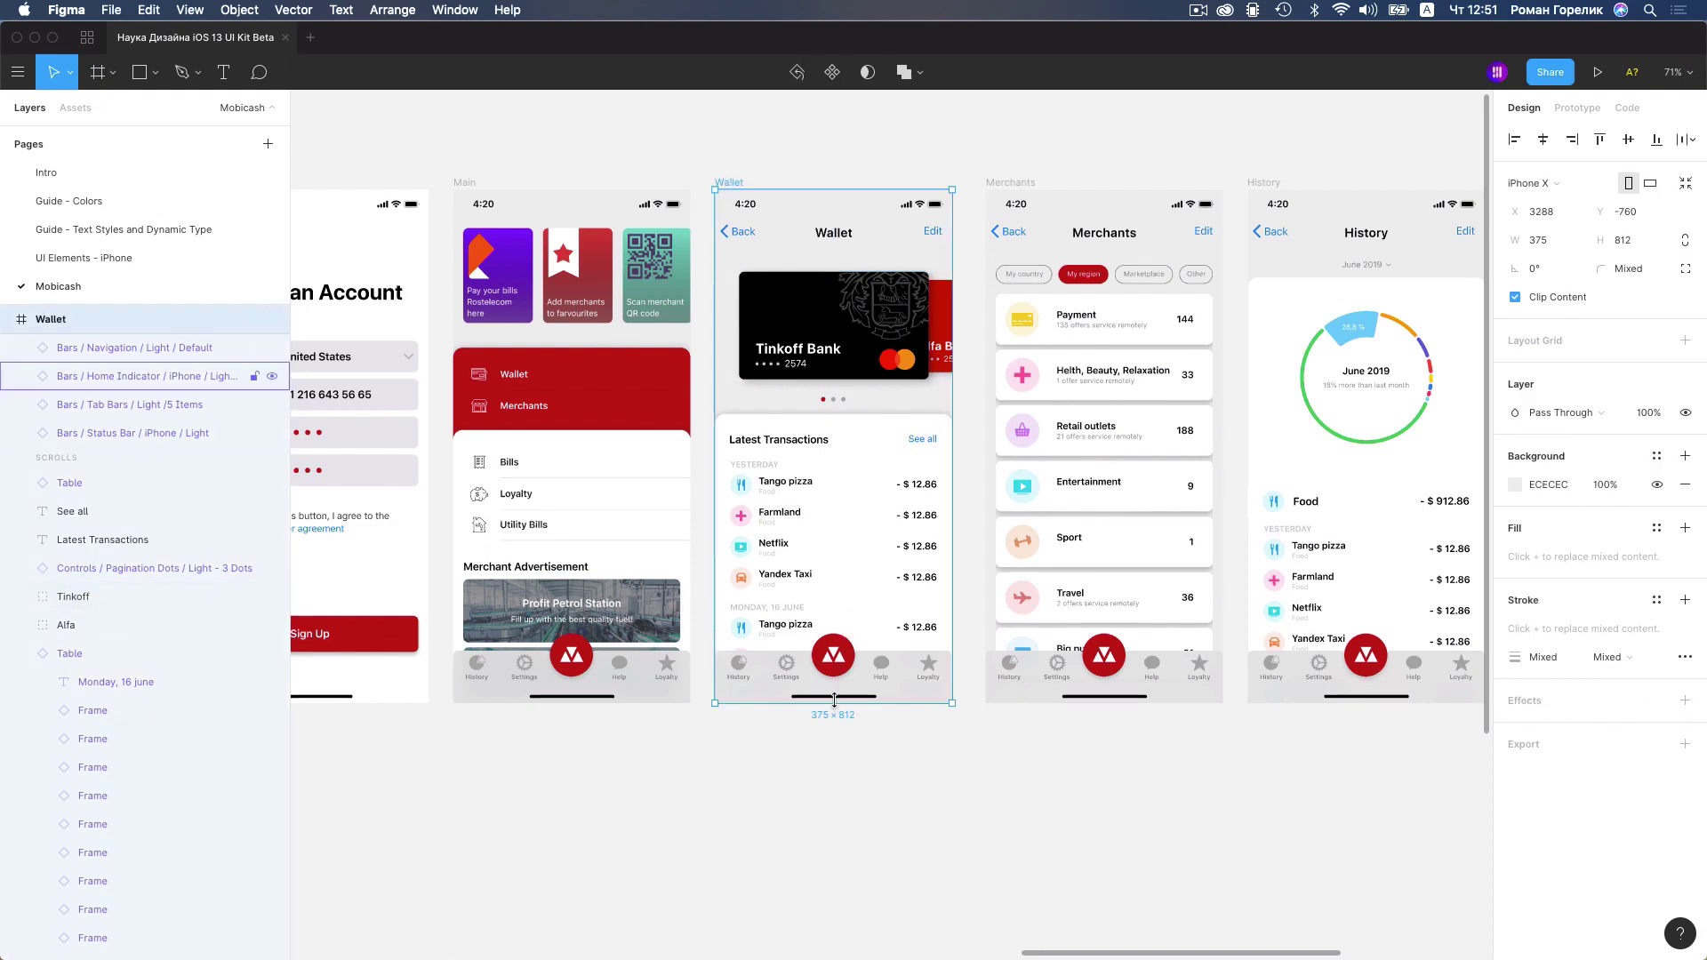
left_click_drag(833, 703, 837, 751)
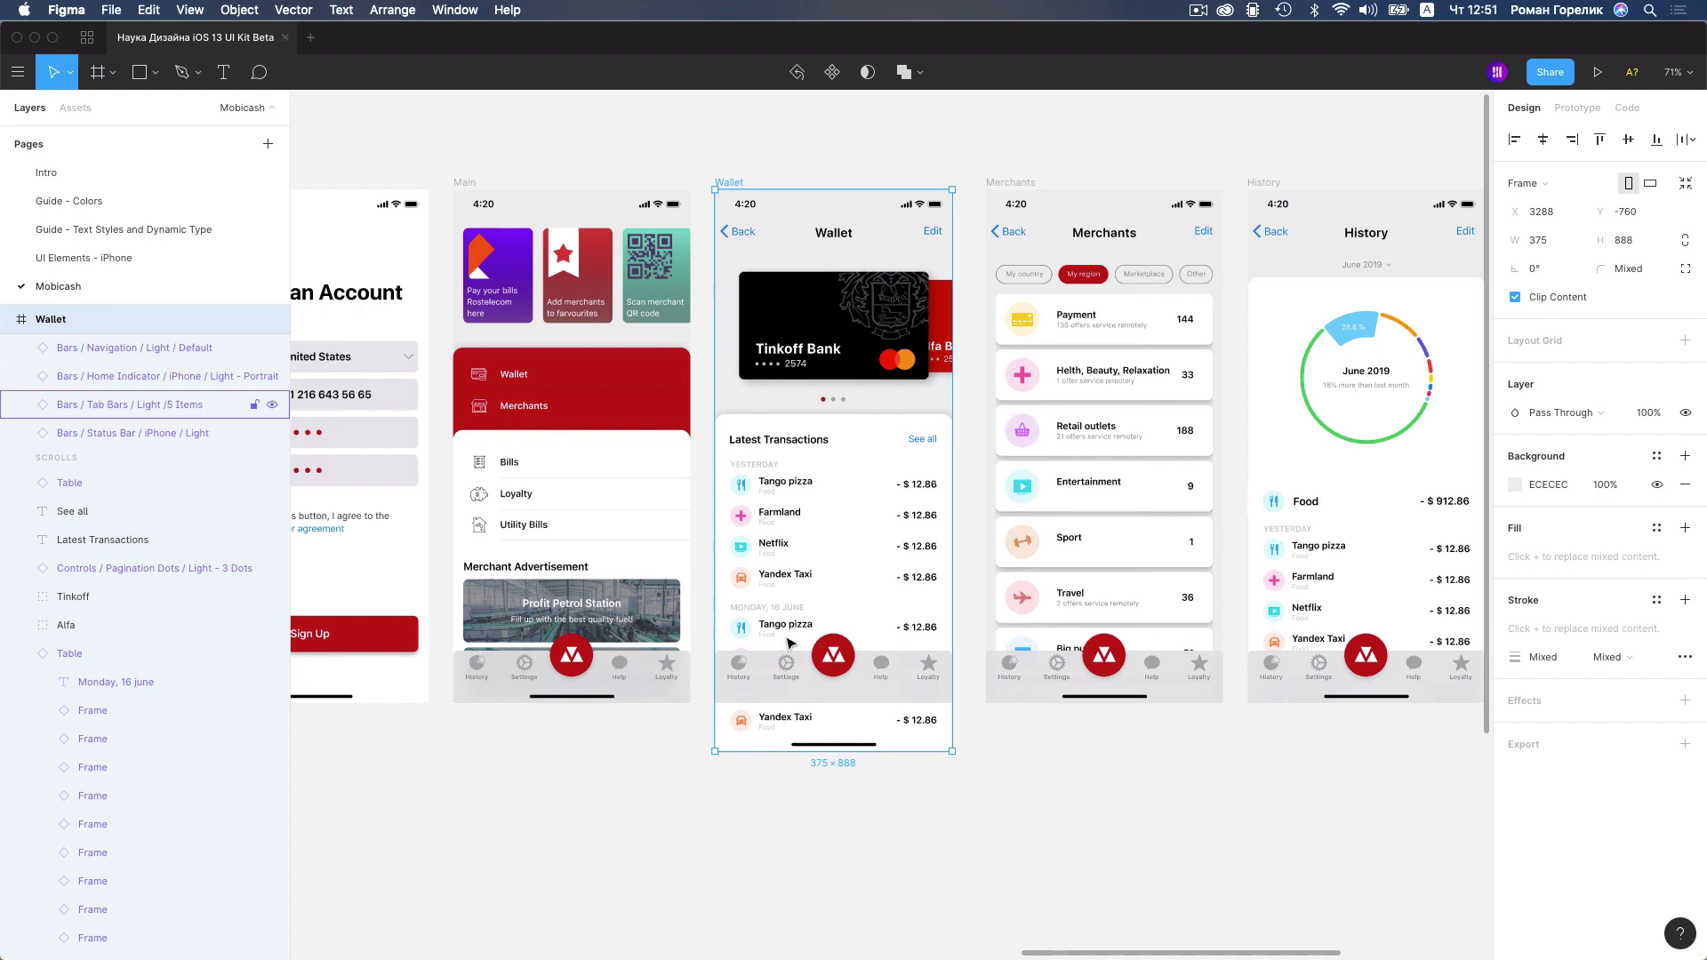
left_click_drag(828, 750, 834, 704)
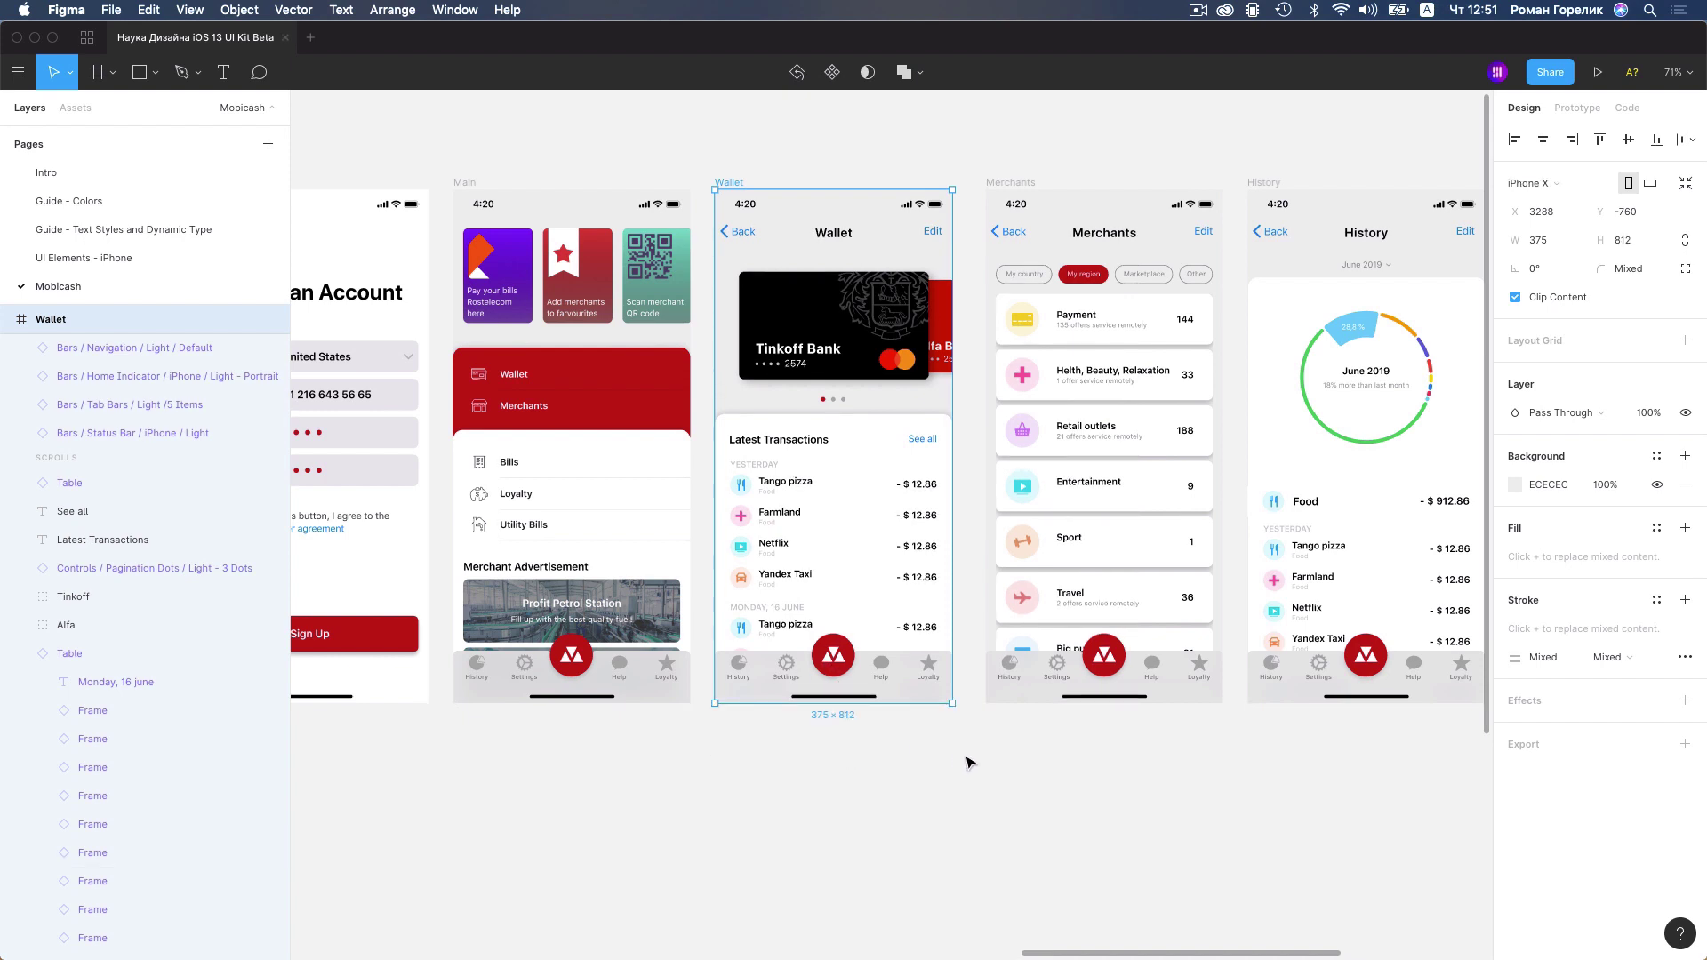
key("Escape")
left_click(795, 310)
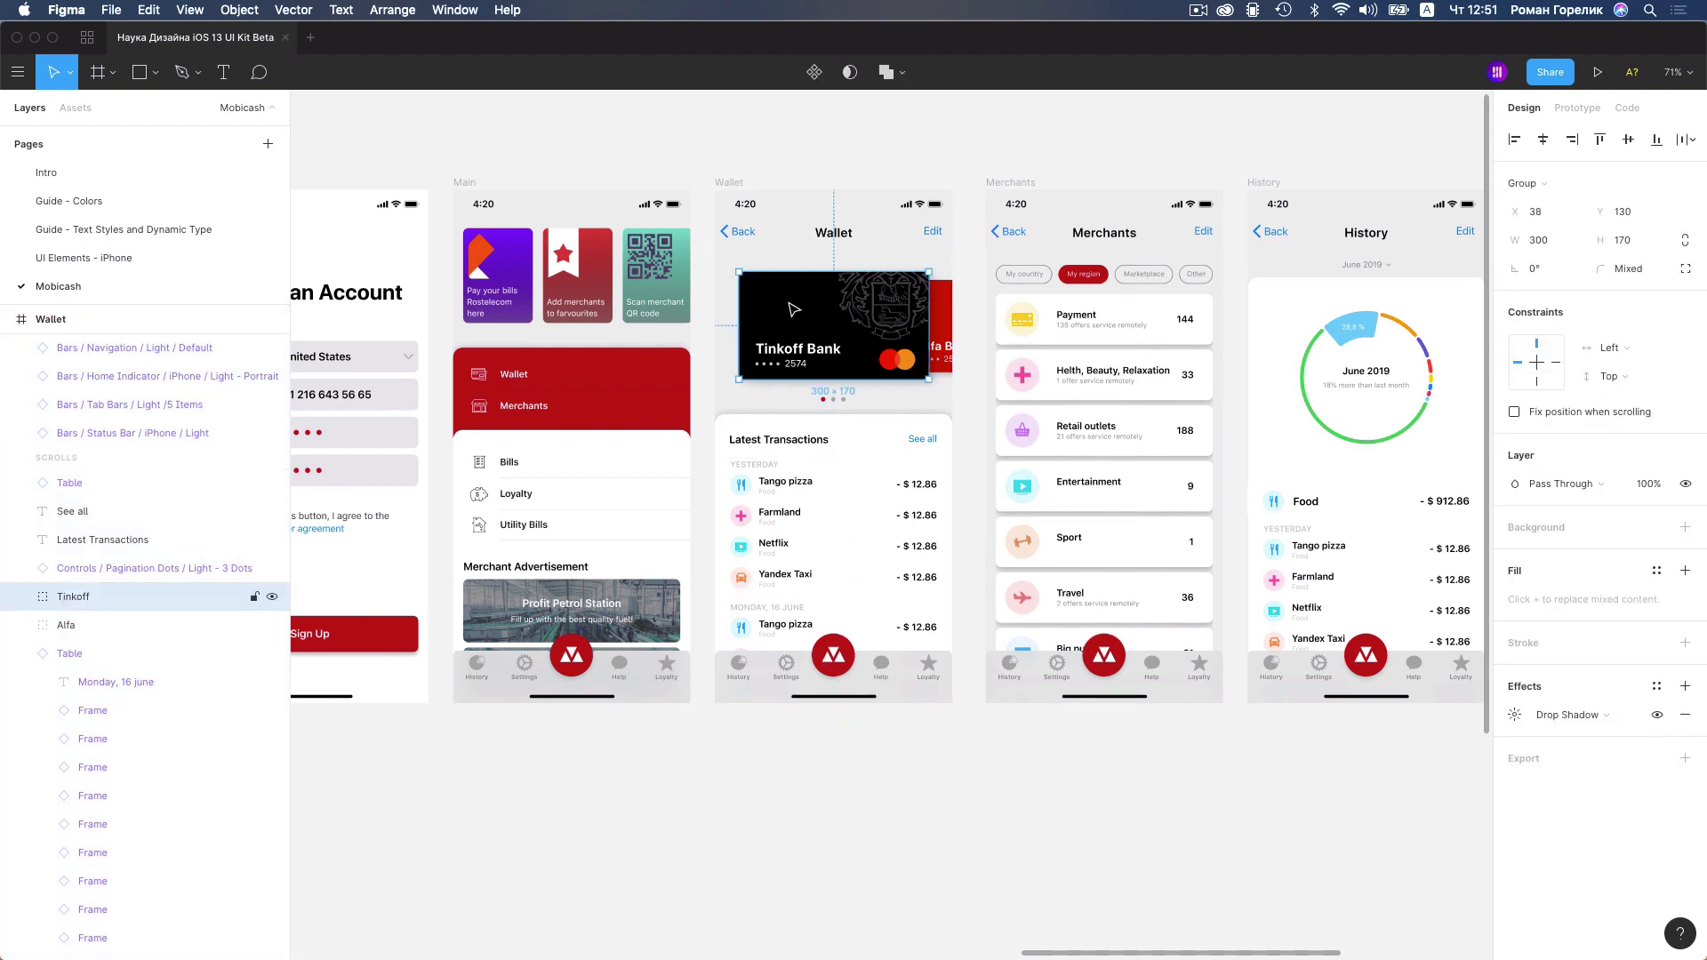
key("f")
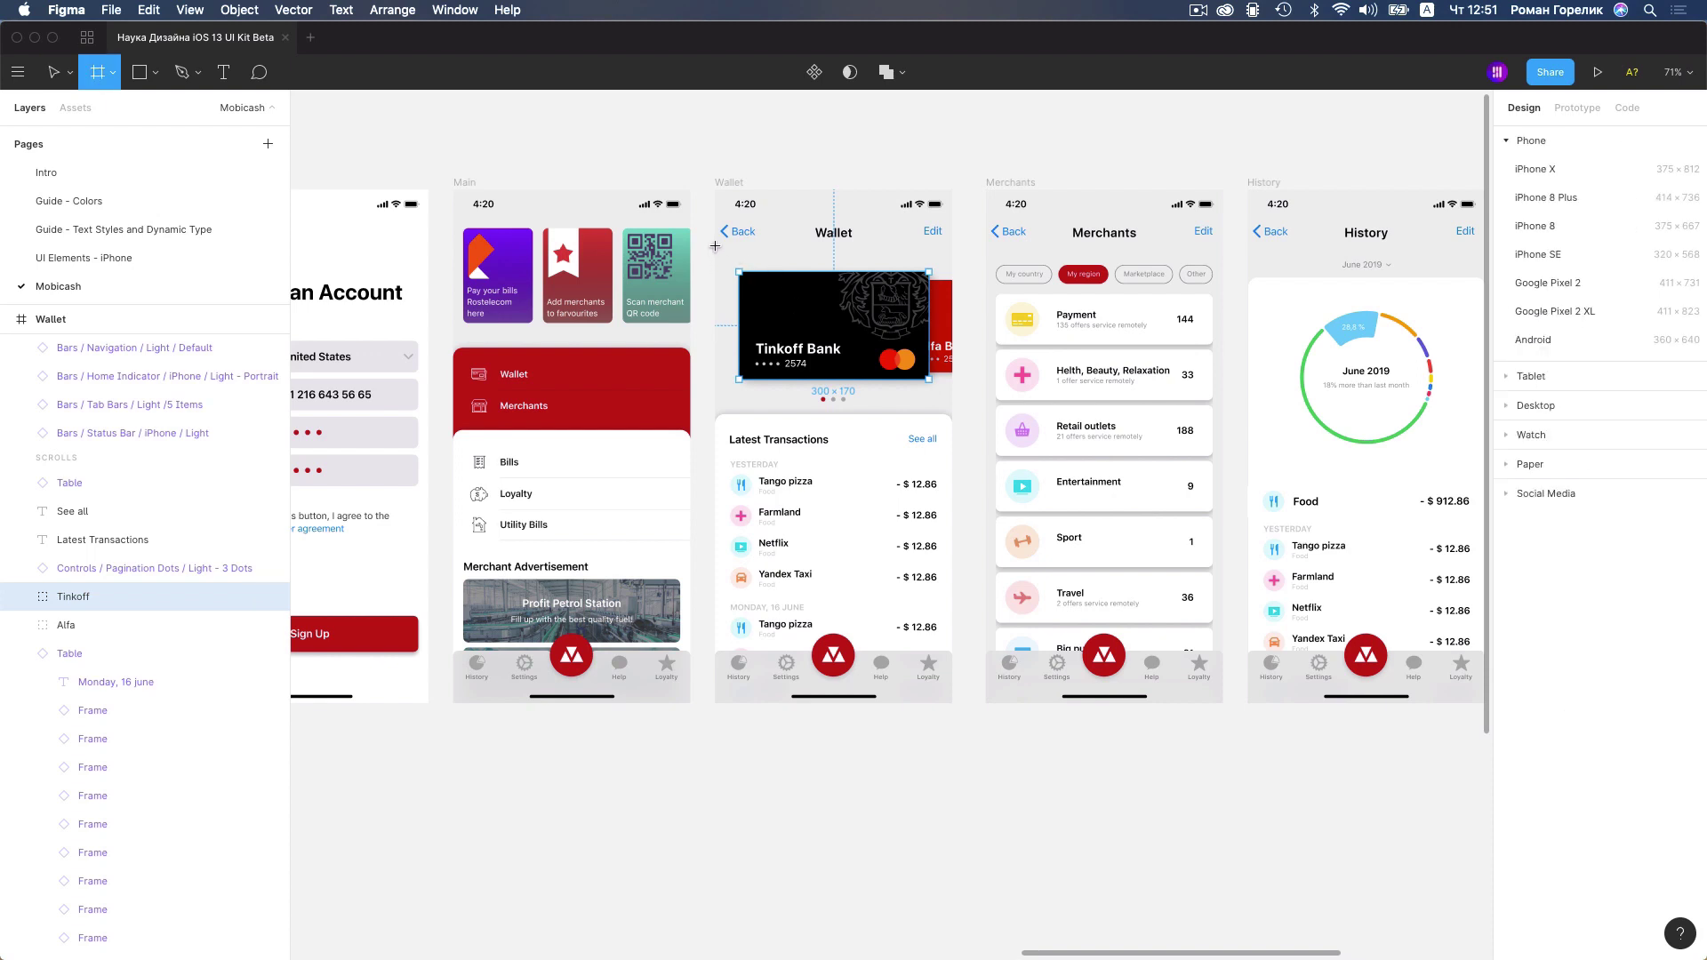
Draw a 375×724 frame over the Wallet content, hide its background, and select the home indicator and tab bar
mouse_move(715, 246)
left_mouse_down()
mouse_move(951, 665)
mouse_move(951, 708)
left_mouse_up()
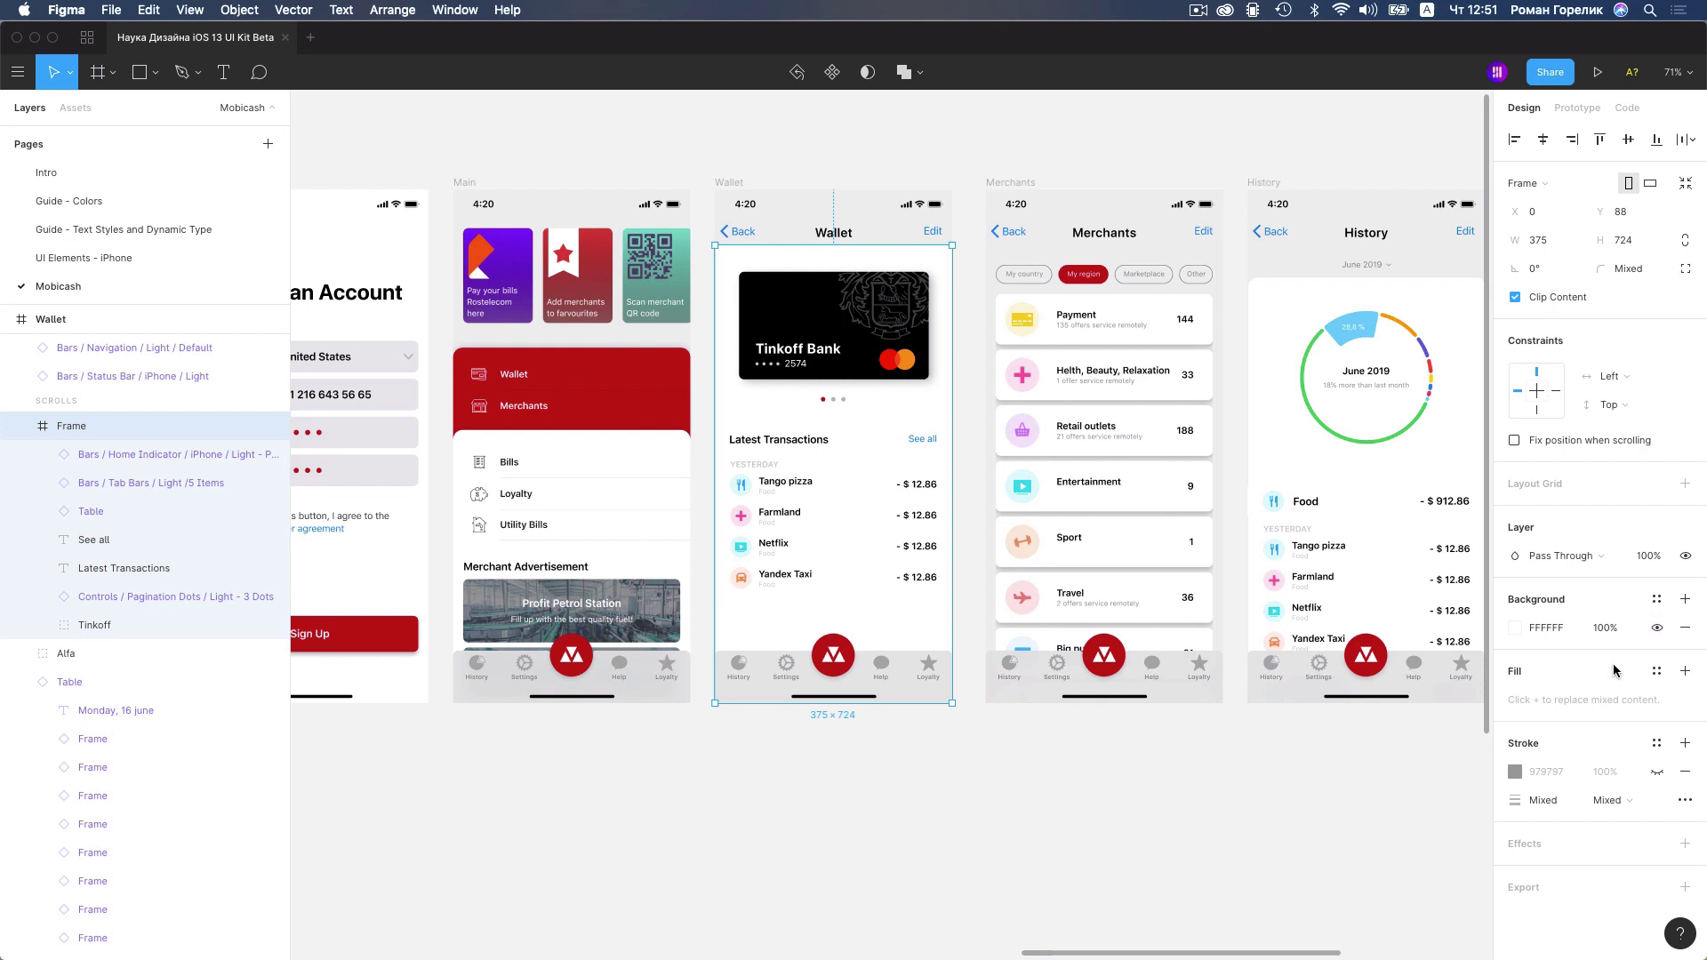
left_click(1658, 629)
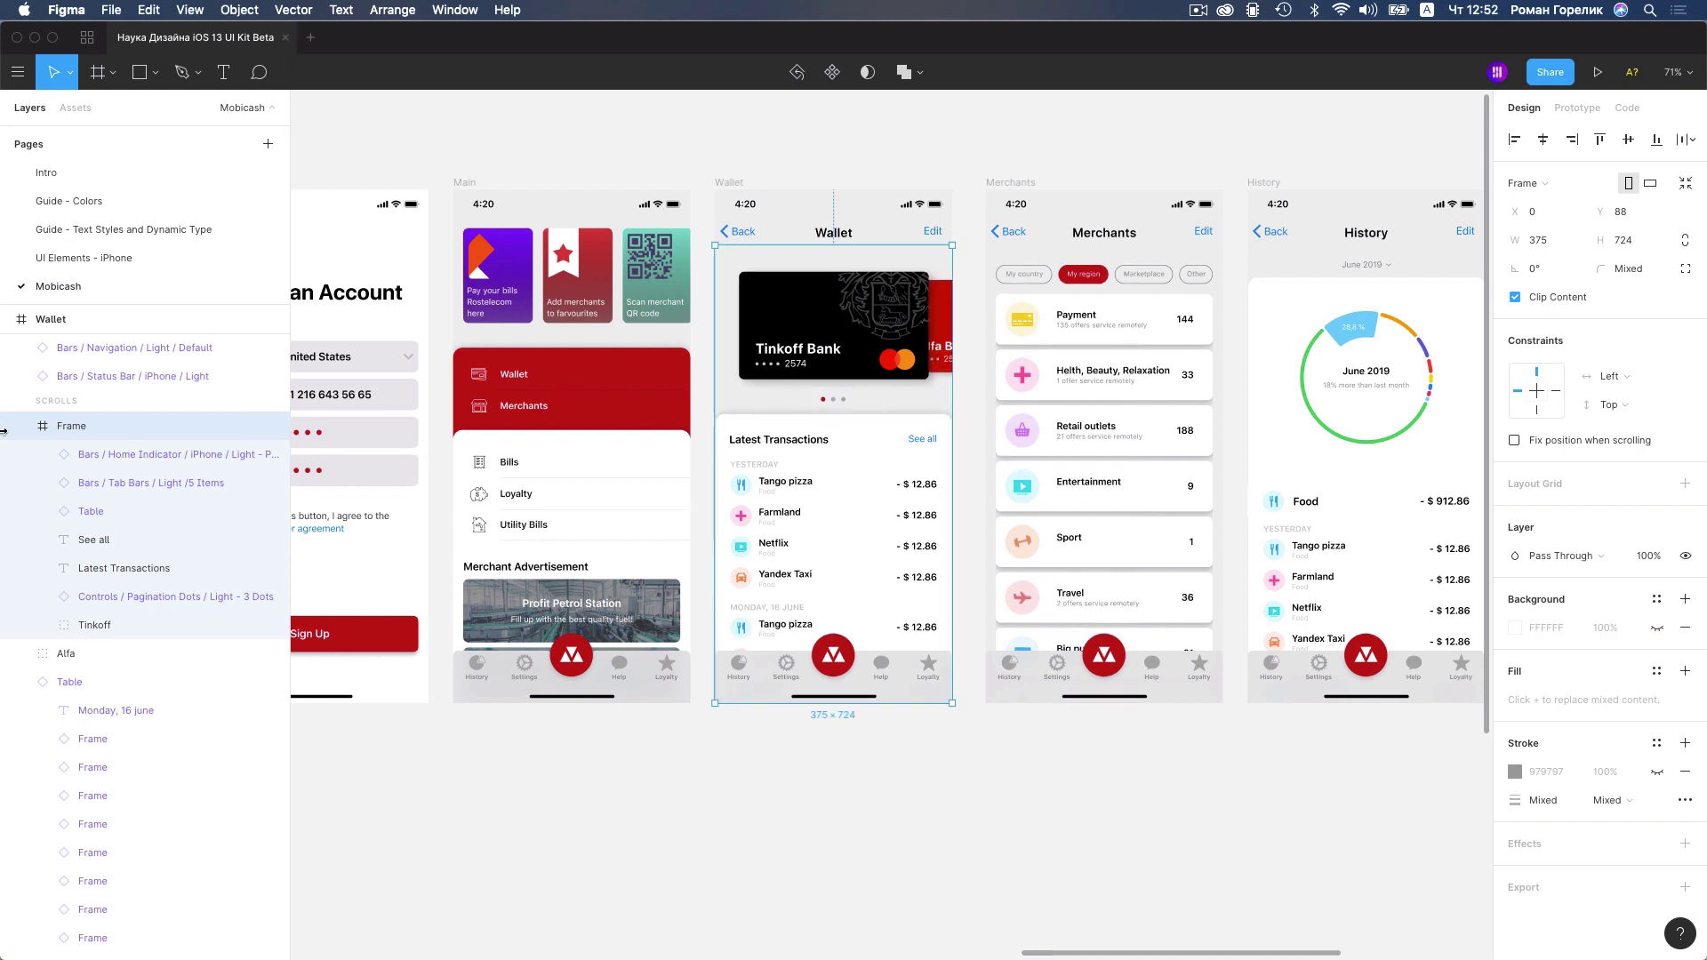
left_click(100, 457)
left_click(108, 487, "shift")
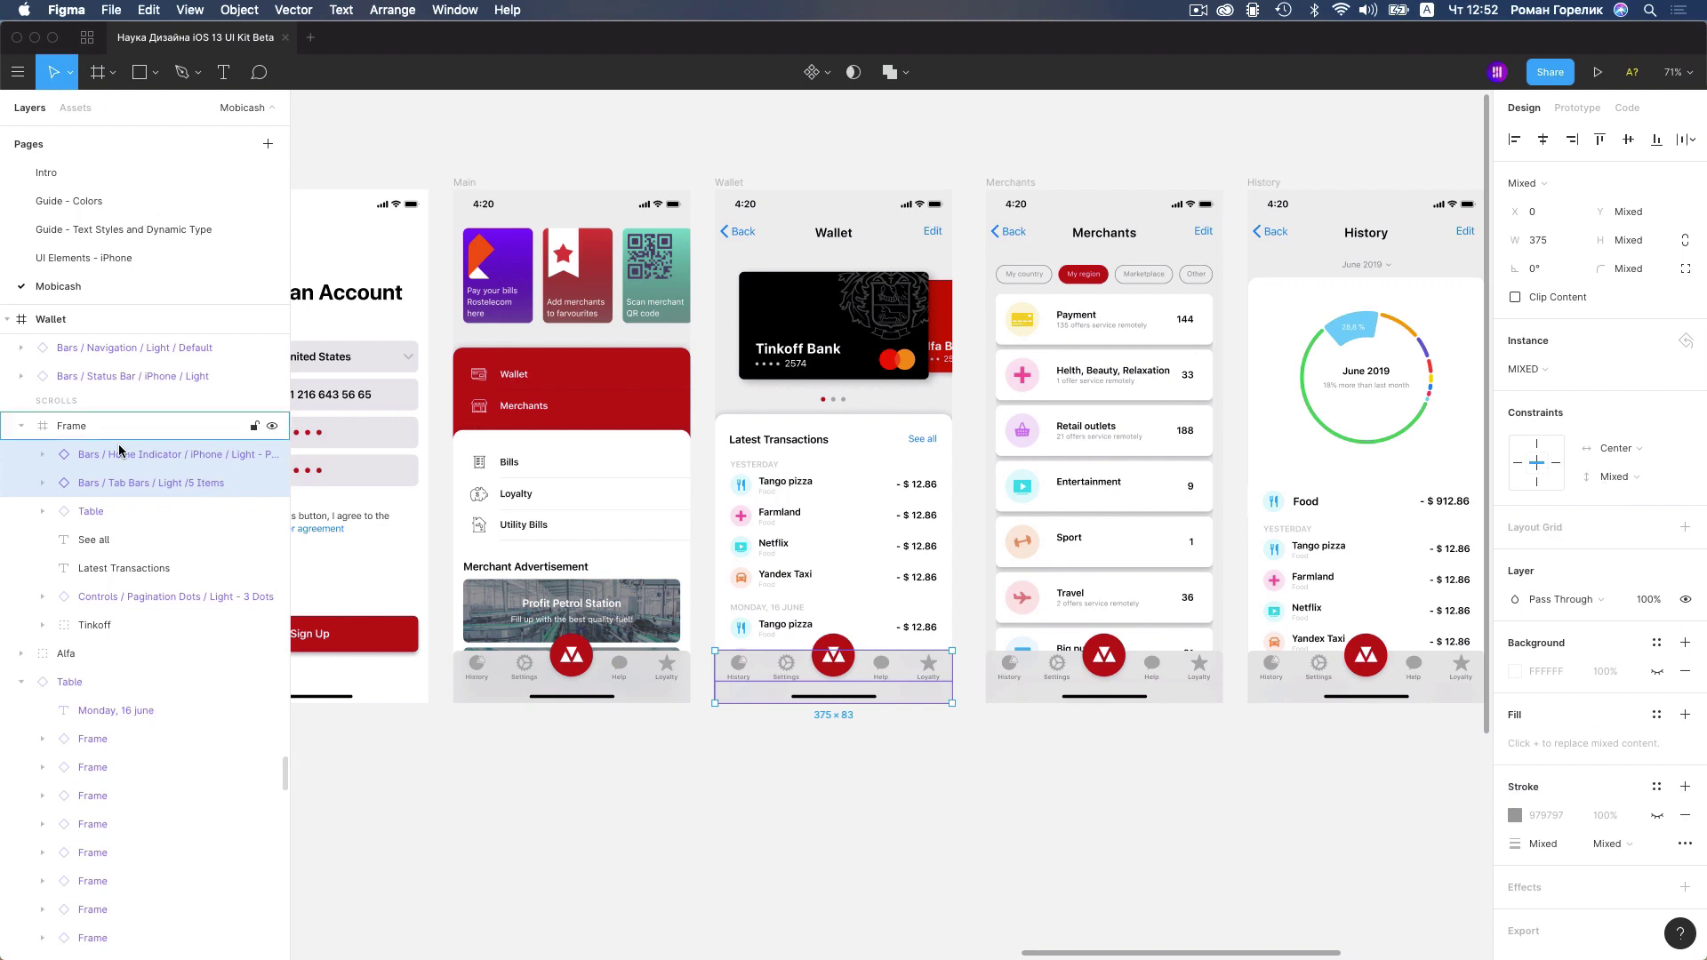
Move the home indicator and tab bar out of the new frame, then select the content layers down to Alfa
left_click_drag(116, 455, 114, 388)
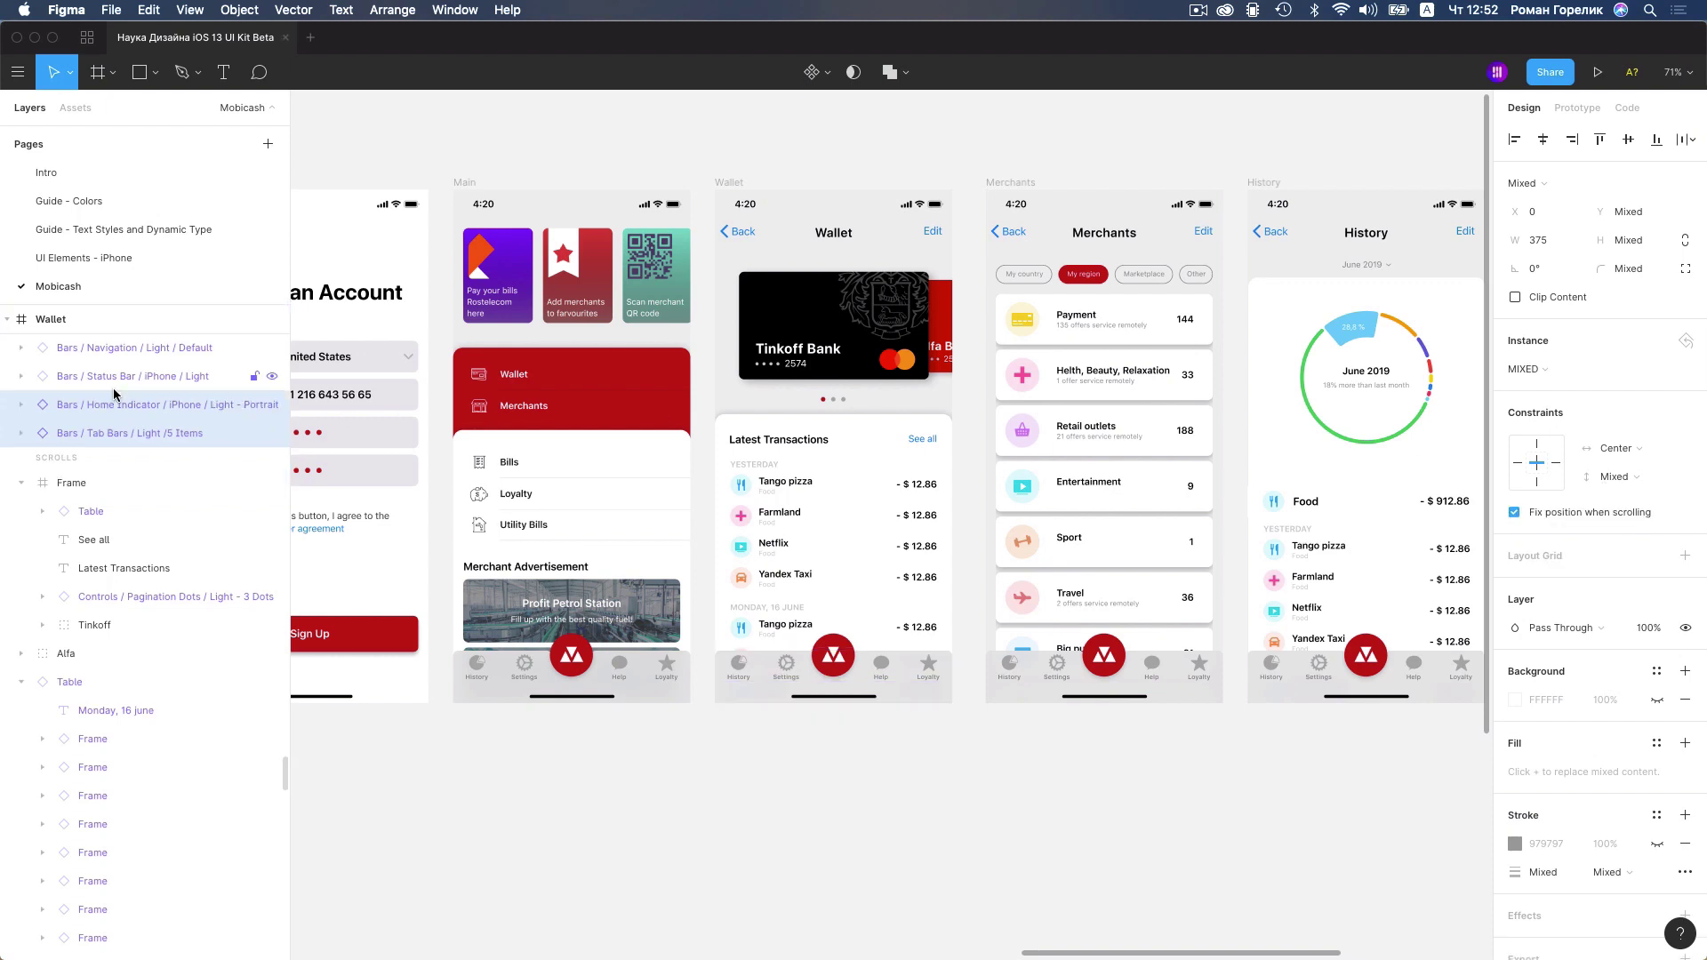
left_click(93, 511)
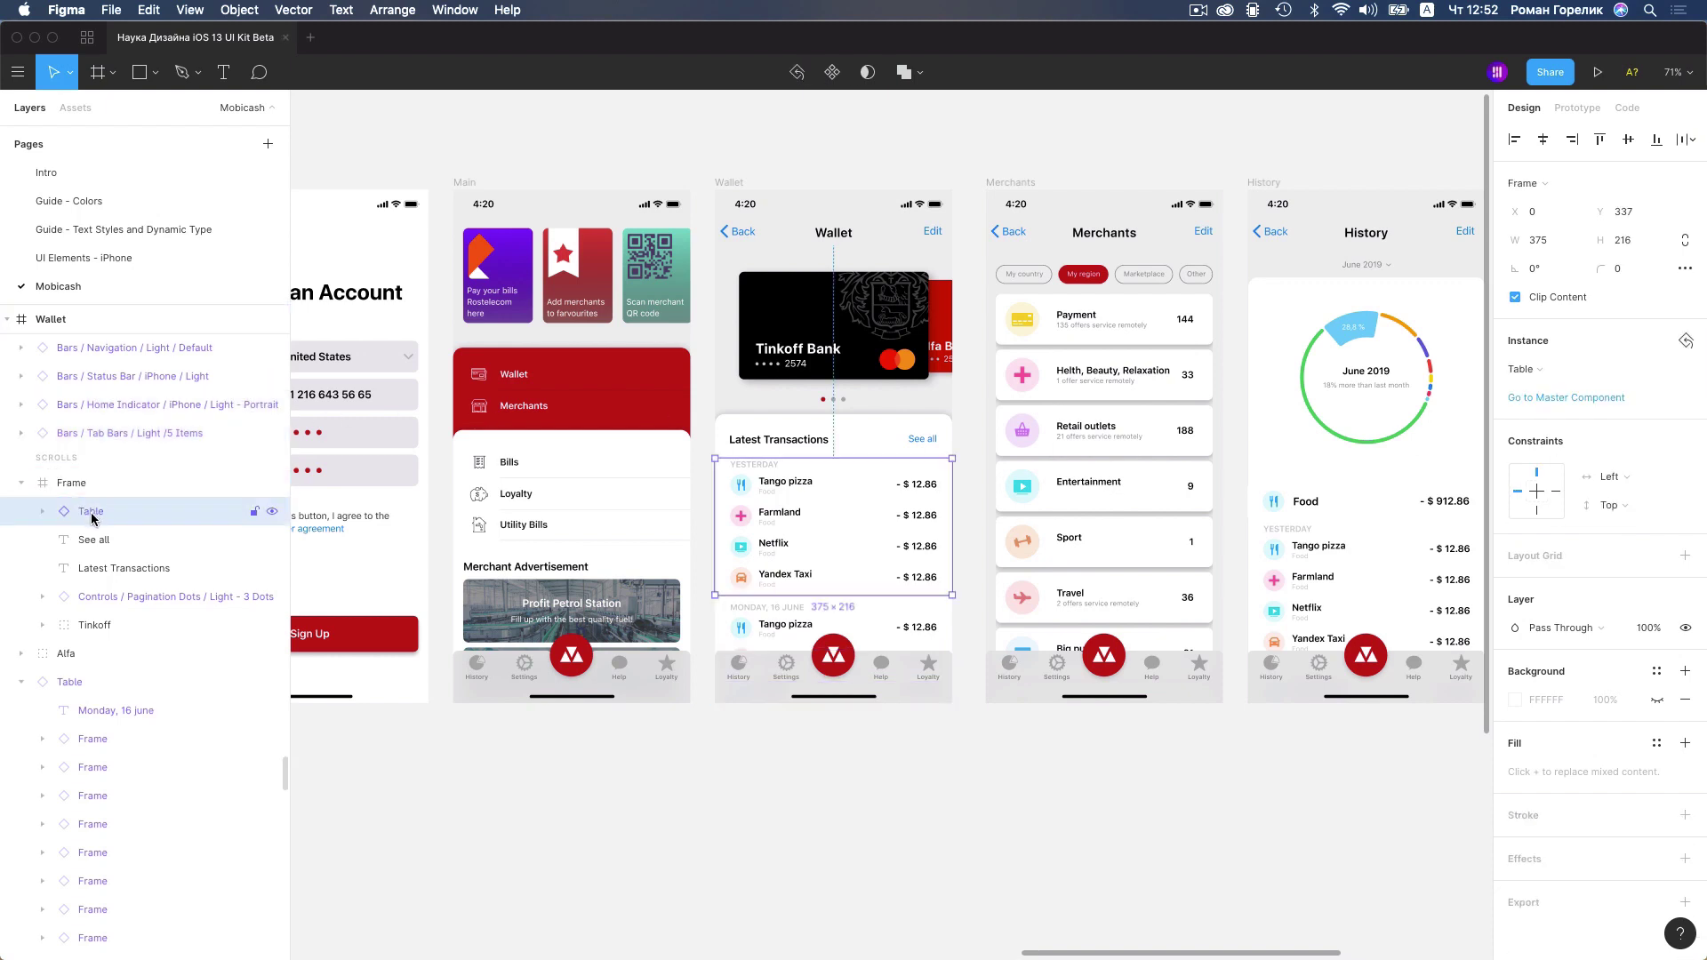
left_click(102, 539)
left_click(105, 568)
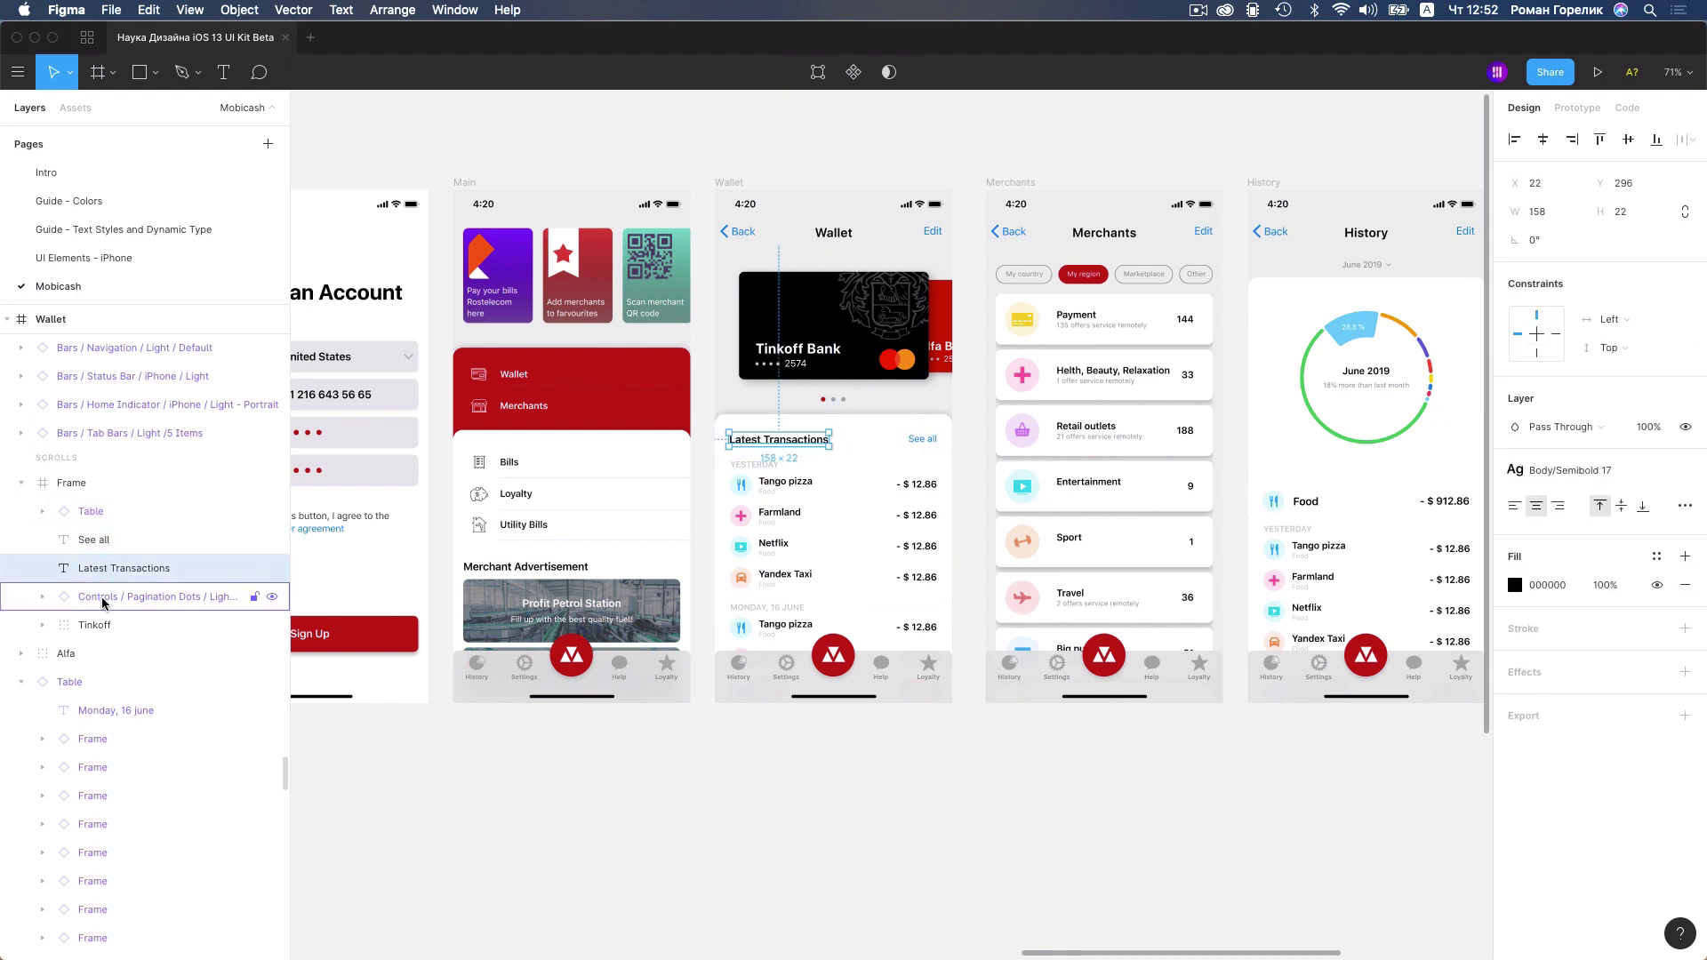
left_click(103, 602)
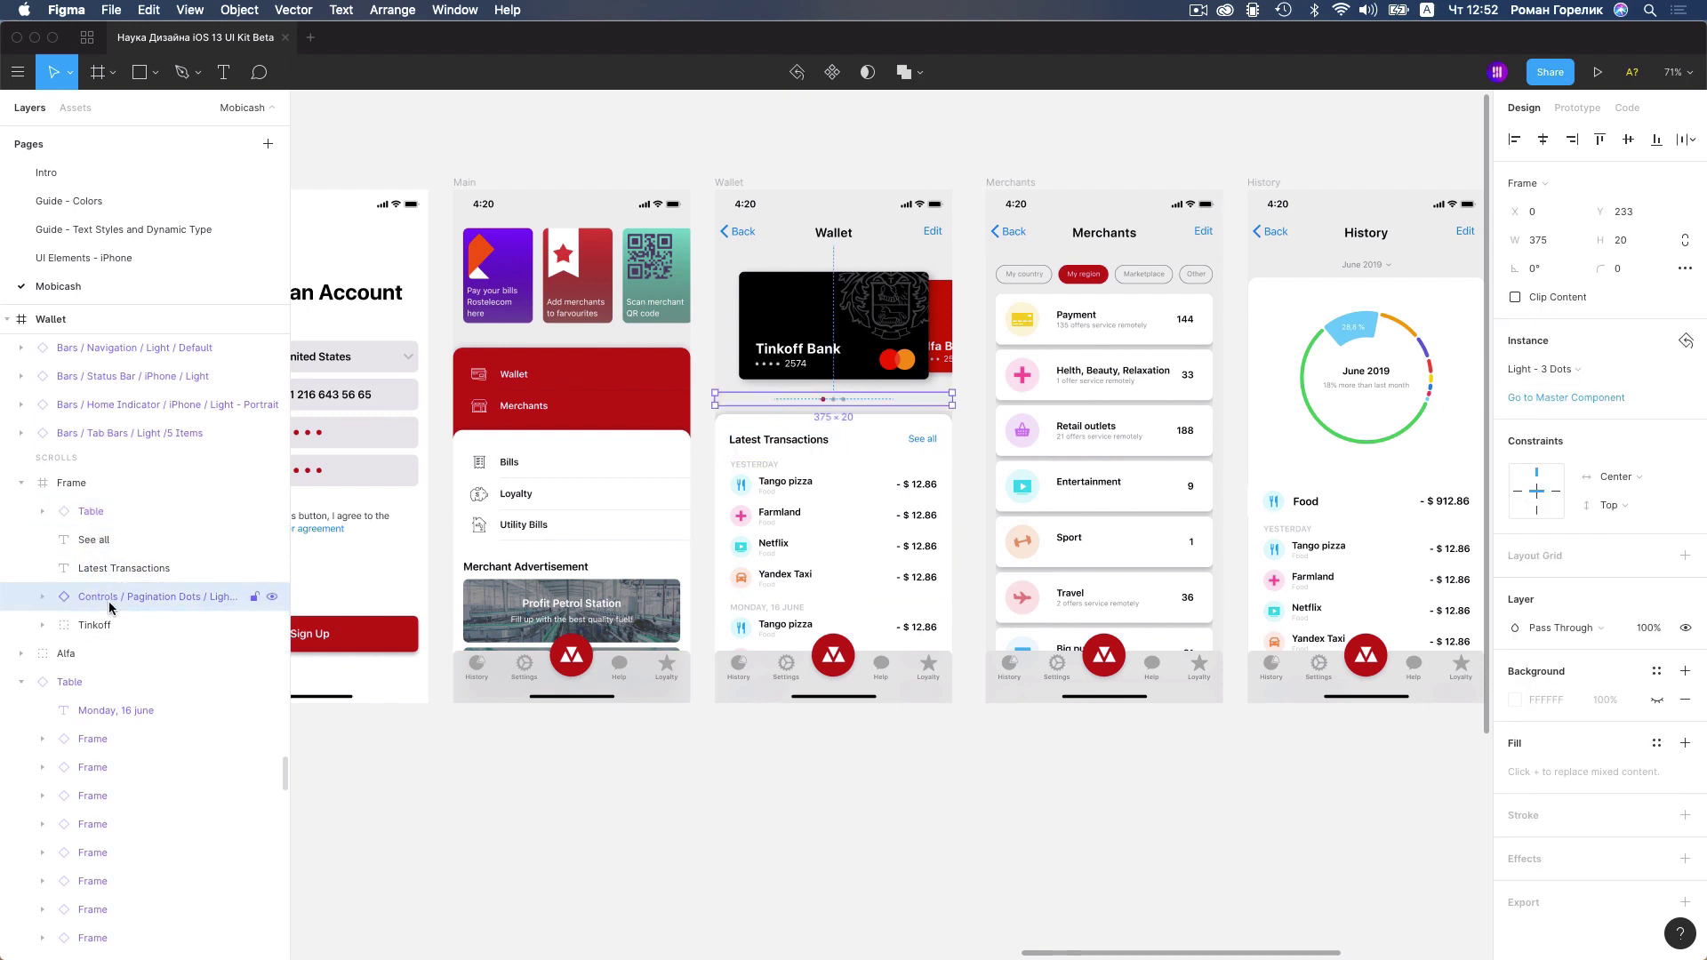
left_click(100, 625)
left_click(93, 658)
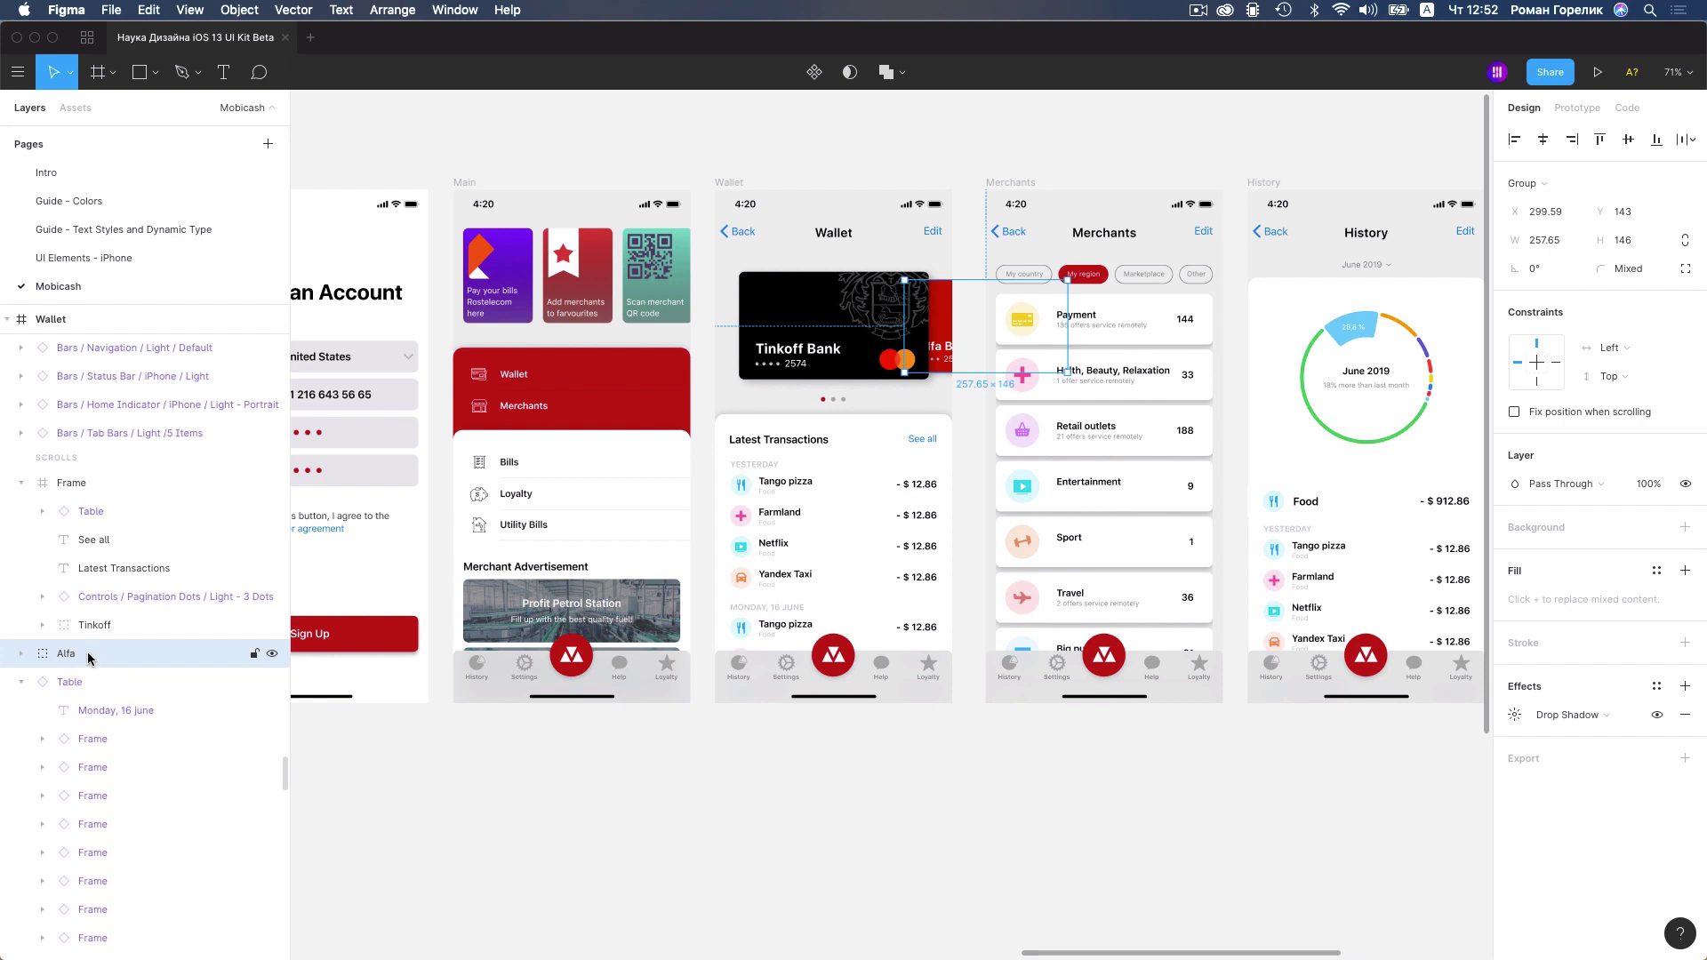
Move the Alfa card into the new frame and select the background rectangle and frame
mouse_move(88, 658)
left_mouse_down()
mouse_move(107, 644)
mouse_move(85, 680)
left_mouse_up()
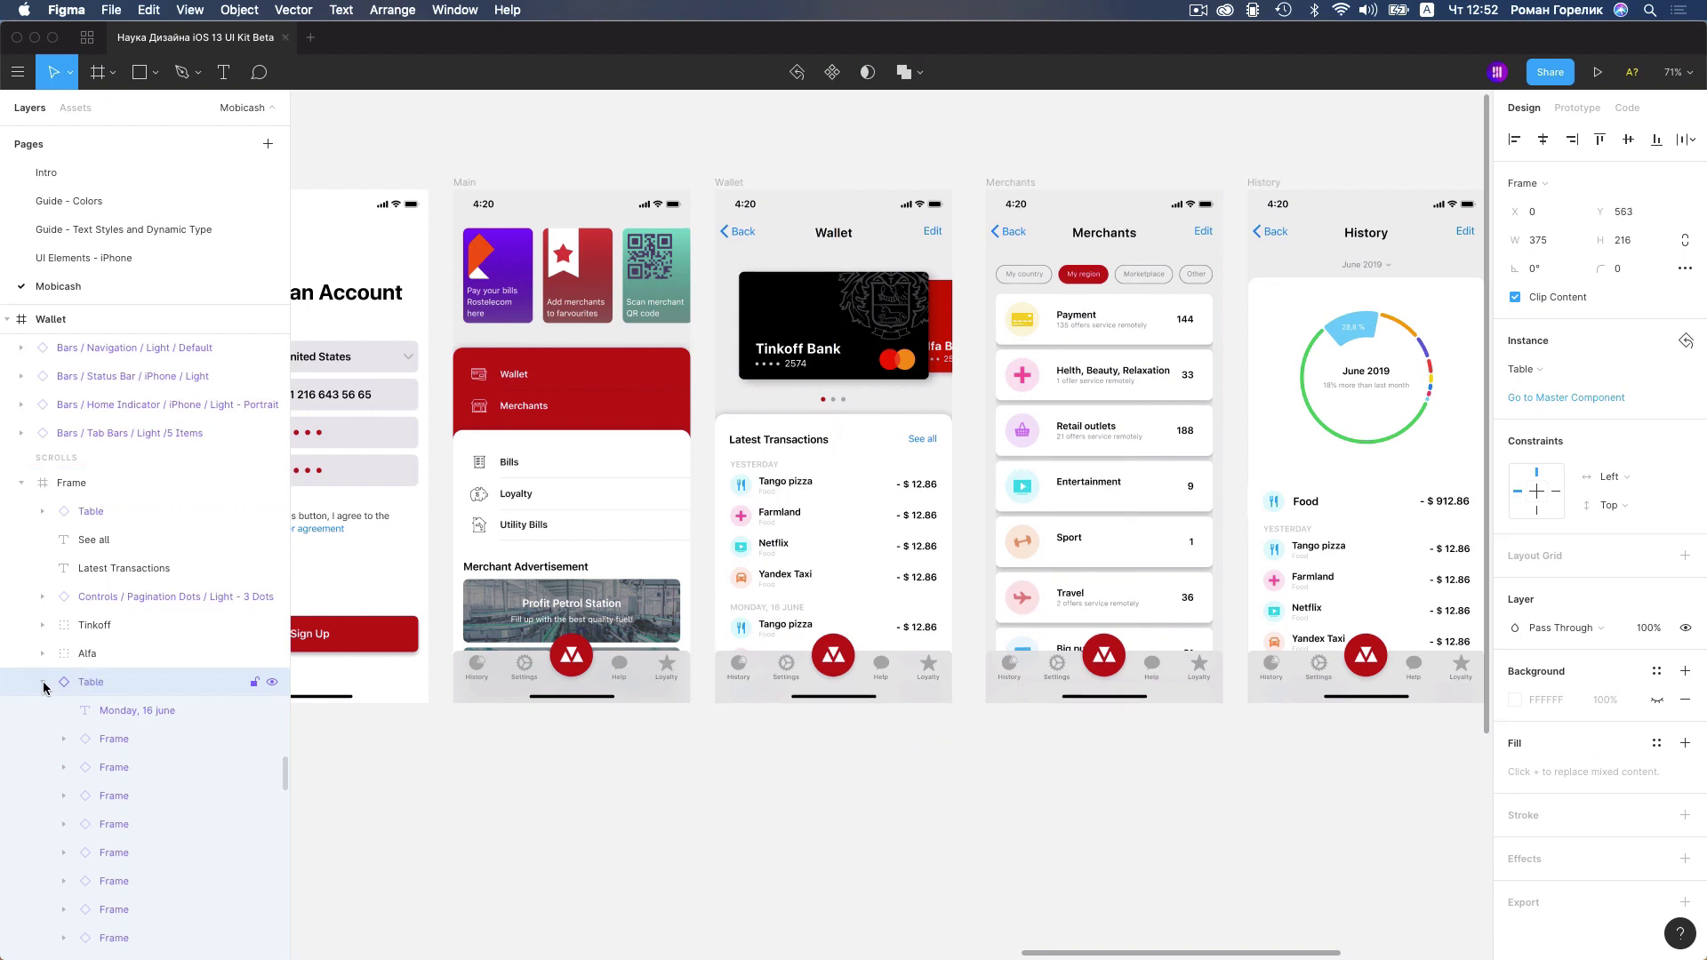
left_click(43, 684)
left_click(78, 711)
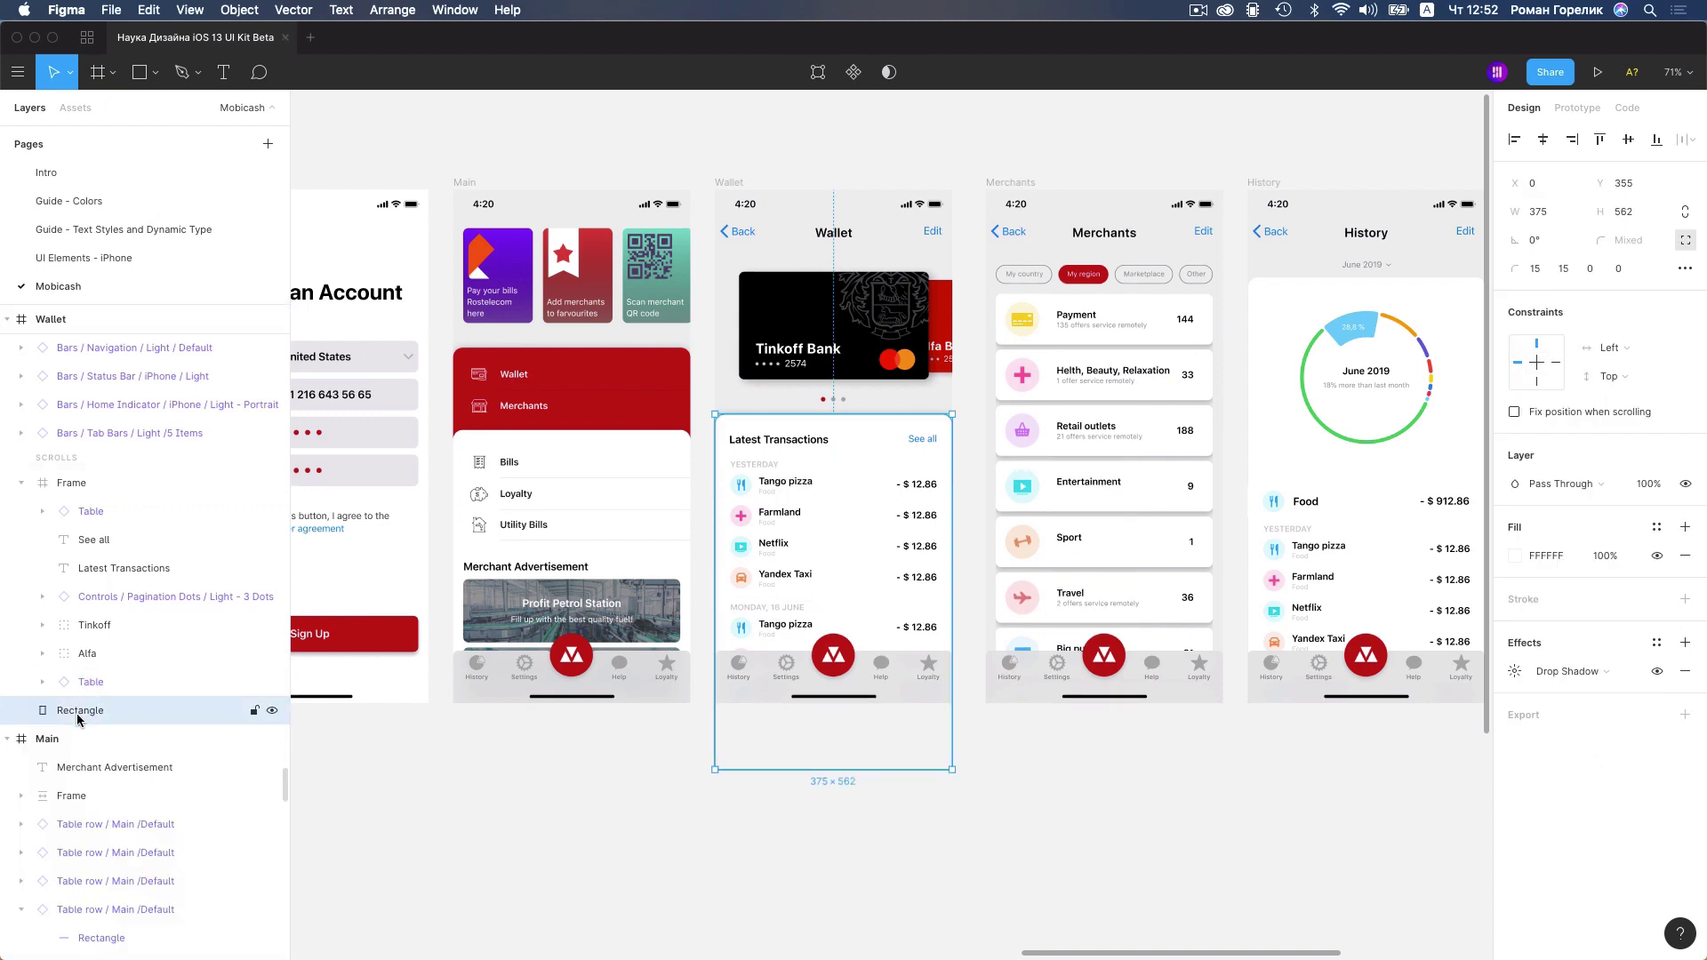
left_click(86, 489)
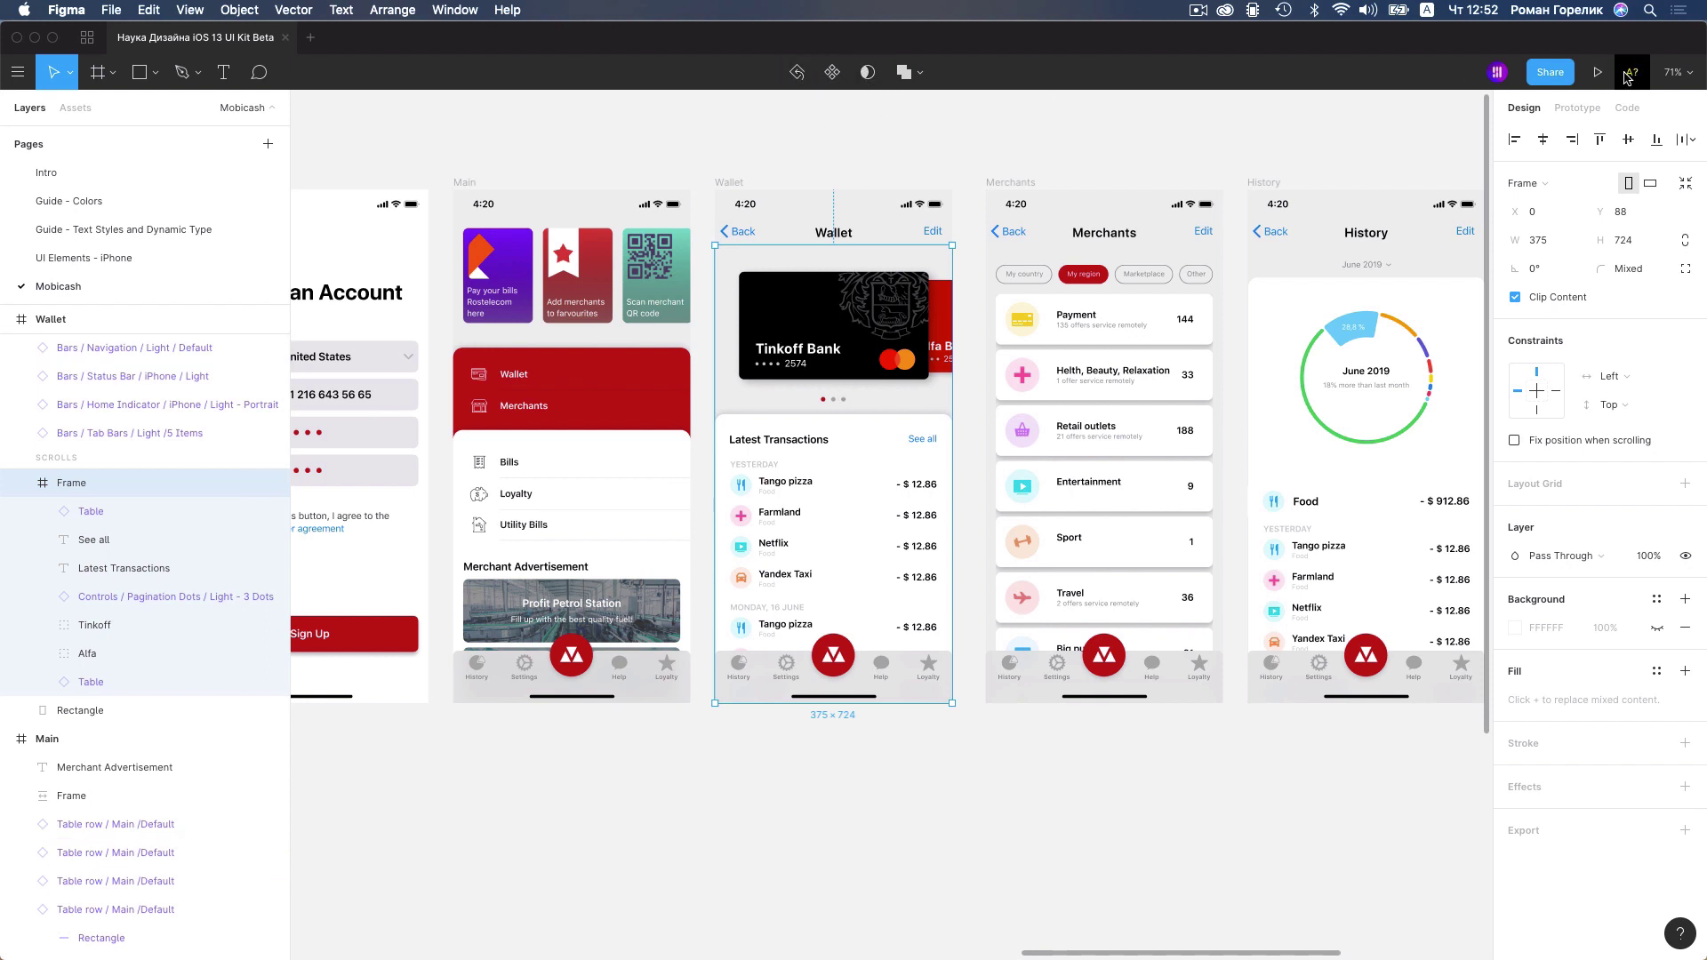
Launch the prototype presentation from the Prototype panel with nothing selected
left_click(1575, 108)
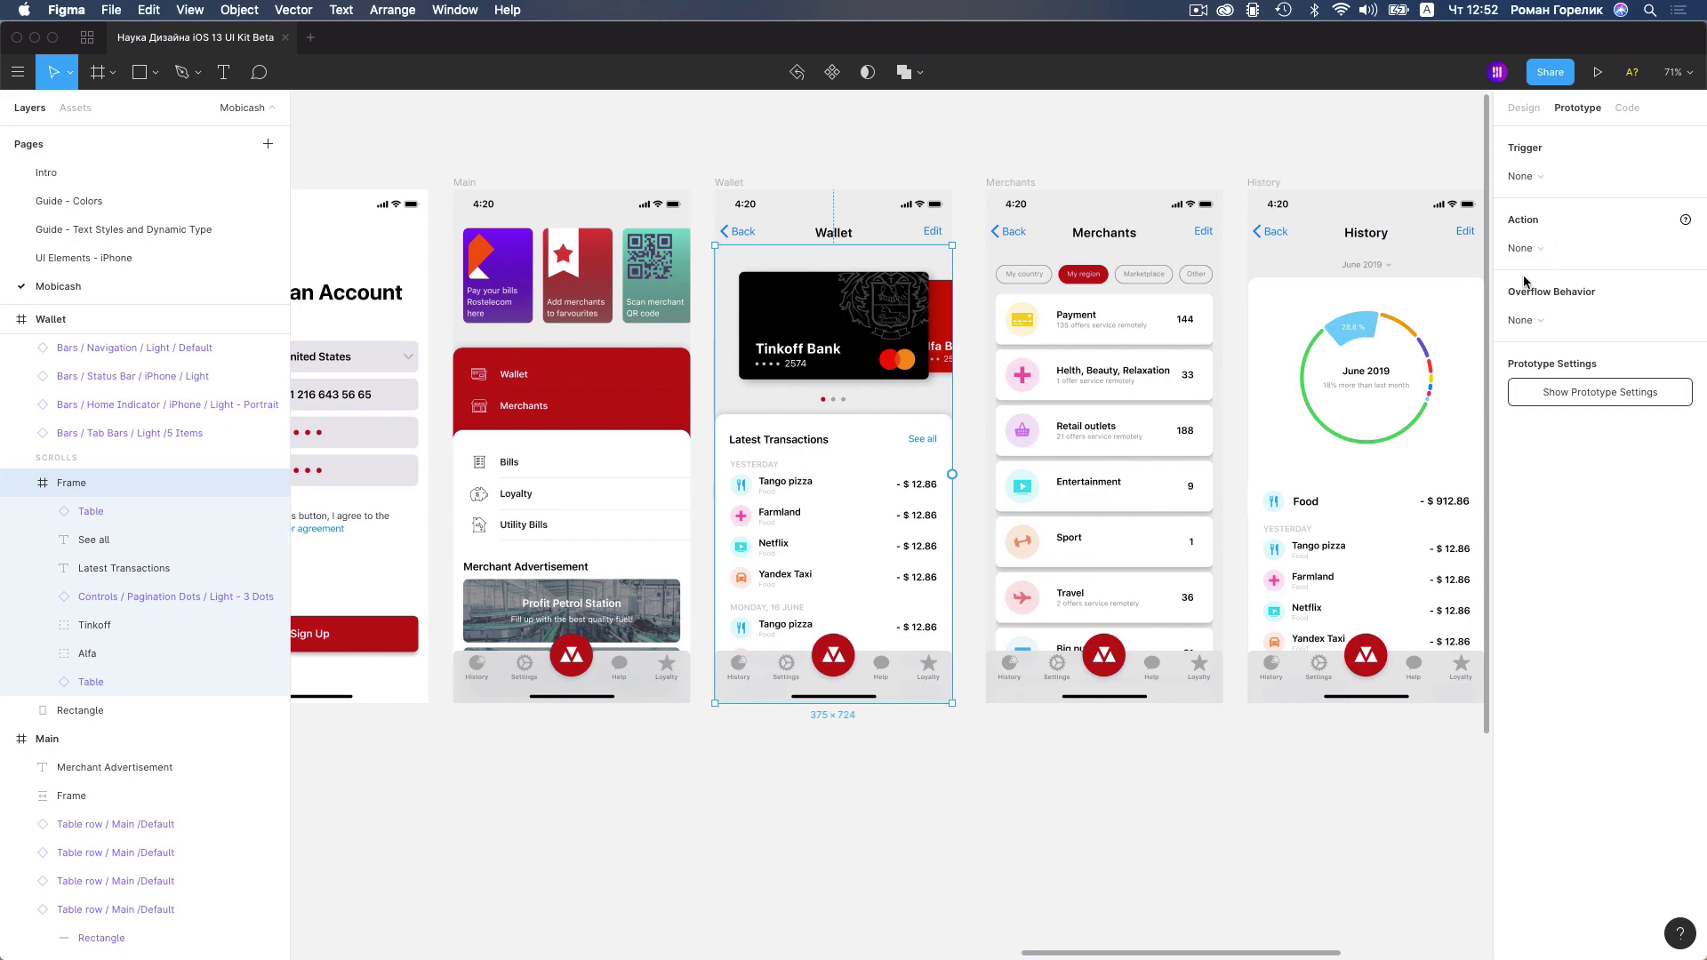
key("Escape")
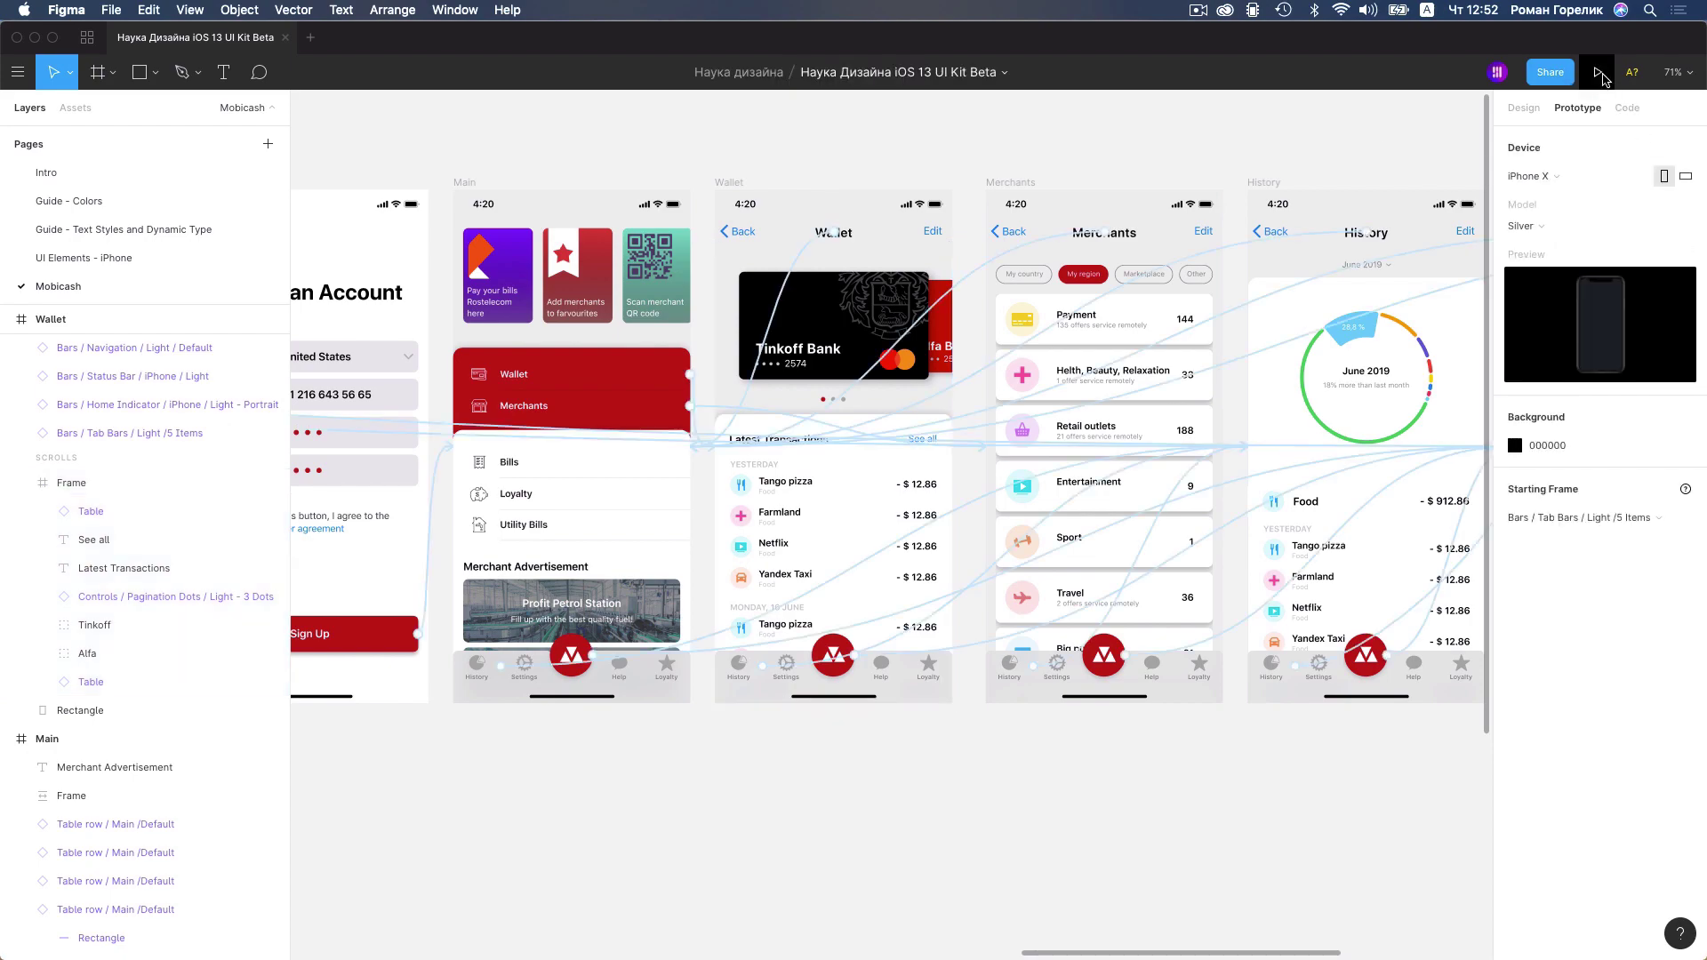
left_click(1601, 75)
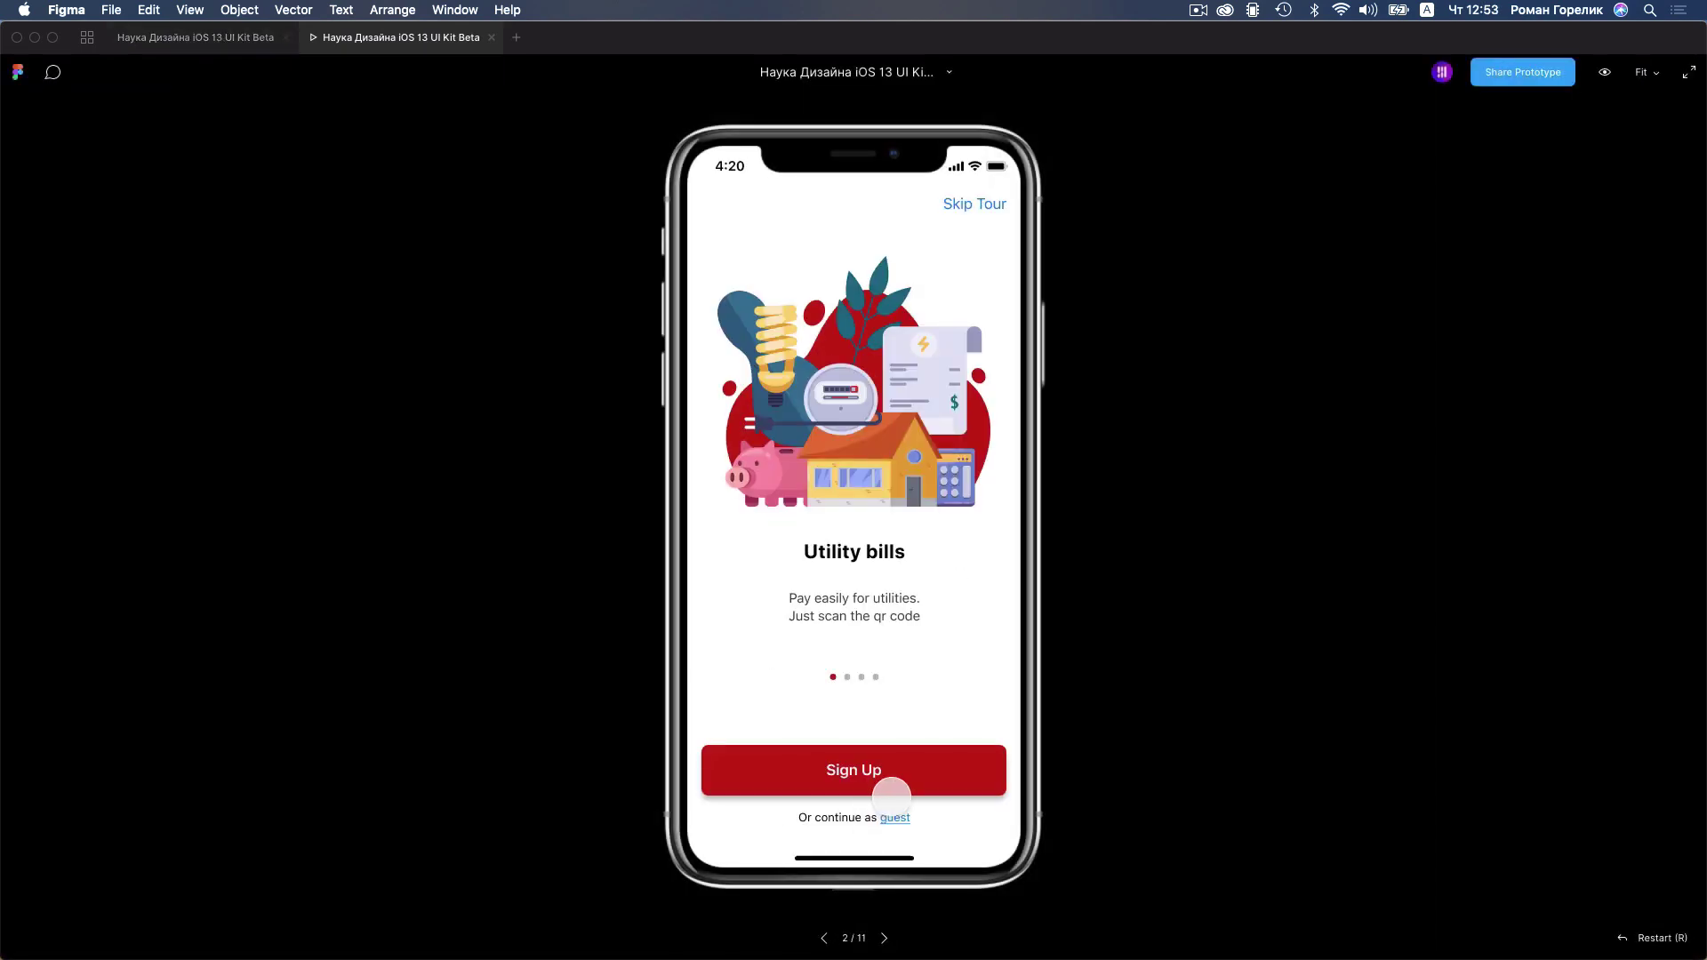
Tap through sign-up, the Account alert and home to the Wallet screen, then return to the editor
left_click(885, 772)
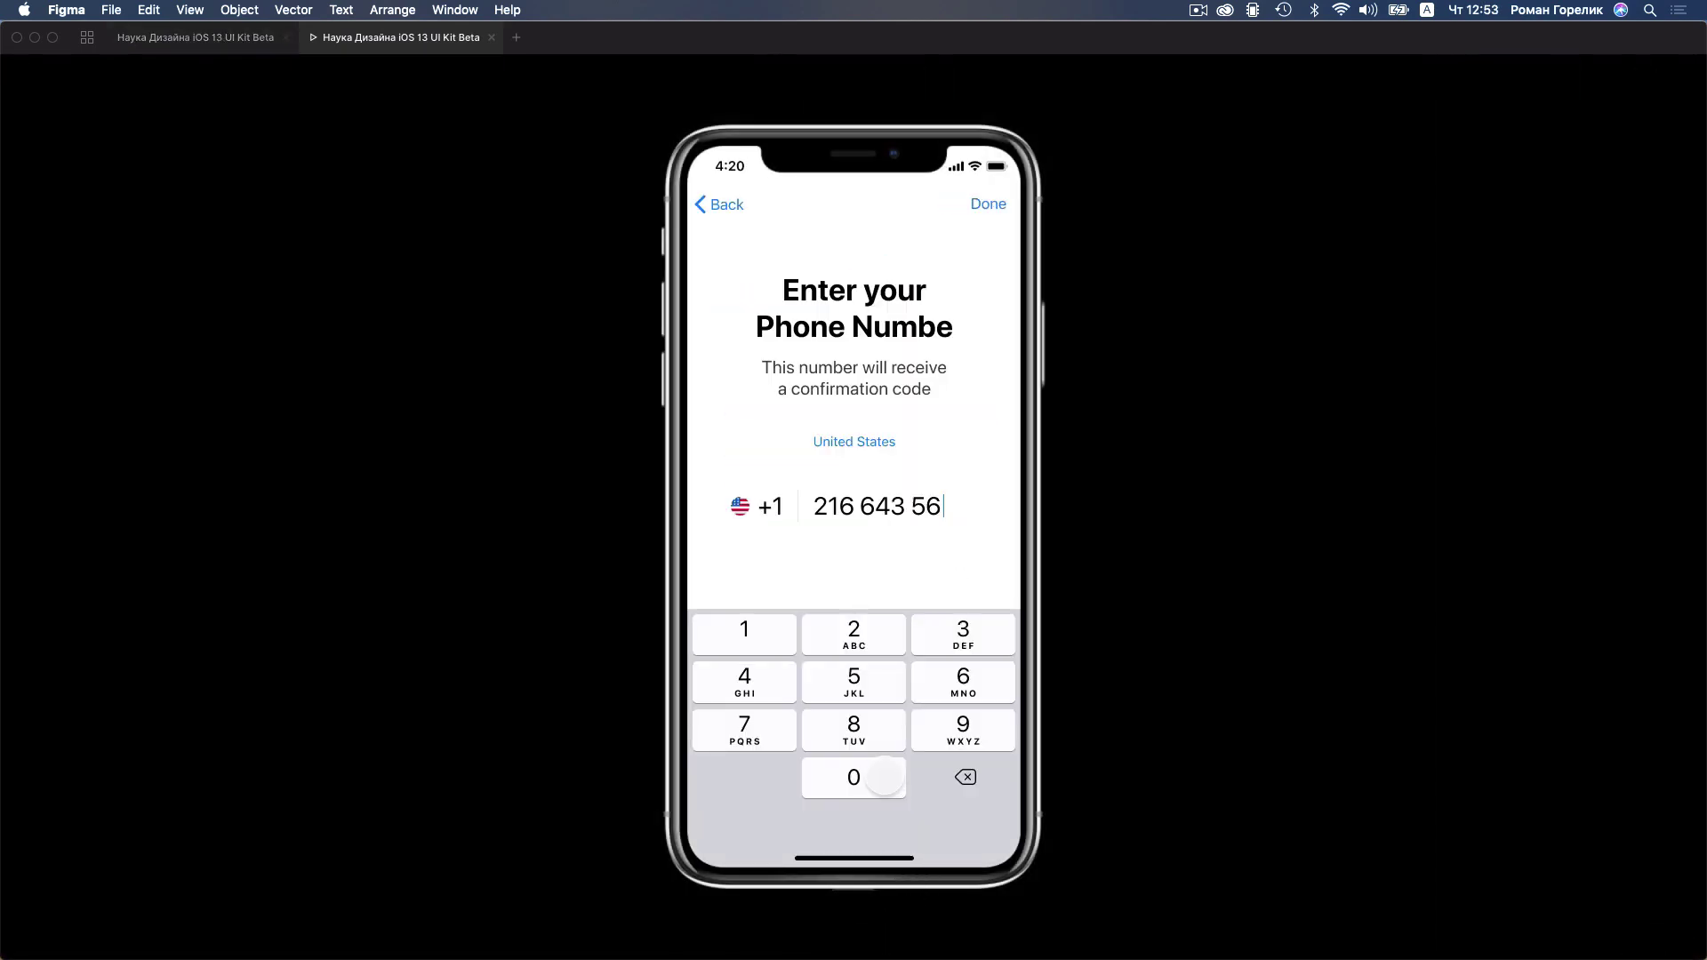
left_click(990, 207)
left_click(792, 552)
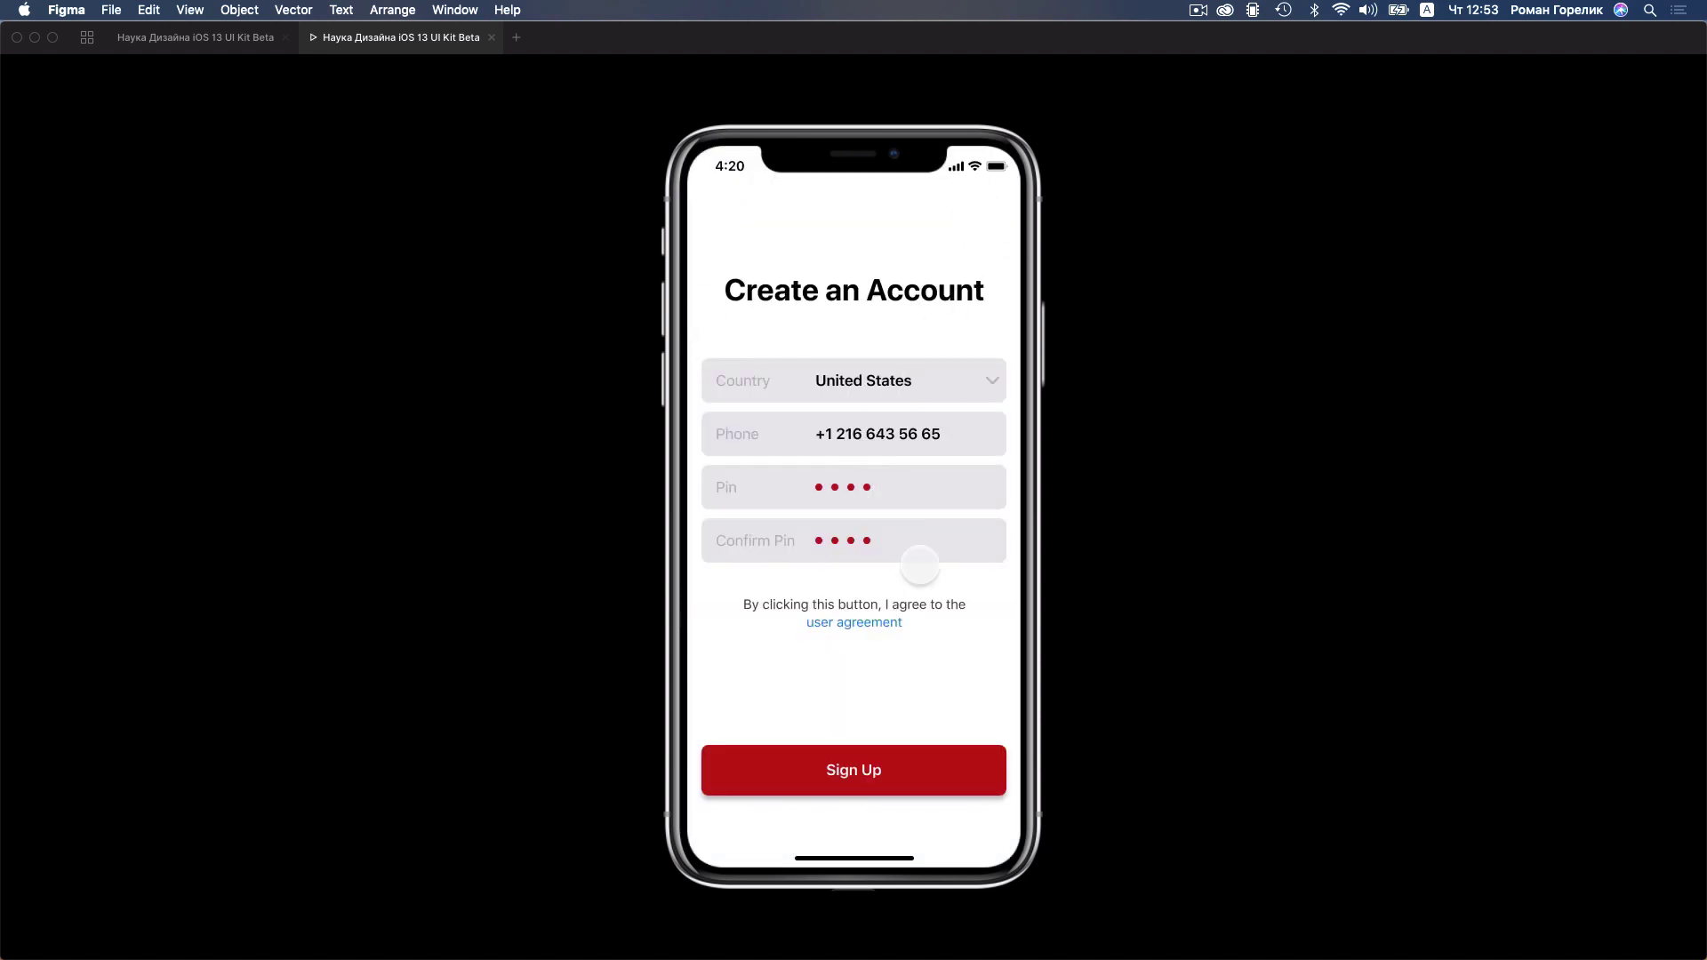
left_click(925, 775)
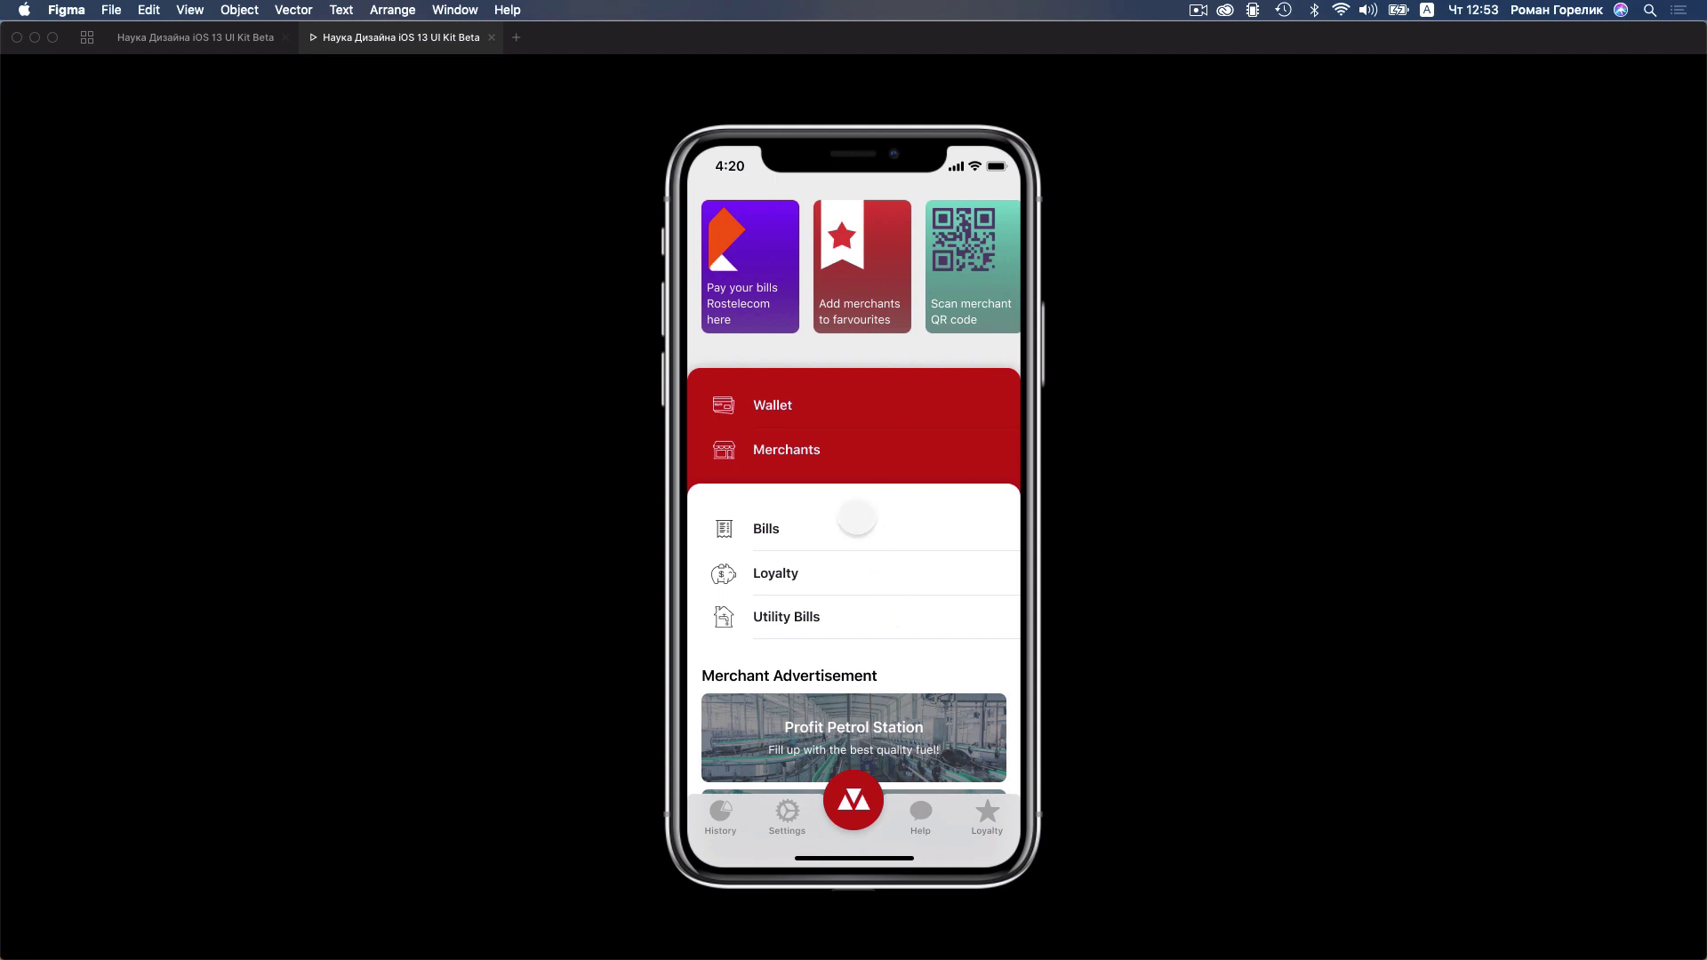
left_click(782, 409)
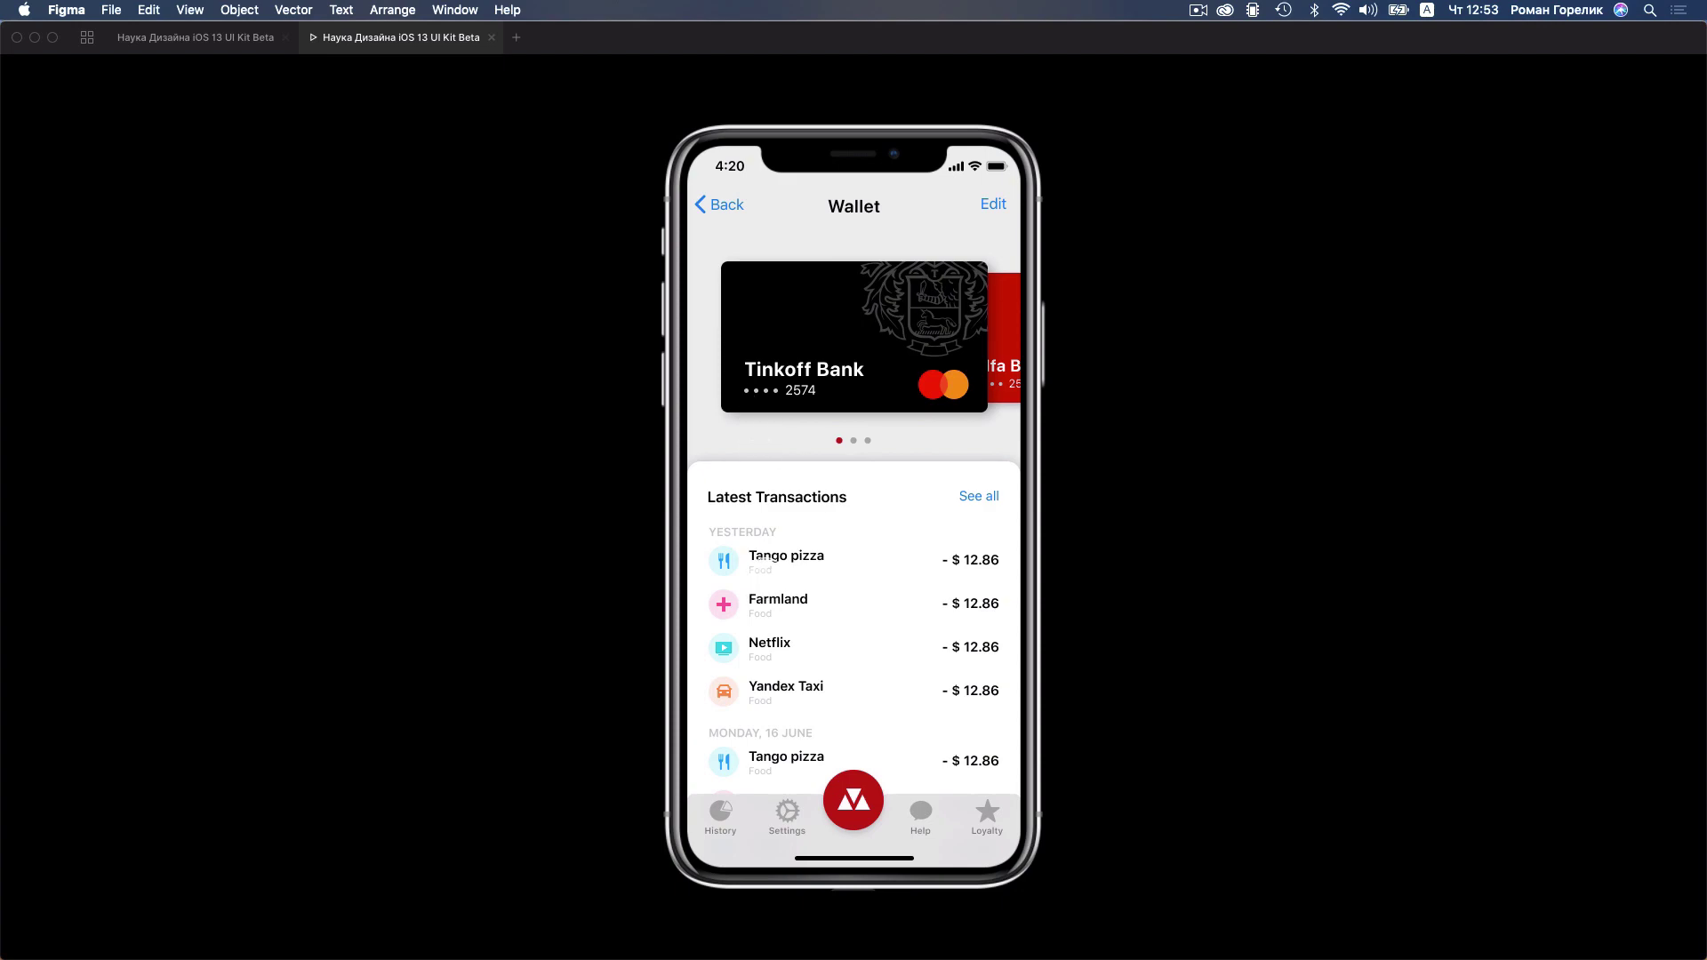
left_click(238, 37)
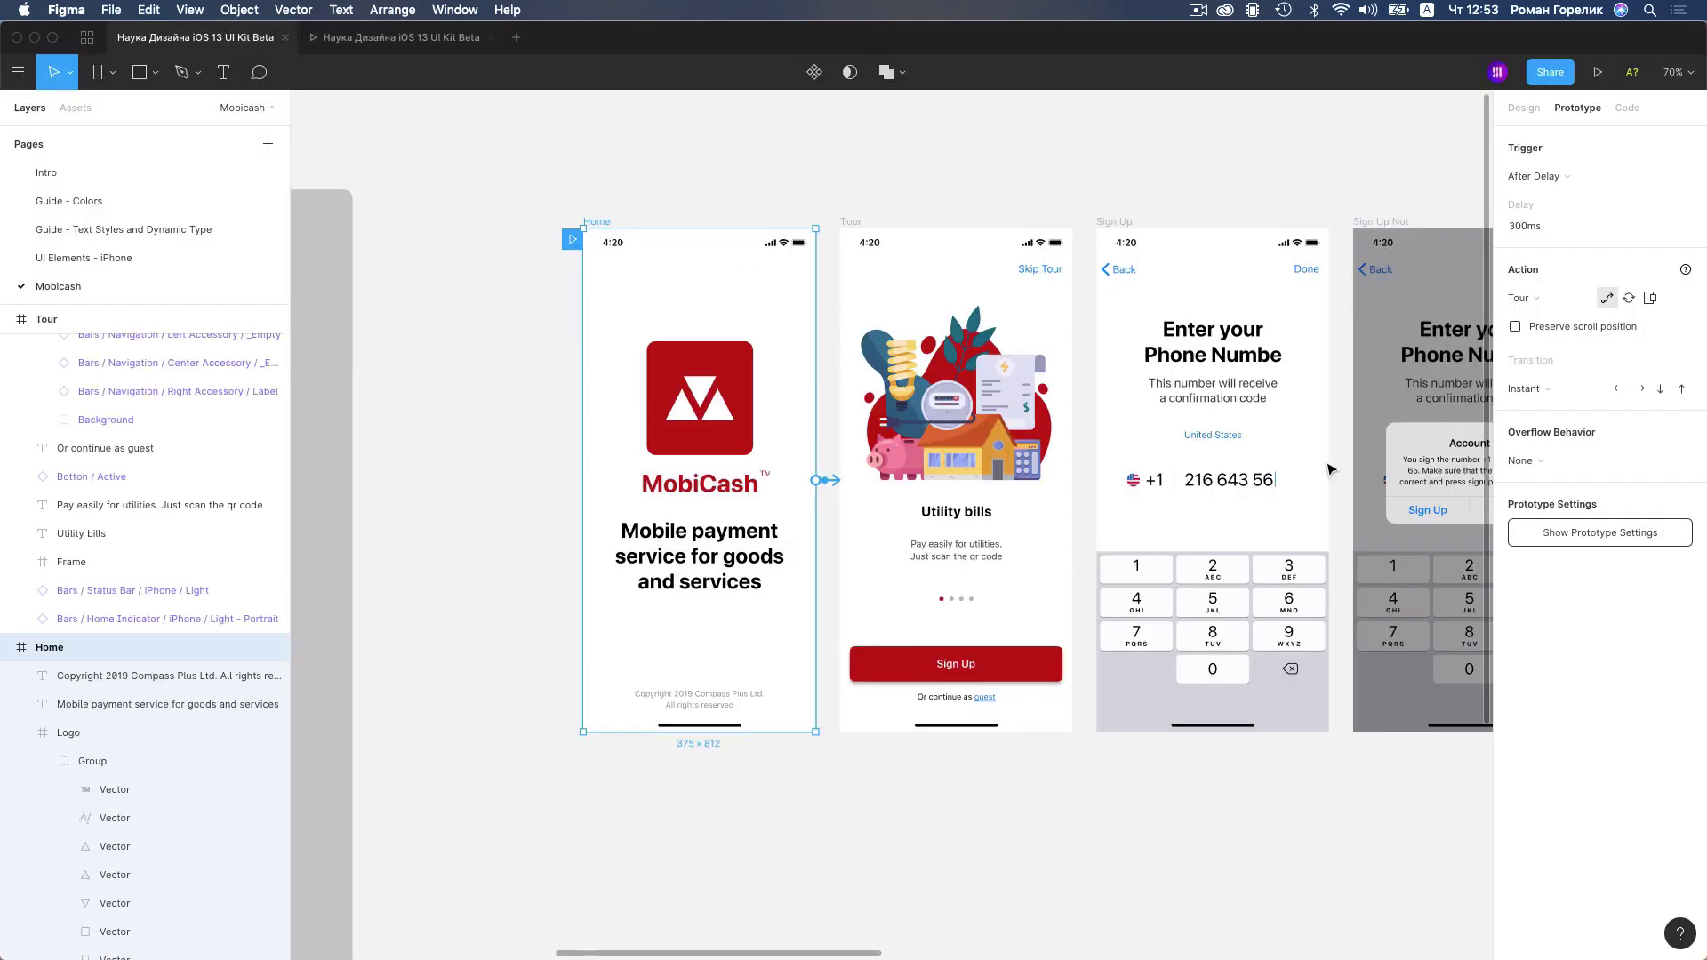
Set the Wallet content frame's overflow to Vertical Scrolling
scroll(1422, 459, "right", 2)
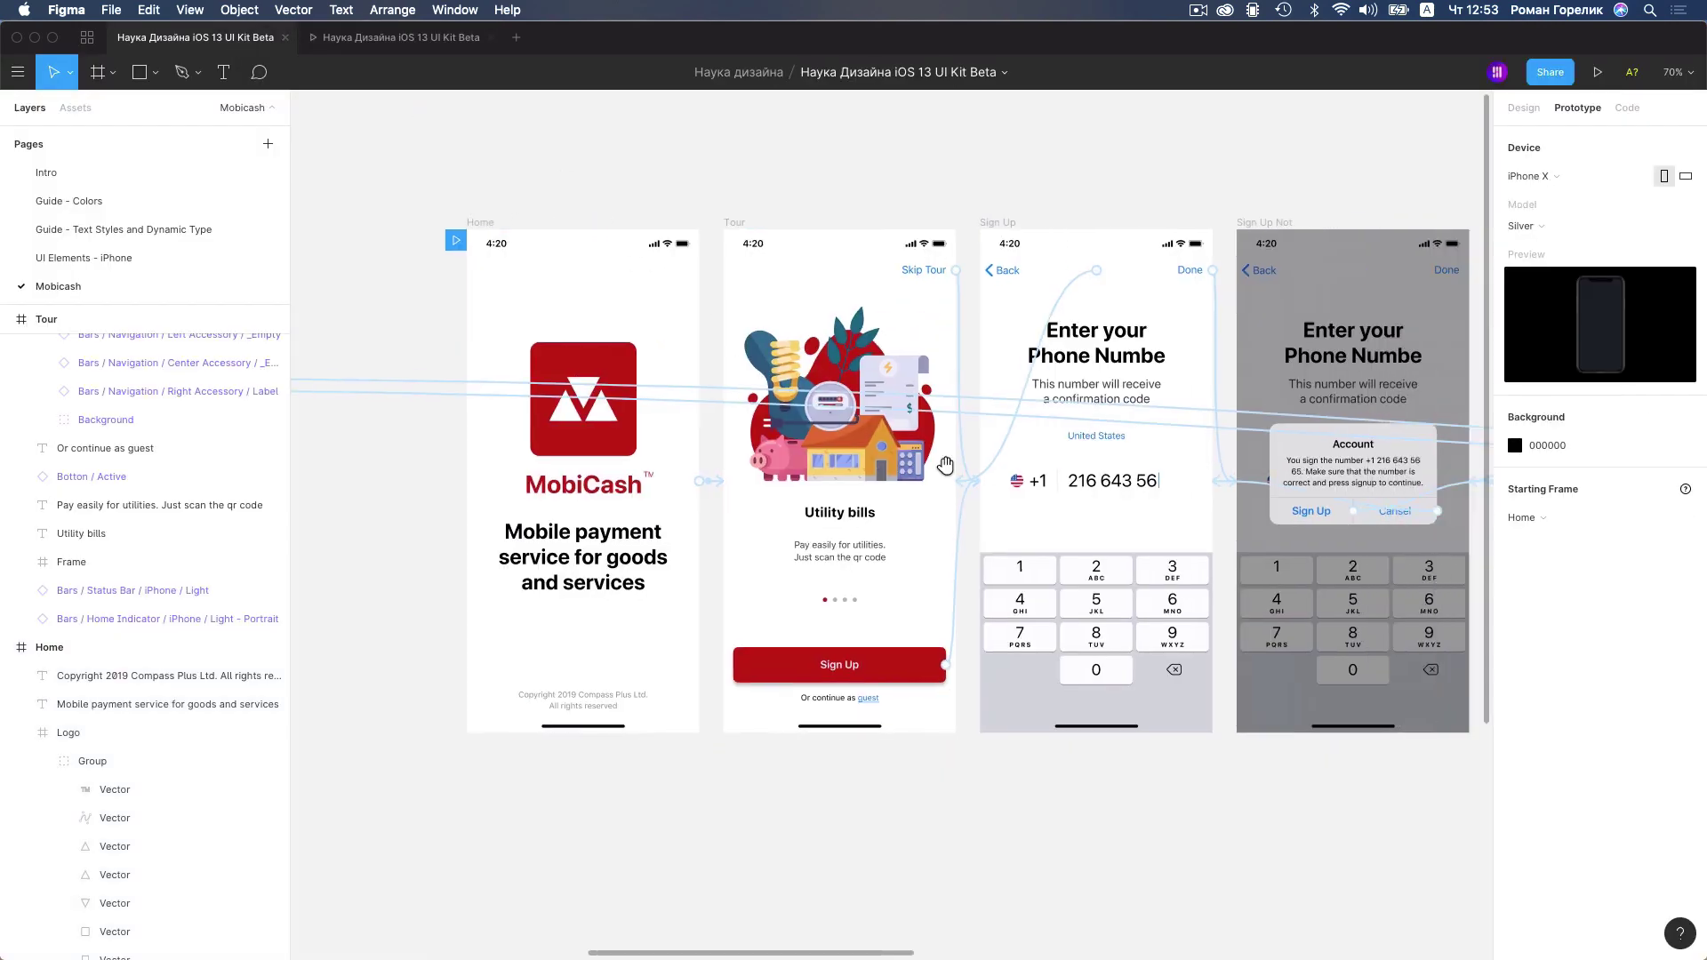
scroll(1289, 498, "right", 8)
scroll(1156, 534, "right", 5)
scroll(1011, 569, "right", 1)
left_click(1011, 569)
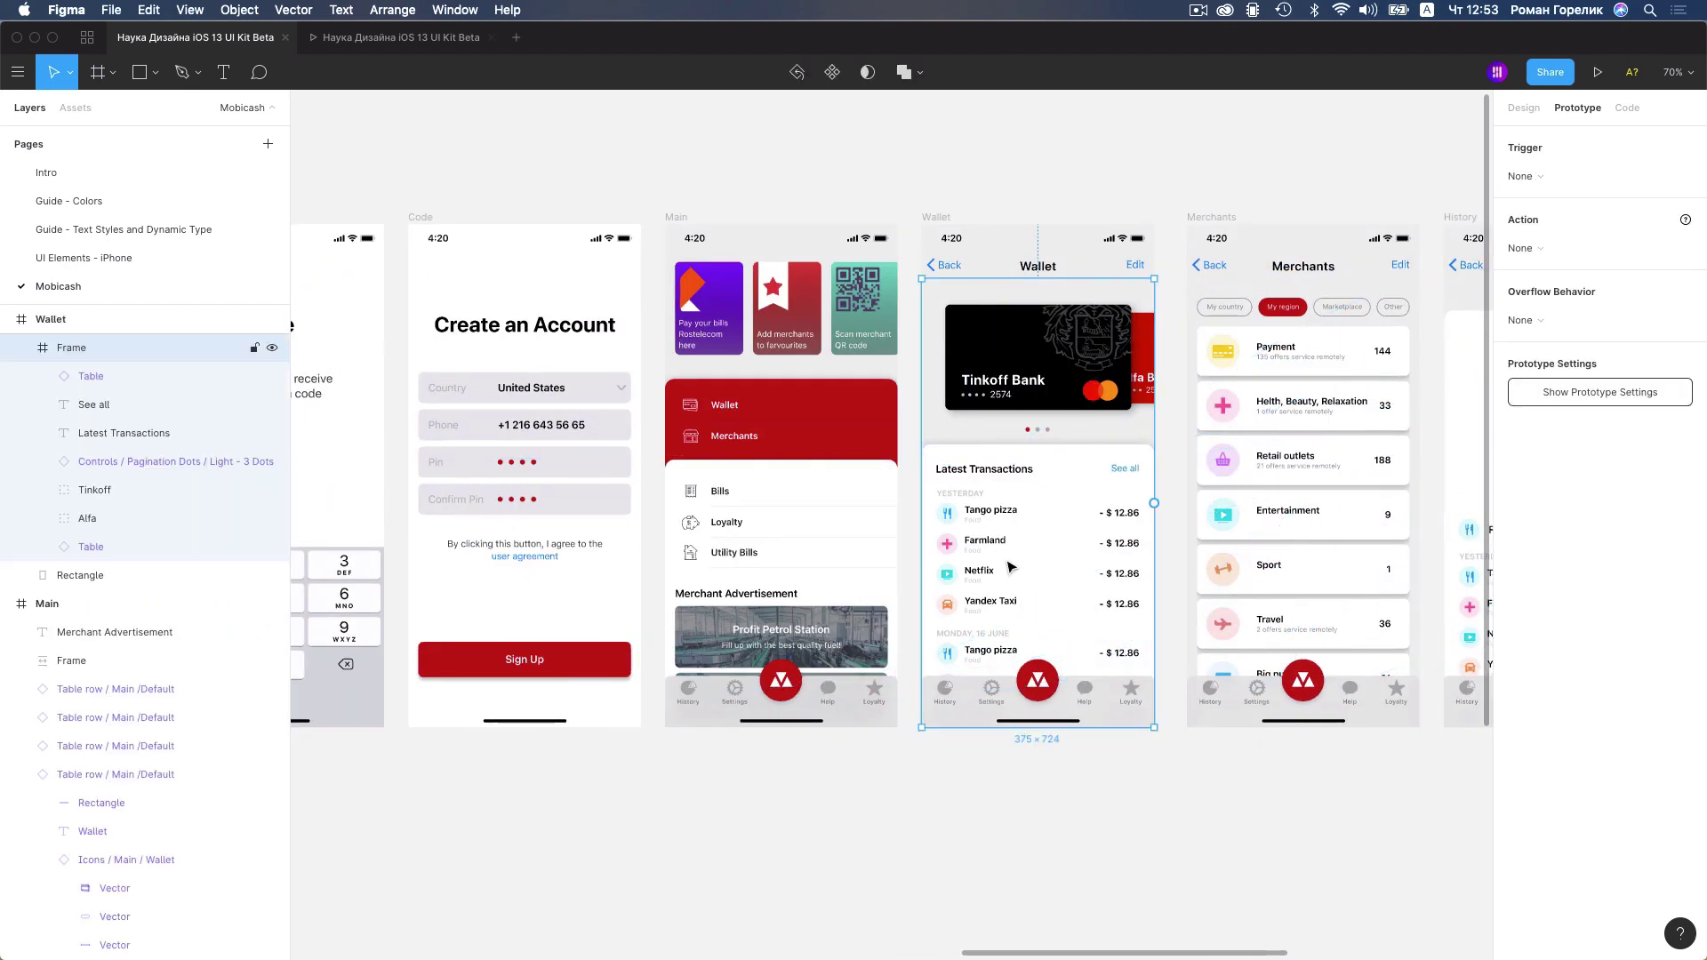
left_click(1533, 322)
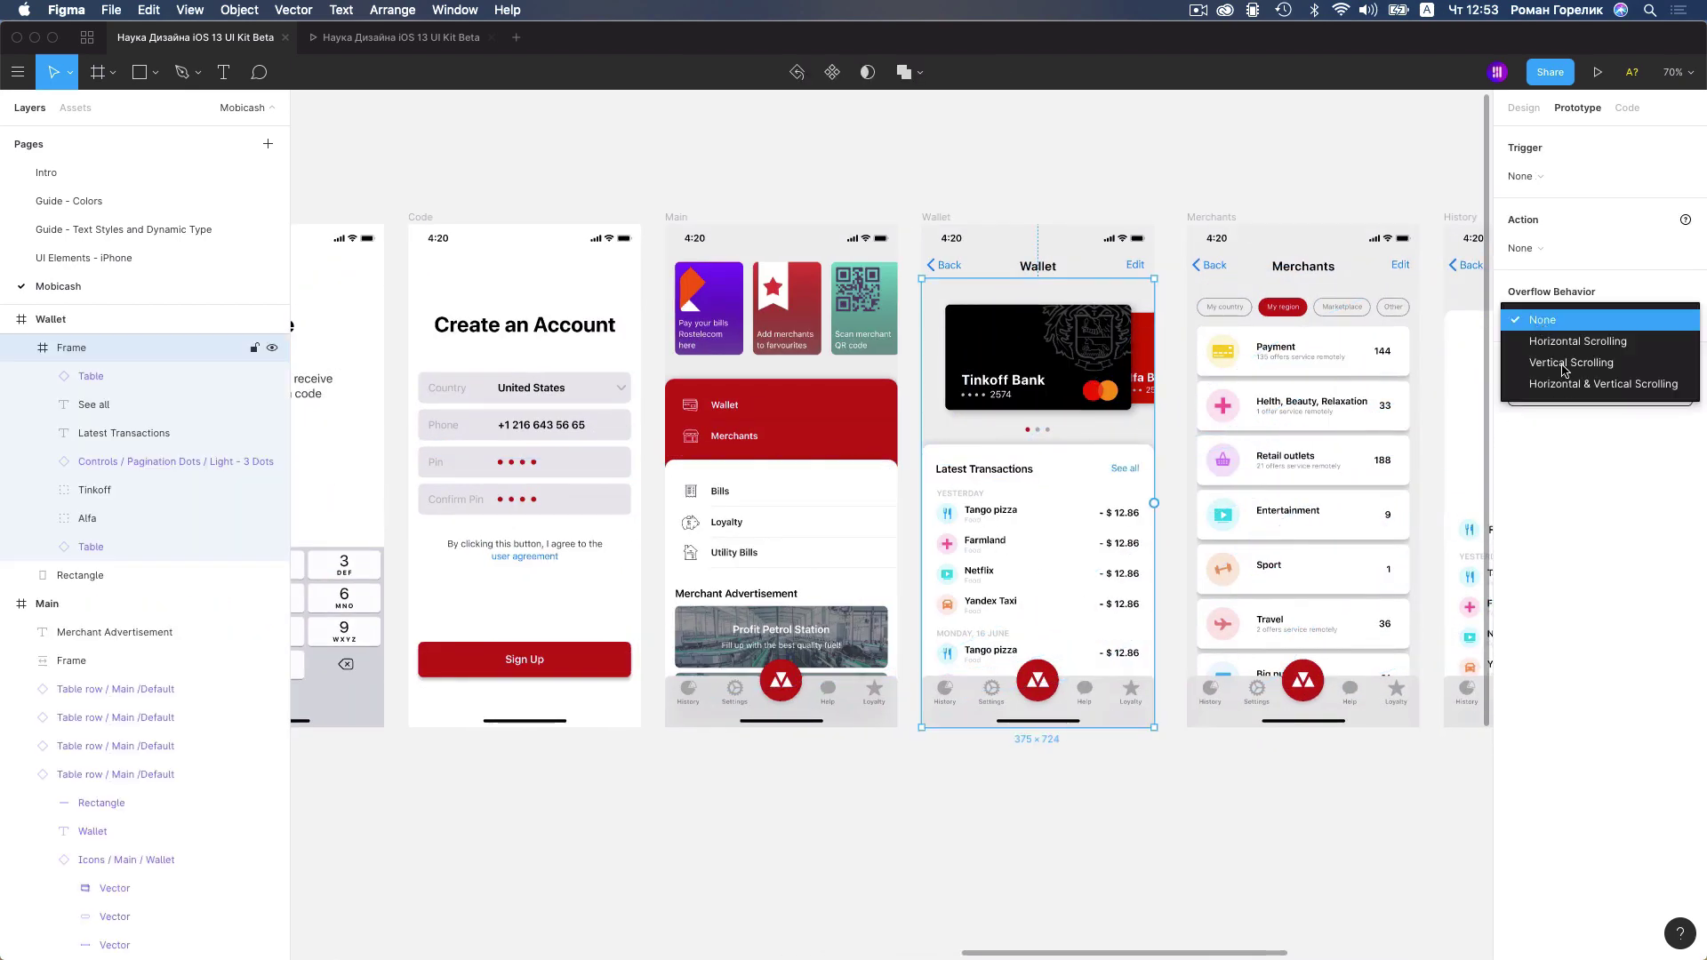
left_click(1571, 363)
Preview the Wallet screen and scroll its content up and down
left_click(400, 37)
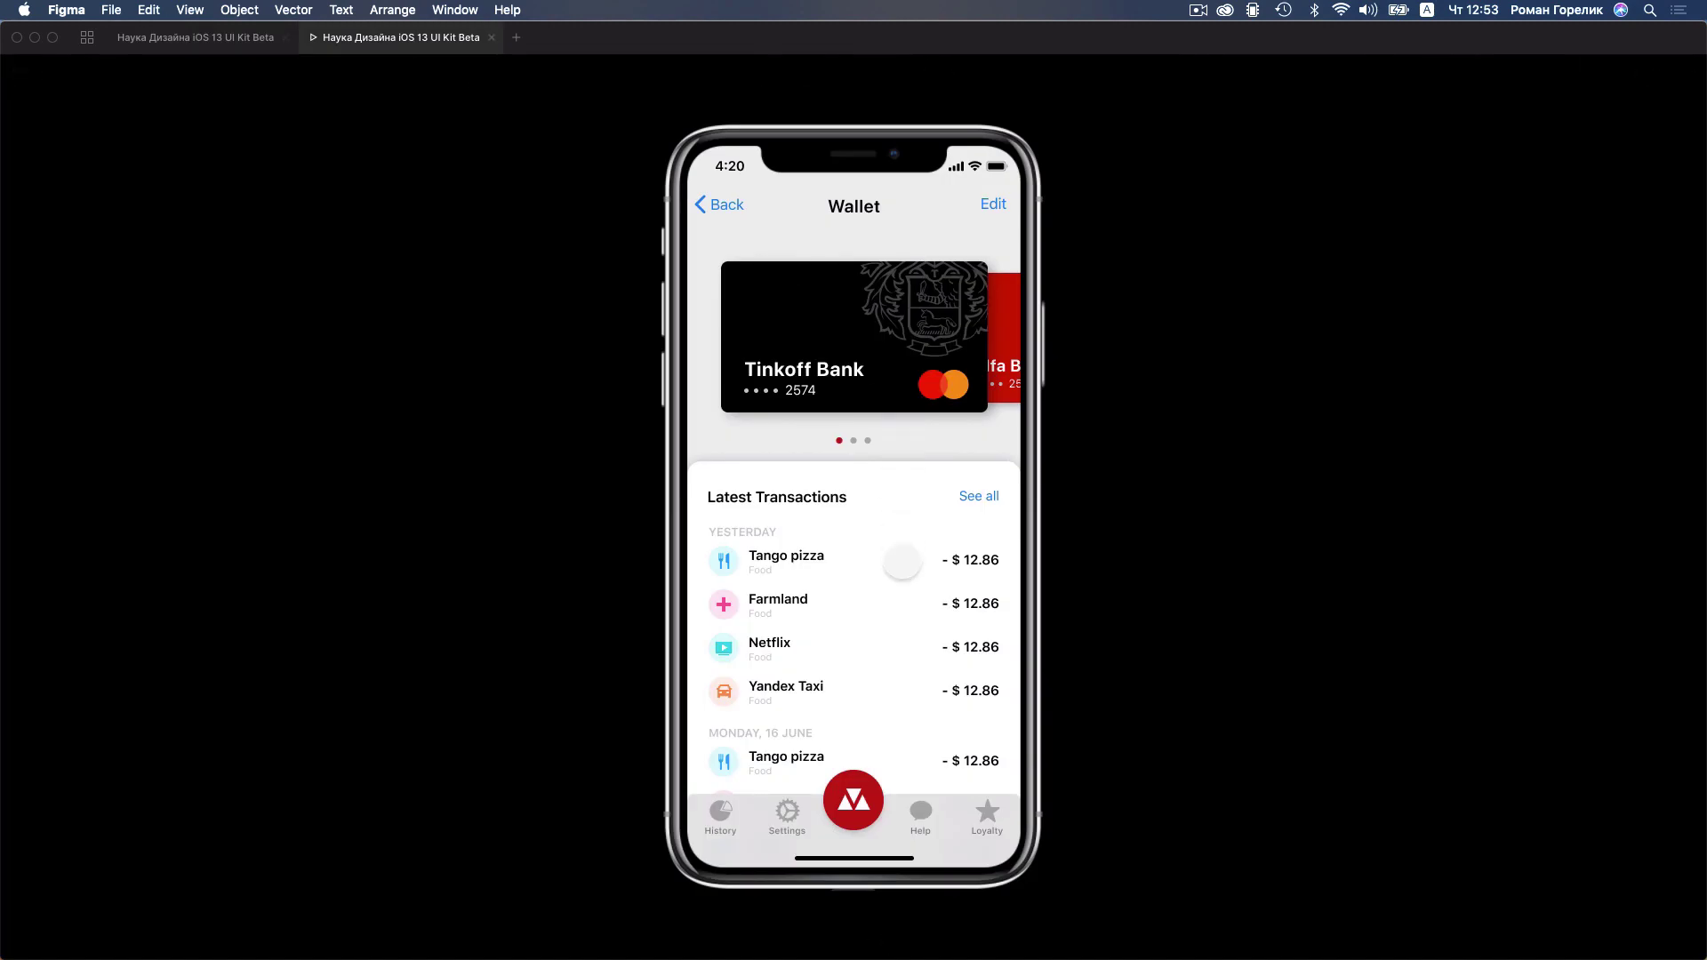
scroll(910, 404, "down", 3)
scroll(909, 404, "up", 3)
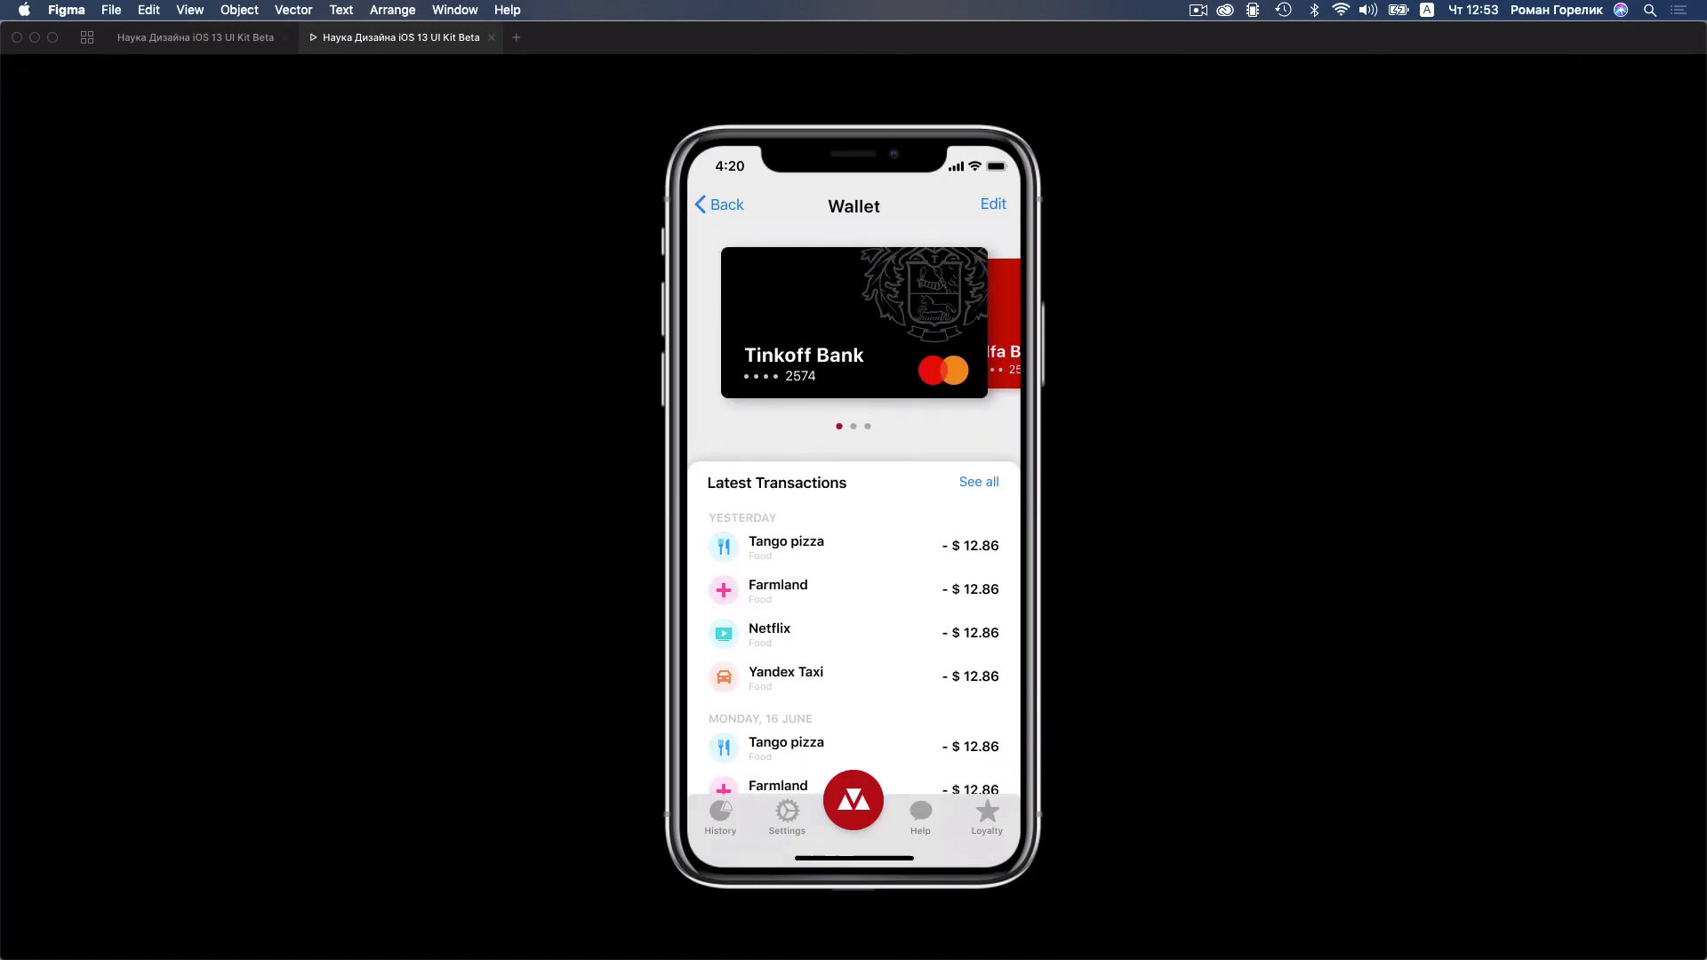
scroll(900, 542, "down", 3)
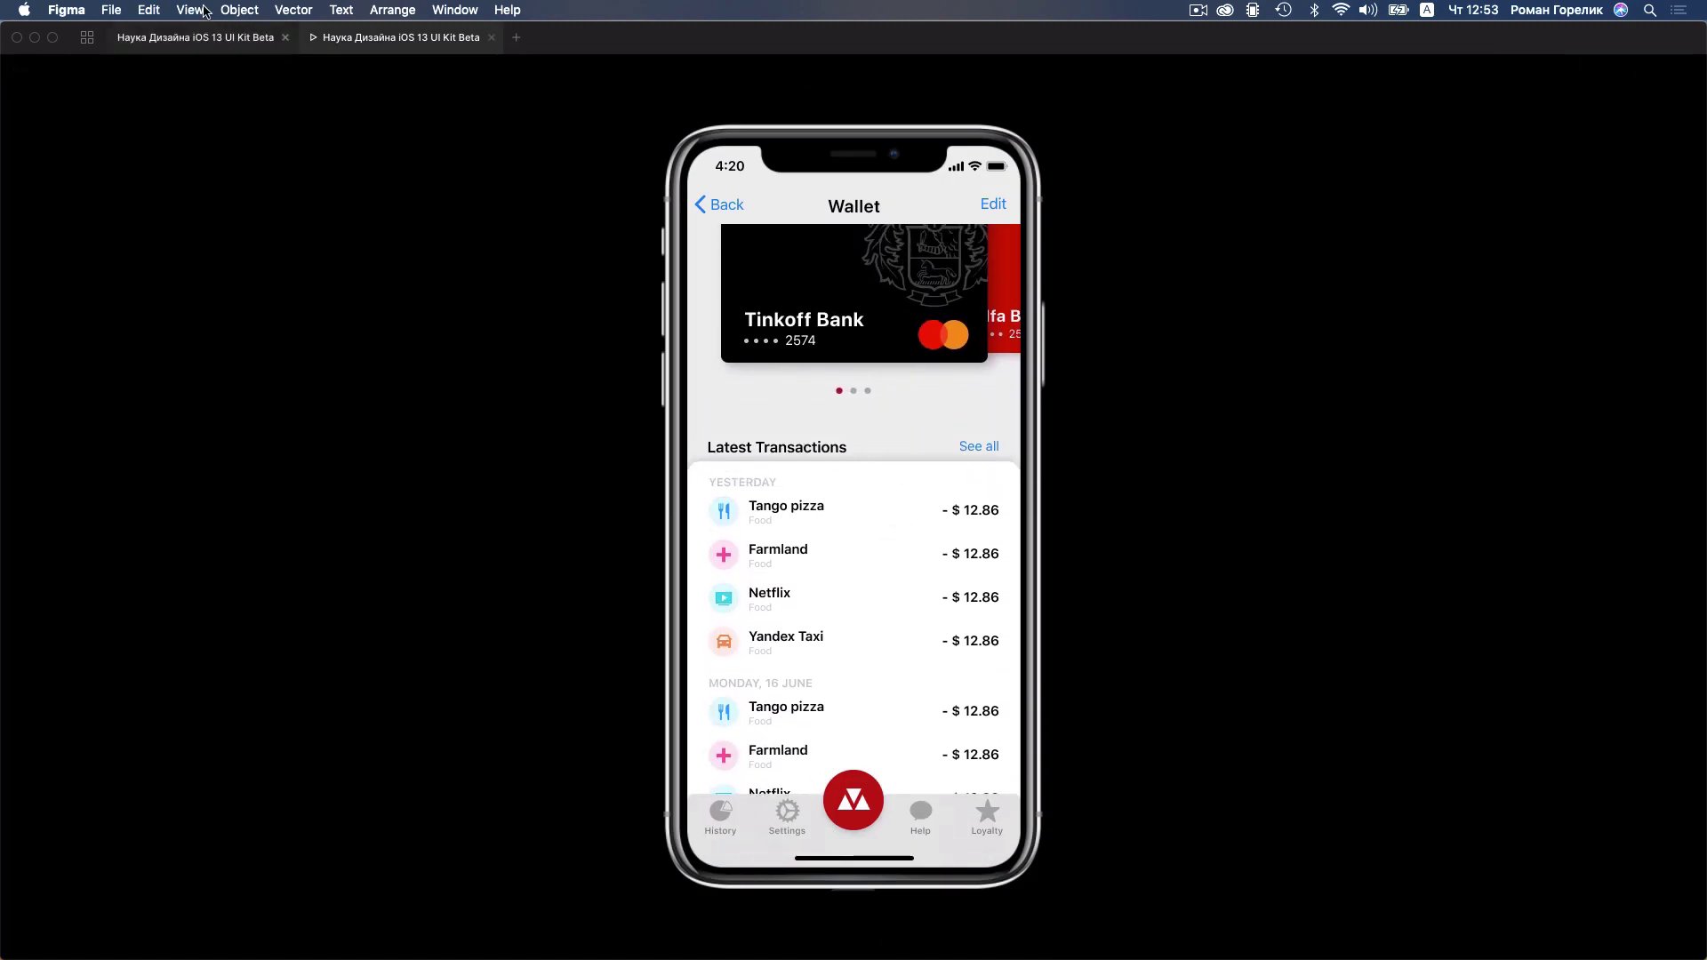
Move the white background rectangle into the scrolling frame and preview again
left_click(187, 38)
left_click(1064, 502)
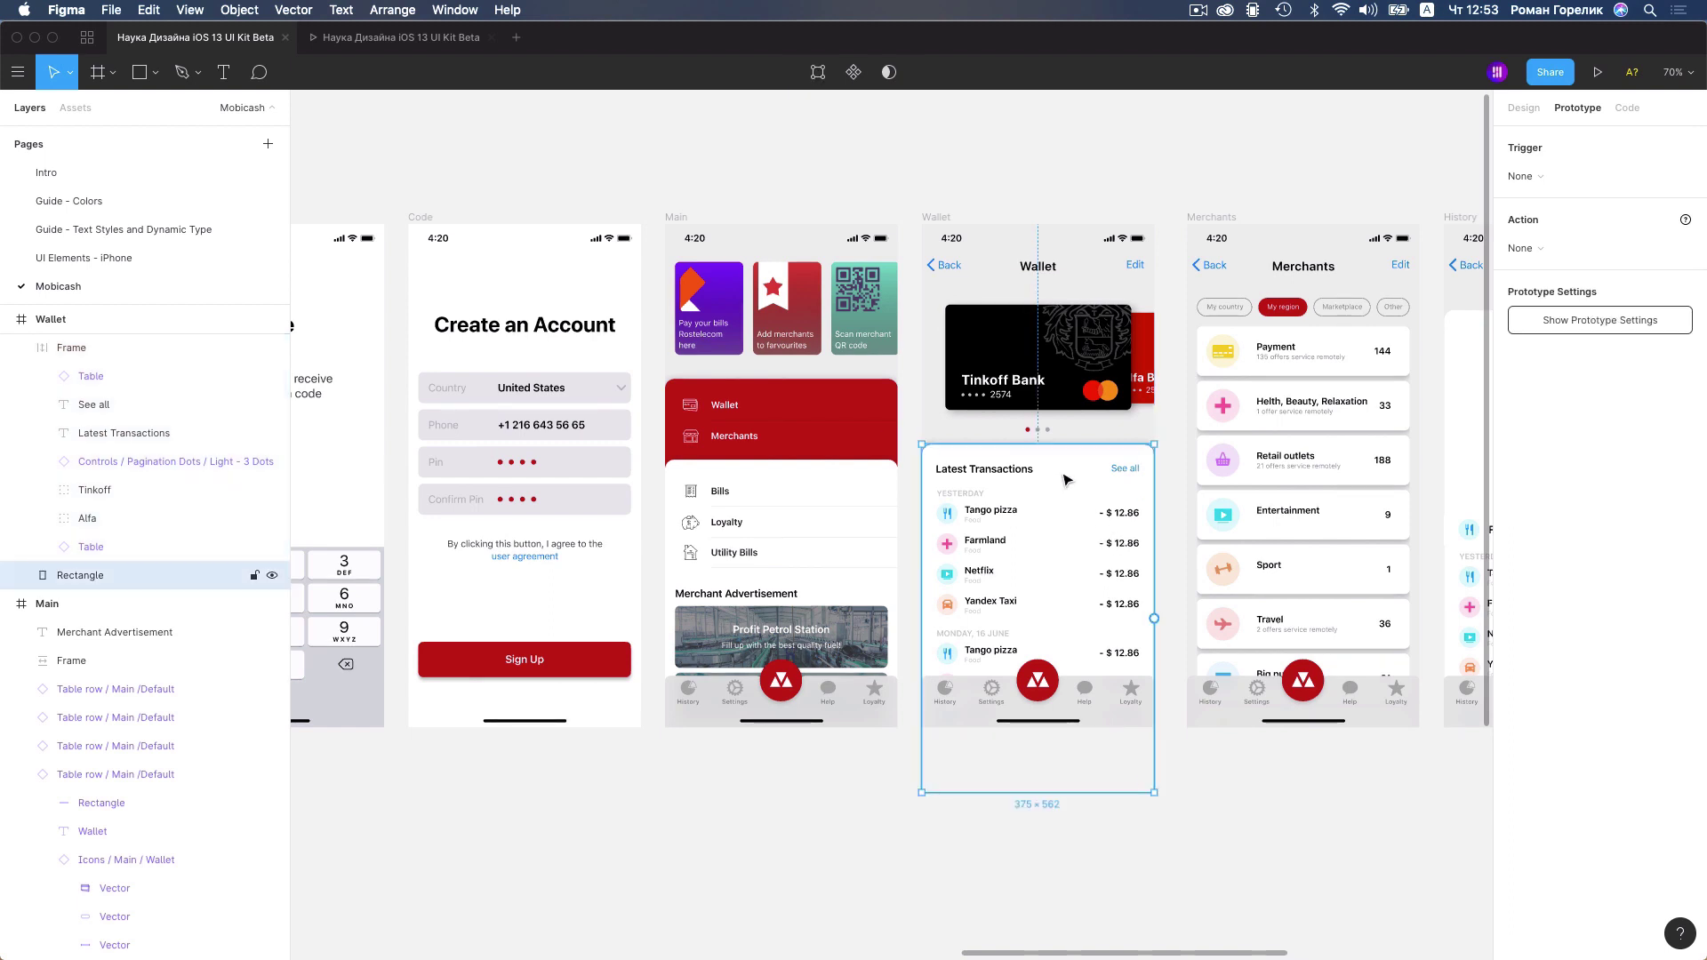
mouse_move(94, 572)
left_mouse_down()
mouse_move(110, 563)
mouse_move(105, 578)
left_mouse_up()
left_click(365, 40)
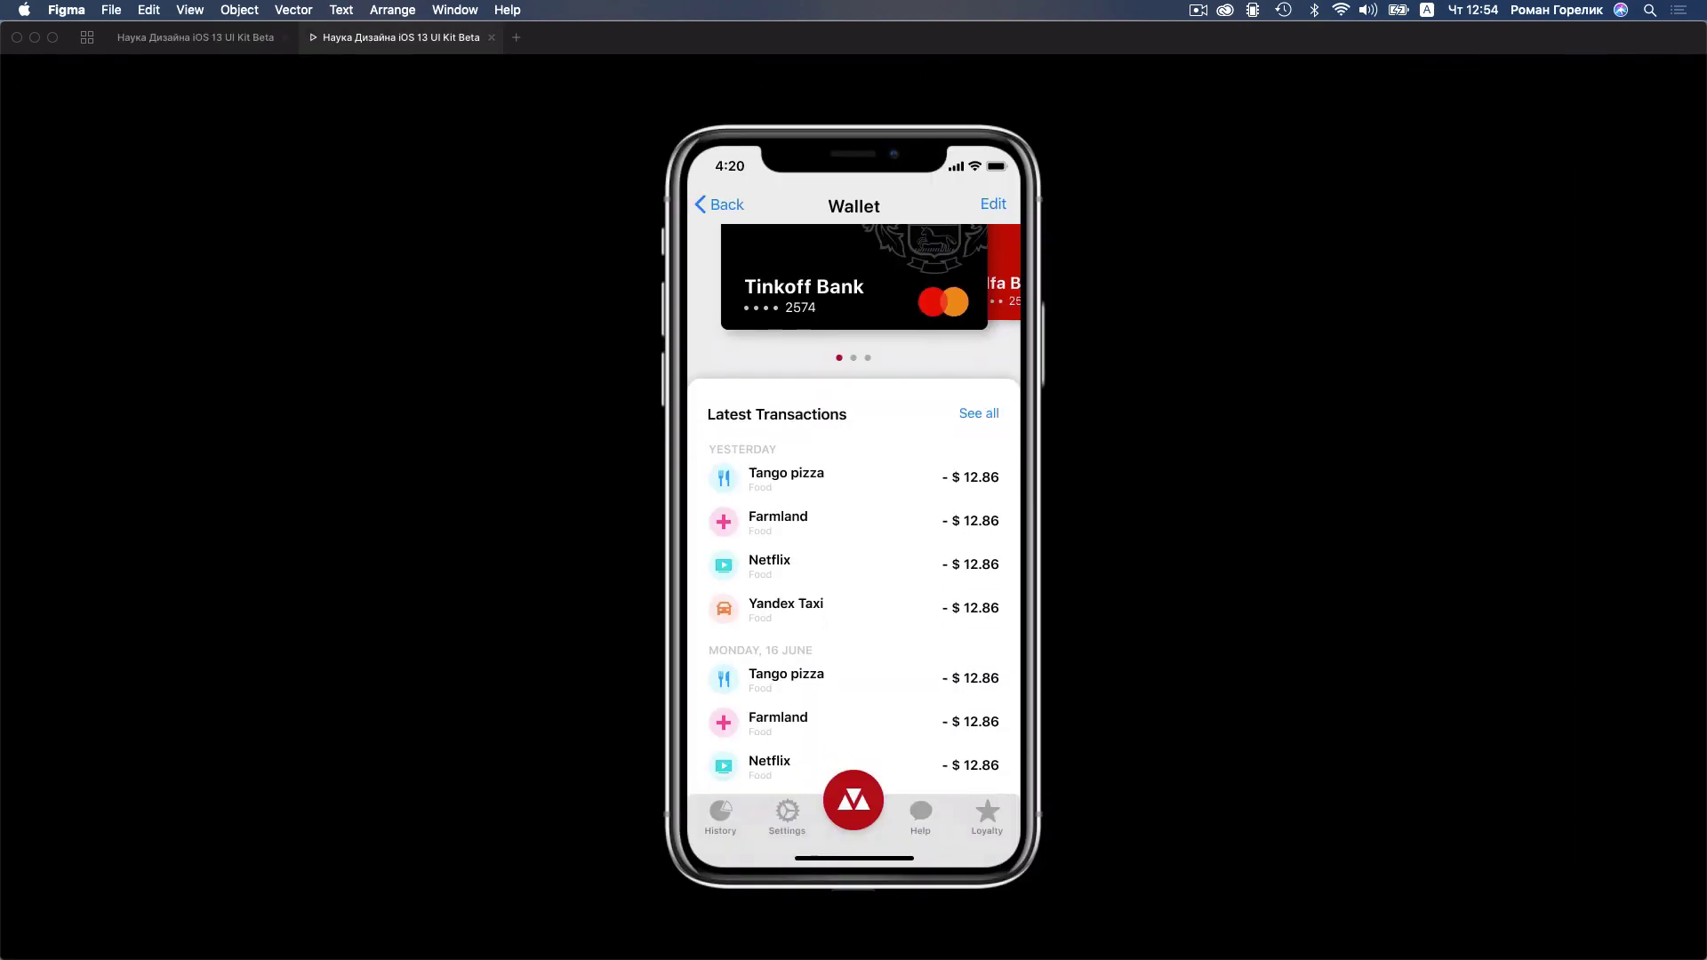
Scroll the Wallet screen's content in the prototype preview
scroll(887, 472, "down", 3)
scroll(733, 195, "up", 3)
scroll(734, 196, "up", 2)
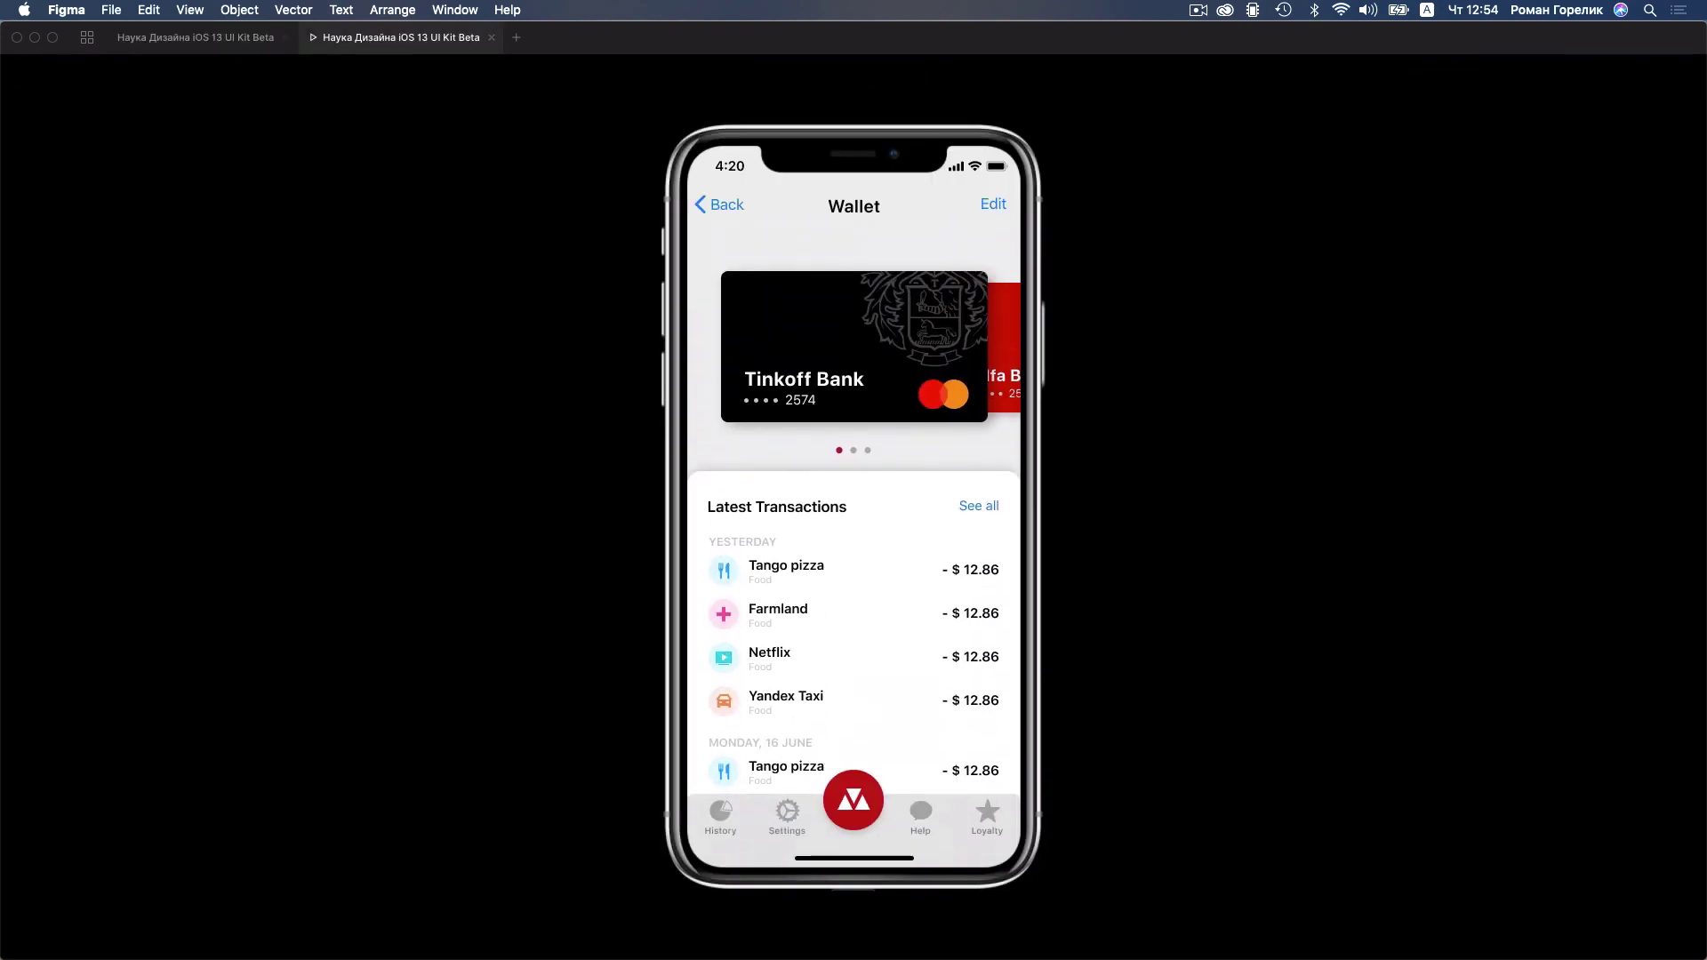
scroll(733, 195, "down", 3)
scroll(734, 195, "up", 3)
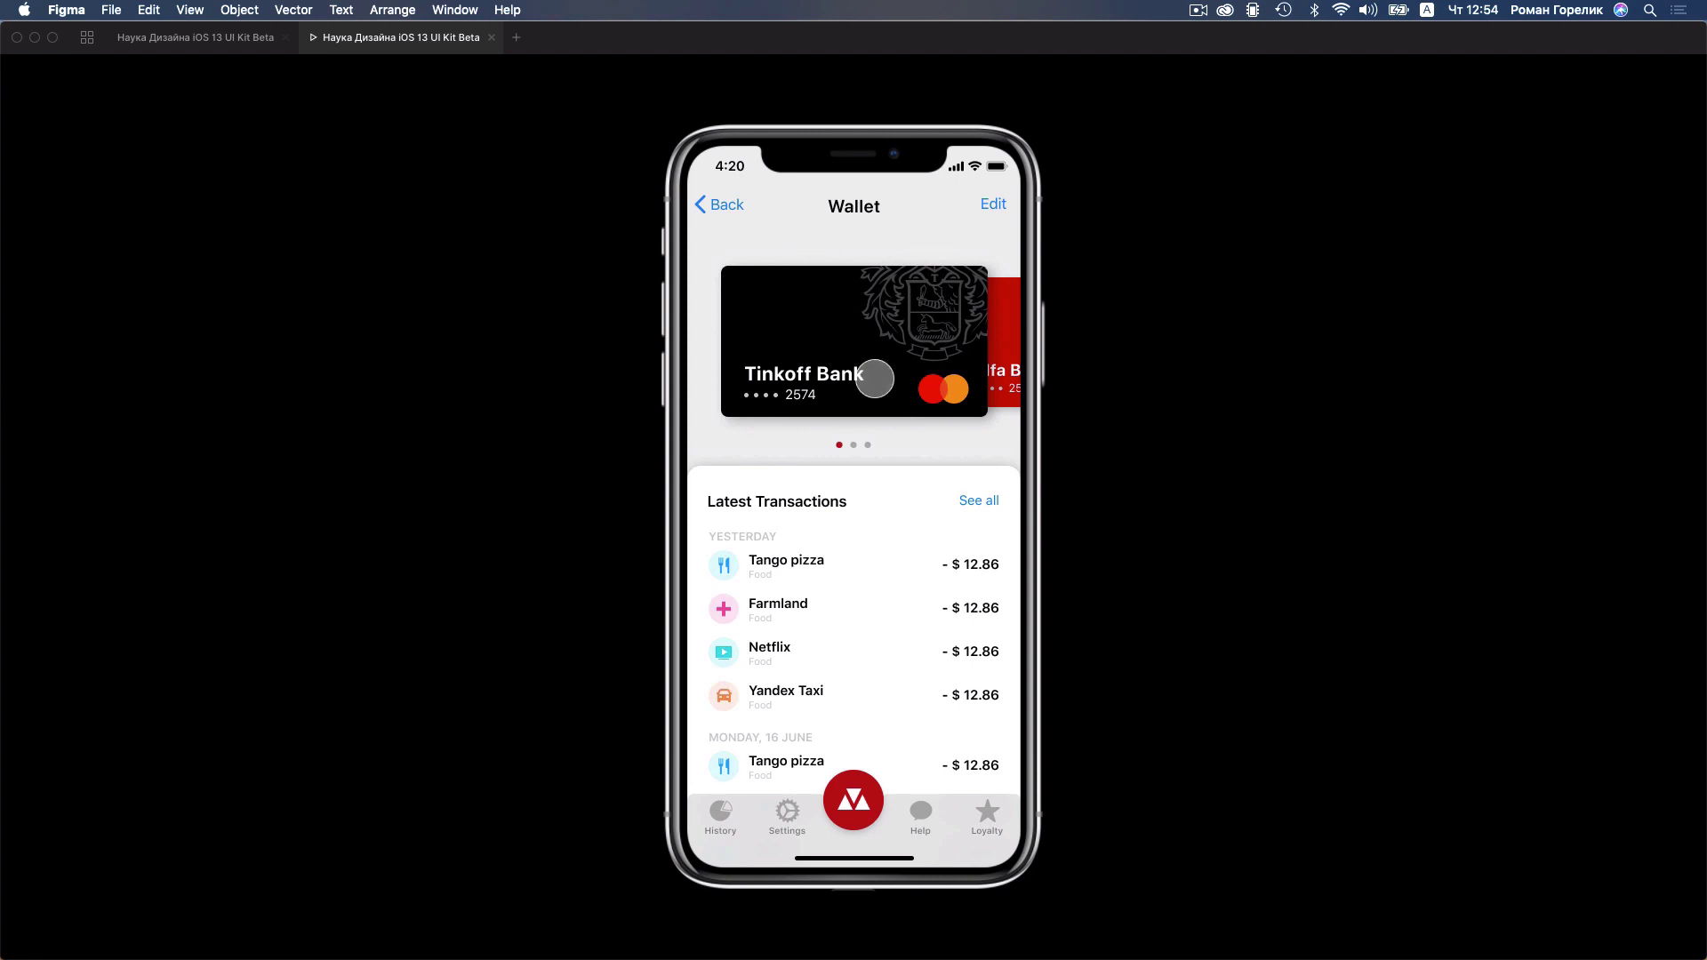
mouse_move(869, 370)
left_mouse_down()
mouse_move(869, 313)
mouse_move(912, 311)
left_mouse_up()
scroll(904, 447, "down", 2)
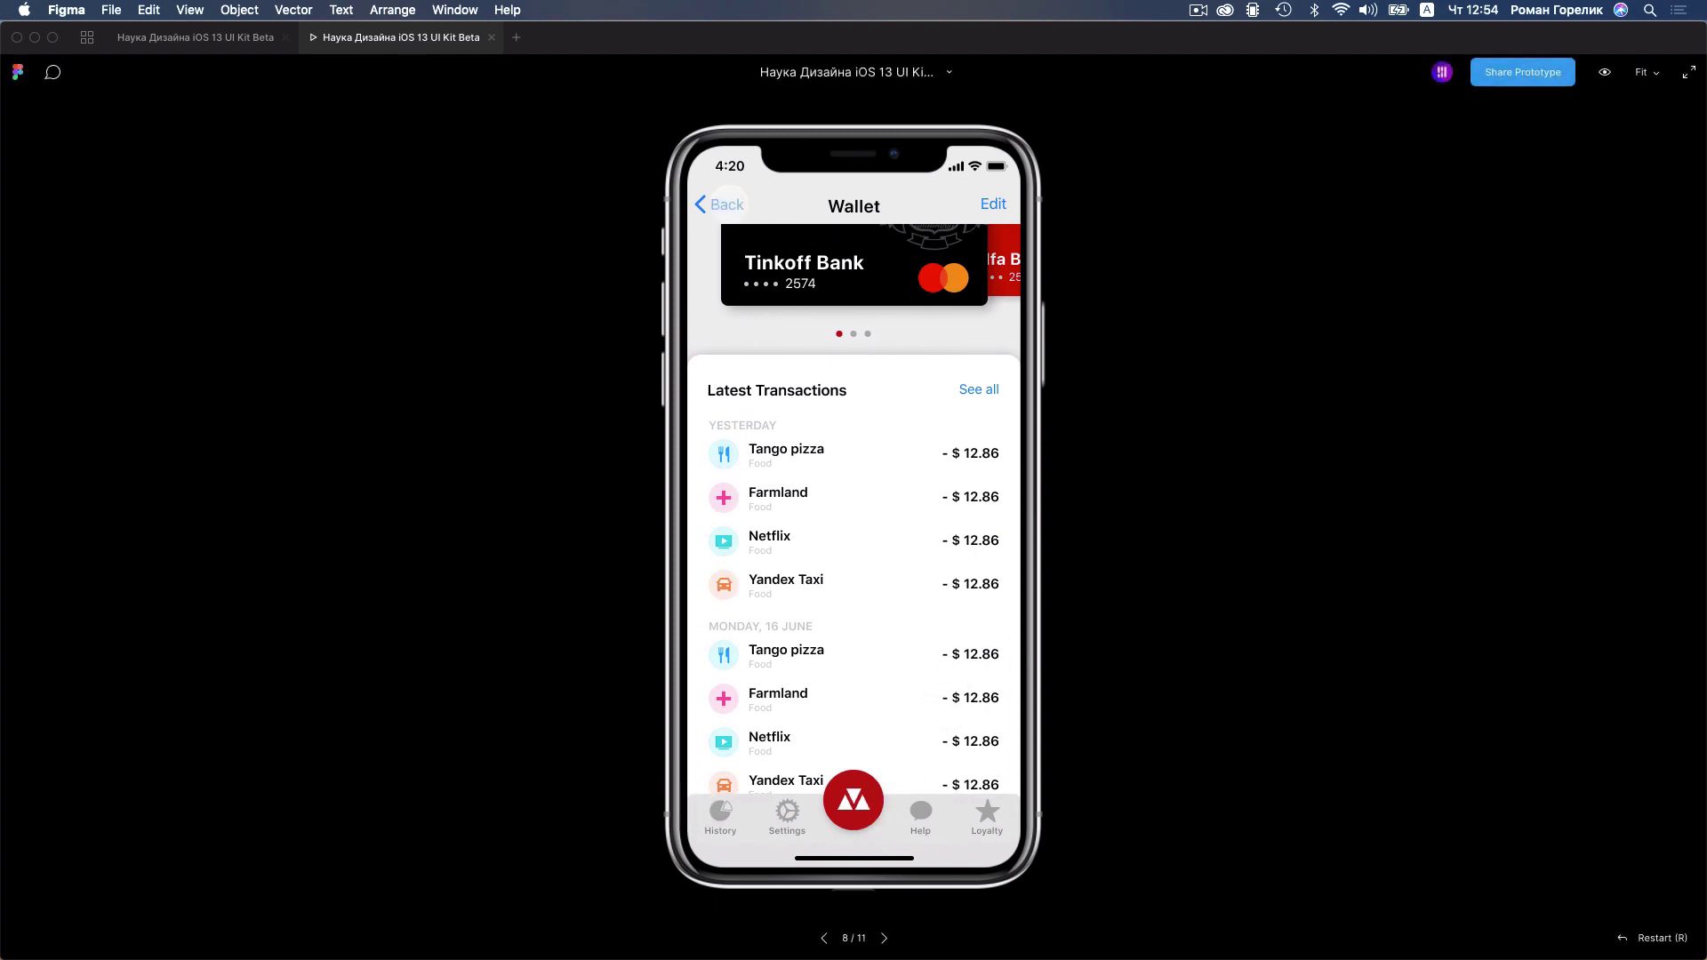
Visit History and Merchants from the main menu, scrolling the merchants list, returning each time
left_click(727, 204)
left_click(719, 819)
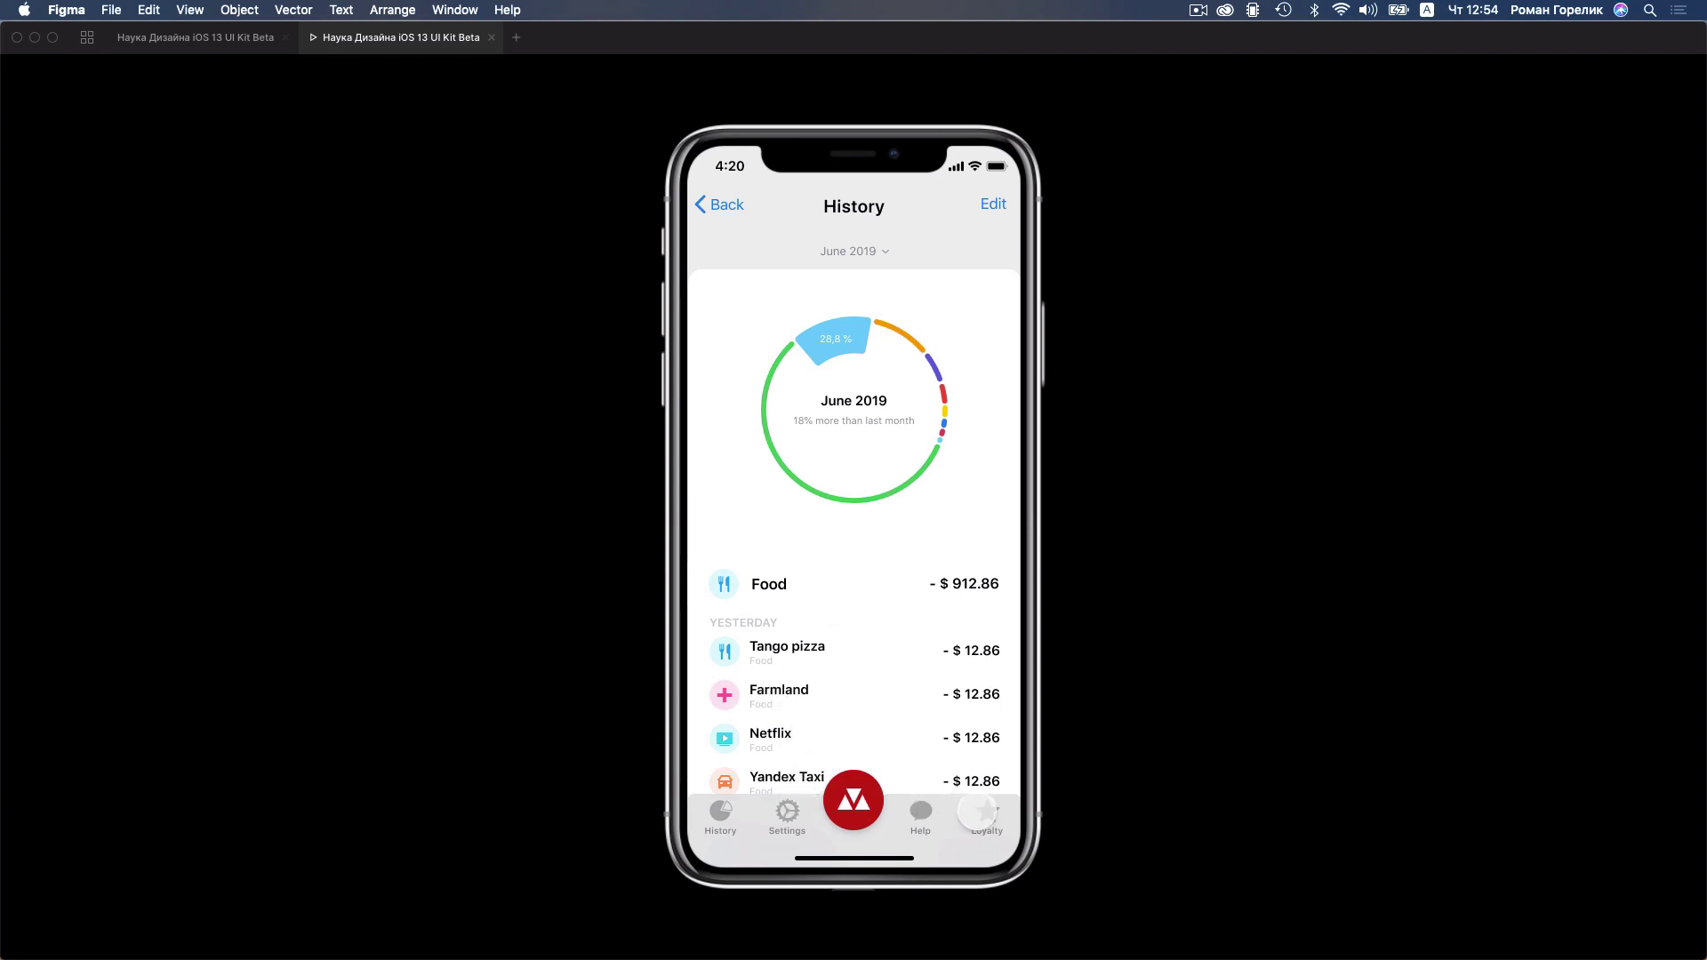
left_click(976, 814)
left_click(738, 187)
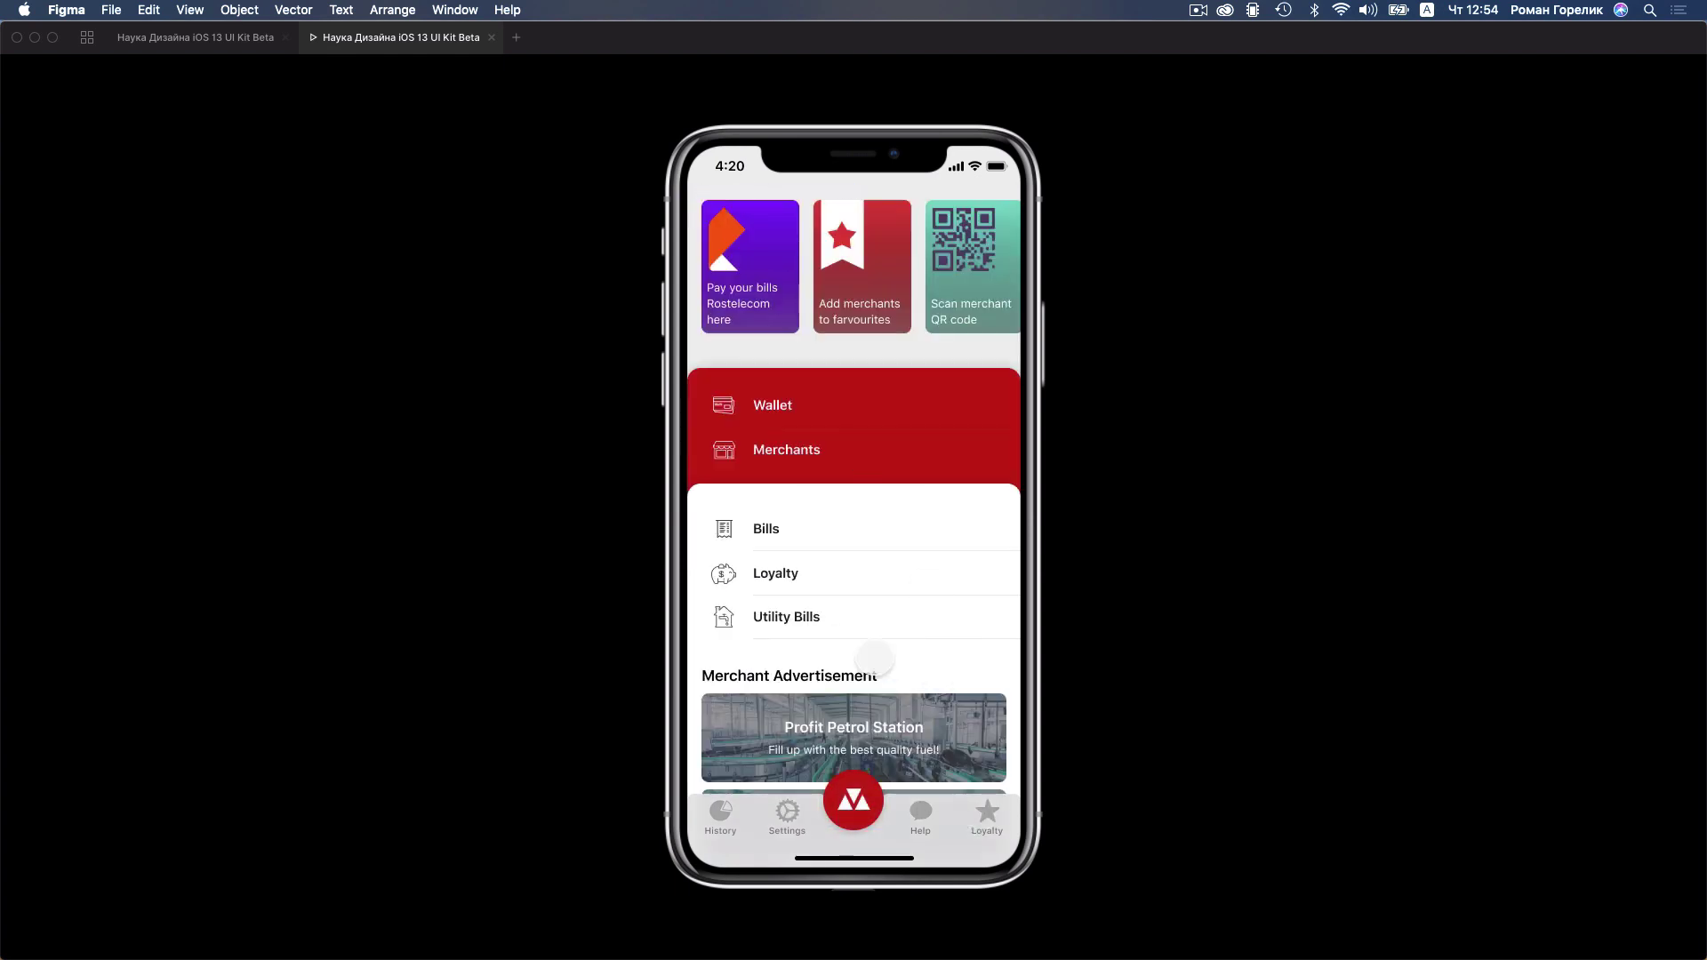
left_click(778, 476)
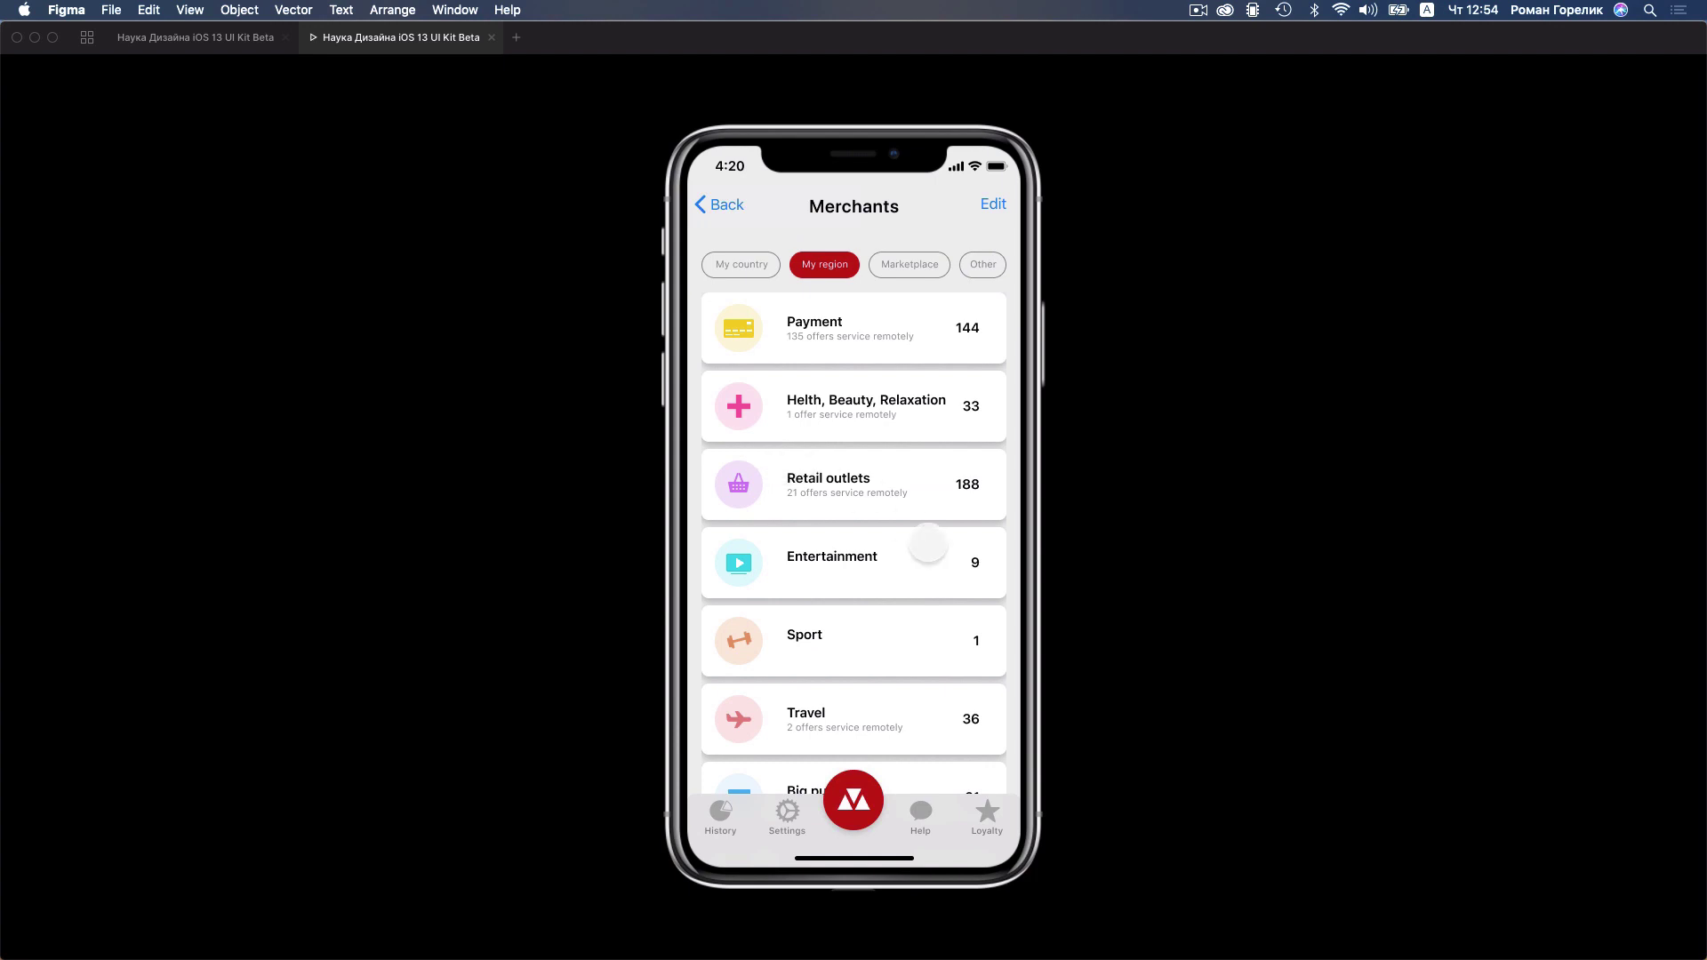
left_click_drag(928, 545, 930, 502)
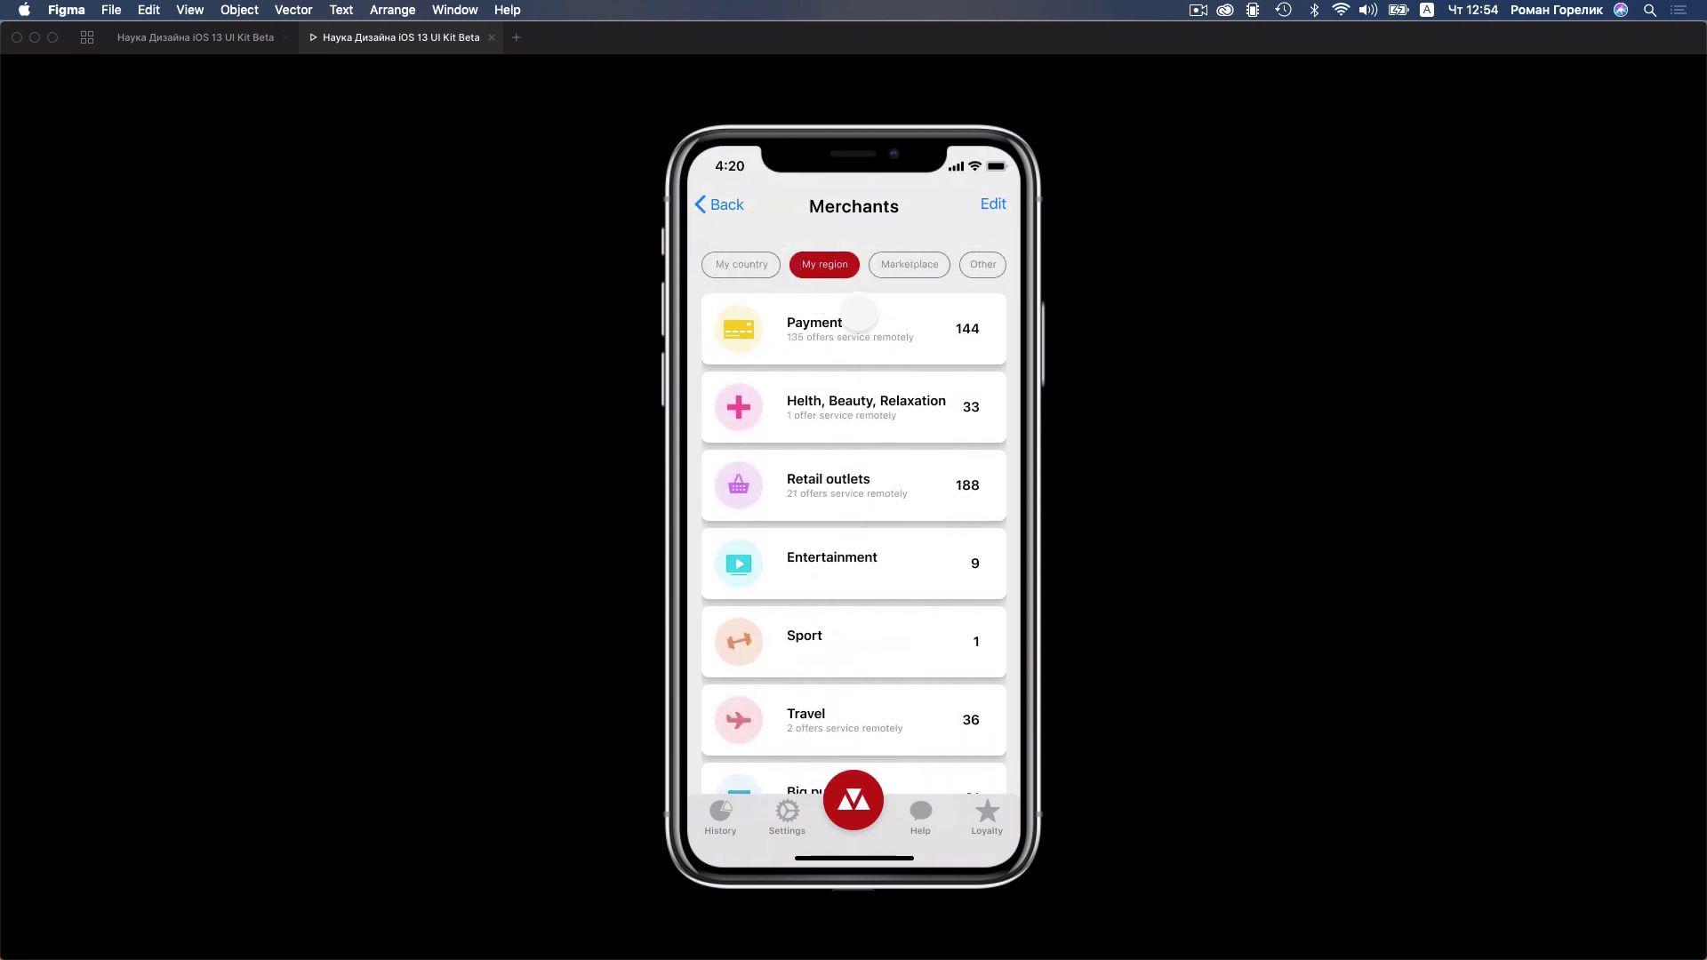
left_click_drag(920, 542, 920, 511)
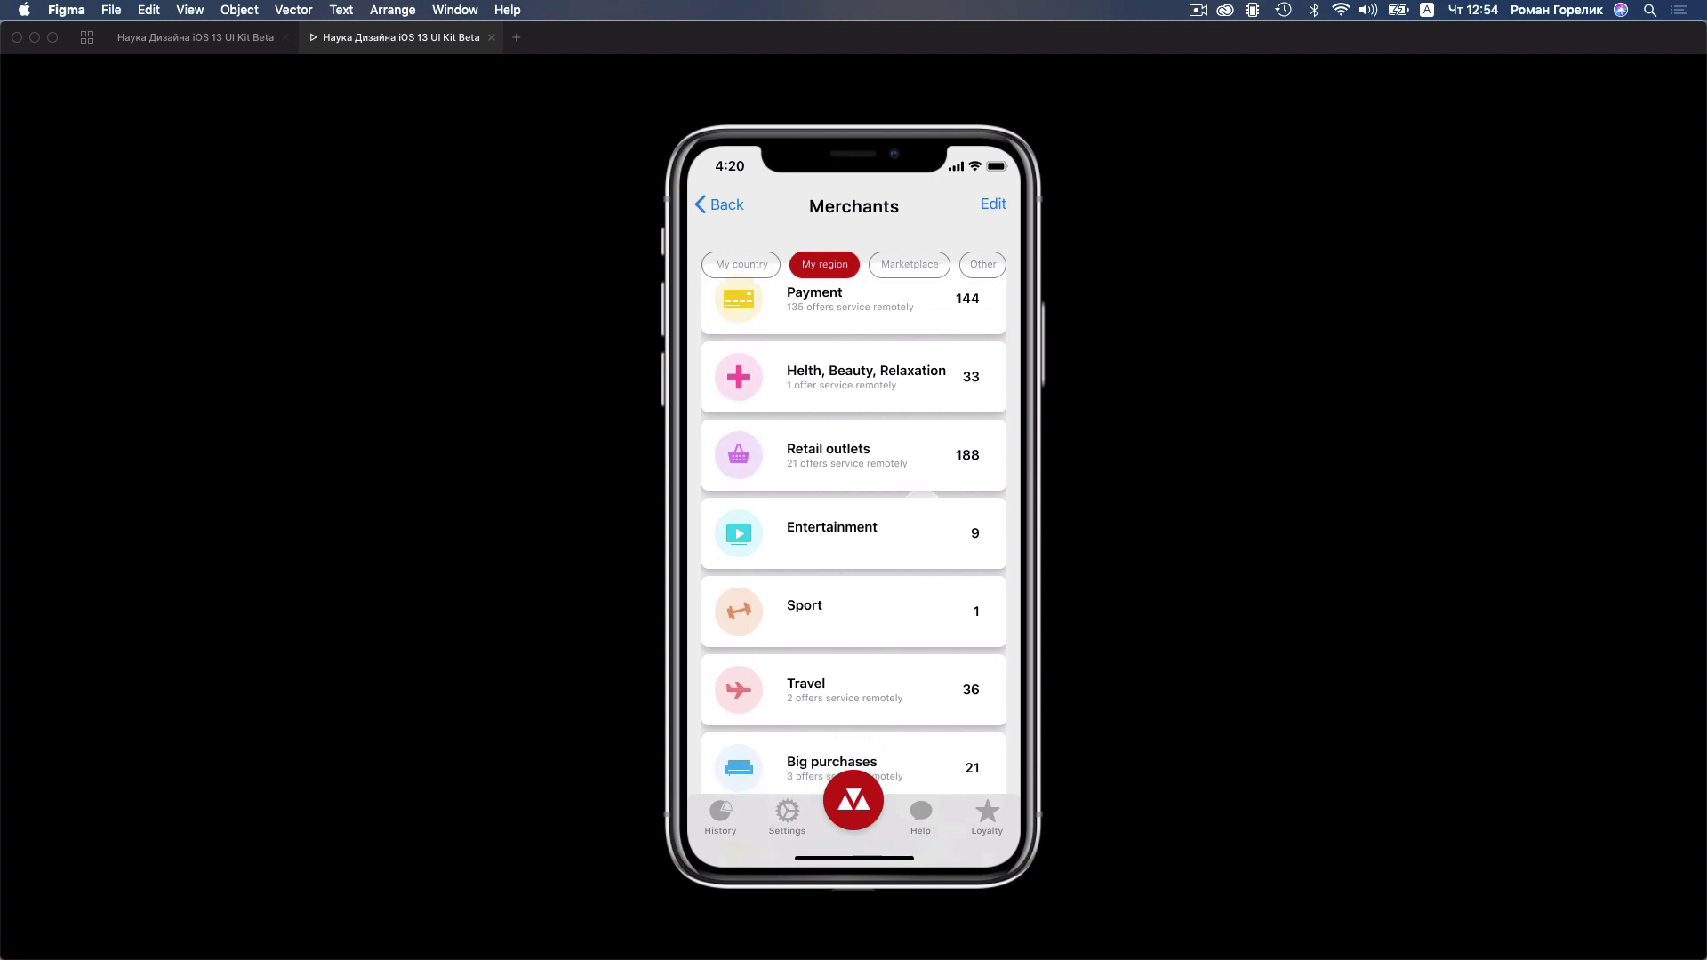
left_click(720, 205)
Swipe the promo cards, open Pay bill from the centre button, and close the preview
left_click_drag(808, 253, 655, 240)
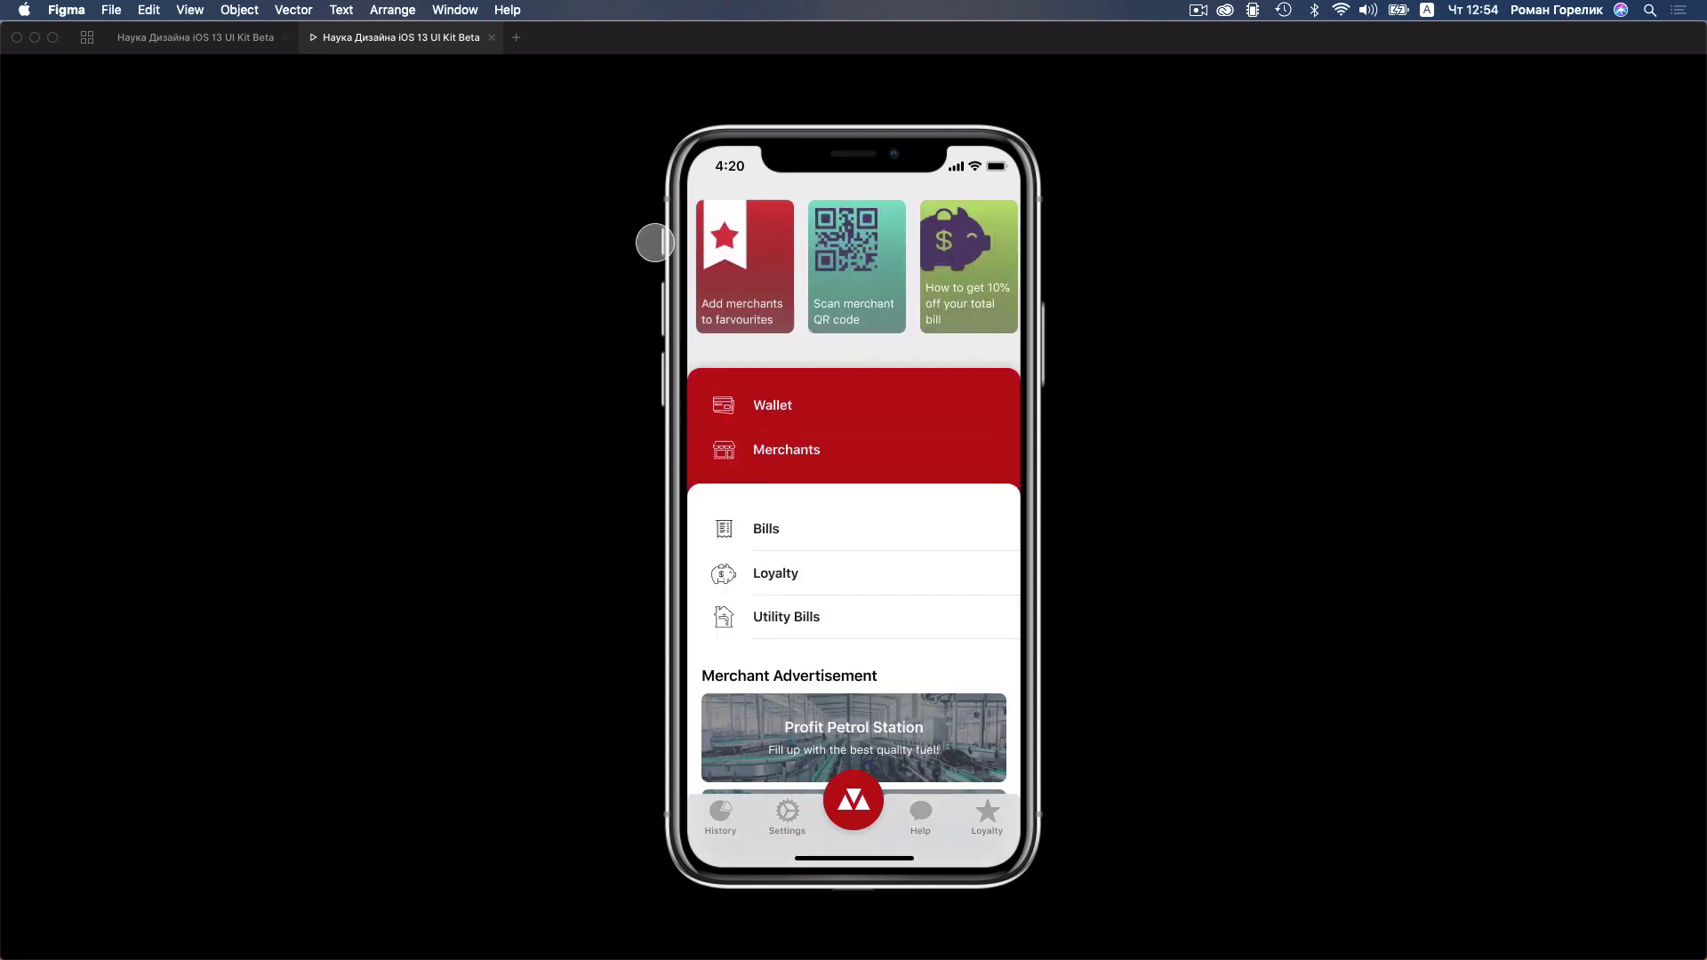
left_click(862, 784)
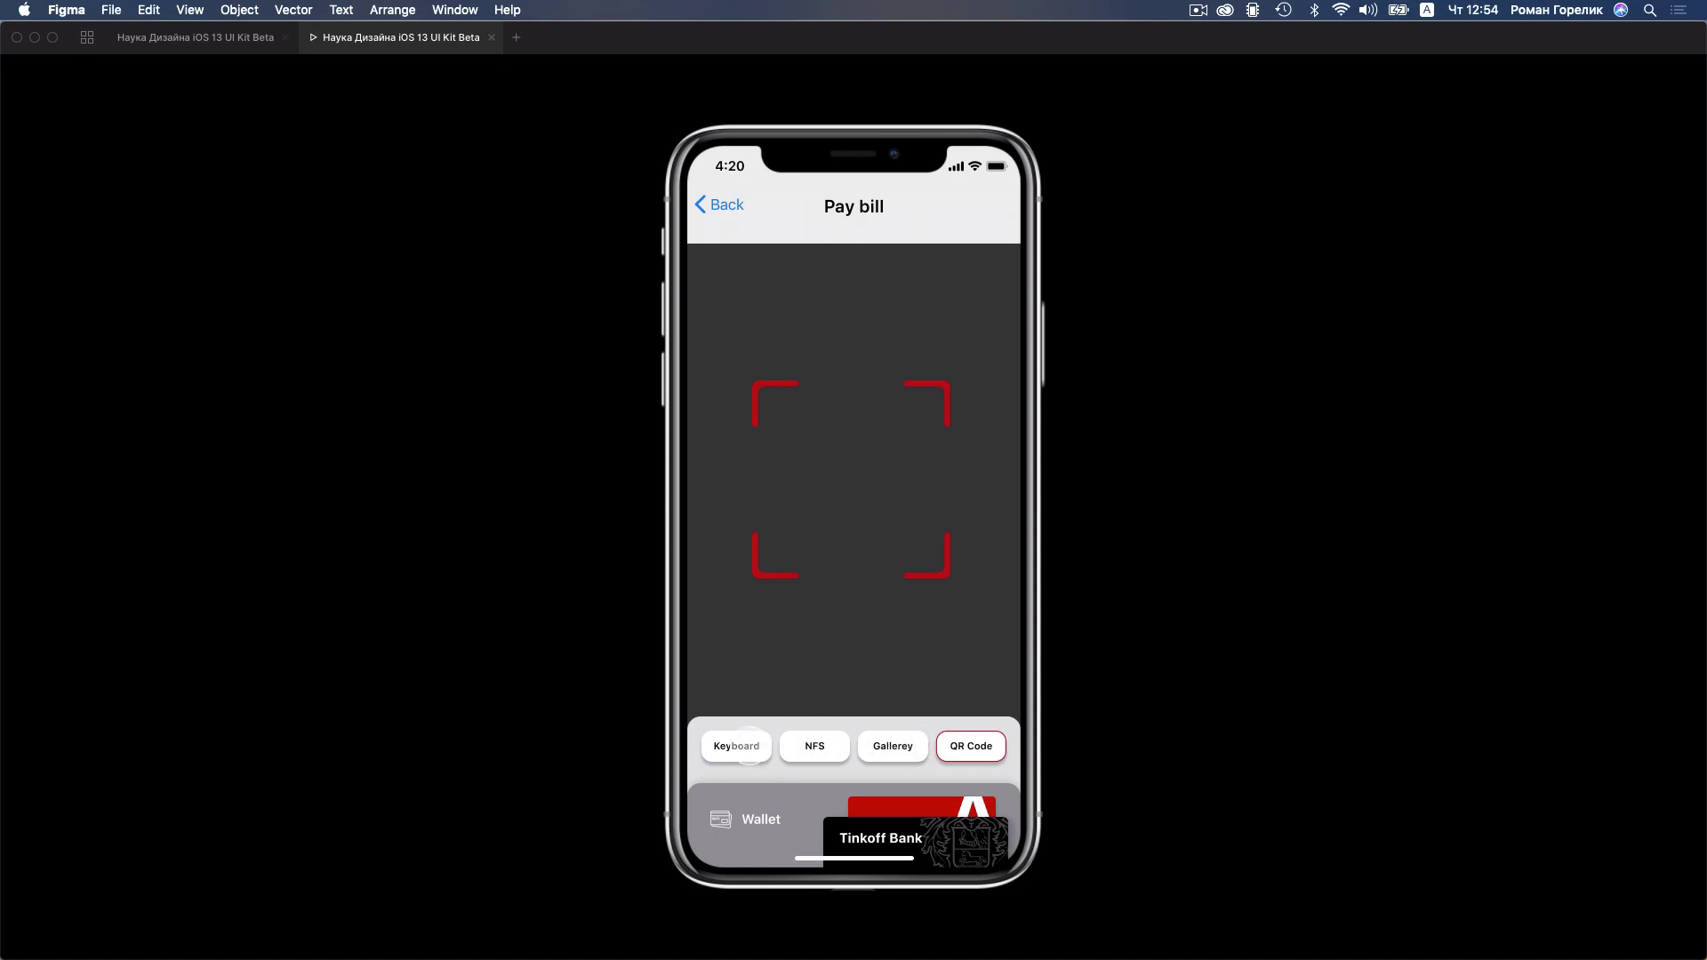
left_click(276, 39)
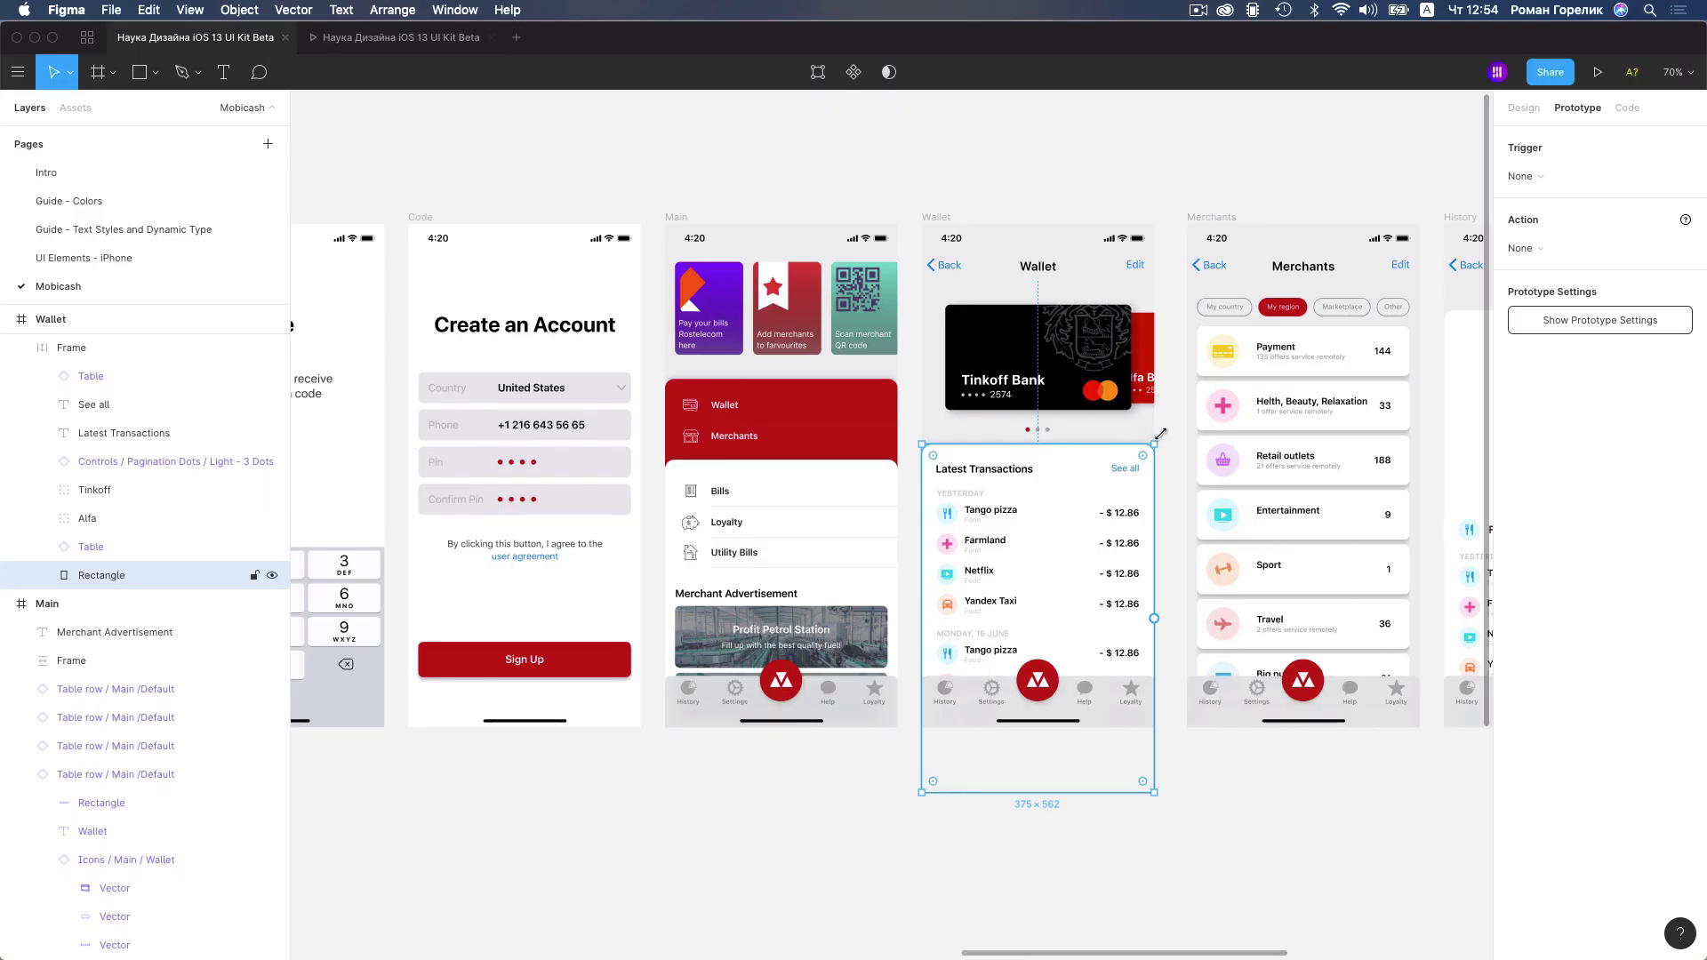
Select the four Merchants filter tabs and collapse their layers in the Layers panel
left_click(1174, 438)
double_click(1383, 313)
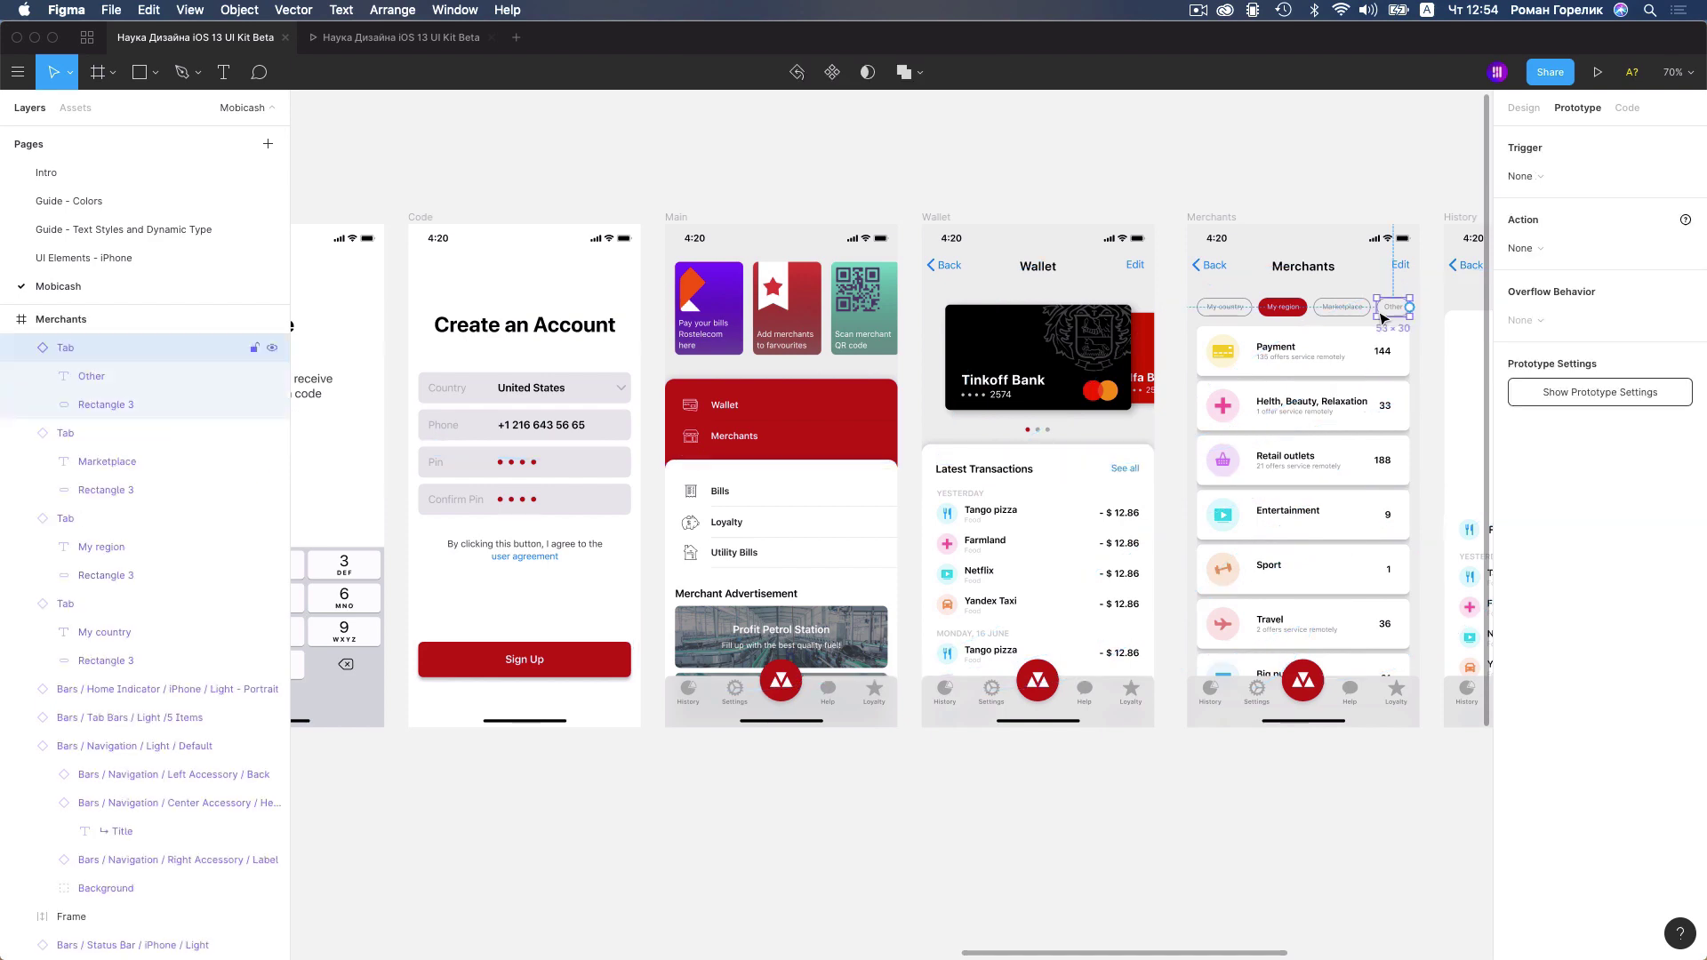
scroll(1357, 338, "up", 5)
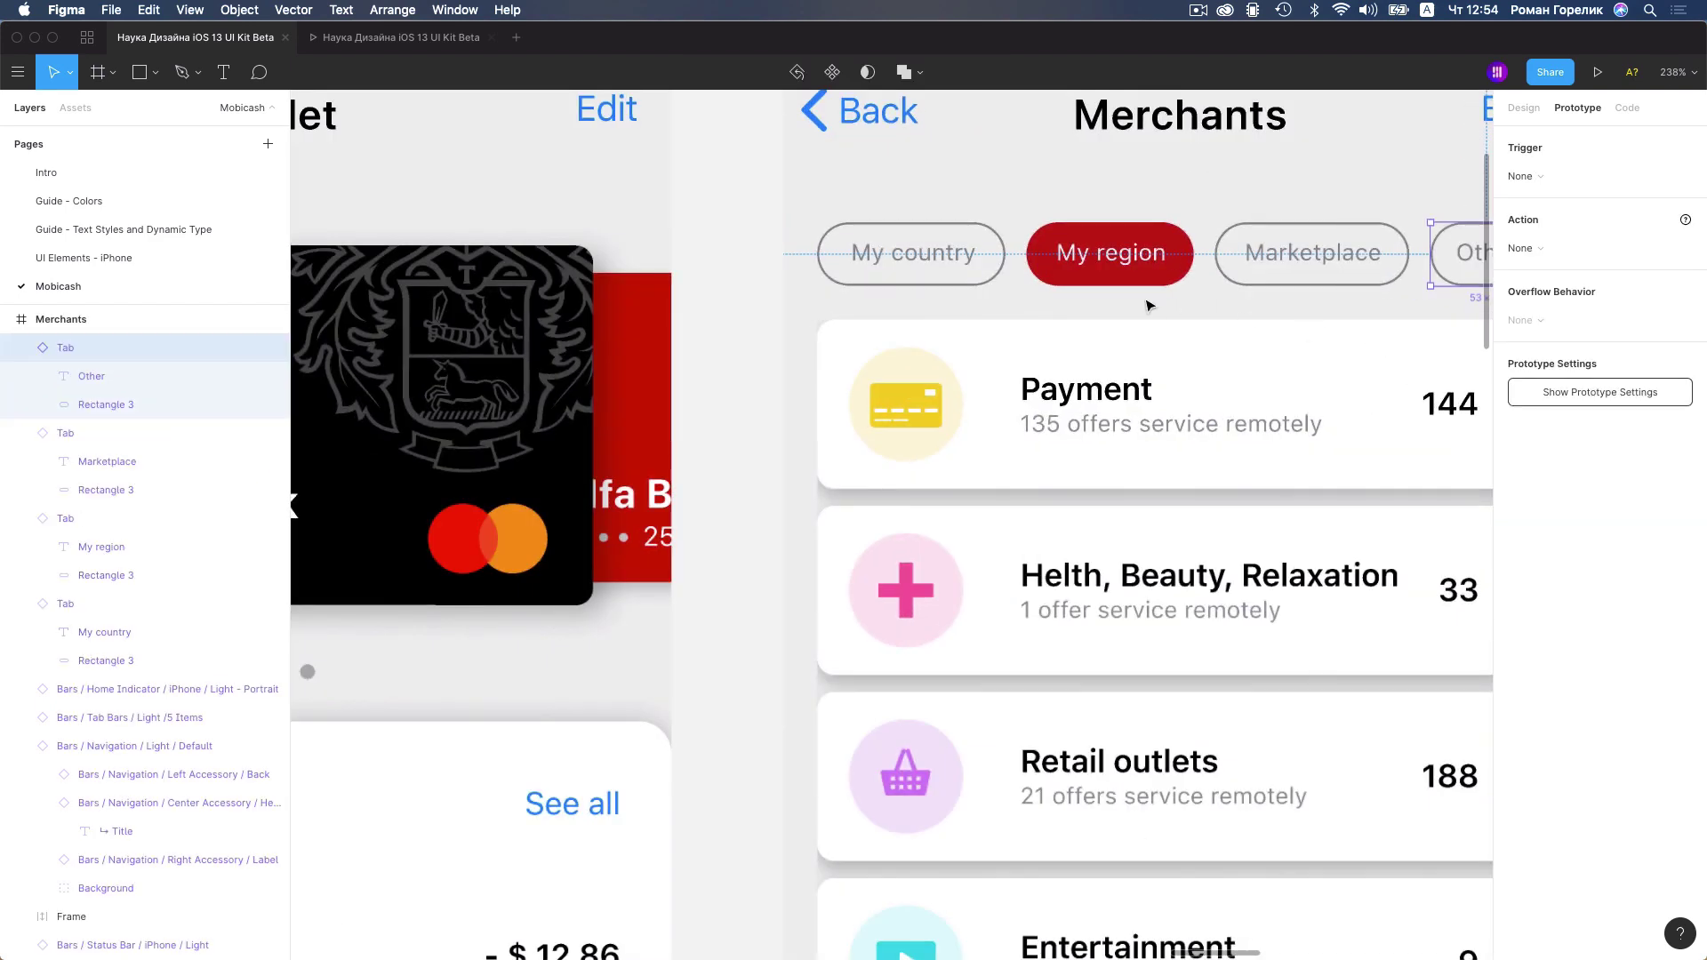
left_click_drag(738, 209, 1363, 283)
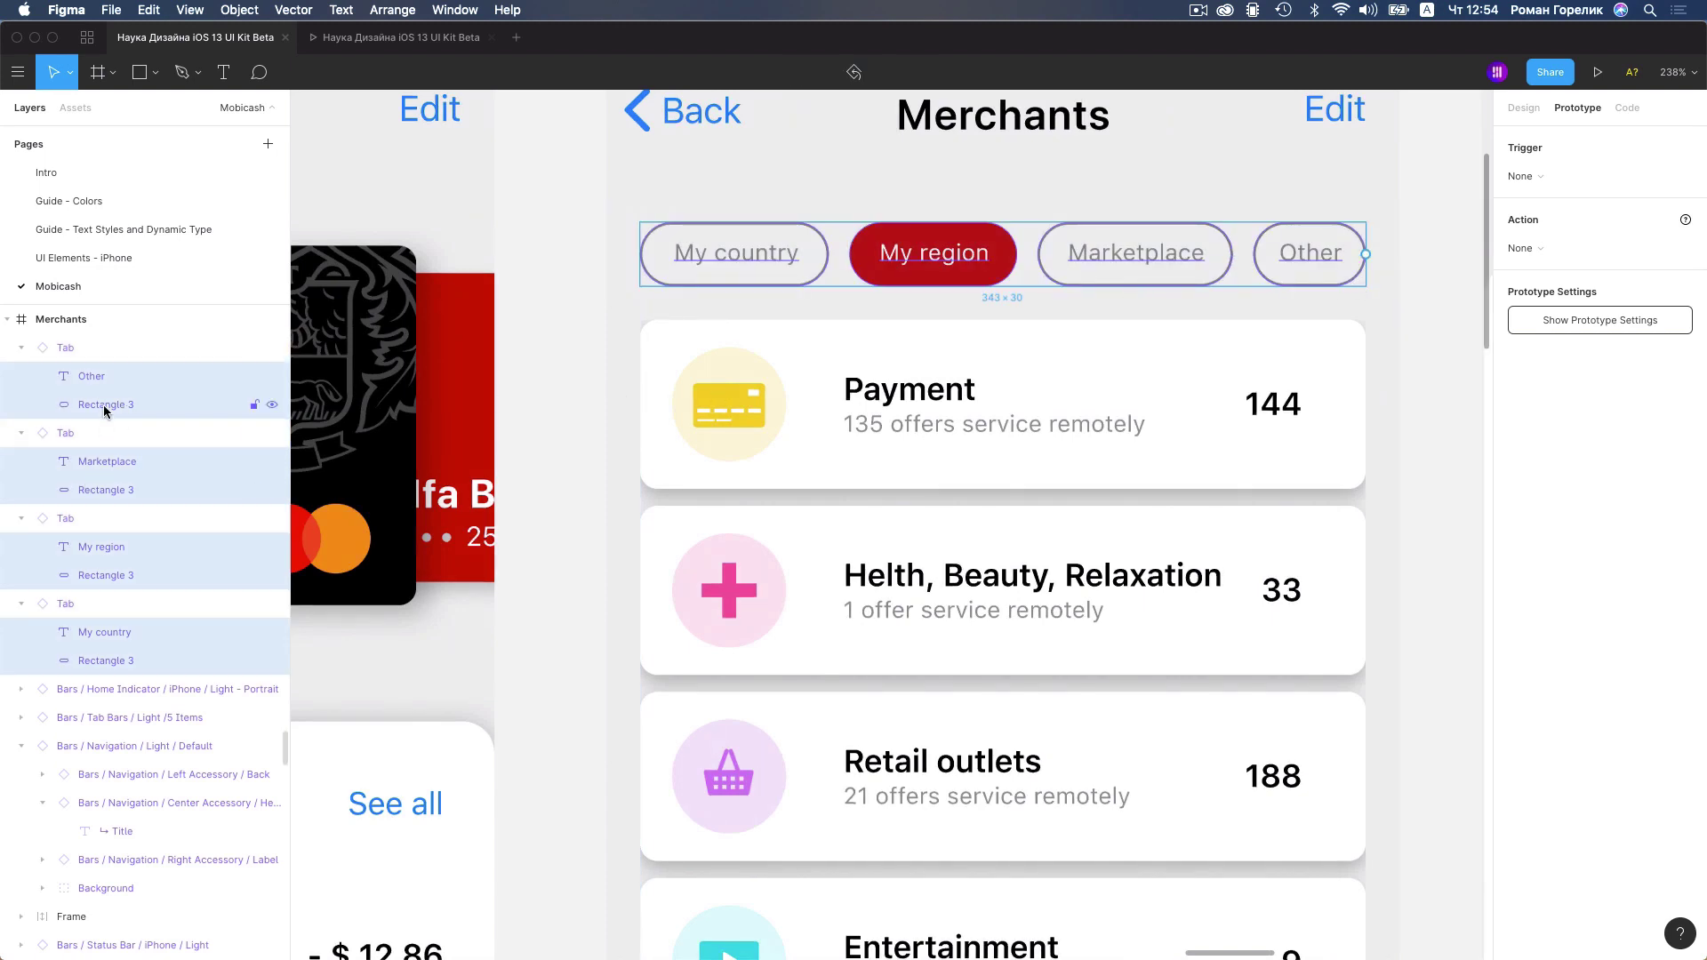
left_click(30, 356)
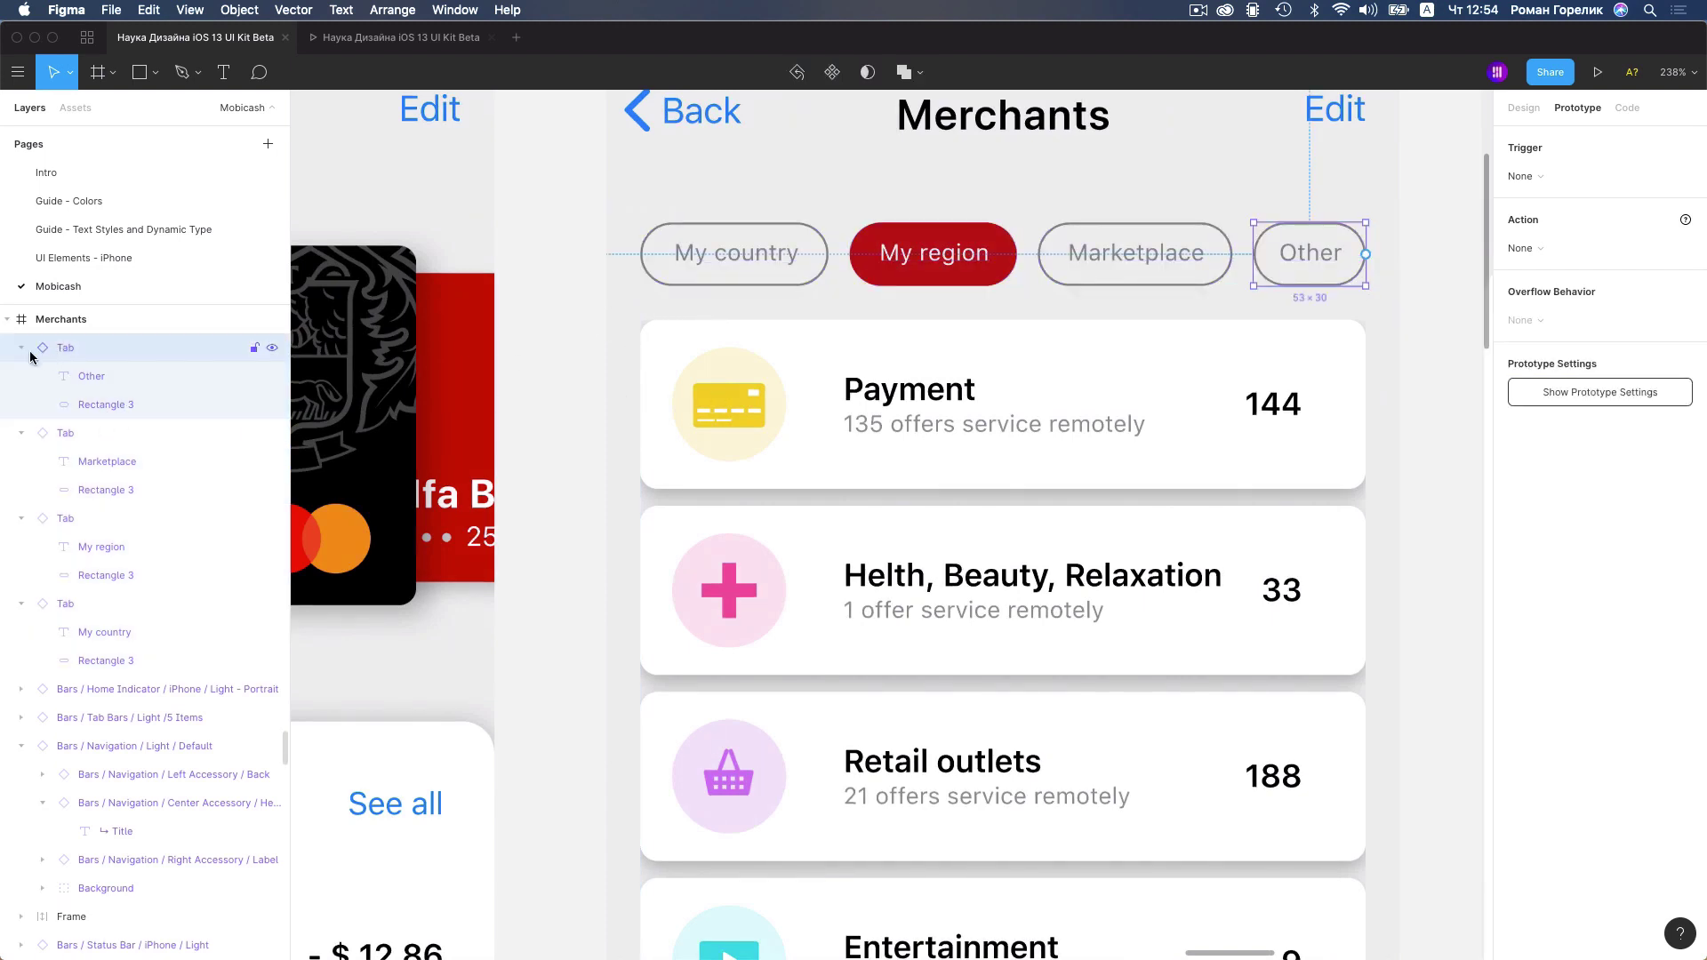
left_click(21, 348)
left_click(22, 404)
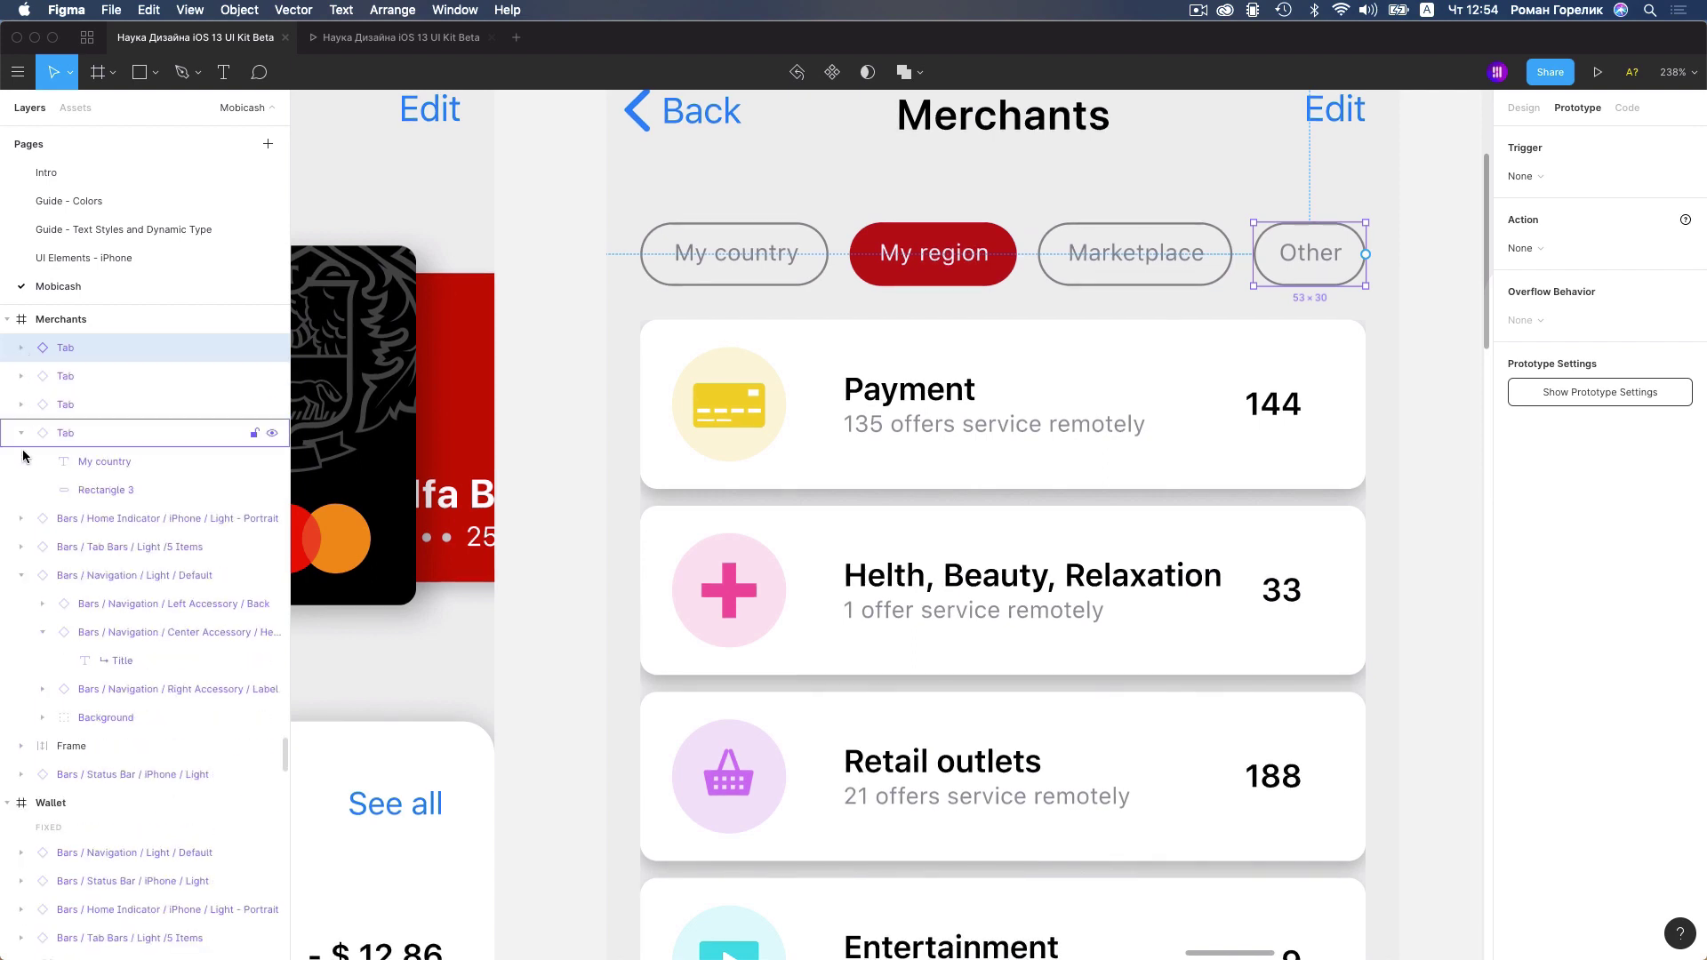
left_click(21, 435)
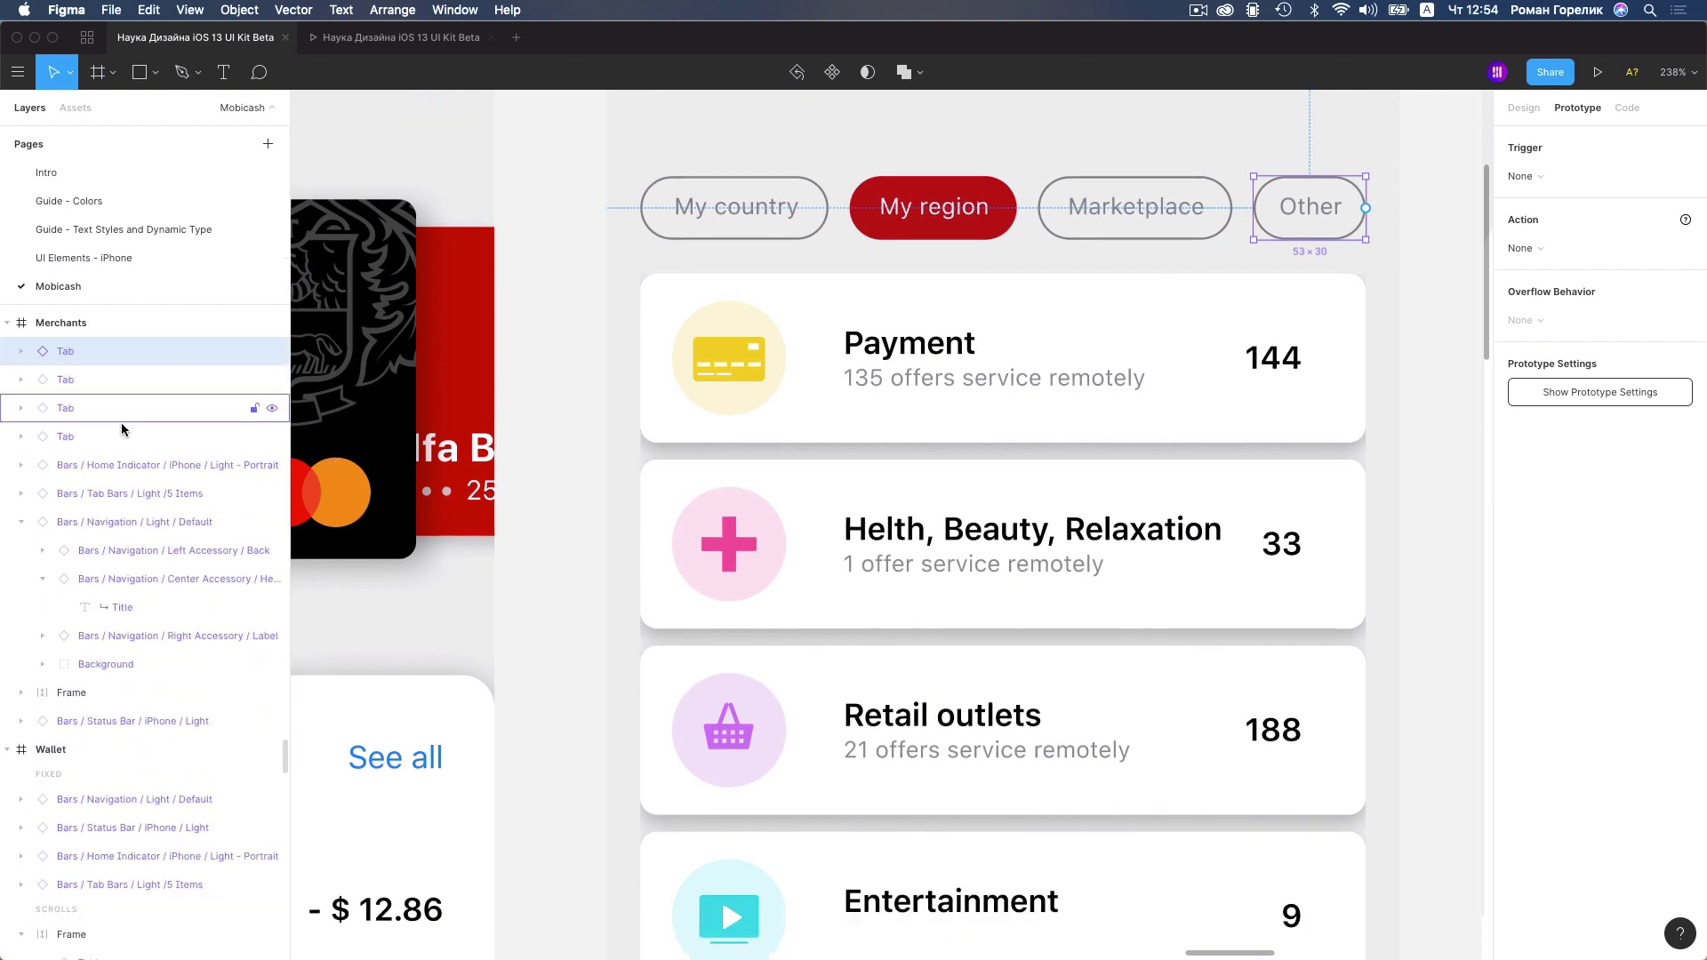
Move the four tab layers into the Merchants scrolling list frame
left_click(71, 693)
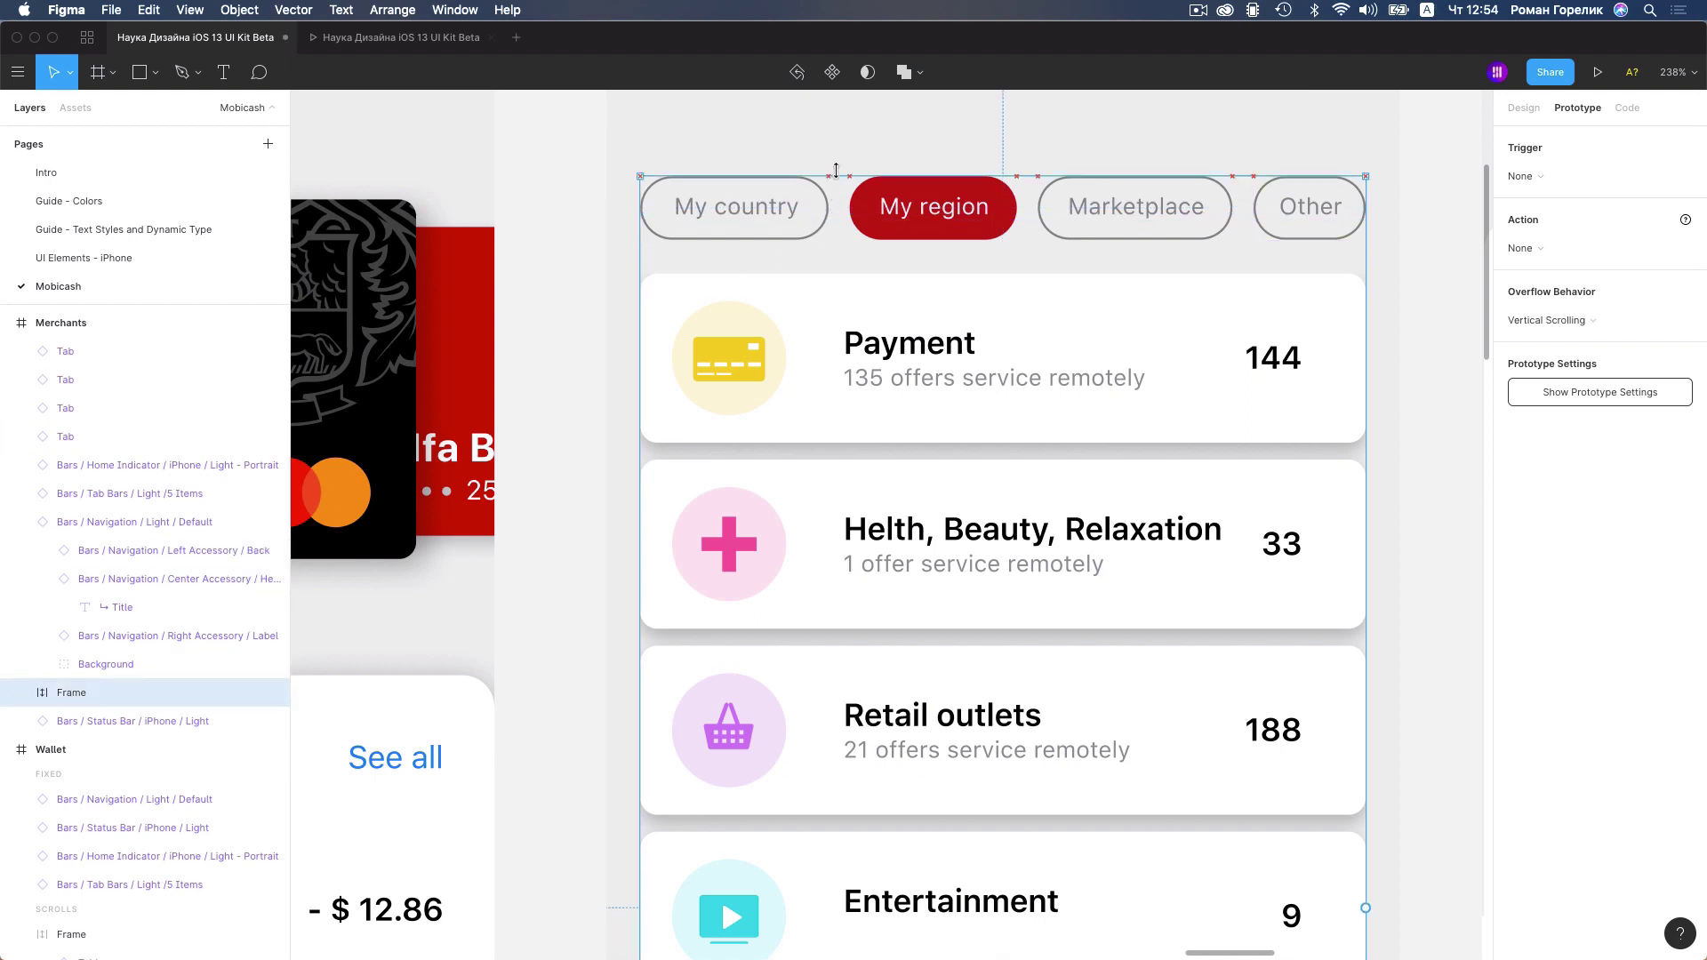
left_click(65, 352)
left_click(71, 436, "shift")
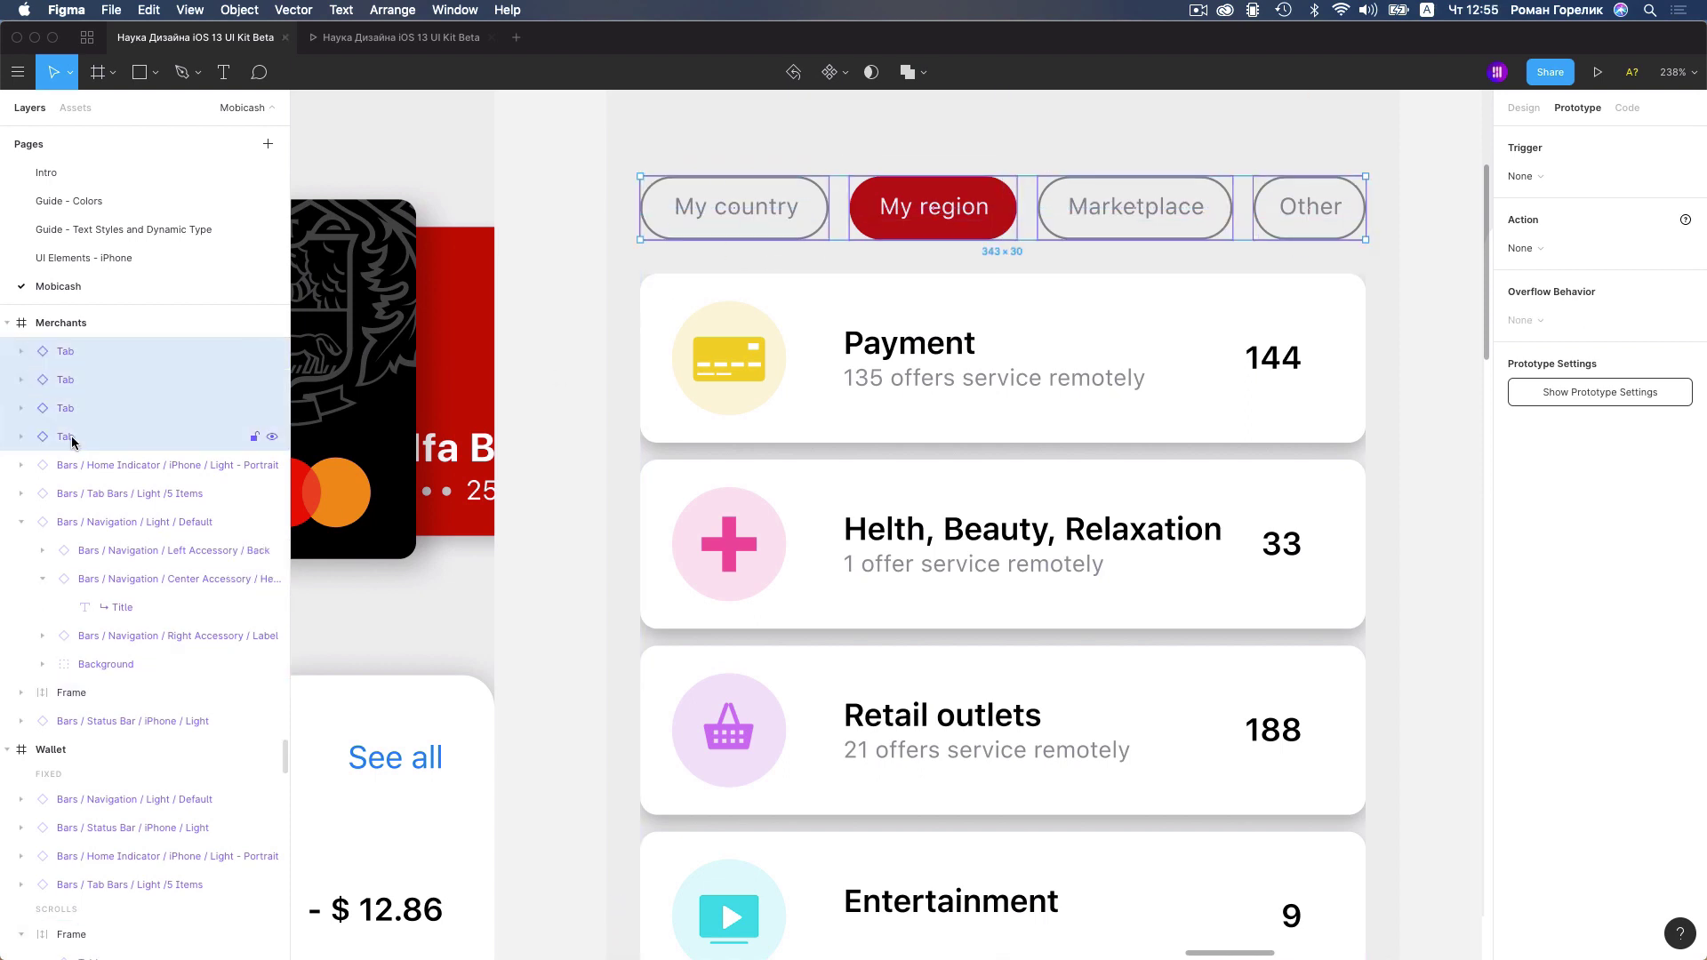
left_click_drag(65, 696, 71, 684)
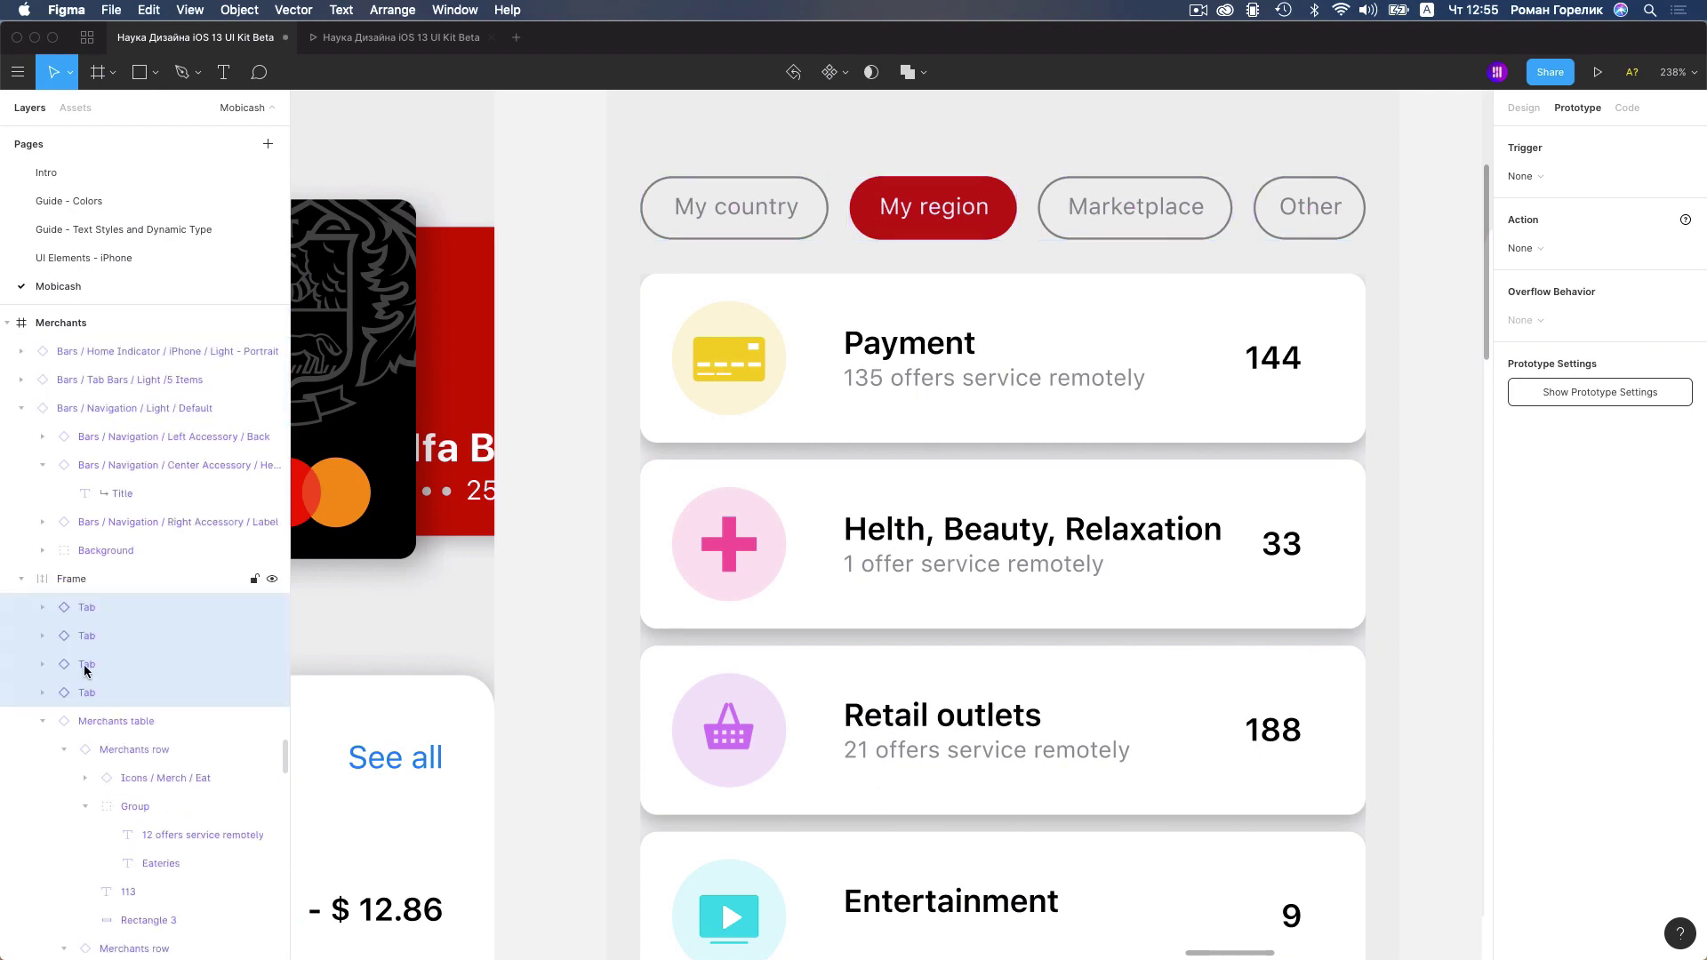
scroll(711, 381, "down", 3)
Link the Pay bill Keyboard button to the keypad Pay bill screen and start the prototype preview
scroll(712, 381, "down", 3)
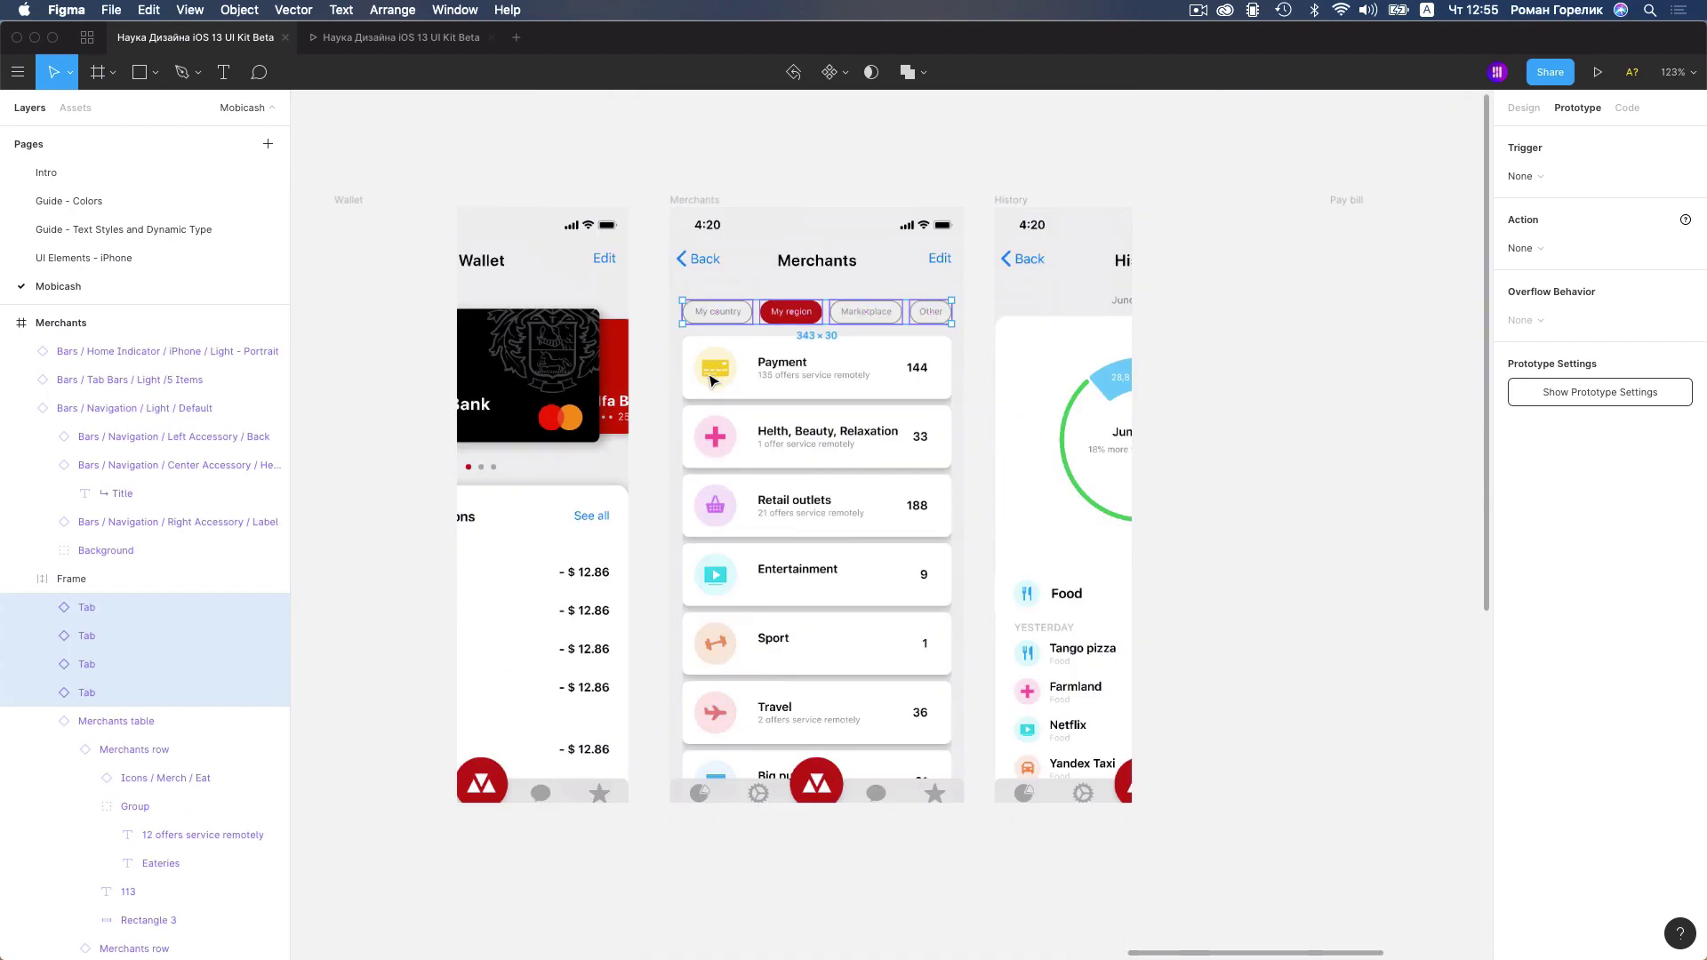
scroll(712, 381, "down", 3)
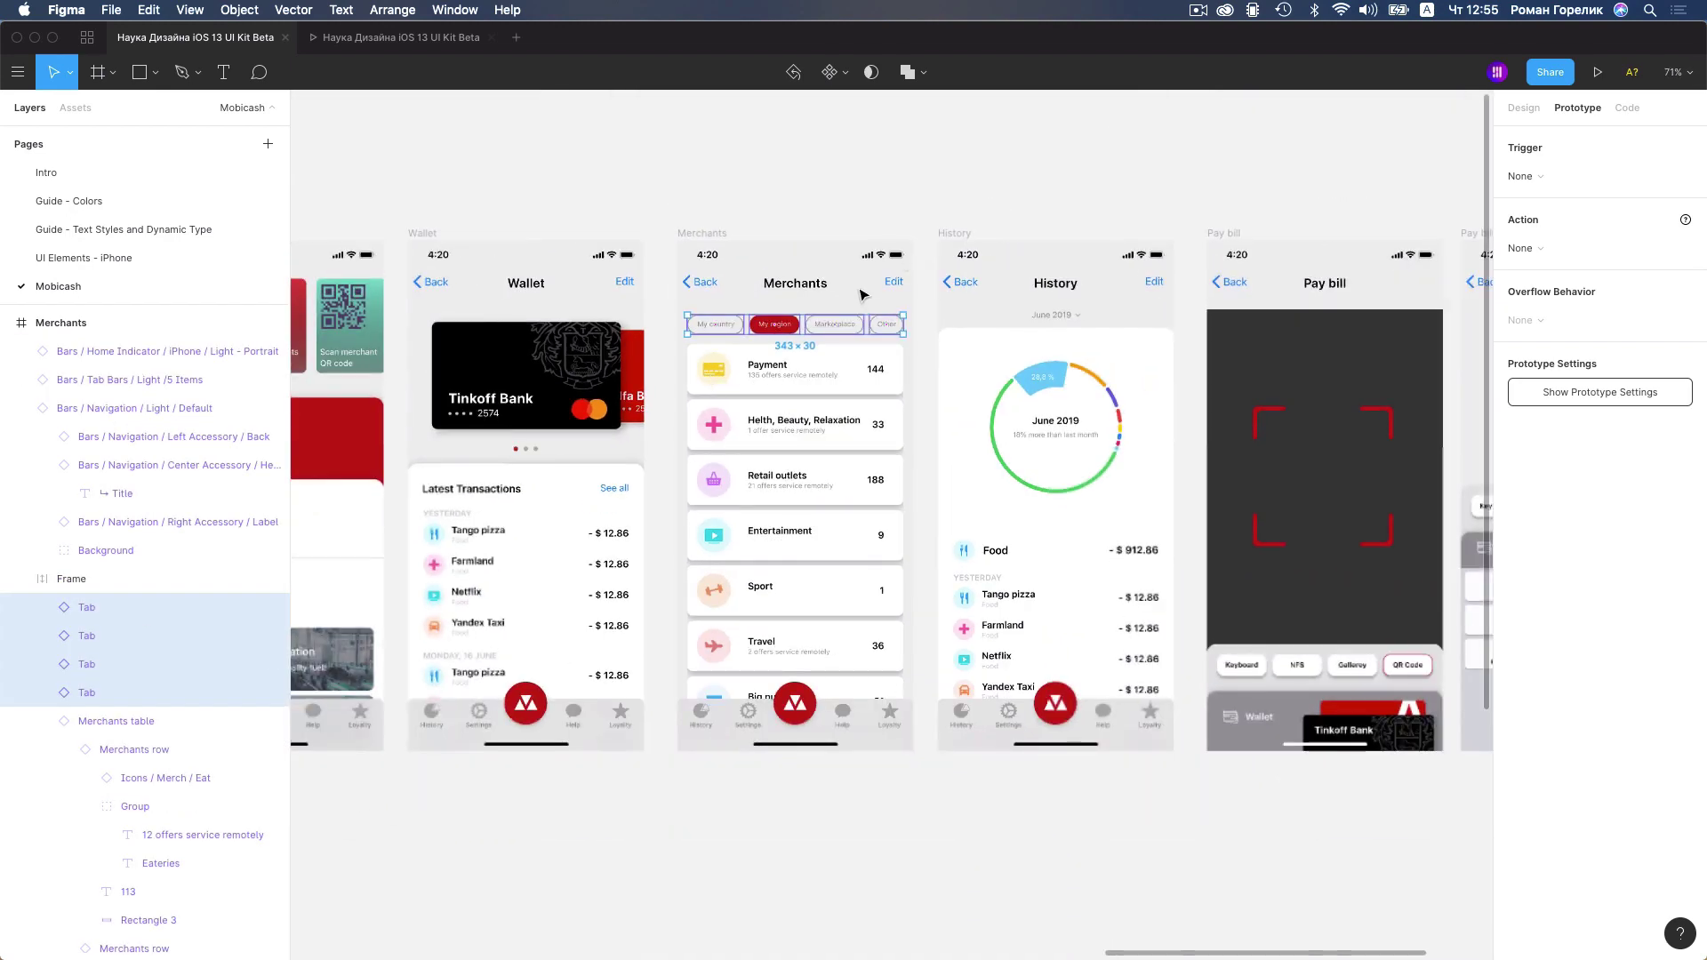
scroll(861, 295, "up", 1)
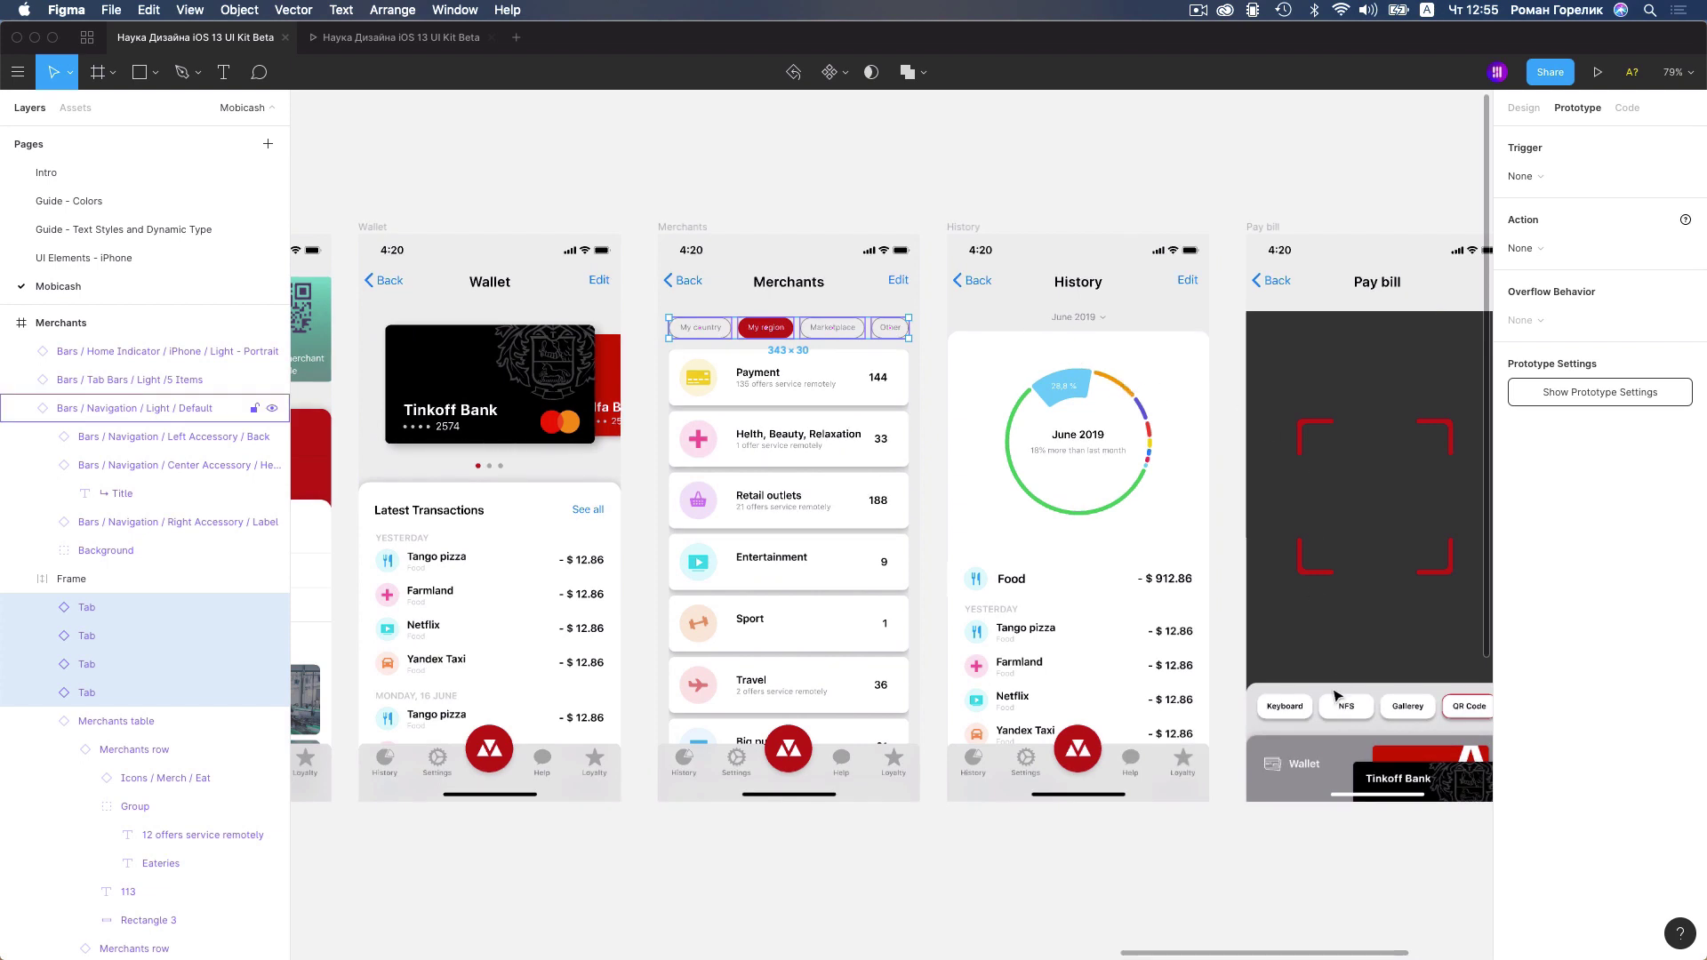
left_click(1311, 716)
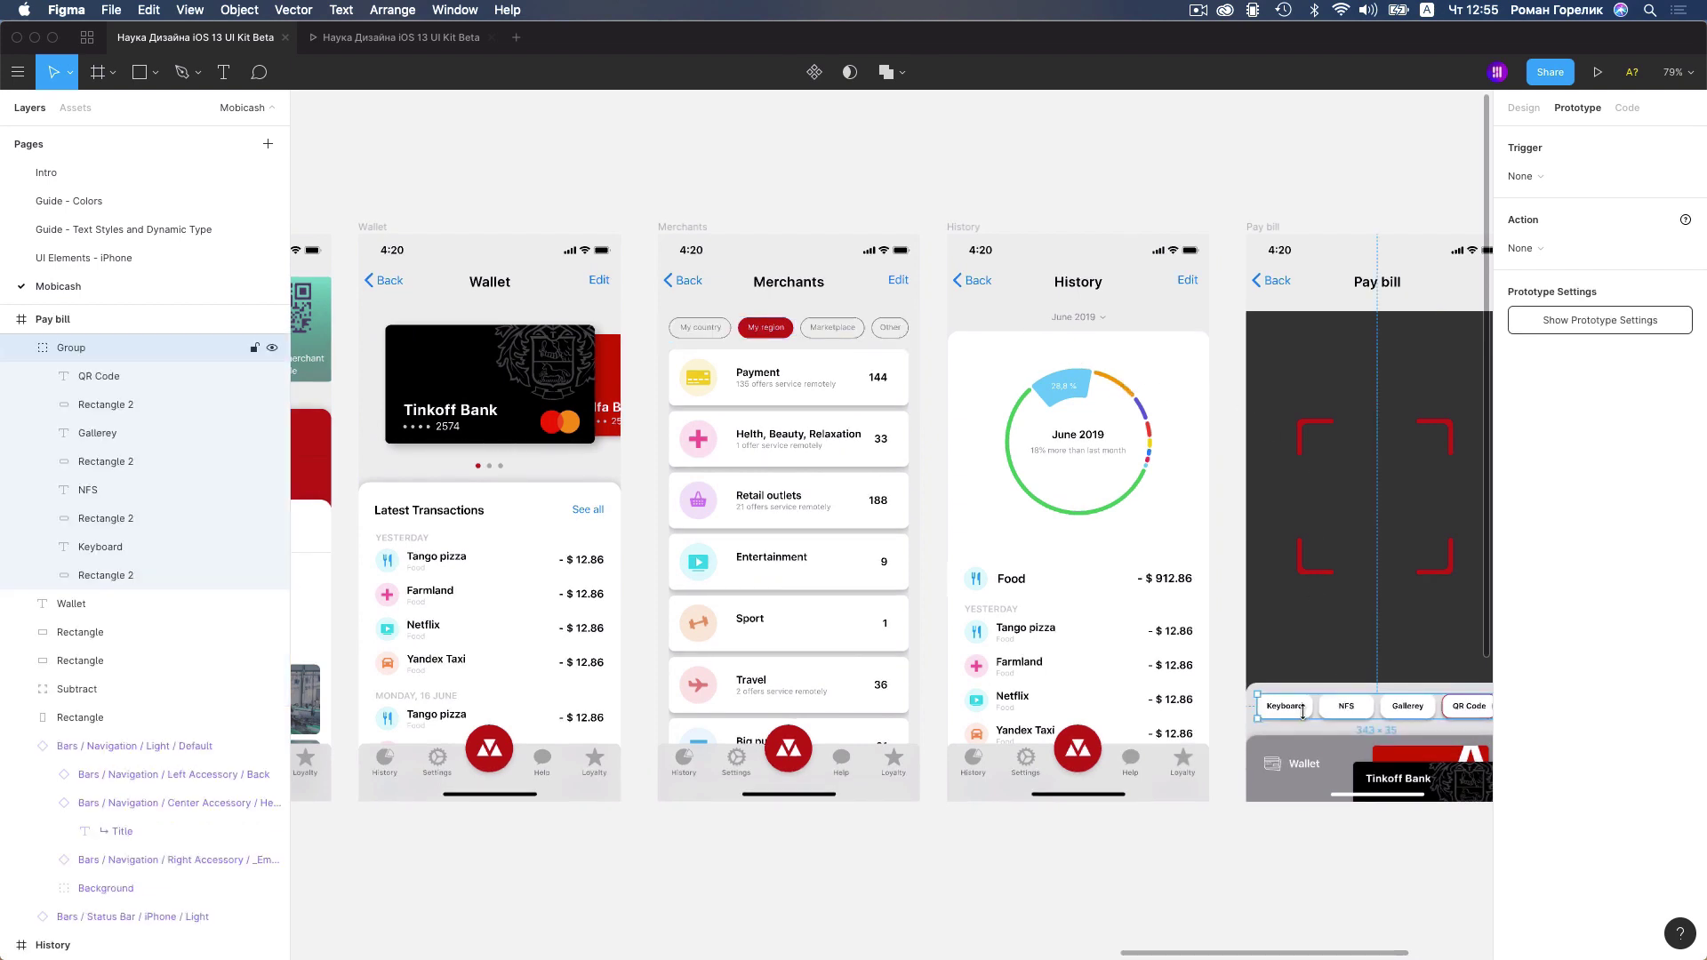
double_click(1314, 713)
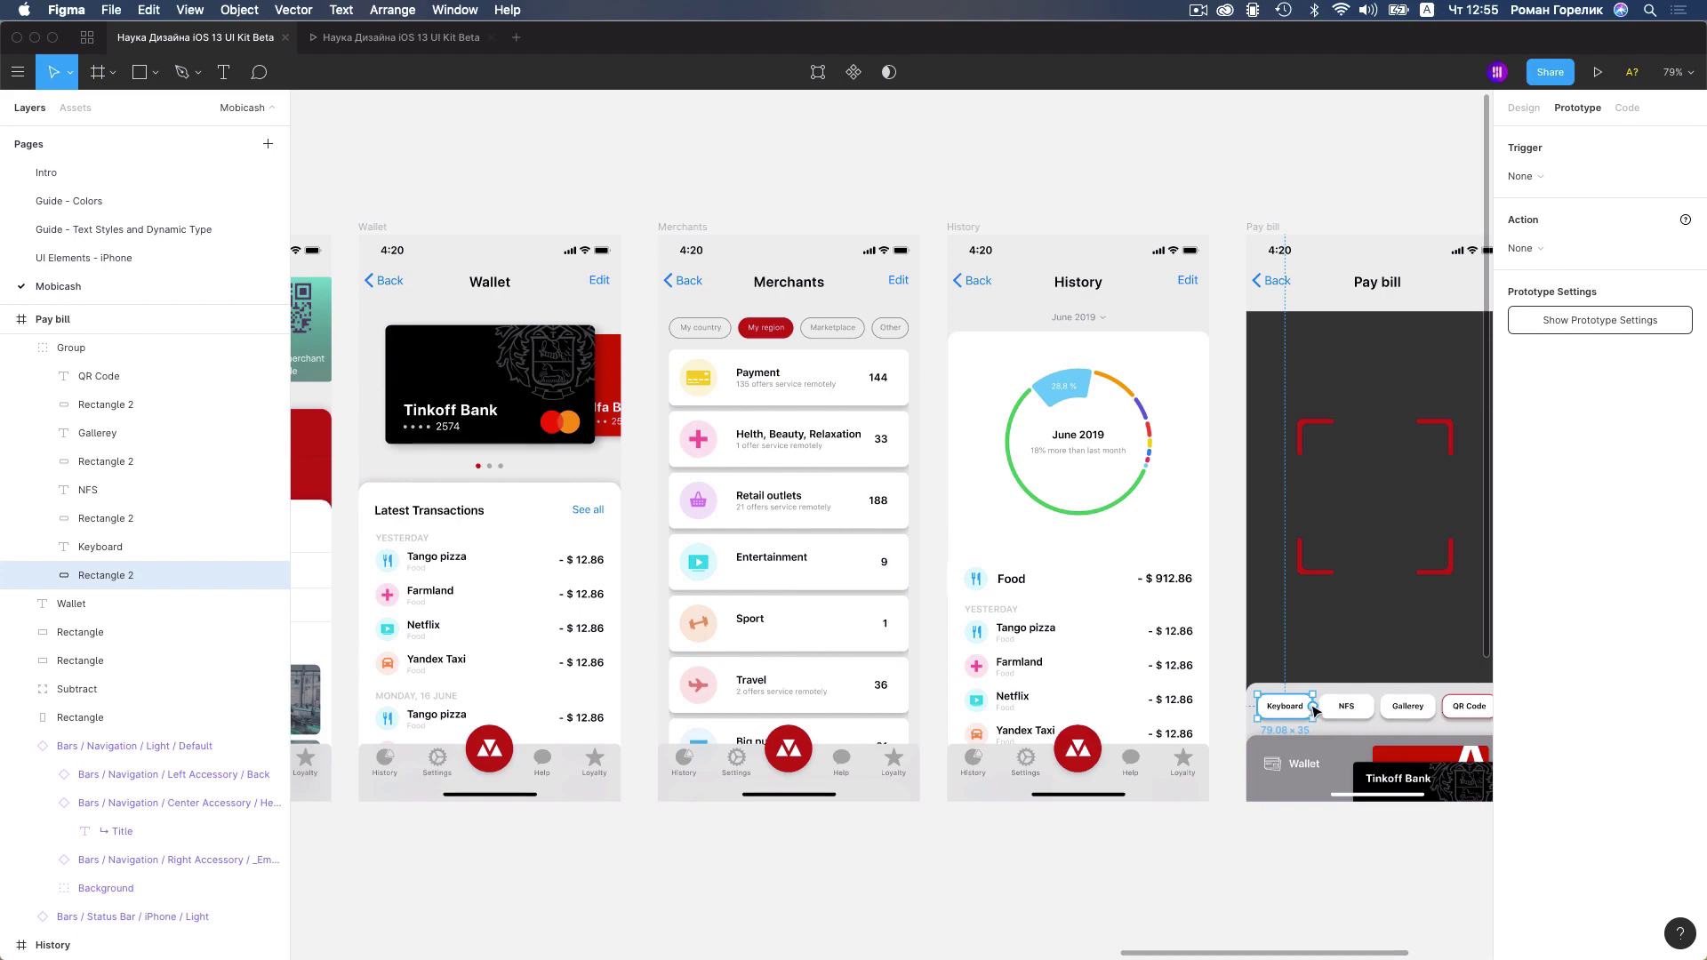
left_click_drag(1315, 711, 1216, 440)
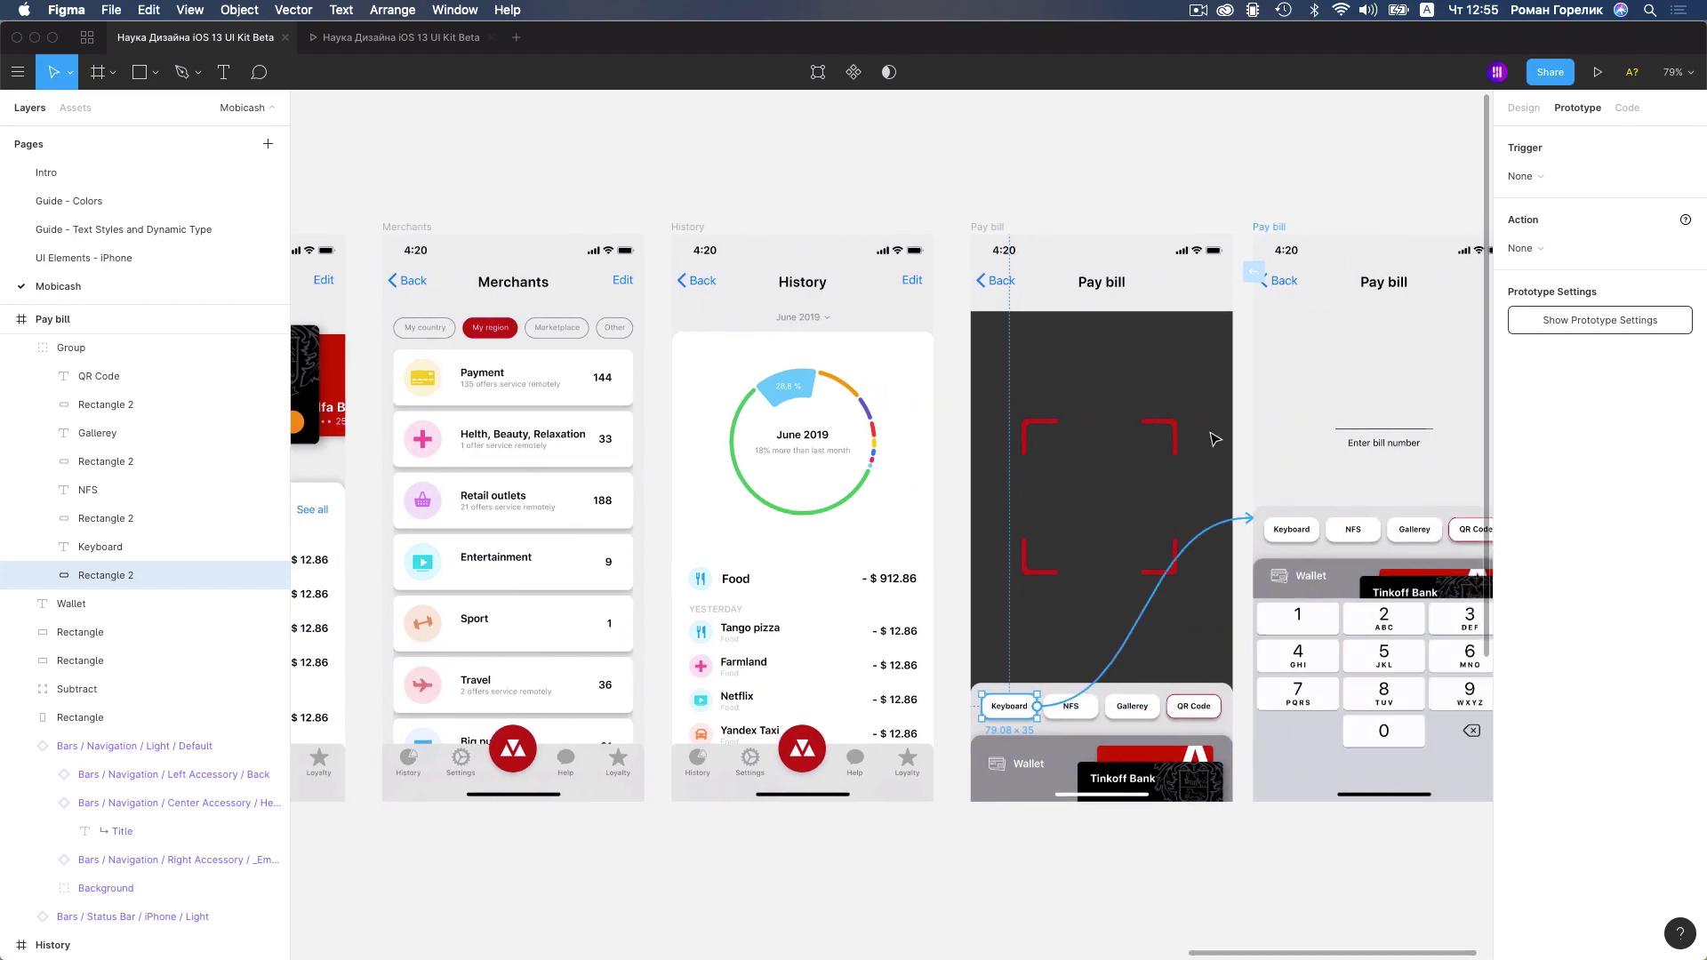
left_click(353, 36)
left_click(734, 752)
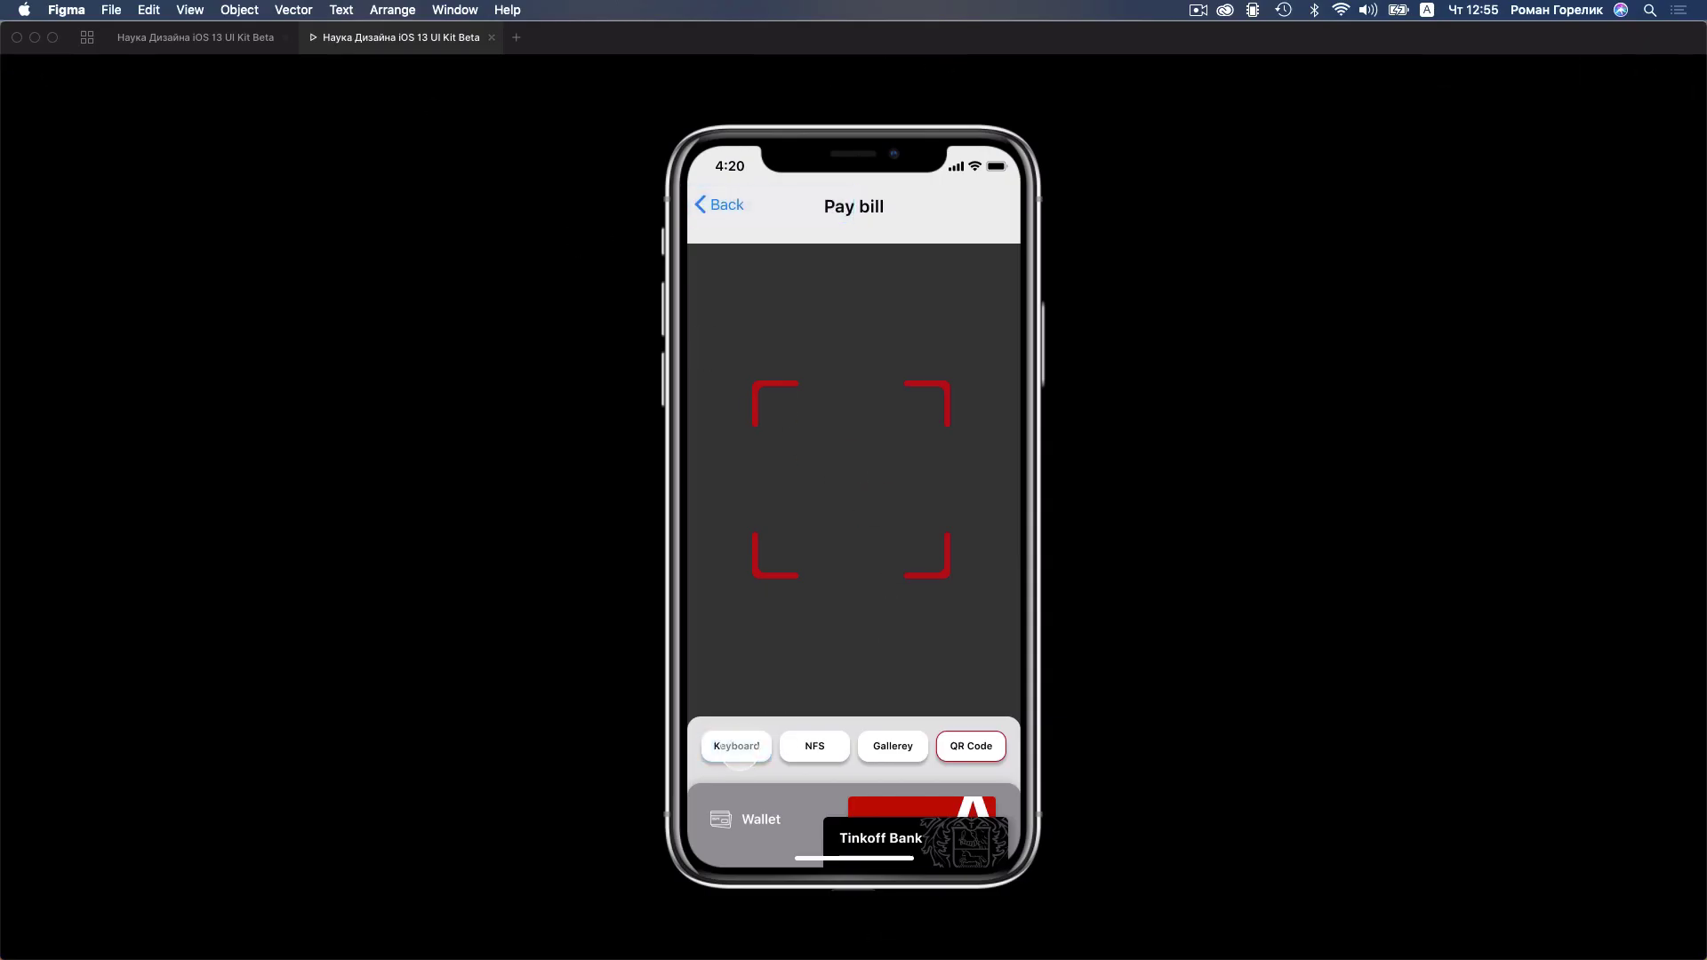
In the prototype, go back to home, open Merchants, and scroll the list down and up
left_click(727, 203)
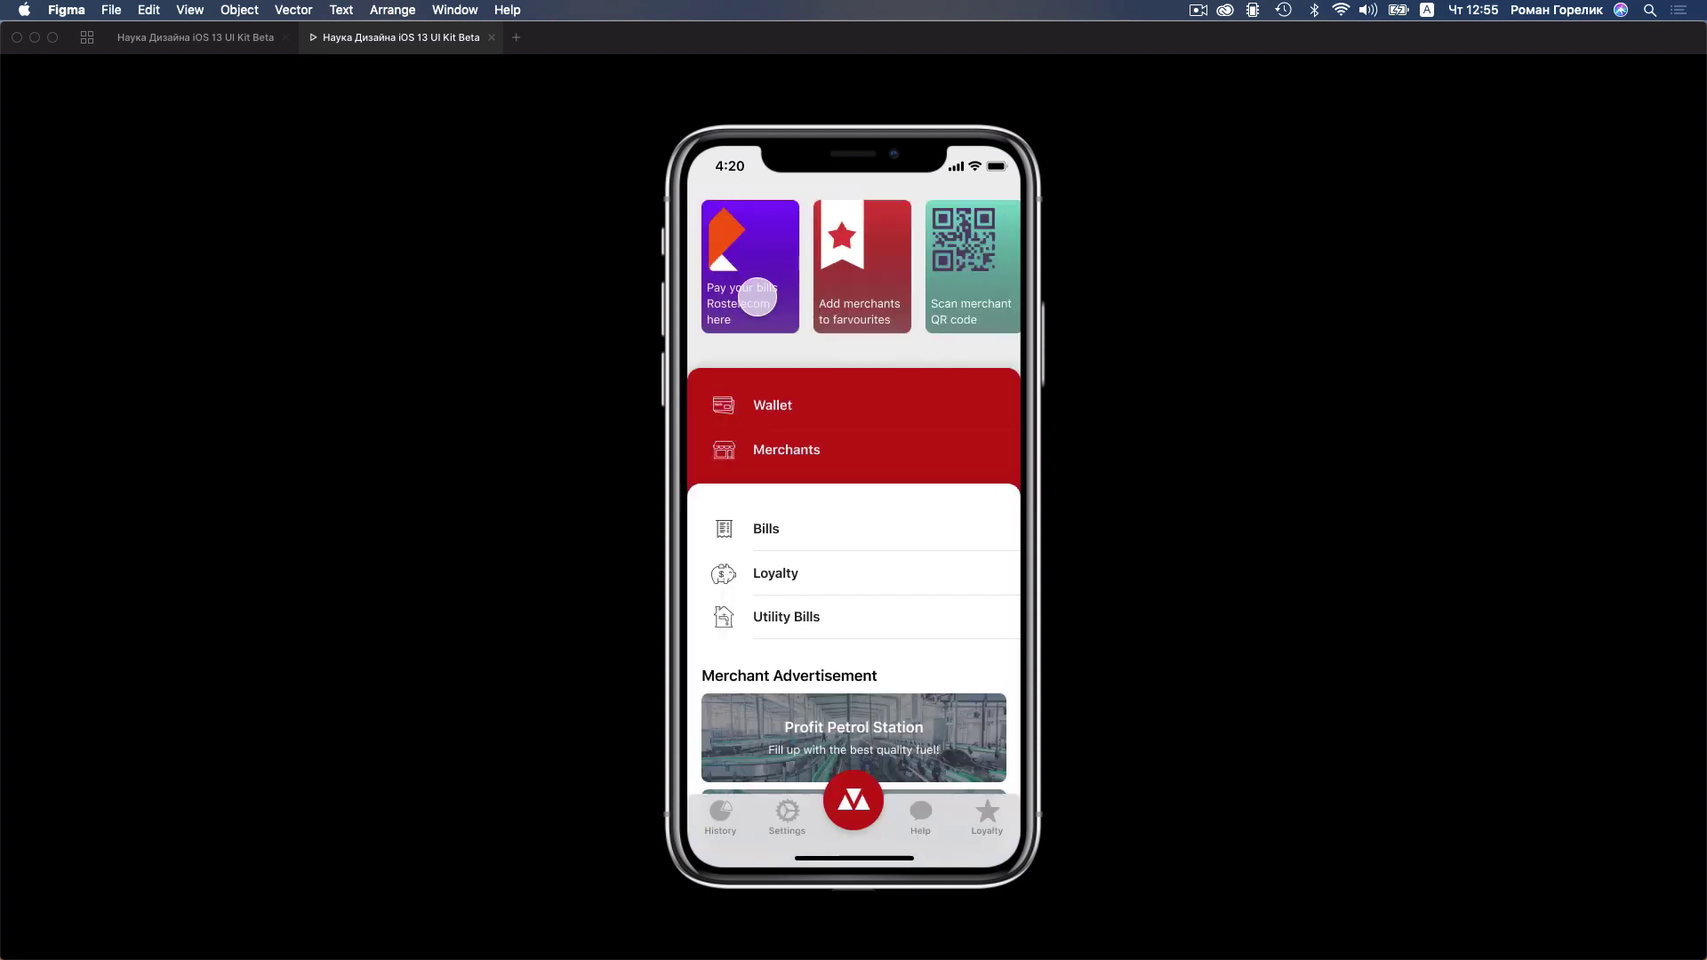
left_click(794, 452)
scroll(774, 374, "down", 2)
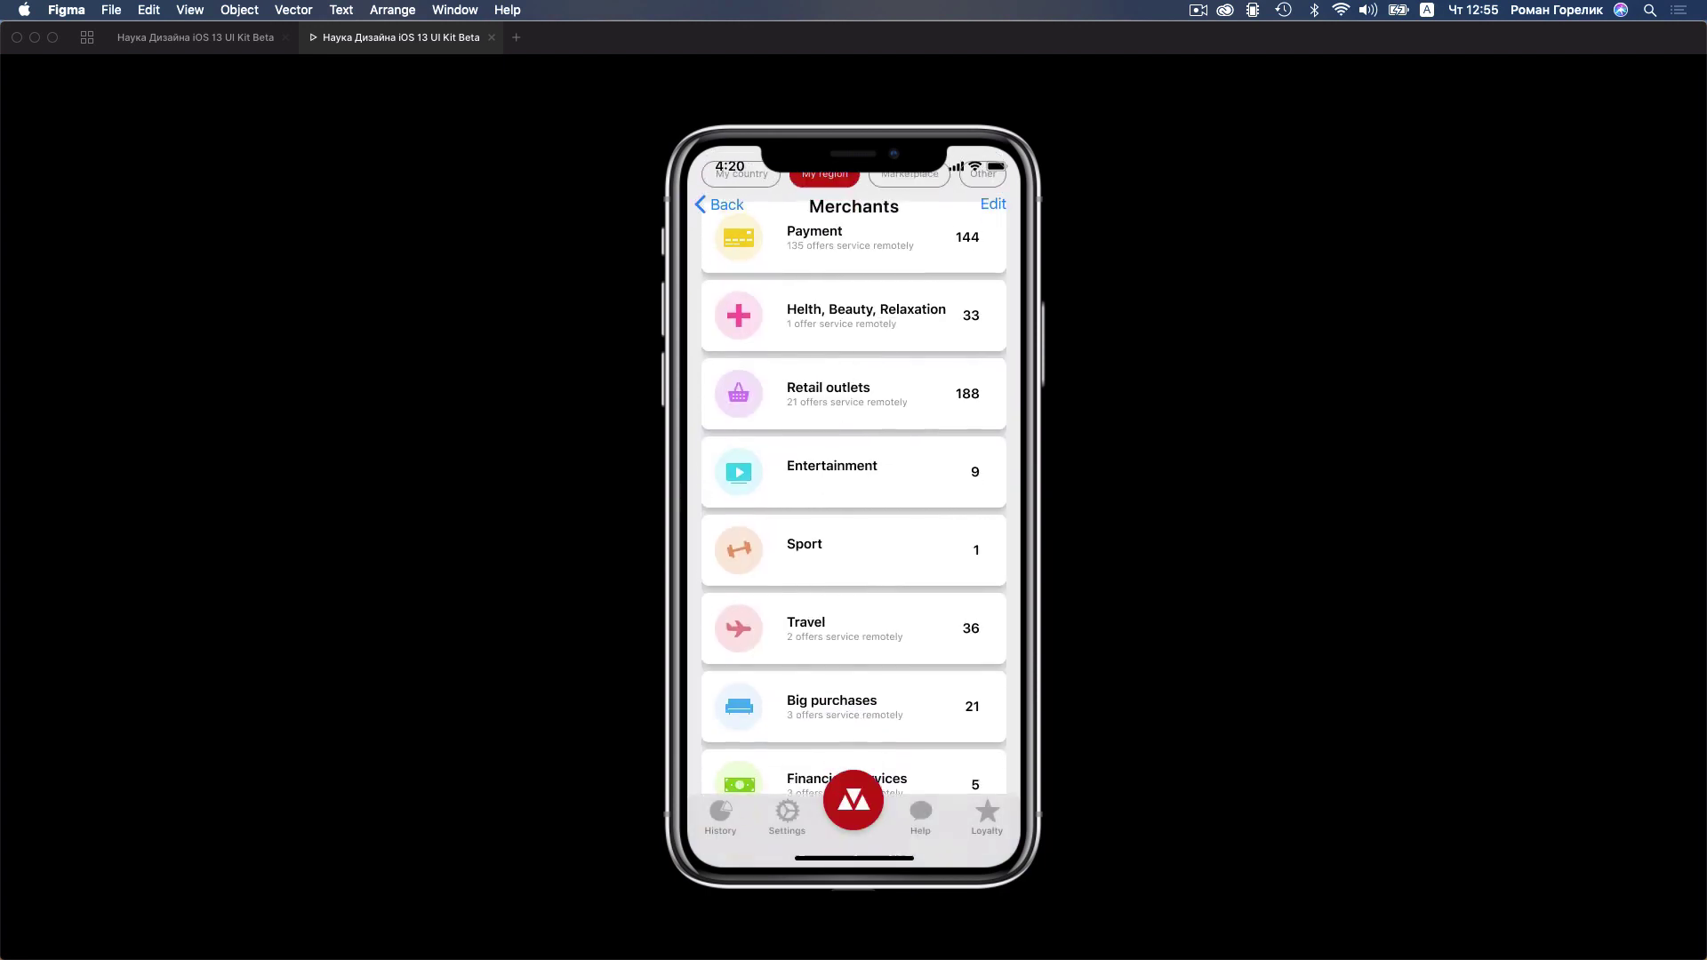
scroll(764, 337, "up", 2)
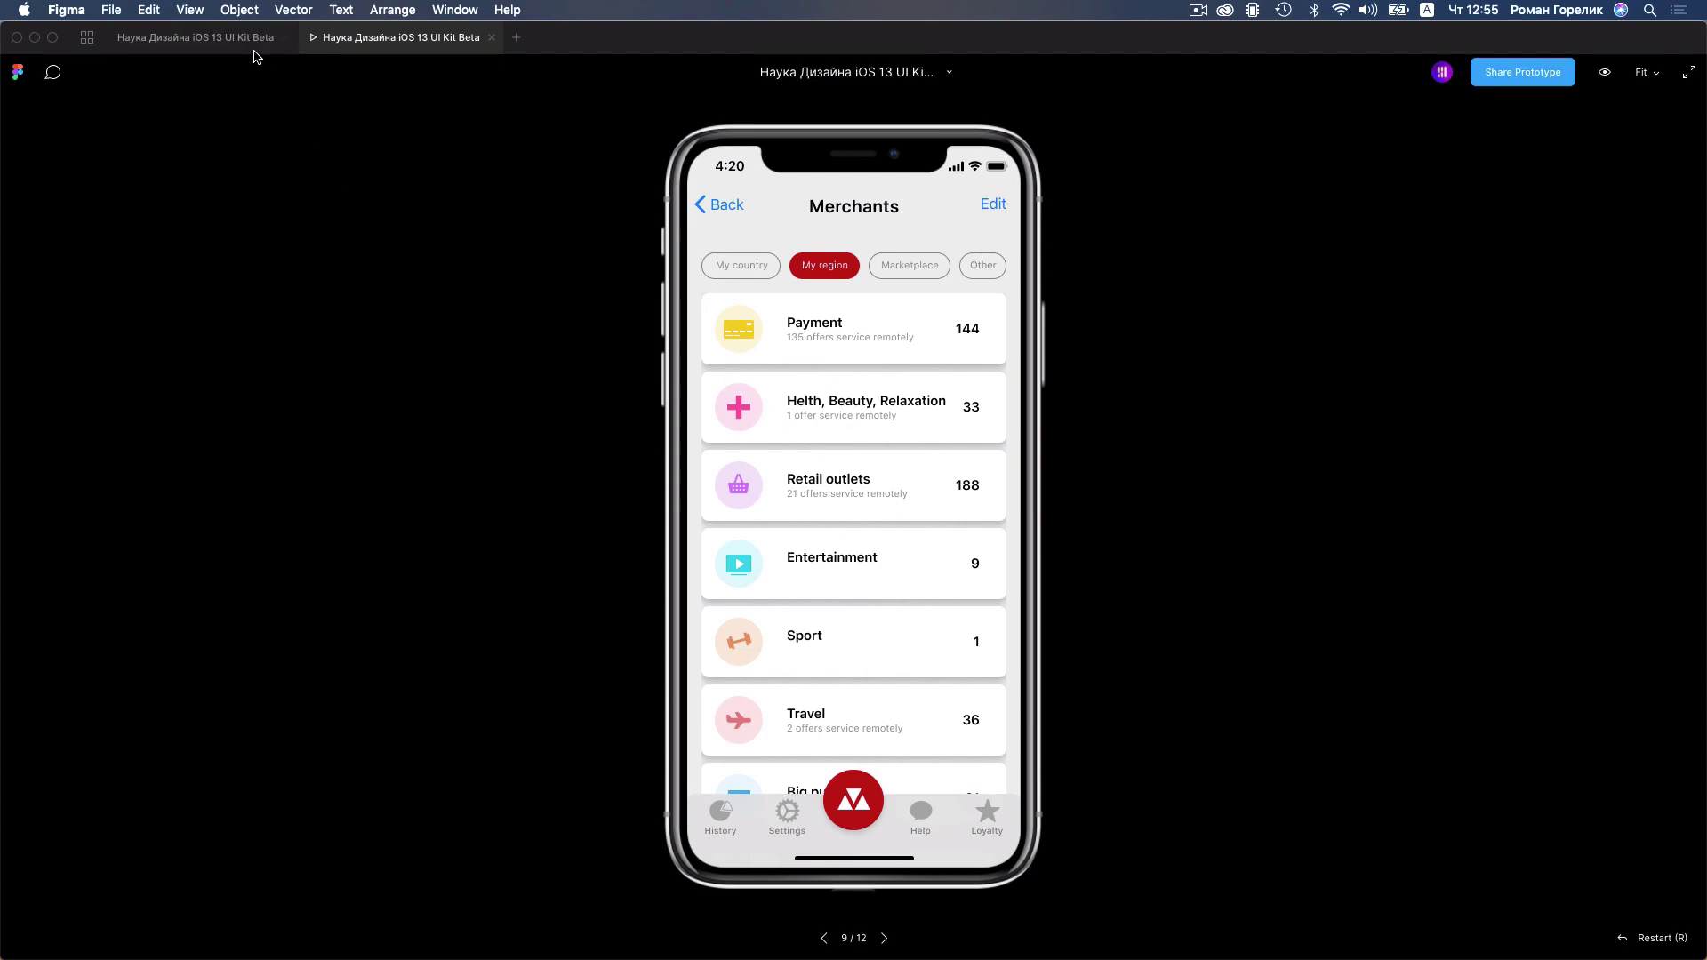
Recolour the Merchants navigation bar background to grey ECECEC and view it in the preview
left_click(249, 38)
key("Escape")
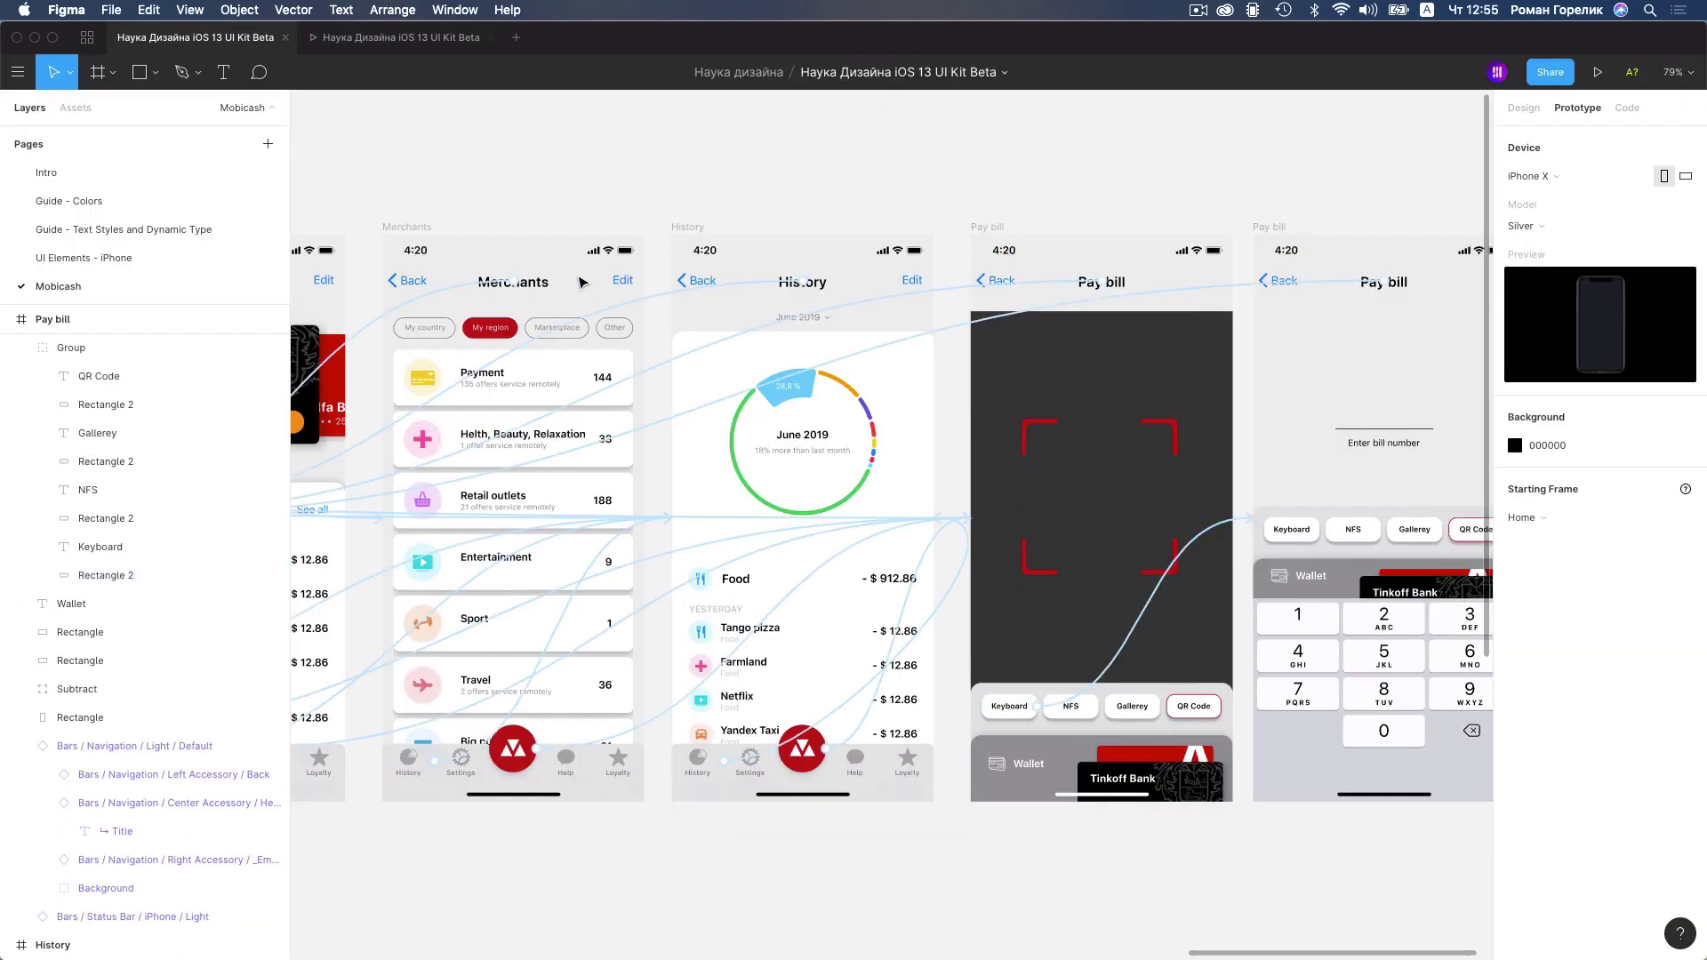
left_click(486, 284)
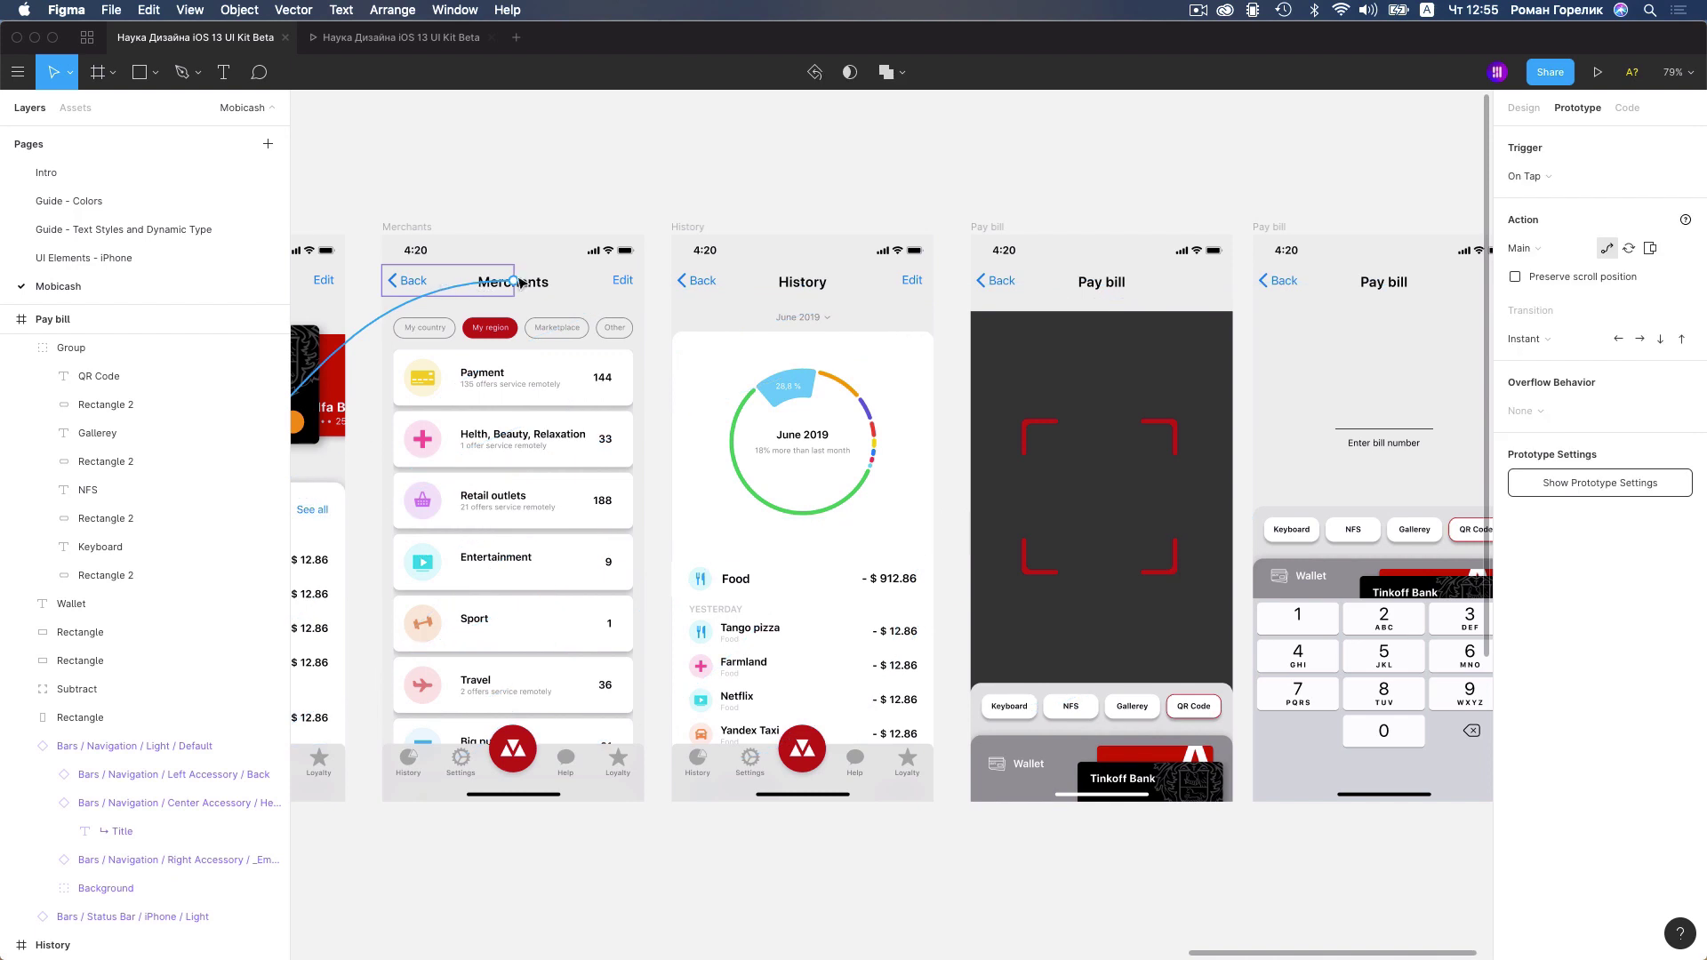
left_click(546, 263)
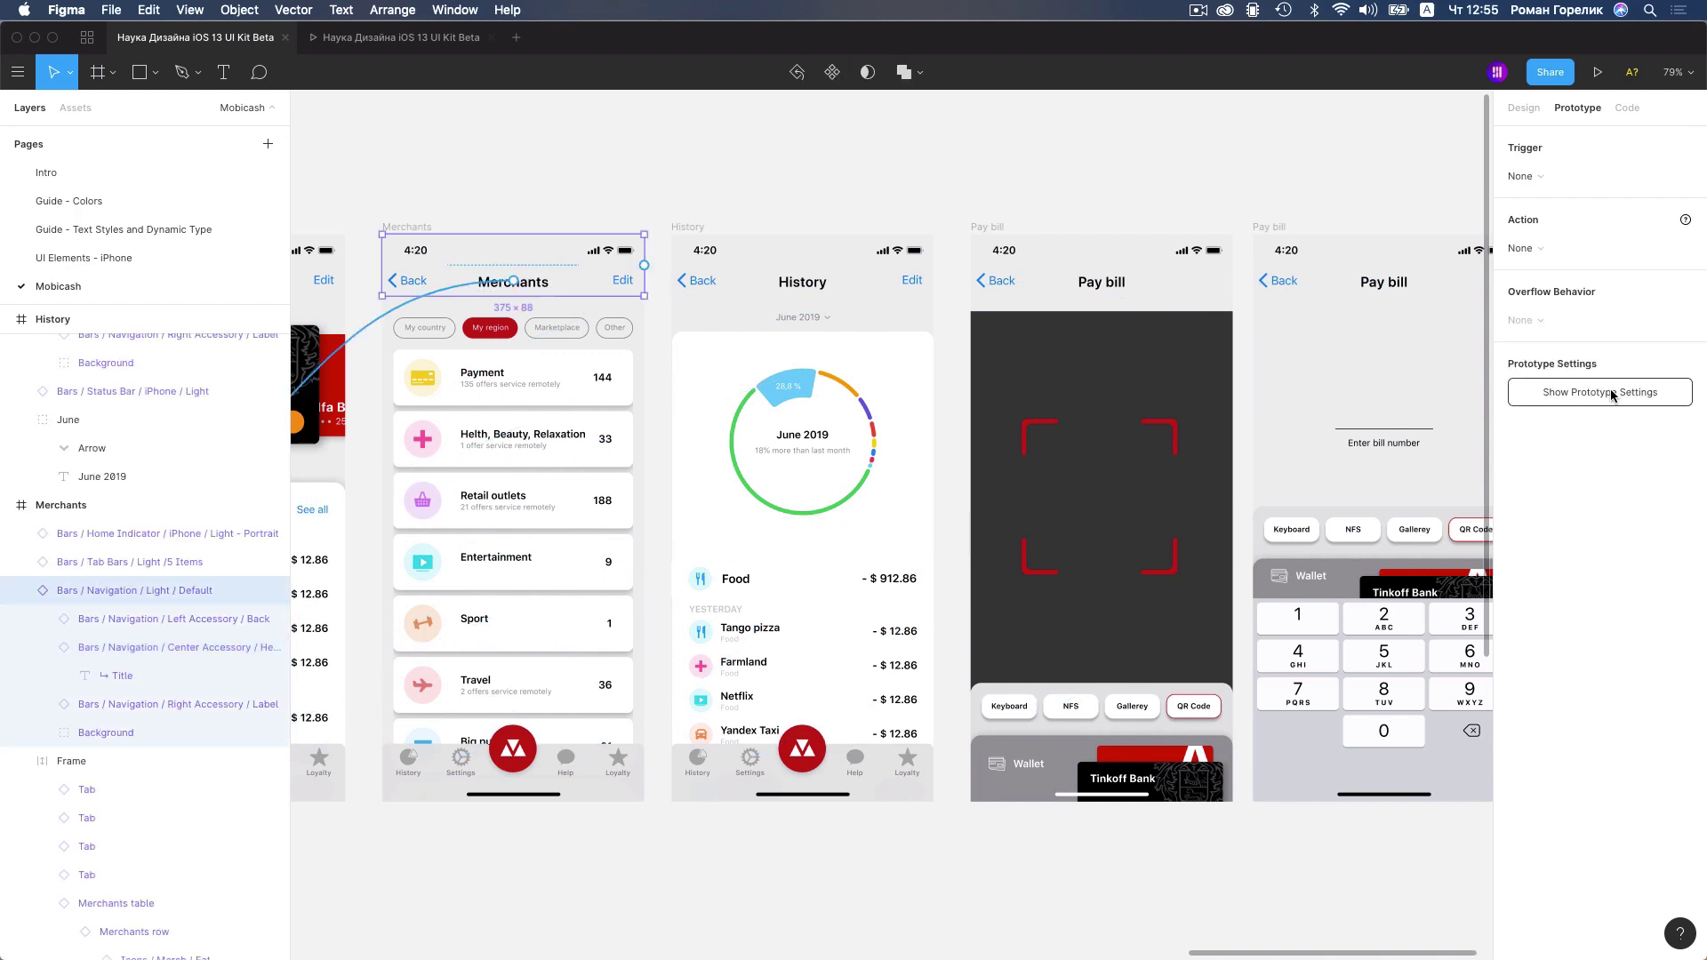
left_click(1524, 108)
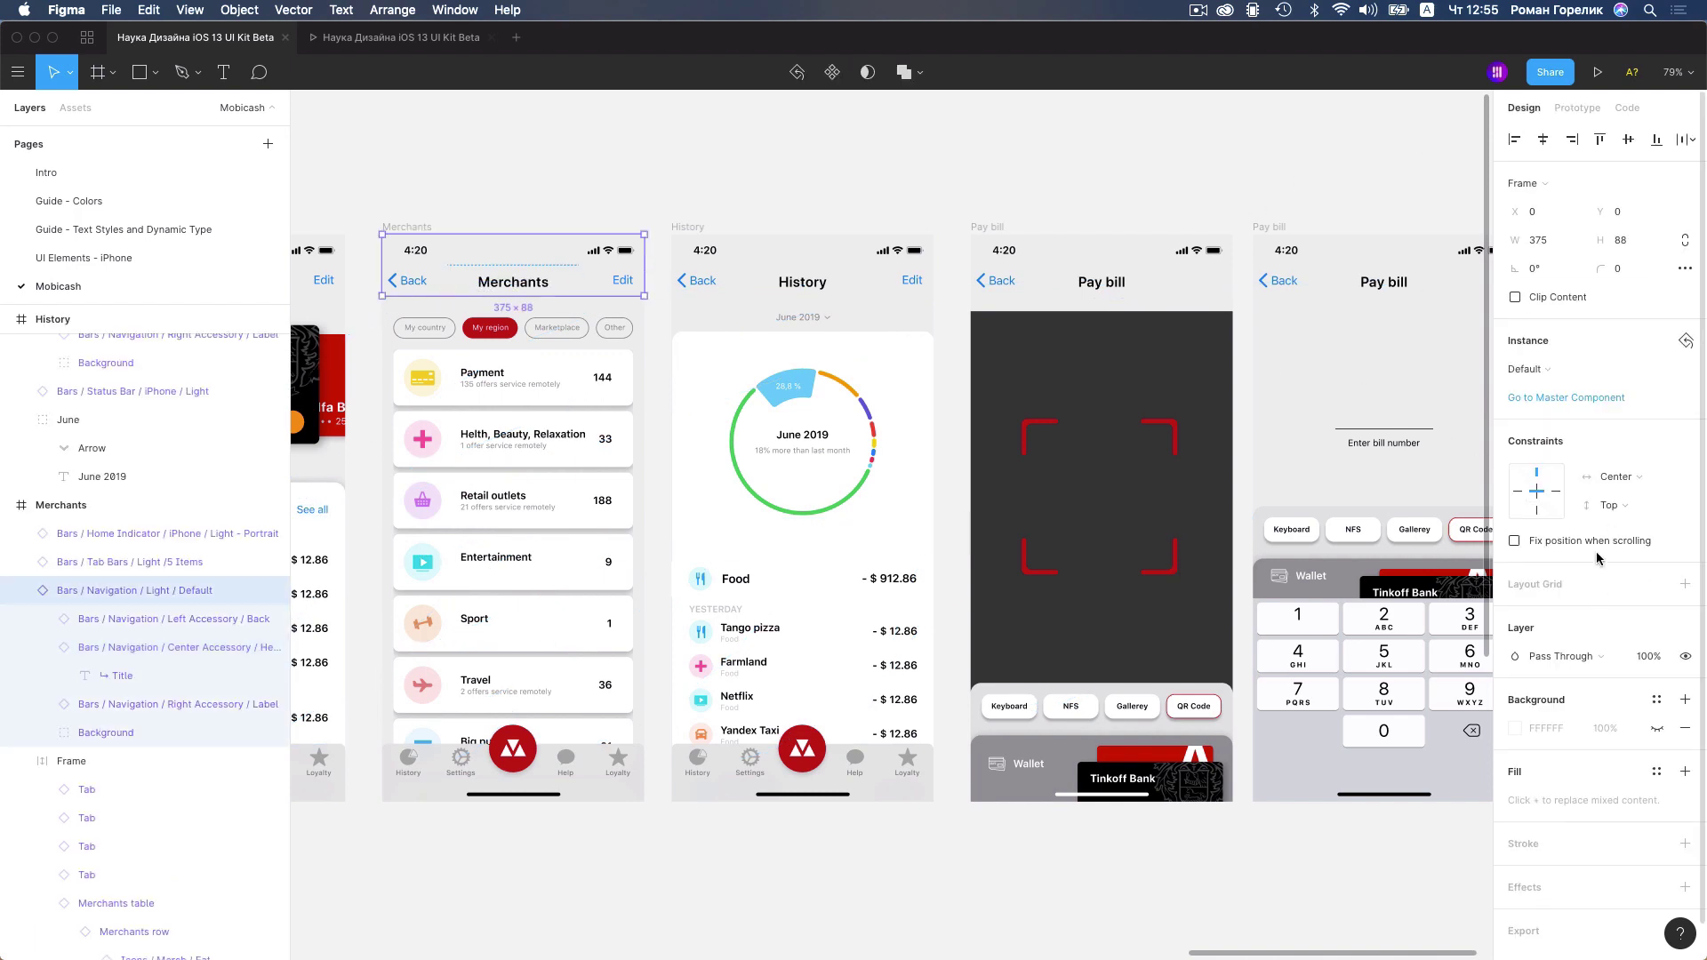
left_click(1657, 729)
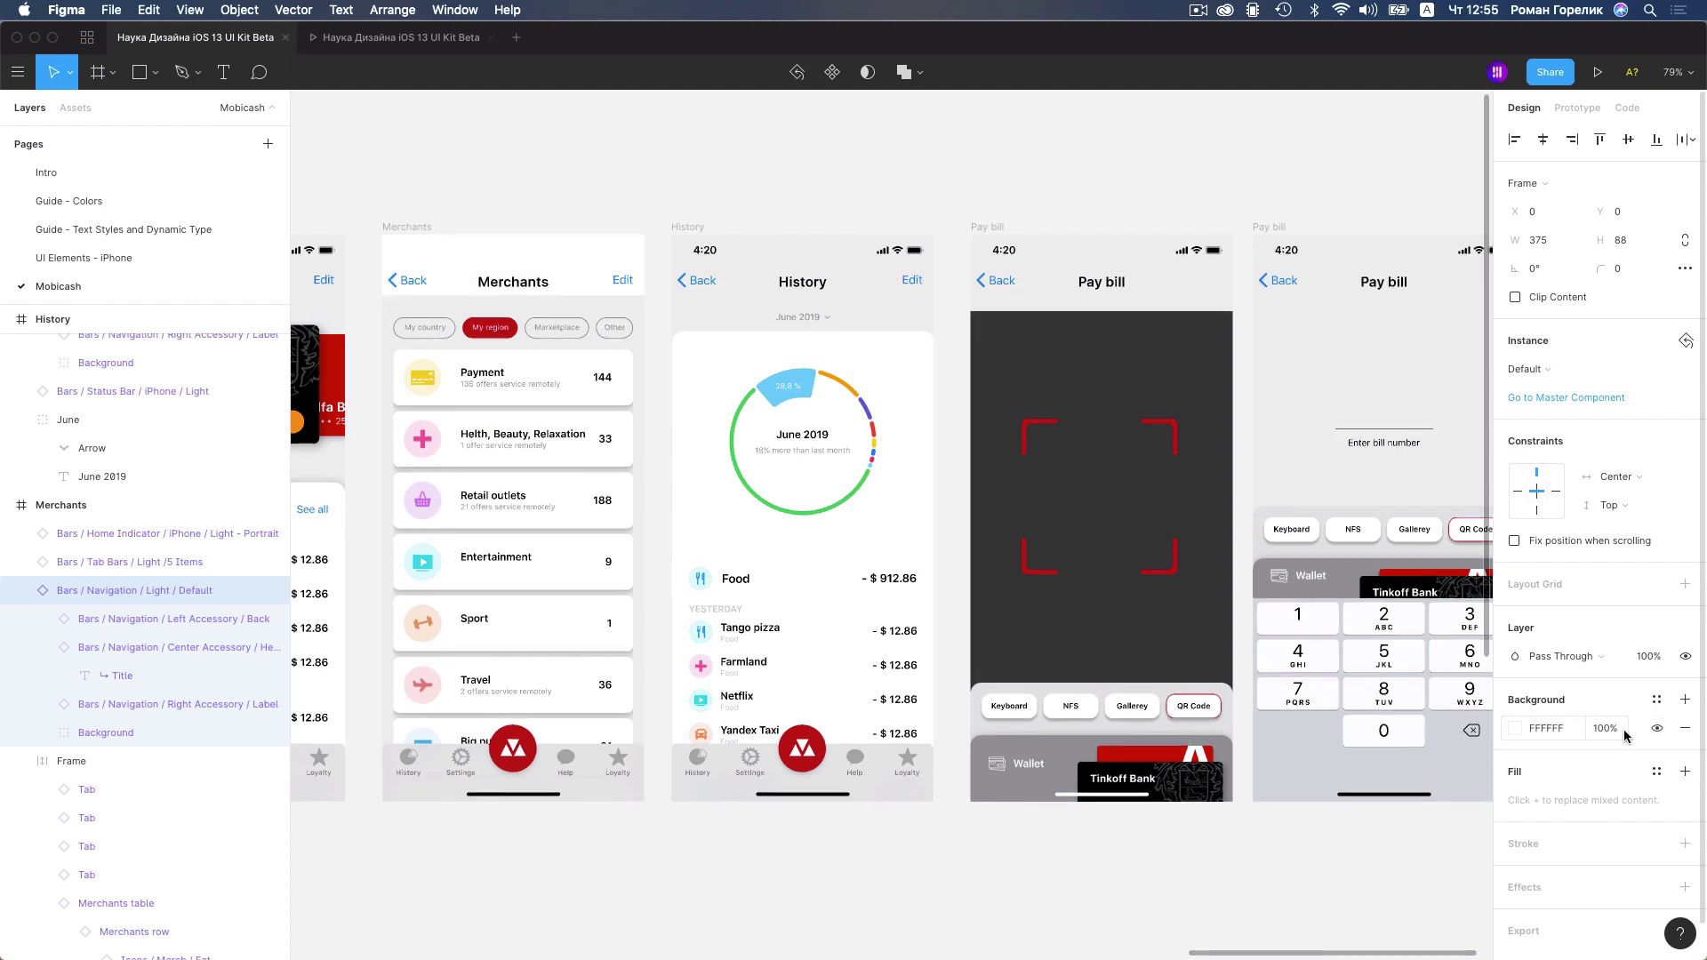
left_click(1515, 728)
left_click(1307, 762)
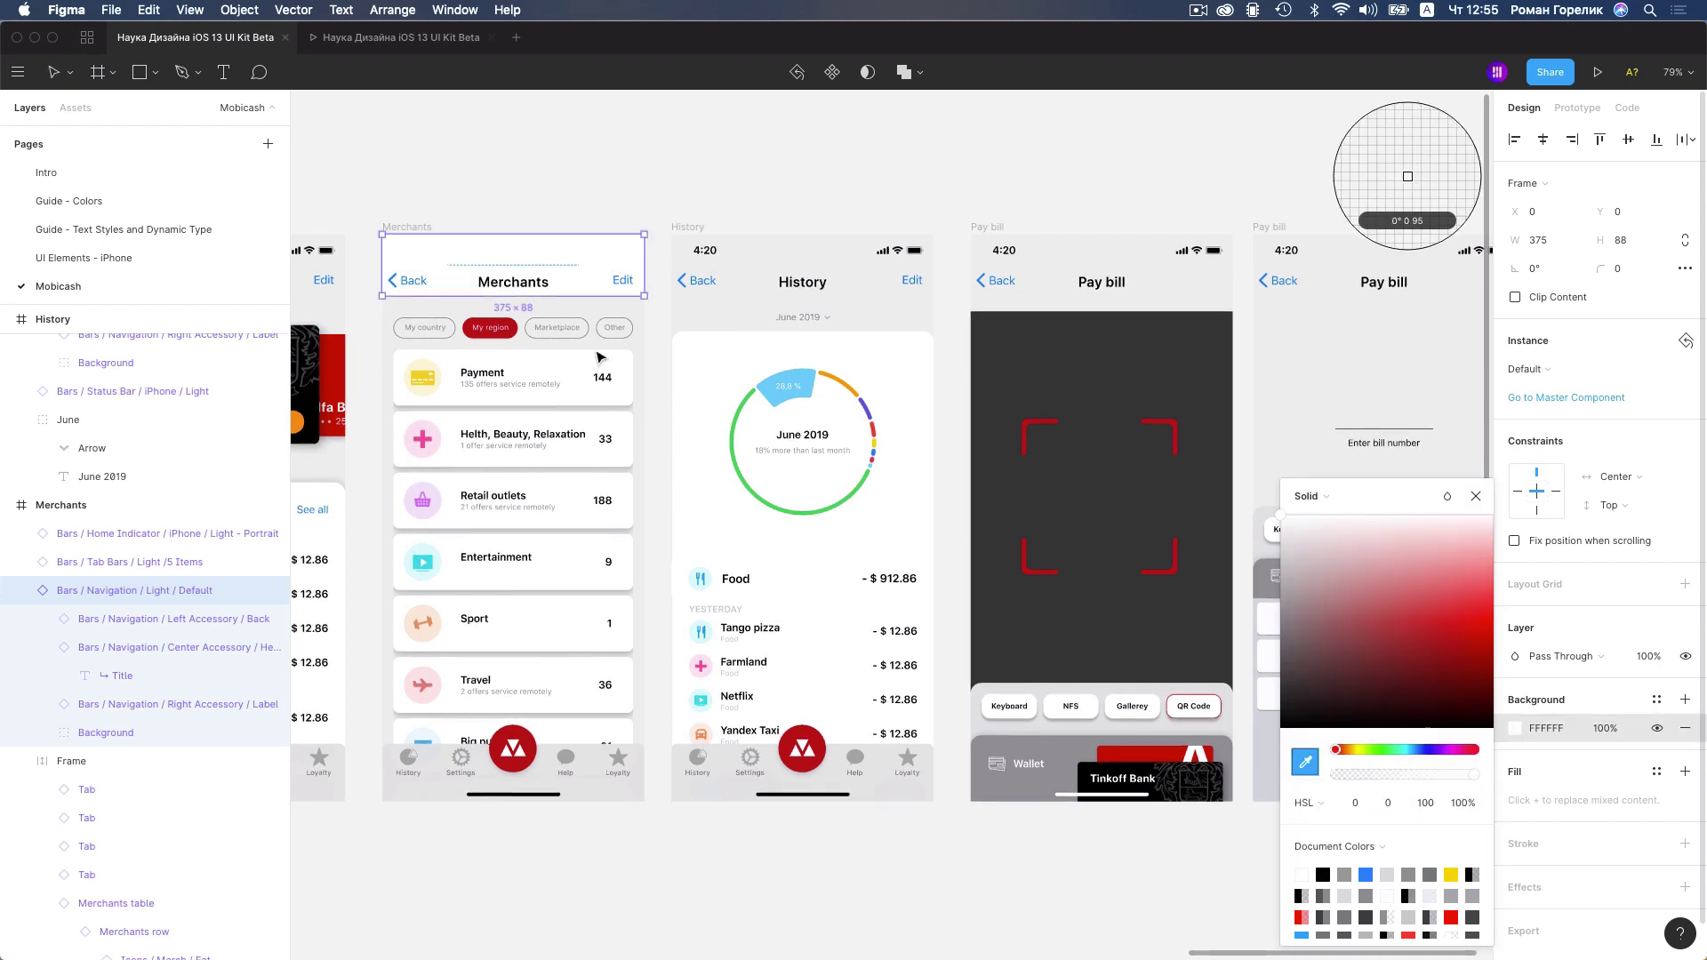
left_click(1407, 176)
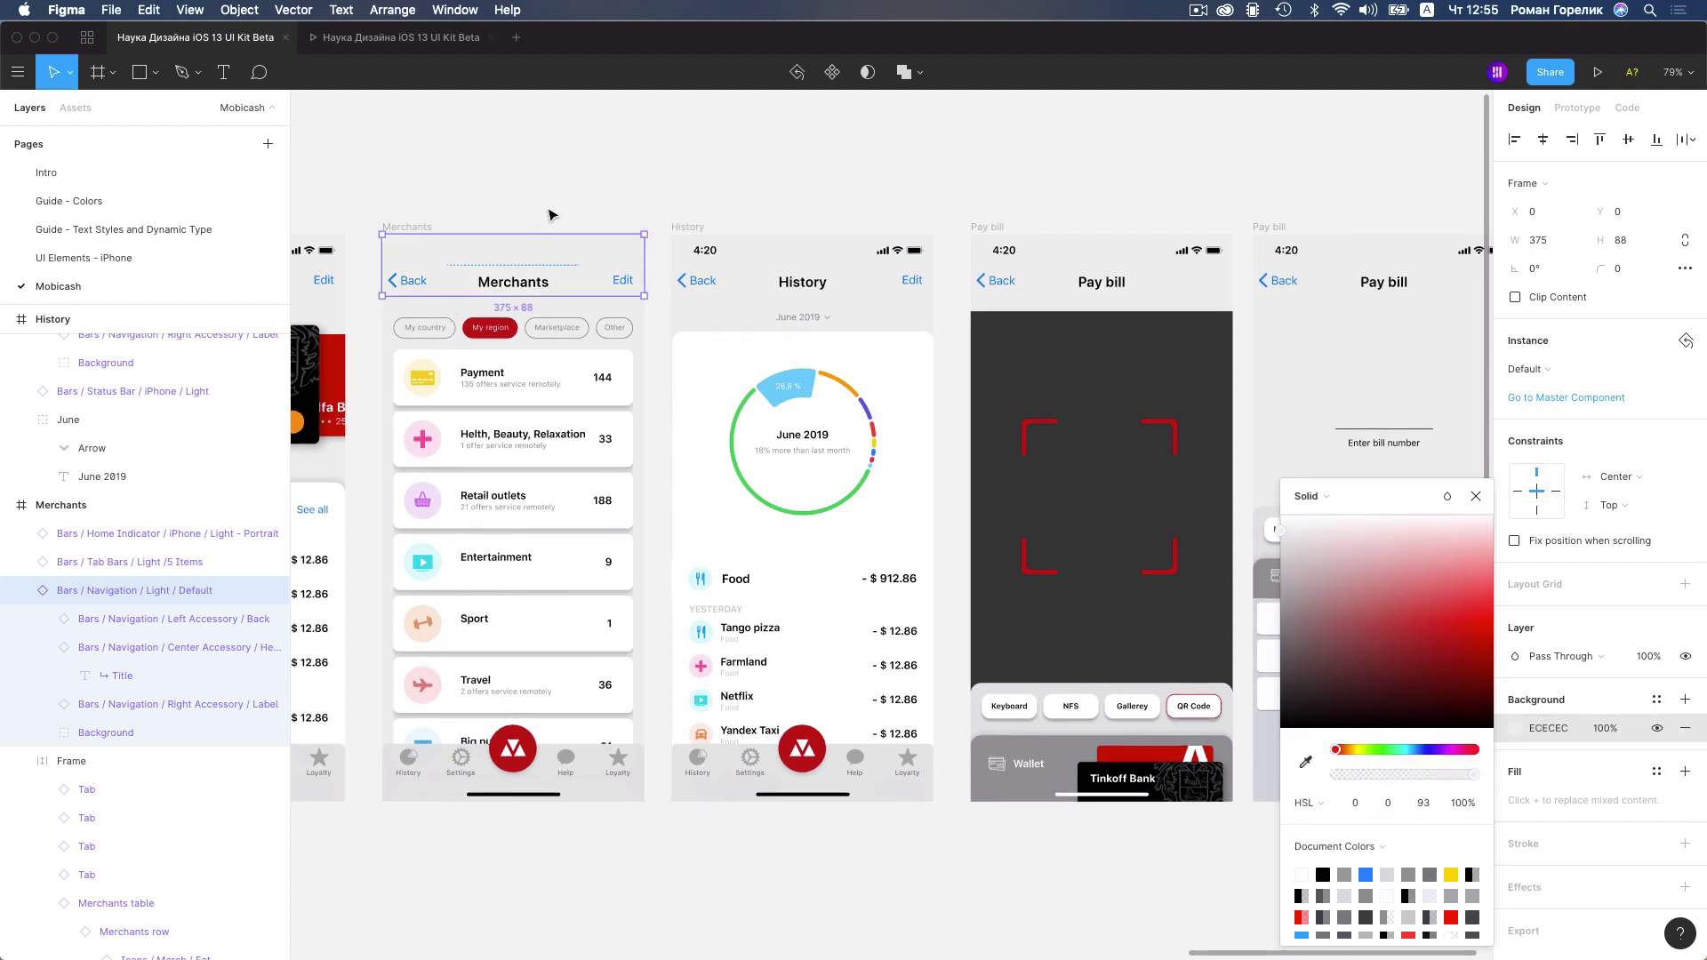
key("Escape")
key("ctrl+Tab")
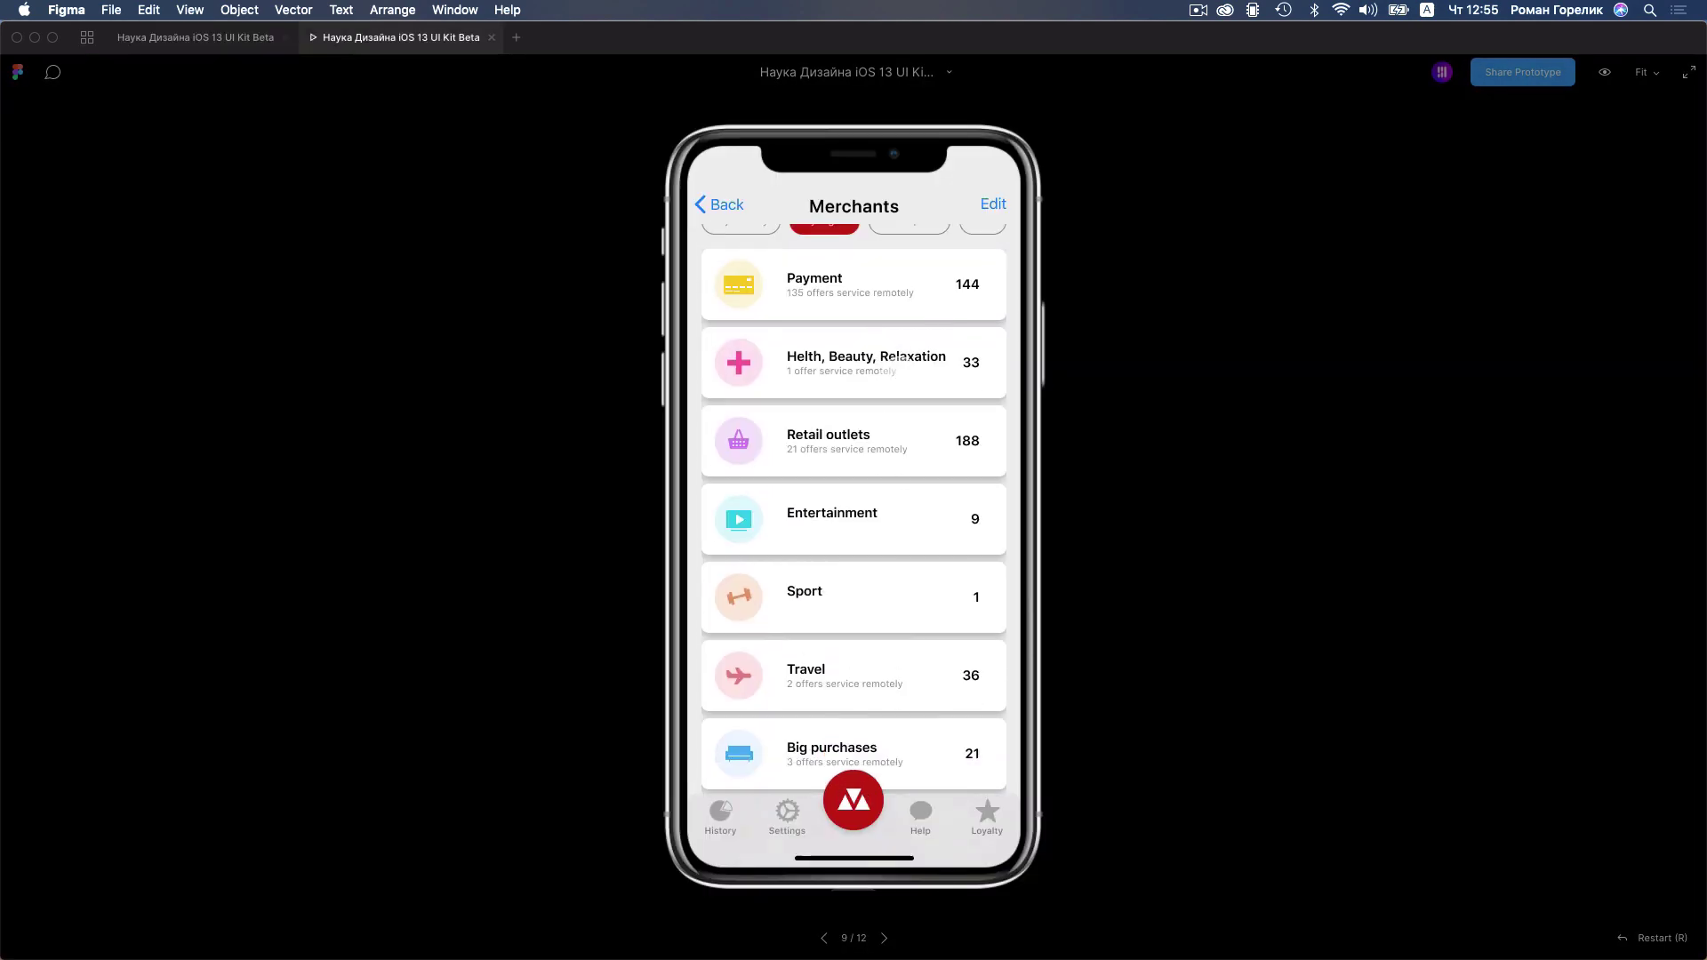
Leave the prototype preview and go back to the editor canvas
left_click(233, 38)
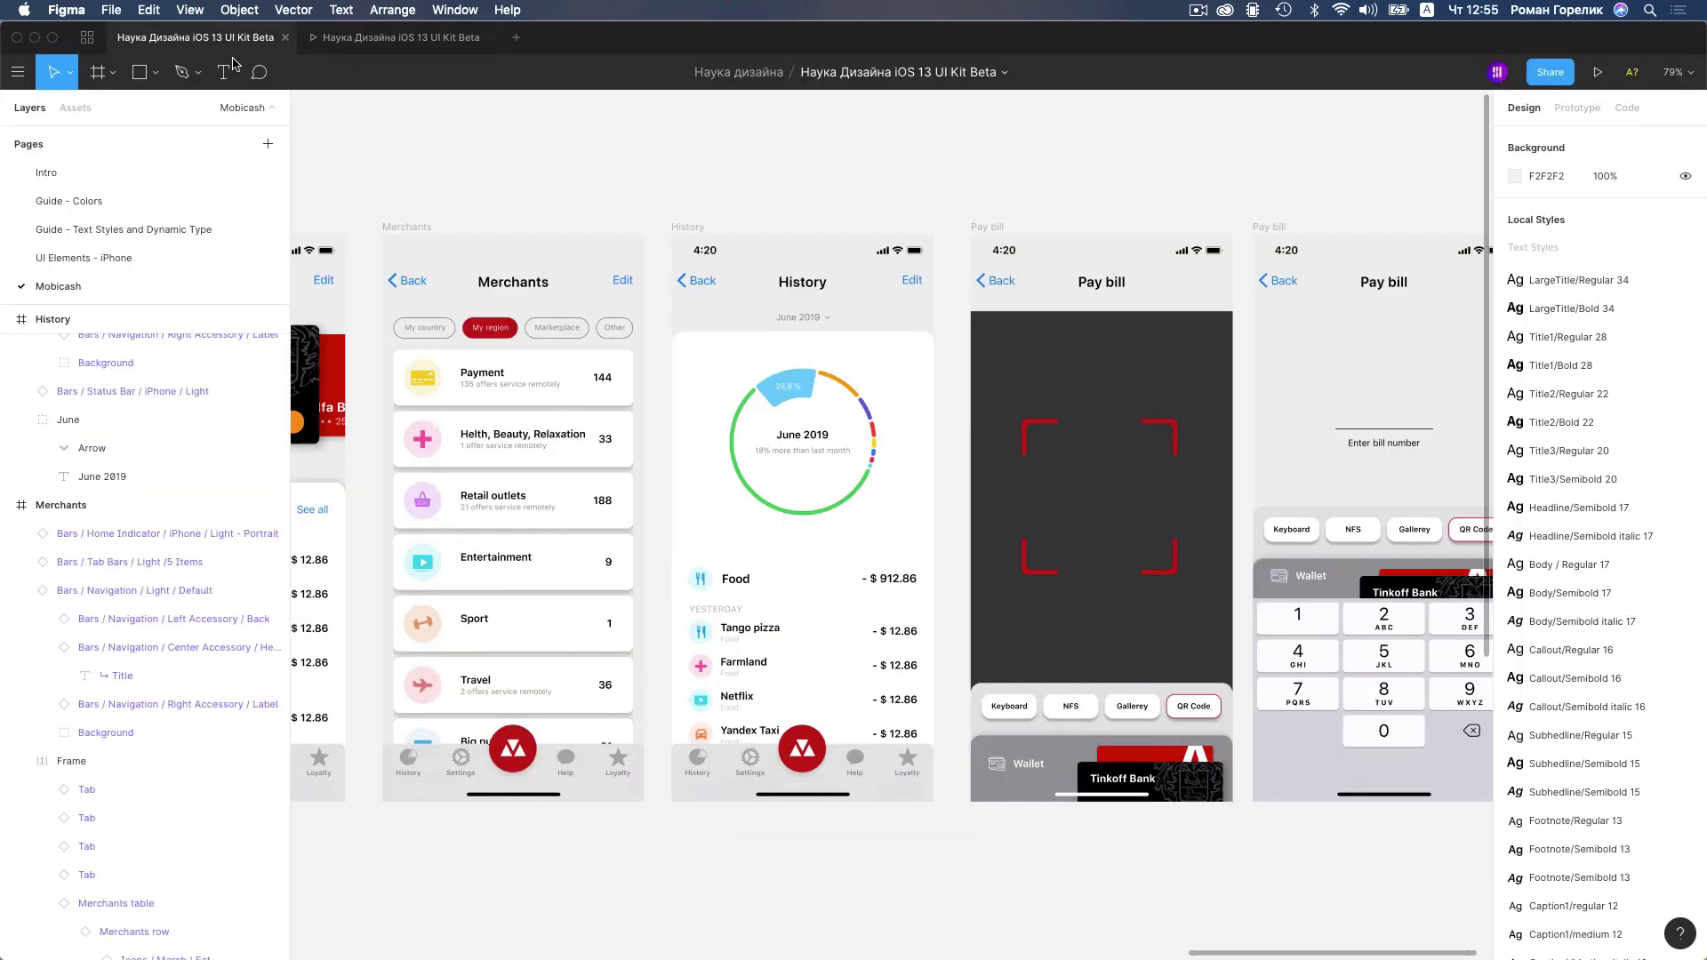
scroll(949, 408, "down", 5)
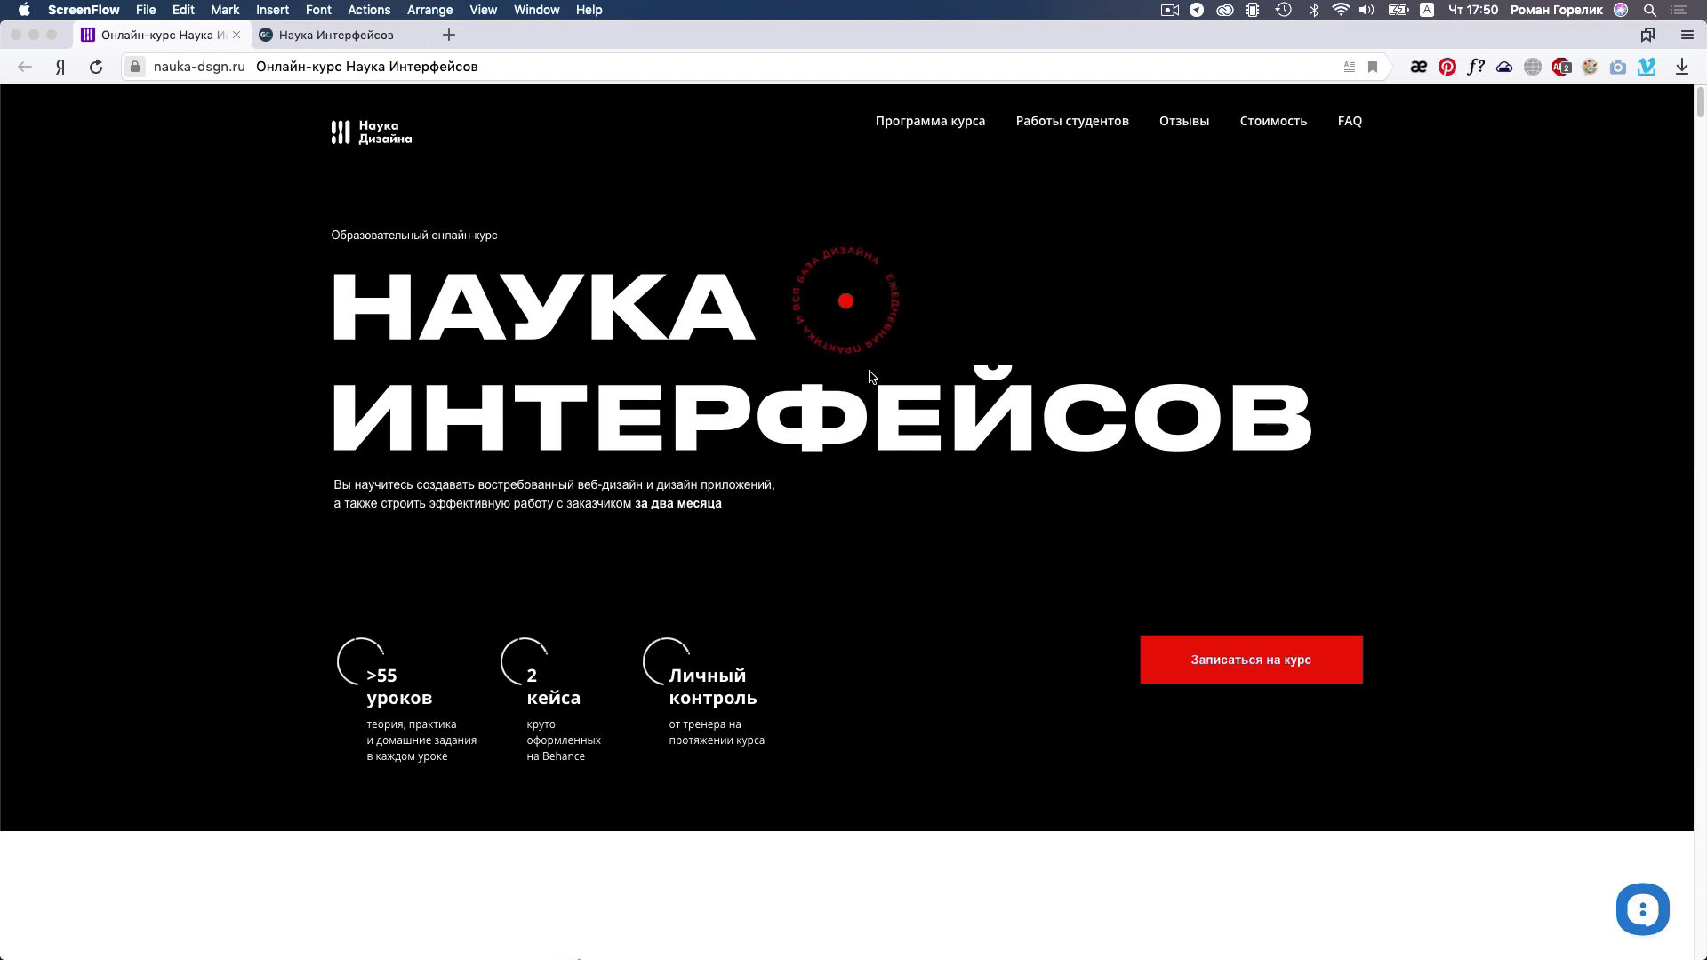
Scroll the course page down from the hero banner to the '02. Приложение' mobile app section
scroll(934, 349, "down", 3)
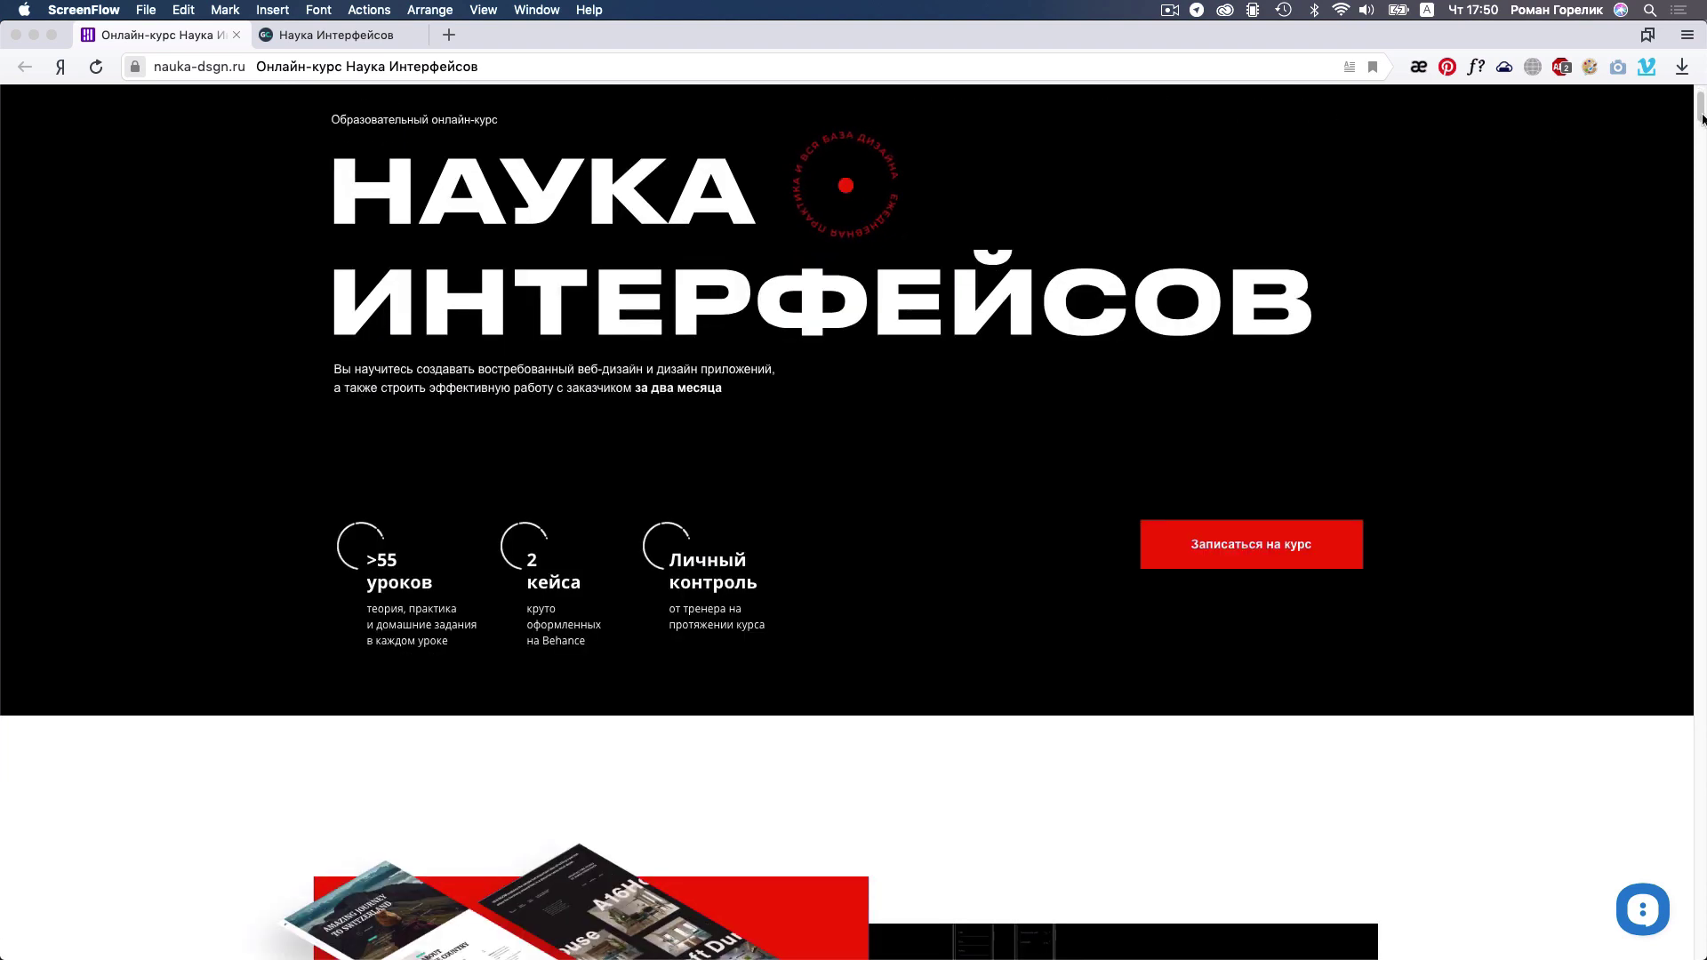
left_click(1703, 113)
left_click_drag(1703, 113, 1702, 105)
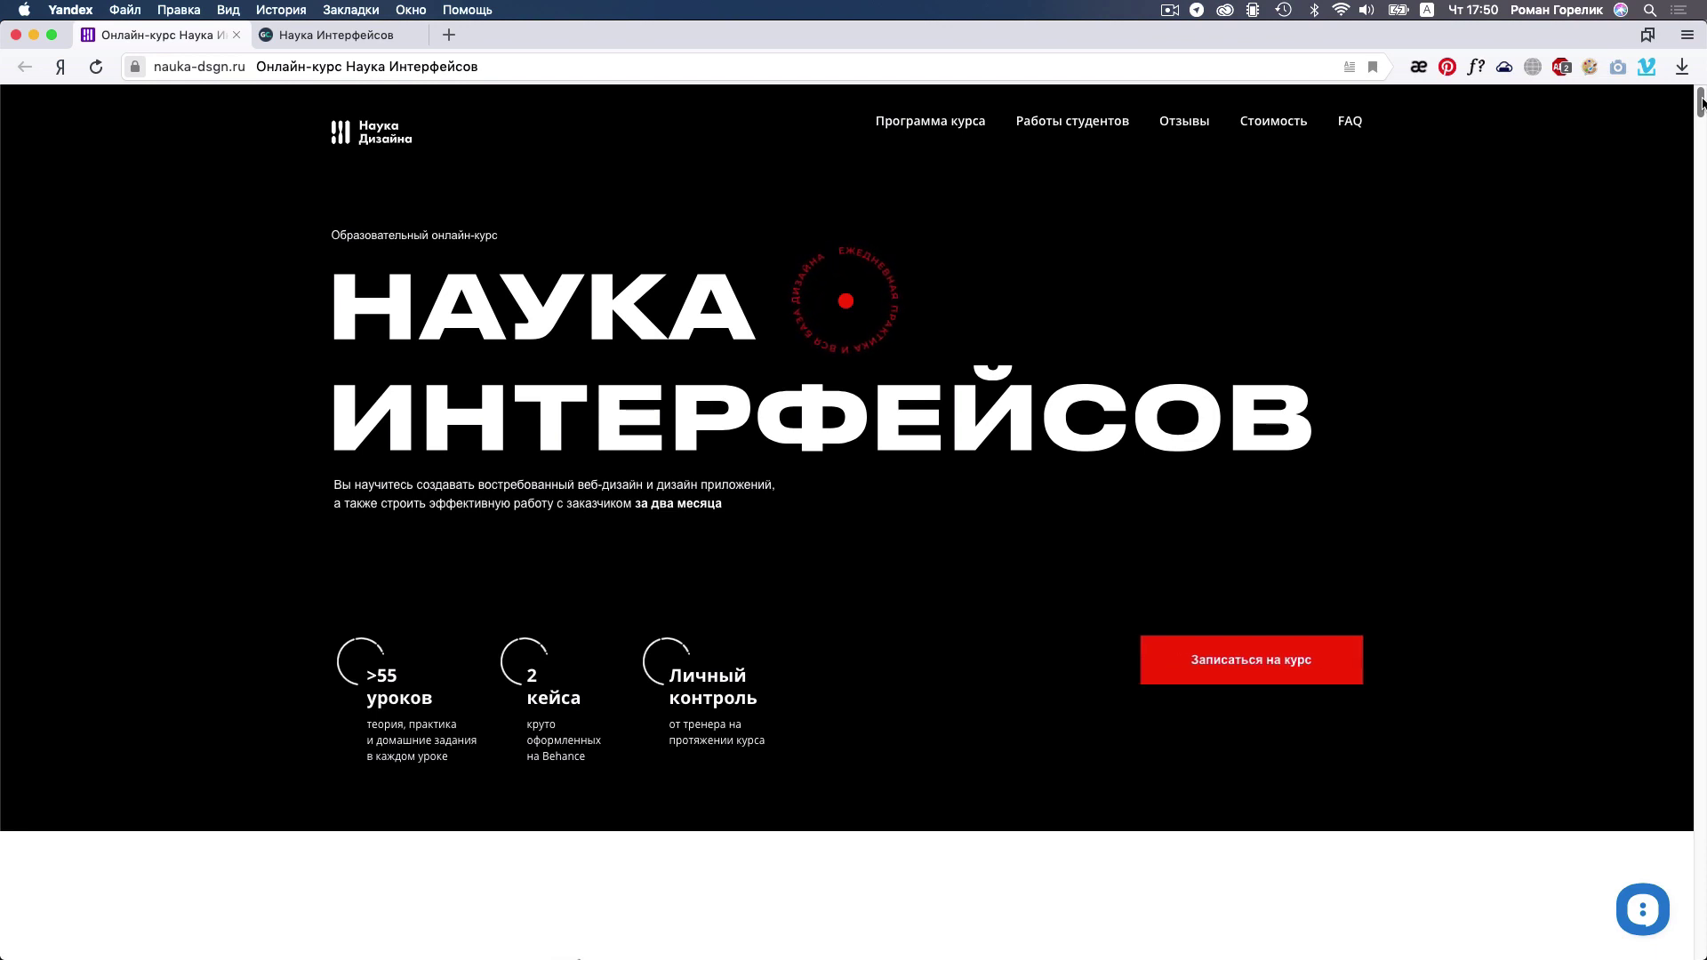
mouse_move(1701, 105)
left_mouse_down()
mouse_move(1700, 151)
mouse_move(1700, 135)
left_mouse_up()
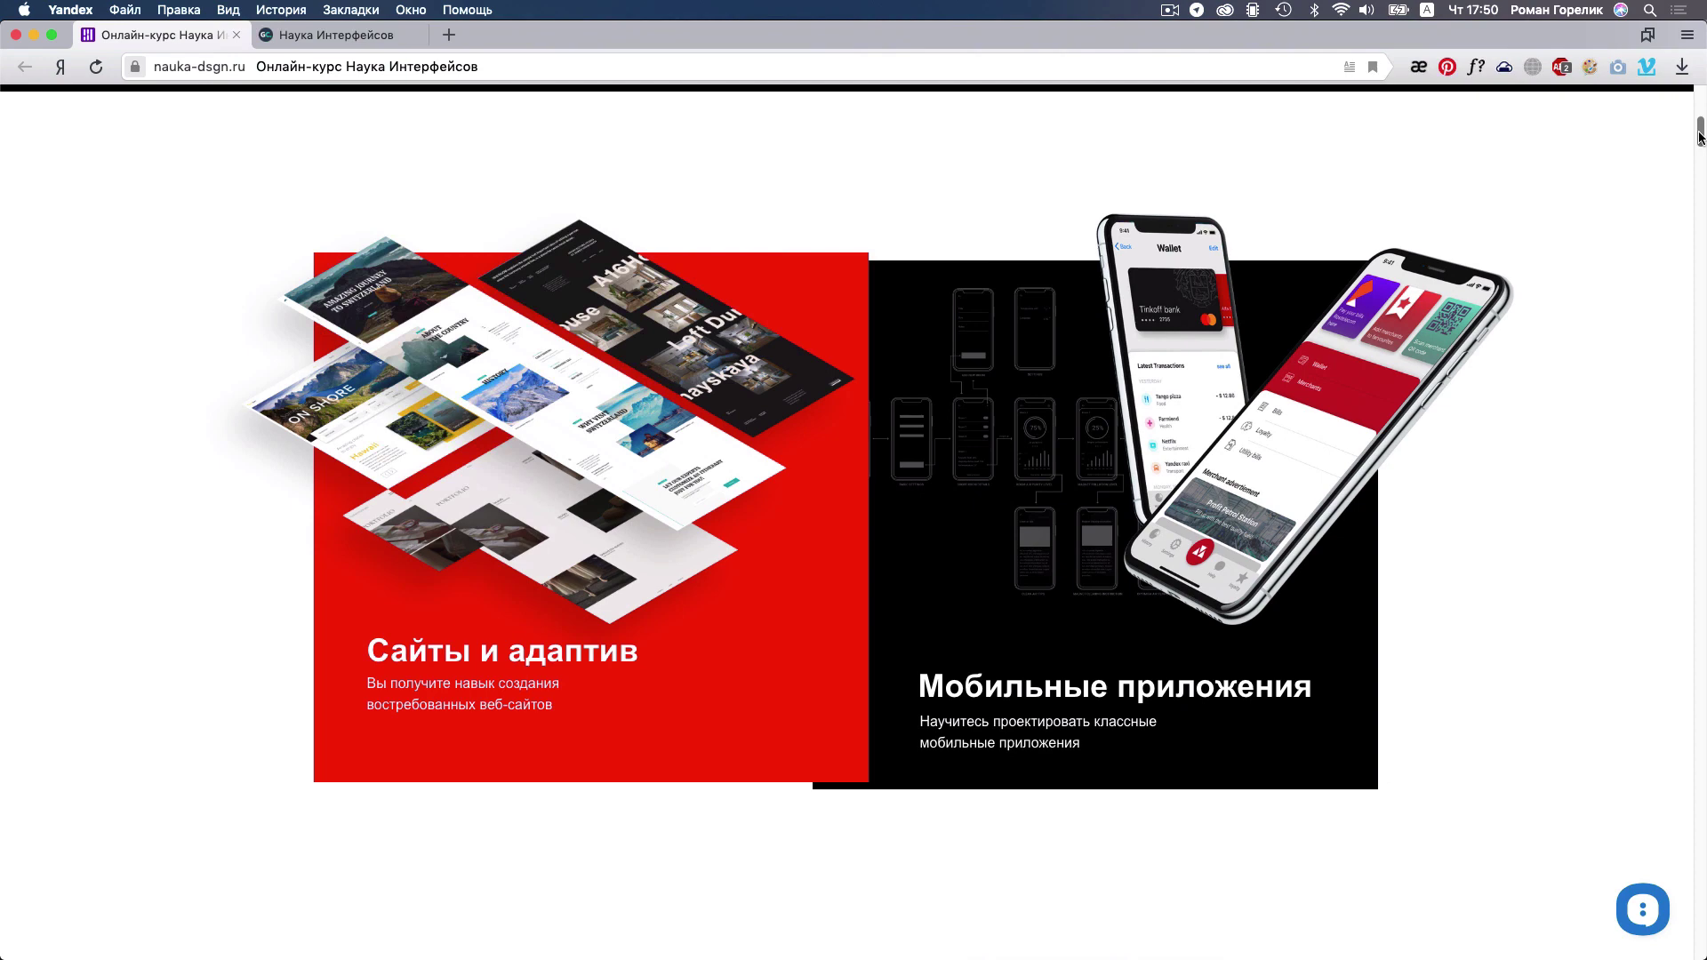
left_click_drag(1700, 136, 1688, 305)
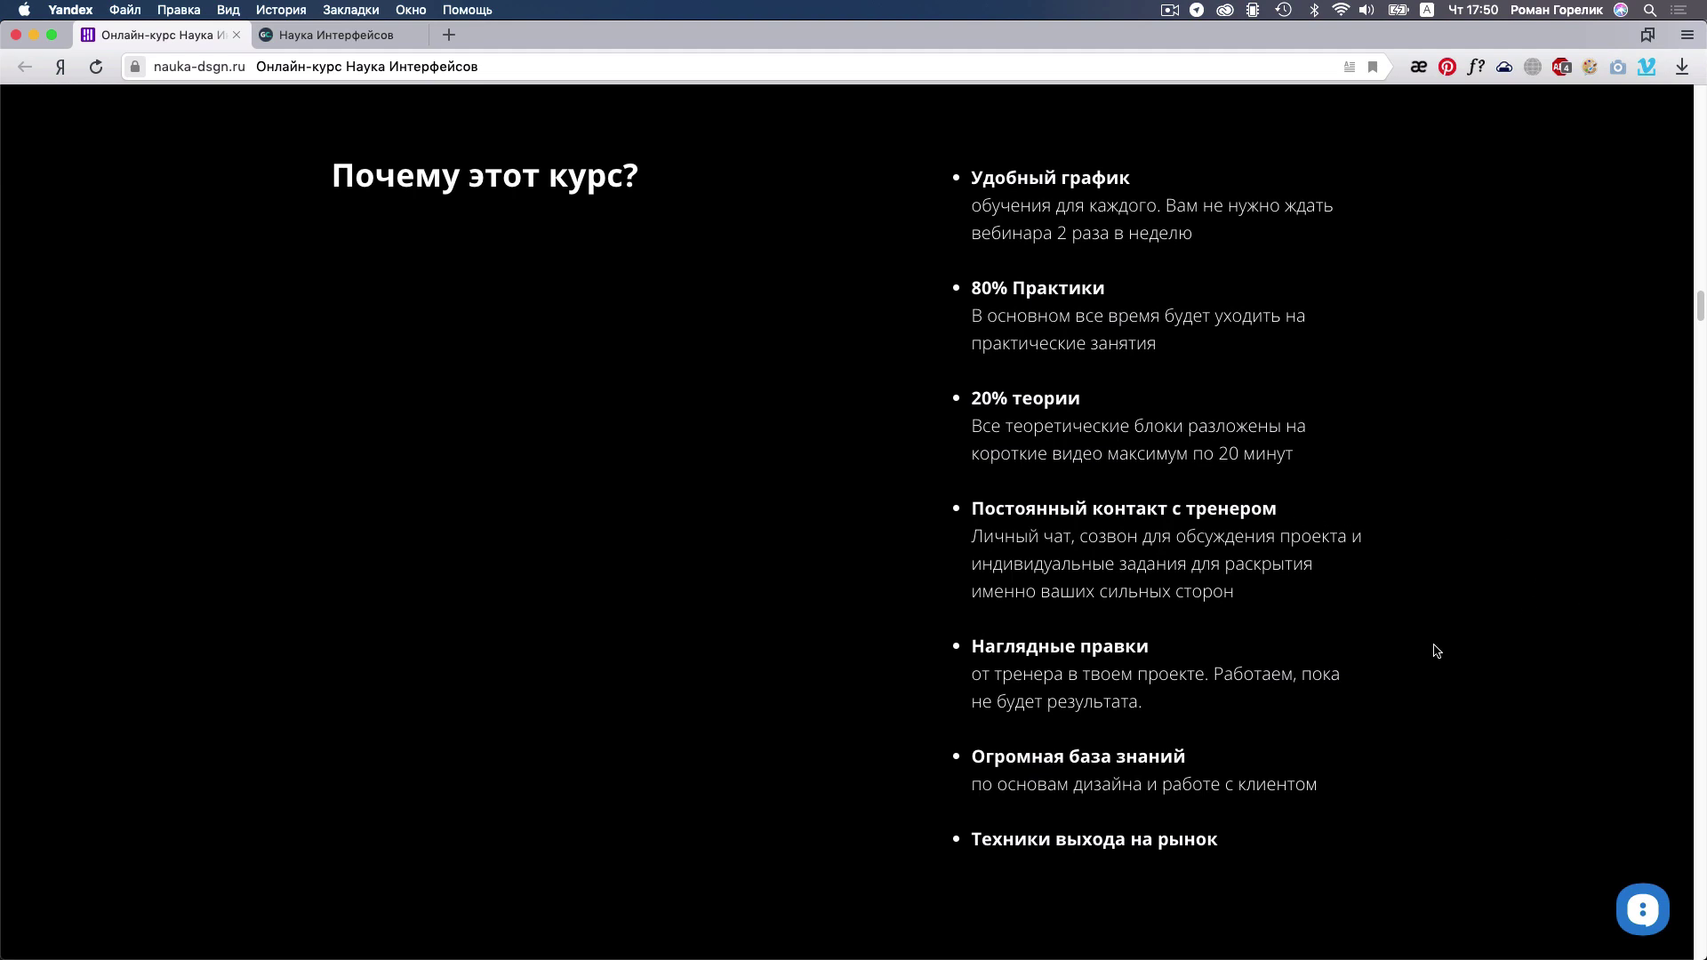
Scroll down through 'Почему этот курс?' to the student's award-winning Behance portfolio showcase
scroll(1442, 674, "down", 1)
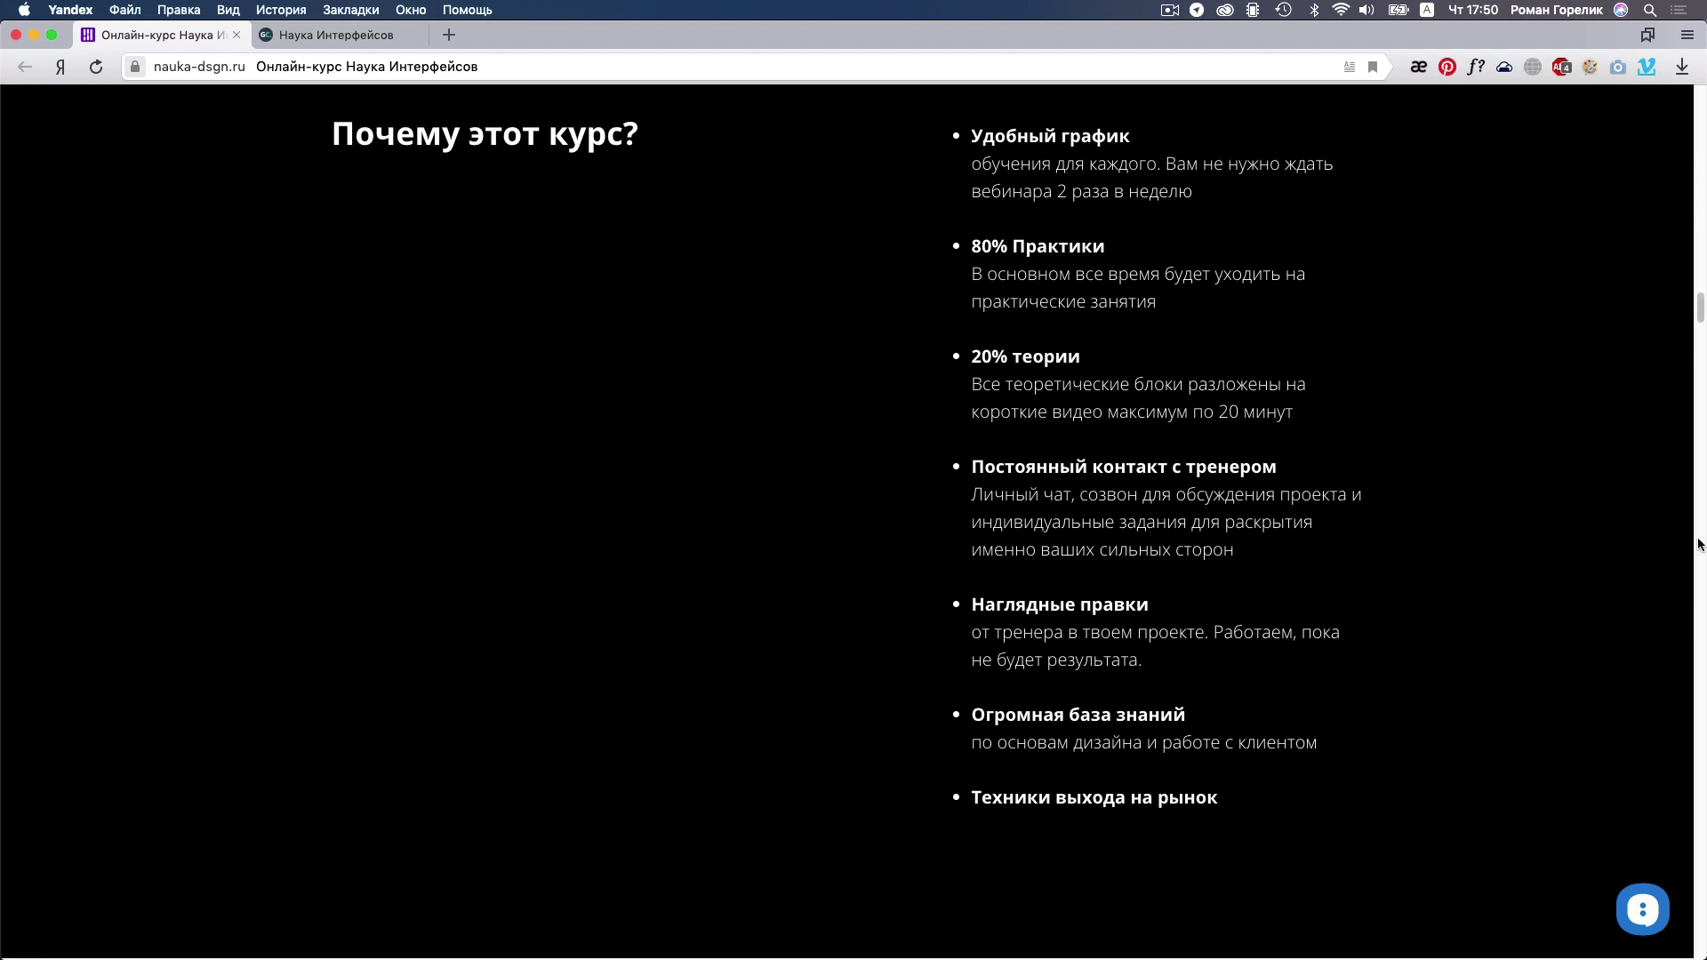
left_click_drag(1700, 307, 1688, 708)
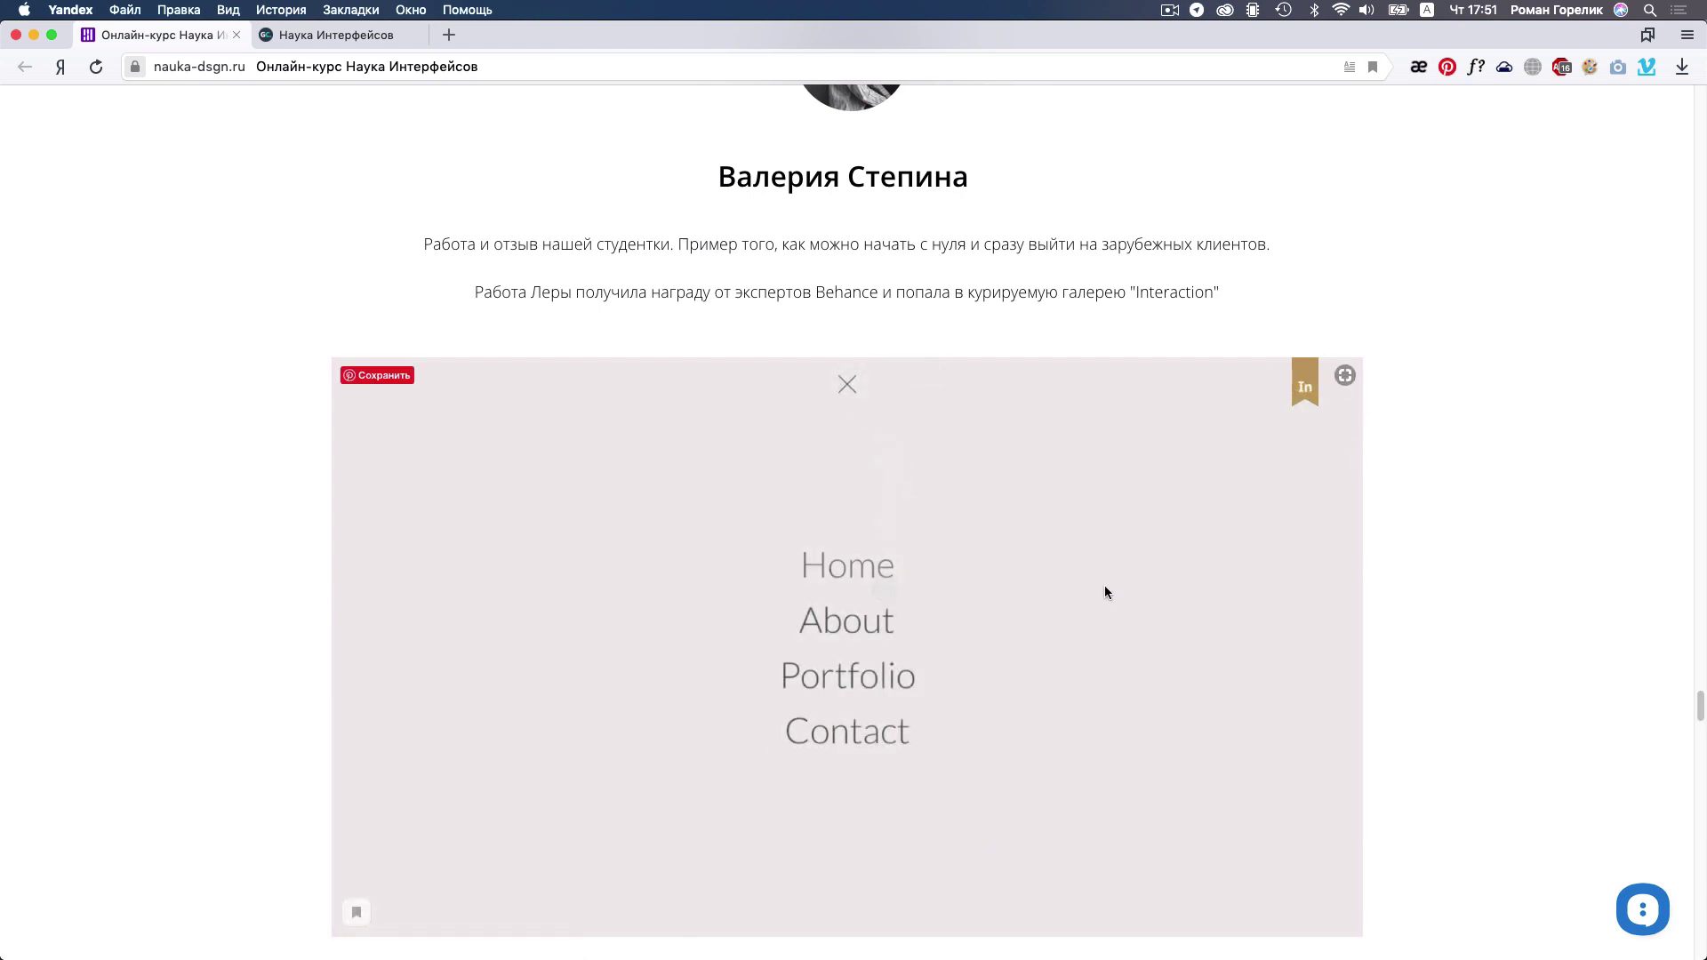
scroll(1104, 585, "down", 3)
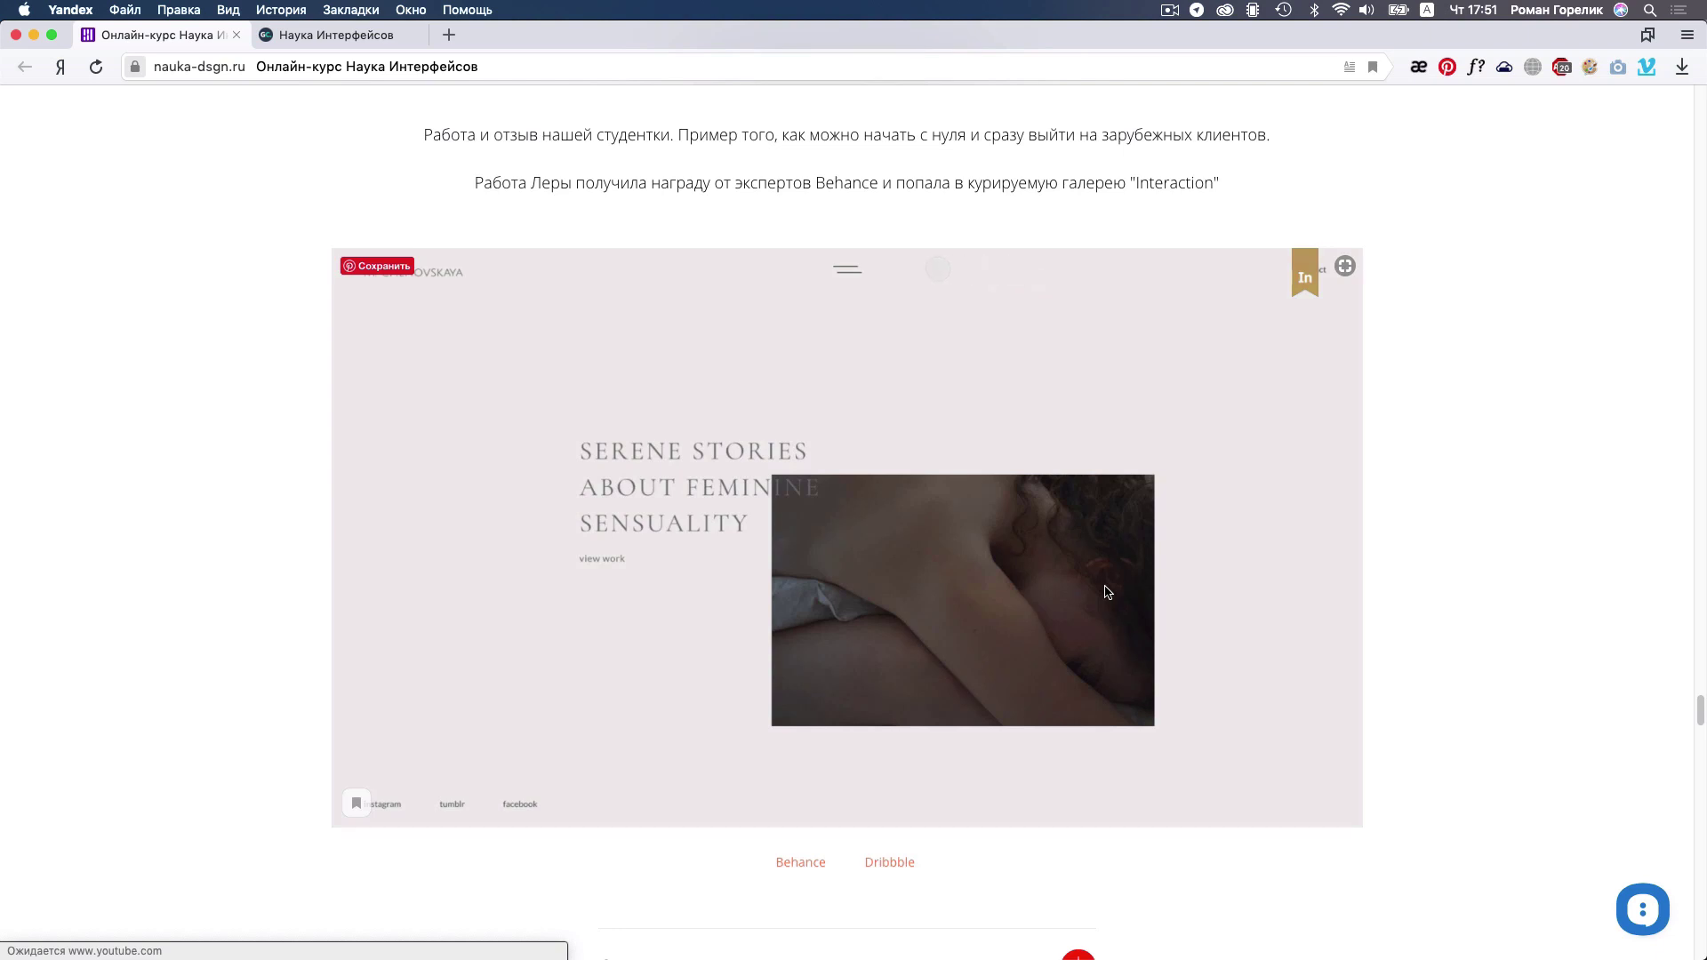
scroll(1107, 592, "up", 1)
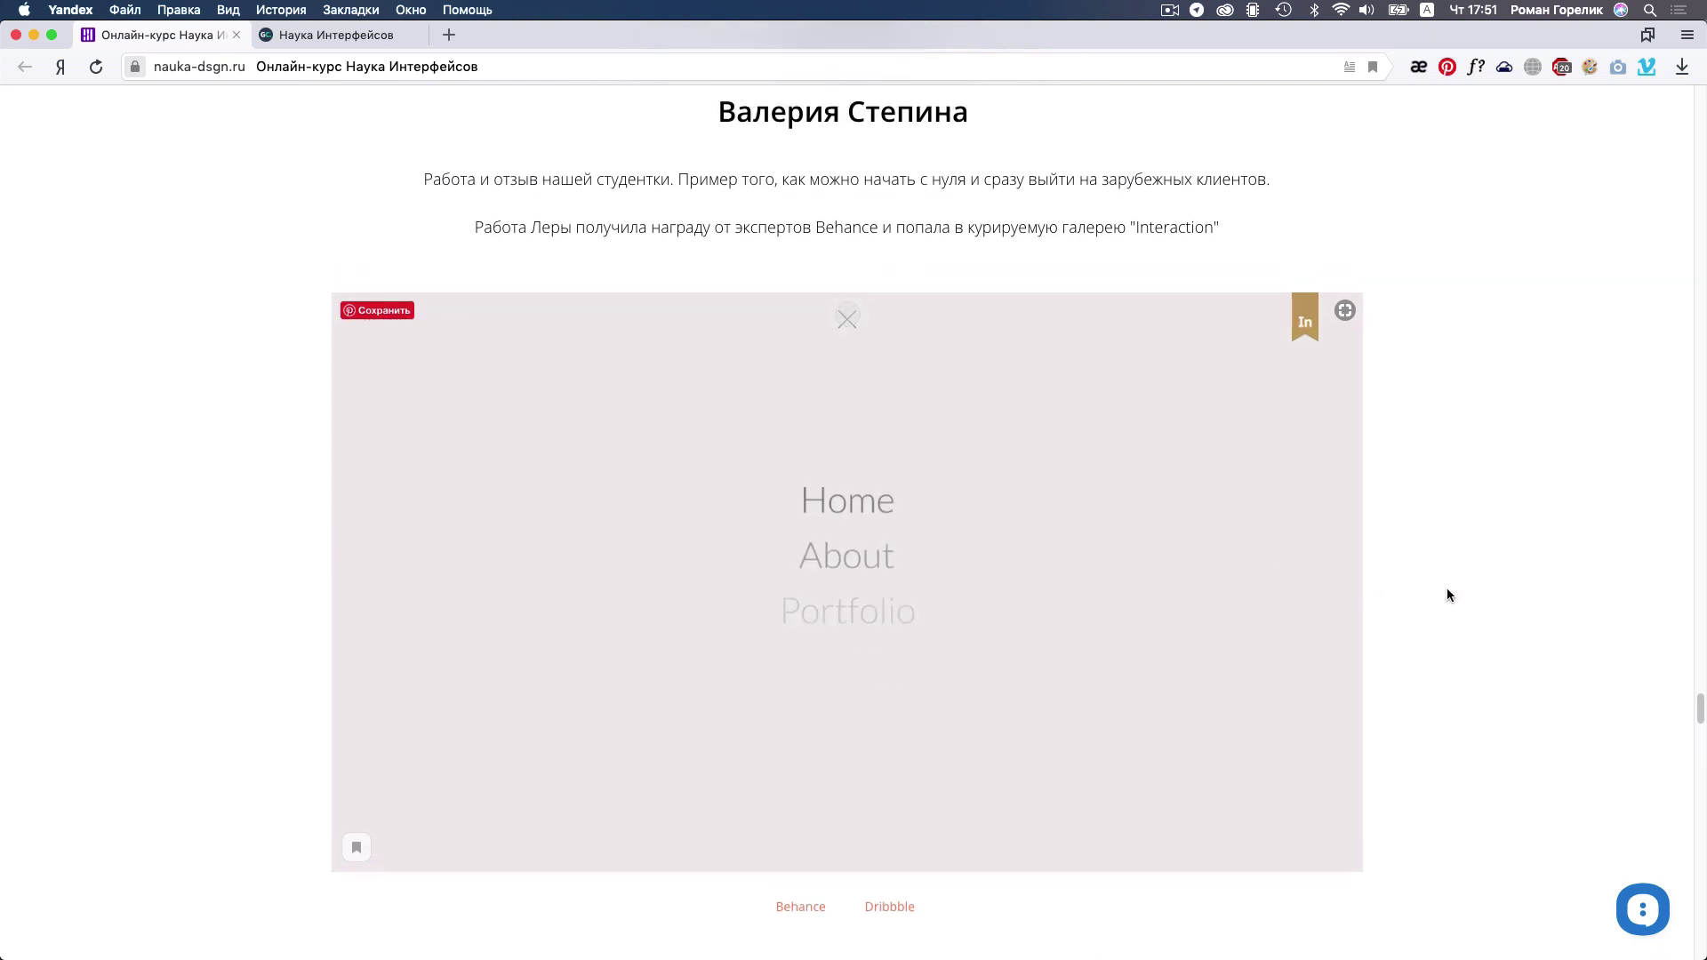
scroll(1701, 716, "down", 2)
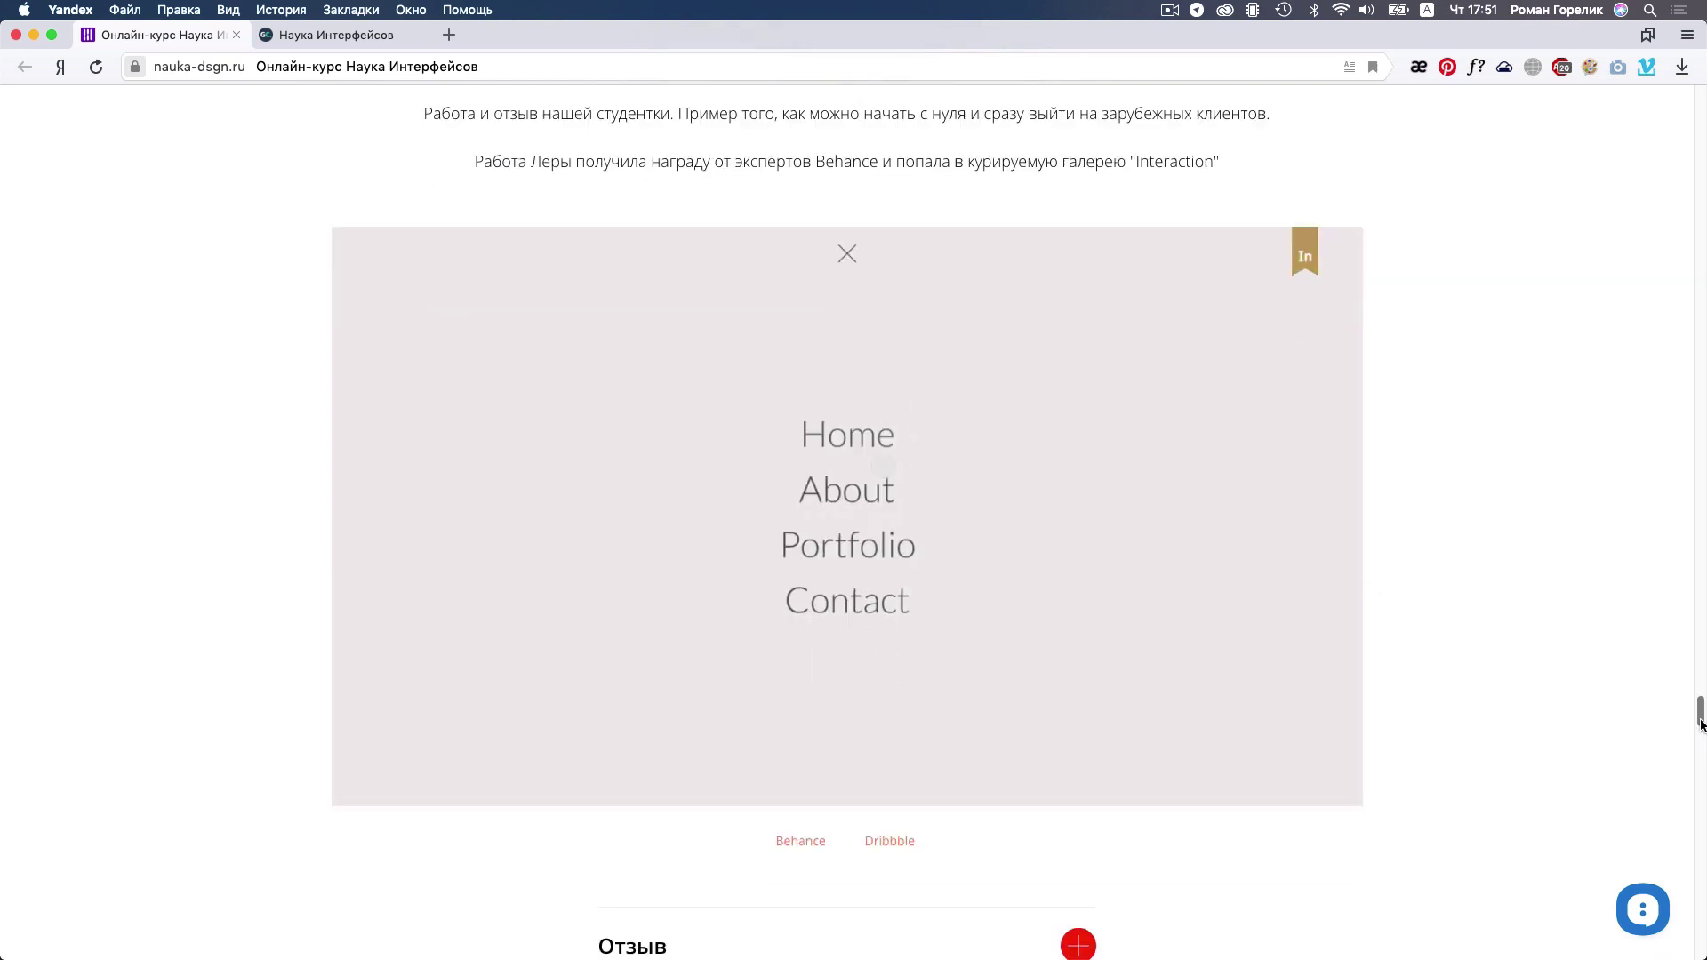
scroll(1701, 722, "down", 7)
scroll(1701, 705, "up", 8)
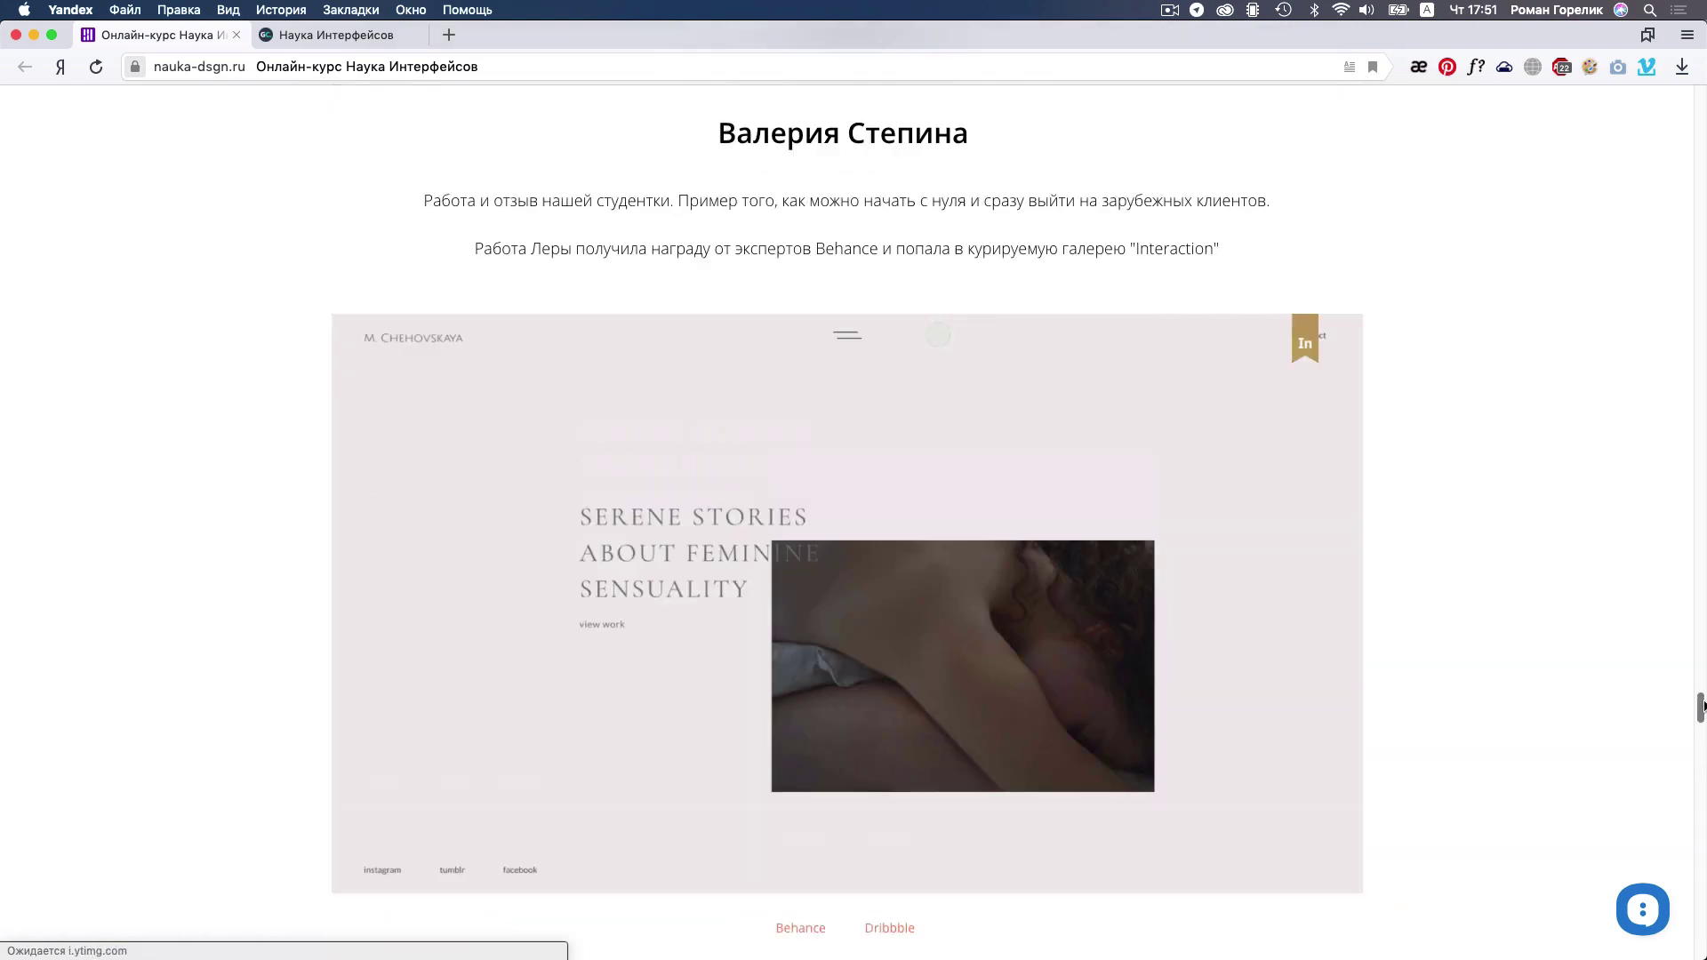